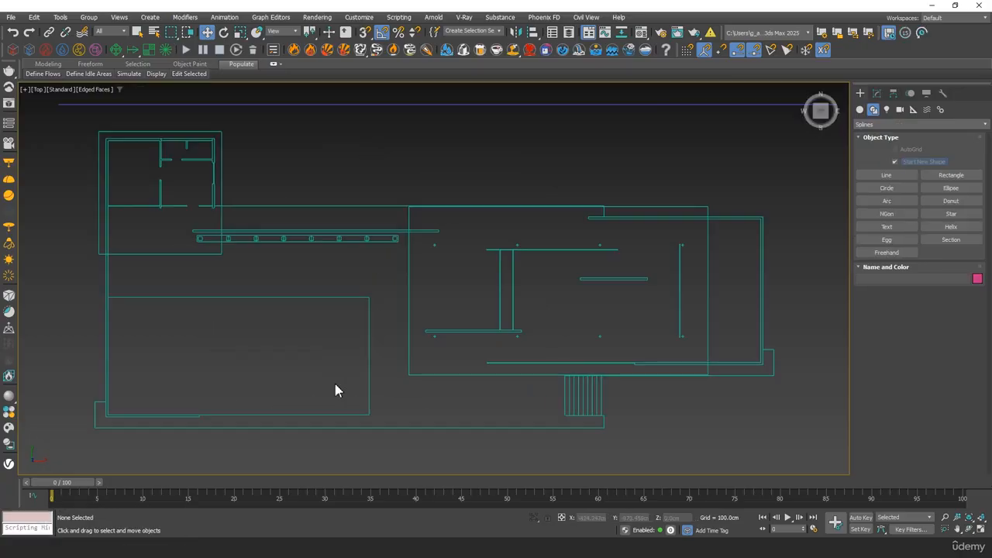
# Begin a snapped Line spline at the small notch in the plan outline's lower-left corner and trace its short left edge downward.
pyautogui.click(880, 178)
pyautogui.scroll(5, 100, 404)
pyautogui.moveTo(99, 404); pyautogui.dragTo(382, 274, button='middle')
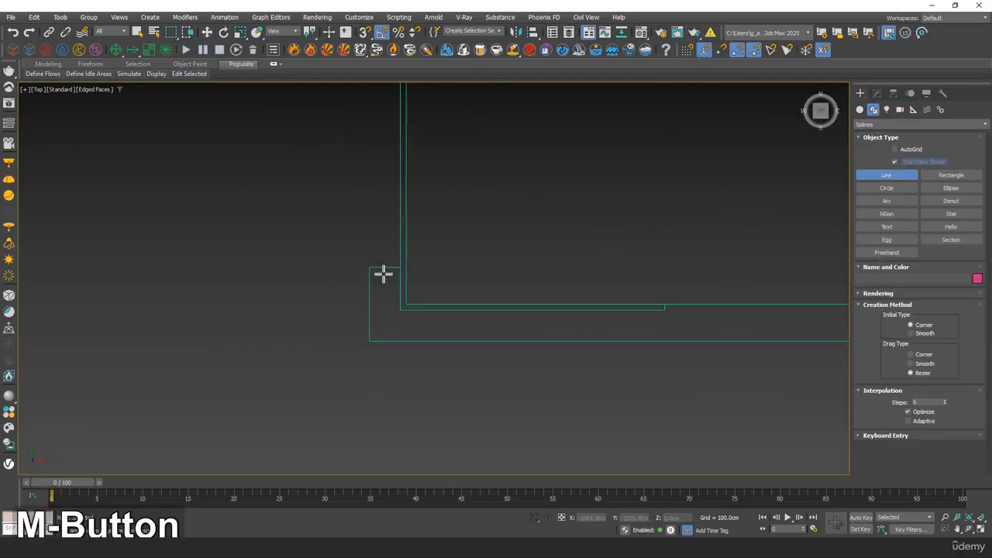
pyautogui.scroll(3, 381, 282)
pyautogui.click(356, 255)
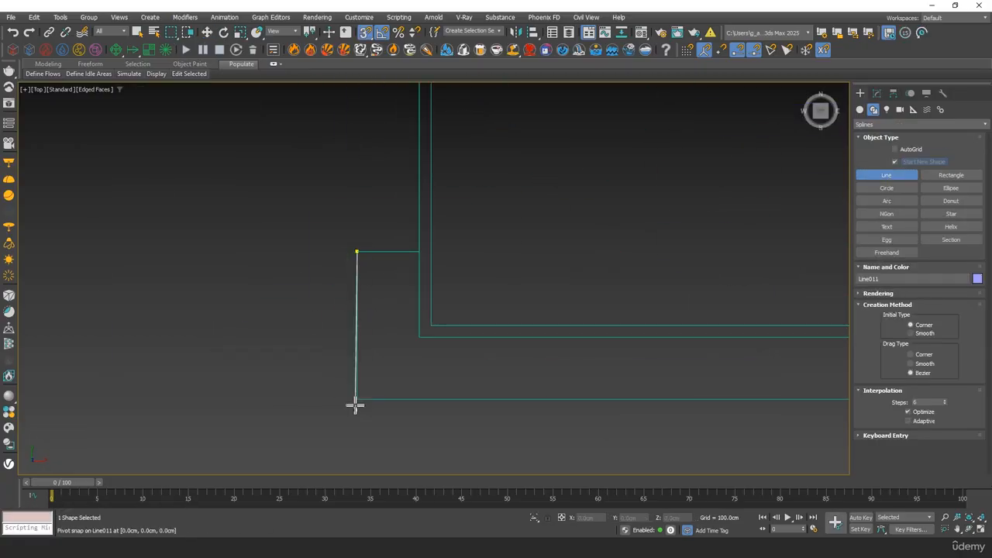
pyautogui.click(378, 399)
# Continue the spline along the plan's long bottom edge to its end corner, up that end and back along the foot of the stairs.
pyautogui.scroll(-3, 620, 384)
pyautogui.moveTo(756, 376); pyautogui.dragTo(430, 286, button='middle')
pyautogui.moveTo(737, 291); pyautogui.dragTo(372, 301, button='middle')
pyautogui.moveTo(775, 271); pyautogui.dragTo(326, 284, button='middle')
pyautogui.moveTo(799, 283); pyautogui.dragTo(460, 286, button='middle')
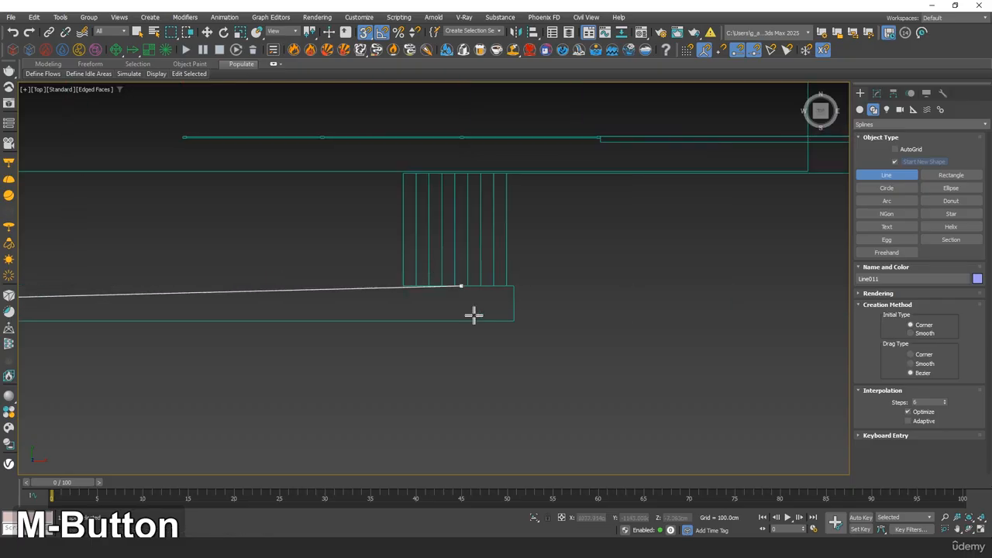
pyautogui.scroll(4, 469, 314)
pyautogui.moveTo(644, 342); pyautogui.dragTo(655, 408, button='middle')
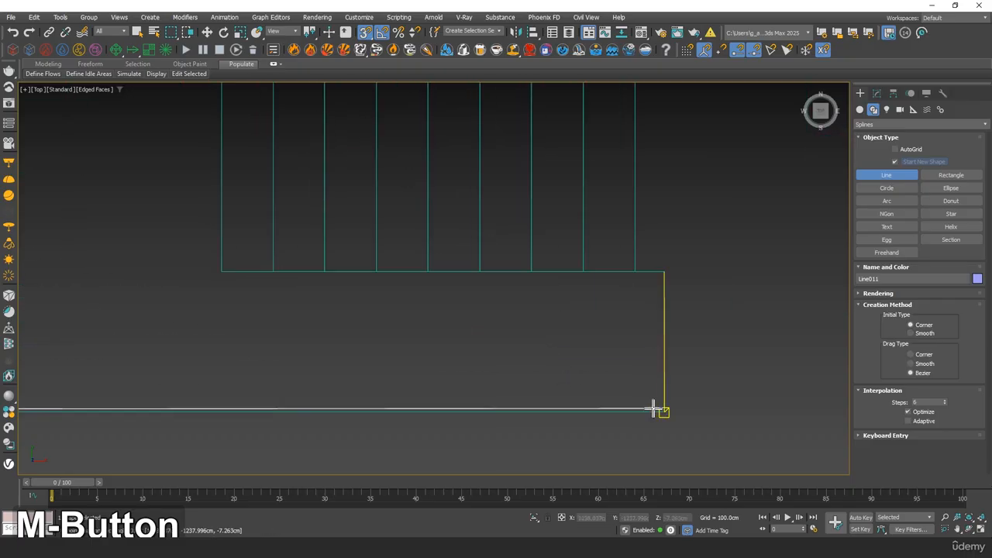
pyautogui.click(664, 272)
pyautogui.click(222, 272)
# Trace the spline up the left side of the stairs, along the lower edge and around the notch at the plan's lower-right corner.
pyautogui.moveTo(284, 150); pyautogui.dragTo(350, 465, button='middle')
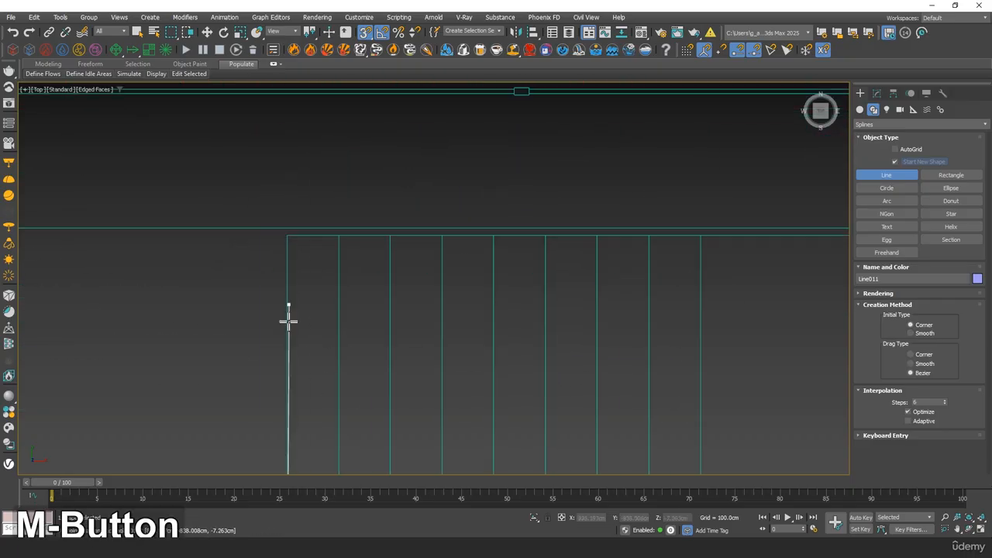
pyautogui.click(288, 234)
pyautogui.scroll(-1, 745, 295)
pyautogui.moveTo(744, 295); pyautogui.dragTo(184, 311, button='middle')
pyautogui.scroll(-3, 185, 311)
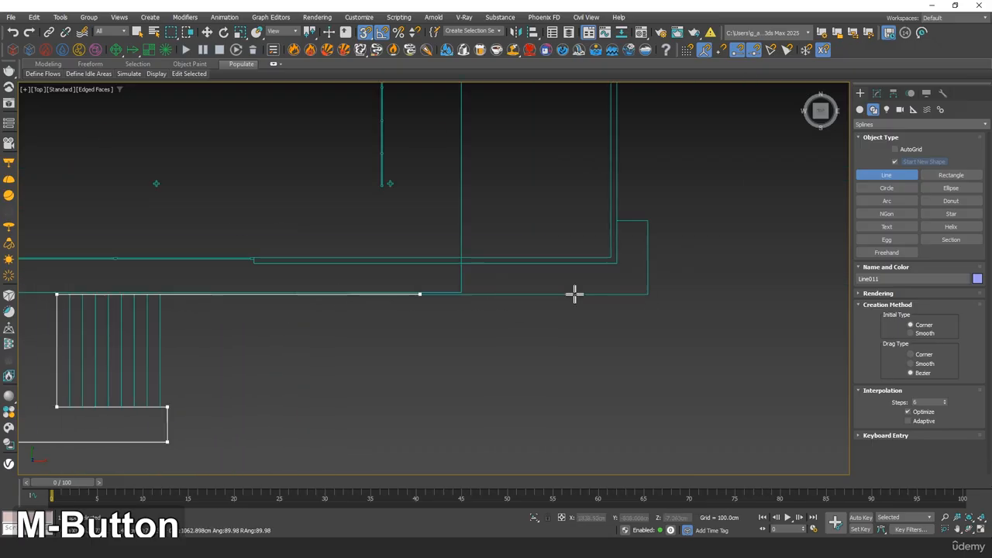
pyautogui.scroll(1, 648, 314)
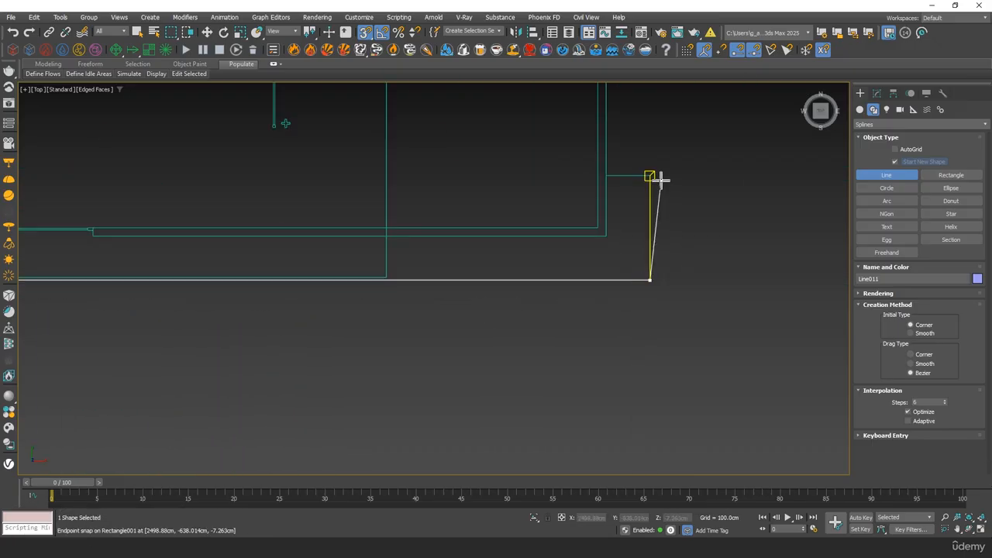
pyautogui.click(609, 175)
# Trace the outer right wall up to the plan's upper-right corner and follow the small step in the top edge.
pyautogui.moveTo(609, 175); pyautogui.dragTo(636, 290, button='middle')
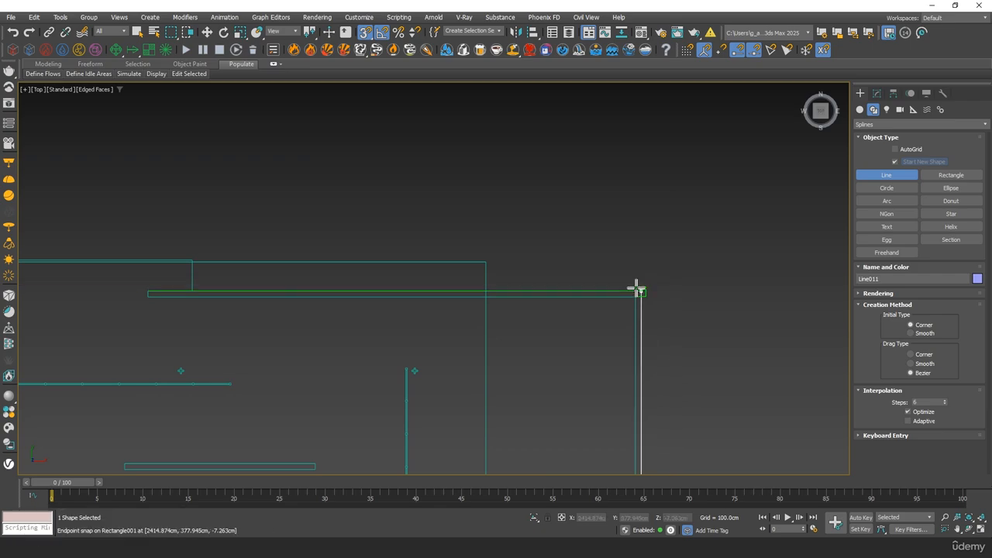
pyautogui.click(640, 289)
pyautogui.moveTo(361, 218); pyautogui.dragTo(573, 231, button='middle')
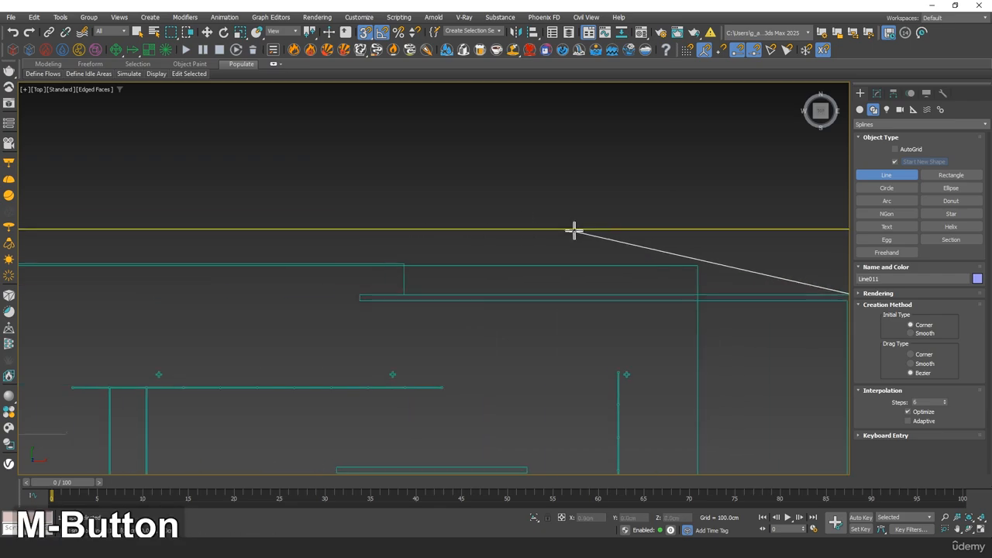
pyautogui.moveTo(438, 190); pyautogui.dragTo(473, 284, button='middle')
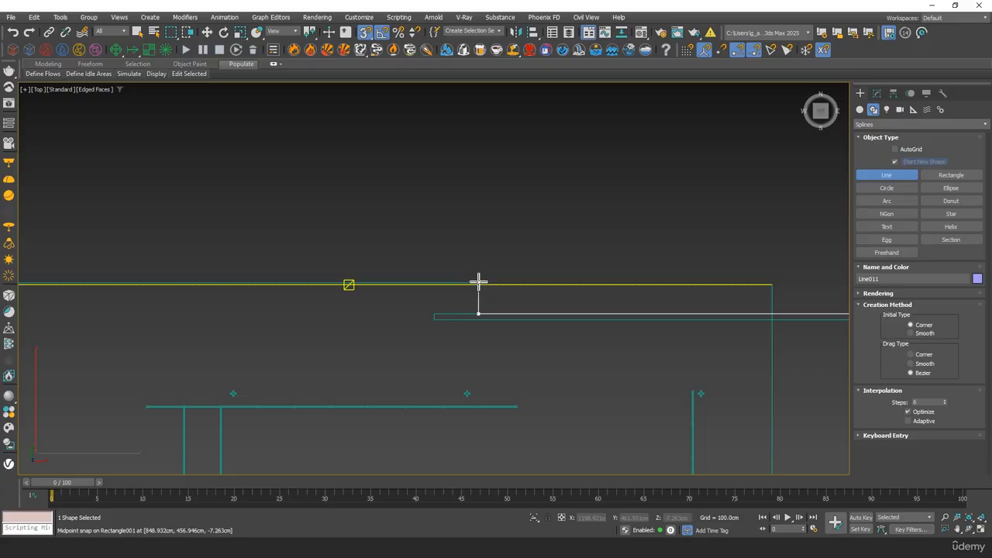
pyautogui.scroll(5, 480, 281)
pyautogui.click(498, 287)
pyautogui.scroll(-6, 462, 294)
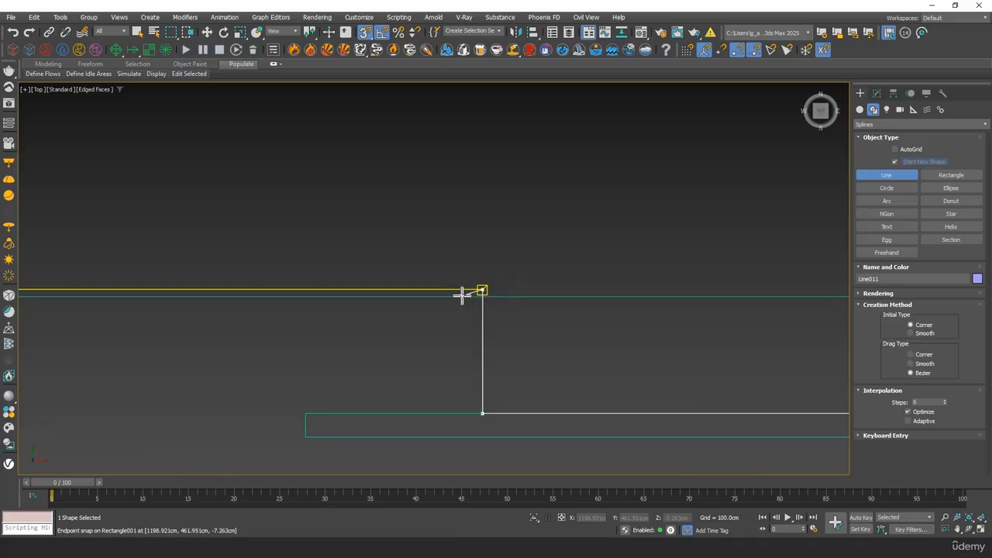
# Extend the spline along the top edge to the upper-left building and up its outer wall to the upper-right corner.
pyautogui.moveTo(236, 266); pyautogui.dragTo(633, 266, button='middle')
pyautogui.scroll(-2, 556, 266)
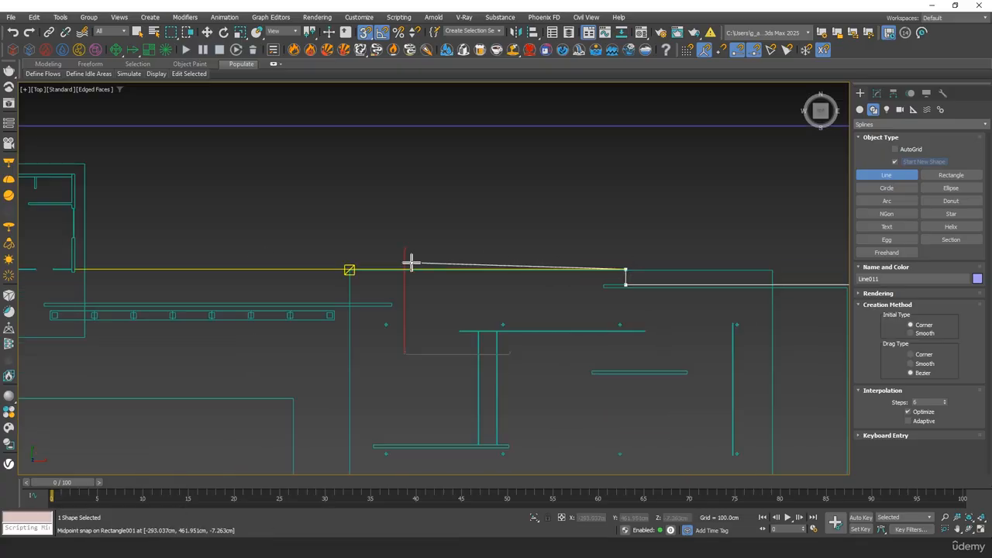
pyautogui.scroll(1, 377, 267)
pyautogui.moveTo(46, 238); pyautogui.dragTo(452, 251, button='middle')
pyautogui.scroll(3, 367, 280)
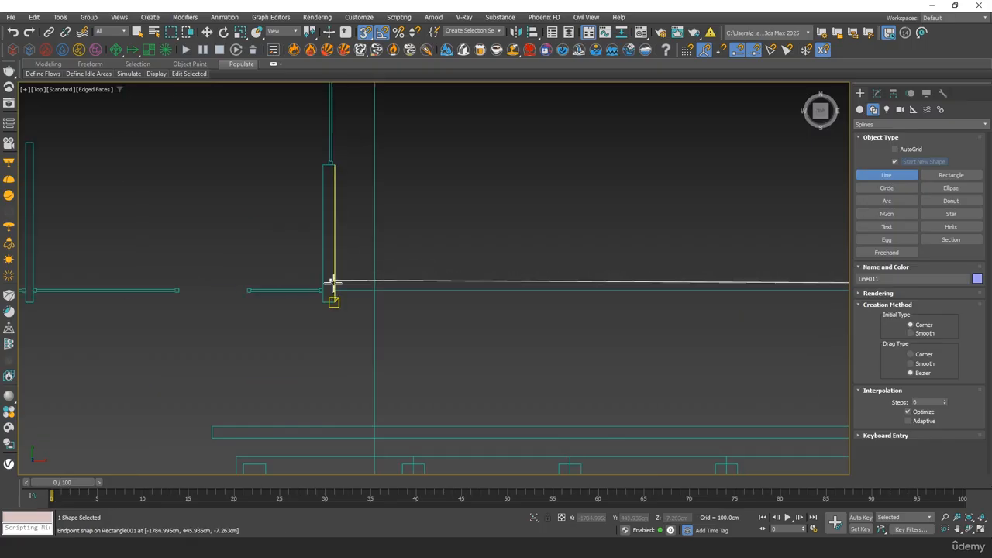
pyautogui.click(332, 282)
pyautogui.moveTo(337, 288); pyautogui.dragTo(446, 256, button='middle')
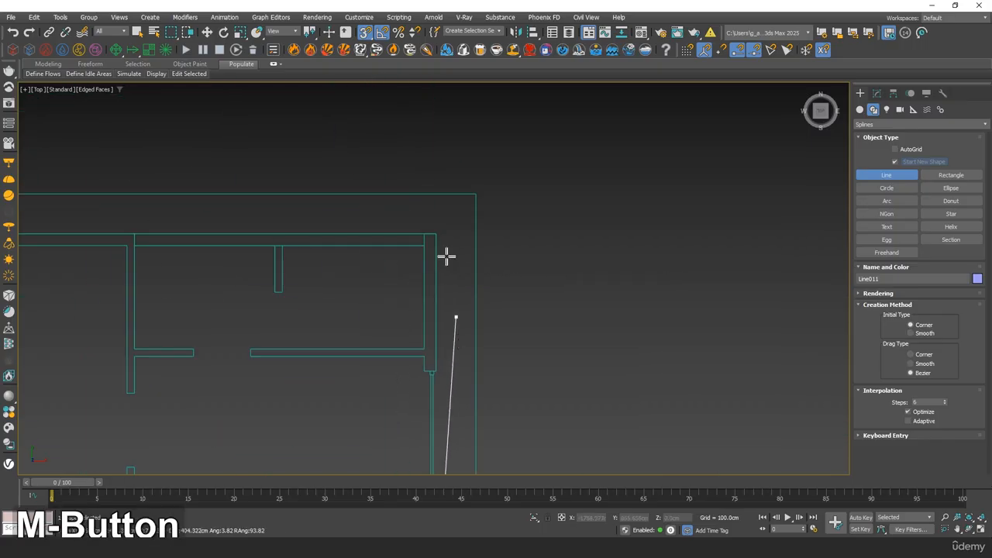
pyautogui.click(435, 234)
# Trace the upper-left building's top wall and the plan's long left wall back to the start point, and close the spline.
pyautogui.moveTo(266, 273); pyautogui.dragTo(682, 261, button='middle')
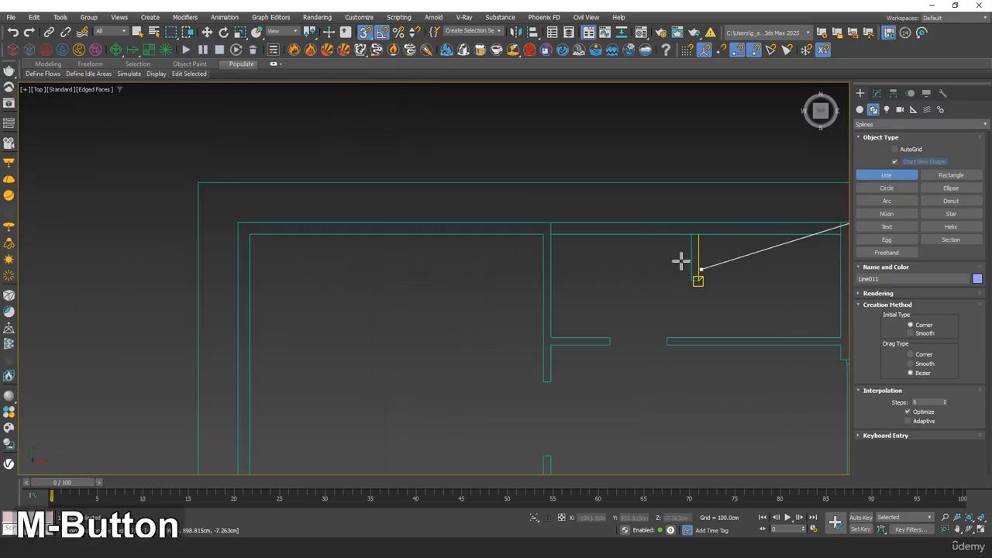
pyautogui.click(238, 223)
pyautogui.moveTo(238, 292); pyautogui.dragTo(343, 294, button='middle')
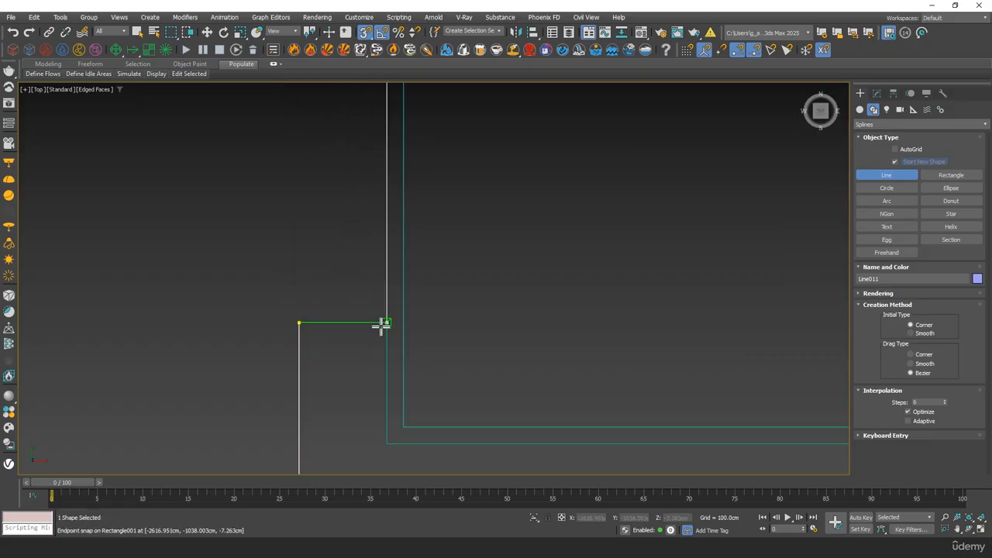
pyautogui.click(301, 326)
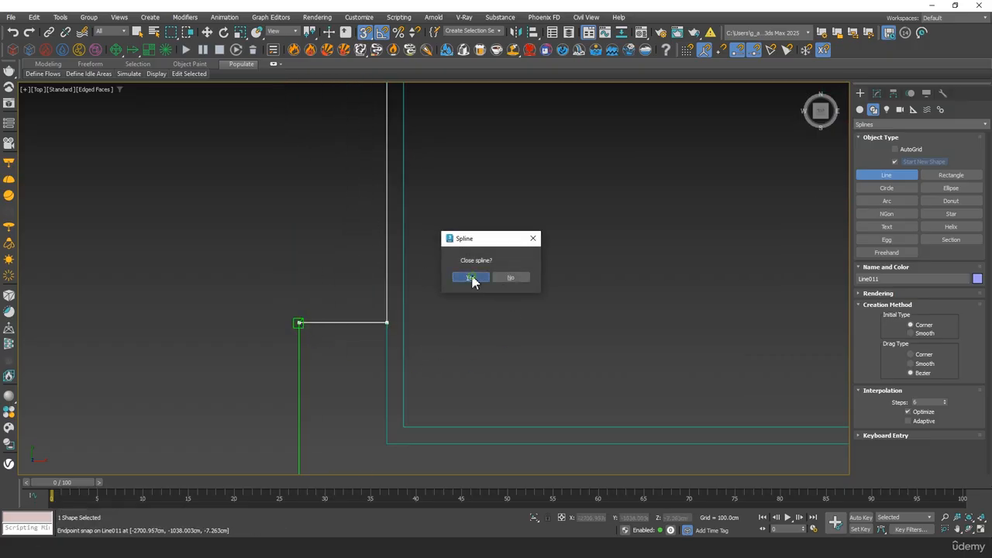
pyautogui.click(472, 278)
pyautogui.moveTo(452, 366); pyautogui.dragTo(441, 309, button='middle')
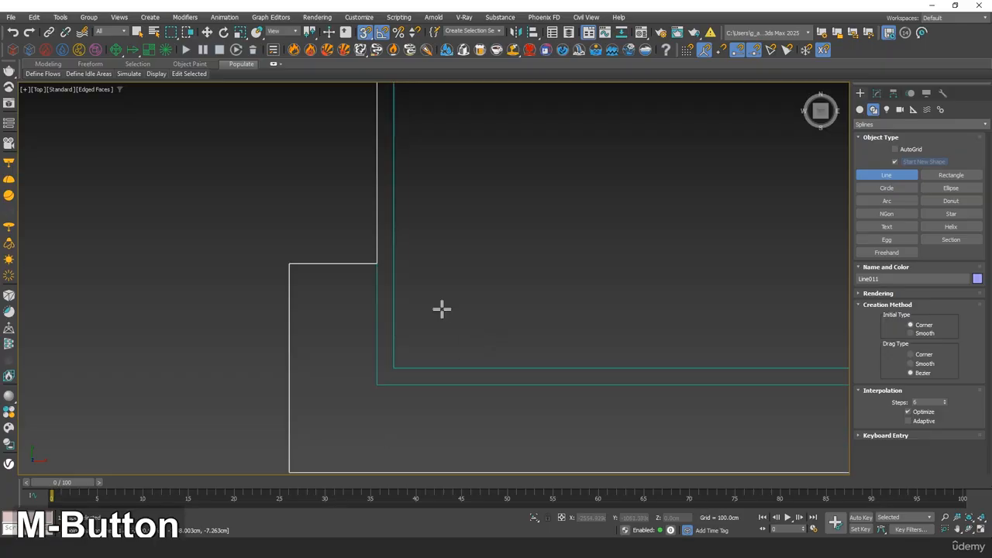
# End the Line command, turn off snapping and move the closed outline down below the floor plan in the perspective view.
pyautogui.press('t')
pyautogui.press('z')
pyautogui.rightClick(441, 305)
pyautogui.press('p')
pyautogui.keyDown('alt'); pyautogui.moveTo(558, 241); pyautogui.dragTo(506, 302, button='middle'); pyautogui.keyUp('alt')
pyautogui.scroll(3, 508, 259)
pyautogui.press('s')
pyautogui.keyDown('alt'); pyautogui.moveTo(575, 301); pyautogui.dragTo(563, 285, button='middle'); pyautogui.keyUp('alt')
pyautogui.moveTo(562, 285); pyautogui.dragTo(575, 303, button='middle')
pyautogui.moveTo(644, 204); pyautogui.dragTo(675, 285)
pyautogui.moveTo(624, 340); pyautogui.dragTo(585, 304, button='middle')
# In the front view, raise the outline vertically to the ground line at the base of the elevation drawing.
pyautogui.press('f')
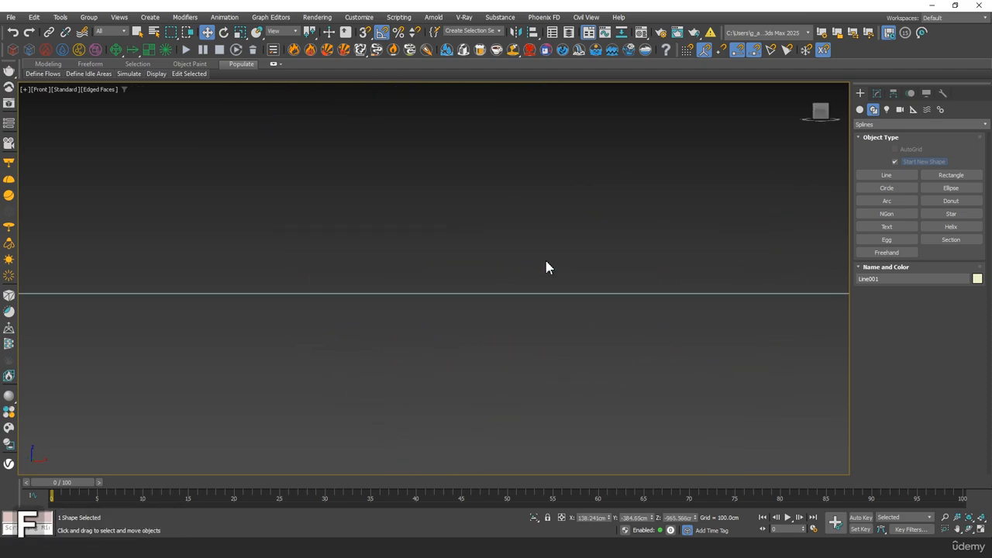
pyautogui.press('z')
pyautogui.moveTo(485, 247); pyautogui.dragTo(534, 360, button='middle')
pyautogui.scroll(-2, 520, 357)
pyautogui.moveTo(516, 349); pyautogui.dragTo(506, 165)
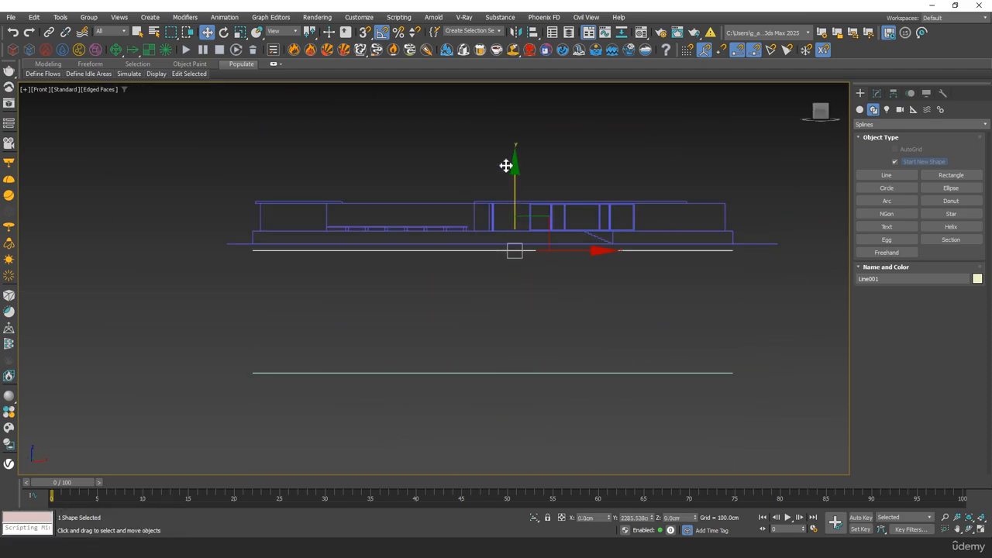
pyautogui.scroll(3, 585, 224)
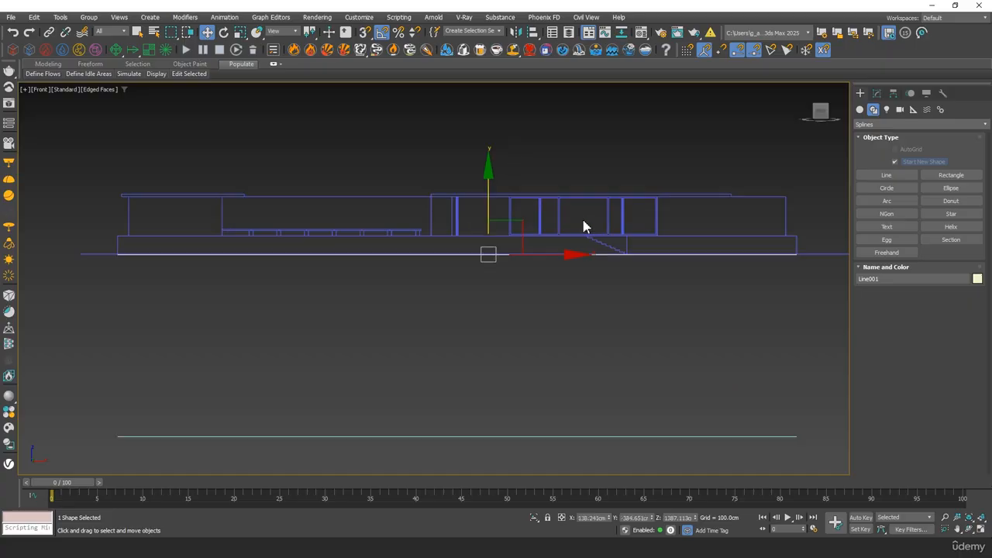
# Apply a Shell modifier to the outline and set its outer amount to 140 cm to match the elevation's base height.
pyautogui.click(892, 94)
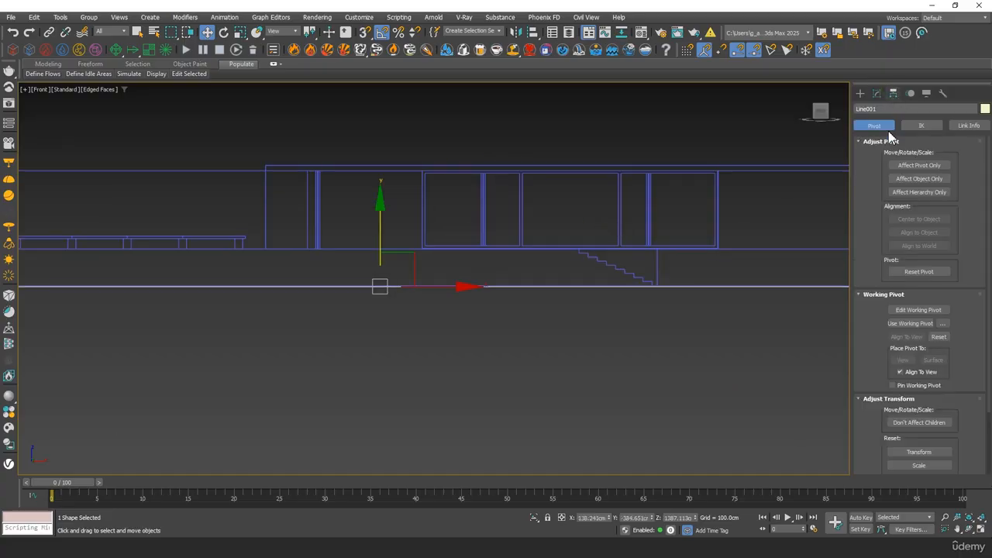
pyautogui.click(876, 93)
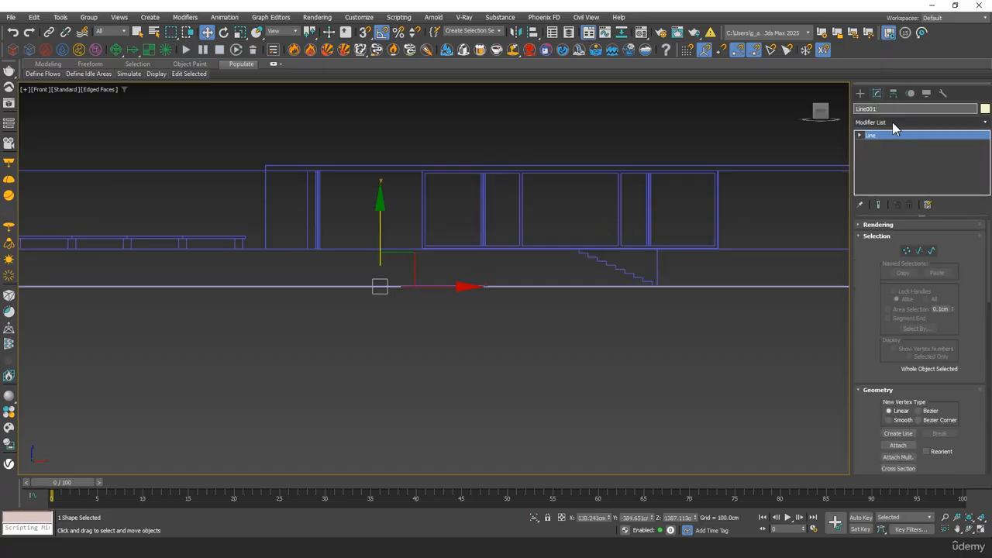
pyautogui.click(893, 124)
pyautogui.write('shel')
pyautogui.press('Return')
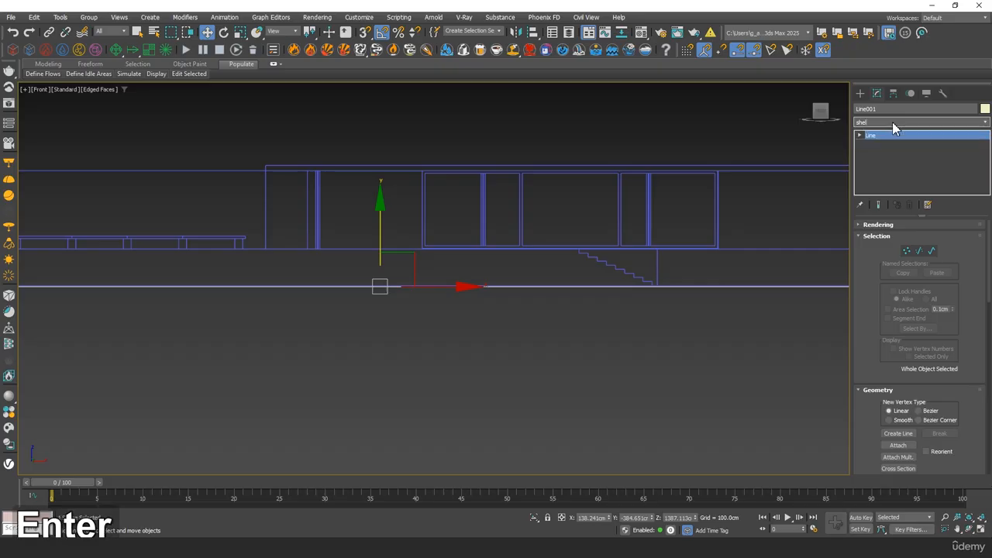
pyautogui.moveTo(952, 250); pyautogui.dragTo(100, 304)
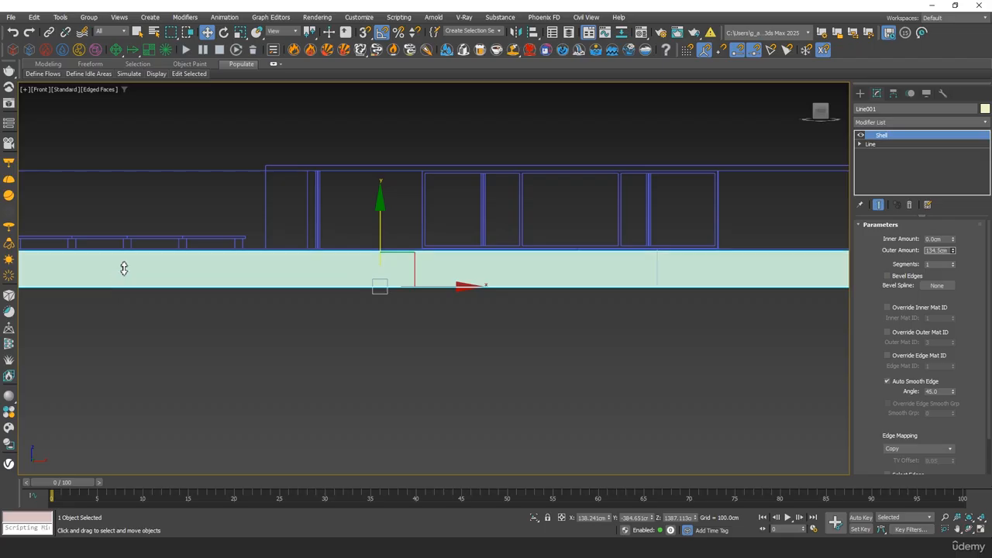
pyautogui.moveTo(145, 206); pyautogui.dragTo(155, 163)
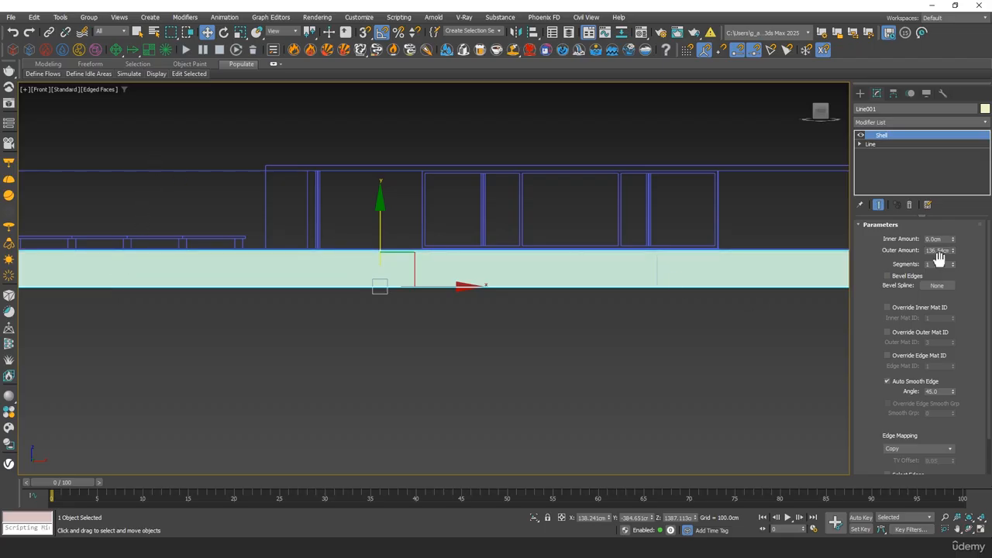
pyautogui.press('Tab')
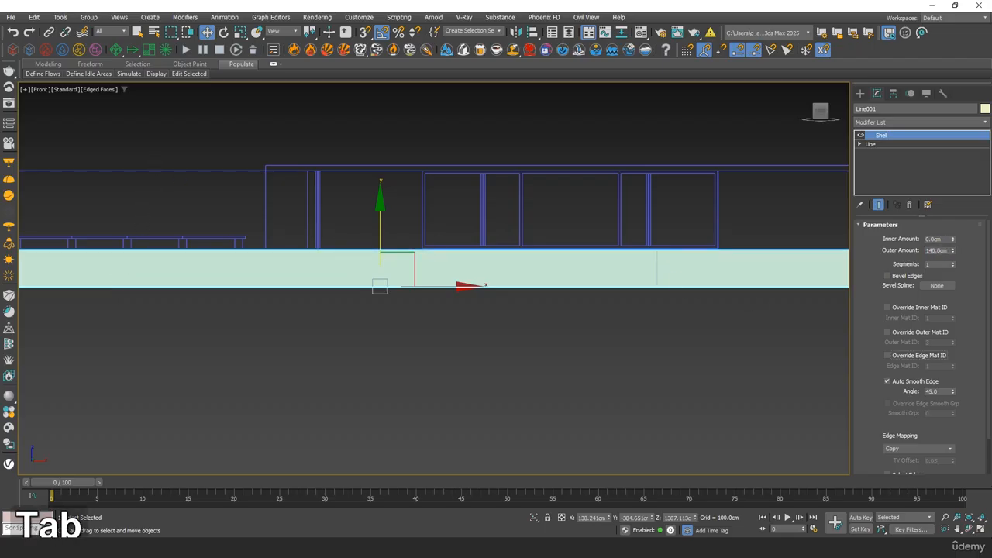
# Move the shelled base slab vertically down to just below the floor plan lines, at a Z position of about -331 cm.
pyautogui.moveTo(454, 404); pyautogui.dragTo(550, 277, button='middle')
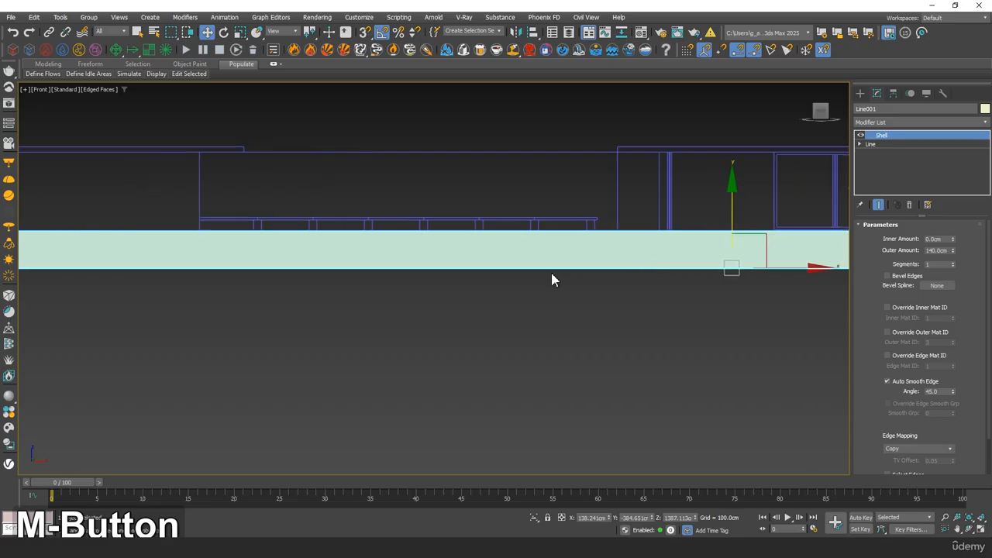
pyautogui.scroll(-3, 631, 144)
pyautogui.moveTo(591, 124); pyautogui.dragTo(592, 348)
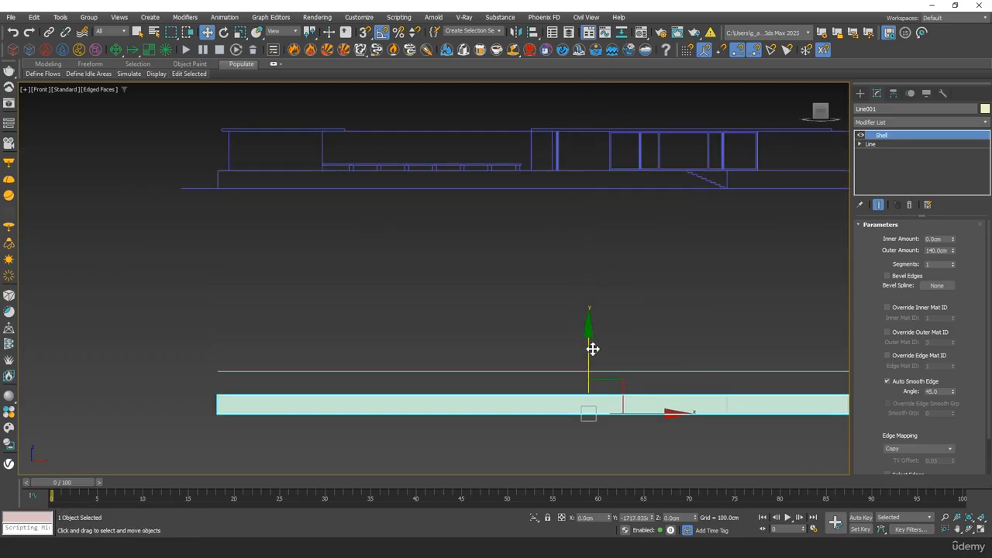
pyautogui.keyDown('alt'); pyautogui.moveTo(592, 341); pyautogui.dragTo(535, 359, button='middle'); pyautogui.keyUp('alt')
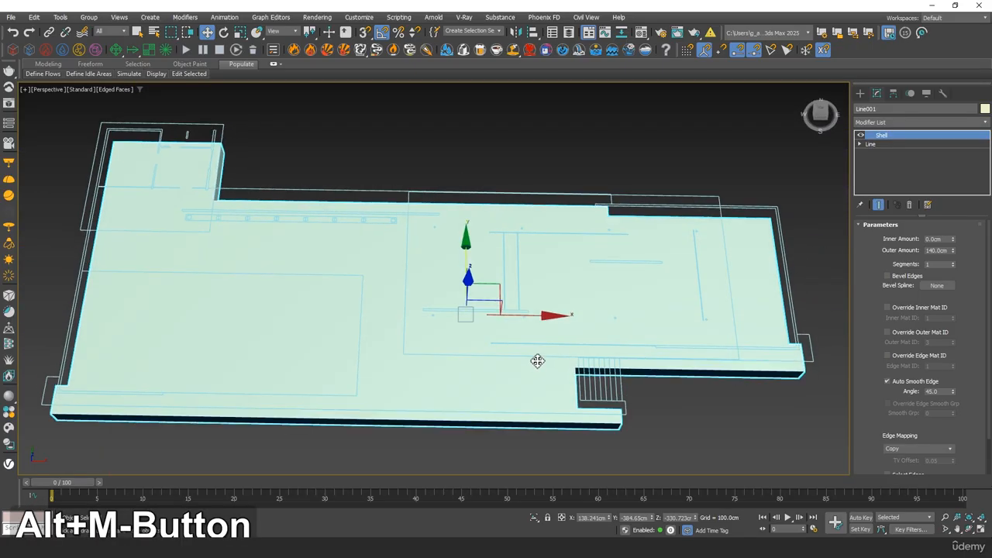
# Show the model from the top in wireframe and deselect the base slab.
pyautogui.press('t')
pyautogui.press('z')
pyautogui.press('F3')
pyautogui.moveTo(472, 228); pyautogui.dragTo(617, 183, button='middle')
pyautogui.click(624, 126)
pyautogui.moveTo(549, 245); pyautogui.dragTo(526, 287, button='middle')
pyautogui.moveTo(441, 295); pyautogui.dragTo(538, 200, button='middle')
pyautogui.scroll(3, 363, 236)
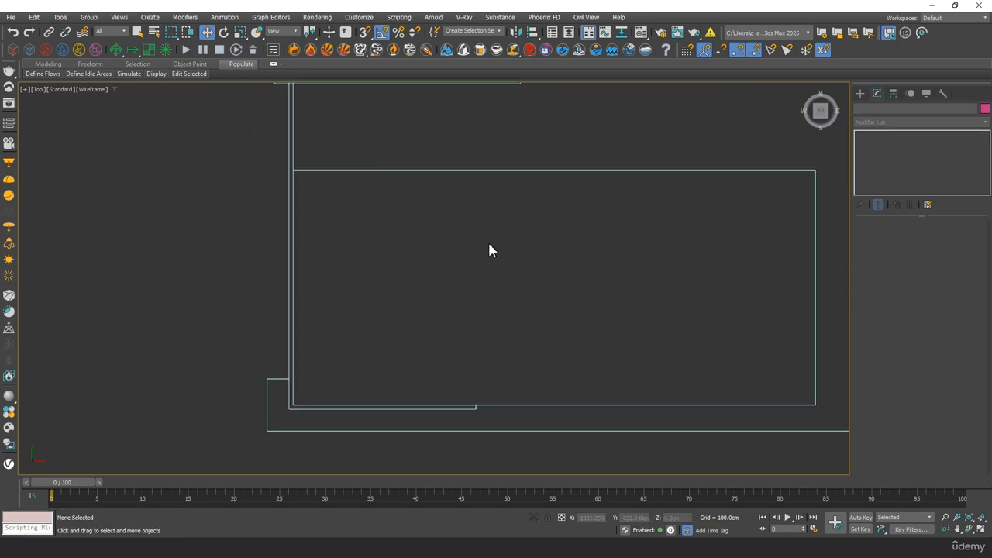
# Draw a snapped rectangle over the large rectangular area in the plan's lower-left part, about 900 cm long and 2000 cm wide.
pyautogui.moveTo(489, 243); pyautogui.dragTo(304, 228, button='middle')
pyautogui.click(859, 93)
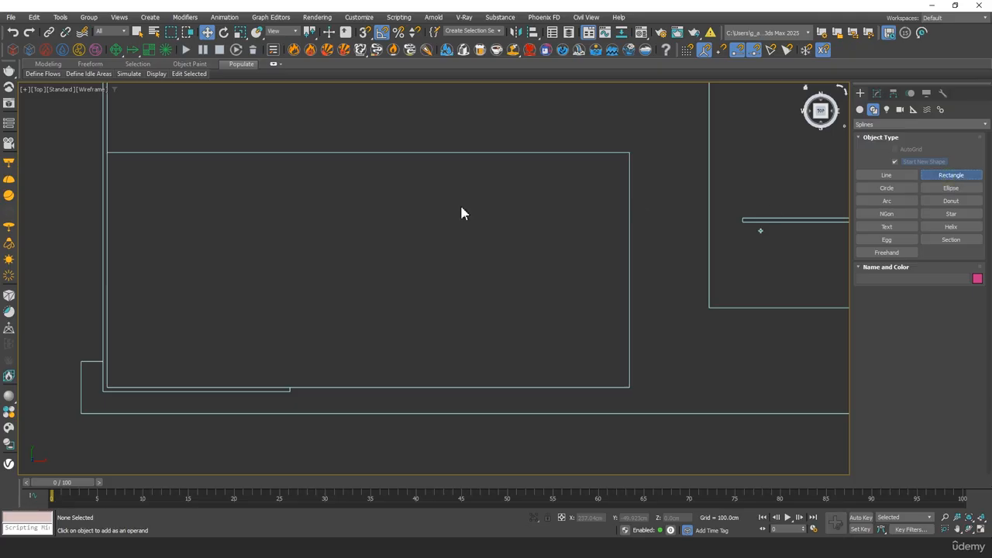
pyautogui.moveTo(73, 196); pyautogui.dragTo(235, 169, button='middle')
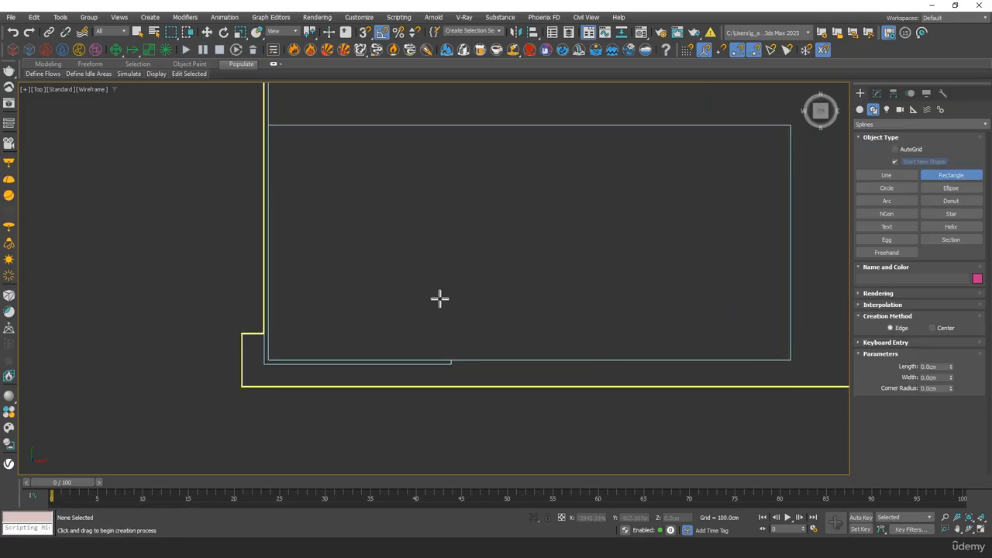
pyautogui.moveTo(268, 125); pyautogui.dragTo(788, 360)
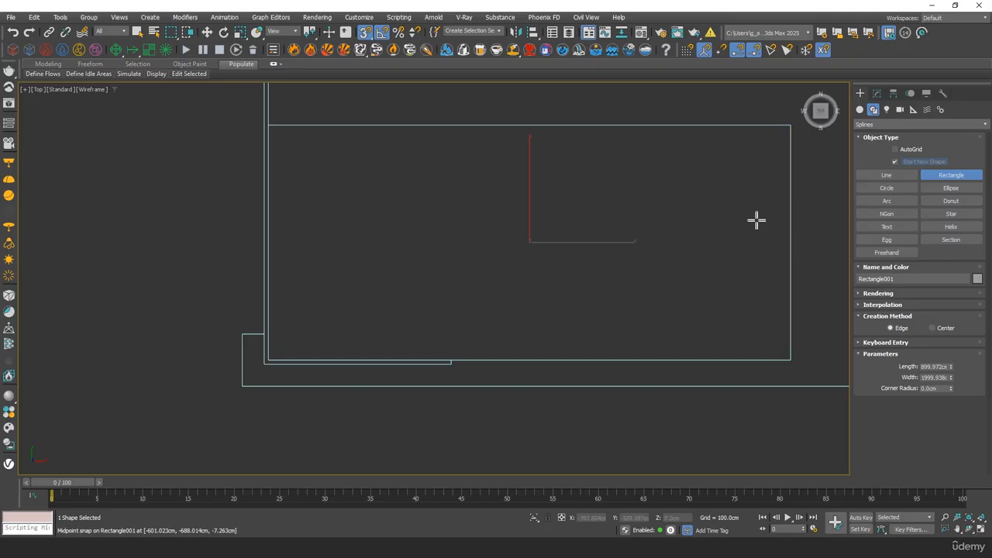
pyautogui.moveTo(757, 221); pyautogui.dragTo(470, 318, button='middle')
pyautogui.moveTo(657, 284); pyautogui.dragTo(550, 240, button='middle')
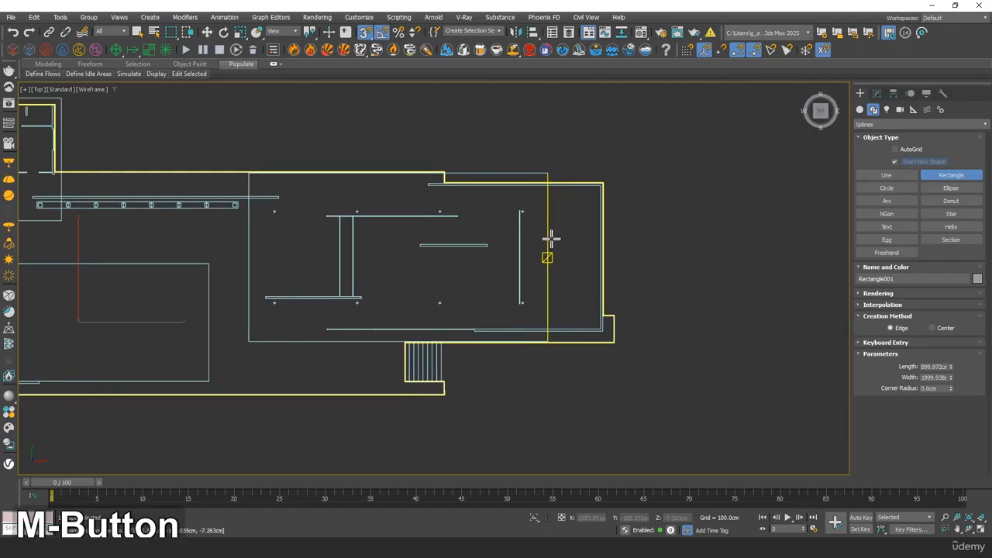
# Draw a snapped rectangle over the narrow area at the plan's right end, about 1100 cm long and 405 cm wide.
pyautogui.scroll(3, 522, 272)
pyautogui.press('s')
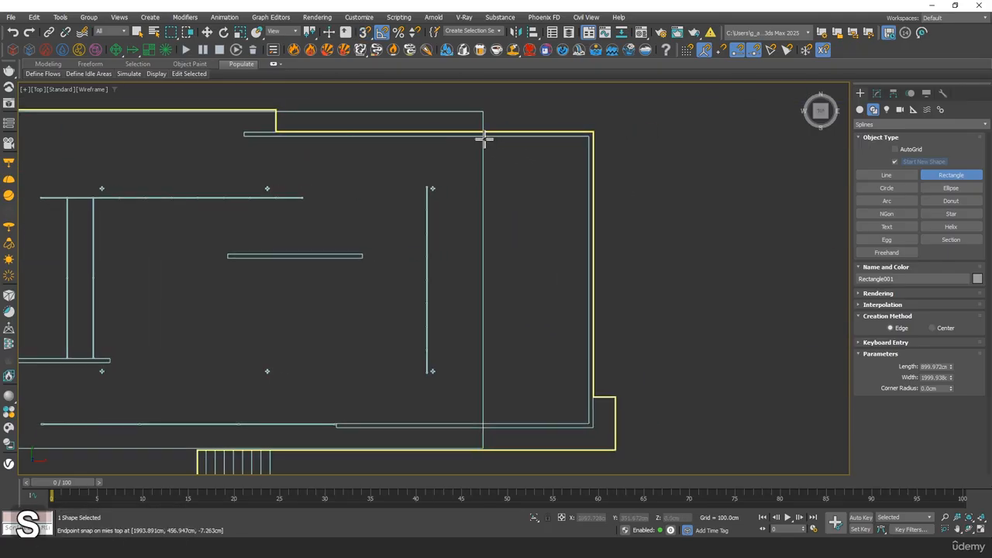
pyautogui.press('s')
pyautogui.scroll(2, 516, 155)
pyautogui.moveTo(587, 190); pyautogui.dragTo(571, 166, button='middle')
pyautogui.scroll(-1, 570, 159)
pyautogui.press('s')
pyautogui.moveTo(598, 103); pyautogui.dragTo(469, 365)
pyautogui.moveTo(469, 365); pyautogui.dragTo(520, 310, button='middle')
pyautogui.moveTo(470, 365)
pyautogui.mouseDown()
pyautogui.moveTo(520, 310)
pyautogui.moveTo(504, 354)
pyautogui.moveTo(520, 359)
pyautogui.moveTo(504, 354)
pyautogui.mouseUp()
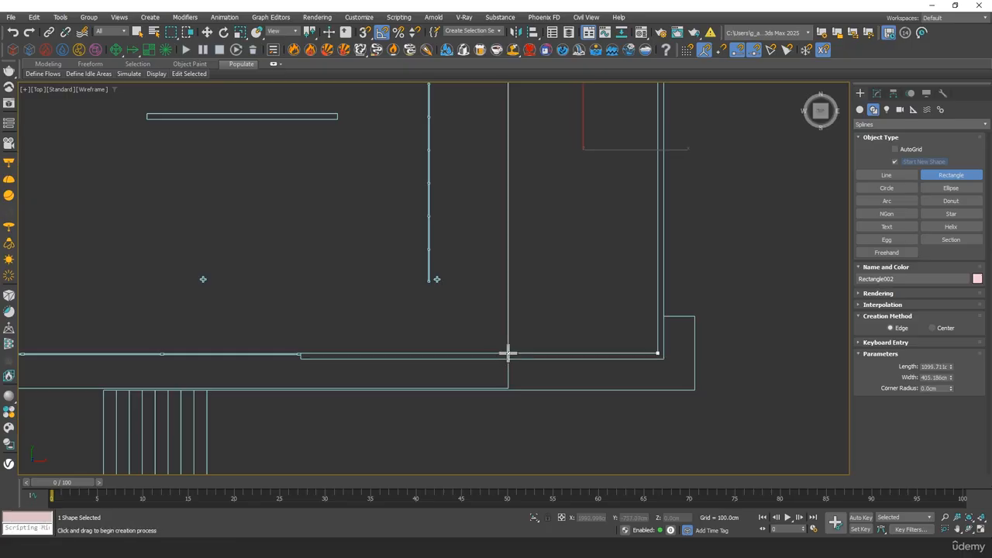
# In perspective, raise both rectangles above the slab, the narrow one to Z about 674 cm and the large one to about 1208 cm.
pyautogui.moveTo(467, 231); pyautogui.dragTo(563, 238, button='middle')
pyautogui.press('p')
pyautogui.press('z')
pyautogui.press('w')
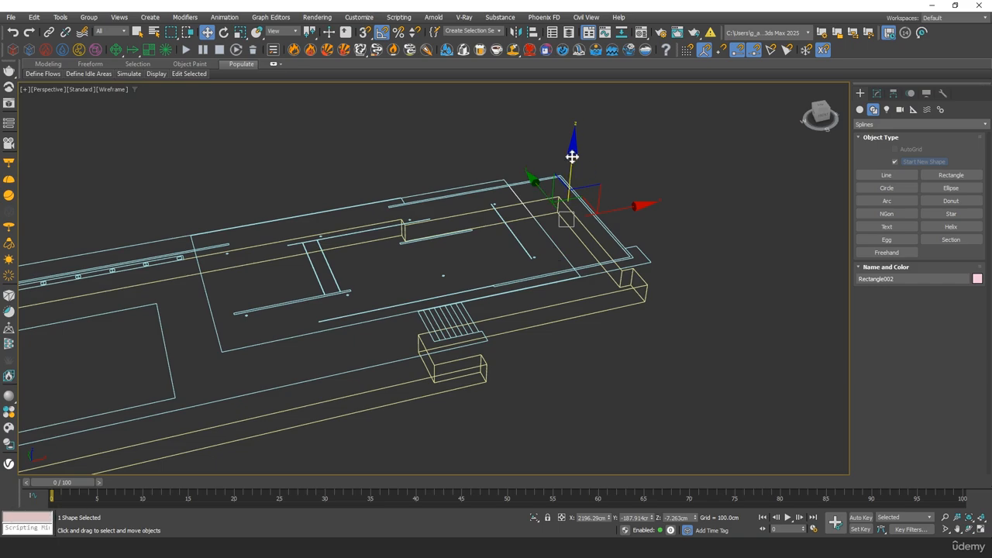
pyautogui.moveTo(572, 157); pyautogui.dragTo(611, 45)
pyautogui.moveTo(448, 220); pyautogui.dragTo(714, 144, button='middle')
pyautogui.scroll(-4, 714, 147)
pyautogui.scroll(3, 456, 200)
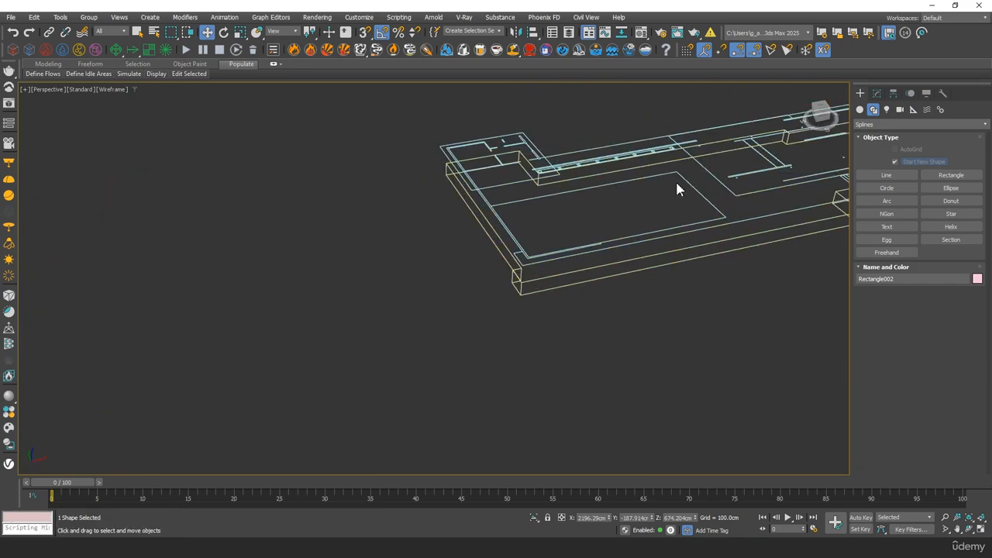
pyautogui.moveTo(689, 180); pyautogui.dragTo(536, 278, button='middle')
pyautogui.moveTo(457, 232); pyautogui.dragTo(458, 119)
pyautogui.moveTo(663, 345); pyautogui.dragTo(598, 330, button='middle')
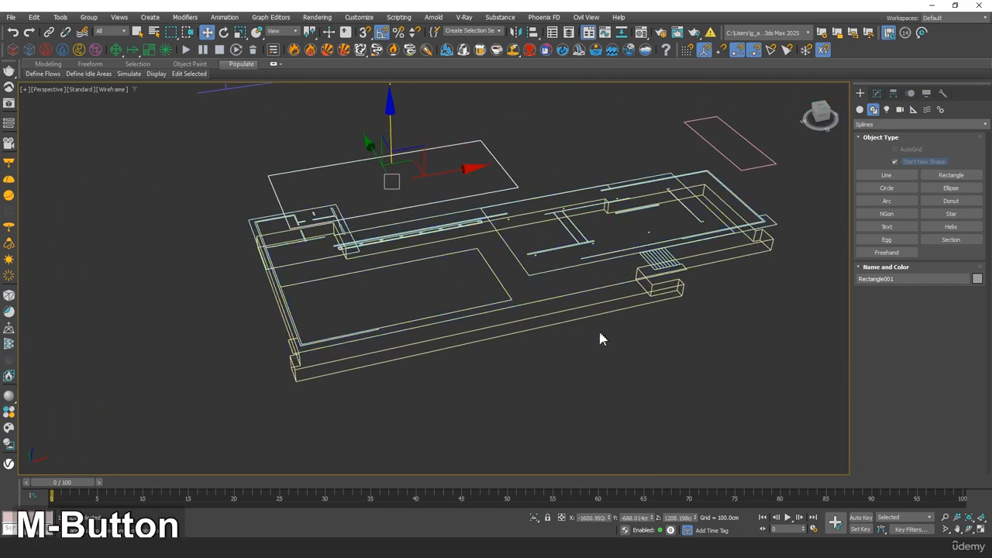
# Isolate the base slab together with the two raised rectangles, show them shaded with edges, and select only the slab.
pyautogui.click(608, 310)
pyautogui.keyDown('ctrl'); pyautogui.click(720, 151); pyautogui.keyUp('ctrl')
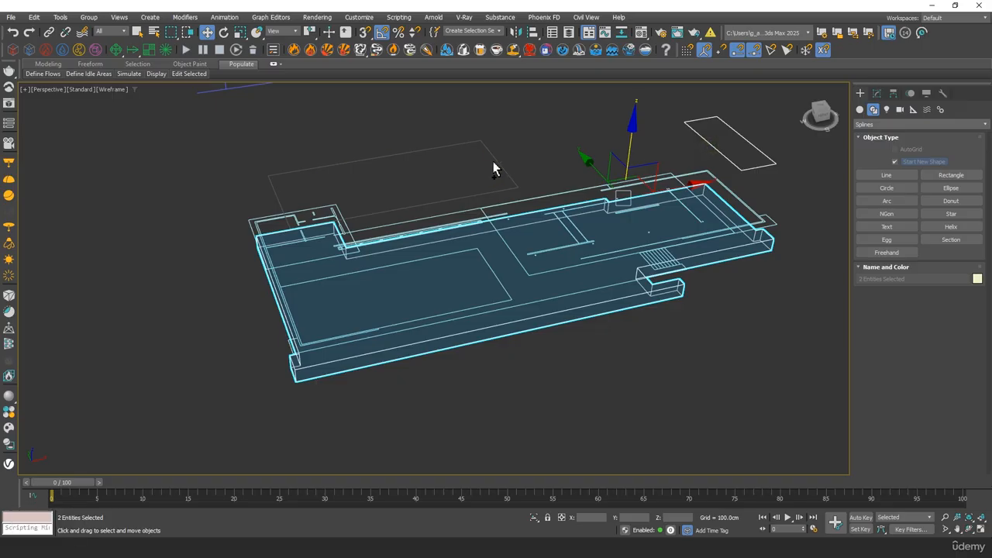
pyautogui.click(537, 518)
pyautogui.click(581, 400)
pyautogui.moveTo(581, 401)
pyautogui.keyDown('alt'); pyautogui.mouseDown(button='middle')
pyautogui.moveTo(585, 350)
pyautogui.moveTo(499, 280)
pyautogui.mouseUp(button='middle'); pyautogui.keyUp('alt')
pyautogui.press('F3')
pyautogui.click(499, 280)
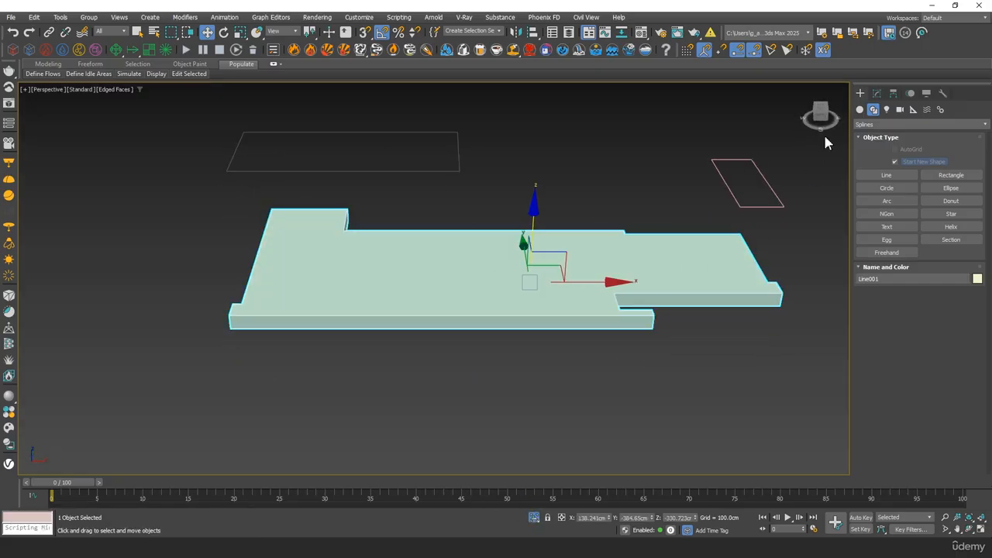
# Use the ShapeMerge compound object on the slab to project both rectangles onto it as instances.
pyautogui.click(877, 124)
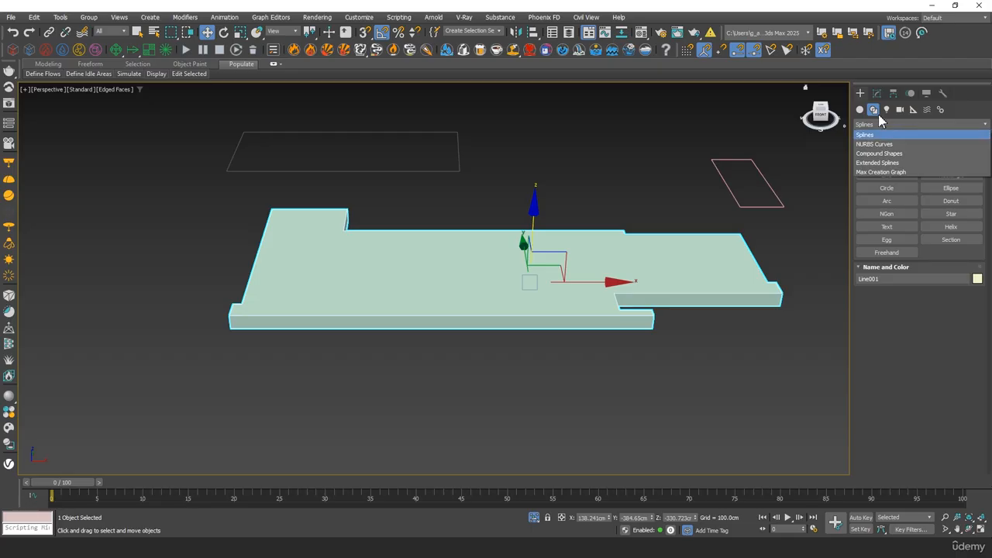
pyautogui.click(878, 114)
pyautogui.click(860, 109)
pyautogui.click(882, 124)
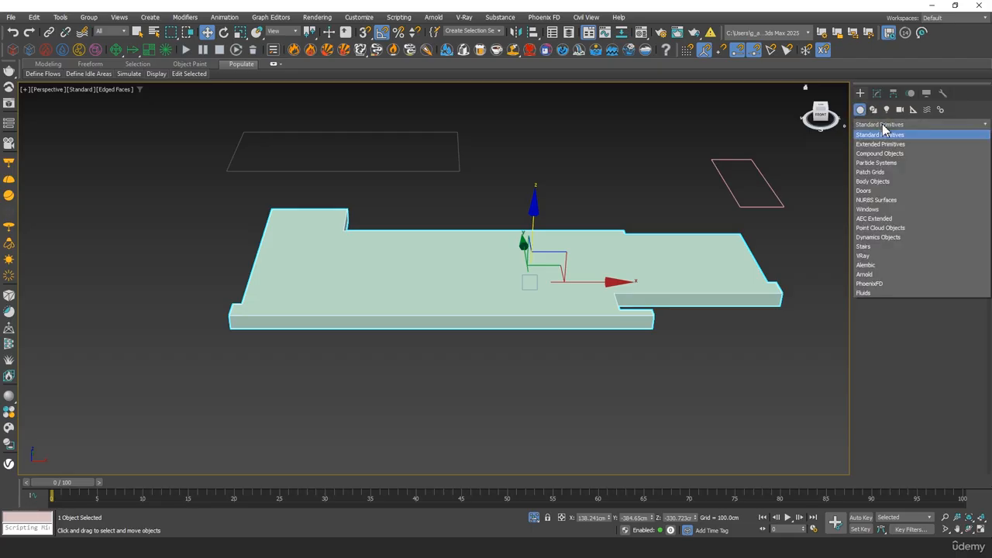
pyautogui.click(884, 153)
pyautogui.click(952, 189)
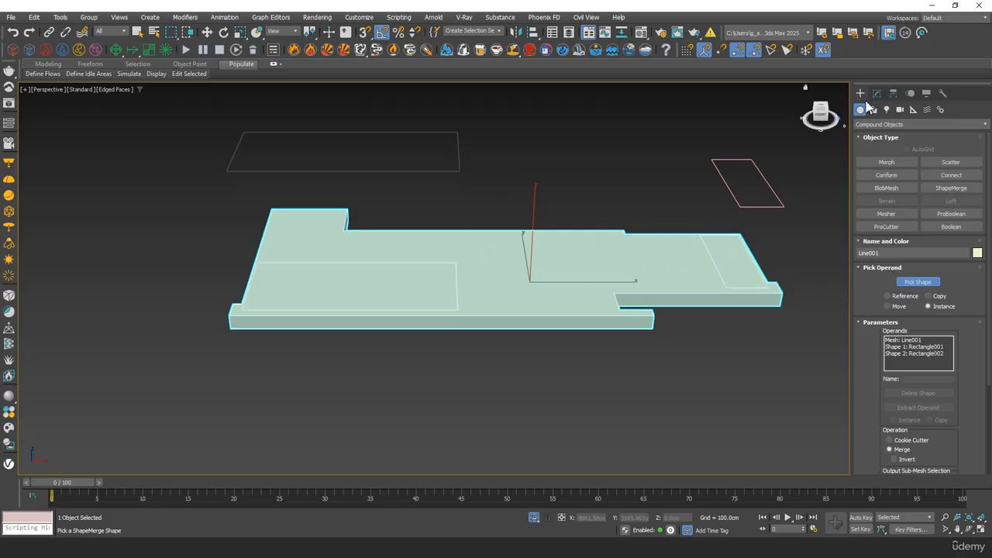
# Check the merged outlines on the slab's top face and convert the slab to an Editable Poly.
pyautogui.moveTo(613, 245); pyautogui.dragTo(570, 226, button='middle')
pyautogui.scroll(3, 294, 290)
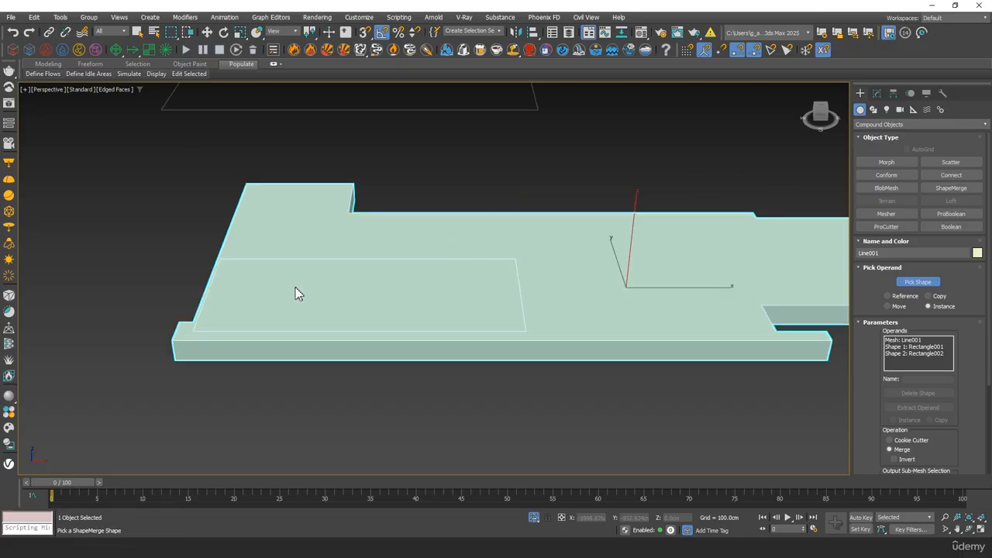
pyautogui.moveTo(295, 290); pyautogui.dragTo(582, 321, button='middle')
pyautogui.scroll(-3, 411, 293)
pyautogui.scroll(4, 472, 316)
pyautogui.moveTo(472, 316); pyautogui.dragTo(601, 232, button='middle')
pyautogui.scroll(-2, 297, 266)
pyautogui.moveTo(297, 266); pyautogui.dragTo(403, 252, button='middle')
pyautogui.rightClick(403, 249)
pyautogui.rightClick(440, 279)
pyautogui.rightClick(467, 323)
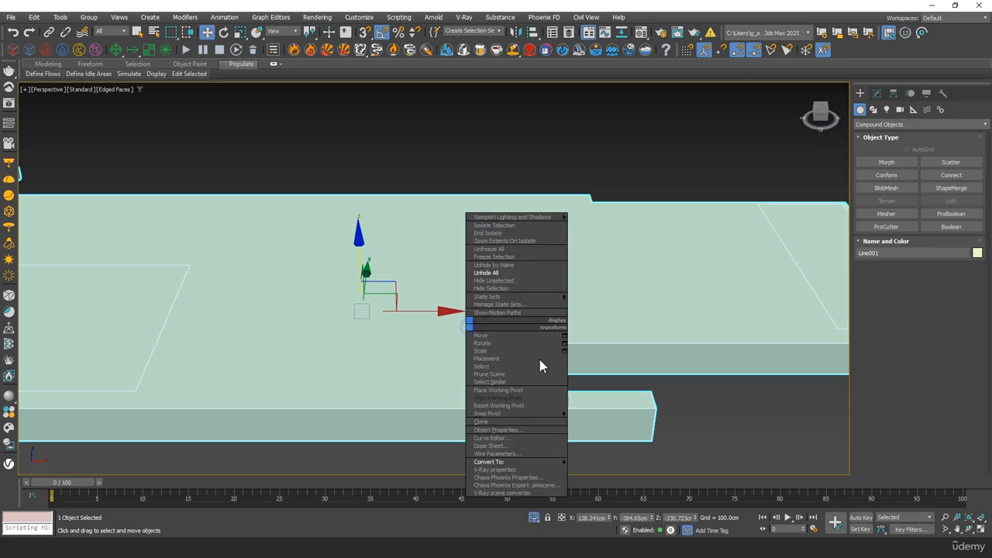
pyautogui.moveTo(531, 465)
pyautogui.click(589, 470)
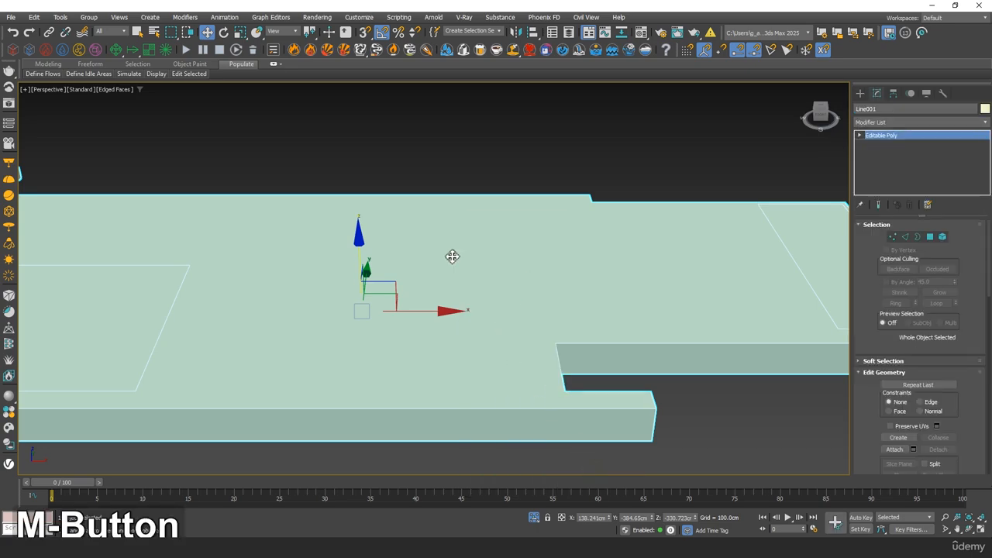
# Delete the two rectangles floating above the slab.
pyautogui.moveTo(453, 257); pyautogui.dragTo(534, 224, button='middle')
pyautogui.press('t')
pyautogui.press('z')
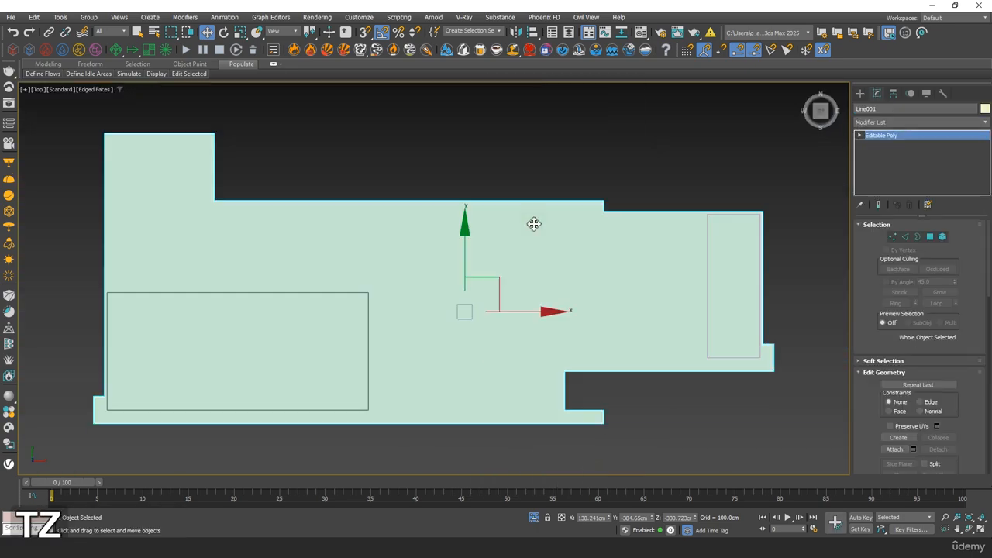
pyautogui.press('p')
pyautogui.keyDown('alt'); pyautogui.moveTo(550, 308); pyautogui.dragTo(638, 186, button='middle'); pyautogui.keyUp('alt')
pyautogui.click(673, 189)
pyautogui.keyDown('ctrl'); pyautogui.click(386, 227); pyautogui.keyUp('ctrl')
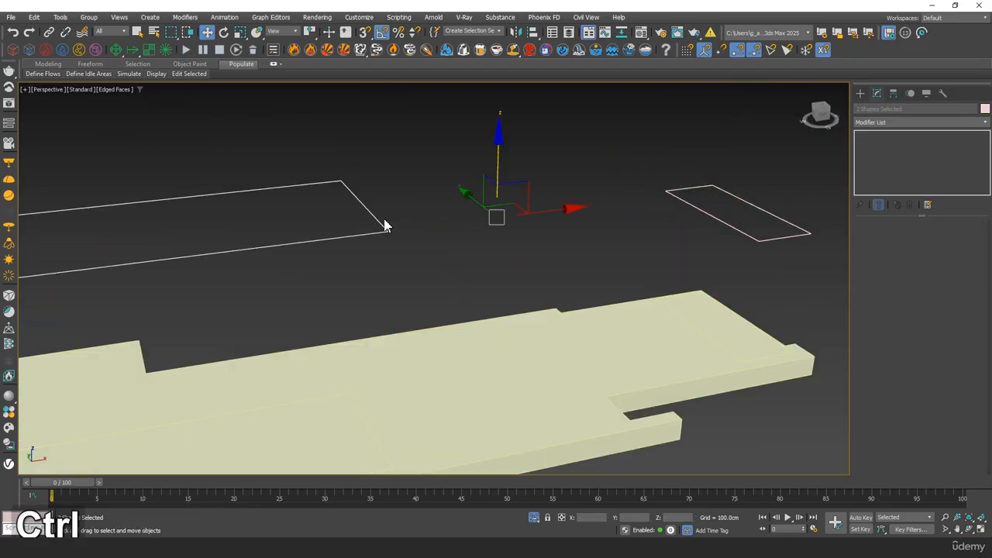
pyautogui.press('Delete')
pyautogui.moveTo(534, 286); pyautogui.dragTo(550, 218, button='middle')
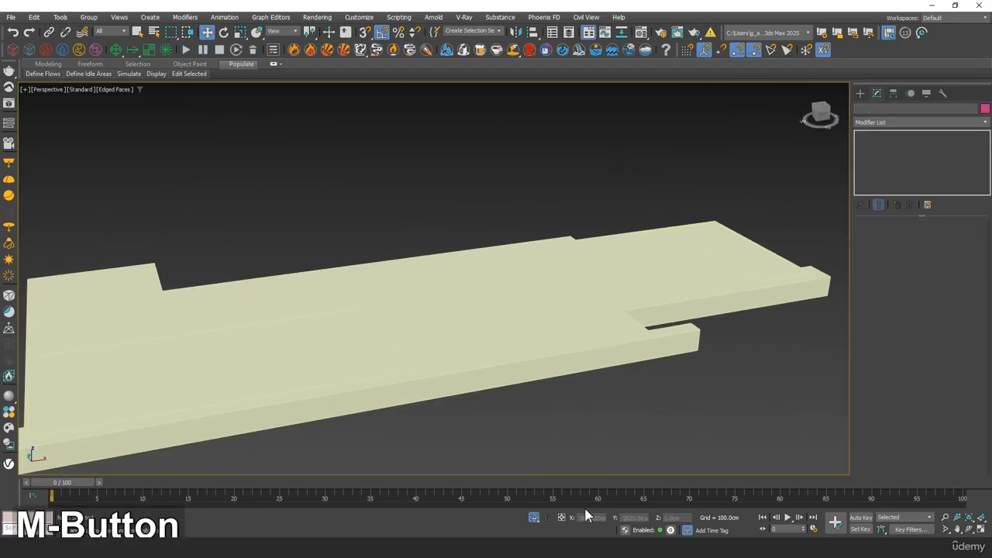
# End the isolation and show the plan's lower-left part from the top in wireframe.
pyautogui.click(534, 518)
pyautogui.moveTo(481, 299)
pyautogui.mouseDown(button='middle')
pyautogui.moveTo(448, 321)
pyautogui.moveTo(367, 283)
pyautogui.moveTo(419, 267)
pyautogui.moveTo(521, 268)
pyautogui.moveTo(551, 361)
pyautogui.mouseUp(button='middle')
pyautogui.press('t')
pyautogui.press('F3')
pyautogui.scroll(2, 519, 303)
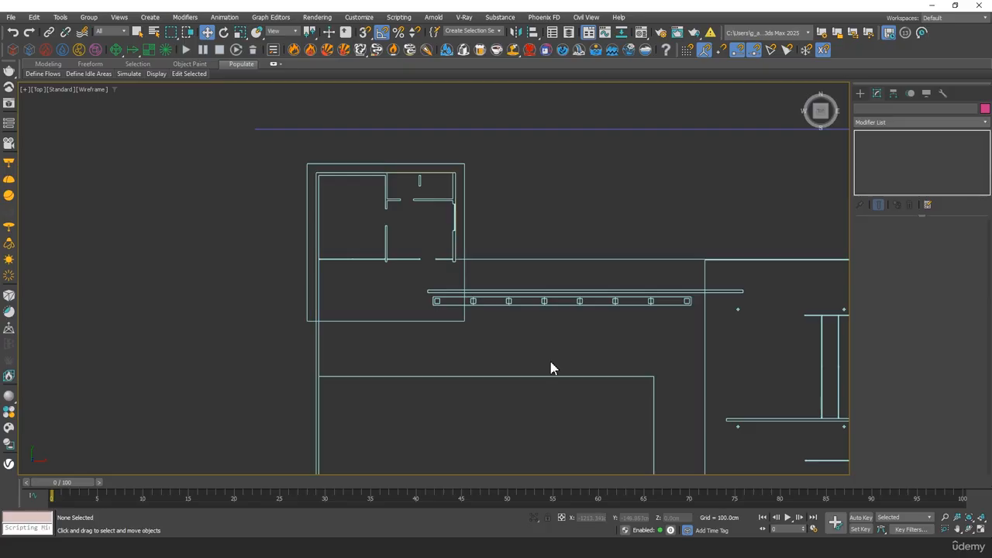
pyautogui.moveTo(550, 368); pyautogui.dragTo(547, 156, button='middle')
pyautogui.scroll(2, 512, 283)
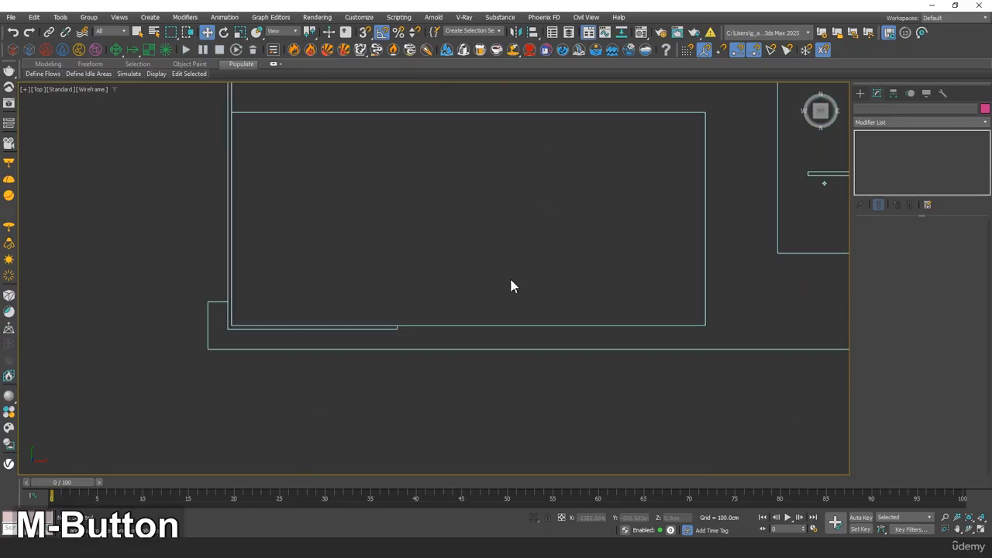
# Draw a snapped Plane primitive filling the outer wall's lower-left corner, about 16 by 16 cm.
pyautogui.click(817, 169)
pyautogui.moveTo(613, 323); pyautogui.dragTo(705, 312, button='middle')
pyautogui.click(860, 93)
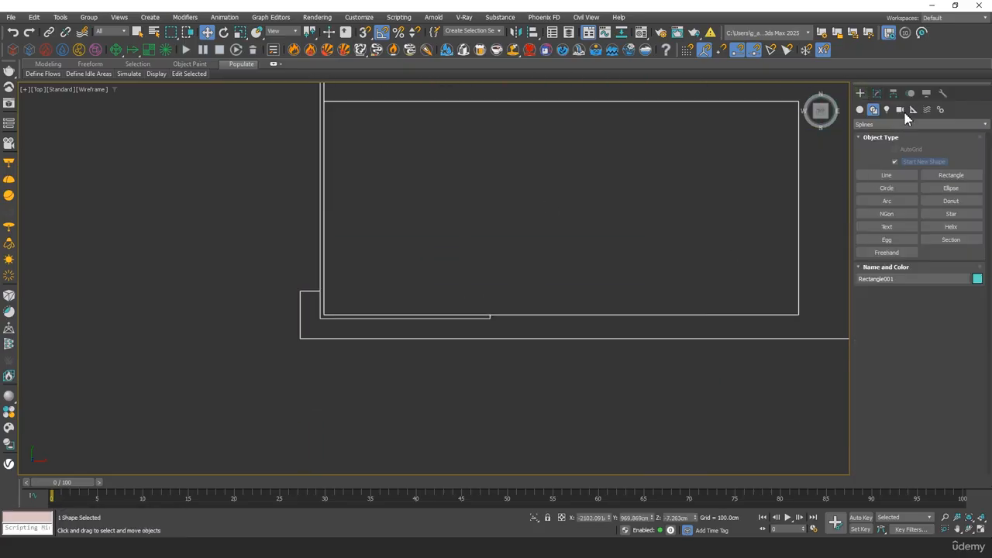
pyautogui.click(860, 110)
pyautogui.click(972, 215)
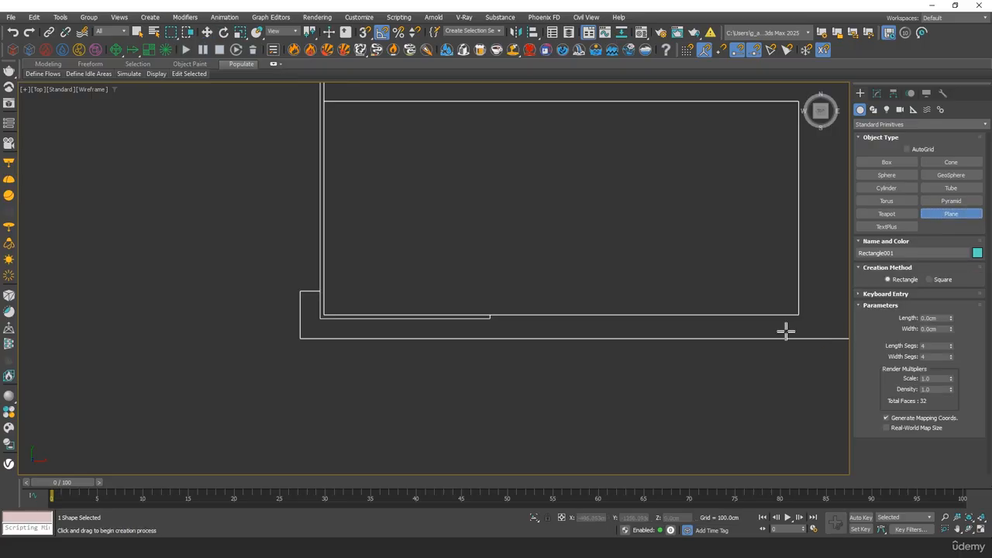
pyautogui.moveTo(784, 328); pyautogui.dragTo(590, 245, button='middle')
pyautogui.scroll(5, 387, 283)
pyautogui.moveTo(341, 281); pyautogui.dragTo(421, 275, button='middle')
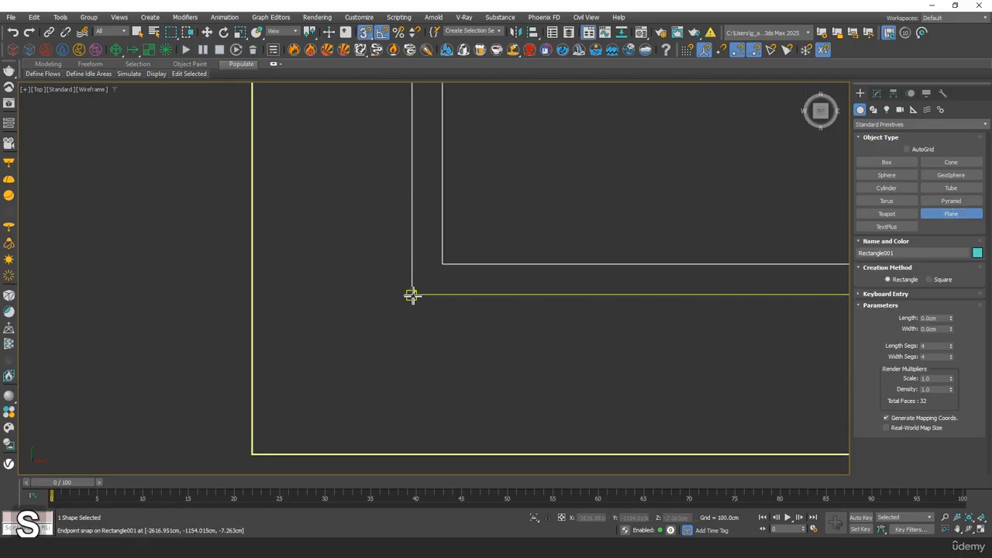
pyautogui.moveTo(411, 294); pyautogui.dragTo(443, 263)
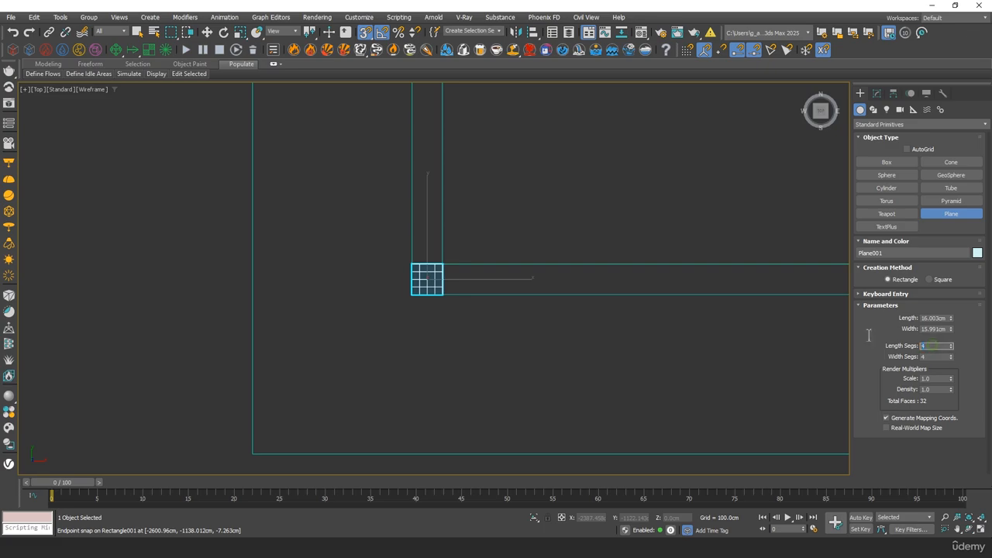
# Set the corner plane's length and width segments to 1 and convert it to an Editable Poly.
pyautogui.write('1')
pyautogui.press('Tab')
pyautogui.write('1')
pyautogui.press('Tab')
pyautogui.click(877, 93)
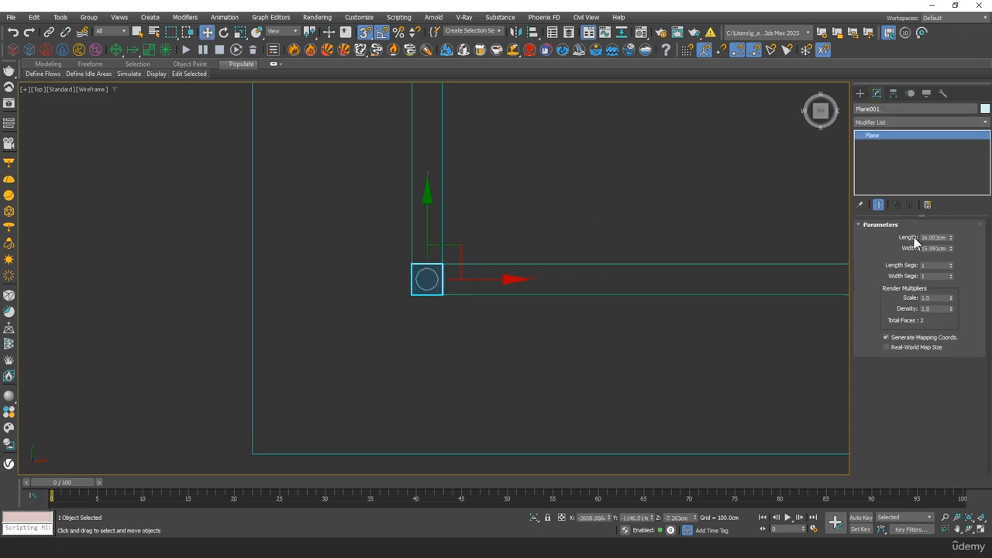
pyautogui.rightClick(412, 264)
pyautogui.moveTo(509, 403)
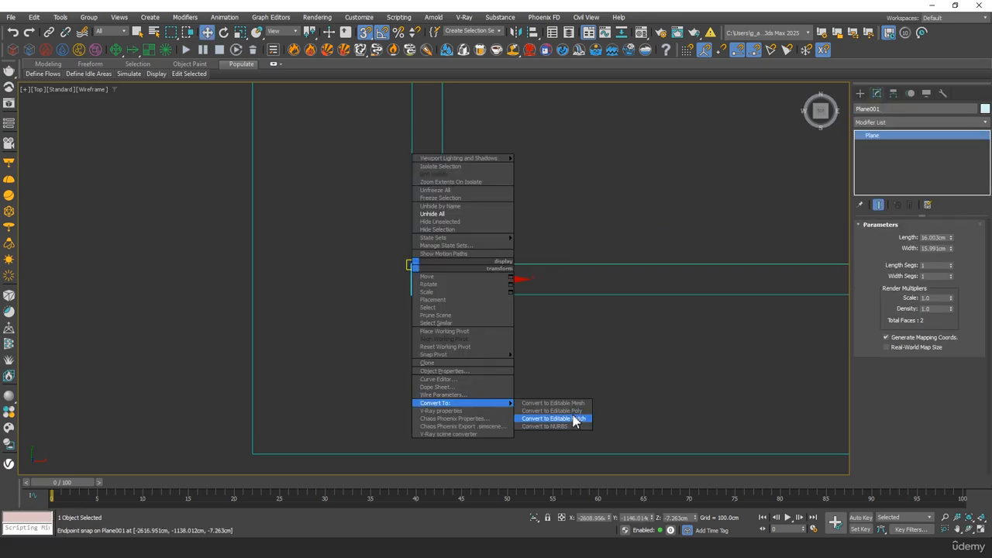
pyautogui.click(551, 411)
# Extend the corner plane's upper edge as new geometry along the left wall up to the plan's upper-left corner.
pyautogui.click(906, 236)
pyautogui.click(434, 263)
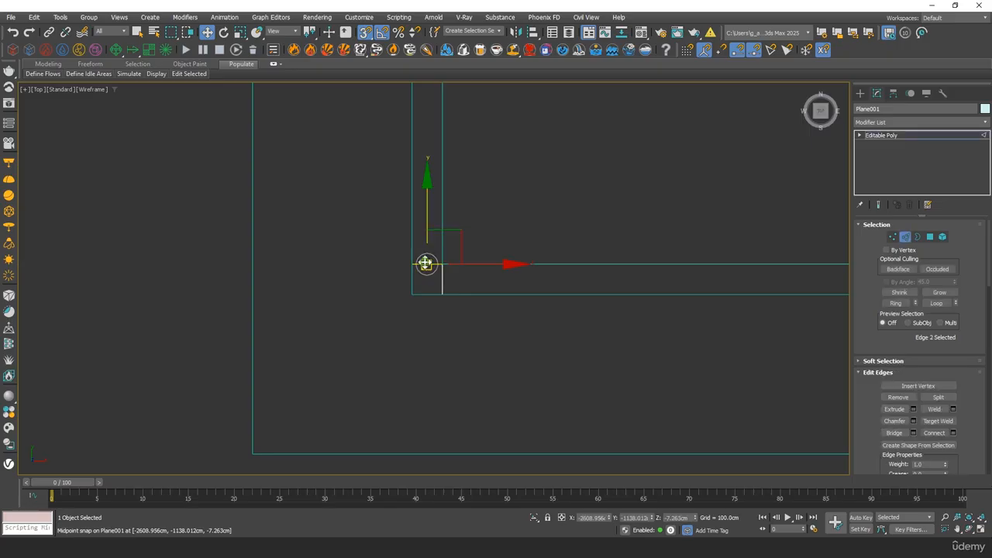
pyautogui.moveTo(456, 147); pyautogui.dragTo(514, 248, button='middle')
pyautogui.scroll(-3, 500, 333)
pyautogui.keyDown('shift'); pyautogui.moveTo(504, 105); pyautogui.dragTo(519, 176); pyautogui.keyUp('shift')
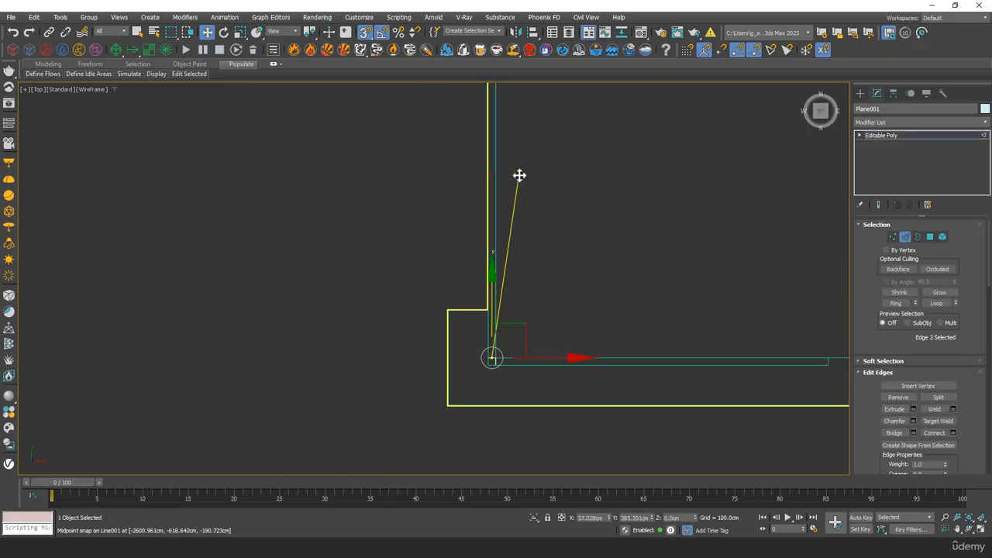
pyautogui.scroll(-5, 575, 154)
pyautogui.moveTo(575, 153)
pyautogui.mouseDown(button='middle')
pyautogui.moveTo(586, 296)
pyautogui.moveTo(558, 323)
pyautogui.moveTo(514, 337)
pyautogui.mouseUp(button='middle')
pyautogui.press('F2')
pyautogui.press('F3')
pyautogui.keyDown('shift'); pyautogui.moveTo(505, 326); pyautogui.dragTo(505, 146); pyautogui.keyUp('shift')
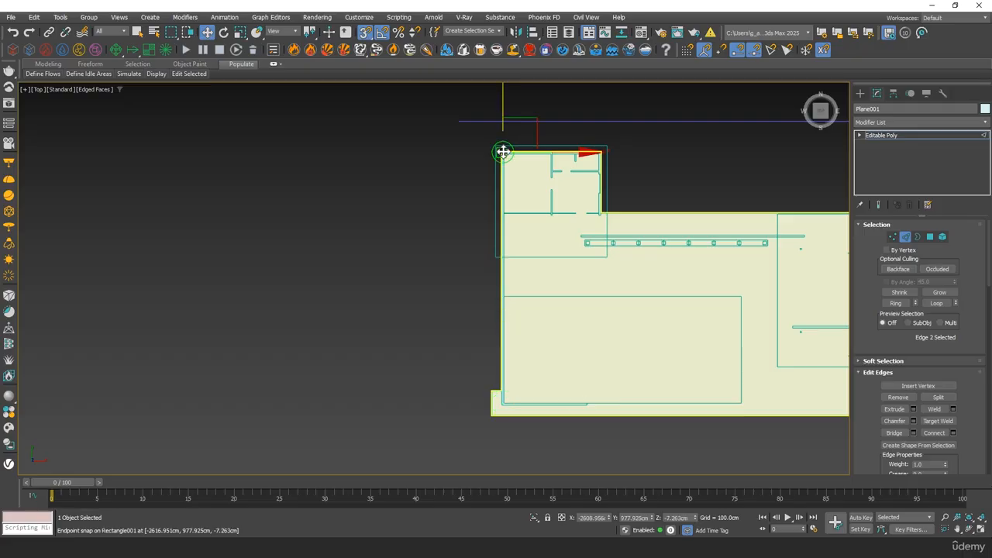
# Snap the extended edge to the upper-left inner wall corner and extend it again to the outer corner.
pyautogui.moveTo(503, 151); pyautogui.dragTo(483, 248, button='middle')
pyautogui.scroll(8, 483, 248)
pyautogui.moveTo(482, 203); pyautogui.dragTo(527, 290)
pyautogui.keyDown('shift'); pyautogui.moveTo(478, 224); pyautogui.dragTo(443, 206); pyautogui.keyUp('shift')
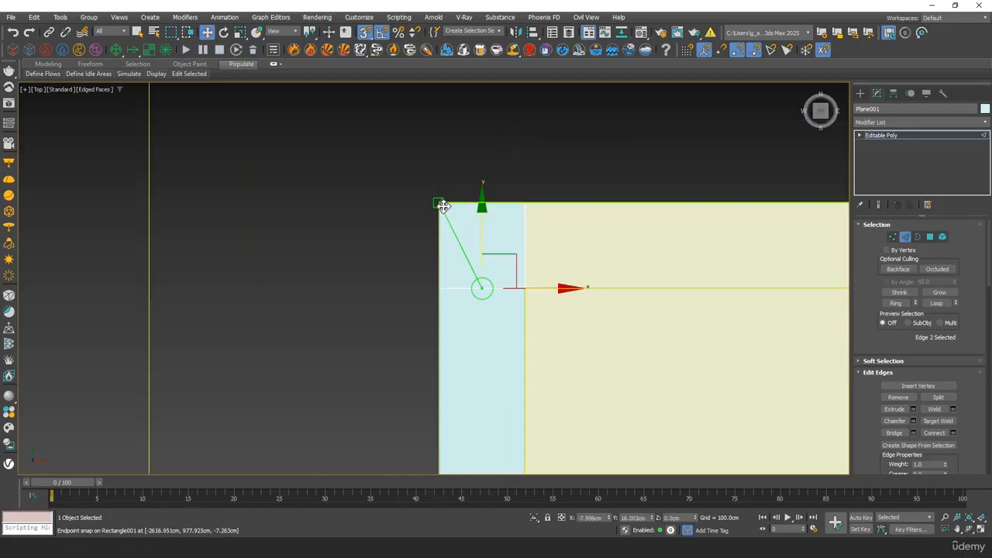
# Extend the corner piece's inner side edge along the upper wall to both faces of the first interior partition.
pyautogui.click(523, 245)
pyautogui.moveTo(569, 260); pyautogui.dragTo(352, 263, button='middle')
pyautogui.scroll(-6, 476, 247)
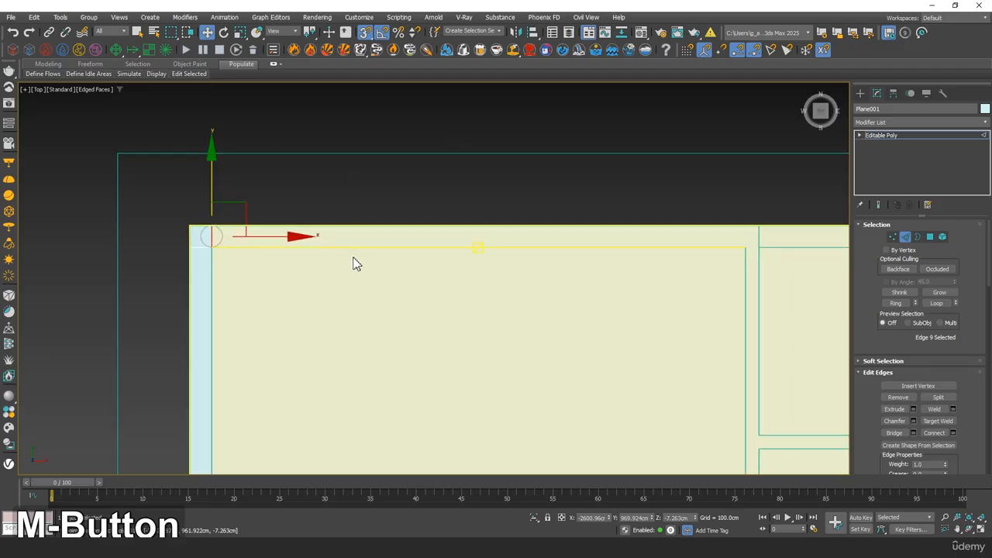
pyautogui.keyDown('shift'); pyautogui.moveTo(549, 245); pyautogui.dragTo(746, 247); pyautogui.keyUp('shift')
pyautogui.moveTo(775, 252); pyautogui.dragTo(532, 268, button='middle')
pyautogui.scroll(3, 532, 265)
pyautogui.keyDown('shift'); pyautogui.moveTo(547, 242); pyautogui.dragTo(587, 244); pyautogui.keyUp('shift')
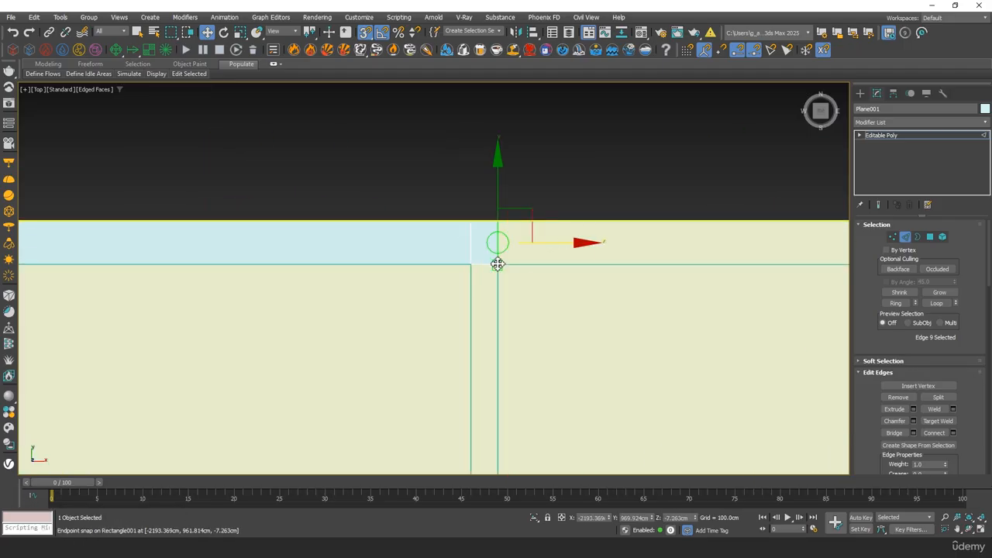
# Continue the upper wall strip to both faces of the short stub partition and on to the right inner corner.
pyautogui.moveTo(497, 263); pyautogui.dragTo(348, 263, button='middle')
pyautogui.moveTo(203, 249)
pyautogui.keyDown('shift'); pyautogui.mouseDown()
pyautogui.moveTo(596, 245)
pyautogui.moveTo(564, 268)
pyautogui.mouseUp(); pyautogui.keyUp('shift')
pyautogui.moveTo(589, 288); pyautogui.dragTo(383, 295, button='middle')
pyautogui.moveTo(372, 258)
pyautogui.keyDown('shift'); pyautogui.mouseDown()
pyautogui.moveTo(461, 251)
pyautogui.moveTo(376, 272)
pyautogui.moveTo(731, 259)
pyautogui.moveTo(746, 277)
pyautogui.mouseUp(); pyautogui.keyUp('shift')
pyautogui.moveTo(810, 259); pyautogui.dragTo(697, 255, button='middle')
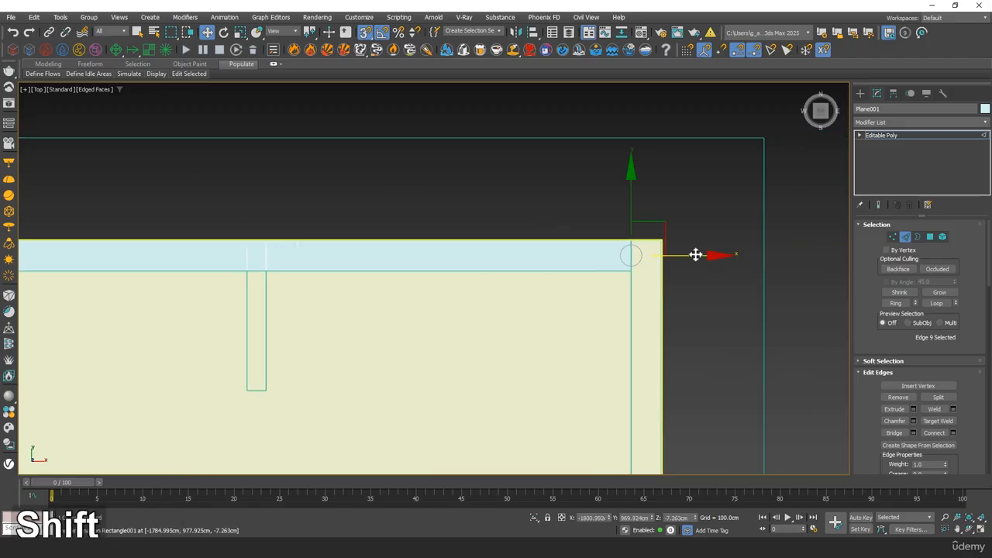
# Complete the upper-right wall corner and extend its lower edge down the right wall to its end, with divisions at the horizontal partition.
pyautogui.keyDown('shift'); pyautogui.moveTo(664, 259); pyautogui.dragTo(666, 238); pyautogui.keyUp('shift')
pyautogui.moveTo(657, 239); pyautogui.dragTo(621, 135, button='middle')
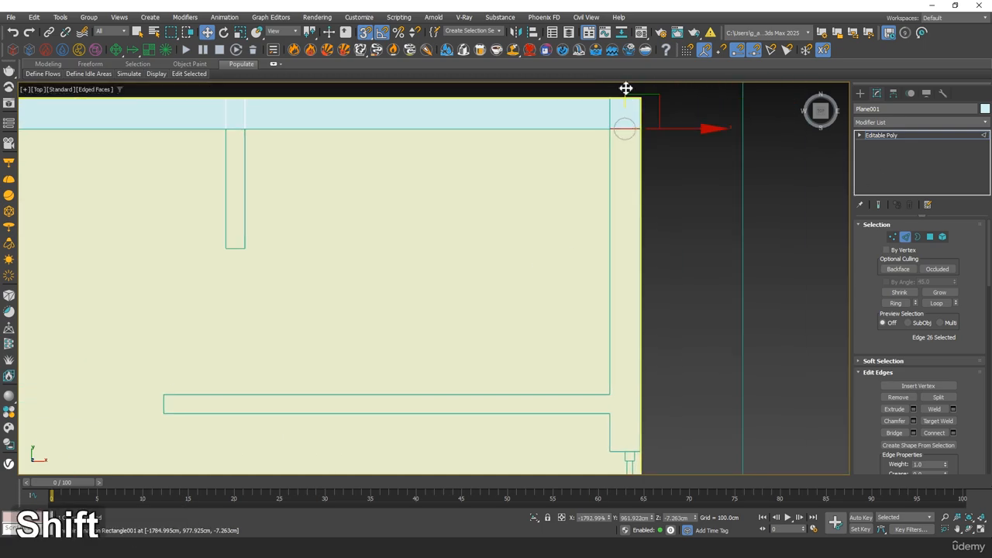
pyautogui.moveTo(607, 393); pyautogui.dragTo(603, 280, button='middle')
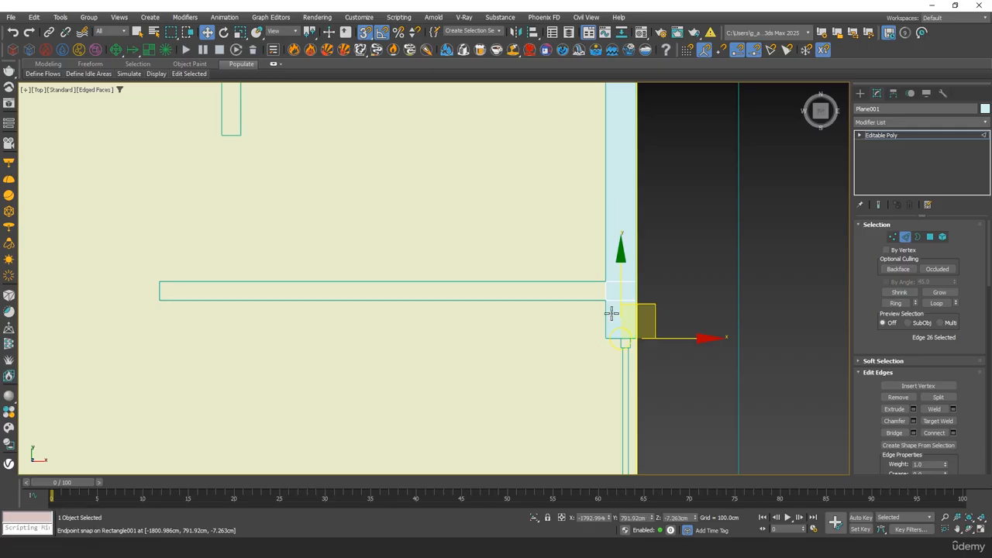
# Extend the right wall's inner edge at the horizontal partition leftward to the partition's free end.
pyautogui.moveTo(667, 290); pyautogui.dragTo(717, 293, button='middle')
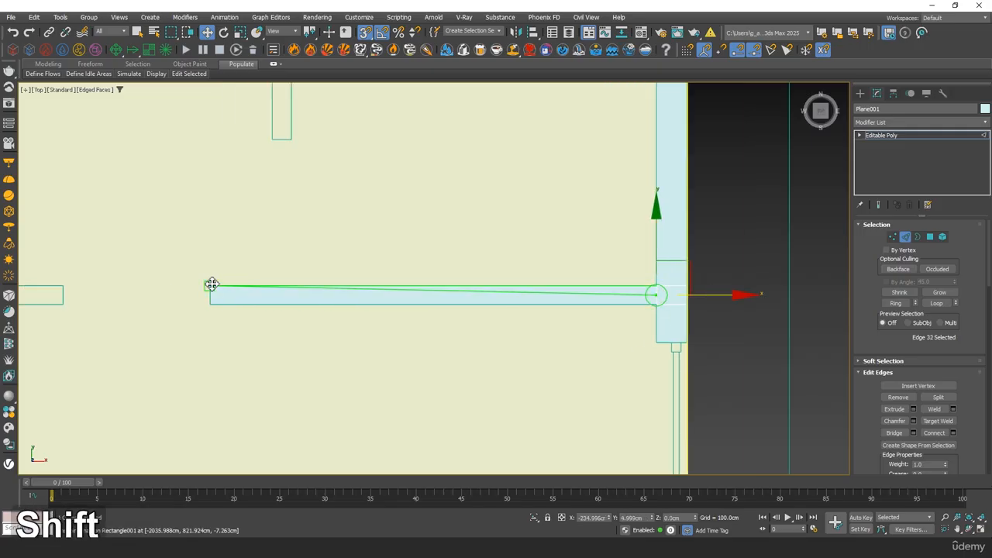
pyautogui.moveTo(210, 284); pyautogui.dragTo(211, 285)
pyautogui.moveTo(369, 272); pyautogui.dragTo(495, 450, button='middle')
pyautogui.scroll(2, 434, 219)
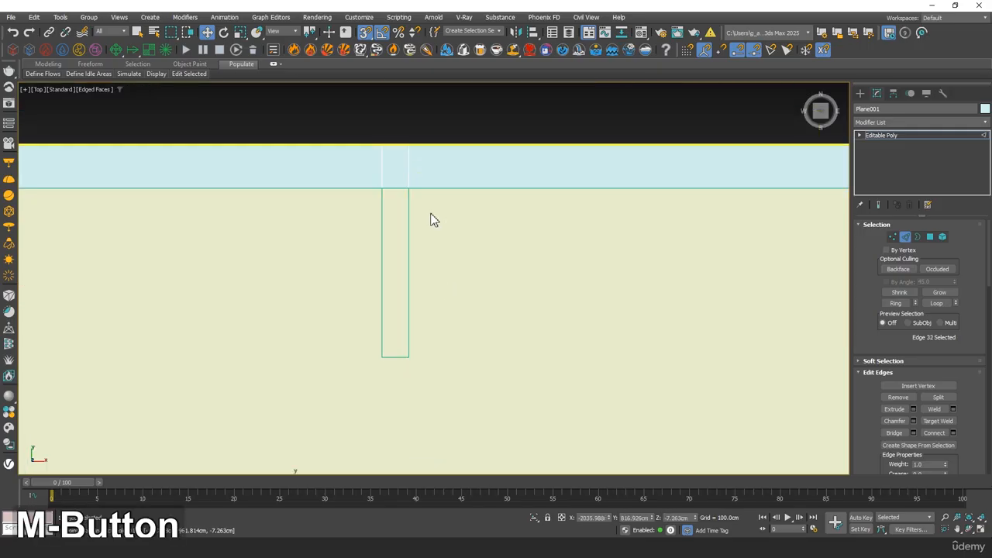
# Extend the upper wall's inner edge at the short stub partition down to the stub's free end.
pyautogui.keyDown('shift'); pyautogui.click(397, 188); pyautogui.keyUp('shift')
pyautogui.moveTo(406, 203); pyautogui.dragTo(410, 230, button='middle')
pyautogui.press('w')
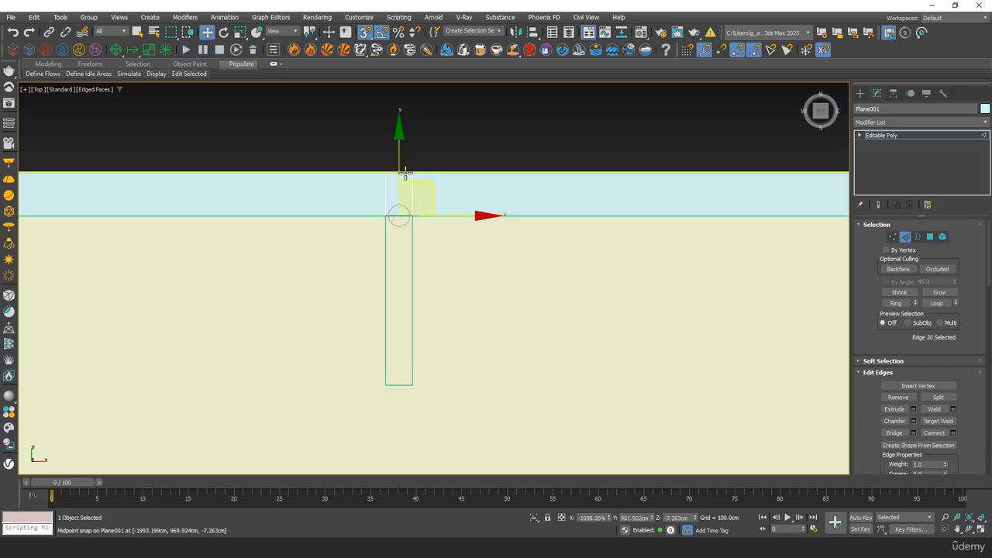
pyautogui.moveTo(386, 378); pyautogui.dragTo(386, 383)
# Extend the first interior partition down to its end with divisions at the horizontal branch, and extend that branch rightward to its free end.
pyautogui.moveTo(383, 321); pyautogui.dragTo(734, 200, button='middle')
pyautogui.scroll(-2, 582, 246)
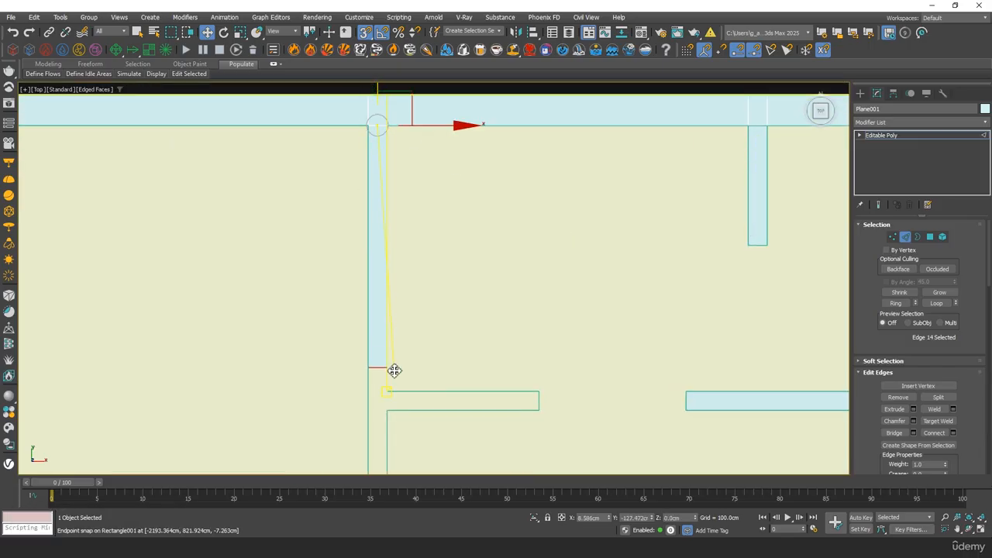
pyautogui.moveTo(397, 335); pyautogui.dragTo(436, 207, button='middle')
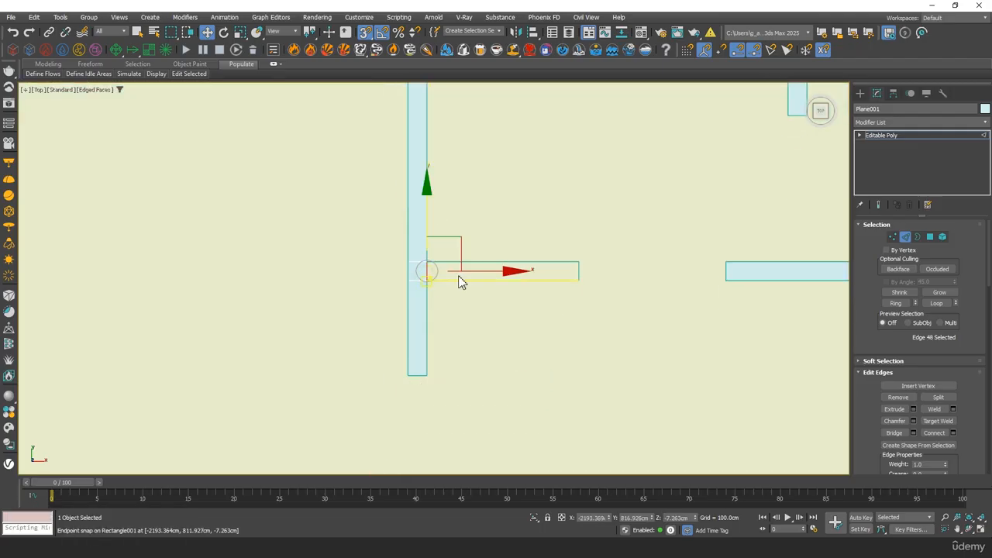
pyautogui.moveTo(579, 264); pyautogui.dragTo(579, 262)
pyautogui.scroll(-3, 437, 235)
pyautogui.scroll(3, 414, 252)
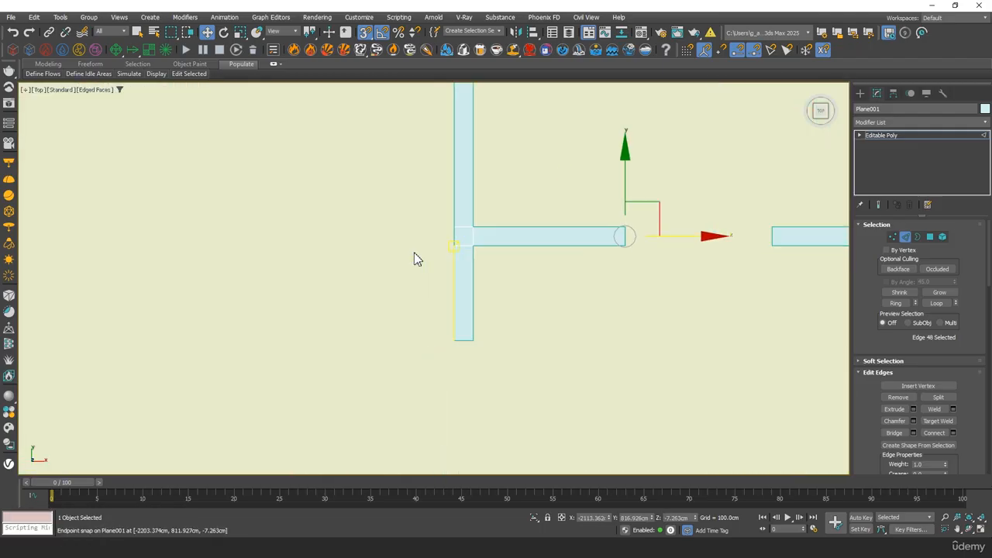
# Extend the first interior partition's lower edge across the doorway gap and down to the end of the lower partition segment.
pyautogui.scroll(-1, 414, 252)
pyautogui.moveTo(414, 252); pyautogui.dragTo(536, 223, button='middle')
pyautogui.scroll(-2, 536, 222)
pyautogui.moveTo(587, 395); pyautogui.dragTo(473, 248, button='middle')
pyautogui.scroll(3, 499, 178)
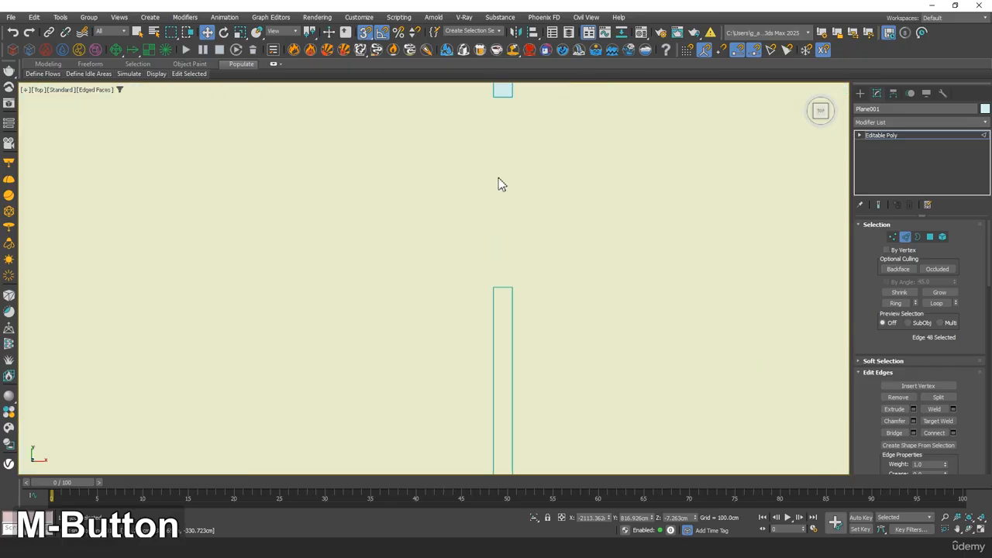
pyautogui.moveTo(499, 178); pyautogui.dragTo(497, 233, button='middle')
pyautogui.click(499, 151)
pyautogui.keyDown('shift'); pyautogui.moveTo(501, 97); pyautogui.dragTo(483, 336); pyautogui.keyUp('shift')
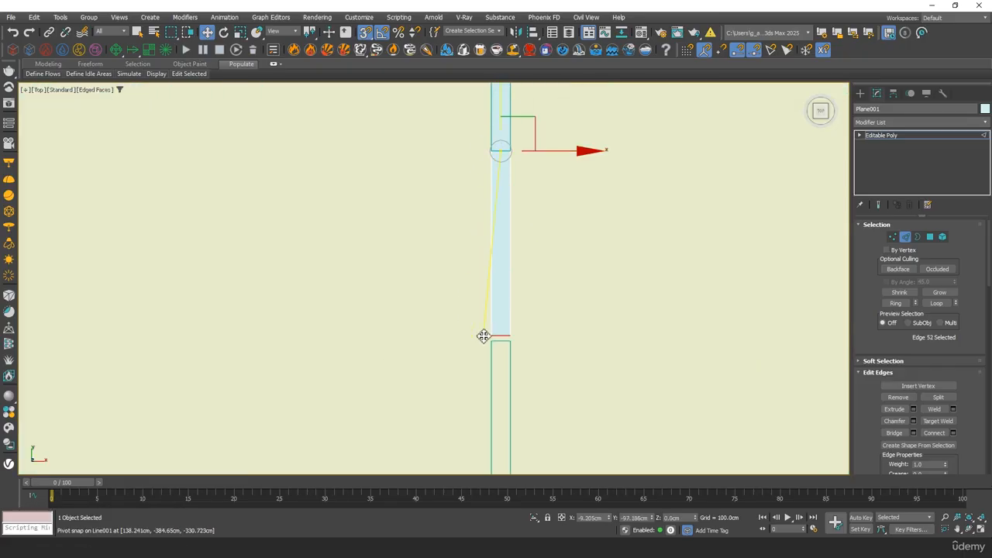
pyautogui.moveTo(477, 358); pyautogui.dragTo(494, 206, button='middle')
pyautogui.scroll(-3, 472, 226)
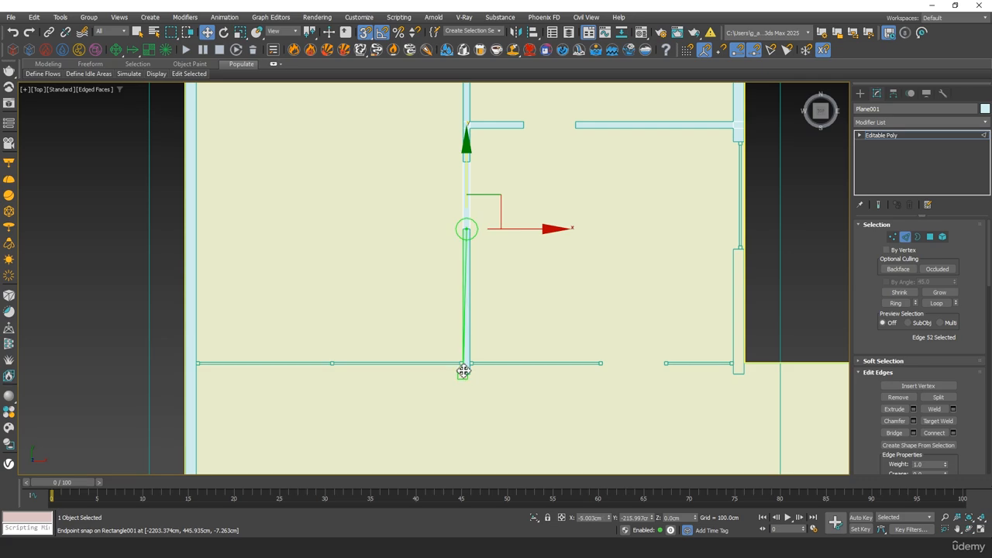
# Delete the polygon spanning the doorway gap in the first interior partition.
pyautogui.scroll(3, 462, 179)
pyautogui.click(930, 236)
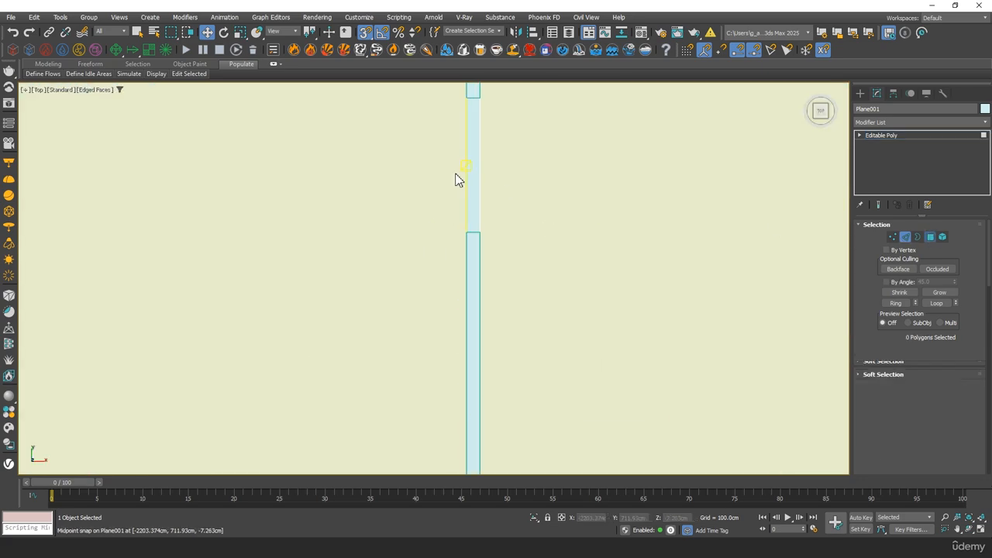
pyautogui.click(479, 172)
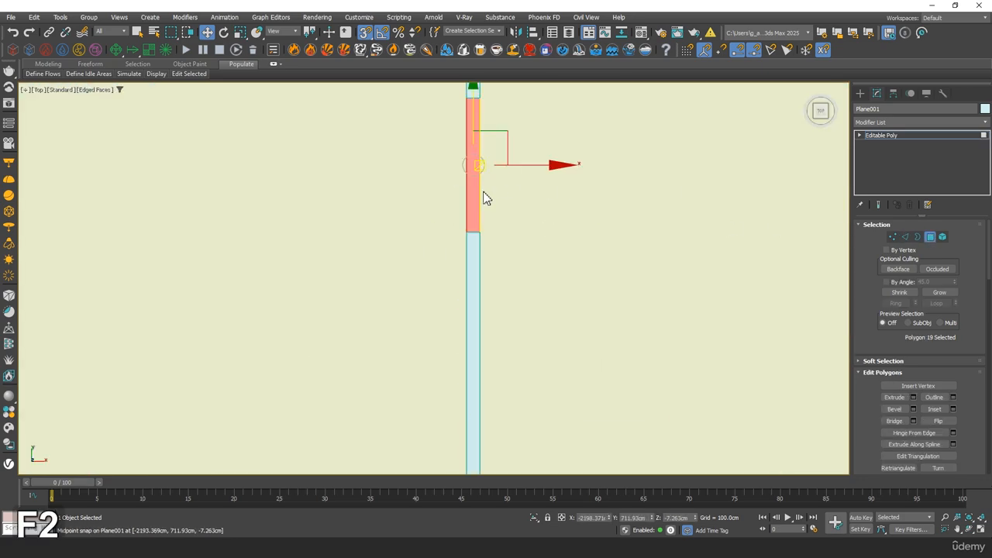
pyautogui.press('Delete')
# Extend the right wall's lower edge across the window opening and down to the end of the lower wall segment.
pyautogui.scroll(-3, 481, 208)
pyautogui.moveTo(481, 208); pyautogui.dragTo(442, 209, button='middle')
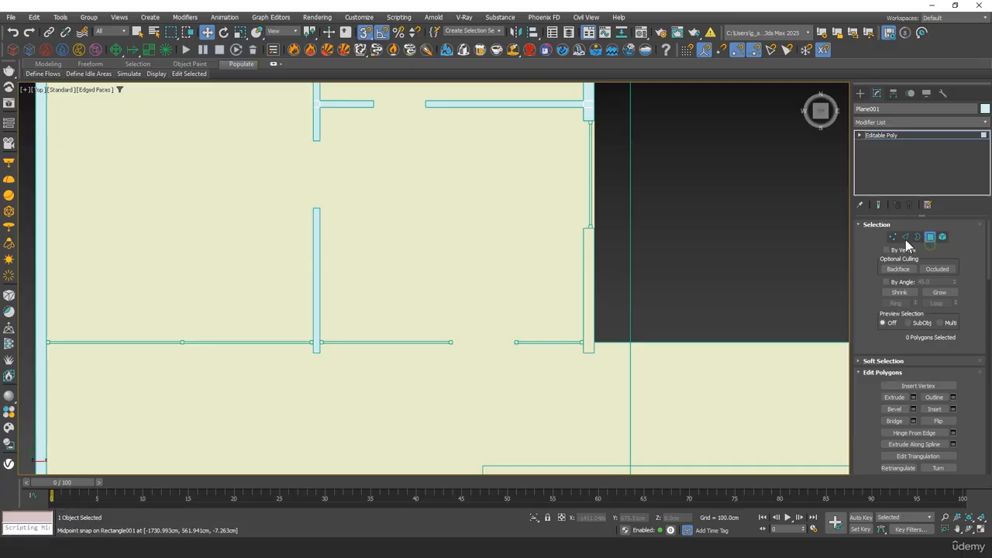
pyautogui.scroll(4, 592, 206)
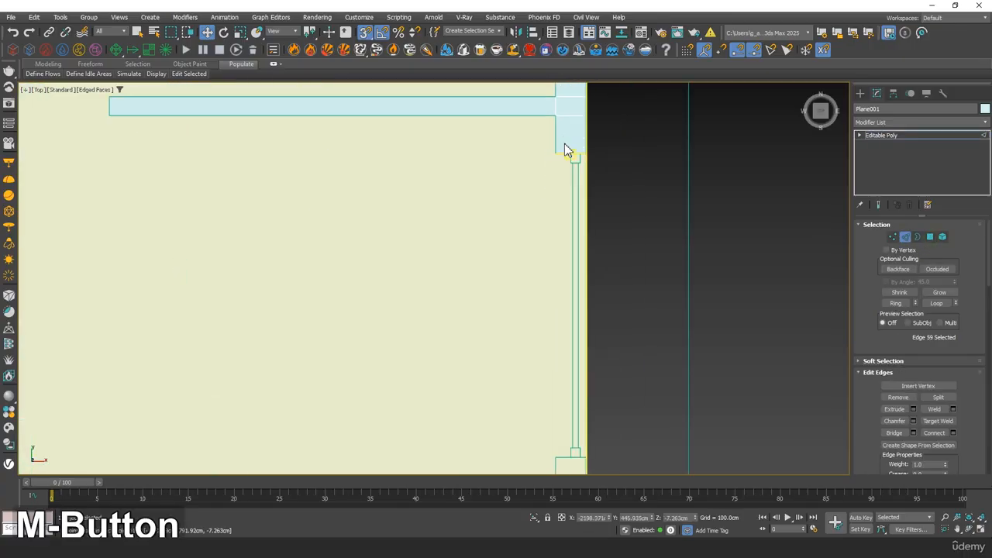
pyautogui.click(905, 238)
pyautogui.click(903, 238)
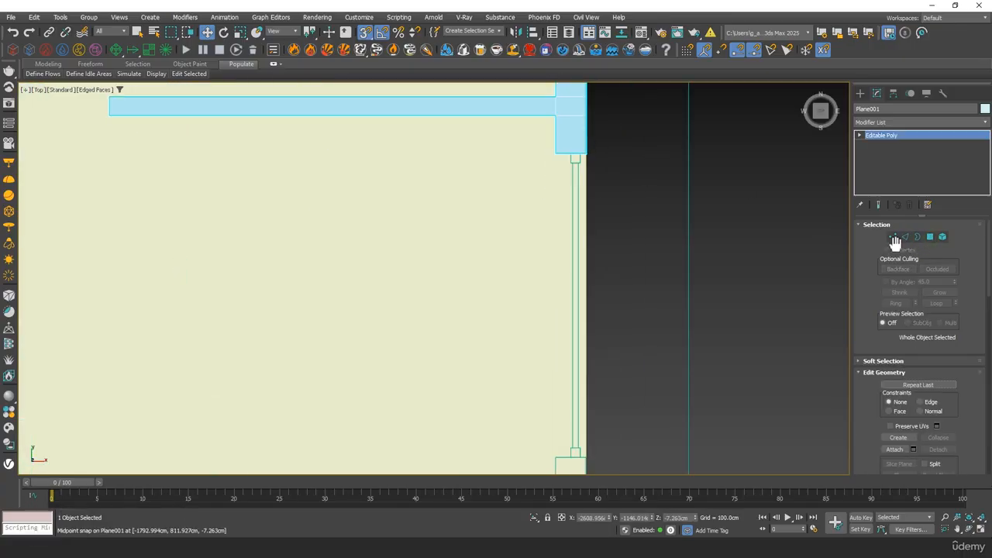
pyautogui.click(904, 237)
pyautogui.scroll(-5, 551, 139)
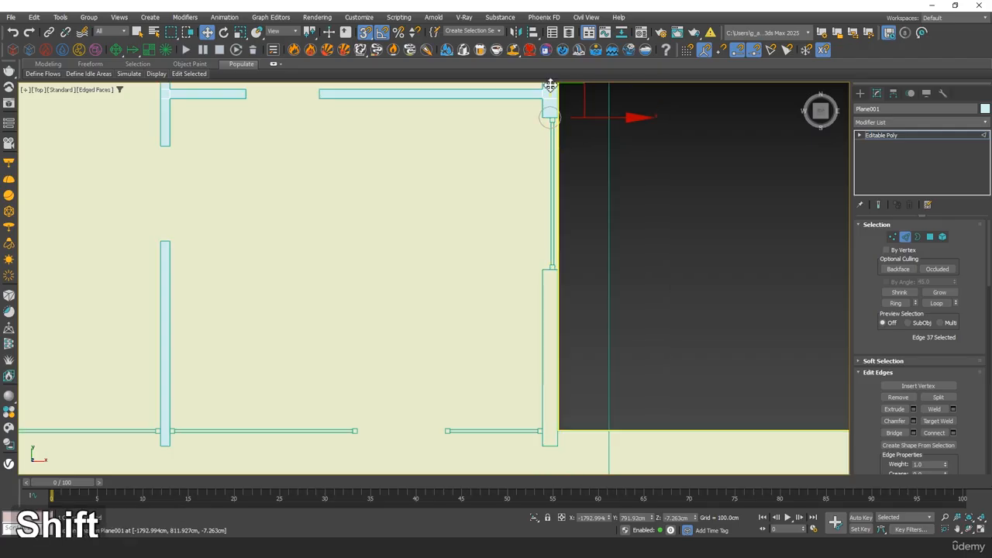
pyautogui.keyDown('shift'); pyautogui.moveTo(537, 265); pyautogui.dragTo(547, 273); pyautogui.keyUp('shift')
pyautogui.moveTo(542, 235); pyautogui.dragTo(540, 171, button='middle')
pyautogui.scroll(2, 539, 170)
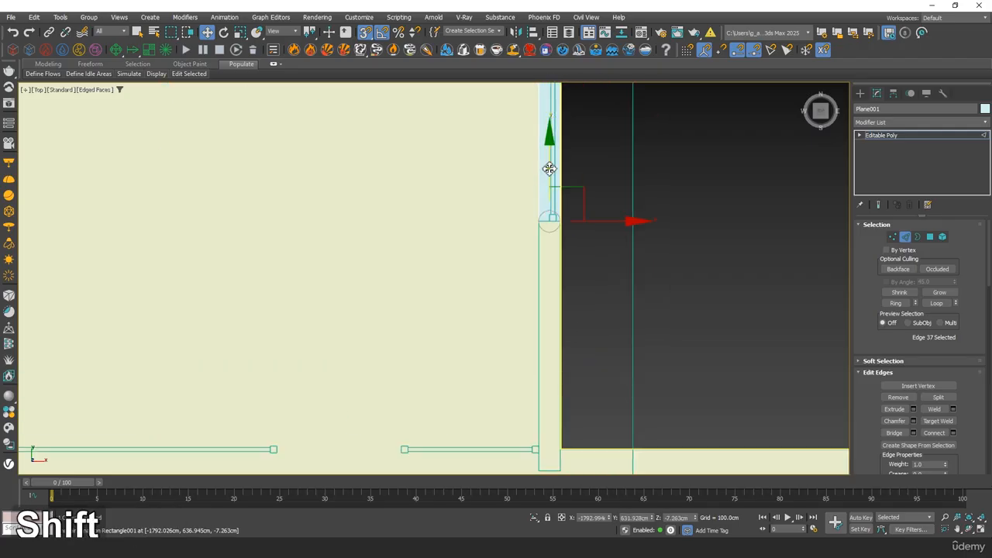
pyautogui.keyDown('shift'); pyautogui.moveTo(550, 168); pyautogui.dragTo(547, 476); pyautogui.keyUp('shift')
# Delete the polygon spanning the window opening in the right wall.
pyautogui.click(930, 236)
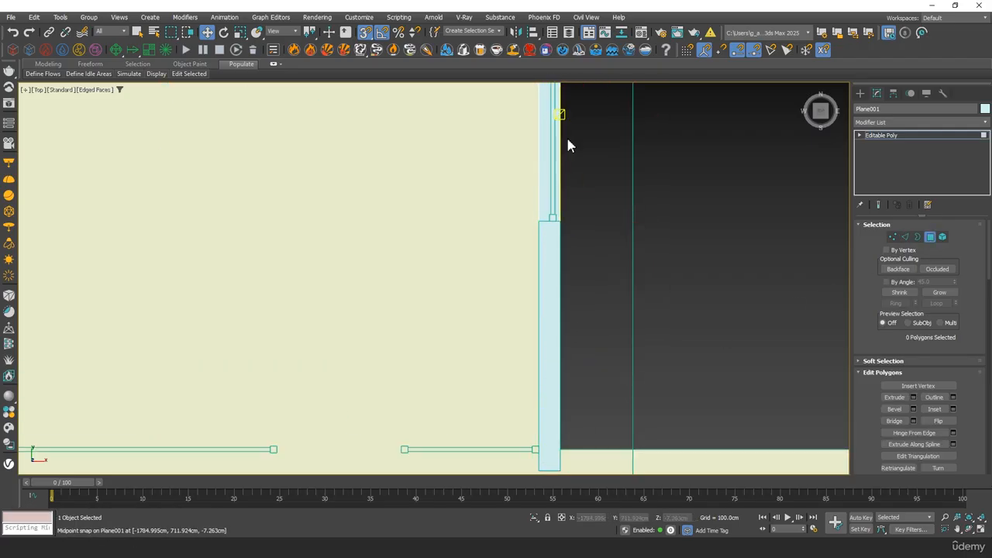
pyautogui.click(574, 140)
pyautogui.press('Delete')
# Extend the lower-left corner piece's inner side edge rightward along the bottom wall to the wall's end.
pyautogui.scroll(-3, 578, 147)
pyautogui.moveTo(575, 140); pyautogui.dragTo(545, 172, button='middle')
pyautogui.scroll(-4, 545, 172)
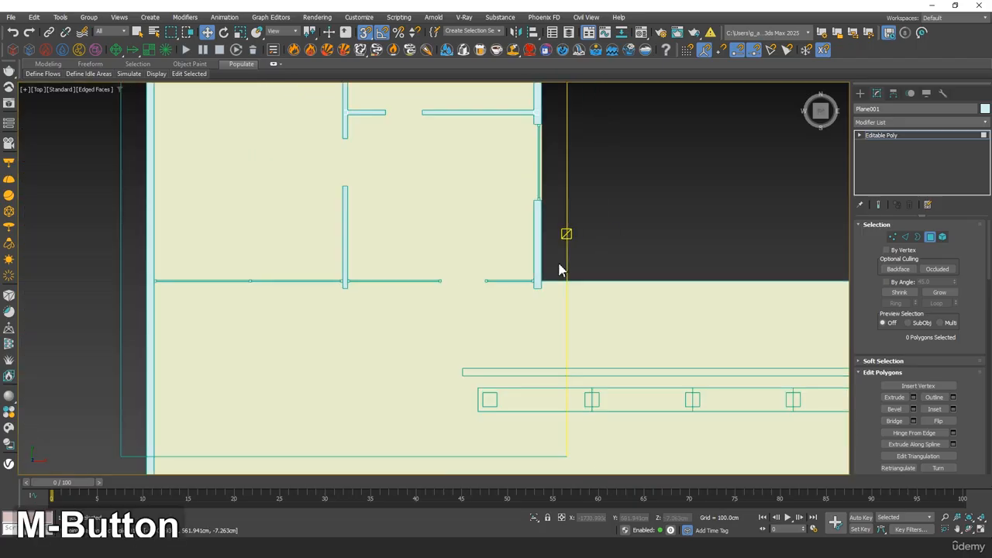
pyautogui.moveTo(421, 247); pyautogui.dragTo(418, 168, button='middle')
pyautogui.moveTo(483, 383)
pyautogui.mouseDown(button='middle')
pyautogui.moveTo(431, 128)
pyautogui.moveTo(405, 306)
pyautogui.moveTo(591, 206)
pyautogui.mouseUp(button='middle')
pyautogui.scroll(3, 304, 349)
pyautogui.click(288, 334)
pyautogui.moveTo(617, 329); pyautogui.dragTo(525, 290, button='middle')
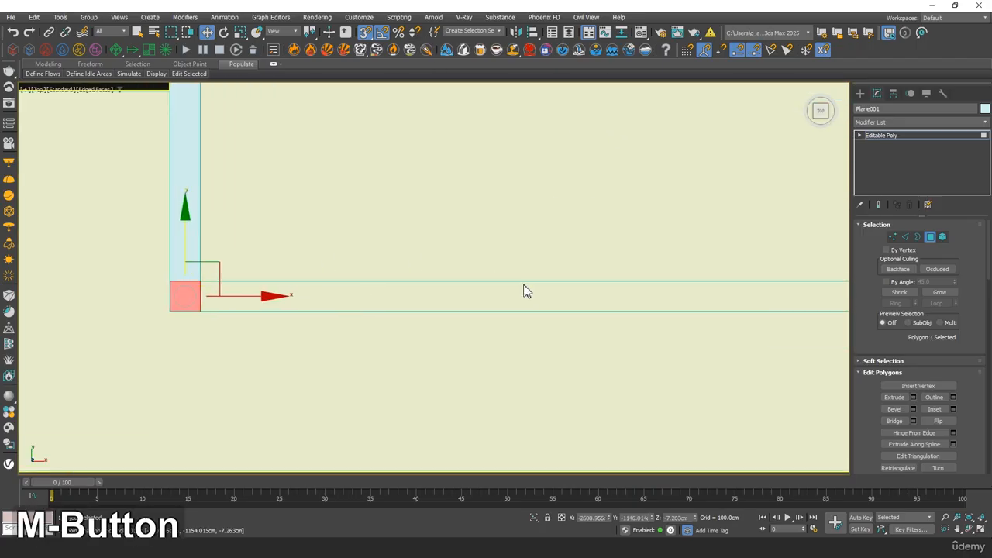
pyautogui.press('2')
pyautogui.click(201, 293)
pyautogui.scroll(-2, 324, 313)
pyautogui.moveTo(390, 312); pyautogui.dragTo(186, 305, button='middle')
pyautogui.scroll(-3, 186, 306)
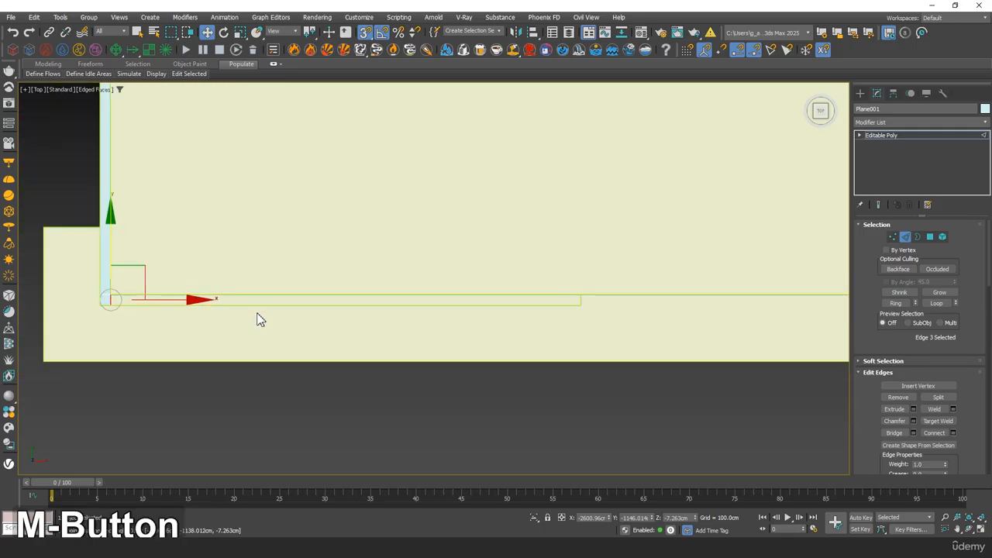
pyautogui.moveTo(259, 315); pyautogui.dragTo(243, 316, button='middle')
pyautogui.keyDown('shift'); pyautogui.moveTo(174, 301); pyautogui.dragTo(565, 311); pyautogui.keyUp('shift')
pyautogui.scroll(6, 587, 318)
pyautogui.moveTo(513, 259); pyautogui.dragTo(520, 325, button='middle')
pyautogui.scroll(-6, 522, 325)
pyautogui.moveTo(634, 291); pyautogui.dragTo(556, 304, button='middle')
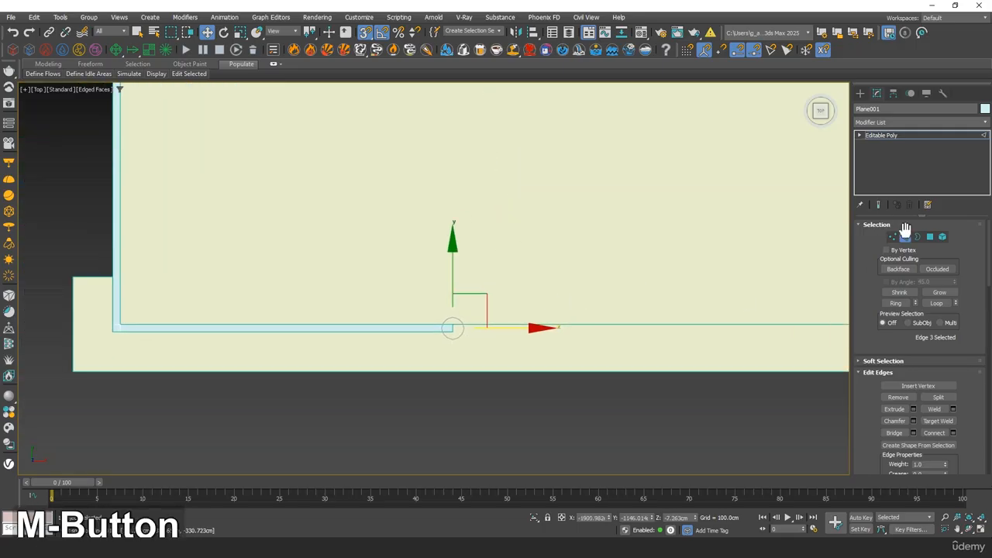
pyautogui.click(905, 235)
# Apply a Shell modifier to the traced walls in the perspective view with an outer amount of 300 cm.
pyautogui.press('p')
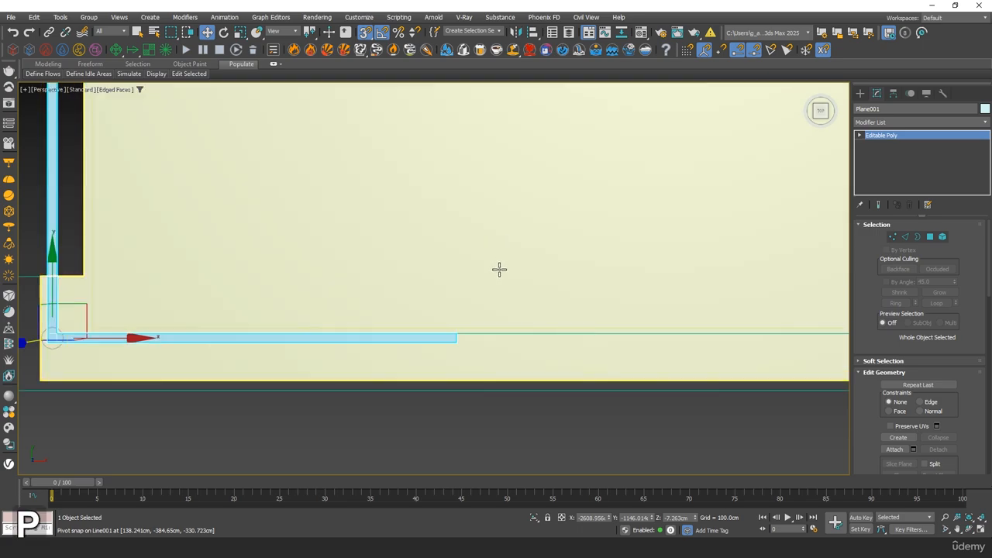
pyautogui.keyDown('alt'); pyautogui.moveTo(499, 269); pyautogui.dragTo(507, 310, button='middle'); pyautogui.keyUp('alt')
pyautogui.click(928, 122)
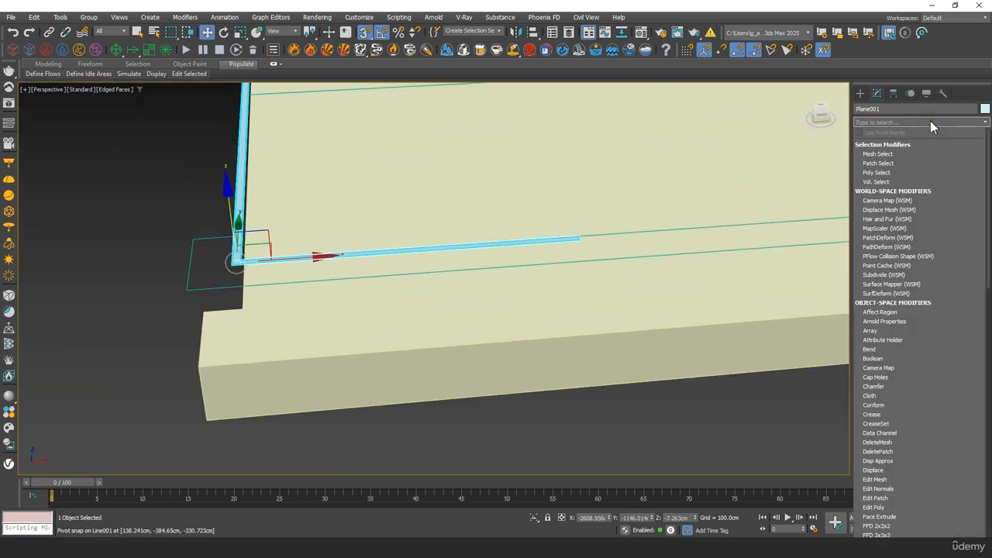
pyautogui.write('she')
pyautogui.press('Return')
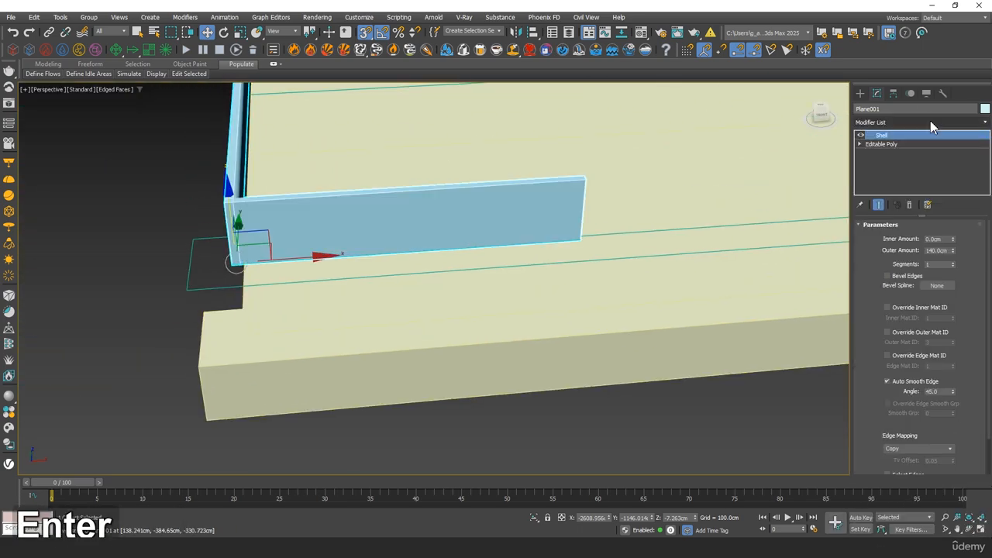
pyautogui.keyDown('alt'); pyautogui.moveTo(680, 262); pyautogui.dragTo(856, 317, button='middle'); pyautogui.keyUp('alt')
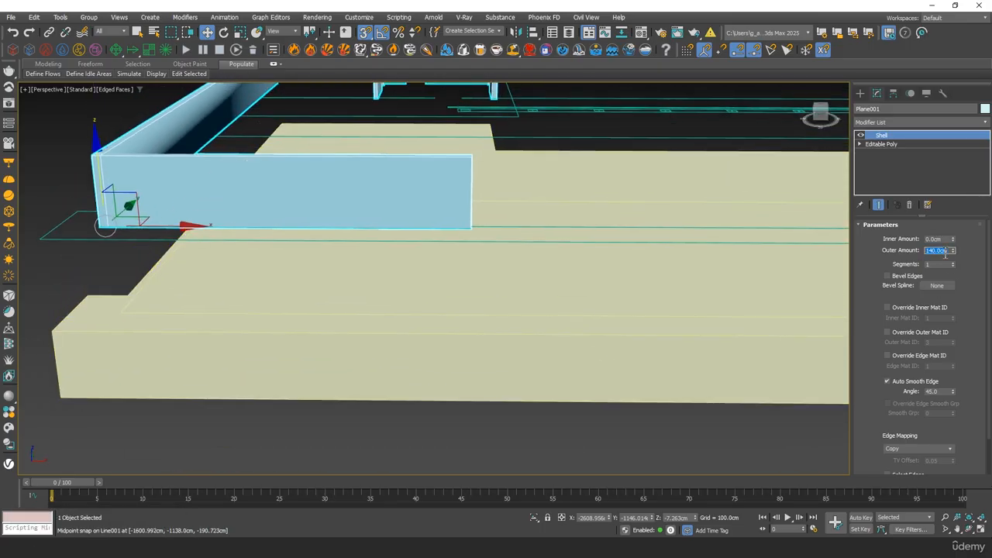
pyautogui.write('300')
pyautogui.press('Tab')
# Convert the shelled walls to an editable poly.
pyautogui.moveTo(343, 146); pyautogui.dragTo(418, 212, button='middle')
pyautogui.rightClick(419, 210)
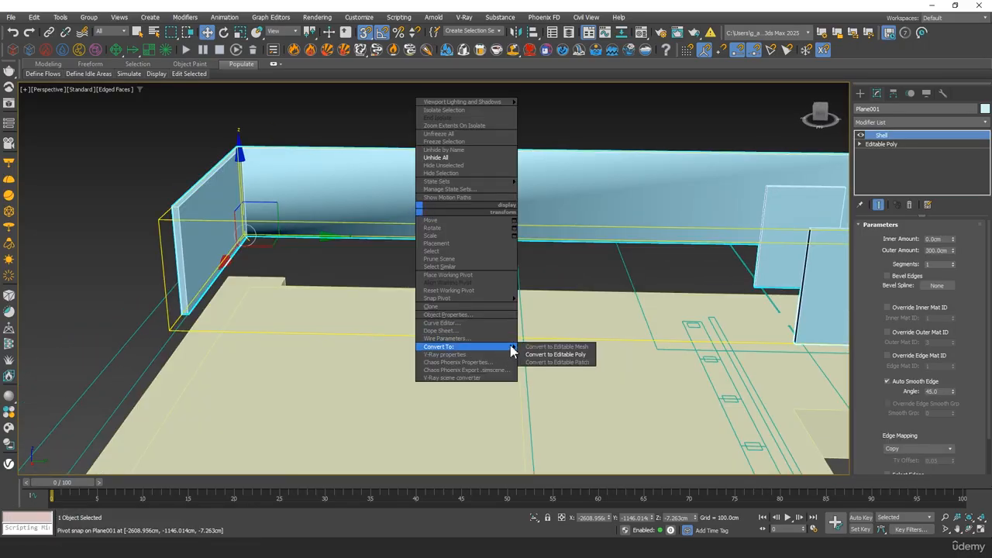
pyautogui.click(564, 356)
pyautogui.keyDown('alt'); pyautogui.moveTo(564, 356); pyautogui.dragTo(690, 256, button='middle'); pyautogui.keyUp('alt')
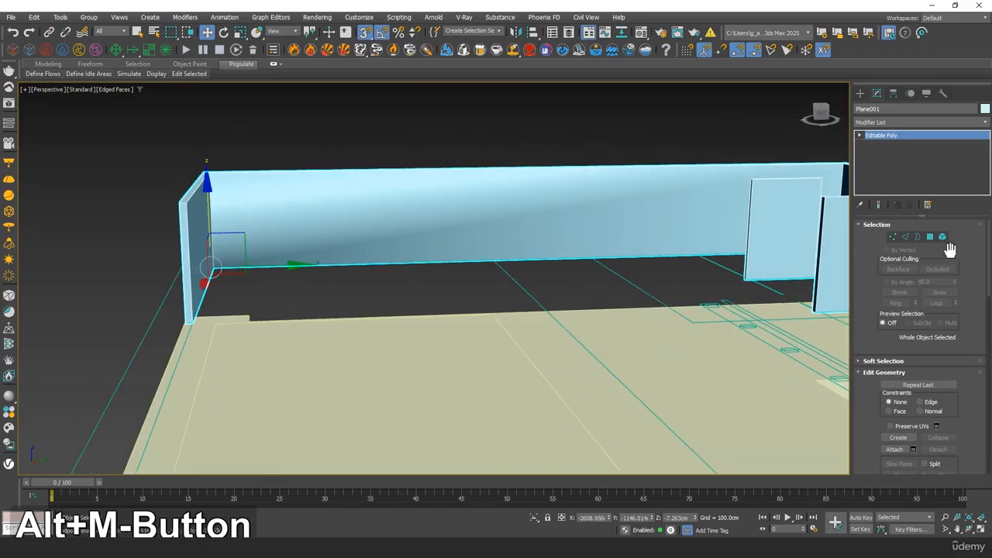
# Clear all smoothing groups on the connected outer wall element.
pyautogui.click(943, 236)
pyautogui.click(472, 182)
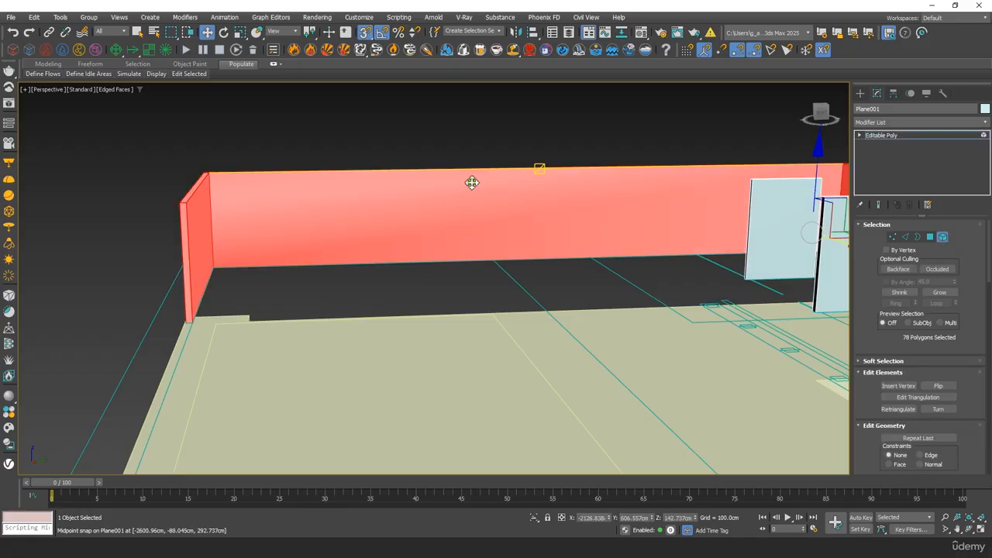
pyautogui.scroll(-5, 968, 424)
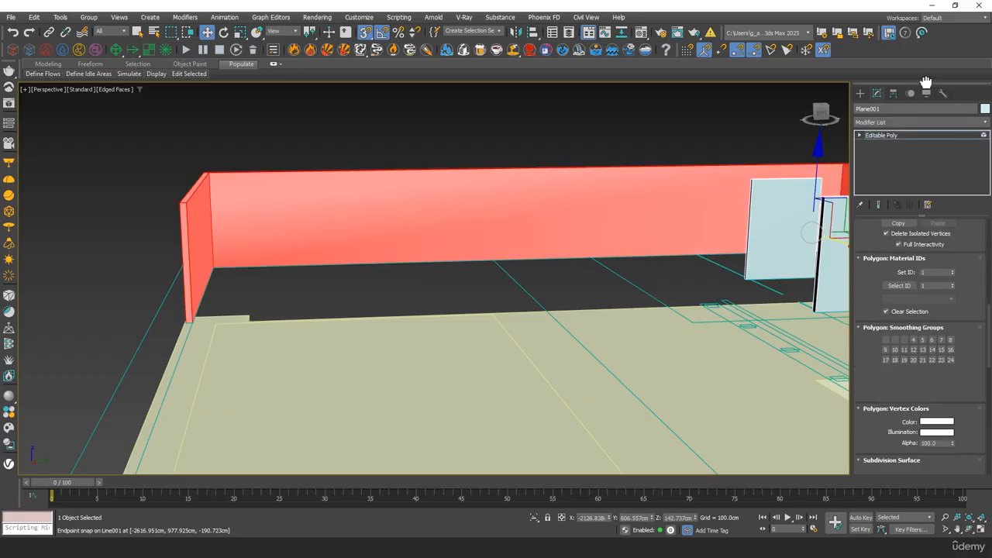
pyautogui.scroll(-5, 966, 454)
pyautogui.scroll(5, 953, 287)
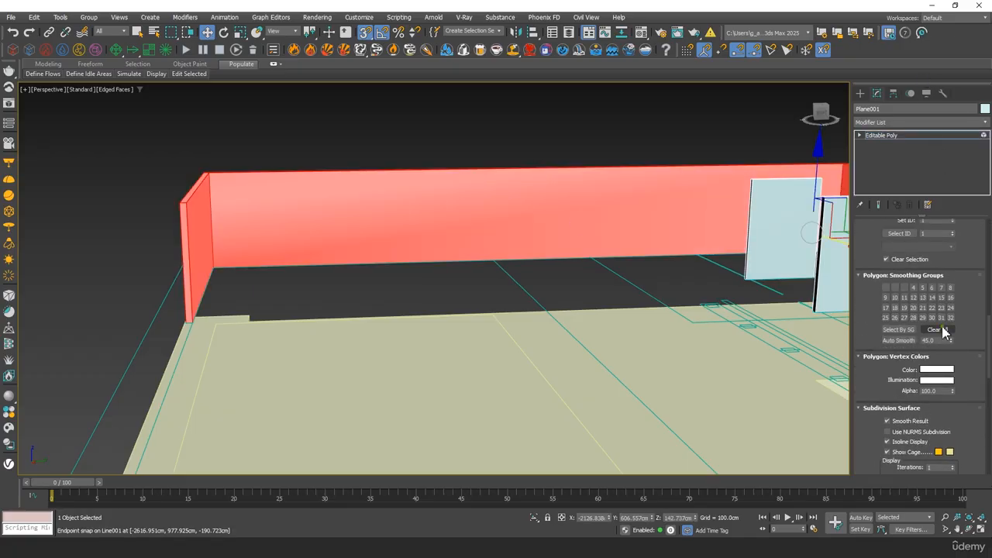
pyautogui.click(942, 331)
pyautogui.click(884, 135)
# Lower the walls vertically and snap their base onto the top of the base slab.
pyautogui.keyDown('alt'); pyautogui.moveTo(543, 142); pyautogui.dragTo(243, 208, button='middle'); pyautogui.keyUp('alt')
pyautogui.press('s')
pyautogui.keyDown('alt'); pyautogui.moveTo(314, 265); pyautogui.dragTo(325, 274, button='middle'); pyautogui.keyUp('alt')
pyautogui.press('s')
pyautogui.click(327, 273)
pyautogui.moveTo(430, 262); pyautogui.dragTo(691, 179, button='middle')
pyautogui.click(690, 179)
pyautogui.press('s')
pyautogui.moveTo(299, 172); pyautogui.dragTo(620, 194, button='middle')
pyautogui.moveTo(358, 260); pyautogui.dragTo(364, 412)
pyautogui.moveTo(373, 400); pyautogui.dragTo(252, 254, button='middle')
pyautogui.press('s')
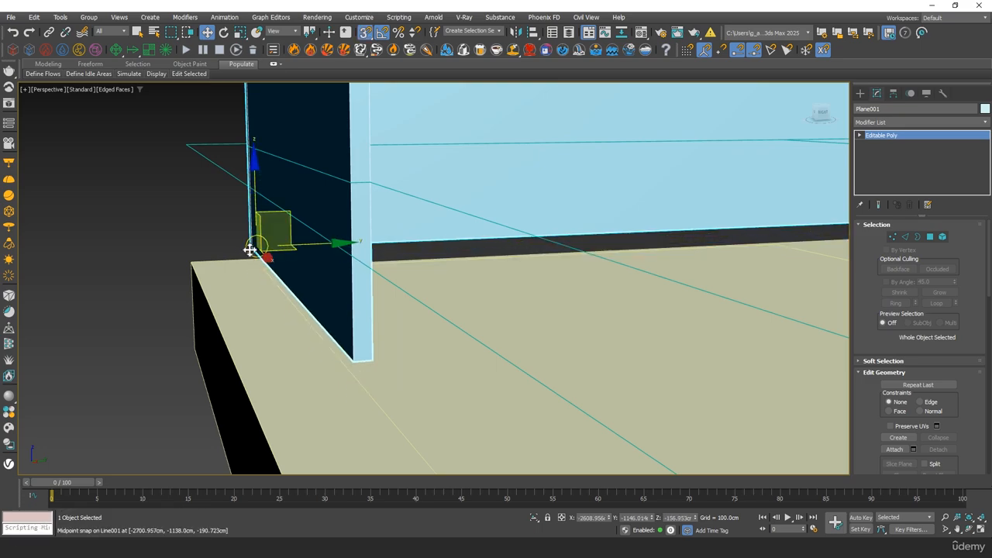
pyautogui.moveTo(255, 243); pyautogui.dragTo(181, 265)
pyautogui.keyDown('alt'); pyautogui.moveTo(181, 265); pyautogui.dragTo(465, 257, button='middle'); pyautogui.keyUp('alt')
pyautogui.scroll(-4, 471, 277)
pyautogui.moveTo(544, 265); pyautogui.dragTo(295, 231, button='middle')
pyautogui.scroll(4, 467, 239)
# In the top view, draw a plane about 1320 by 16 cm along the plan's north-east wall, from its west end to the inner corner.
pyautogui.press('t')
pyautogui.press('z')
pyautogui.scroll(2, 417, 249)
pyautogui.moveTo(665, 296); pyautogui.dragTo(457, 244, button='middle')
pyautogui.scroll(2, 457, 245)
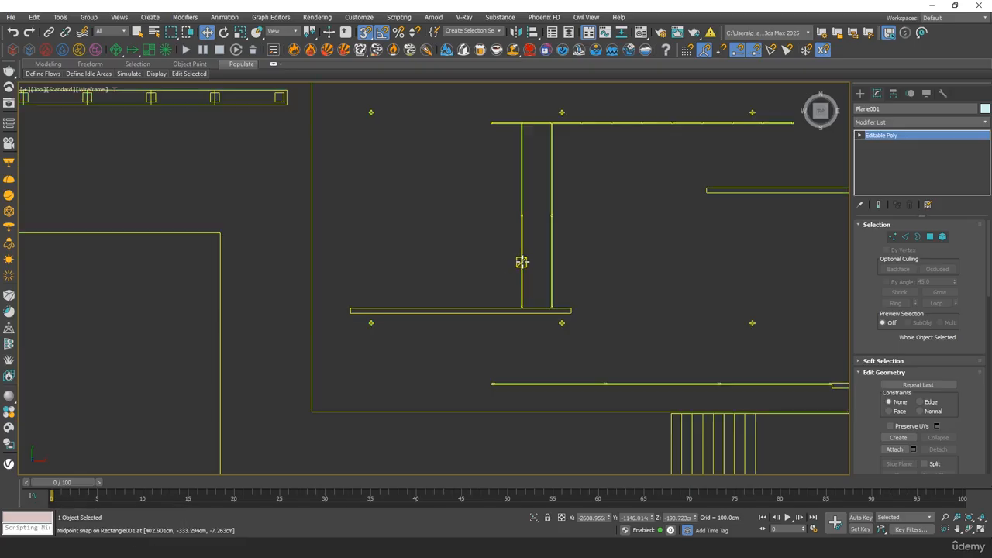
pyautogui.moveTo(672, 232)
pyautogui.mouseDown(button='middle')
pyautogui.moveTo(569, 276)
pyautogui.moveTo(553, 253)
pyautogui.moveTo(527, 253)
pyautogui.mouseUp(button='middle')
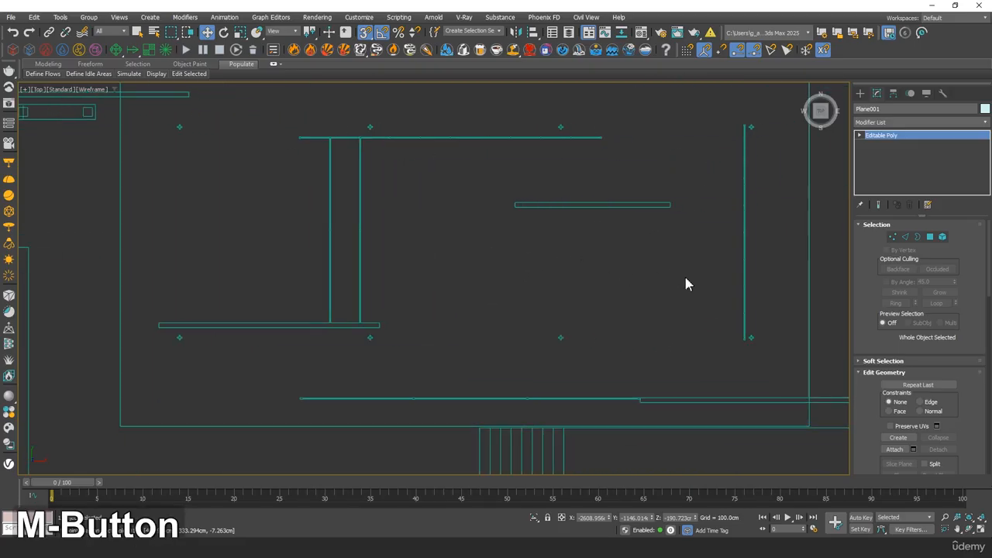
pyautogui.moveTo(687, 284)
pyautogui.mouseDown(button='middle')
pyautogui.moveTo(435, 215)
pyautogui.moveTo(662, 436)
pyautogui.moveTo(662, 415)
pyautogui.mouseUp(button='middle')
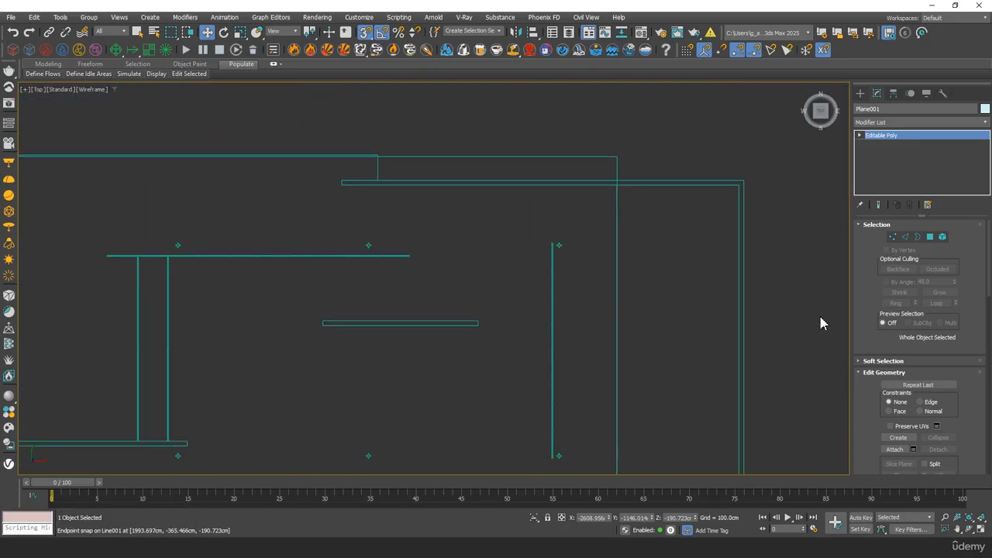
pyautogui.click(861, 94)
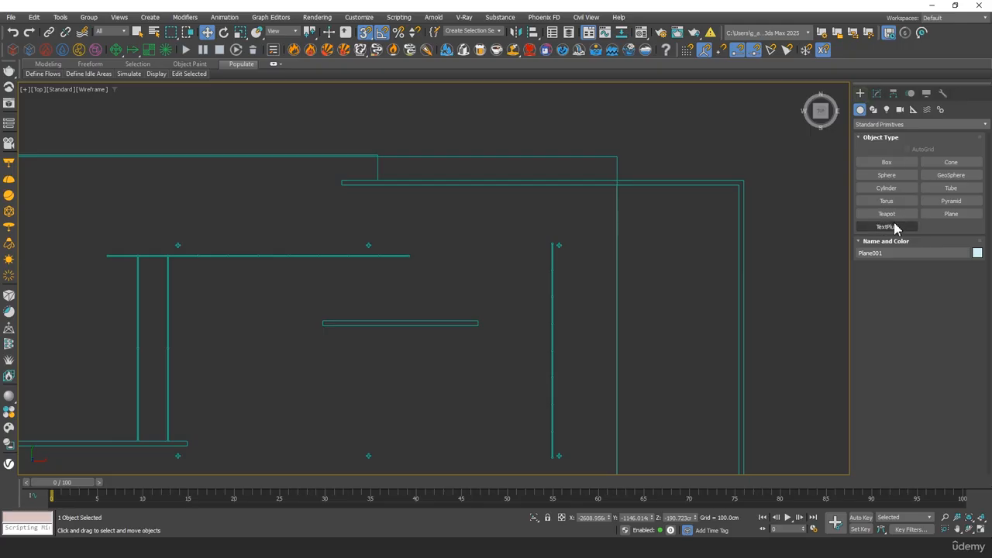
pyautogui.click(889, 128)
pyautogui.click(884, 133)
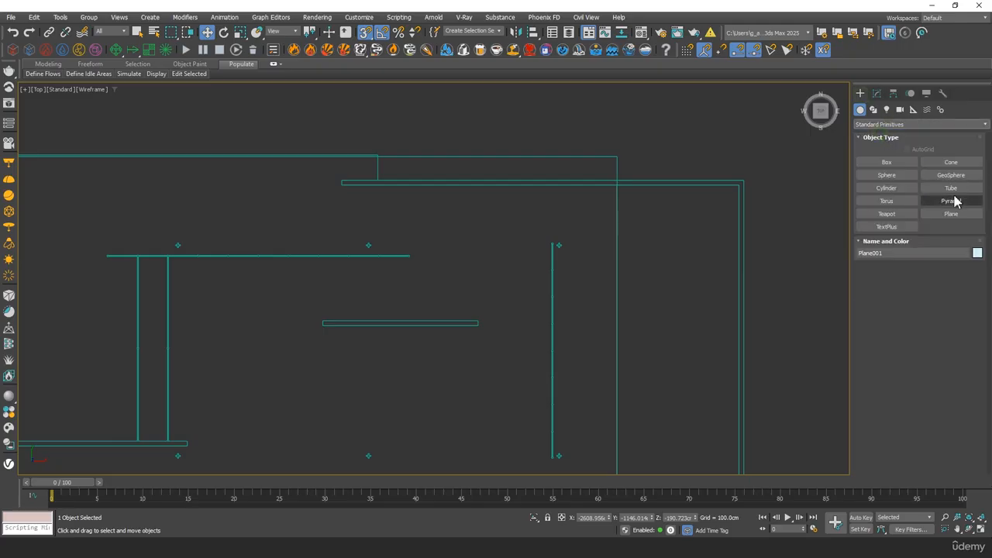
pyautogui.click(962, 215)
pyautogui.scroll(4, 334, 182)
pyautogui.moveTo(363, 166); pyautogui.dragTo(349, 242, button='middle')
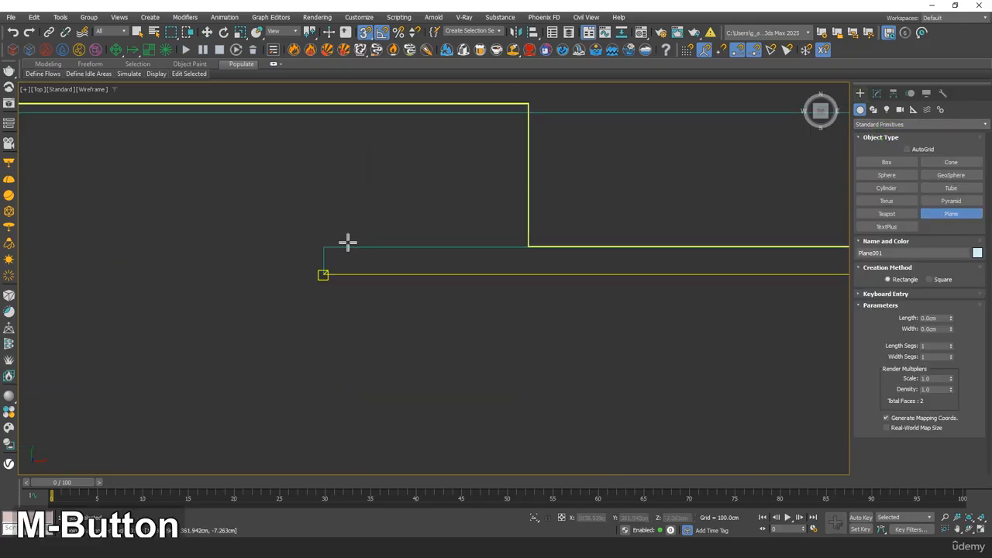
pyautogui.moveTo(324, 248); pyautogui.dragTo(404, 276)
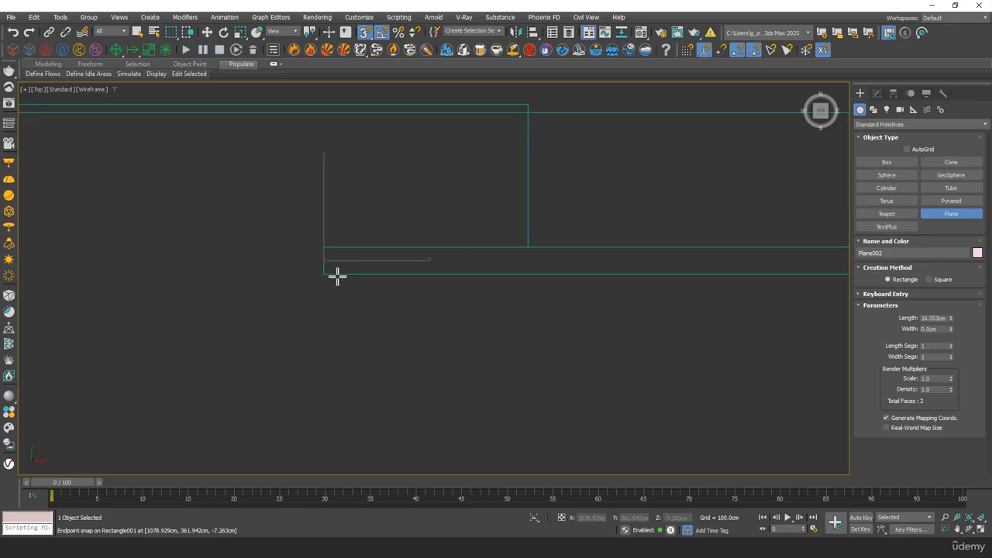
pyautogui.press('s')
pyautogui.moveTo(337, 276); pyautogui.dragTo(572, 300)
pyautogui.moveTo(572, 300); pyautogui.dragTo(408, 346, button='middle')
pyautogui.scroll(-3, 534, 338)
pyautogui.moveTo(525, 341); pyautogui.dragTo(609, 349)
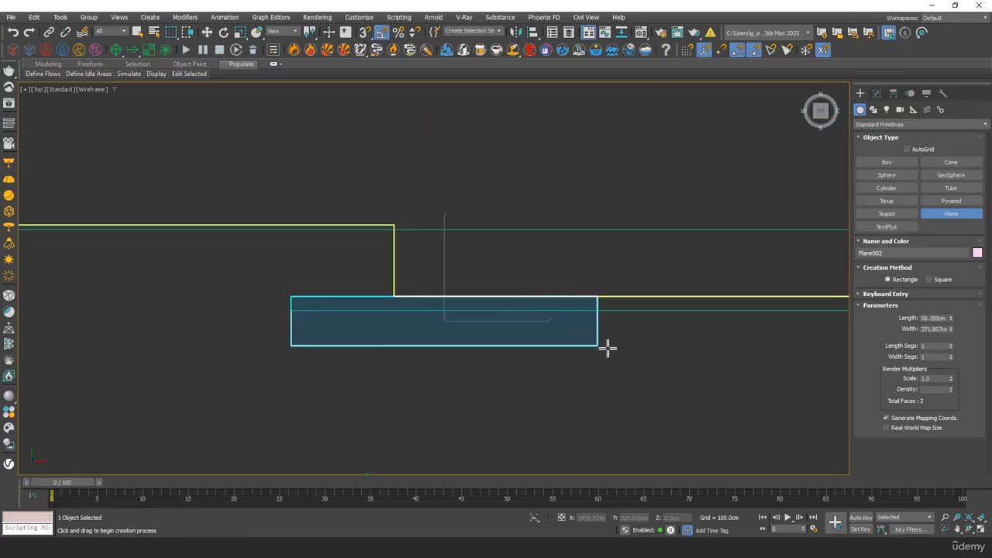
pyautogui.scroll(-3, 613, 353)
pyautogui.moveTo(618, 359); pyautogui.dragTo(580, 317, button='middle')
pyautogui.moveTo(581, 317); pyautogui.dragTo(583, 293)
pyautogui.press('s')
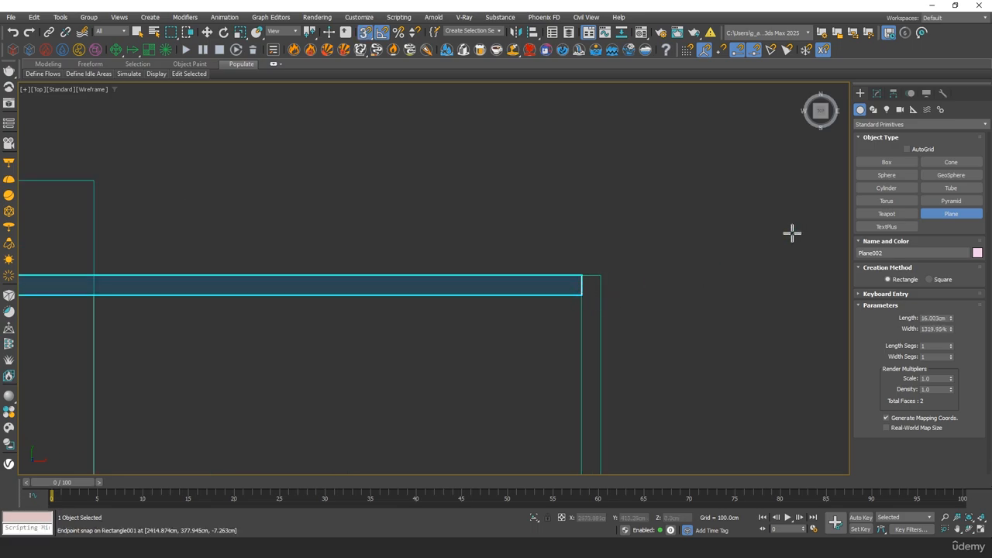
# Convert the new wall plane to an editable poly.
pyautogui.rightClick(554, 292)
pyautogui.rightClick(482, 273)
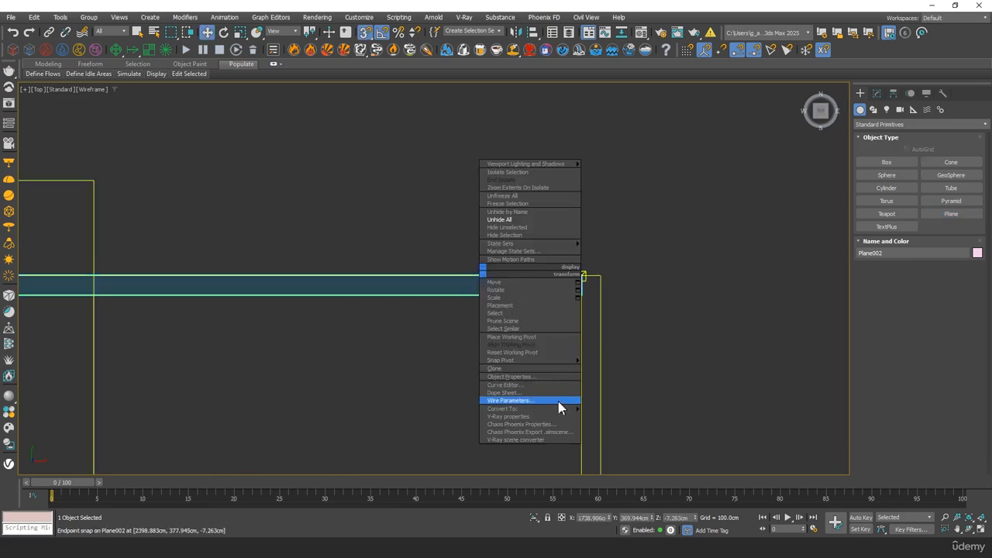
pyautogui.click(609, 419)
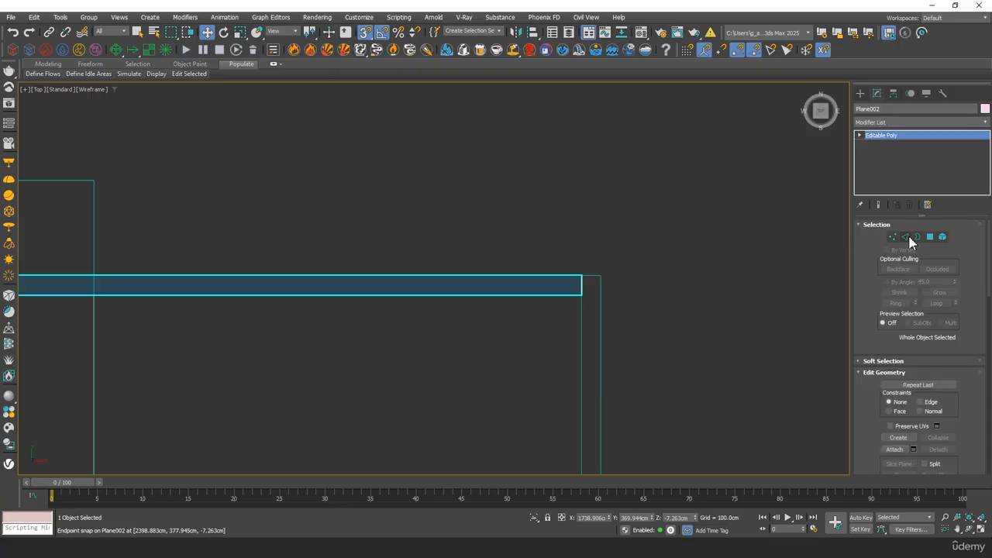
# Extrude the wall plane's east end edge to the outer corner of the plan.
pyautogui.click(906, 237)
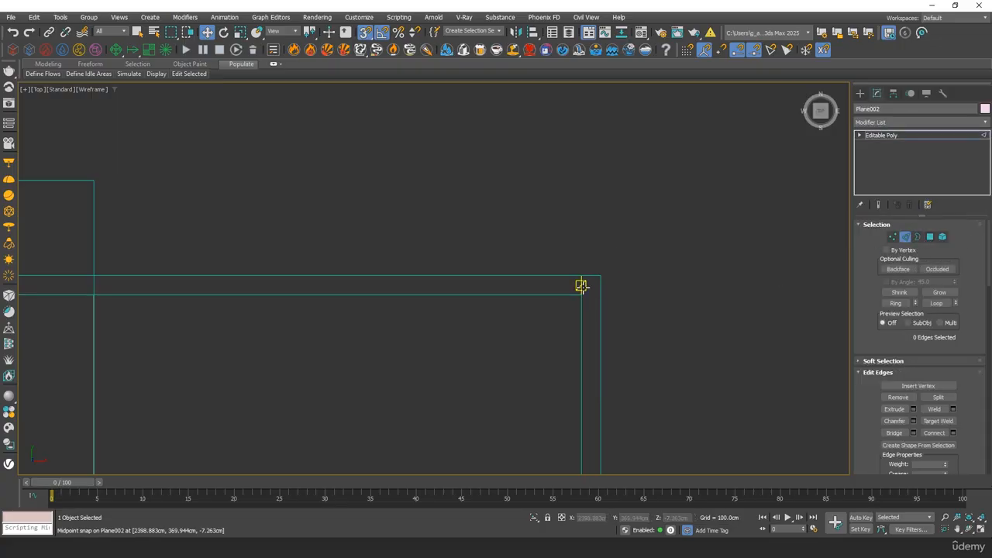
pyautogui.click(581, 285)
pyautogui.press('s')
pyautogui.scroll(2, 616, 286)
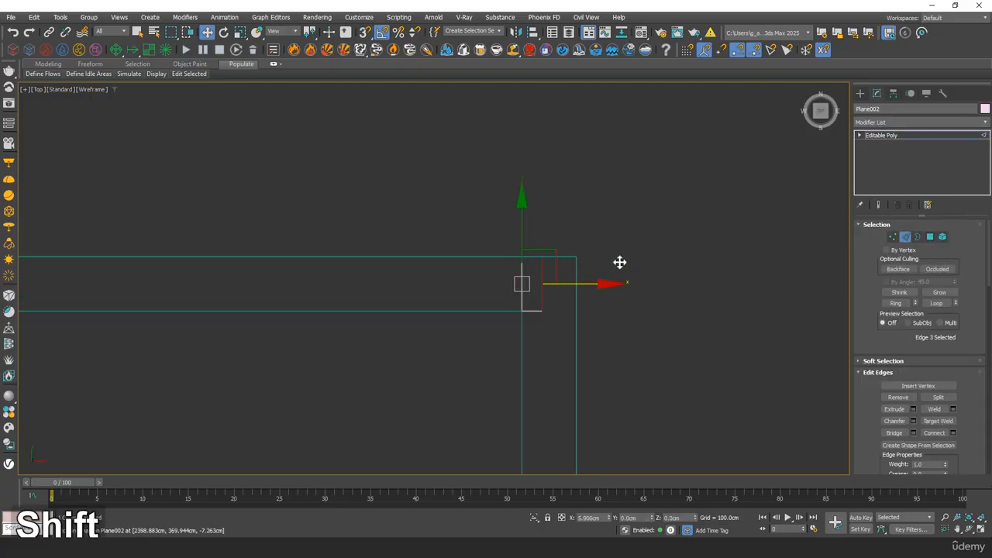
pyautogui.keyDown('shift'); pyautogui.moveTo(619, 262); pyautogui.dragTo(606, 263); pyautogui.keyUp('shift')
pyautogui.press('s')
# Extrude the corner segment's south edge along the east wall to the inner south-east corner, adding another segment to the outer corner.
pyautogui.click(549, 310)
pyautogui.scroll(-4, 549, 311)
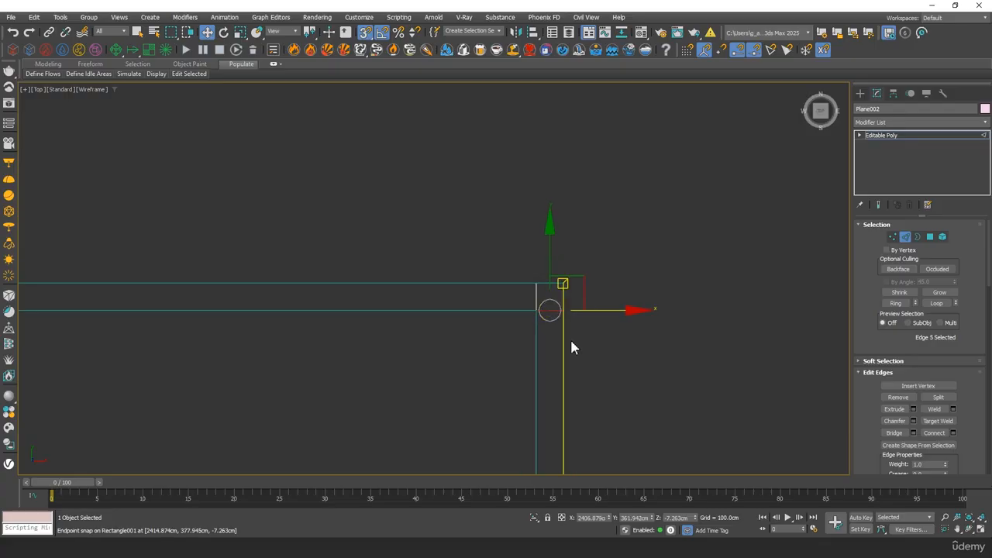
pyautogui.moveTo(569, 341); pyautogui.dragTo(575, 173, button='middle')
pyautogui.keyDown('shift'); pyautogui.moveTo(563, 99); pyautogui.dragTo(560, 370); pyautogui.keyUp('shift')
pyautogui.moveTo(582, 362); pyautogui.dragTo(600, 124, button='middle')
pyautogui.scroll(-1, 649, 260)
pyautogui.moveTo(650, 260); pyautogui.dragTo(610, 62, button='middle')
pyautogui.scroll(-2, 595, 167)
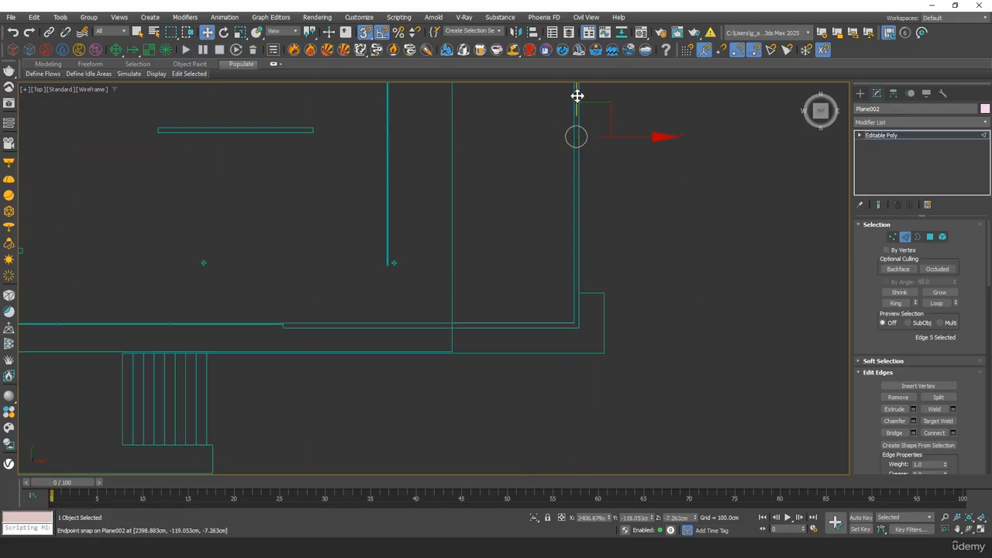
pyautogui.moveTo(569, 310); pyautogui.dragTo(576, 323)
pyautogui.scroll(7, 584, 335)
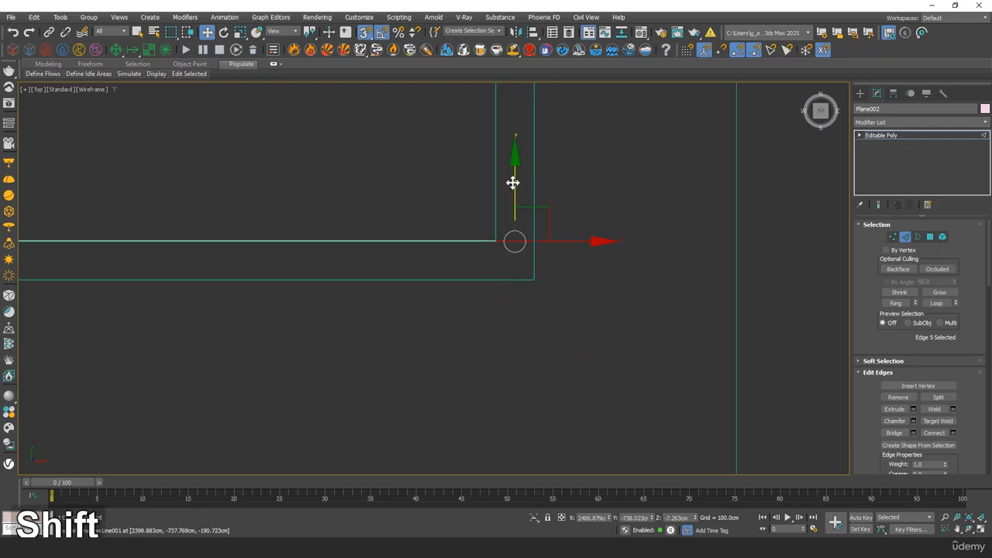
pyautogui.keyDown('shift'); pyautogui.moveTo(539, 253); pyautogui.dragTo(532, 280); pyautogui.keyUp('shift')
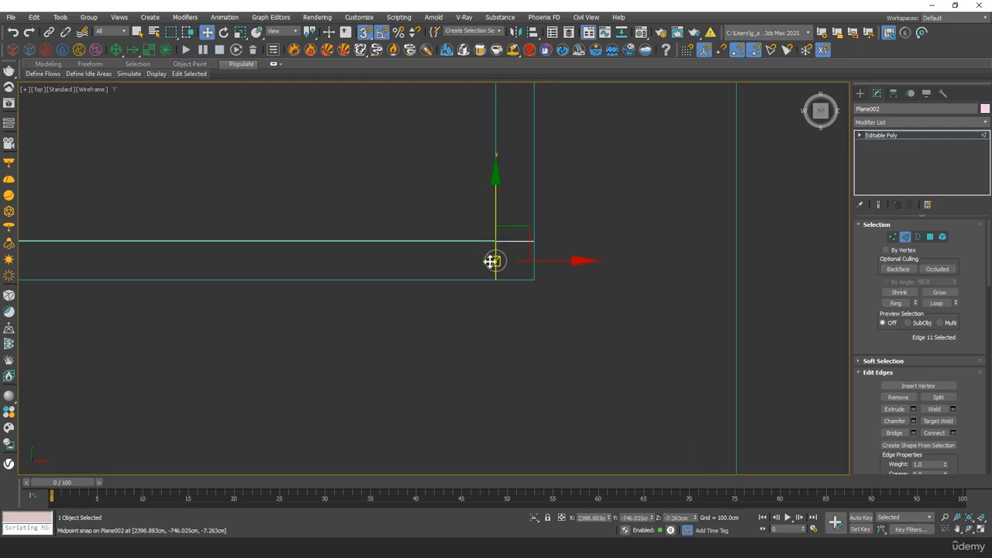
# Extrude the south-east corner segment's west edge along the south wall and snap it to the end of that thick wall.
pyautogui.moveTo(493, 262)
pyautogui.mouseDown(button='middle')
pyautogui.moveTo(682, 272)
pyautogui.moveTo(653, 281)
pyautogui.moveTo(698, 287)
pyautogui.mouseUp(button='middle')
pyautogui.press('F3')
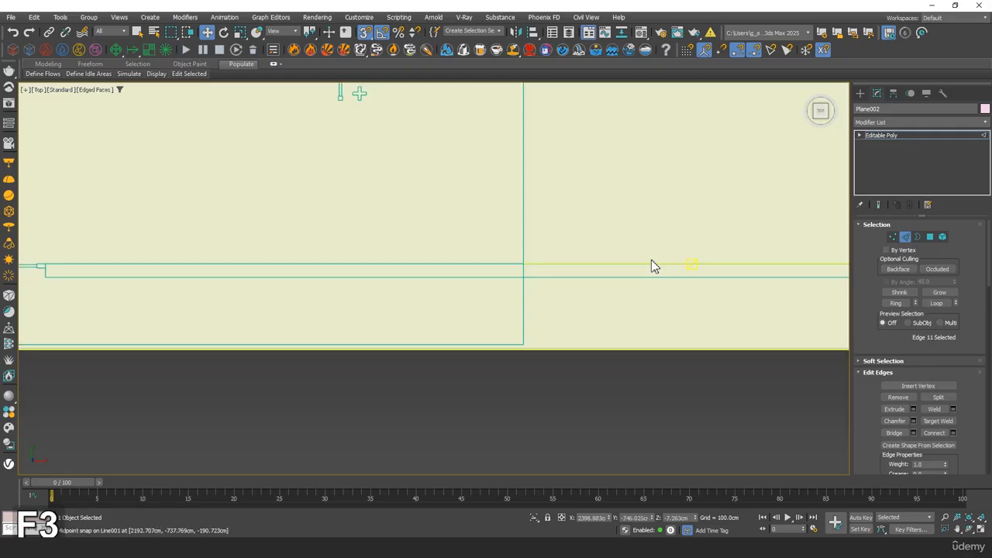
pyautogui.moveTo(651, 266); pyautogui.dragTo(500, 272, button='middle')
pyautogui.keyDown('shift'); pyautogui.moveTo(780, 266); pyautogui.dragTo(254, 272); pyautogui.keyUp('shift')
pyautogui.moveTo(251, 299); pyautogui.dragTo(745, 292, button='middle')
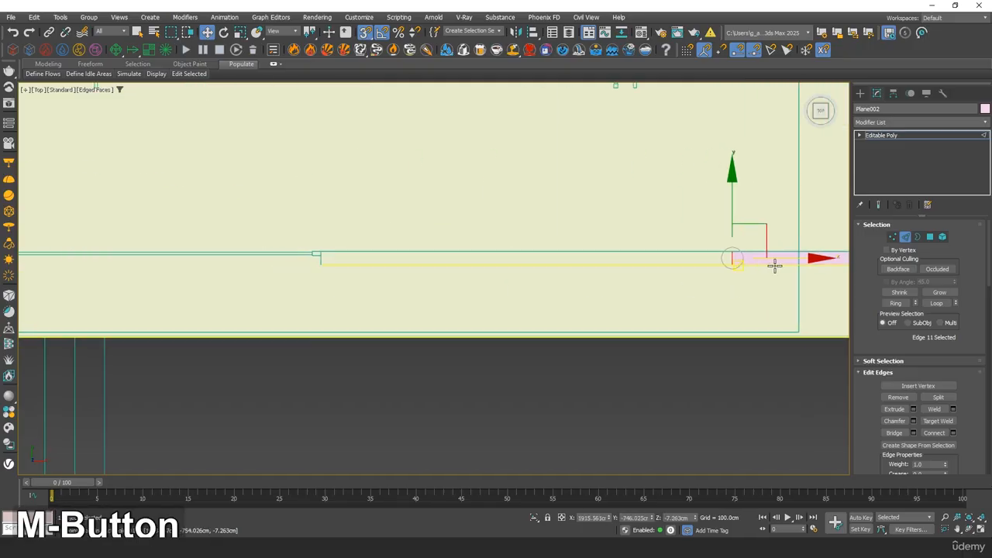
pyautogui.moveTo(777, 259); pyautogui.dragTo(324, 252)
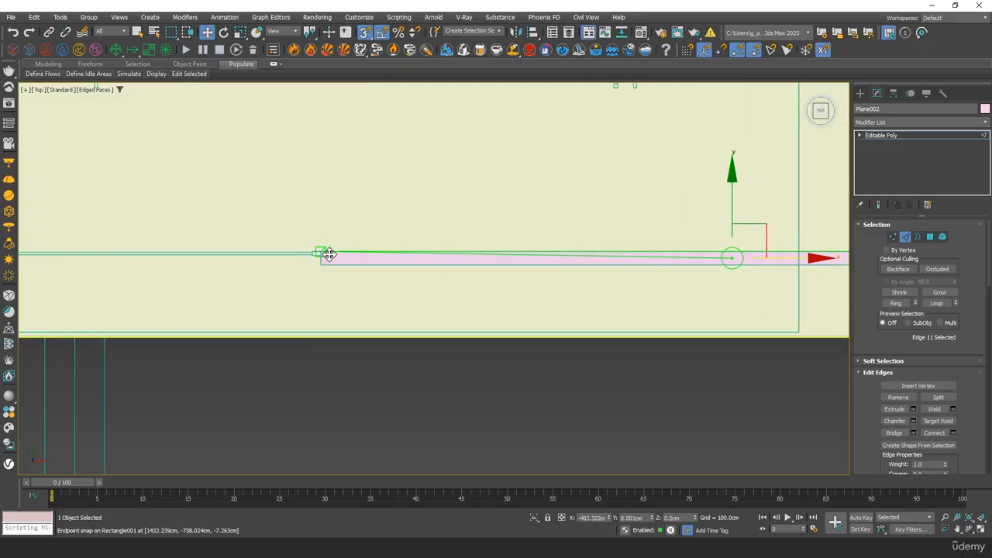
pyautogui.moveTo(329, 254); pyautogui.dragTo(388, 221, button='middle')
pyautogui.scroll(2, 401, 276)
pyautogui.scroll(-3, 410, 260)
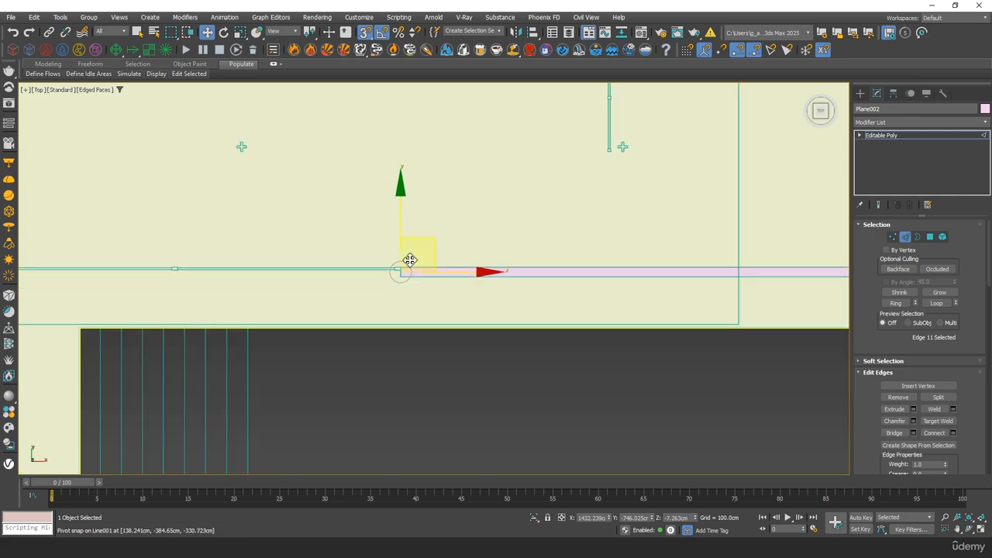
pyautogui.scroll(-3, 433, 248)
# Apply a Shell modifier with a 300 cm outer amount to the new wall strip in the perspective view.
pyautogui.press('p')
pyautogui.press('z')
pyautogui.keyDown('alt'); pyautogui.moveTo(547, 184); pyautogui.dragTo(362, 221, button='middle'); pyautogui.keyUp('alt')
pyautogui.scroll(-5, 514, 117)
pyautogui.scroll(-3, 372, 256)
pyautogui.click(899, 121)
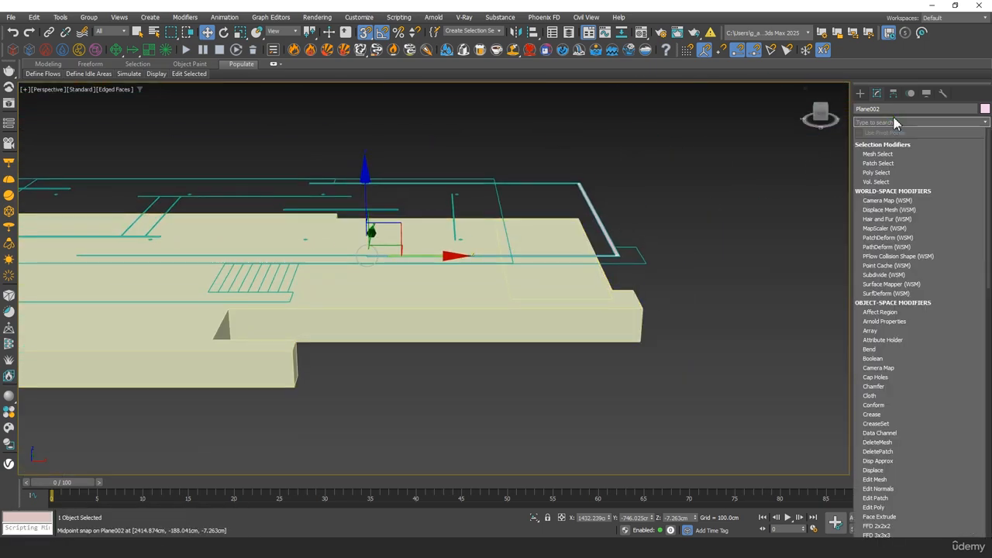
pyautogui.write('she')
pyautogui.press('Return')
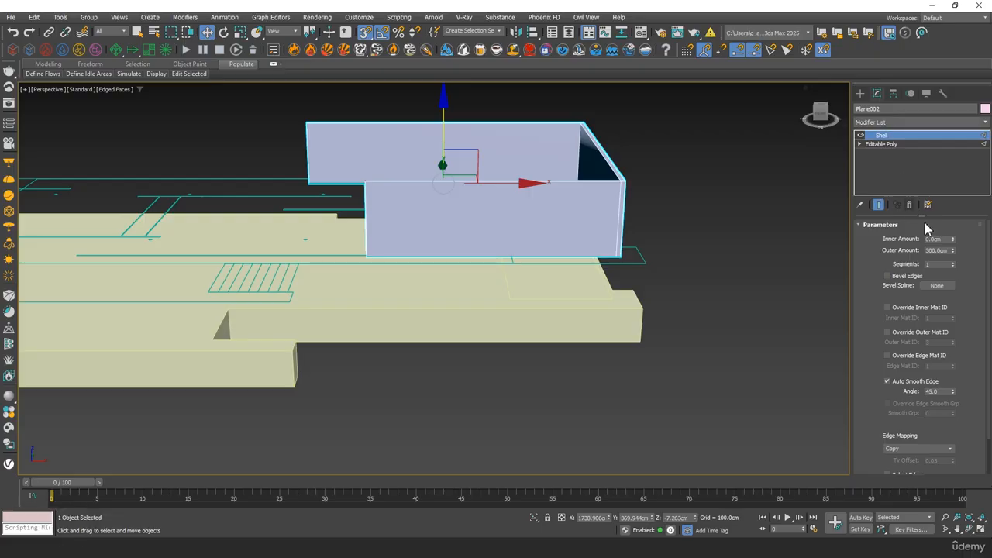
# Lower the new shelled wall vertically and snap its base onto the top of the base slab.
pyautogui.keyDown('alt'); pyautogui.moveTo(406, 268); pyautogui.dragTo(396, 211, button='middle'); pyautogui.keyUp('alt')
pyautogui.press('s')
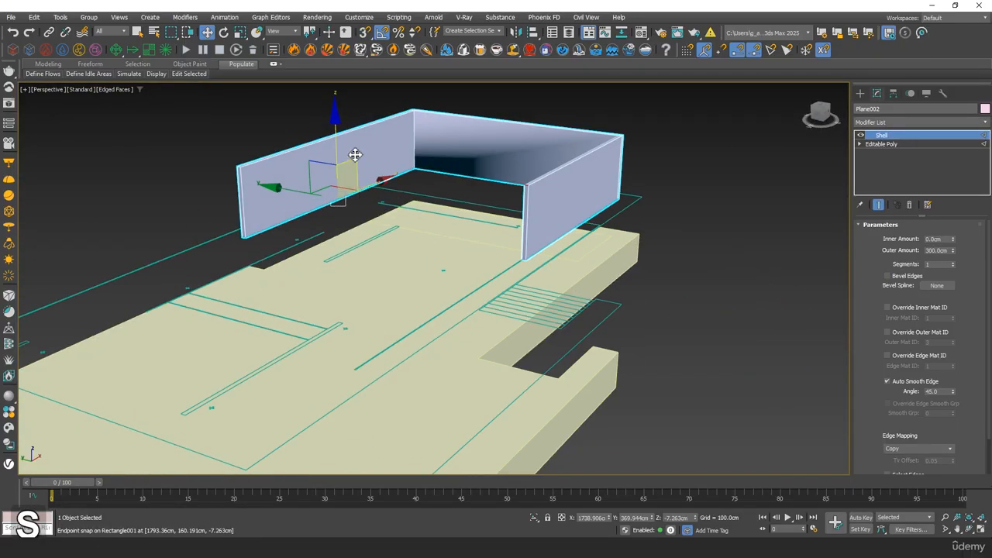
pyautogui.moveTo(338, 120); pyautogui.dragTo(320, 146)
pyautogui.keyDown('alt'); pyautogui.moveTo(439, 180); pyautogui.dragTo(490, 219, button='middle'); pyautogui.keyUp('alt')
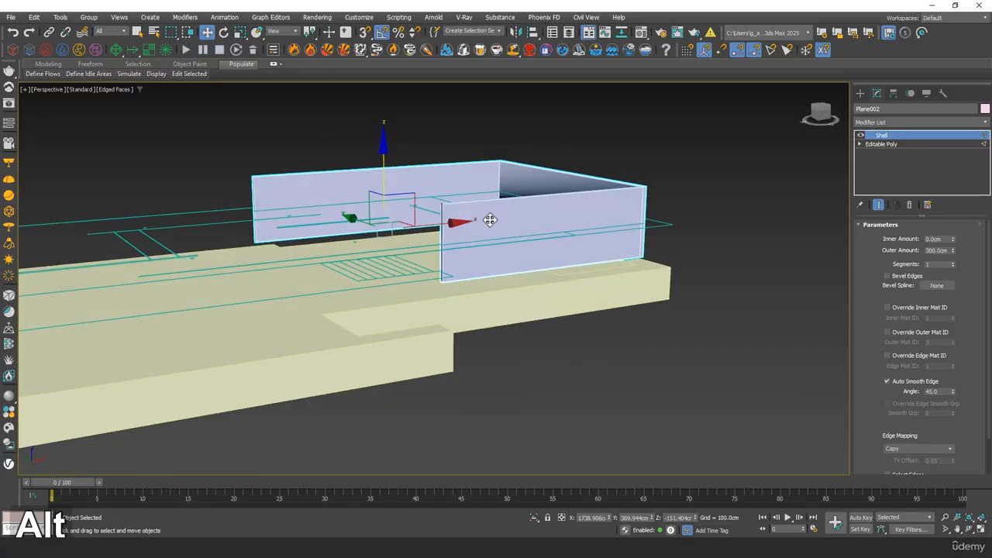
pyautogui.scroll(5, 659, 275)
pyautogui.press('s')
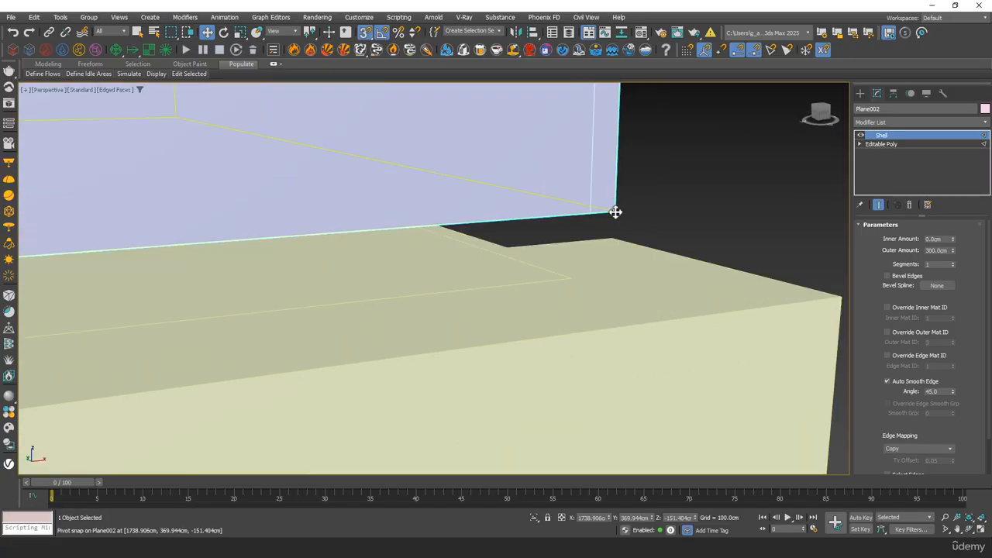
pyautogui.moveTo(615, 211); pyautogui.dragTo(840, 291)
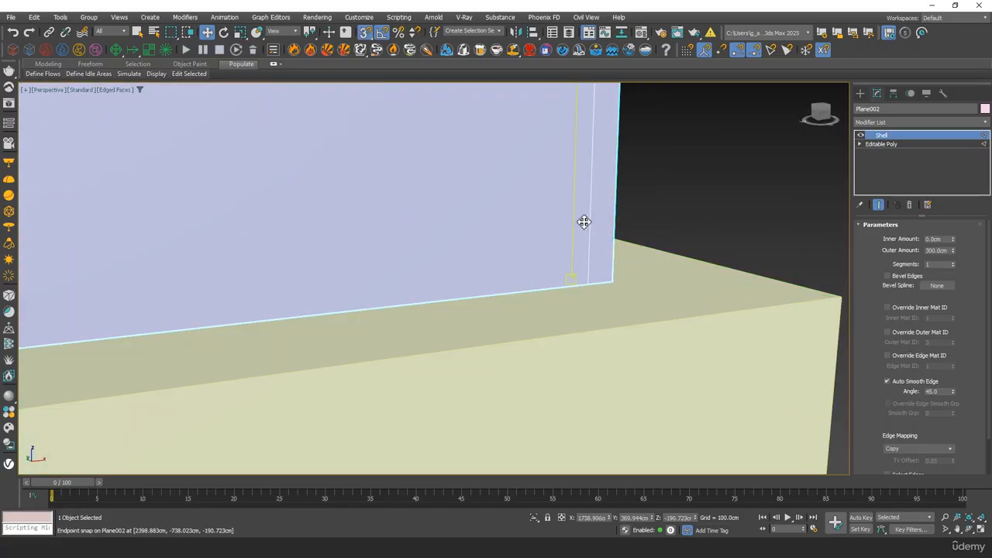
# Convert the lowered shelled wall to an editable poly.
pyautogui.scroll(-2, 585, 222)
pyautogui.moveTo(585, 221)
pyautogui.keyDown('alt'); pyautogui.mouseDown(button='middle')
pyautogui.moveTo(549, 230)
pyautogui.moveTo(653, 217)
pyautogui.moveTo(566, 259)
pyautogui.moveTo(356, 162)
pyautogui.mouseUp(button='middle'); pyautogui.keyUp('alt')
pyautogui.scroll(-4, 572, 231)
pyautogui.rightClick(357, 164)
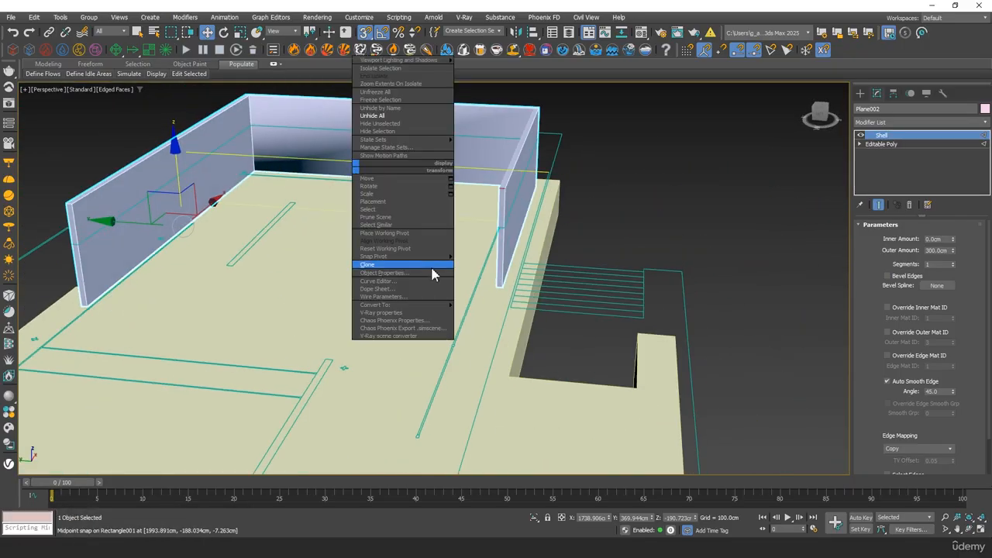
pyautogui.moveTo(454, 309)
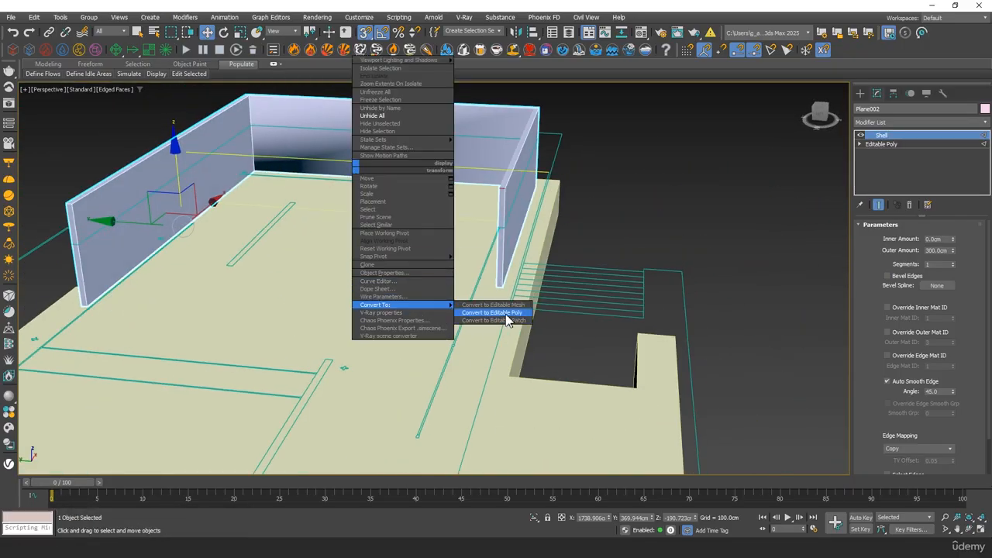
pyautogui.click(493, 312)
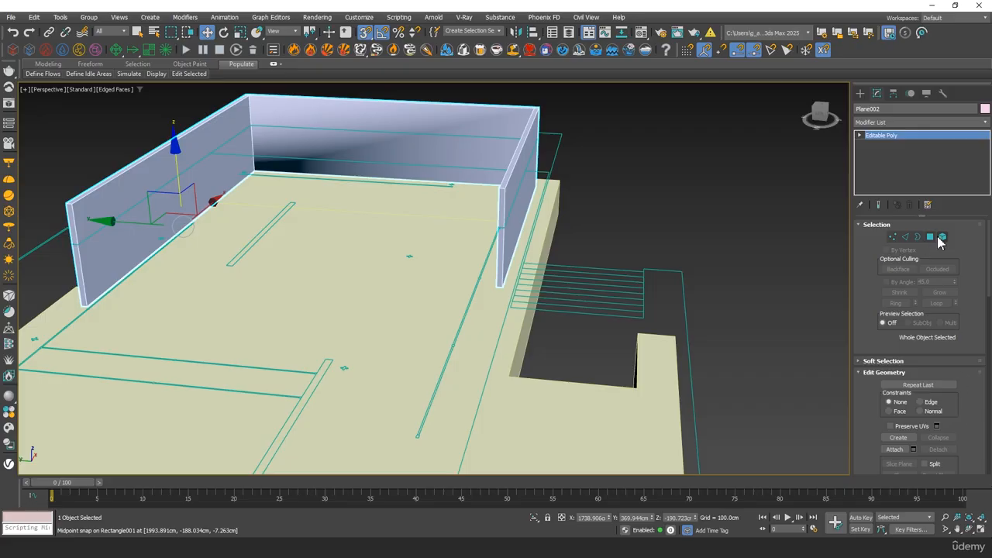
# Clear all smoothing groups on the new U-shaped wall element.
pyautogui.click(941, 237)
pyautogui.click(450, 146)
pyautogui.scroll(-8, 976, 431)
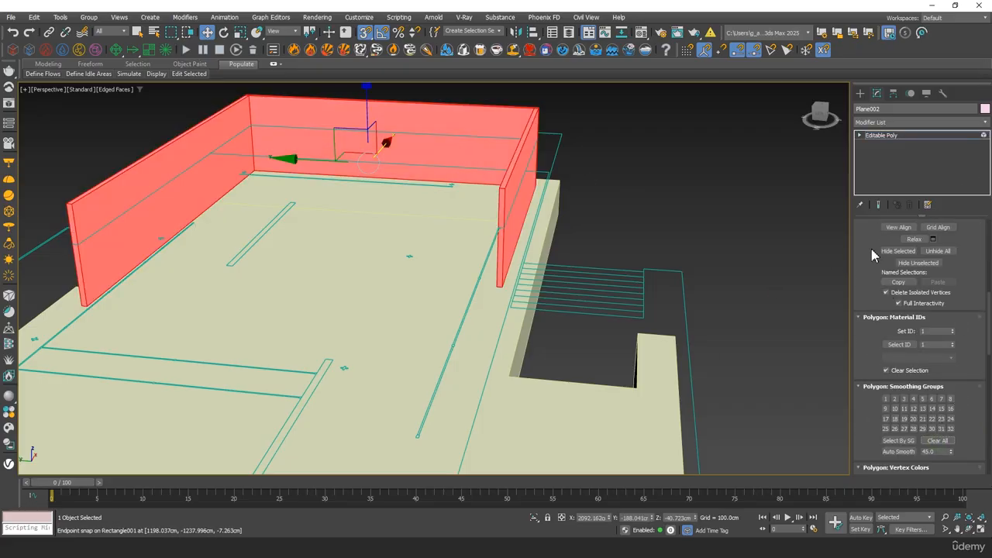
pyautogui.scroll(8, 871, 249)
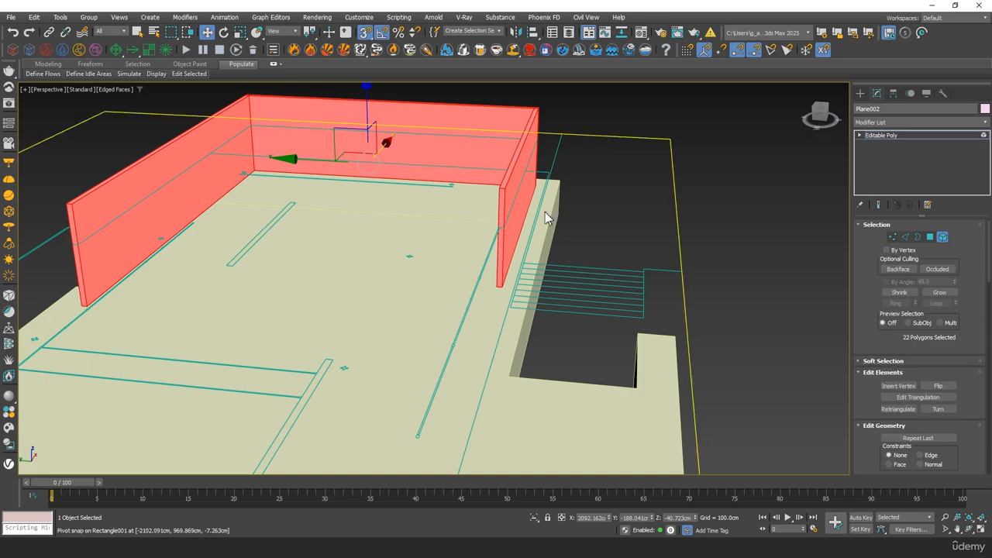
pyautogui.click(946, 238)
# Recess the slab polygon enclosed by the U-shaped wall by extruding it -20 cm.
pyautogui.keyDown('alt'); pyautogui.moveTo(565, 233); pyautogui.dragTo(903, 211, button='middle'); pyautogui.keyUp('alt')
pyautogui.click(587, 211)
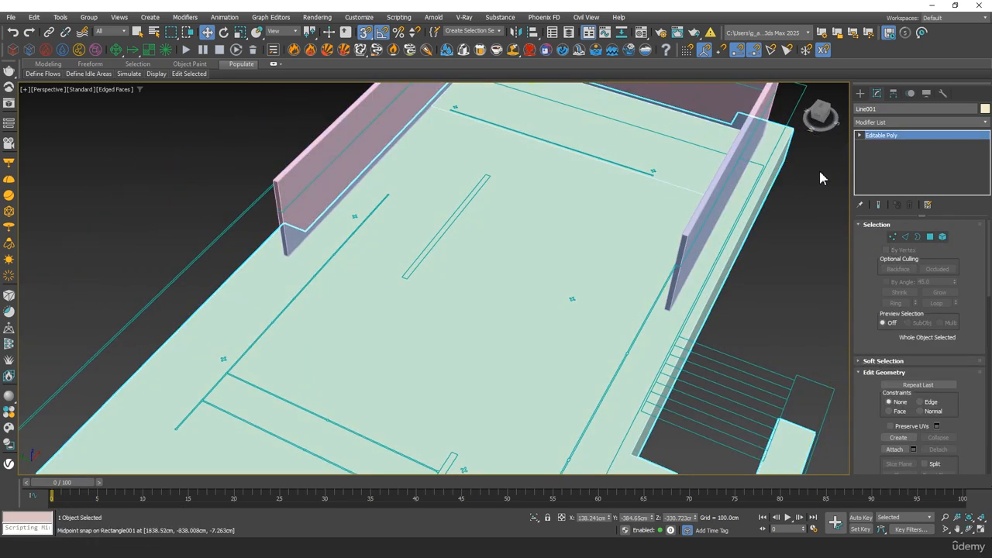
pyautogui.click(932, 236)
pyautogui.click(677, 133)
pyautogui.moveTo(678, 132); pyautogui.dragTo(516, 201, button='middle')
pyautogui.rightClick(516, 201)
pyautogui.click(486, 238)
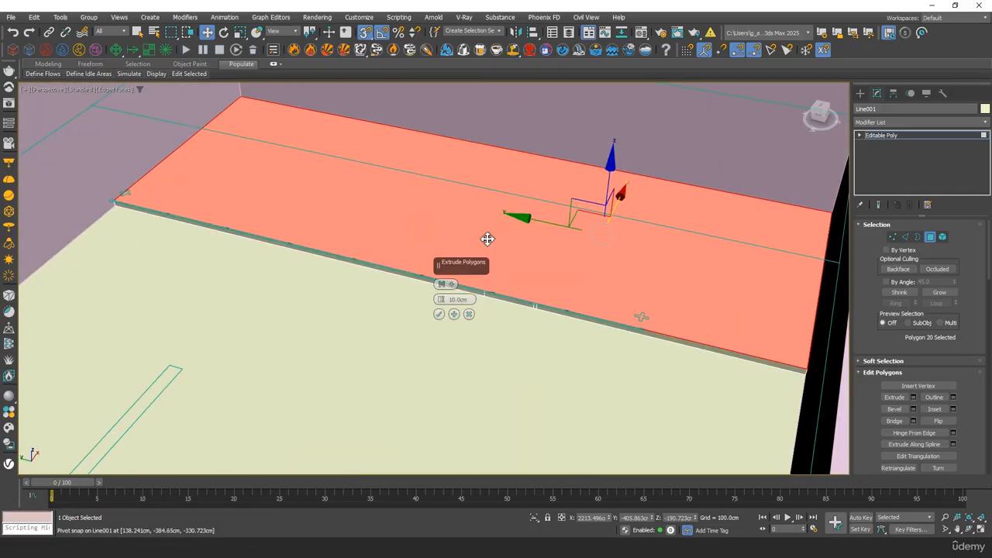
pyautogui.write('-20')
pyautogui.press('Return')
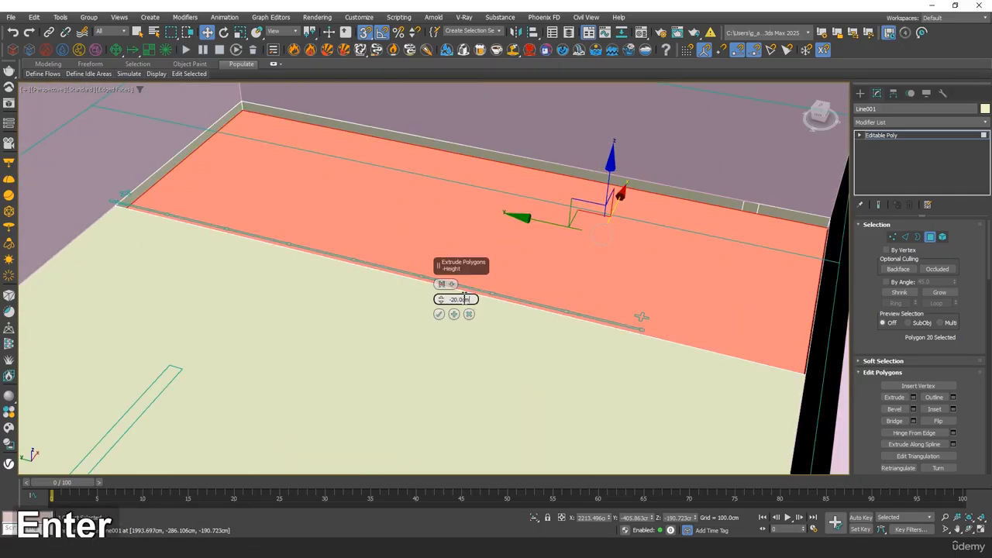
pyautogui.keyDown('alt'); pyautogui.moveTo(590, 235); pyautogui.dragTo(618, 259, button='middle'); pyautogui.keyUp('alt')
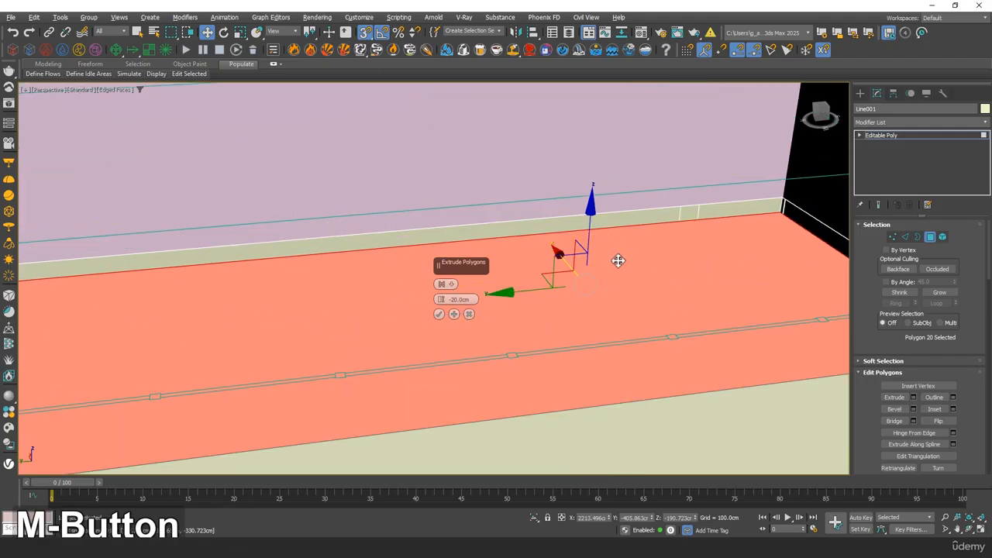
pyautogui.click(444, 316)
# Recess the large rectangular slab polygon at the opposite end of the building by extruding it -20 cm.
pyautogui.scroll(-5, 443, 315)
pyautogui.moveTo(443, 315); pyautogui.dragTo(553, 210, button='middle')
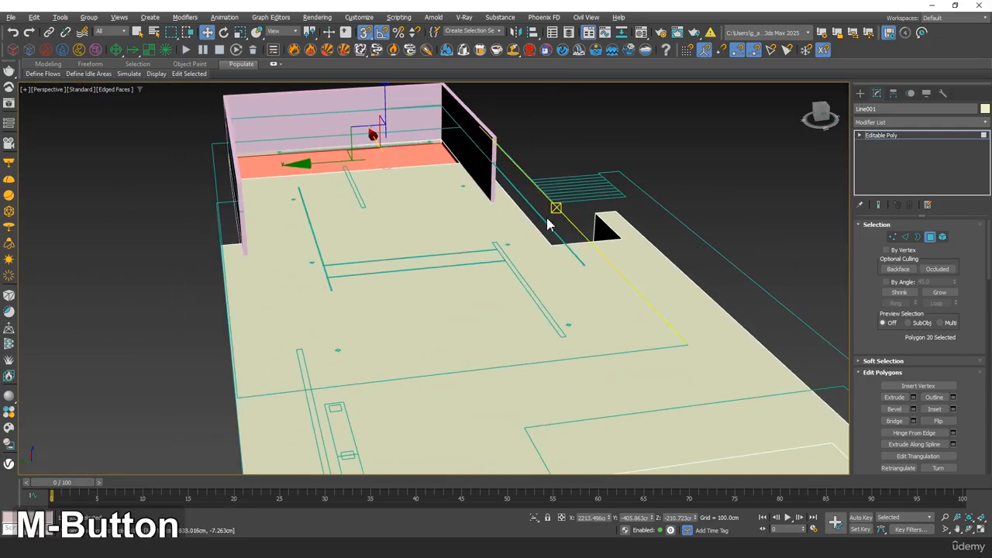
pyautogui.scroll(-3, 640, 414)
pyautogui.click(640, 414)
pyautogui.moveTo(640, 414); pyautogui.dragTo(571, 237, button='middle')
pyautogui.rightClick(569, 261)
pyautogui.click(472, 293)
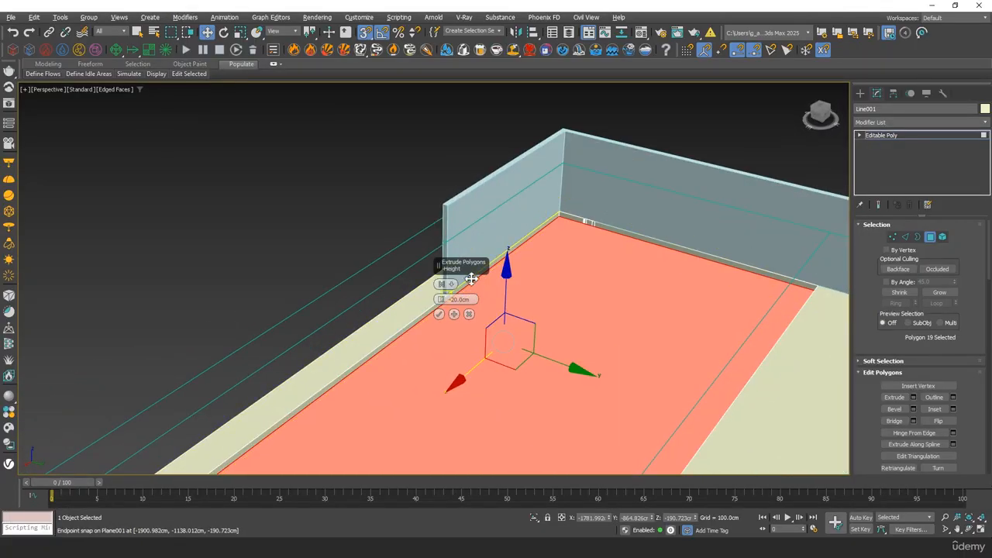
pyautogui.click(439, 314)
# Trace the stepped edge of the staircase on the front elevation with the Line tool, from the top tread to the ground line.
pyautogui.moveTo(576, 297)
pyautogui.keyDown('alt'); pyautogui.mouseDown(button='middle')
pyautogui.moveTo(594, 328)
pyautogui.moveTo(461, 275)
pyautogui.moveTo(365, 277)
pyautogui.moveTo(414, 353)
pyautogui.moveTo(448, 370)
pyautogui.moveTo(491, 314)
pyautogui.mouseUp(button='middle'); pyautogui.keyUp('alt')
pyautogui.press('F4')
pyautogui.press('t')
pyautogui.press('z')
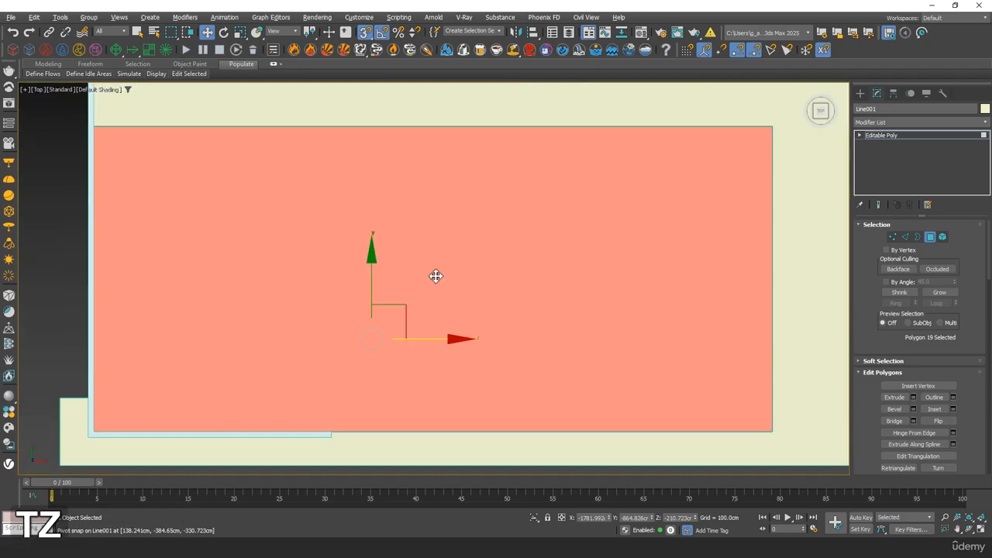
pyautogui.moveTo(436, 274); pyautogui.dragTo(545, 263, button='middle')
pyautogui.press('f')
pyautogui.press('z')
pyautogui.moveTo(368, 225); pyautogui.dragTo(442, 321, button='middle')
pyautogui.scroll(-5, 442, 321)
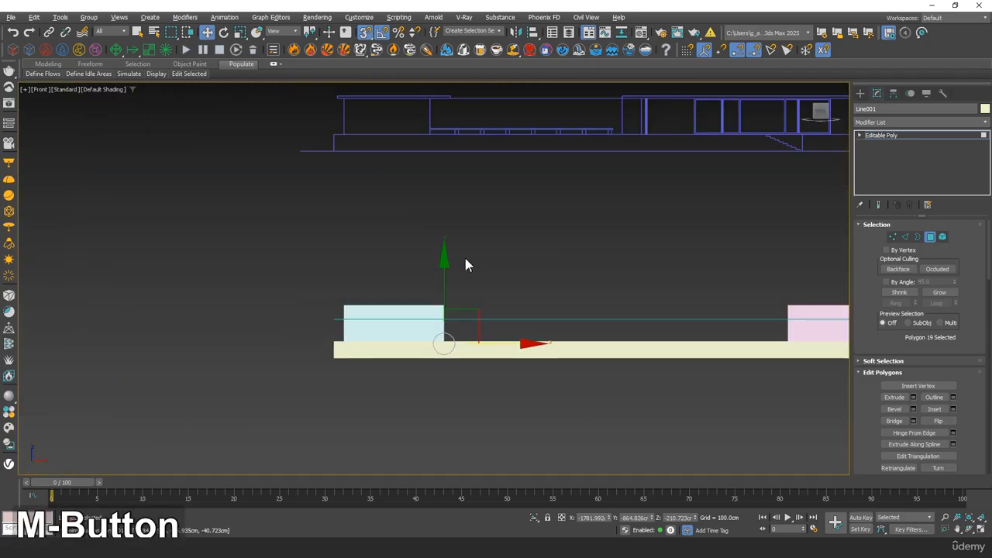
pyautogui.moveTo(465, 262); pyautogui.dragTo(206, 327, button='middle')
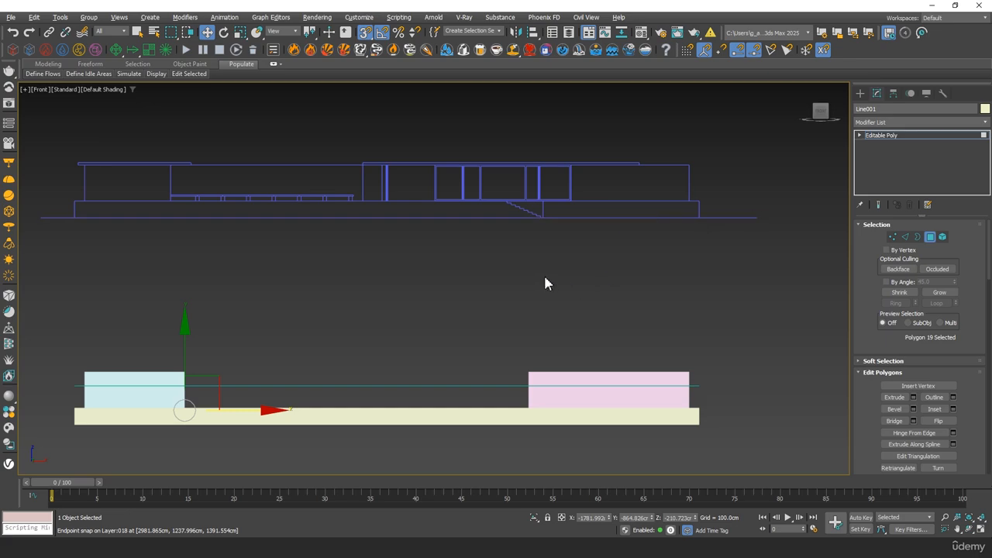
pyautogui.scroll(2, 545, 284)
pyautogui.click(861, 94)
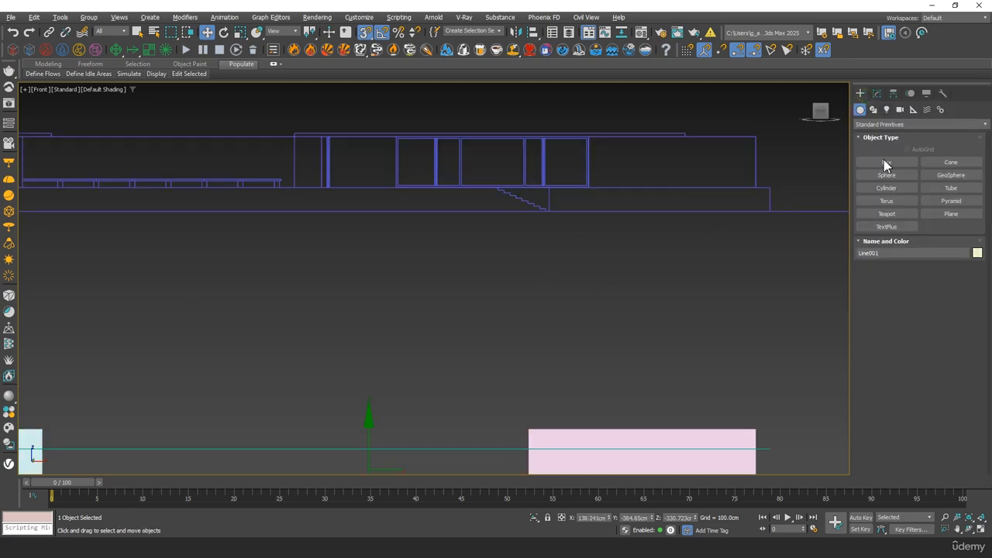
pyautogui.click(874, 109)
pyautogui.click(886, 174)
pyautogui.scroll(4, 512, 176)
pyautogui.scroll(4, 410, 272)
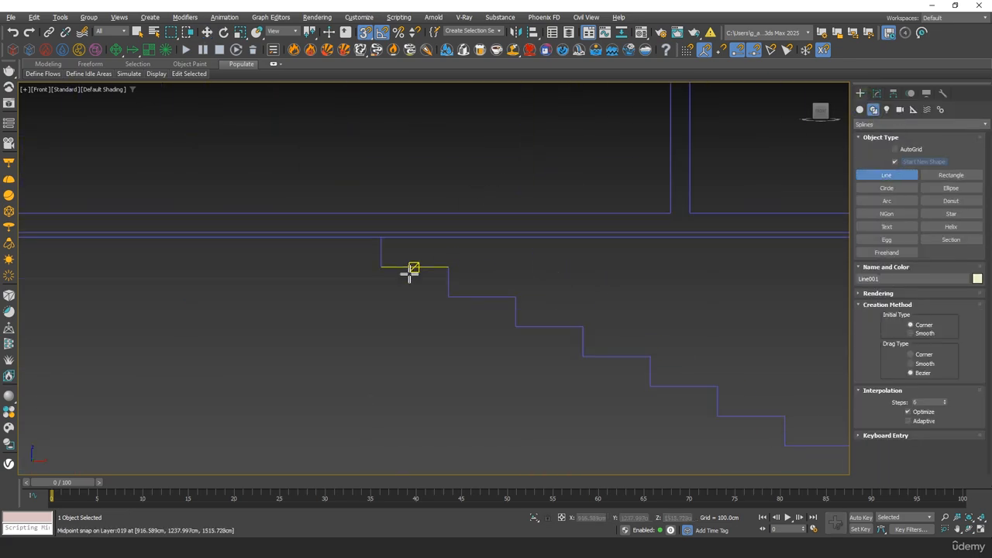
pyautogui.scroll(-2, 364, 304)
pyautogui.press('s')
pyautogui.moveTo(365, 305); pyautogui.dragTo(326, 234, button='middle')
pyautogui.press('s')
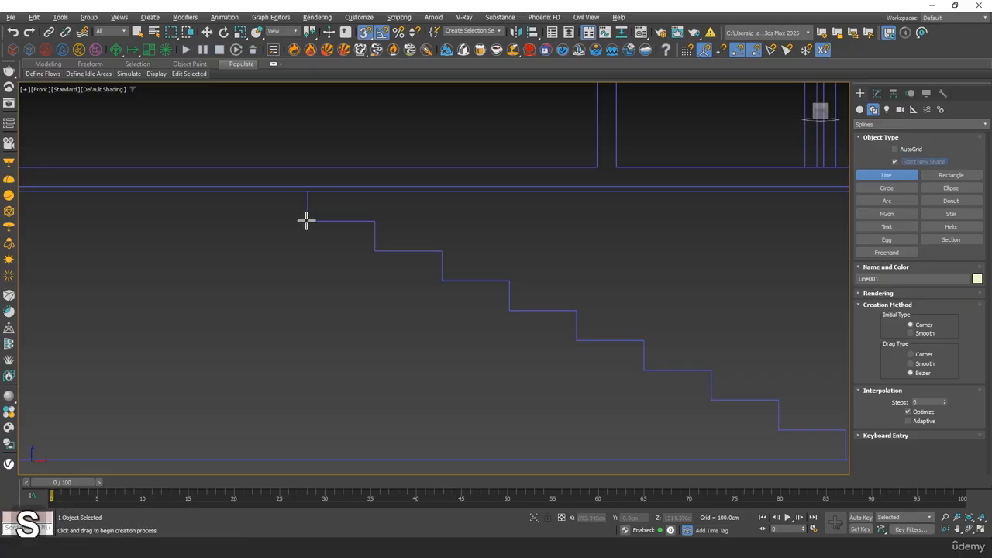
pyautogui.click(308, 220)
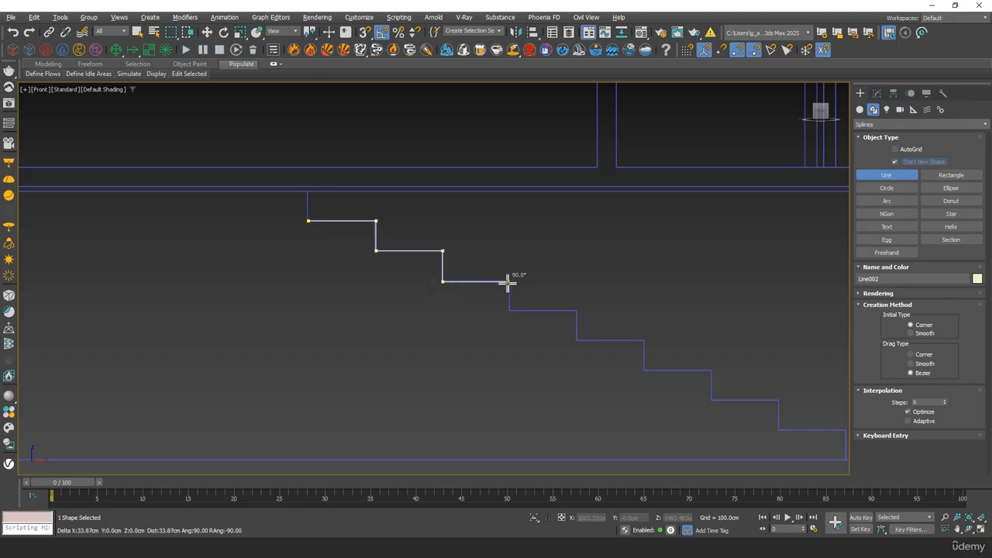
pyautogui.click(643, 340)
pyautogui.scroll(1, 642, 340)
pyautogui.moveTo(643, 339); pyautogui.dragTo(471, 297, button='middle')
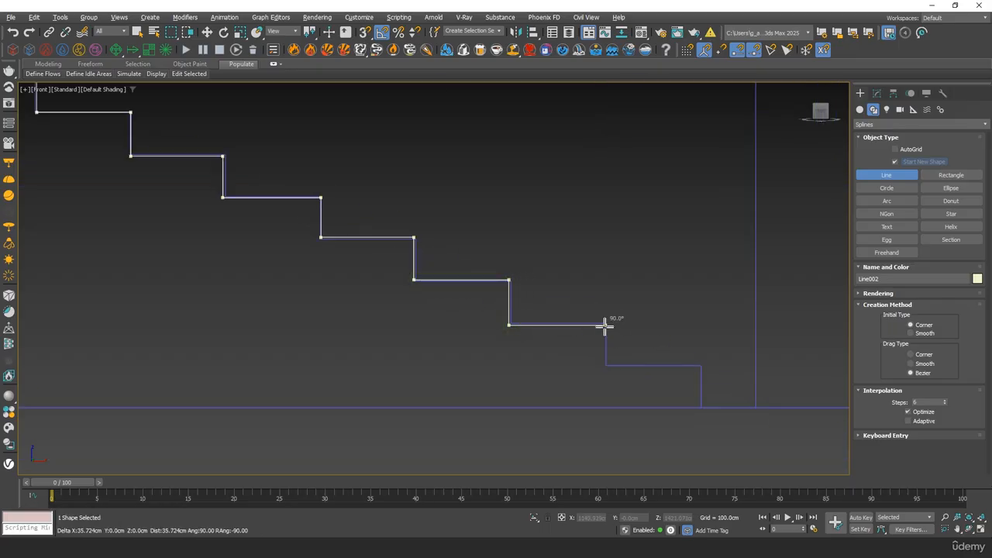
pyautogui.click(700, 406)
# Close the stair profile along the ground line and back up to its starting vertex.
pyautogui.scroll(-2, 443, 349)
pyautogui.moveTo(127, 284); pyautogui.dragTo(440, 286, button='middle')
pyautogui.keyDown('shift'); pyautogui.click(397, 394); pyautogui.keyUp('shift')
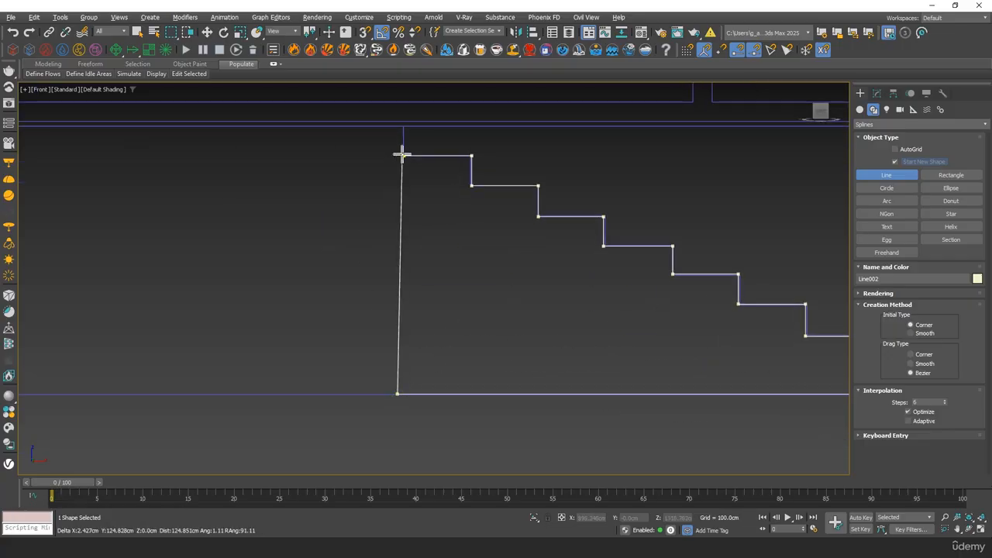
pyautogui.click(402, 155)
pyautogui.click(470, 279)
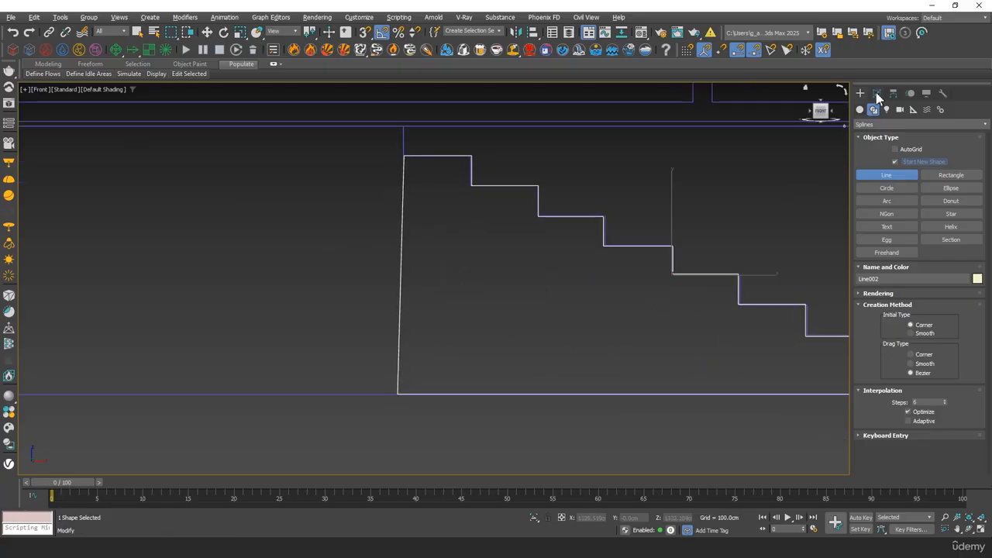
# Align the stair profile's lower back vertex directly beneath the top tread's starting vertex, making the back edge vertical.
pyautogui.click(878, 95)
pyautogui.press('1')
pyautogui.moveTo(476, 440); pyautogui.dragTo(476, 439)
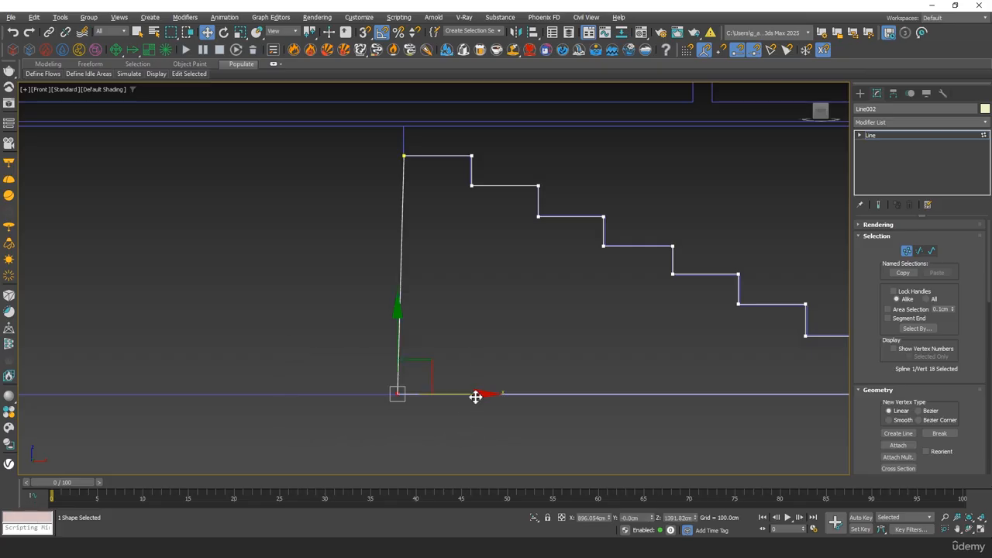
pyautogui.moveTo(474, 396); pyautogui.dragTo(409, 165)
pyautogui.scroll(-3, 517, 229)
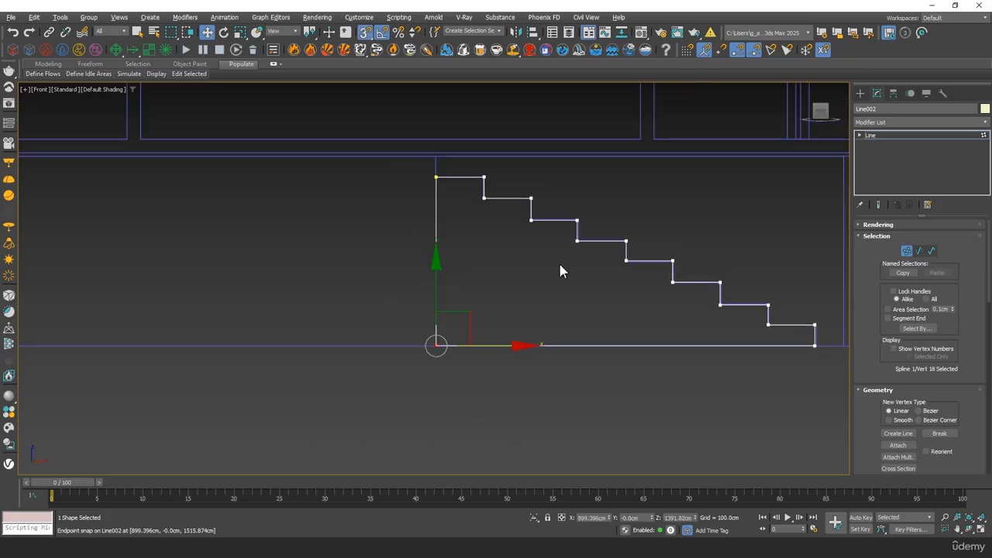
pyautogui.moveTo(538, 279); pyautogui.dragTo(523, 283, button='middle')
pyautogui.scroll(-2, 524, 284)
pyautogui.click(907, 250)
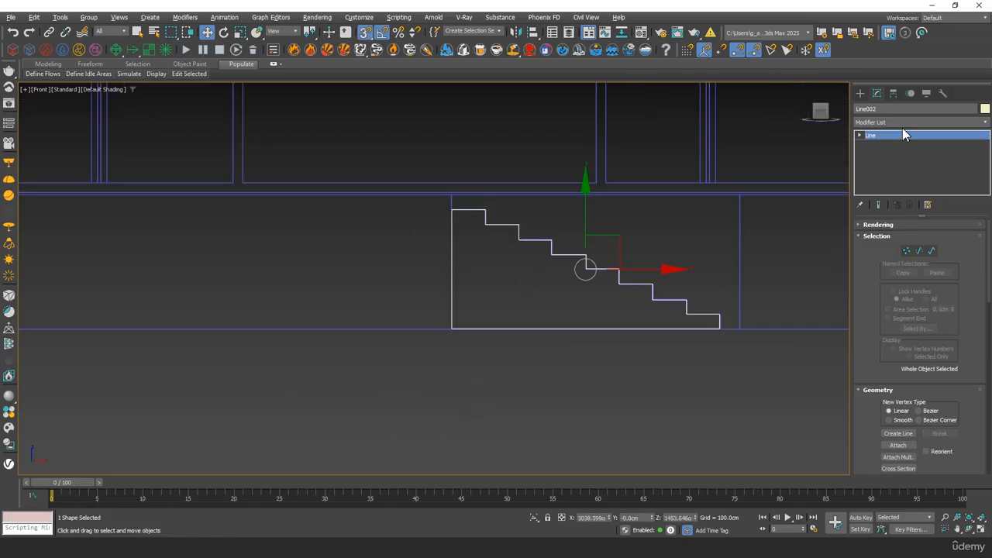
# Apply a Shell modifier with a 300 cm outer amount to the stair profile.
pyautogui.click(902, 123)
pyautogui.write('sh')
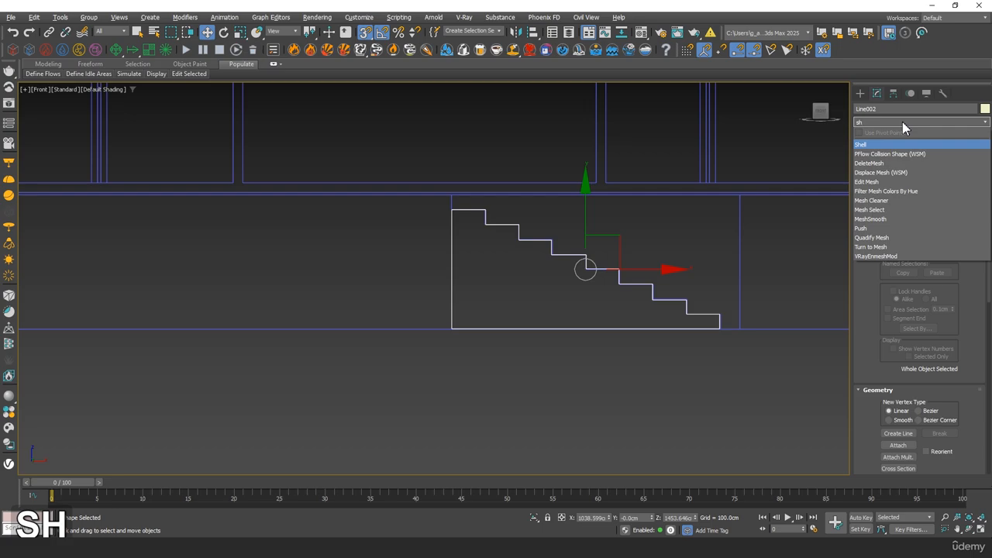
pyautogui.press('Return')
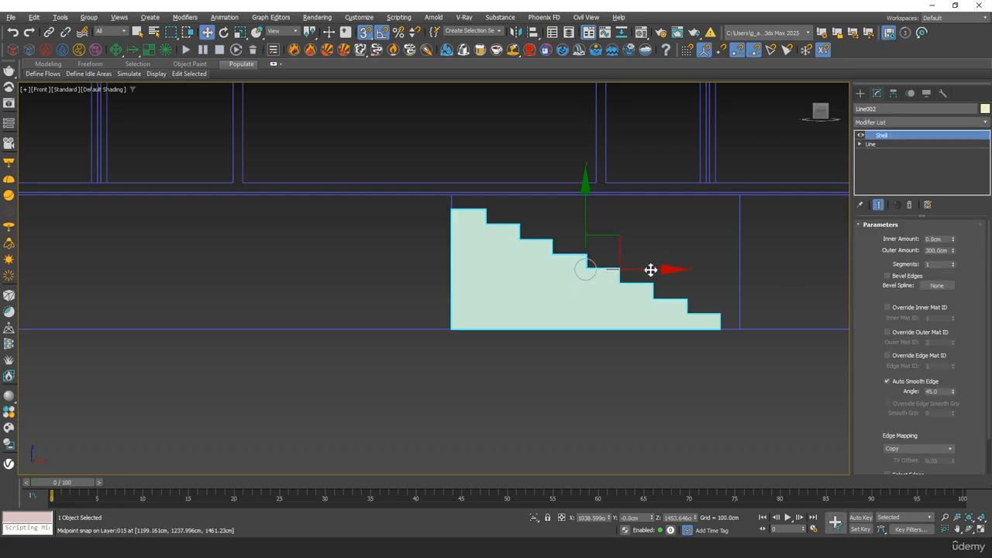
# Move the shelled stair along Y in the top view onto the stair opening drawn beside the slab.
pyautogui.moveTo(650, 269); pyautogui.dragTo(613, 314, button='middle')
pyautogui.scroll(3, 627, 280)
pyautogui.press('t')
pyautogui.press('z')
pyautogui.scroll(-4, 578, 294)
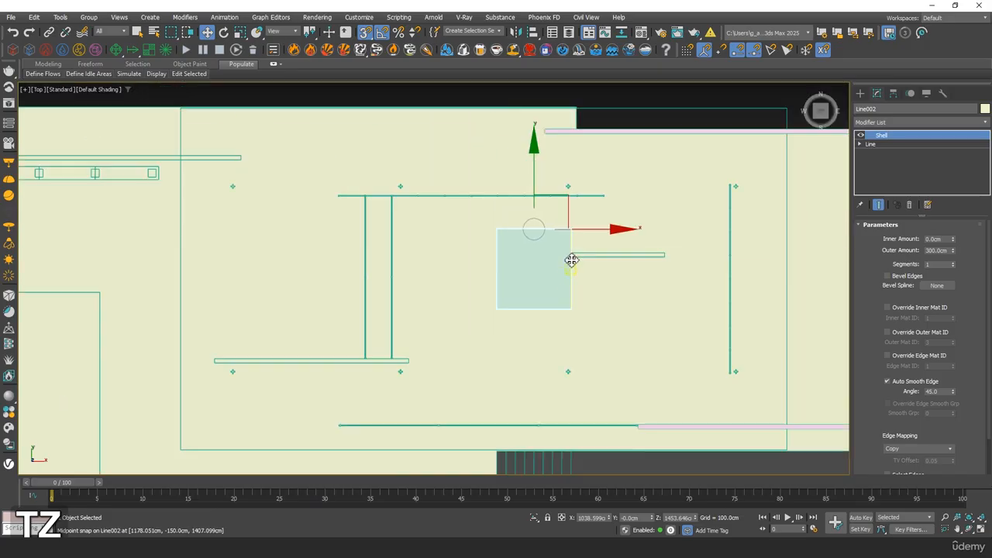
pyautogui.scroll(-3, 572, 260)
pyautogui.press('s')
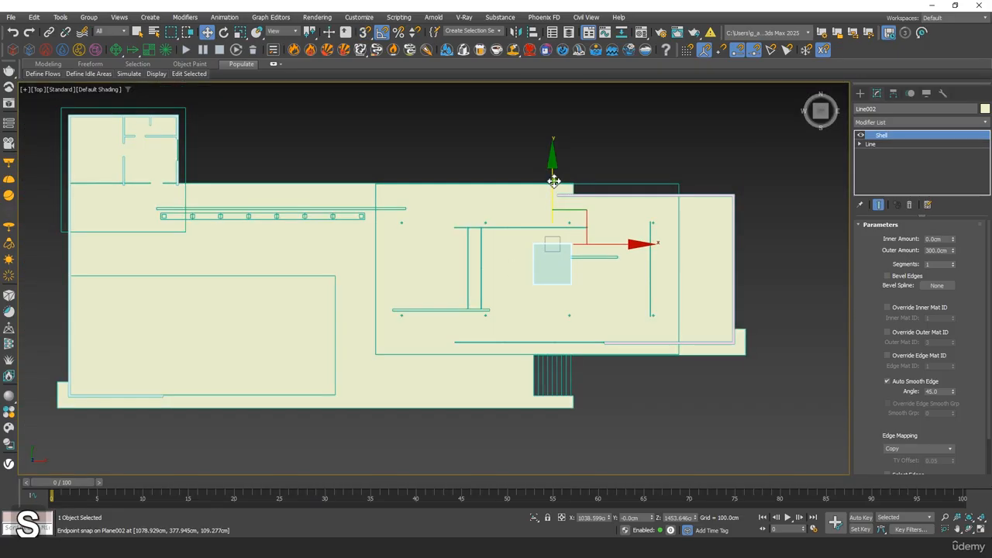
pyautogui.moveTo(553, 181); pyautogui.dragTo(558, 292)
pyautogui.scroll(7, 568, 367)
pyautogui.moveTo(565, 365); pyautogui.dragTo(594, 115, button='middle')
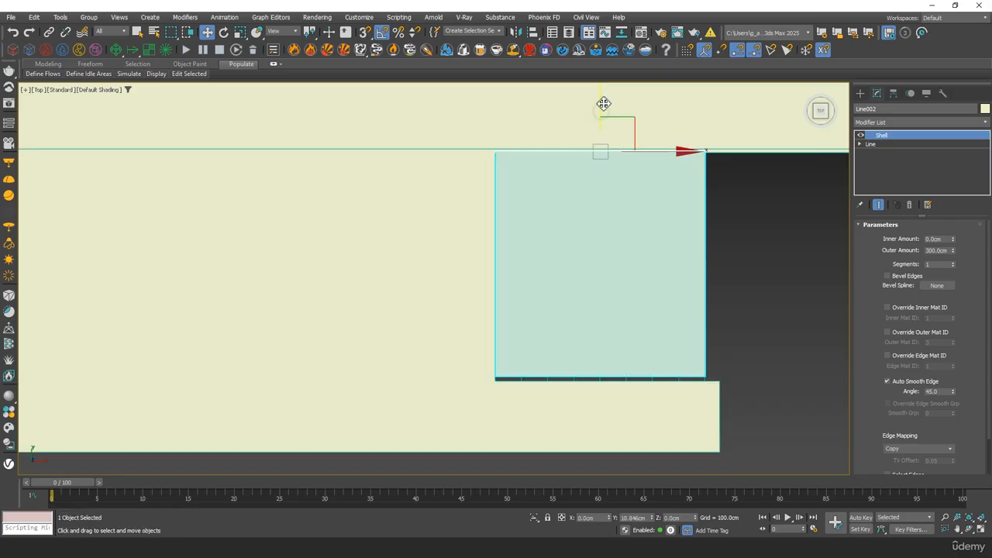
pyautogui.moveTo(604, 103); pyautogui.dragTo(598, 111)
# Show the top view in wireframe and convert the shelled stair to an editable poly.
pyautogui.press('F4')
pyautogui.press('F3')
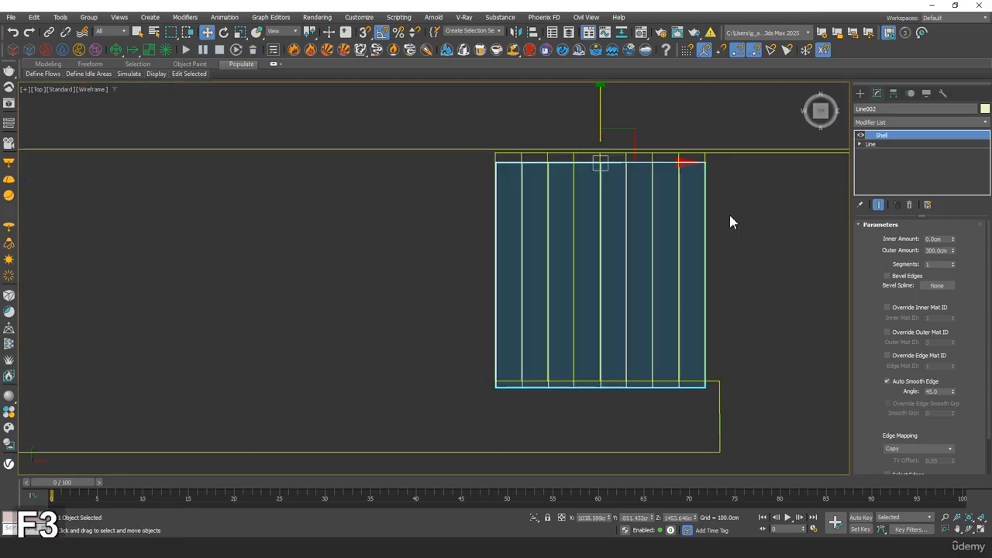
pyautogui.moveTo(631, 214); pyautogui.dragTo(614, 221, button='middle')
pyautogui.rightClick(599, 203)
pyautogui.moveTo(675, 342)
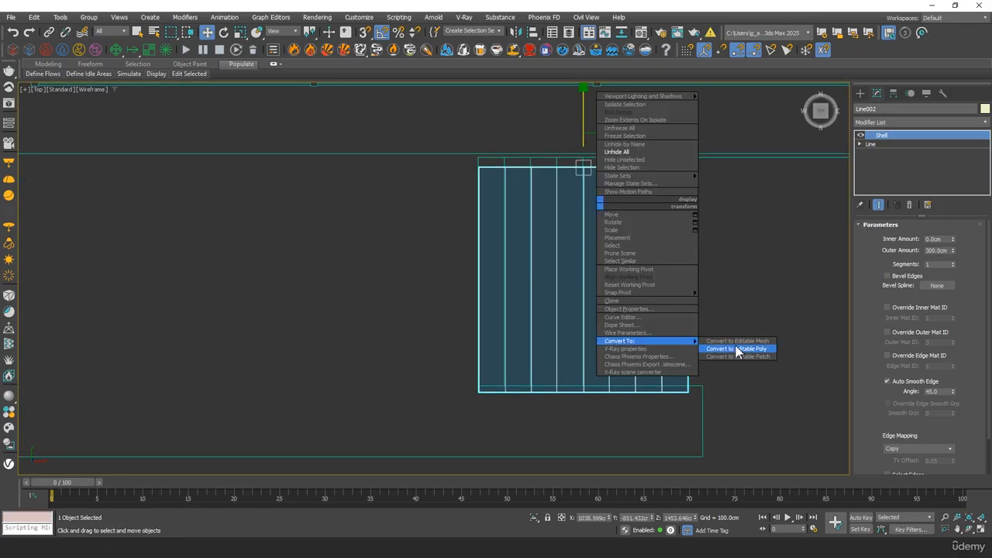
pyautogui.click(736, 349)
# Select the stair vertices on the building side and snap them along Y to the slab edge.
pyautogui.press('1')
pyautogui.moveTo(529, 251); pyautogui.dragTo(532, 317, button='middle')
pyautogui.moveTo(387, 217); pyautogui.dragTo(784, 304)
pyautogui.scroll(3, 627, 240)
pyautogui.press('s')
pyautogui.moveTo(507, 157); pyautogui.dragTo(532, 230, button='middle')
pyautogui.moveTo(571, 181); pyautogui.dragTo(286, 233)
pyautogui.scroll(-2, 299, 248)
pyautogui.moveTo(299, 248); pyautogui.dragTo(447, 196, button='middle')
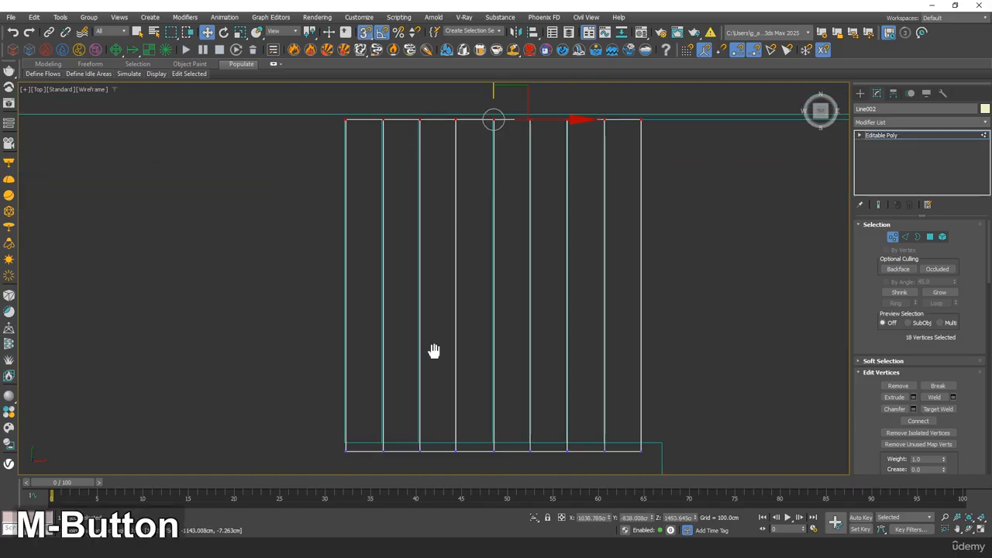
# Snap the stair vertices on the outer side along Y to the opposite edge of the slab opening.
pyautogui.moveTo(434, 351); pyautogui.dragTo(465, 189, button='middle')
pyautogui.moveTo(303, 228); pyautogui.dragTo(723, 329)
pyautogui.moveTo(523, 189); pyautogui.dragTo(376, 283)
pyautogui.scroll(-1, 508, 161)
pyautogui.moveTo(508, 162); pyautogui.dragTo(485, 248, button='middle')
pyautogui.moveTo(511, 119); pyautogui.dragTo(658, 275, button='middle')
pyautogui.press('1')
# Nudge the whole stair slightly along X to match its treads to the plan's stair lines.
pyautogui.press('s')
pyautogui.scroll(6, 654, 270)
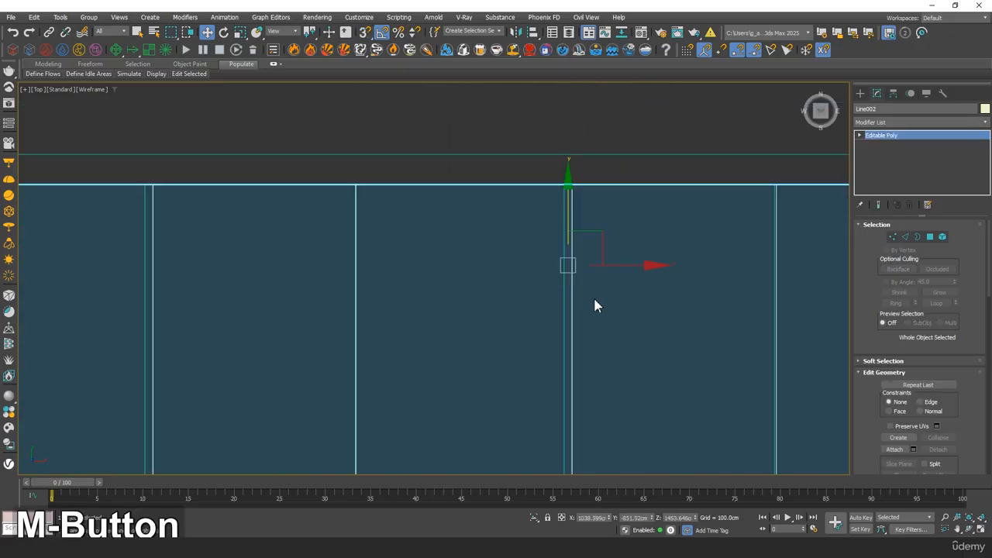
pyautogui.scroll(2, 596, 305)
pyautogui.moveTo(621, 261); pyautogui.dragTo(622, 261)
pyautogui.scroll(-3, 430, 243)
pyautogui.moveTo(334, 227); pyautogui.dragTo(571, 200, button='middle')
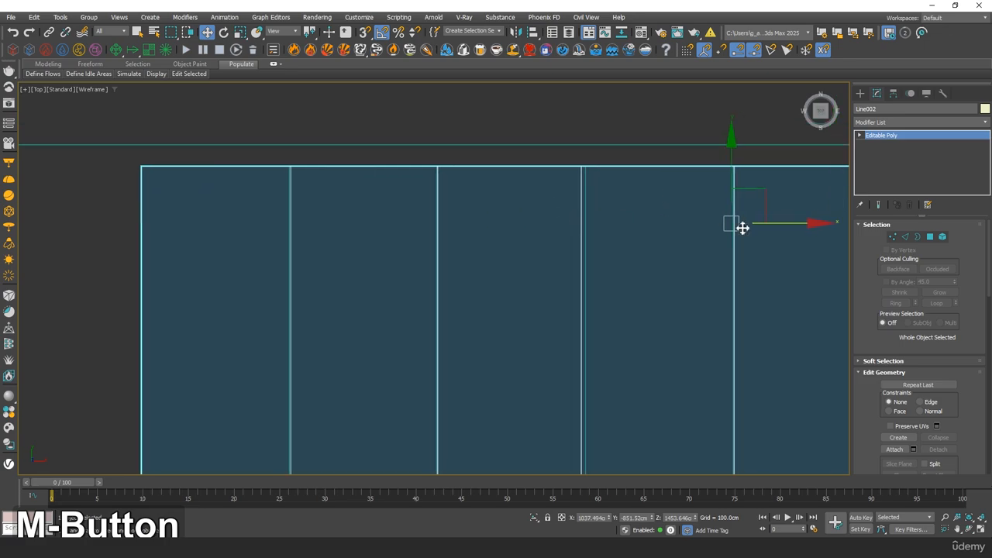
pyautogui.moveTo(780, 225); pyautogui.dragTo(785, 227)
# Lower the stair along Z in the shaded perspective view to about the level of the base slab.
pyautogui.moveTo(722, 228)
pyautogui.mouseDown(button='middle')
pyautogui.moveTo(547, 187)
pyautogui.moveTo(546, 227)
pyautogui.moveTo(535, 91)
pyautogui.mouseUp(button='middle')
pyautogui.press('p')
pyautogui.press('F3')
pyautogui.moveTo(551, 99); pyautogui.dragTo(565, 331)
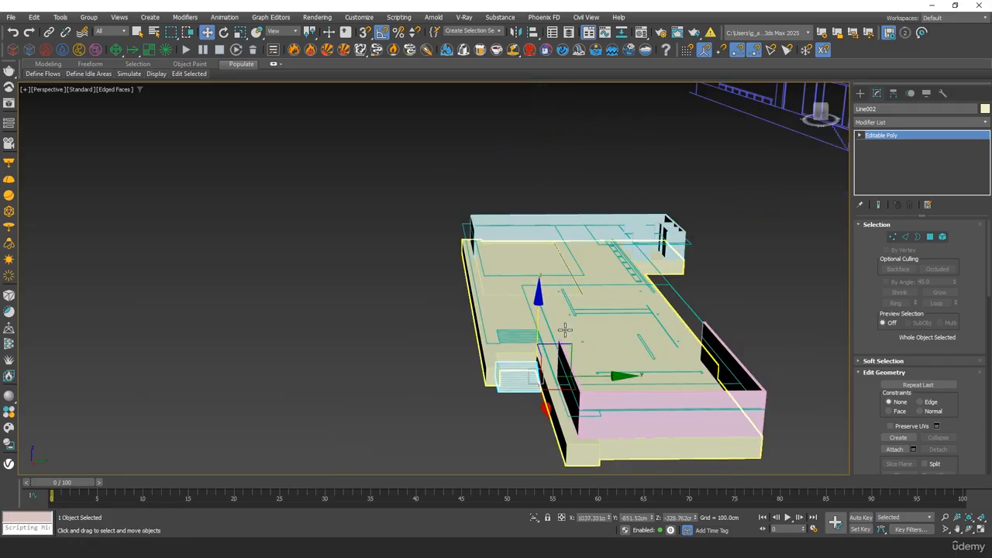
# Snap the stair's base vertically to the bottom of the base slab, hide the edged faces and deselect the stair.
pyautogui.press('z')
pyautogui.moveTo(565, 331); pyautogui.dragTo(574, 254, button='middle')
pyautogui.moveTo(513, 276); pyautogui.dragTo(504, 302, button='middle')
pyautogui.moveTo(245, 335); pyautogui.dragTo(380, 338, button='middle')
pyautogui.press('s')
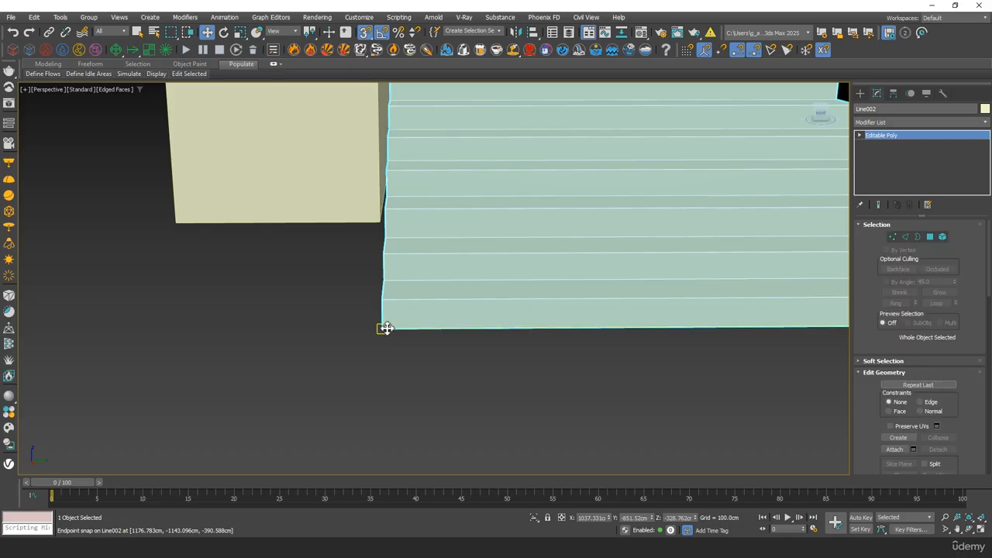
pyautogui.moveTo(386, 262); pyautogui.dragTo(379, 224)
pyautogui.keyDown('alt'); pyautogui.moveTo(379, 224); pyautogui.dragTo(505, 290, button='middle'); pyautogui.keyUp('alt')
pyautogui.press('F4')
pyautogui.click(449, 348)
# In the wireframe top view, draw a rectangle about 16 × 733 cm over the long wall below the two parallel vertical partitions.
pyautogui.keyDown('alt'); pyautogui.moveTo(449, 348); pyautogui.dragTo(527, 310, button='middle'); pyautogui.keyUp('alt')
pyautogui.press('t')
pyautogui.press('z')
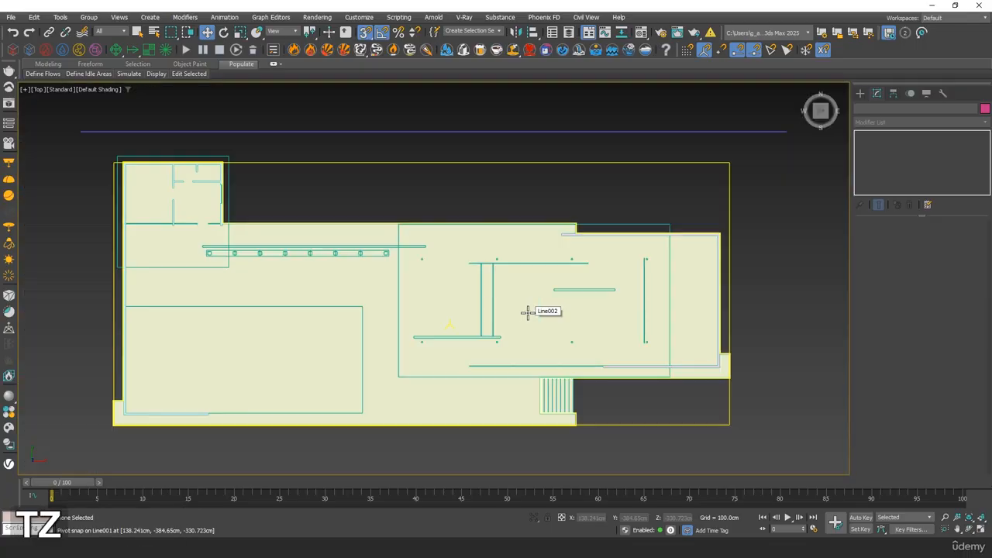
pyautogui.scroll(3, 476, 320)
pyautogui.scroll(8, 439, 312)
pyautogui.press('F3')
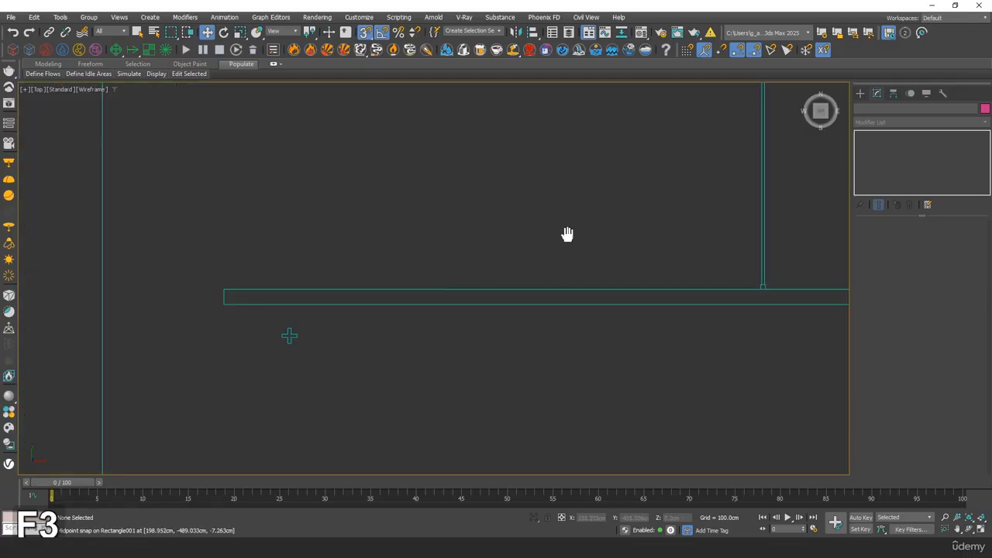
pyautogui.moveTo(566, 235); pyautogui.dragTo(401, 235, button='middle')
pyautogui.click(860, 93)
pyautogui.click(871, 110)
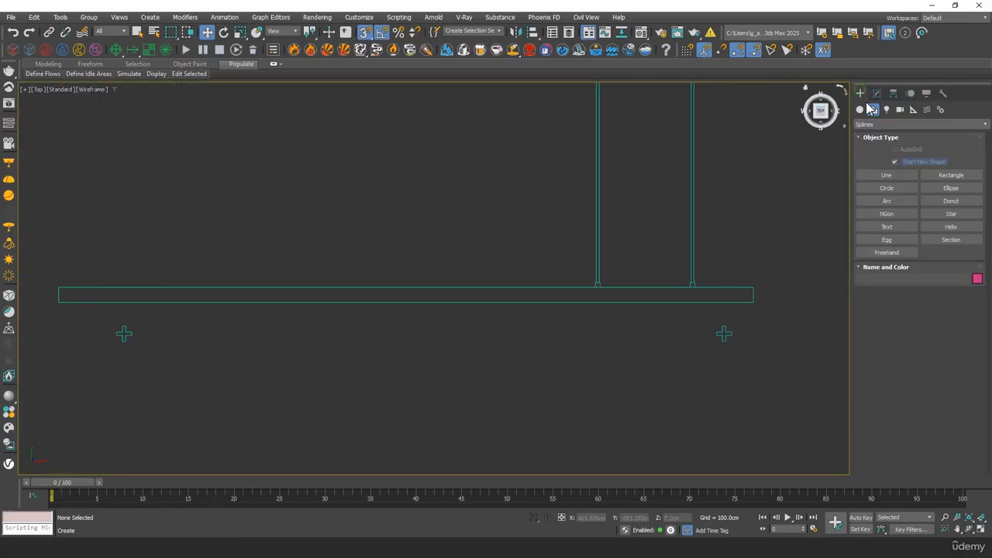
pyautogui.click(956, 176)
pyautogui.moveTo(466, 259); pyautogui.dragTo(518, 277, button='middle')
pyautogui.scroll(-2, 518, 278)
pyautogui.press('s')
pyautogui.press('s')
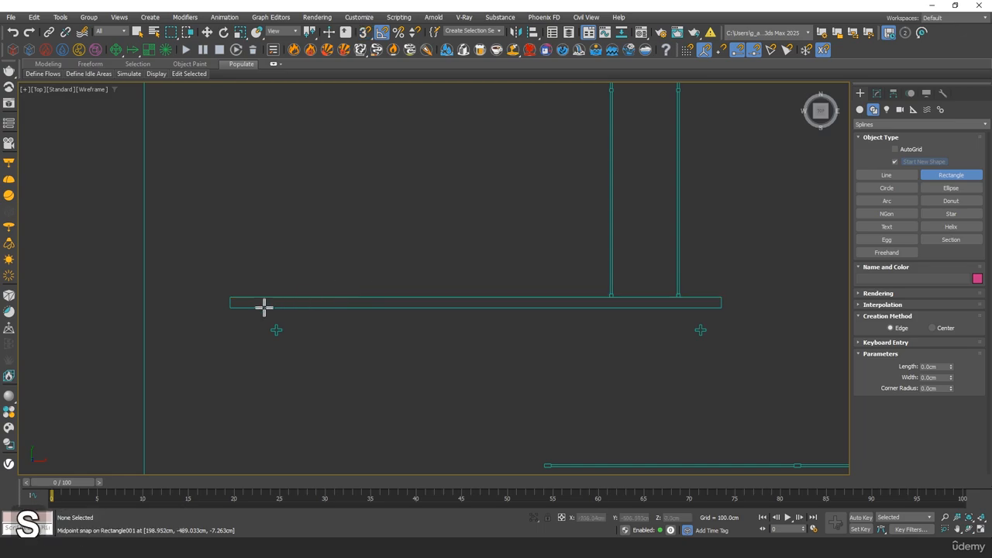
pyautogui.moveTo(229, 298); pyautogui.dragTo(717, 308)
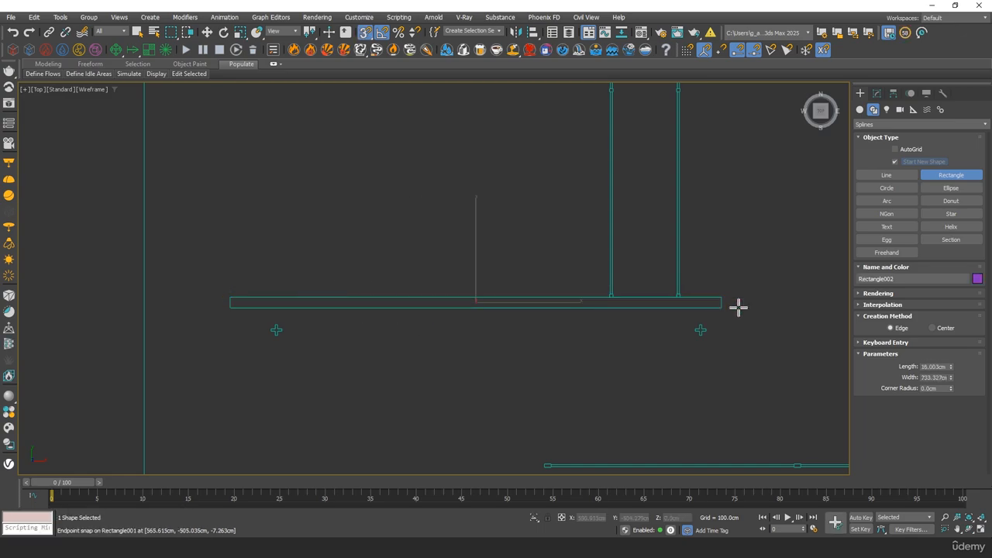
# Add a Shell modifier with a 300 cm outer amount to the new wall rectangle.
pyautogui.click(877, 93)
pyautogui.click(899, 122)
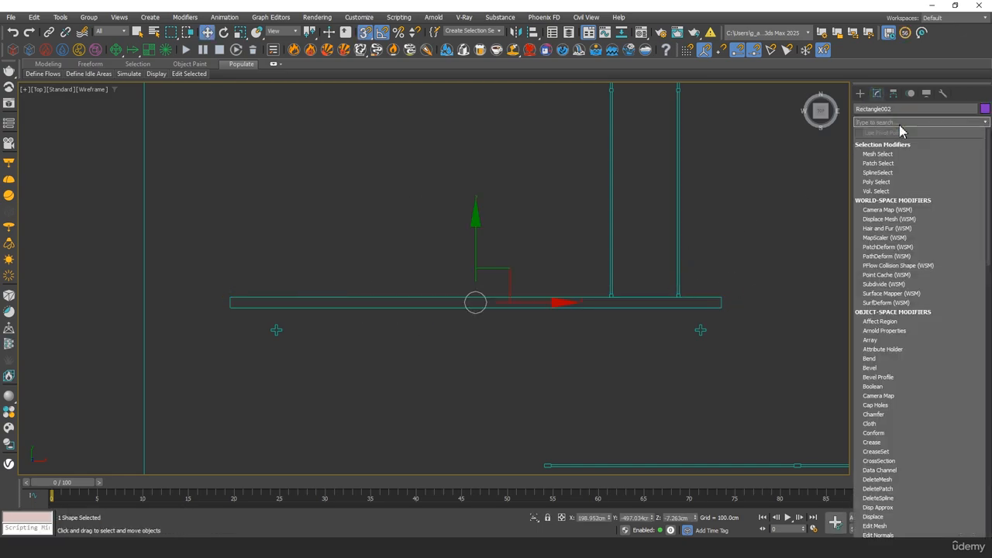
pyautogui.write('she')
pyautogui.press('Return')
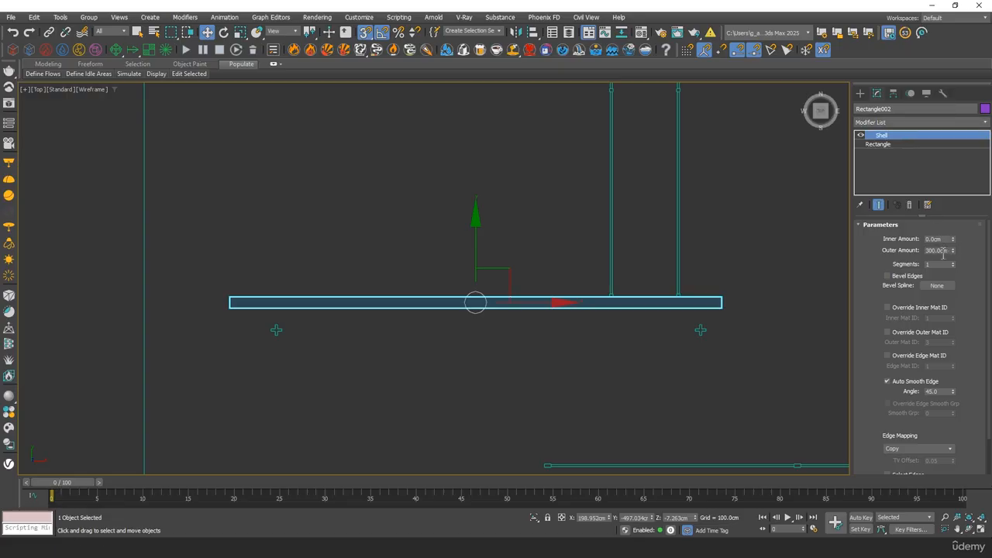
# Draw a snapped rectangle about 16 × 1883 cm over the long thin wall just above the bench on the plan.
pyautogui.moveTo(653, 246); pyautogui.dragTo(609, 280, button='middle')
pyautogui.scroll(-5, 610, 279)
pyautogui.keyDown('alt'); pyautogui.moveTo(543, 266); pyautogui.dragTo(466, 274, button='middle'); pyautogui.keyUp('alt')
pyautogui.press('t')
pyautogui.moveTo(456, 233); pyautogui.dragTo(376, 255, button='middle')
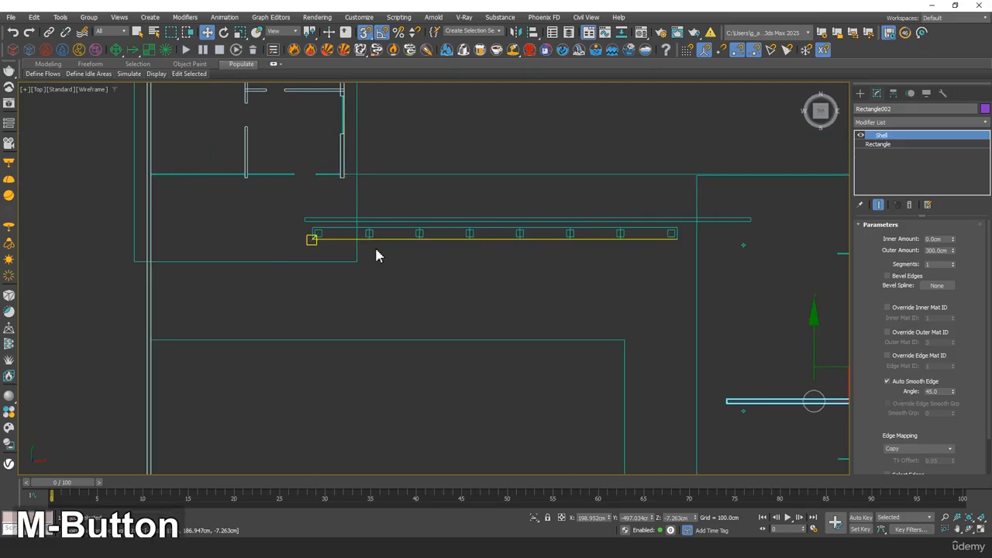
pyautogui.scroll(3, 445, 243)
pyautogui.moveTo(445, 244); pyautogui.dragTo(437, 290, button='middle')
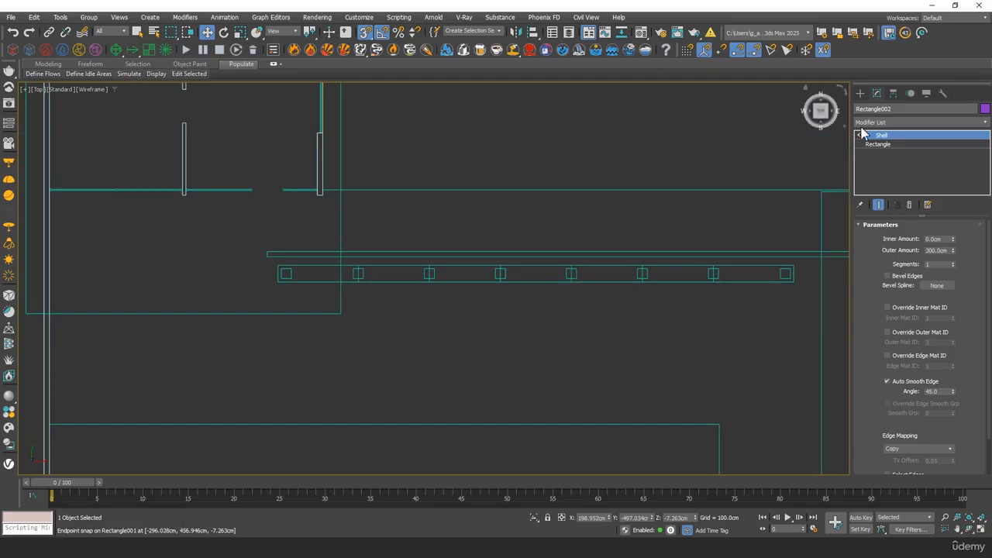
pyautogui.click(862, 93)
pyautogui.click(963, 181)
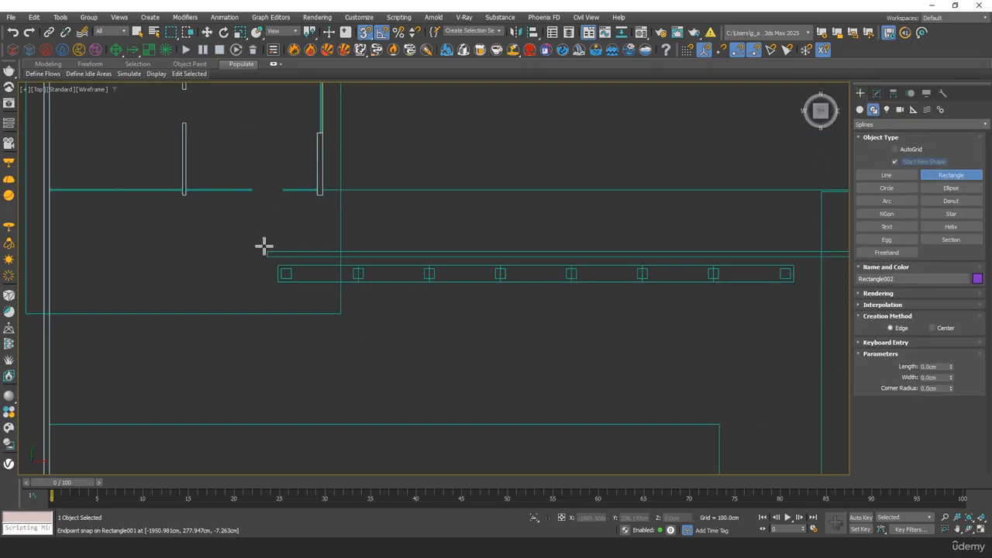
pyautogui.scroll(2, 264, 246)
pyautogui.moveTo(264, 246); pyautogui.dragTo(165, 284, button='middle')
pyautogui.press('s')
pyautogui.moveTo(166, 284); pyautogui.dragTo(703, 254)
pyautogui.moveTo(702, 255); pyautogui.dragTo(491, 280, button='middle')
pyautogui.moveTo(492, 281); pyautogui.dragTo(838, 323)
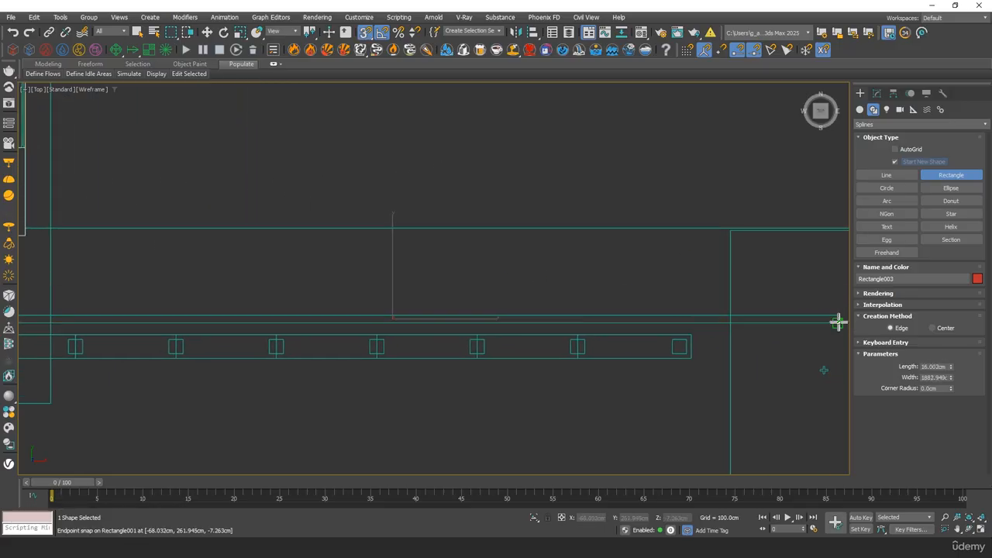
# Add a Shell modifier with a 300 cm outer amount to the long wall rectangle above the bench.
pyautogui.click(878, 94)
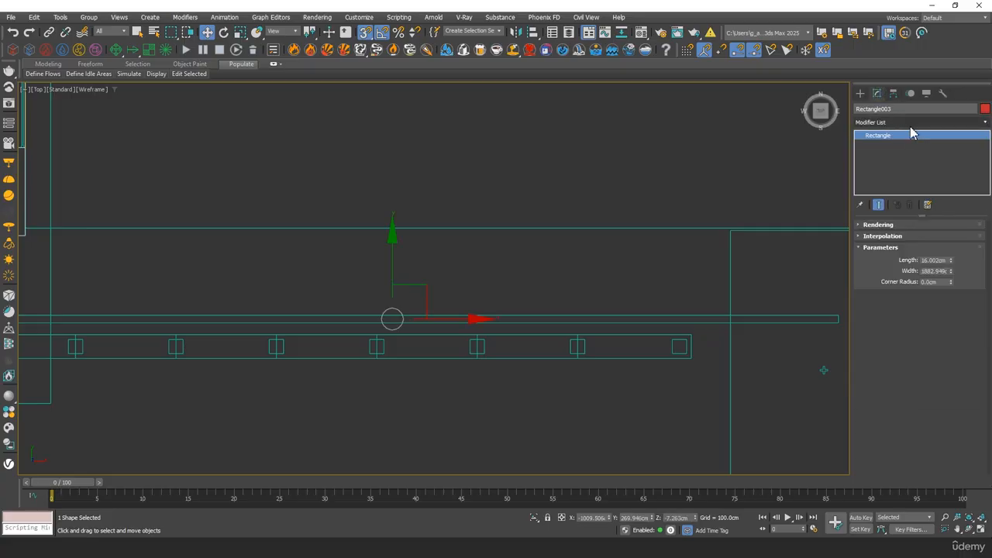
pyautogui.click(911, 125)
pyautogui.write('she')
pyautogui.press('Return')
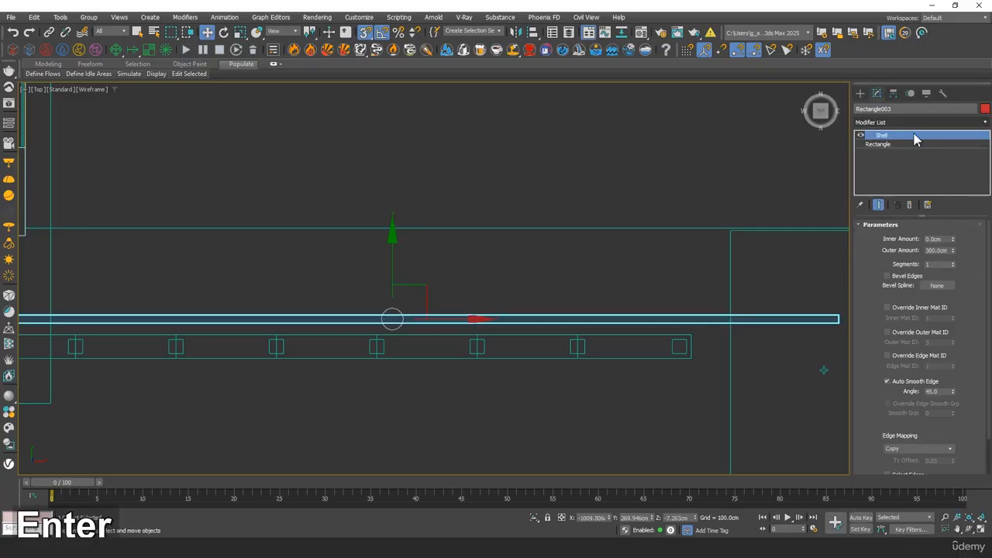
# Inspect the new walls across the plan and in the shaded perspective view, ending in the wireframe top view.
pyautogui.moveTo(528, 223); pyautogui.dragTo(536, 199, button='middle')
pyautogui.scroll(-3, 536, 198)
pyautogui.moveTo(504, 252); pyautogui.dragTo(713, 267, button='middle')
pyautogui.moveTo(481, 238); pyautogui.dragTo(498, 290, button='middle')
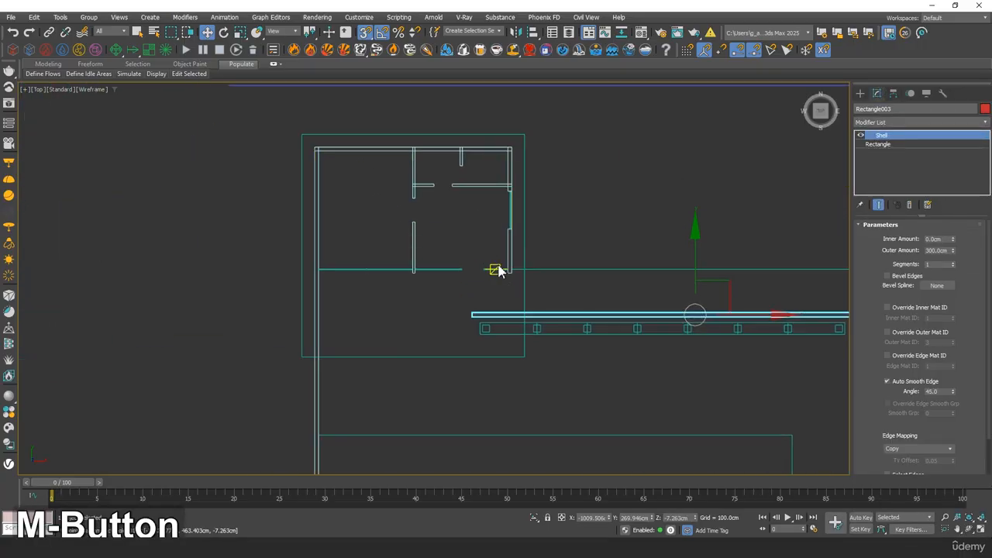
pyautogui.moveTo(612, 397); pyautogui.dragTo(582, 208, button='middle')
pyautogui.scroll(-3, 581, 208)
pyautogui.moveTo(613, 244); pyautogui.dragTo(513, 262, button='middle')
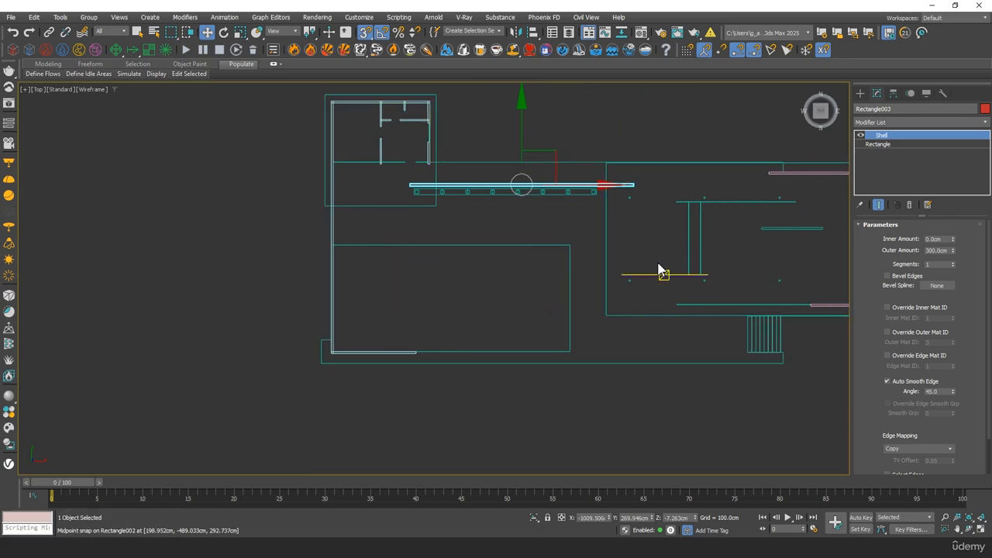
pyautogui.press('p')
pyautogui.moveTo(654, 237)
pyautogui.keyDown('alt'); pyautogui.mouseDown(button='middle')
pyautogui.moveTo(622, 224)
pyautogui.moveTo(581, 237)
pyautogui.moveTo(601, 258)
pyautogui.mouseUp(button='middle'); pyautogui.keyUp('alt')
pyautogui.press('F3')
pyautogui.press('t')
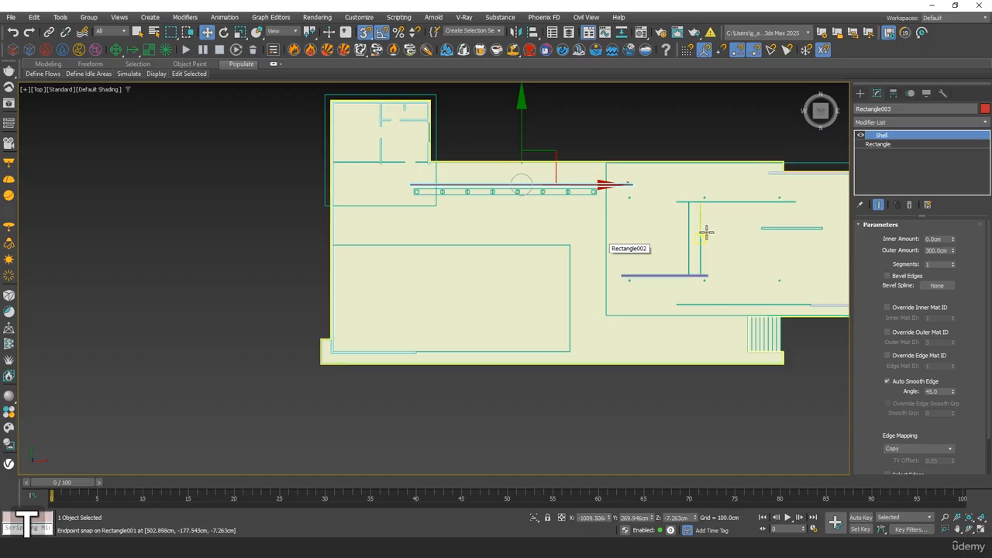
pyautogui.moveTo(747, 222); pyautogui.dragTo(666, 234, button='middle')
pyautogui.press('F3')
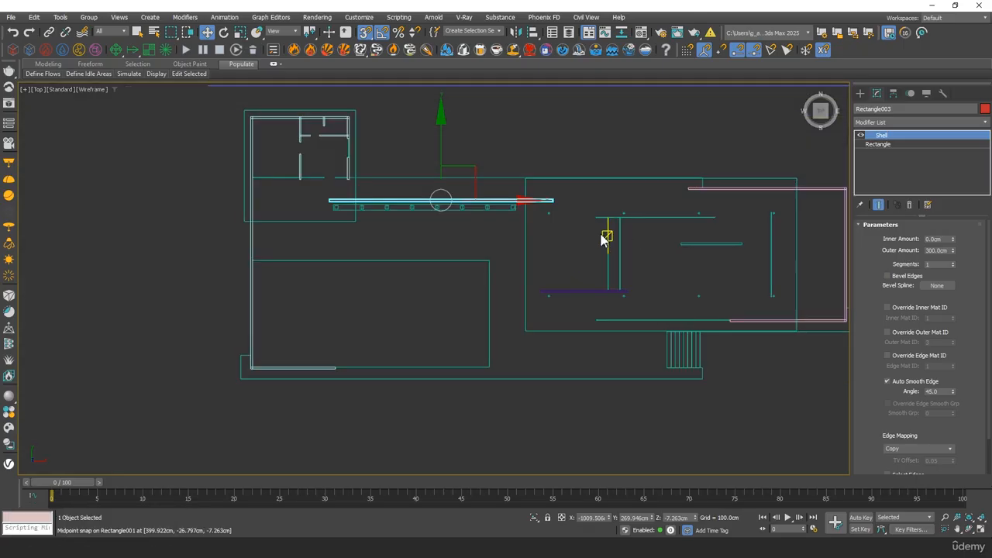
# Trace the cross-shaped column beside the lower interior wall as a closed line, snapping to the plan's corner points.
pyautogui.scroll(8, 649, 229)
pyautogui.moveTo(604, 231); pyautogui.dragTo(623, 84, button='middle')
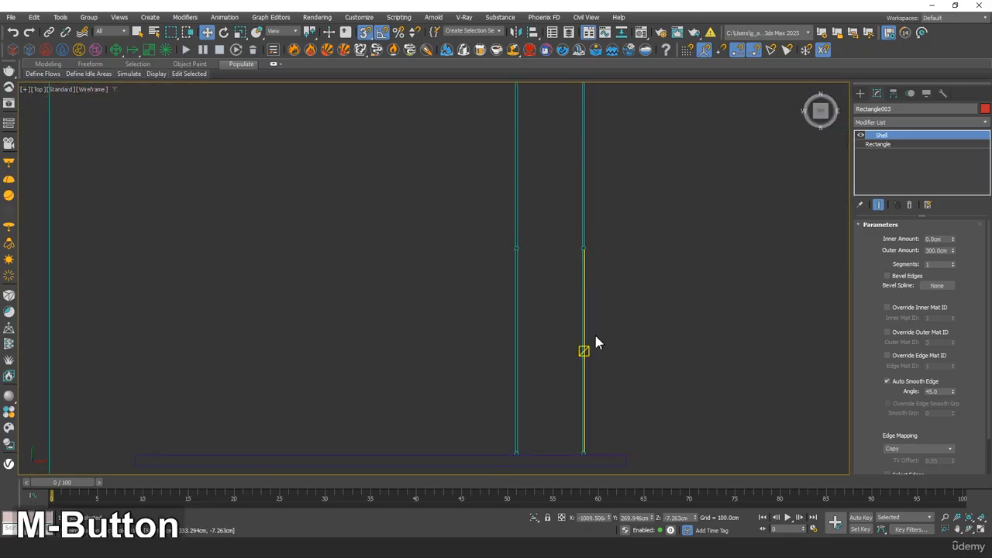
pyautogui.moveTo(594, 333); pyautogui.dragTo(630, 262, button='middle')
pyautogui.moveTo(523, 194); pyautogui.dragTo(582, 180, button='middle')
pyautogui.moveTo(326, 421); pyautogui.dragTo(430, 255, button='middle')
pyautogui.scroll(3, 428, 255)
pyautogui.moveTo(361, 208); pyautogui.dragTo(600, 159, button='middle')
pyautogui.scroll(3, 494, 162)
pyautogui.scroll(5, 621, 168)
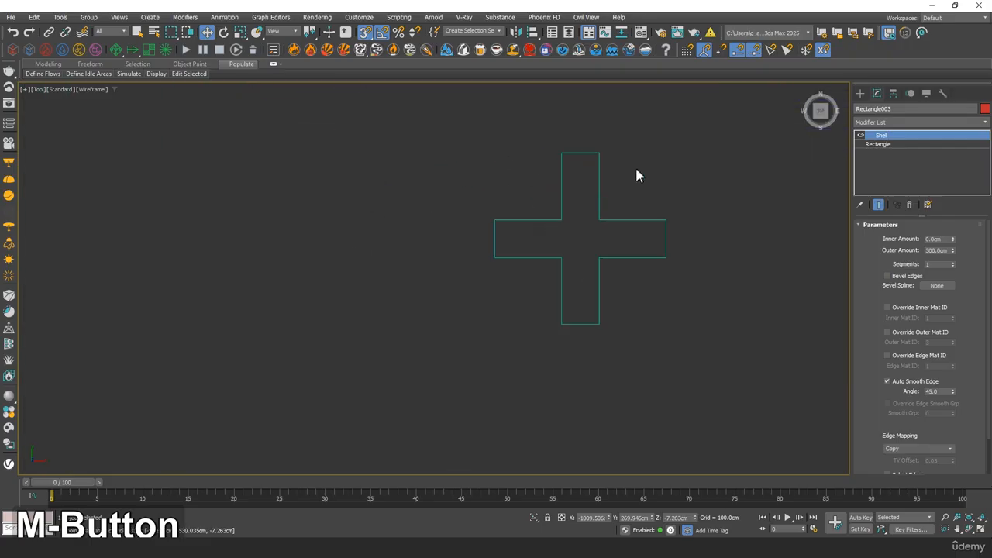
pyautogui.click(860, 94)
pyautogui.click(887, 174)
pyautogui.moveTo(497, 227); pyautogui.dragTo(425, 268, button='middle')
pyautogui.scroll(-1, 482, 276)
pyautogui.press('s')
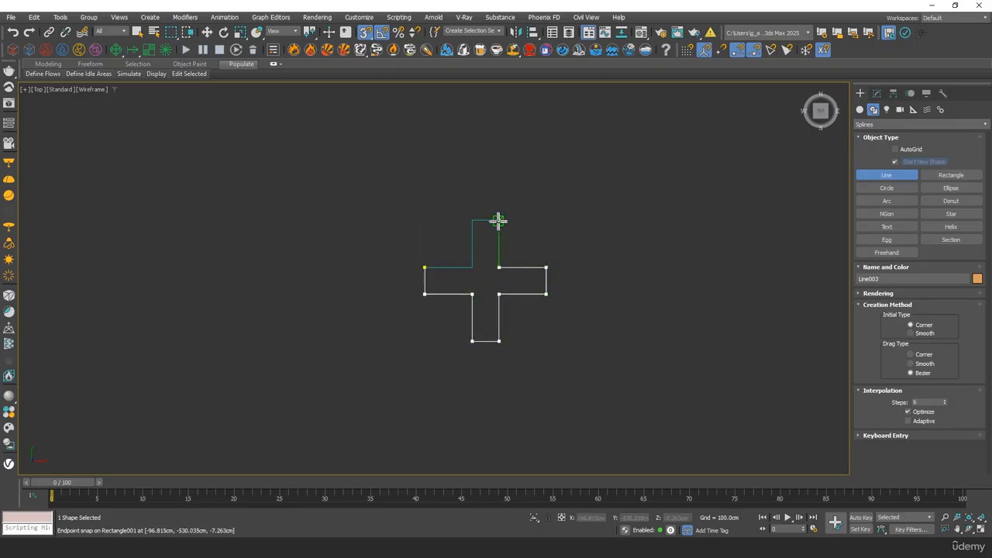
pyautogui.click(426, 267)
pyautogui.click(470, 278)
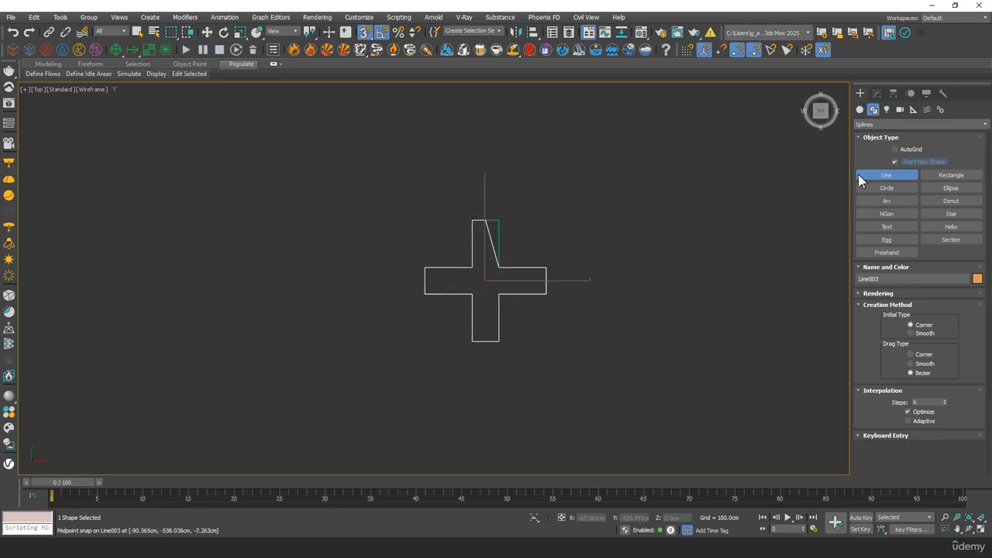
# Snap the misplaced top vertex of the column outline along X to the plan's upper corner so the edge runs straight.
pyautogui.click(877, 93)
pyautogui.press('1')
pyautogui.click(484, 220)
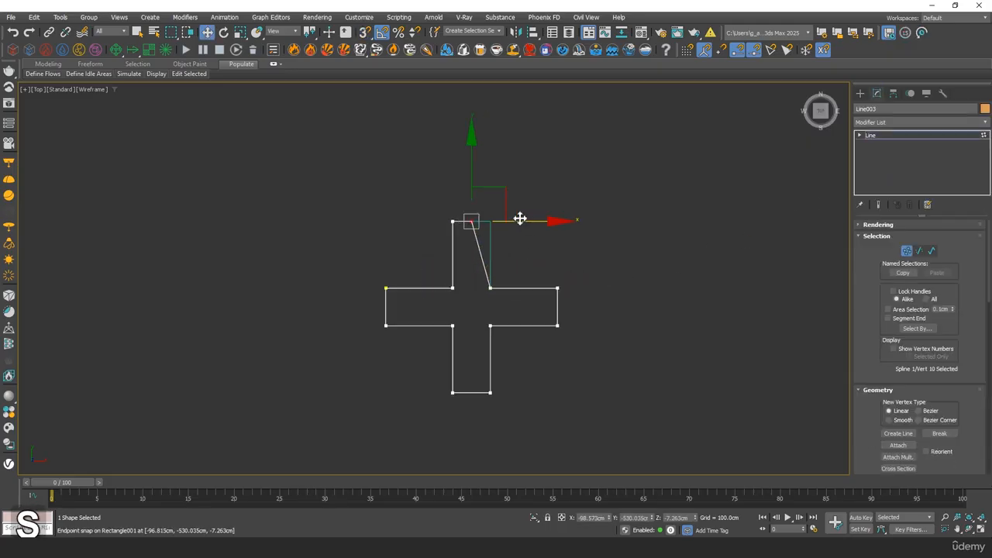
pyautogui.scroll(5, 520, 219)
pyautogui.press('s')
pyautogui.moveTo(509, 230); pyautogui.dragTo(462, 224)
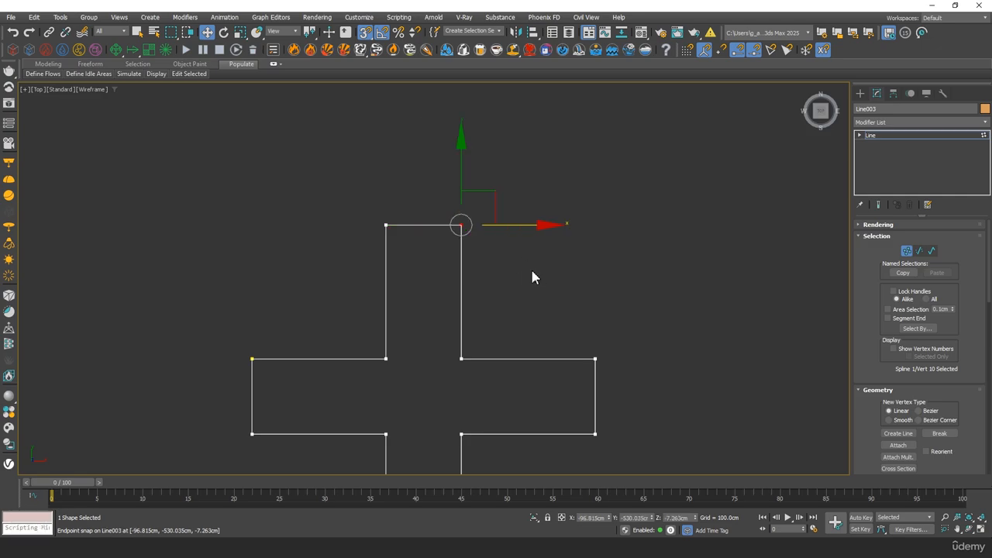
# Move the whole column outline about 32 cm along X beside the plan's cross symbol and return to vertex editing.
pyautogui.moveTo(531, 267); pyautogui.dragTo(532, 234, button='middle')
pyautogui.scroll(-2, 532, 234)
pyautogui.click(907, 252)
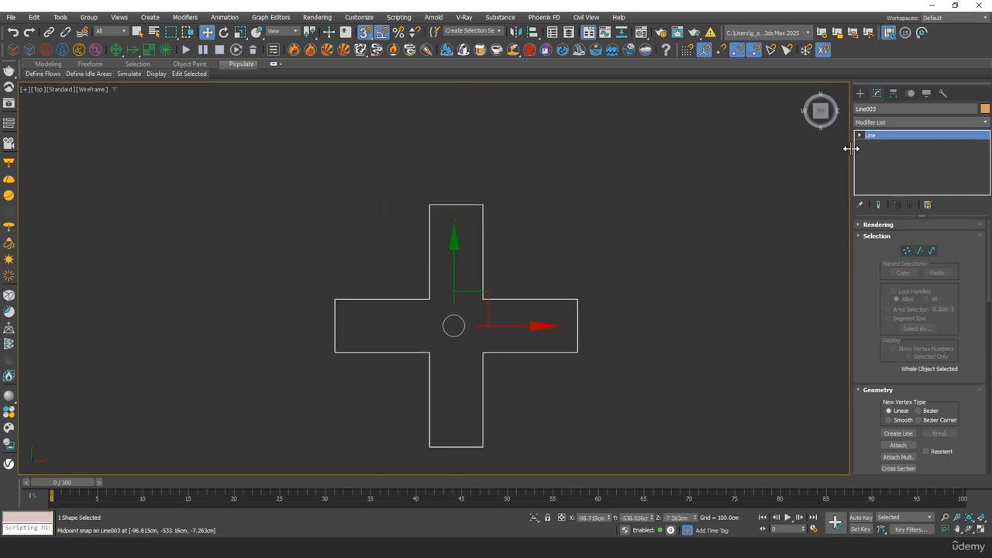
pyautogui.click(906, 251)
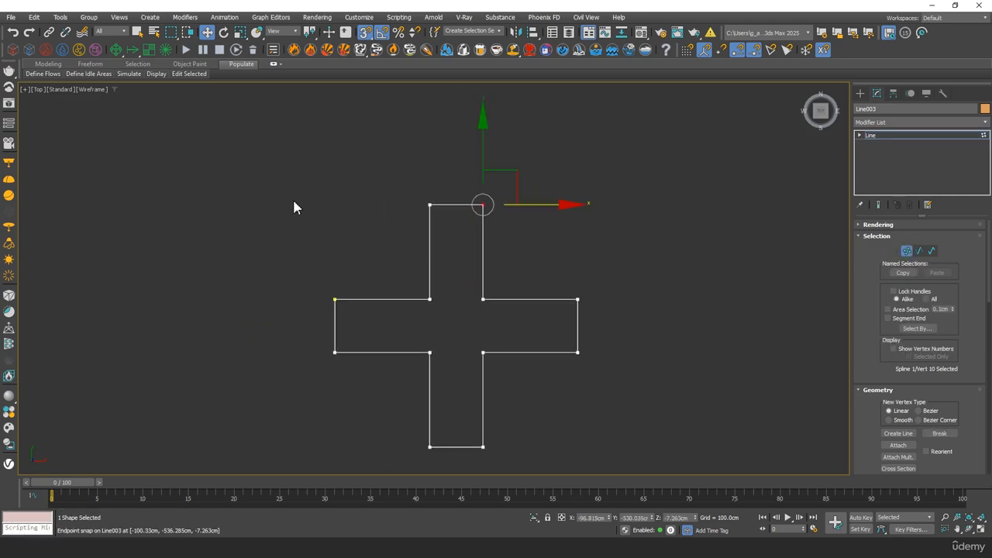
pyautogui.scroll(-3, 294, 207)
pyautogui.press('1')
pyautogui.moveTo(351, 245)
pyautogui.keyDown('shift'); pyautogui.mouseDown()
pyautogui.moveTo(471, 246)
pyautogui.moveTo(524, 262)
pyautogui.mouseUp(); pyautogui.keyUp('shift')
pyautogui.click(907, 252)
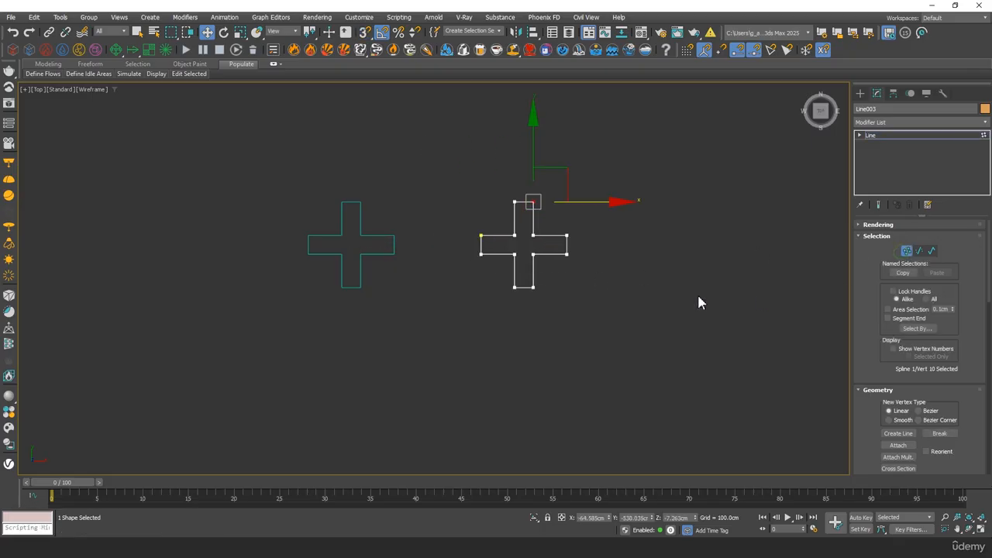
# Try to fillet all vertices of the column outline at once.
pyautogui.moveTo(456, 186); pyautogui.dragTo(578, 299)
pyautogui.moveTo(874, 425)
pyautogui.mouseDown()
pyautogui.moveTo(865, 342)
pyautogui.moveTo(879, 268)
pyautogui.mouseUp()
pyautogui.moveTo(860, 385); pyautogui.dragTo(858, 337)
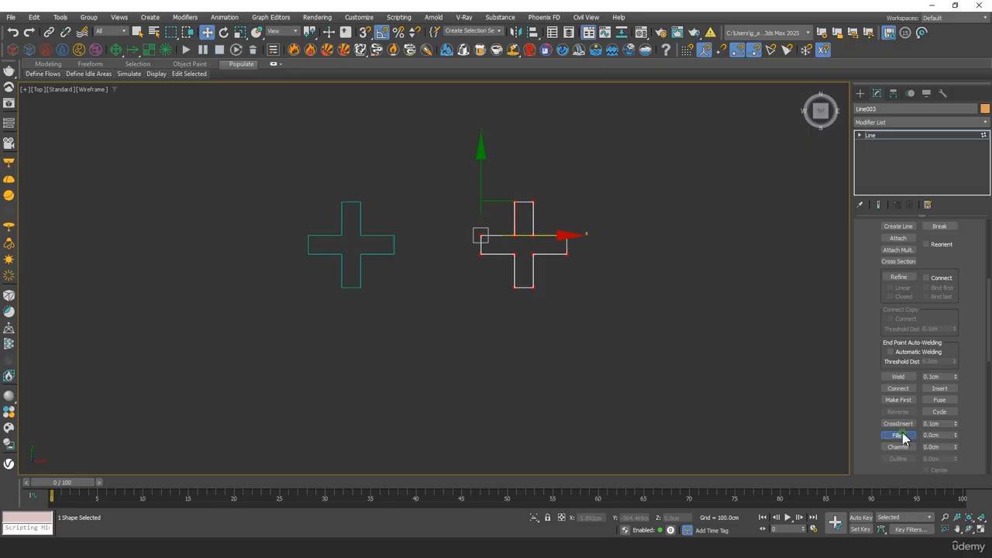
pyautogui.click(899, 436)
pyautogui.scroll(5, 547, 241)
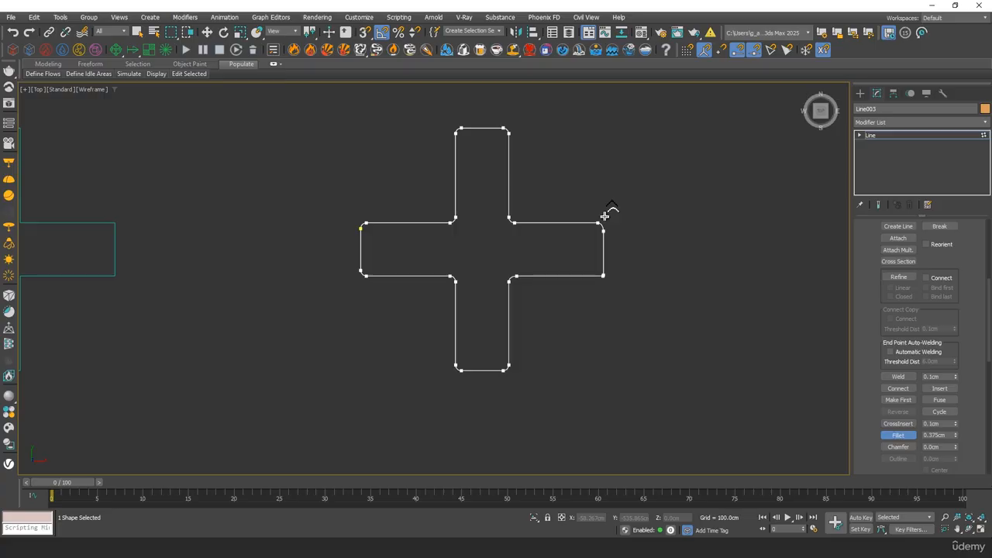
pyautogui.moveTo(646, 244); pyautogui.dragTo(619, 250, button='middle')
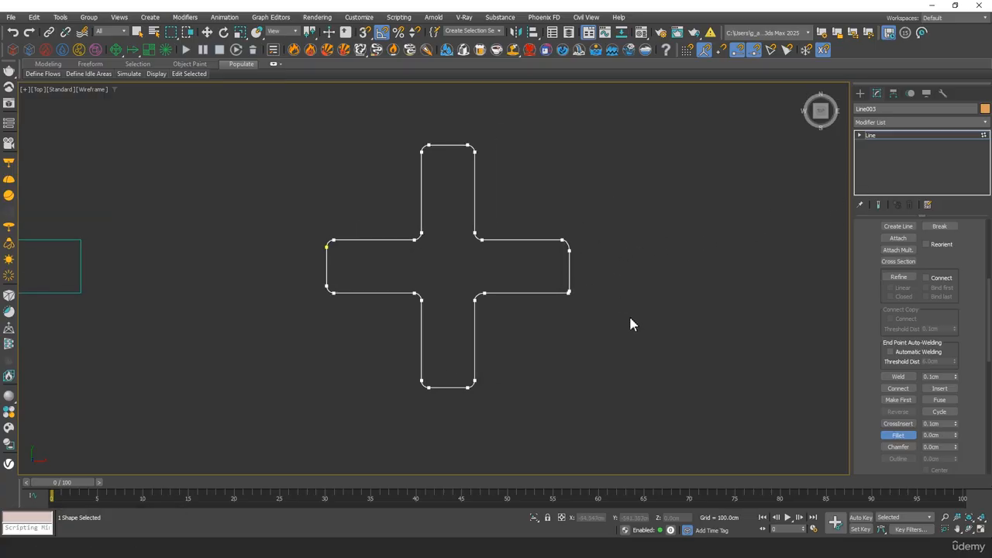
pyautogui.hotkey('ctrl', 'z')
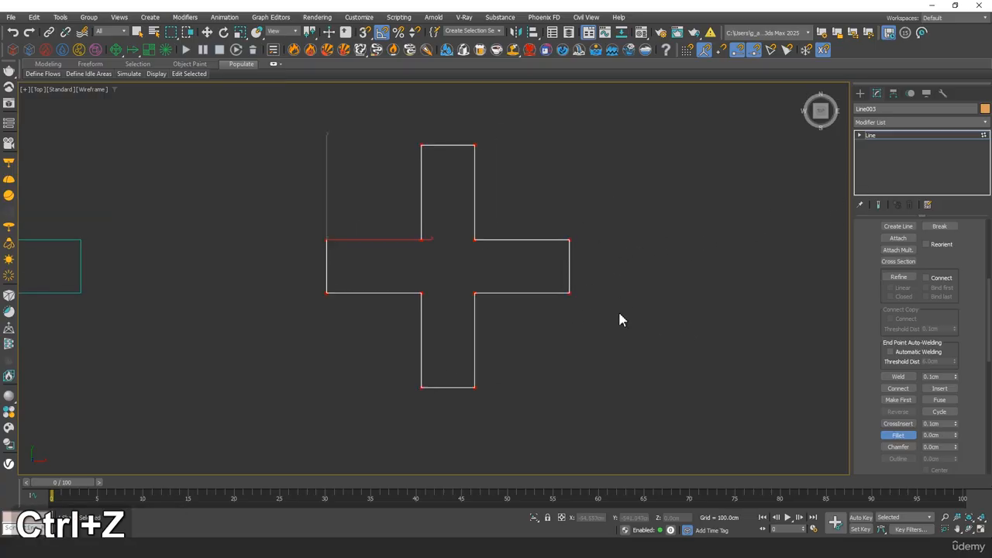
# Convert all vertices of the column outline to Corner type and round them slightly with Fillet.
pyautogui.click(568, 292)
pyautogui.press('w')
pyautogui.hotkey('ctrl', 'z')
pyautogui.rightClick(565, 285)
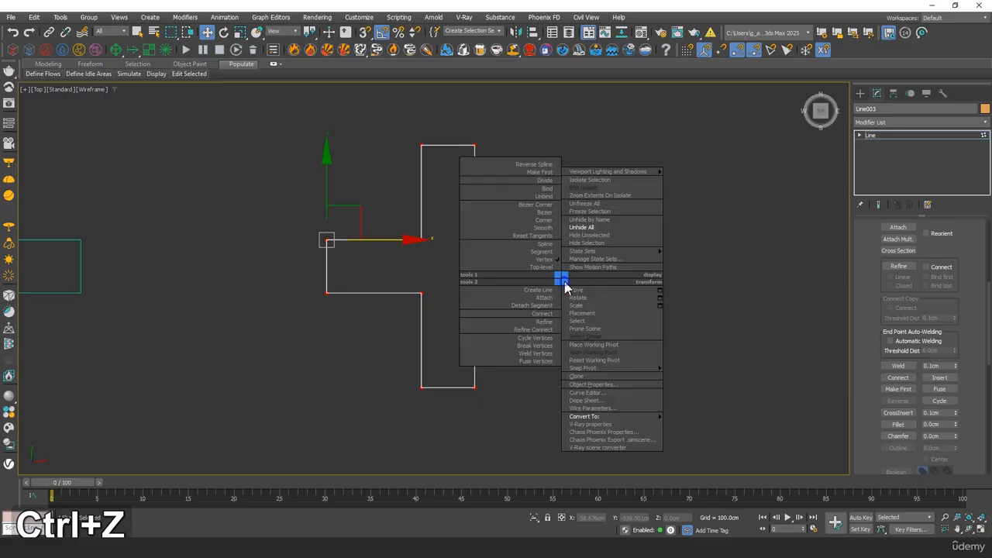
pyautogui.click(550, 224)
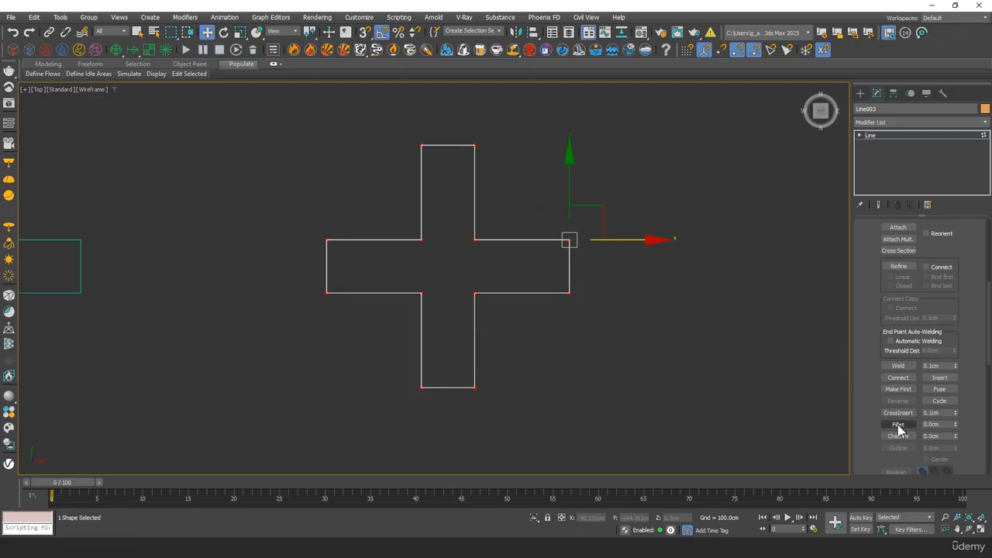
pyautogui.moveTo(572, 284)
pyautogui.mouseDown()
pyautogui.moveTo(573, 274)
pyautogui.moveTo(575, 288)
pyautogui.mouseUp()
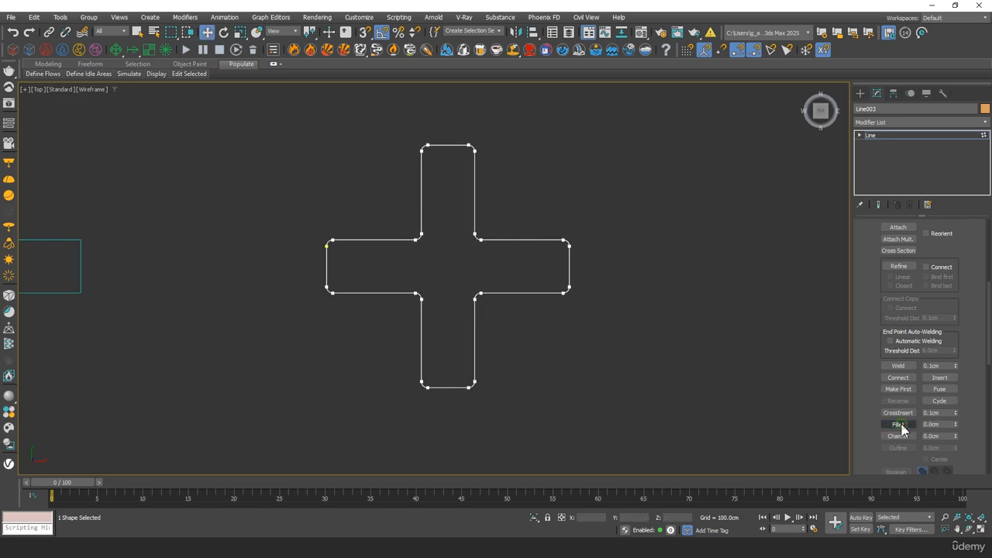
# Add a Shell modifier to the rounded cross-shaped column outline.
pyautogui.scroll(-6, 726, 337)
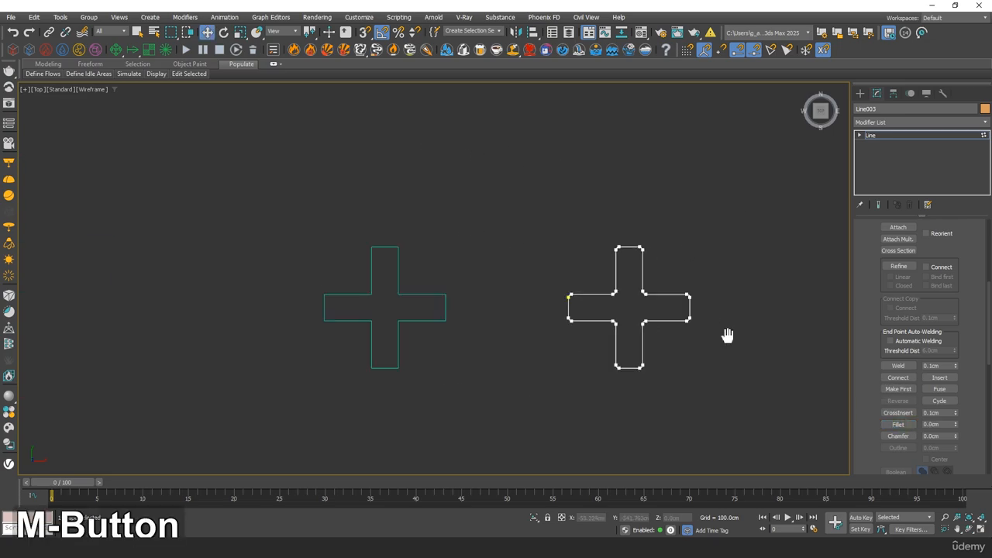
pyautogui.click(923, 123)
pyautogui.write('sh')
pyautogui.press('Return')
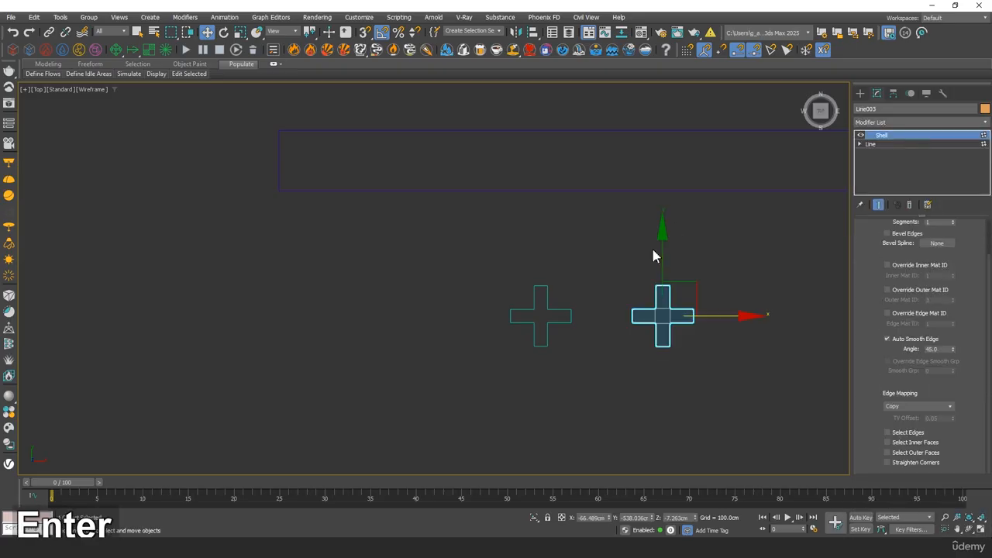
# Move the extruded cross column back about 32 cm along X onto the plan's cross symbol.
pyautogui.scroll(2, 878, 388)
pyautogui.moveTo(583, 292); pyautogui.dragTo(563, 163, button='middle')
pyautogui.press('p')
pyautogui.press('F3')
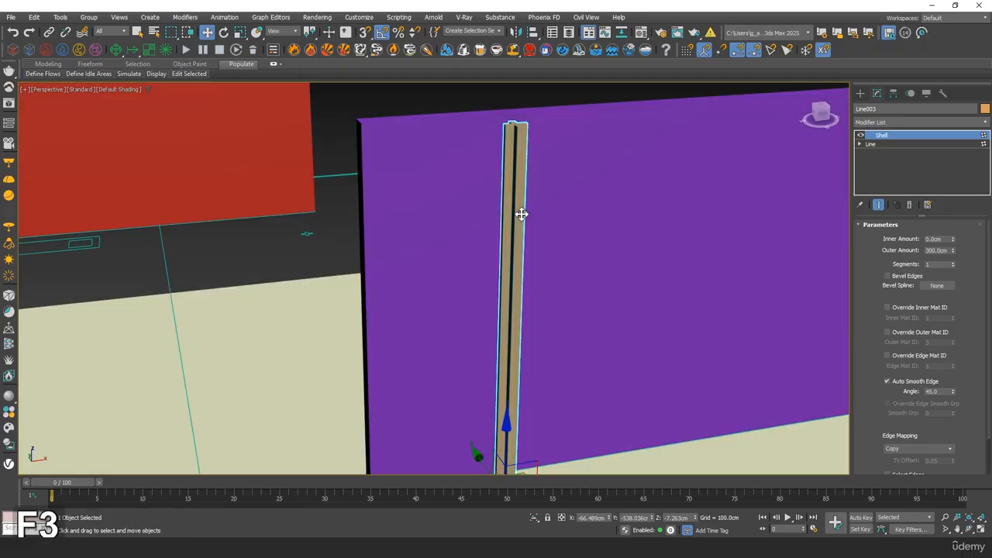
pyautogui.moveTo(520, 215)
pyautogui.mouseDown(button='middle')
pyautogui.moveTo(551, 104)
pyautogui.moveTo(580, 186)
pyautogui.moveTo(511, 265)
pyautogui.mouseUp(button='middle')
pyautogui.press('t')
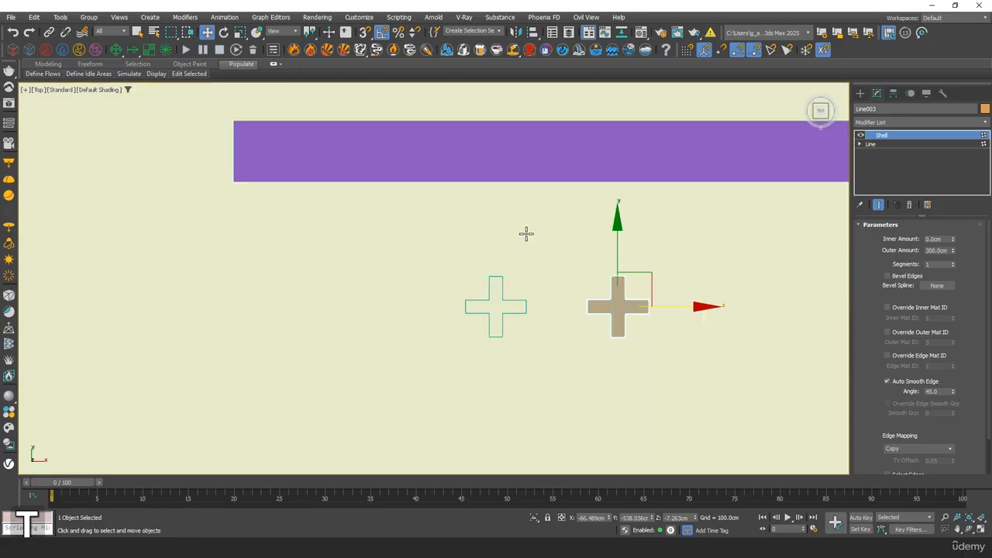
pyautogui.press('F3')
pyautogui.moveTo(704, 307); pyautogui.dragTo(576, 319)
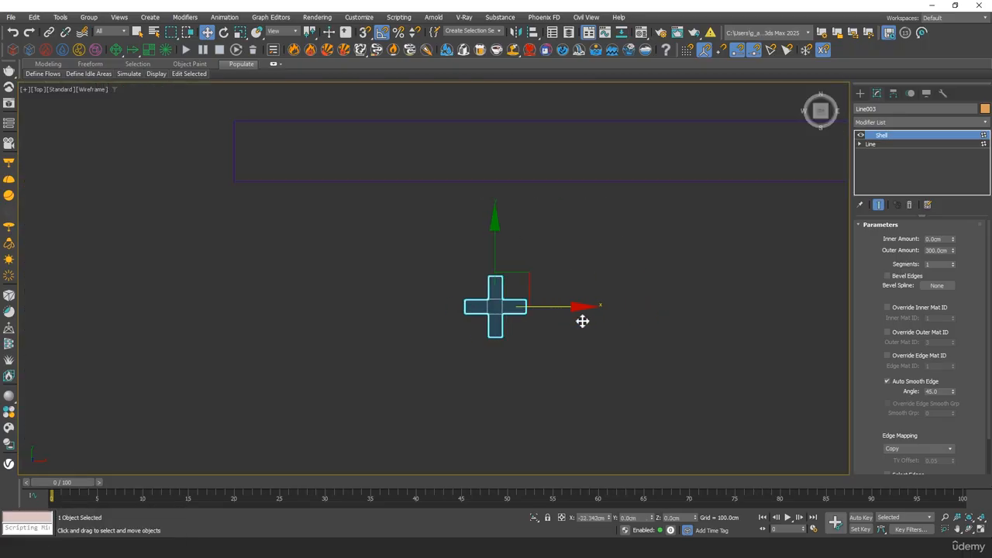
# Clone the cross column along X as three independent copies, spaced about 634 cm apart along the plan's lower column row.
pyautogui.scroll(-7, 604, 285)
pyautogui.moveTo(623, 284); pyautogui.dragTo(399, 265, button='middle')
pyautogui.keyDown('shift'); pyautogui.moveTo(445, 271); pyautogui.dragTo(747, 283); pyautogui.keyUp('shift')
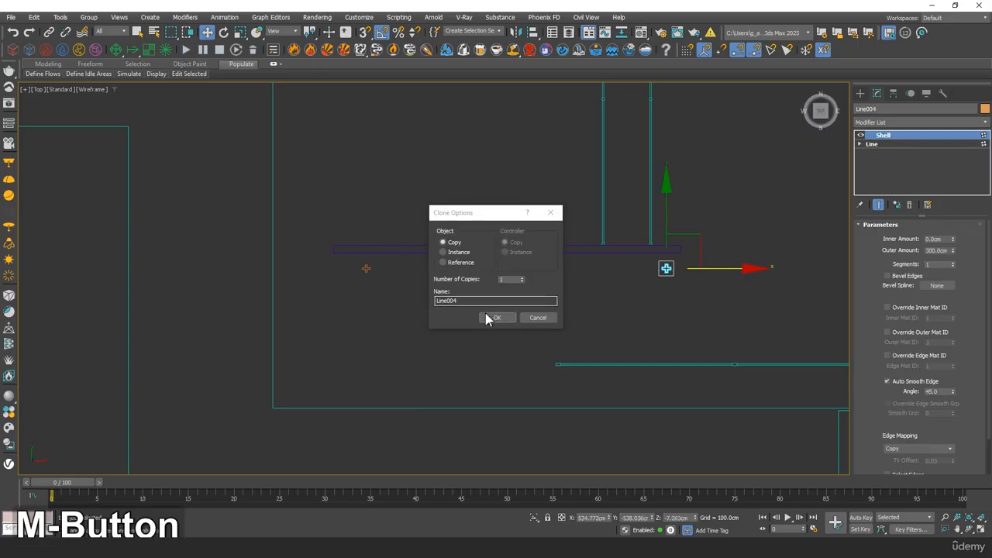
pyautogui.click(497, 317)
pyautogui.scroll(-2, 659, 301)
pyautogui.moveTo(788, 281); pyautogui.dragTo(501, 261, button='middle')
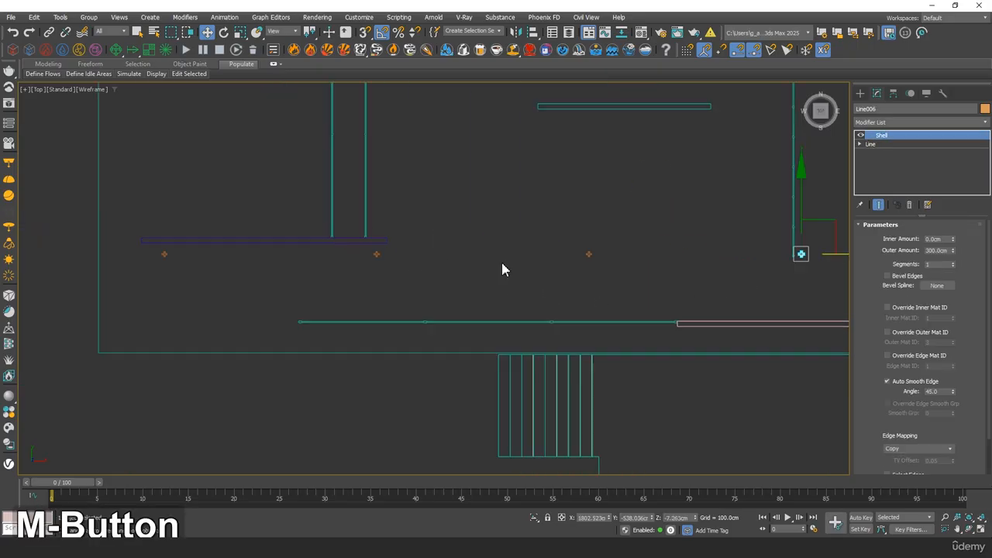
# Examine how the copied columns line up with the plan's cross symbols along the lower row.
pyautogui.moveTo(718, 282); pyautogui.dragTo(689, 286, button='middle')
pyautogui.moveTo(348, 259); pyautogui.dragTo(511, 240, button='middle')
pyautogui.scroll(8, 511, 240)
pyautogui.scroll(3, 512, 241)
pyautogui.moveTo(641, 172); pyautogui.dragTo(658, 277, button='middle')
pyautogui.scroll(-4, 660, 279)
pyautogui.moveTo(838, 262); pyautogui.dragTo(543, 274, button='middle')
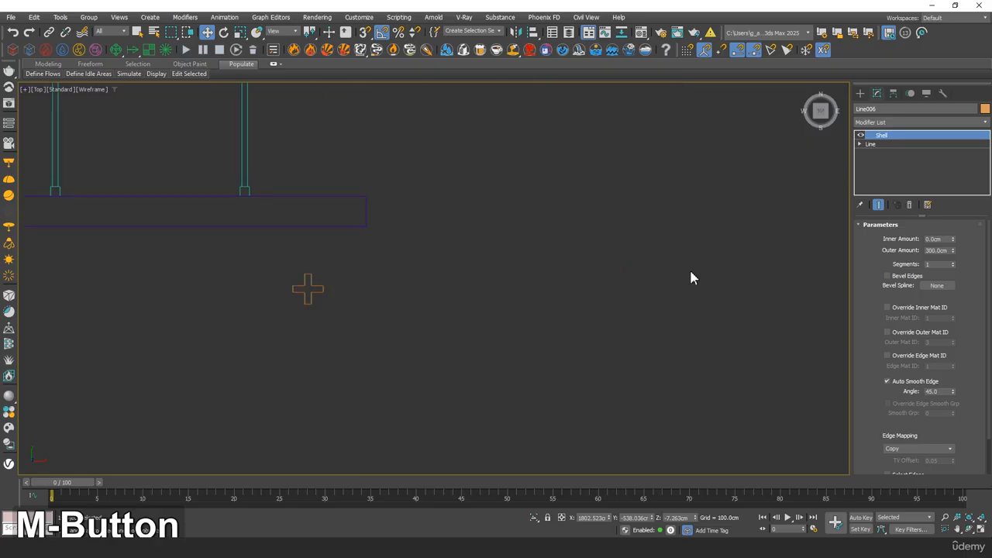
pyautogui.moveTo(841, 329); pyautogui.dragTo(466, 277, button='middle')
pyautogui.scroll(-4, 720, 279)
pyautogui.moveTo(833, 279); pyautogui.dragTo(610, 322, button='middle')
pyautogui.scroll(4, 611, 322)
pyautogui.scroll(5, 589, 321)
pyautogui.click(533, 283)
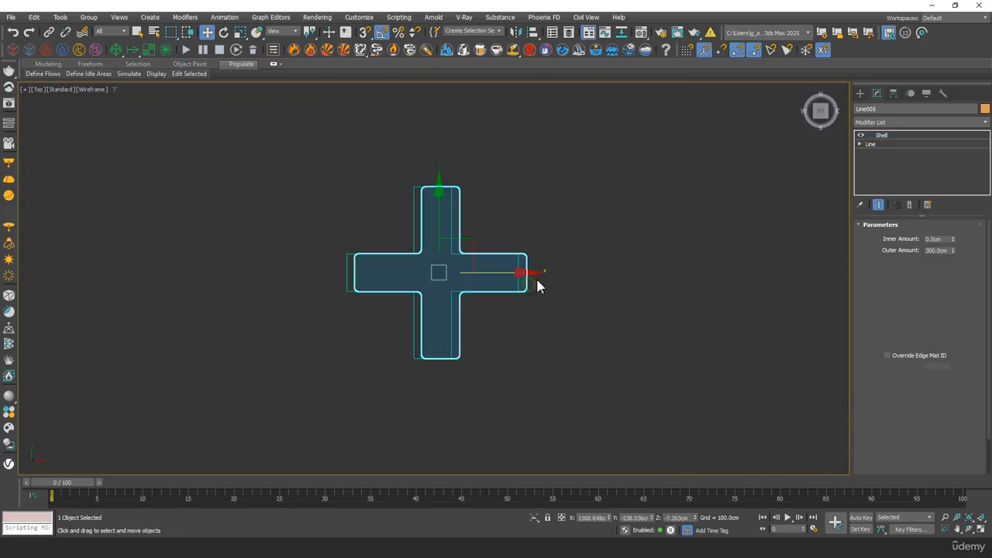
# Shift the last column of the lower row about 1.3 cm back along X onto its cross symbol.
pyautogui.scroll(-2, 558, 270)
pyautogui.scroll(-5, 576, 271)
pyautogui.moveTo(722, 281); pyautogui.dragTo(604, 288, button='middle')
pyautogui.moveTo(845, 307); pyautogui.dragTo(534, 326, button='middle')
pyautogui.scroll(10, 535, 305)
pyautogui.click(539, 286)
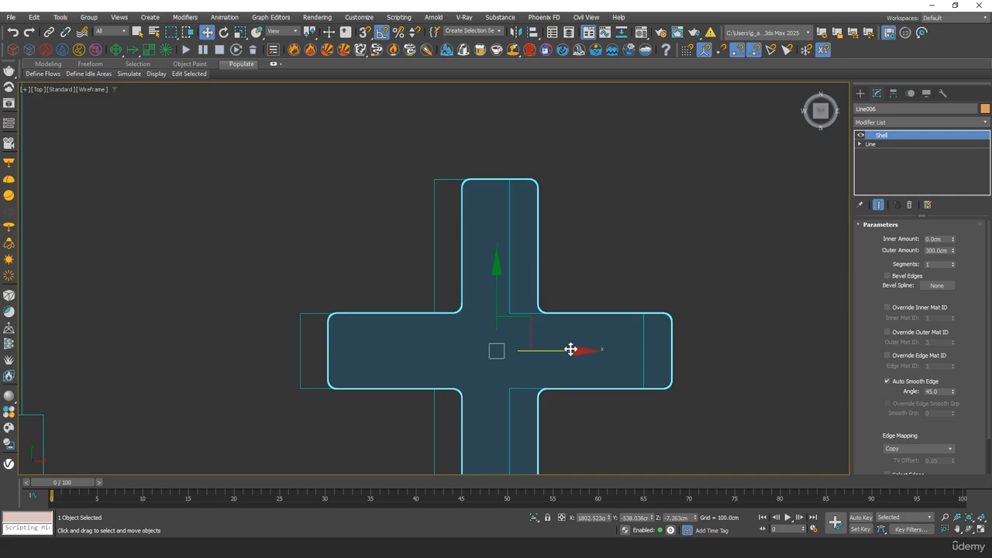
pyautogui.moveTo(571, 349); pyautogui.dragTo(543, 362)
pyautogui.scroll(-10, 544, 333)
pyautogui.moveTo(572, 339); pyautogui.dragTo(518, 362, button='middle')
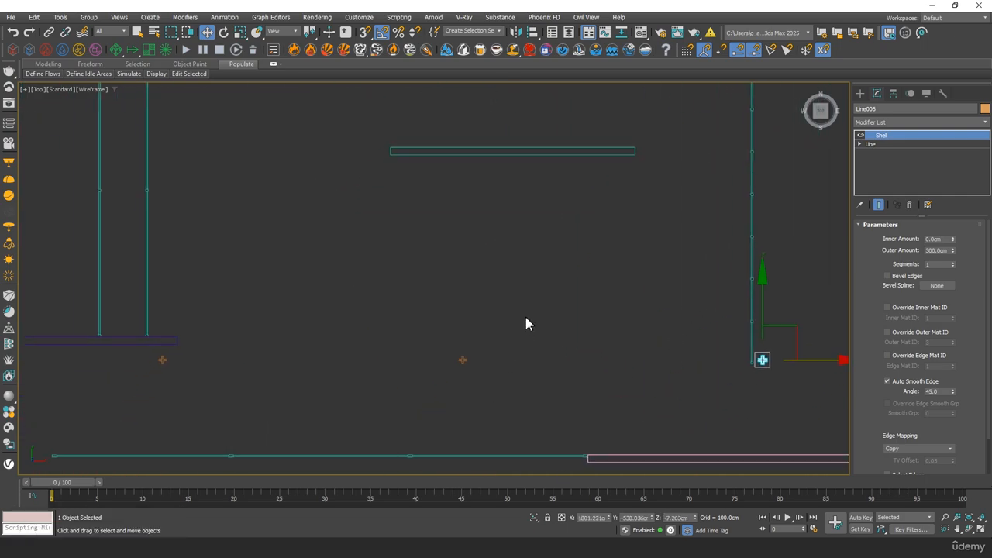
# Select all four columns of the lower row and copy them along Y onto the plan's upper row of cross symbols.
pyautogui.keyDown('alt'); pyautogui.moveTo(525, 324); pyautogui.dragTo(524, 294, button='middle'); pyautogui.keyUp('alt')
pyautogui.keyDown('ctrl'); pyautogui.click(543, 262); pyautogui.keyUp('ctrl')
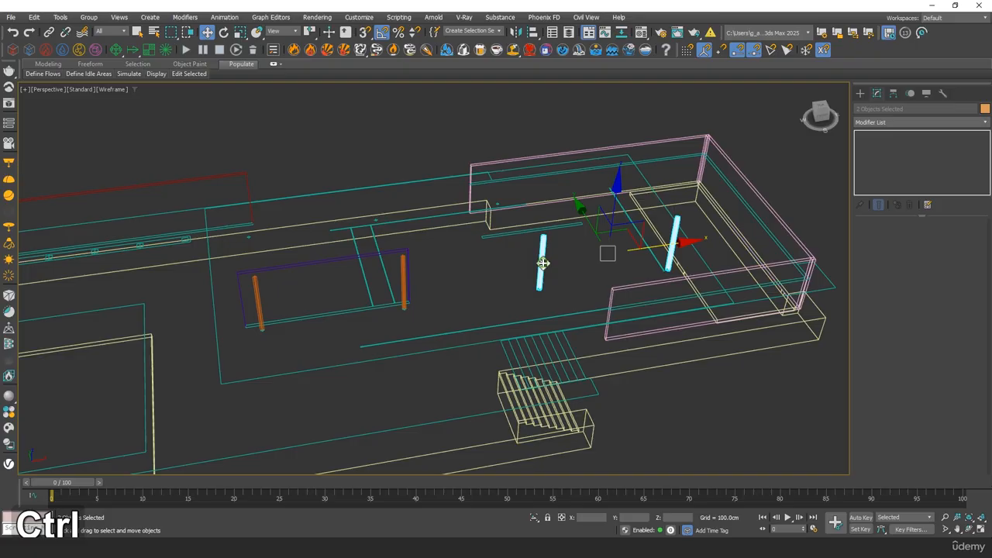
pyautogui.keyDown('ctrl'); pyautogui.click(403, 273); pyautogui.keyUp('ctrl')
pyautogui.keyDown('ctrl'); pyautogui.click(258, 295); pyautogui.keyUp('ctrl')
pyautogui.moveTo(444, 292); pyautogui.dragTo(422, 297, button='middle')
pyautogui.press('t')
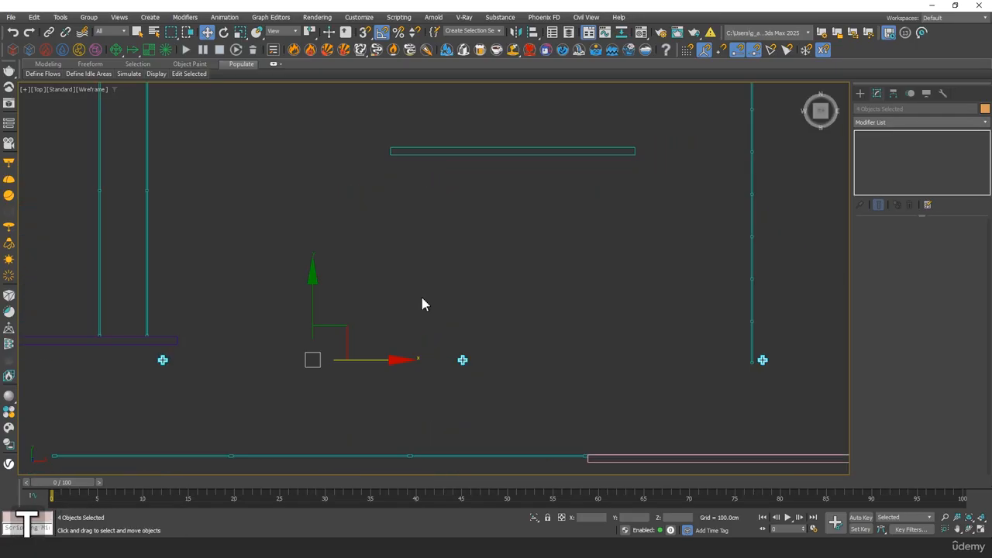
pyautogui.scroll(-4, 422, 299)
pyautogui.moveTo(400, 204); pyautogui.dragTo(439, 248, button='middle')
pyautogui.keyDown('shift'); pyautogui.moveTo(430, 189); pyautogui.dragTo(431, 194); pyautogui.keyUp('shift')
pyautogui.click(492, 315)
pyautogui.scroll(7, 443, 240)
pyautogui.moveTo(441, 257); pyautogui.dragTo(717, 214, button='middle')
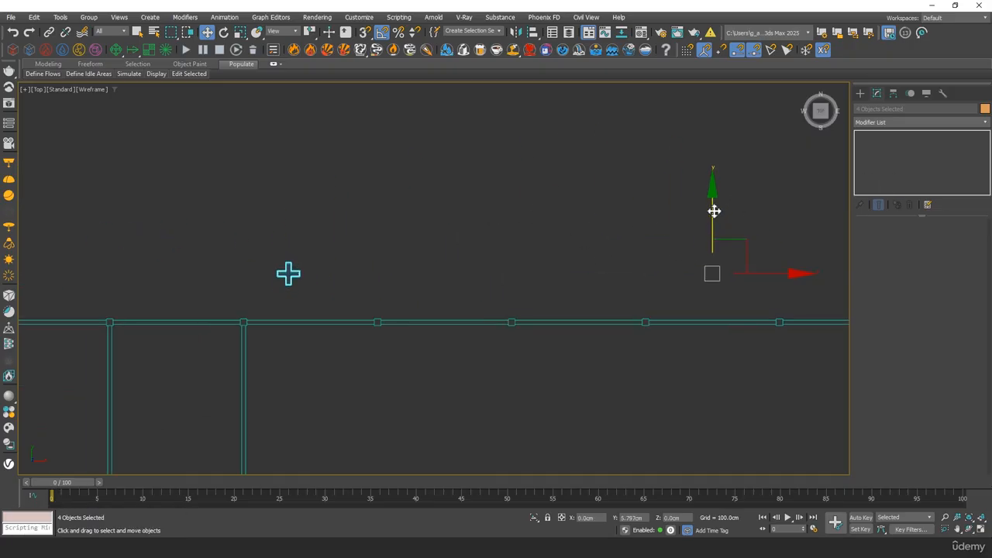
pyautogui.moveTo(450, 203); pyautogui.dragTo(690, 184, button='middle')
pyautogui.scroll(-5, 657, 197)
pyautogui.scroll(-3, 600, 218)
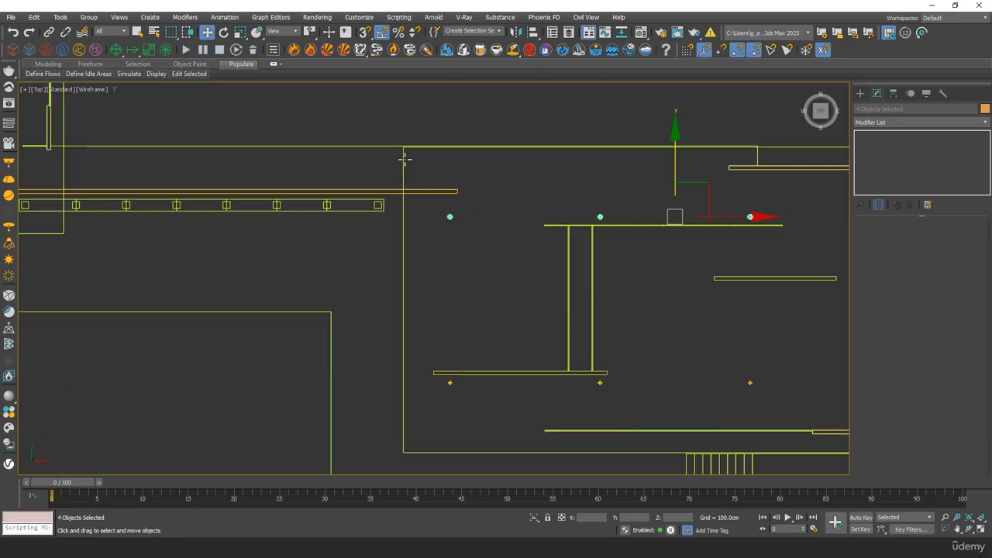
# Limit the selection filter to Geometry.
pyautogui.moveTo(403, 158); pyautogui.dragTo(428, 186, button='middle')
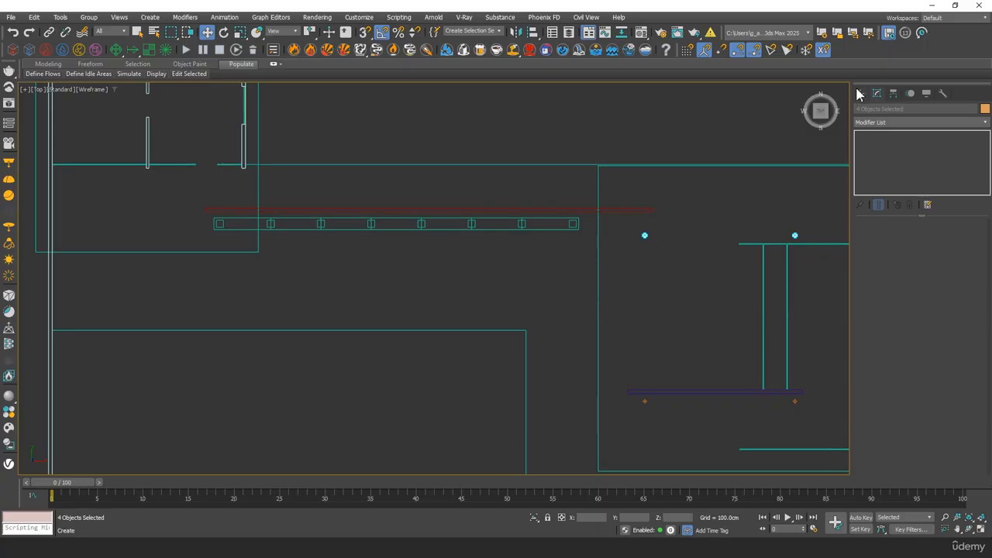
pyautogui.keyDown('alt'); pyautogui.moveTo(716, 230); pyautogui.dragTo(543, 208, button='middle'); pyautogui.keyUp('alt')
pyautogui.press('p')
pyautogui.moveTo(543, 207); pyautogui.dragTo(516, 220, button='middle')
pyautogui.press('F3')
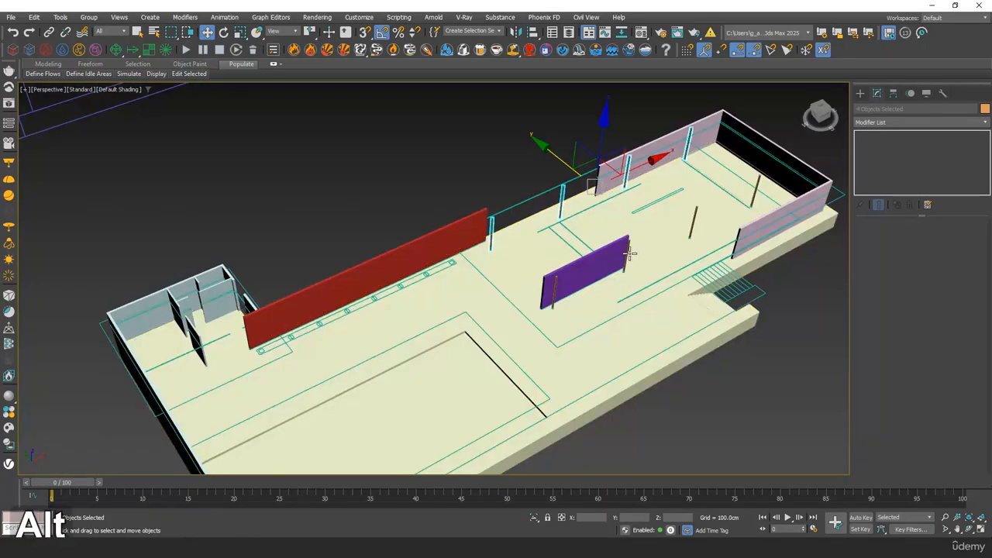
pyautogui.keyDown('alt'); pyautogui.moveTo(631, 253); pyautogui.dragTo(522, 178, button='middle'); pyautogui.keyUp('alt')
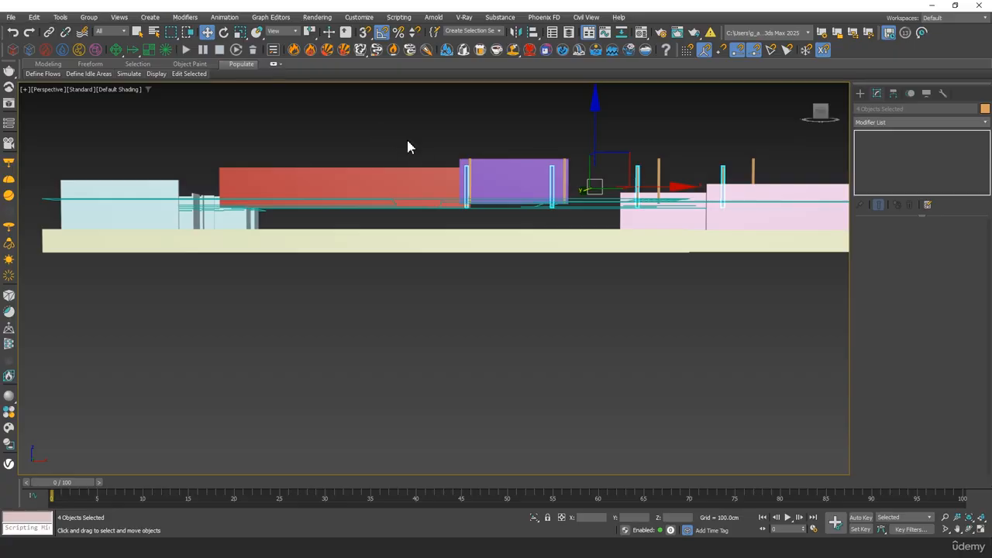
pyautogui.click(121, 33)
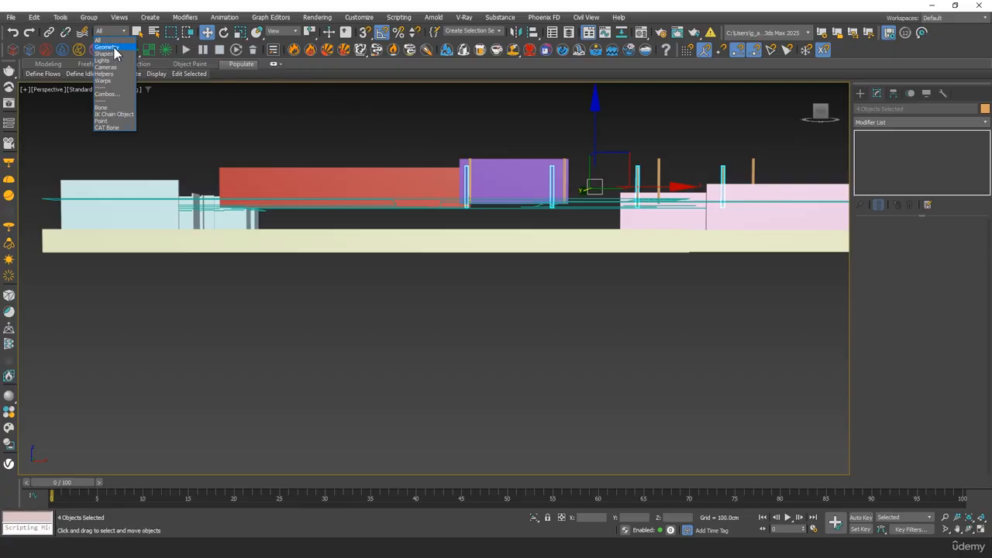
pyautogui.click(117, 48)
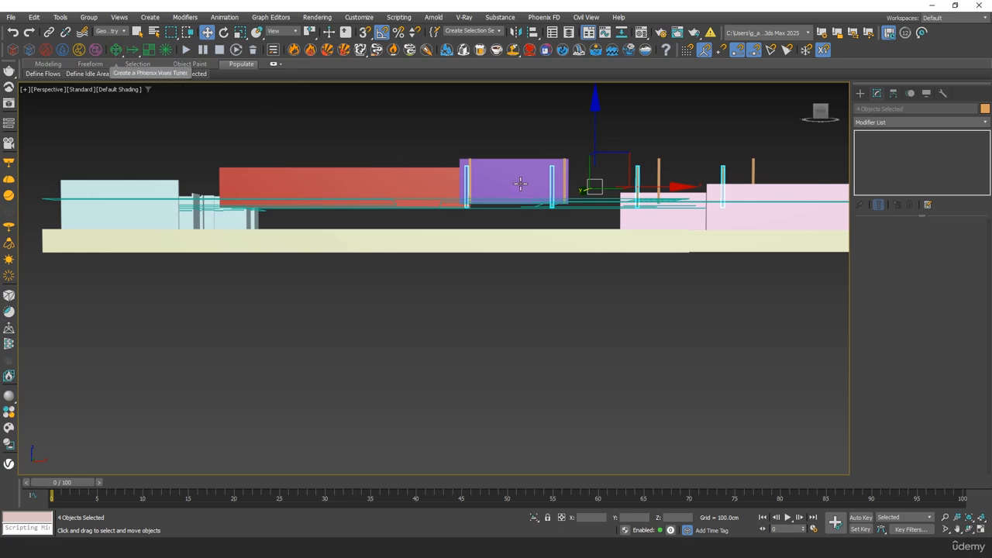
# Select only the red wall, the purple wall and the eight columns, and lower them about 147 cm along Z.
pyautogui.moveTo(520, 183); pyautogui.dragTo(493, 222, button='middle')
pyautogui.moveTo(293, 117); pyautogui.dragTo(863, 380)
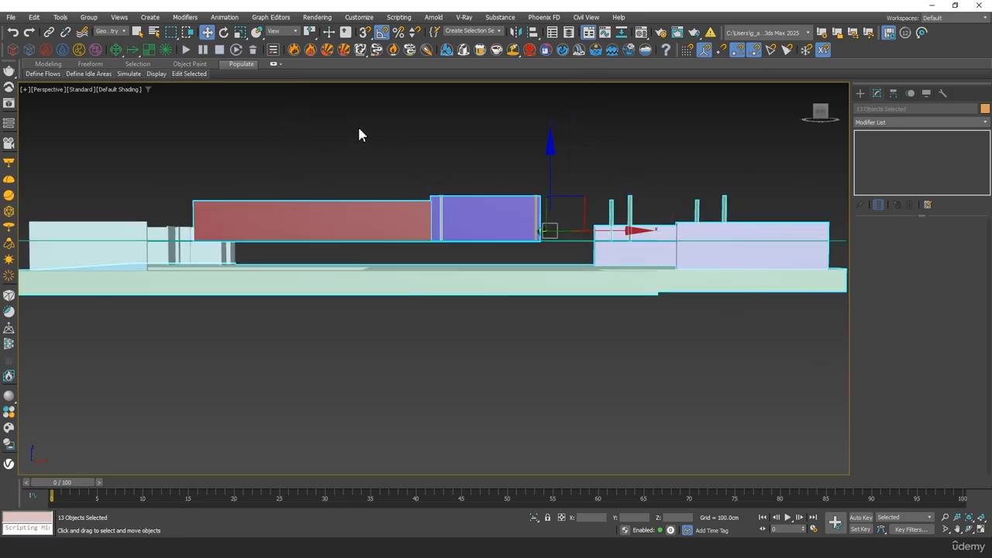
pyautogui.keyDown('alt'); pyautogui.moveTo(779, 217); pyautogui.dragTo(777, 210); pyautogui.keyUp('alt')
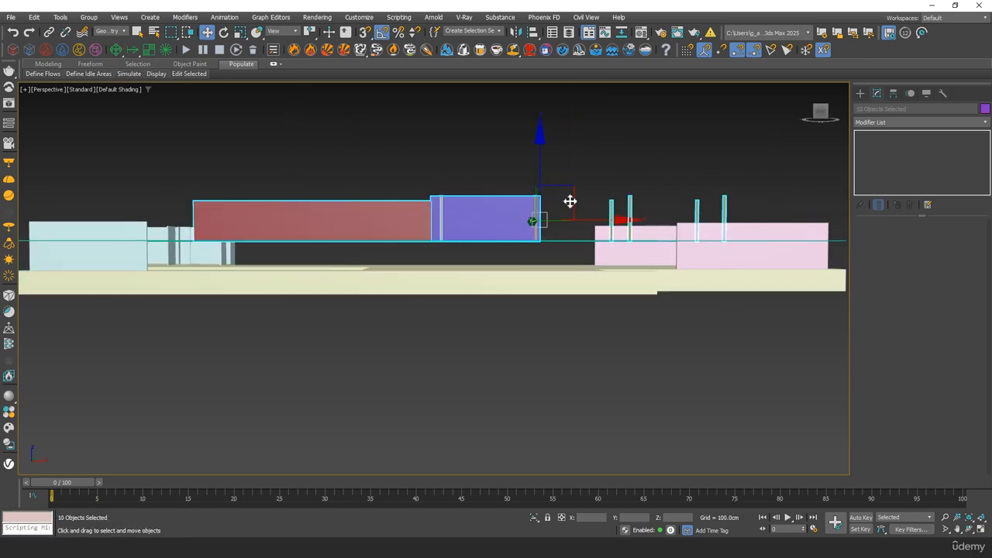
pyautogui.moveTo(571, 201)
pyautogui.keyDown('alt'); pyautogui.mouseDown(button='middle')
pyautogui.moveTo(571, 212)
pyautogui.moveTo(581, 203)
pyautogui.mouseUp(button='middle'); pyautogui.keyUp('alt')
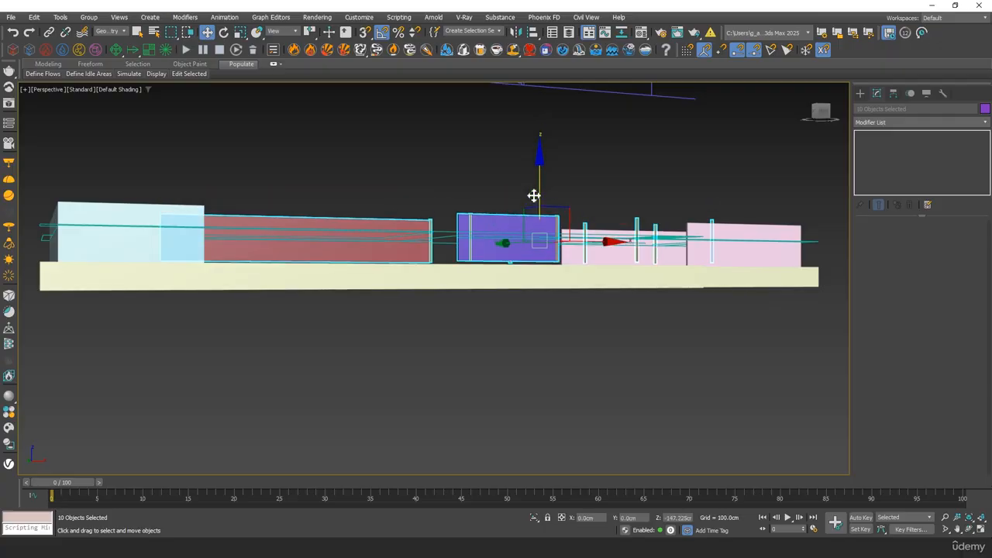
# Lower the selected walls and columns another 36 cm or so in the front view, until their bottoms meet the base slab.
pyautogui.press('f')
pyautogui.press('z')
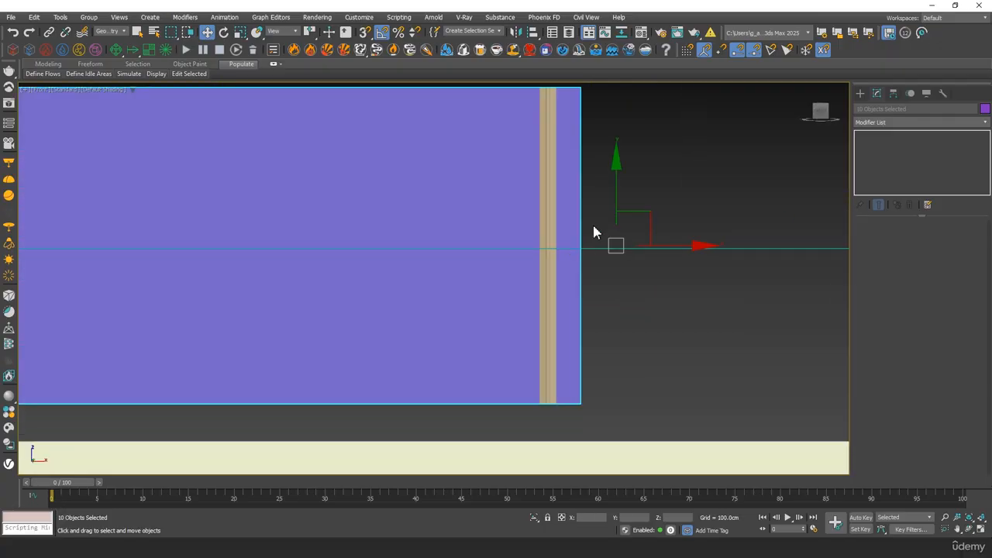
pyautogui.moveTo(592, 232); pyautogui.dragTo(593, 196, button='middle')
pyautogui.press('F3')
pyautogui.moveTo(613, 132); pyautogui.dragTo(612, 173)
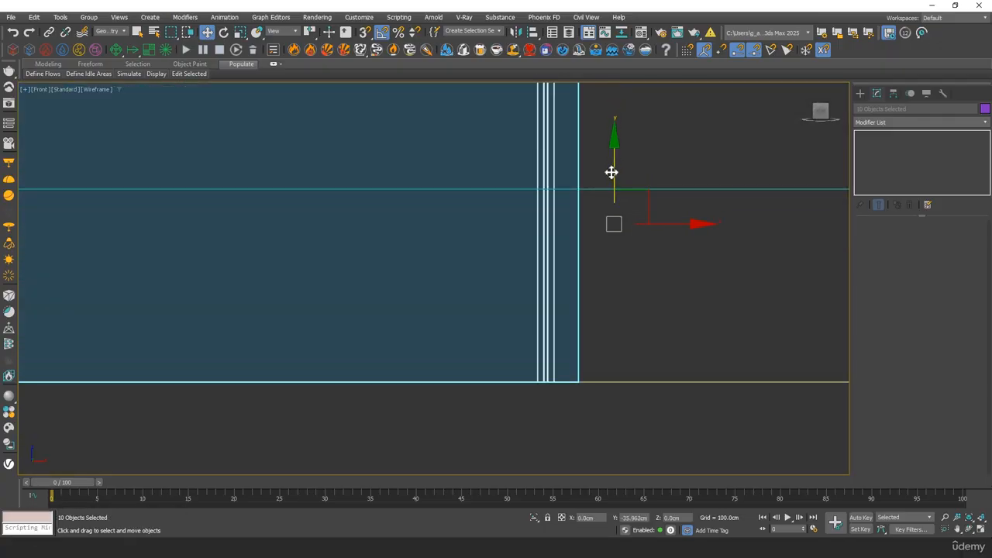
pyautogui.press('F3')
pyautogui.press('p')
pyautogui.moveTo(612, 173)
pyautogui.keyDown('alt'); pyautogui.mouseDown(button='middle')
pyautogui.moveTo(559, 233)
pyautogui.moveTo(594, 253)
pyautogui.moveTo(642, 193)
pyautogui.moveTo(624, 222)
pyautogui.mouseUp(button='middle'); pyautogui.keyUp('alt')
# Trace the plan's short freestanding interior wall with a snapped rectangle about 16 cm long and 516 cm wide.
pyautogui.scroll(3, 724, 163)
pyautogui.moveTo(724, 163); pyautogui.dragTo(542, 141, button='middle')
pyautogui.click(612, 235)
pyautogui.press('t')
pyautogui.press('z')
pyautogui.press('F3')
pyautogui.scroll(5, 619, 252)
pyautogui.click(860, 93)
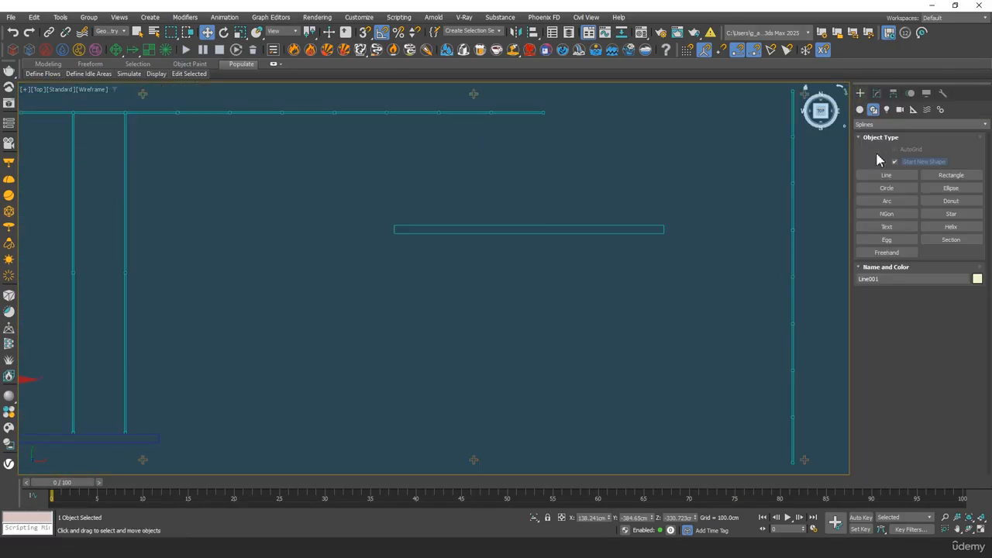
pyautogui.click(964, 178)
pyautogui.scroll(3, 408, 230)
pyautogui.scroll(-1, 407, 230)
pyautogui.moveTo(408, 230); pyautogui.dragTo(381, 255, button='middle')
pyautogui.press('s')
pyautogui.moveTo(316, 251); pyautogui.dragTo(695, 268)
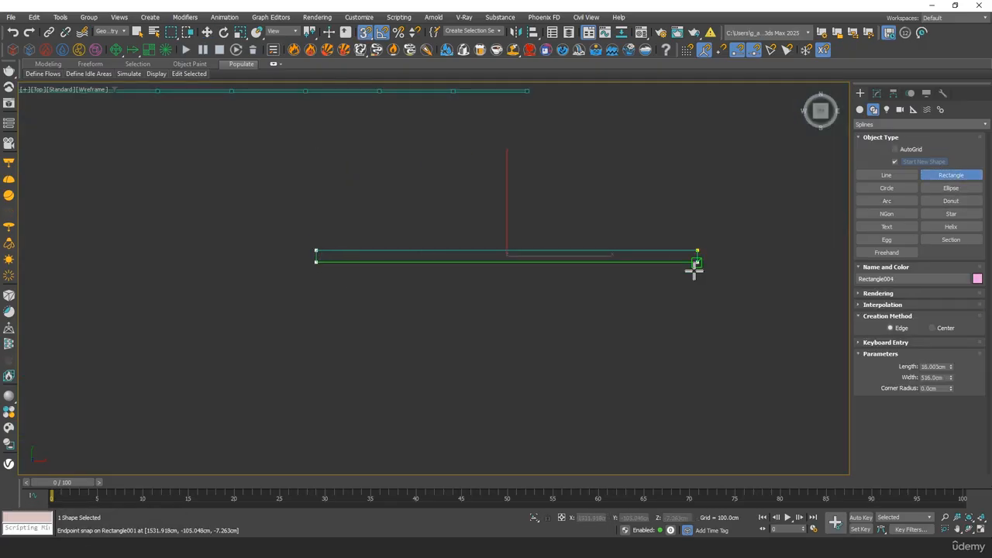
# Add a Shell modifier with a 300 cm outer amount to the new wall rectangle.
pyautogui.click(877, 93)
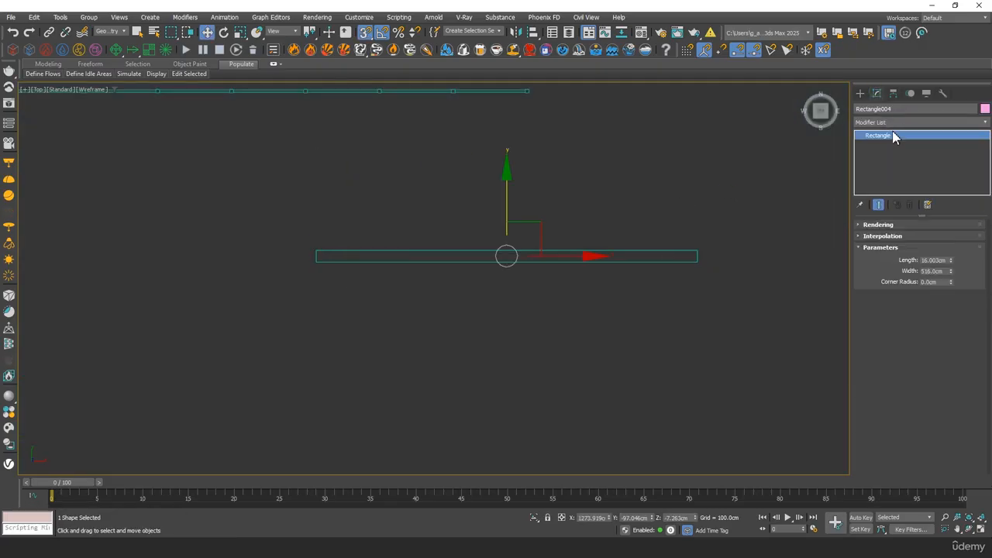
pyautogui.click(896, 123)
pyautogui.write('she')
pyautogui.press('Return')
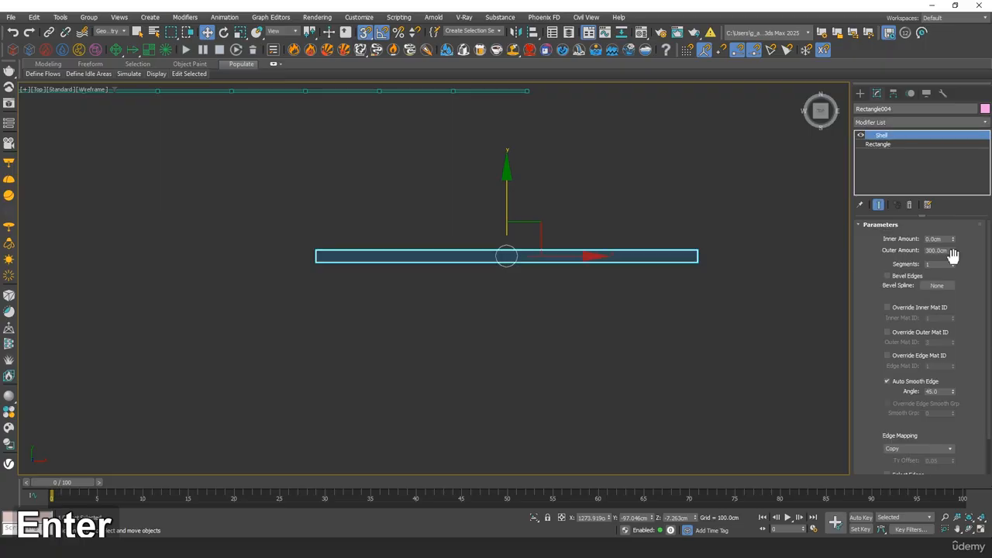
# Lower the new wall onto the base slab by snapping its bottom corner to the foot of a nearby column, and save the scene.
pyautogui.moveTo(654, 228)
pyautogui.mouseDown(button='middle')
pyautogui.moveTo(638, 228)
pyautogui.moveTo(575, 134)
pyautogui.moveTo(541, 230)
pyautogui.mouseUp(button='middle')
pyautogui.press('p')
pyautogui.press('F3')
pyautogui.press('s')
pyautogui.moveTo(523, 253); pyautogui.dragTo(526, 194)
pyautogui.press('s')
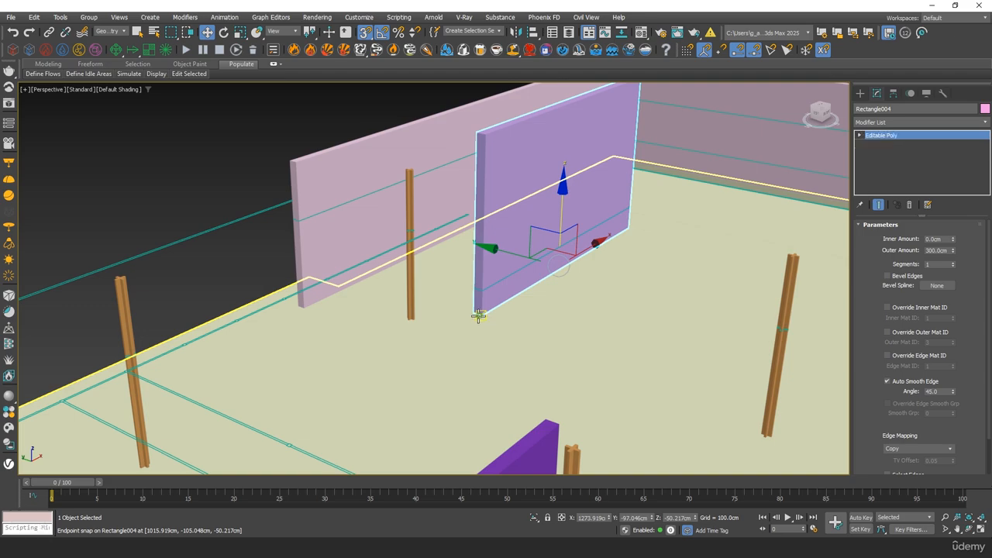
pyautogui.click(481, 310)
pyautogui.moveTo(480, 310); pyautogui.dragTo(409, 318)
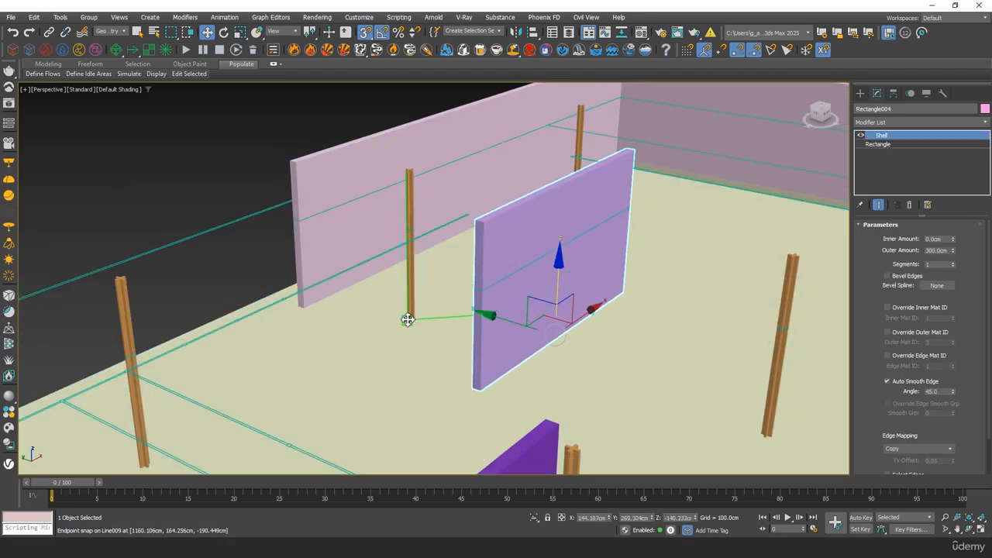
pyautogui.keyDown('alt'); pyautogui.moveTo(555, 316); pyautogui.dragTo(525, 381, button='middle'); pyautogui.keyUp('alt')
pyautogui.keyDown('alt'); pyautogui.moveTo(472, 306); pyautogui.dragTo(814, 239, button='middle'); pyautogui.keyUp('alt')
pyautogui.hotkey('ctrl', 's')
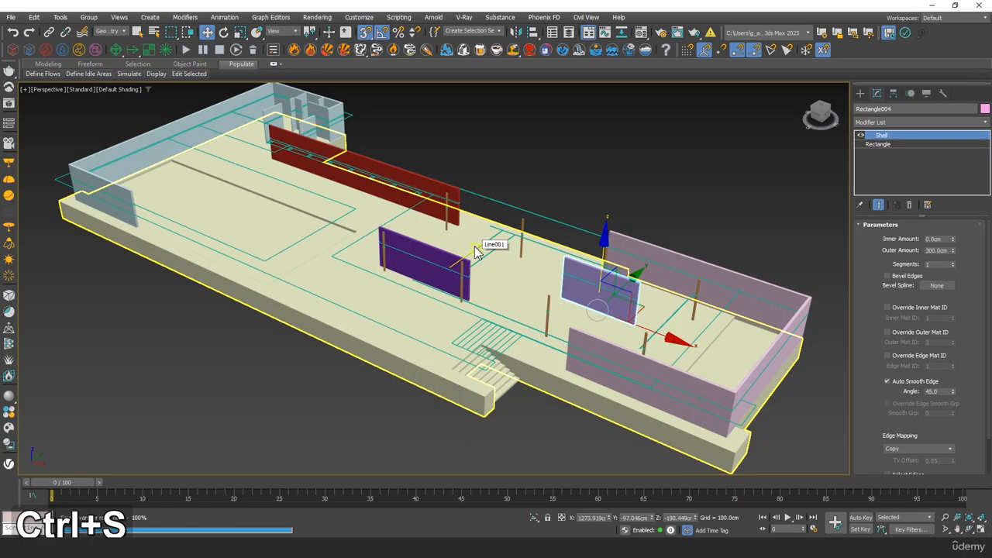
# Trace the first segment of the plan's long bench with a snapped box about 50 cm long and 240 cm wide.
pyautogui.press('t')
pyautogui.press('z')
pyautogui.press('F3')
pyautogui.moveTo(437, 222)
pyautogui.mouseDown(button='middle')
pyautogui.moveTo(450, 169)
pyautogui.moveTo(454, 230)
pyautogui.mouseUp(button='middle')
pyautogui.scroll(-4, 451, 169)
pyautogui.scroll(-3, 453, 230)
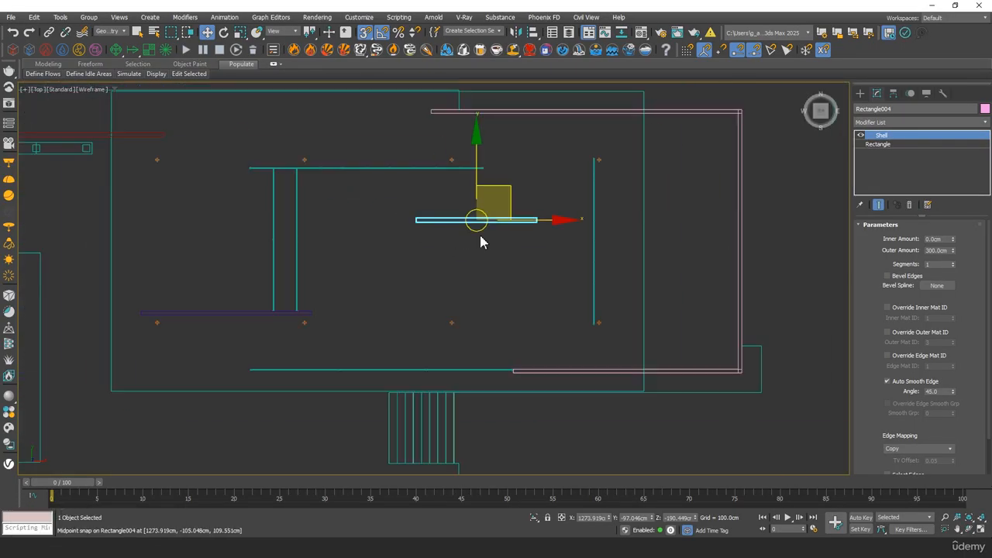
pyautogui.moveTo(319, 243); pyautogui.dragTo(607, 290, button='middle')
pyautogui.moveTo(211, 200); pyautogui.dragTo(533, 251, button='middle')
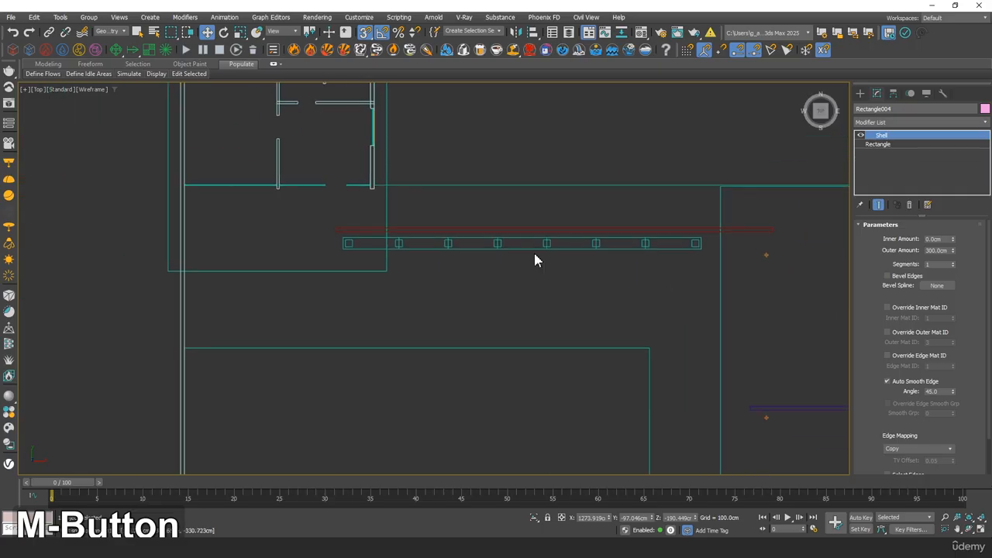
pyautogui.moveTo(313, 221); pyautogui.dragTo(385, 295, button='middle')
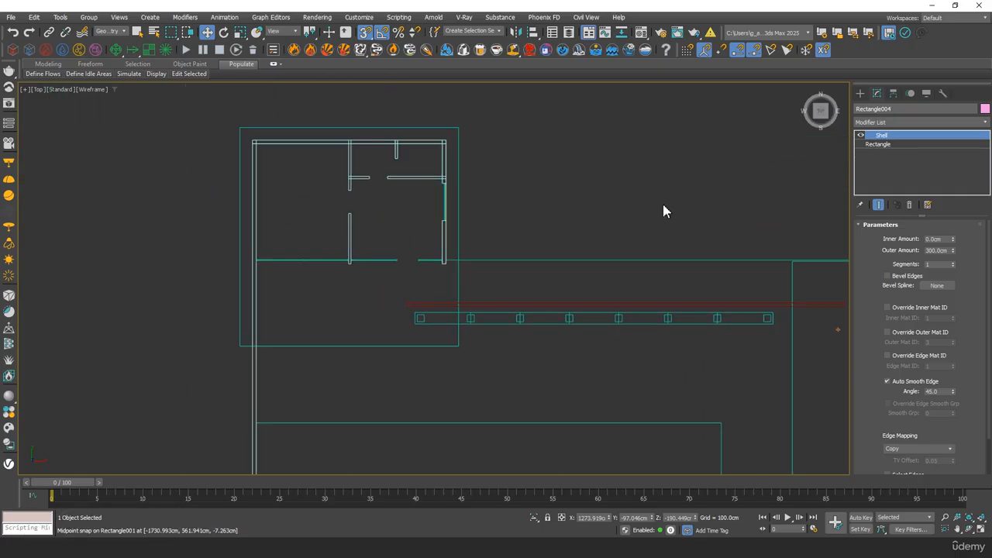
pyautogui.moveTo(616, 311); pyautogui.dragTo(531, 286, button='middle')
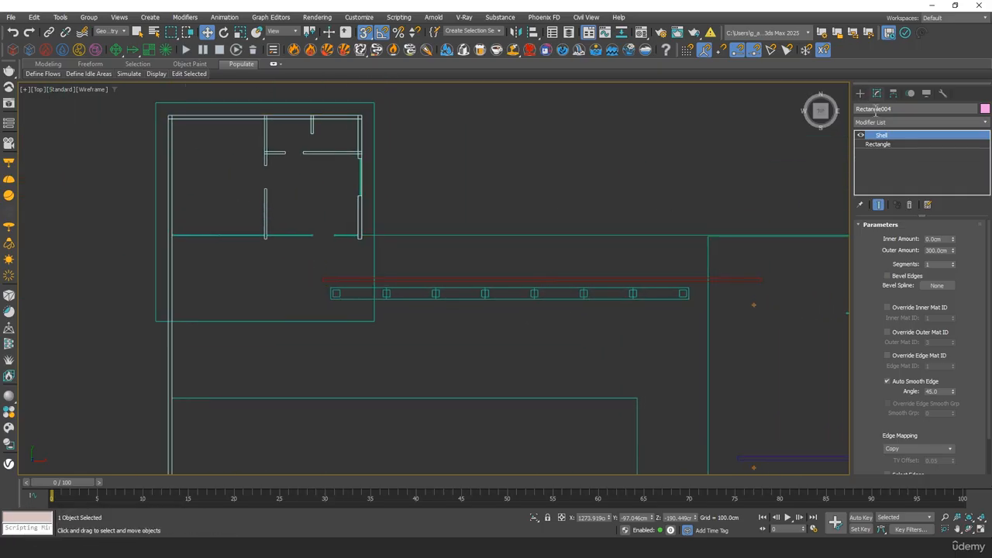
pyautogui.click(860, 93)
pyautogui.click(893, 125)
pyautogui.click(860, 109)
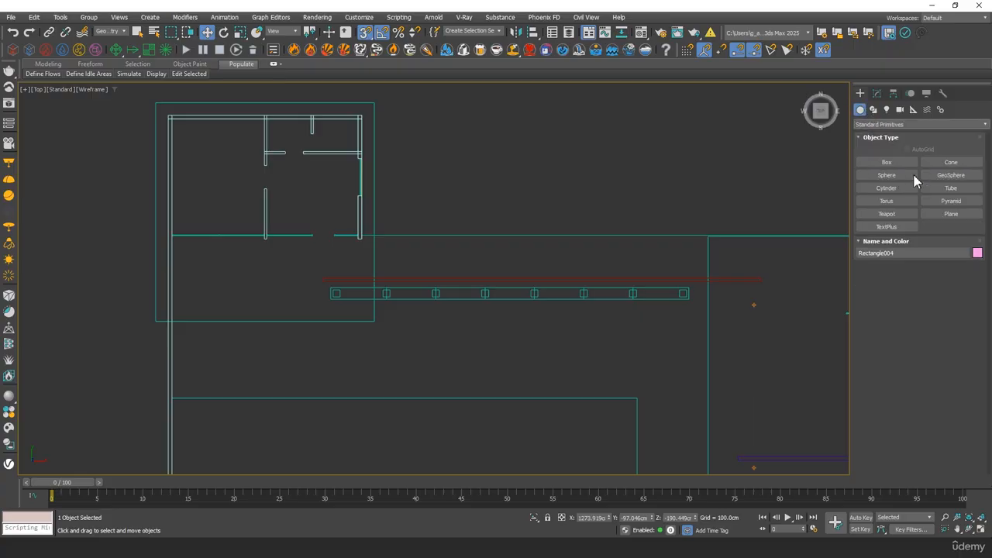
pyautogui.click(886, 162)
pyautogui.scroll(6, 317, 324)
pyautogui.moveTo(317, 323); pyautogui.dragTo(250, 320, button='middle')
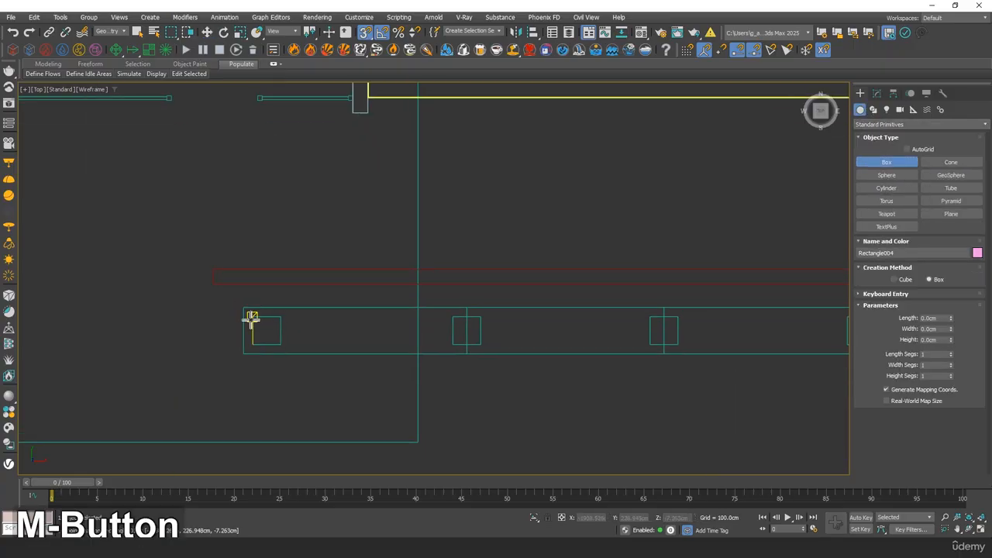
pyautogui.moveTo(275, 335); pyautogui.dragTo(465, 351)
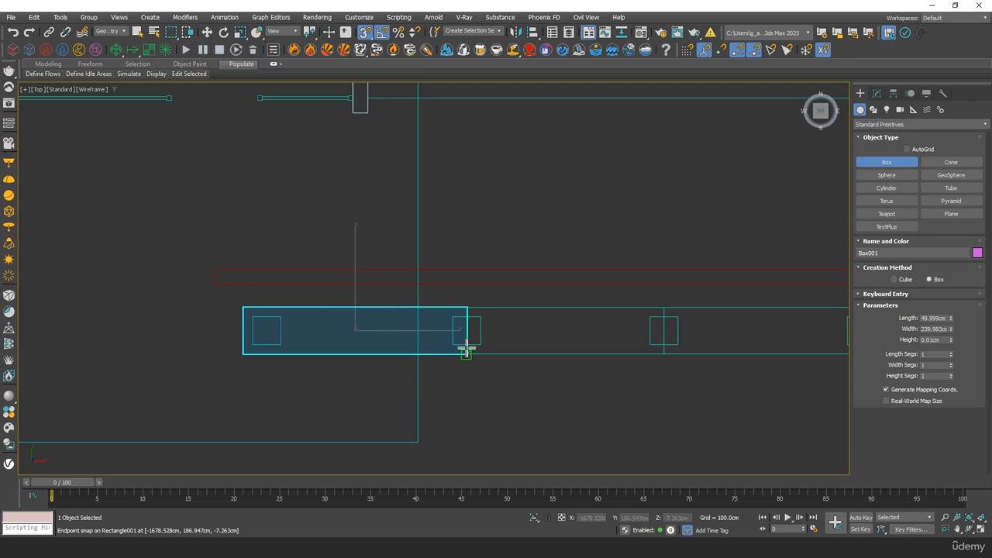
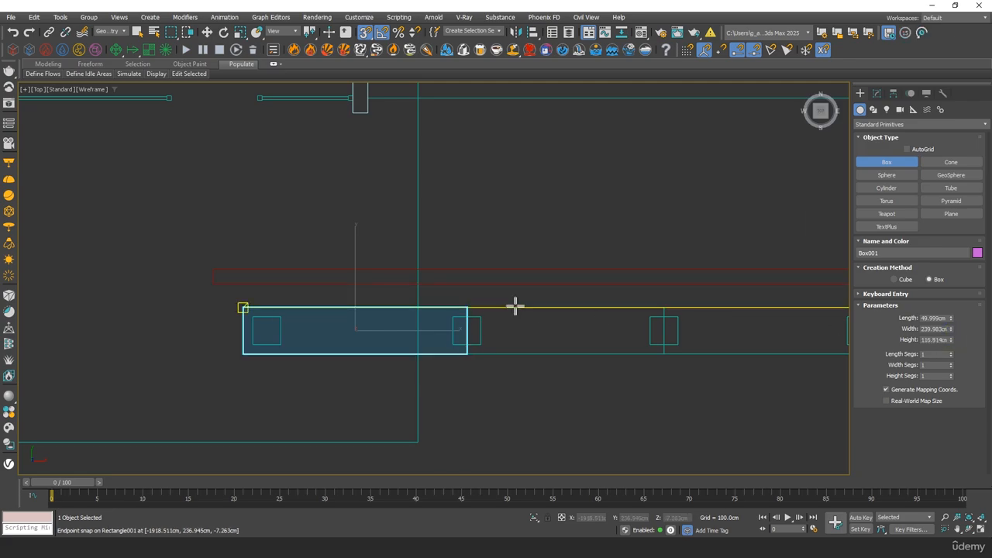
# Raise the new box in the front view until its bottom aligns with the underside of the bench seat in the elevation.
pyautogui.press('f')
pyautogui.scroll(-6, 507, 286)
pyautogui.moveTo(512, 215); pyautogui.dragTo(541, 315, button='middle')
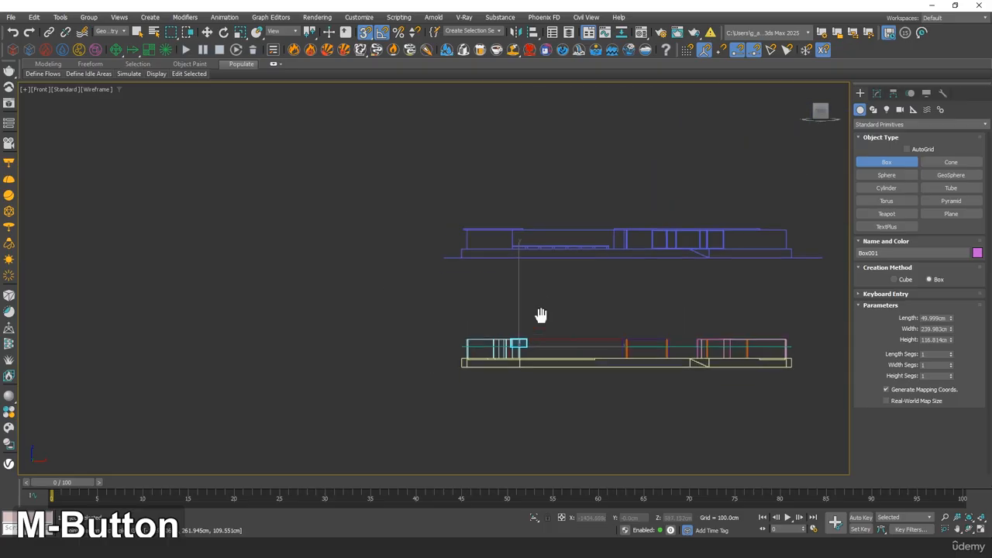
pyautogui.scroll(4, 541, 315)
pyautogui.press('w')
pyautogui.moveTo(499, 350); pyautogui.dragTo(497, 133)
pyautogui.scroll(10, 497, 194)
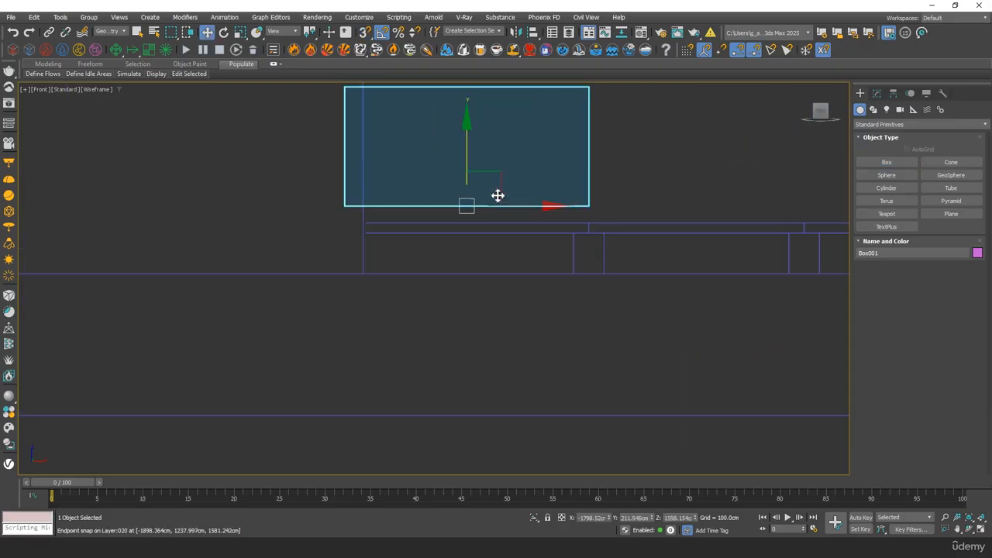
pyautogui.click(467, 161)
pyautogui.hotkey('ctrl', 'z')
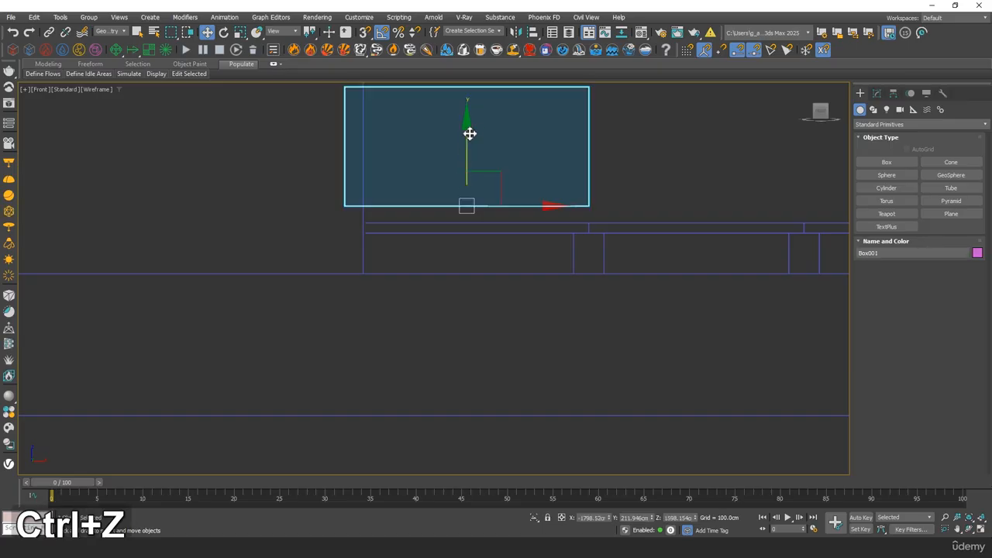
pyautogui.moveTo(467, 133); pyautogui.dragTo(463, 164)
# Set the bench seat box's height to 10 cm.
pyautogui.click(876, 94)
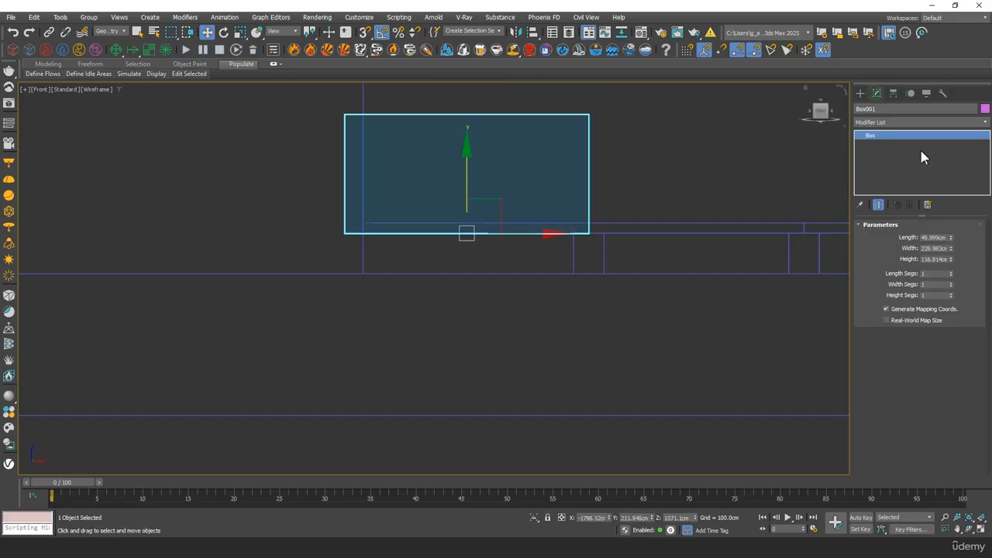
pyautogui.moveTo(951, 261); pyautogui.dragTo(923, 314)
pyautogui.scroll(5, 571, 234)
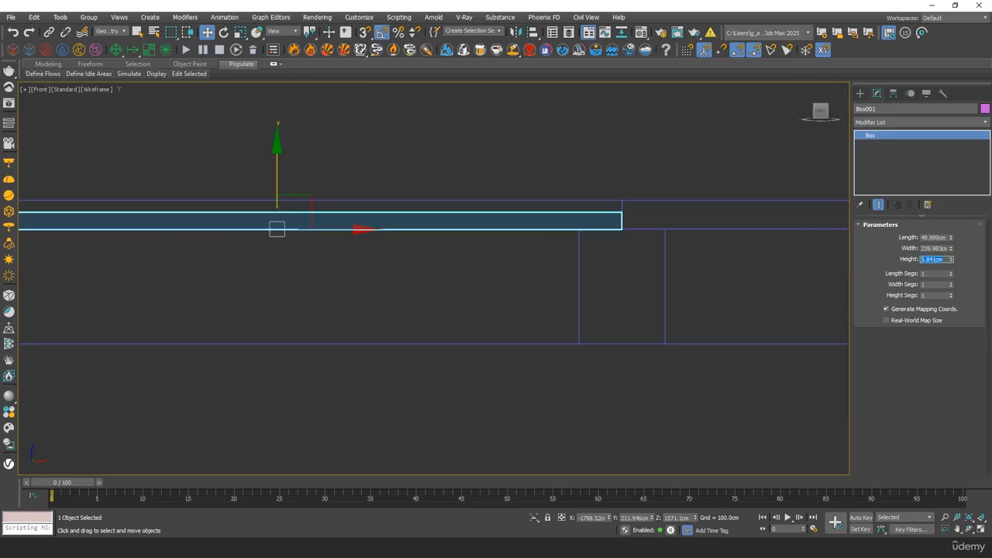
pyautogui.write('10')
pyautogui.press('Tab')
# Lower the bench seat box from the elevation in the front view by about 822 cm, towards the building model.
pyautogui.moveTo(348, 210); pyautogui.dragTo(551, 184, button='middle')
pyautogui.scroll(-5, 543, 180)
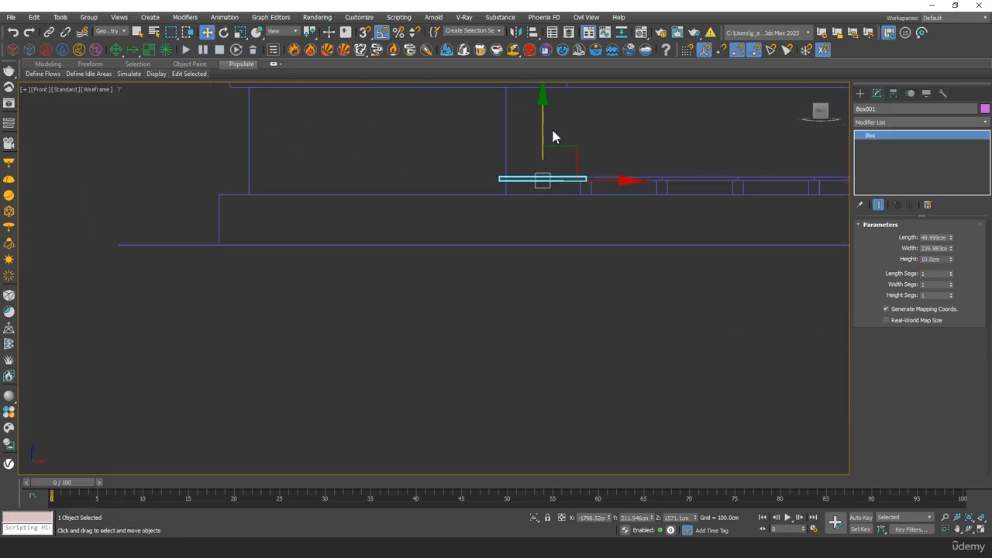
pyautogui.moveTo(546, 135); pyautogui.dragTo(546, 431)
pyautogui.moveTo(547, 350); pyautogui.dragTo(589, 160, button='middle')
# Make one snapped copy of the seat box in the top view, placed end to end with the original along the bench.
pyautogui.press('t')
pyautogui.moveTo(489, 209); pyautogui.dragTo(381, 224, button='middle')
pyautogui.scroll(4, 345, 232)
pyautogui.scroll(-2, 380, 224)
pyautogui.moveTo(404, 225)
pyautogui.keyDown('shift'); pyautogui.mouseDown()
pyautogui.moveTo(736, 224)
pyautogui.moveTo(659, 225)
pyautogui.mouseUp(); pyautogui.keyUp('shift')
pyautogui.rightClick(658, 225)
pyautogui.press('s')
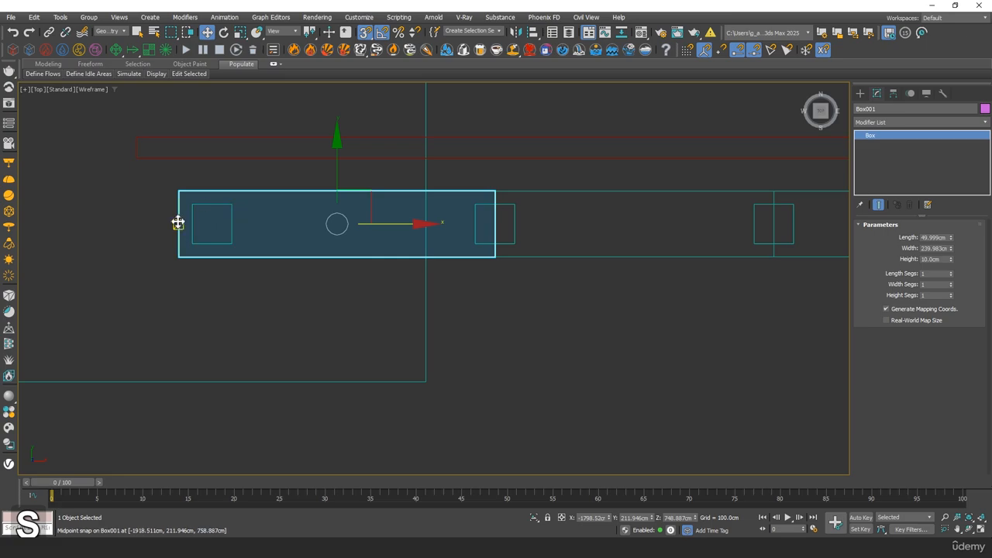
pyautogui.moveTo(178, 223)
pyautogui.keyDown('shift'); pyautogui.mouseDown()
pyautogui.moveTo(520, 226)
pyautogui.moveTo(495, 225)
pyautogui.mouseUp(); pyautogui.keyUp('shift')
pyautogui.click(474, 316)
# Convert the copied seat box to Editable Poly and snap its far end vertices back to the next joint line of the plan's bench.
pyautogui.moveTo(807, 198)
pyautogui.mouseDown(button='middle')
pyautogui.moveTo(686, 244)
pyautogui.moveTo(588, 258)
pyautogui.mouseUp(button='middle')
pyautogui.rightClick(443, 285)
pyautogui.moveTo(535, 428)
pyautogui.click(593, 438)
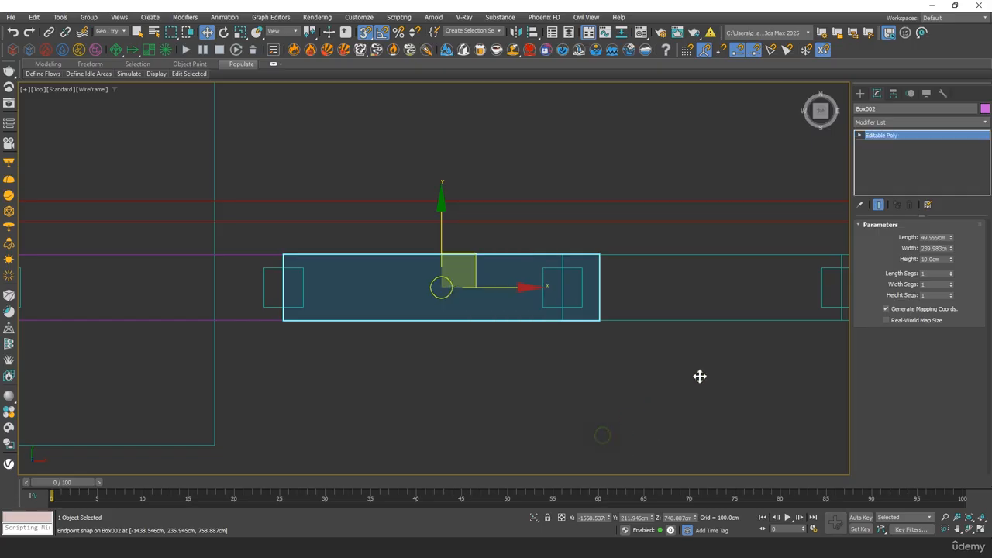
pyautogui.press('1')
pyautogui.moveTo(570, 227); pyautogui.dragTo(642, 351)
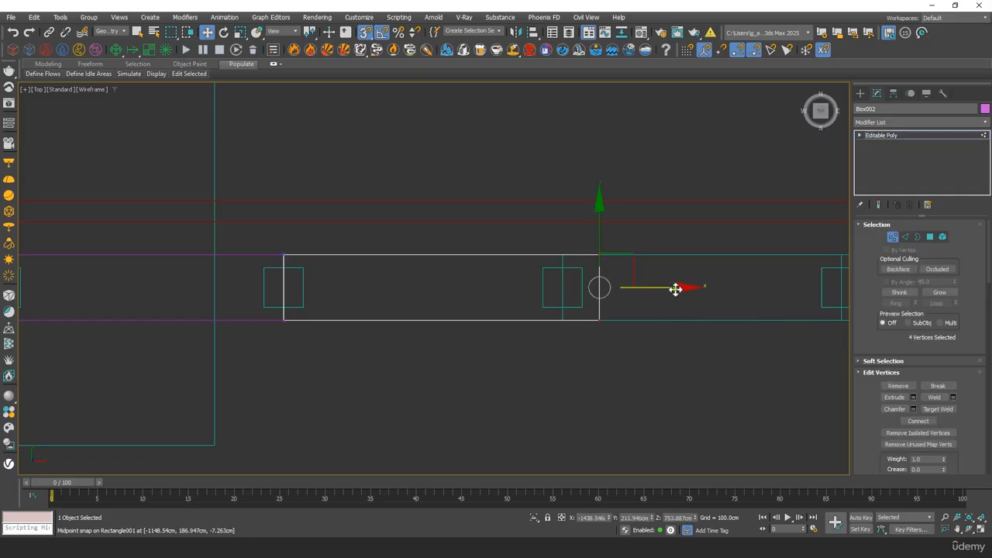
pyautogui.moveTo(675, 290); pyautogui.dragTo(564, 319)
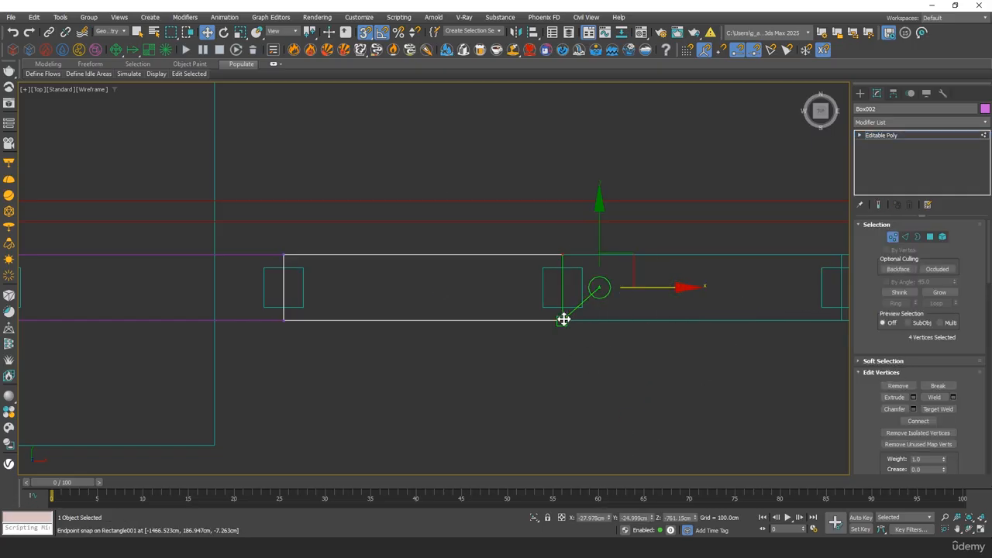
pyautogui.click(897, 237)
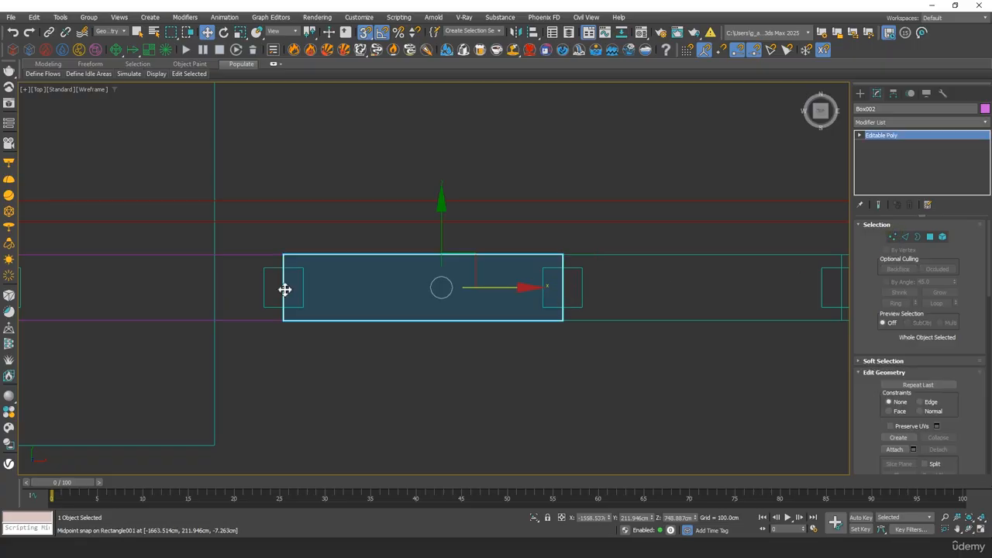
# Copy the shortened seat segment end to end along the bench with snapping, making seven copies.
pyautogui.moveTo(284, 288)
pyautogui.keyDown('shift'); pyautogui.mouseDown()
pyautogui.moveTo(635, 284)
pyautogui.moveTo(561, 287)
pyautogui.mouseUp(); pyautogui.keyUp('shift')
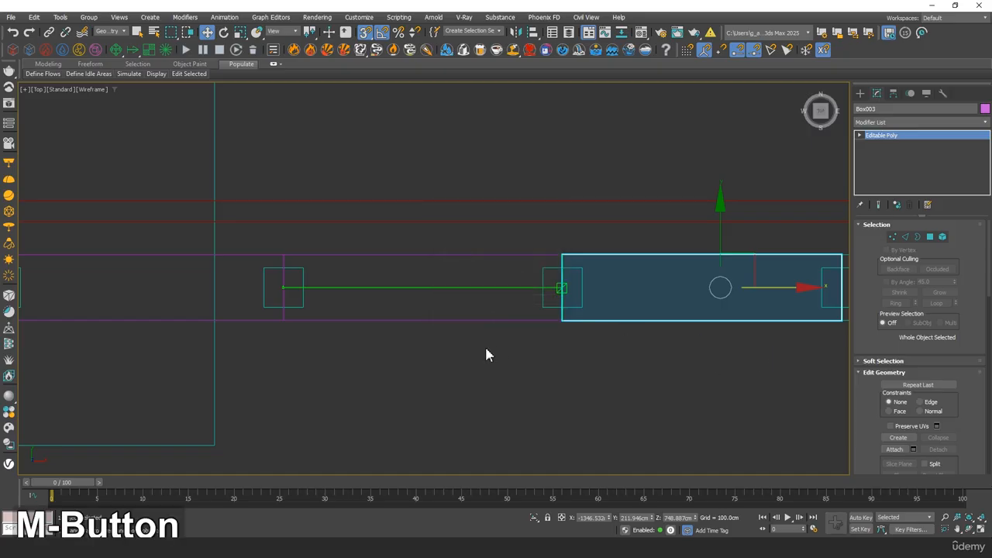
pyautogui.moveTo(627, 327); pyautogui.dragTo(386, 318, button='middle')
pyautogui.scroll(-4, 387, 317)
pyautogui.scroll(2, 566, 305)
pyautogui.moveTo(671, 323); pyautogui.dragTo(606, 316, button='middle')
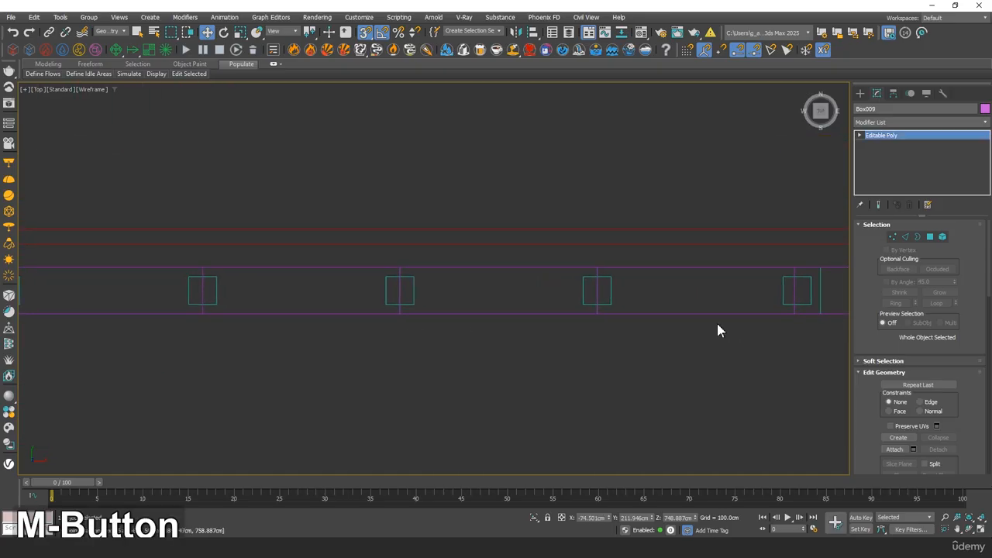
# Delete the two surplus seat copies at the far end of the bench.
pyautogui.moveTo(718, 328); pyautogui.dragTo(417, 318, button='middle')
pyautogui.moveTo(659, 316); pyautogui.dragTo(575, 326, button='middle')
pyautogui.press('Delete')
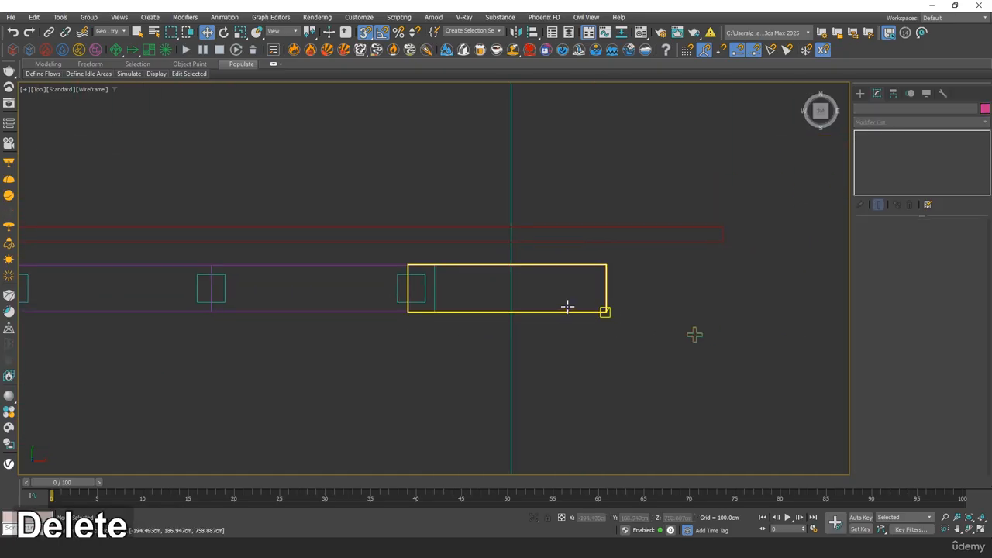
pyautogui.click(561, 310)
pyautogui.press('Delete')
# Stretch the last seat segment by snapping its end vertices to the end of the bench outline on the plan.
pyautogui.scroll(5, 422, 310)
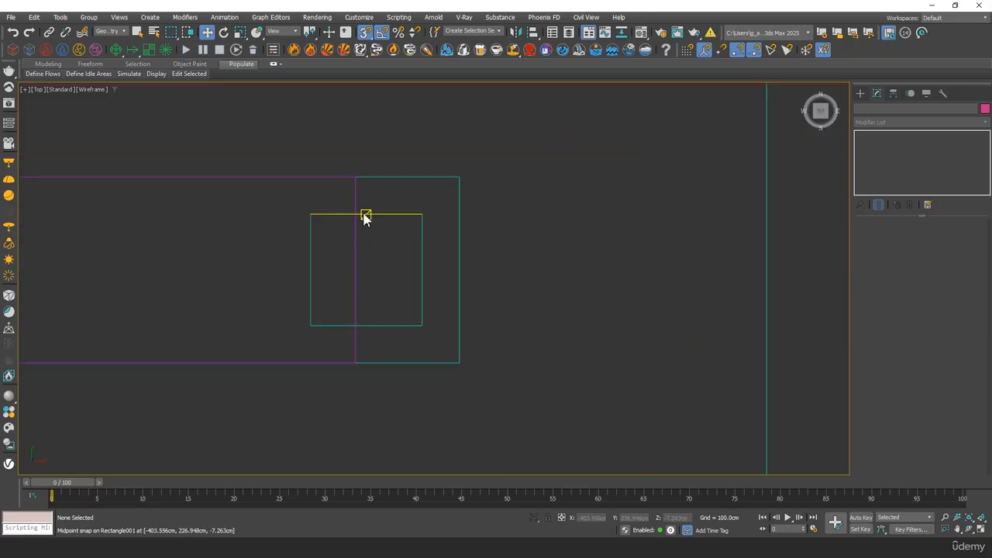
pyautogui.click(351, 186)
pyautogui.press('1')
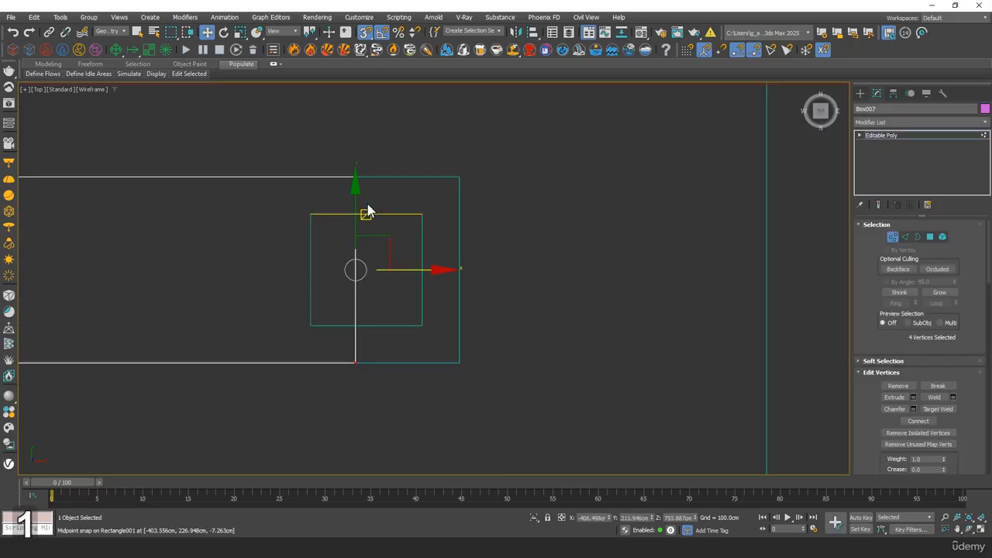
pyautogui.moveTo(417, 270); pyautogui.dragTo(460, 175)
pyautogui.keyDown('alt'); pyautogui.moveTo(485, 221); pyautogui.dragTo(525, 235, button='middle'); pyautogui.keyUp('alt')
pyautogui.press('p')
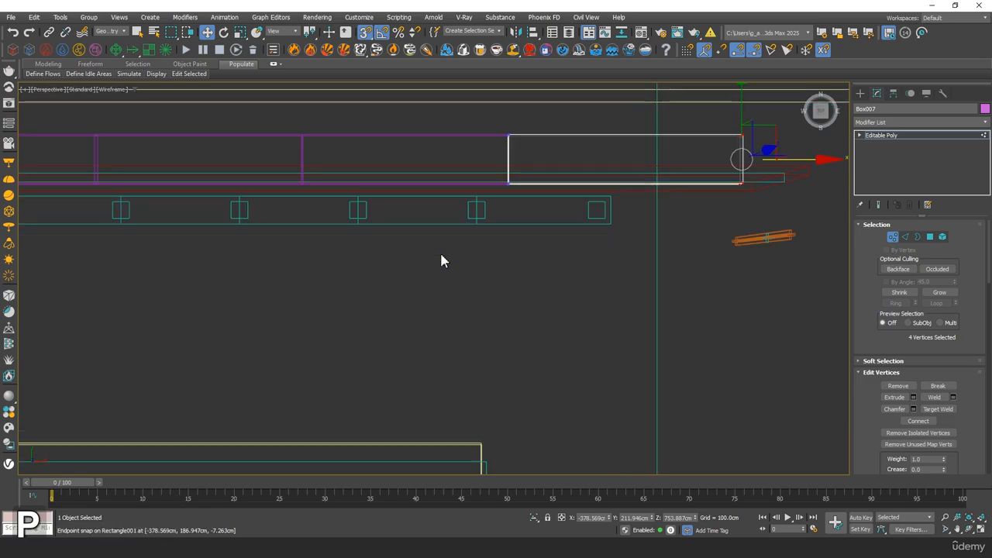
pyautogui.moveTo(441, 260); pyautogui.dragTo(589, 241, button='middle')
# Trace the bench's first leg on the plan with a snapped box about 30 cm square and 13 cm high.
pyautogui.click(862, 94)
pyautogui.click(885, 165)
pyautogui.press('t')
pyautogui.moveTo(504, 236); pyautogui.dragTo(806, 272, button='middle')
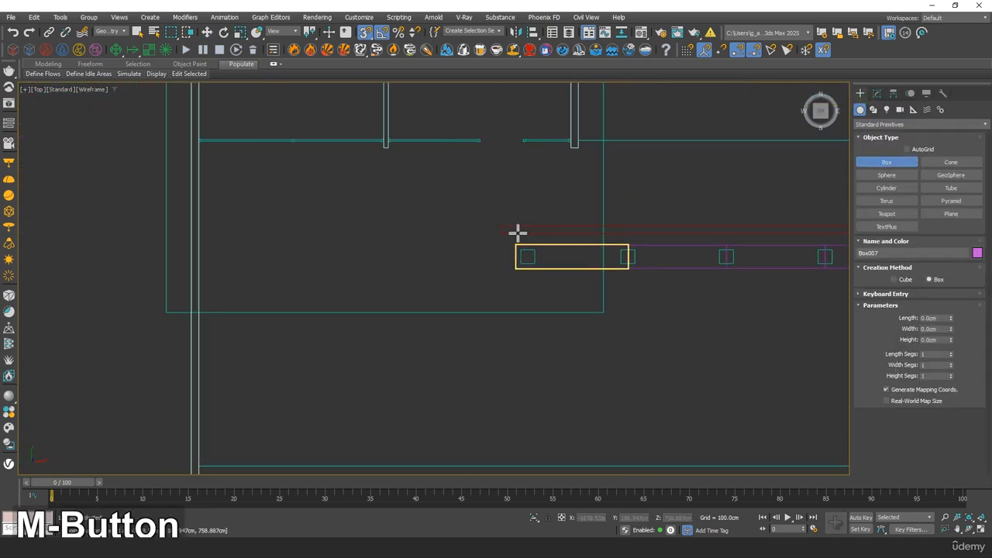
pyautogui.scroll(5, 532, 247)
pyautogui.scroll(3, 543, 288)
pyautogui.moveTo(419, 215); pyautogui.dragTo(532, 319)
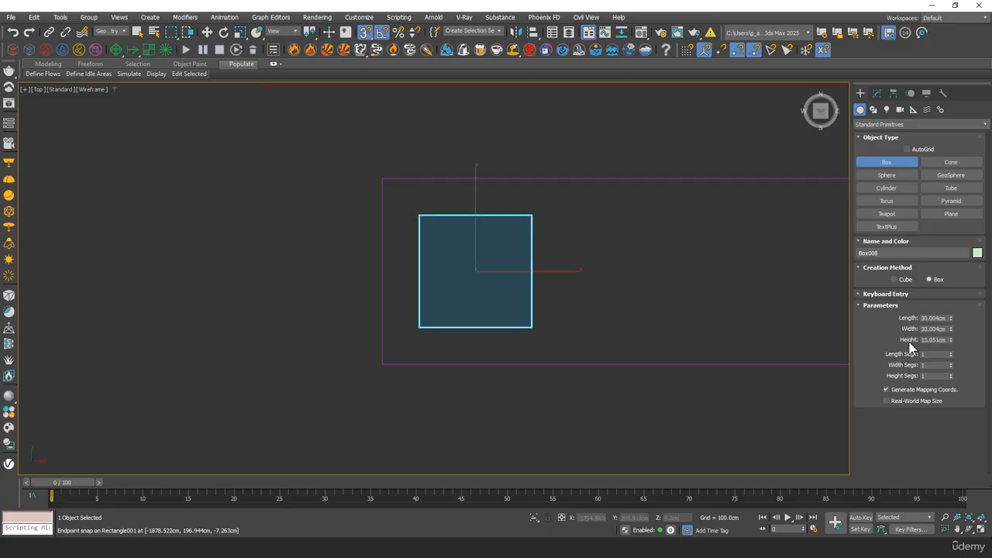
# Raise the leg box in the front view until its bottom sits on the elevation's floor line below the bench.
pyautogui.middleClick(607, 322)
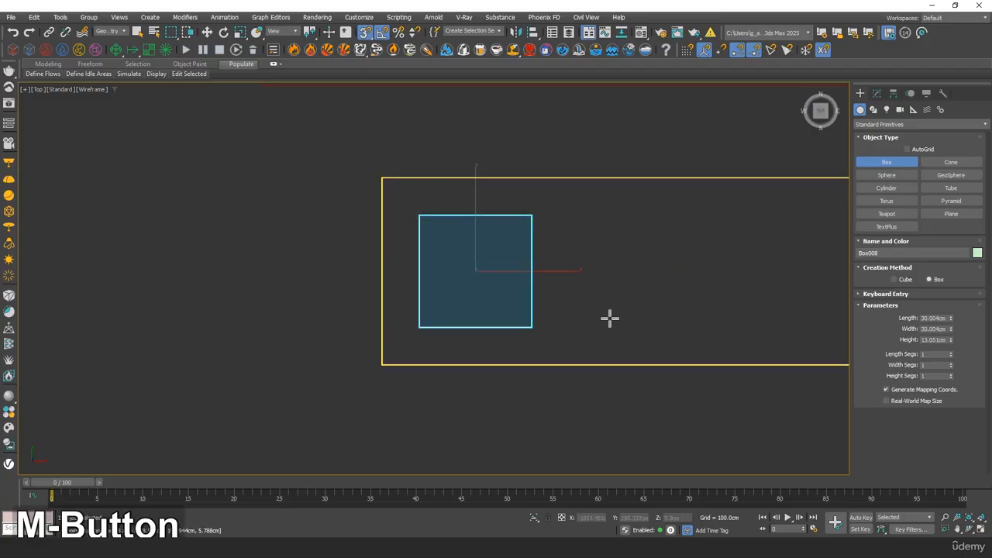
pyautogui.press('f')
pyautogui.press('z')
pyautogui.press('s')
pyautogui.scroll(-2, 616, 224)
pyautogui.press('w')
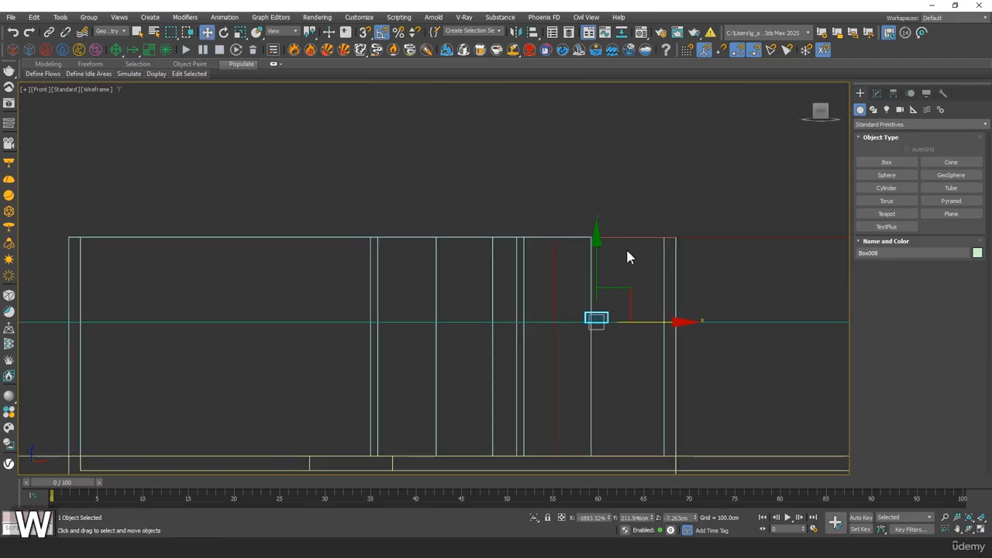
pyautogui.scroll(-5, 609, 248)
pyautogui.moveTo(587, 259); pyautogui.dragTo(586, 147)
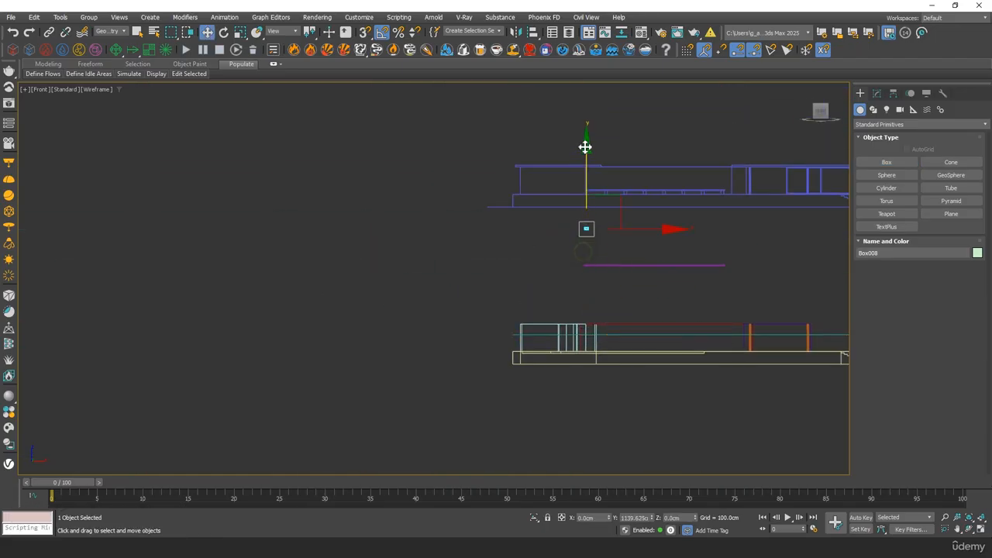
pyautogui.scroll(4, 613, 170)
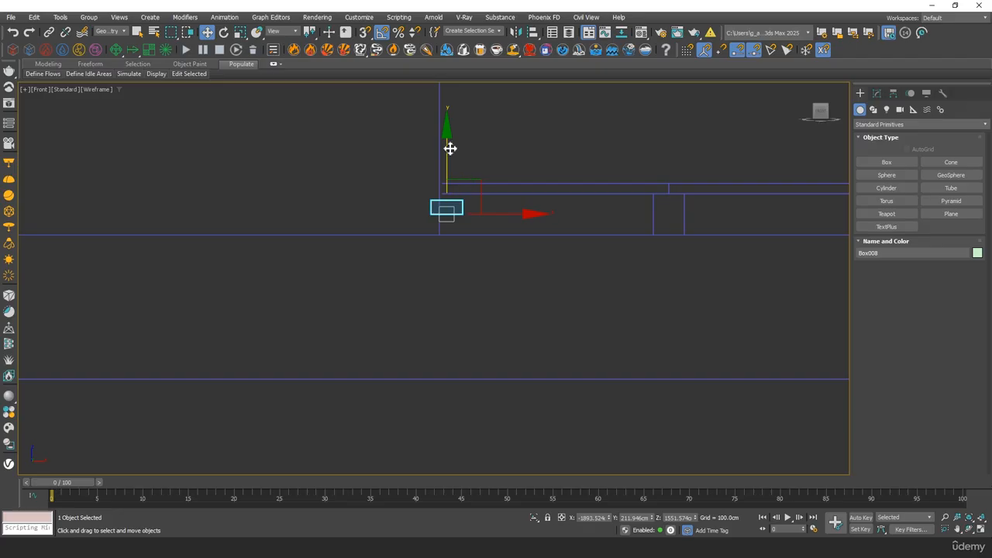
pyautogui.moveTo(447, 148); pyautogui.dragTo(451, 171)
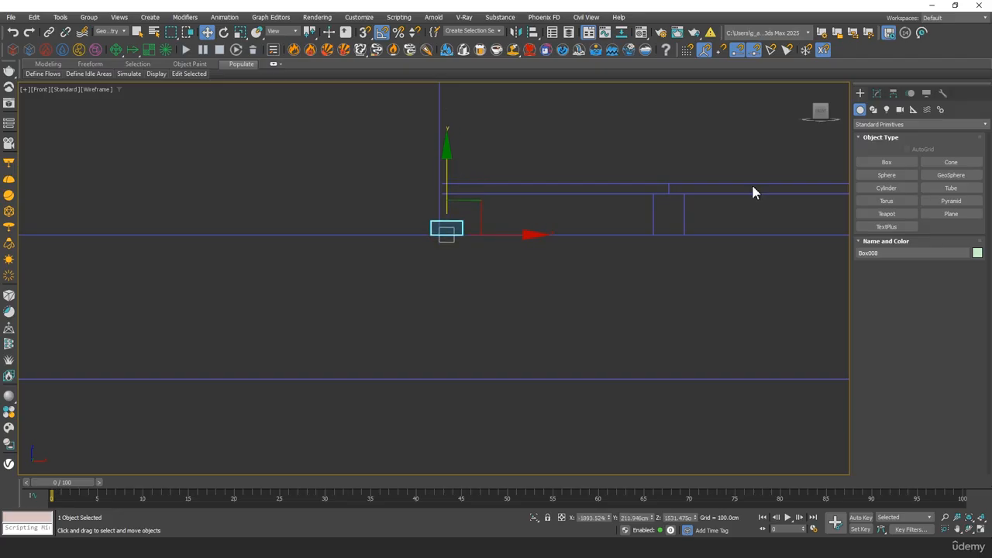
# Set the leg box's height to 40 cm.
pyautogui.click(877, 94)
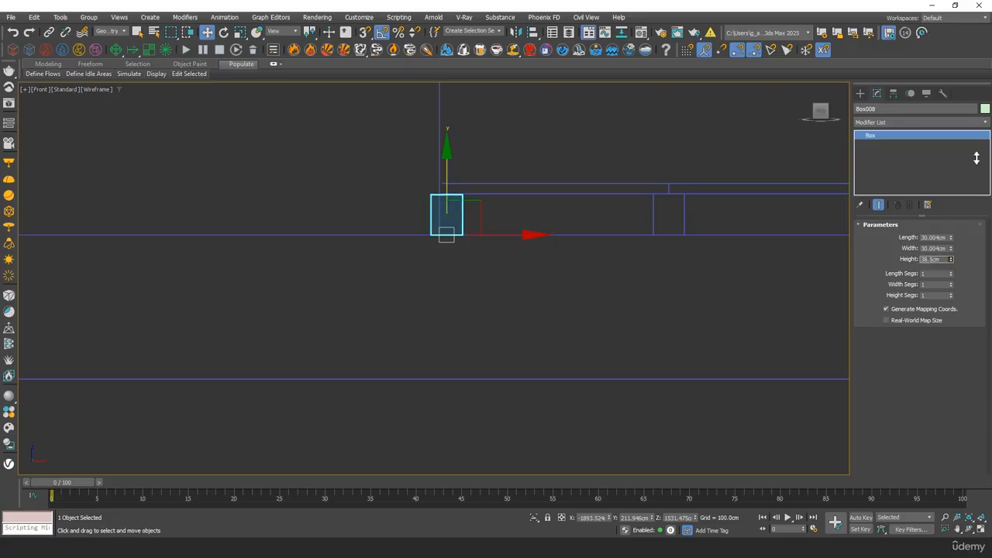
pyautogui.write('40')
pyautogui.press('Tab')
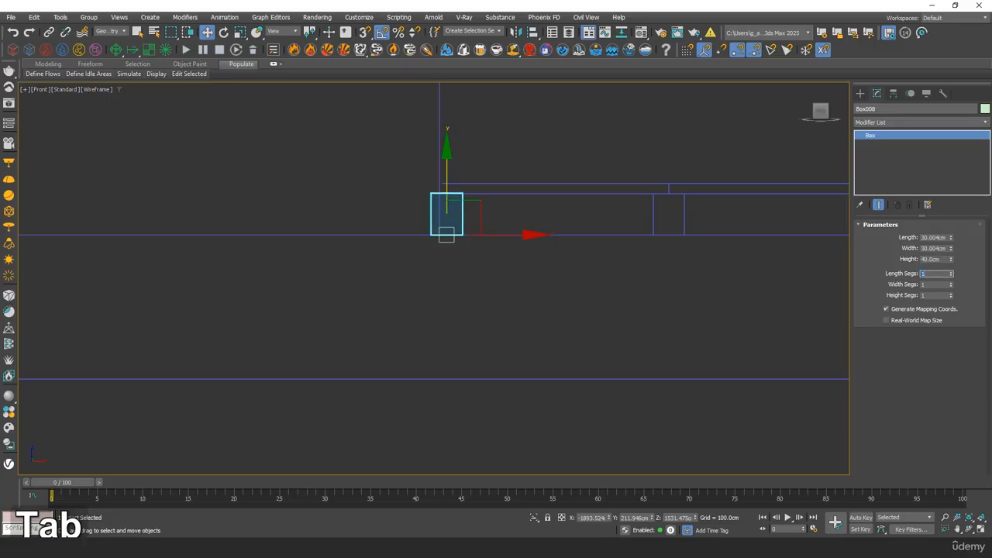
pyautogui.scroll(-5, 483, 204)
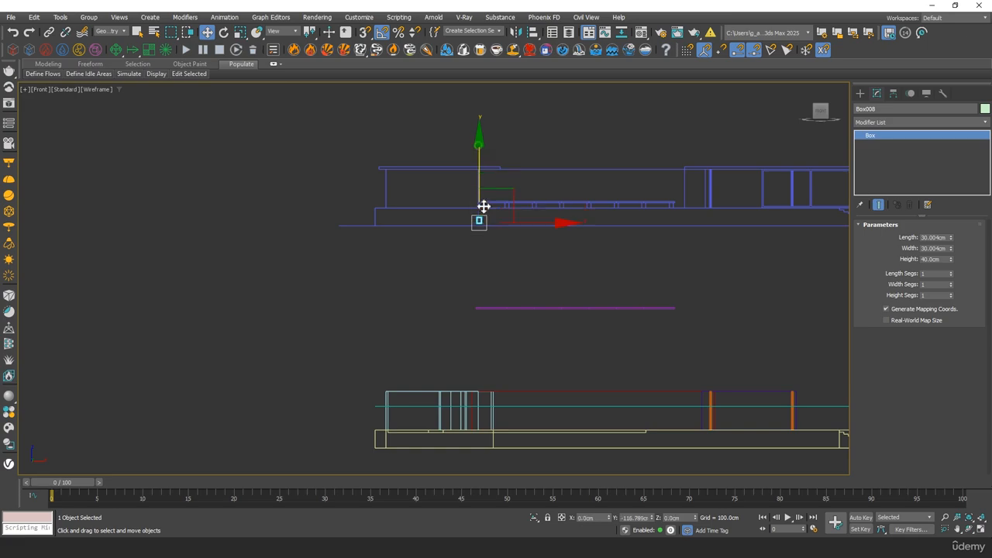
# Raise the leg box in the front view until its top meets the underside of the bench seat.
pyautogui.scroll(5, 473, 309)
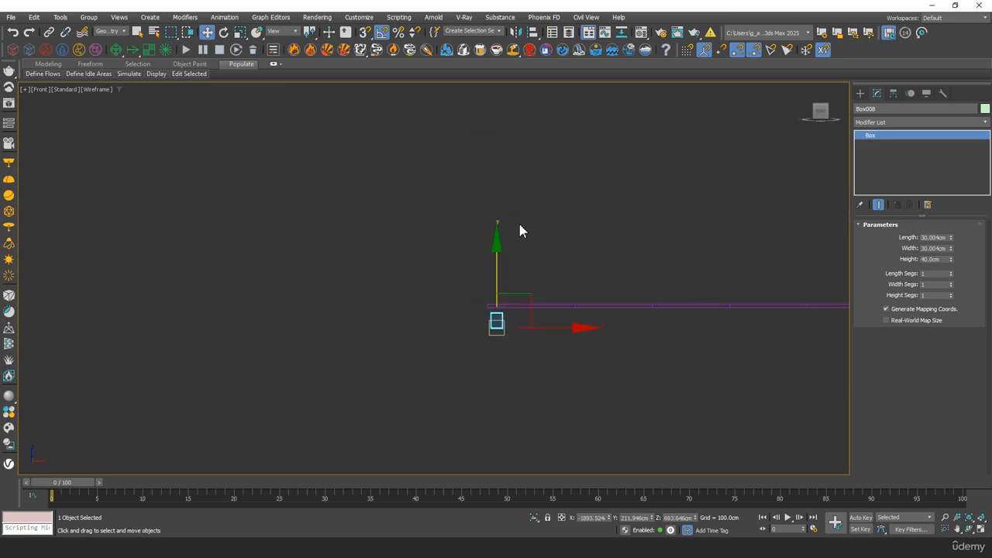
pyautogui.moveTo(525, 203); pyautogui.dragTo(503, 270, button='middle')
pyautogui.scroll(3, 472, 313)
pyautogui.scroll(4, 474, 317)
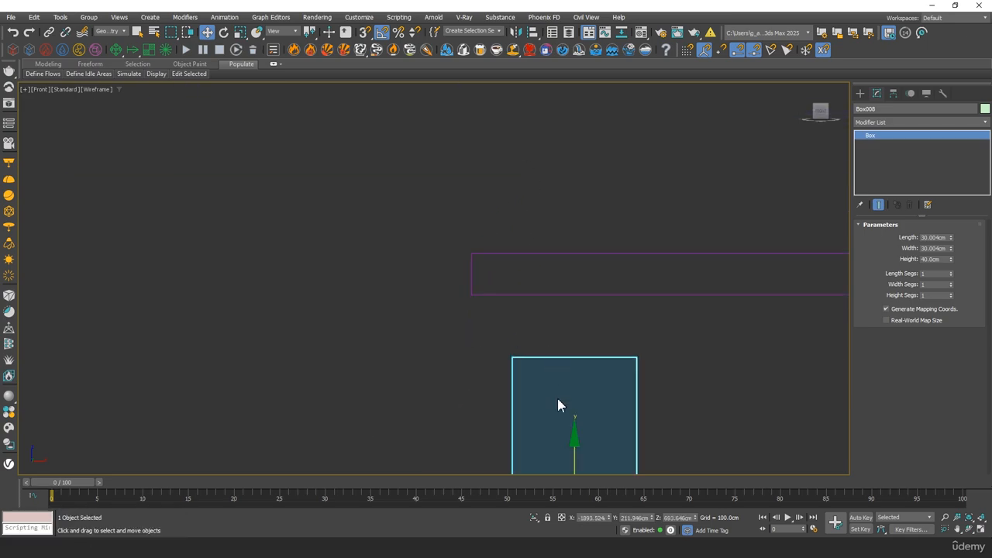
pyautogui.moveTo(576, 438); pyautogui.dragTo(588, 376)
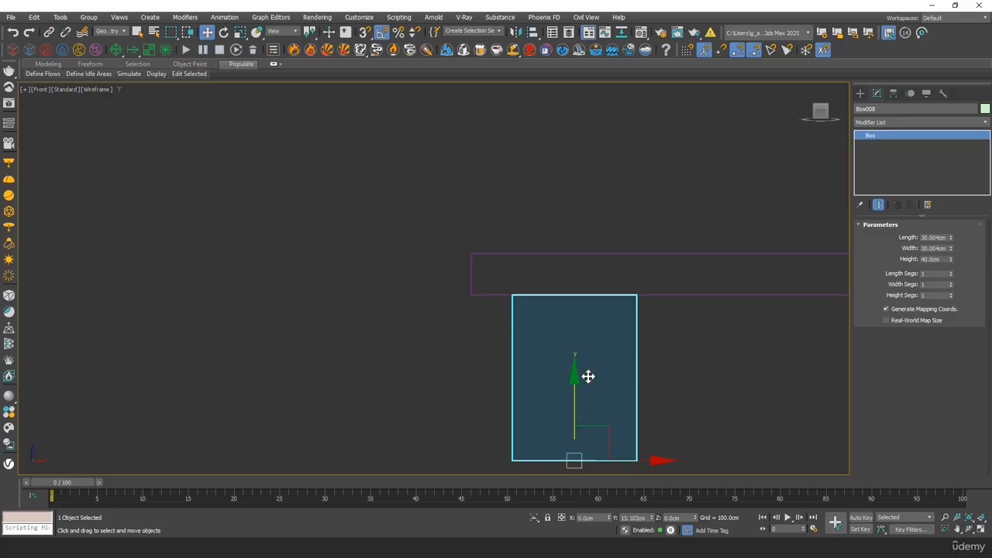
# Clone the leg along the bench in the top view, snapping to the second leg's plan position, with 7 copies.
pyautogui.press('t')
pyautogui.press('z')
pyautogui.scroll(-8, 569, 321)
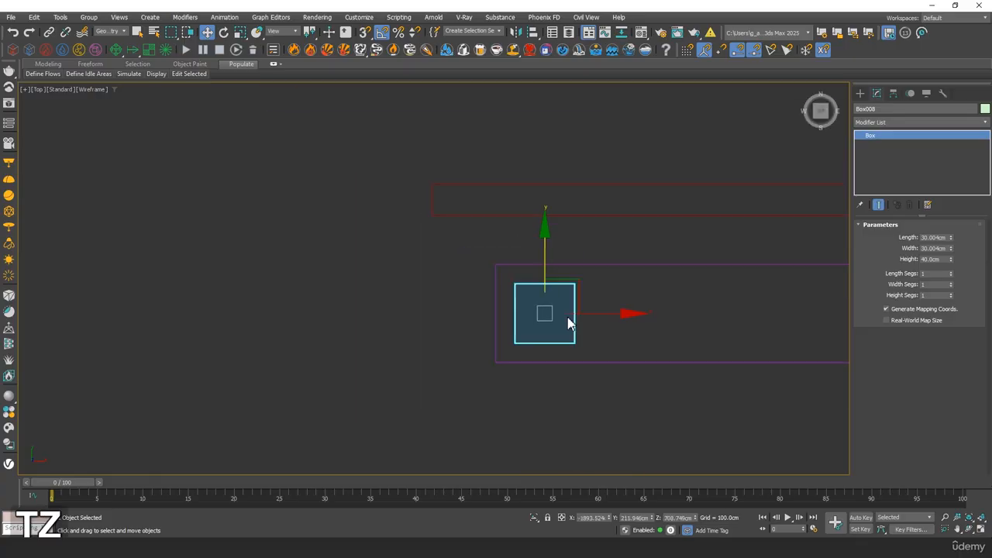
pyautogui.scroll(1, 627, 317)
pyautogui.moveTo(628, 318); pyautogui.dragTo(434, 302, button='middle')
pyautogui.scroll(2, 469, 329)
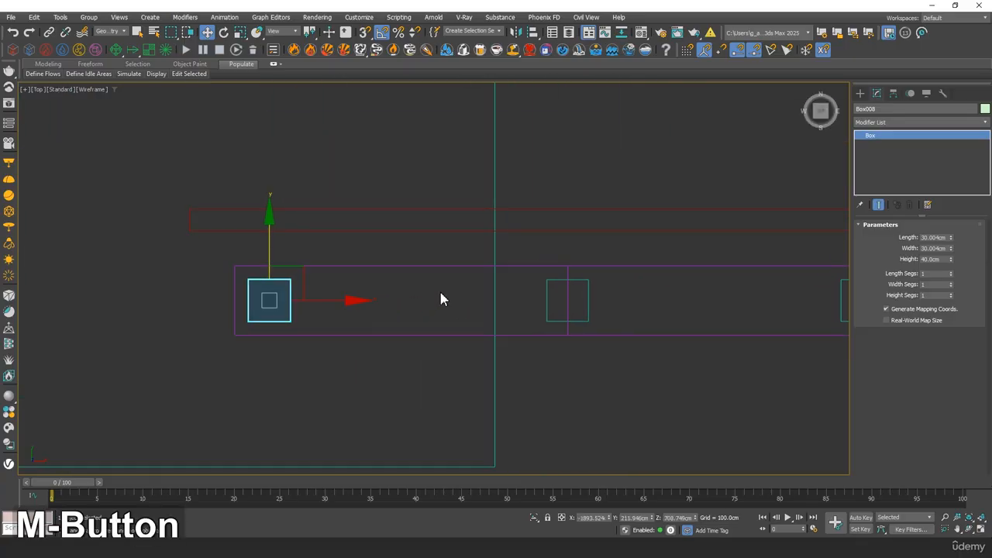
pyautogui.keyDown('shift'); pyautogui.moveTo(291, 300); pyautogui.dragTo(598, 311); pyautogui.keyUp('shift')
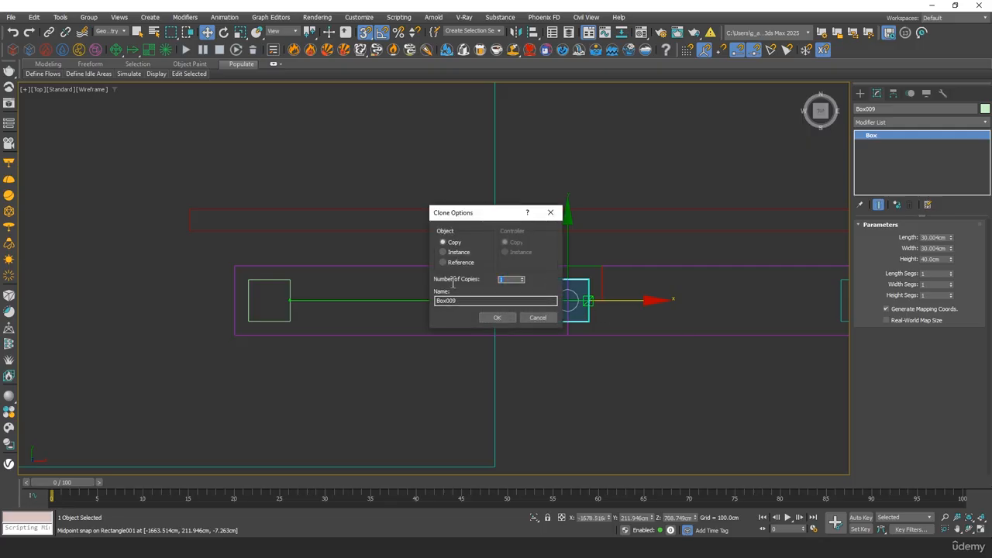
pyautogui.click(504, 318)
pyautogui.scroll(-3, 677, 323)
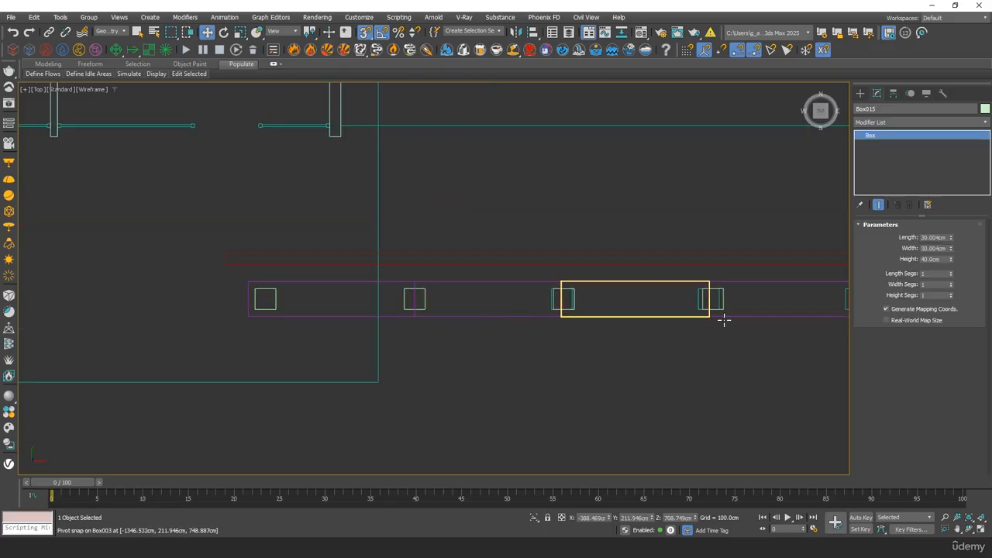
# Shift the third and fourth legs along the bench, without snapping, until each is centered on its seat joint.
pyautogui.moveTo(722, 317); pyautogui.dragTo(632, 321, button='middle')
pyautogui.moveTo(796, 312); pyautogui.dragTo(445, 338, button='middle')
pyautogui.scroll(2, 615, 337)
pyautogui.moveTo(732, 301); pyautogui.dragTo(845, 220, button='middle')
pyautogui.moveTo(139, 193); pyautogui.dragTo(310, 191, button='middle')
pyautogui.scroll(6, 476, 234)
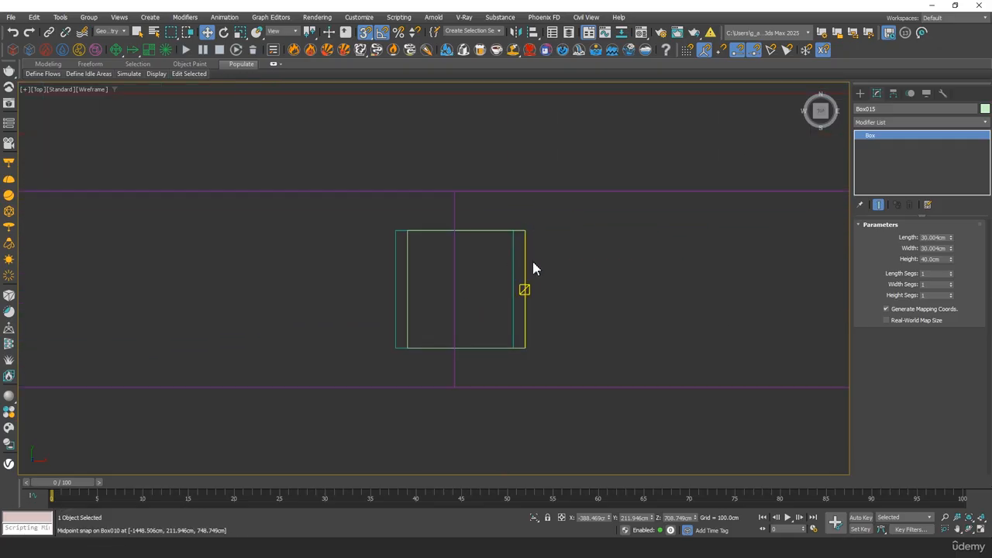
pyautogui.press('s')
pyautogui.click(523, 263)
pyautogui.scroll(-3, 555, 290)
pyautogui.moveTo(555, 290); pyautogui.dragTo(164, 276, button='middle')
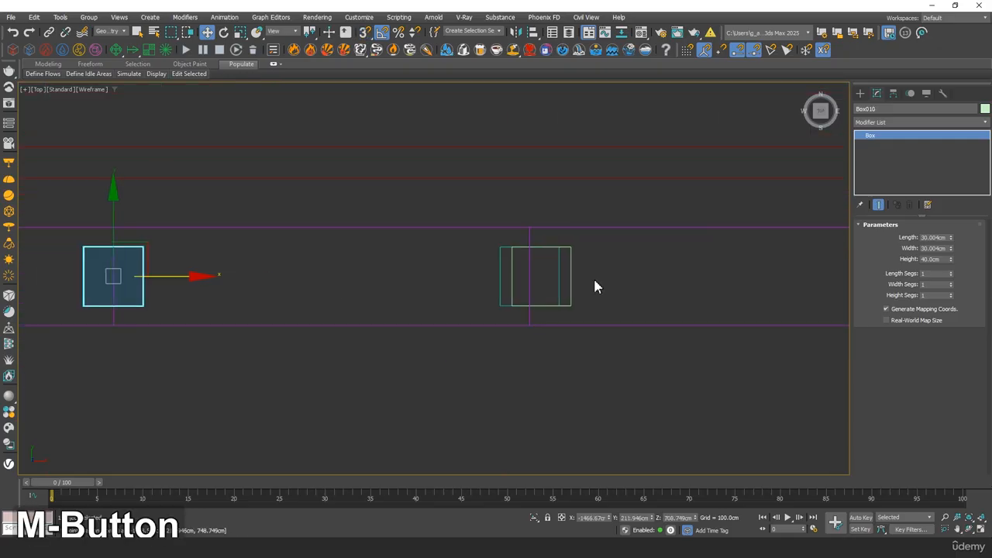
pyautogui.click(570, 277)
pyautogui.moveTo(605, 276); pyautogui.dragTo(593, 276)
# Shift the fifth and sixth legs along the bench until each is centered under its seat joint.
pyautogui.scroll(-4, 704, 287)
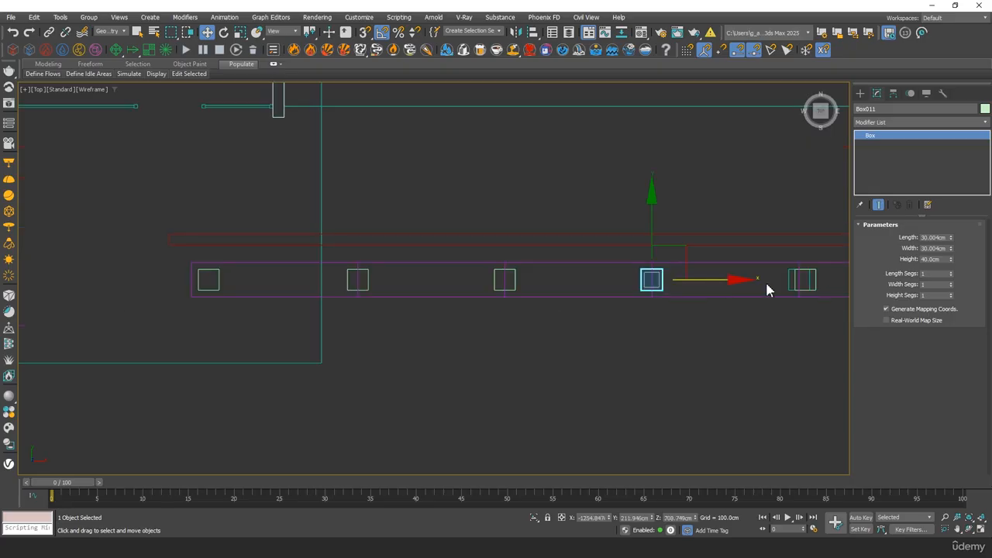
pyautogui.moveTo(705, 288); pyautogui.dragTo(558, 310, button='middle')
pyautogui.scroll(5, 558, 310)
pyautogui.click(596, 301)
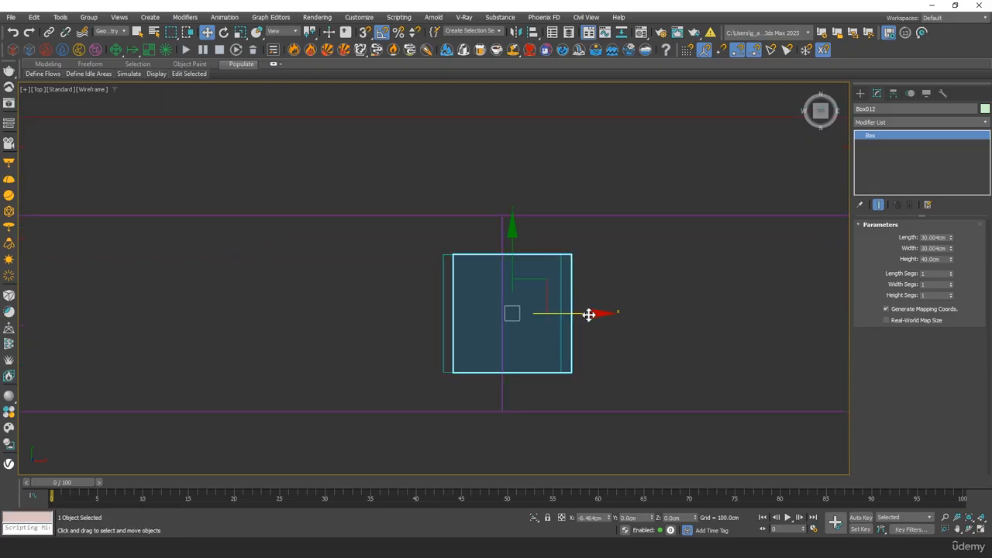
pyautogui.moveTo(589, 315); pyautogui.dragTo(580, 316)
pyautogui.scroll(-3, 580, 317)
pyautogui.moveTo(548, 338); pyautogui.dragTo(86, 344, button='middle')
pyautogui.scroll(3, 577, 318)
pyautogui.moveTo(548, 318); pyautogui.dragTo(491, 328)
# Select all the bench's seat segments and legs in the perspective view and apply a Chamfer modifier with edged faces shown.
pyautogui.moveTo(492, 327); pyautogui.dragTo(484, 214, button='middle')
pyautogui.press('p')
pyautogui.moveTo(660, 287); pyautogui.dragTo(682, 291)
pyautogui.moveTo(682, 291)
pyautogui.keyDown('alt'); pyautogui.mouseDown(button='middle')
pyautogui.moveTo(585, 291)
pyautogui.moveTo(481, 255)
pyautogui.moveTo(483, 237)
pyautogui.moveTo(522, 250)
pyautogui.moveTo(528, 139)
pyautogui.mouseUp(button='middle'); pyautogui.keyUp('alt')
pyautogui.scroll(6, 480, 251)
pyautogui.press('F3')
pyautogui.press('F4')
pyautogui.click(912, 123)
pyautogui.write('cham')
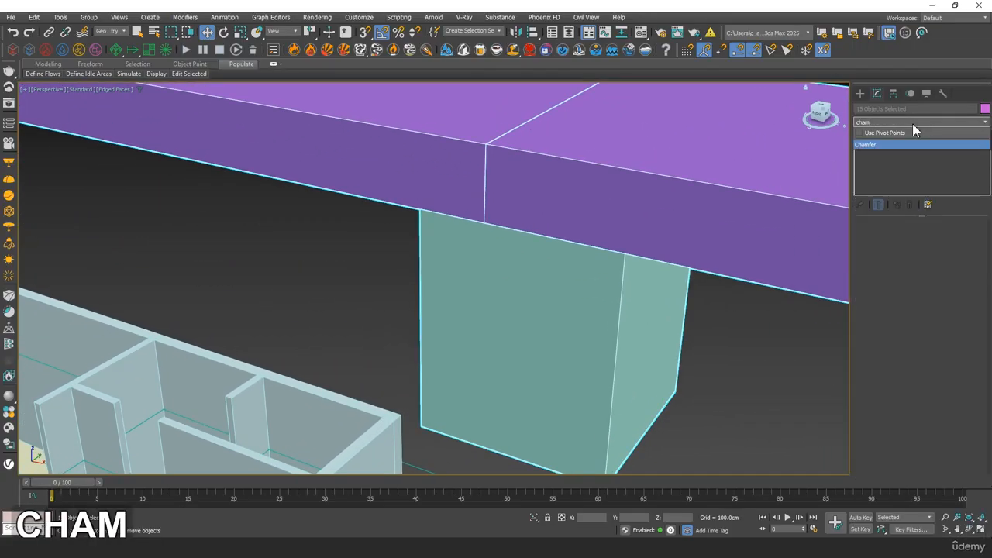
pyautogui.press('Return')
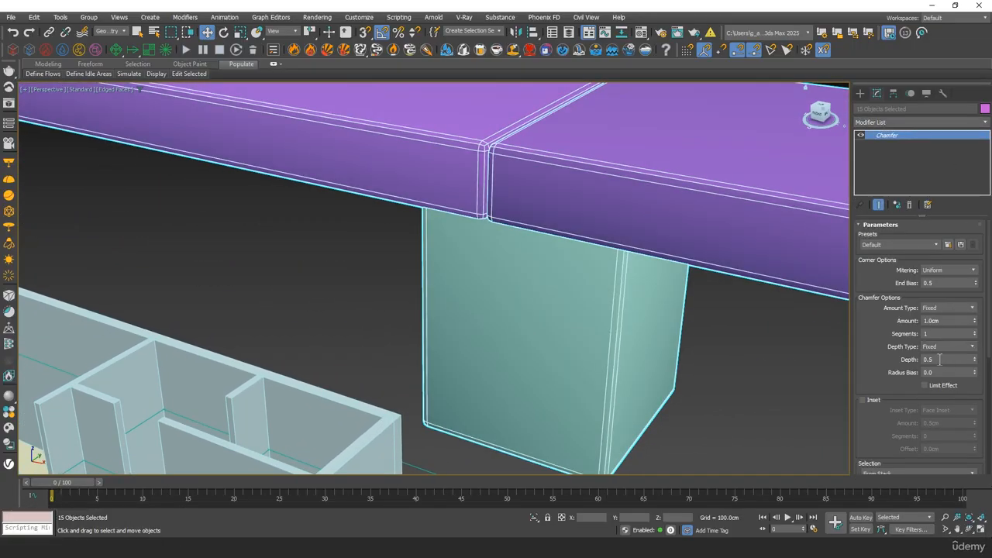
# Set the bench chamfer's amount to 0.3 cm with 2 segments and deselect the bench.
pyautogui.write('0.4')
pyautogui.press('Tab')
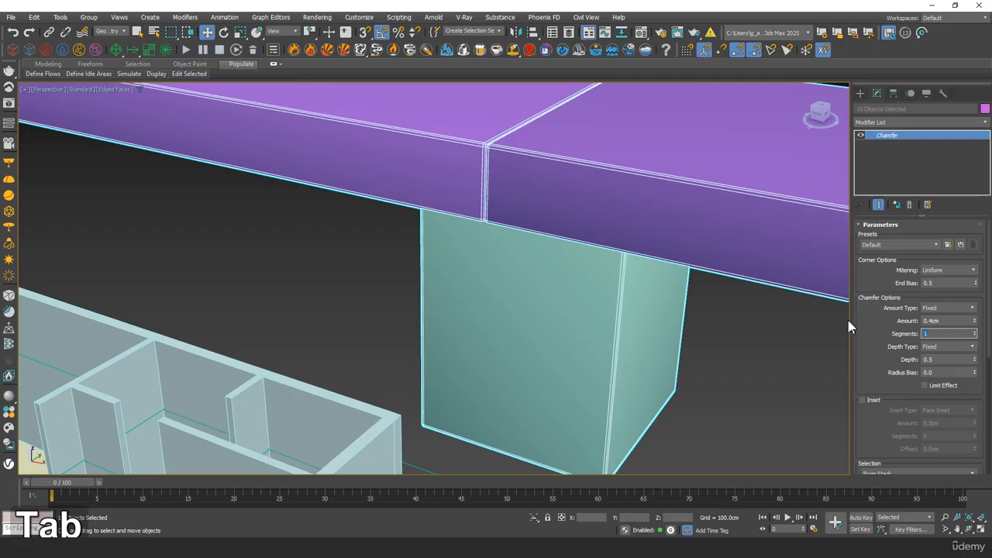
pyautogui.click(945, 321)
pyautogui.write('.3')
pyautogui.press('Tab')
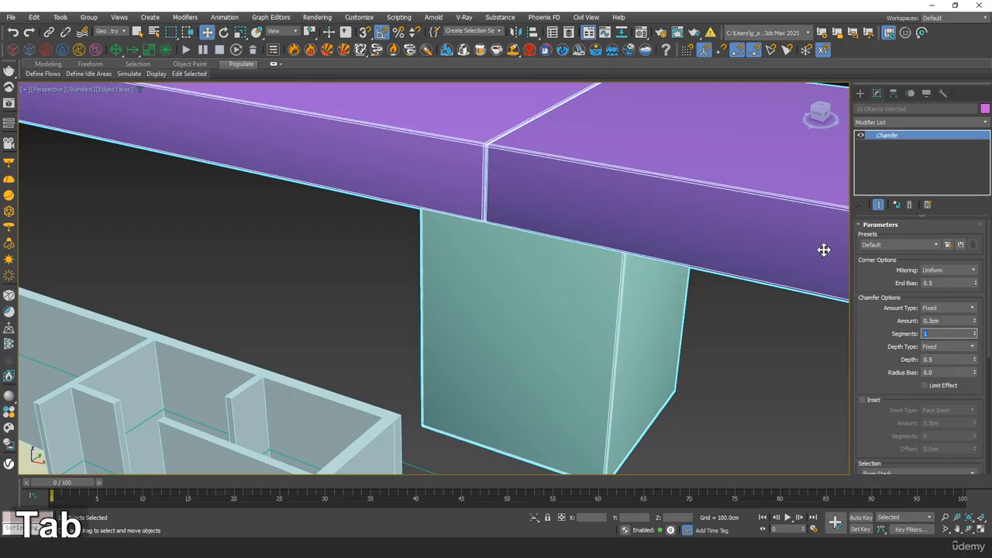
pyautogui.click(975, 332)
pyautogui.scroll(-3, 663, 341)
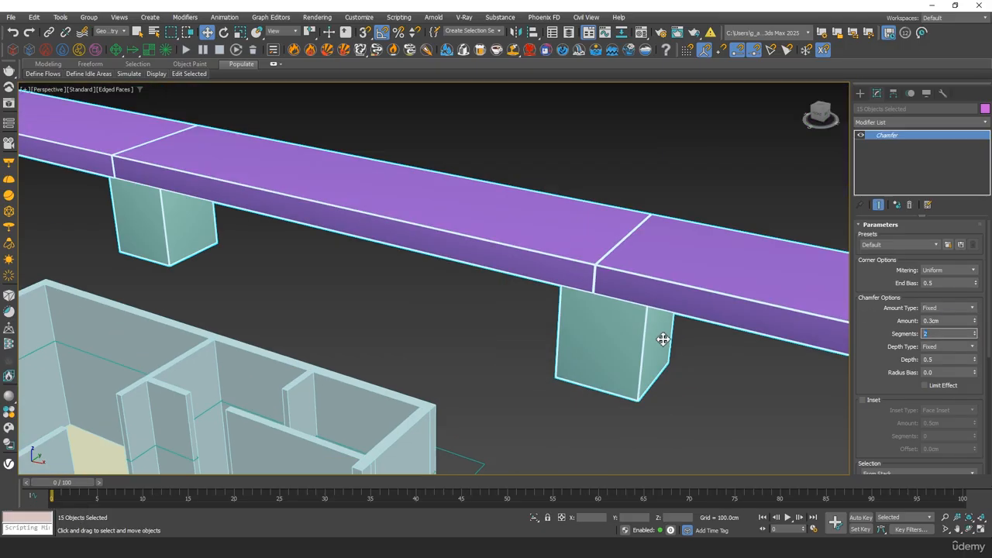
pyautogui.keyDown('alt'); pyautogui.moveTo(663, 340); pyautogui.dragTo(912, 136, button='middle'); pyautogui.keyUp('alt')
pyautogui.scroll(4, 645, 337)
pyautogui.scroll(-4, 589, 261)
pyautogui.click(682, 208)
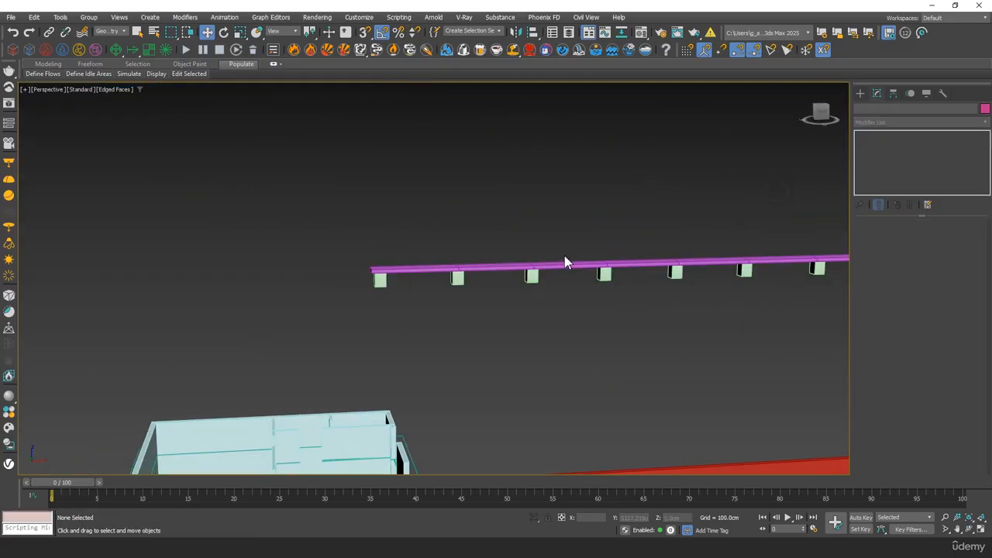
# Examine the bench in the front view, checking the last leg's position against the end of the seat.
pyautogui.scroll(-3, 557, 228)
pyautogui.moveTo(557, 228); pyautogui.dragTo(493, 245, button='middle')
pyautogui.moveTo(332, 244); pyautogui.dragTo(706, 273)
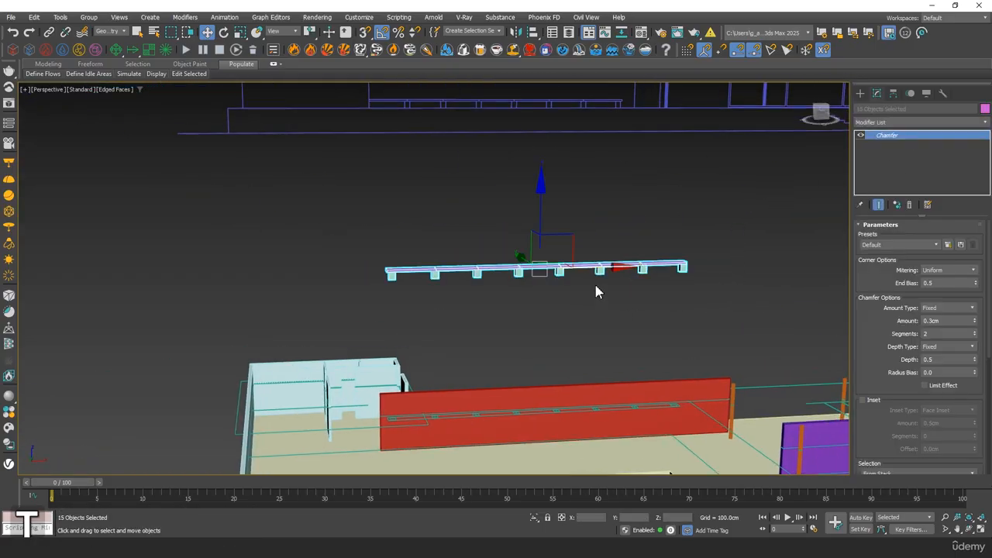
pyautogui.press('t')
pyautogui.press('f')
pyautogui.moveTo(556, 277); pyautogui.dragTo(443, 205, button='middle')
pyautogui.scroll(-4, 443, 206)
pyautogui.scroll(-2, 541, 224)
pyautogui.moveTo(510, 223); pyautogui.dragTo(348, 223, button='middle')
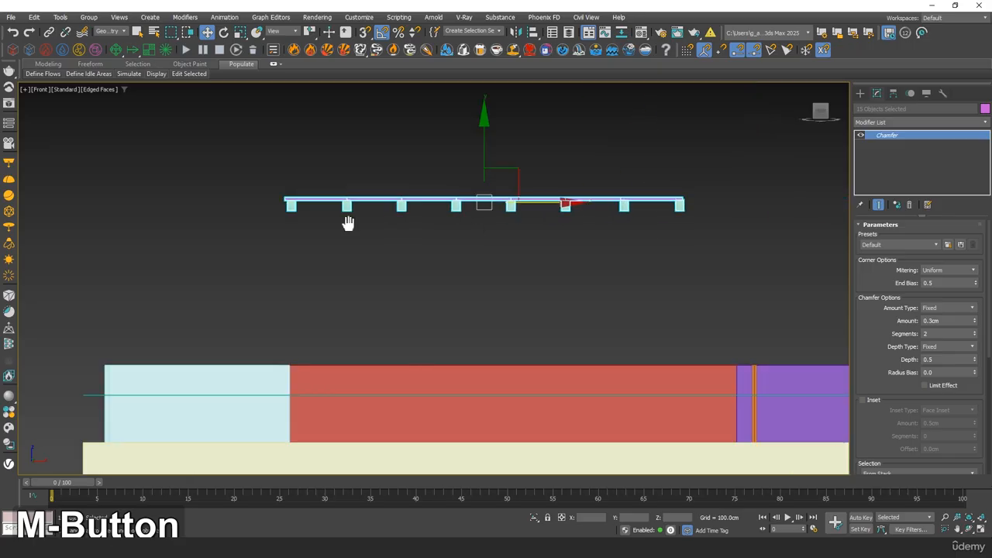
pyautogui.click(547, 198)
pyautogui.scroll(10, 607, 180)
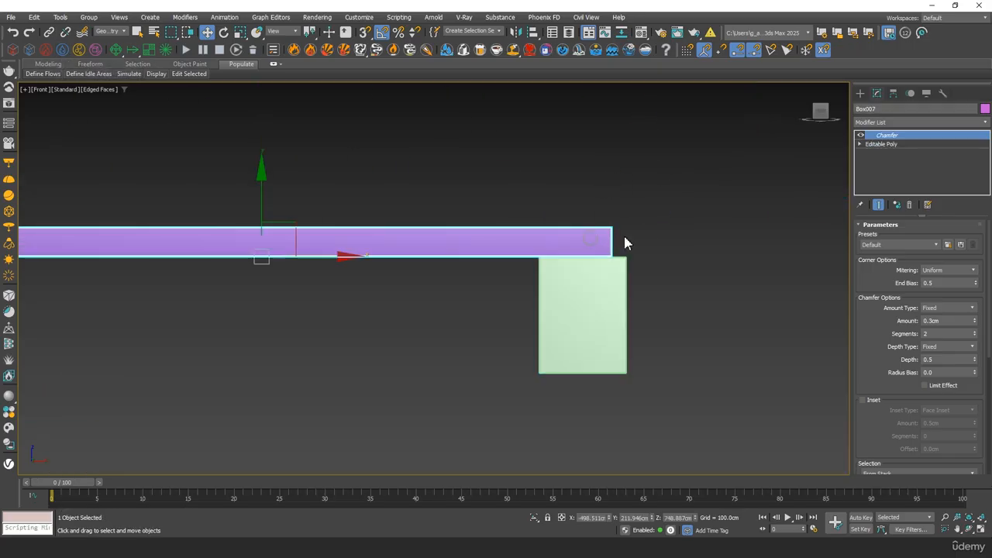
# Move the last leg inward in the top view until it matches its outline on the plan.
pyautogui.press('t')
pyautogui.press('z')
pyautogui.press('F3')
pyautogui.moveTo(713, 248); pyautogui.dragTo(510, 253, button='middle')
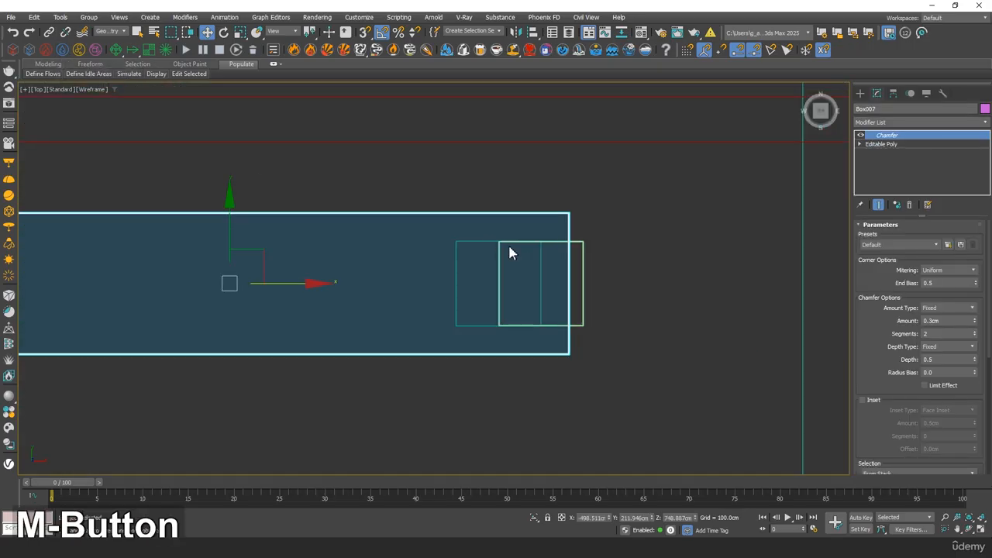
pyautogui.click(585, 256)
pyautogui.keyDown('ctrl'); pyautogui.click(542, 289); pyautogui.keyUp('ctrl')
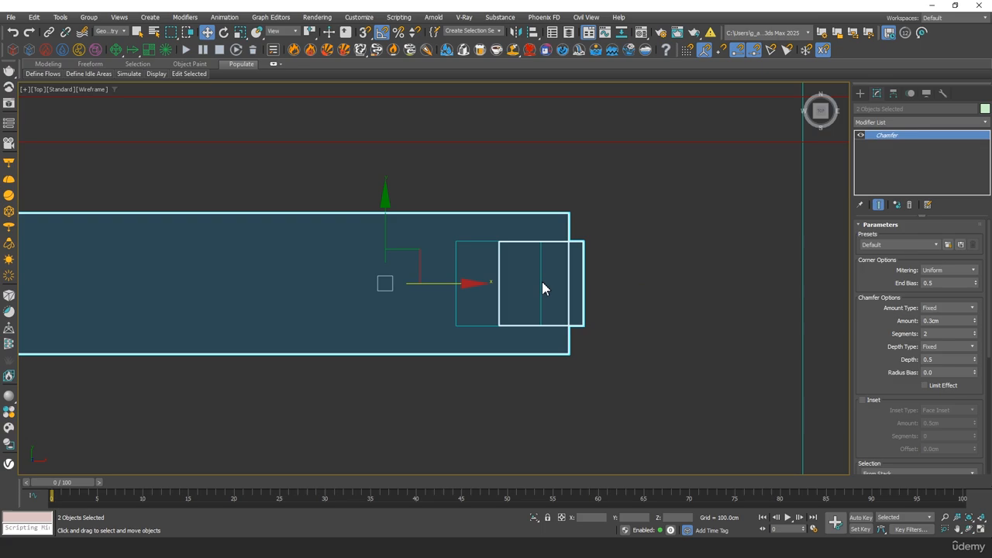
pyautogui.click(583, 276)
pyautogui.moveTo(600, 285); pyautogui.dragTo(552, 284)
pyautogui.scroll(-5, 543, 283)
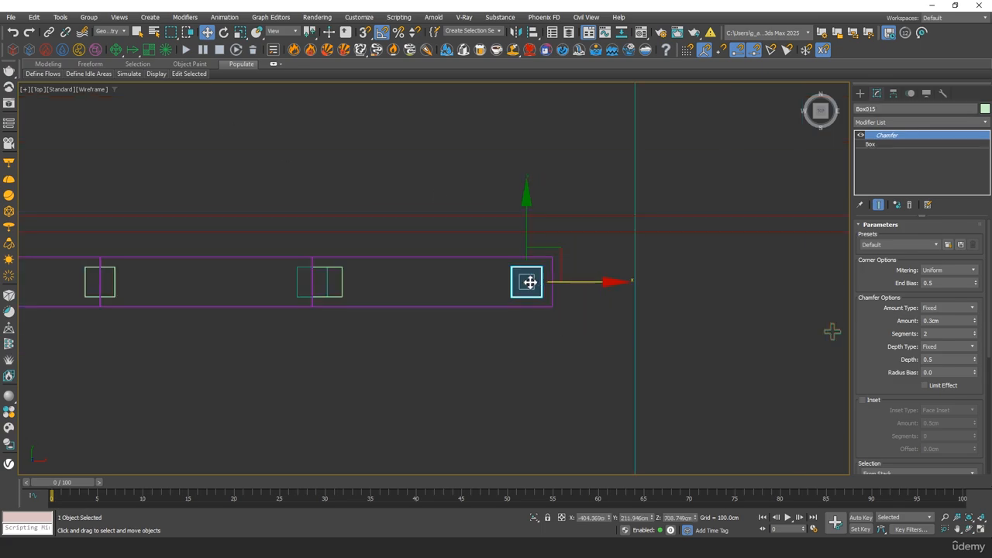
# Shift the seventh leg along the bench until it is centered on the last seat joint.
pyautogui.moveTo(326, 272); pyautogui.dragTo(506, 265, button='middle')
pyautogui.scroll(3, 506, 265)
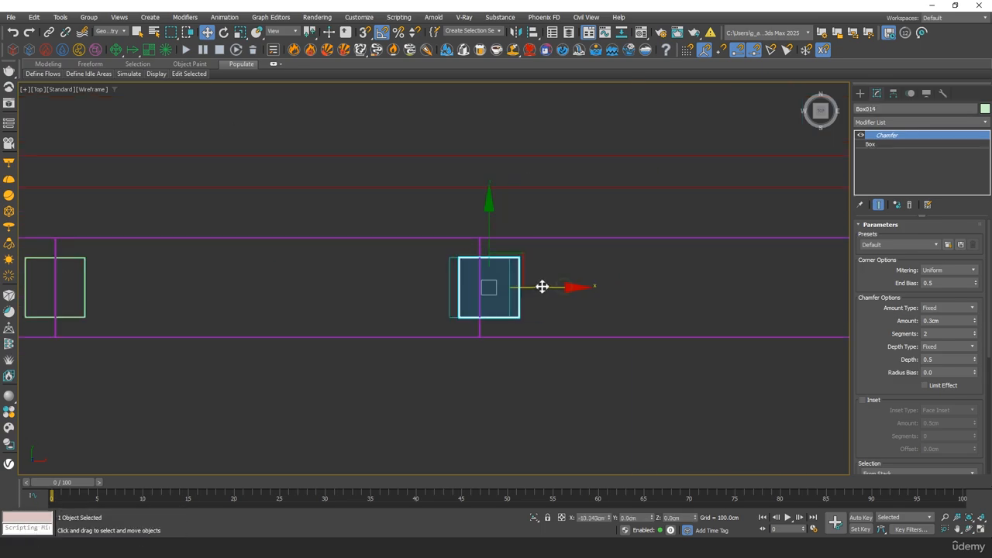
pyautogui.scroll(-4, 533, 289)
pyautogui.moveTo(338, 303); pyautogui.dragTo(421, 270, button='middle')
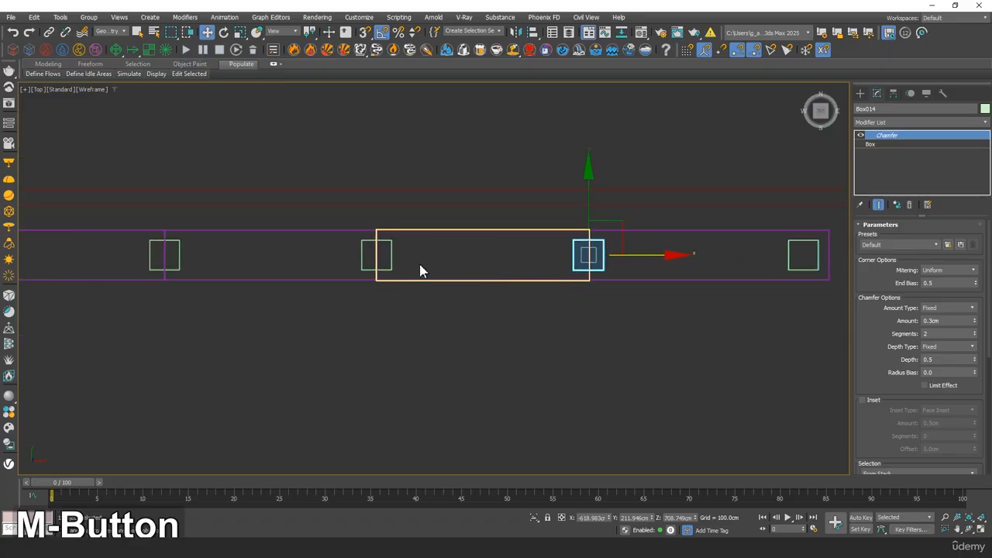
pyautogui.scroll(-7, 425, 260)
# Select all the bench's seat segments and legs in the front view and group them under the default name.
pyautogui.press('f')
pyautogui.press('z')
pyautogui.scroll(-8, 475, 160)
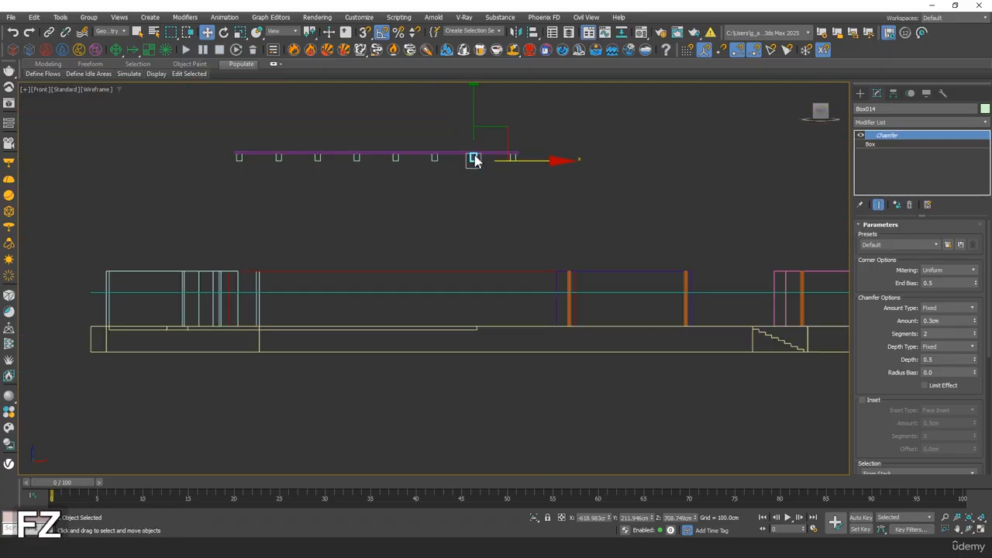
pyautogui.moveTo(475, 160); pyautogui.dragTo(574, 180, button='middle')
pyautogui.moveTo(245, 125); pyautogui.dragTo(648, 214)
pyautogui.click(87, 18)
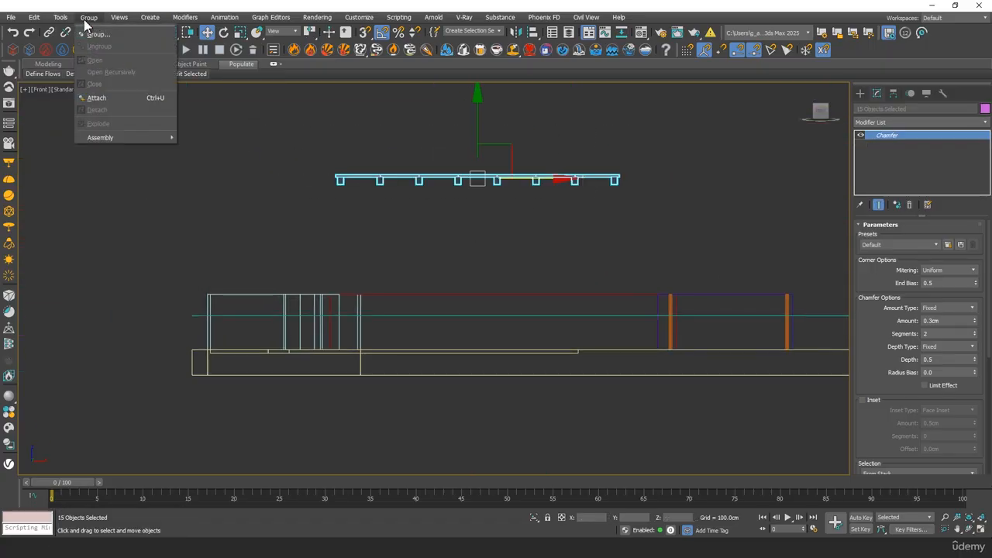
pyautogui.click(91, 31)
pyautogui.click(500, 291)
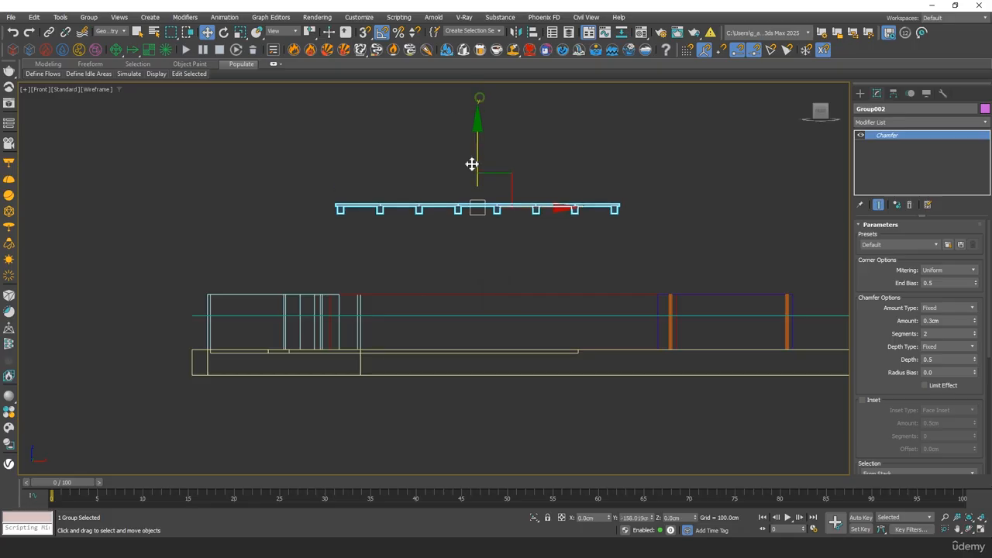
# Lower the bench group in the front view until its legs rest on the top of the base slab.
pyautogui.moveTo(472, 163); pyautogui.dragTo(459, 261)
pyautogui.scroll(8, 472, 403)
pyautogui.moveTo(503, 191); pyautogui.dragTo(442, 199, button='middle')
pyautogui.moveTo(494, 144); pyautogui.dragTo(501, 163)
pyautogui.moveTo(501, 164); pyautogui.dragTo(259, 173, button='middle')
pyautogui.scroll(-3, 259, 172)
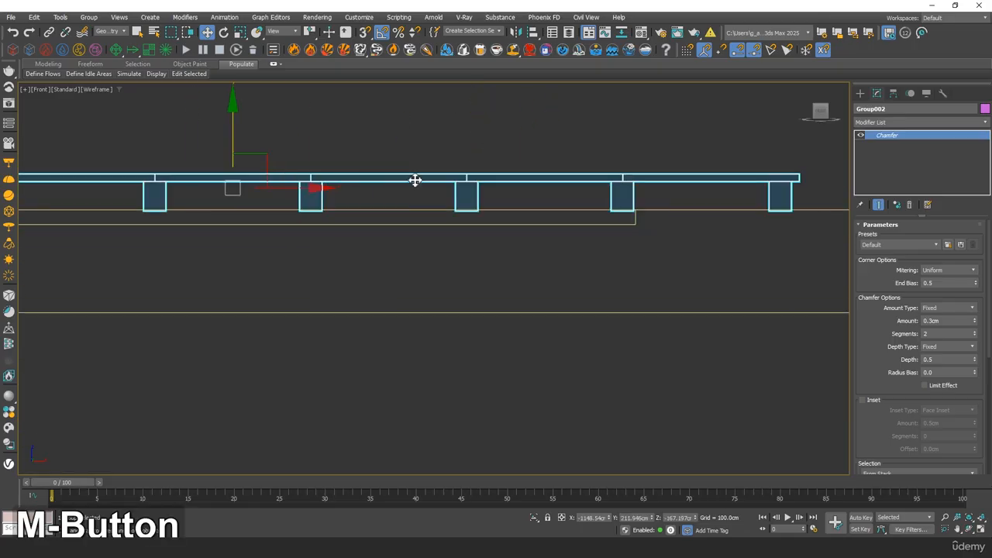
pyautogui.scroll(4, 350, 186)
pyautogui.moveTo(113, 158); pyautogui.dragTo(390, 193, button='middle')
pyautogui.scroll(5, 387, 193)
pyautogui.moveTo(403, 231); pyautogui.dragTo(401, 219)
# Inspect the placed bench from around the building in the shaded perspective view.
pyautogui.press('p')
pyautogui.scroll(-5, 404, 219)
pyautogui.moveTo(404, 219)
pyautogui.keyDown('alt'); pyautogui.mouseDown(button='middle')
pyautogui.moveTo(536, 241)
pyautogui.moveTo(698, 194)
pyautogui.mouseUp(button='middle'); pyautogui.keyUp('alt')
pyautogui.scroll(-3, 535, 241)
pyautogui.press('F3')
pyautogui.scroll(3, 528, 248)
pyautogui.moveTo(698, 193)
pyautogui.mouseDown(button='middle')
pyautogui.moveTo(386, 290)
pyautogui.moveTo(372, 274)
pyautogui.moveTo(478, 224)
pyautogui.moveTo(470, 228)
pyautogui.mouseUp(button='middle')
# Trace the square outline around the small rooms with a snapped box about 940 cm square and -20 cm high.
pyautogui.press('t')
pyautogui.press('F3')
pyautogui.scroll(-5, 418, 208)
pyautogui.moveTo(374, 194); pyautogui.dragTo(419, 190, button='middle')
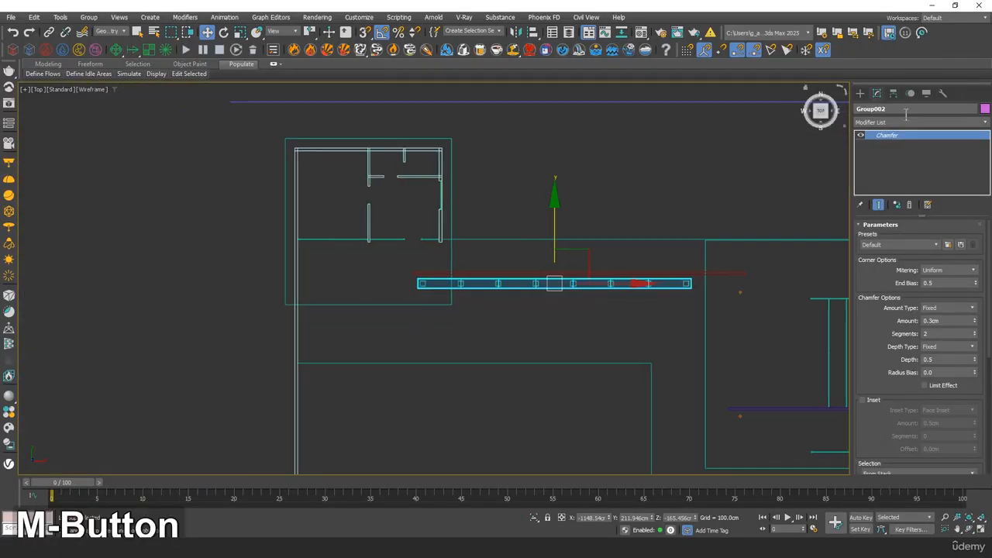
pyautogui.click(860, 93)
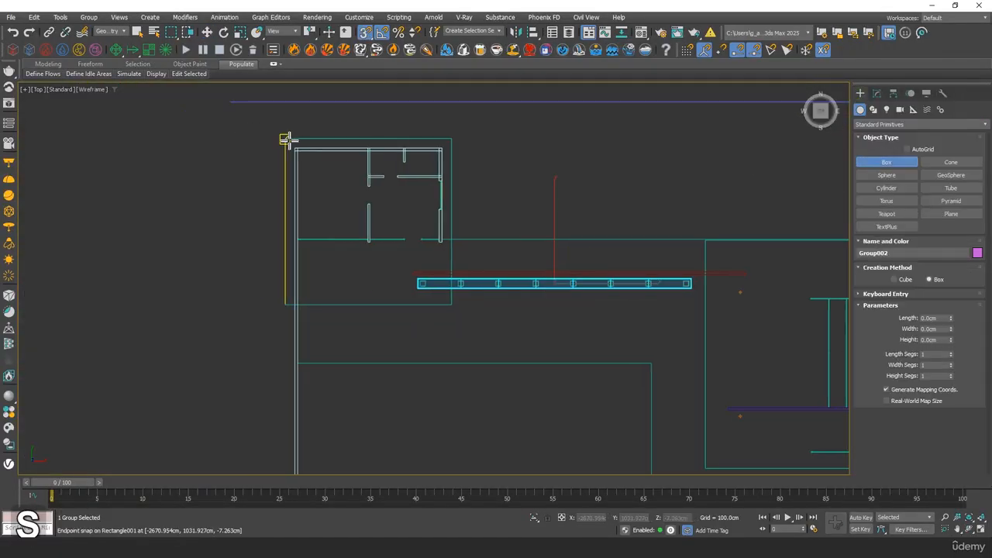
pyautogui.moveTo(286, 140); pyautogui.dragTo(450, 302)
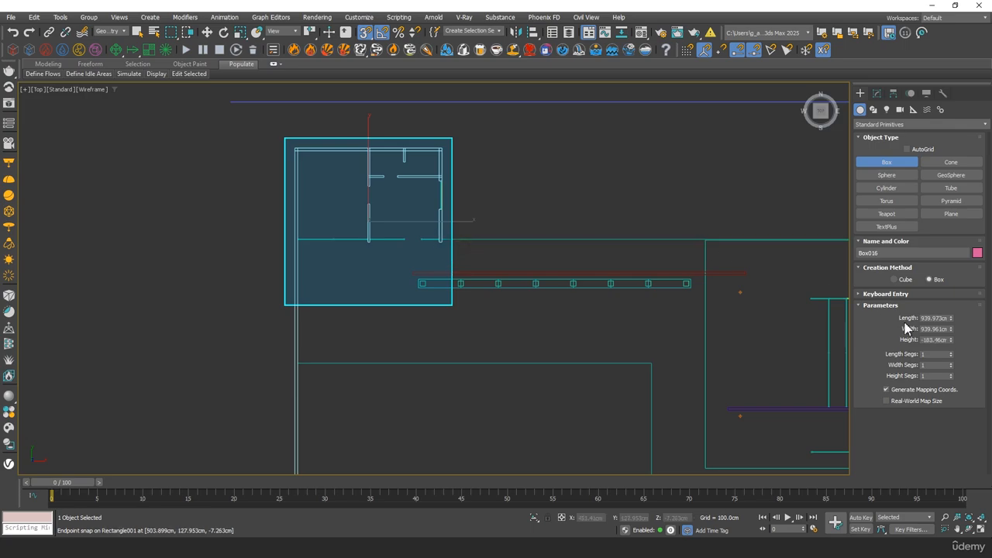
pyautogui.moveTo(757, 224); pyautogui.dragTo(711, 210, button='middle')
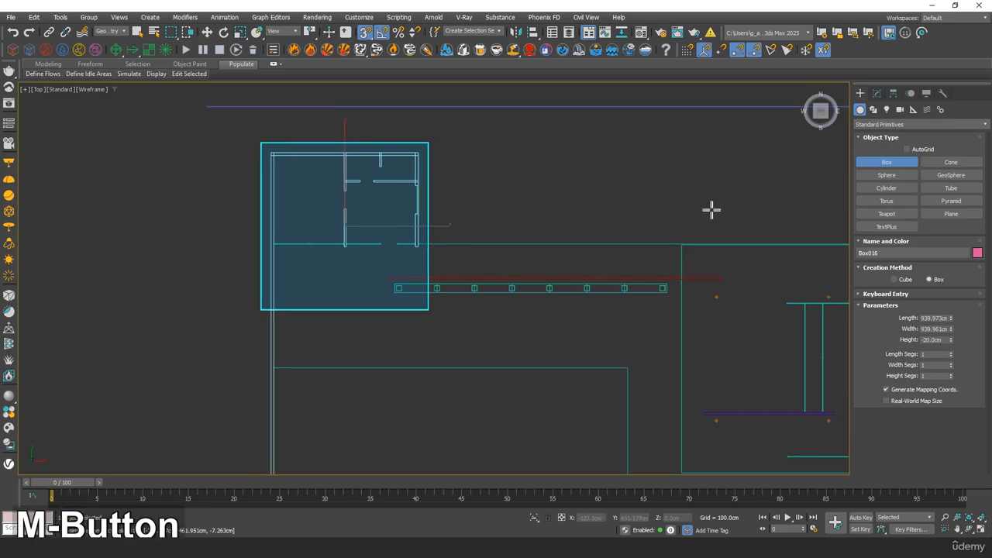
# Raise the small-room roof slab in the perspective view until its underside snaps to the top of the red wall.
pyautogui.press('p')
pyautogui.keyDown('alt'); pyautogui.moveTo(560, 235); pyautogui.dragTo(441, 196, button='middle'); pyautogui.keyUp('alt')
pyautogui.press('s')
pyautogui.press('w')
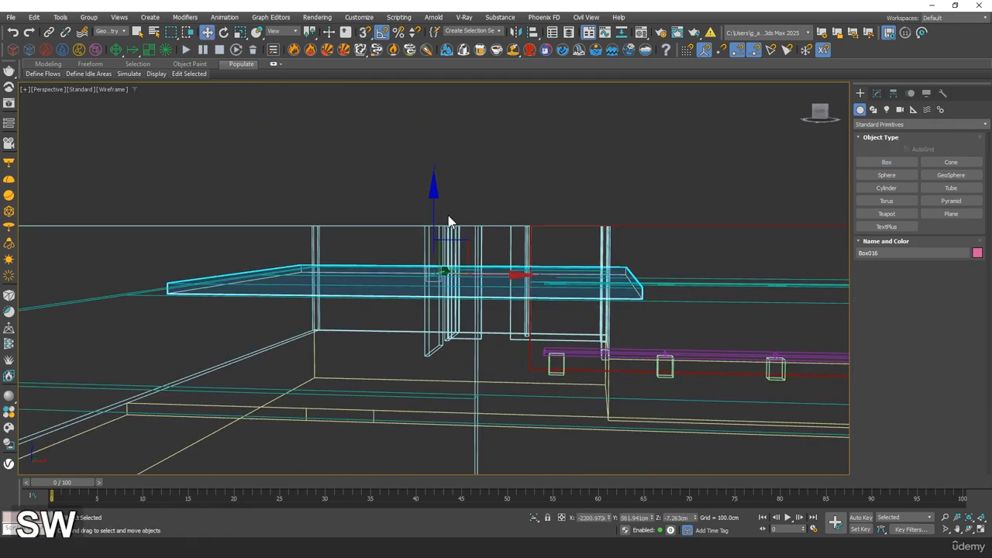
pyautogui.press('F3')
pyautogui.moveTo(432, 203); pyautogui.dragTo(432, 126)
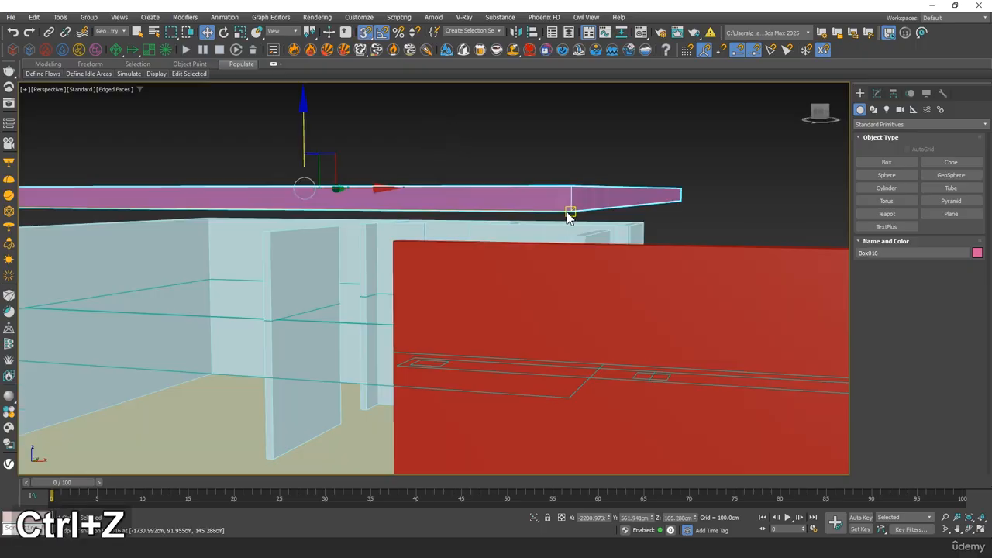
pyautogui.moveTo(570, 212)
pyautogui.mouseDown()
pyautogui.moveTo(445, 237)
pyautogui.moveTo(277, 248)
pyautogui.moveTo(625, 228)
pyautogui.moveTo(436, 247)
pyautogui.moveTo(387, 238)
pyautogui.moveTo(395, 240)
pyautogui.mouseUp()
pyautogui.press('F3')
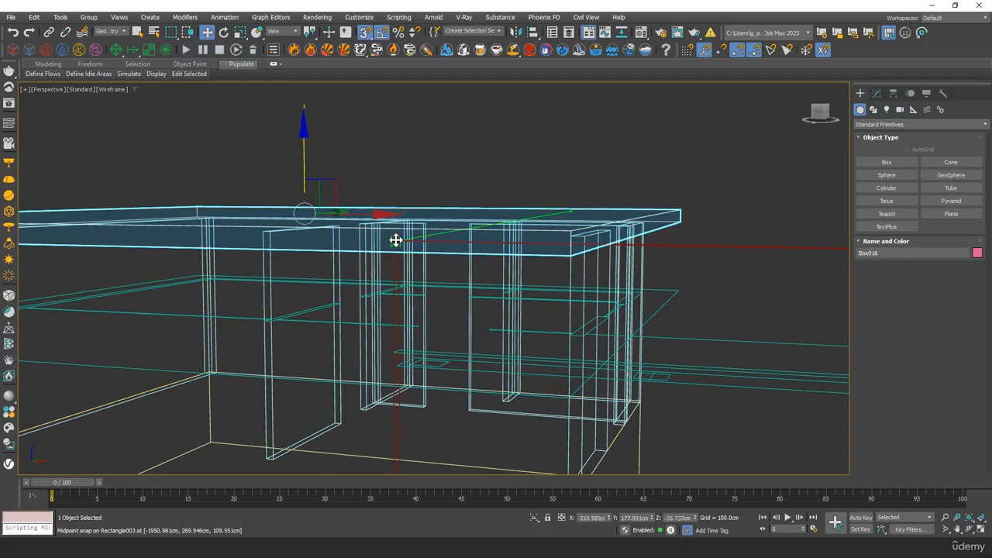
pyautogui.press('F3')
pyautogui.scroll(-2, 501, 221)
pyautogui.keyDown('alt'); pyautogui.moveTo(501, 222); pyautogui.dragTo(368, 231, button='middle'); pyautogui.keyUp('alt')
pyautogui.press('t')
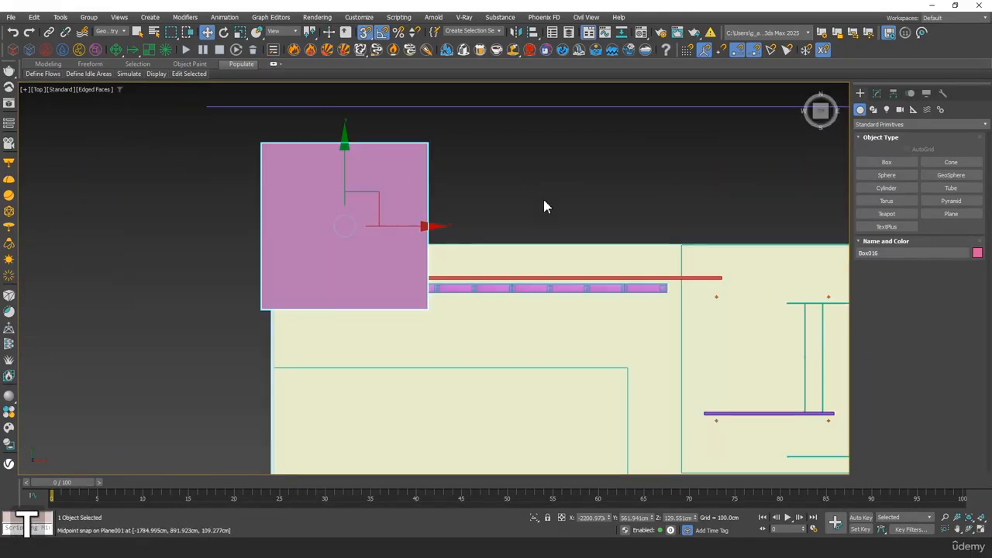
# Trace the large roof outline over the columns in the top view with a snapped box about 1290 by 2290 cm.
pyautogui.scroll(-3, 359, 157)
pyautogui.press('F3')
pyautogui.scroll(1, 540, 210)
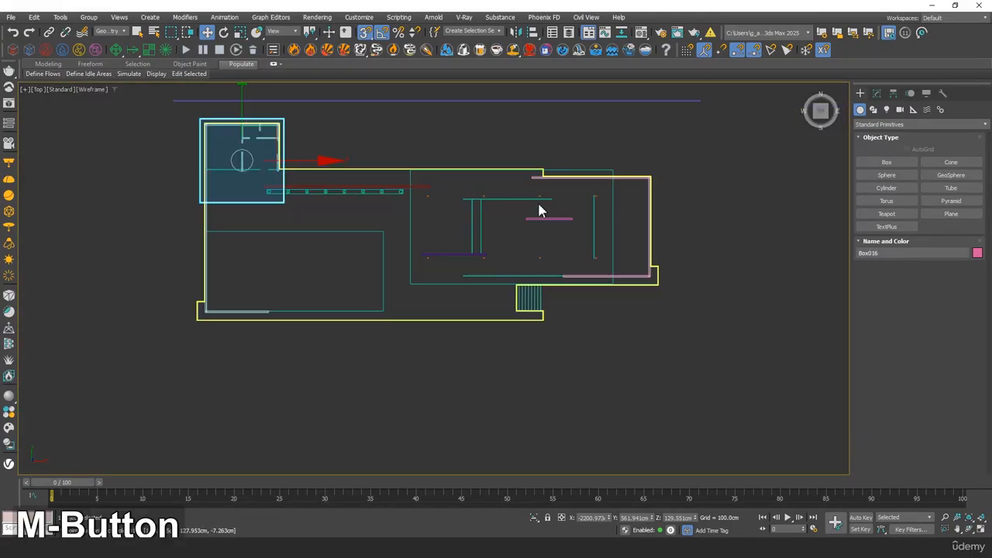
pyautogui.click(886, 162)
pyautogui.scroll(2, 463, 200)
pyautogui.scroll(2, 359, 288)
pyautogui.press('s')
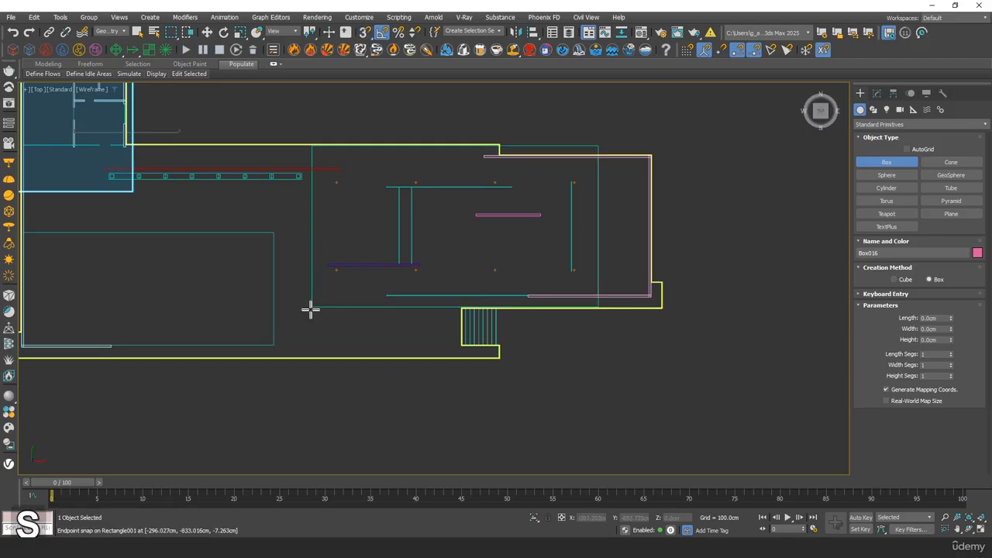
pyautogui.moveTo(311, 307); pyautogui.dragTo(593, 146)
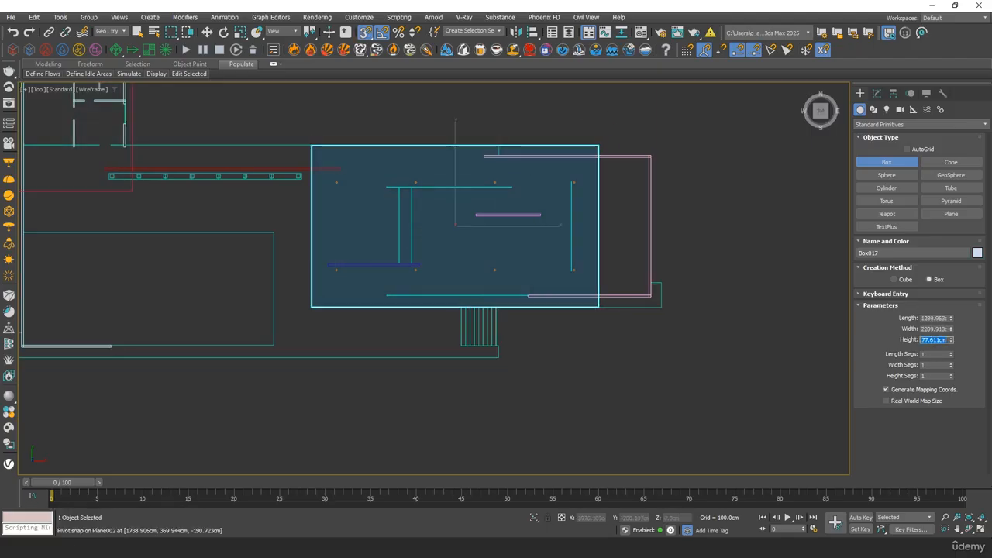
# Snap the large roof slab onto the tops of the walls beneath it.
pyautogui.moveTo(426, 261); pyautogui.dragTo(365, 217, button='middle')
pyautogui.scroll(4, 297, 275)
pyautogui.press('w')
pyautogui.moveTo(304, 285)
pyautogui.mouseDown()
pyautogui.moveTo(364, 197)
pyautogui.moveTo(476, 112)
pyautogui.mouseUp()
pyautogui.scroll(-3, 465, 128)
pyautogui.moveTo(456, 134)
pyautogui.mouseDown(button='middle')
pyautogui.moveTo(370, 250)
pyautogui.moveTo(390, 215)
pyautogui.mouseUp(button='middle')
pyautogui.press('F3')
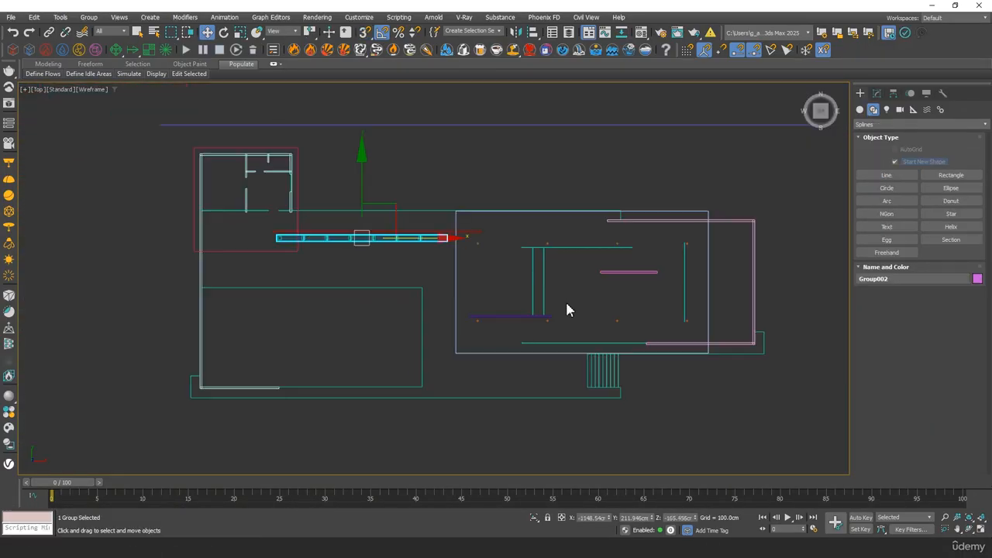
# Draw a square mullion box about 5 cm wide and 300 cm high at the starting end of the upper glazing line.
pyautogui.scroll(-2, 567, 304)
pyautogui.scroll(2, 566, 305)
pyautogui.scroll(5, 560, 278)
pyautogui.scroll(5, 535, 248)
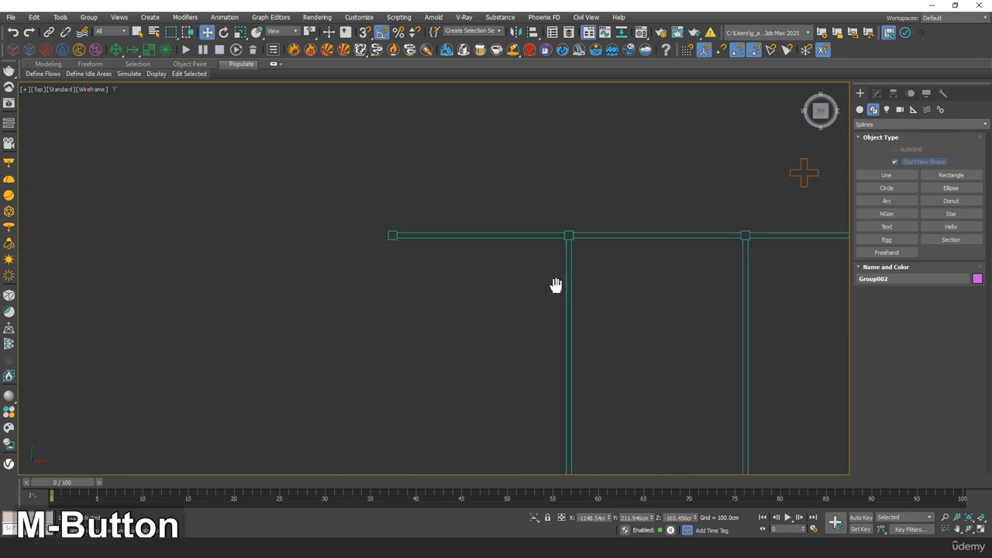
pyautogui.scroll(3, 752, 210)
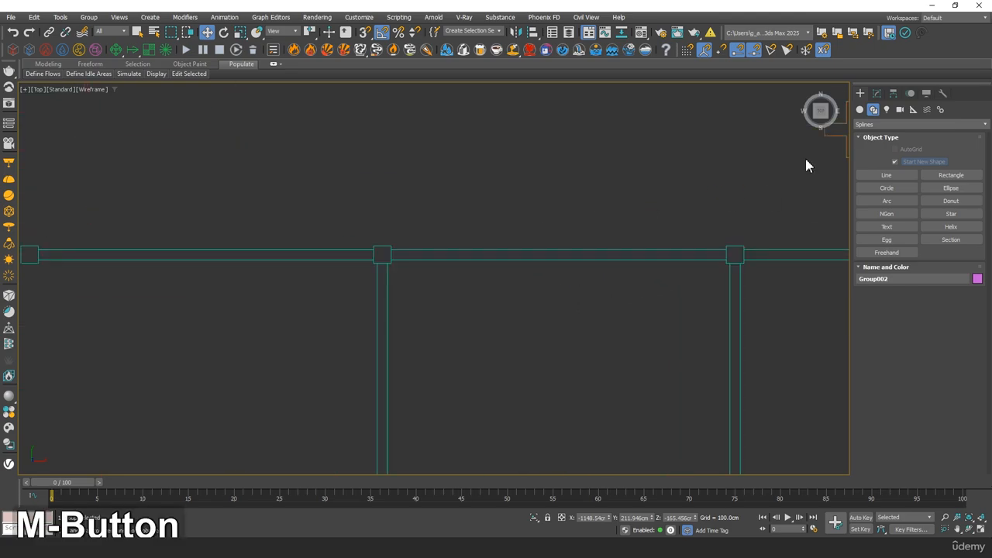
pyautogui.click(860, 110)
pyautogui.click(867, 125)
pyautogui.click(871, 136)
pyautogui.click(886, 162)
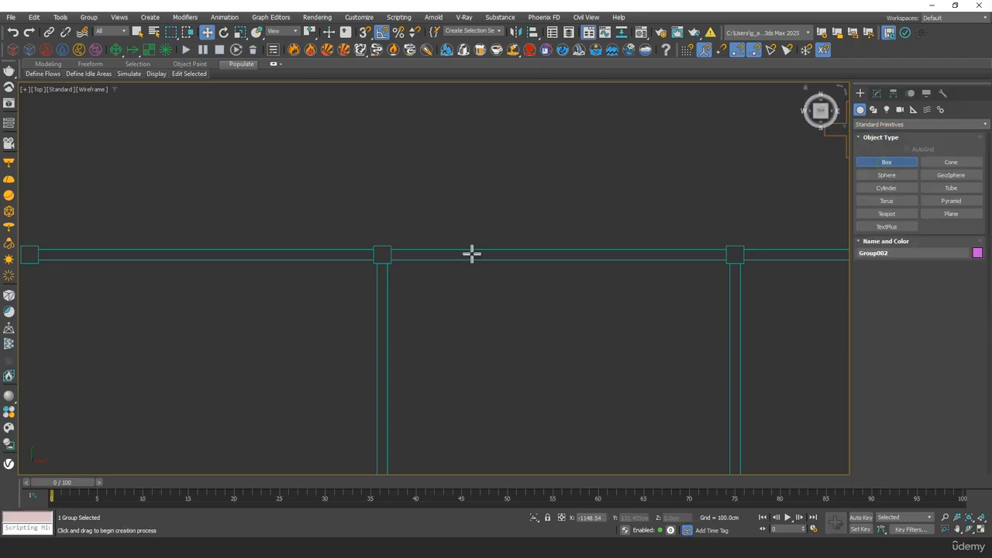
pyautogui.scroll(3, 242, 258)
pyautogui.moveTo(70, 261); pyautogui.dragTo(488, 252, button='middle')
pyautogui.press('s')
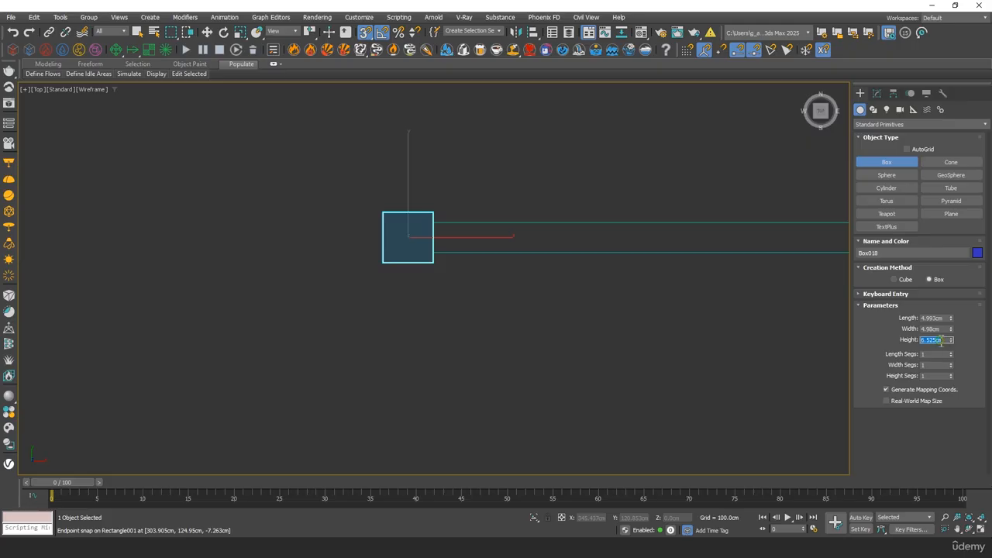
# Copy the mullion along the upper glazing line with ten copies, snapping the spacing to the next mullion mark.
pyautogui.scroll(-3, 539, 249)
pyautogui.moveTo(519, 250); pyautogui.dragTo(314, 288, button='middle')
pyautogui.press('w')
pyautogui.scroll(3, 171, 252)
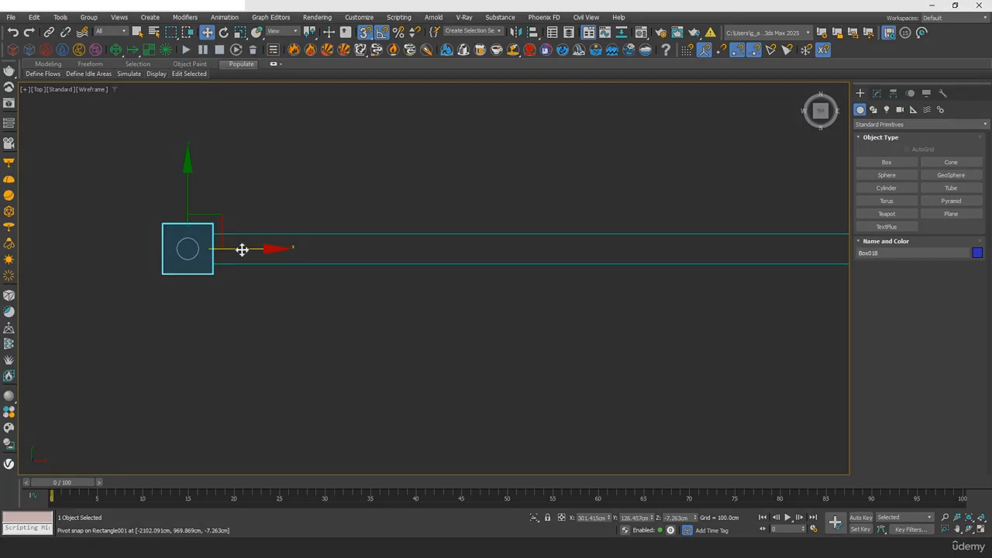
pyautogui.keyDown('shift'); pyautogui.moveTo(241, 250); pyautogui.dragTo(664, 255); pyautogui.keyUp('shift')
pyautogui.keyDown('shift'); pyautogui.moveTo(665, 255); pyautogui.dragTo(253, 271, button='middle'); pyautogui.keyUp('shift')
pyautogui.moveTo(253, 271)
pyautogui.keyDown('shift'); pyautogui.mouseDown()
pyautogui.moveTo(770, 245)
pyautogui.moveTo(771, 218)
pyautogui.mouseUp(); pyautogui.keyUp('shift')
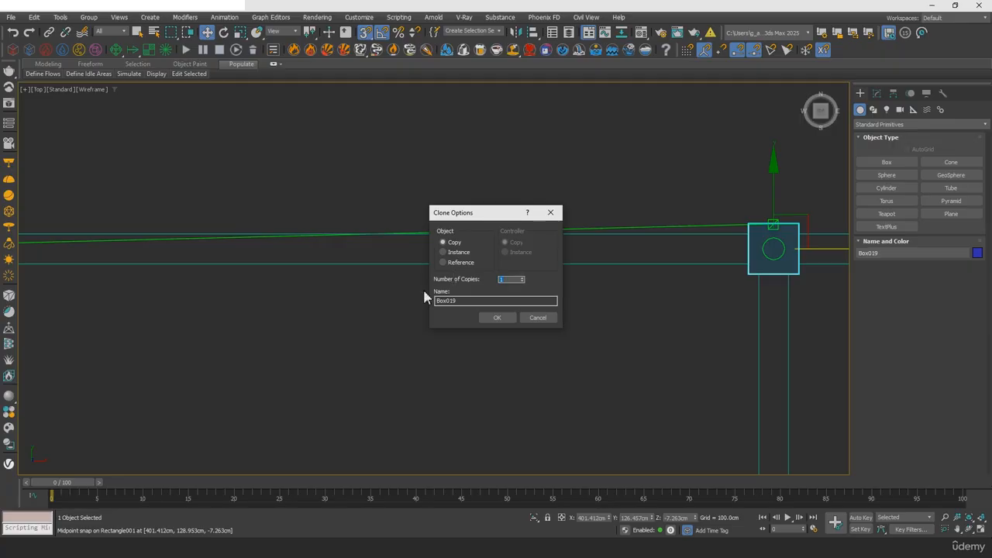
pyautogui.click(497, 318)
pyautogui.moveTo(497, 319)
pyautogui.mouseDown(button='middle')
pyautogui.moveTo(421, 317)
pyautogui.moveTo(405, 338)
pyautogui.moveTo(330, 350)
pyautogui.mouseUp(button='middle')
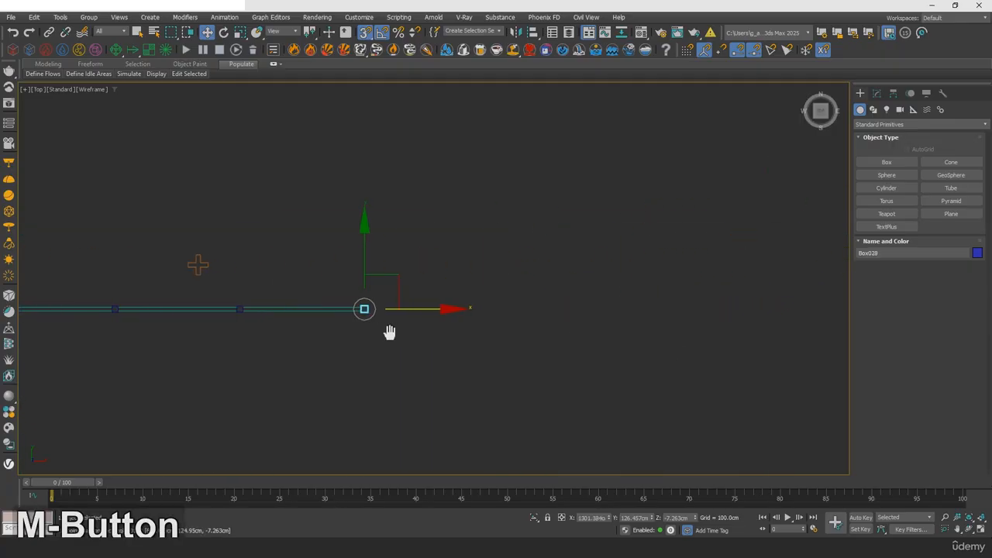
pyautogui.scroll(6, 373, 317)
pyautogui.moveTo(389, 332); pyautogui.dragTo(630, 241, button='middle')
pyautogui.click(497, 313)
pyautogui.scroll(-5, 448, 316)
pyautogui.scroll(-3, 630, 242)
pyautogui.moveTo(104, 399); pyautogui.dragTo(615, 281, button='middle')
pyautogui.moveTo(383, 108); pyautogui.dragTo(389, 175, button='middle')
# Copy the second mullion down the perpendicular glazing line to the mark halfway along it.
pyautogui.scroll(3, 389, 174)
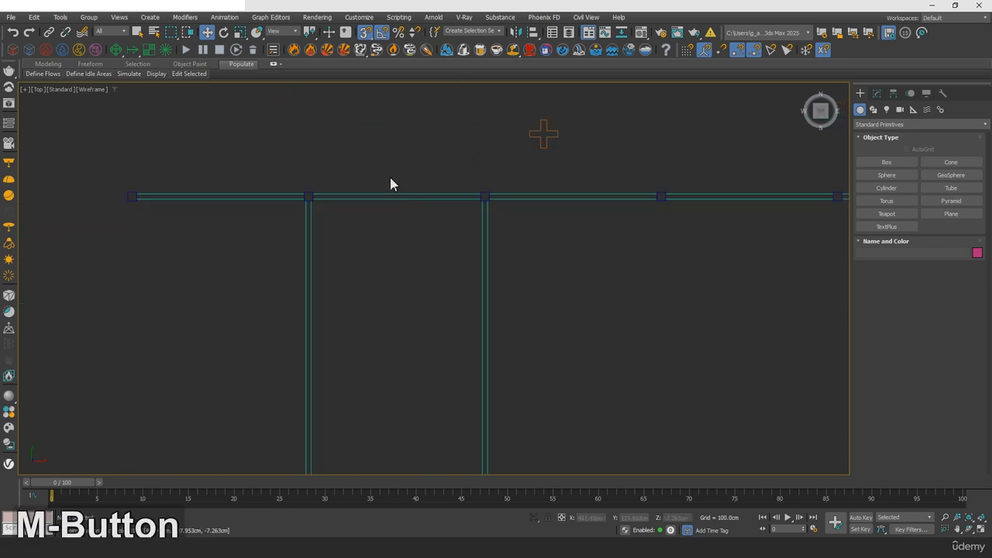
pyautogui.scroll(3, 334, 186)
pyautogui.click(277, 217)
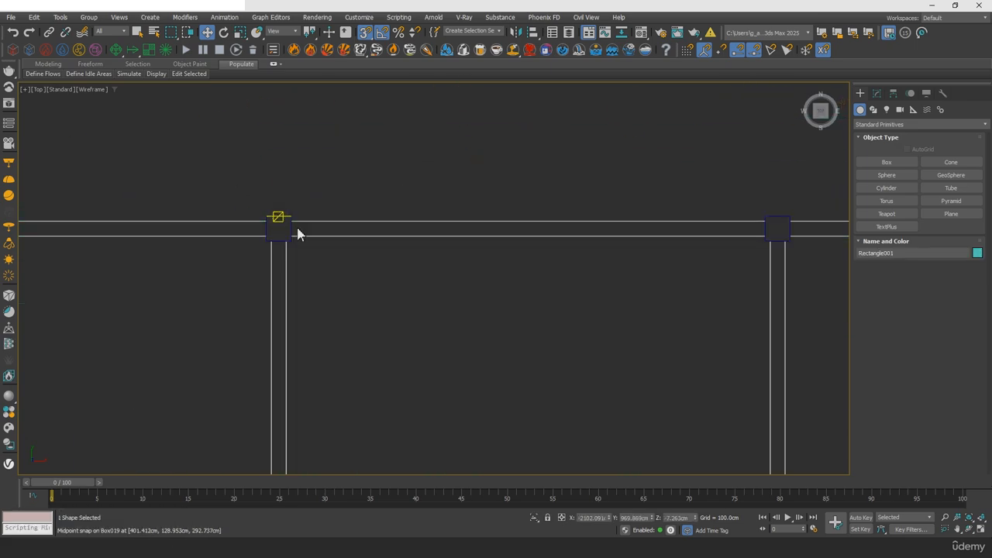
pyautogui.scroll(6, 284, 228)
pyautogui.press('s')
pyautogui.scroll(-7, 340, 269)
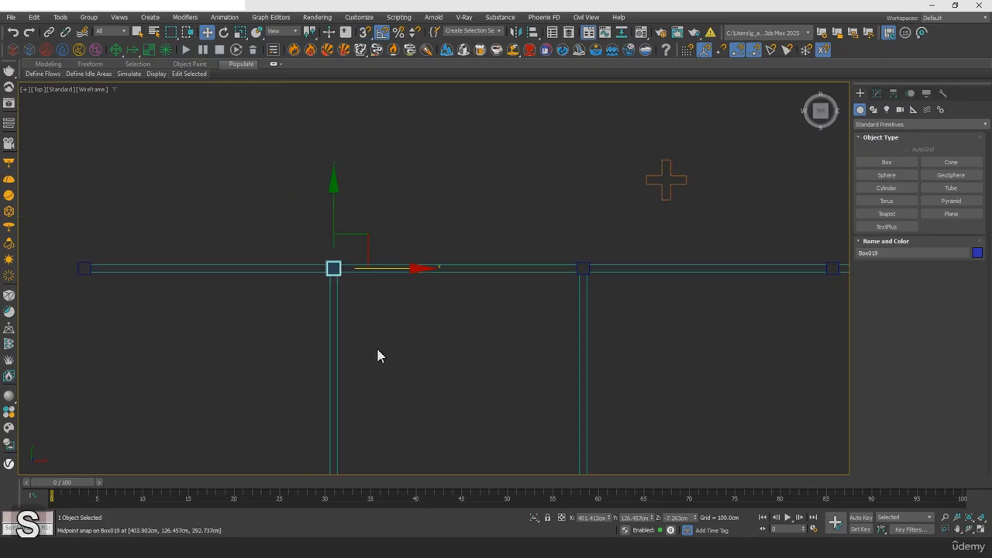
pyautogui.scroll(-4, 389, 271)
pyautogui.moveTo(376, 354); pyautogui.dragTo(402, 237, button='middle')
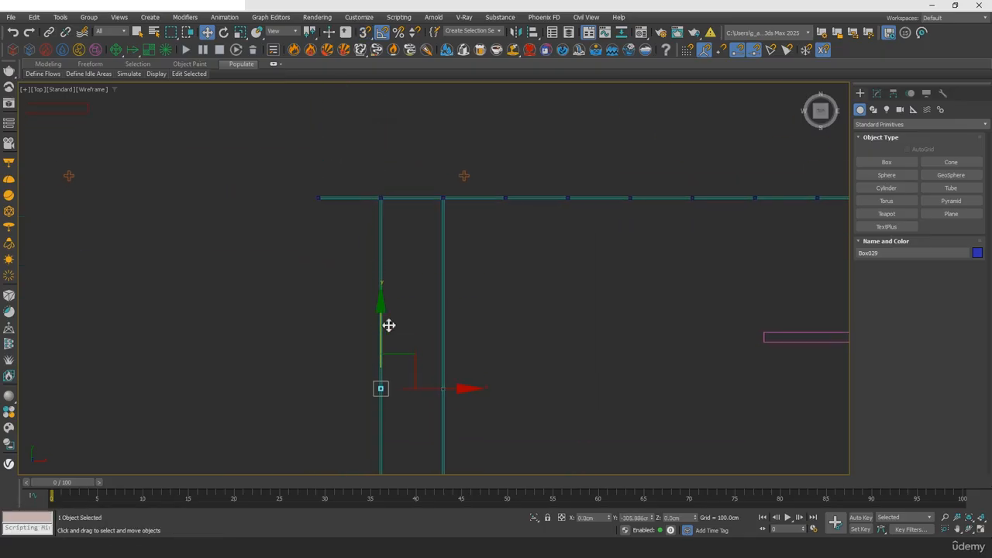
pyautogui.keyDown('shift'); pyautogui.moveTo(388, 325); pyautogui.dragTo(388, 324); pyautogui.keyUp('shift')
pyautogui.click(495, 318)
# Snap the copied halfway mullion exactly onto its square outline in the plan.
pyautogui.moveTo(399, 357); pyautogui.dragTo(447, 217, button='middle')
pyautogui.scroll(6, 431, 237)
pyautogui.scroll(6, 445, 339)
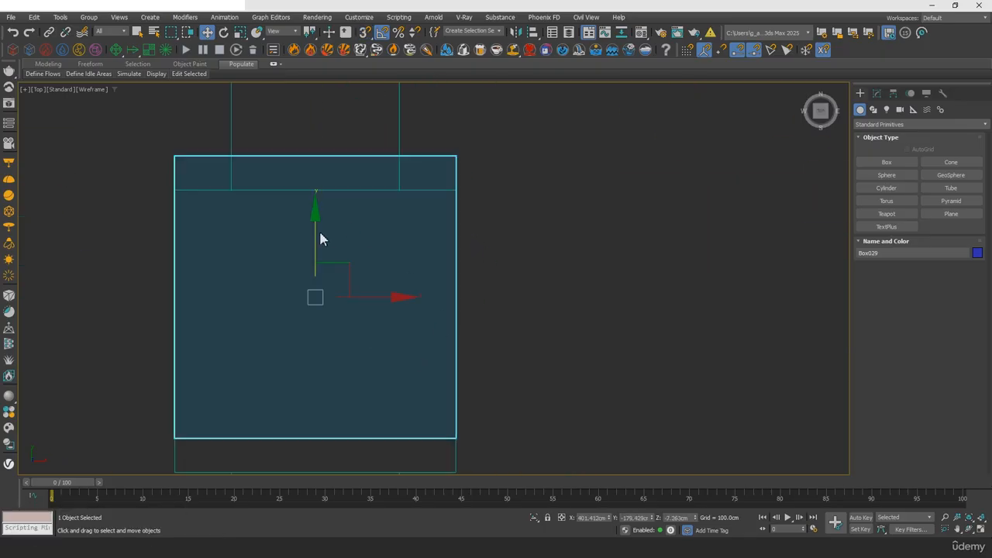
pyautogui.moveTo(318, 291); pyautogui.dragTo(393, 195, button='middle')
pyautogui.press('s')
pyautogui.moveTo(391, 344); pyautogui.dragTo(389, 378)
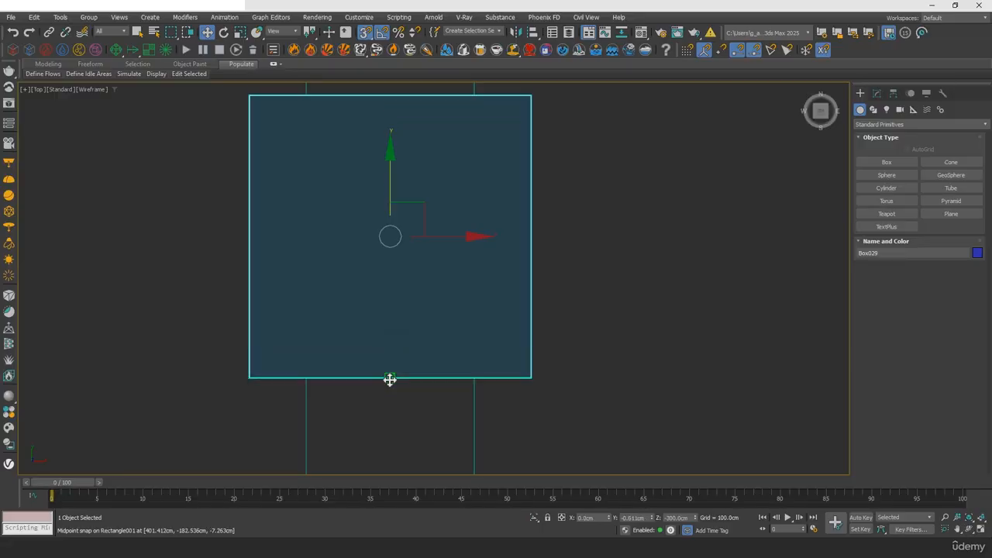
# Copy the halfway mullion to the lower end of the same glazing line and snap it onto its plan outline.
pyautogui.scroll(-9, 421, 353)
pyautogui.moveTo(424, 354); pyautogui.dragTo(426, 214, button='middle')
pyautogui.scroll(-3, 470, 297)
pyautogui.moveTo(503, 357); pyautogui.dragTo(486, 284, button='middle')
pyautogui.scroll(2, 412, 198)
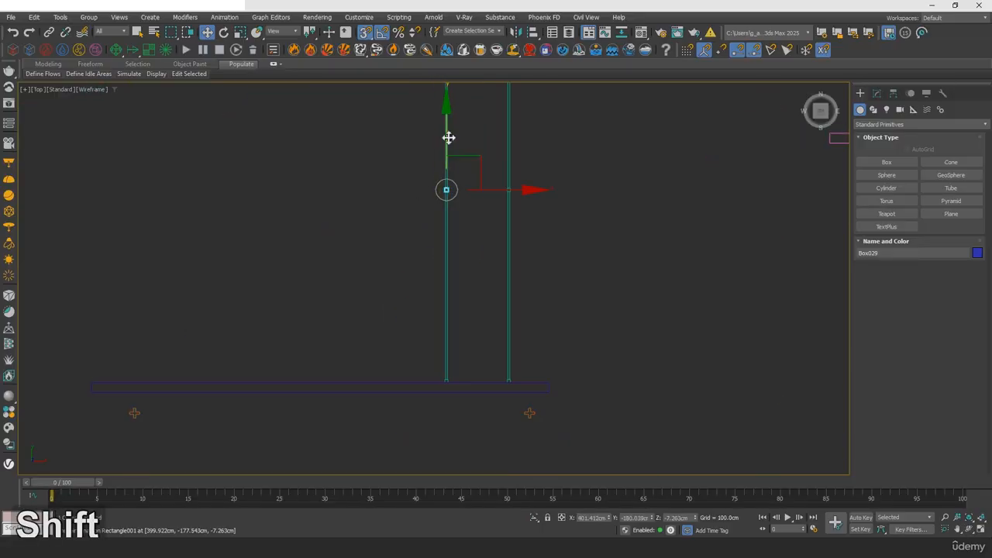
pyautogui.keyDown('shift'); pyautogui.moveTo(459, 357); pyautogui.dragTo(450, 379); pyautogui.keyUp('shift')
pyautogui.click(493, 319)
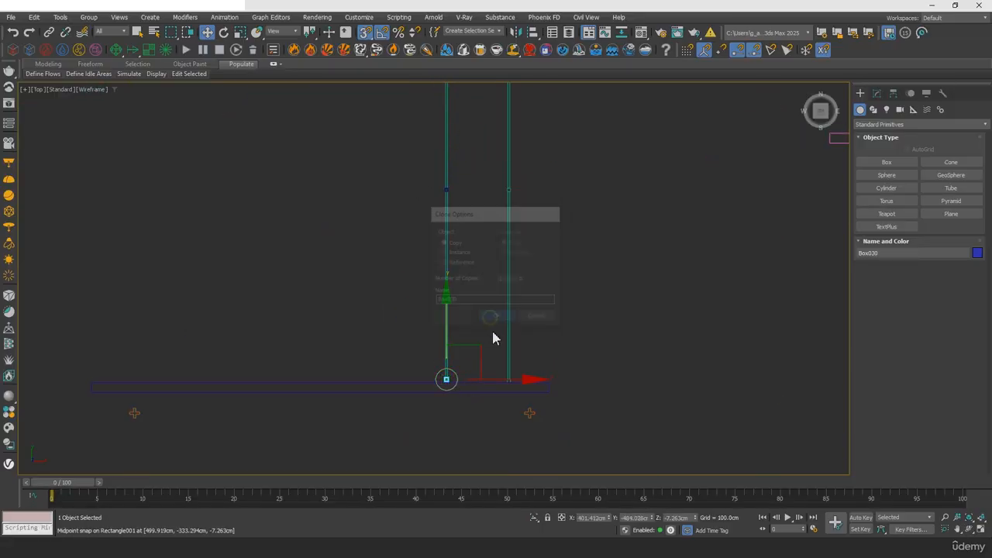
pyautogui.scroll(5, 491, 334)
pyautogui.moveTo(276, 279); pyautogui.dragTo(420, 159, button='middle')
pyautogui.scroll(-3, 422, 155)
pyautogui.moveTo(463, 272); pyautogui.dragTo(466, 357)
# Select the halfway and lower-end mullions together and copy them across to the neighbouring parallel glazing line.
pyautogui.scroll(-6, 527, 271)
pyautogui.moveTo(527, 273); pyautogui.dragTo(256, 245, button='middle')
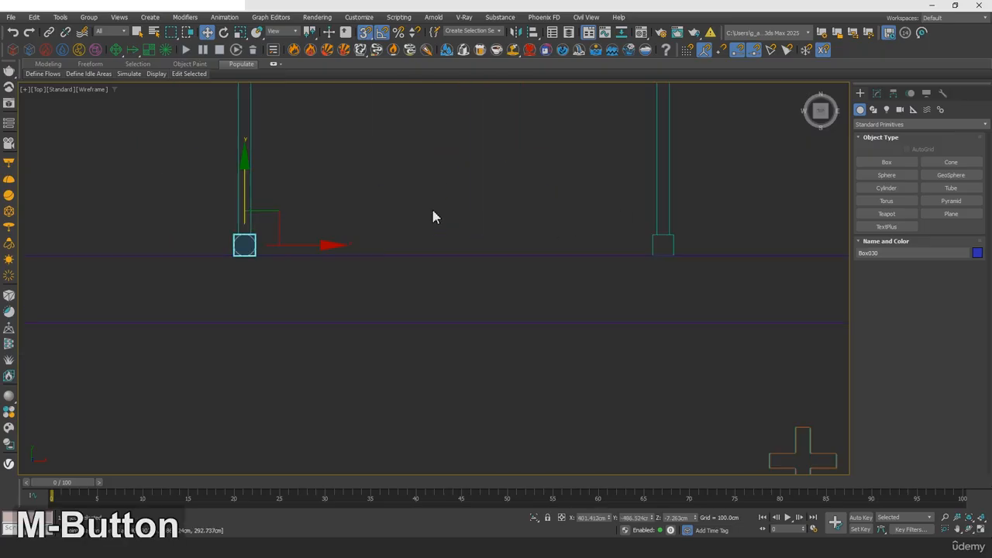
pyautogui.scroll(-1, 431, 155)
pyautogui.moveTo(431, 155); pyautogui.dragTo(465, 457, button='middle')
pyautogui.scroll(-2, 465, 457)
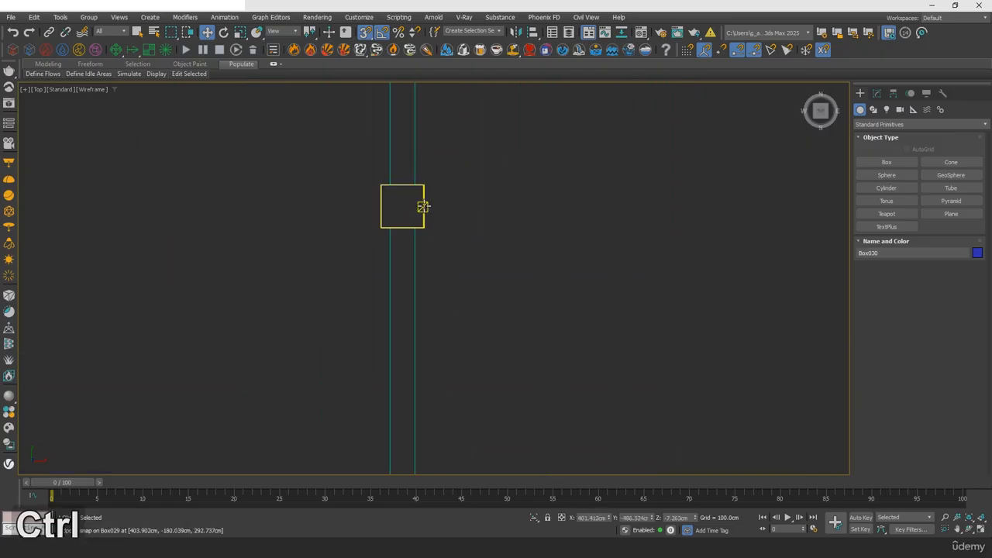
pyautogui.keyDown('ctrl'); pyautogui.click(423, 206); pyautogui.keyUp('ctrl')
pyautogui.scroll(-6, 494, 244)
pyautogui.moveTo(582, 415); pyautogui.dragTo(544, 302, button='middle')
pyautogui.scroll(3, 543, 287)
pyautogui.moveTo(496, 442); pyautogui.dragTo(404, 238, button='middle')
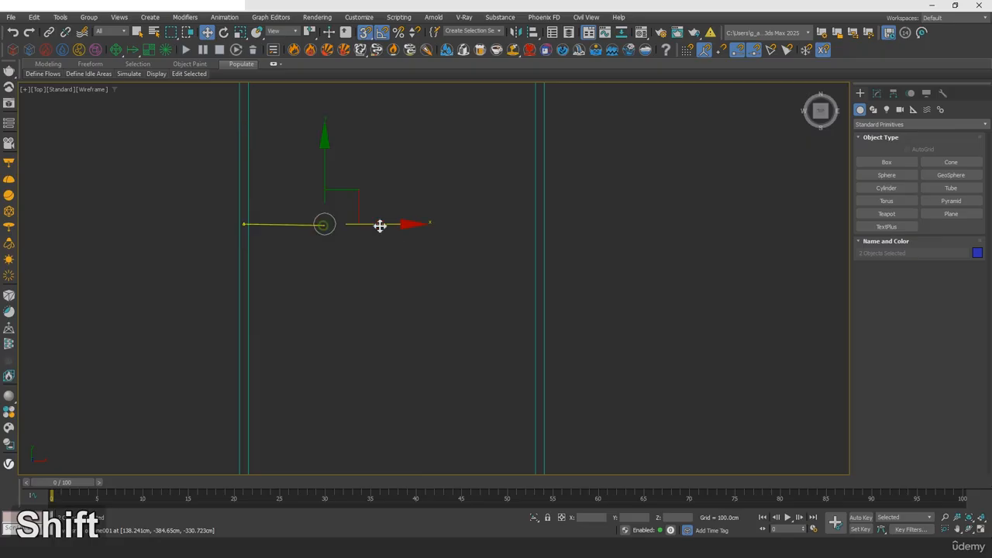
pyautogui.keyDown('shift'); pyautogui.moveTo(379, 226); pyautogui.dragTo(545, 251); pyautogui.keyUp('shift')
pyautogui.click(499, 318)
# Snap the copied pair of mullions sideways onto the plan outlines of the parallel glazing line.
pyautogui.moveTo(580, 315); pyautogui.dragTo(533, 232, button='middle')
pyautogui.scroll(3, 500, 364)
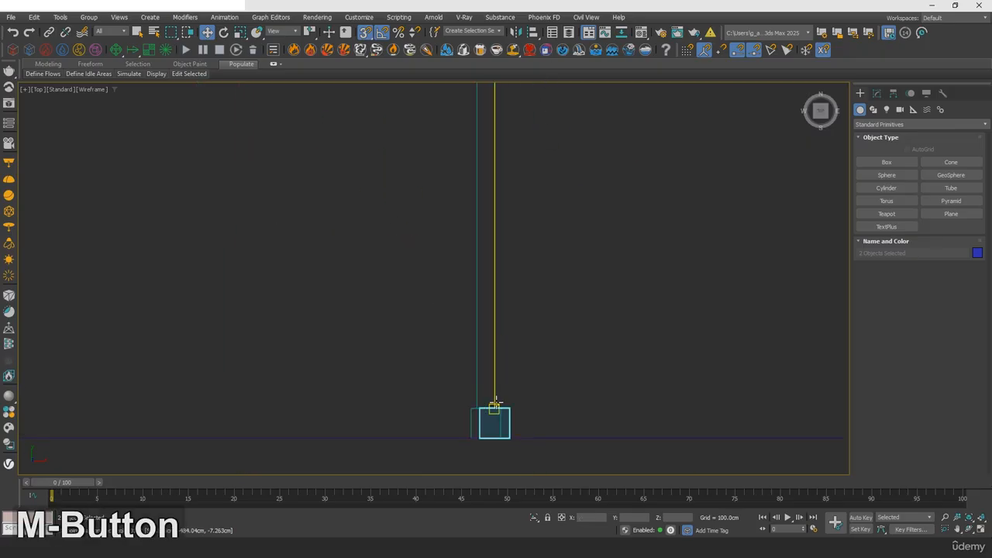
pyautogui.moveTo(497, 403); pyautogui.dragTo(537, 336, button='middle')
pyautogui.scroll(3, 537, 336)
pyautogui.moveTo(517, 314); pyautogui.dragTo(492, 310)
# Examine the alignment of the copied mullions along the two parallel glazing lines.
pyautogui.scroll(-2, 593, 209)
pyautogui.moveTo(593, 209); pyautogui.dragTo(531, 488, button='middle')
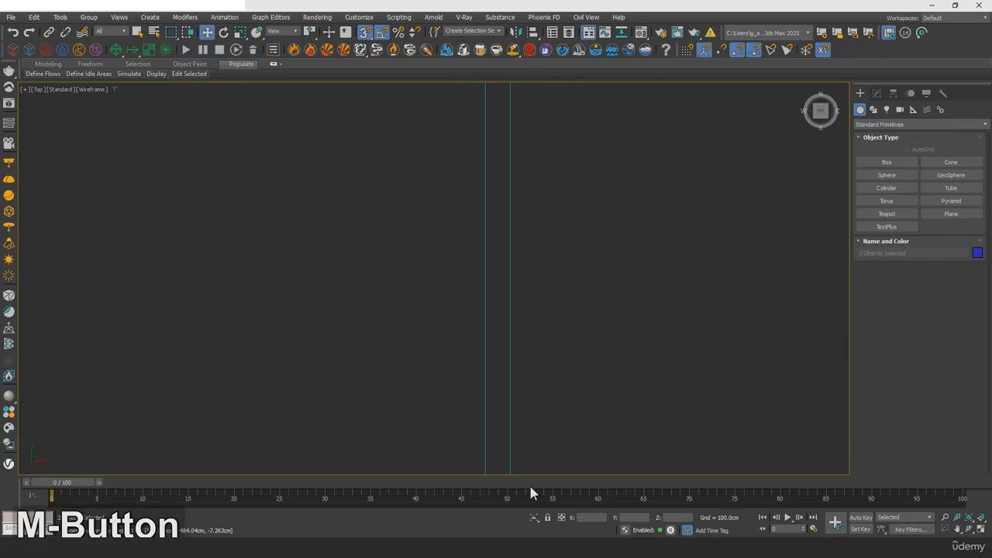
pyautogui.scroll(-1, 557, 252)
pyautogui.moveTo(558, 252); pyautogui.dragTo(542, 473, button='middle')
pyautogui.moveTo(533, 221); pyautogui.dragTo(511, 425, button='middle')
pyautogui.scroll(3, 508, 288)
pyautogui.scroll(-3, 568, 295)
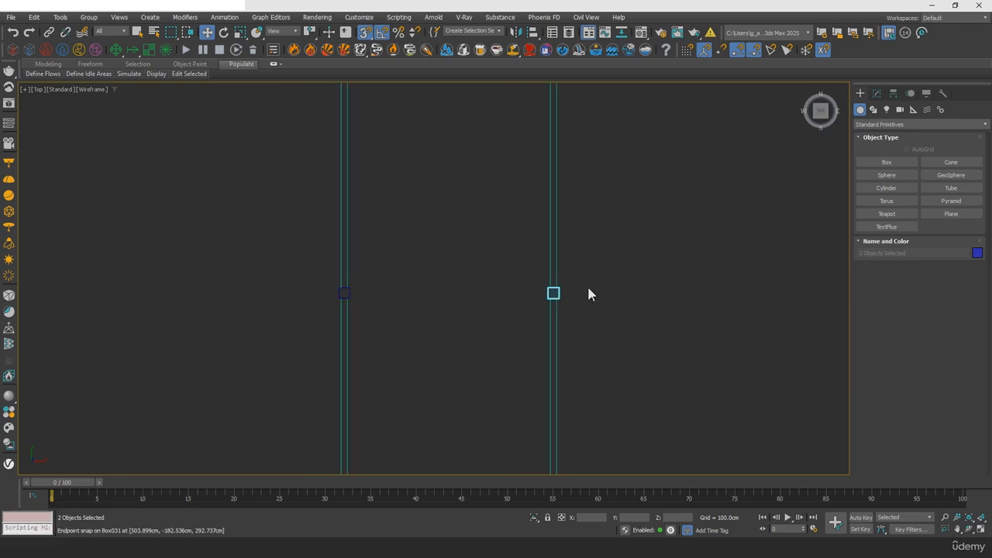
pyautogui.scroll(-3, 644, 191)
pyautogui.moveTo(644, 190); pyautogui.dragTo(577, 442, button='middle')
pyautogui.scroll(1, 586, 286)
pyautogui.scroll(-2, 586, 286)
pyautogui.moveTo(817, 323); pyautogui.dragTo(443, 118, button='middle')
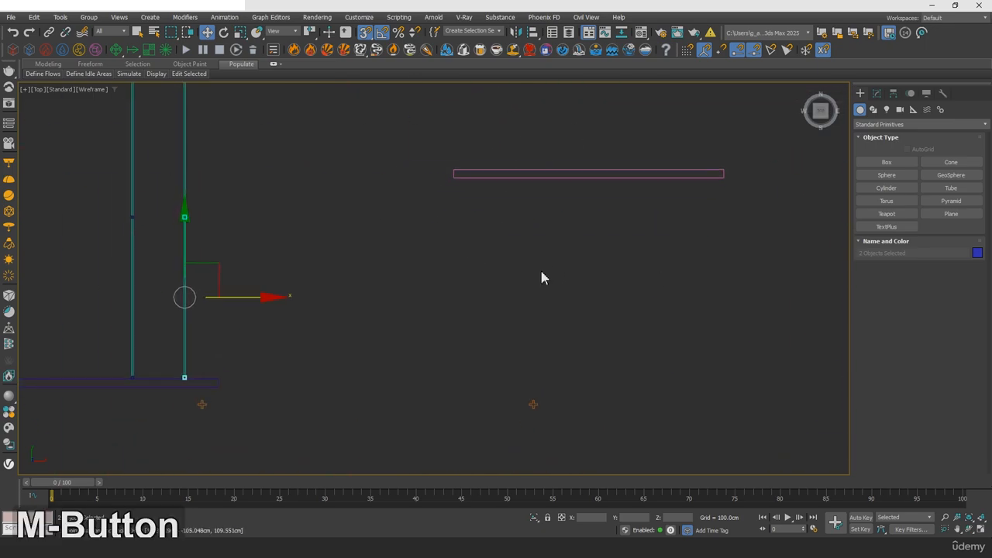
pyautogui.moveTo(641, 324); pyautogui.dragTo(490, 299, button='middle')
# Draw a rail box about 995 by 3 cm along the upper glazing line, snapped between its end mullions.
pyautogui.scroll(-4, 490, 299)
pyautogui.scroll(4, 381, 259)
pyautogui.scroll(2, 353, 248)
pyautogui.moveTo(353, 248); pyautogui.dragTo(273, 347, button='middle')
pyautogui.scroll(1, 273, 348)
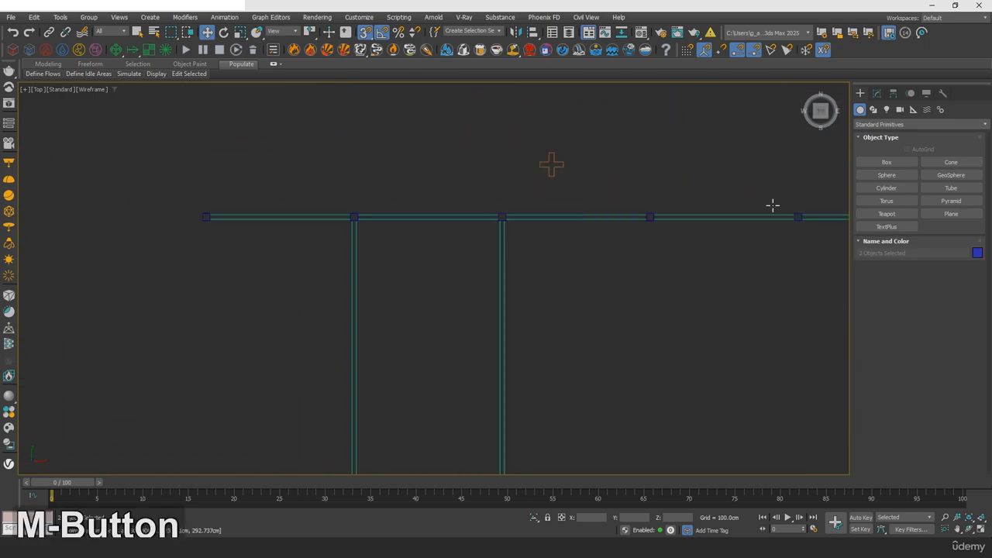
pyautogui.click(886, 165)
pyautogui.scroll(4, 326, 225)
pyautogui.moveTo(326, 225); pyautogui.dragTo(243, 248, button='middle')
pyautogui.scroll(1, 244, 248)
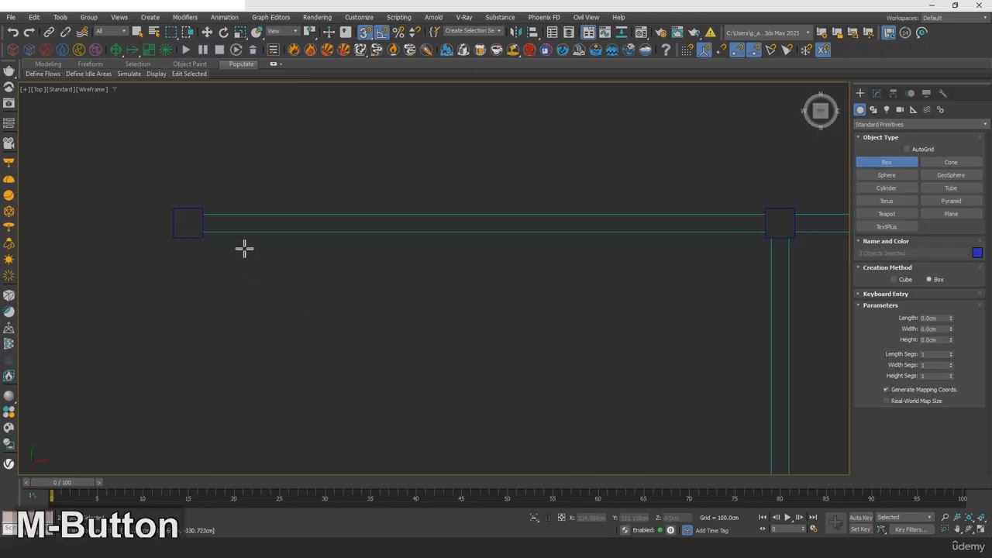
pyautogui.scroll(3, 217, 217)
pyautogui.press('s')
pyautogui.moveTo(216, 217); pyautogui.dragTo(438, 270)
pyautogui.moveTo(757, 235); pyautogui.dragTo(439, 270, button='middle')
pyautogui.moveTo(439, 270); pyautogui.dragTo(521, 323)
pyautogui.moveTo(521, 323); pyautogui.dragTo(383, 334, button='middle')
pyautogui.moveTo(383, 334); pyautogui.dragTo(578, 225)
pyautogui.scroll(5, 504, 256)
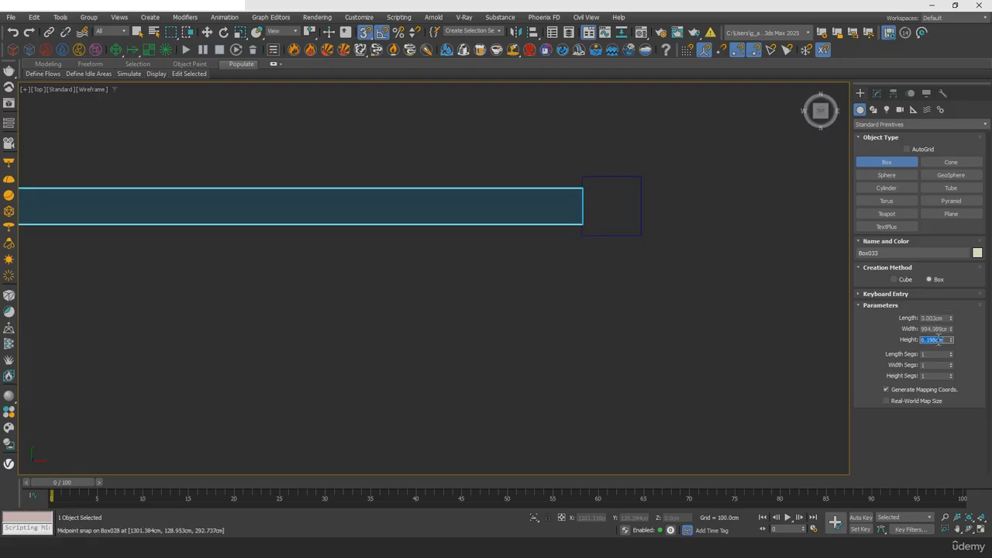
# Copy the bottom rail straight up to near the tops of the mullions in the shaded perspective view.
pyautogui.moveTo(536, 316)
pyautogui.mouseDown(button='middle')
pyautogui.moveTo(501, 336)
pyautogui.moveTo(538, 230)
pyautogui.moveTo(612, 294)
pyautogui.moveTo(520, 315)
pyautogui.moveTo(458, 343)
pyautogui.moveTo(480, 295)
pyautogui.moveTo(481, 256)
pyautogui.mouseUp(button='middle')
pyautogui.press('p')
pyautogui.press('z')
pyautogui.press('F3')
pyautogui.moveTo(490, 259)
pyautogui.keyDown('alt'); pyautogui.mouseDown(button='middle')
pyautogui.moveTo(294, 266)
pyautogui.moveTo(266, 277)
pyautogui.mouseUp(button='middle'); pyautogui.keyUp('alt')
pyautogui.press('w')
pyautogui.moveTo(266, 277)
pyautogui.keyDown('shift'); pyautogui.mouseDown()
pyautogui.moveTo(299, 140)
pyautogui.moveTo(327, 100)
pyautogui.mouseUp(); pyautogui.keyUp('shift')
pyautogui.click(494, 319)
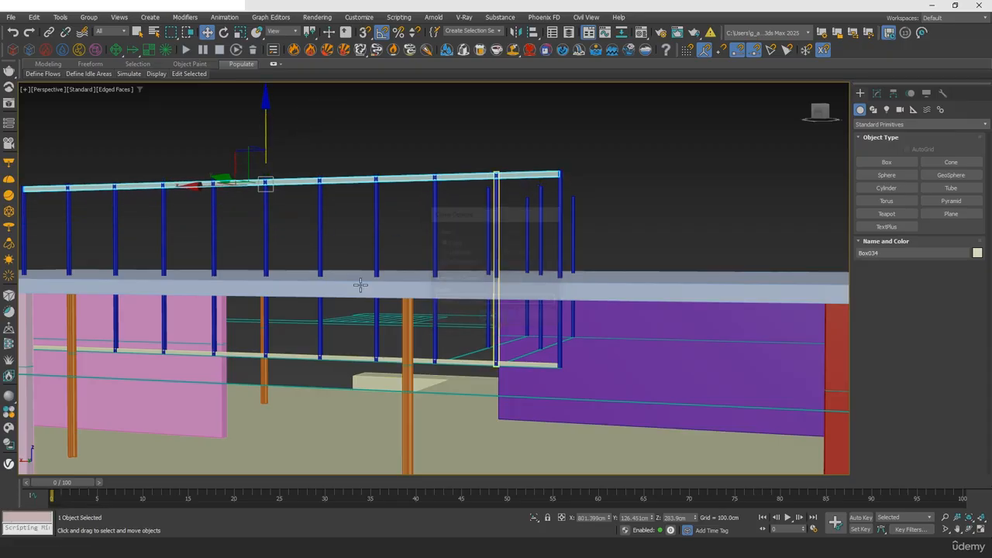
# Raise the copied top rail in the front view to line up with the mullion tops.
pyautogui.press('f')
pyautogui.press('z')
pyautogui.moveTo(430, 321)
pyautogui.mouseDown(button='middle')
pyautogui.moveTo(414, 241)
pyautogui.moveTo(428, 284)
pyautogui.mouseUp(button='middle')
pyautogui.scroll(7, 428, 284)
pyautogui.scroll(4, 428, 285)
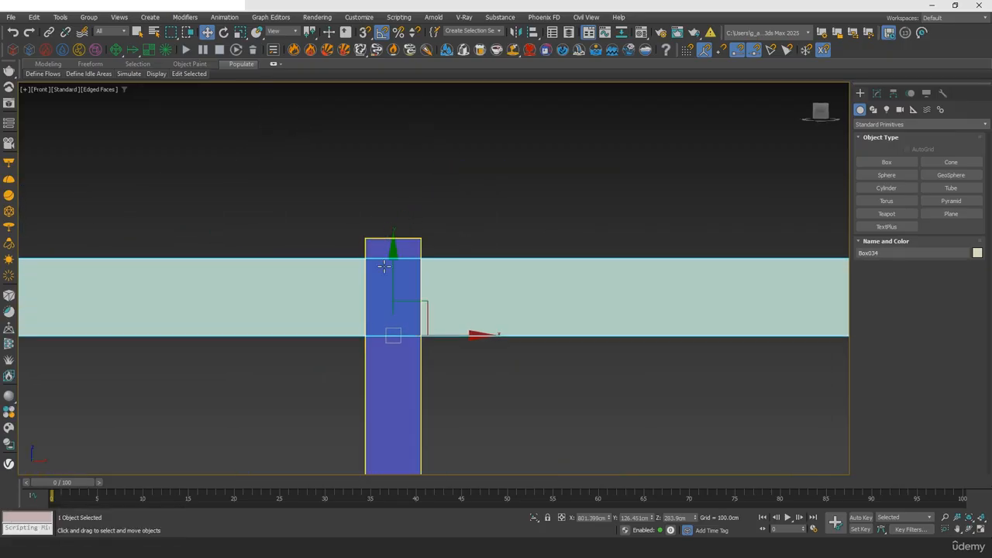
pyautogui.moveTo(394, 262); pyautogui.dragTo(393, 236)
# Lift the roof slab clear of the glazing frame and hide it.
pyautogui.press('p')
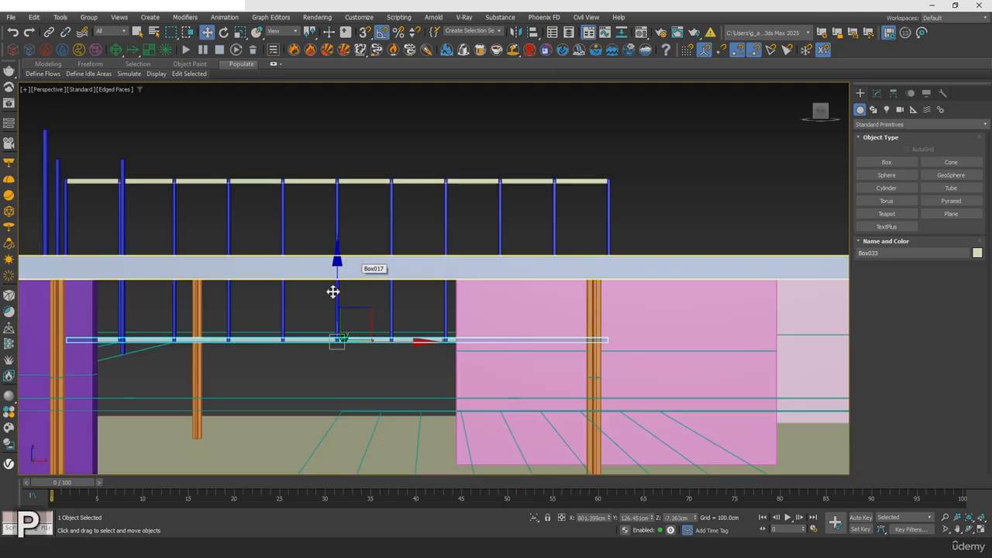
pyautogui.keyDown('alt'); pyautogui.moveTo(333, 292); pyautogui.dragTo(217, 286, button='middle'); pyautogui.keyUp('alt')
pyautogui.click(180, 179)
pyautogui.keyDown('alt'); pyautogui.moveTo(392, 299); pyautogui.dragTo(376, 418, button='middle'); pyautogui.keyUp('alt')
pyautogui.moveTo(336, 248); pyautogui.dragTo(334, 41)
pyautogui.keyDown('alt'); pyautogui.moveTo(392, 239); pyautogui.dragTo(350, 243, button='middle'); pyautogui.keyUp('alt')
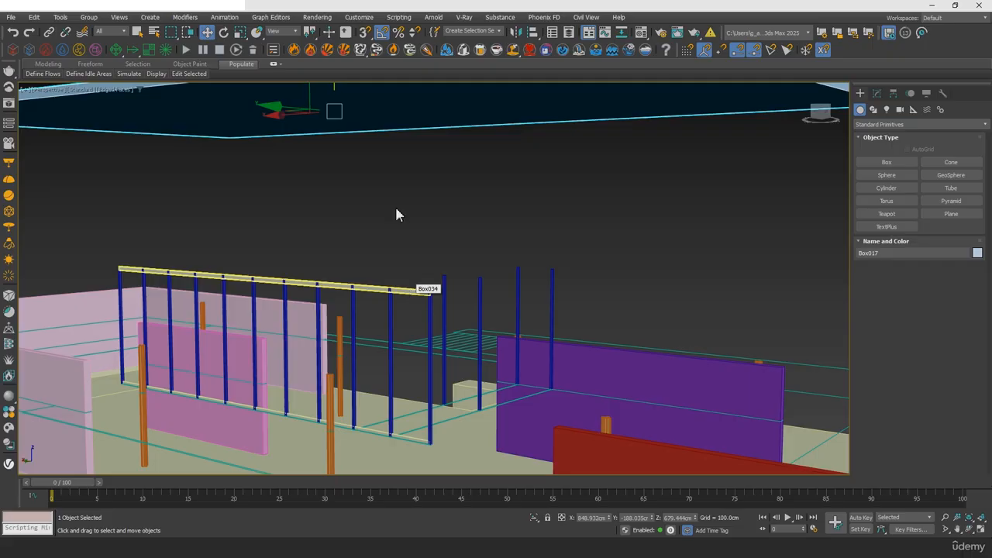
pyautogui.rightClick(414, 111)
pyautogui.click(461, 77)
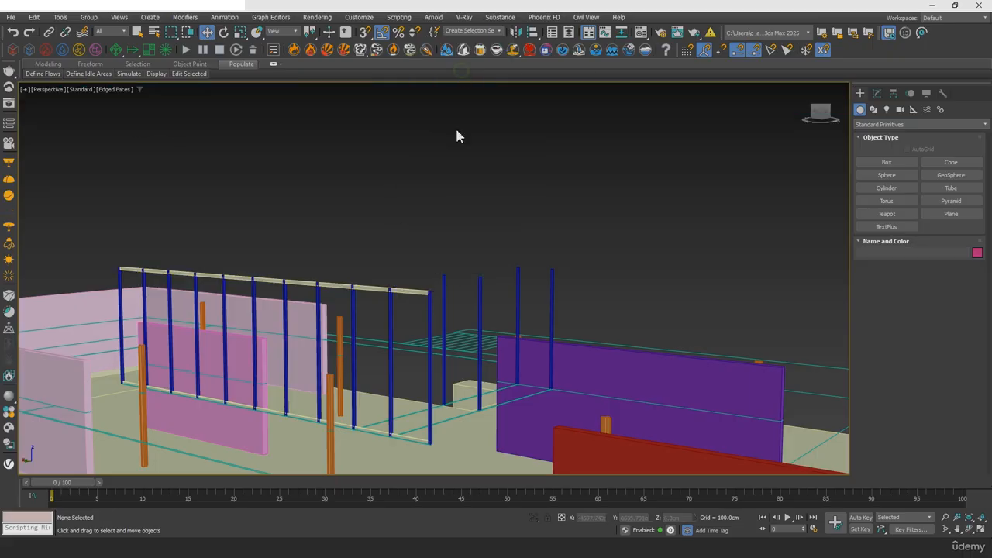
# Draw a rail box about 608 by 3 cm and 7 cm high along the perpendicular glazing line, snapped between its end mullions.
pyautogui.press('t')
pyautogui.press('z')
pyautogui.press('F3')
pyautogui.scroll(7, 500, 232)
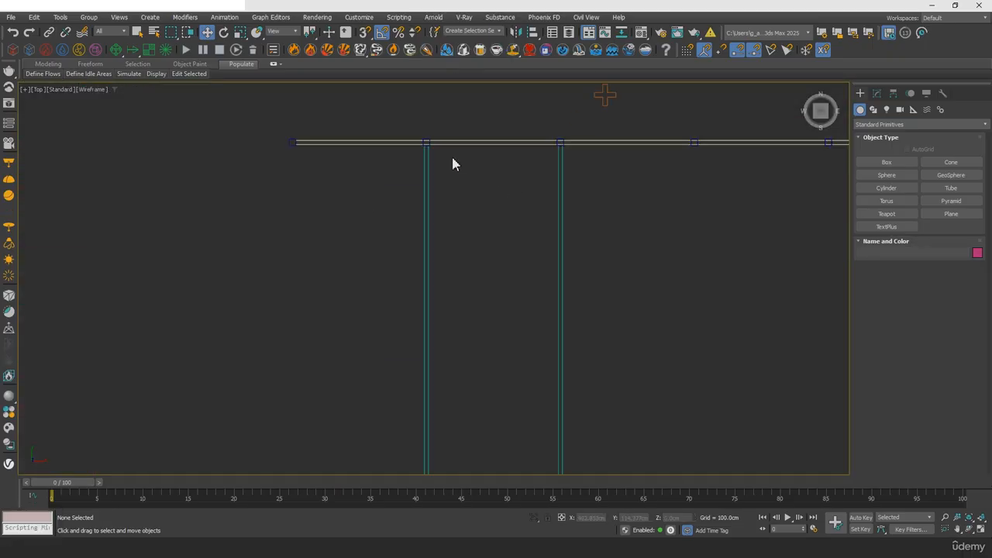
pyautogui.moveTo(456, 159); pyautogui.dragTo(458, 289, button='middle')
pyautogui.scroll(3, 460, 290)
pyautogui.click(886, 162)
pyautogui.scroll(5, 367, 290)
pyautogui.moveTo(367, 290); pyautogui.dragTo(478, 158, button='middle')
pyautogui.scroll(-4, 473, 194)
pyautogui.press('s')
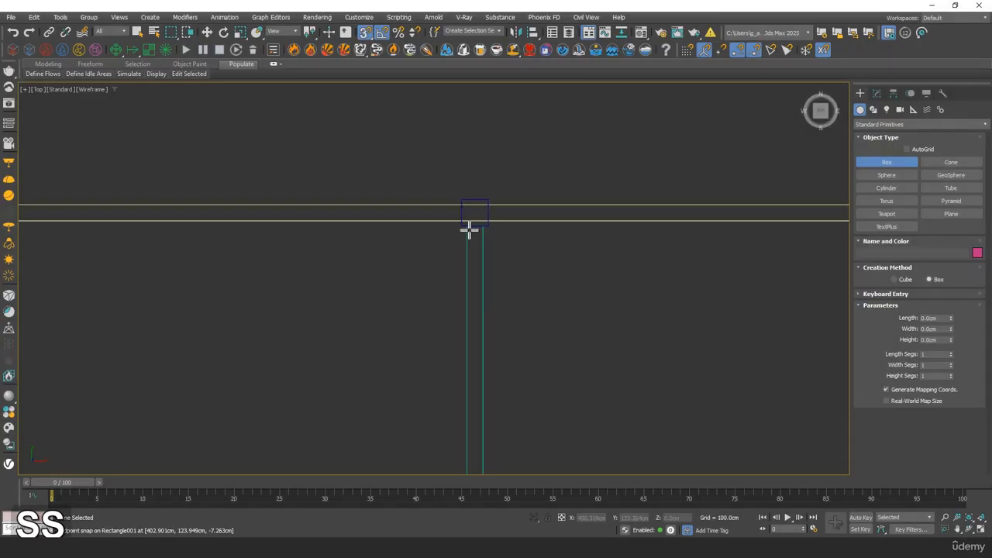
pyautogui.moveTo(513, 325); pyautogui.dragTo(537, 88, button='middle')
pyautogui.moveTo(543, 326); pyautogui.dragTo(547, 283, button='middle')
pyautogui.scroll(8, 493, 182)
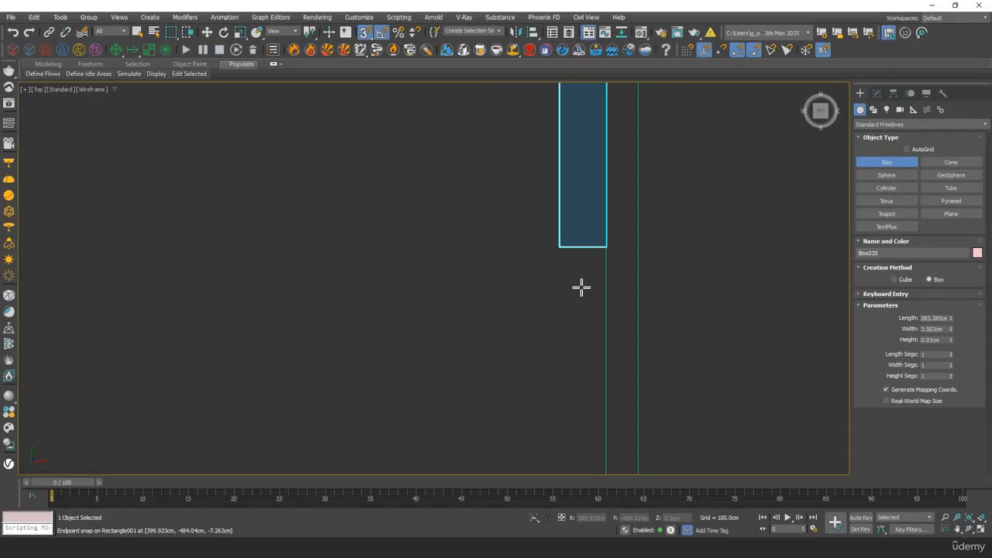
pyautogui.moveTo(676, 325); pyautogui.dragTo(646, 104, button='middle')
pyautogui.press('s')
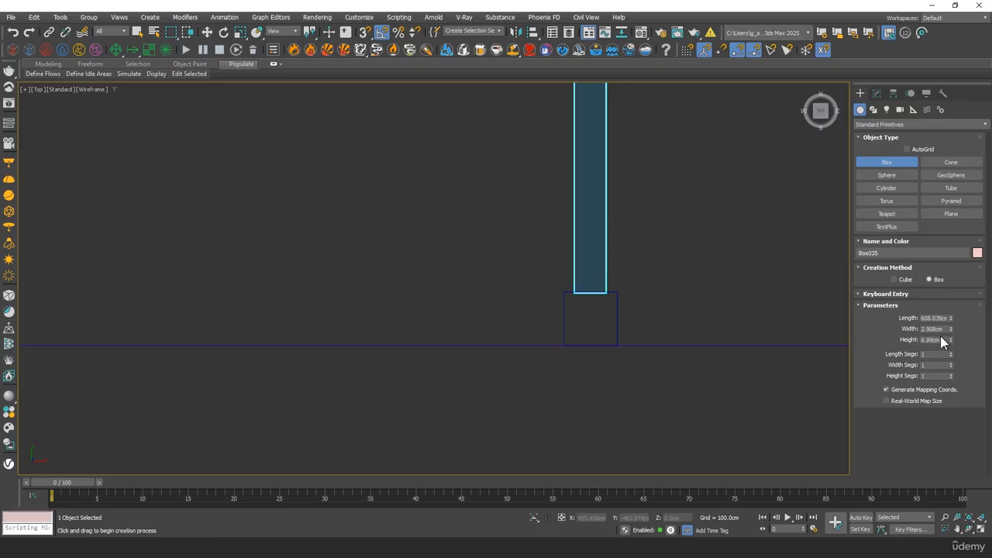
# Copy the new bottom rail straight up to near the tops of its mullions in the shaded perspective view.
pyautogui.moveTo(541, 239)
pyautogui.mouseDown(button='middle')
pyautogui.moveTo(461, 235)
pyautogui.moveTo(522, 200)
pyautogui.moveTo(488, 223)
pyautogui.moveTo(472, 173)
pyautogui.moveTo(483, 287)
pyautogui.moveTo(531, 373)
pyautogui.mouseUp(button='middle')
pyautogui.press('p')
pyautogui.press('F3')
pyautogui.press('w')
pyautogui.keyDown('shift'); pyautogui.moveTo(500, 350); pyautogui.dragTo(527, 40); pyautogui.keyUp('shift')
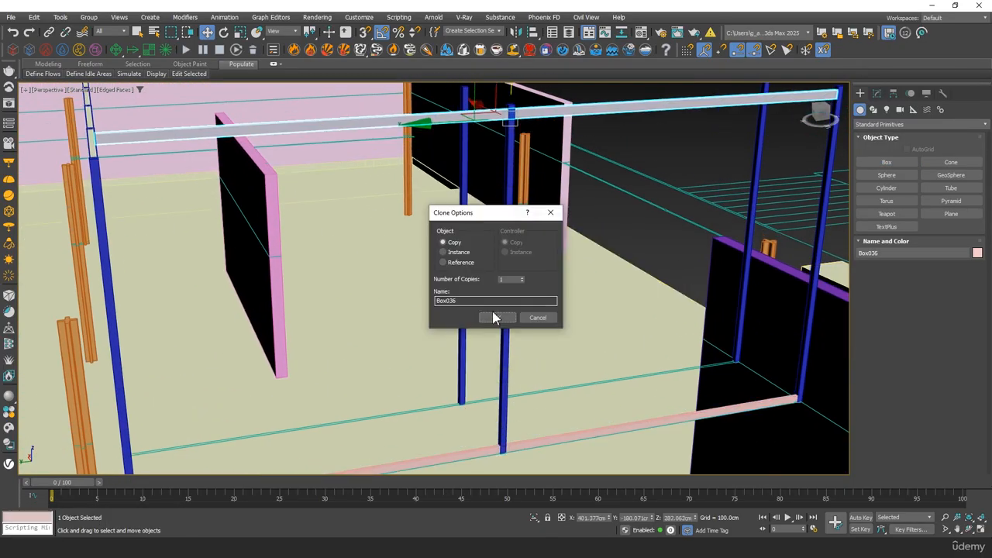
pyautogui.click(492, 314)
# Raise the copied upper rail in the left view to line up with the mullion tops.
pyautogui.press('f')
pyautogui.press('z')
pyautogui.press('l')
pyautogui.press('z')
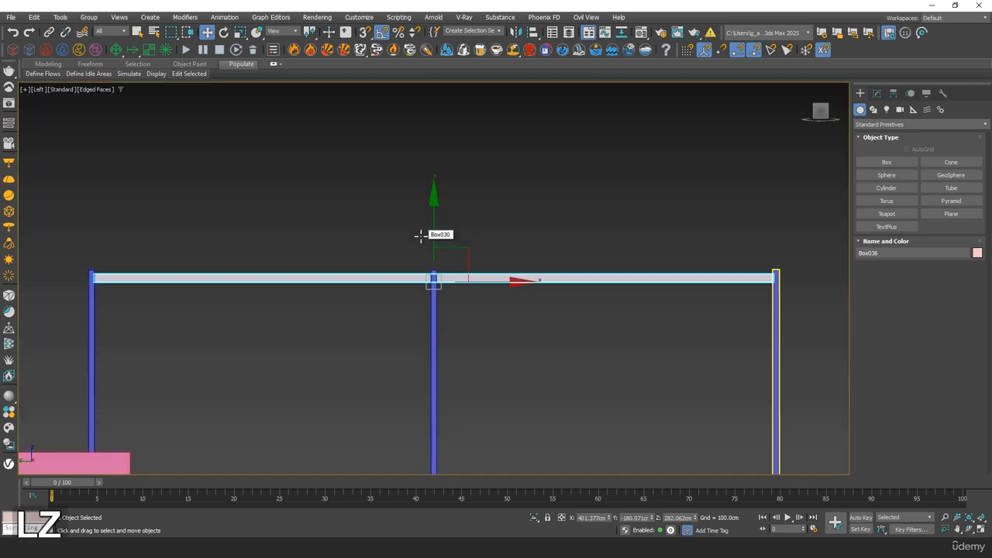
pyautogui.scroll(4, 390, 336)
pyautogui.moveTo(508, 197); pyautogui.dragTo(452, 212, button='middle')
pyautogui.scroll(5, 452, 212)
pyautogui.moveTo(426, 271); pyautogui.dragTo(436, 237)
pyautogui.scroll(-10, 438, 237)
# Copy the bottom and top rails together sideways onto the parallel glazing line.
pyautogui.moveTo(471, 309)
pyautogui.keyDown('alt'); pyautogui.mouseDown(button='middle')
pyautogui.moveTo(427, 353)
pyautogui.moveTo(377, 331)
pyautogui.moveTo(372, 274)
pyautogui.moveTo(387, 296)
pyautogui.moveTo(336, 315)
pyautogui.mouseUp(button='middle'); pyautogui.keyUp('alt')
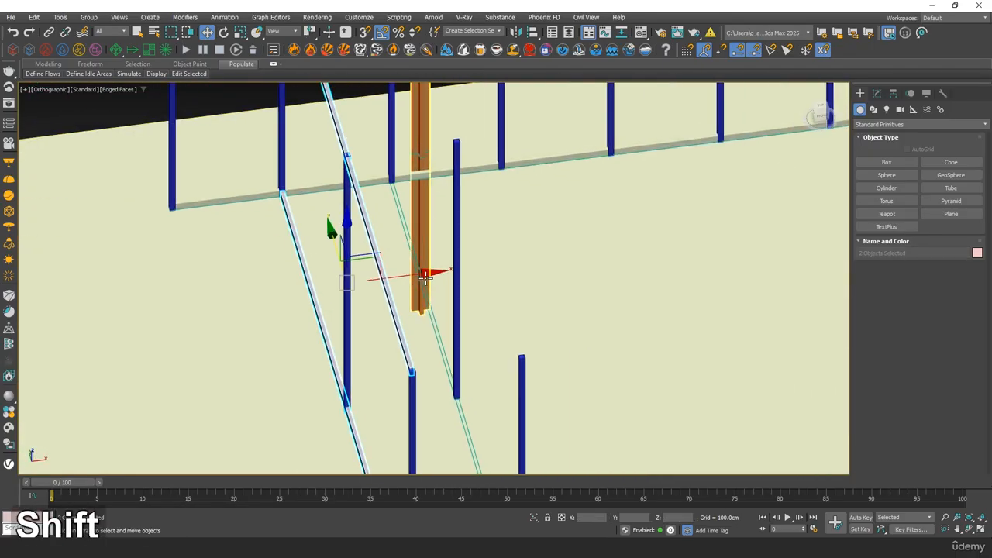
pyautogui.keyDown('shift'); pyautogui.moveTo(426, 273); pyautogui.dragTo(535, 273); pyautogui.keyUp('shift')
pyautogui.click(497, 317)
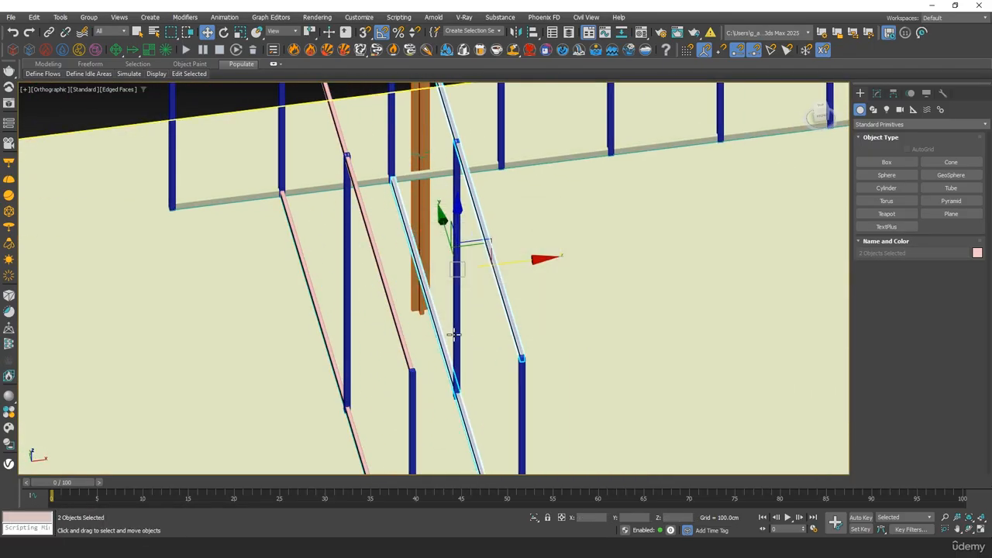
# Shift the two copied rails about 0.9 cm sideways in the top view to center them on the mullions.
pyautogui.press('t')
pyautogui.press('F3')
pyautogui.press('z')
pyautogui.moveTo(418, 225); pyautogui.dragTo(419, 136, button='middle')
pyautogui.scroll(5, 419, 135)
pyautogui.moveTo(418, 136); pyautogui.dragTo(405, 388, button='middle')
pyautogui.moveTo(426, 426); pyautogui.dragTo(421, 254, button='middle')
pyautogui.scroll(7, 430, 259)
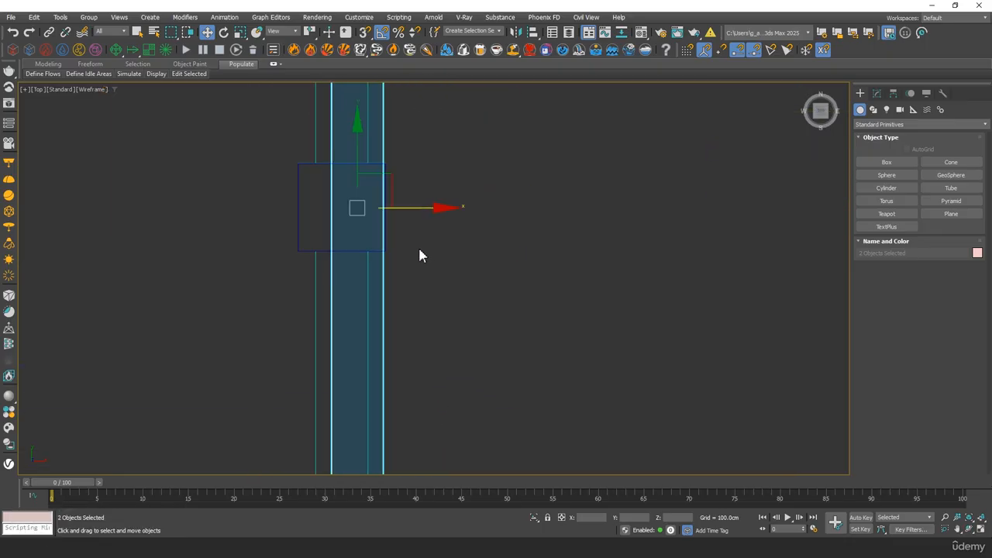
pyautogui.moveTo(405, 198); pyautogui.dragTo(453, 268, button='middle')
pyautogui.scroll(3, 454, 268)
pyautogui.moveTo(449, 292); pyautogui.dragTo(415, 294)
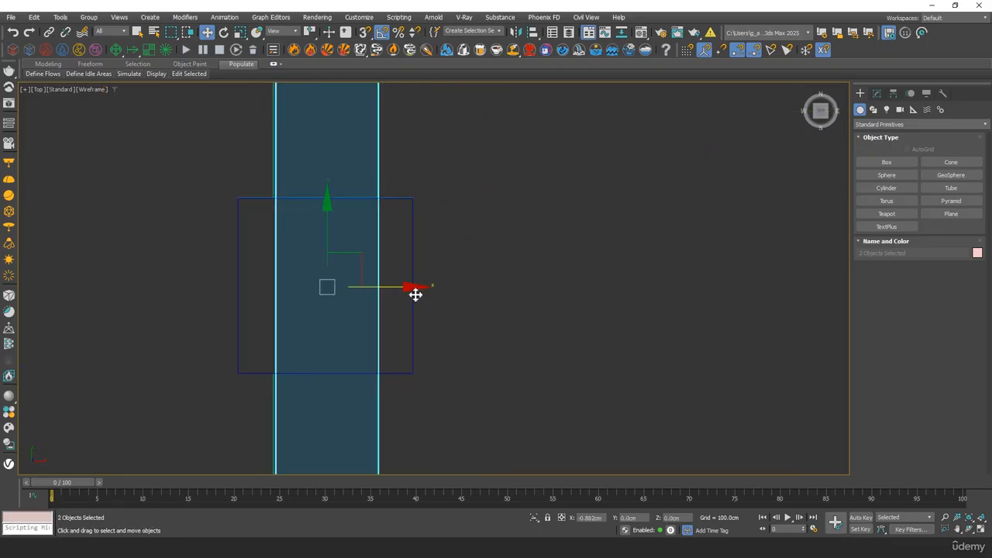
pyautogui.scroll(-15, 409, 364)
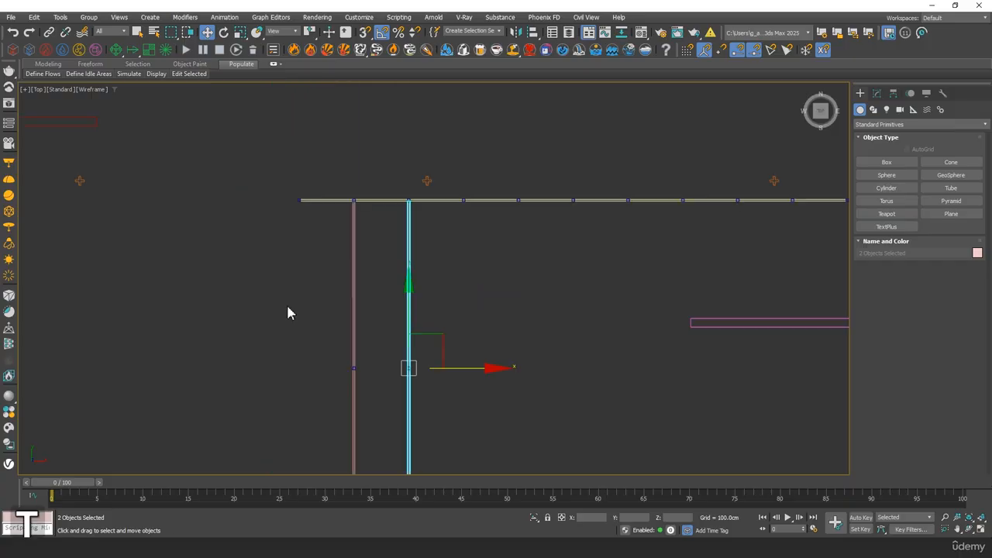
# Copy the far end mullion of the long glazing line across to the separate perpendicular glazing line on the plan.
pyautogui.moveTo(455, 263); pyautogui.dragTo(144, 237, button='middle')
pyautogui.moveTo(559, 183); pyautogui.dragTo(446, 252, button='middle')
pyautogui.scroll(7, 424, 239)
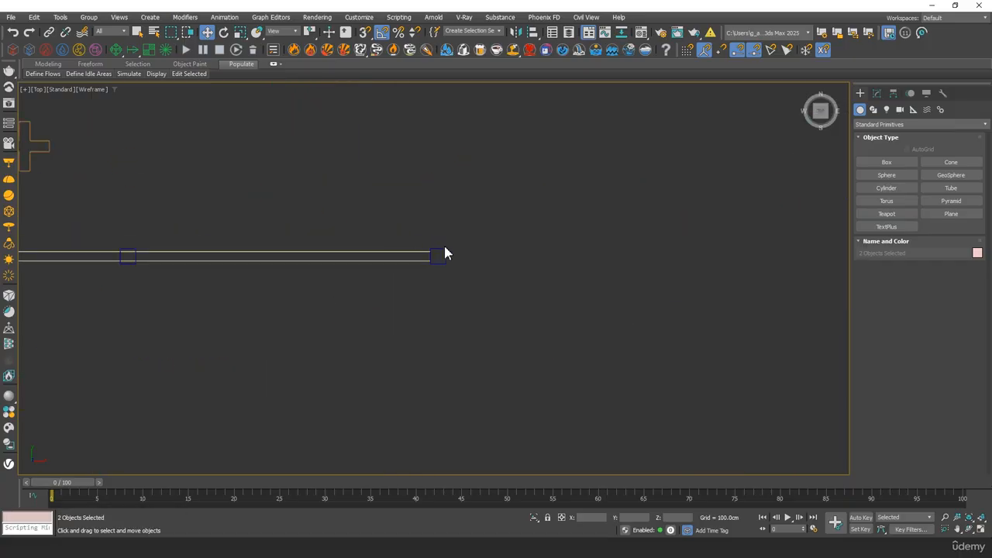
pyautogui.click(439, 255)
pyautogui.moveTo(506, 273); pyautogui.dragTo(307, 295, button='middle')
pyautogui.scroll(-3, 254, 260)
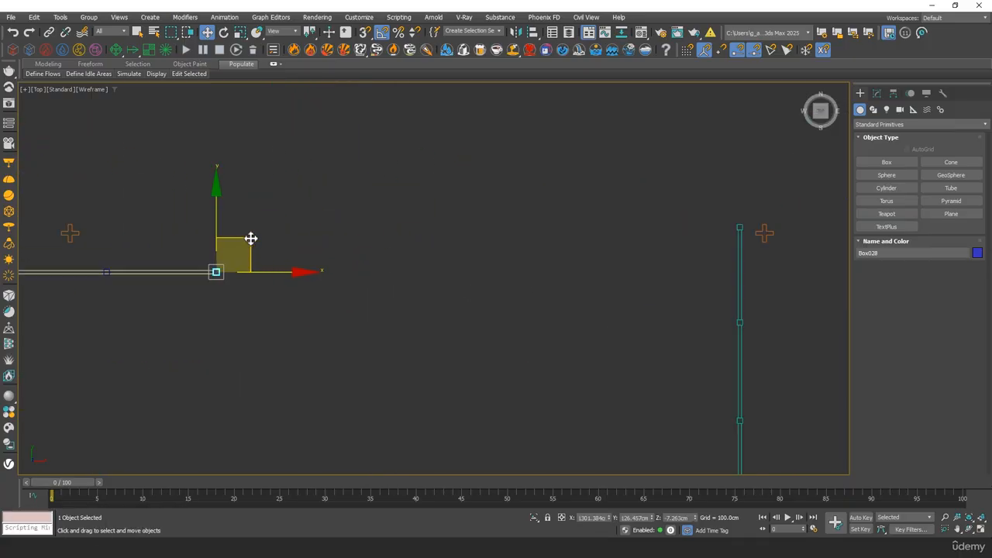
pyautogui.click(496, 317)
# Snap the copied mullion by its corner onto the square plan outline at the upper end of that glazing line.
pyautogui.moveTo(592, 279); pyautogui.dragTo(307, 253, button='middle')
pyautogui.scroll(8, 452, 204)
pyautogui.moveTo(530, 96); pyautogui.dragTo(475, 207, button='middle')
pyautogui.press('s')
pyautogui.moveTo(481, 226); pyautogui.dragTo(499, 233)
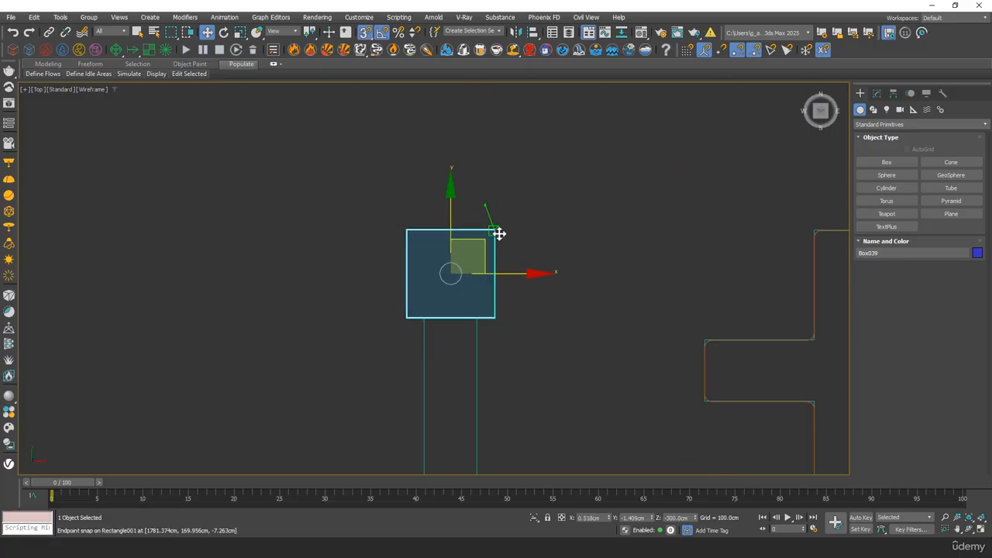
# Make seven copies of the snapped mullion down the glazing line, spaced about 87 cm apart.
pyautogui.scroll(-3, 521, 402)
pyautogui.moveTo(521, 402); pyautogui.dragTo(497, 233, button='middle')
pyautogui.scroll(-6, 499, 231)
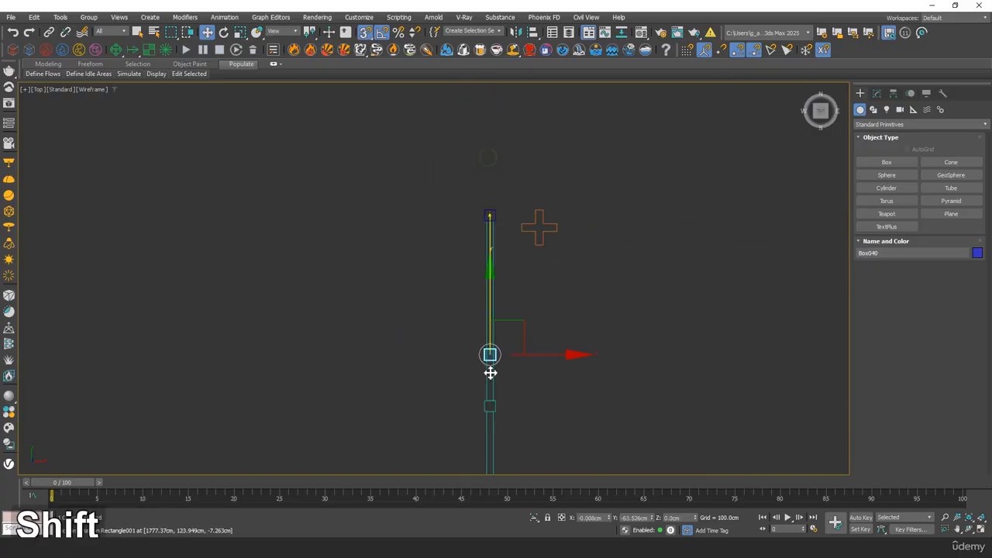
pyautogui.keyDown('shift'); pyautogui.moveTo(490, 373); pyautogui.dragTo(505, 390, button='middle'); pyautogui.keyUp('shift')
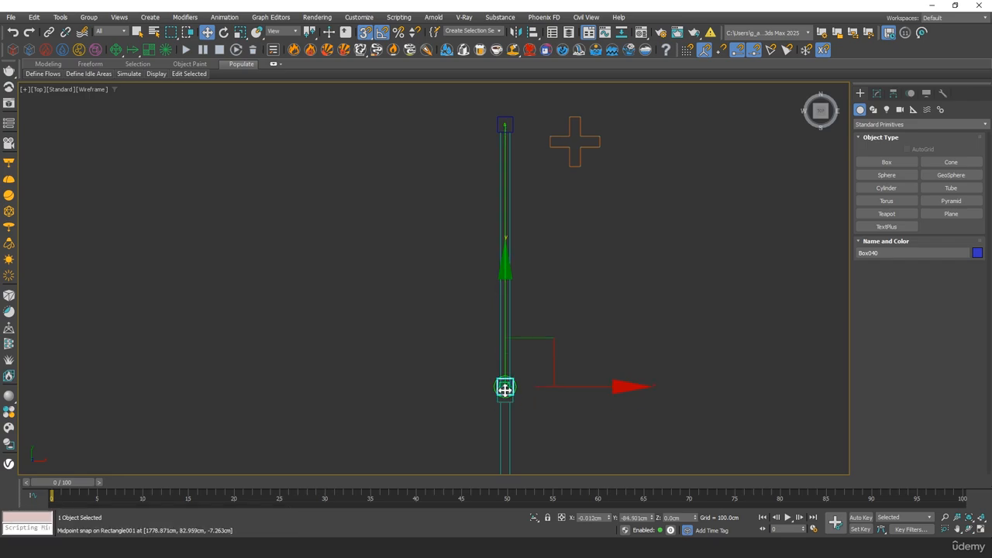
pyautogui.keyDown('shift'); pyautogui.moveTo(501, 395); pyautogui.dragTo(502, 395); pyautogui.keyUp('shift')
pyautogui.middleClick(608, 318)
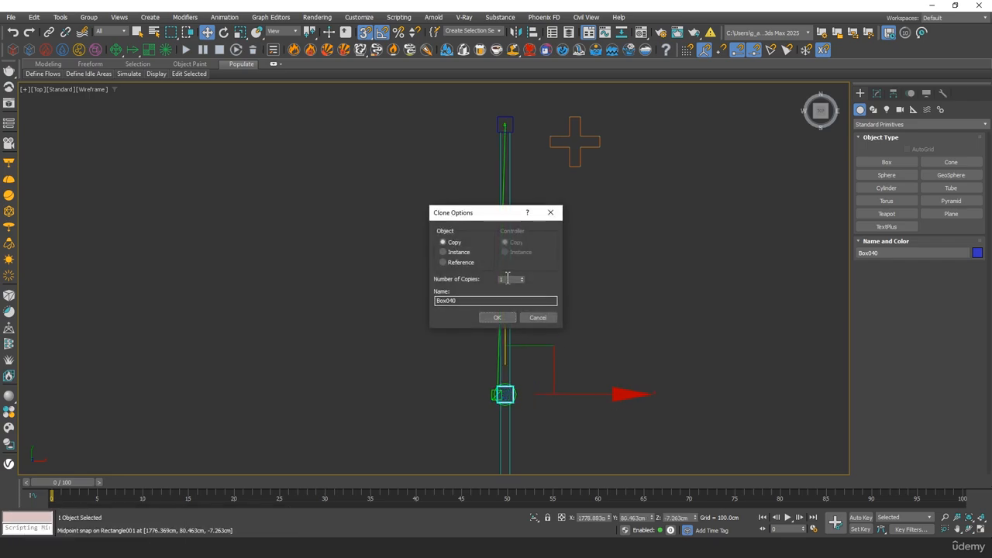
pyautogui.click(497, 318)
pyautogui.scroll(-3, 575, 248)
pyautogui.moveTo(617, 332)
pyautogui.mouseDown(button='middle')
pyautogui.moveTo(575, 248)
pyautogui.moveTo(555, 166)
pyautogui.mouseUp(button='middle')
pyautogui.scroll(-3, 575, 248)
pyautogui.scroll(4, 511, 288)
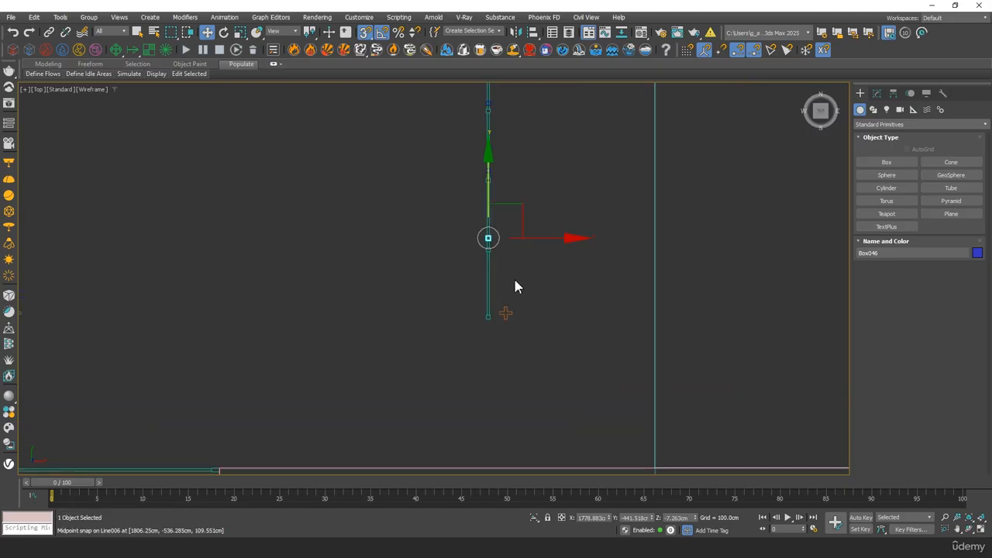
# Snap the second, third and fourth copied mullions one by one down onto their square plan outlines.
pyautogui.moveTo(494, 210); pyautogui.dragTo(490, 270, button='middle')
pyautogui.moveTo(528, 192); pyautogui.dragTo(541, 434, button='middle')
pyautogui.moveTo(493, 186); pyautogui.dragTo(507, 371, button='middle')
pyautogui.scroll(6, 481, 290)
pyautogui.click(392, 331)
pyautogui.moveTo(394, 335); pyautogui.dragTo(448, 169, button='middle')
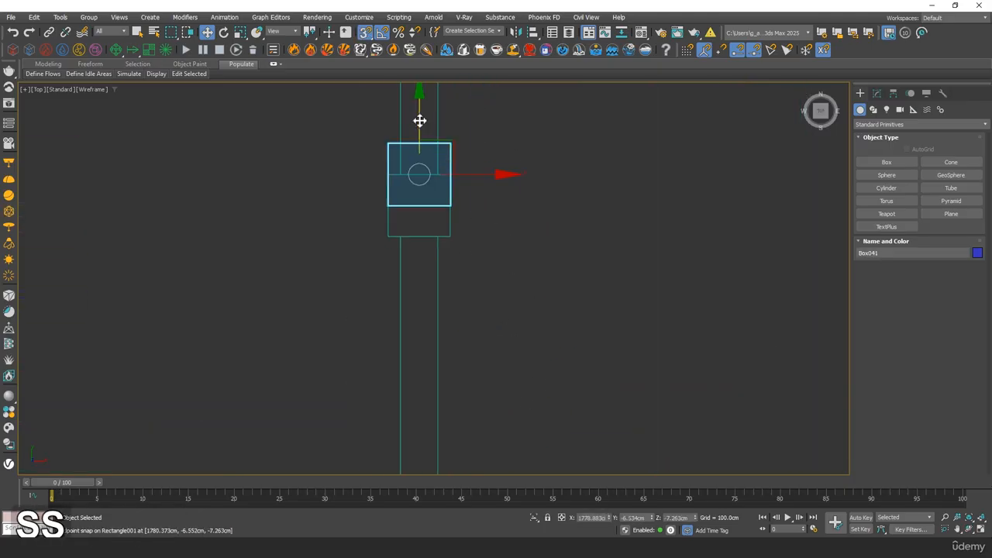
pyautogui.scroll(-3, 400, 249)
pyautogui.moveTo(432, 434); pyautogui.dragTo(457, 270, button='middle')
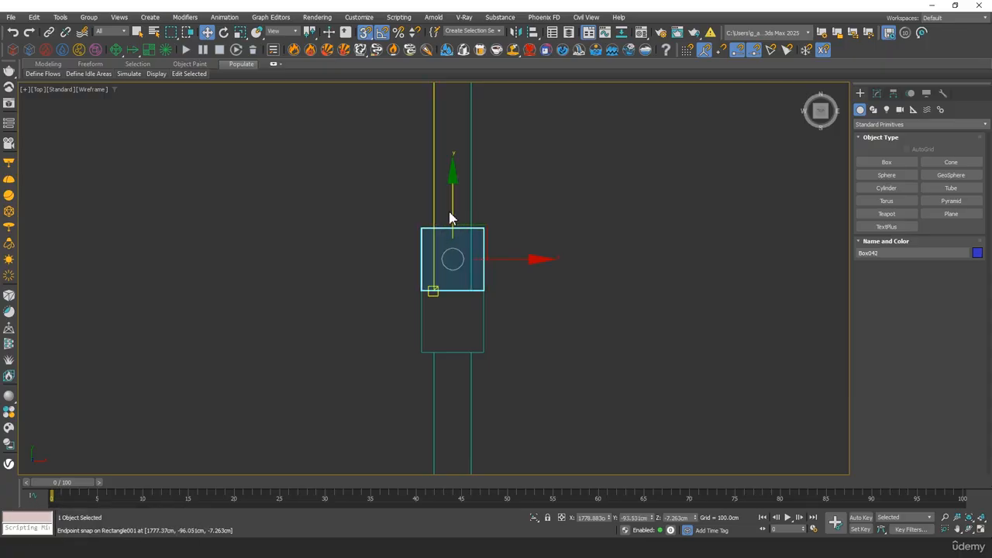
pyautogui.moveTo(449, 218); pyautogui.dragTo(422, 333)
pyautogui.scroll(-3, 446, 349)
pyautogui.moveTo(493, 457); pyautogui.dragTo(483, 324, button='middle')
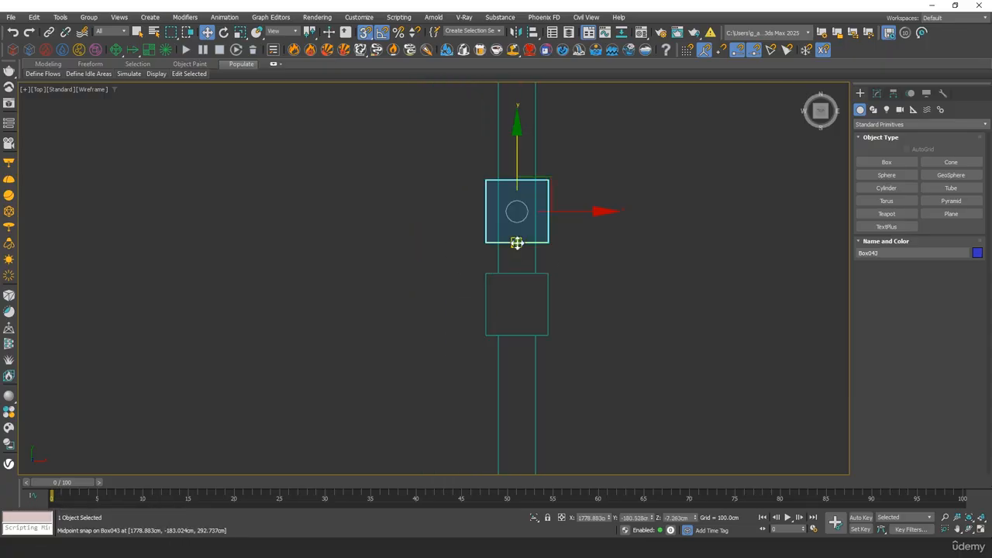
pyautogui.moveTo(510, 206); pyautogui.dragTo(509, 336)
# Move the remaining three copied mullions together down the glazing line toward their plan outlines.
pyautogui.scroll(-3, 510, 336)
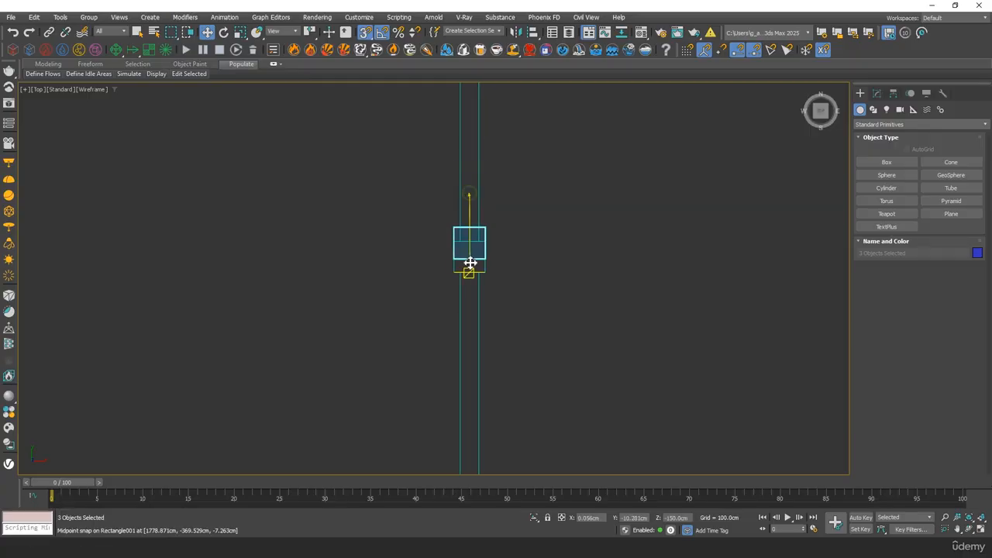
pyautogui.moveTo(467, 279); pyautogui.dragTo(487, 178, button='middle')
pyautogui.scroll(5, 475, 209)
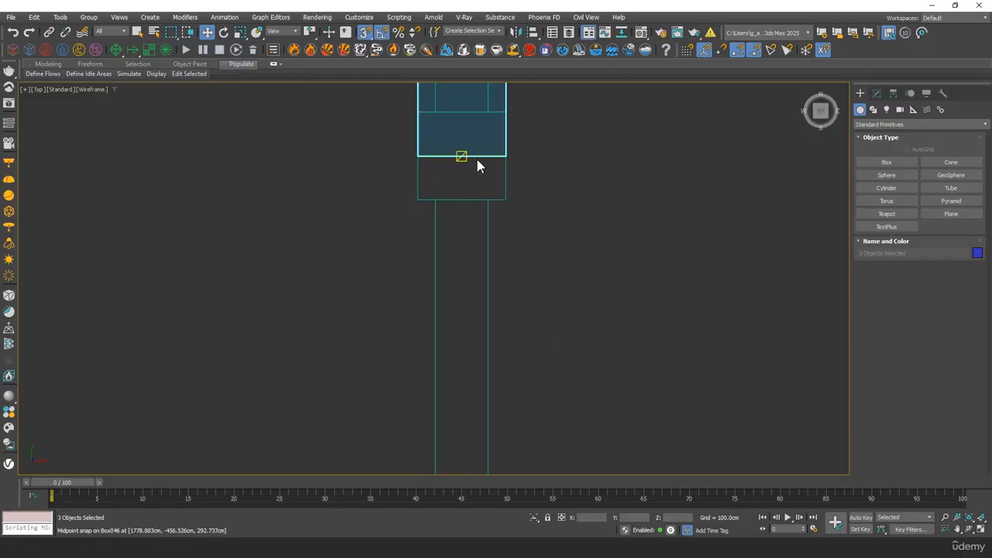
# Move the three selected posts down so they snap onto the post outline in the plan.
pyautogui.moveTo(463, 158); pyautogui.dragTo(463, 194)
pyautogui.rightClick(463, 195)
pyautogui.moveTo(462, 84); pyautogui.dragTo(485, 175, button='middle')
# Clone one post and snap the copy onto the outline at the lower end of the plan line.
pyautogui.moveTo(484, 210); pyautogui.dragTo(442, 252)
pyautogui.scroll(-3, 473, 255)
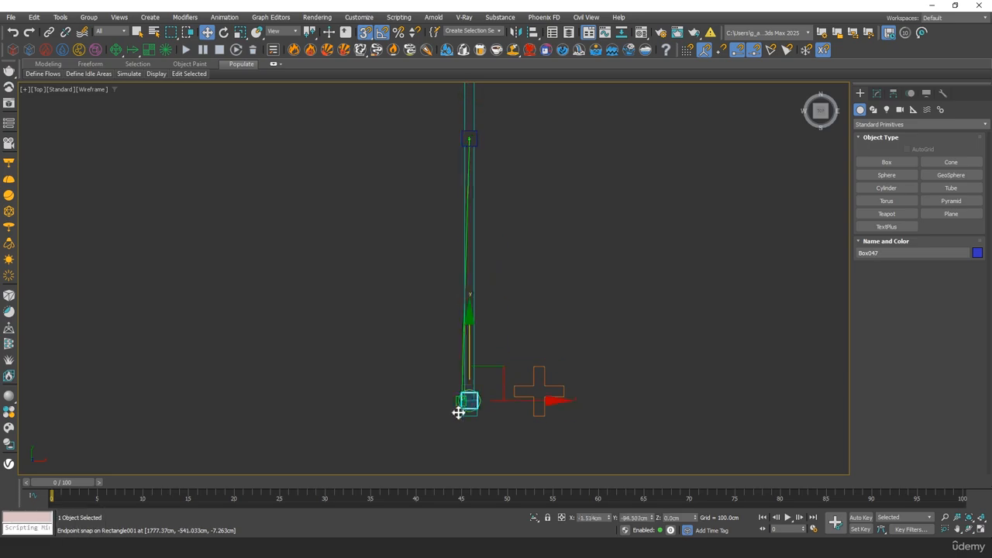
pyautogui.keyDown('shift'); pyautogui.moveTo(458, 413); pyautogui.dragTo(459, 420); pyautogui.keyUp('shift')
pyautogui.click(496, 318)
# Clone the middle post of the new row and snap the copy onto the empty midpoint outline beside it in Top view.
pyautogui.press('p')
pyautogui.press('z')
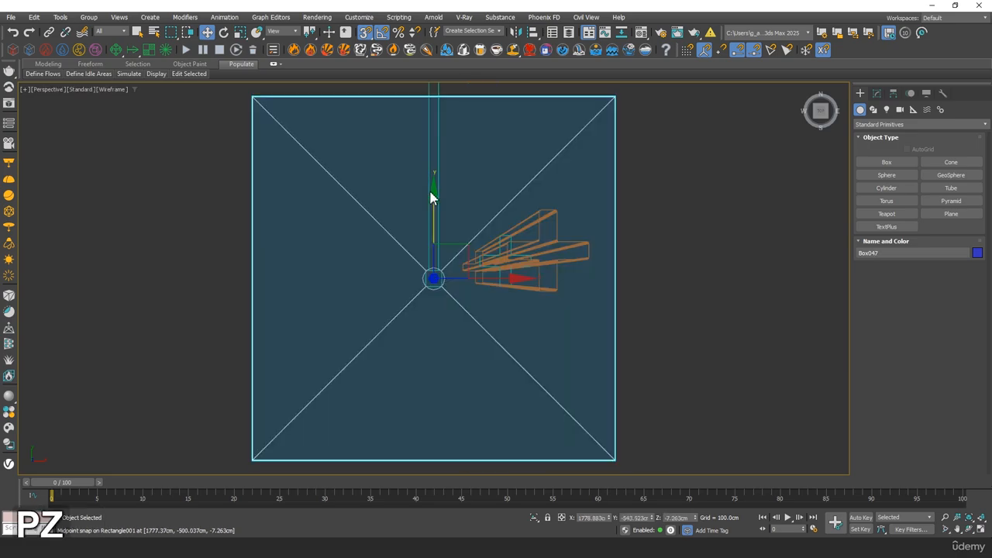
pyautogui.scroll(-4, 415, 138)
pyautogui.keyDown('alt'); pyautogui.moveTo(430, 194); pyautogui.dragTo(336, 237, button='middle'); pyautogui.keyUp('alt')
pyautogui.press('F3')
pyautogui.moveTo(318, 205); pyautogui.dragTo(339, 232, button='middle')
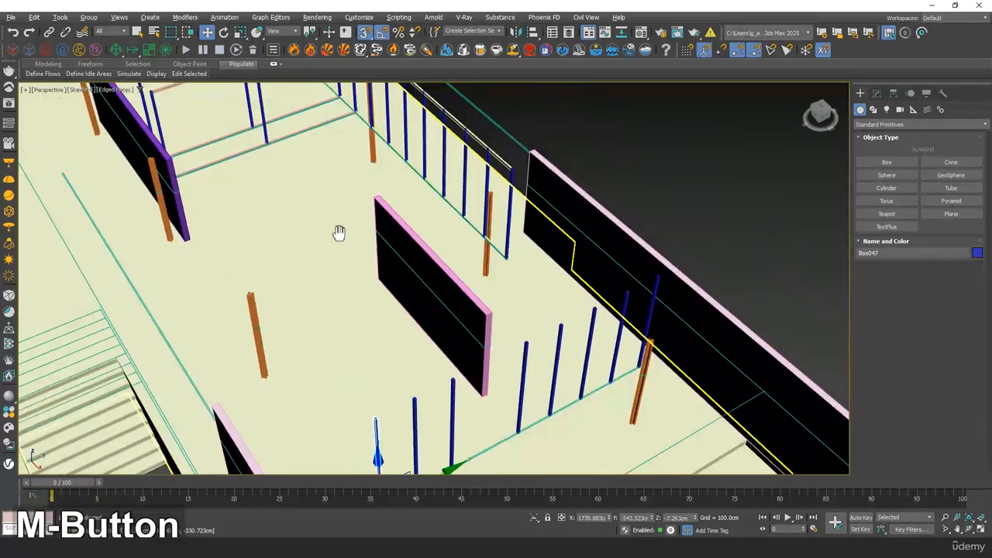
pyautogui.moveTo(399, 211); pyautogui.dragTo(377, 95, button='middle')
pyautogui.scroll(6, 470, 324)
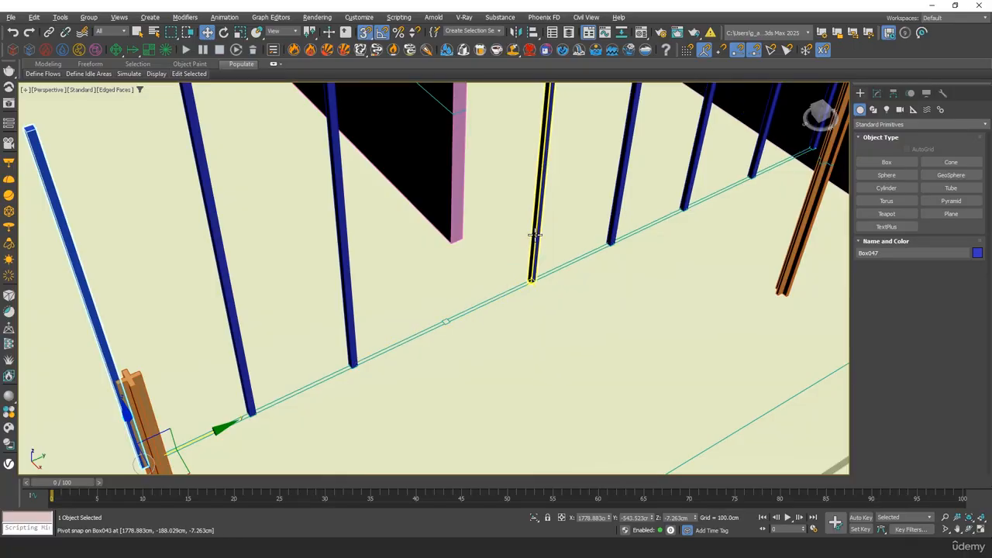
pyautogui.click(534, 234)
pyautogui.press('t')
pyautogui.press('z')
pyautogui.scroll(-6, 482, 264)
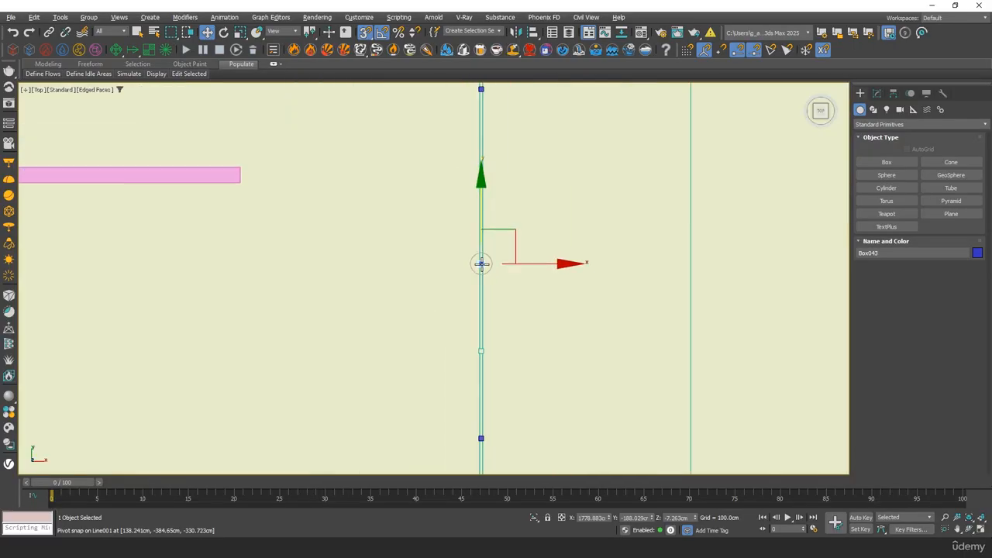
pyautogui.scroll(-2, 482, 264)
pyautogui.scroll(4, 504, 326)
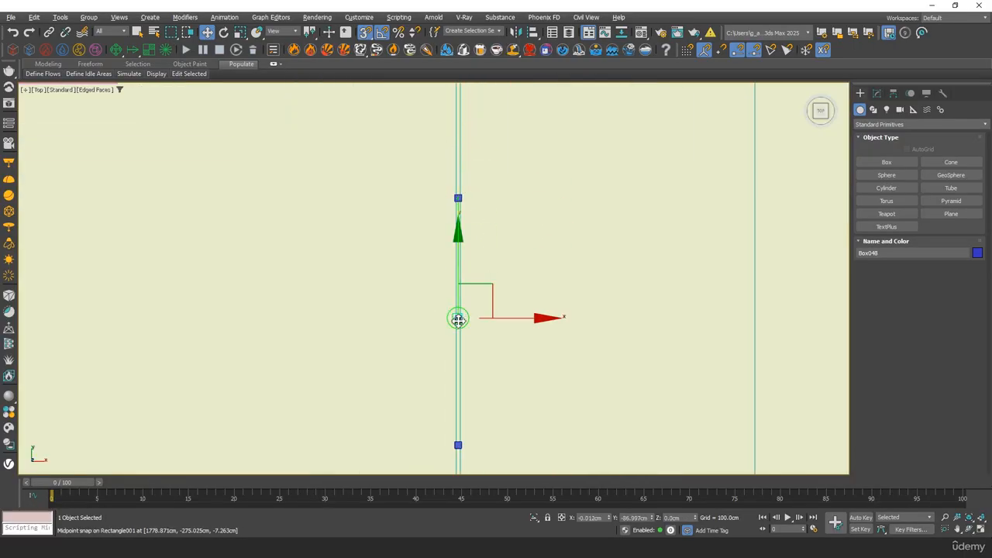
pyautogui.keyDown('shift'); pyautogui.moveTo(458, 320); pyautogui.dragTo(458, 321); pyautogui.keyUp('shift')
pyautogui.click(497, 317)
# Snap the copied post down along Y so it sits on its outline in the plan.
pyautogui.scroll(7, 457, 335)
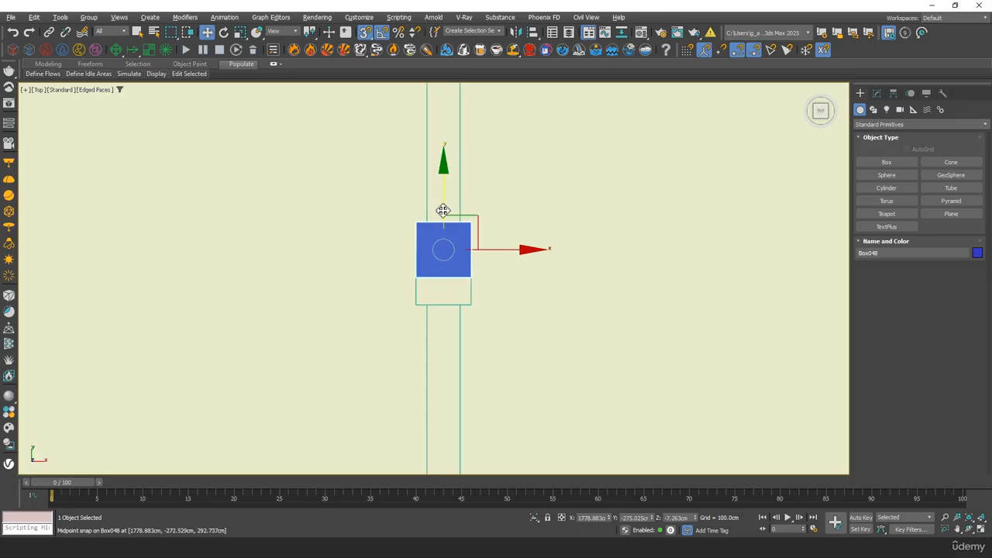
pyautogui.moveTo(443, 210); pyautogui.dragTo(444, 284)
pyautogui.scroll(-2, 441, 266)
pyautogui.press('F3')
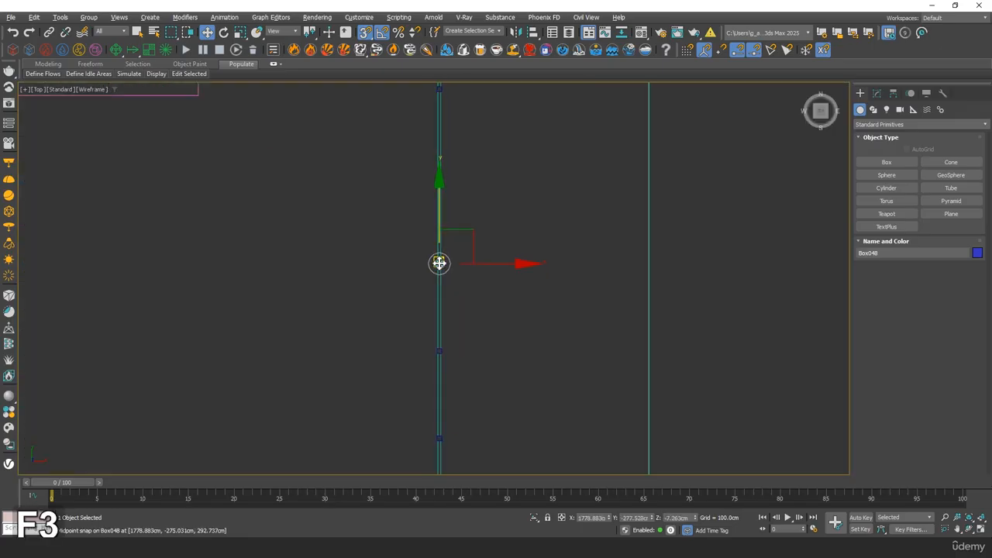
# Clone a bottom rail from the existing partition and place the copy along X at the base of the new post row.
pyautogui.scroll(-3, 439, 217)
pyautogui.keyDown('alt'); pyautogui.moveTo(438, 224); pyautogui.dragTo(452, 196, button='middle'); pyautogui.keyUp('alt')
pyautogui.press('F3')
pyautogui.click(293, 178)
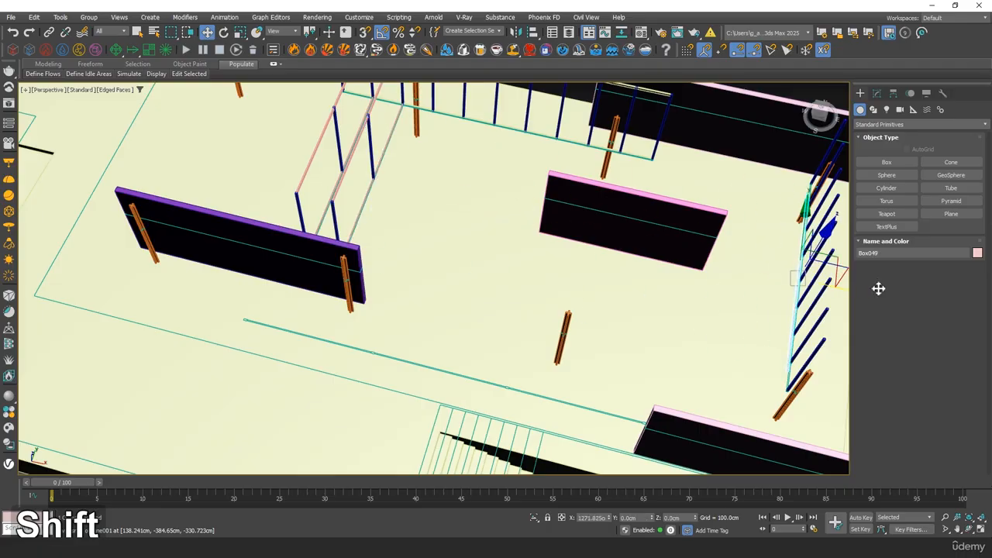
pyautogui.keyDown('shift'); pyautogui.moveTo(814, 279); pyautogui.dragTo(660, 317); pyautogui.keyUp('shift')
pyautogui.click(500, 315)
# Move the copied rail along X in Top view to line up with the plan's two parallel lines.
pyautogui.press('t')
pyautogui.press('F3')
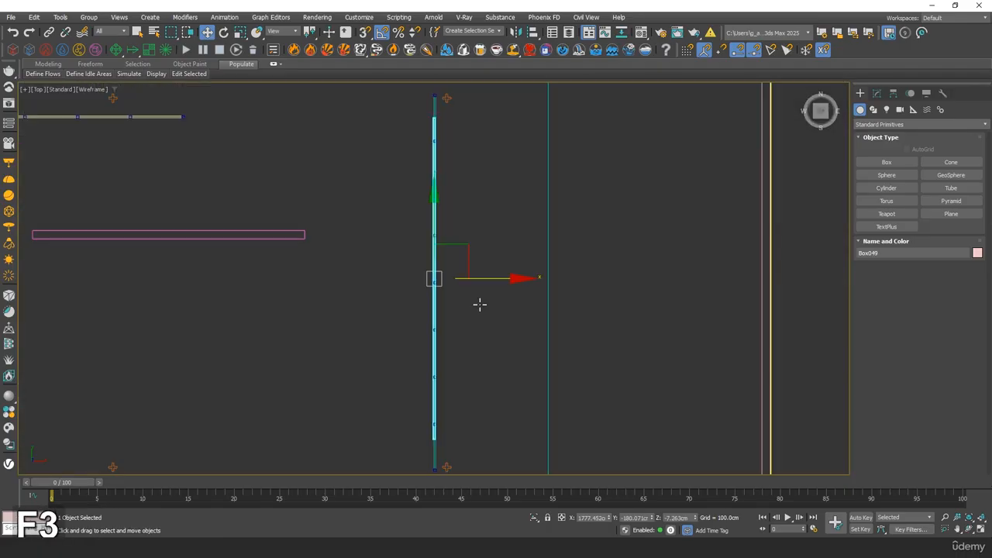
pyautogui.moveTo(480, 304); pyautogui.dragTo(514, 215, button='middle')
pyautogui.scroll(2, 437, 178)
pyautogui.moveTo(436, 178); pyautogui.dragTo(442, 268, button='middle')
pyautogui.scroll(1, 457, 326)
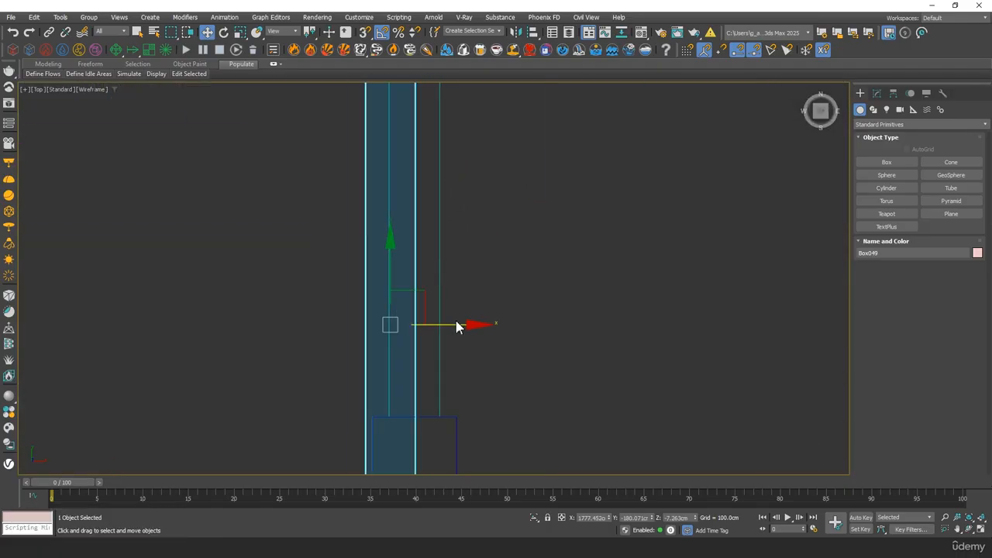
pyautogui.moveTo(457, 326); pyautogui.dragTo(483, 333)
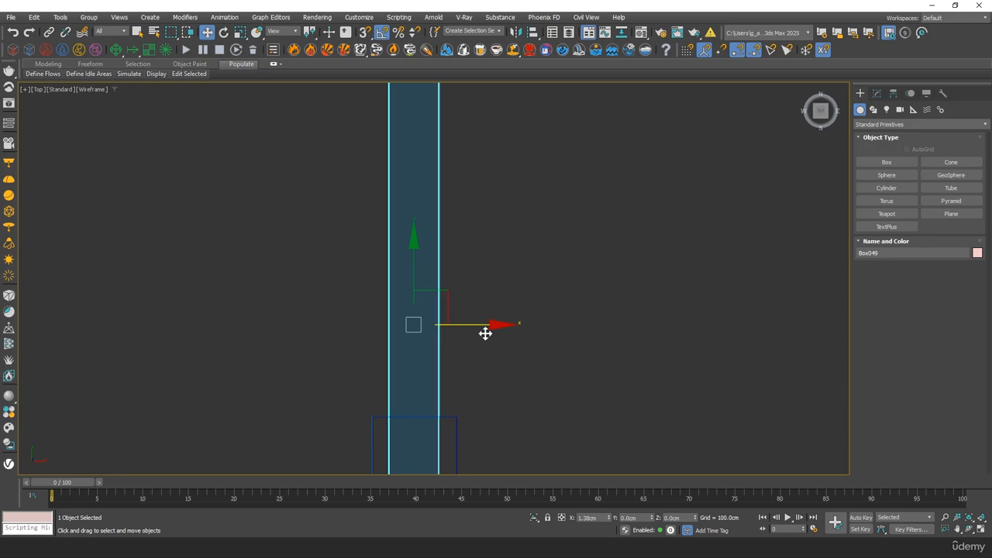
# Convert the copied bottom rail to an Editable Poly.
pyautogui.scroll(-8, 593, 273)
pyautogui.moveTo(669, 218); pyautogui.dragTo(604, 434, button='middle')
pyautogui.scroll(1, 514, 266)
pyautogui.rightClick(493, 266)
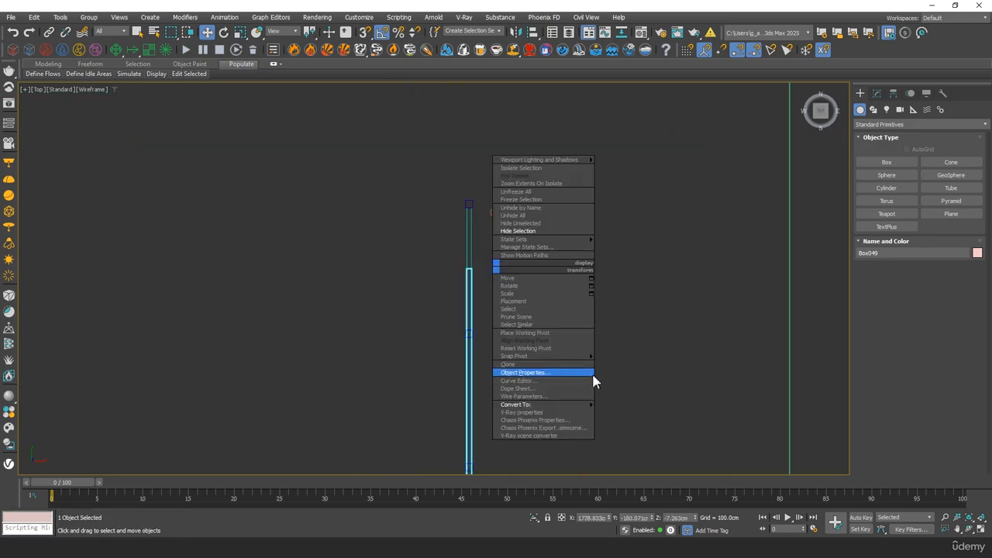
pyautogui.click(632, 412)
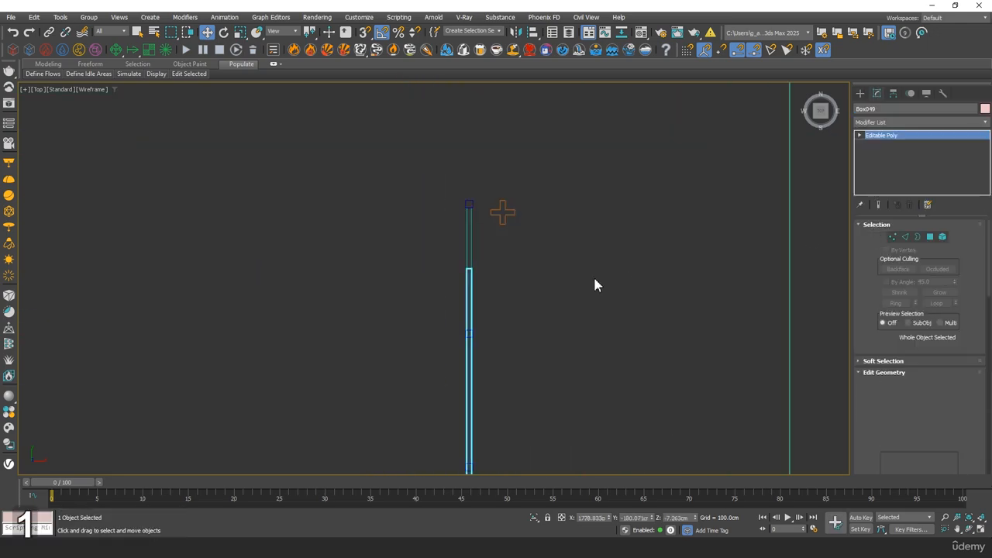
# Move the vertices at the rail's upper end in Top view so they snap to the edge of the end post.
pyautogui.press('1')
pyautogui.scroll(5, 465, 326)
pyautogui.press('s')
pyautogui.moveTo(438, 371); pyautogui.dragTo(436, 311)
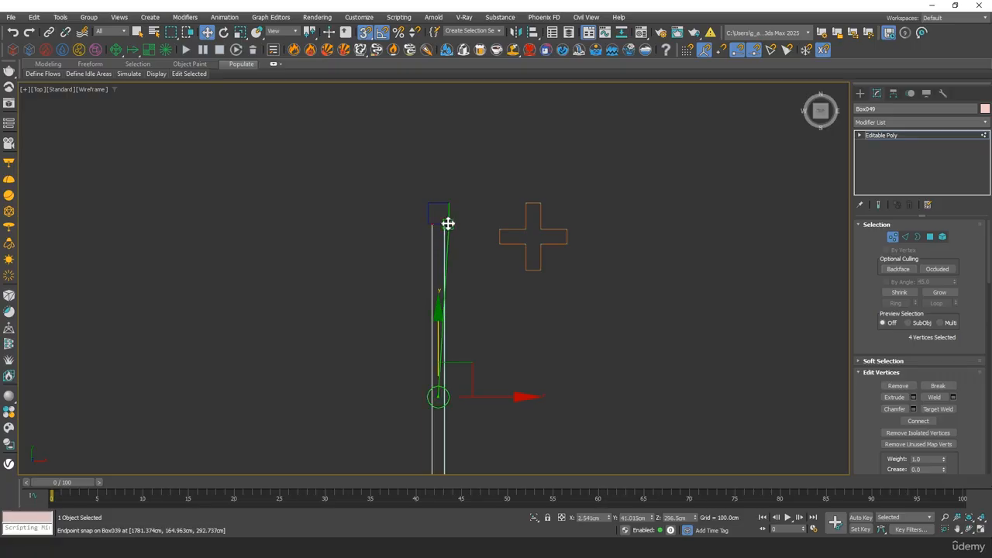
pyautogui.moveTo(448, 223); pyautogui.dragTo(448, 224)
# Snap the vertices at the rail's opposite end to the lower end post and leave vertex editing.
pyautogui.scroll(-8, 524, 277)
pyautogui.moveTo(565, 281); pyautogui.dragTo(517, 85, button='middle')
pyautogui.scroll(6, 450, 169)
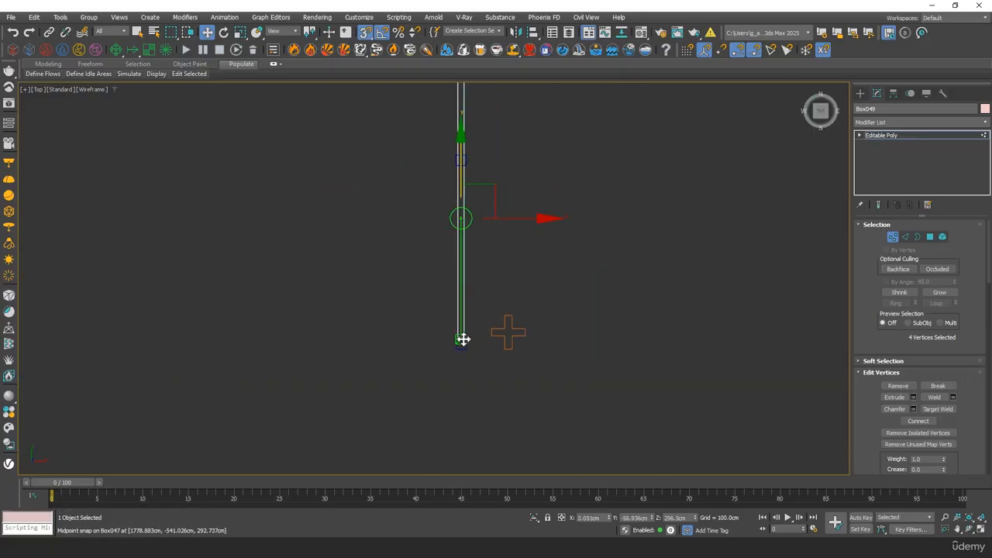
pyautogui.moveTo(486, 190); pyautogui.dragTo(499, 124, button='middle')
pyautogui.scroll(6, 490, 254)
pyautogui.scroll(-2, 485, 248)
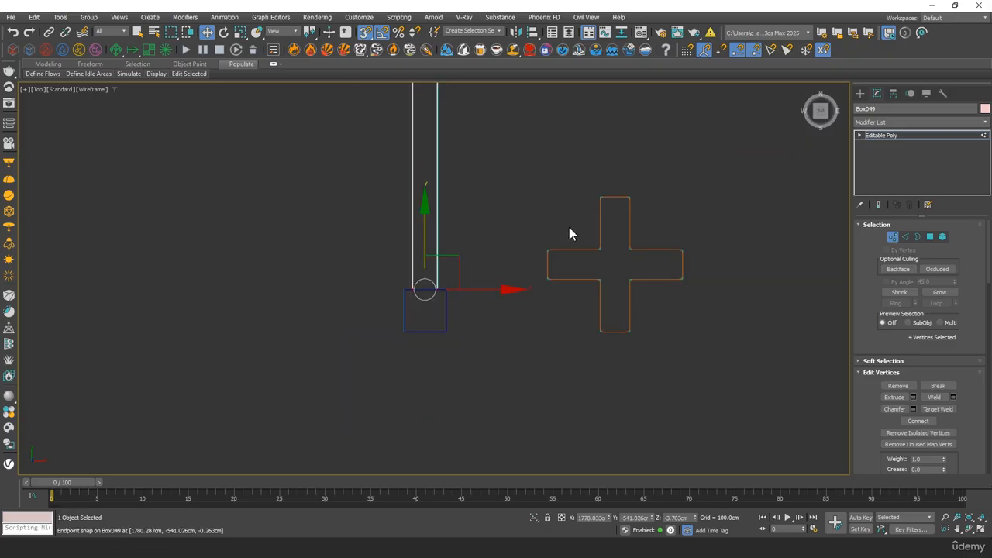
pyautogui.click(894, 236)
# Clone the bottom rail upward in Perspective to form a rail across the tops of the posts.
pyautogui.moveTo(547, 219); pyautogui.dragTo(518, 266, button='middle')
pyautogui.press('p')
pyautogui.moveTo(502, 202)
pyautogui.keyDown('alt'); pyautogui.mouseDown(button='middle')
pyautogui.moveTo(453, 195)
pyautogui.moveTo(489, 241)
pyautogui.moveTo(494, 188)
pyautogui.mouseUp(button='middle'); pyautogui.keyUp('alt')
pyautogui.press('z')
pyautogui.press('F3')
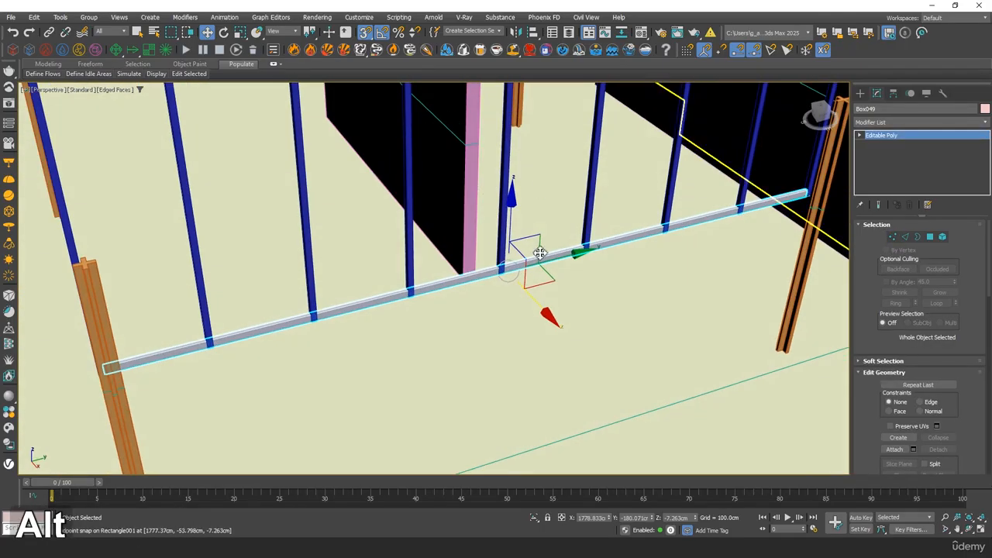
pyautogui.moveTo(496, 256)
pyautogui.mouseDown(button='middle')
pyautogui.moveTo(499, 372)
pyautogui.moveTo(519, 355)
pyautogui.mouseUp(button='middle')
pyautogui.moveTo(518, 354)
pyautogui.keyDown('shift'); pyautogui.mouseDown()
pyautogui.moveTo(507, 193)
pyautogui.moveTo(519, 198)
pyautogui.mouseUp(); pyautogui.keyUp('shift')
pyautogui.click(485, 317)
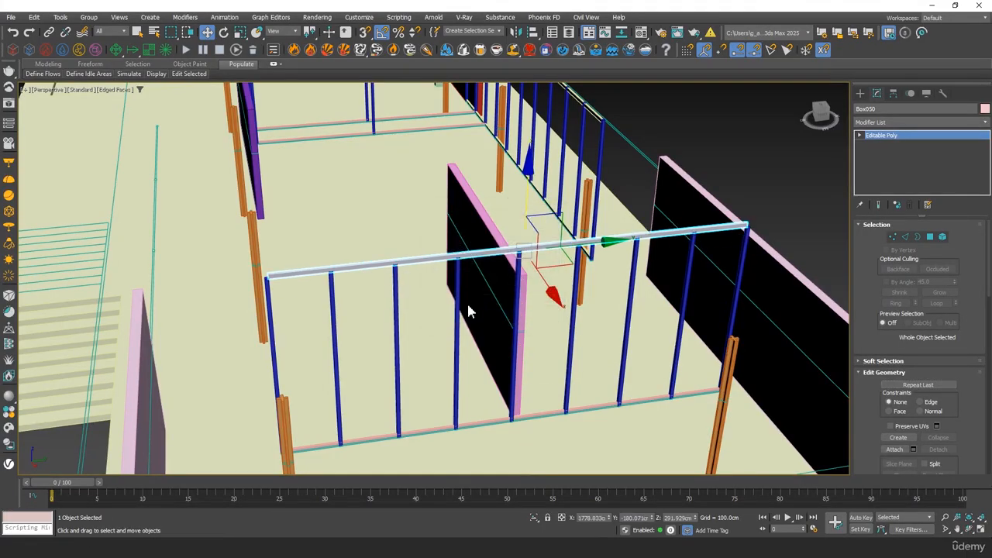
# Lower the upper rail in Front view until its top is flush with the tops of the posts.
pyautogui.press('f')
pyautogui.press('z')
pyautogui.moveTo(450, 265); pyautogui.dragTo(426, 208, button='middle')
pyautogui.moveTo(453, 302); pyautogui.dragTo(465, 491)
pyautogui.moveTo(459, 386); pyautogui.dragTo(454, 280, button='middle')
pyautogui.scroll(-3, 454, 281)
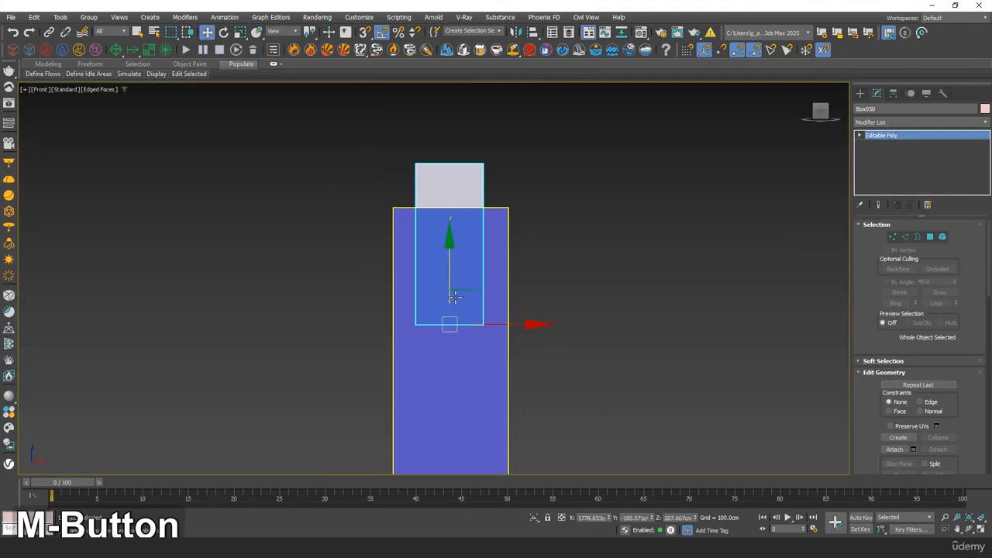
pyautogui.moveTo(455, 281); pyautogui.dragTo(455, 293)
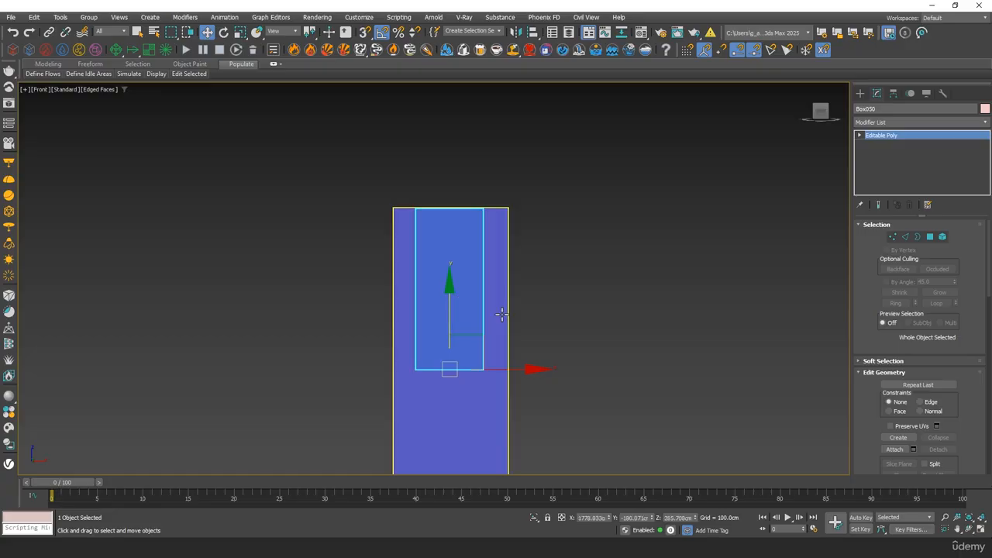
# Select the stray post standing apart from the partitions and delete it.
pyautogui.press('F3')
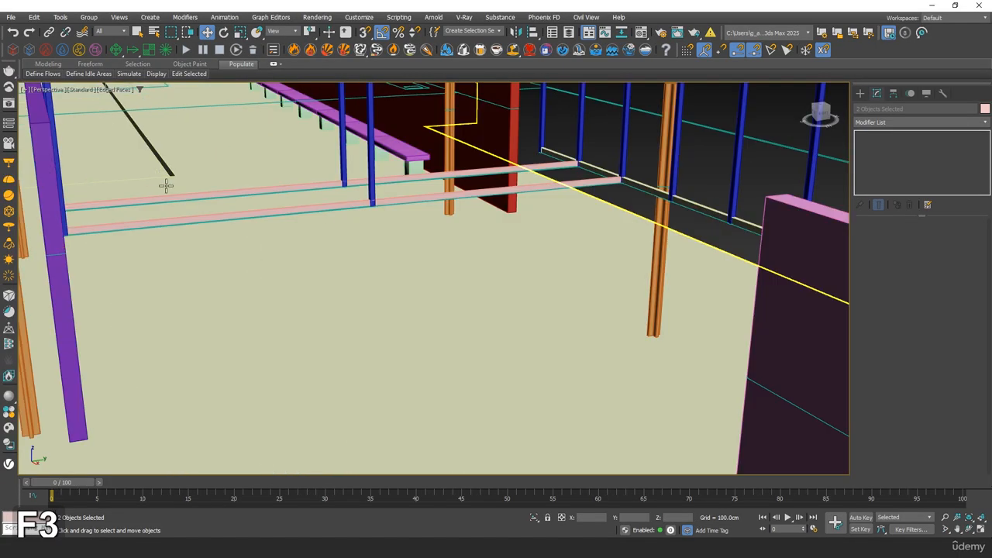
pyautogui.scroll(-3, 165, 203)
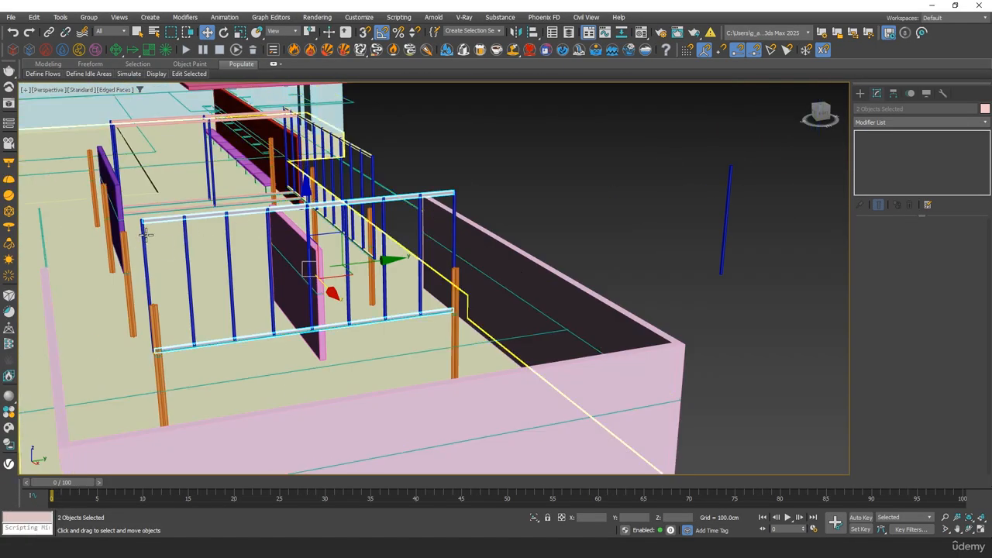
pyautogui.click(146, 236)
pyautogui.keyDown('alt'); pyautogui.moveTo(384, 269); pyautogui.dragTo(265, 138, button='middle'); pyautogui.keyUp('alt')
pyautogui.moveTo(750, 174); pyautogui.dragTo(751, 175)
pyautogui.keyDown('alt'); pyautogui.moveTo(736, 176); pyautogui.dragTo(651, 232, button='middle'); pyautogui.keyUp('alt')
pyautogui.click(641, 93)
pyautogui.moveTo(639, 90); pyautogui.dragTo(624, 213, button='middle')
pyautogui.moveTo(555, 184); pyautogui.dragTo(625, 242)
pyautogui.keyDown('alt'); pyautogui.moveTo(626, 246); pyautogui.dragTo(569, 328, button='middle'); pyautogui.keyUp('alt')
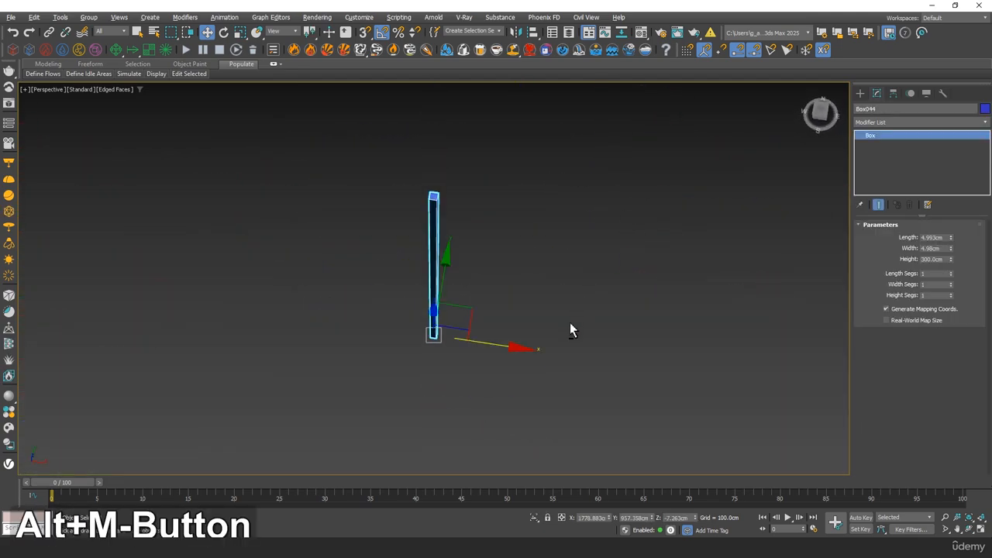
pyautogui.scroll(-2, 569, 318)
pyautogui.press('Delete')
# Select the posts and upper rails of all the partition frames together.
pyautogui.scroll(-10, 564, 295)
pyautogui.scroll(2, 581, 315)
pyautogui.keyDown('alt'); pyautogui.moveTo(561, 290); pyautogui.dragTo(441, 225, button='middle'); pyautogui.keyUp('alt')
pyautogui.scroll(7, 594, 273)
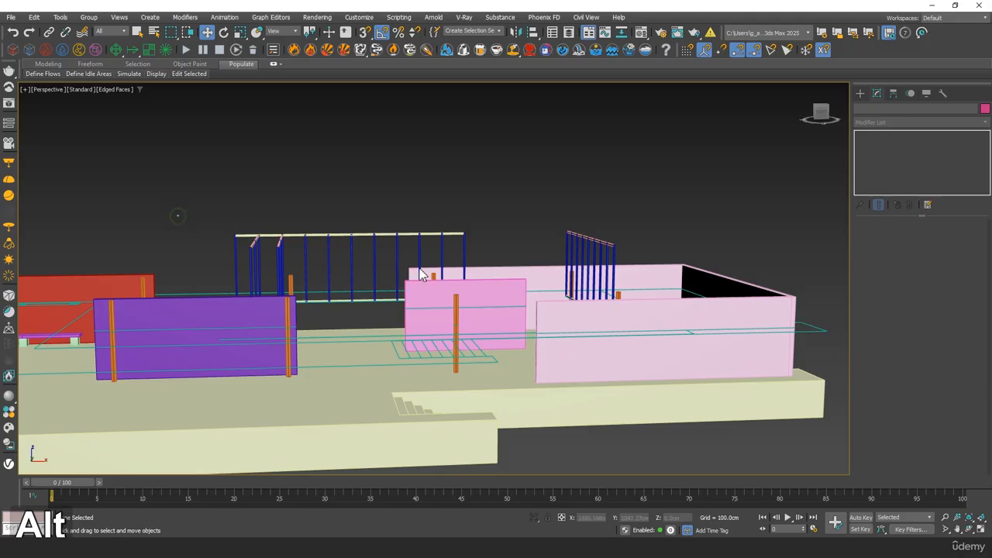
pyautogui.moveTo(503, 262); pyautogui.dragTo(502, 262)
pyautogui.keyDown('alt'); pyautogui.moveTo(504, 264); pyautogui.dragTo(525, 209, button='middle'); pyautogui.keyUp('alt')
pyautogui.keyDown('ctrl'); pyautogui.moveTo(524, 209); pyautogui.dragTo(599, 250); pyautogui.keyUp('ctrl')
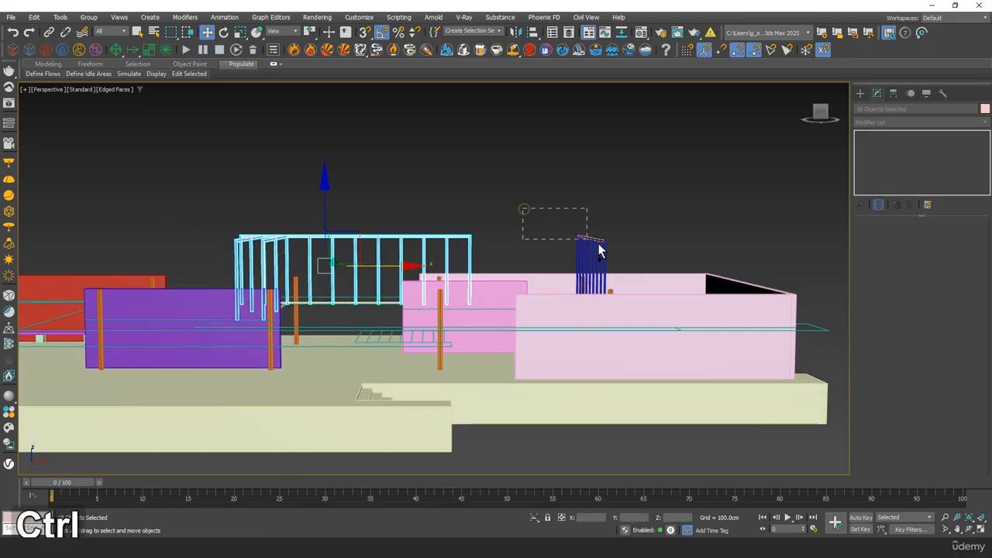
# Add the remaining bottom rails of the partition frames to the selection and isolate the selected objects.
pyautogui.keyDown('alt'); pyautogui.moveTo(615, 252); pyautogui.dragTo(650, 326, button='middle'); pyautogui.keyUp('alt')
pyautogui.scroll(3, 282, 276)
pyautogui.keyDown('ctrl'); pyautogui.click(369, 275); pyautogui.keyUp('ctrl')
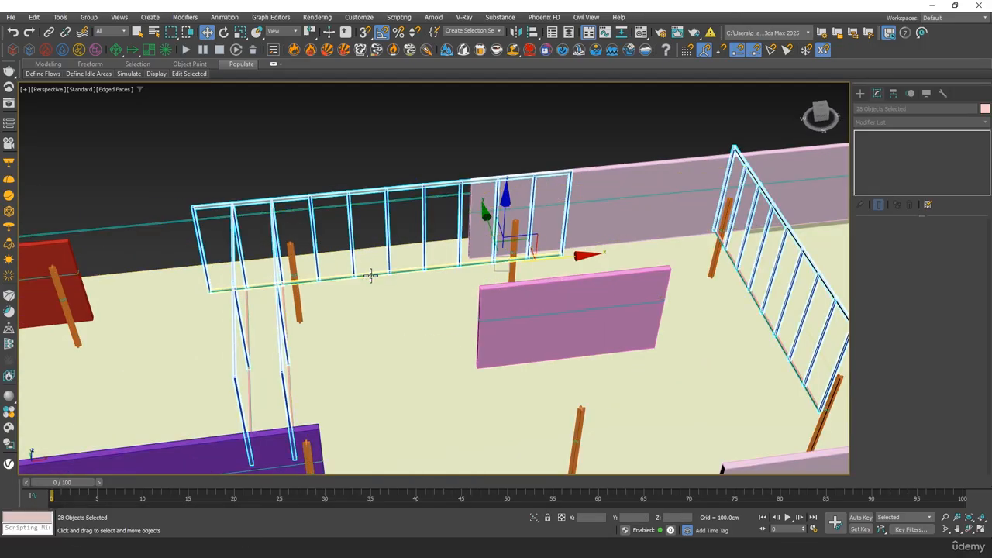
pyautogui.keyDown('alt'); pyautogui.moveTo(370, 275); pyautogui.dragTo(281, 256, button='middle'); pyautogui.keyUp('alt')
pyautogui.scroll(3, 280, 256)
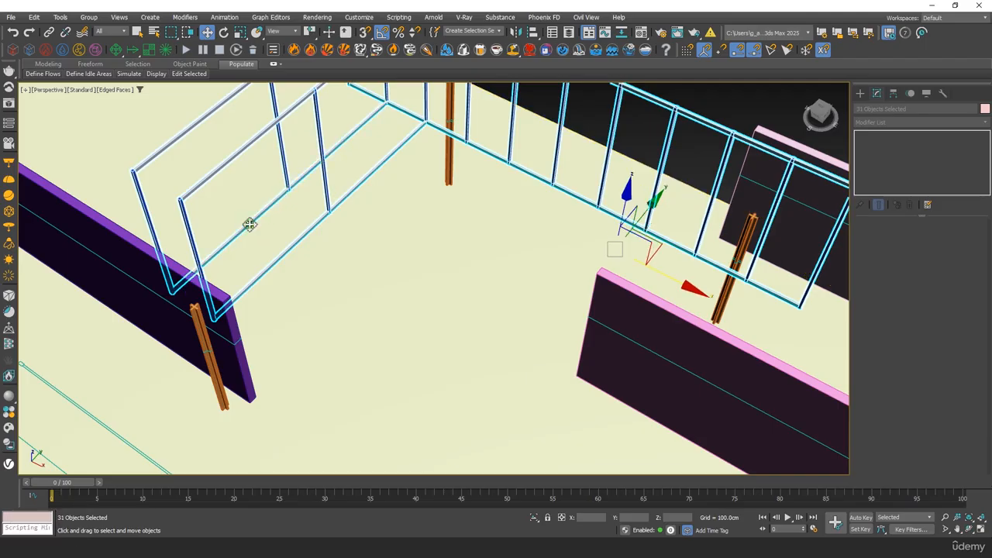
pyautogui.moveTo(527, 306); pyautogui.dragTo(171, 72, button='middle')
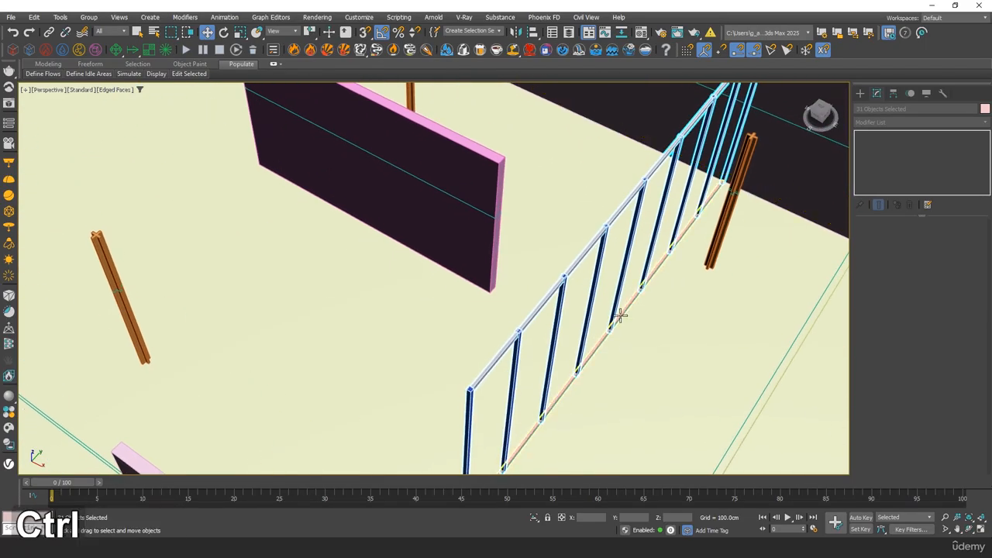
pyautogui.click(534, 517)
# Apply a Chamfer modifier to all the isolated posts and rails.
pyautogui.keyDown('alt'); pyautogui.moveTo(524, 423); pyautogui.dragTo(559, 319, button='middle'); pyautogui.keyUp('alt')
pyautogui.scroll(-3, 486, 255)
pyautogui.moveTo(434, 256); pyautogui.dragTo(208, 166, button='middle')
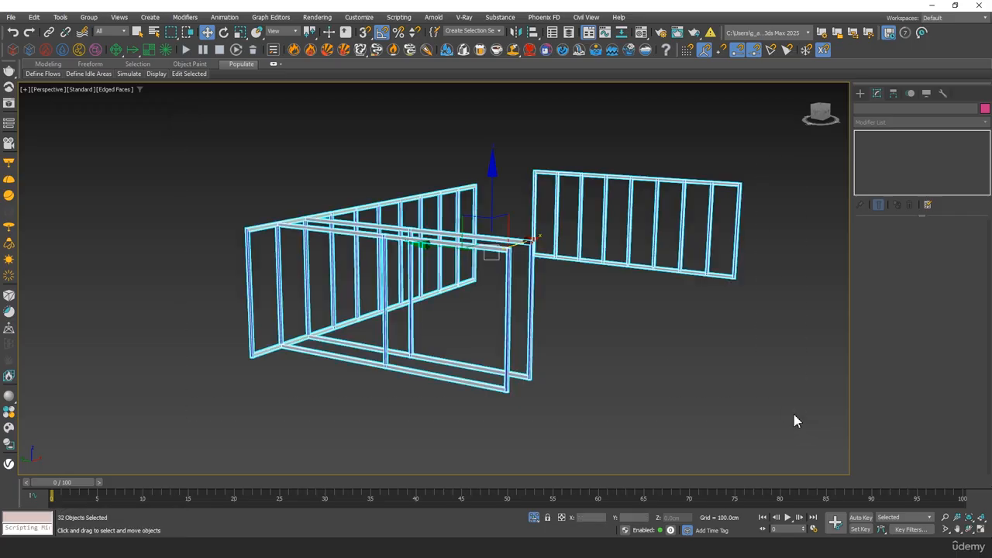
pyautogui.moveTo(713, 239); pyautogui.dragTo(561, 272, button='middle')
pyautogui.scroll(6, 571, 228)
pyautogui.moveTo(570, 227); pyautogui.dragTo(464, 327, button='middle')
pyautogui.scroll(5, 464, 327)
pyautogui.moveTo(487, 435); pyautogui.dragTo(556, 258, button='middle')
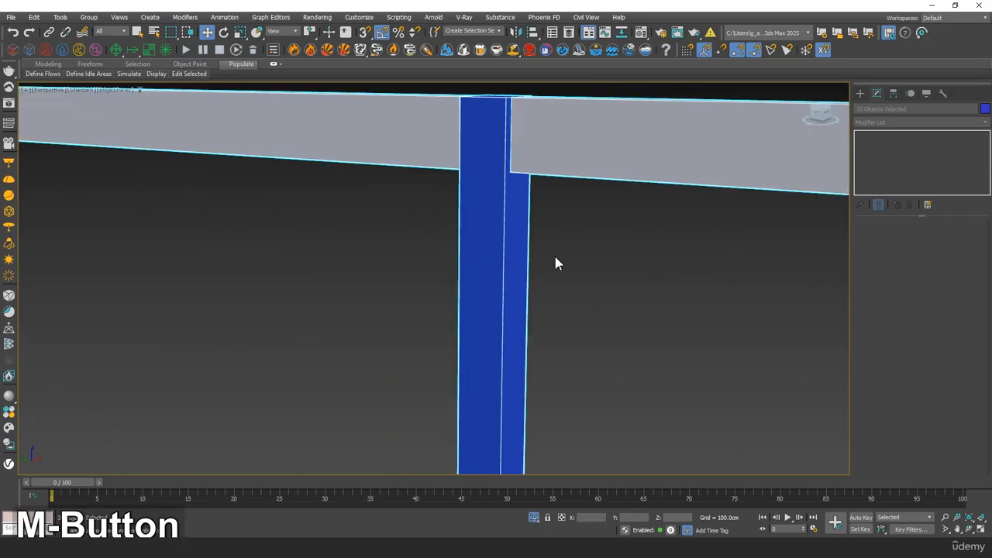
pyautogui.click(896, 122)
pyautogui.write('cham')
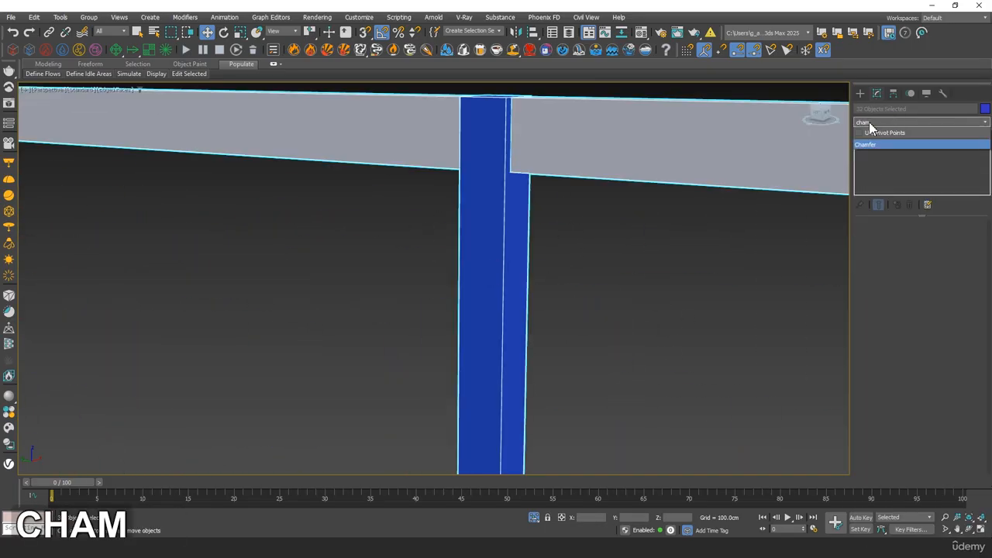
pyautogui.click(866, 145)
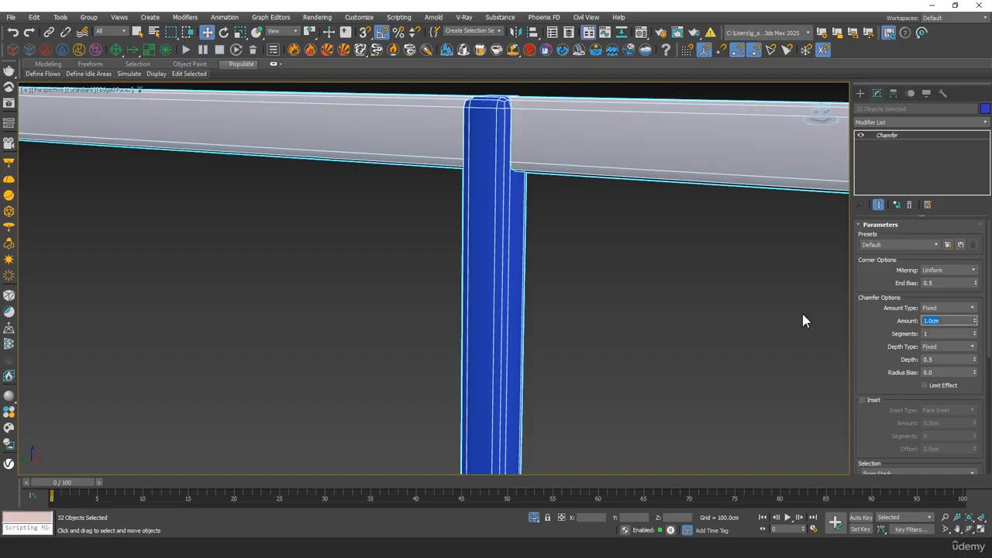
# Set the chamfer amount to 0.3 cm with 2 segments.
pyautogui.write('0.3')
pyautogui.press('Tab')
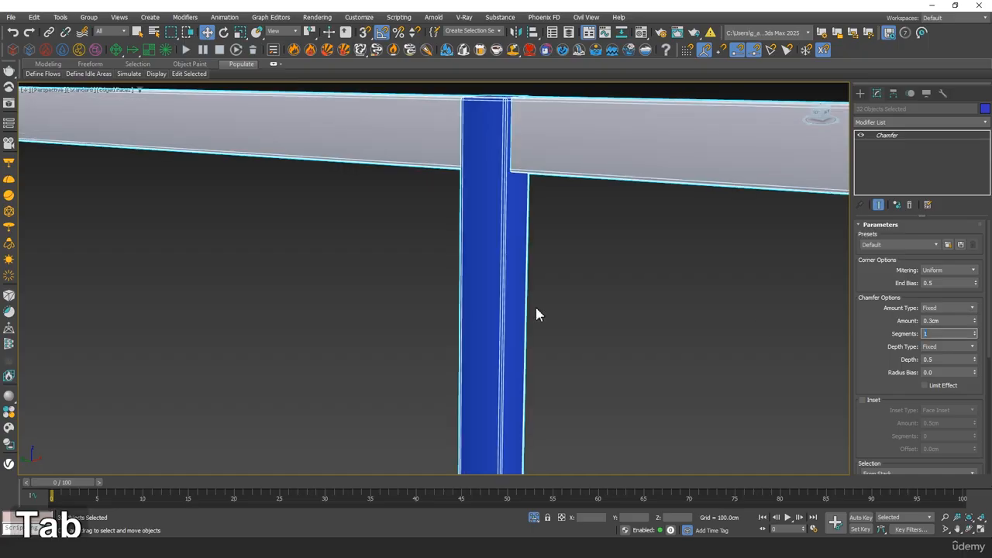
pyautogui.click(977, 333)
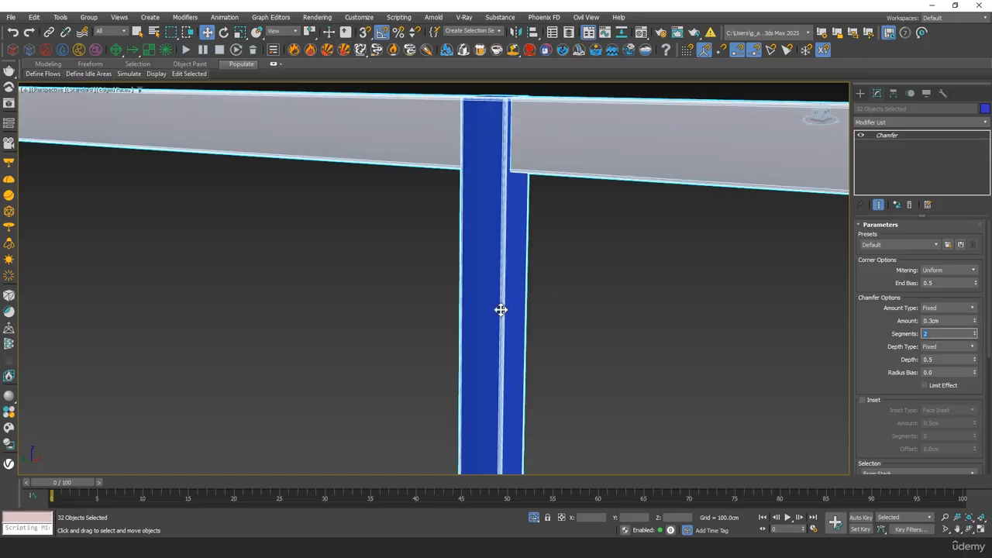
# Set the chamfer amount of the isolated posts and rails to 0.2 cm.
pyautogui.write('0.2')
pyautogui.press('Tab')
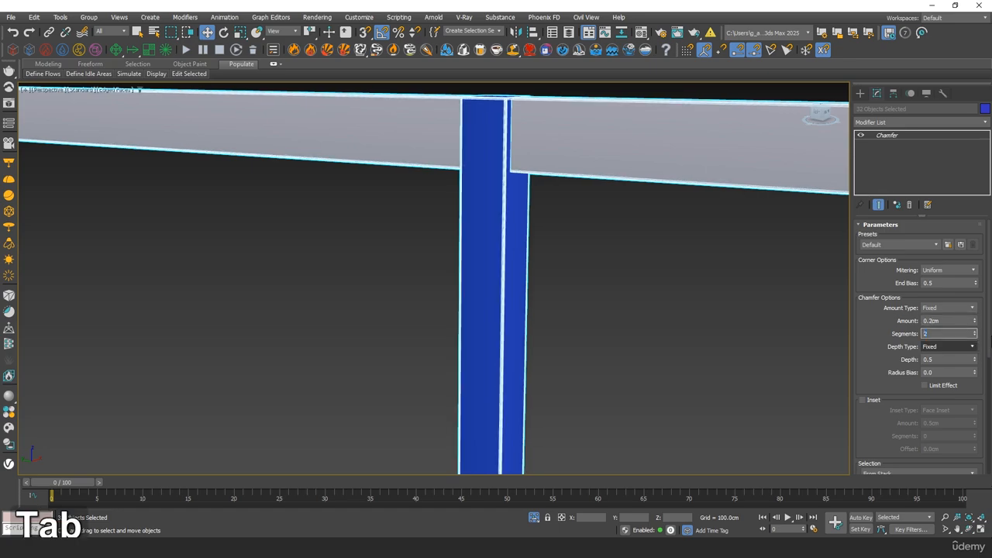
pyautogui.scroll(-5, 530, 255)
pyautogui.moveTo(530, 255); pyautogui.dragTo(445, 158, button='middle')
pyautogui.scroll(-3, 407, 248)
pyautogui.moveTo(407, 248); pyautogui.dragTo(407, 290, button='middle')
pyautogui.scroll(3, 493, 212)
pyautogui.scroll(6, 481, 221)
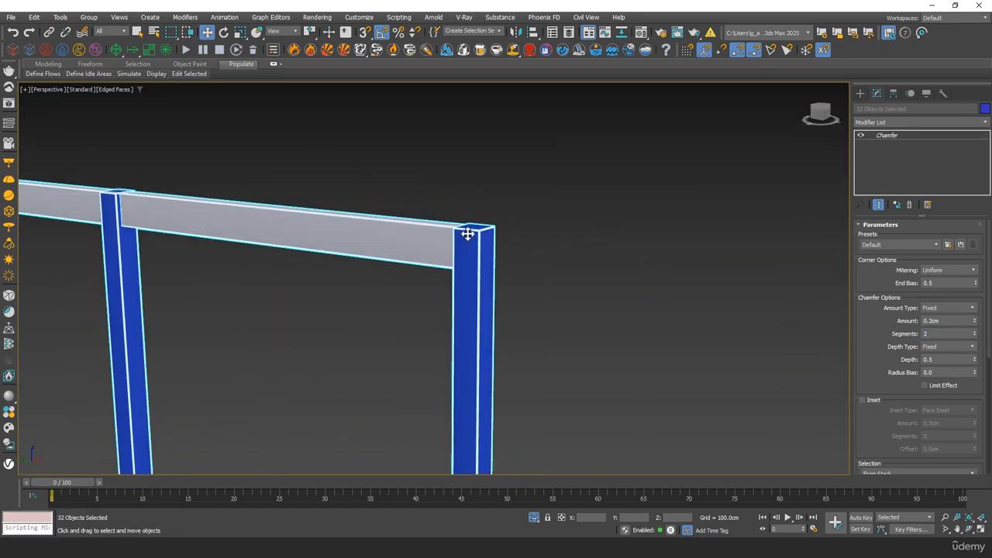
pyautogui.scroll(-7, 434, 264)
pyautogui.scroll(4, 341, 202)
pyautogui.scroll(-5, 465, 194)
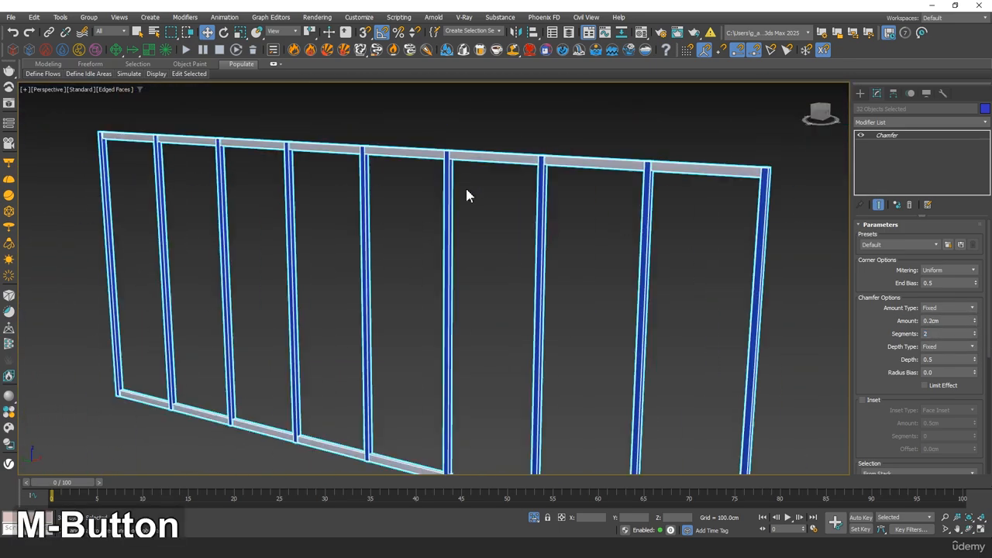
# Group all the selected posts and rails of the partition frames, then clear the selection.
pyautogui.scroll(-3, 442, 199)
pyautogui.keyDown('alt'); pyautogui.moveTo(443, 199); pyautogui.dragTo(532, 246, button='middle'); pyautogui.keyUp('alt')
pyautogui.click(88, 17)
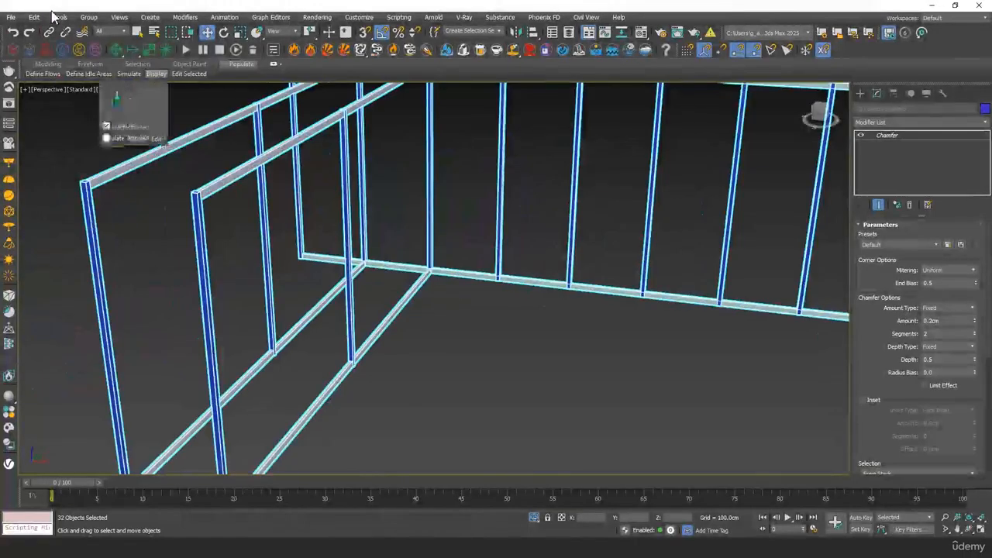
pyautogui.click(105, 30)
pyautogui.click(503, 292)
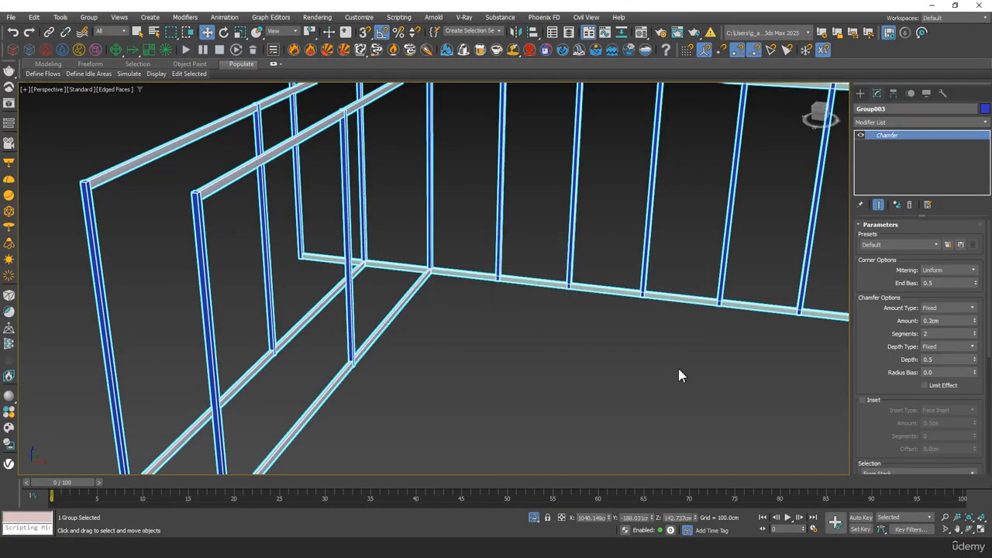
pyautogui.click(651, 329)
# End the isolation of the frame group and lower it into the pavilion, snapping its height to the top of the purple wall.
pyautogui.scroll(-5, 651, 329)
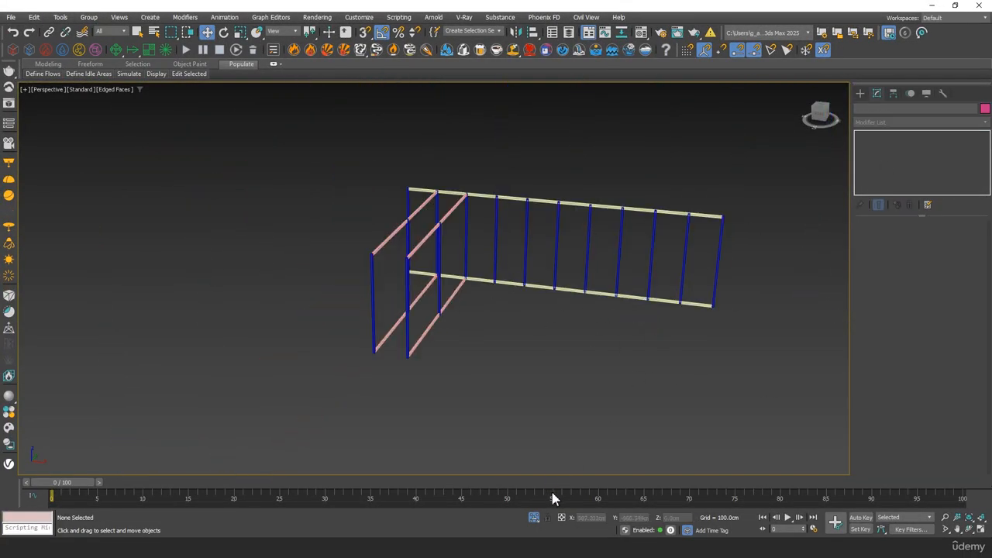
pyautogui.scroll(-3, 502, 347)
pyautogui.moveTo(503, 347); pyautogui.dragTo(575, 302, button='middle')
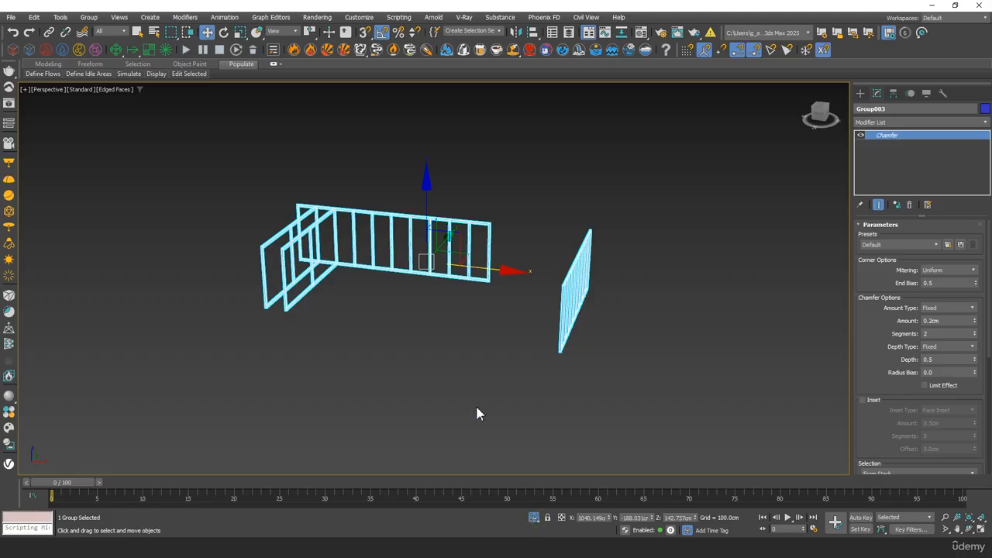
pyautogui.click(534, 518)
pyautogui.keyDown('alt'); pyautogui.moveTo(507, 472); pyautogui.dragTo(392, 169, button='middle'); pyautogui.keyUp('alt')
pyautogui.moveTo(401, 97); pyautogui.dragTo(398, 166)
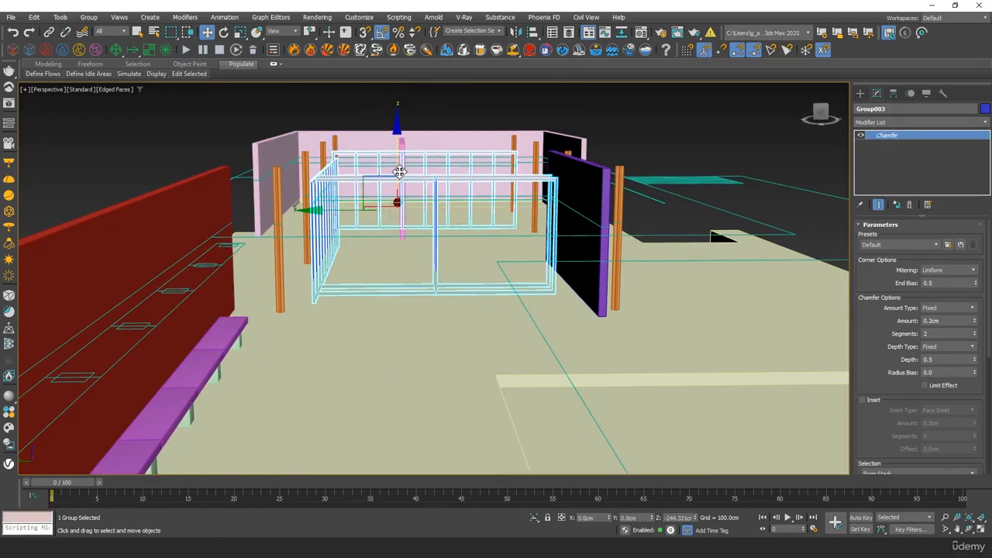
pyautogui.scroll(3, 455, 212)
pyautogui.moveTo(457, 242); pyautogui.dragTo(375, 233, button='middle')
pyautogui.press('s')
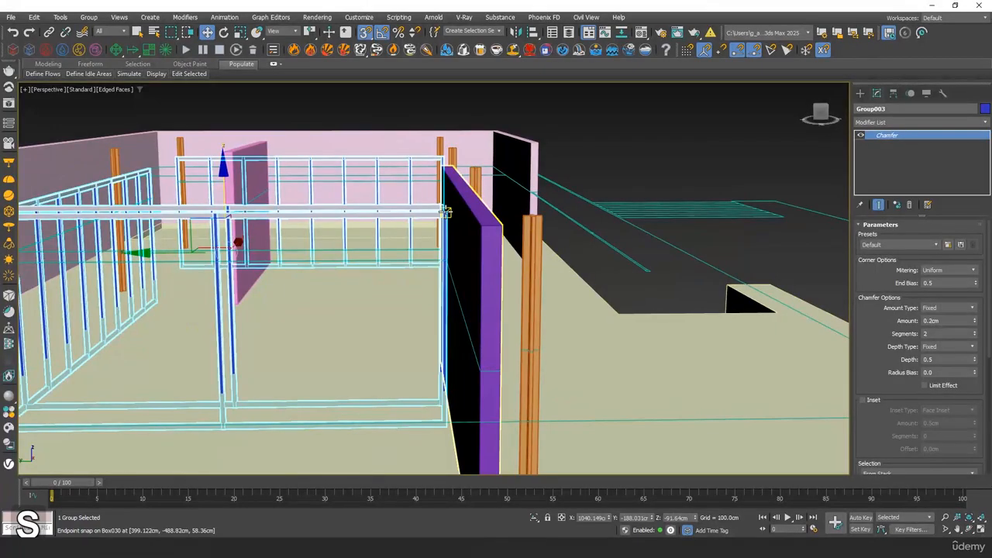
pyautogui.moveTo(434, 214); pyautogui.dragTo(464, 176)
# In the front view, lower the frame group about 6.5 cm so its bottom rails rest on the floor.
pyautogui.press('s')
pyautogui.press('f')
pyautogui.press('z')
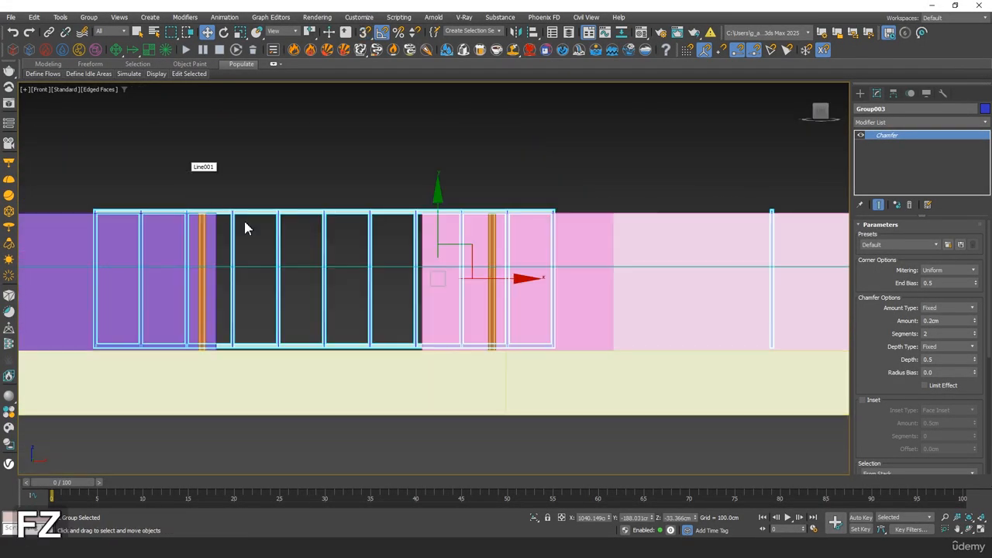
pyautogui.scroll(2, 386, 264)
pyautogui.moveTo(492, 285); pyautogui.dragTo(448, 214, button='middle')
pyautogui.scroll(2, 434, 237)
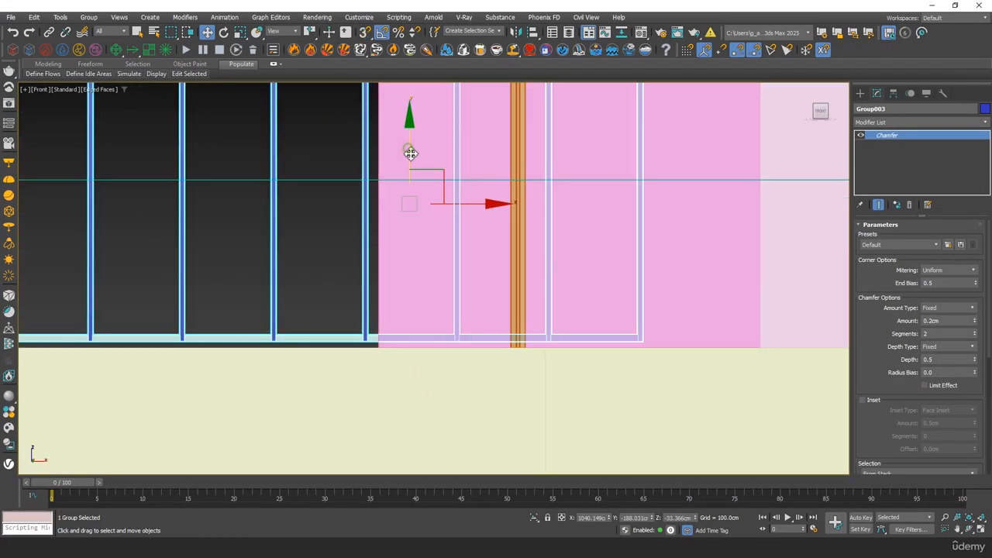
pyautogui.moveTo(410, 151); pyautogui.dragTo(412, 155, button='middle')
pyautogui.moveTo(413, 151); pyautogui.dragTo(412, 154)
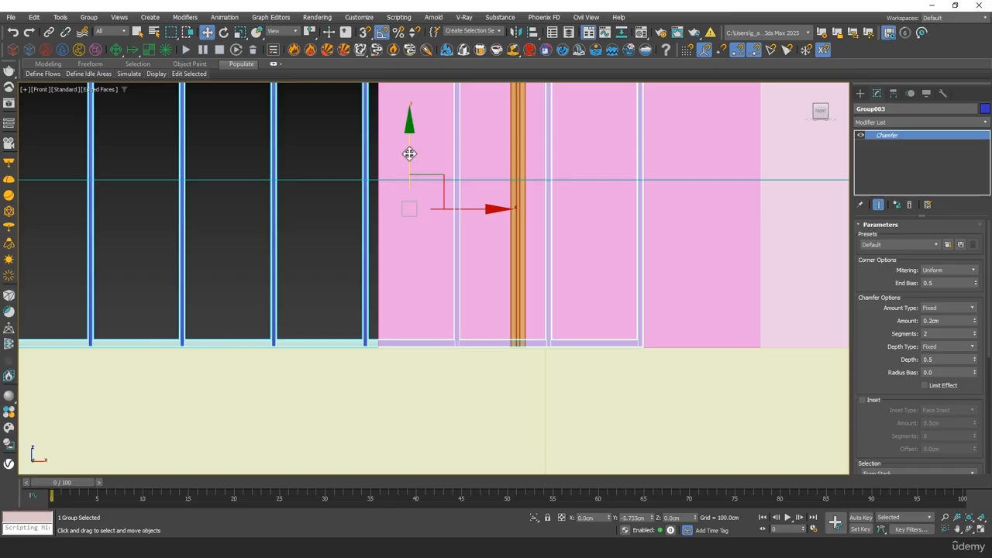
pyautogui.moveTo(405, 180); pyautogui.dragTo(412, 287, button='middle')
pyautogui.scroll(3, 469, 213)
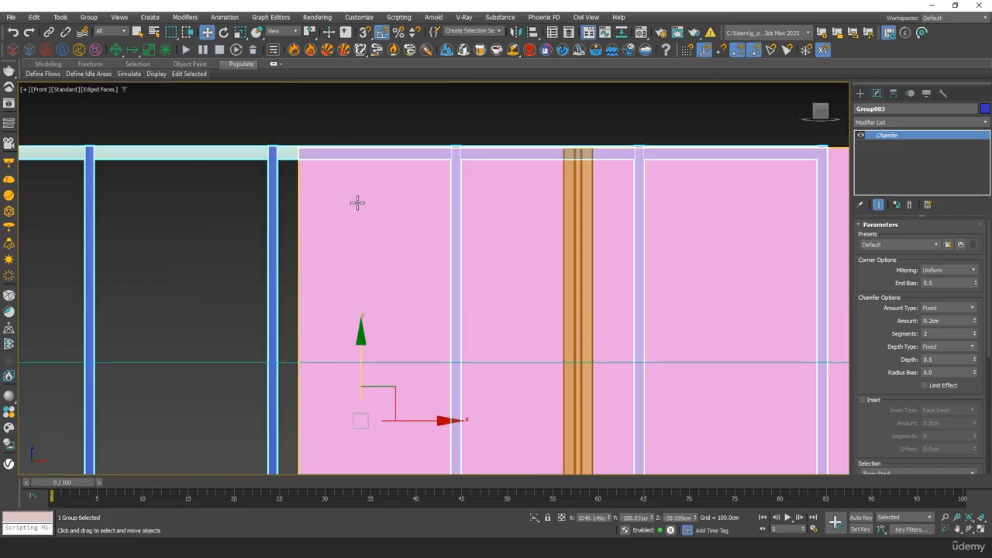
pyautogui.moveTo(362, 339); pyautogui.dragTo(360, 342)
pyautogui.moveTo(361, 341); pyautogui.dragTo(470, 254, button='middle')
pyautogui.scroll(-4, 470, 255)
# Bring back the hidden roof slab and lower it over the pavilion to a Z position of about 105 cm.
pyautogui.rightClick(469, 254)
pyautogui.click(511, 164)
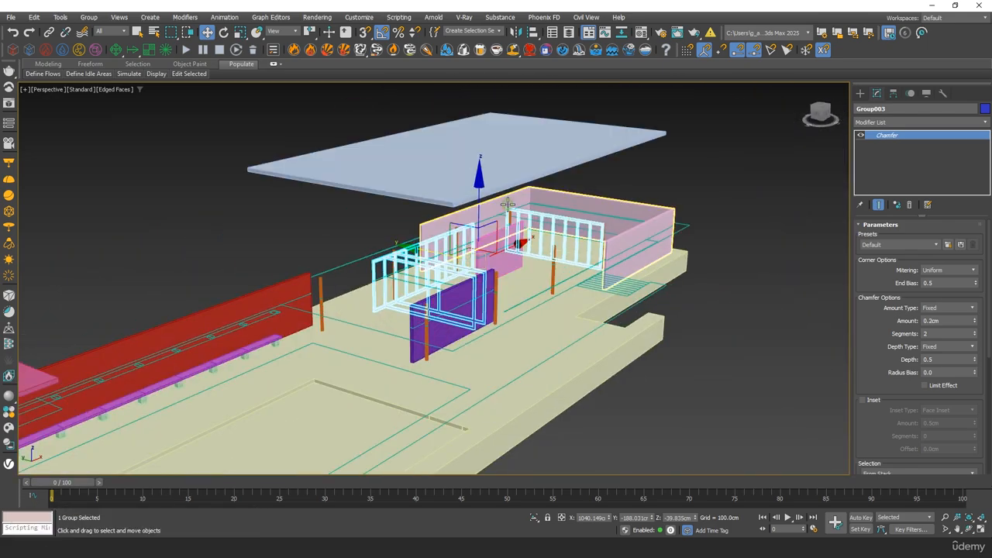
pyautogui.keyDown('alt'); pyautogui.moveTo(511, 164); pyautogui.dragTo(516, 194, button='middle'); pyautogui.keyUp('alt')
pyautogui.click(544, 179)
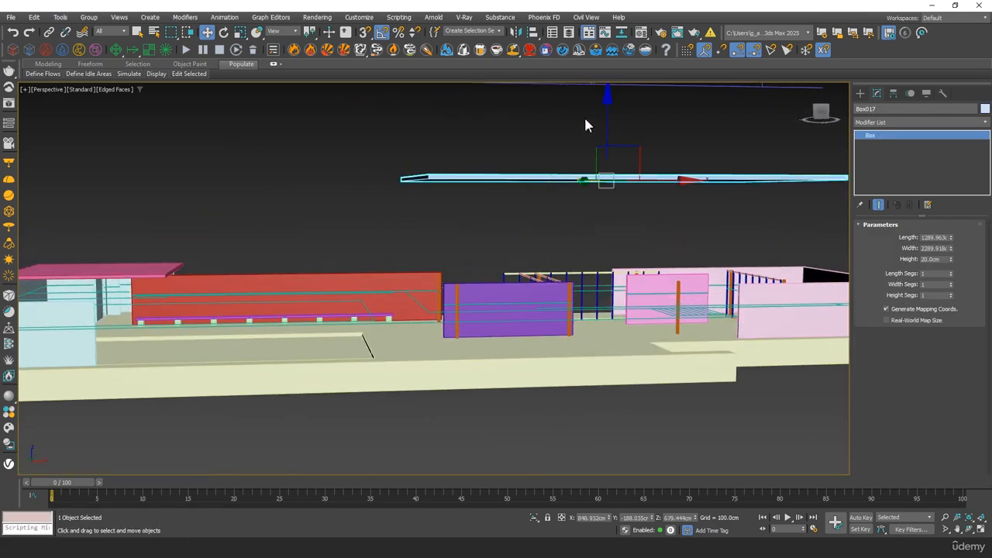
pyautogui.moveTo(610, 111); pyautogui.dragTo(587, 210)
pyautogui.keyDown('alt'); pyautogui.moveTo(594, 255); pyautogui.dragTo(713, 268, button='middle'); pyautogui.keyUp('alt')
pyautogui.scroll(5, 633, 318)
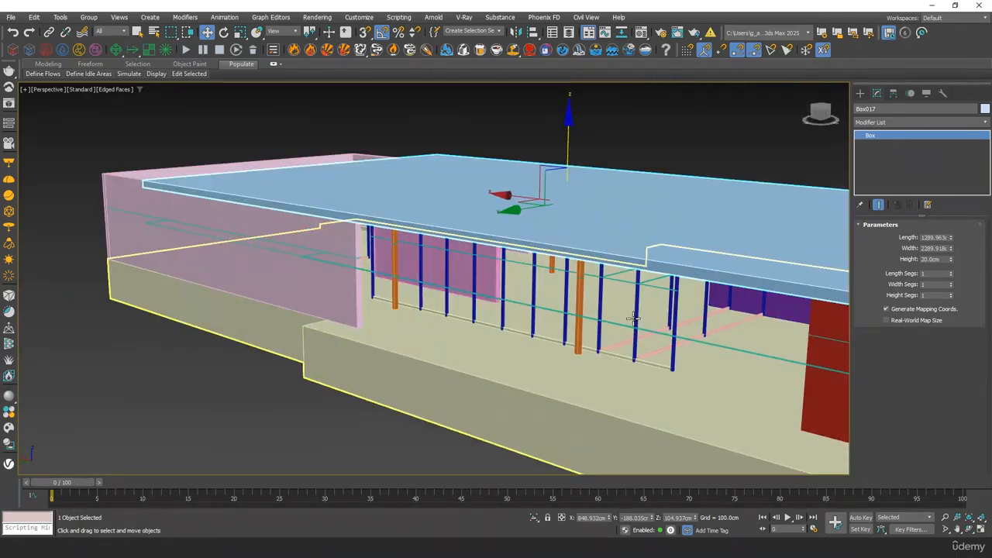
# Isolate the partition frame group and frame it in the front view.
pyautogui.click(638, 316)
pyautogui.click(534, 519)
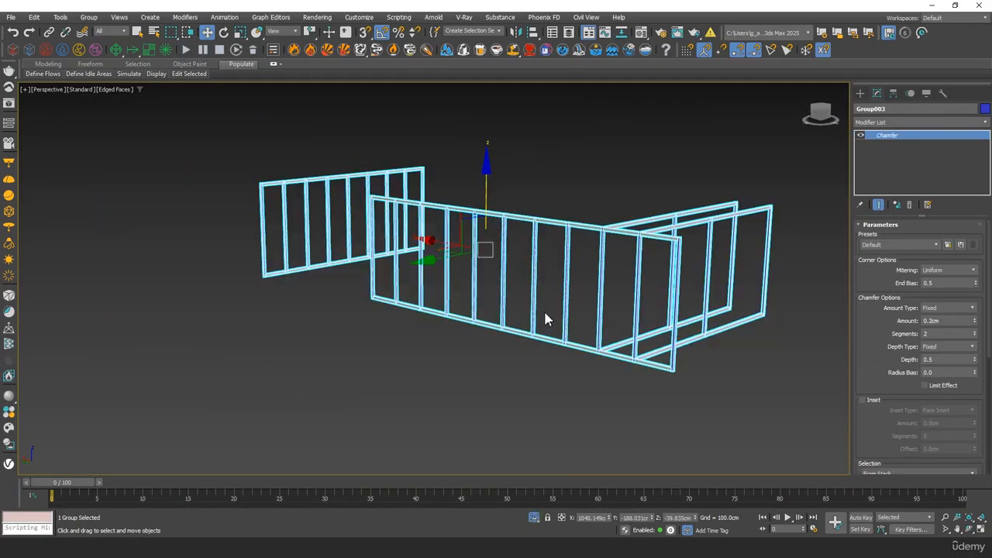
pyautogui.press('f')
pyautogui.press('z')
pyautogui.moveTo(436, 275); pyautogui.dragTo(514, 254, button='middle')
# Create a panel box about 997 cm wide and 291 cm long across the long frame, with a height of 1 cm.
pyautogui.click(861, 94)
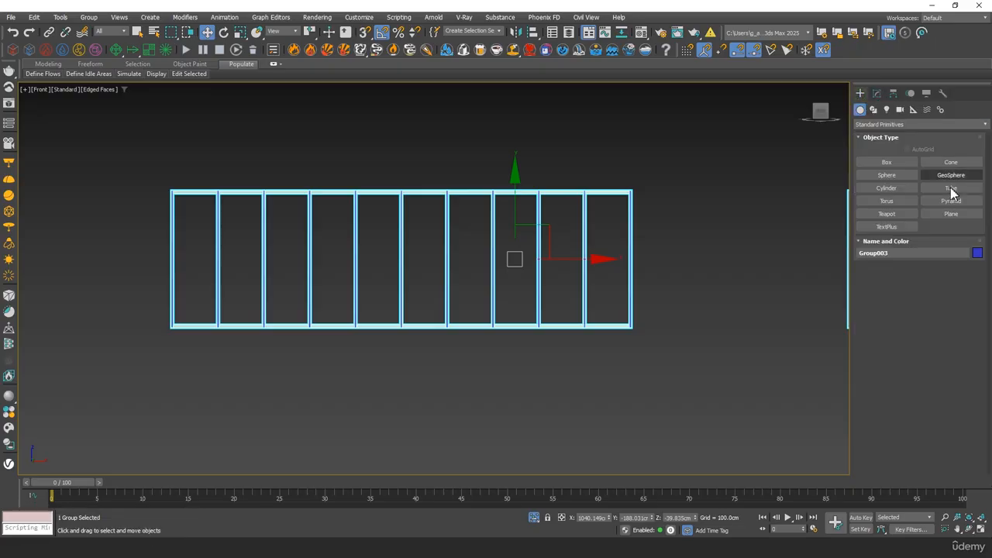
pyautogui.scroll(2, 246, 262)
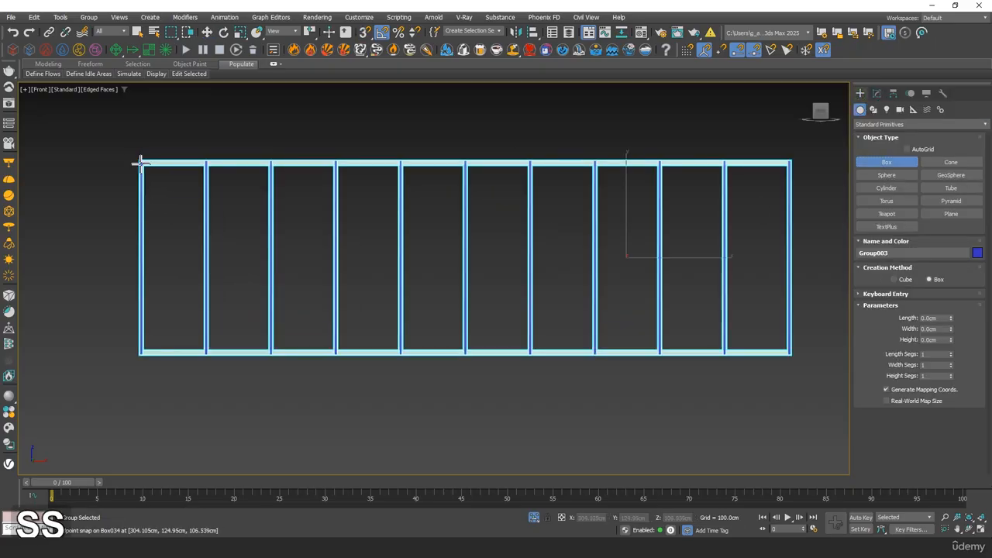
pyautogui.moveTo(141, 162); pyautogui.dragTo(788, 355)
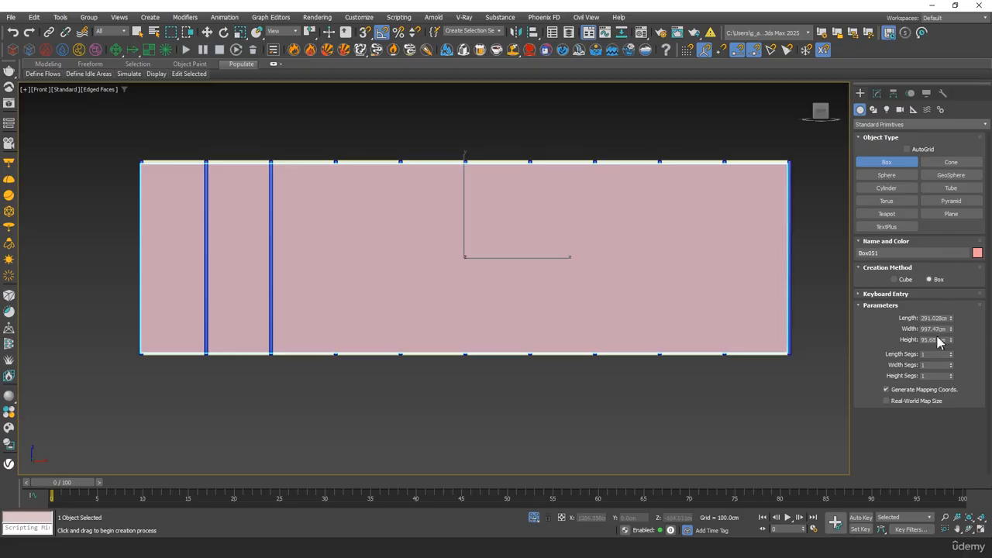
pyautogui.middleClick(458, 259)
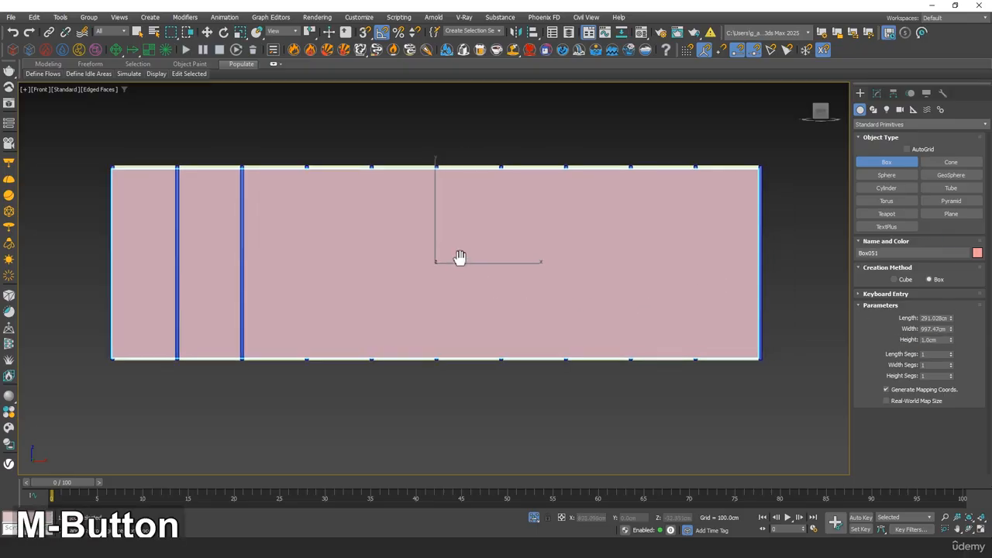
# In a wireframe top view, move the thin panel back into the long frame and centre it between the rail edges.
pyautogui.keyDown('alt'); pyautogui.moveTo(452, 224); pyautogui.dragTo(410, 272, button='middle'); pyautogui.keyUp('alt')
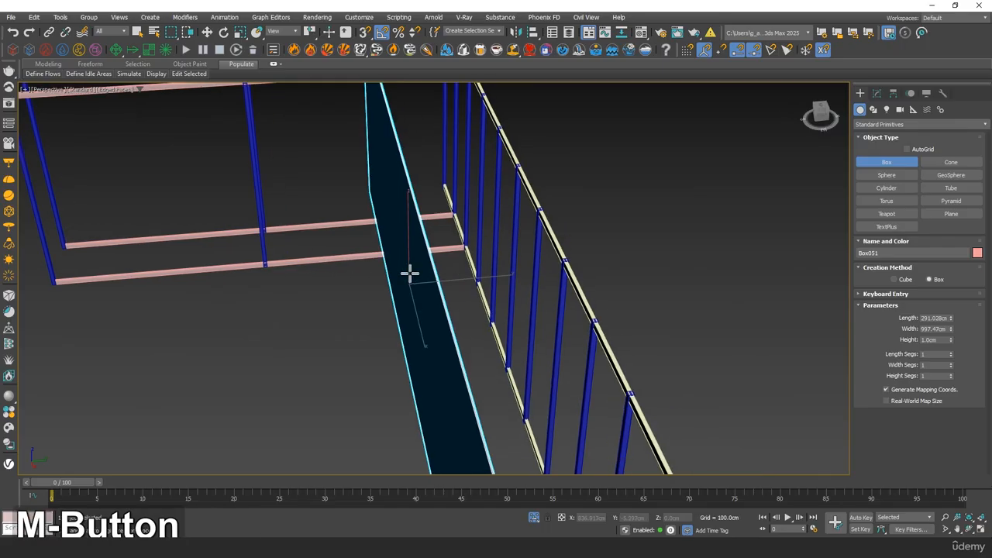
pyautogui.press('t')
pyautogui.press('F3')
pyautogui.press('z')
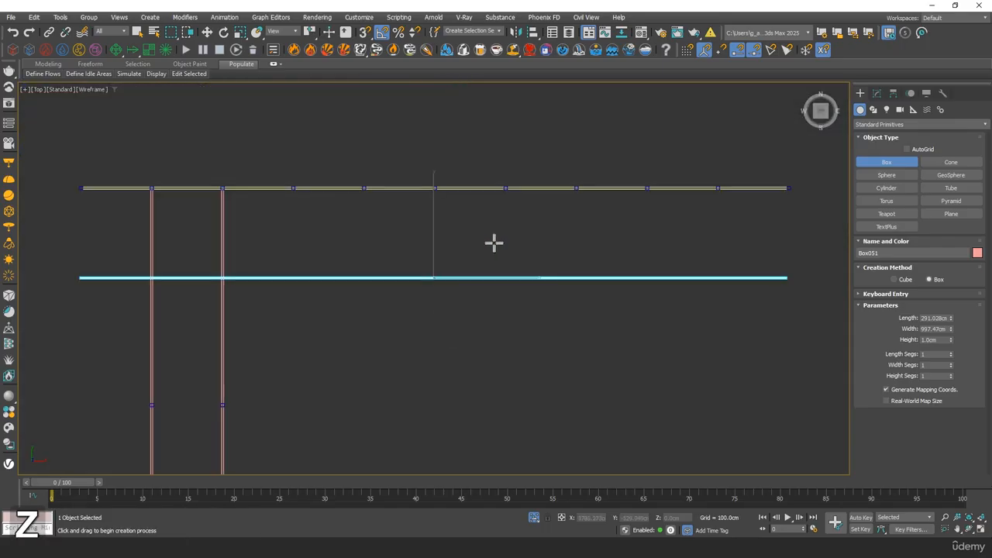
pyautogui.moveTo(491, 241); pyautogui.dragTo(410, 270, button='middle')
pyautogui.scroll(4, 410, 270)
pyautogui.press('w')
pyautogui.moveTo(446, 283); pyautogui.dragTo(470, 104)
pyautogui.scroll(5, 418, 153)
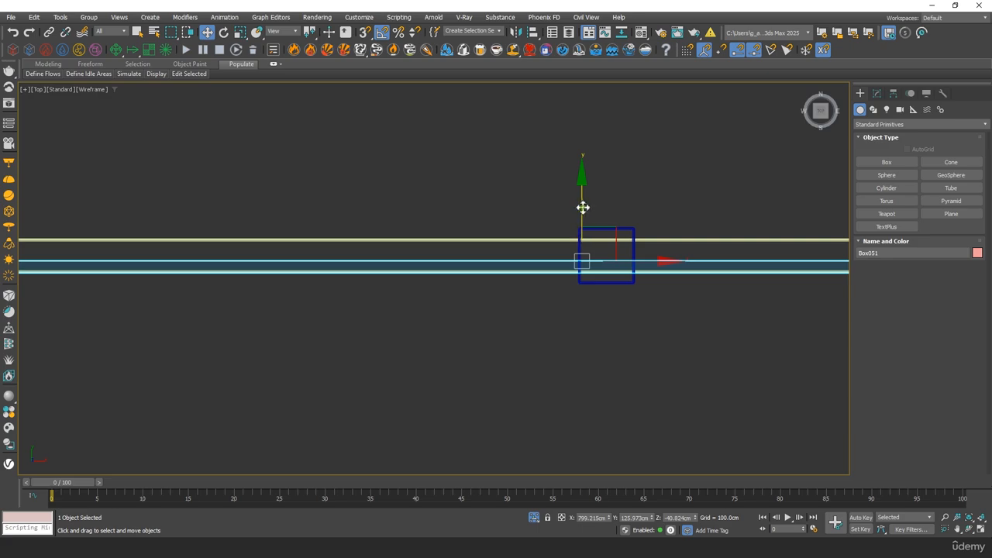
pyautogui.moveTo(583, 208); pyautogui.dragTo(587, 196)
pyautogui.scroll(-4, 586, 195)
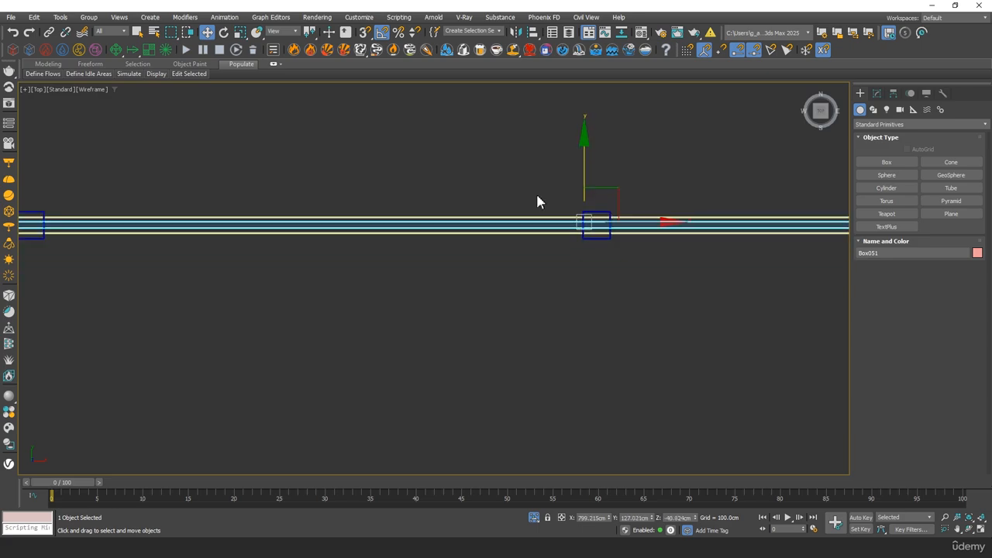
# Examine in the shaded perspective view how the panel fits between the long frame's posts and rails.
pyautogui.moveTo(338, 211)
pyautogui.mouseDown(button='middle')
pyautogui.moveTo(515, 202)
pyautogui.moveTo(365, 142)
pyautogui.mouseUp(button='middle')
pyautogui.press('p')
pyautogui.press('z')
pyautogui.press('F3')
pyautogui.moveTo(442, 233)
pyautogui.keyDown('alt'); pyautogui.mouseDown(button='middle')
pyautogui.moveTo(394, 201)
pyautogui.moveTo(492, 184)
pyautogui.moveTo(399, 170)
pyautogui.moveTo(413, 197)
pyautogui.moveTo(391, 204)
pyautogui.moveTo(349, 192)
pyautogui.mouseUp(button='middle'); pyautogui.keyUp('alt')
pyautogui.scroll(2, 394, 200)
pyautogui.scroll(3, 452, 178)
pyautogui.scroll(-2, 452, 179)
pyautogui.scroll(-3, 432, 192)
pyautogui.scroll(5, 261, 159)
pyautogui.moveTo(276, 157); pyautogui.dragTo(319, 215, button='middle')
pyautogui.scroll(-2, 393, 202)
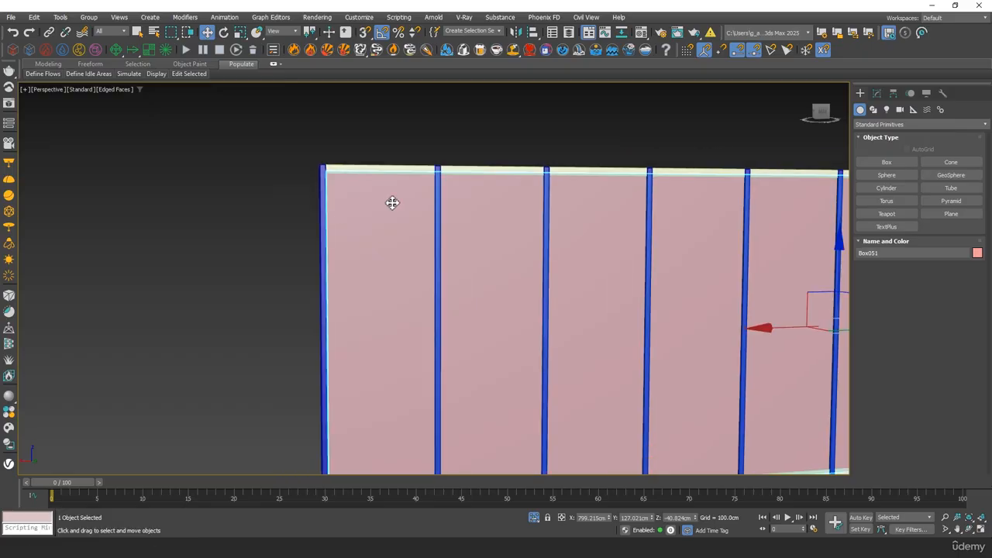
# Make a copy of the panel rotated perpendicular to the original from the left view.
pyautogui.press('l')
pyautogui.press('z')
pyautogui.moveTo(466, 218); pyautogui.dragTo(271, 210, button='middle')
pyautogui.scroll(-4, 295, 209)
pyautogui.moveTo(488, 216); pyautogui.dragTo(511, 222, button='middle')
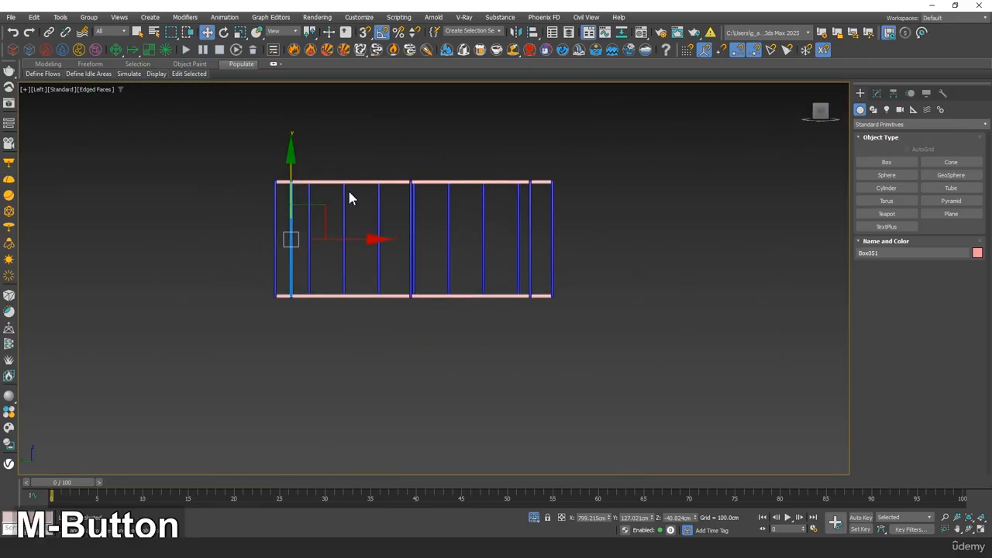
pyautogui.moveTo(313, 241); pyautogui.dragTo(324, 261, button='middle')
pyautogui.press('e')
pyautogui.moveTo(343, 264)
pyautogui.keyDown('shift'); pyautogui.mouseDown()
pyautogui.moveTo(291, 263)
pyautogui.moveTo(322, 272)
pyautogui.moveTo(608, 269)
pyautogui.mouseUp(); pyautogui.keyUp('shift')
pyautogui.press('Return')
# Move the copied panel along the X axis onto the separate partition frame.
pyautogui.scroll(5, 321, 268)
pyautogui.press('w')
pyautogui.scroll(-4, 291, 251)
pyautogui.press('p')
pyautogui.keyDown('alt'); pyautogui.moveTo(602, 272); pyautogui.dragTo(517, 279, button='middle'); pyautogui.keyUp('alt')
pyautogui.scroll(-4, 412, 222)
pyautogui.moveTo(517, 279); pyautogui.dragTo(304, 234)
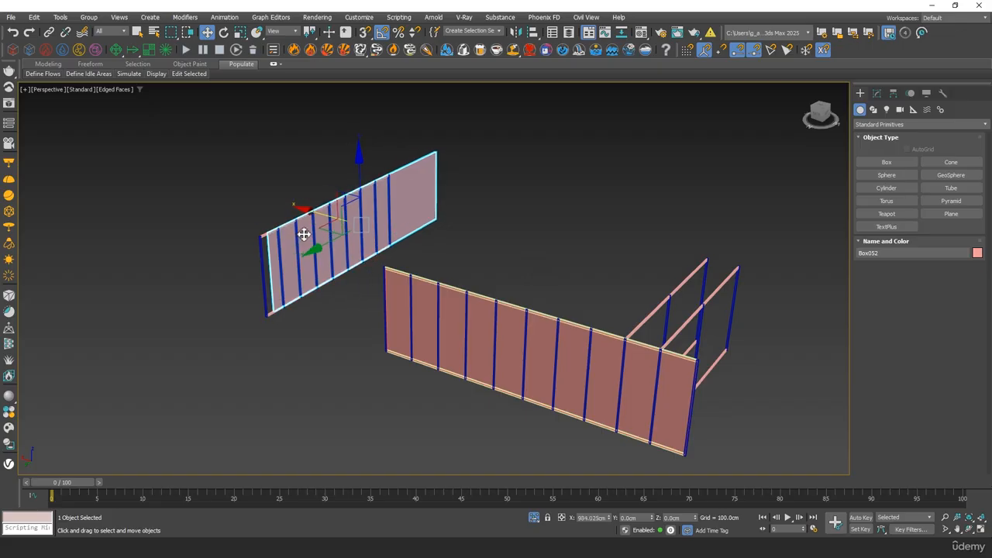
# In a wireframe top view, centre the copied panel between the rail edges of the separate frame.
pyautogui.press('t')
pyautogui.scroll(2, 452, 263)
pyautogui.moveTo(452, 263); pyautogui.dragTo(465, 306, button='middle')
pyautogui.press('F3')
pyautogui.scroll(2, 440, 301)
pyautogui.moveTo(487, 288); pyautogui.dragTo(510, 288)
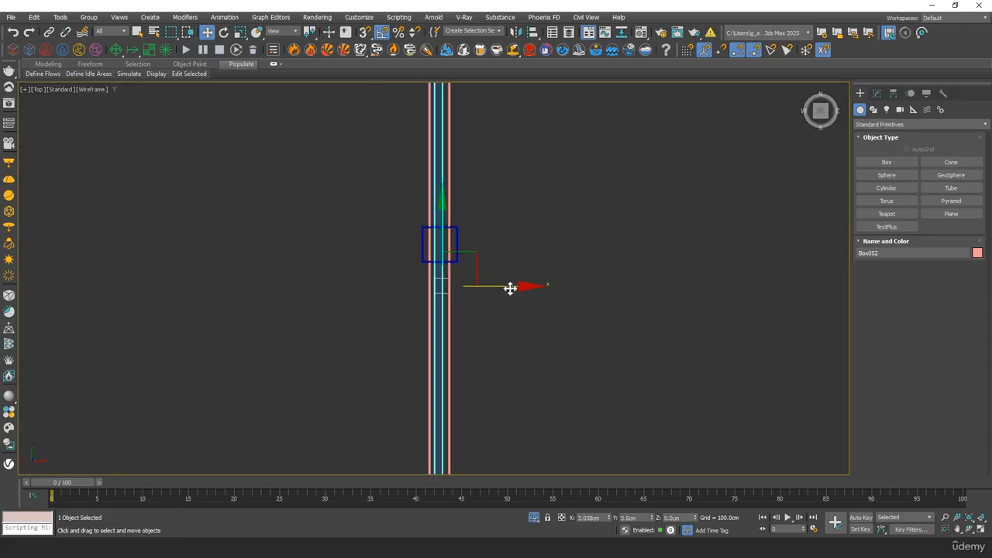
pyautogui.scroll(3, 509, 287)
pyautogui.moveTo(379, 299); pyautogui.dragTo(502, 430, button='middle')
pyautogui.scroll(-5, 436, 319)
pyautogui.scroll(-3, 488, 168)
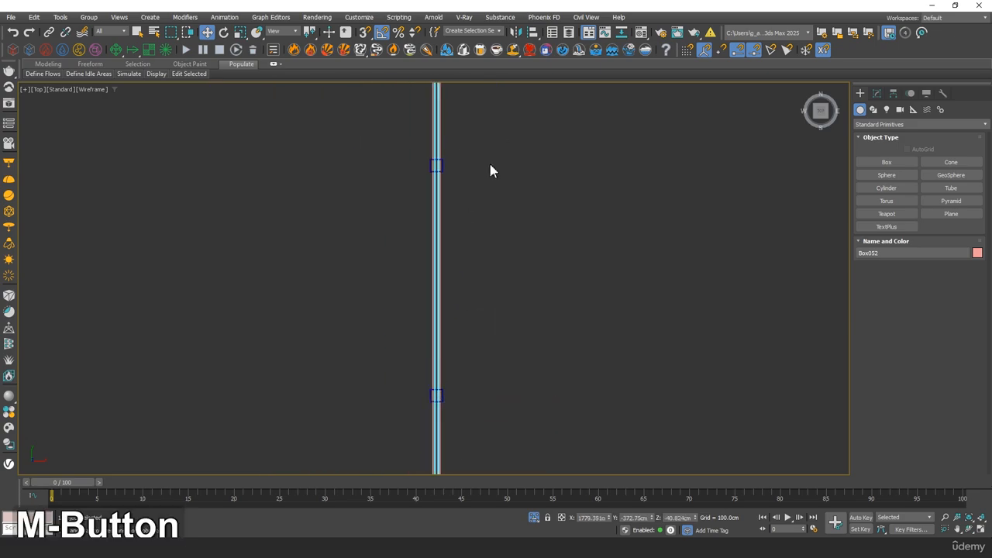
# Convert the copied panel to an Editable Poly.
pyautogui.moveTo(488, 169); pyautogui.dragTo(474, 371, button='middle')
pyautogui.moveTo(467, 306); pyautogui.dragTo(467, 383, button='middle')
pyautogui.scroll(2, 526, 263)
pyautogui.press('1')
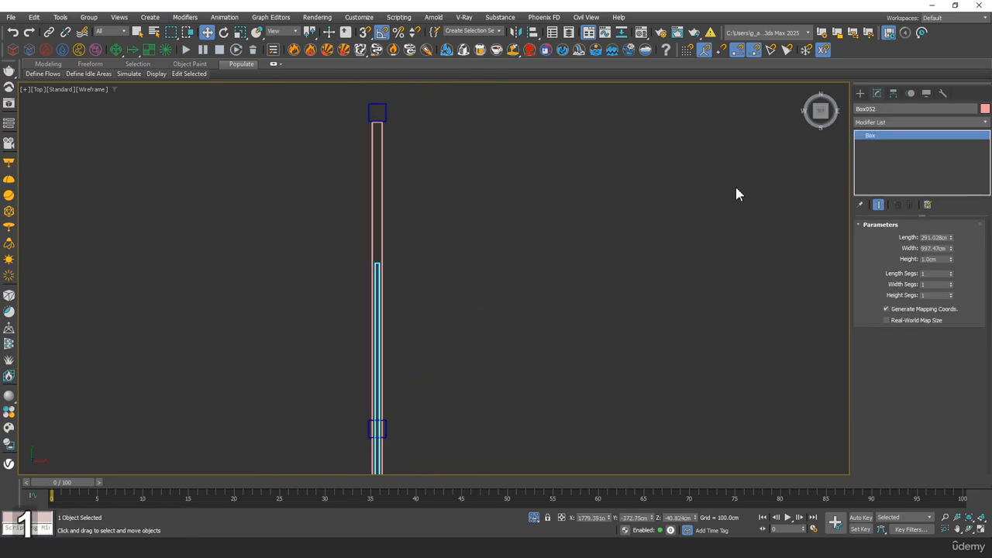
pyautogui.rightClick(399, 305)
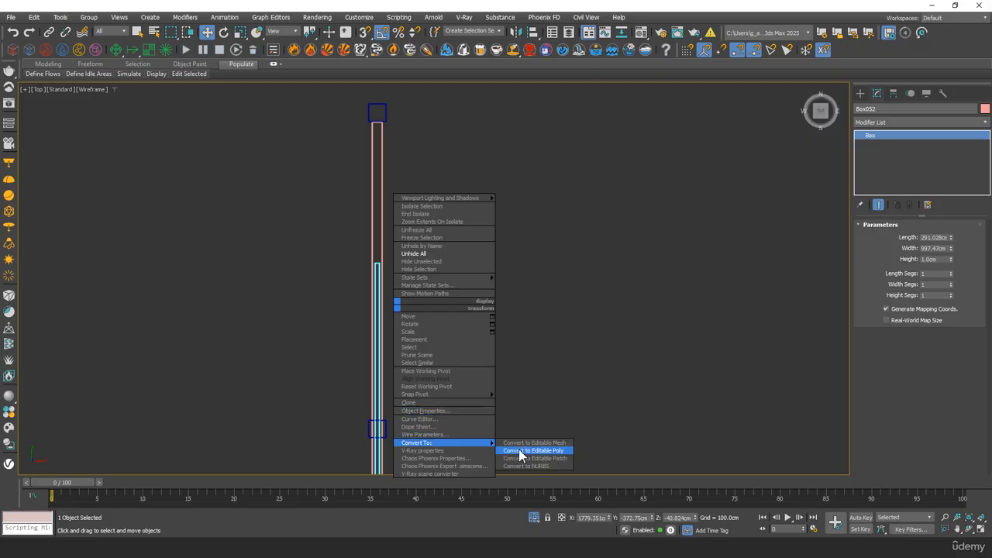
pyautogui.click(519, 452)
# Move the four vertices at the copied panel's upper end in plan along Y to reach the frame's end post.
pyautogui.press('1')
pyautogui.moveTo(325, 246); pyautogui.dragTo(419, 276)
pyautogui.moveTo(381, 217); pyautogui.dragTo(406, 280, button='middle')
pyautogui.scroll(2, 404, 277)
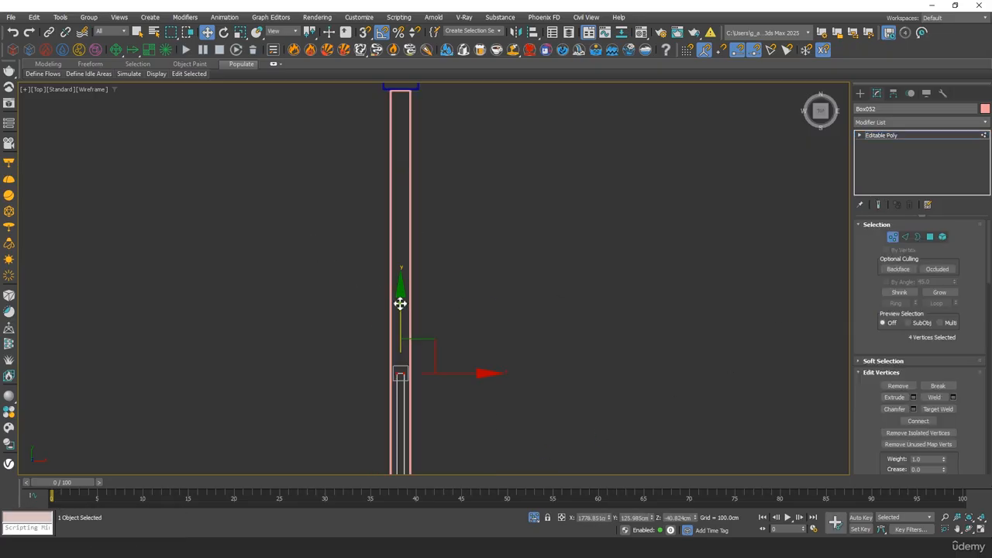
pyautogui.moveTo(392, 101); pyautogui.dragTo(402, 178, button='middle')
pyautogui.scroll(3, 403, 178)
pyautogui.moveTo(431, 193); pyautogui.dragTo(431, 148)
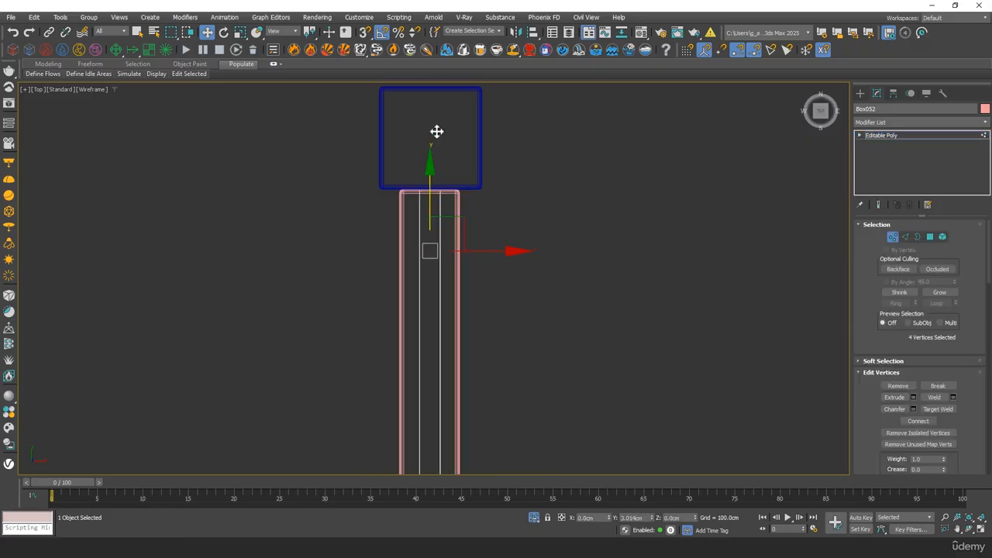
pyautogui.scroll(-8, 449, 183)
pyautogui.moveTo(542, 256); pyautogui.dragTo(505, 68, button='middle')
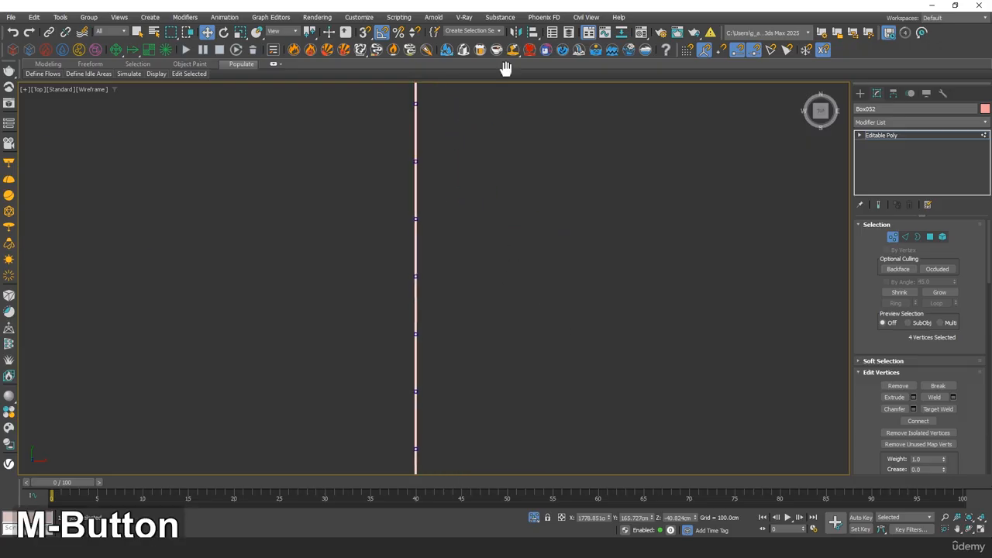
# Move the four vertices at the copied panel's lower end in plan up along Y into the separate frame's end post.
pyautogui.moveTo(385, 266); pyautogui.dragTo(522, 328)
pyautogui.moveTo(434, 237); pyautogui.dragTo(465, 372, button='middle')
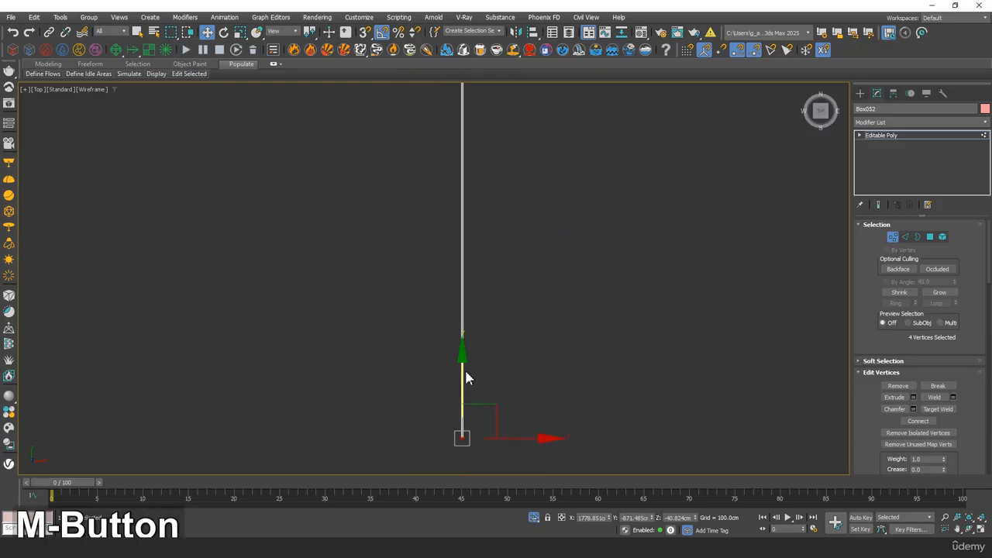
pyautogui.moveTo(465, 371); pyautogui.dragTo(483, 113)
pyautogui.moveTo(483, 113); pyautogui.dragTo(530, 303, button='middle')
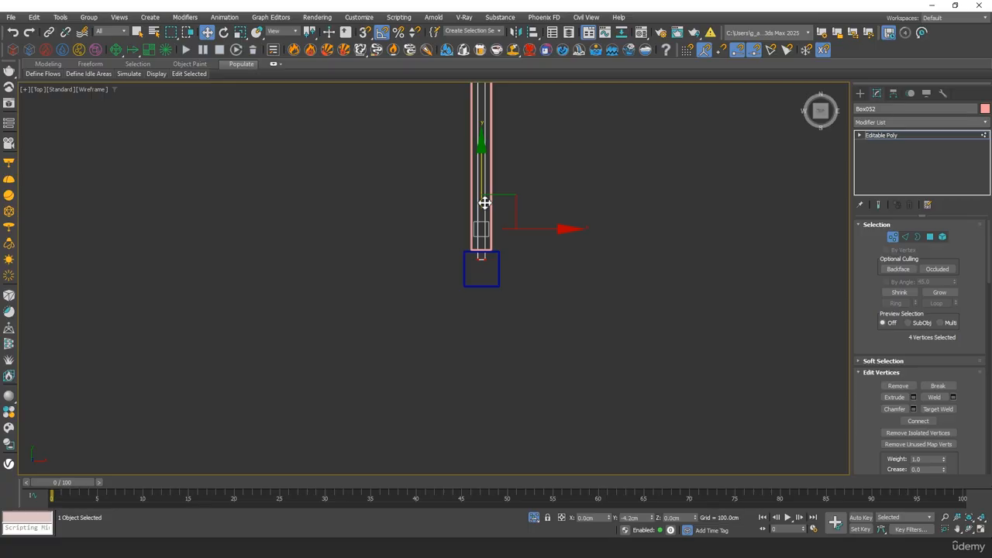
pyautogui.press('p')
pyautogui.press('z')
pyautogui.keyDown('alt'); pyautogui.moveTo(496, 228); pyautogui.dragTo(548, 242, button='middle'); pyautogui.keyUp('alt')
pyautogui.press('F3')
pyautogui.click(891, 237)
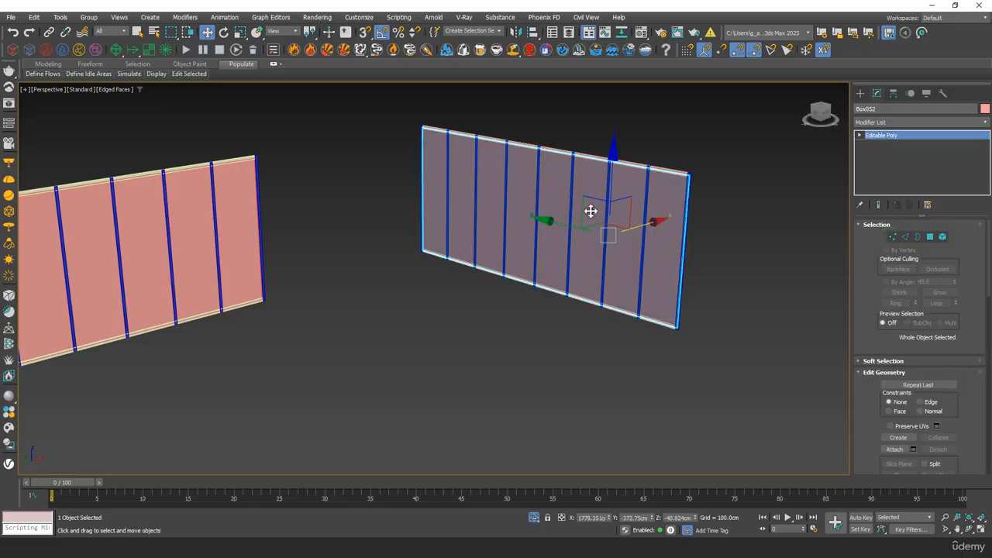
# Change the object colour of both partition panels to light cyan.
pyautogui.keyDown('ctrl'); pyautogui.click(243, 223); pyautogui.keyUp('ctrl')
pyautogui.click(985, 110)
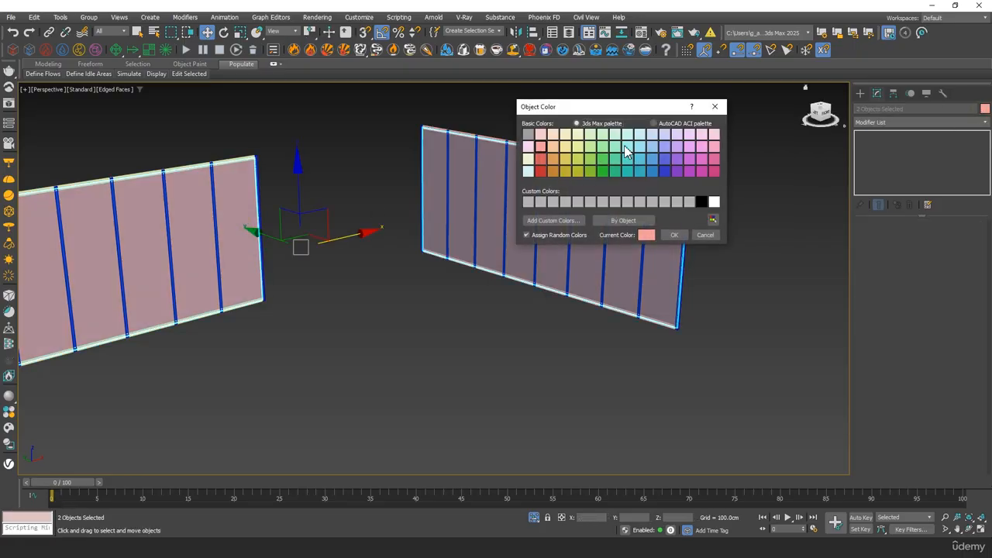
pyautogui.click(672, 235)
pyautogui.click(493, 344)
pyautogui.keyDown('alt'); pyautogui.moveTo(493, 344); pyautogui.dragTo(384, 324, button='middle'); pyautogui.keyUp('alt')
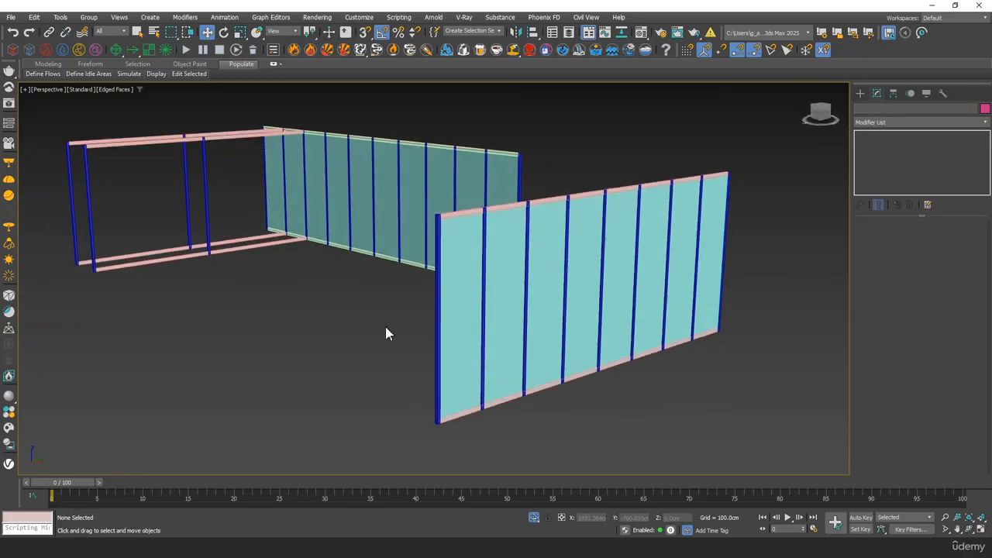
# Make a rotated copy of the long partition panel, turned 90° so that it runs perpendicular to the original.
pyautogui.scroll(5, 439, 204)
pyautogui.scroll(-5, 439, 204)
pyautogui.keyDown('alt'); pyautogui.moveTo(501, 222); pyautogui.dragTo(525, 253, button='middle'); pyautogui.keyUp('alt')
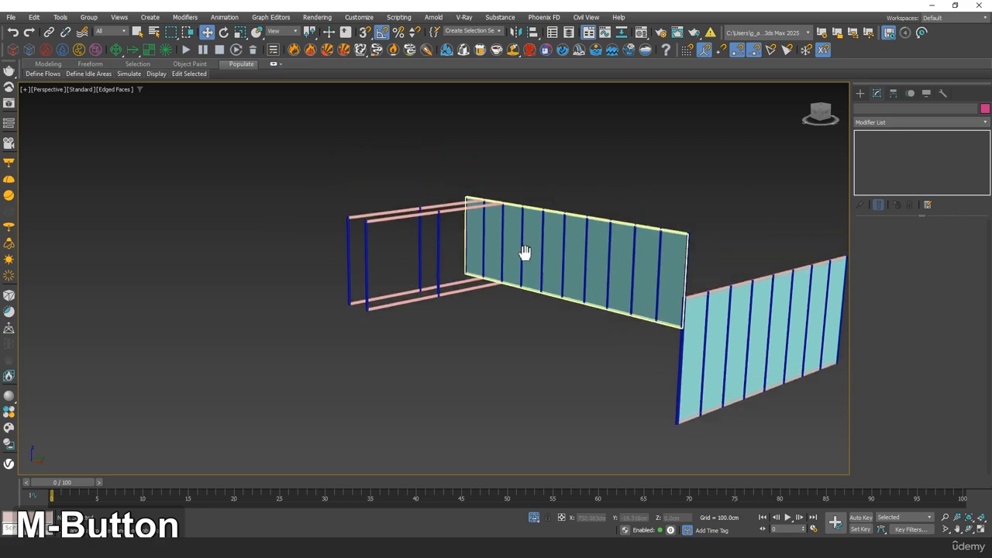
pyautogui.scroll(5, 543, 252)
pyautogui.scroll(-3, 620, 268)
pyautogui.keyDown('alt'); pyautogui.moveTo(589, 272); pyautogui.dragTo(518, 283, button='middle'); pyautogui.keyUp('alt')
pyautogui.click(439, 268)
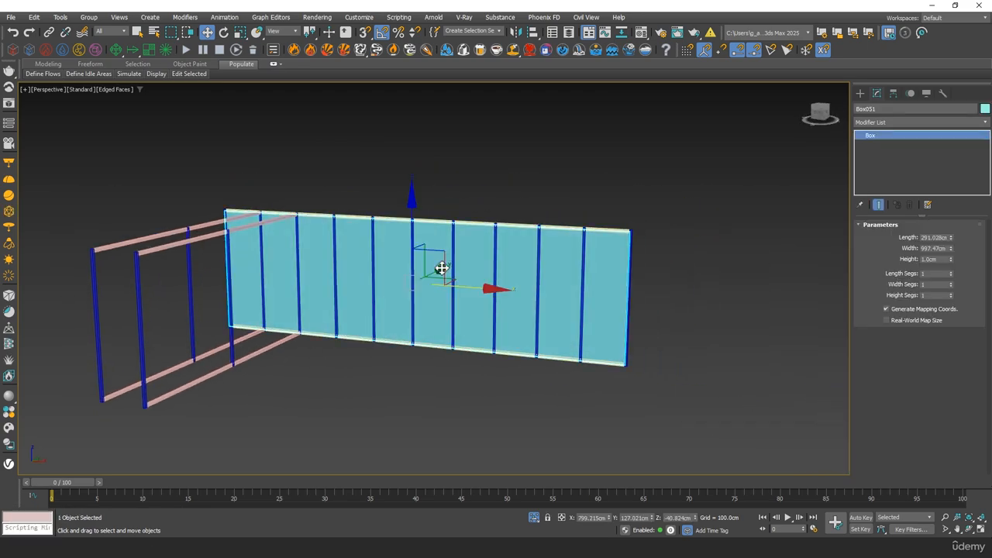
pyautogui.press('e')
pyautogui.keyDown('shift'); pyautogui.moveTo(419, 286); pyautogui.dragTo(375, 313); pyautogui.keyUp('shift')
pyautogui.click(403, 321)
# Move the rotated panel copy in top view onto the inner of the two parallel perpendicular frames.
pyautogui.press('t')
pyautogui.press('z')
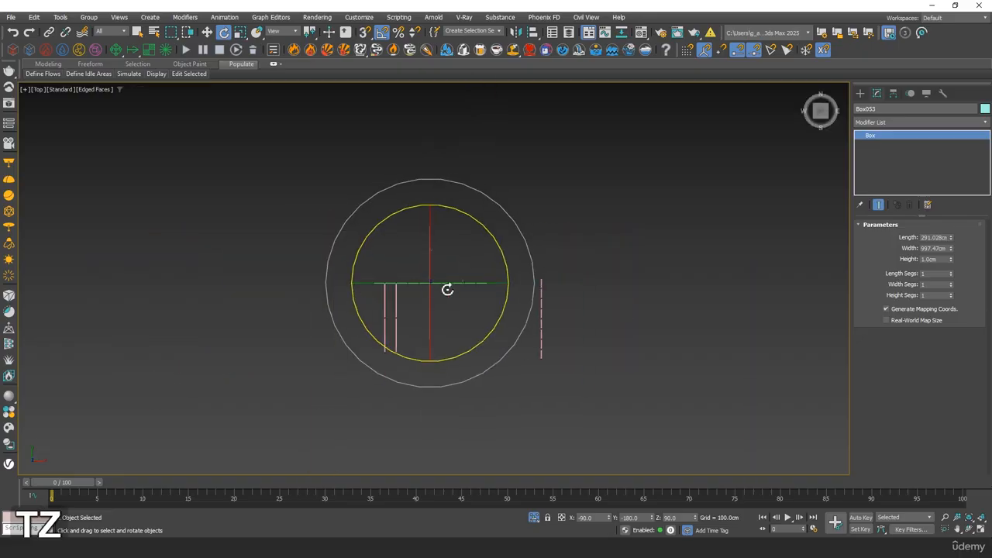
pyautogui.moveTo(493, 232)
pyautogui.mouseDown(button='middle')
pyautogui.moveTo(451, 232)
pyautogui.moveTo(527, 150)
pyautogui.mouseUp(button='middle')
pyautogui.press('w')
pyautogui.moveTo(527, 150)
pyautogui.mouseDown()
pyautogui.moveTo(419, 295)
pyautogui.moveTo(437, 300)
pyautogui.mouseUp()
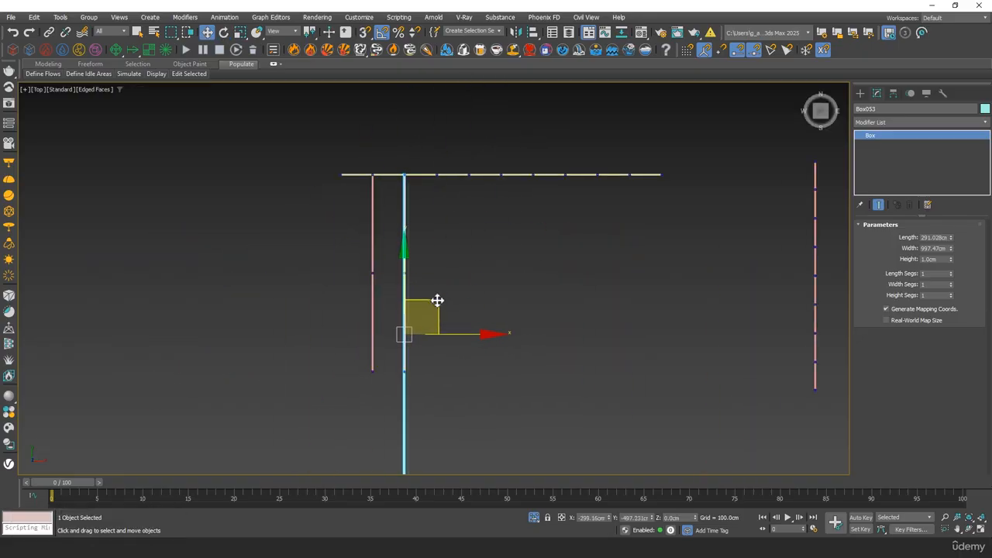
pyautogui.scroll(6, 417, 304)
pyautogui.moveTo(499, 252); pyautogui.dragTo(534, 135, button='middle')
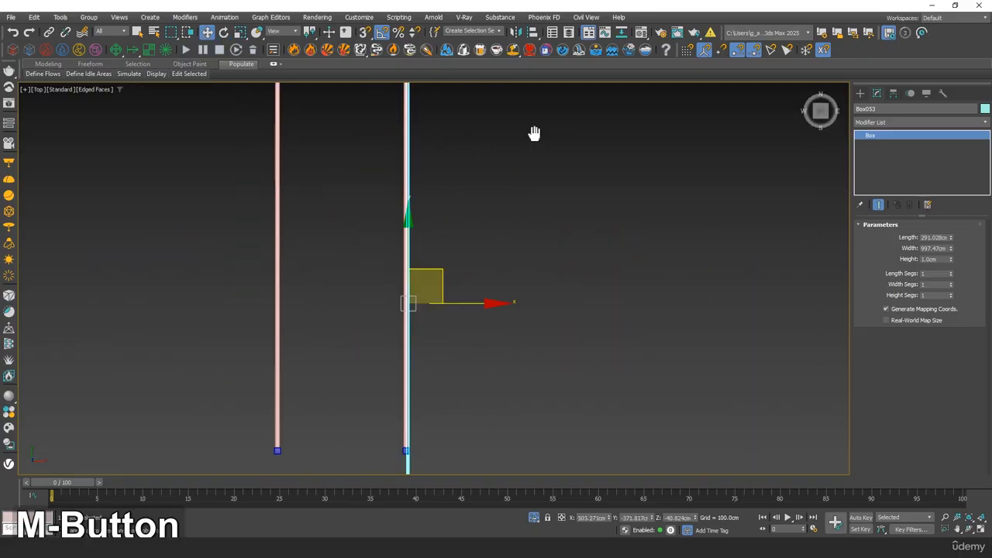
# In wireframe, centre the rotated panel along X between the rail edges of its frame.
pyautogui.scroll(5, 407, 310)
pyautogui.moveTo(406, 310); pyautogui.dragTo(421, 285, button='middle')
pyautogui.scroll(3, 384, 201)
pyautogui.press('F3')
pyautogui.moveTo(495, 231); pyautogui.dragTo(524, 288, button='middle')
pyautogui.moveTo(525, 288); pyautogui.dragTo(506, 290)
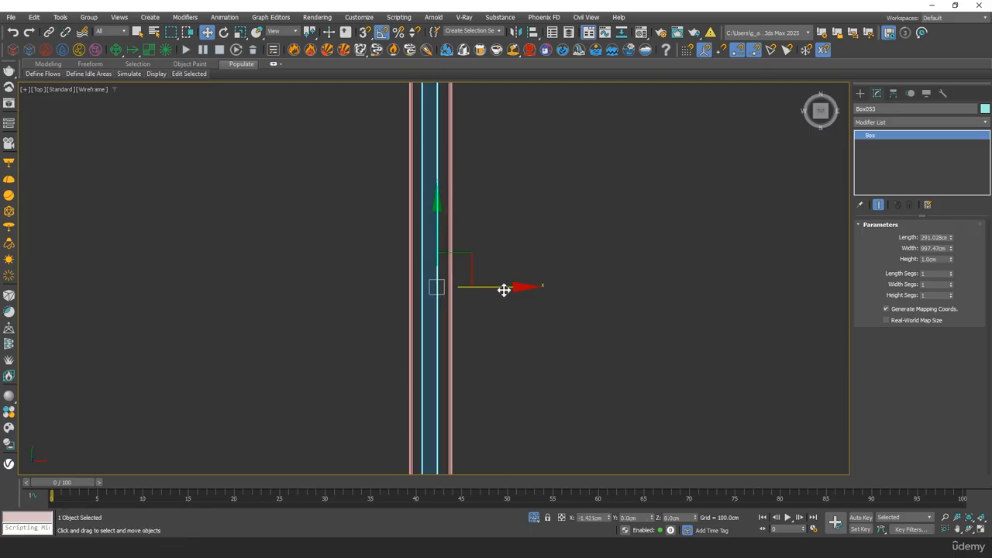
pyautogui.moveTo(506, 291); pyautogui.dragTo(574, 228, button='middle')
# Convert the rotated panel to an Editable Poly and move its four lower-end vertices in plan along Y into the end post.
pyautogui.rightClick(574, 228)
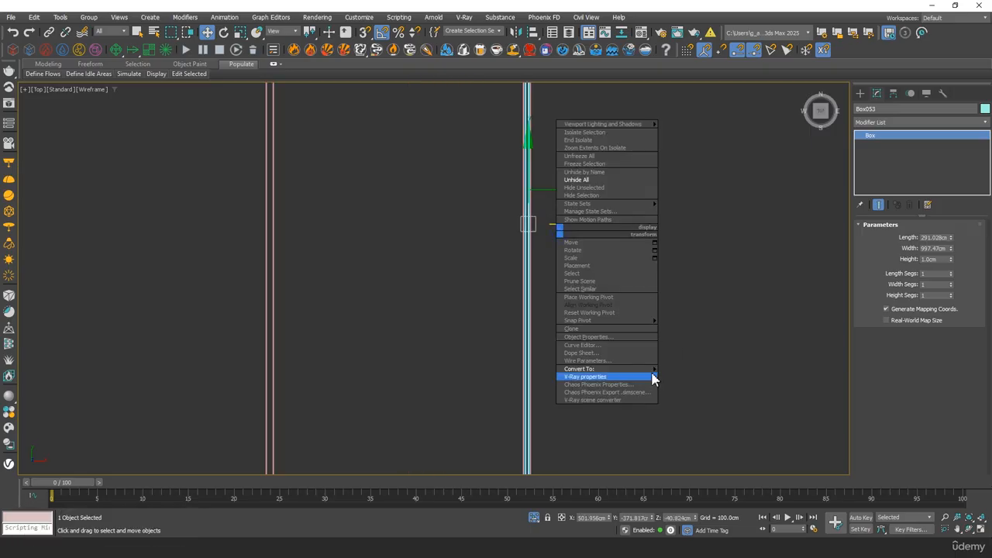
pyautogui.click(591, 379)
pyautogui.press('1')
pyautogui.moveTo(592, 312); pyautogui.dragTo(591, 171, button='middle')
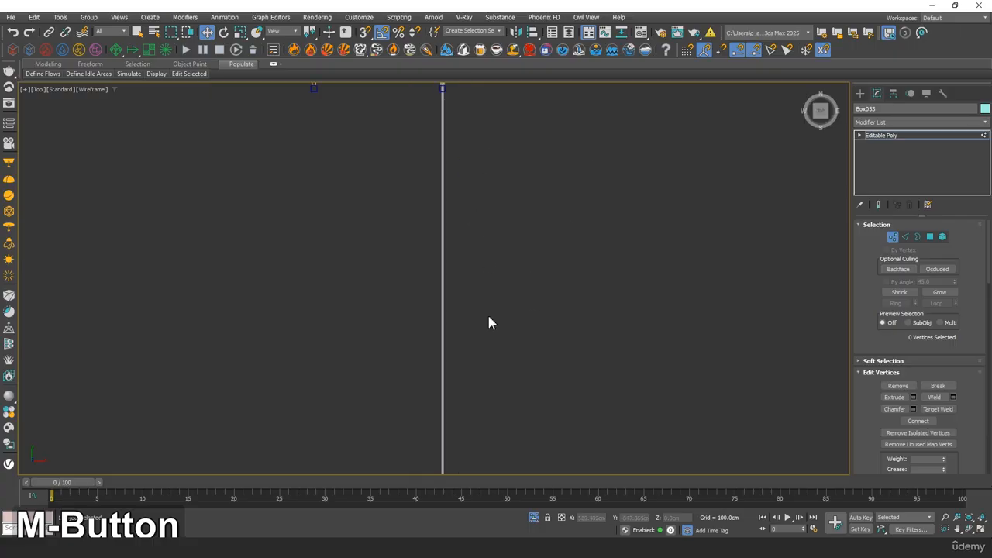
pyautogui.moveTo(508, 425); pyautogui.dragTo(434, 365)
pyautogui.moveTo(450, 316); pyautogui.dragTo(455, 92)
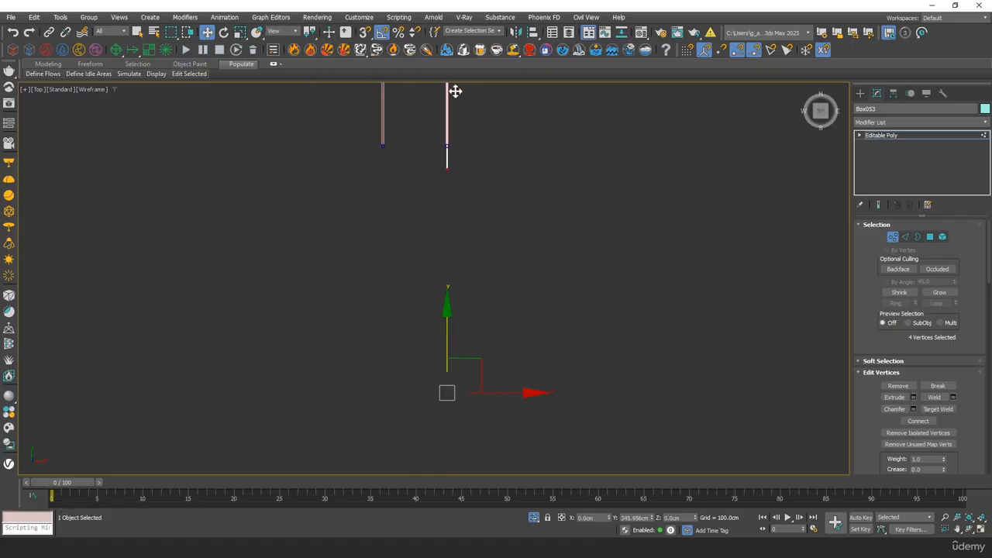
pyautogui.moveTo(458, 109); pyautogui.dragTo(457, 193, button='middle')
pyautogui.scroll(5, 423, 228)
pyautogui.scroll(4, 505, 248)
pyautogui.scroll(3, 492, 159)
pyautogui.moveTo(491, 160); pyautogui.dragTo(485, 200, button='middle')
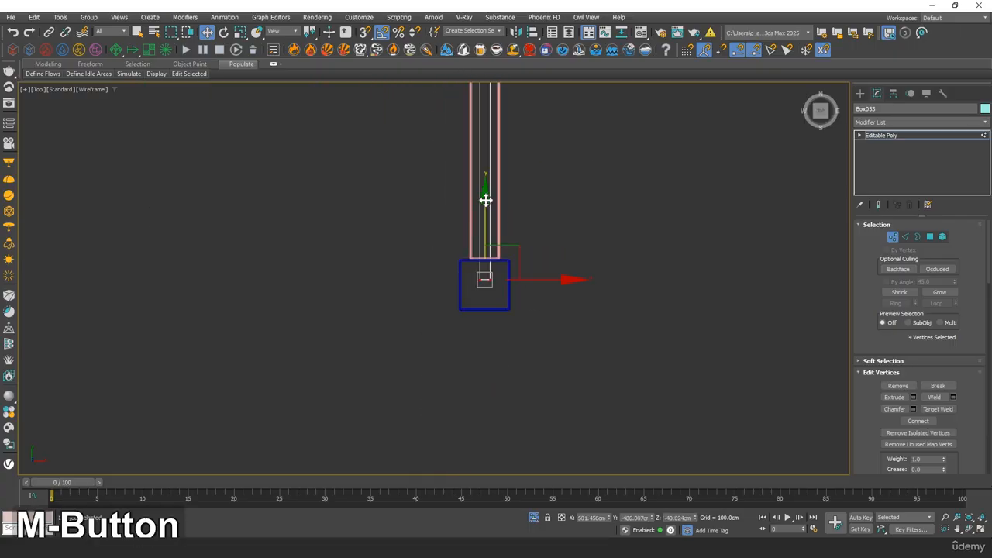
pyautogui.moveTo(485, 203)
pyautogui.mouseDown()
pyautogui.moveTo(485, 181)
pyautogui.moveTo(488, 203)
pyautogui.mouseUp()
# Adjust the four vertices at the rotated panel's upper end along Y so that it ends inside the junction post.
pyautogui.moveTo(545, 171); pyautogui.dragTo(521, 295, button='middle')
pyautogui.scroll(-4, 521, 295)
pyautogui.moveTo(564, 136); pyautogui.dragTo(519, 331, button='middle')
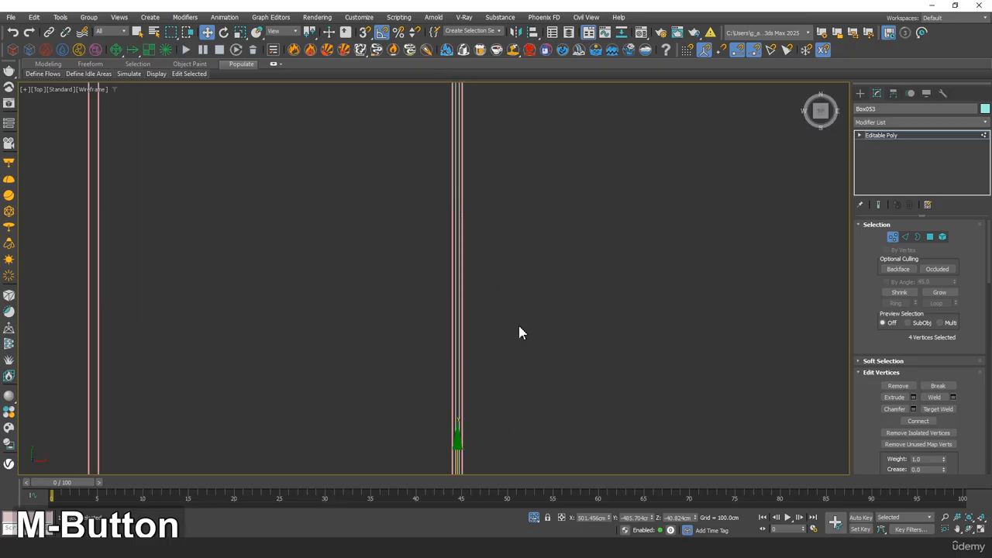
pyautogui.scroll(-3, 519, 331)
pyautogui.moveTo(521, 91); pyautogui.dragTo(485, 285, button='middle')
pyautogui.scroll(6, 470, 225)
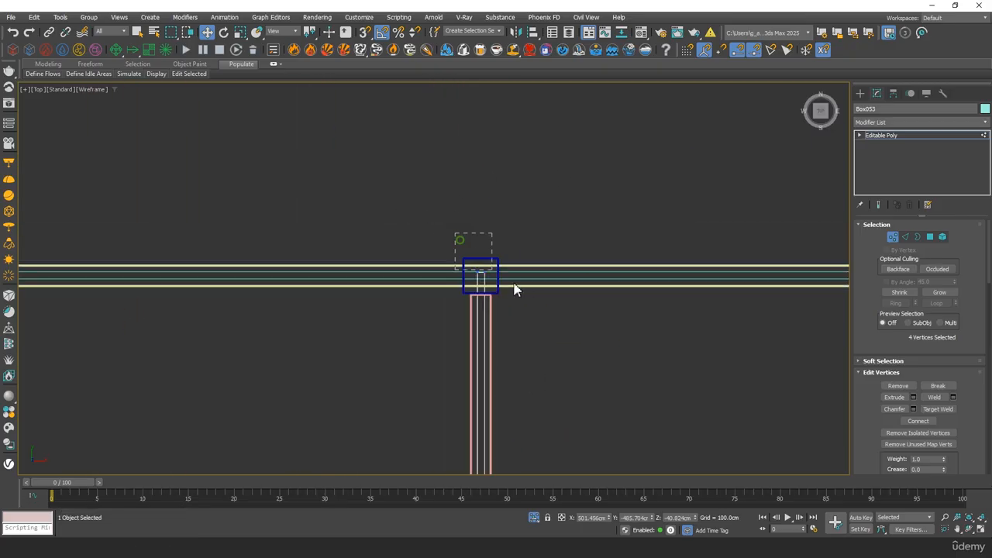
pyautogui.scroll(2, 500, 271)
pyautogui.scroll(-3, 470, 227)
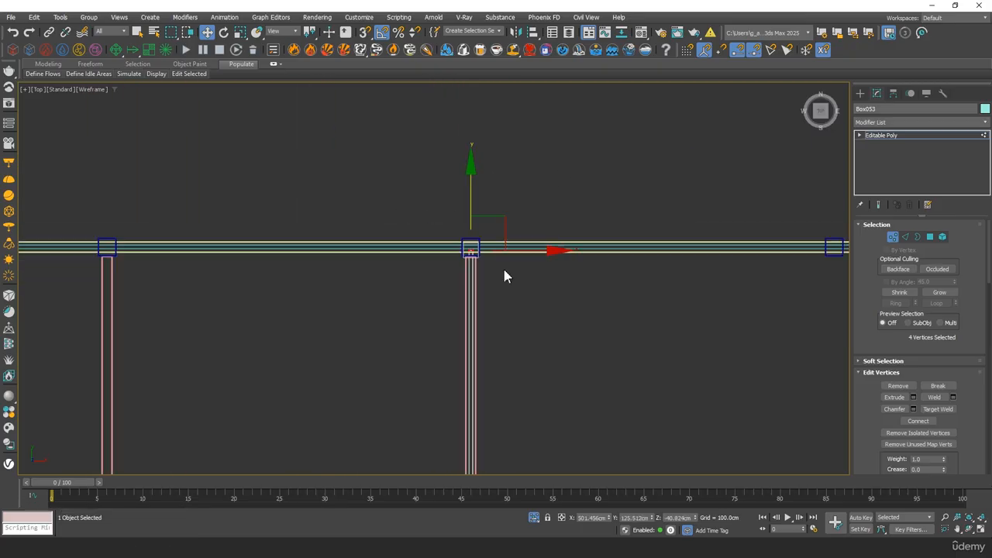
pyautogui.scroll(-3, 504, 274)
pyautogui.moveTo(474, 405); pyautogui.dragTo(512, 274, button='middle')
pyautogui.click(892, 236)
# Copy the rotated panel along X onto the neighbouring parallel frame and centre it between the rail edges.
pyautogui.moveTo(571, 388); pyautogui.dragTo(550, 151, button='middle')
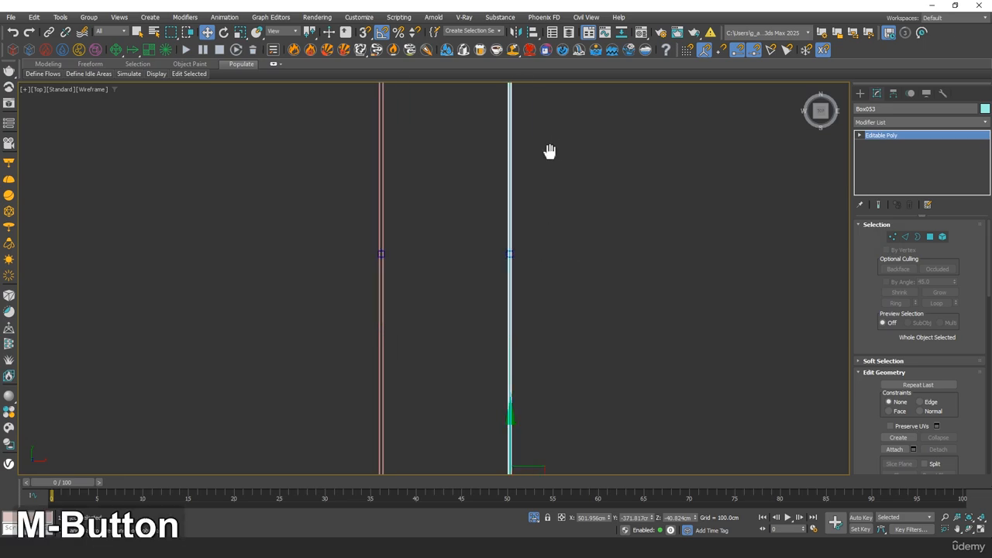
pyautogui.moveTo(517, 457); pyautogui.dragTo(537, 336, button='middle')
pyautogui.scroll(2, 531, 383)
pyautogui.scroll(1, 538, 393)
pyautogui.moveTo(538, 392); pyautogui.dragTo(605, 315, button='middle')
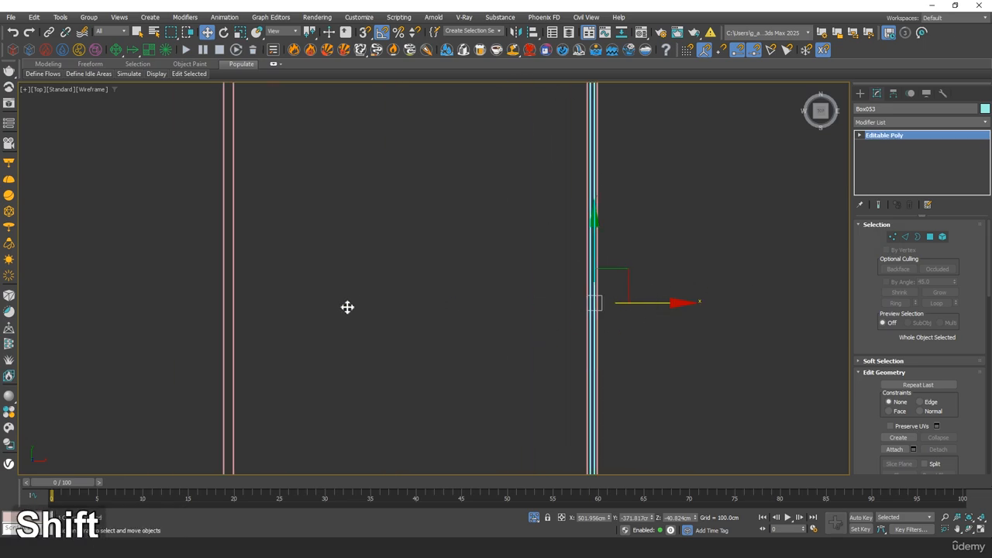
pyautogui.moveTo(348, 307)
pyautogui.keyDown('shift'); pyautogui.mouseDown()
pyautogui.moveTo(290, 318)
pyautogui.moveTo(301, 319)
pyautogui.mouseUp(); pyautogui.keyUp('shift')
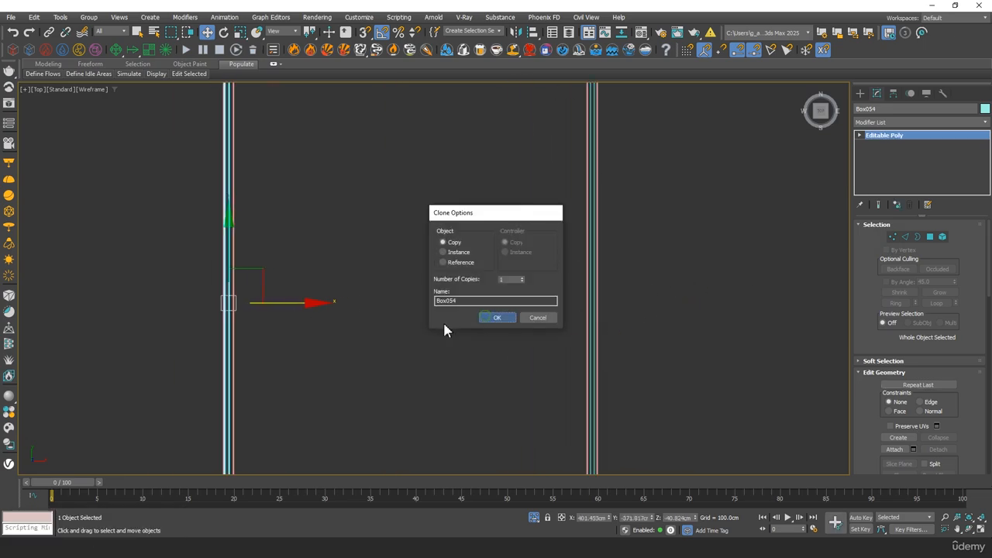
pyautogui.click(497, 317)
pyautogui.moveTo(317, 268); pyautogui.dragTo(377, 290, button='middle')
pyautogui.scroll(3, 361, 250)
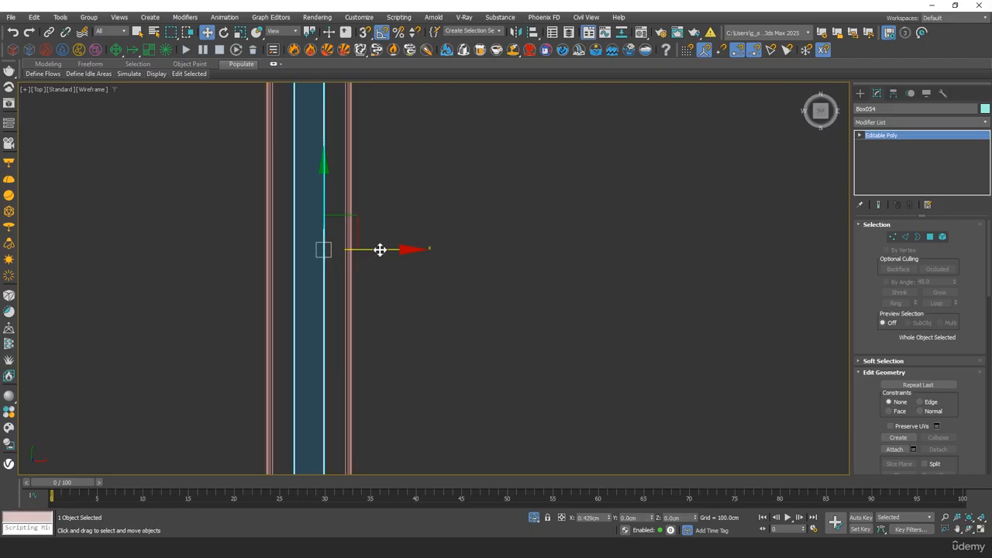
# Set the object colour of the grouped partition frames to black.
pyautogui.keyDown('alt'); pyautogui.moveTo(380, 248); pyautogui.dragTo(483, 253, button='middle'); pyautogui.keyUp('alt')
pyautogui.click(644, 332)
pyautogui.click(567, 329)
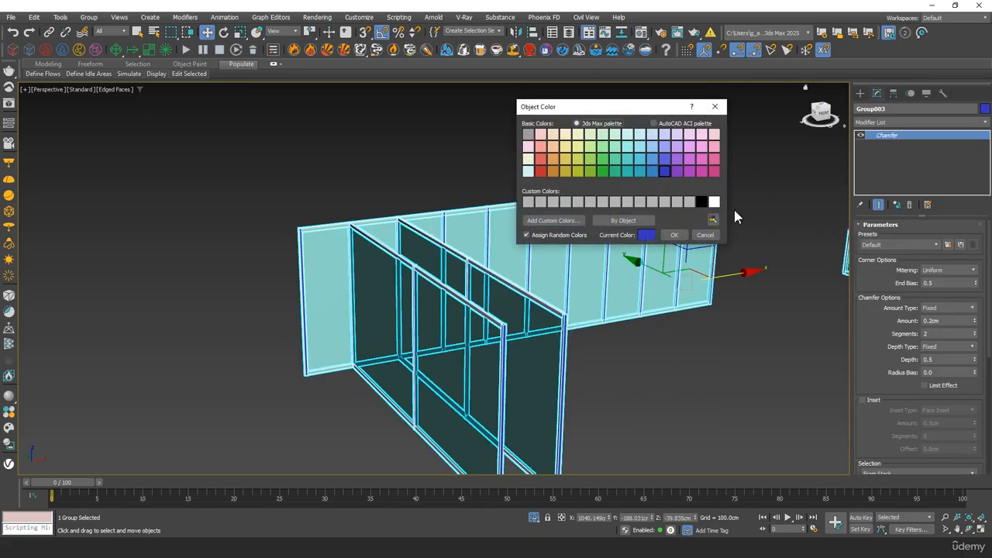
pyautogui.click(673, 236)
pyautogui.click(666, 338)
# With snapping on, draw a box post over the first small rectangle of the plan outline, 10.01 by 5.005 cm and 300 cm high.
pyautogui.keyDown('alt'); pyautogui.moveTo(531, 344); pyautogui.dragTo(622, 319, button='middle'); pyautogui.keyUp('alt')
pyautogui.press('t')
pyautogui.press('F3')
pyautogui.scroll(2, 604, 352)
pyautogui.moveTo(605, 353); pyautogui.dragTo(551, 255, button='middle')
pyautogui.scroll(6, 521, 251)
pyautogui.scroll(4, 175, 299)
pyautogui.moveTo(217, 223); pyautogui.dragTo(420, 321, button='middle')
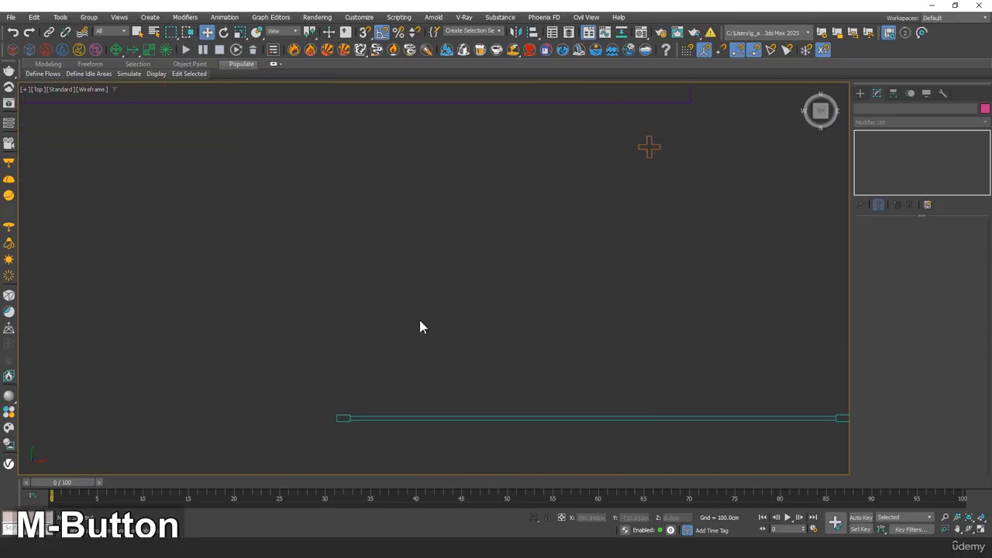
pyautogui.moveTo(406, 401); pyautogui.dragTo(365, 214, button='middle')
pyautogui.moveTo(514, 259); pyautogui.dragTo(346, 259, button='middle')
pyautogui.moveTo(529, 275)
pyautogui.mouseDown(button='middle')
pyautogui.moveTo(332, 262)
pyautogui.moveTo(511, 269)
pyautogui.mouseUp(button='middle')
pyautogui.click(859, 93)
pyautogui.click(883, 161)
pyautogui.moveTo(398, 193); pyautogui.dragTo(305, 241, button='middle')
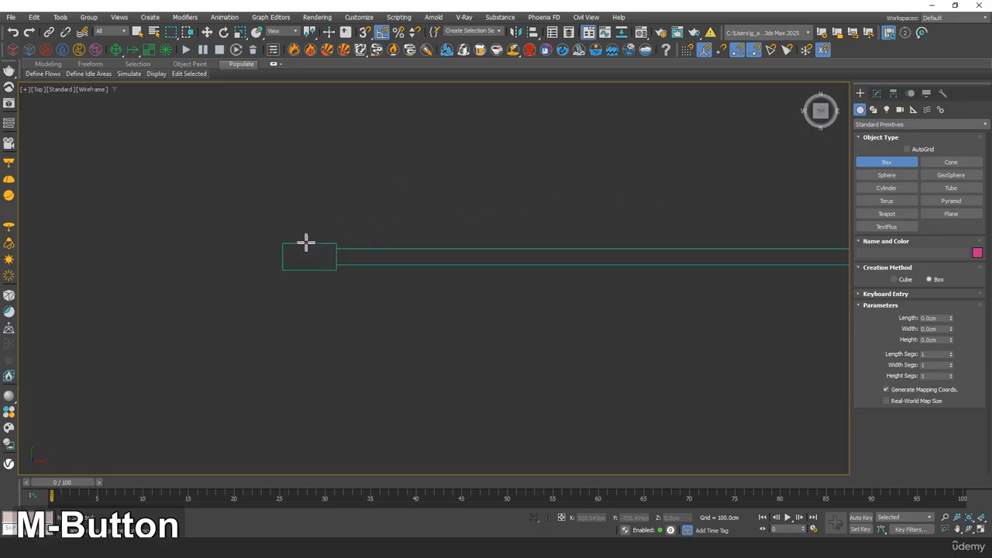
pyautogui.press('s')
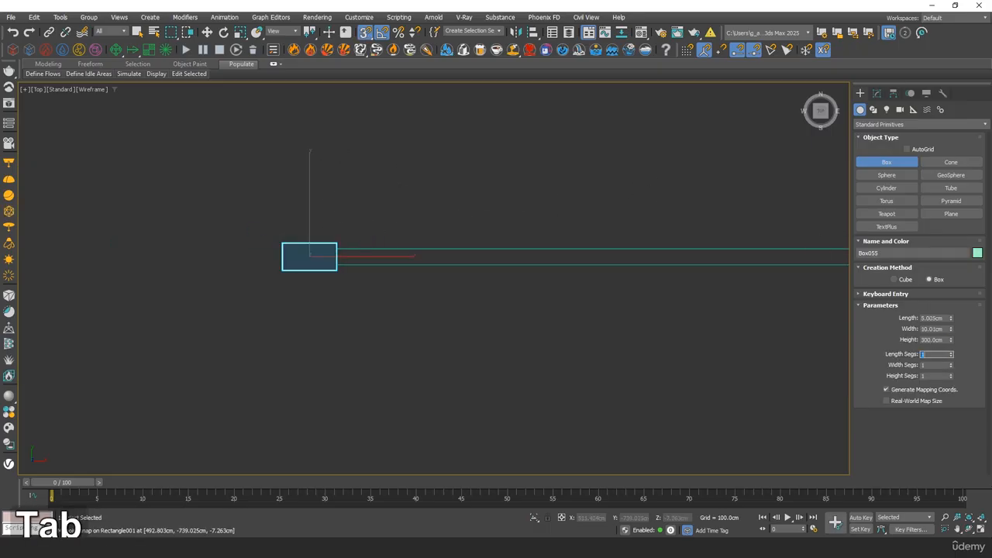
# Copy the post along X, snapping it onto the next small rectangle of the plan outline.
pyautogui.press('w')
pyautogui.scroll(-2, 485, 286)
pyautogui.moveTo(485, 286); pyautogui.dragTo(143, 288, button='middle')
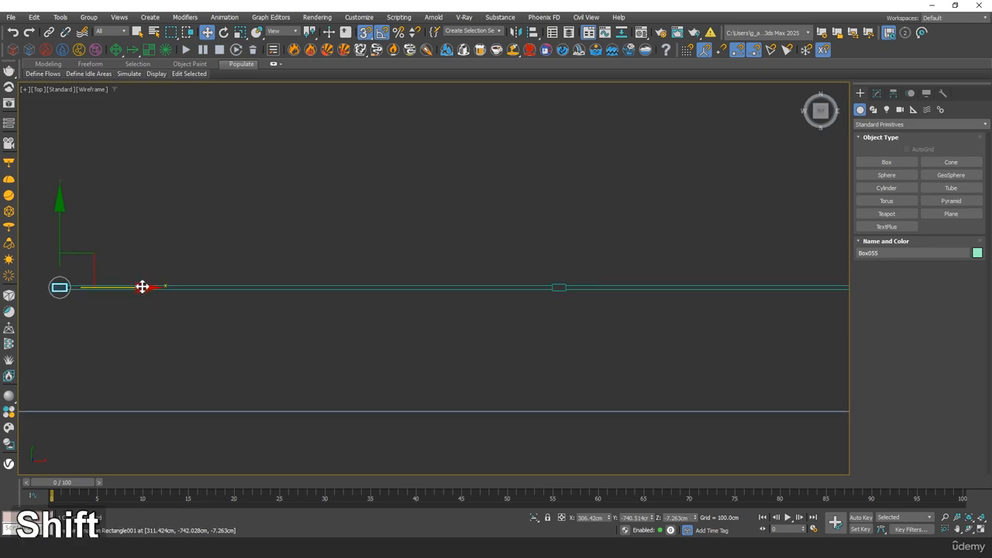
pyautogui.keyDown('shift'); pyautogui.moveTo(559, 308); pyautogui.dragTo(558, 287); pyautogui.keyUp('shift')
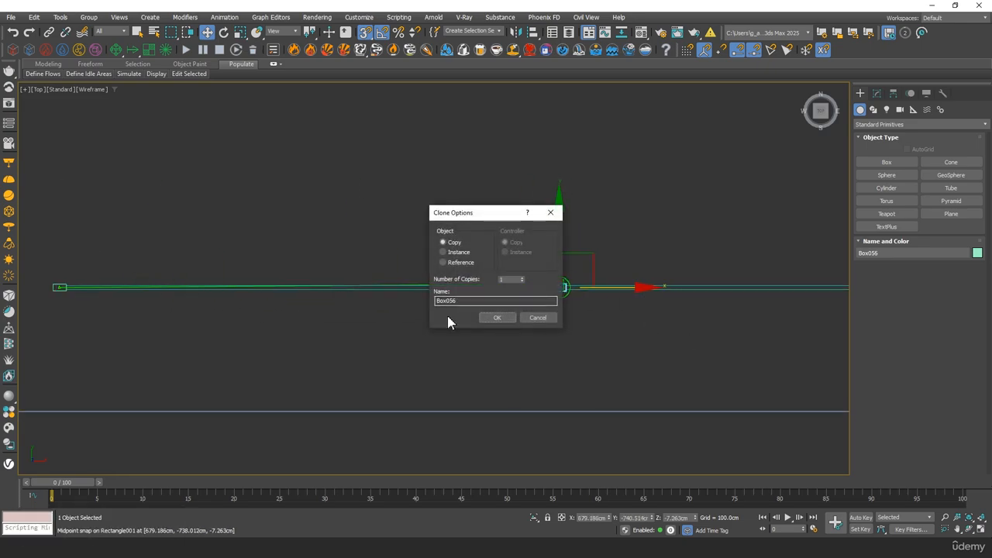
pyautogui.click(502, 316)
# Copy the second post along X with two copies at the spacing of the outline's remaining rectangles.
pyautogui.moveTo(541, 331); pyautogui.dragTo(234, 308, button='middle')
pyautogui.scroll(-2, 234, 308)
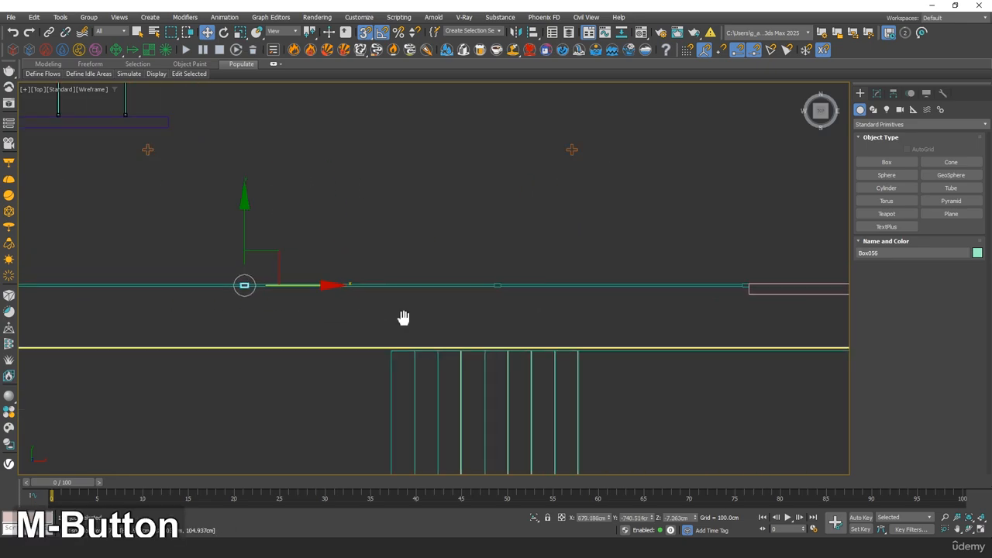
pyautogui.moveTo(403, 319); pyautogui.dragTo(407, 326, button='middle')
pyautogui.scroll(2, 296, 300)
pyautogui.keyDown('shift'); pyautogui.moveTo(668, 291); pyautogui.dragTo(705, 274); pyautogui.keyUp('shift')
pyautogui.click(522, 278)
pyautogui.click(498, 317)
# Snap the last post onto the outline's end rectangle beside the wall and check it in perspective.
pyautogui.moveTo(727, 345); pyautogui.dragTo(101, 352, button='middle')
pyautogui.scroll(3, 606, 318)
pyautogui.moveTo(549, 252); pyautogui.dragTo(538, 253)
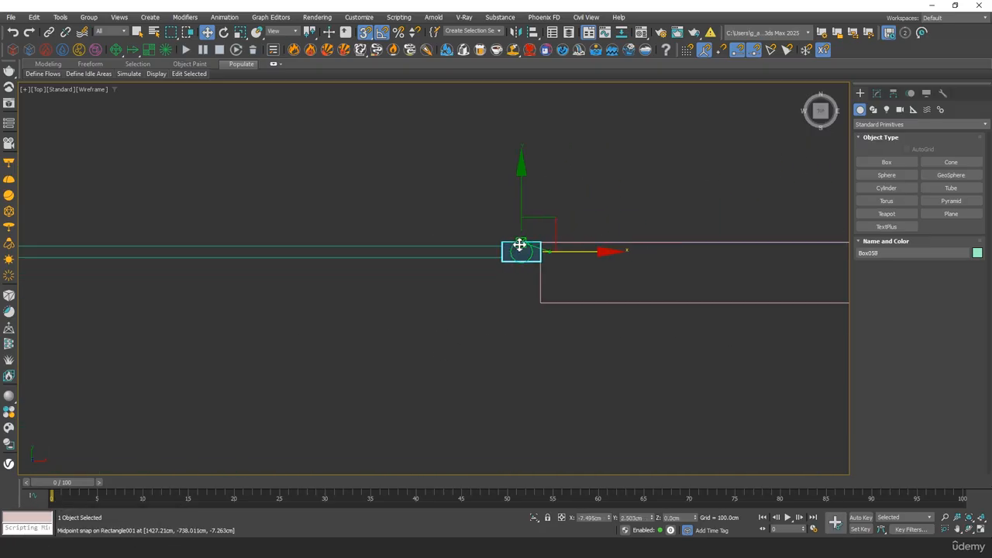
pyautogui.press('p')
pyautogui.press('z')
pyautogui.moveTo(430, 295)
pyautogui.keyDown('alt'); pyautogui.mouseDown(button='middle')
pyautogui.moveTo(450, 222)
pyautogui.moveTo(511, 275)
pyautogui.moveTo(514, 308)
pyautogui.moveTo(465, 283)
pyautogui.moveTo(463, 271)
pyautogui.moveTo(451, 276)
pyautogui.moveTo(625, 265)
pyautogui.mouseUp(button='middle'); pyautogui.keyUp('alt')
pyautogui.press('F3')
# Draw a rail box between the two end posts in plan, 1110.767 by 2.949 cm and 7 cm high.
pyautogui.press('t')
pyautogui.press('z')
pyautogui.press('F3')
pyautogui.scroll(-6, 453, 277)
pyautogui.scroll(-3, 625, 265)
pyautogui.moveTo(349, 225)
pyautogui.mouseDown(button='middle')
pyautogui.moveTo(266, 237)
pyautogui.moveTo(582, 238)
pyautogui.moveTo(268, 237)
pyautogui.moveTo(170, 279)
pyautogui.mouseUp(button='middle')
pyautogui.click(887, 162)
pyautogui.scroll(5, 266, 219)
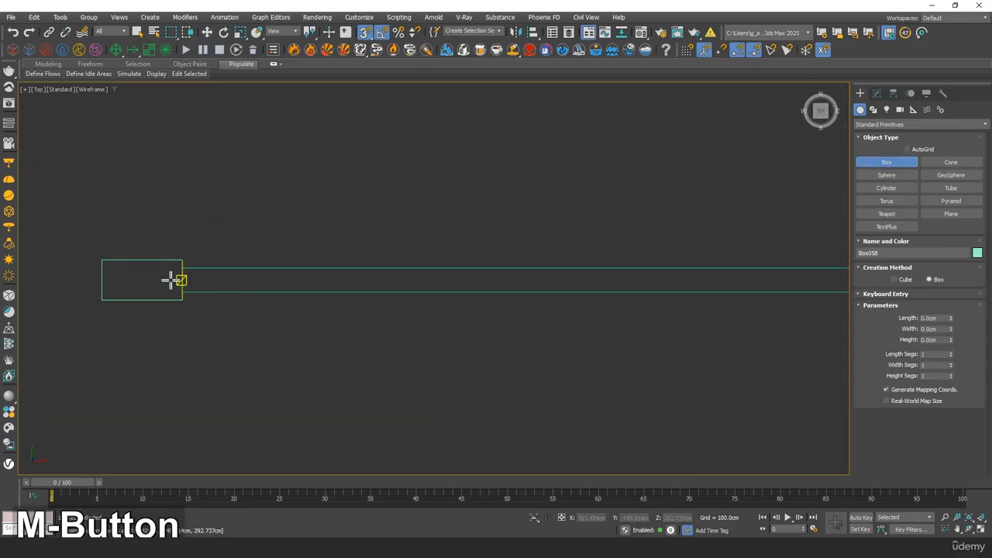
pyautogui.click(277, 269)
pyautogui.moveTo(278, 269); pyautogui.dragTo(194, 289, button='middle')
pyautogui.moveTo(680, 287); pyautogui.dragTo(257, 240, button='middle')
pyautogui.scroll(4, 432, 256)
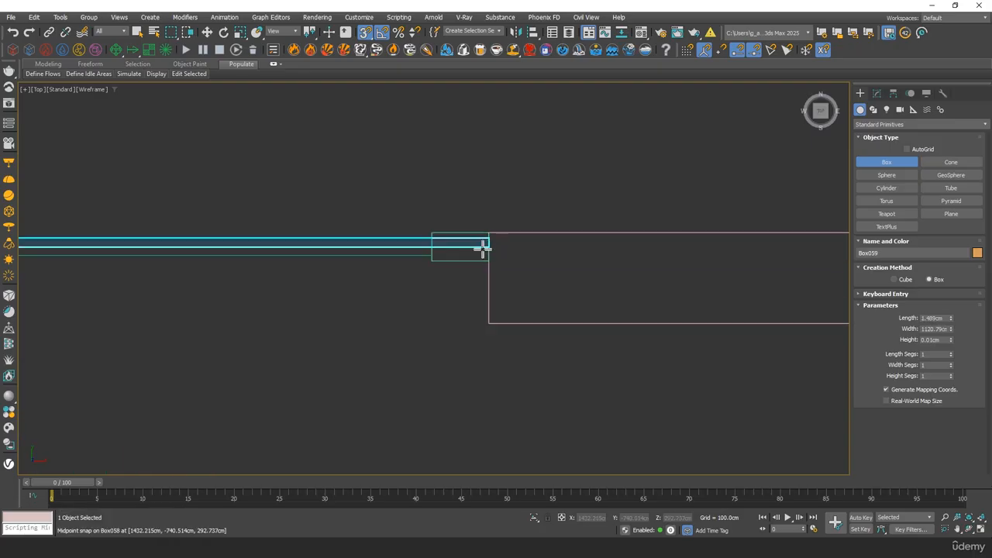
pyautogui.scroll(3, 423, 256)
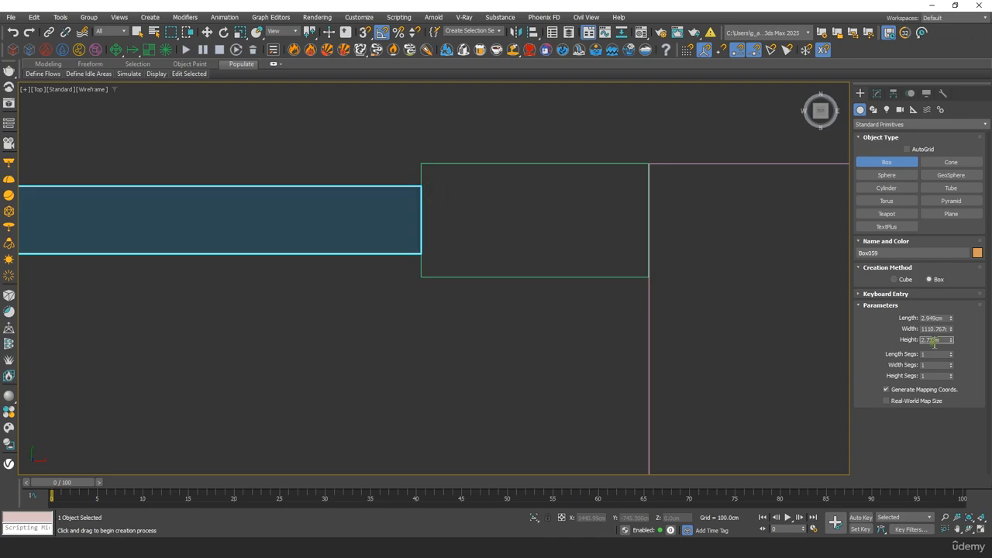
# Copy the rail straight up in the front view and align the copy with the upper ends of the posts.
pyautogui.press('p')
pyautogui.press('z')
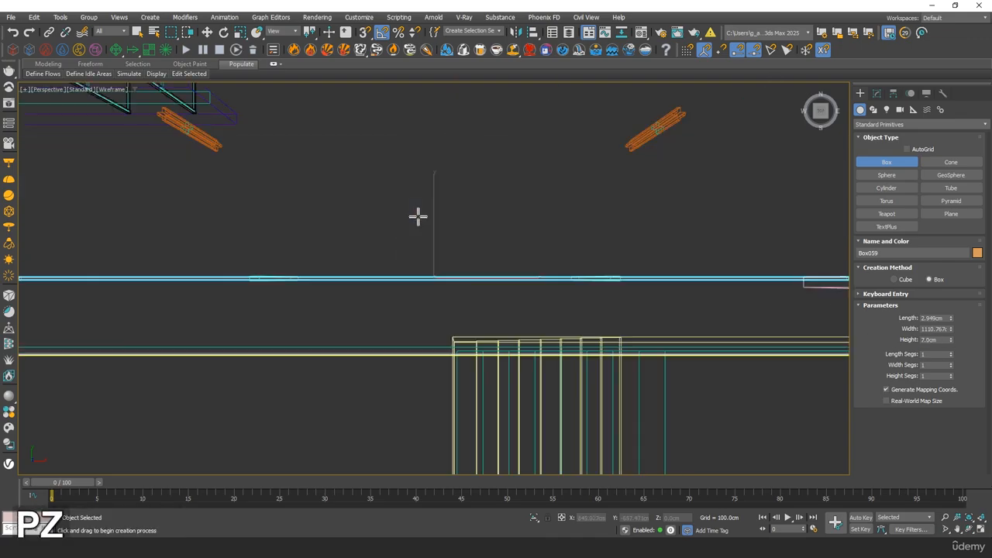
pyautogui.moveTo(416, 215)
pyautogui.keyDown('alt'); pyautogui.mouseDown(button='middle')
pyautogui.moveTo(472, 148)
pyautogui.moveTo(295, 241)
pyautogui.moveTo(405, 294)
pyautogui.mouseUp(button='middle'); pyautogui.keyUp('alt')
pyautogui.press('F3')
pyautogui.press('f')
pyautogui.press('z')
pyautogui.press('w')
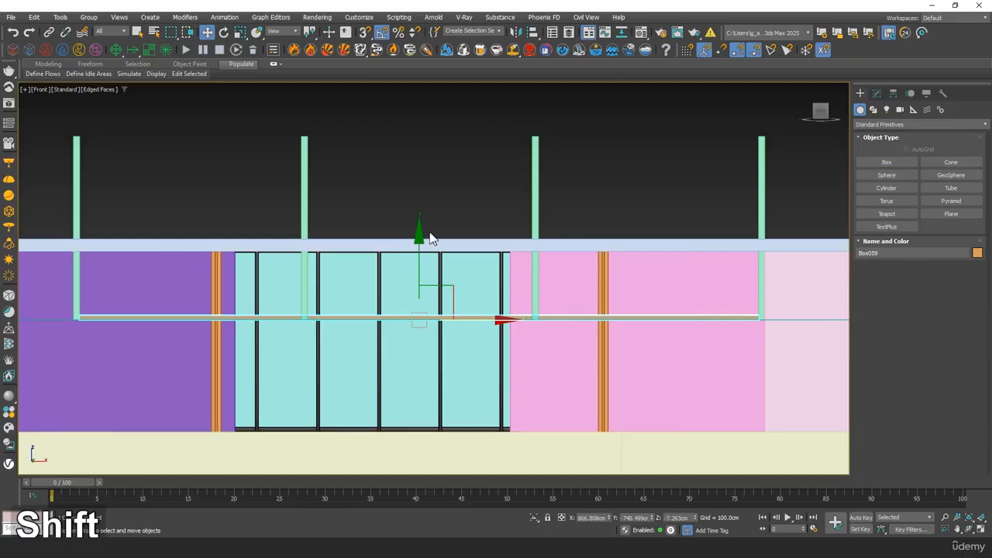
pyautogui.moveTo(424, 224)
pyautogui.keyDown('shift'); pyautogui.mouseDown()
pyautogui.moveTo(461, 67)
pyautogui.moveTo(468, 111)
pyautogui.mouseUp(); pyautogui.keyUp('shift')
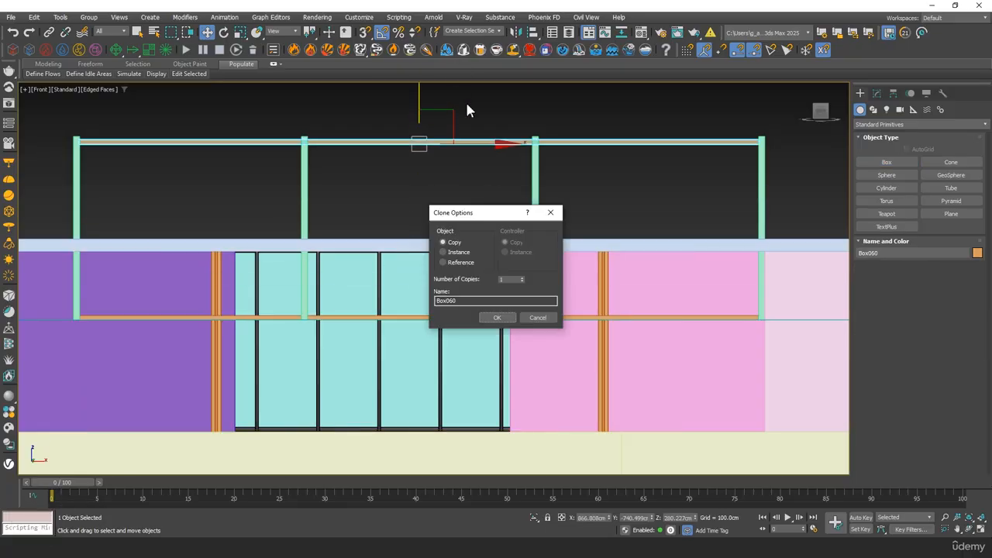
pyautogui.click(498, 317)
pyautogui.scroll(8, 319, 136)
pyautogui.moveTo(757, 186); pyautogui.dragTo(757, 167)
pyautogui.scroll(-8, 632, 195)
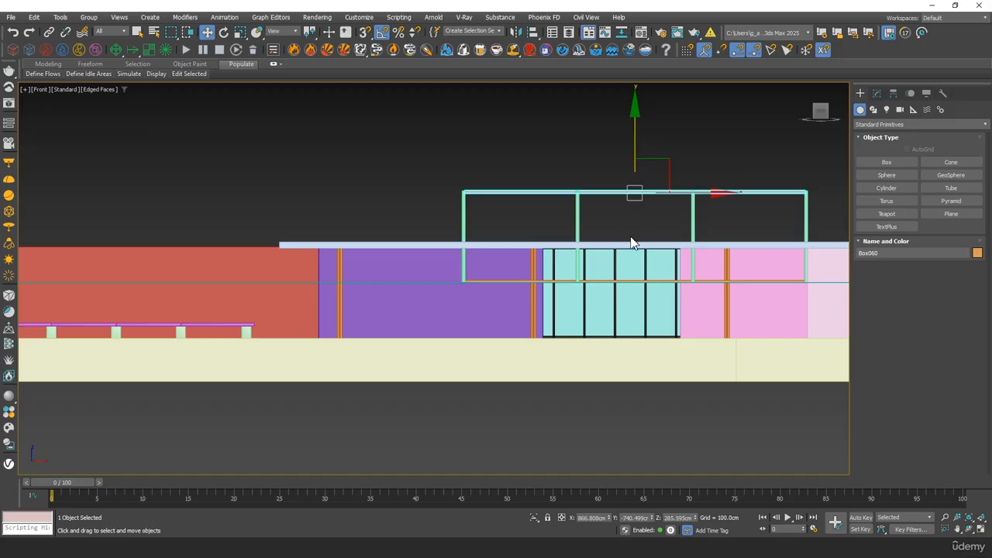
# Copy the thin panel of the rear partition along Y to the new post-and-rail frame.
pyautogui.click(667, 277)
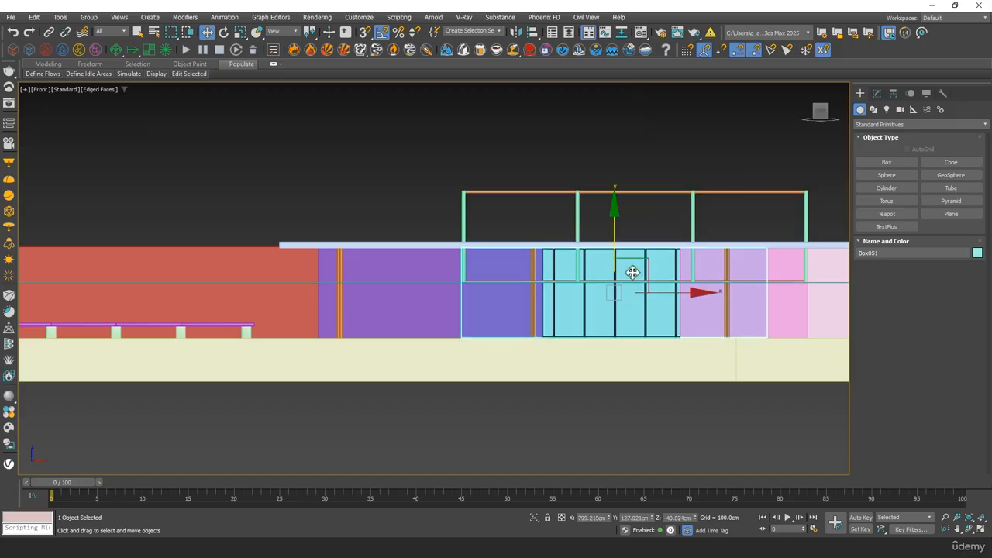
pyautogui.press('p')
pyautogui.keyDown('alt'); pyautogui.moveTo(634, 273); pyautogui.dragTo(545, 292, button='middle'); pyautogui.keyUp('alt')
pyautogui.scroll(-6, 602, 284)
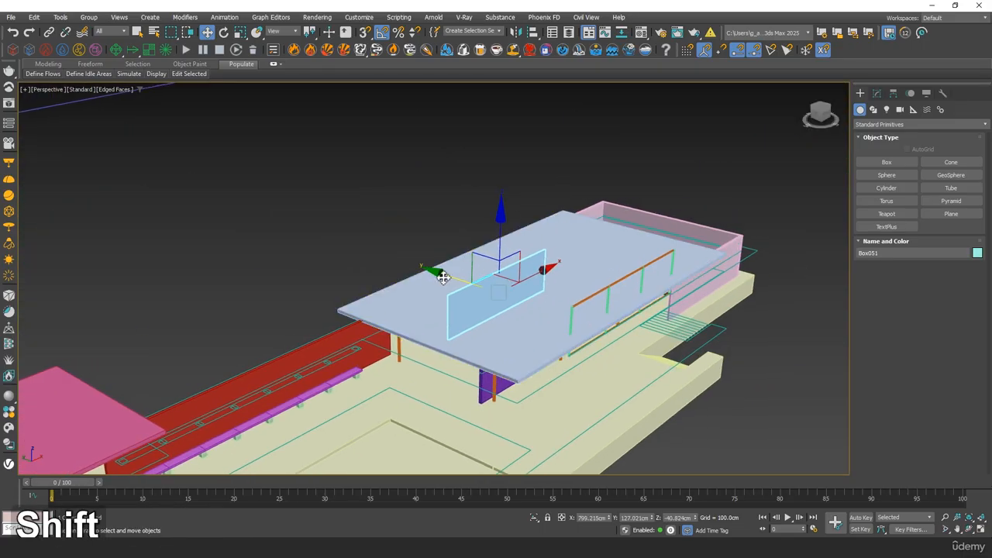
pyautogui.keyDown('shift'); pyautogui.moveTo(444, 277); pyautogui.dragTo(571, 324); pyautogui.keyUp('shift')
pyautogui.click(504, 319)
# Align the copied panel along Y in plan so it lies within the thickness of the rails.
pyautogui.press('t')
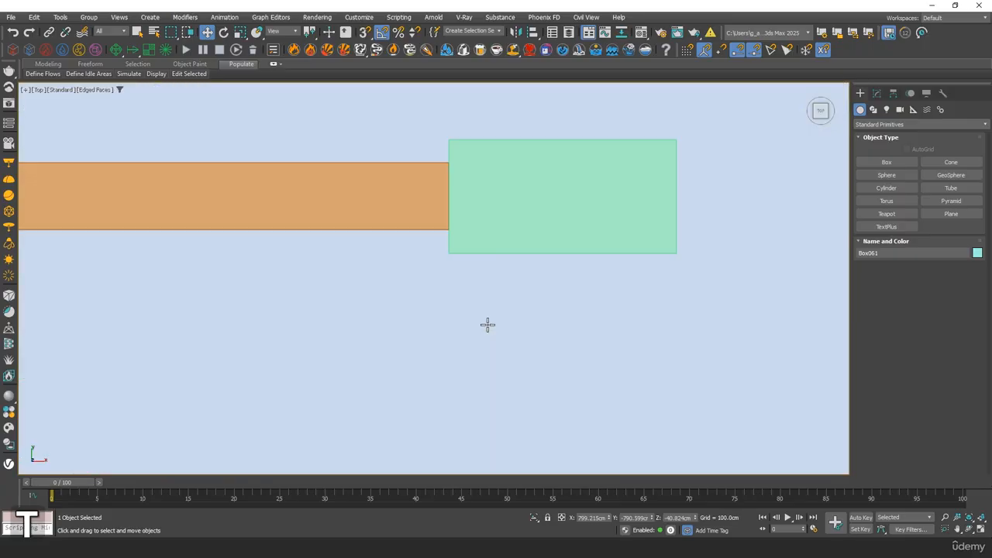
pyautogui.scroll(-10, 488, 325)
pyautogui.press('F3')
pyautogui.scroll(4, 395, 244)
pyautogui.moveTo(483, 283); pyautogui.dragTo(513, 216)
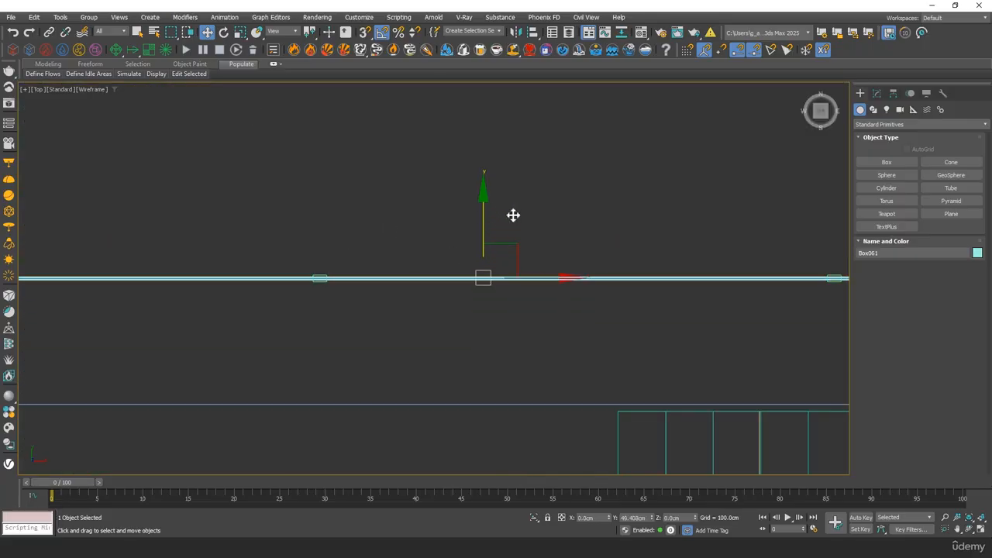
pyautogui.scroll(5, 527, 361)
pyautogui.scroll(-5, 423, 293)
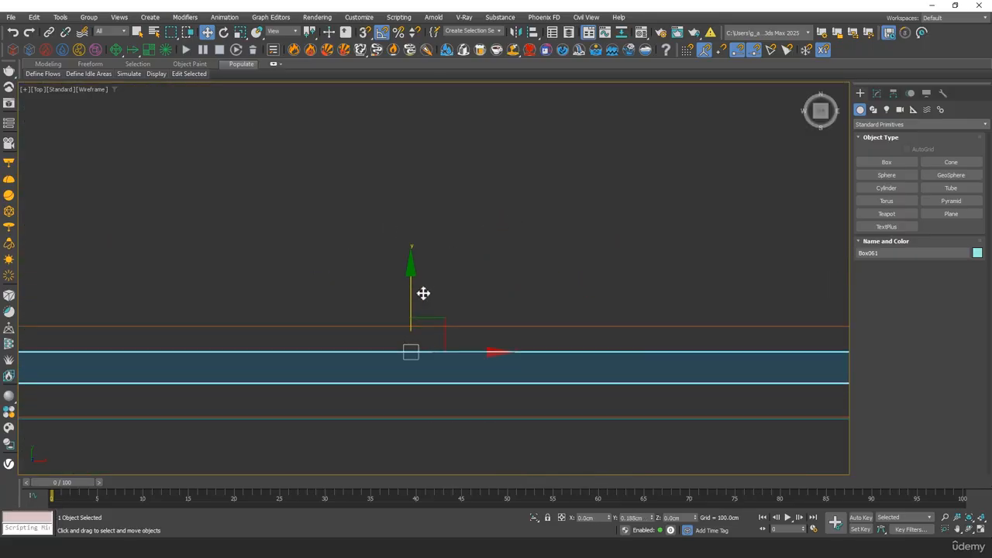
# Raise the panel to about Z 141.9 cm between the two rails and shift it along X to the first post.
pyautogui.moveTo(400, 316); pyautogui.dragTo(499, 235, button='middle')
pyautogui.press('f')
pyautogui.press('z')
pyautogui.moveTo(405, 237)
pyautogui.mouseDown(button='middle')
pyautogui.moveTo(423, 300)
pyautogui.moveTo(429, 173)
pyautogui.mouseUp(button='middle')
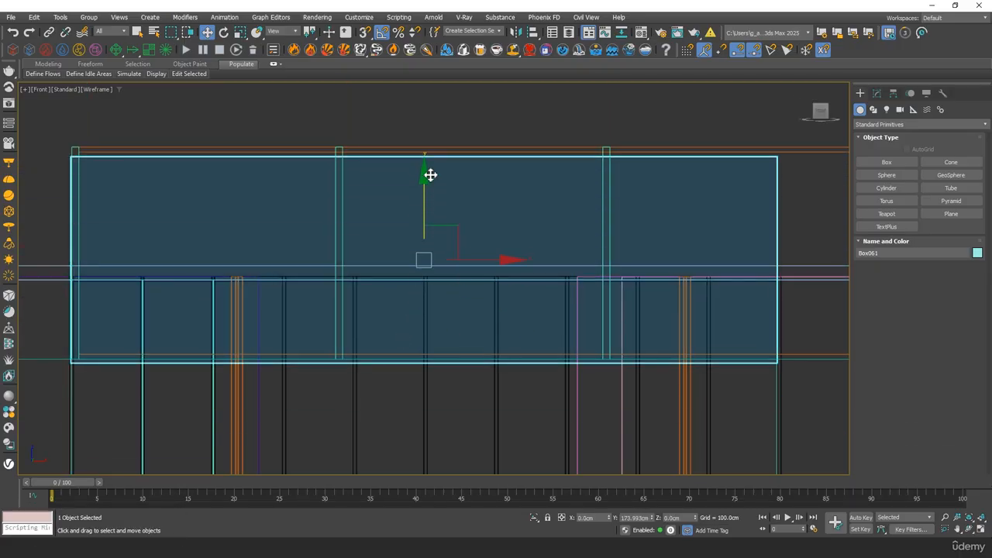
pyautogui.press('F3')
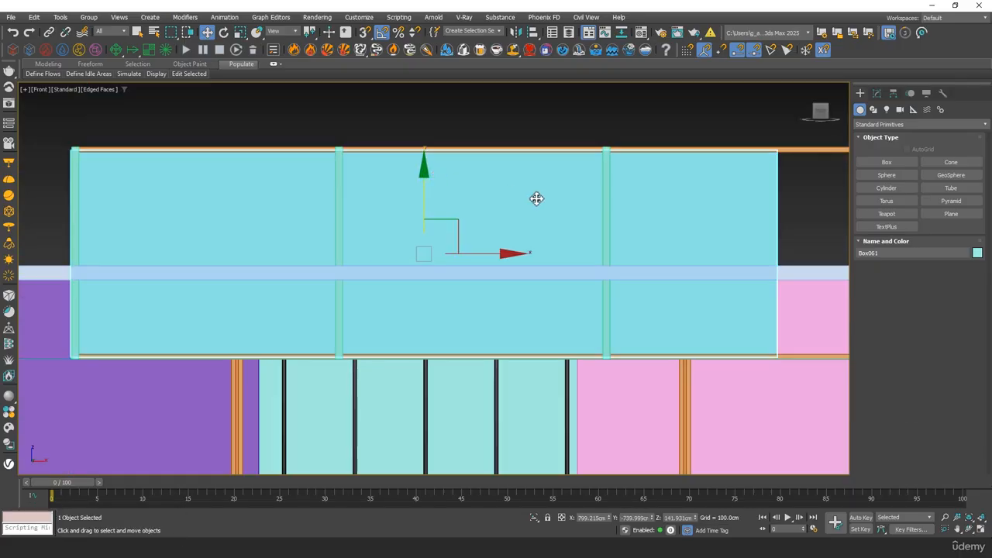
pyautogui.moveTo(536, 198); pyautogui.dragTo(569, 219, button='middle')
pyautogui.moveTo(531, 274)
pyautogui.mouseDown()
pyautogui.moveTo(587, 275)
pyautogui.moveTo(541, 271)
pyautogui.mouseUp()
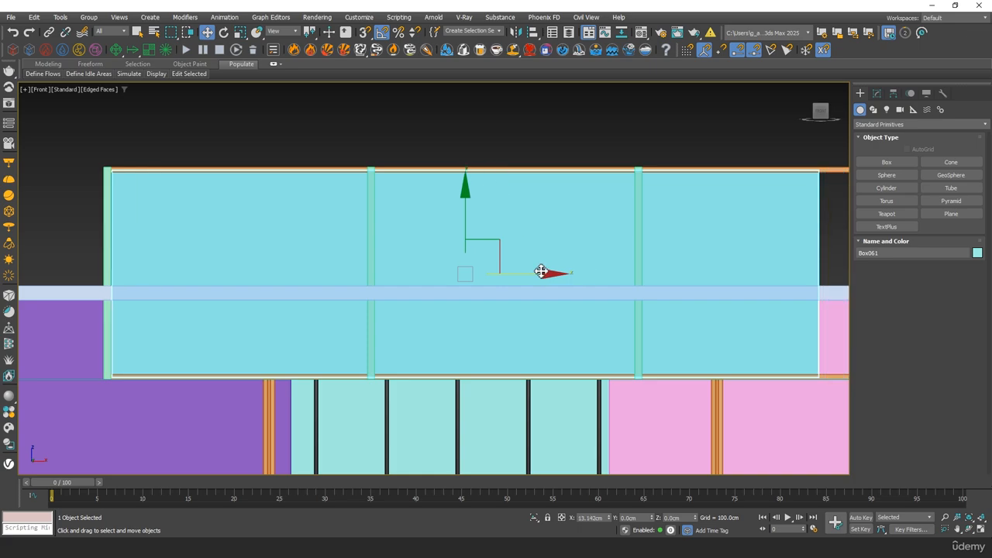
# Convert the panel to Editable Poly and stretch its end vertices along X to the last post.
pyautogui.moveTo(727, 271); pyautogui.dragTo(405, 288, button='middle')
pyautogui.press('1')
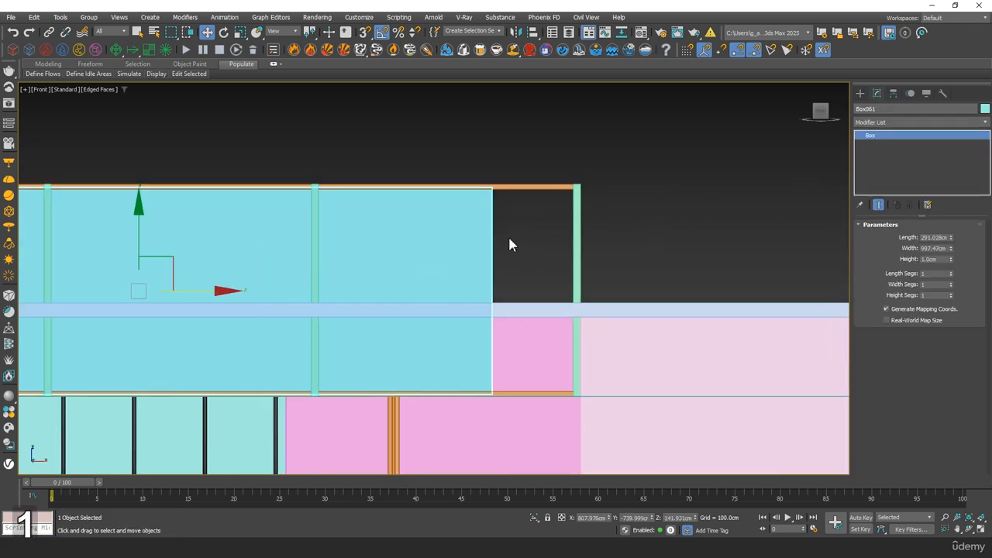
pyautogui.rightClick(510, 245)
pyautogui.click(563, 395)
pyautogui.press('1')
pyautogui.moveTo(445, 143); pyautogui.dragTo(543, 425)
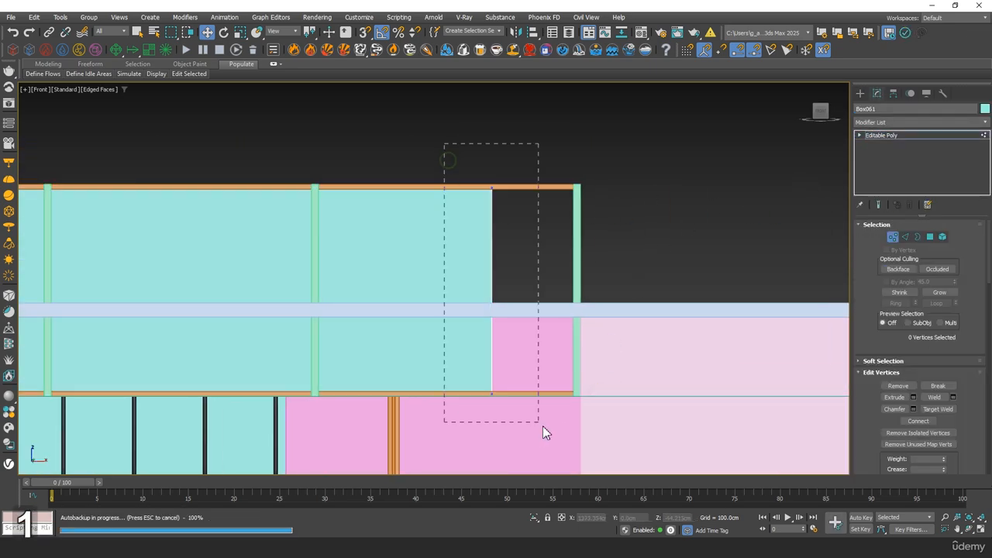
pyautogui.moveTo(576, 291); pyautogui.dragTo(627, 245)
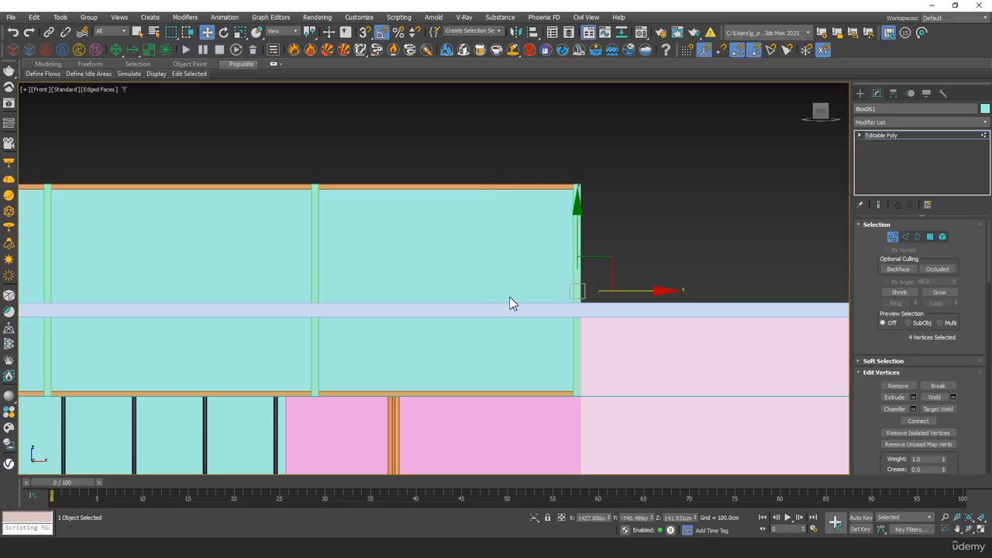
pyautogui.press('p')
pyautogui.keyDown('alt'); pyautogui.moveTo(485, 204); pyautogui.dragTo(623, 201, button='middle'); pyautogui.keyUp('alt')
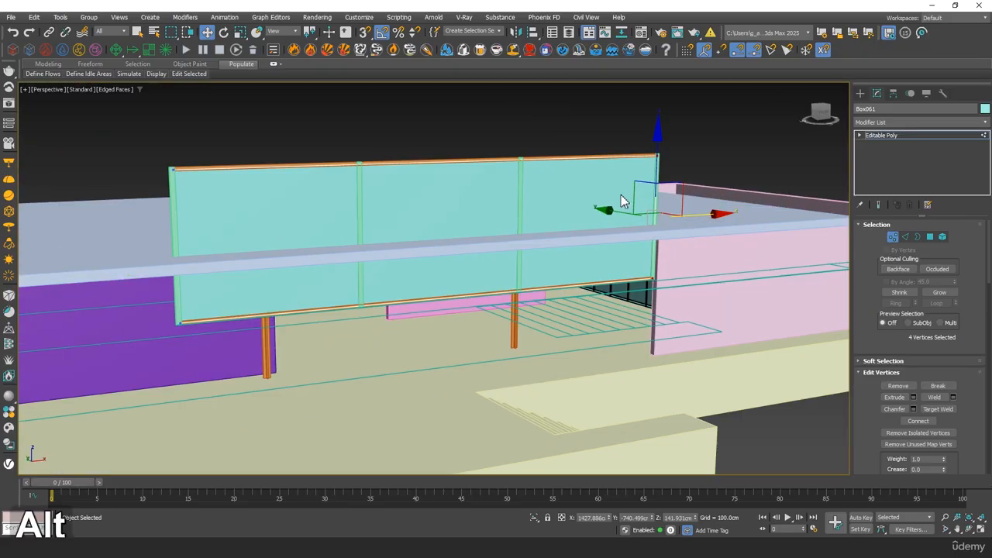
# Hide the panel, then isolate and select the new frame's four posts and two rails.
pyautogui.click(893, 238)
pyautogui.rightClick(485, 186)
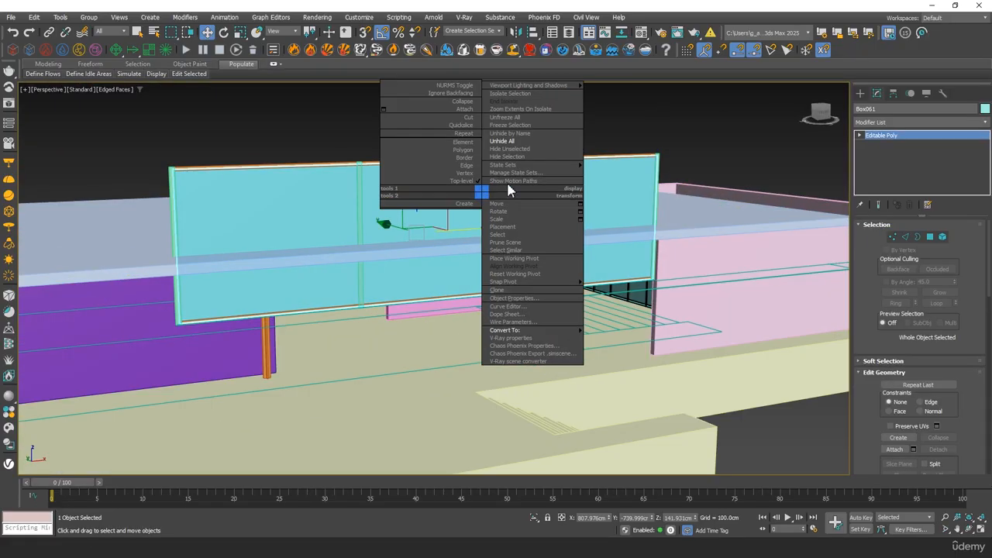
pyautogui.click(517, 169)
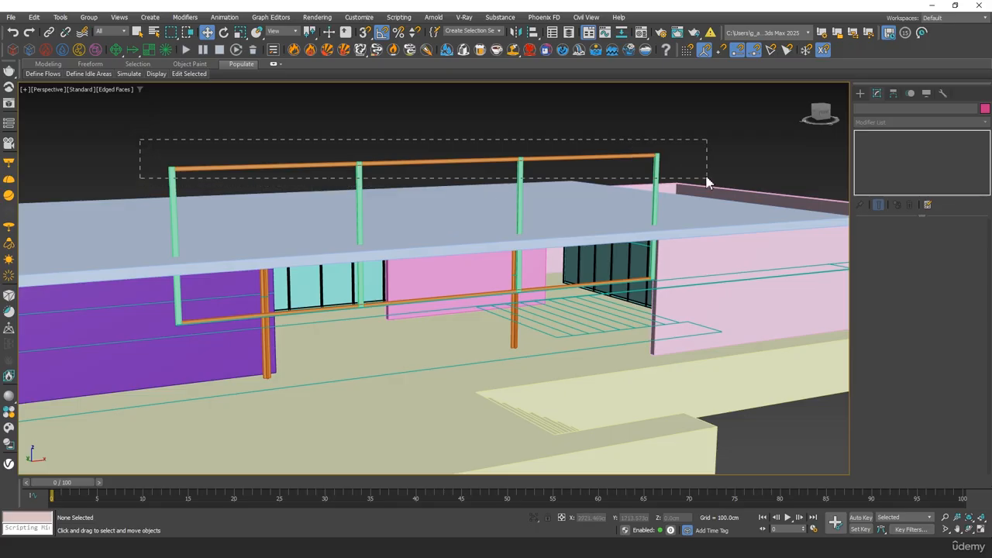
pyautogui.moveTo(697, 179); pyautogui.dragTo(696, 179)
pyautogui.moveTo(532, 222); pyautogui.dragTo(427, 248, button='middle')
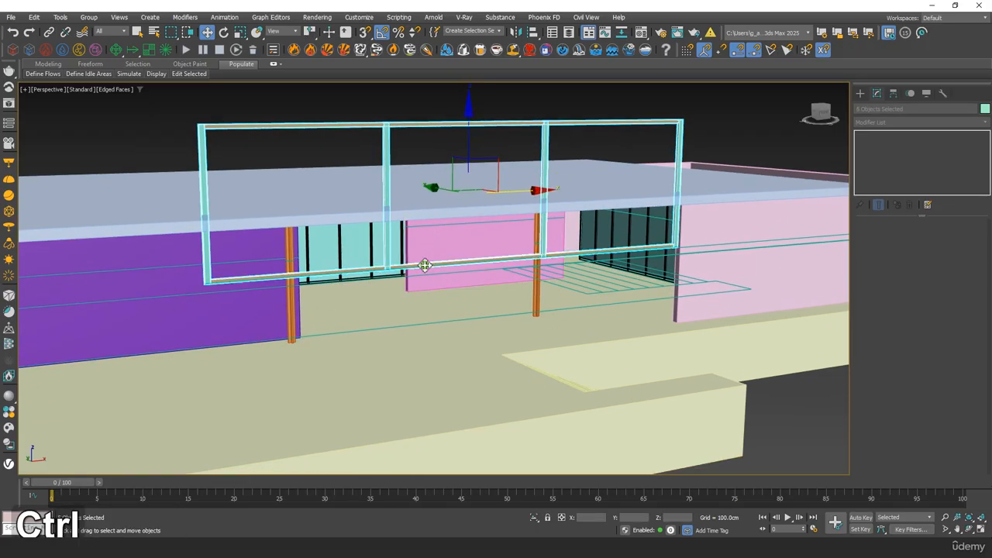
pyautogui.click(532, 517)
pyautogui.click(675, 286)
pyautogui.moveTo(217, 158); pyautogui.dragTo(224, 199, button='middle')
pyautogui.moveTo(163, 144); pyautogui.dragTo(757, 350)
# Add a Chamfer modifier to the posts and rails with an amount of 0.2 cm.
pyautogui.click(879, 122)
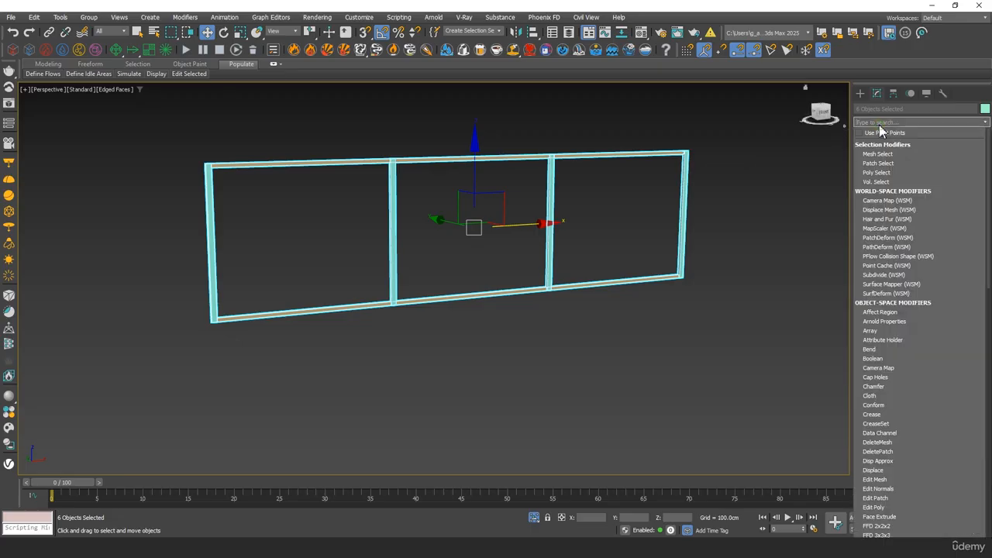
pyautogui.write('cha')
pyautogui.click(888, 145)
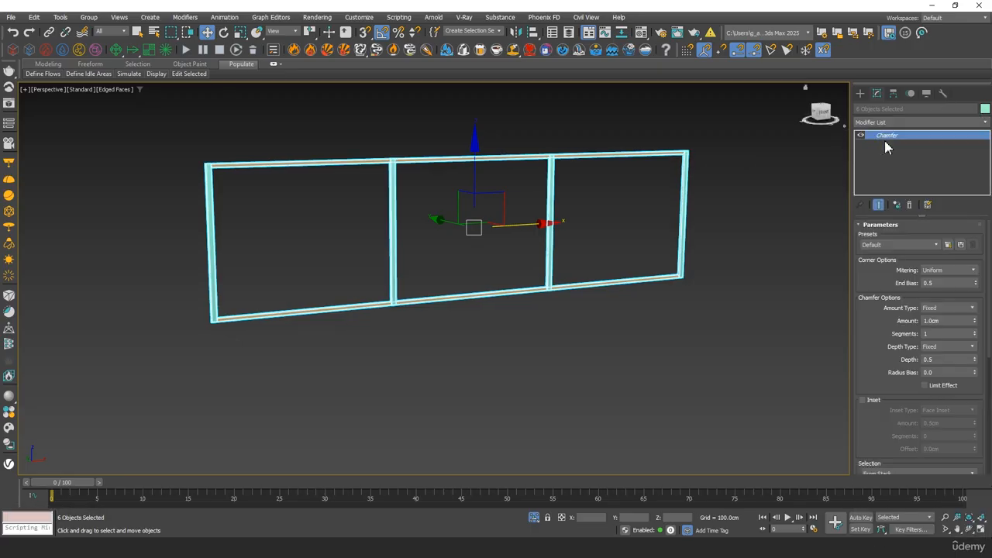
pyautogui.moveTo(514, 157); pyautogui.dragTo(514, 210, button='middle')
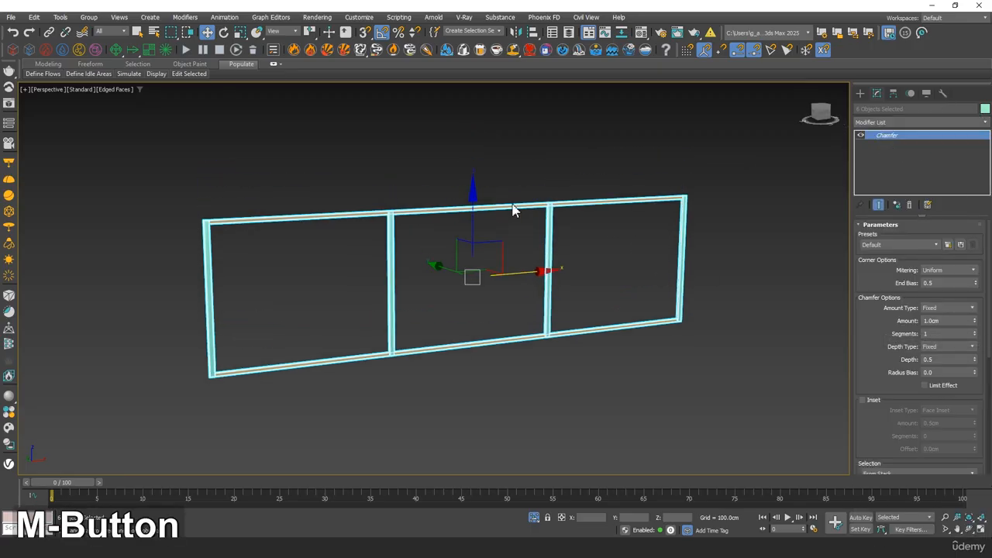
pyautogui.scroll(10, 514, 210)
pyautogui.moveTo(686, 239); pyautogui.dragTo(923, 302, button='middle')
pyautogui.moveTo(956, 321); pyautogui.dragTo(780, 310)
pyautogui.write('.')
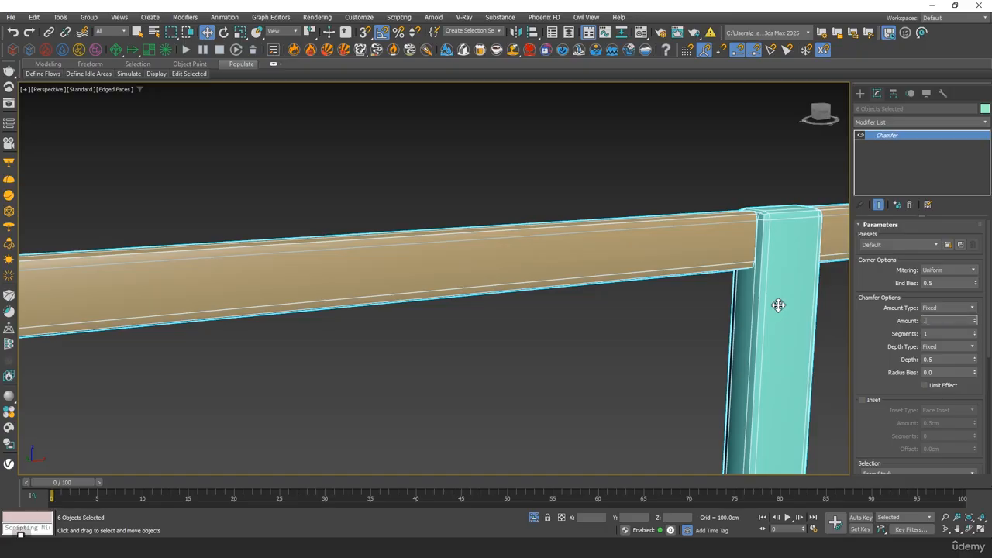
pyautogui.write('2')
pyautogui.press('Tab')
# Set the frame's chamfer to two segments and an amount of 0.3 cm.
pyautogui.scroll(5, 690, 279)
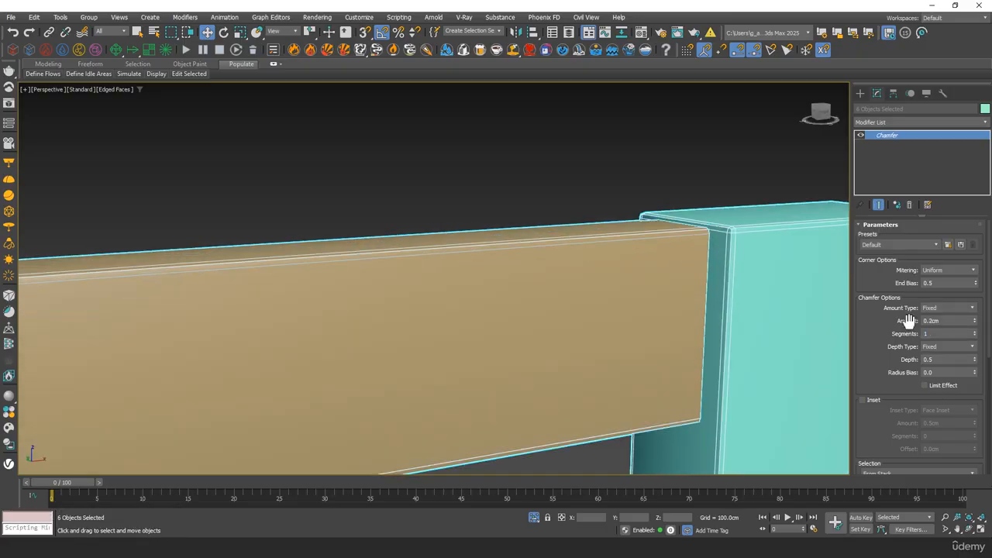
pyautogui.click(975, 336)
pyautogui.click(975, 331)
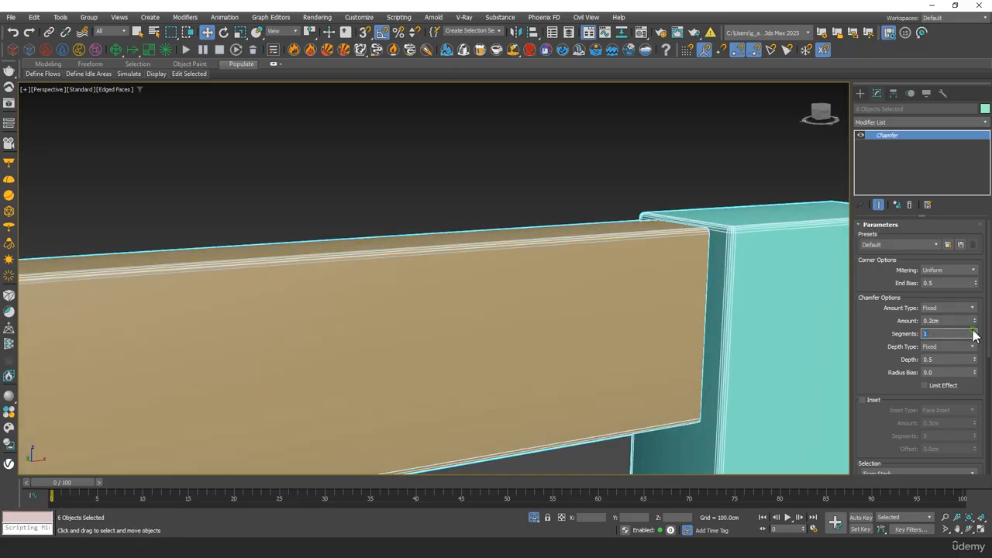
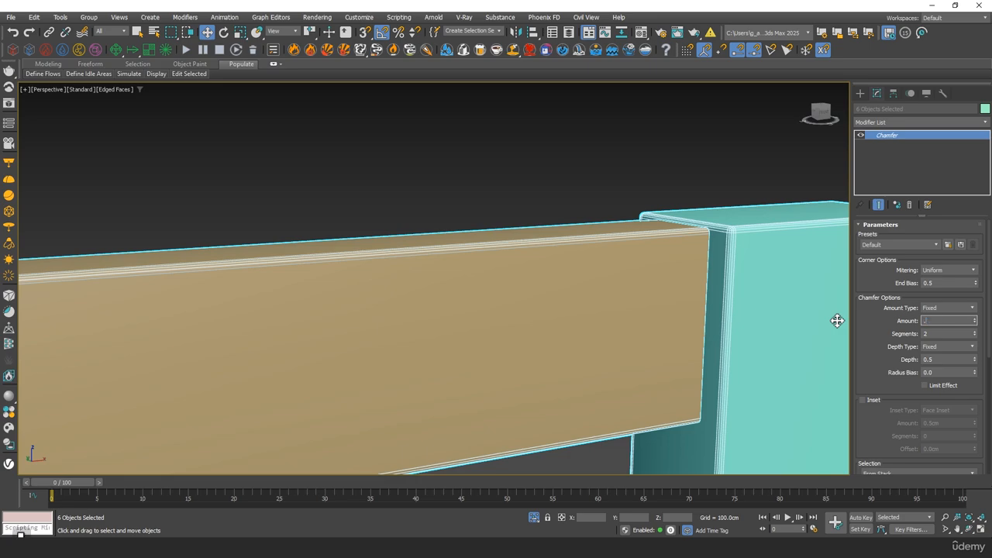
pyautogui.press('Tab')
# Recolour all the posts and rails of the frame black.
pyautogui.scroll(-8, 646, 274)
pyautogui.moveTo(589, 288)
pyautogui.keyDown('alt'); pyautogui.mouseDown(button='middle')
pyautogui.moveTo(526, 312)
pyautogui.moveTo(590, 285)
pyautogui.mouseUp(button='middle'); pyautogui.keyUp('alt')
pyautogui.click(985, 109)
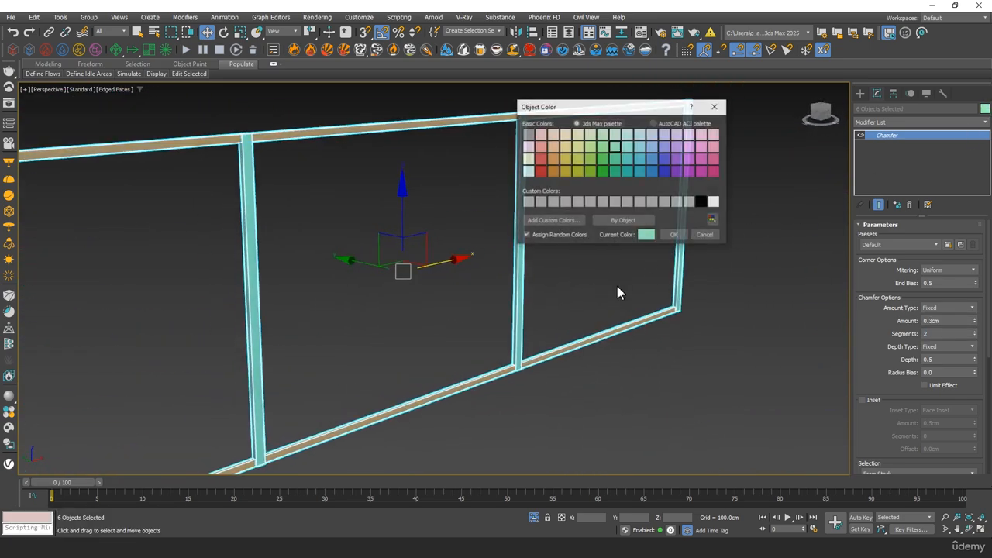
pyautogui.click(673, 235)
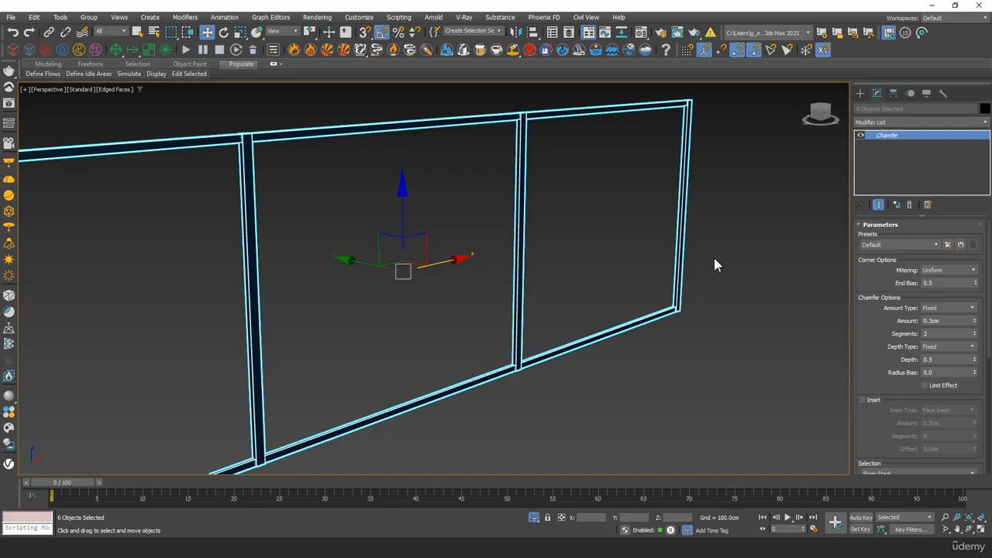
# End the isolation and unhide the panel, keeping only the posts and rails selected.
pyautogui.click(534, 521)
pyautogui.keyDown('alt'); pyautogui.moveTo(582, 396); pyautogui.dragTo(524, 199, button='middle'); pyautogui.keyUp('alt')
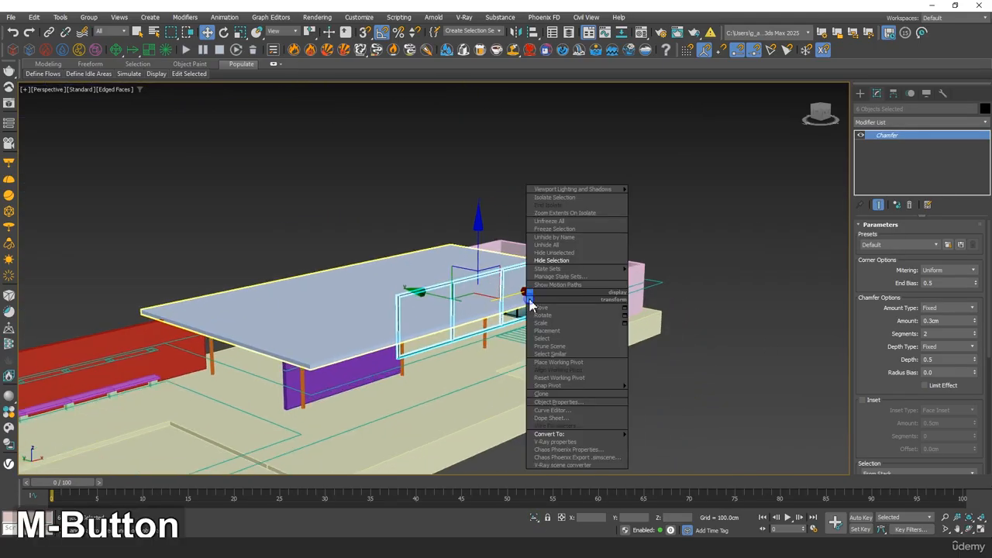
pyautogui.scroll(2, 462, 302)
pyautogui.keyDown('ctrl'); pyautogui.click(469, 289); pyautogui.keyUp('ctrl')
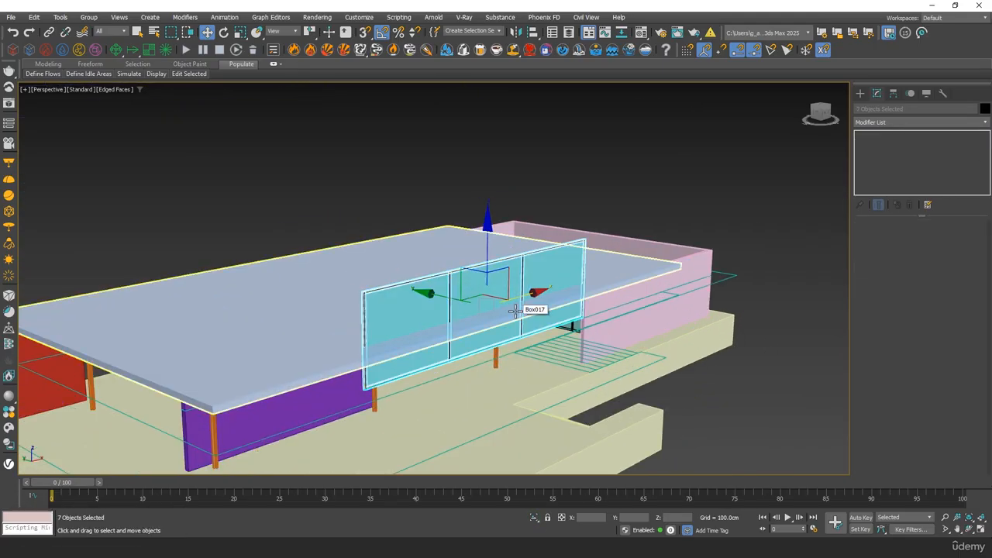
pyautogui.hotkey('ctrl', 'z')
# Group the four posts and two rails into one frame object.
pyautogui.keyDown('alt'); pyautogui.moveTo(197, 148); pyautogui.dragTo(419, 210, button='middle'); pyautogui.keyUp('alt')
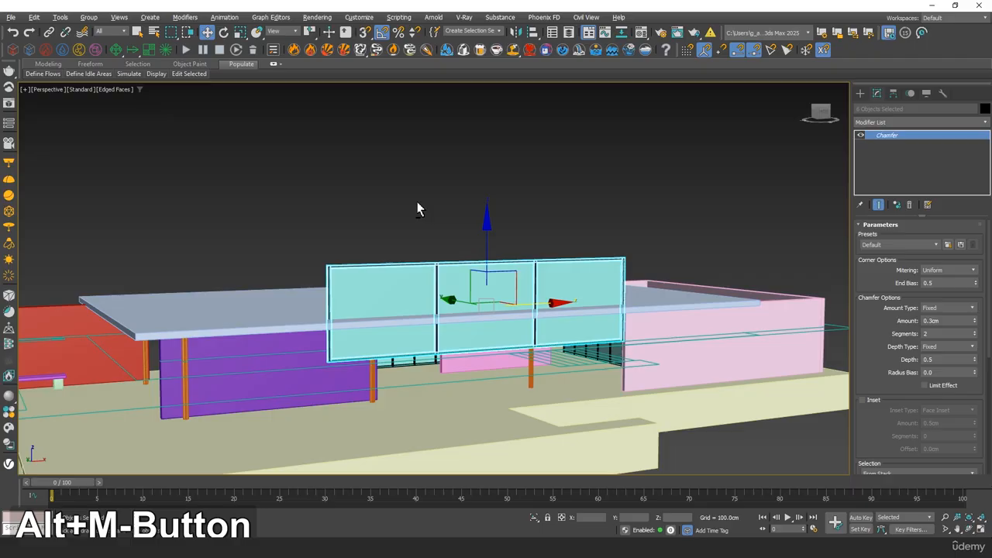
pyautogui.click(88, 17)
pyautogui.click(97, 34)
pyautogui.click(508, 291)
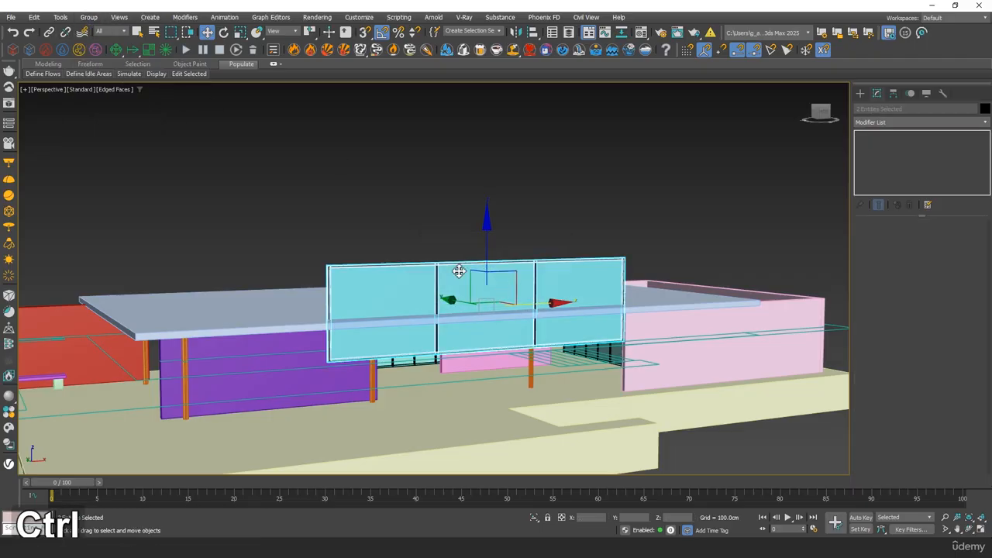
# Select the frame group together with its panel and lower both beneath the roof slab.
pyautogui.moveTo(486, 234); pyautogui.dragTo(486, 286)
pyautogui.press('f')
pyautogui.press('z')
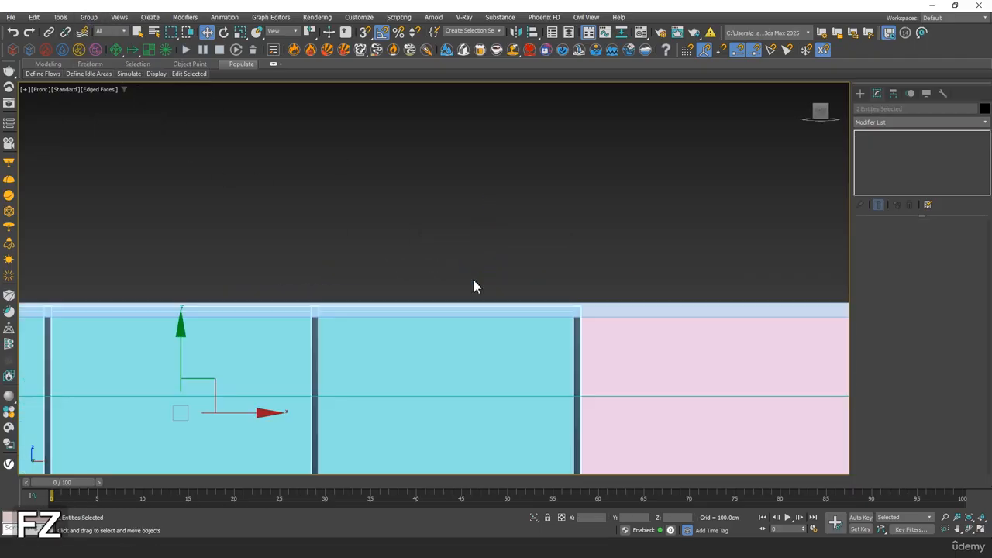
pyautogui.moveTo(441, 293); pyautogui.dragTo(443, 231, button='middle')
pyautogui.scroll(3, 443, 231)
pyautogui.moveTo(427, 139); pyautogui.dragTo(420, 148)
# Fine-tune the height of the frame and panel so the lower rail rests on the floor slab.
pyautogui.scroll(3, 360, 358)
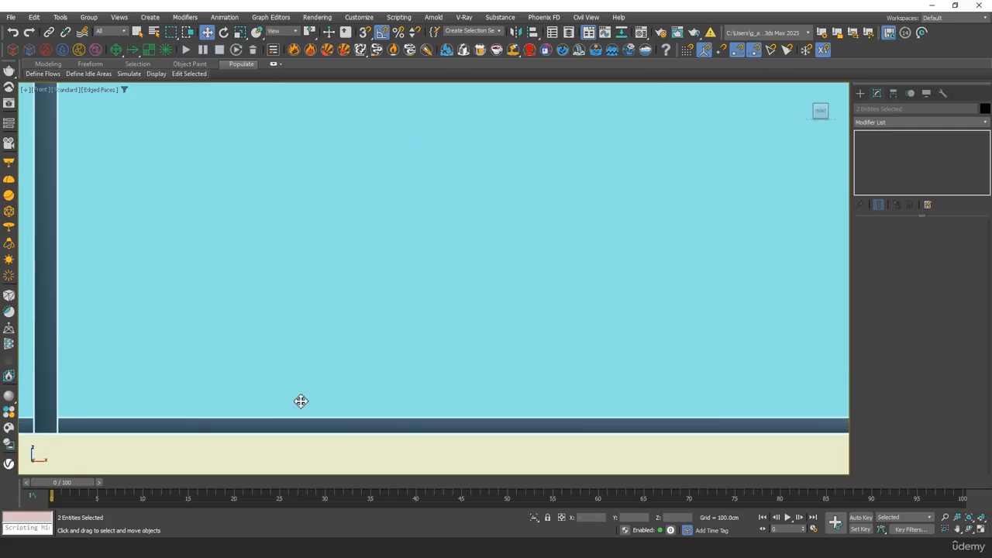
pyautogui.moveTo(285, 404); pyautogui.dragTo(589, 225, button='middle')
pyautogui.scroll(3, 333, 234)
pyautogui.scroll(3, 332, 235)
pyautogui.moveTo(400, 246); pyautogui.dragTo(400, 248)
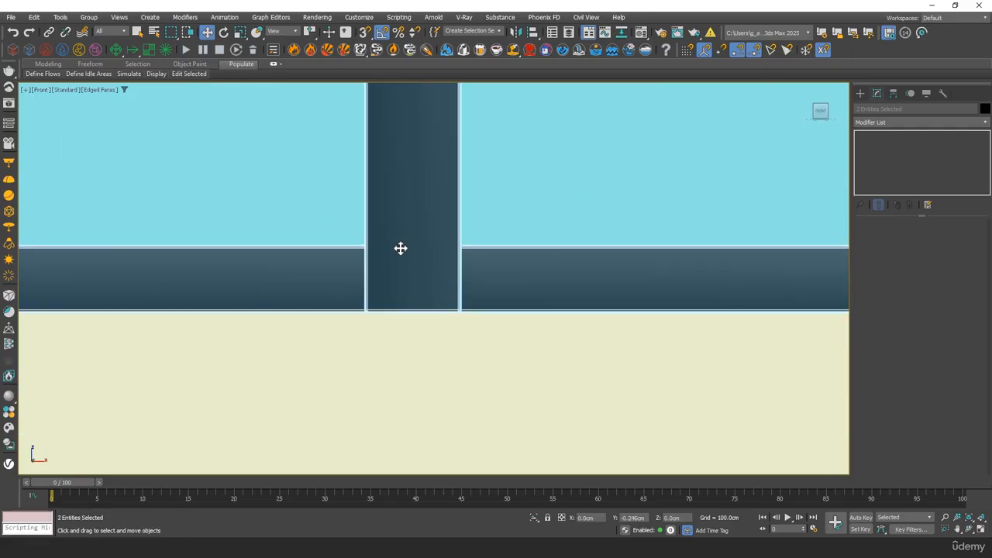
# Select the long wall behind the bench and add an Edit Poly modifier above its Shell.
pyautogui.scroll(-3, 409, 236)
pyautogui.moveTo(441, 239); pyautogui.dragTo(438, 265, button='middle')
pyautogui.scroll(-5, 438, 265)
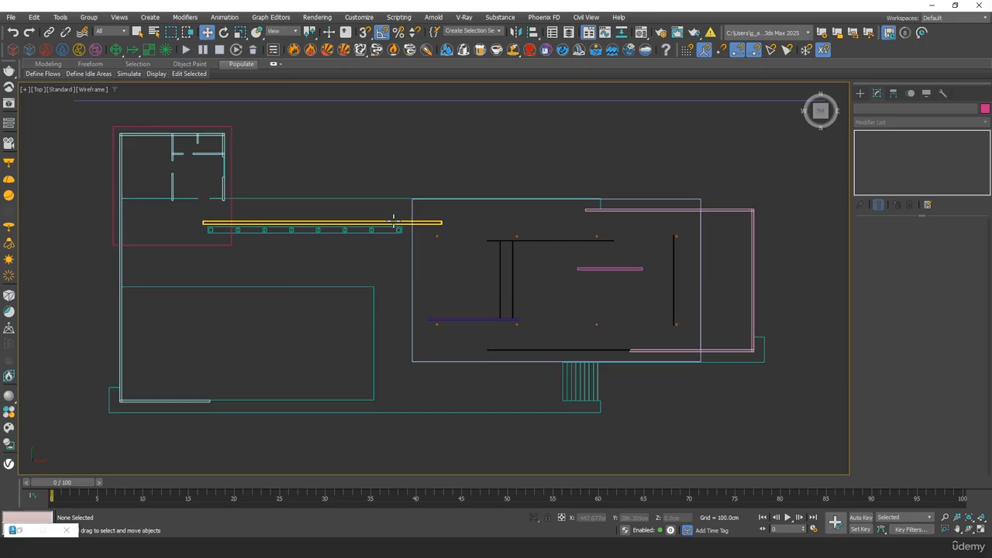
pyautogui.click(395, 222)
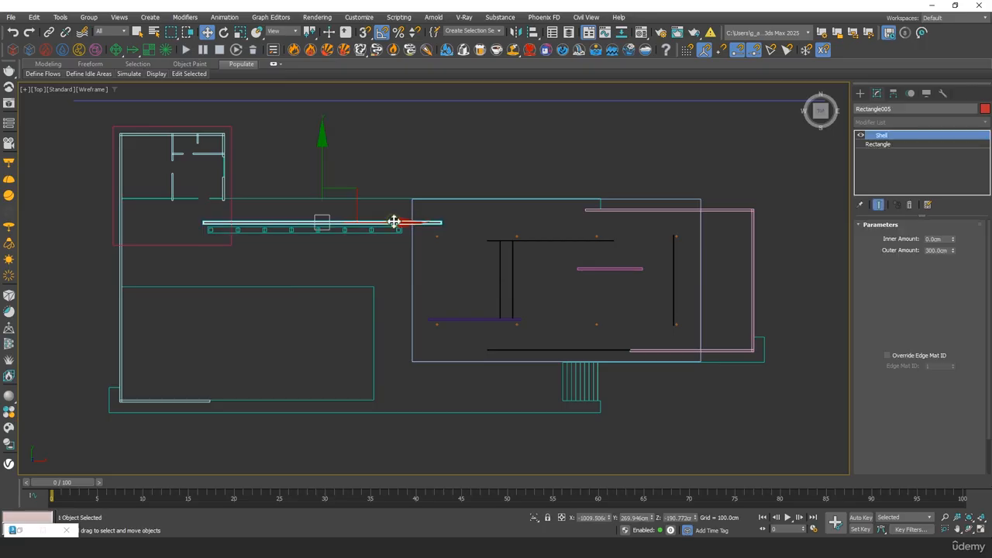
pyautogui.press('p')
pyautogui.press('z')
pyautogui.keyDown('alt'); pyautogui.moveTo(394, 221); pyautogui.dragTo(406, 168, button='middle'); pyautogui.keyUp('alt')
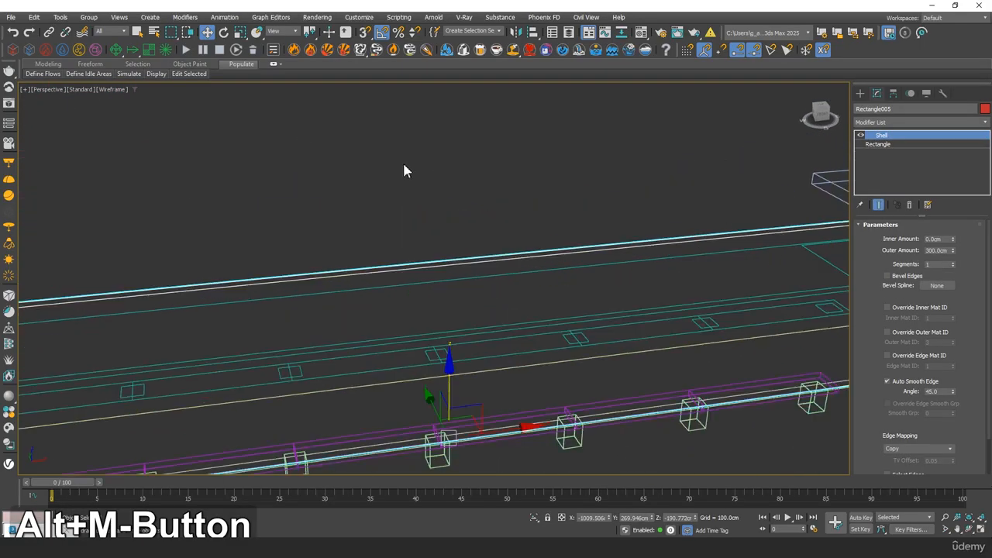
pyautogui.press('F3')
pyautogui.moveTo(391, 235); pyautogui.dragTo(432, 193, button='middle')
pyautogui.scroll(-3, 492, 250)
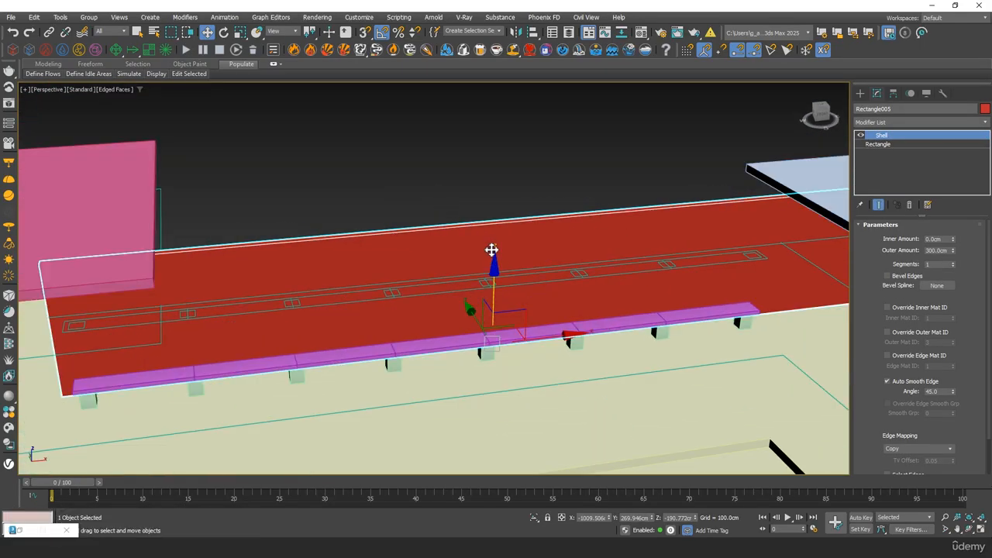
pyautogui.click(895, 124)
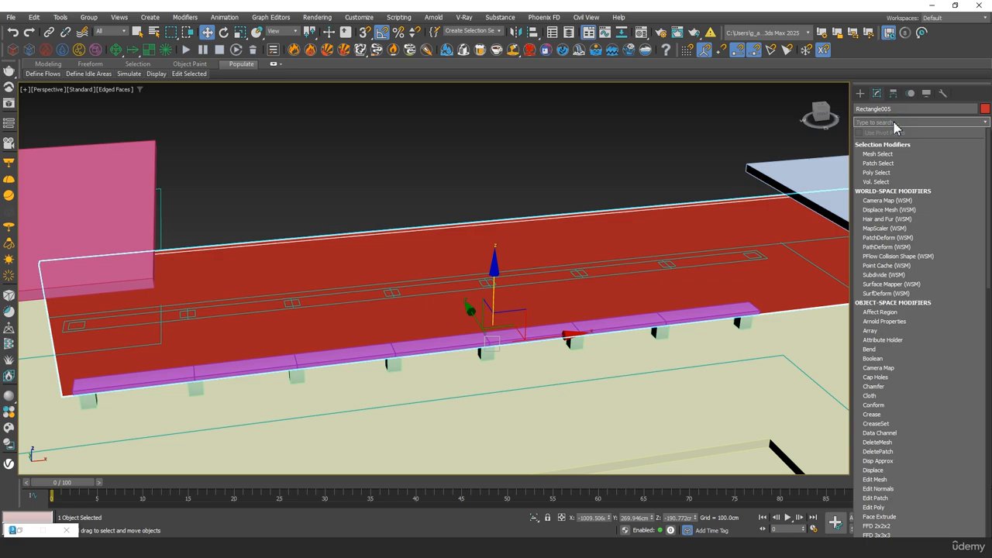
pyautogui.write('edit')
pyautogui.click(881, 173)
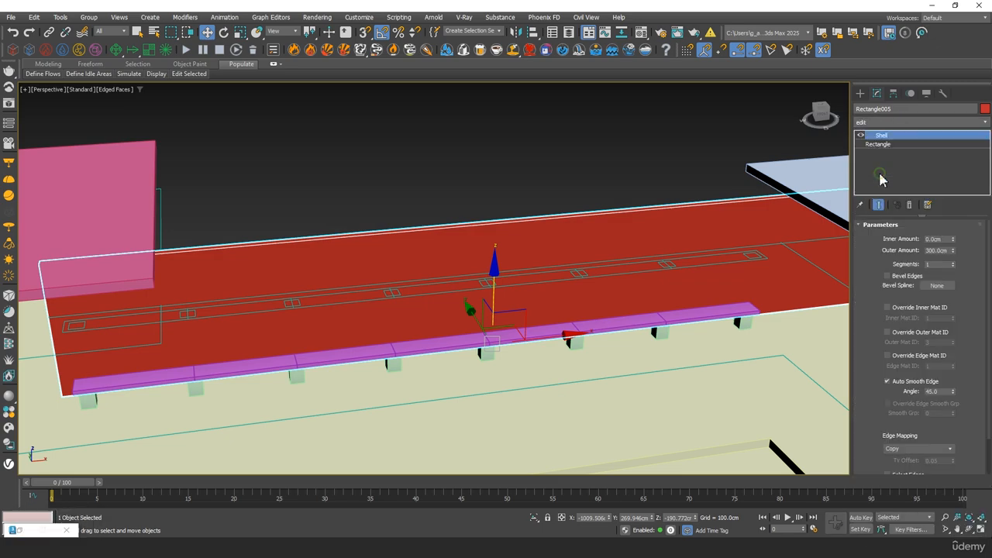
# Isolate the wall and connect its long upper and lower front edges with 7 segments to divide it into vertical bays.
pyautogui.press('2')
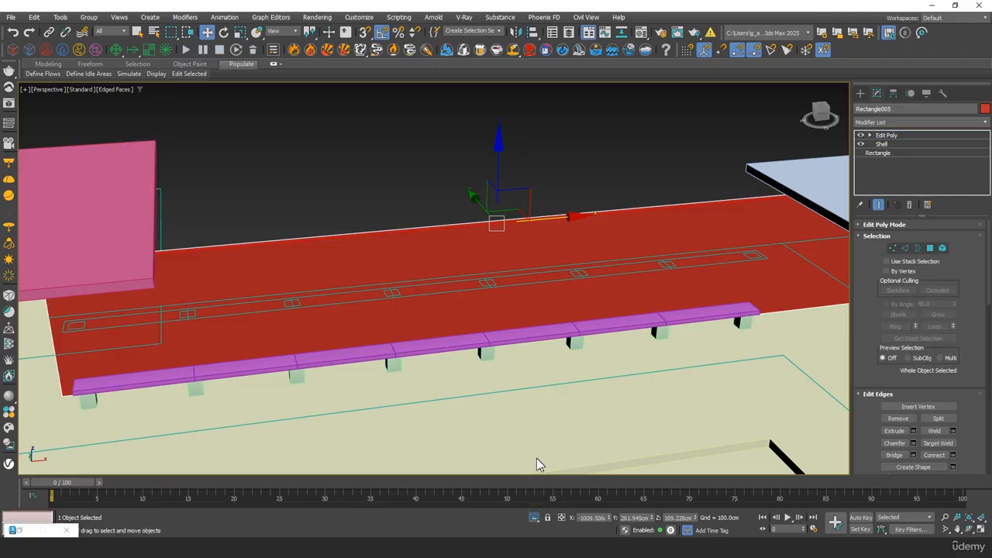
pyautogui.hotkey('alt', 'q')
pyautogui.keyDown('alt'); pyautogui.moveTo(470, 355); pyautogui.dragTo(505, 338, button='middle'); pyautogui.keyUp('alt')
pyautogui.scroll(5, 504, 339)
pyautogui.keyDown('ctrl'); pyautogui.click(531, 310); pyautogui.keyUp('ctrl')
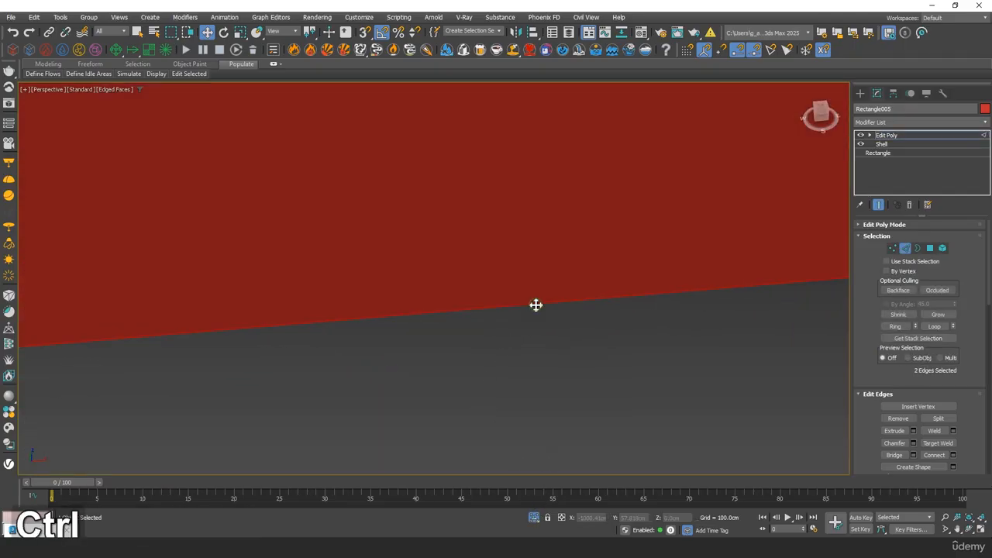
pyautogui.moveTo(536, 303)
pyautogui.keyDown('alt'); pyautogui.mouseDown(button='middle')
pyautogui.moveTo(563, 315)
pyautogui.moveTo(549, 296)
pyautogui.mouseUp(button='middle'); pyautogui.keyUp('alt')
pyautogui.rightClick(548, 296)
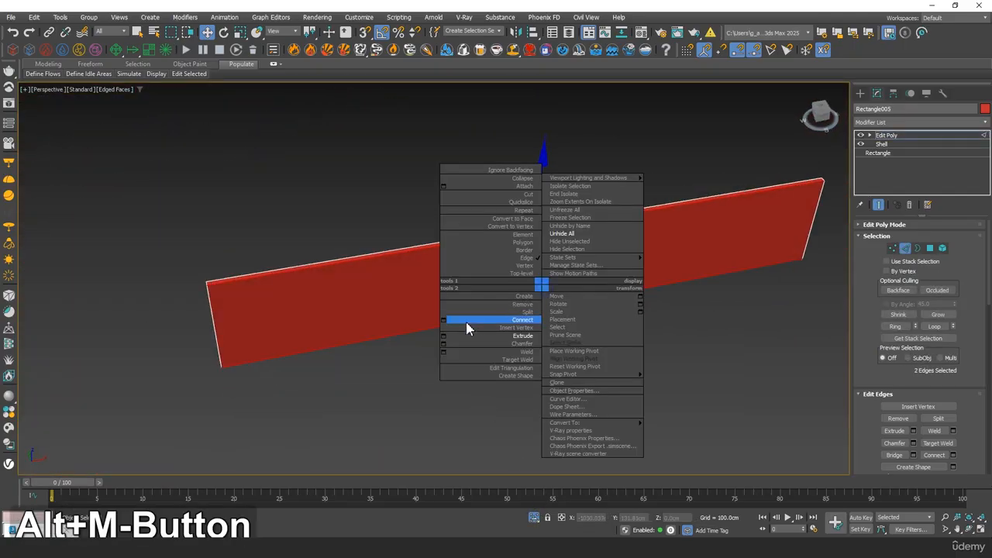
pyautogui.click(443, 326)
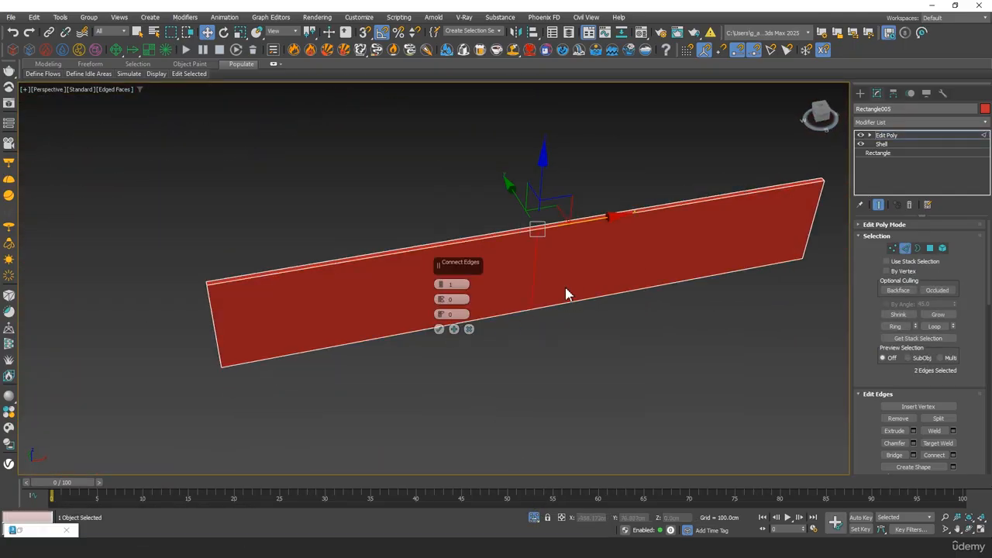
pyautogui.click(441, 282)
pyautogui.keyDown('alt'); pyautogui.moveTo(651, 332); pyautogui.dragTo(611, 297, button='middle'); pyautogui.keyUp('alt')
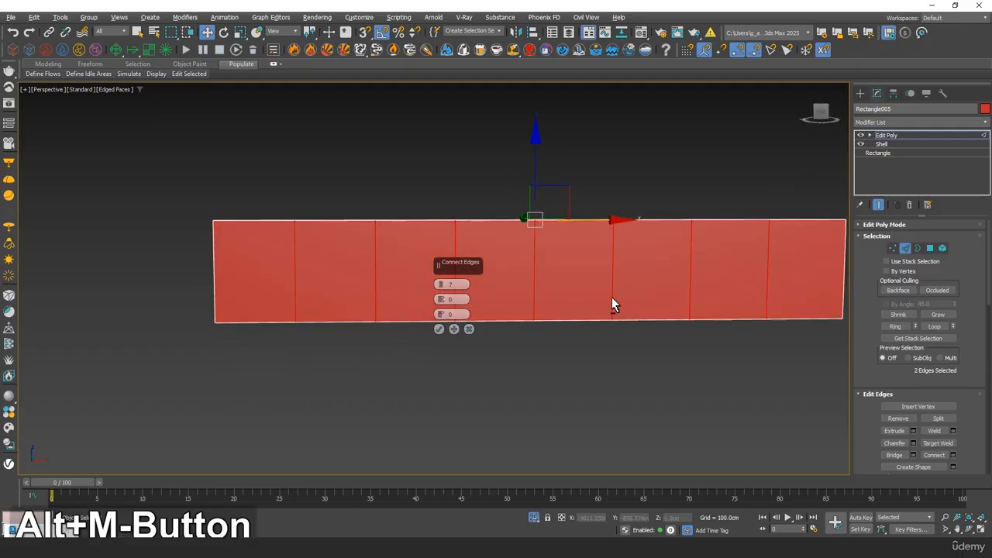
pyautogui.click(439, 329)
# Change the wall's object colour to green.
pyautogui.keyDown('alt'); pyautogui.moveTo(191, 283); pyautogui.dragTo(247, 301, button='middle'); pyautogui.keyUp('alt')
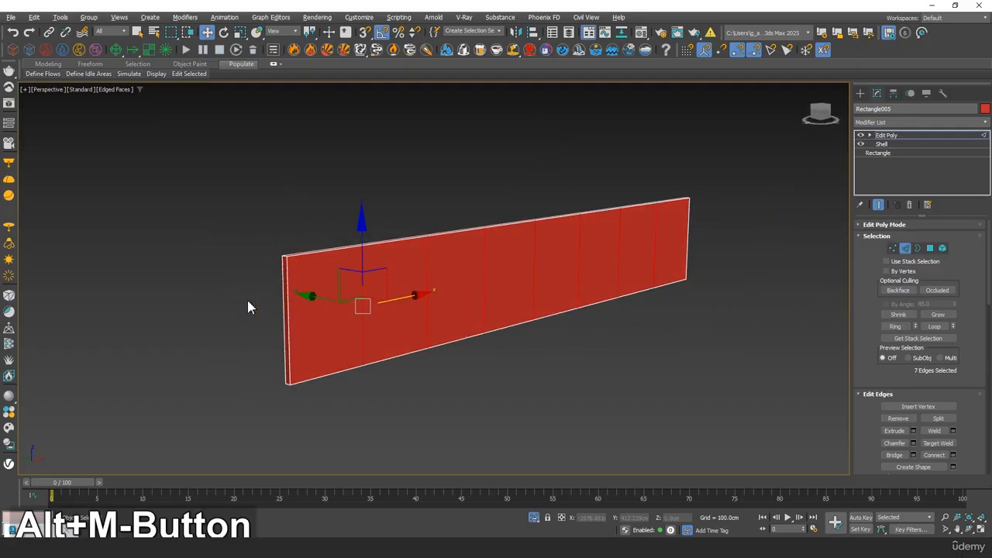
pyautogui.click(984, 110)
pyautogui.click(674, 234)
# Select all vertical edges of the wall's front face, including both ends, and connect them with 2 segments.
pyautogui.keyDown('alt'); pyautogui.moveTo(667, 240); pyautogui.dragTo(306, 302, button='middle'); pyautogui.keyUp('alt')
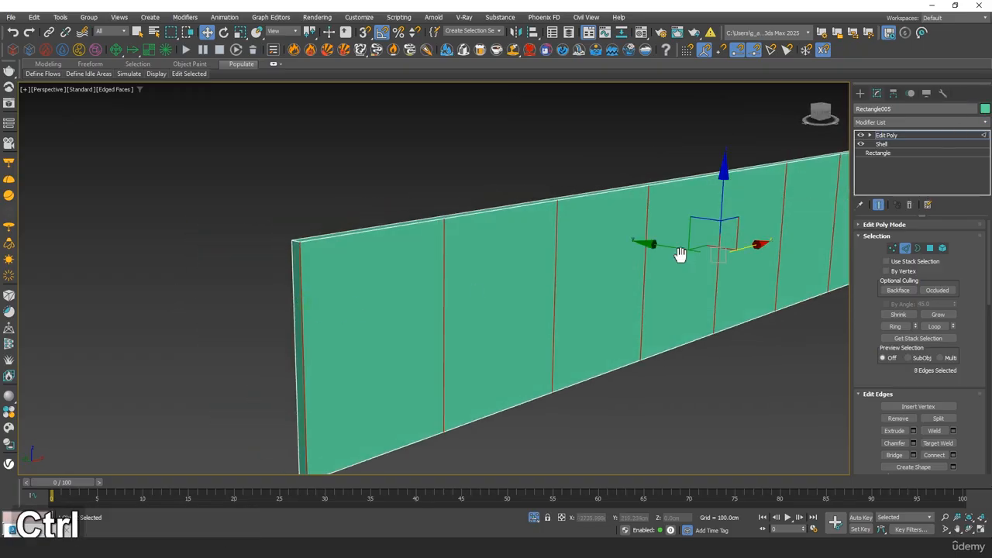
pyautogui.moveTo(680, 255); pyautogui.dragTo(486, 199, button='middle')
pyautogui.keyDown('ctrl'); pyautogui.click(667, 206); pyautogui.keyUp('ctrl')
pyautogui.rightClick(485, 199)
pyautogui.click(385, 240)
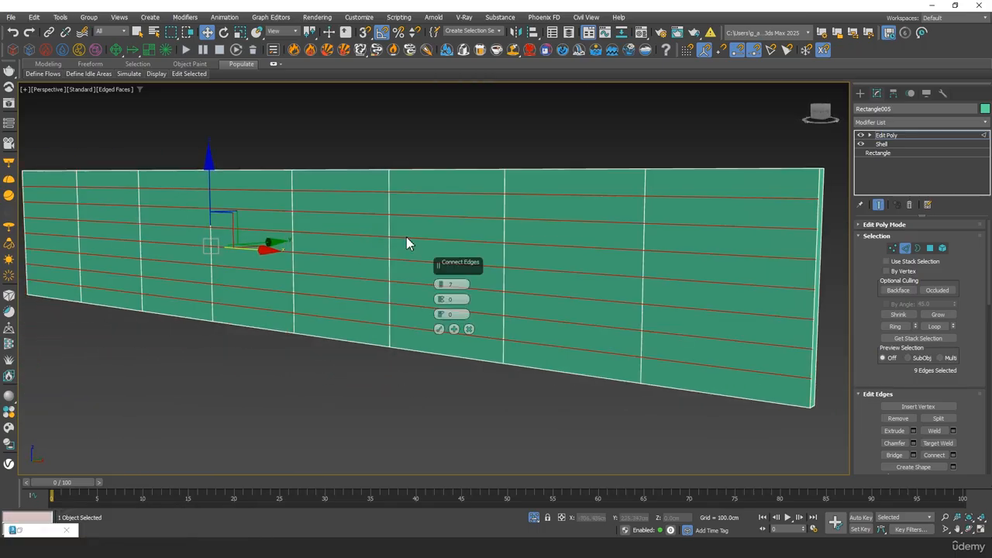
pyautogui.middleClick(408, 305)
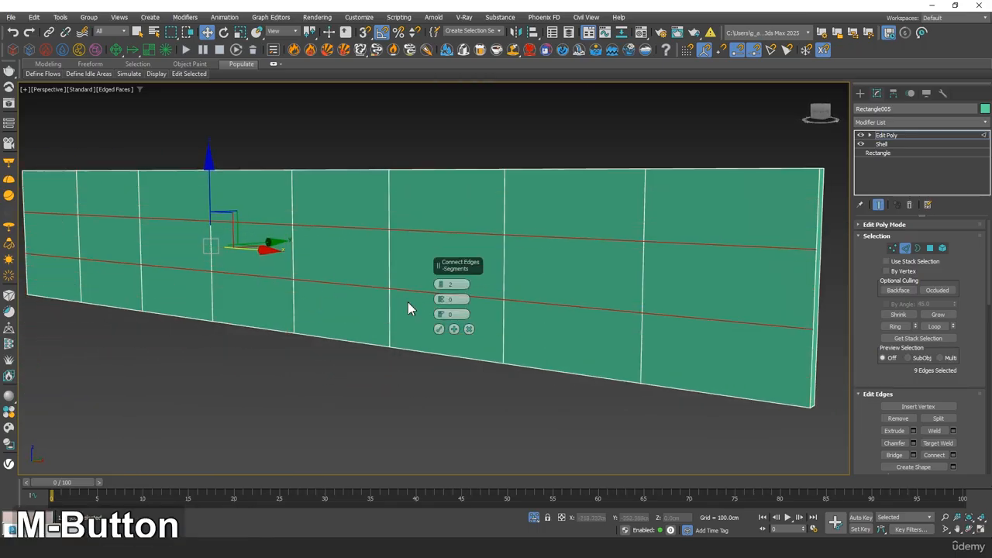
pyautogui.click(439, 329)
# Select all of the wall's polygons and deselect the rim and back faces, keeping only the front grid.
pyautogui.click(930, 249)
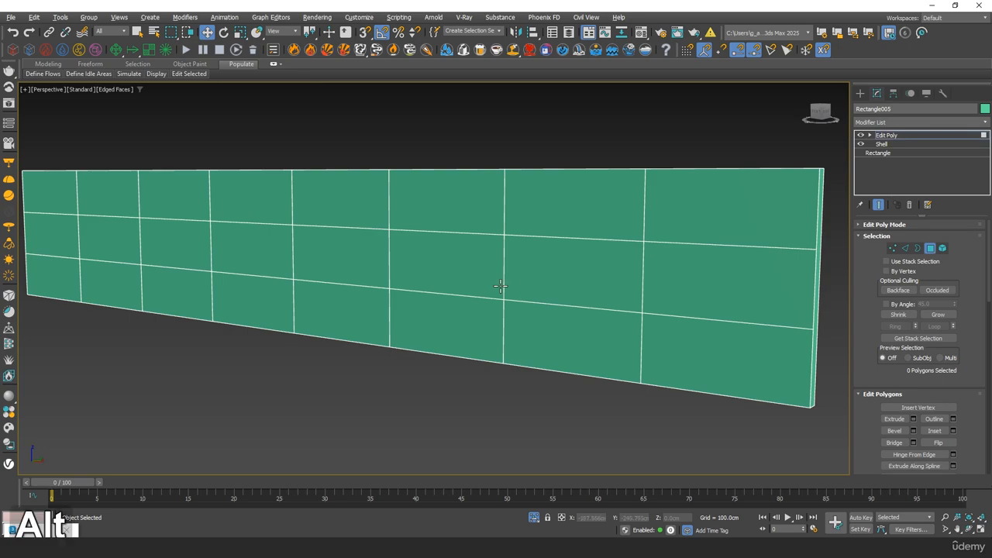
pyautogui.keyDown('alt'); pyautogui.moveTo(500, 287); pyautogui.dragTo(528, 299, button='middle'); pyautogui.keyUp('alt')
pyautogui.hotkey('ctrl', 'a')
pyautogui.keyDown('alt'); pyautogui.moveTo(352, 317); pyautogui.dragTo(435, 312, button='middle'); pyautogui.keyUp('alt')
pyautogui.press('F2')
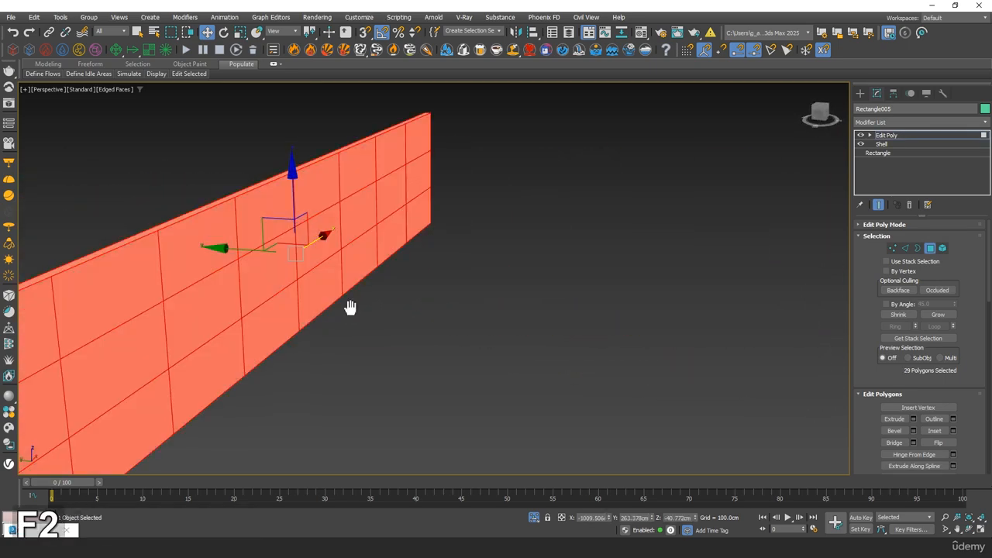
pyautogui.moveTo(350, 308); pyautogui.dragTo(419, 289, button='middle')
pyautogui.keyDown('alt'); pyautogui.moveTo(418, 289); pyautogui.dragTo(512, 255, button='middle'); pyautogui.keyUp('alt')
pyautogui.keyDown('alt'); pyautogui.click(581, 245); pyautogui.keyUp('alt')
pyautogui.keyDown('alt'); pyautogui.click(538, 248); pyautogui.keyUp('alt')
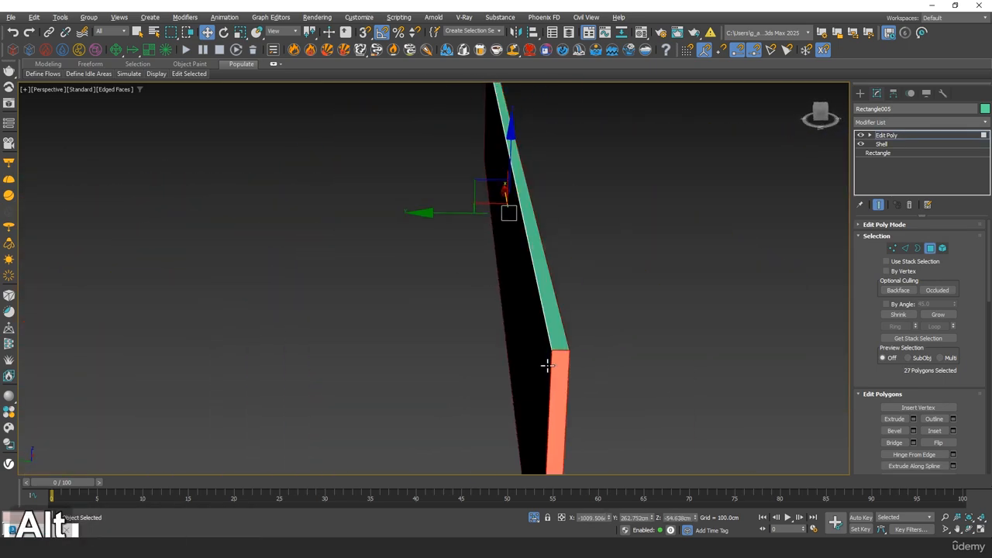
pyautogui.keyDown('alt'); pyautogui.click(549, 366); pyautogui.keyUp('alt')
pyautogui.keyDown('alt'); pyautogui.moveTo(550, 366); pyautogui.dragTo(499, 254, button='middle'); pyautogui.keyUp('alt')
# Inset the selected front polygons individually by 0.5 cm to form narrow joints between the panels.
pyautogui.rightClick(498, 254)
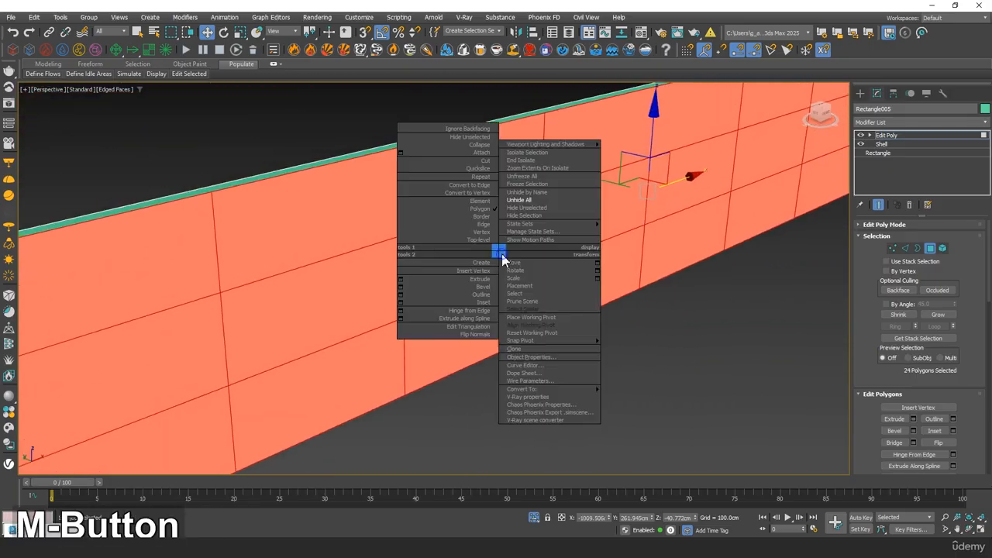
pyautogui.click(402, 303)
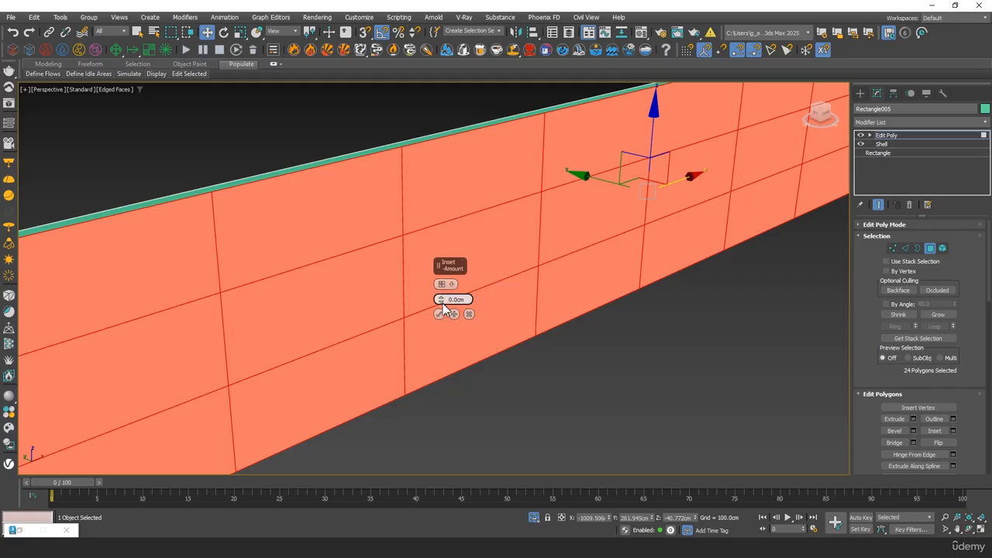
pyautogui.moveTo(439, 301); pyautogui.dragTo(441, 297)
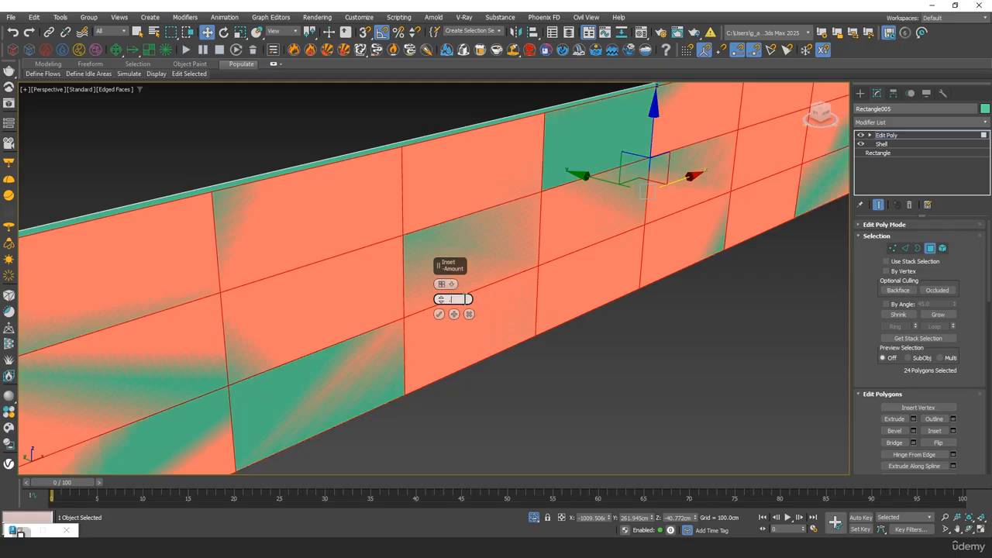
pyautogui.middleClick(474, 270)
pyautogui.keyDown('alt'); pyautogui.moveTo(474, 270); pyautogui.dragTo(504, 224, button='middle'); pyautogui.keyUp('alt')
pyautogui.scroll(6, 361, 177)
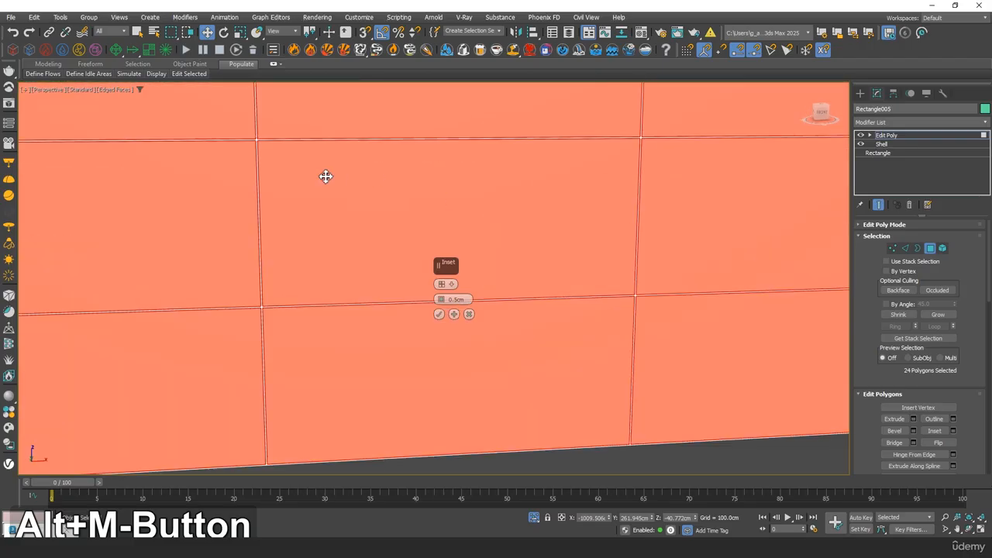
pyautogui.moveTo(241, 150); pyautogui.dragTo(297, 195, button='middle')
pyautogui.scroll(3, 310, 196)
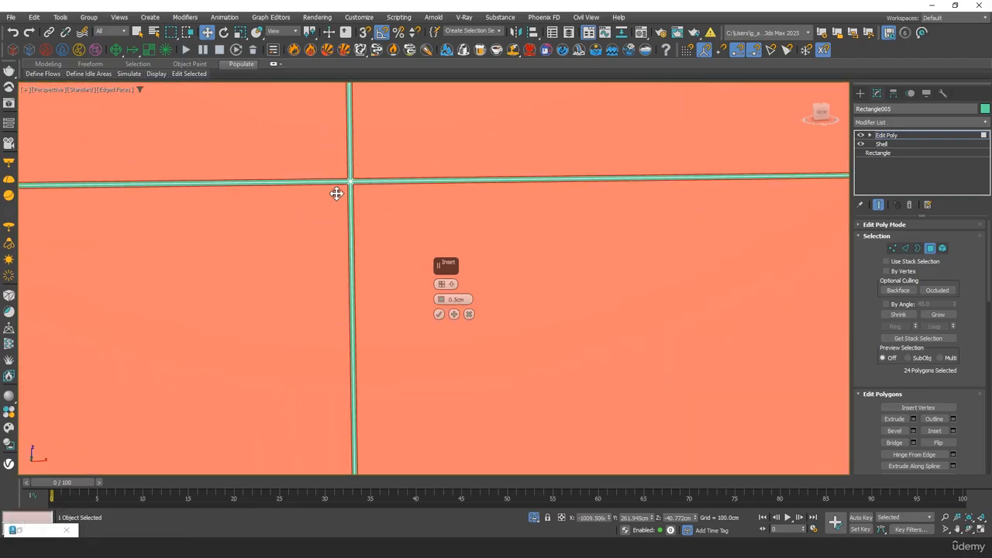
pyautogui.click(438, 316)
# Extrude the inset front polygons by 2 cm so the panels stand out from the joints.
pyautogui.rightClick(437, 280)
pyautogui.click(341, 309)
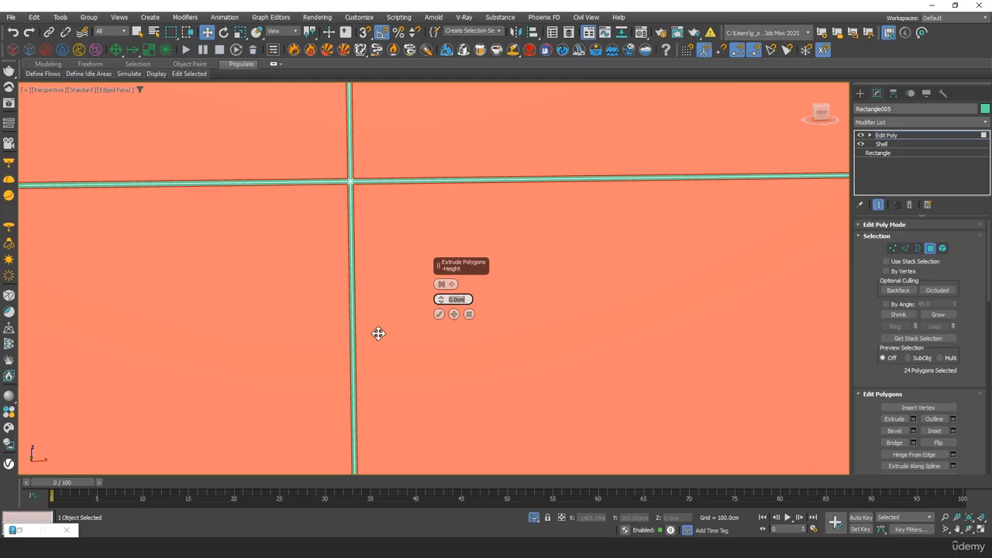
pyautogui.press('BackSpace')
pyautogui.write('2')
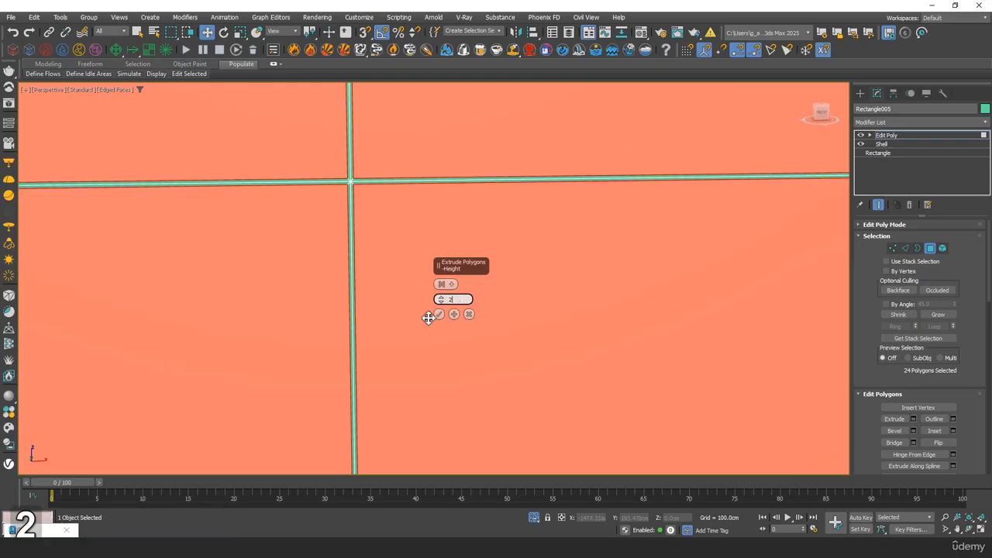
pyautogui.middleClick(381, 311)
pyautogui.keyDown('alt'); pyautogui.moveTo(382, 311); pyautogui.dragTo(326, 309, button='middle'); pyautogui.keyUp('alt')
pyautogui.press('z')
pyautogui.keyDown('alt'); pyautogui.moveTo(589, 328); pyautogui.dragTo(467, 274, button='middle'); pyautogui.keyUp('alt')
pyautogui.scroll(5, 473, 223)
pyautogui.keyDown('alt'); pyautogui.moveTo(496, 218); pyautogui.dragTo(504, 190, button='middle'); pyautogui.keyUp('alt')
pyautogui.moveTo(420, 213); pyautogui.dragTo(470, 151, button='middle')
pyautogui.click(438, 314)
# End the isolation, leave polygon editing on the wall and check the panel joints without edge lines.
pyautogui.keyDown('alt'); pyautogui.moveTo(505, 305); pyautogui.dragTo(546, 473, button='middle'); pyautogui.keyUp('alt')
pyautogui.click(532, 518)
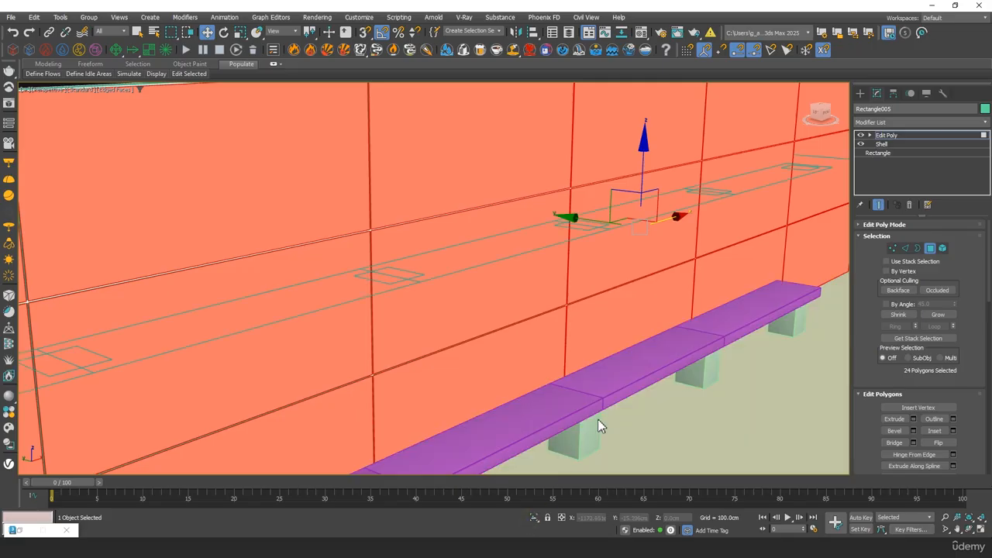
pyautogui.keyDown('alt'); pyautogui.moveTo(597, 420); pyautogui.dragTo(541, 421, button='middle'); pyautogui.keyUp('alt')
pyautogui.scroll(-2, 540, 421)
pyautogui.moveTo(476, 385); pyautogui.dragTo(434, 362, button='middle')
pyautogui.press('F4')
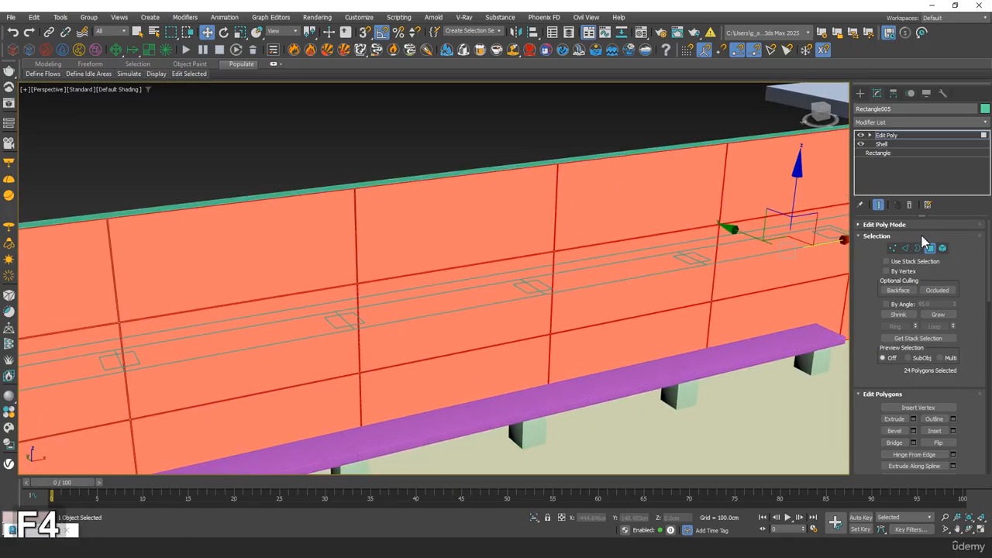
pyautogui.click(930, 248)
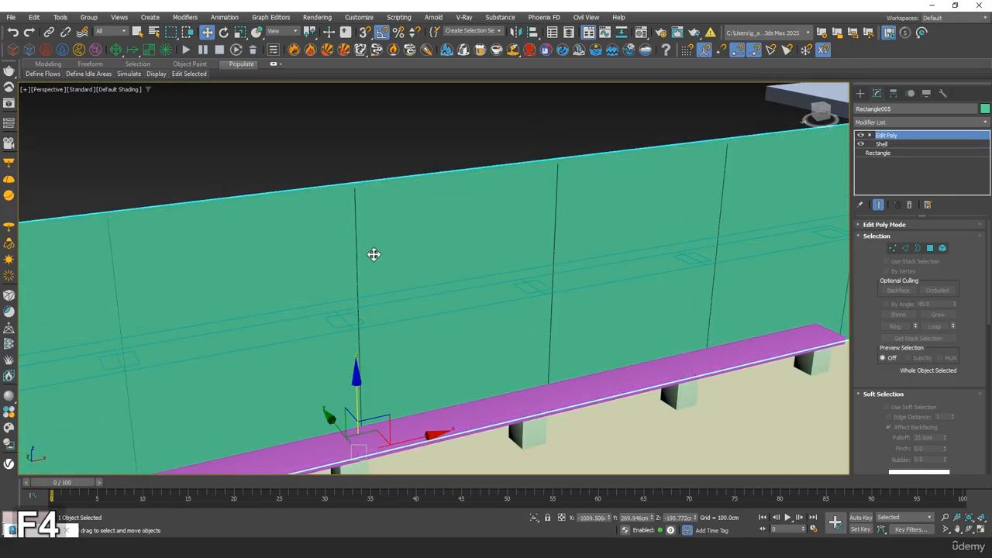
pyautogui.press('F4')
# Add a Chamfer modifier to the panelled wall and set its amount to 0.2 cm.
pyautogui.scroll(5, 367, 261)
pyautogui.keyDown('alt'); pyautogui.moveTo(370, 282); pyautogui.dragTo(340, 268, button='middle'); pyautogui.keyUp('alt')
pyautogui.click(912, 126)
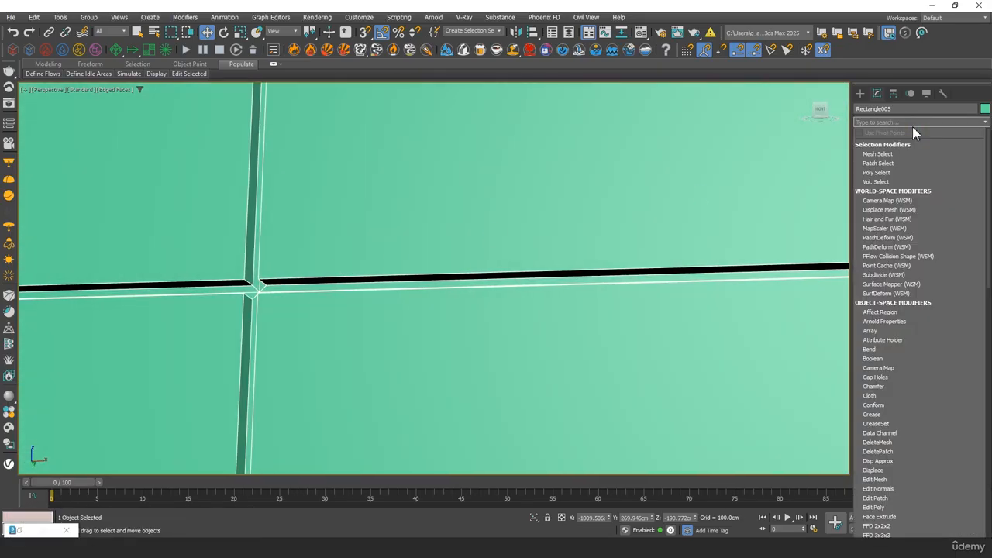
pyautogui.write('cham')
pyautogui.click(886, 146)
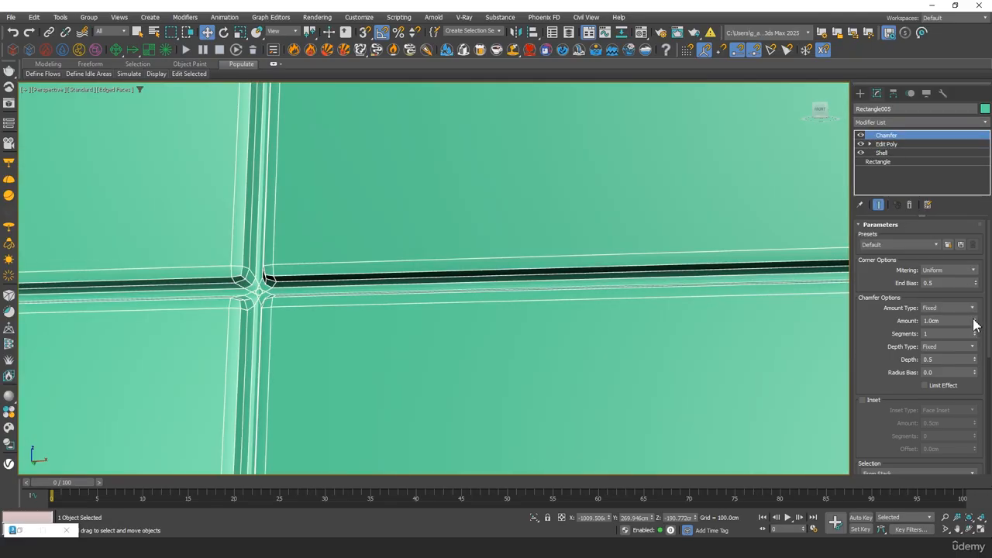
pyautogui.moveTo(975, 321); pyautogui.dragTo(979, 399)
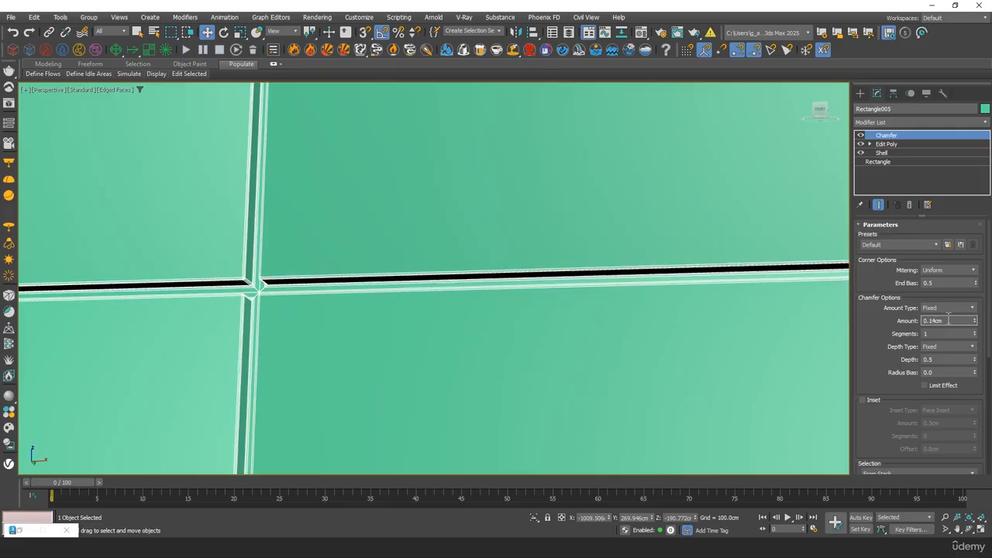
pyautogui.press('BackSpace')
pyautogui.write('2')
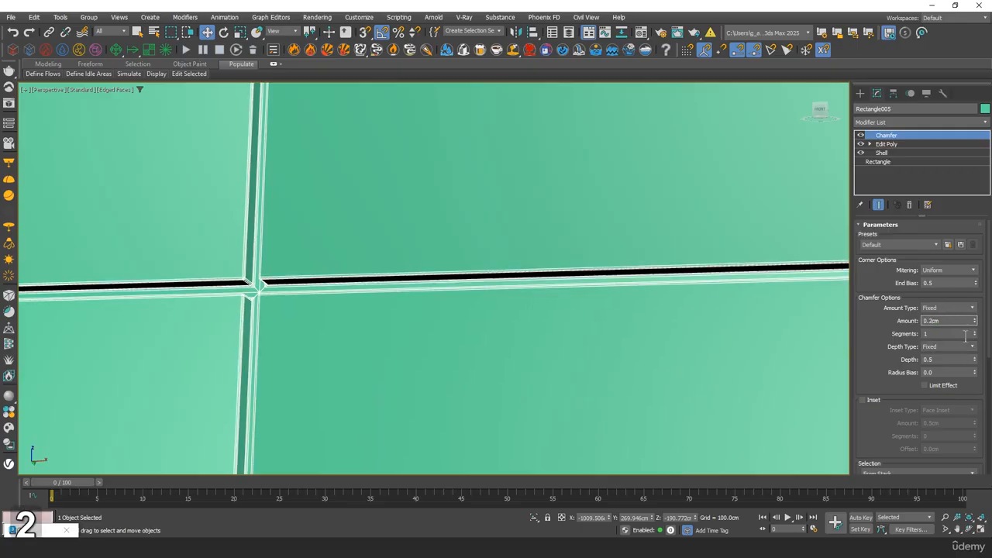
pyautogui.moveTo(448, 314); pyautogui.dragTo(512, 290, button='middle')
pyautogui.scroll(-4, 472, 344)
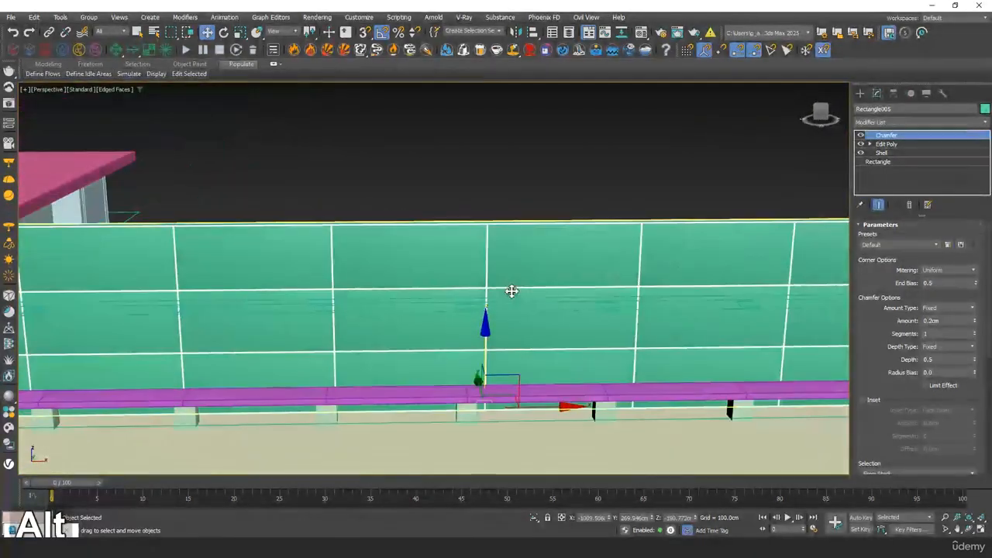
pyautogui.rightClick(551, 267)
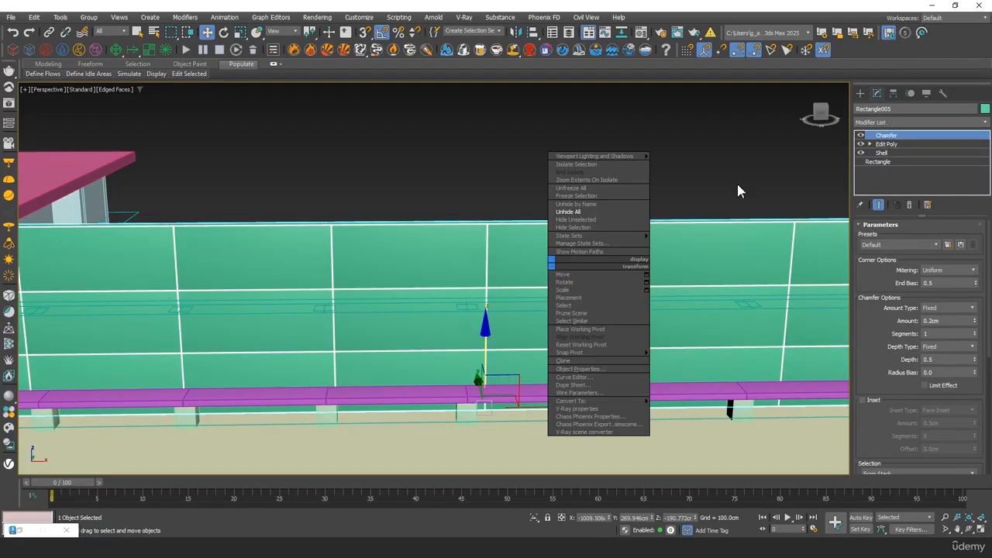
pyautogui.click(504, 276)
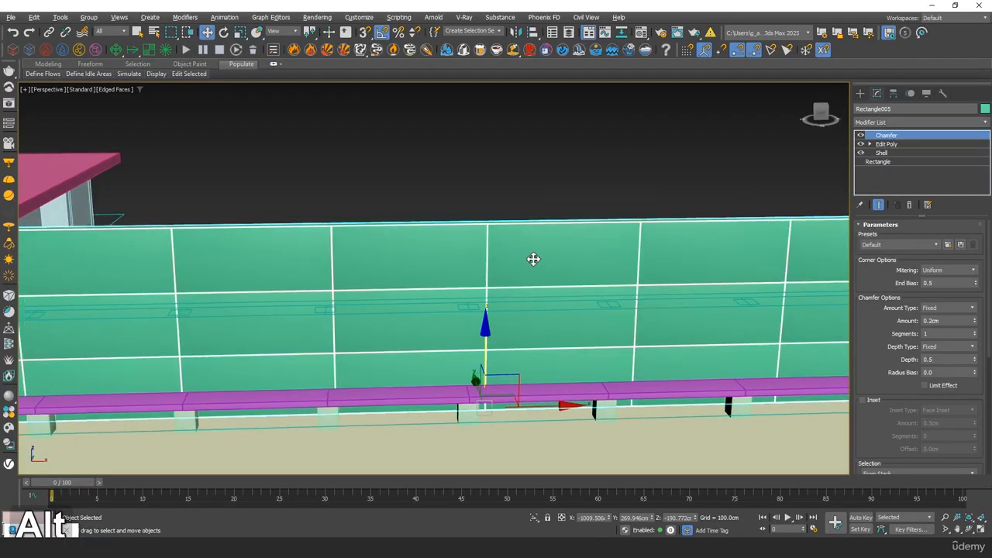
# Add an Edit Poly modifier above the Chamfer on the panelled wall.
pyautogui.keyDown('alt'); pyautogui.moveTo(532, 259); pyautogui.dragTo(542, 265, button='middle'); pyautogui.keyUp('alt')
pyautogui.click(896, 123)
pyautogui.write('edi')
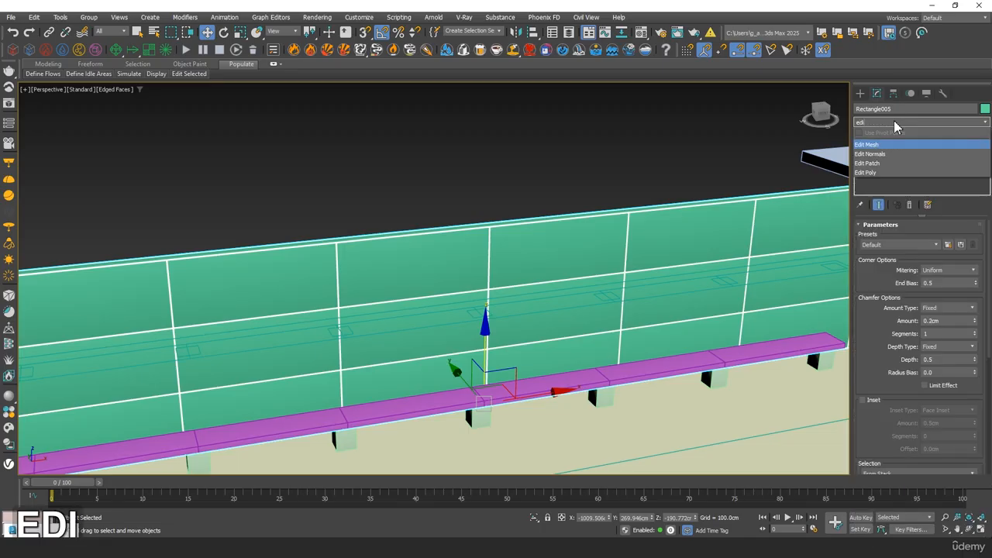
pyautogui.click(880, 174)
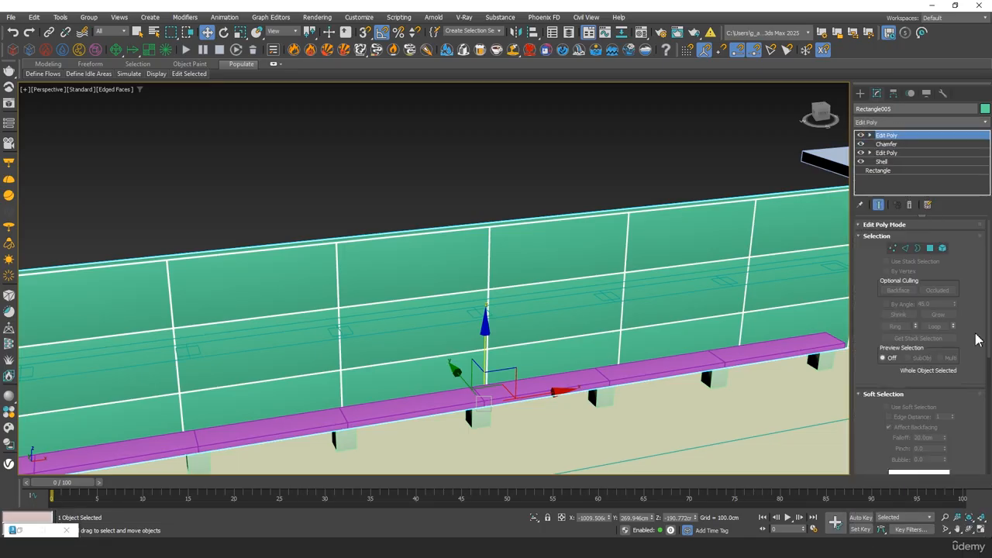
# Clear the smoothing groups on all elements of the wall, leave element editing and check the panel joints without selection shading.
pyautogui.click(942, 248)
pyautogui.hotkey('ctrl', 'a')
pyautogui.scroll(-5, 976, 290)
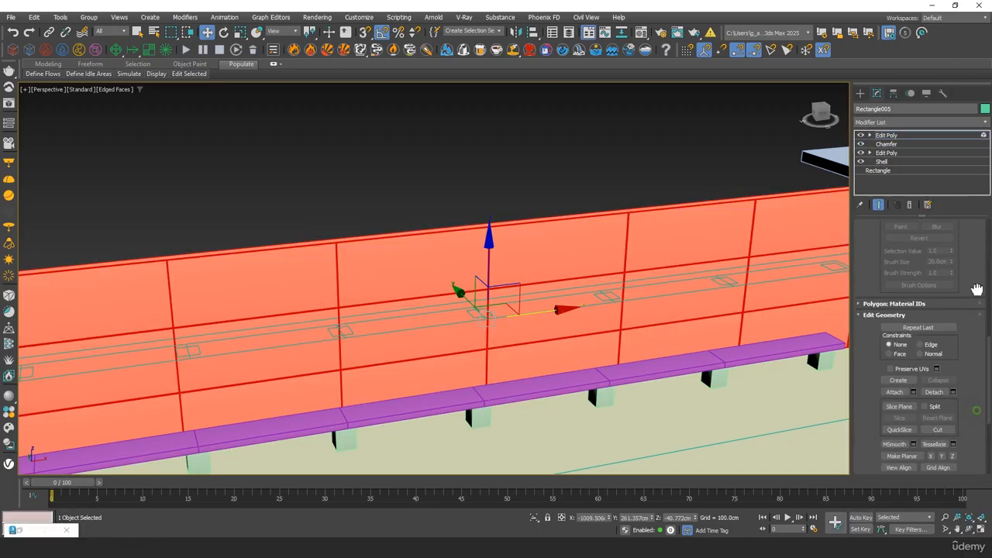
pyautogui.scroll(-4, 977, 290)
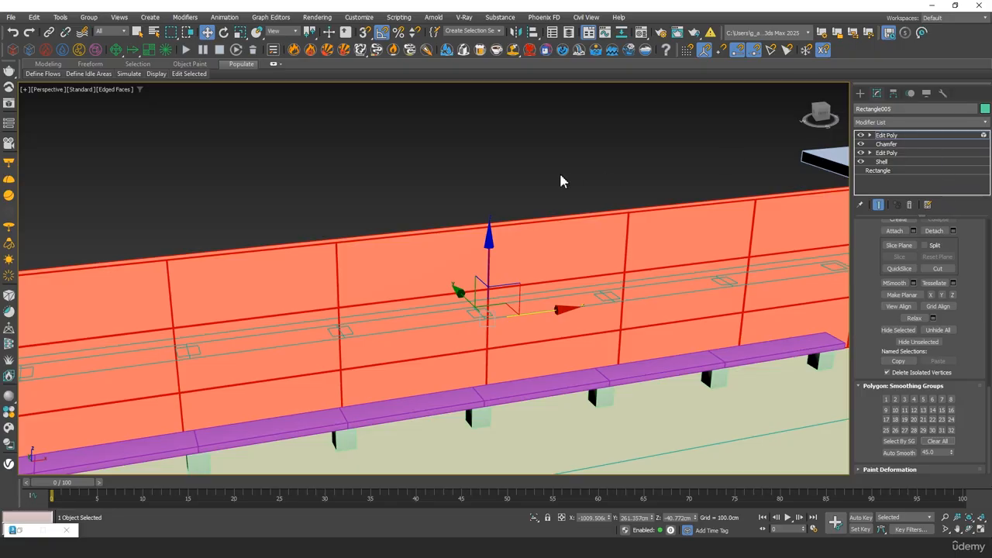
pyautogui.press('F2')
pyautogui.click(906, 136)
pyautogui.keyDown('alt'); pyautogui.moveTo(544, 253); pyautogui.dragTo(542, 231, button='middle'); pyautogui.keyUp('alt')
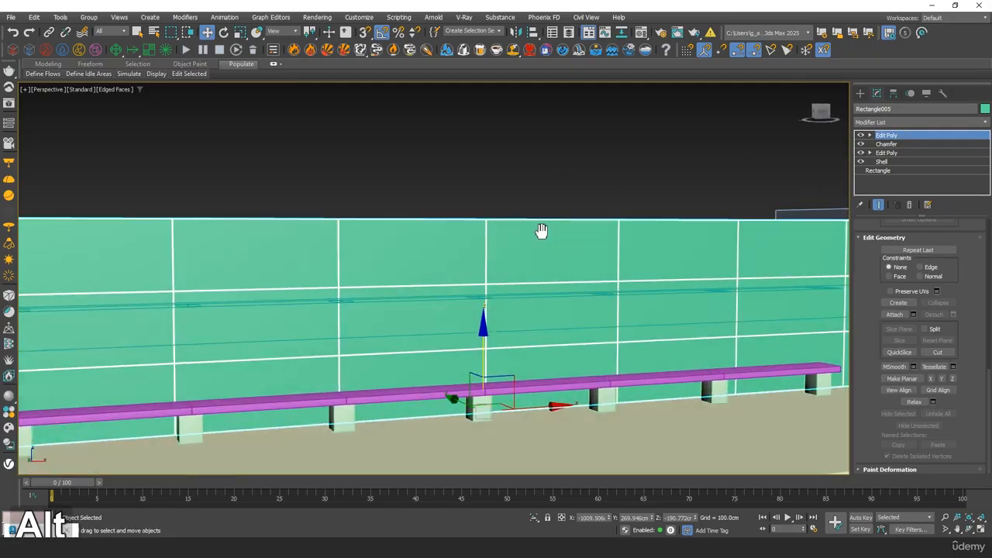
pyautogui.scroll(3, 532, 264)
pyautogui.moveTo(532, 264); pyautogui.dragTo(520, 281, button='middle')
pyautogui.moveTo(550, 245)
pyautogui.keyDown('alt'); pyautogui.mouseDown(button='middle')
pyautogui.moveTo(613, 166)
pyautogui.moveTo(622, 177)
pyautogui.moveTo(646, 171)
pyautogui.moveTo(571, 195)
pyautogui.moveTo(536, 240)
pyautogui.mouseUp(button='middle'); pyautogui.keyUp('alt')
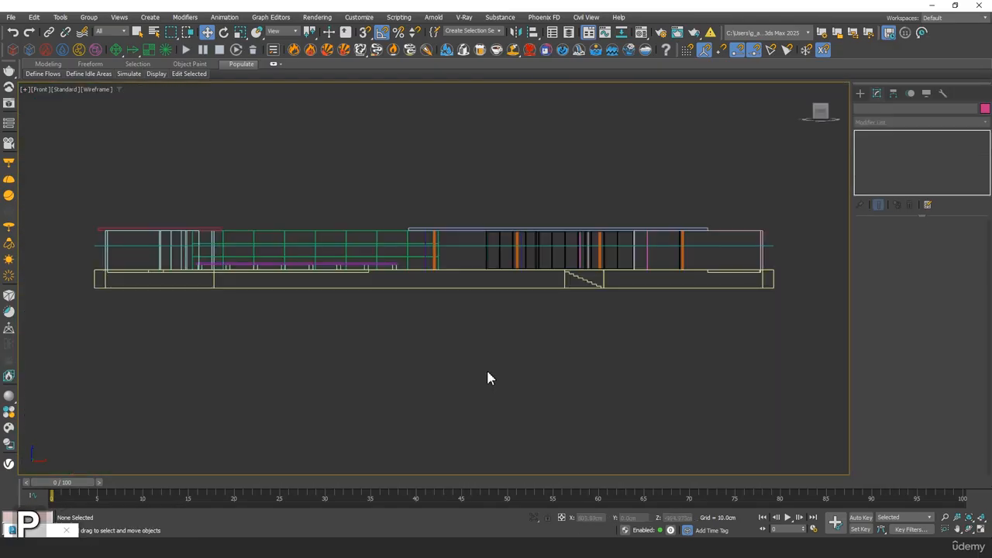
# Select all polygons of the pavilion's floor slab except the recessed pool bottoms, working in a shaded perspective view.
pyautogui.press('p')
pyautogui.moveTo(348, 346)
pyautogui.mouseDown(button='middle')
pyautogui.moveTo(355, 368)
pyautogui.moveTo(379, 383)
pyautogui.moveTo(434, 370)
pyautogui.moveTo(408, 339)
pyautogui.mouseUp(button='middle')
pyautogui.press('F3')
pyautogui.click(403, 354)
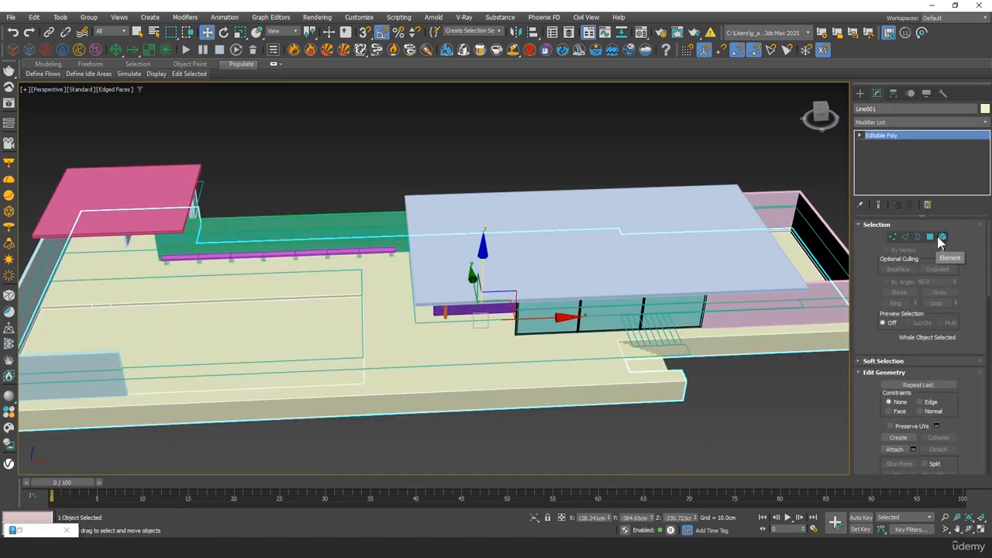
pyautogui.click(929, 238)
pyautogui.hotkey('ctrl', 'a')
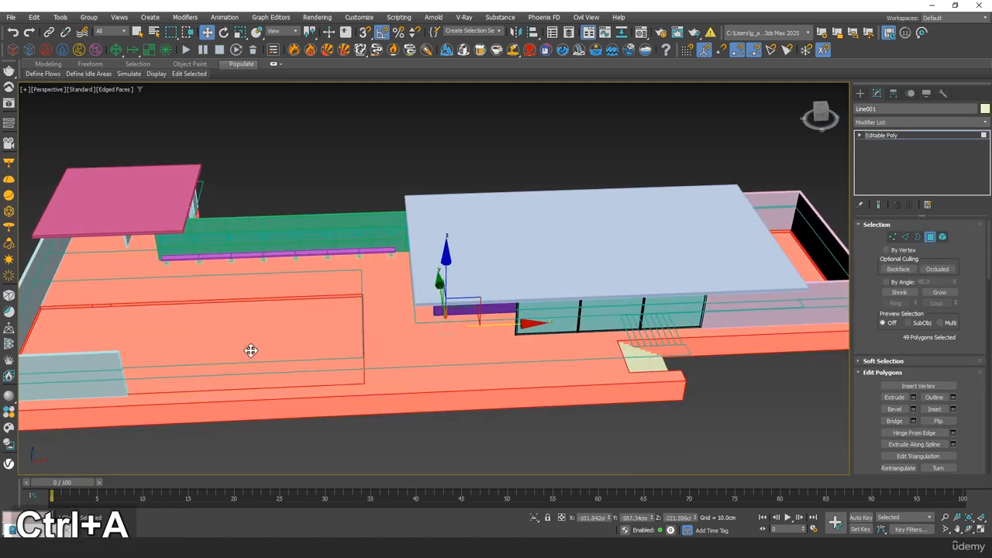
pyautogui.keyDown('alt'); pyautogui.moveTo(459, 324); pyautogui.dragTo(465, 274, button='middle'); pyautogui.keyUp('alt')
pyautogui.scroll(2, 311, 234)
pyautogui.scroll(4, 389, 224)
pyautogui.keyDown('alt'); pyautogui.moveTo(390, 224); pyautogui.dragTo(793, 173, button='middle'); pyautogui.keyUp('alt')
# Open the Material Editor and change the first sample material to a VRayMtl.
pyautogui.press('m')
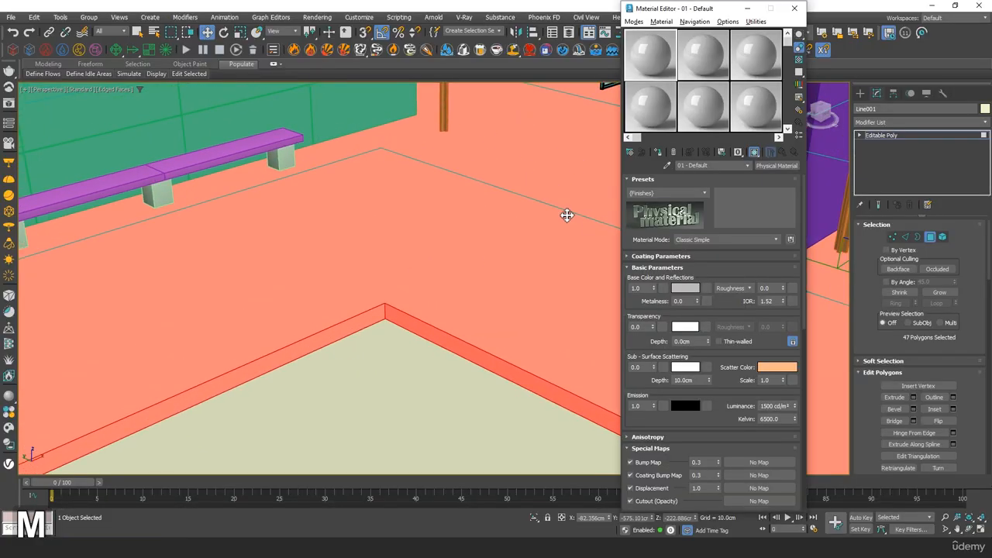
pyautogui.click(777, 165)
pyautogui.write('vray')
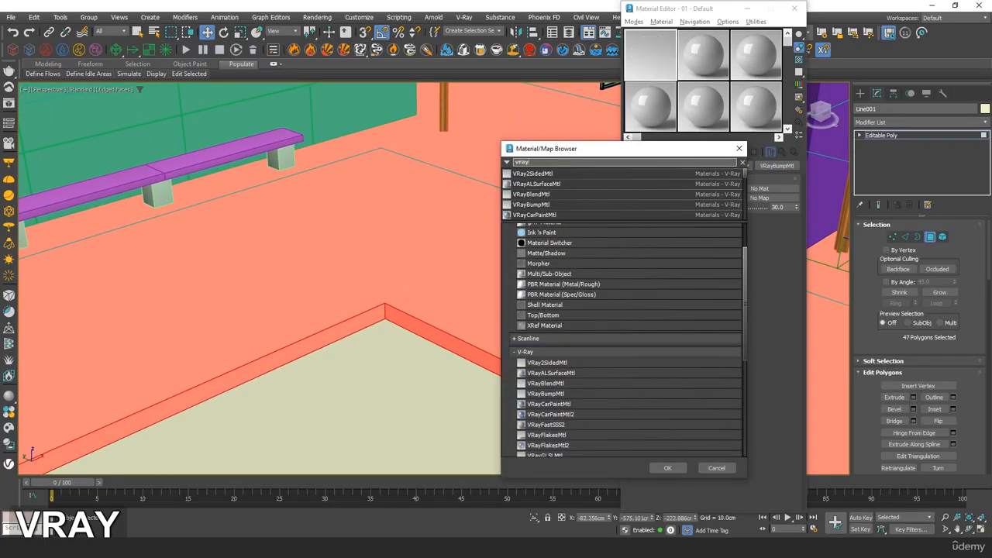
pyautogui.write('mtl')
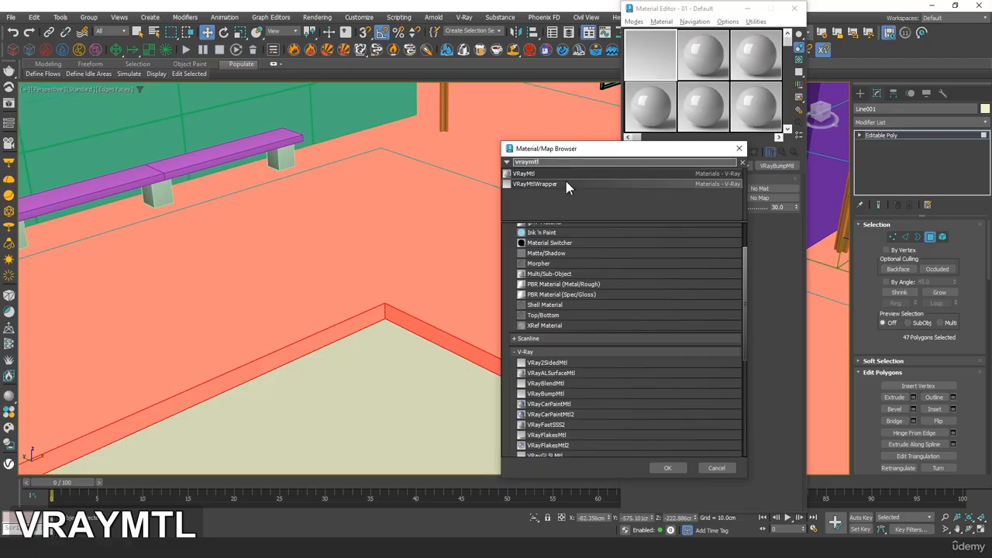
pyautogui.doubleClick(543, 173)
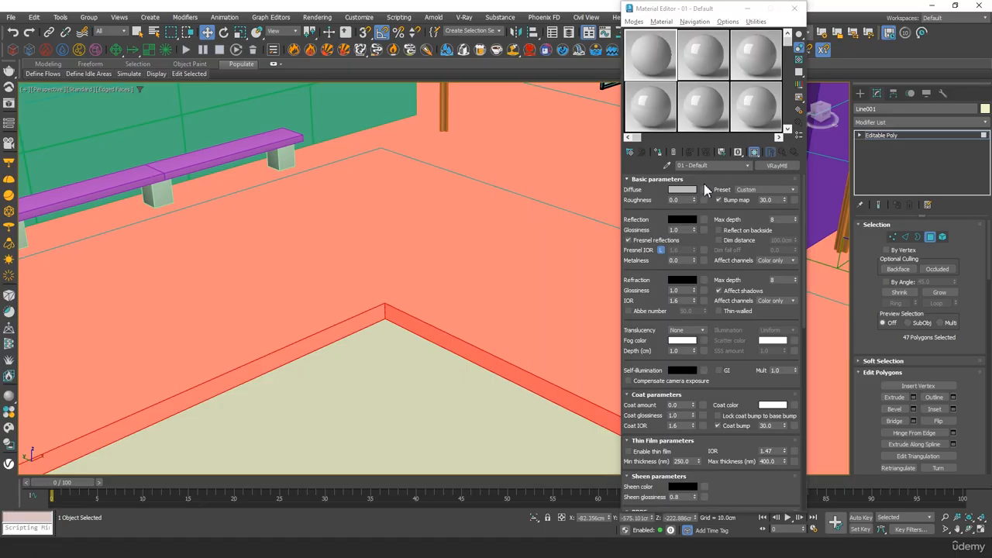
# Put a general Color Correction map in the VRayMtl's diffuse slot.
pyautogui.click(703, 190)
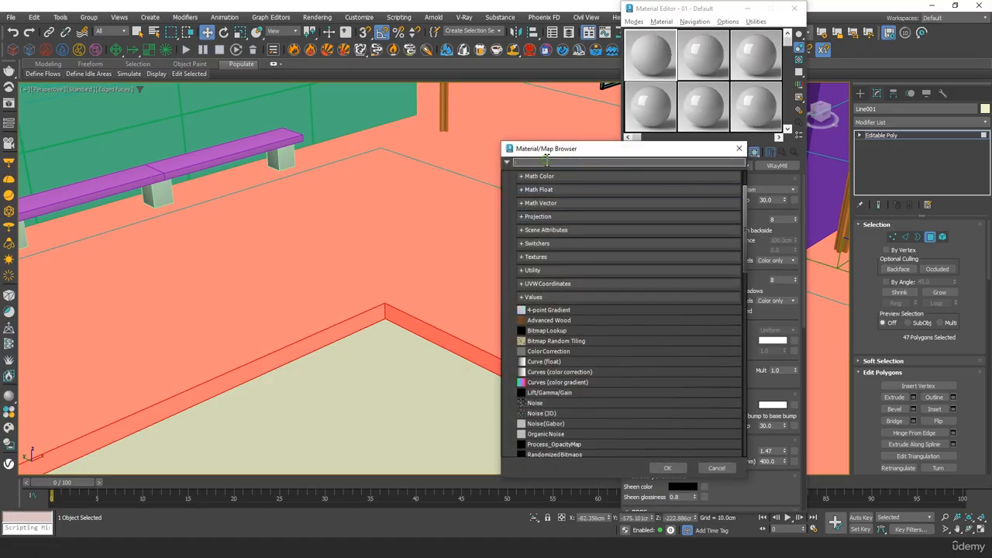
pyautogui.write('color')
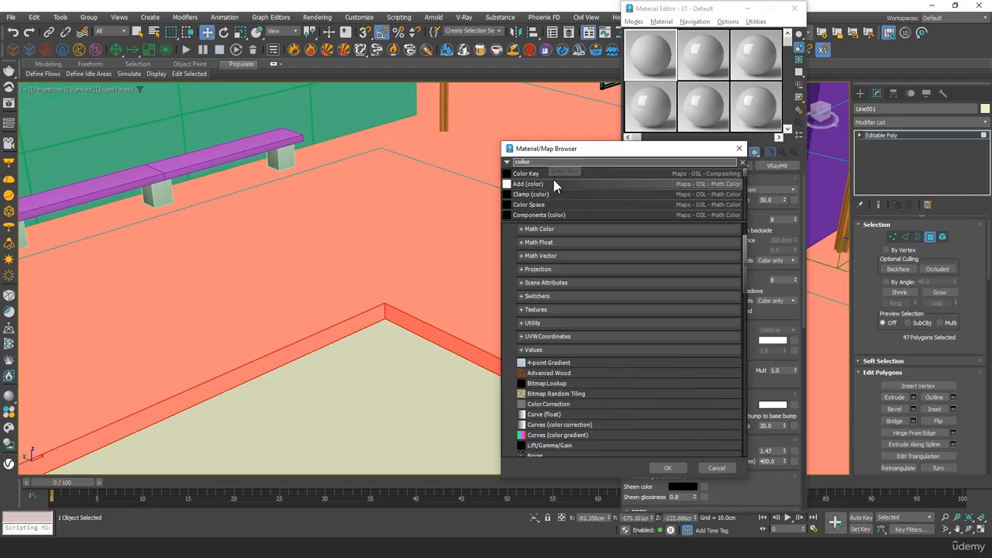
pyautogui.write(' c')
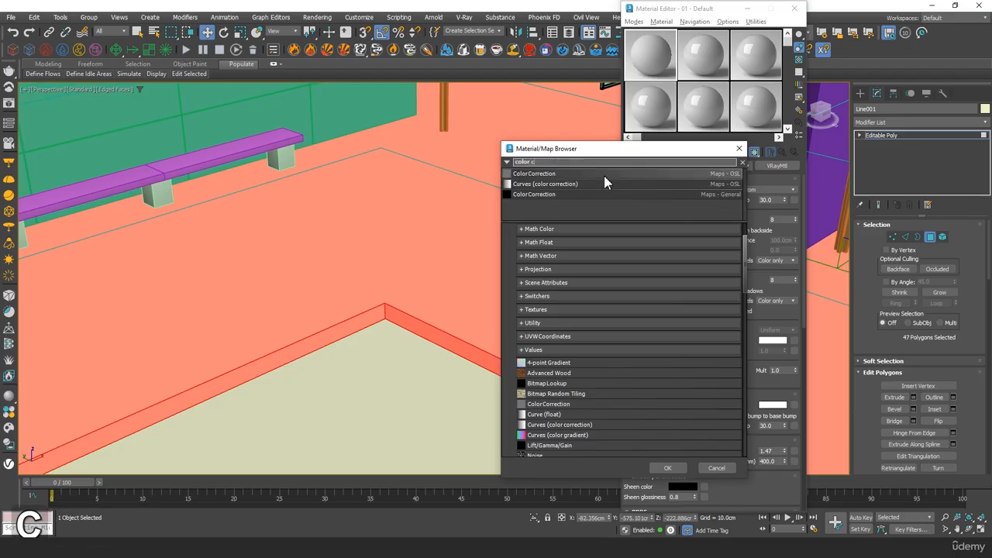
pyautogui.doubleClick(683, 195)
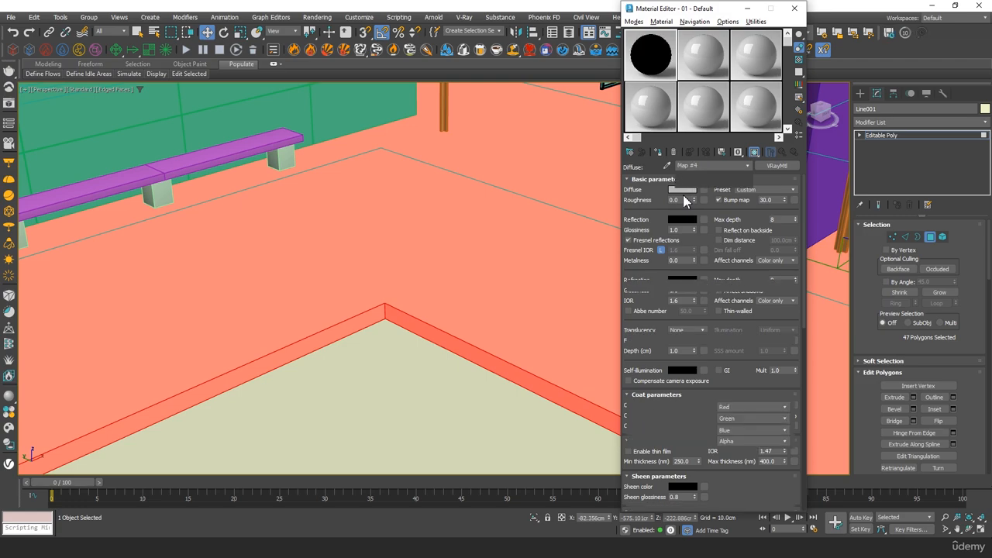
# Load the bitmap "concrete -diff 13_d100.png" from the "floor concrete" textures folder into the Color Correction map.
pyautogui.click(722, 185)
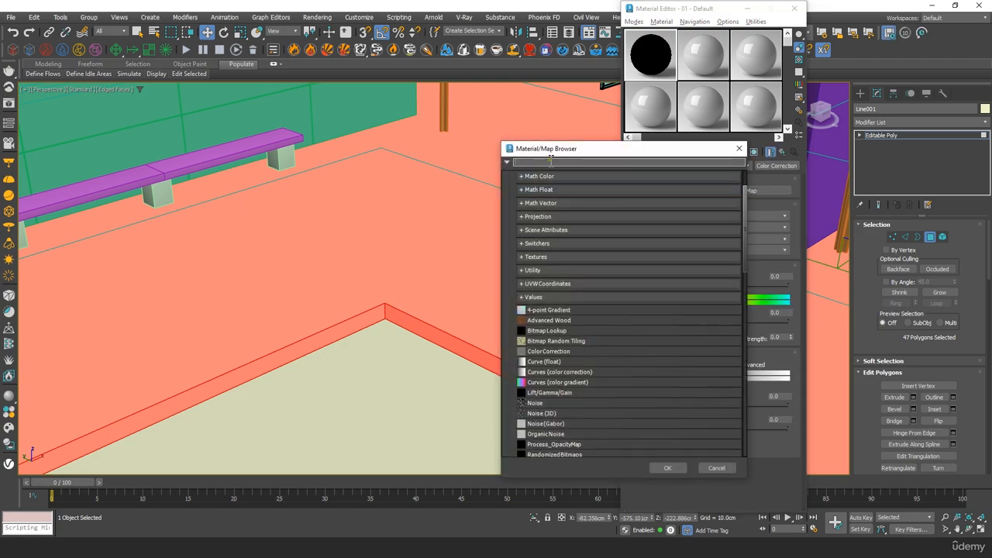
pyautogui.write('bitm')
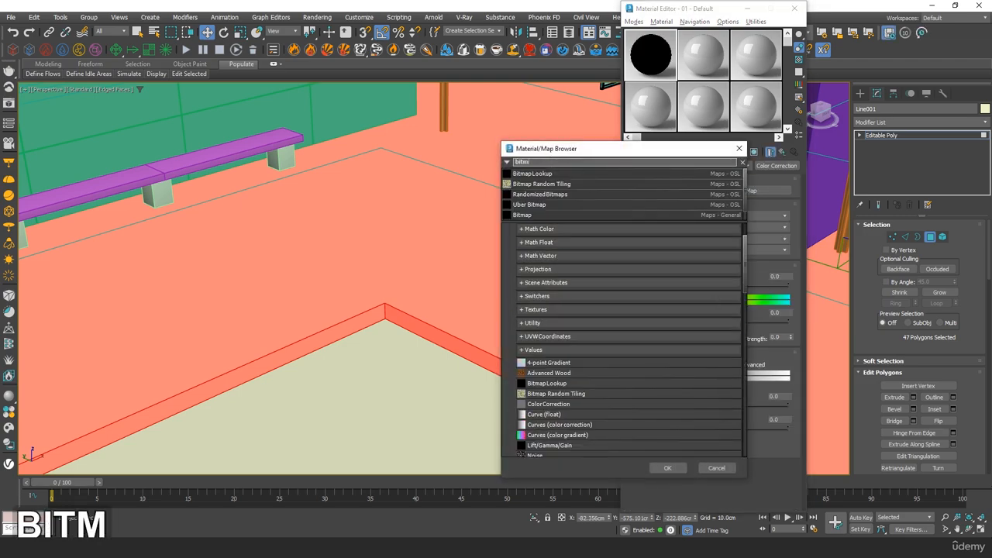
pyautogui.doubleClick(522, 215)
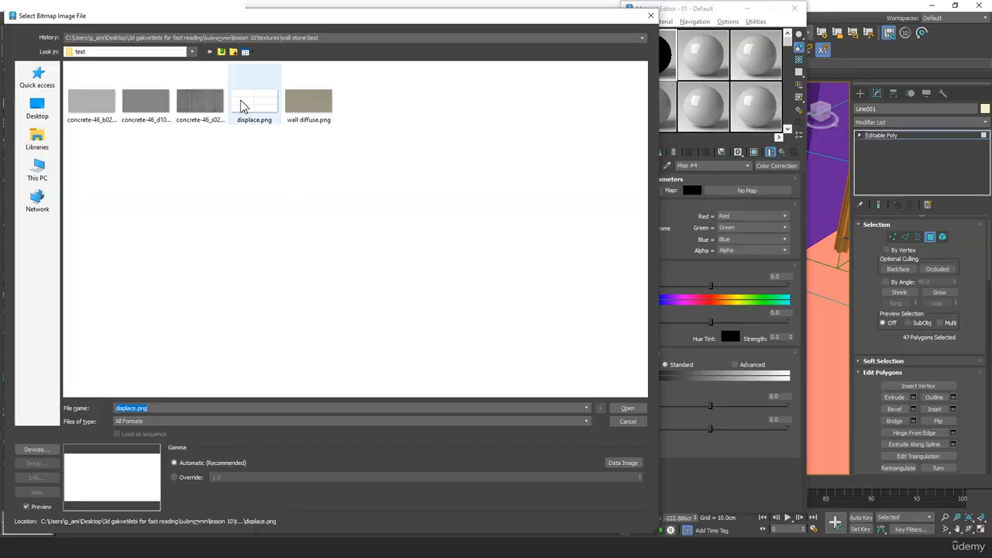
pyautogui.click(224, 52)
pyautogui.click(222, 51)
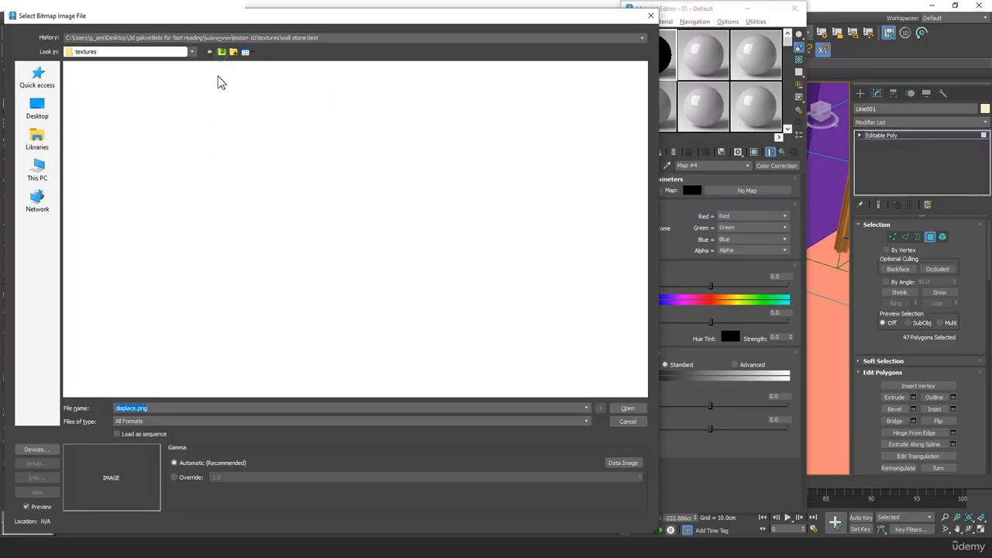
pyautogui.doubleClick(101, 78)
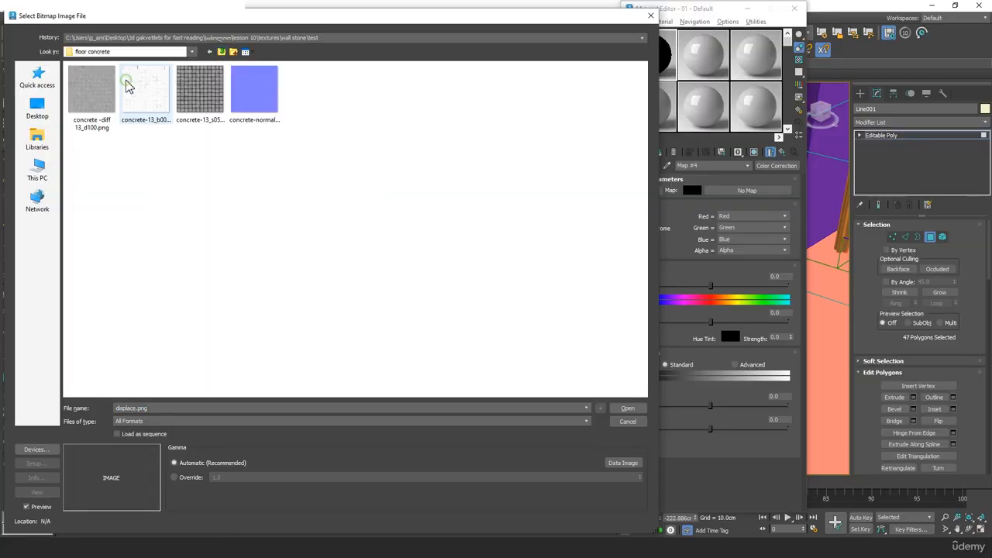
pyautogui.doubleClick(101, 124)
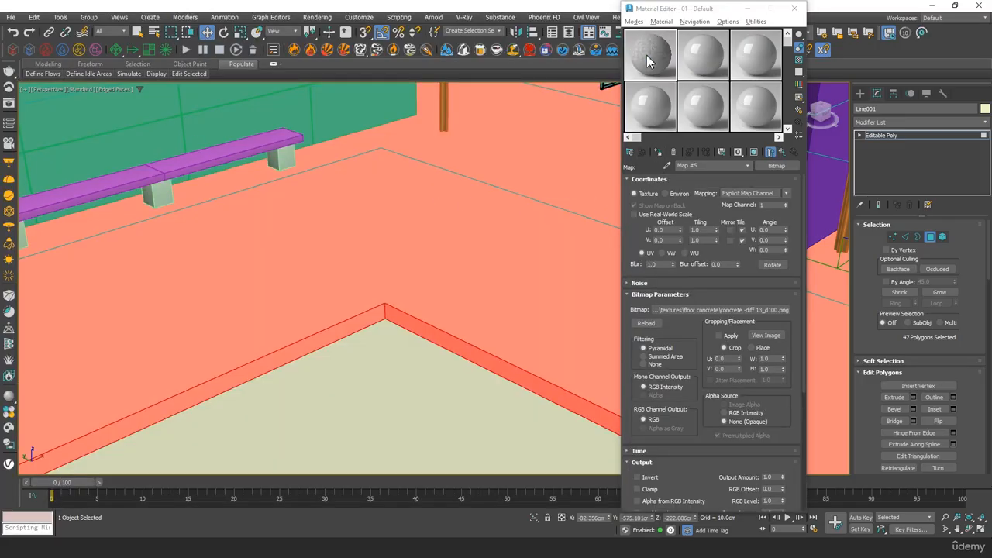
# Preview the concrete material enlarged, assign it to the selected floor polygons and minimize the Material Editor.
pyautogui.doubleClick(649, 61)
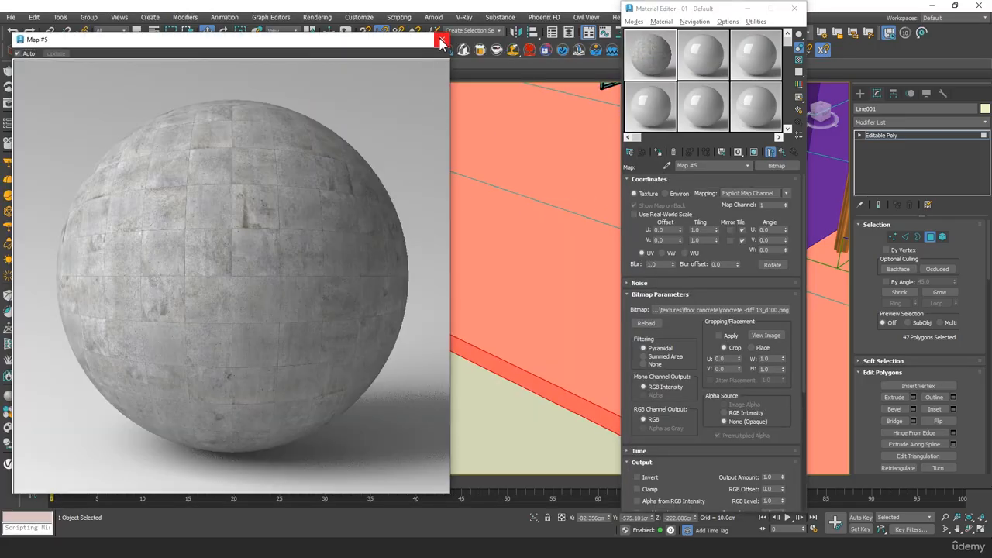
pyautogui.click(440, 41)
pyautogui.click(658, 153)
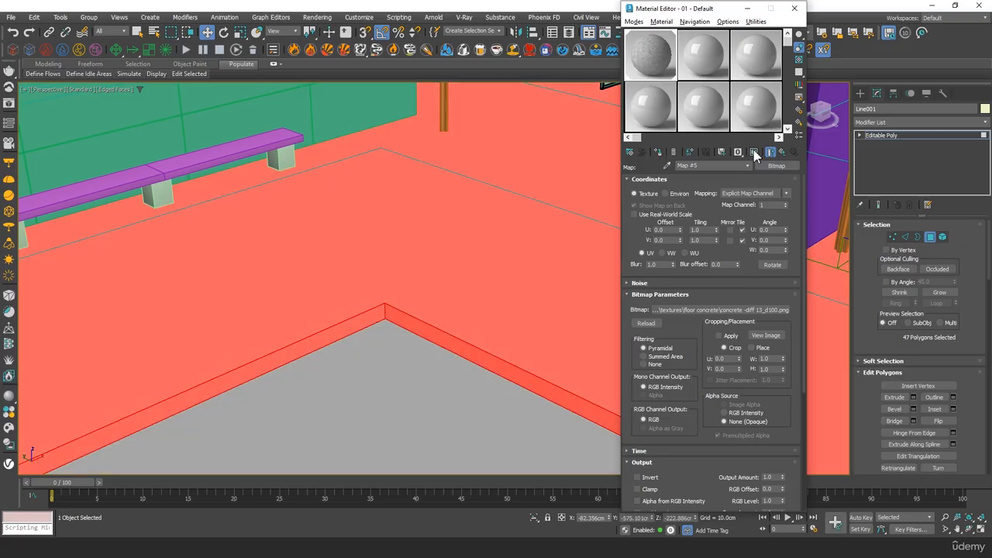
pyautogui.click(749, 8)
pyautogui.press('F2')
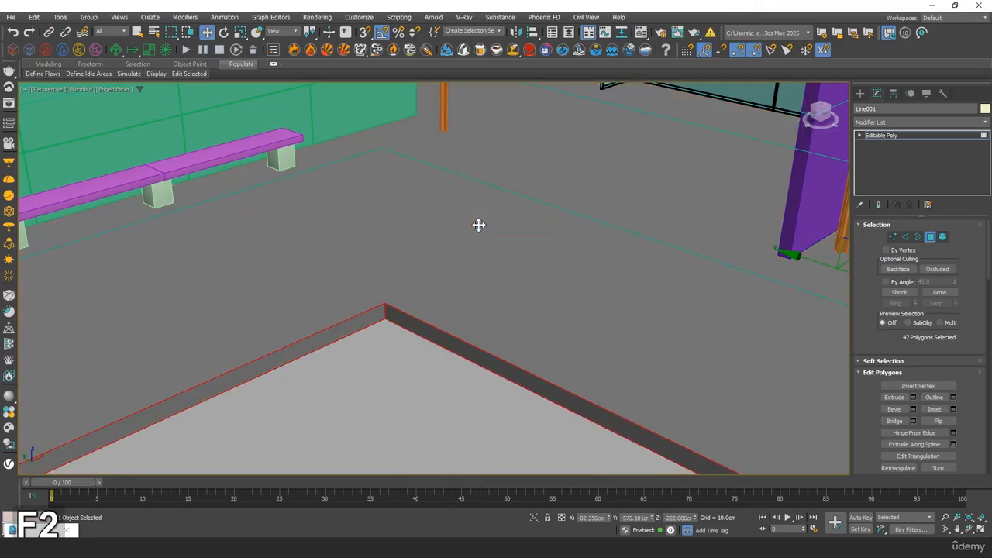
# Add a UVW Map modifier to the selected floor polygons and set its mapping to Box.
pyautogui.click(912, 122)
pyautogui.write('uvw')
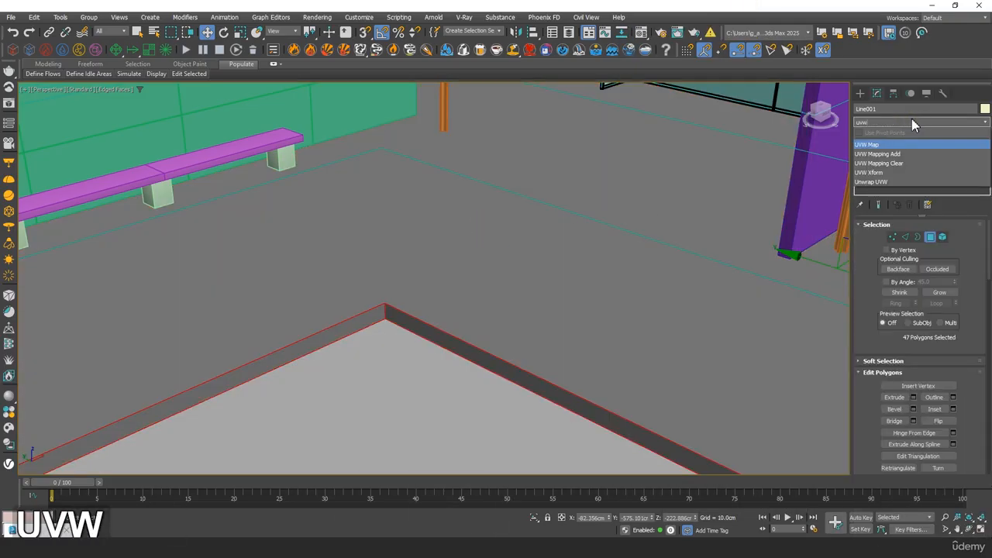
pyautogui.press('Return')
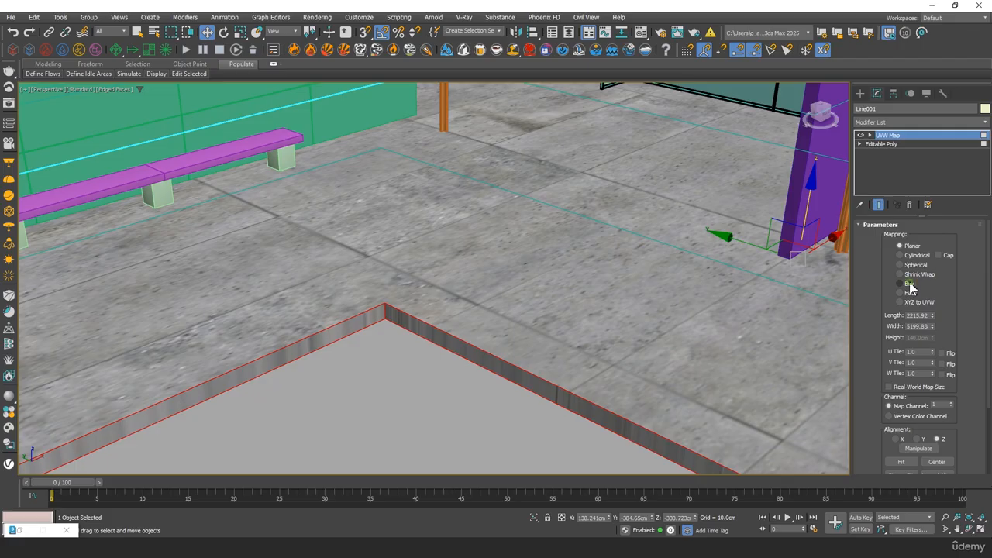
pyautogui.click(910, 285)
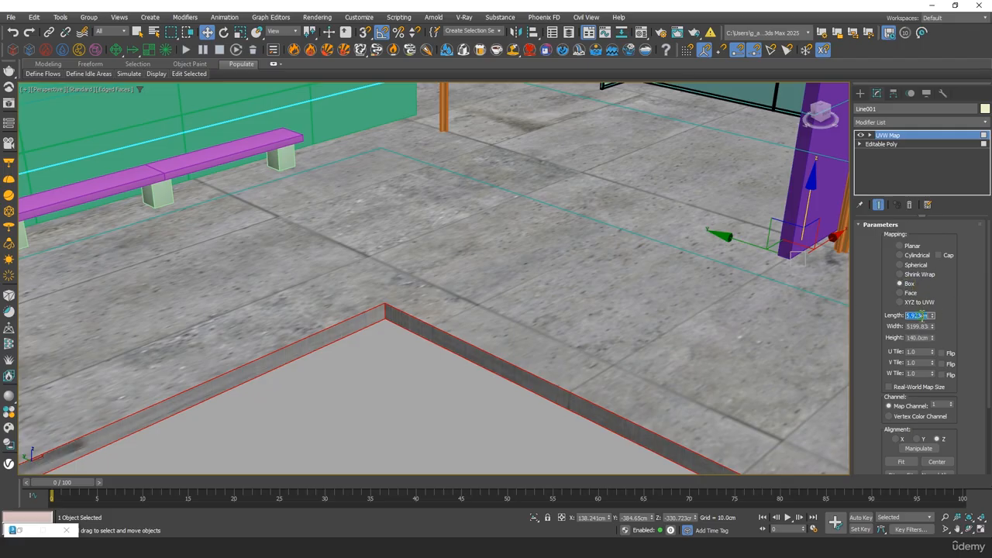
# Set the floor mapping's length, width and height to 500 cm and check the tile size beside the bench.
pyautogui.write('500')
pyautogui.press('Tab')
pyautogui.write('500')
pyautogui.press('Tab')
pyautogui.write('500')
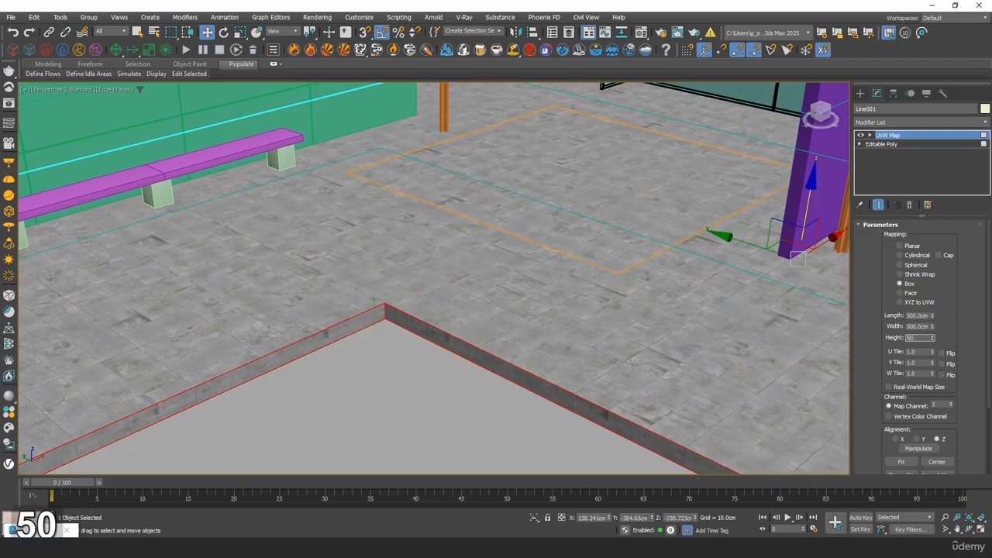
pyautogui.press('Tab')
pyautogui.scroll(2, 477, 293)
pyautogui.moveTo(478, 293); pyautogui.dragTo(687, 303, button='middle')
pyautogui.scroll(3, 686, 303)
pyautogui.moveTo(589, 295); pyautogui.dragTo(498, 321, button='middle')
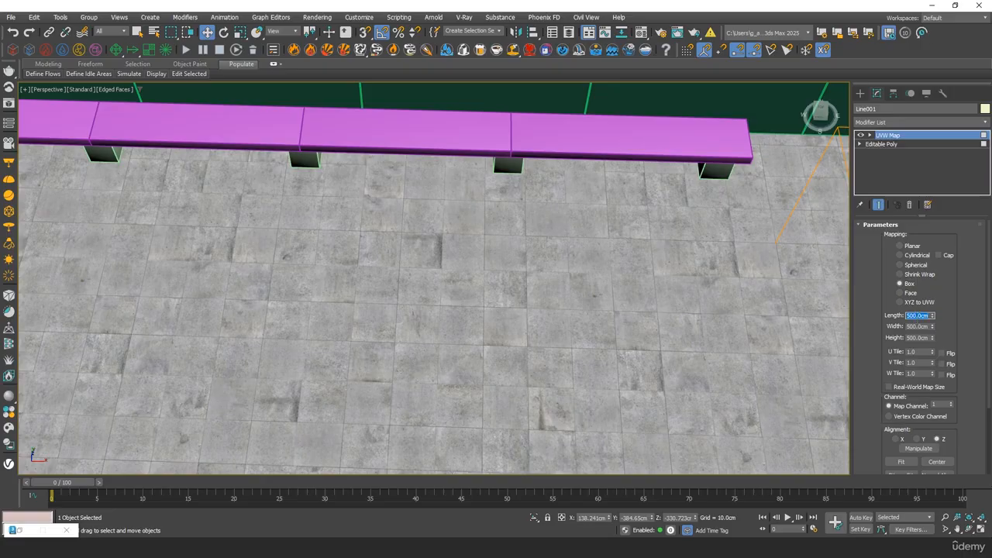
# Set the floor mapping's length, width and height to 700 cm and compare the tiles with the bench.
pyautogui.write('700')
pyautogui.press('Tab')
pyautogui.write('700')
pyautogui.press('Tab')
pyautogui.write('700')
pyautogui.press('Tab')
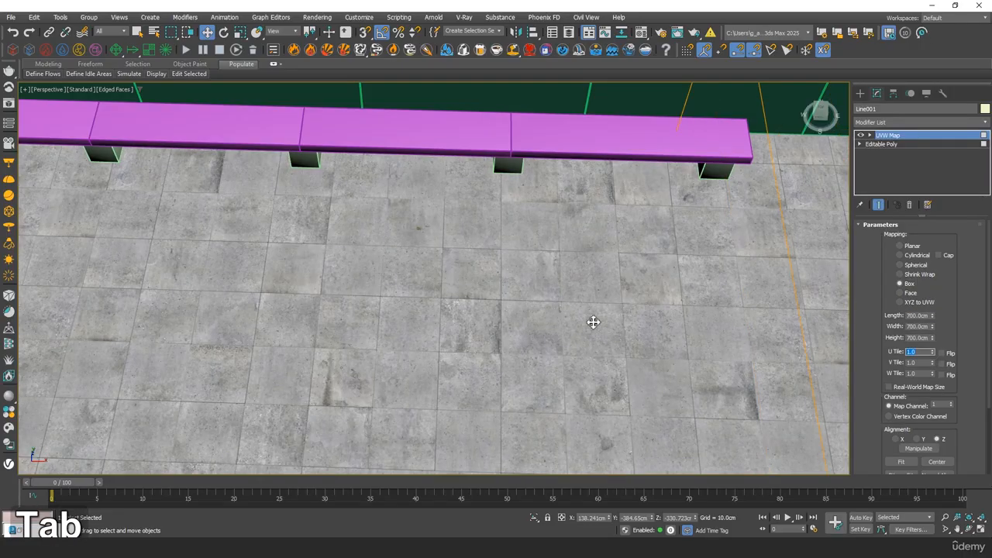
pyautogui.moveTo(593, 321); pyautogui.dragTo(541, 312, button='middle')
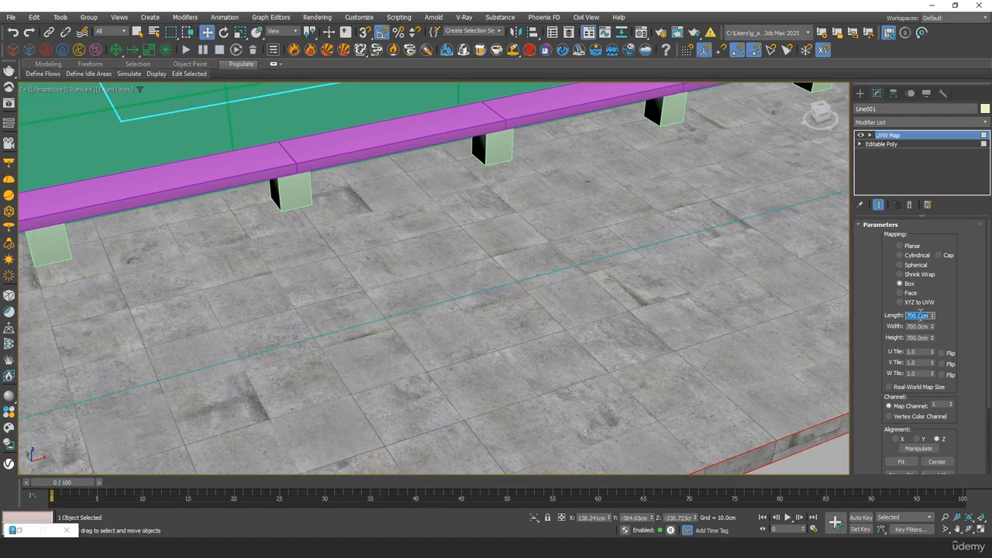
# Set the floor mapping's length, width and height to 1000 cm and check the tile scale across the floor.
pyautogui.write('1000')
pyautogui.press('Tab')
pyautogui.write('10')
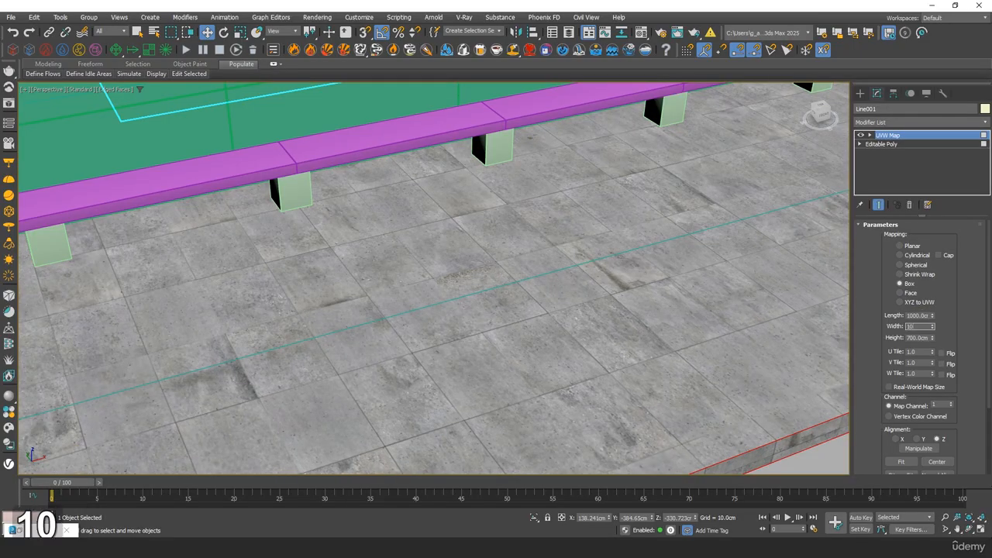
pyautogui.write('00')
pyautogui.press('Tab')
pyautogui.write('100')
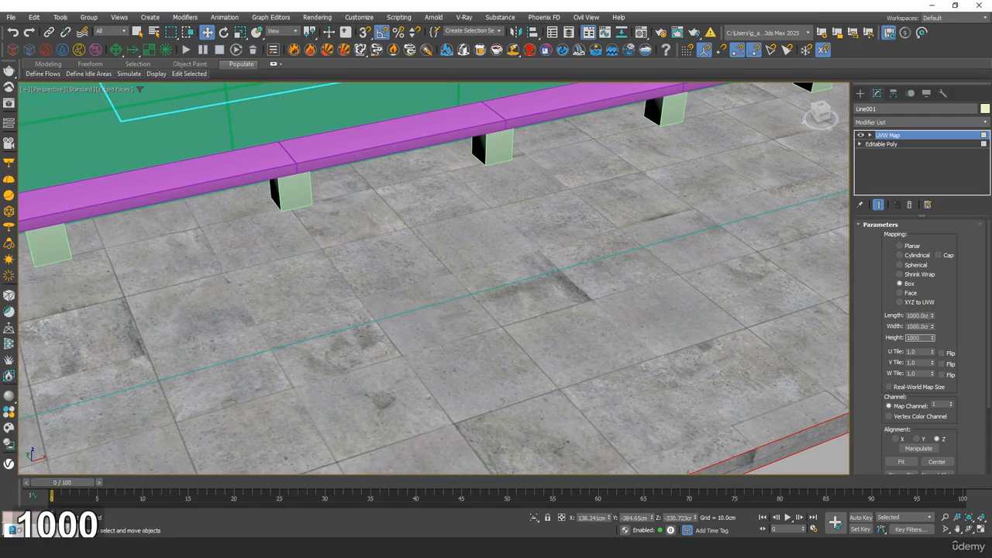
pyautogui.press('Tab')
pyautogui.scroll(-4, 492, 317)
pyautogui.moveTo(633, 272); pyautogui.dragTo(633, 219, button='middle')
pyautogui.scroll(3, 633, 220)
# Shift the floor's UVW Map gizmo to align the tile joints with the edges of the rectangular floor opening.
pyautogui.click(905, 135)
pyautogui.moveTo(534, 265); pyautogui.dragTo(471, 322, button='middle')
pyautogui.scroll(2, 470, 321)
pyautogui.moveTo(471, 263); pyautogui.dragTo(448, 330, button='middle')
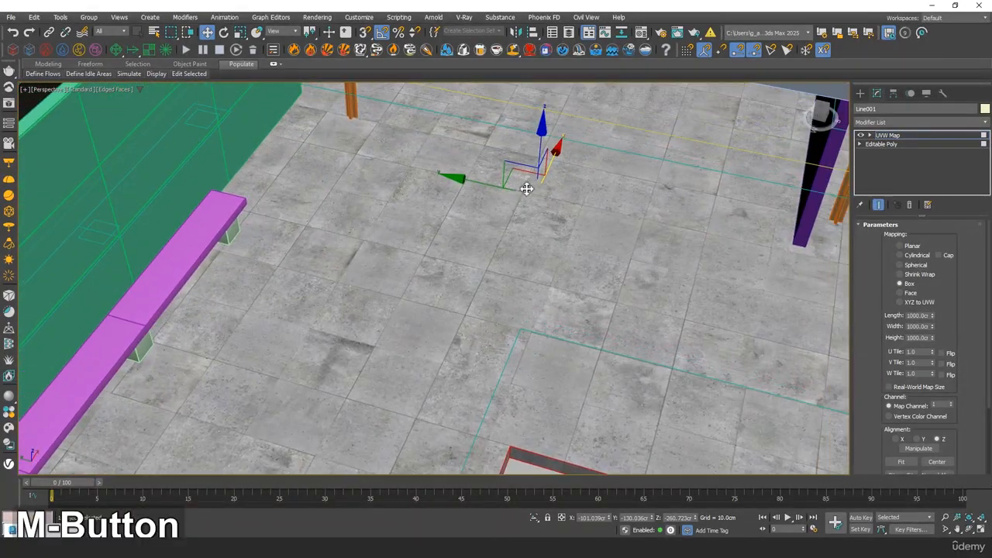
pyautogui.moveTo(527, 189); pyautogui.dragTo(501, 111, button='middle')
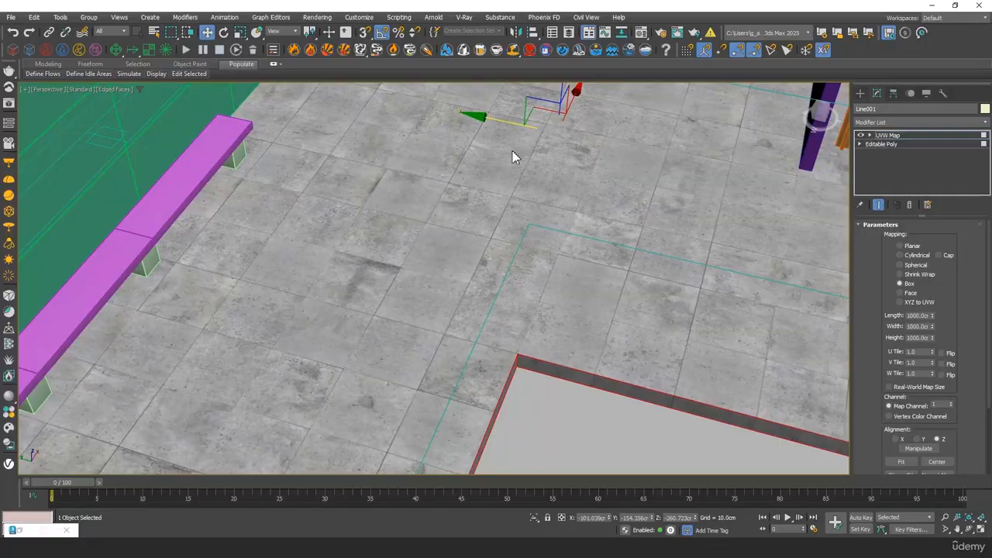
pyautogui.moveTo(483, 308); pyautogui.dragTo(582, 189, button='middle')
pyautogui.moveTo(637, 178); pyautogui.dragTo(661, 175)
pyautogui.keyDown('alt'); pyautogui.moveTo(536, 229); pyautogui.dragTo(650, 395, button='middle'); pyautogui.keyUp('alt')
pyautogui.scroll(-2, 624, 365)
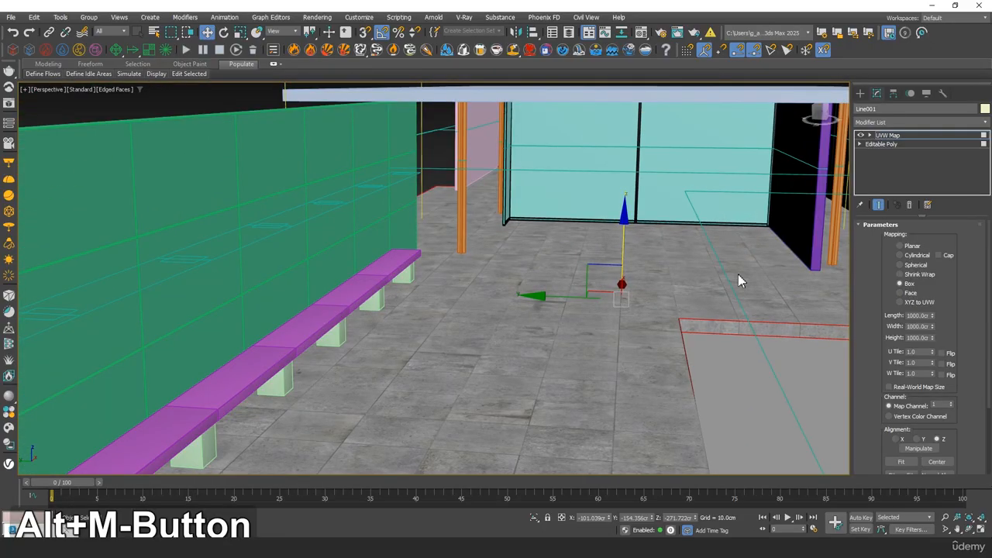
# Collapse the floor object with its UVW Map modifier into an Editable Poly.
pyautogui.rightClick(568, 298)
pyautogui.moveTo(666, 431)
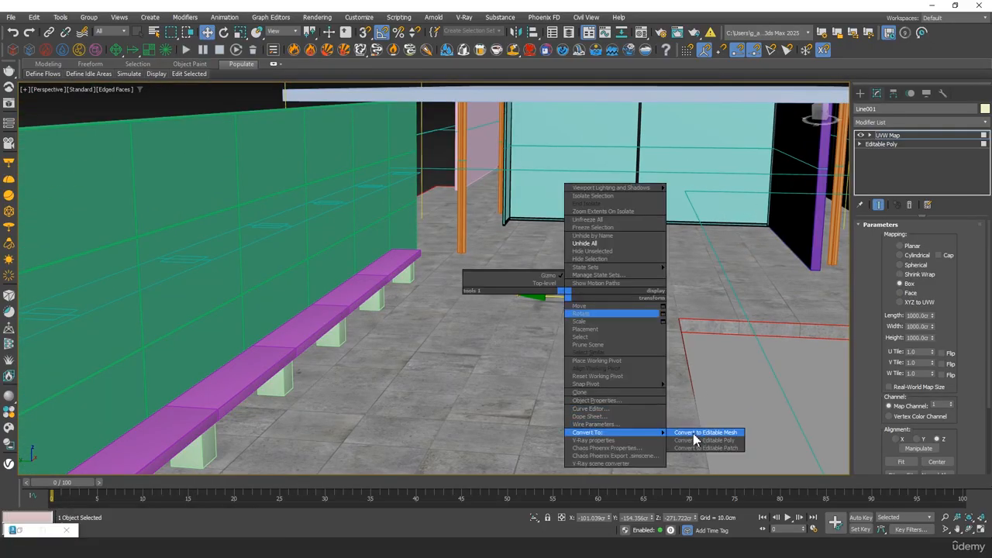
pyautogui.click(698, 440)
pyautogui.keyDown('alt'); pyautogui.moveTo(505, 381); pyautogui.dragTo(531, 344, button='middle'); pyautogui.keyUp('alt')
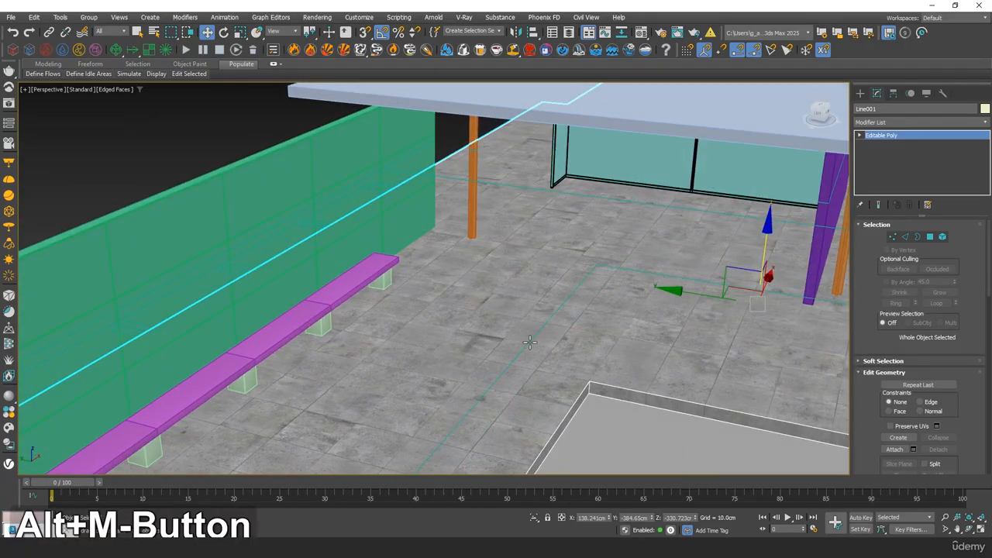
# Open the floor's concrete material at its top level and show an enlarged preview of its sample sphere.
pyautogui.press('m')
pyautogui.click(781, 152)
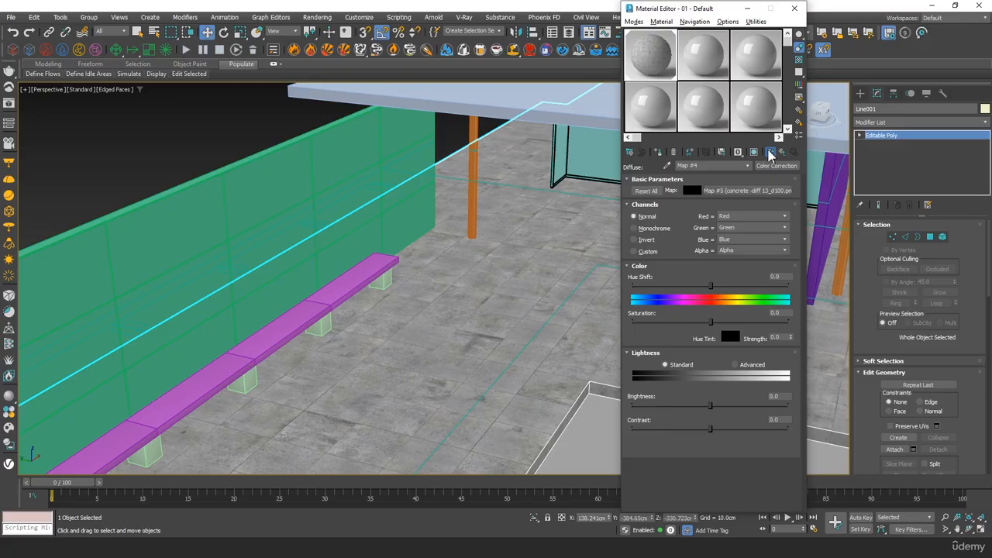
pyautogui.click(769, 153)
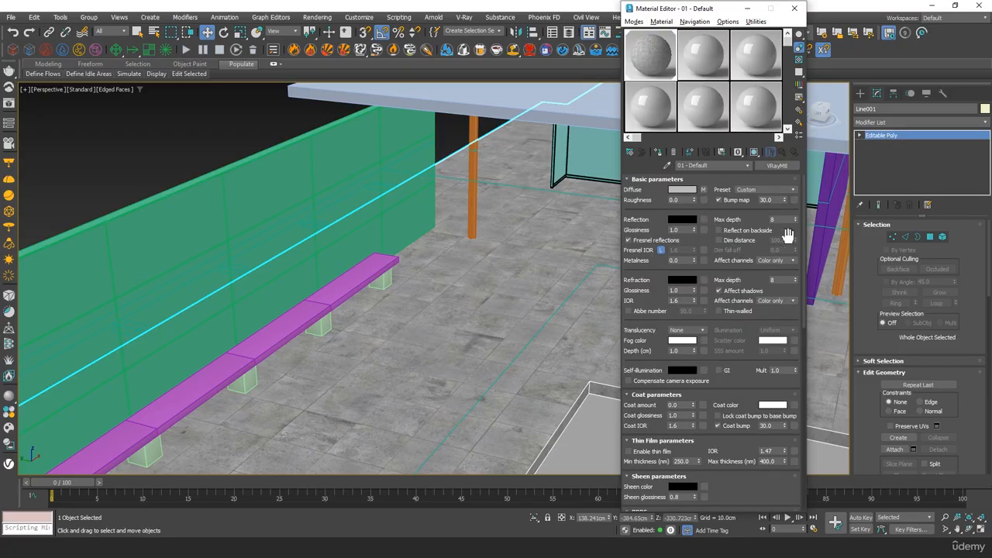
pyautogui.doubleClick(659, 66)
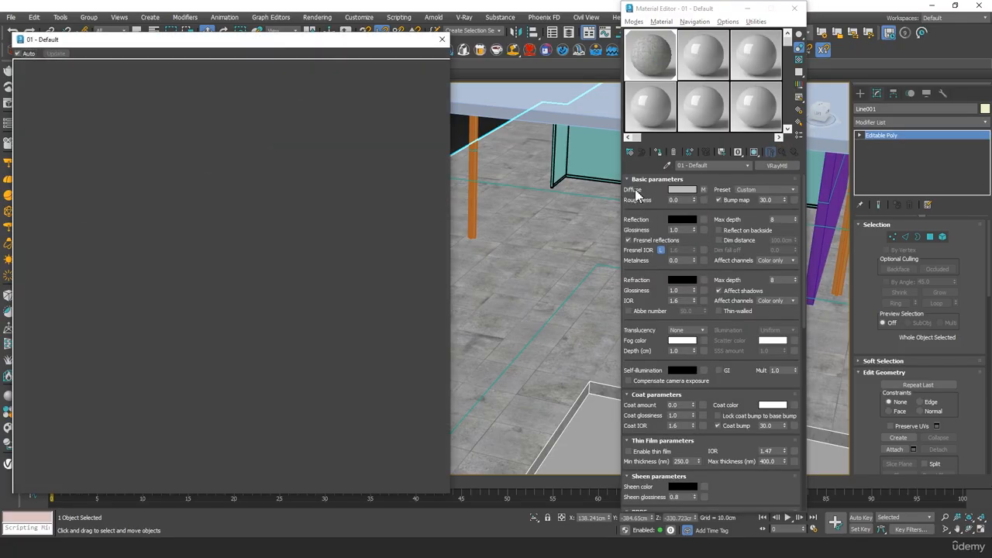
# Add the general Color Correction map to the concrete material's Reflection slot.
pyautogui.click(703, 220)
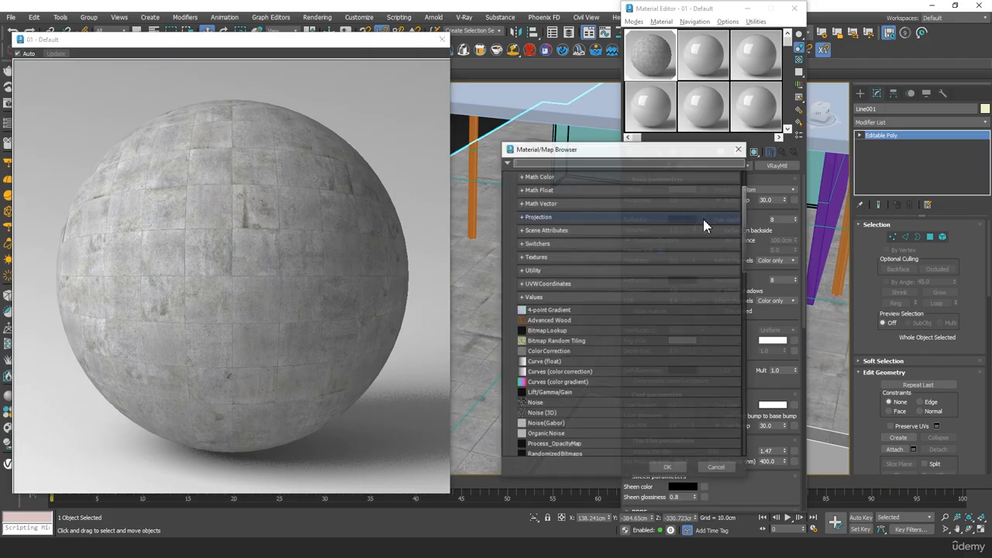
pyautogui.write('color c')
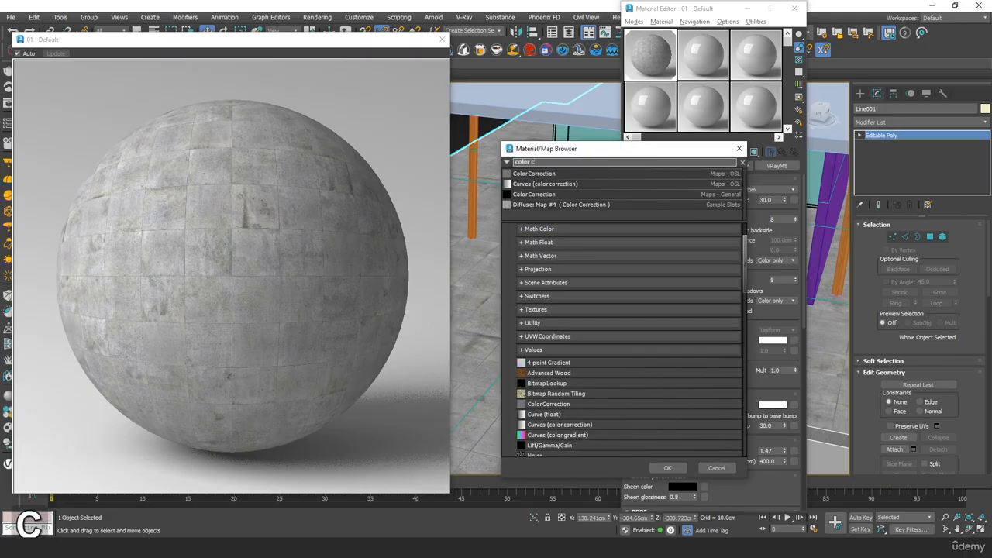
pyautogui.write('or')
pyautogui.doubleClick(577, 194)
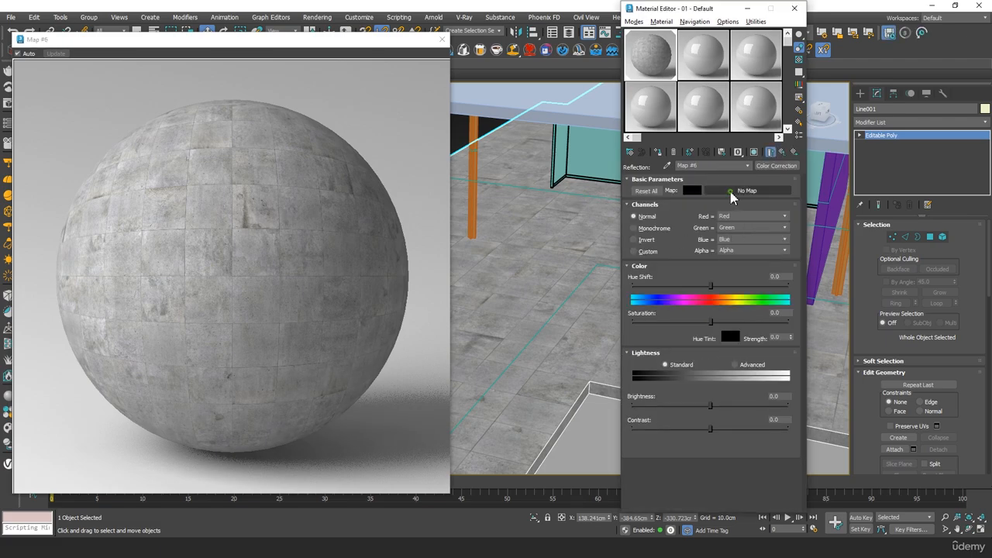
# Load concrete-13_s050-g050.png as a Bitmap inside the reflection's Color Correction map and return to the Color Correction settings.
pyautogui.click(730, 191)
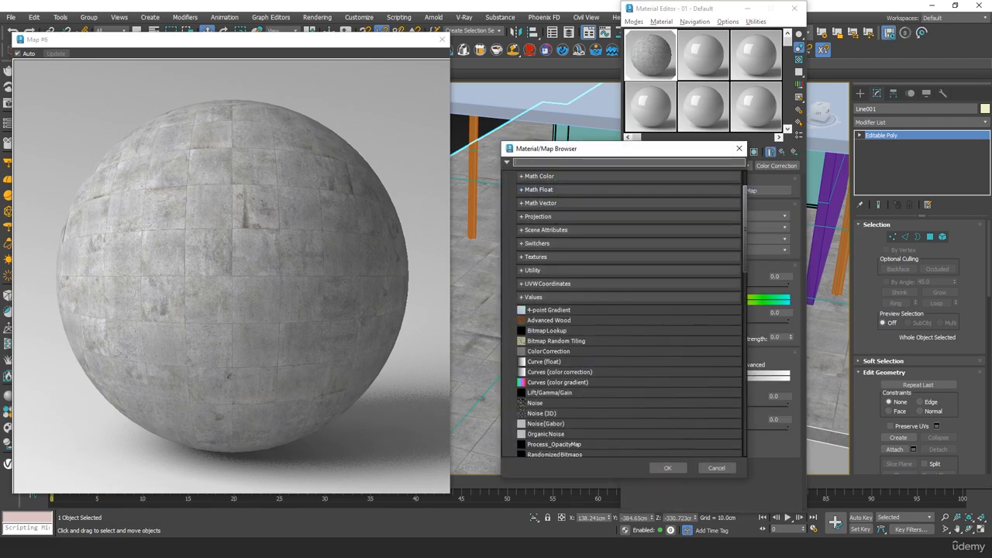
pyautogui.write('bitm')
pyautogui.doubleClick(525, 215)
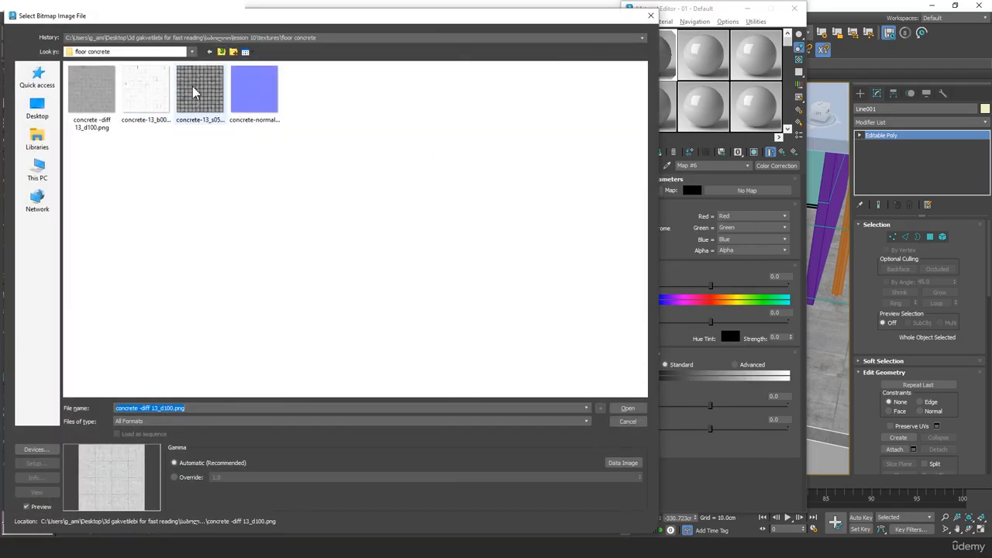
pyautogui.click(198, 95)
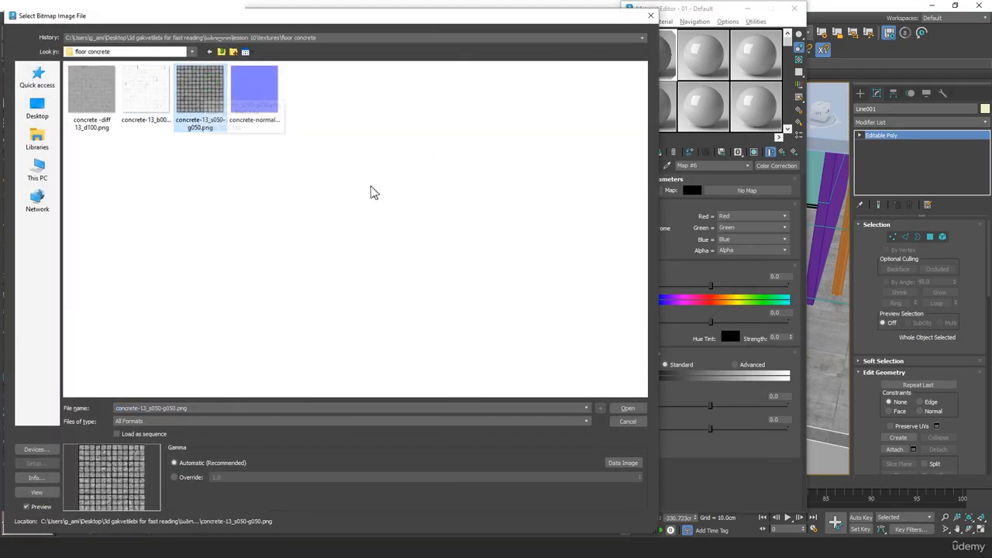
pyautogui.doubleClick(205, 112)
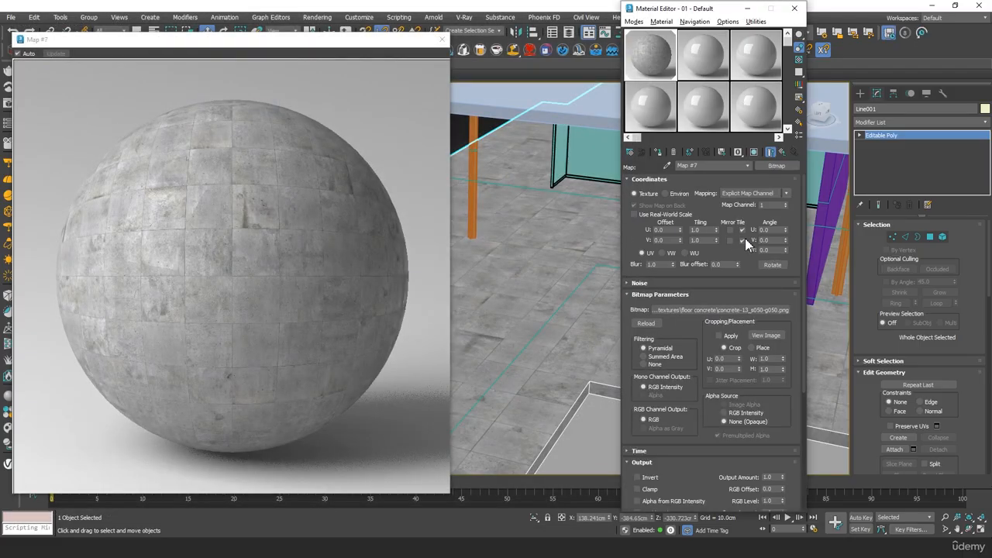
pyautogui.click(782, 152)
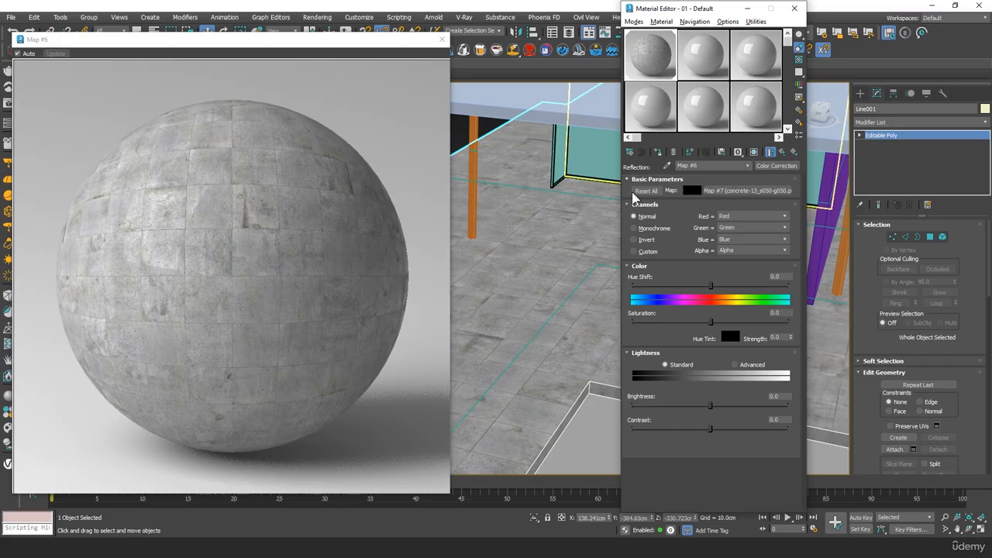
# Set the reflection Color Correction's brightness to 2 and return to the main material settings.
pyautogui.moveTo(711, 406)
pyautogui.mouseDown()
pyautogui.moveTo(739, 407)
pyautogui.moveTo(715, 406)
pyautogui.mouseUp()
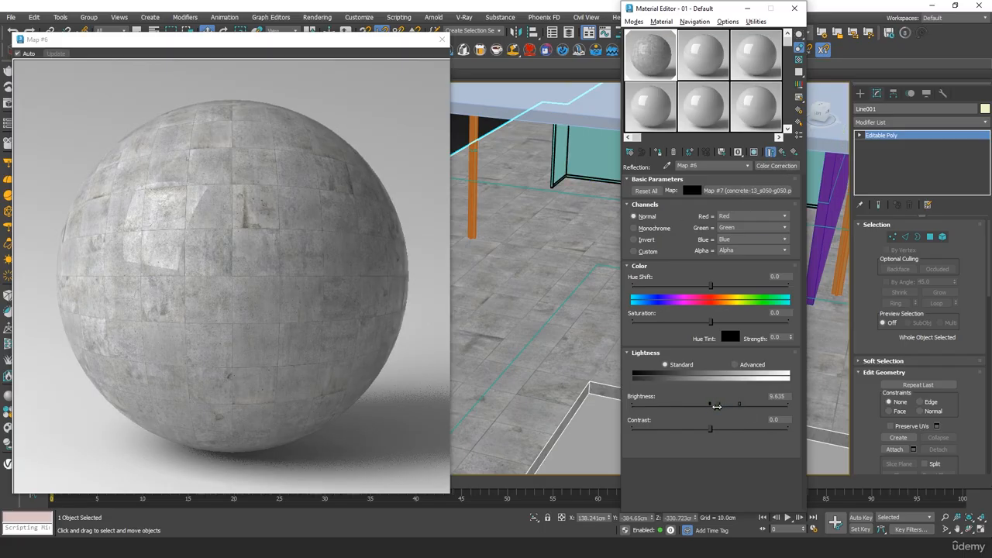
pyautogui.doubleClick(776, 396)
pyautogui.write('2')
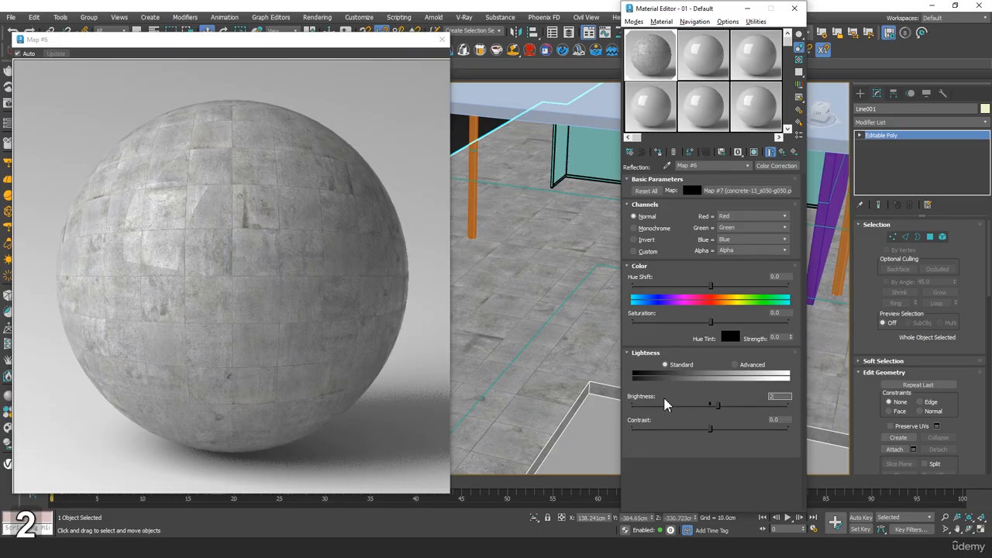
pyautogui.press('Tab')
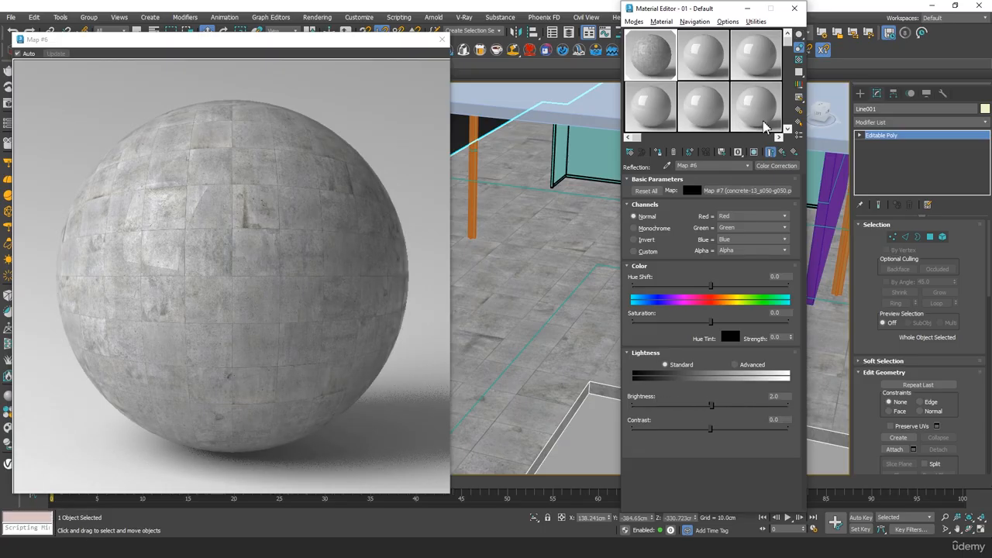
pyautogui.click(782, 152)
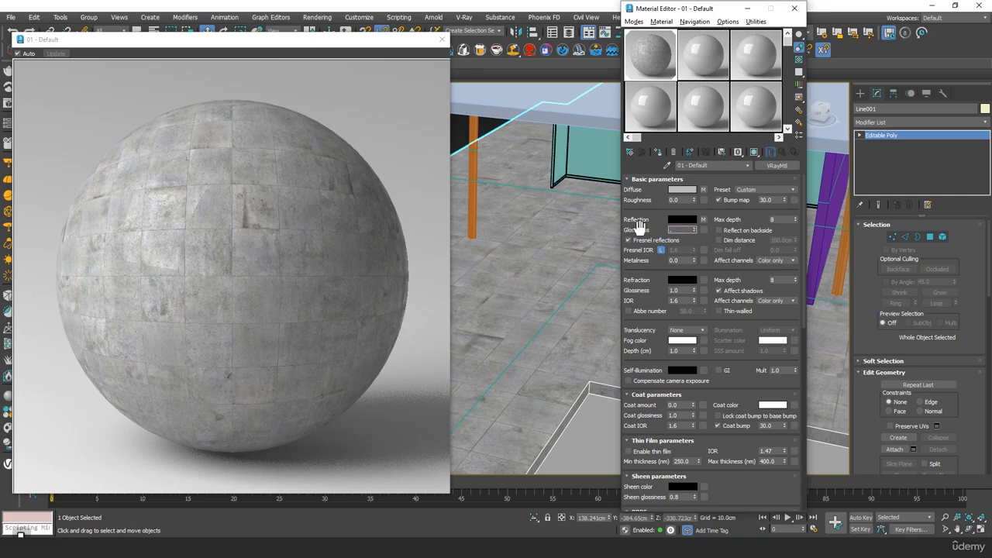
# Set the concrete material's reflection glossiness to 0.85.
pyautogui.write('0.8')
pyautogui.press('Tab')
pyautogui.write('5')
pyautogui.press('Tab')
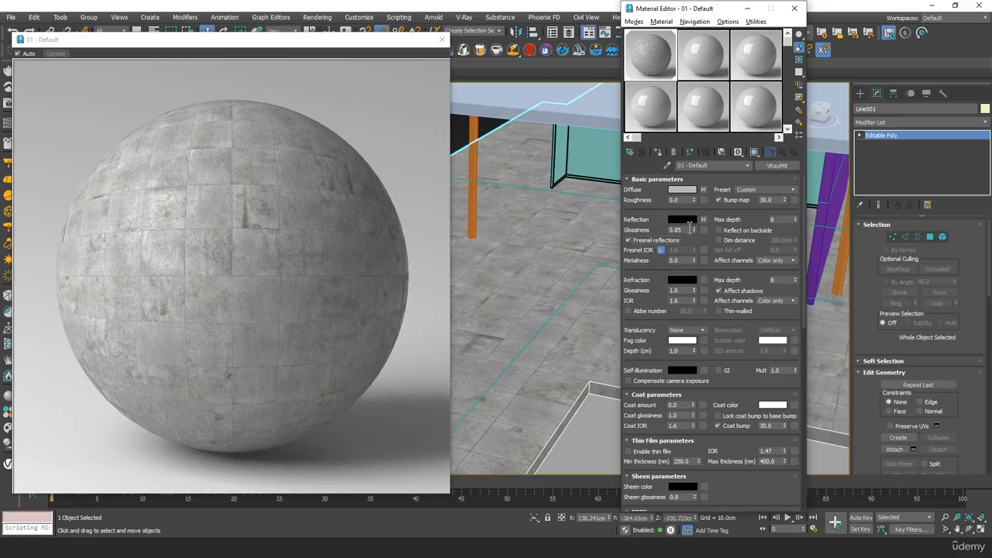
# Set the concrete material's reflection glossiness to 0.9.
pyautogui.click(689, 230)
pyautogui.press('BackSpace')
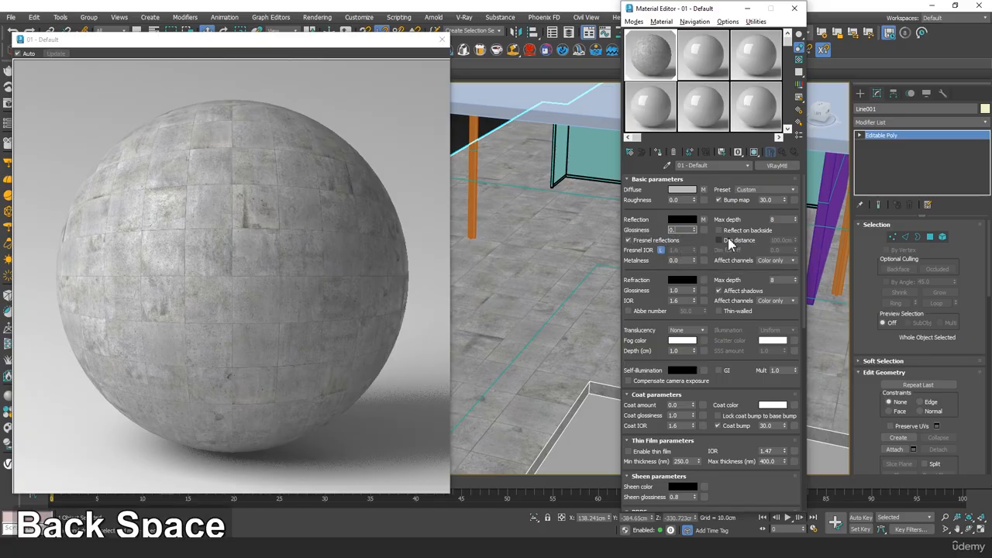
pyautogui.write('9')
pyautogui.press('Tab')
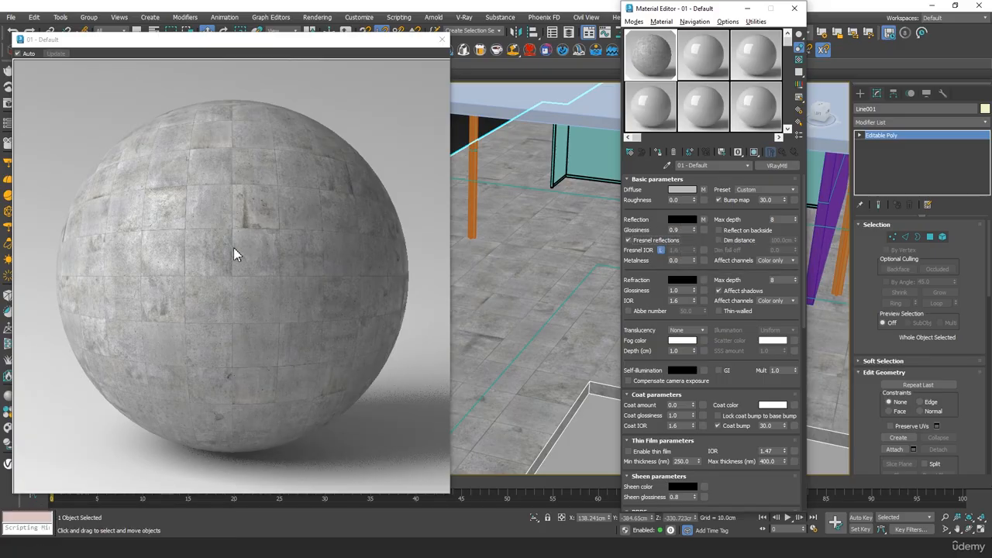
# Add a VRayNormalMap to the concrete material's Bump map slot.
pyautogui.click(793, 199)
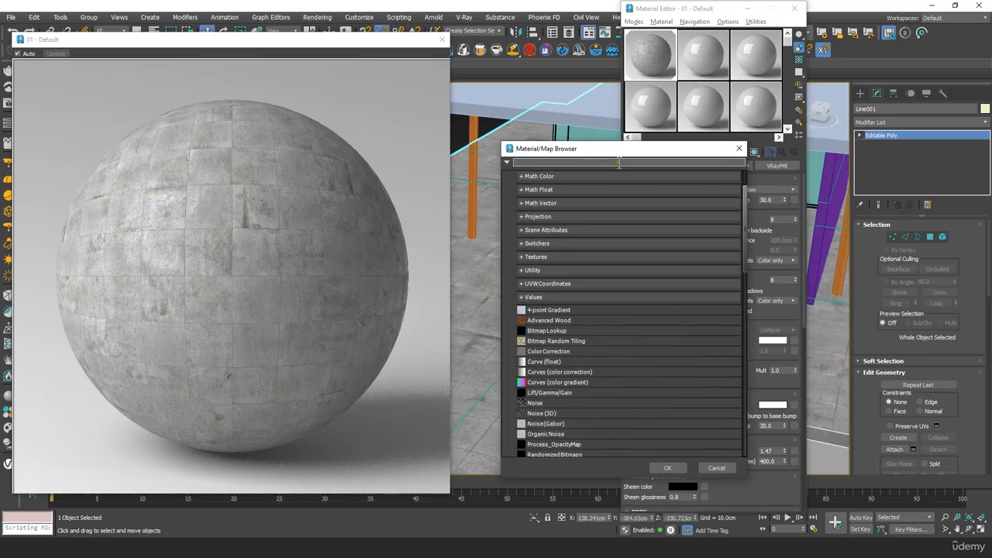
pyautogui.write('vray')
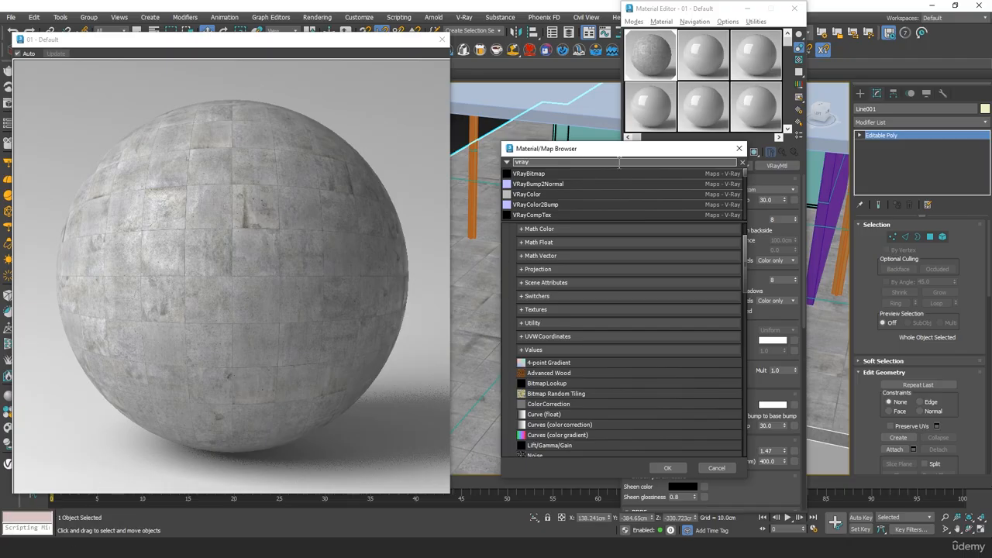
pyautogui.write('norm')
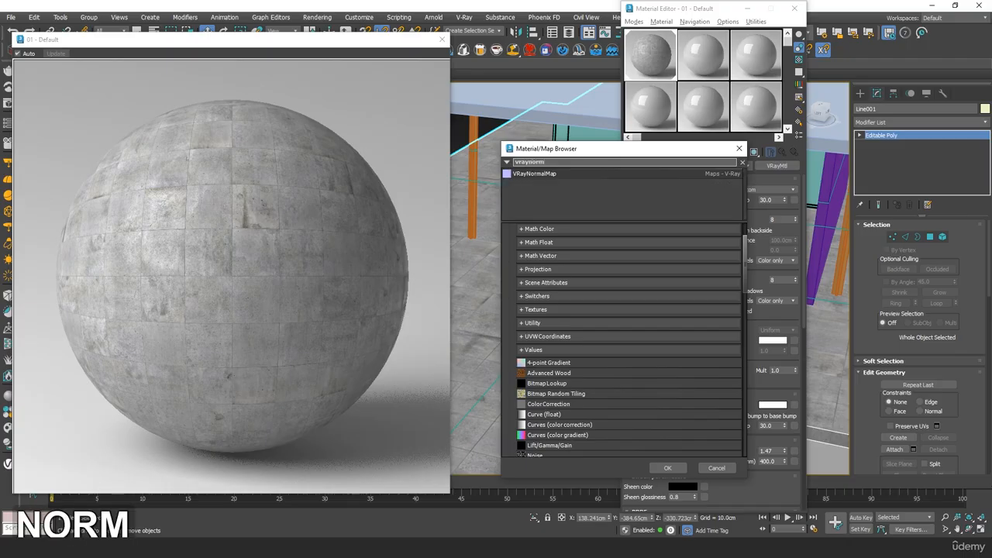
pyautogui.doubleClick(557, 174)
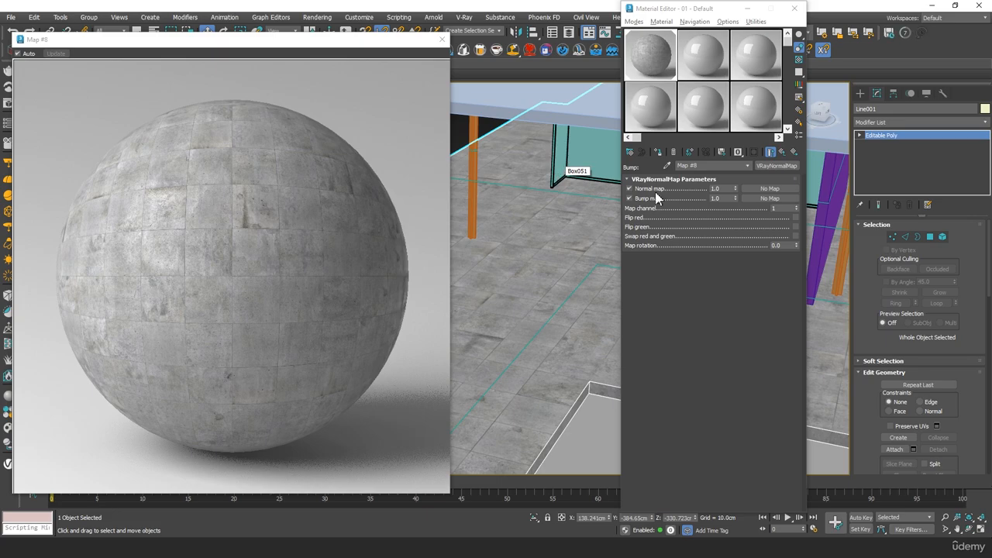
# Load concrete-normal13_d100.png as the Bitmap for the VRayNormalMap's normal map and set the normal strength to 5.
pyautogui.click(771, 189)
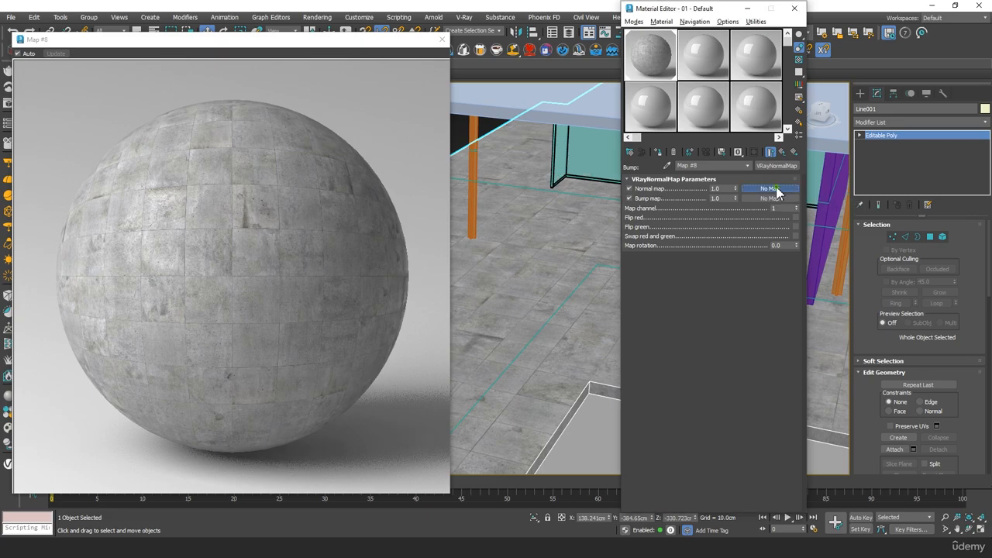
pyautogui.write('bitm')
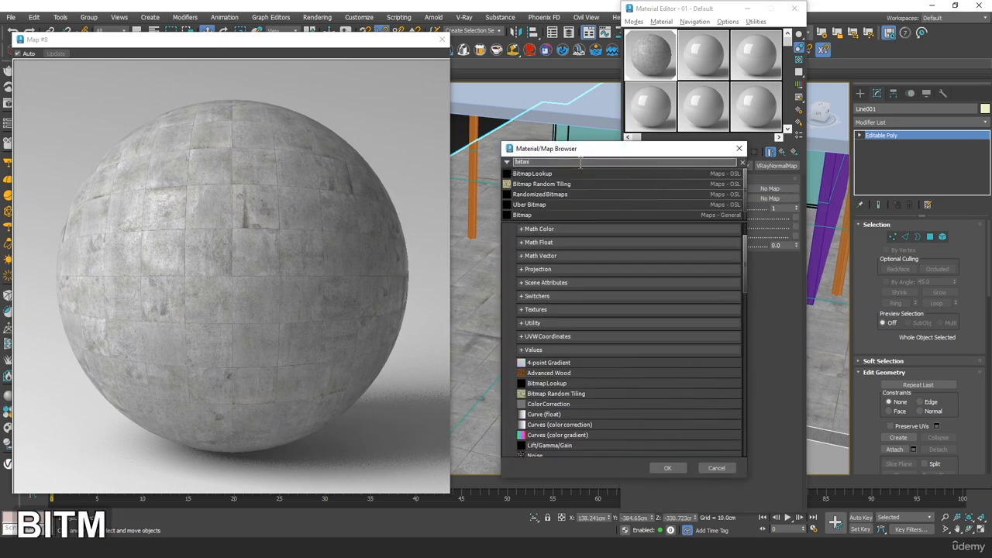
pyautogui.doubleClick(535, 214)
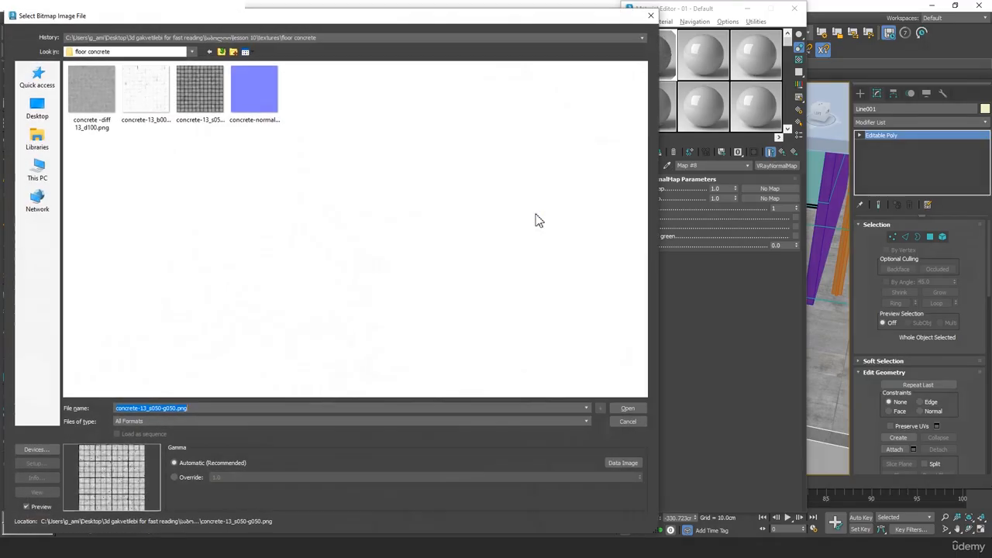
pyautogui.click(259, 100)
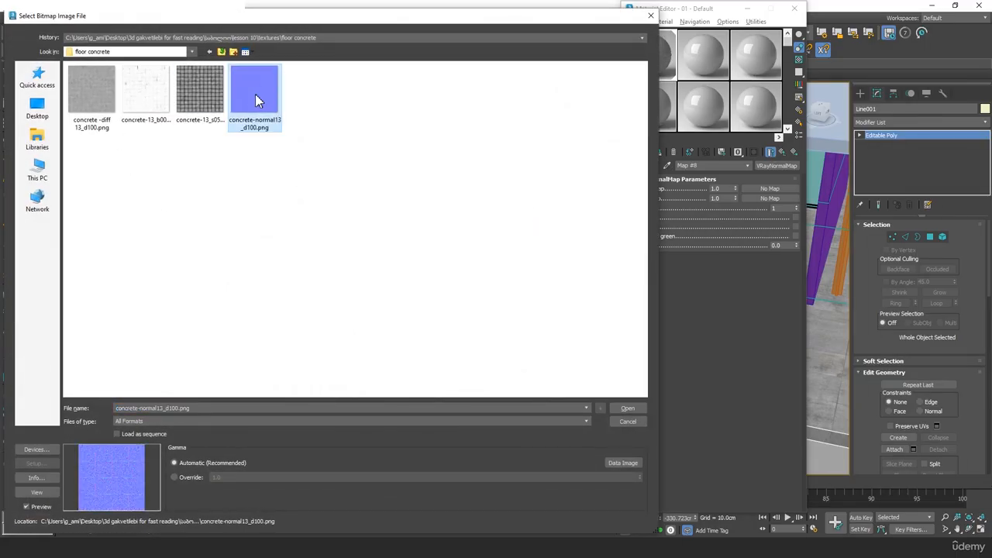
pyautogui.rightClick(256, 191)
pyautogui.click(270, 195)
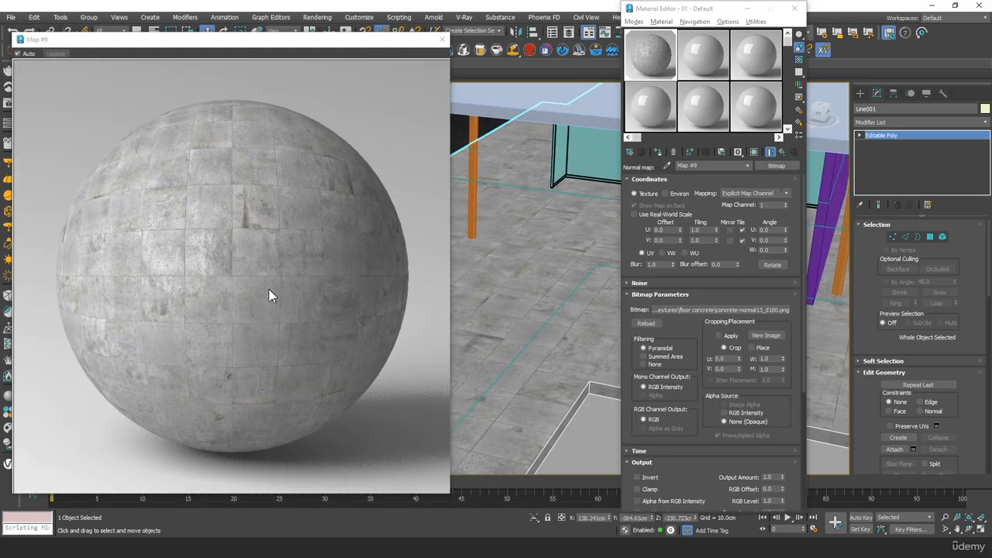
pyautogui.click(785, 152)
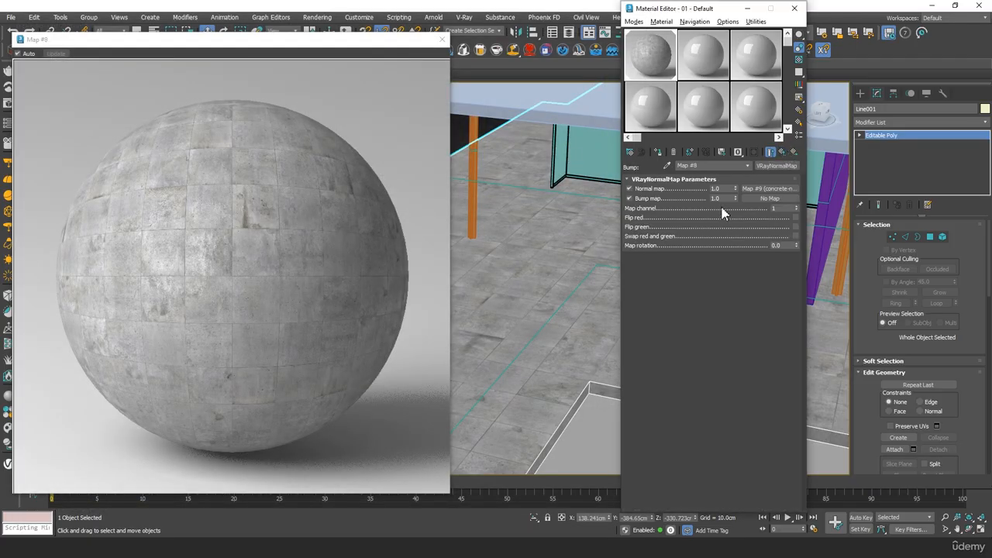
pyautogui.write('5')
pyautogui.press('Tab')
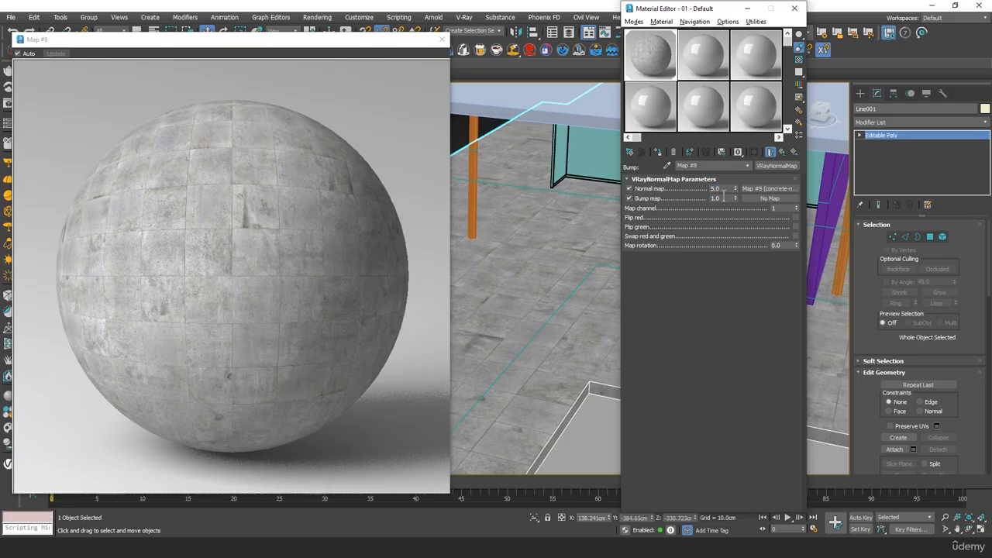
# Load concrete-13_b002.png as the Bitmap for the VRayNormalMap's bump map and set the bump strength to 5.
pyautogui.click(757, 199)
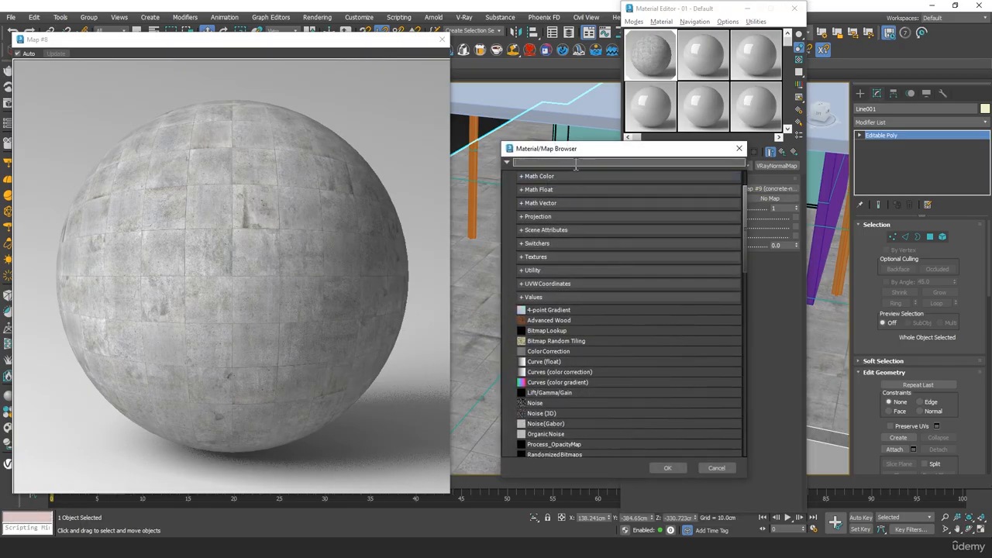
pyautogui.moveTo(600, 155); pyautogui.dragTo(407, 145)
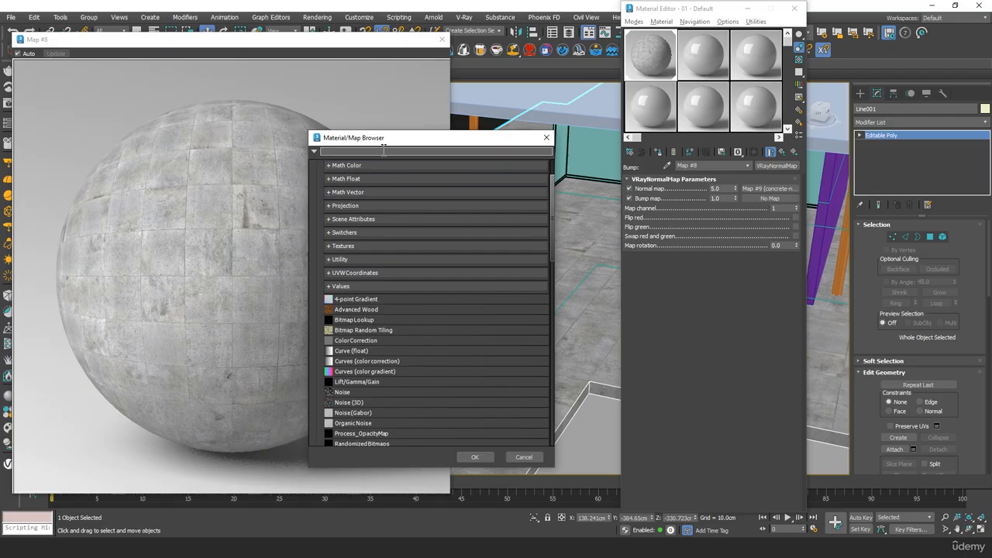
pyautogui.write('bitm')
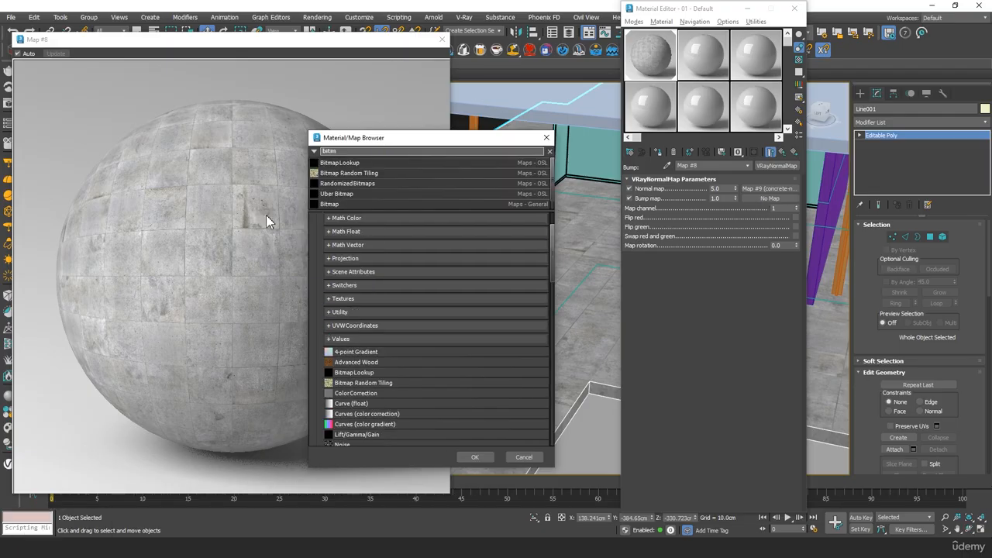
pyautogui.doubleClick(355, 205)
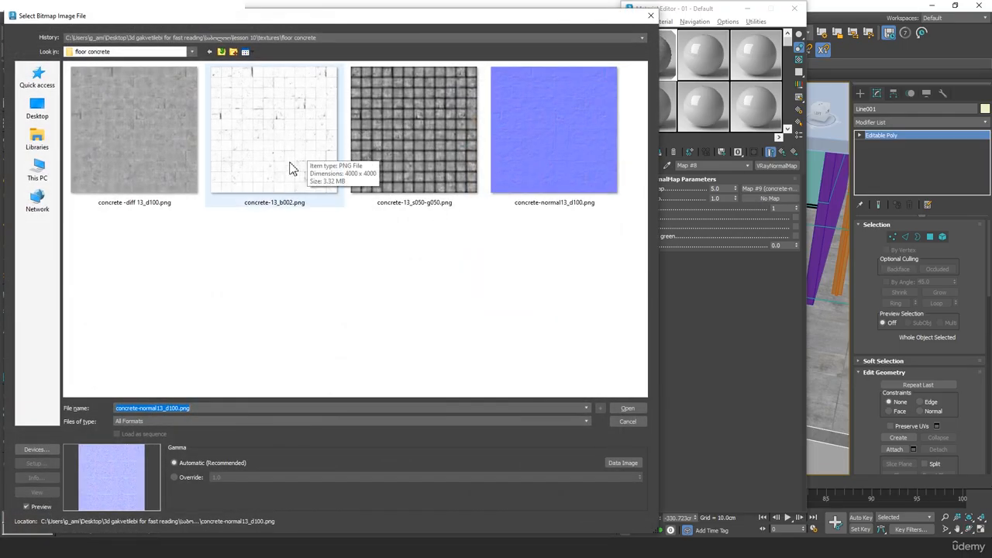
pyautogui.click(284, 164)
pyautogui.doubleClick(286, 142)
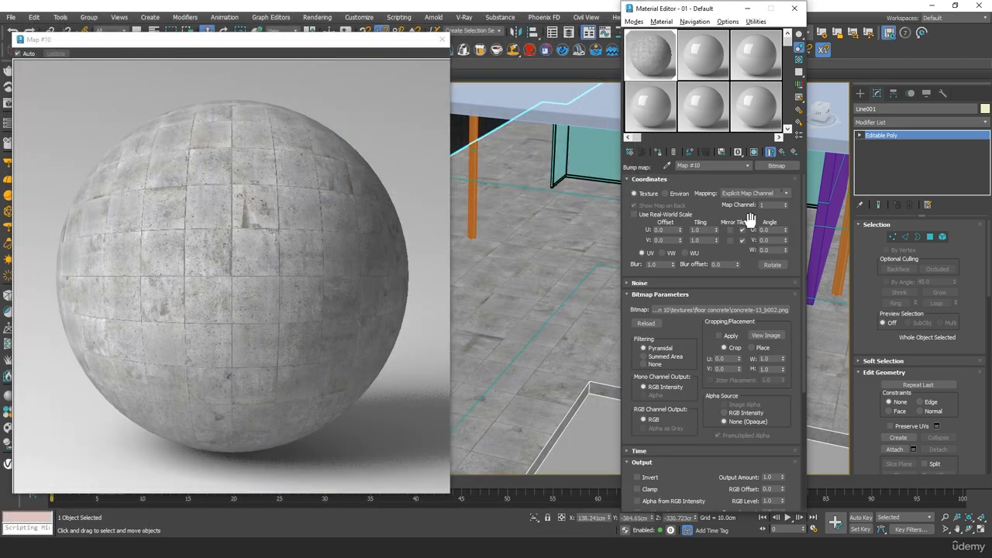
pyautogui.click(781, 151)
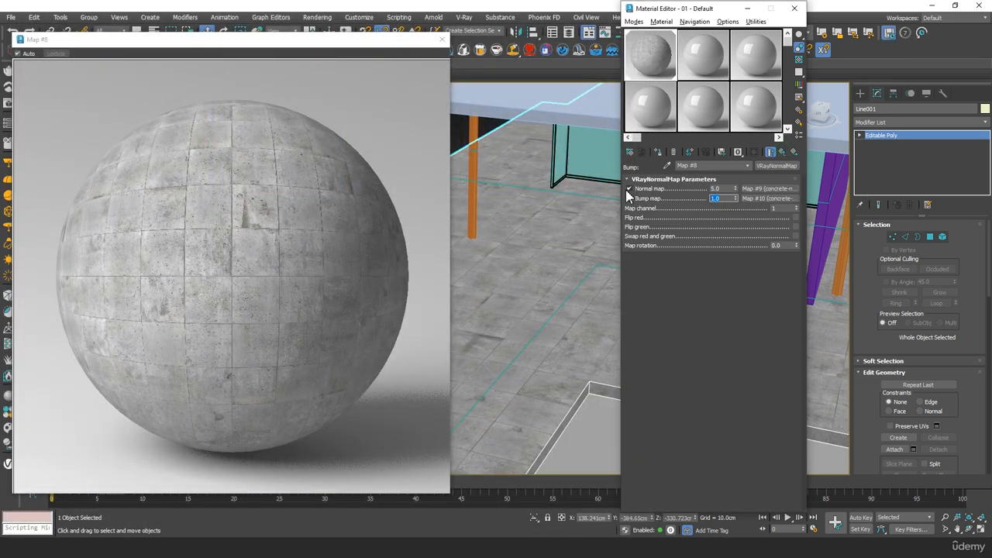
pyautogui.write('5')
pyautogui.press('Tab')
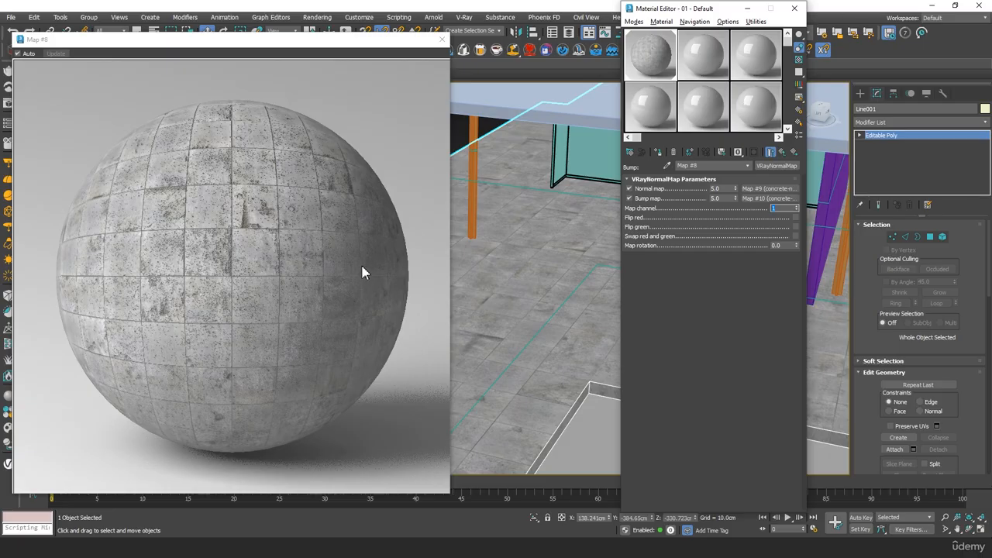
# Set the concrete floor material's overall Bump map amount to 5.
pyautogui.click(781, 151)
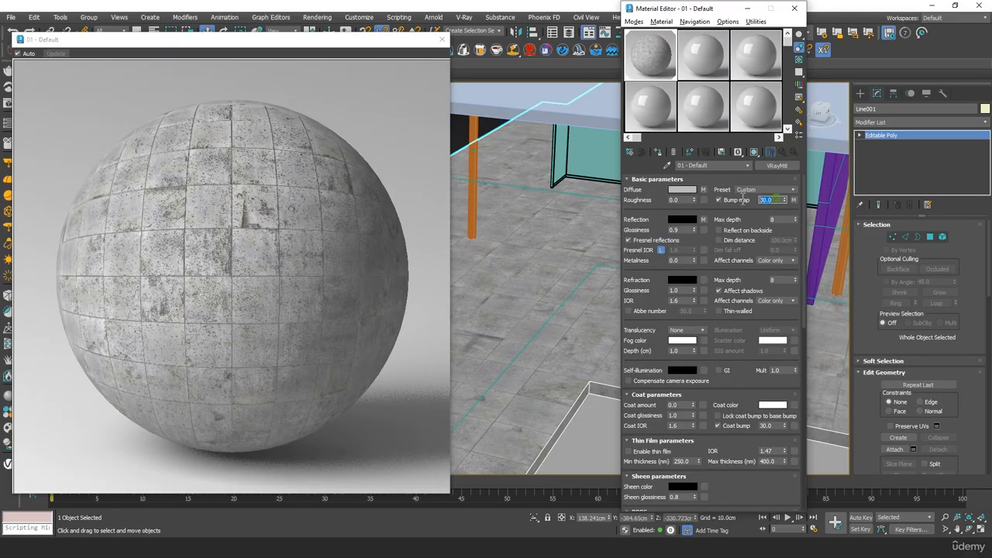
pyautogui.write('2')
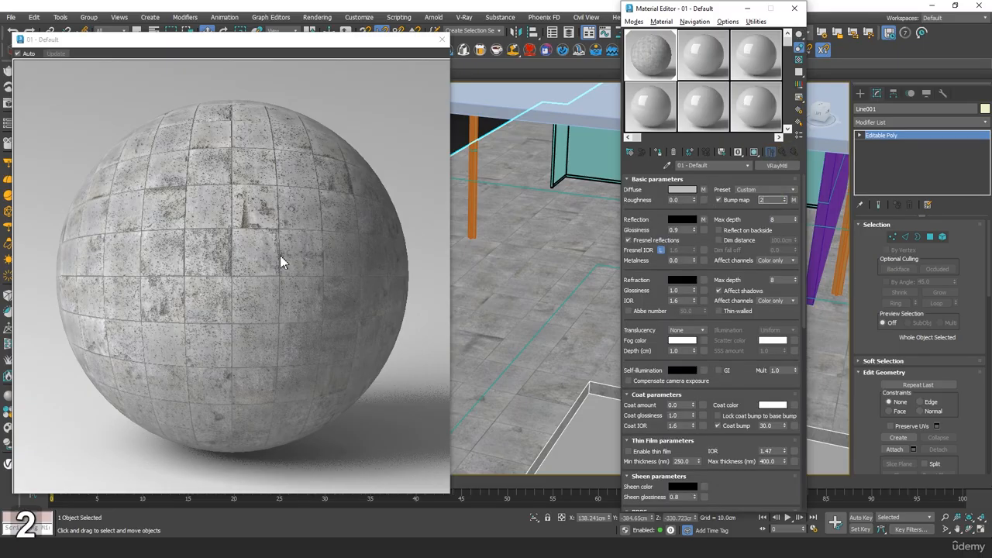
pyautogui.press('BackSpace')
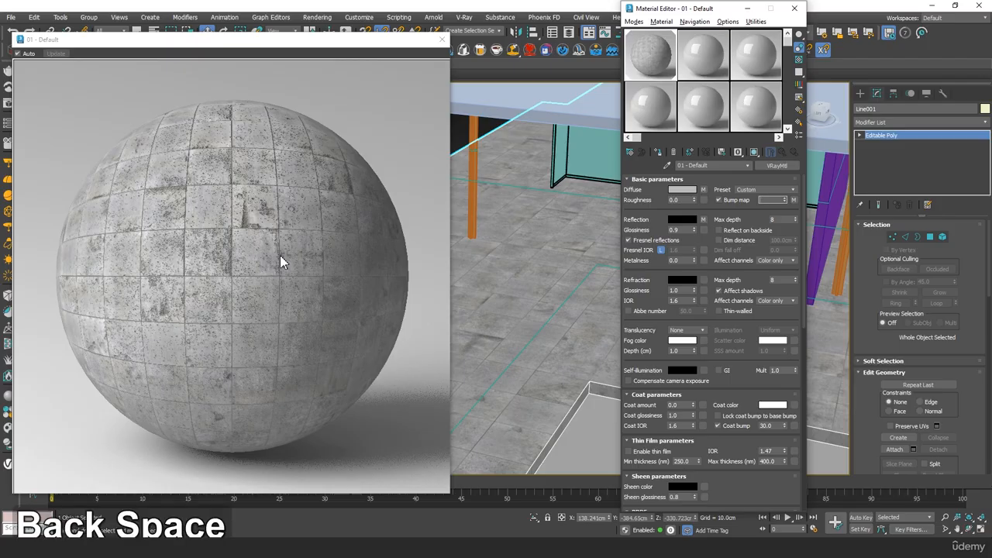
pyautogui.write('5')
pyautogui.press('Tab')
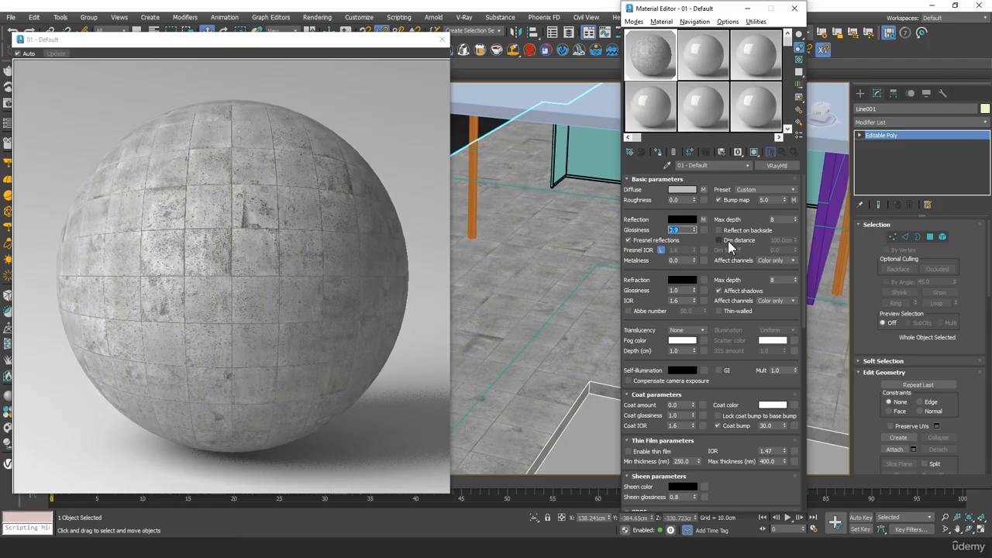
# Set the concrete floor material's overall Bump map amount to 3.
pyautogui.doubleClick(770, 199)
pyautogui.write('3')
pyautogui.press('Tab')
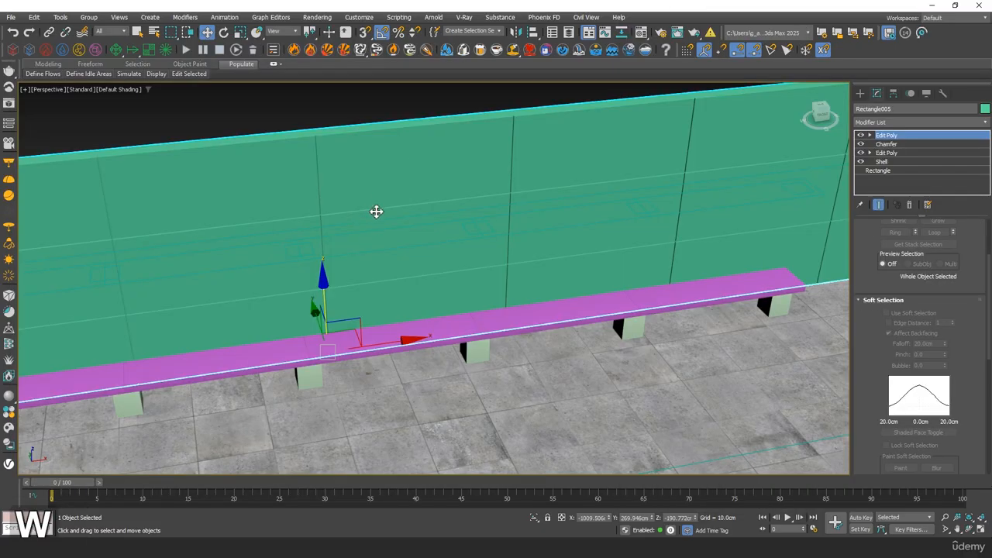
# Change the 02 - Default material from a Physical Material to a VRayMtl for the wall.
pyautogui.moveTo(377, 210); pyautogui.dragTo(420, 195, button='middle')
pyautogui.scroll(2, 421, 197)
pyautogui.press('m')
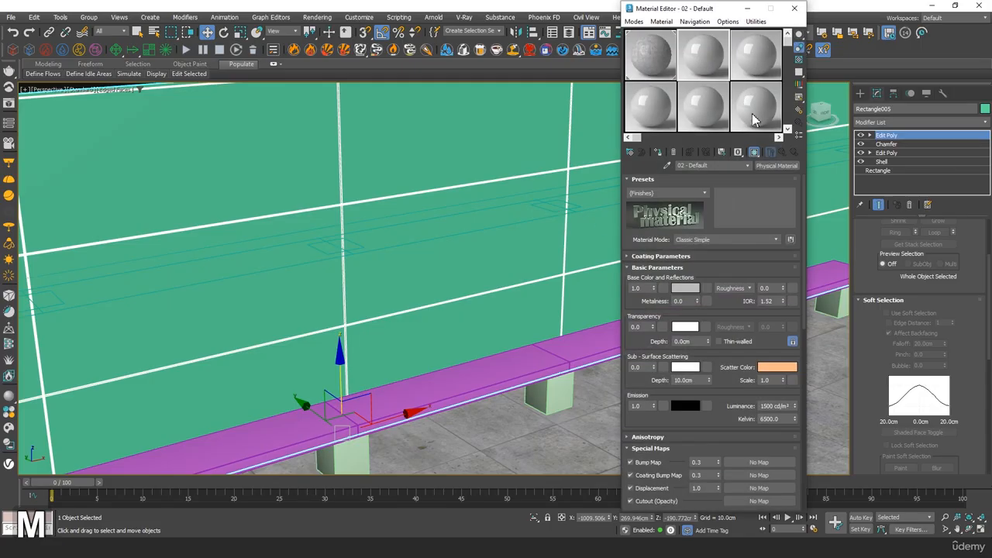
pyautogui.click(777, 167)
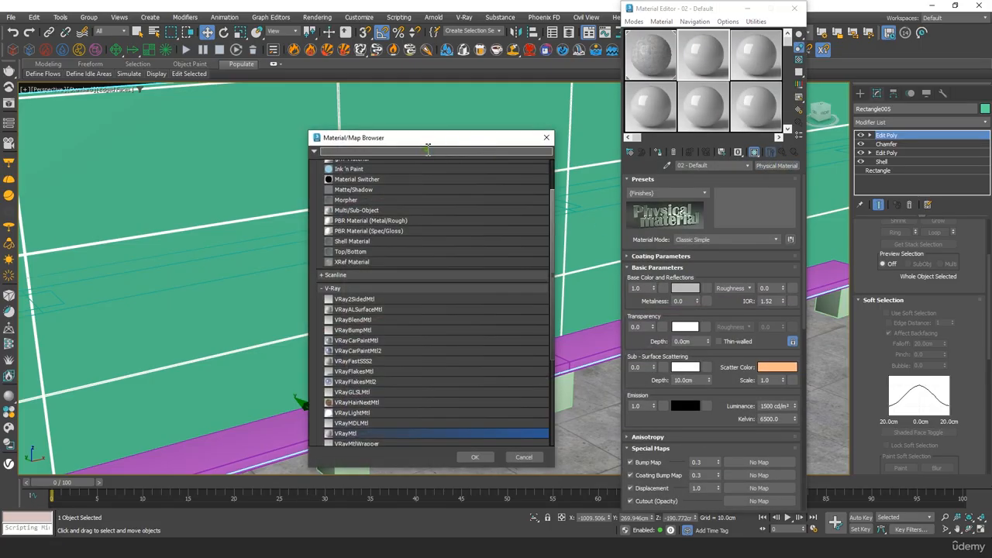
pyautogui.write('vraymtl')
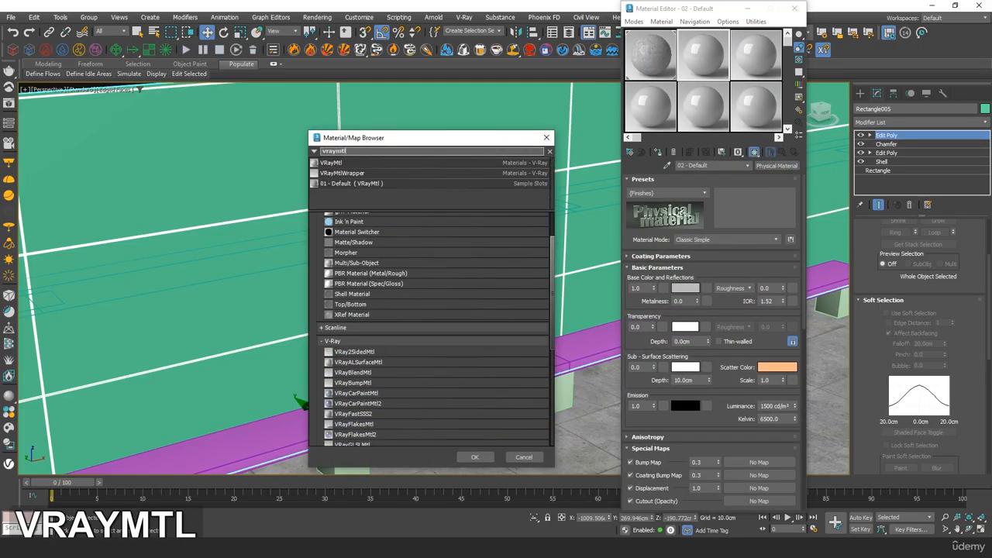
pyautogui.doubleClick(403, 163)
# Add a Color Correction map to the wall material's Diffuse slot.
pyautogui.click(704, 189)
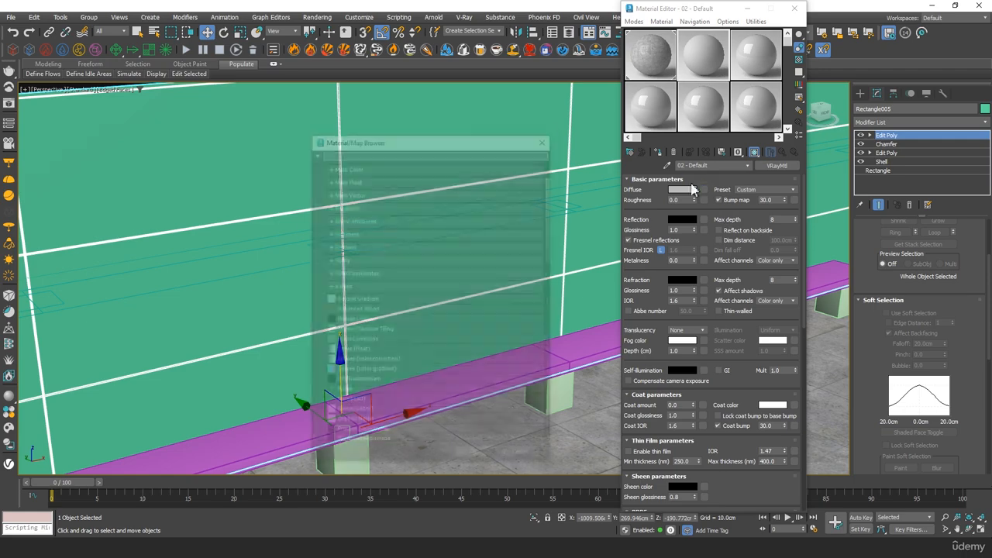
pyautogui.write('collo')
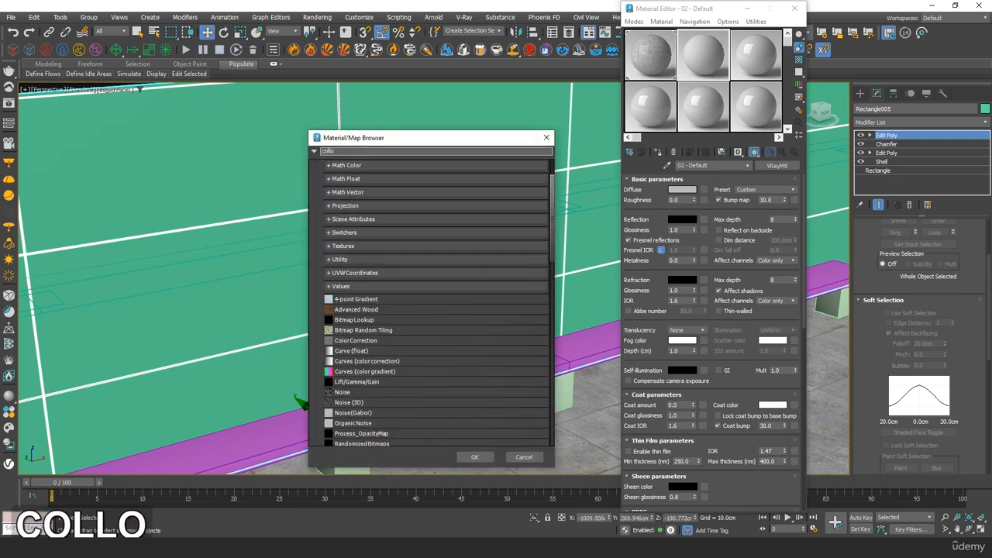
pyautogui.press('BackSpace')
pyautogui.press('BackSpace')
pyautogui.write('or')
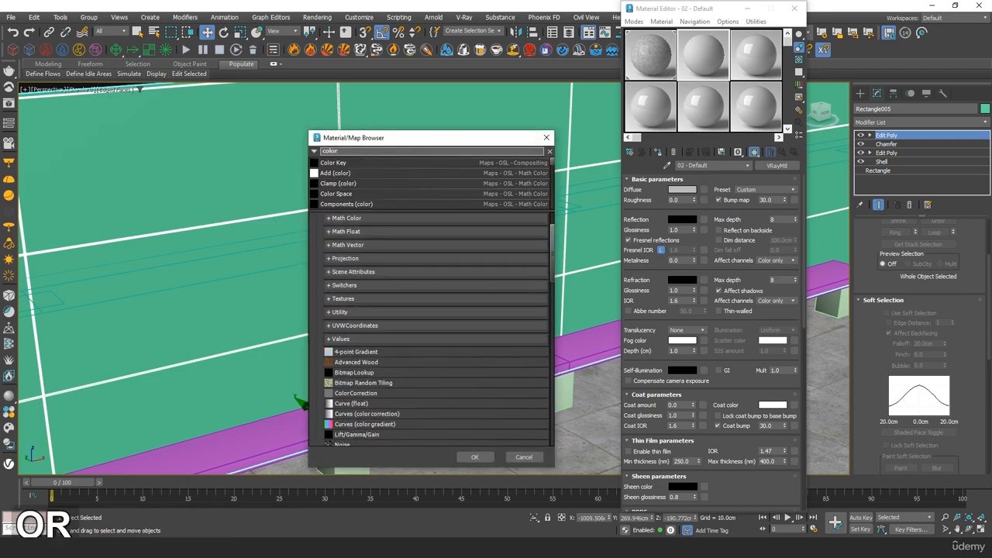
pyautogui.write(' cor')
pyautogui.doubleClick(502, 186)
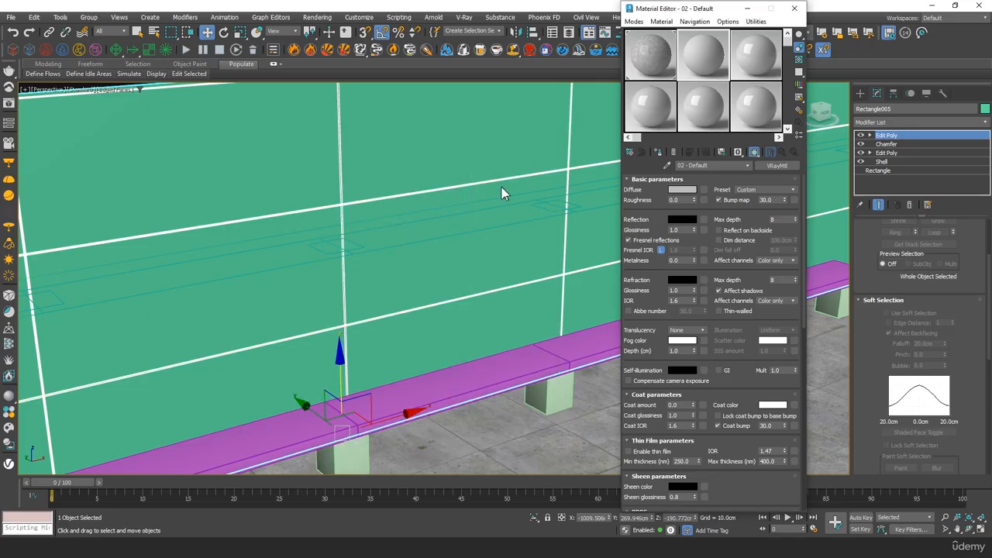
# Load wall diffuse.png as the Bitmap inside the Color Correction map and display the material on the wall in the viewport.
pyautogui.click(729, 190)
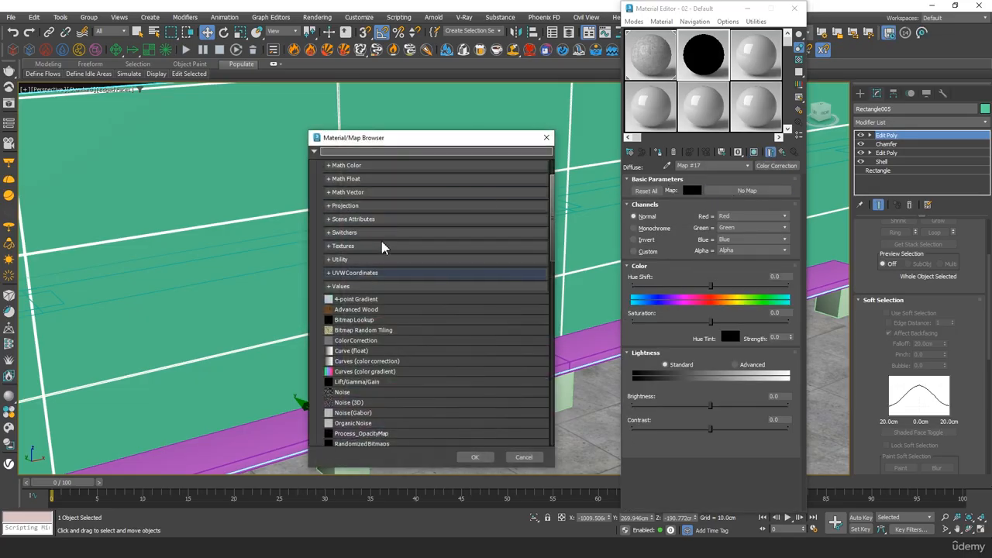
pyautogui.write('bitm')
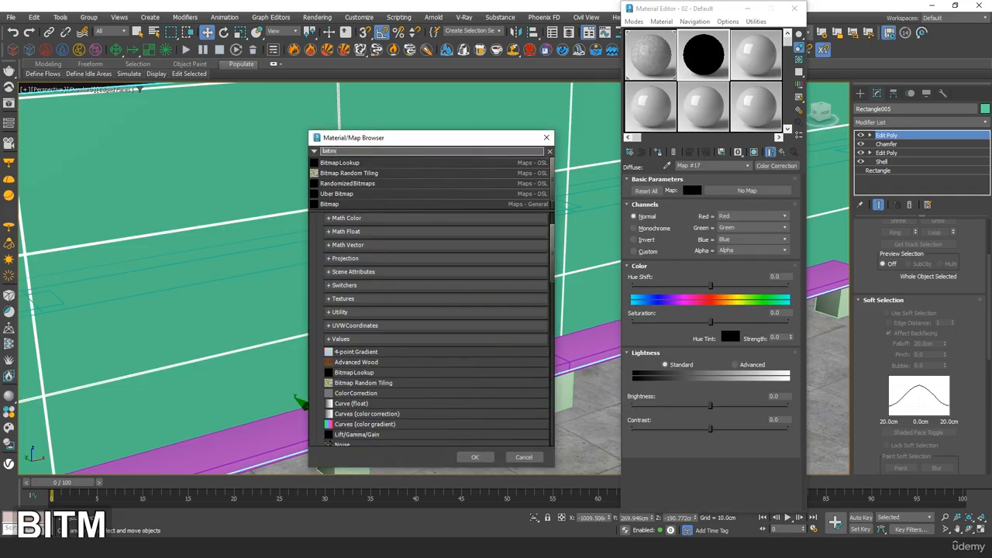
pyautogui.doubleClick(329, 202)
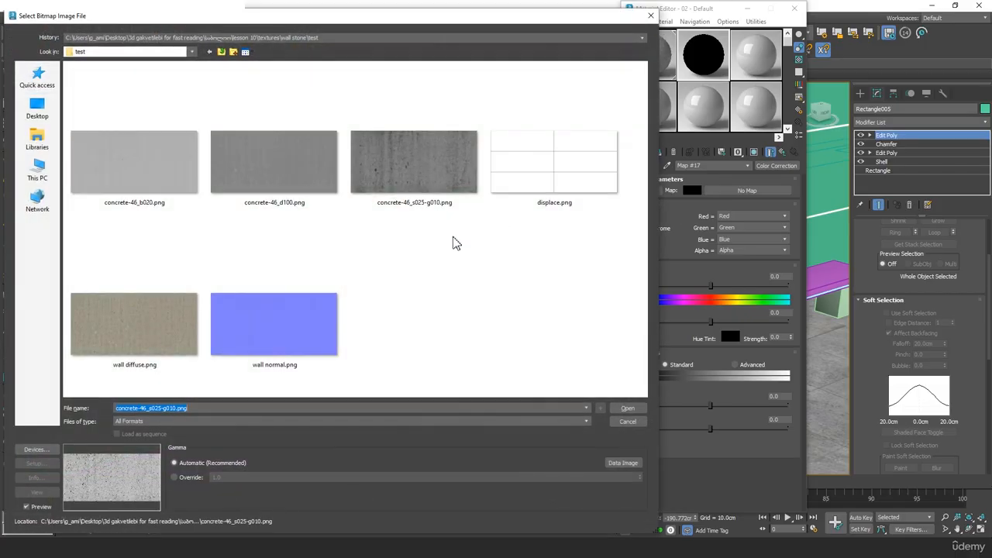
pyautogui.doubleClick(173, 324)
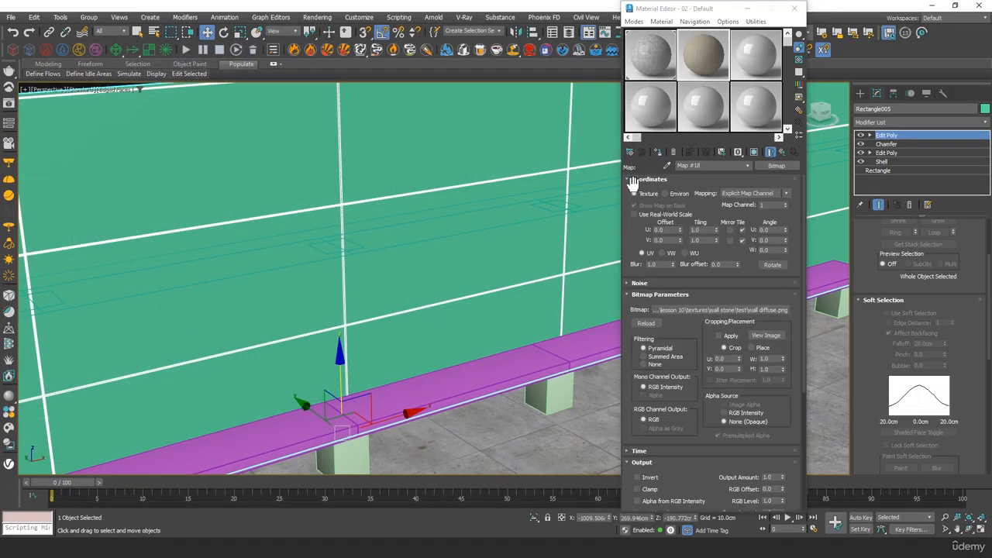
pyautogui.click(755, 152)
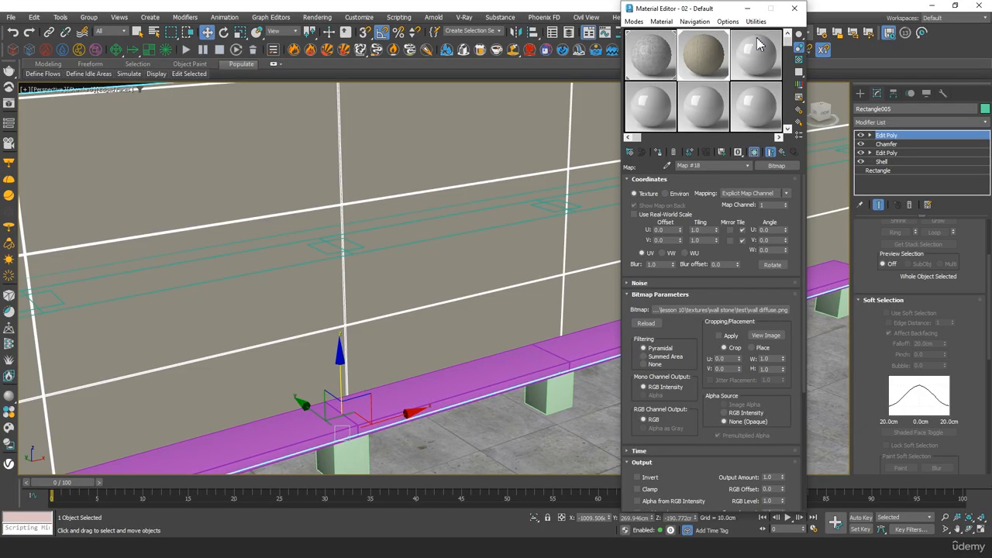
pyautogui.click(749, 8)
# Add a UVW Map modifier with Box mapping to the wall.
pyautogui.click(899, 121)
pyautogui.write('uvw')
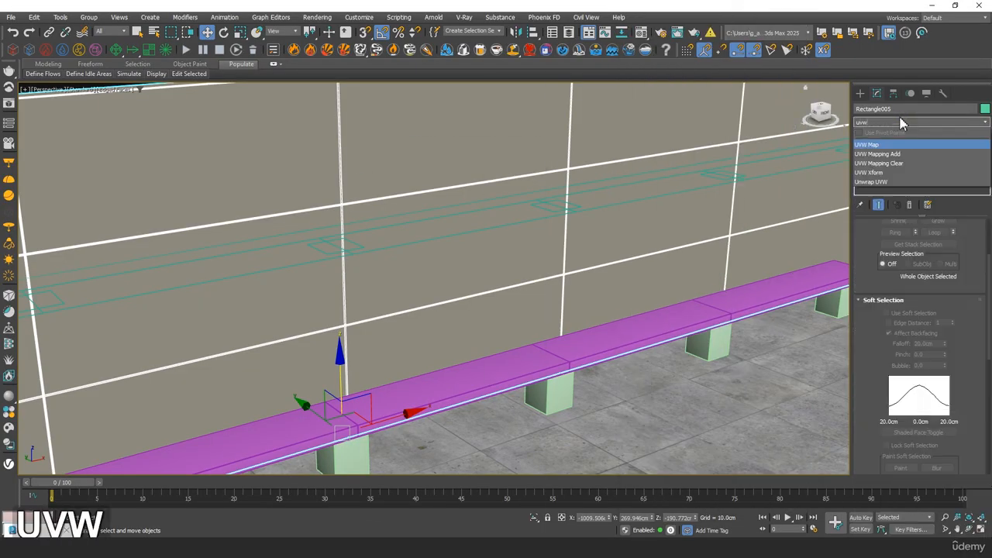
pyautogui.press('Return')
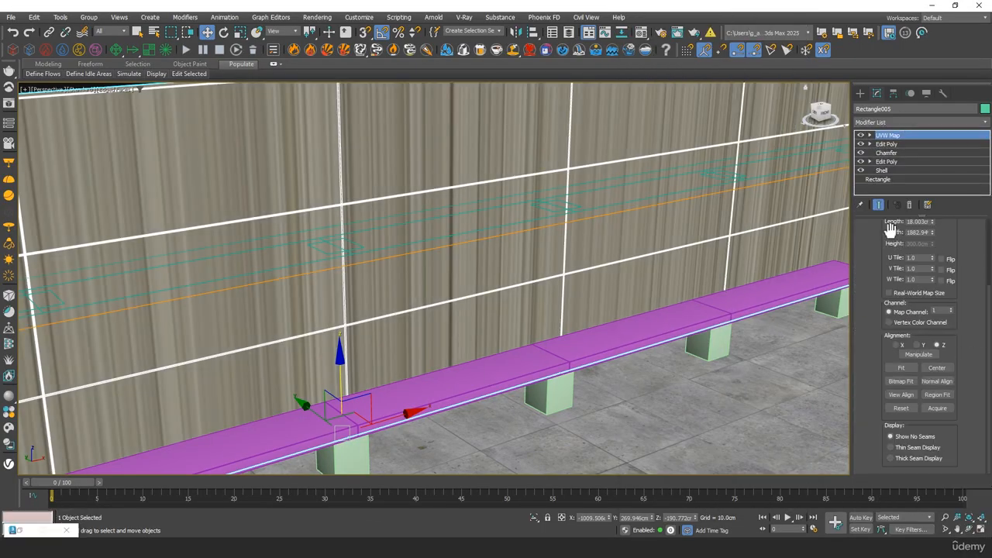
pyautogui.moveTo(882, 310); pyautogui.dragTo(882, 404)
pyautogui.click(900, 283)
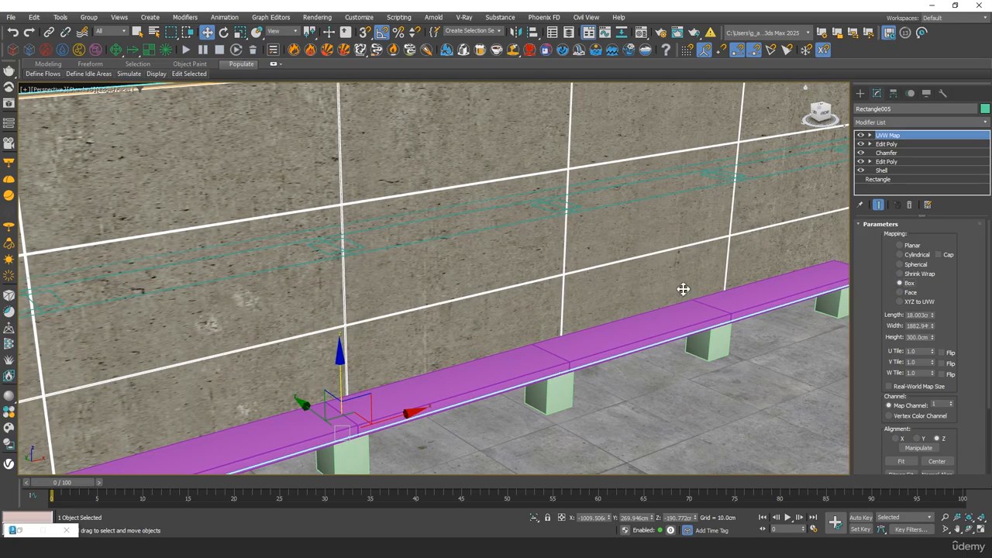
# Set the width of the wall's UVW Map box to 600 cm, checking the texture in the Front view.
pyautogui.middleClick(456, 263)
pyautogui.press('f')
pyautogui.press('z')
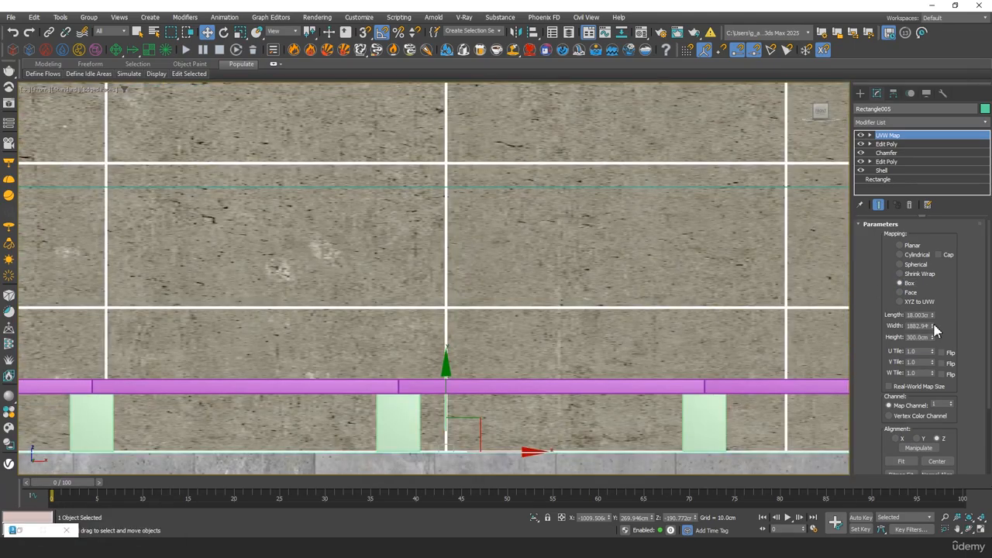
pyautogui.moveTo(932, 326); pyautogui.dragTo(935, 357)
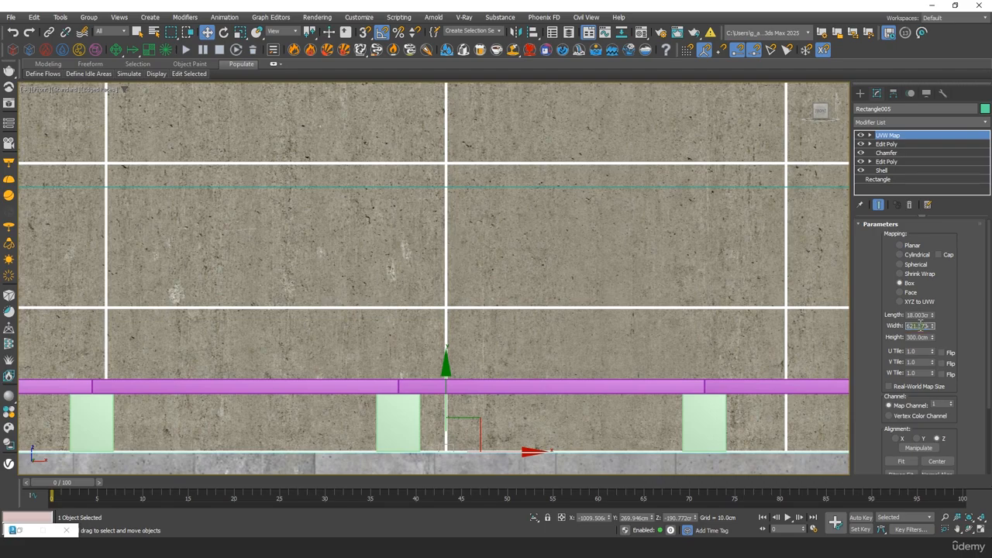
pyautogui.write('600')
pyautogui.press('Tab')
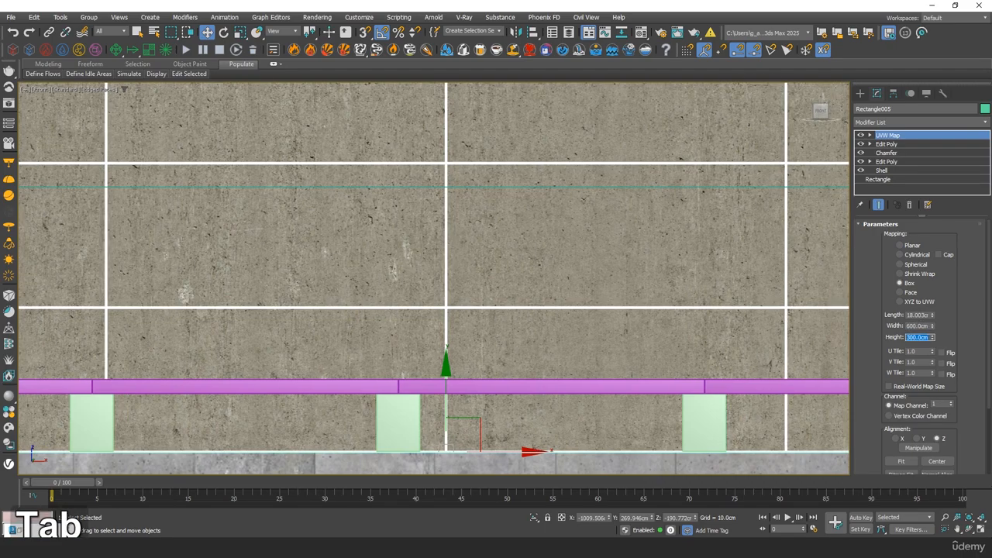
# Try a height of 600 cm for the wall's UVW Map box and undo it.
pyautogui.write('600')
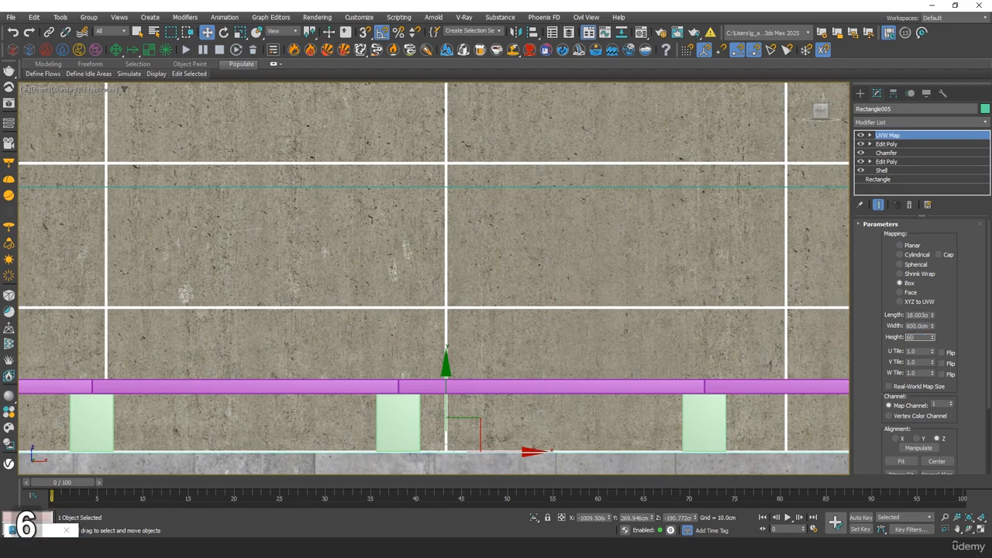
pyautogui.press('Tab')
pyautogui.middleClick(675, 285)
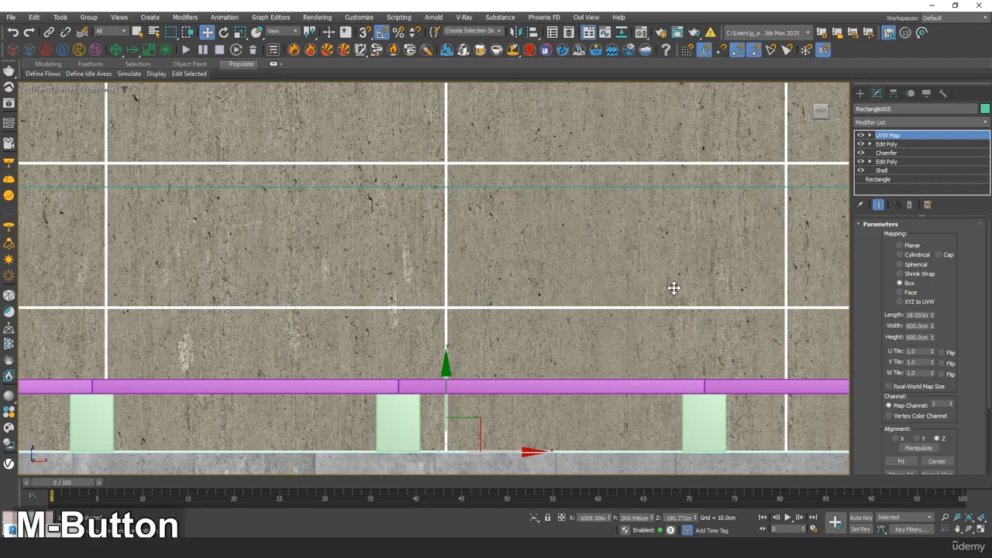
pyautogui.hotkey('ctrl', 'z')
# Set the length of the wall's UVW Map box to 600 cm.
pyautogui.doubleClick(917, 315)
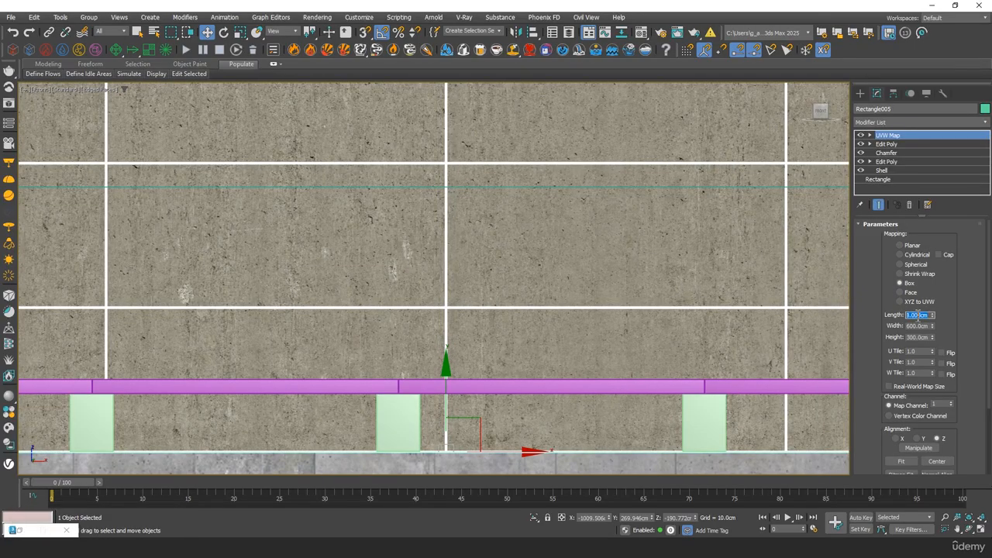
pyautogui.press('Tab')
pyautogui.middleClick(490, 286)
# Examine the scale of the concrete texture on the wall up close and in the Perspective view.
pyautogui.scroll(4, 421, 246)
pyautogui.moveTo(421, 245); pyautogui.dragTo(535, 285, button='middle')
pyautogui.scroll(4, 461, 253)
pyautogui.press('p')
pyautogui.press('z')
pyautogui.scroll(3, 536, 285)
pyautogui.scroll(-2, 536, 285)
pyautogui.moveTo(465, 296); pyautogui.dragTo(538, 286, button='middle')
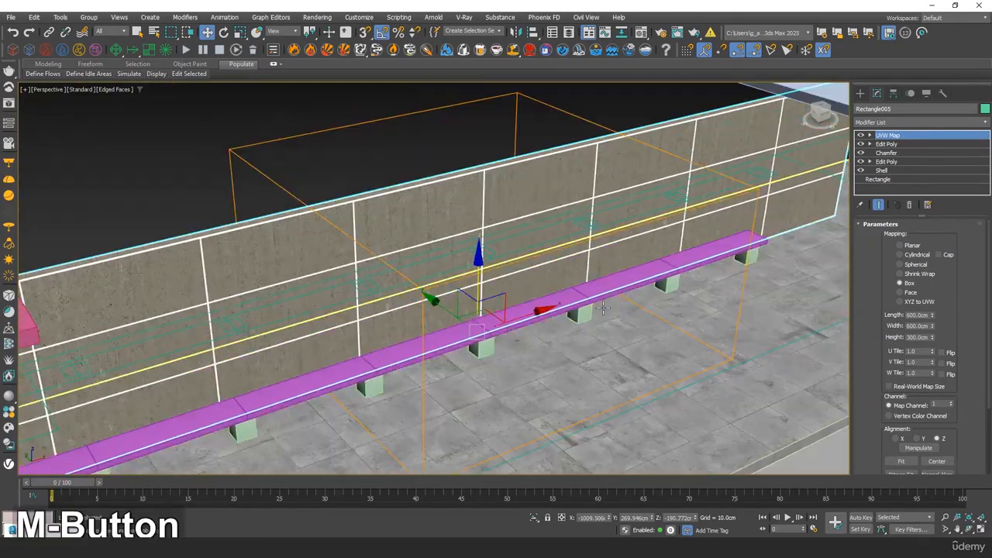
# Select the bench group in front of the wall and assign the concrete wall material to it.
pyautogui.click(540, 301)
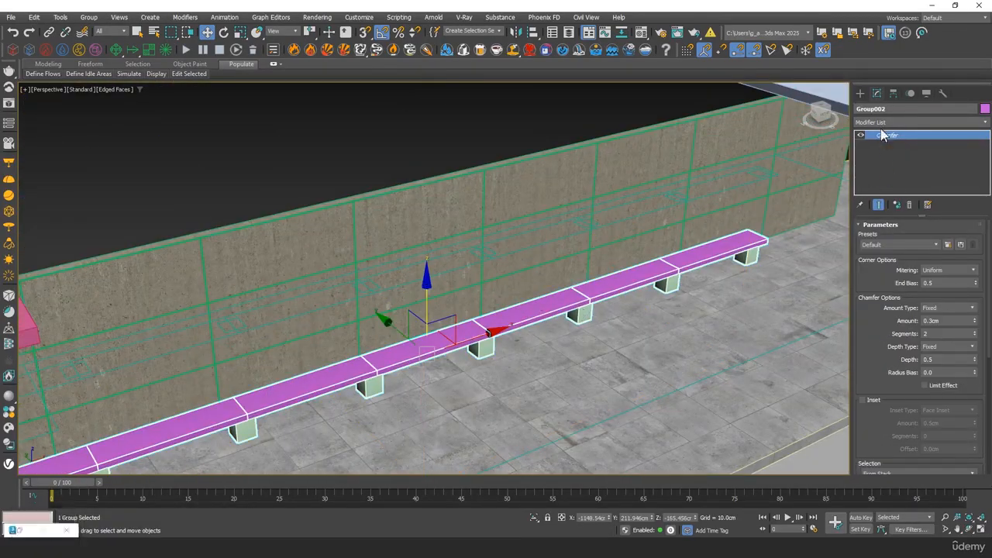
pyautogui.keyDown('ctrl'); pyautogui.click(571, 255); pyautogui.keyUp('ctrl')
pyautogui.press('m')
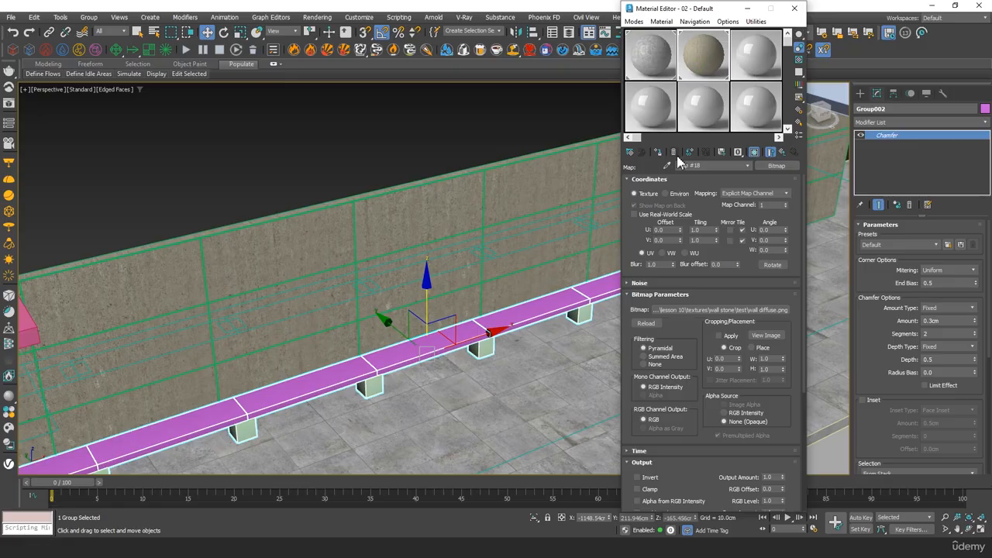
pyautogui.click(658, 152)
pyautogui.click(795, 8)
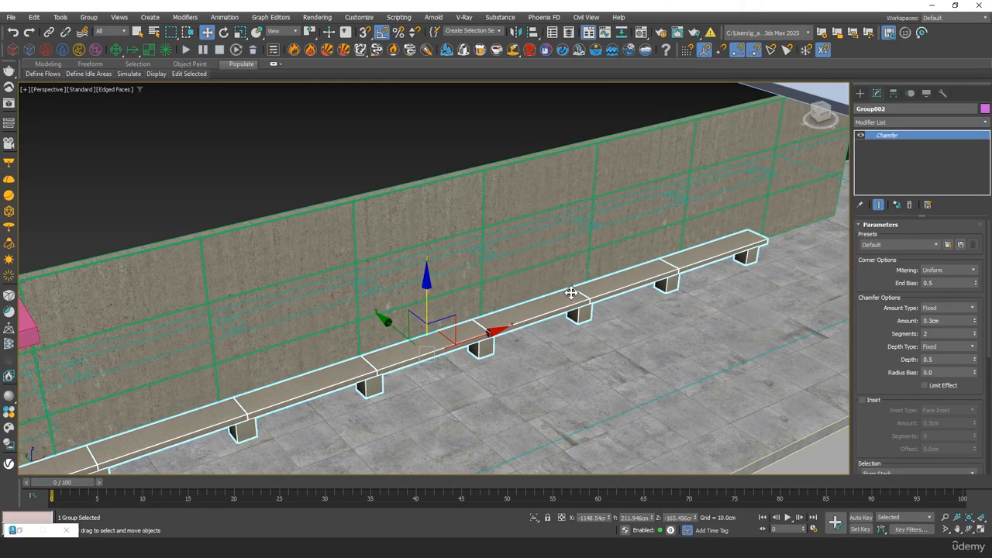
# Add a UVW Map modifier to the bench group and set its mapping to Box.
pyautogui.moveTo(571, 290)
pyautogui.keyDown('alt'); pyautogui.mouseDown(button='middle')
pyautogui.moveTo(524, 325)
pyautogui.moveTo(535, 308)
pyautogui.mouseUp(button='middle'); pyautogui.keyUp('alt')
pyautogui.scroll(3, 521, 310)
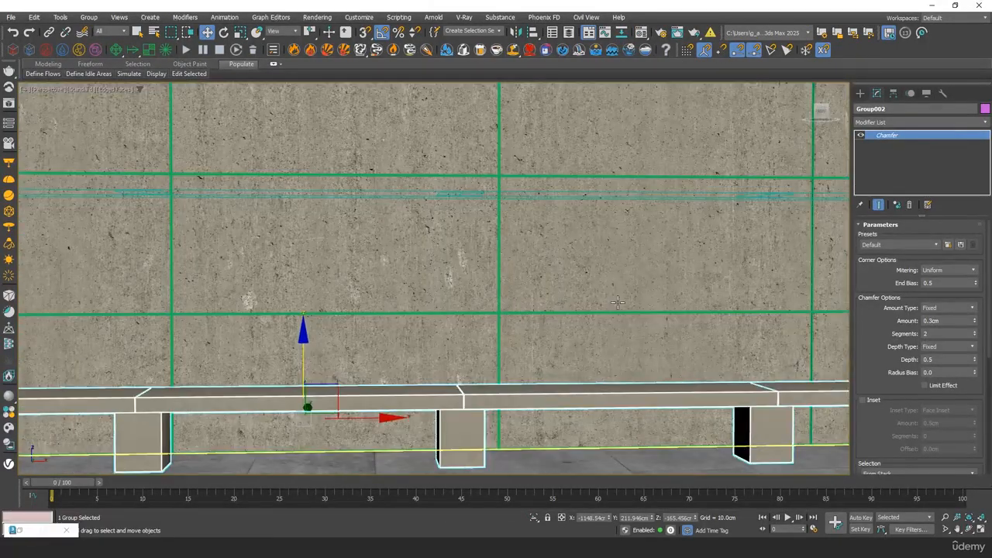
pyautogui.keyDown('alt'); pyautogui.moveTo(618, 302); pyautogui.dragTo(574, 325, button='middle'); pyautogui.keyUp('alt')
pyautogui.click(937, 126)
pyautogui.write('uvw')
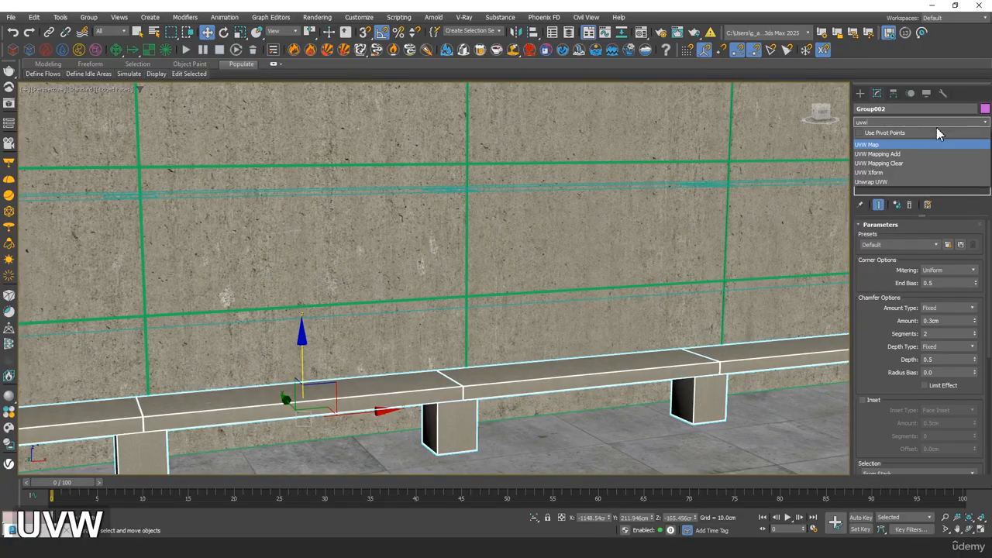
pyautogui.press('Return')
pyautogui.click(902, 284)
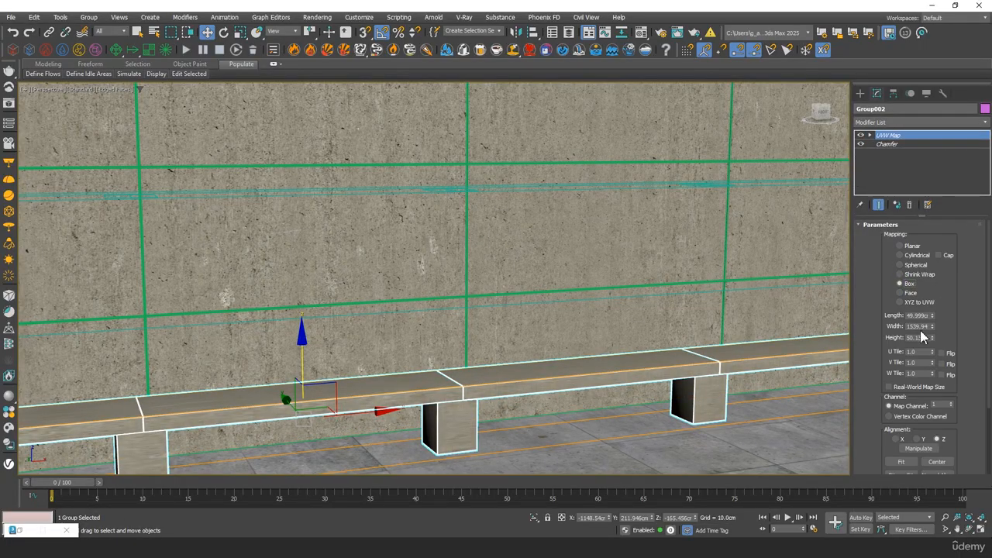
# Set the length, width and height of the bench's UVW Map box to 600 cm and check the texture up close.
pyautogui.write('600')
pyautogui.press('Tab')
pyautogui.write('600')
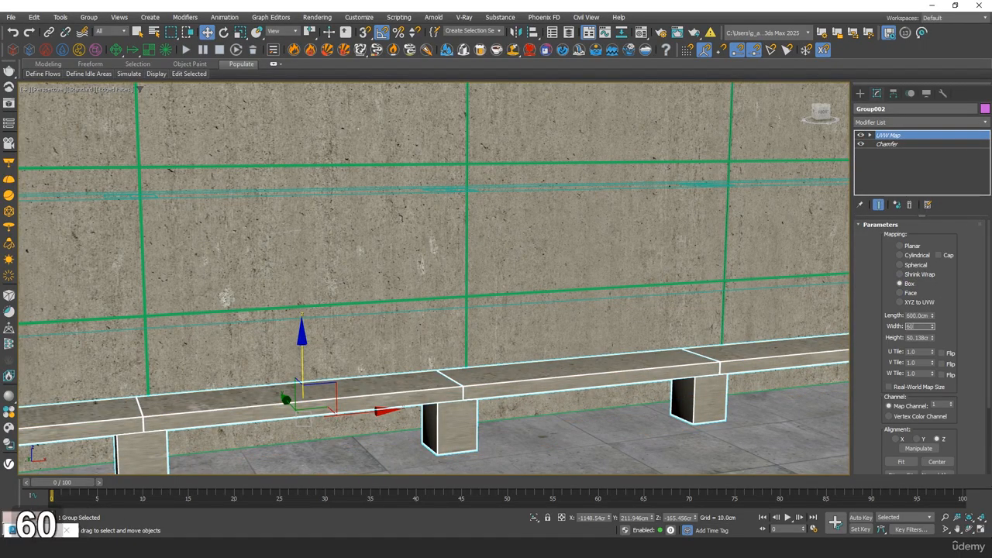
pyautogui.press('Tab')
pyautogui.write('500')
pyautogui.press('Tab')
pyautogui.keyDown('alt'); pyautogui.moveTo(577, 288); pyautogui.dragTo(529, 320, button='middle'); pyautogui.keyUp('alt')
pyautogui.scroll(4, 559, 342)
pyautogui.scroll(-4, 594, 306)
pyautogui.scroll(3, 505, 310)
pyautogui.scroll(-3, 590, 342)
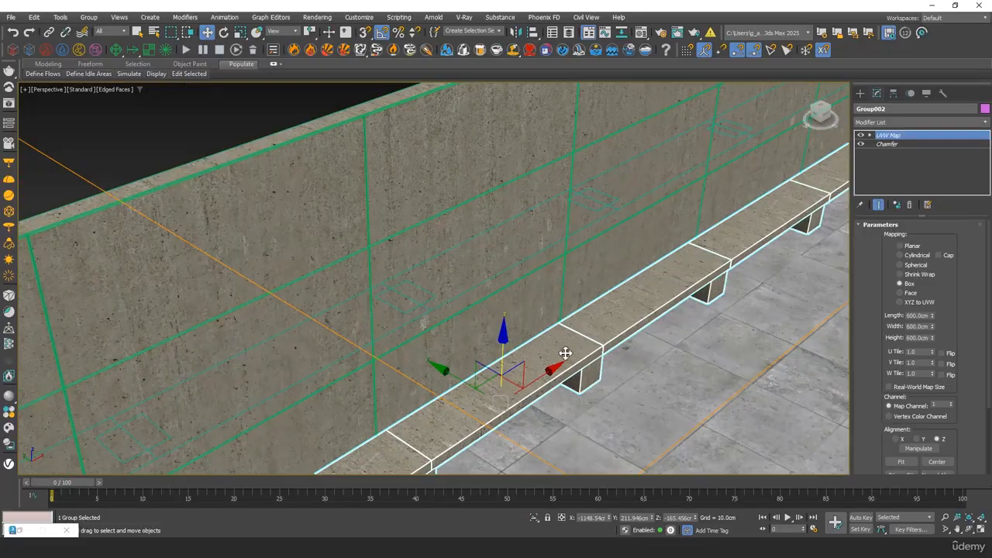
# Show an enlarged preview of the concrete material and add a general Color Correction map to its reflection.
pyautogui.press('m')
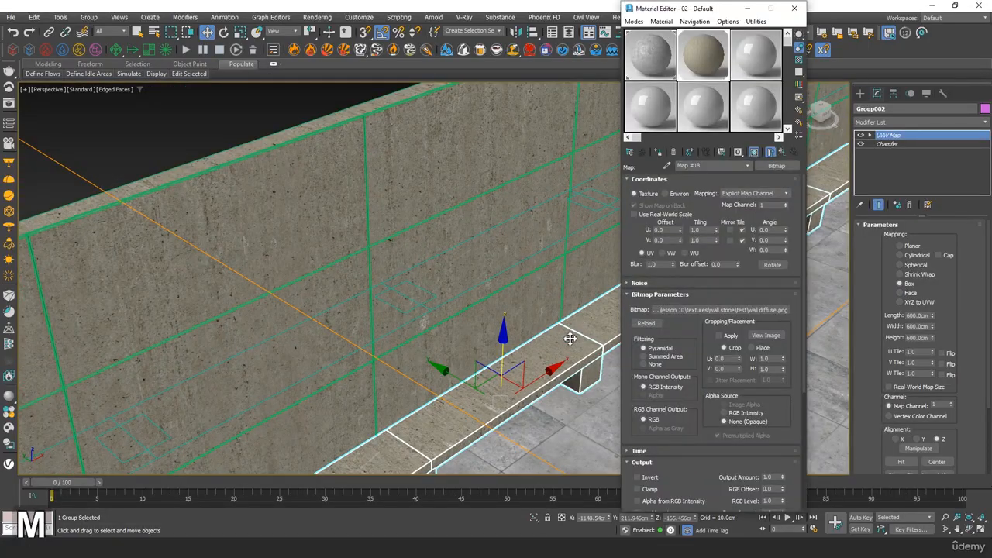
pyautogui.doubleClick(703, 72)
pyautogui.click(783, 153)
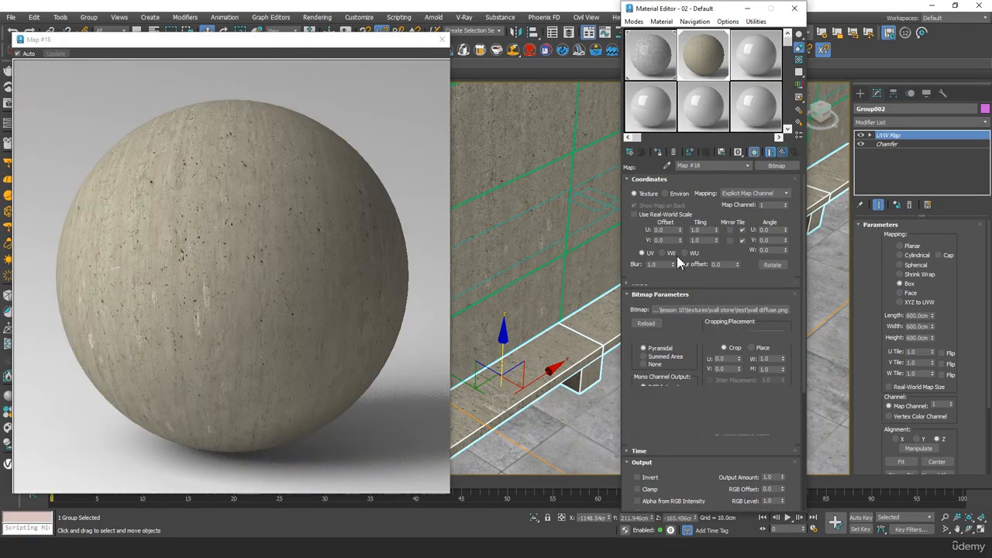
pyautogui.click(783, 156)
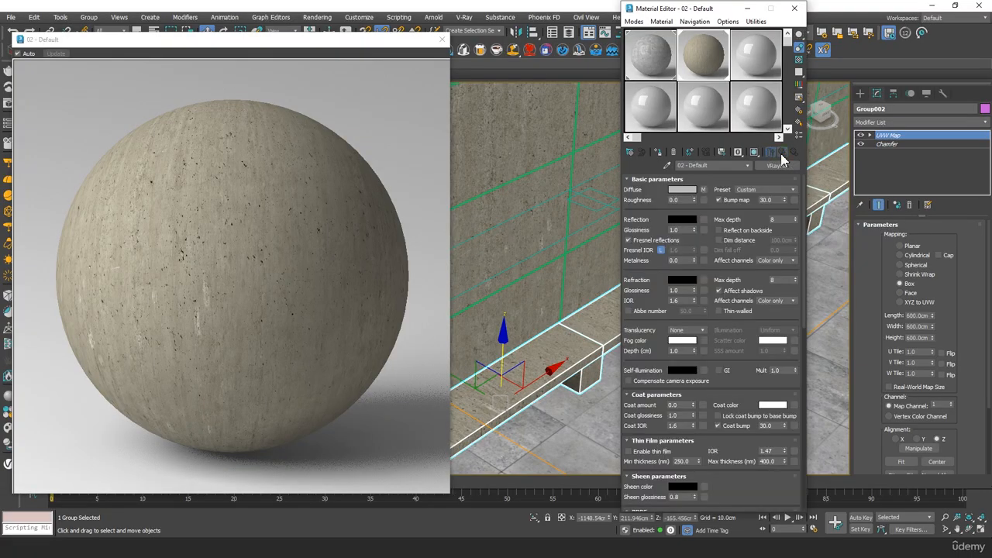
pyautogui.click(703, 220)
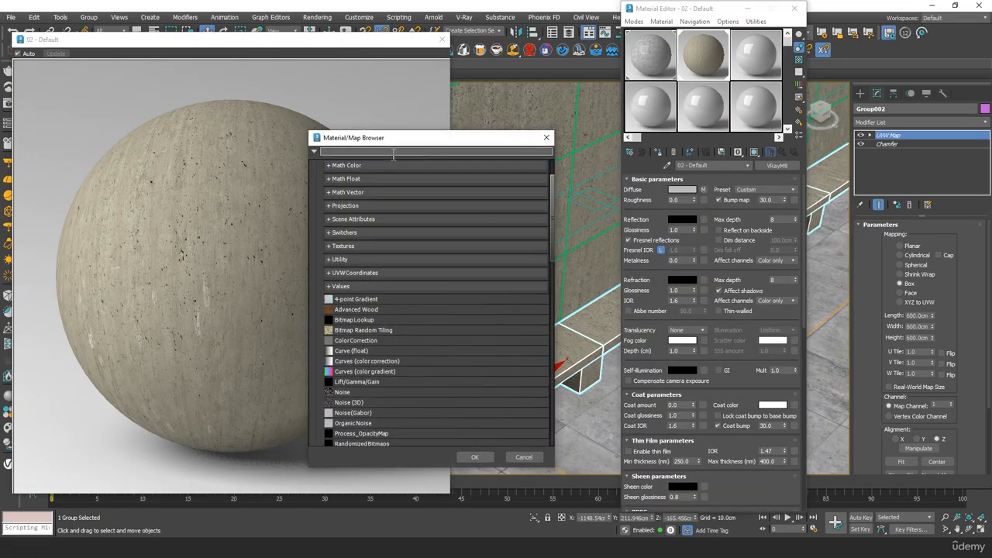
pyautogui.write('color cor')
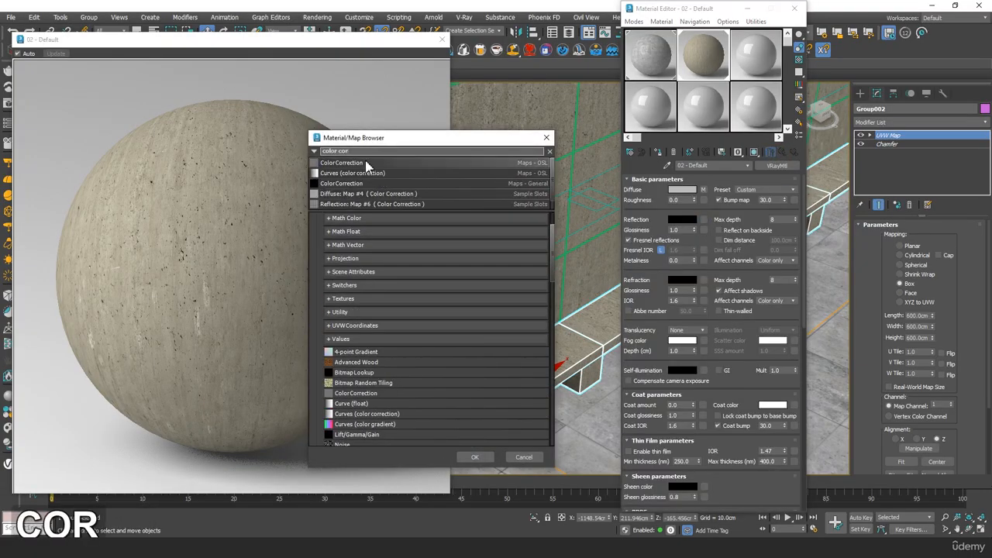
pyautogui.doubleClick(520, 185)
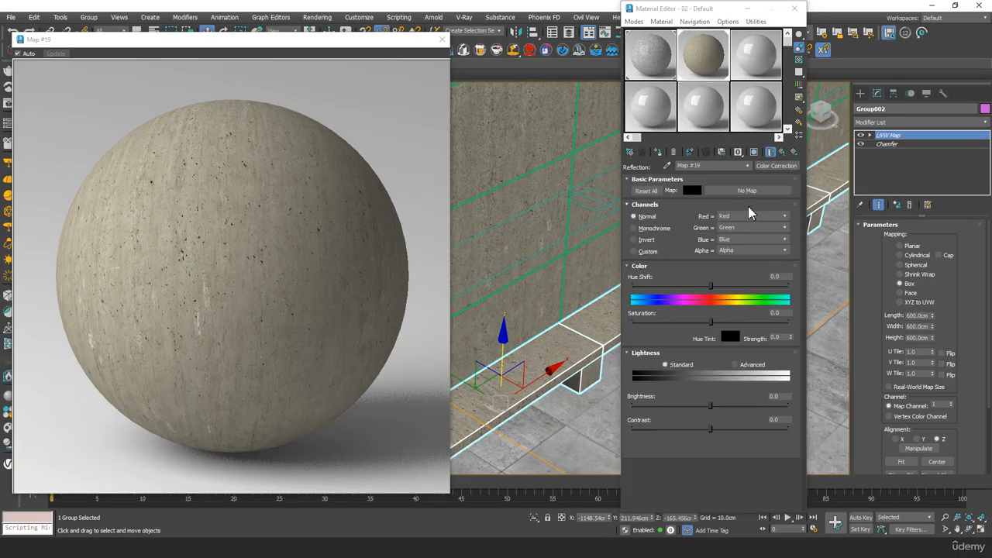
# Load the bitmap concrete-46_s025-g010.png as the source map of the reflection's Color Correction.
pyautogui.click(742, 191)
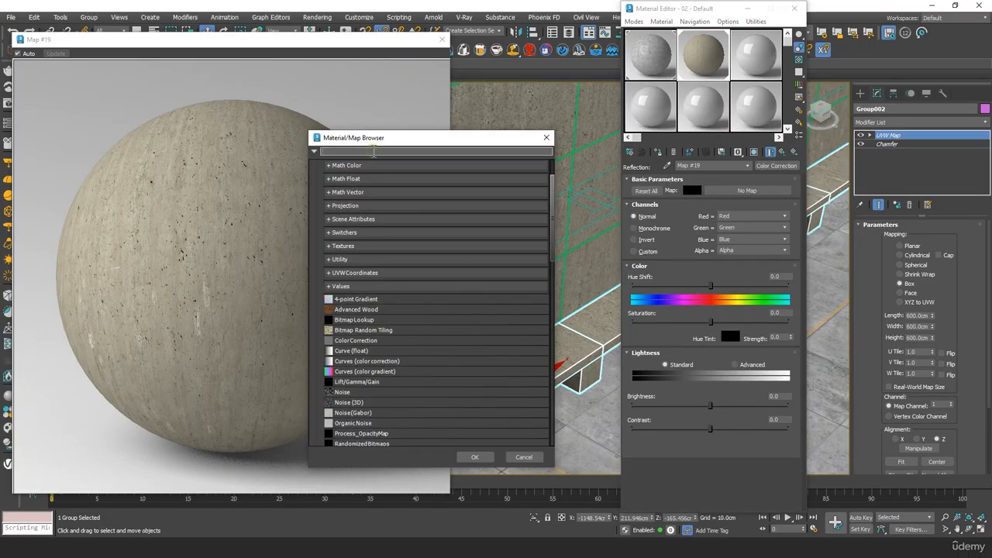
pyautogui.write('bitm')
pyautogui.doubleClick(339, 207)
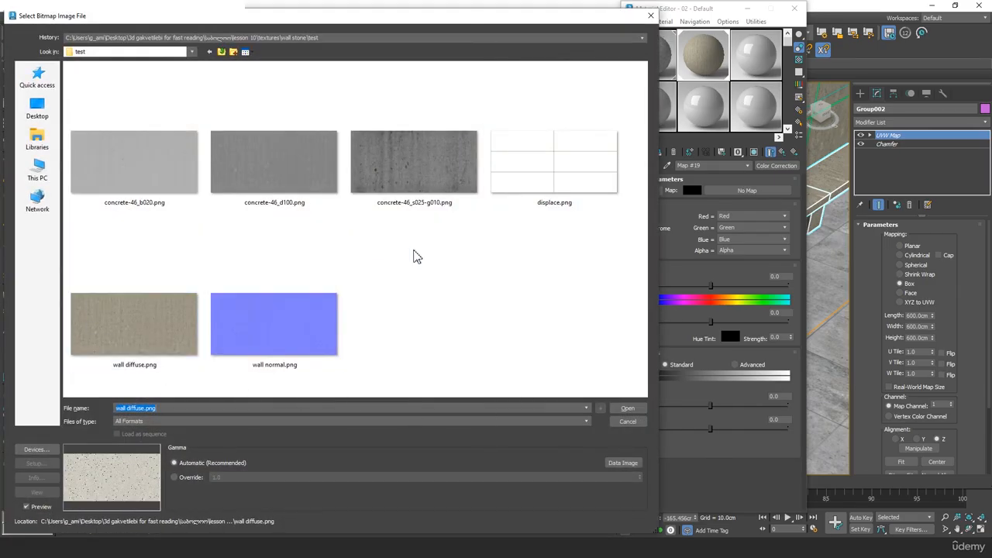
pyautogui.doubleClick(432, 178)
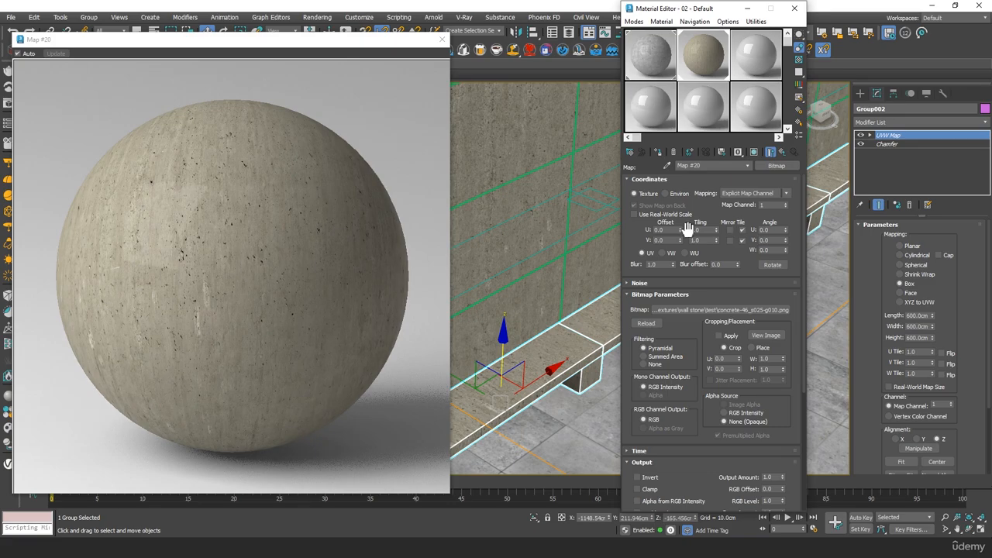
pyautogui.click(782, 154)
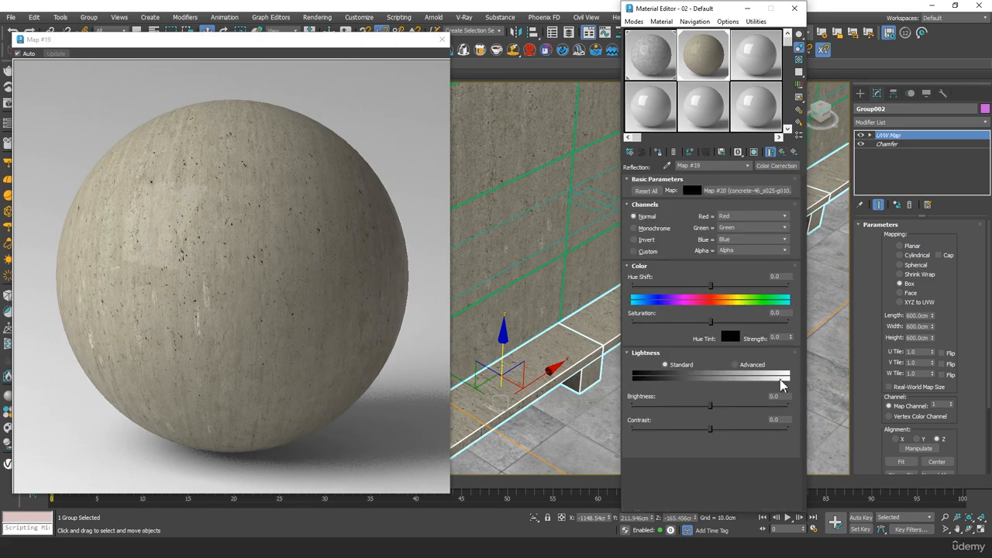
# Try a brightness of about 11.6 for the reflection's Color Correction and settle on a brightness of 2.
pyautogui.doubleClick(775, 396)
pyautogui.write('2')
pyautogui.press('Tab')
pyautogui.moveTo(711, 405); pyautogui.dragTo(719, 403)
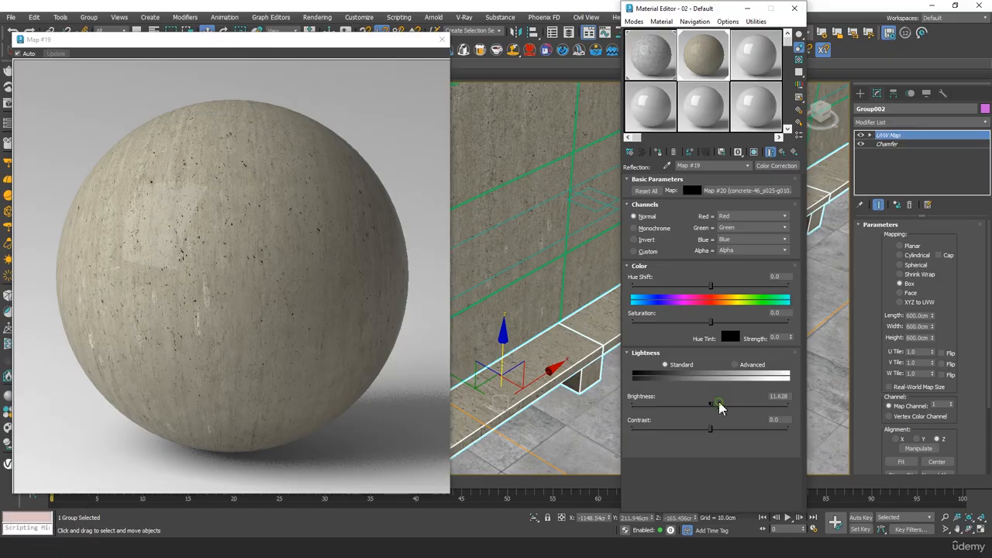
pyautogui.middleClick(244, 308)
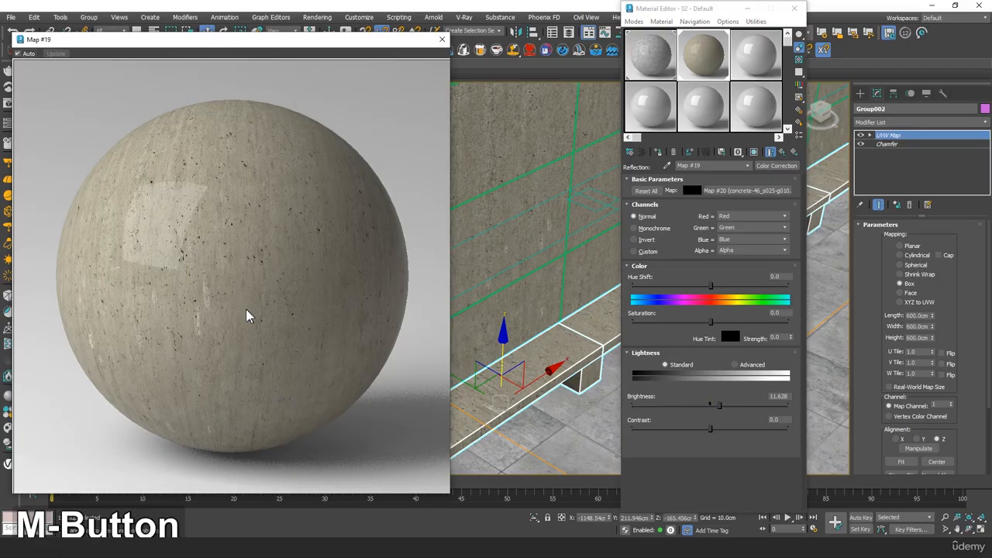
pyautogui.doubleClick(781, 396)
pyautogui.write('2')
pyautogui.press('Tab')
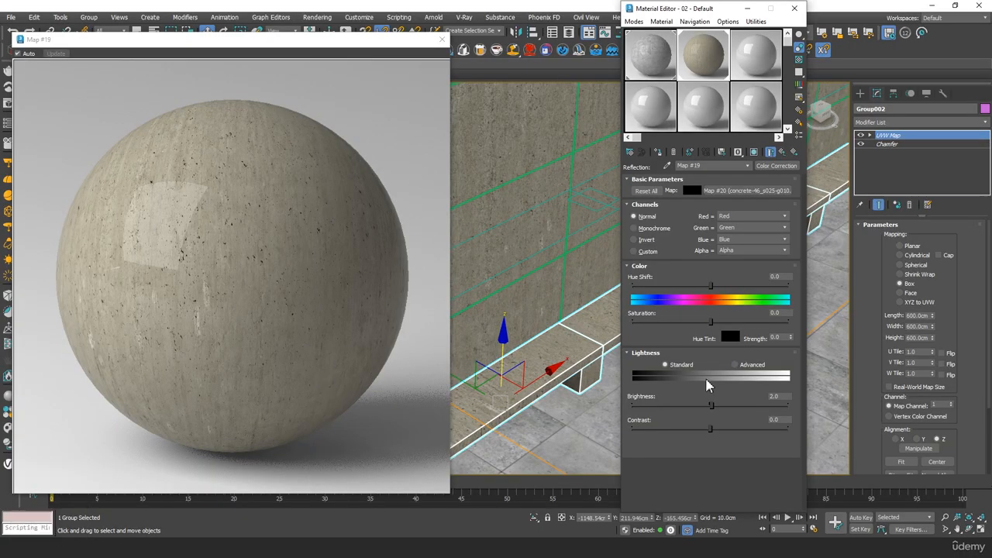
# Set the reflection glossiness of the concrete material to 0.8 and check the material preview.
pyautogui.click(782, 152)
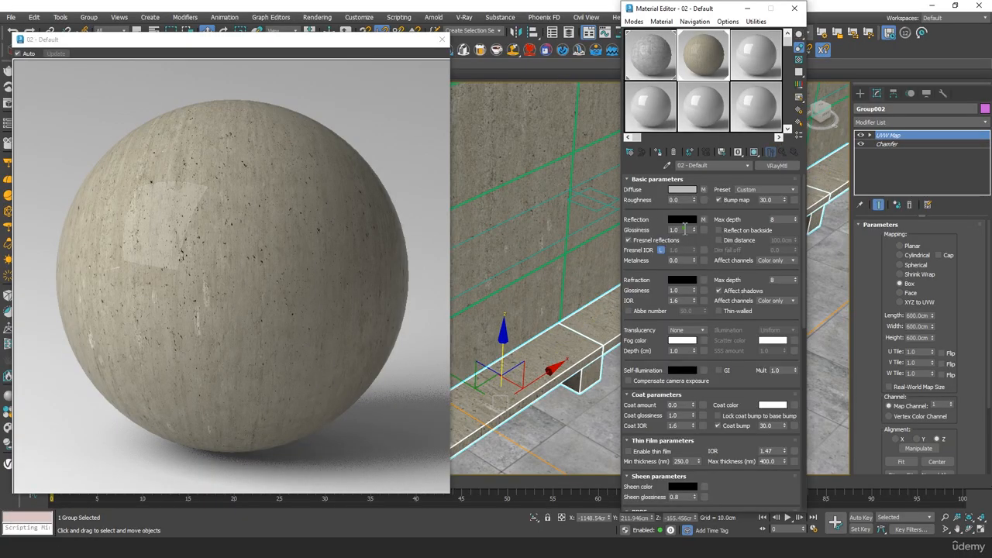
pyautogui.write('.8')
pyautogui.press('Tab')
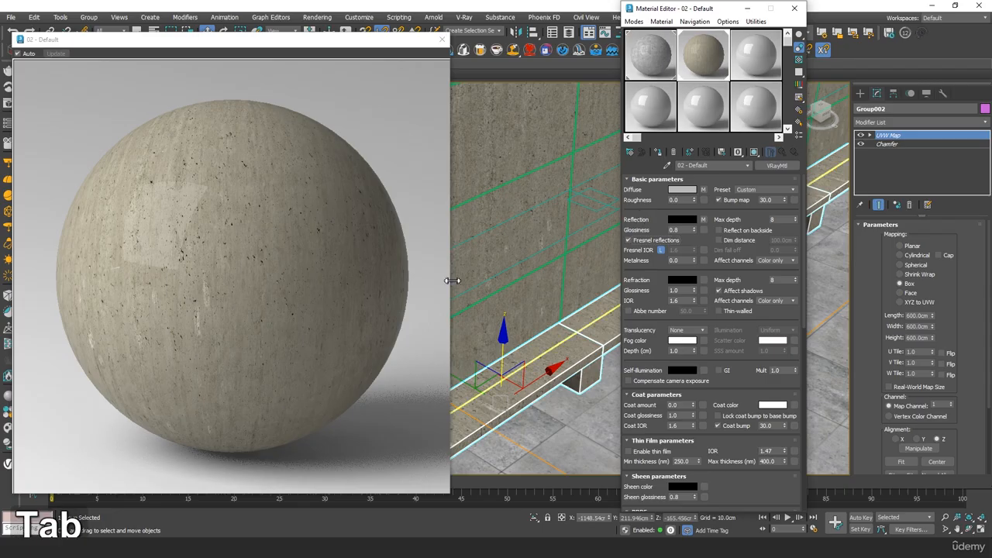
pyautogui.middleClick(372, 237)
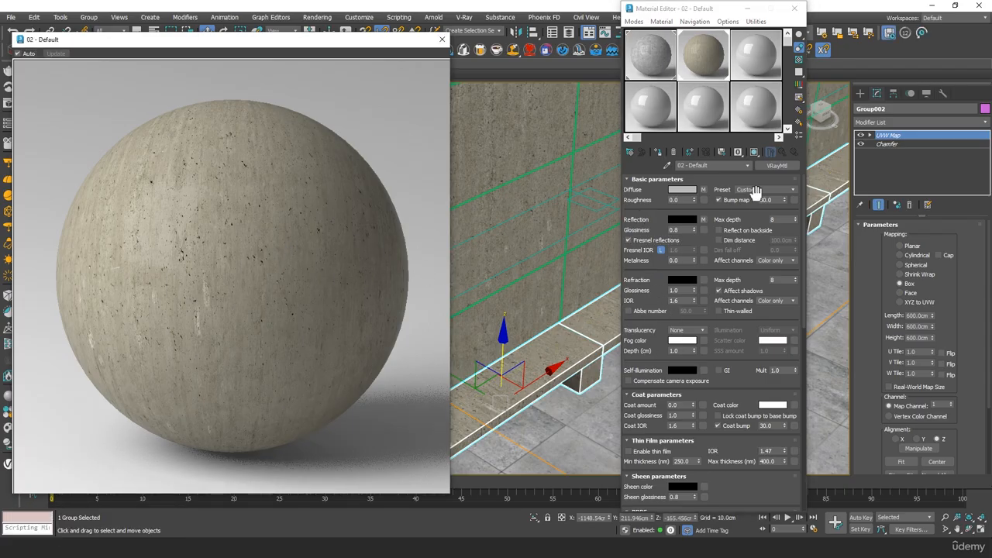
# Assign a VRayNormalMap to the bump map of the concrete material.
pyautogui.doubleClick(780, 200)
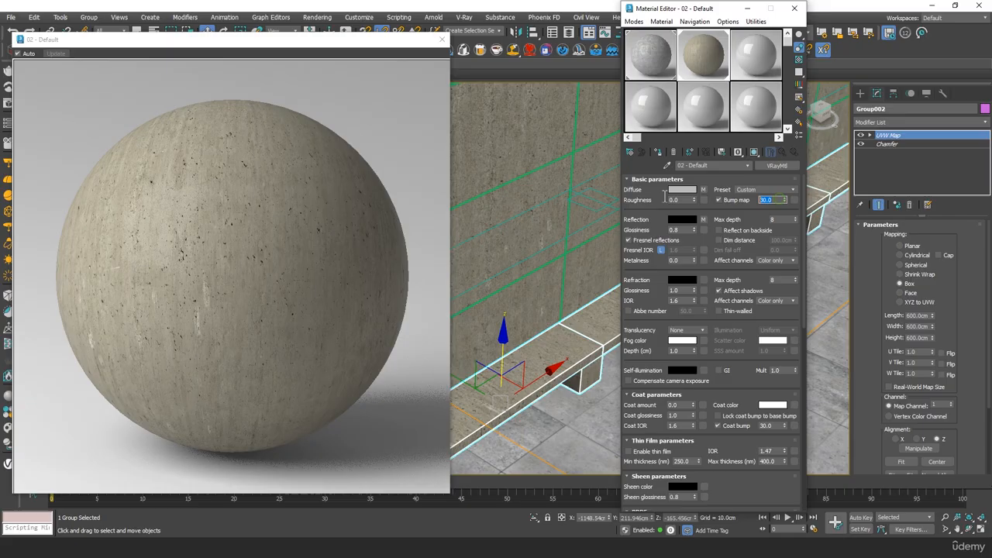
pyautogui.click(803, 204)
pyautogui.write('normma')
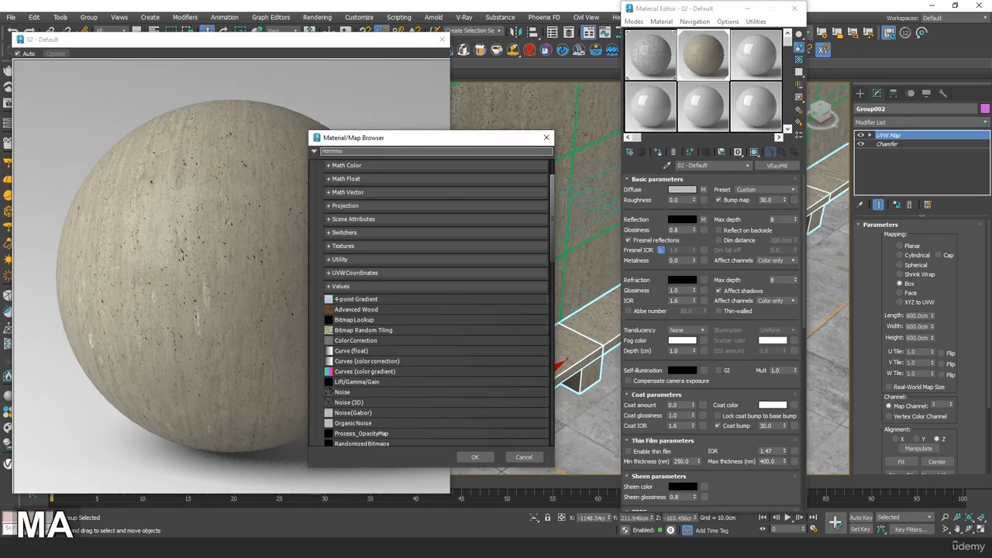
pyautogui.write('vraynorm')
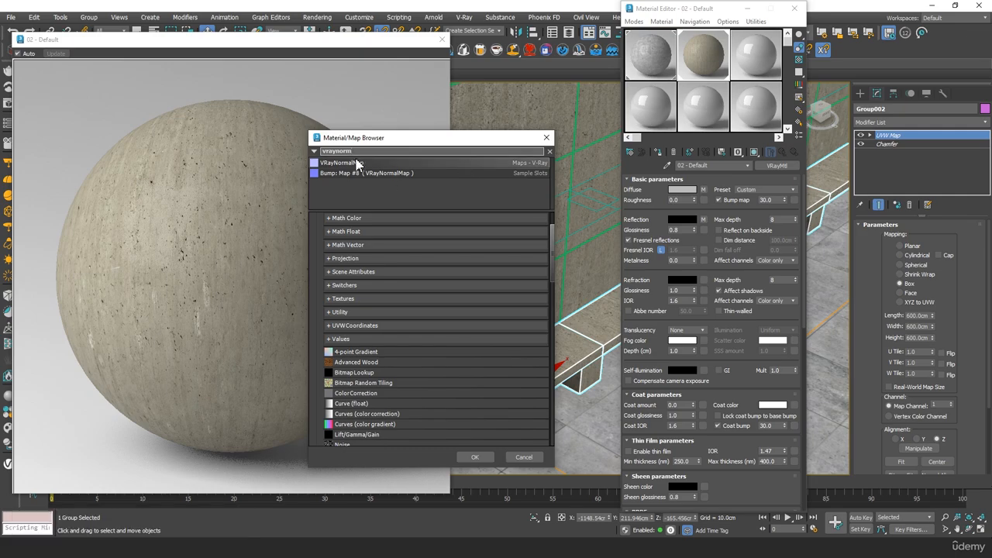
pyautogui.doubleClick(345, 163)
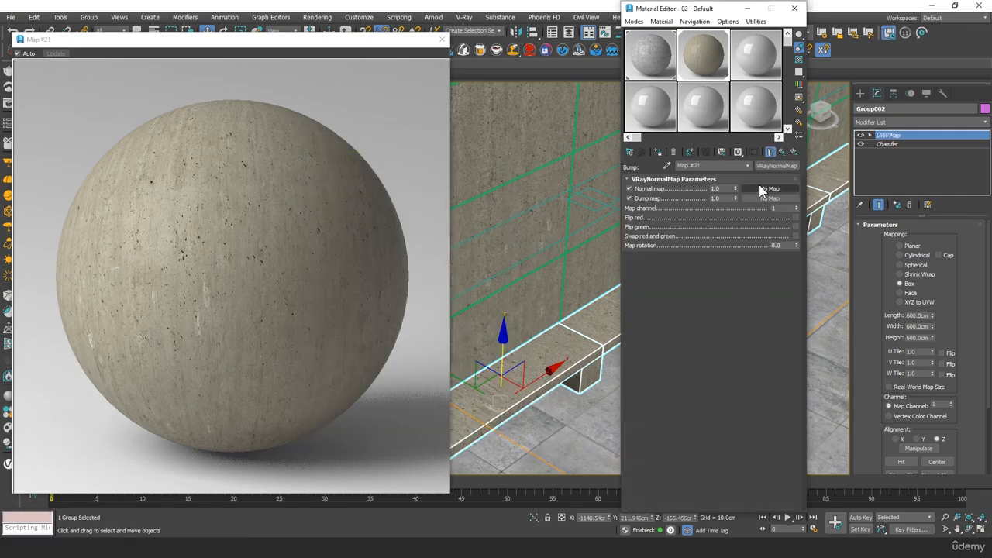
# Load the bitmap wall normal.png as the normal map of the VRayNormalMap.
pyautogui.click(770, 188)
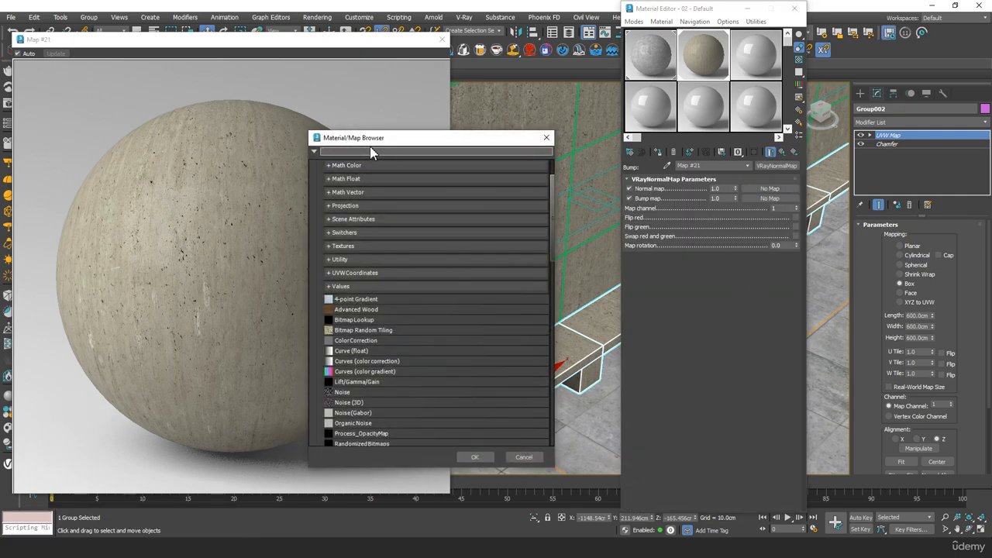
pyautogui.write('bitm')
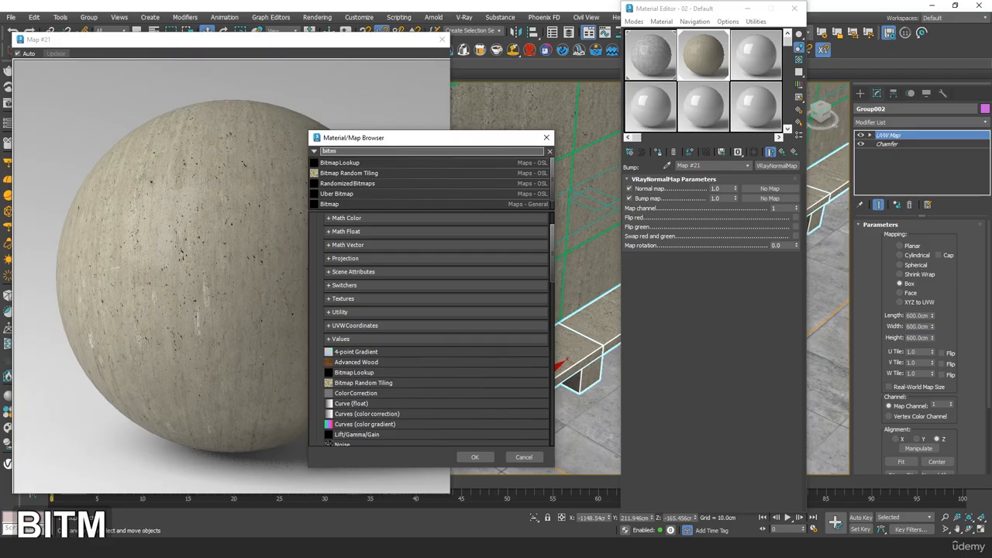
pyautogui.doubleClick(353, 204)
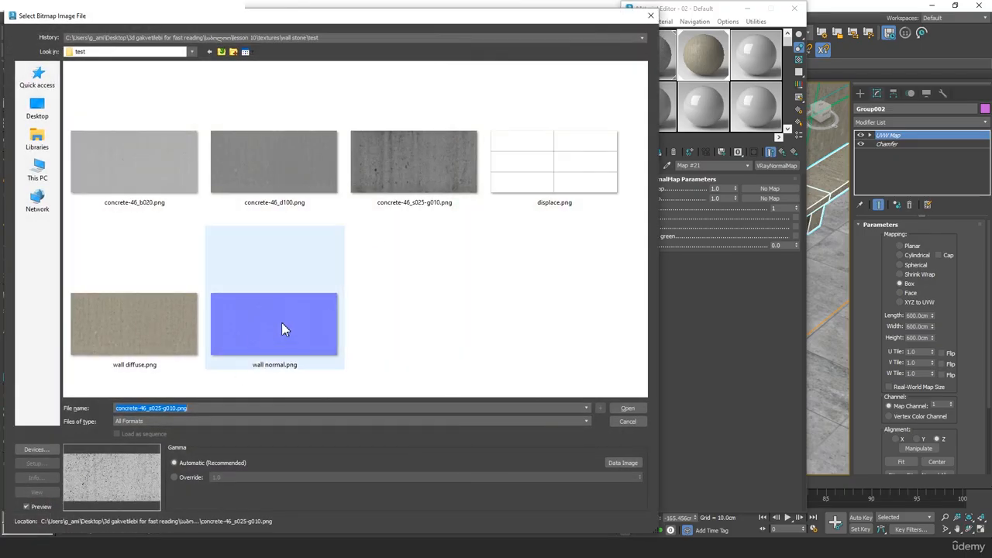
pyautogui.doubleClick(282, 323)
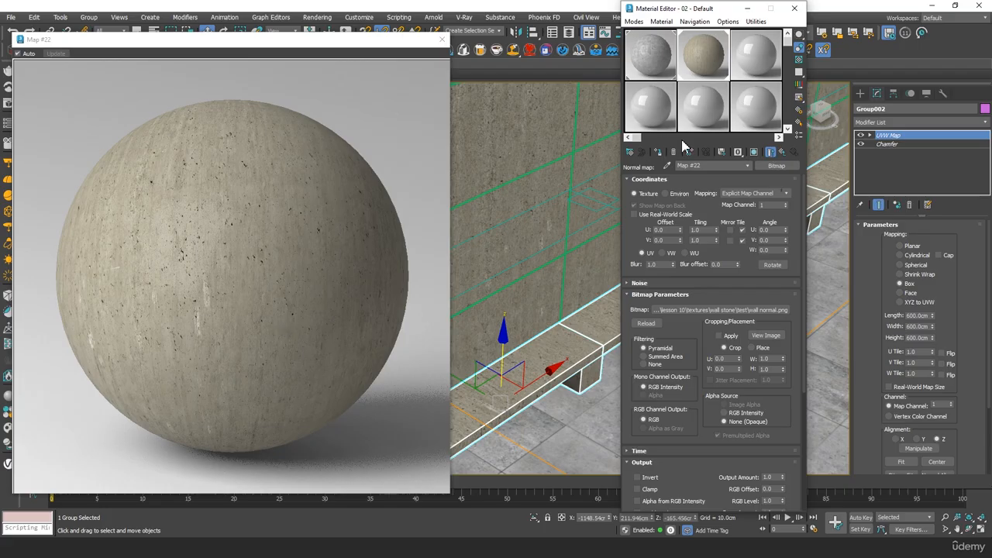
# Set the normal map strength of the VRayNormalMap to 5.
pyautogui.click(781, 154)
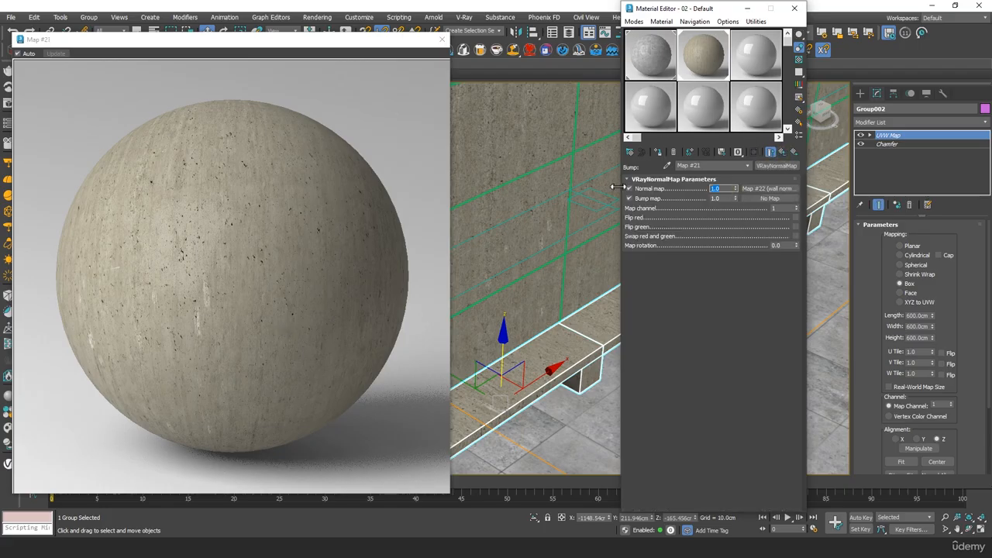
pyautogui.write('5')
pyautogui.press('Tab')
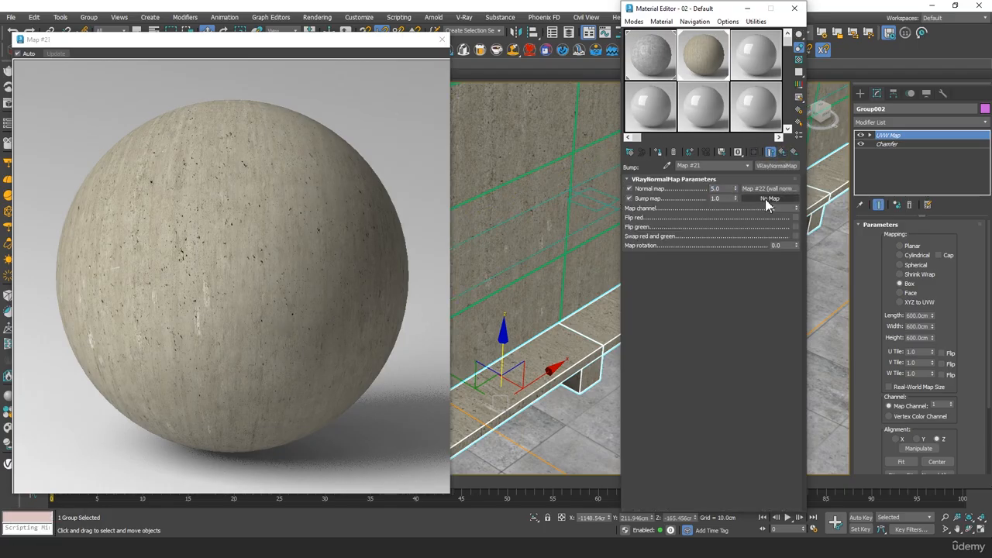
# Load the bitmap concrete-46_s025-g010.png as the bump map of the VRayNormalMap.
pyautogui.click(770, 199)
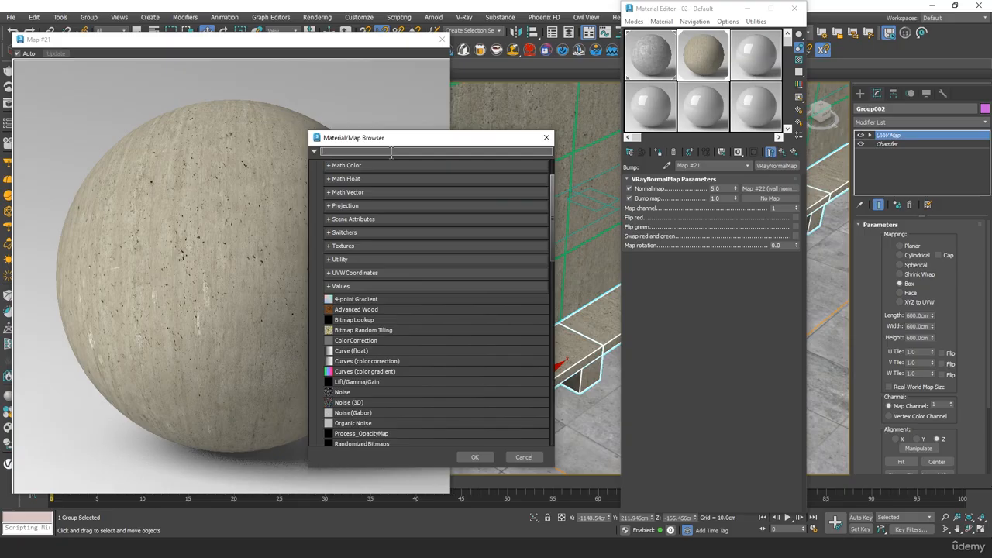
pyautogui.write('vr')
pyautogui.press('BackSpace')
pyautogui.press('BackSpace')
pyautogui.write('bitma')
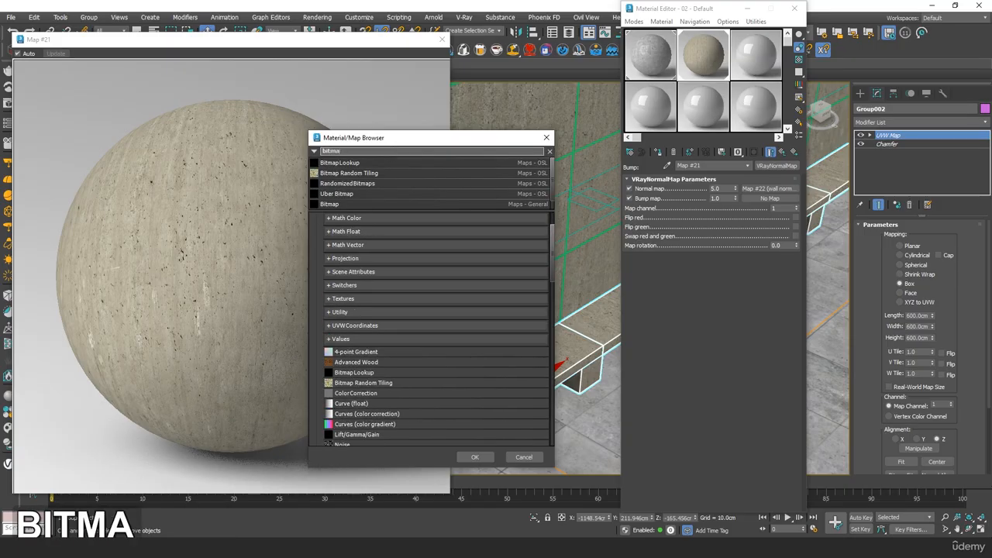
pyautogui.doubleClick(345, 203)
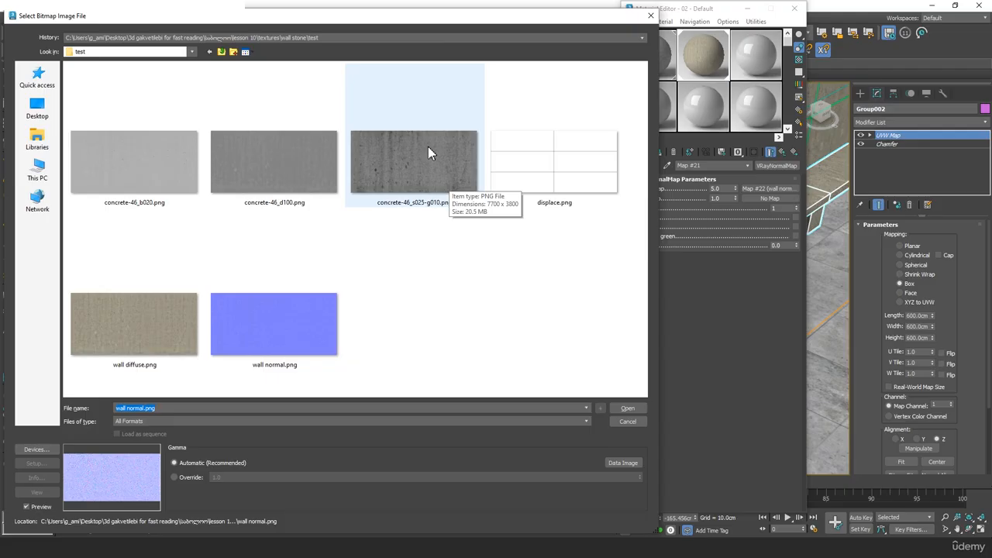
pyautogui.doubleClick(382, 170)
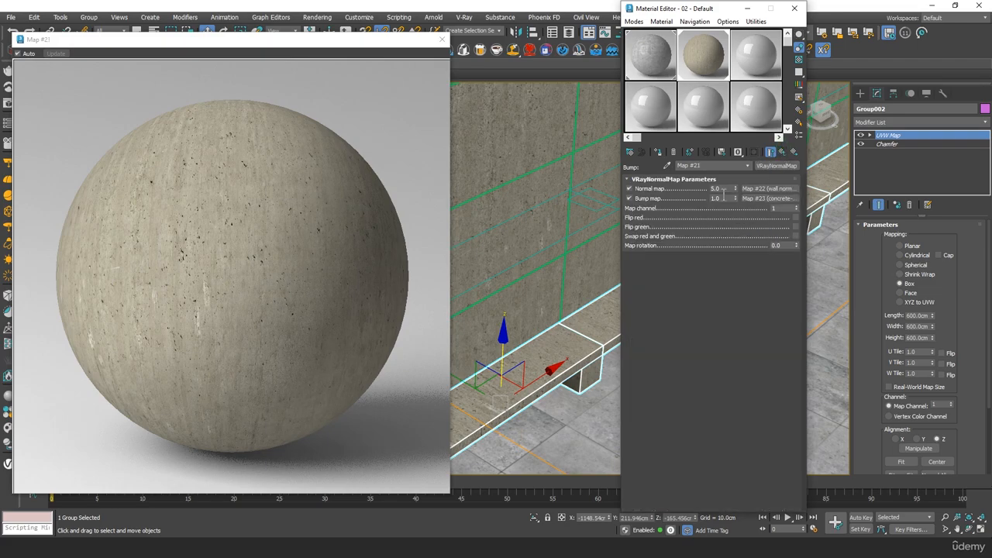
# Set both the normal map and bump map strengths of the VRayNormalMap to 5.
pyautogui.write('5')
pyautogui.press('Tab')
pyautogui.write('5')
pyautogui.press('Tab')
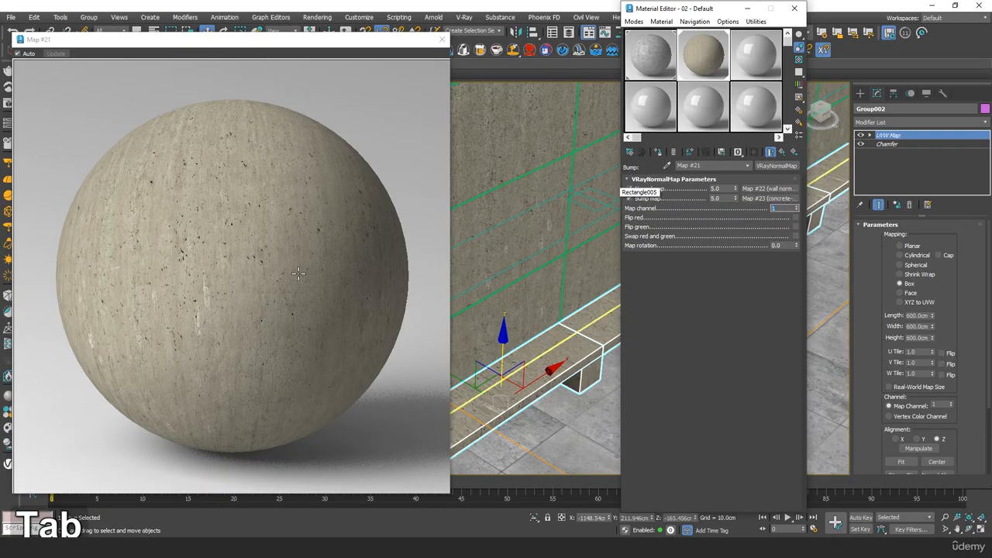
# Return to the concrete material, set its bump map amount to 5 and close the enlarged preview.
pyautogui.click(781, 152)
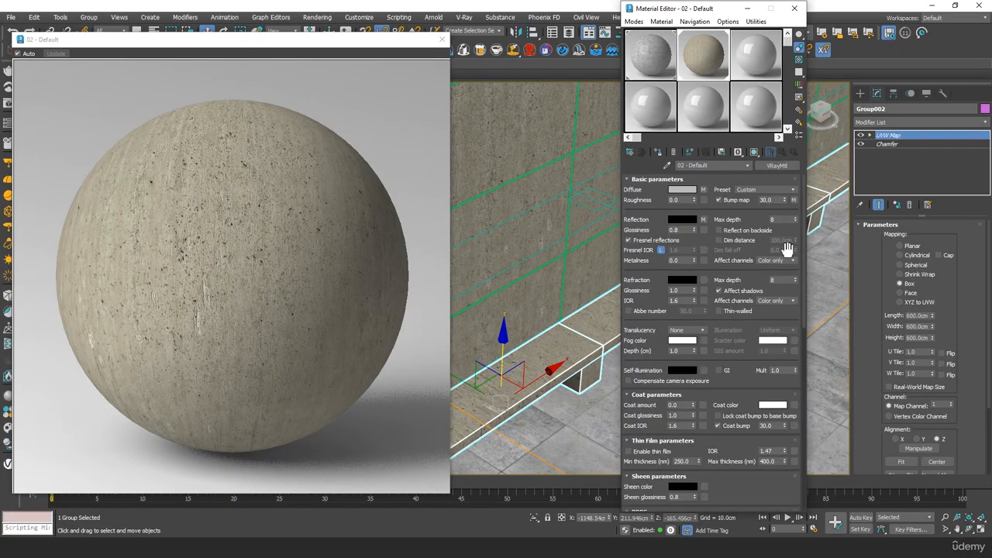
pyautogui.write('5')
pyautogui.press('Tab')
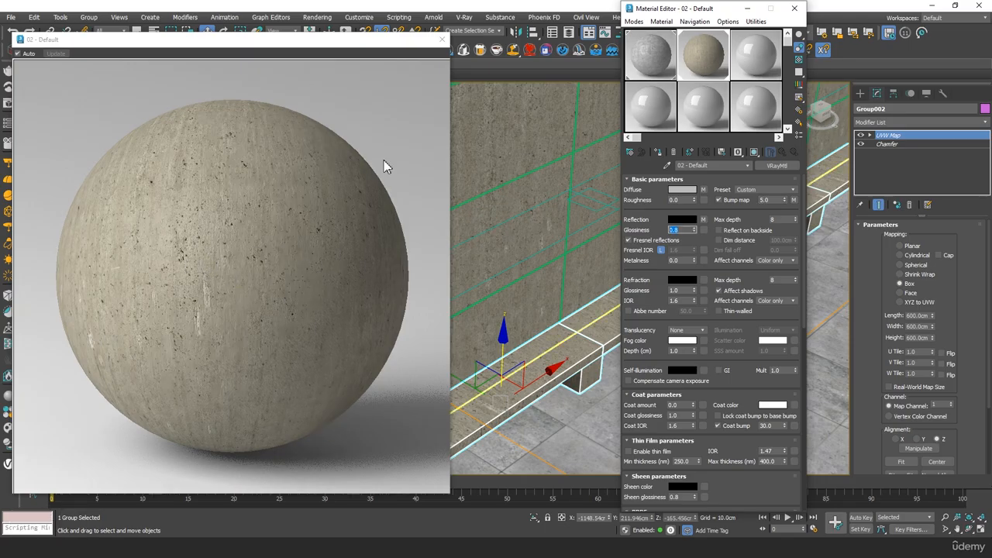
pyautogui.click(442, 39)
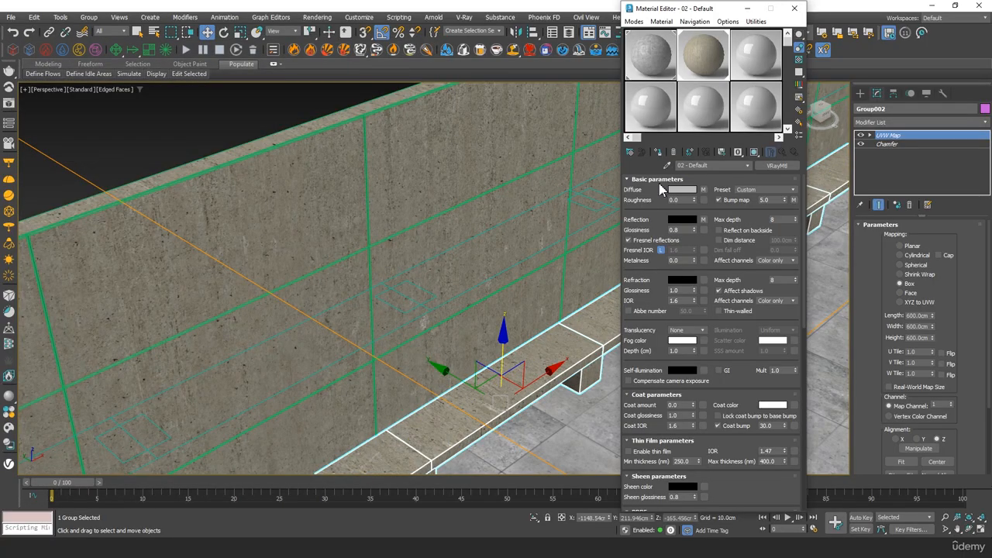
pyautogui.click(749, 8)
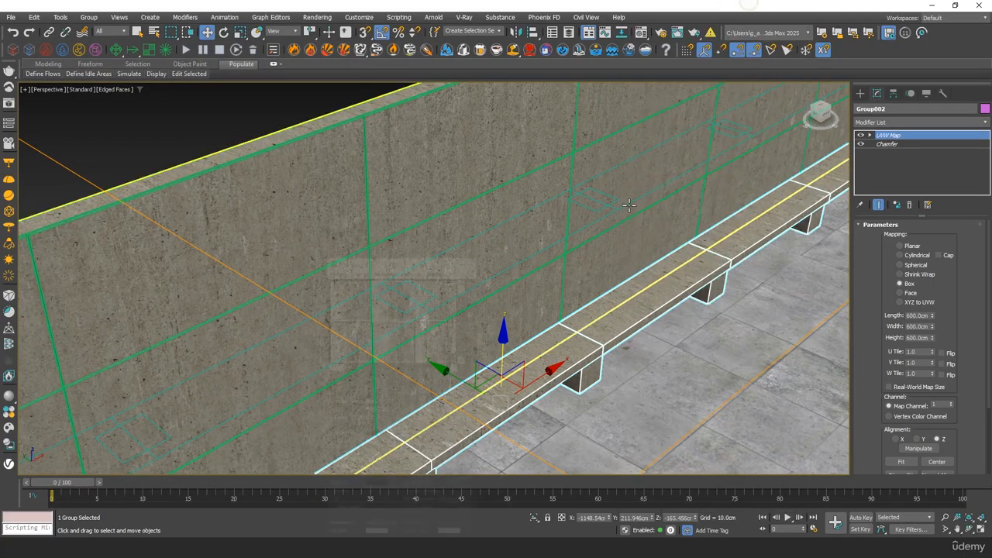
# Select one of the orange columns beside the glass wall in shaded perspective, plus all similar objects.
pyautogui.press('z')
pyautogui.keyDown('alt'); pyautogui.moveTo(466, 307); pyautogui.dragTo(412, 299, button='middle'); pyautogui.keyUp('alt')
pyautogui.scroll(8, 421, 290)
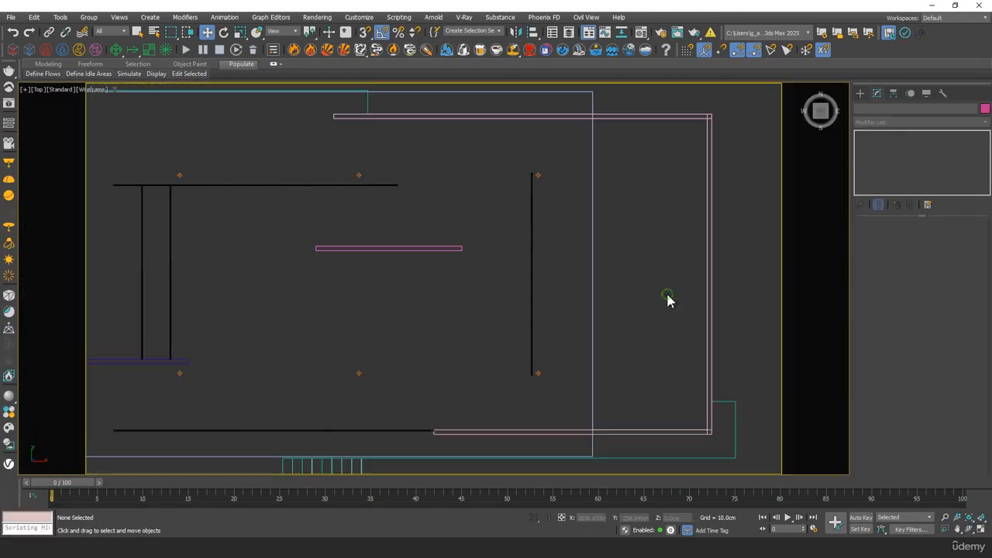
pyautogui.click(593, 290)
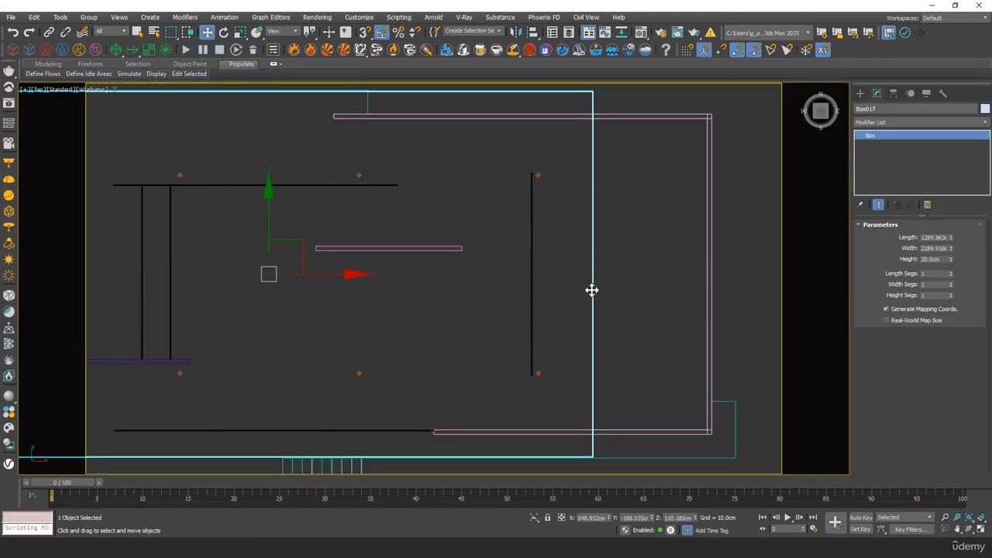
pyautogui.press('p')
pyautogui.keyDown('alt'); pyautogui.moveTo(589, 297); pyautogui.dragTo(455, 245, button='middle'); pyautogui.keyUp('alt')
pyautogui.press('F3')
pyautogui.moveTo(365, 281)
pyautogui.keyDown('alt'); pyautogui.mouseDown(button='middle')
pyautogui.moveTo(394, 248)
pyautogui.moveTo(411, 287)
pyautogui.moveTo(432, 302)
pyautogui.mouseUp(button='middle'); pyautogui.keyUp('alt')
pyautogui.click(539, 214)
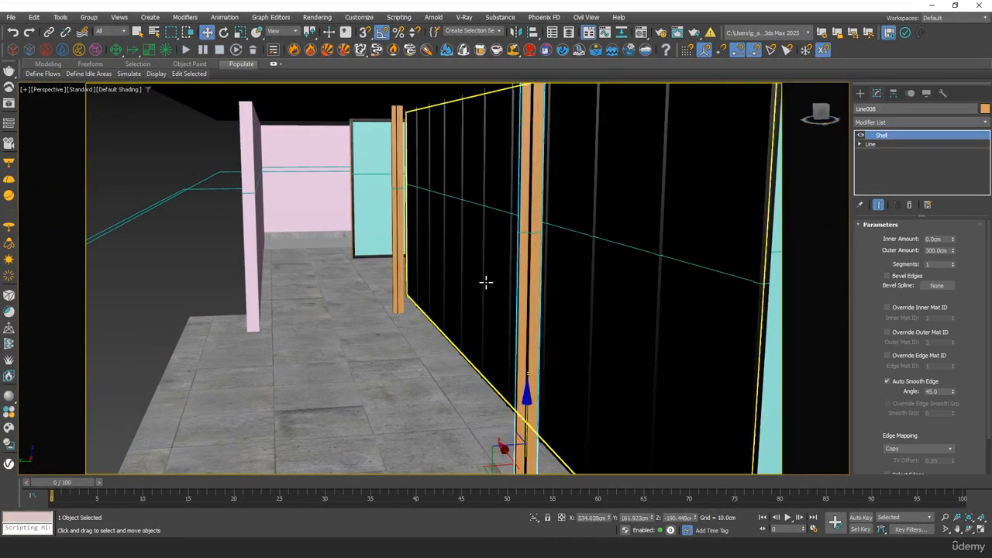
pyautogui.keyDown('alt'); pyautogui.moveTo(486, 281); pyautogui.dragTo(547, 279, button='middle'); pyautogui.keyUp('alt')
pyautogui.rightClick(548, 285)
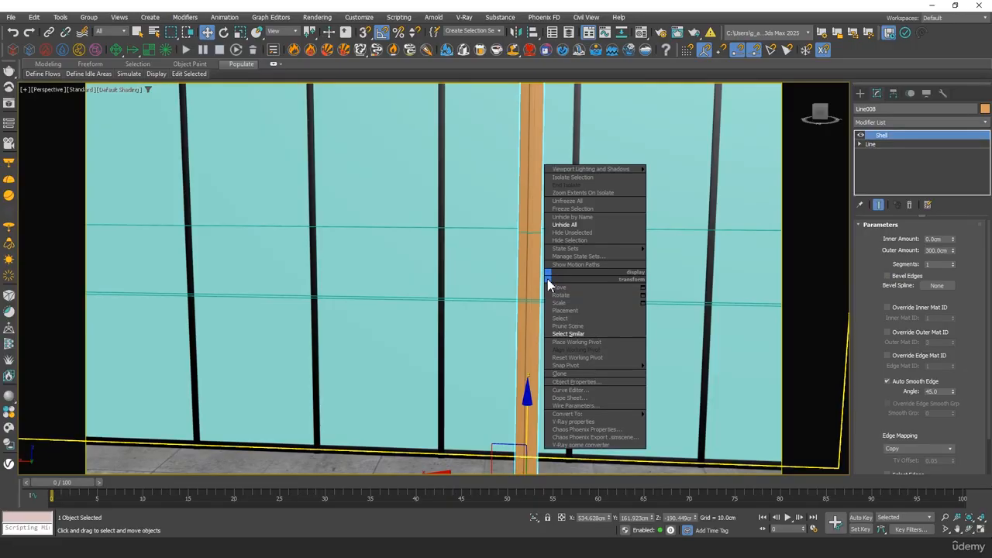
pyautogui.click(573, 334)
pyautogui.press('z')
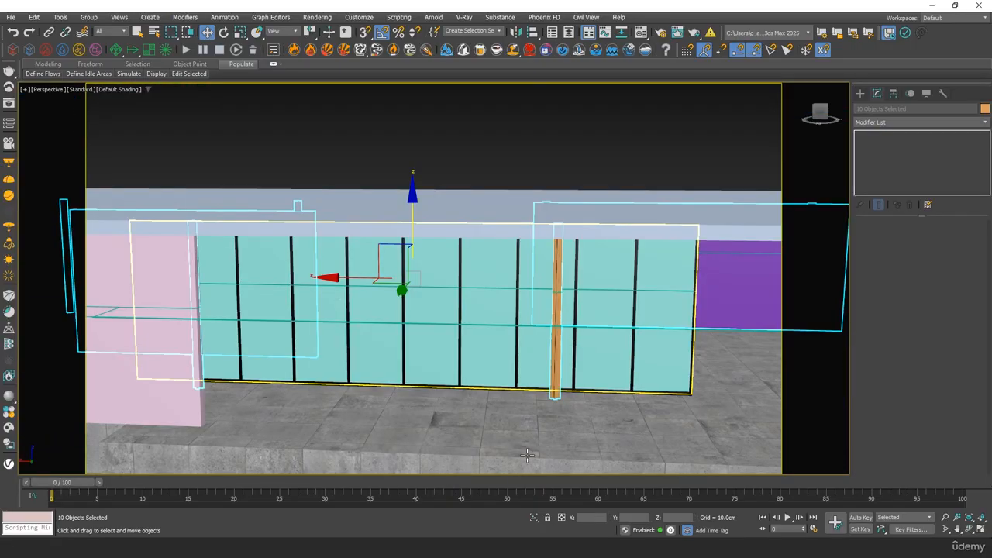
# Isolate the selection and remove the pink and purple wall panels from it, keeping only the columns selected.
pyautogui.click(534, 518)
pyautogui.keyDown('alt'); pyautogui.moveTo(514, 322); pyautogui.dragTo(479, 372, button='middle'); pyautogui.keyUp('alt')
pyautogui.keyDown('alt'); pyautogui.click(503, 377); pyautogui.keyUp('alt')
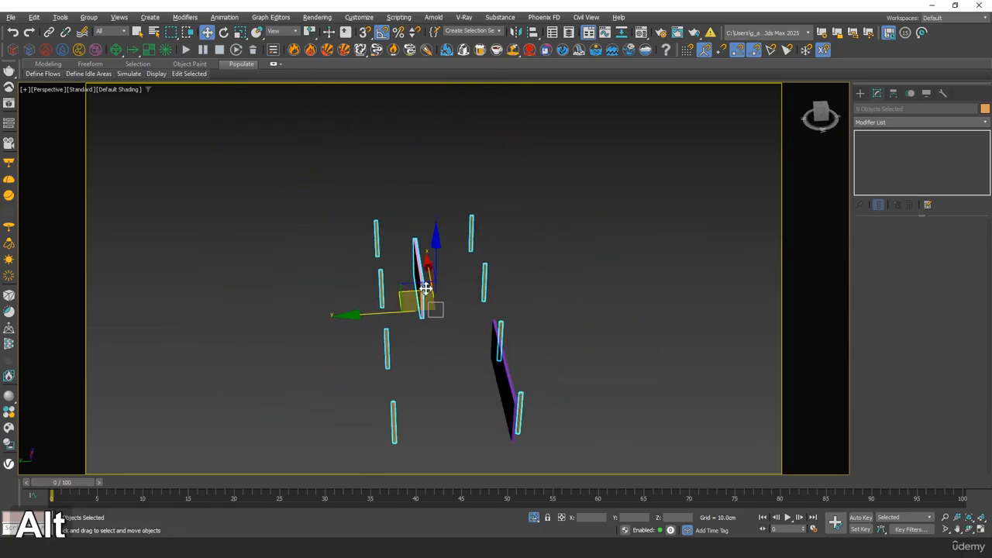
pyautogui.keyDown('alt'); pyautogui.click(420, 284); pyautogui.keyUp('alt')
pyautogui.keyDown('alt'); pyautogui.moveTo(457, 330); pyautogui.dragTo(388, 271, button='middle'); pyautogui.keyUp('alt')
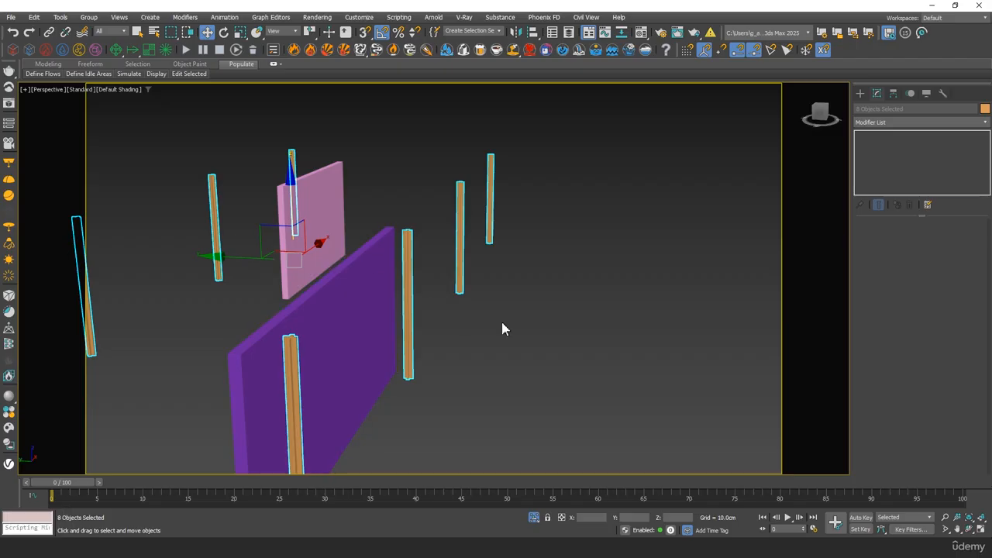
# Change the material in the third sample slot, 03 - Default, to a VRayMtl.
pyautogui.press('m')
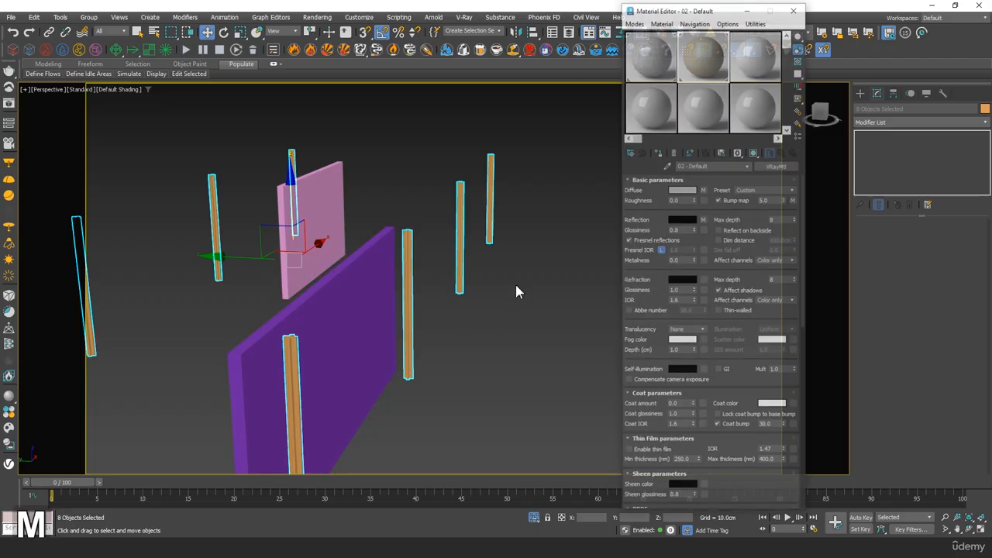
pyautogui.click(764, 62)
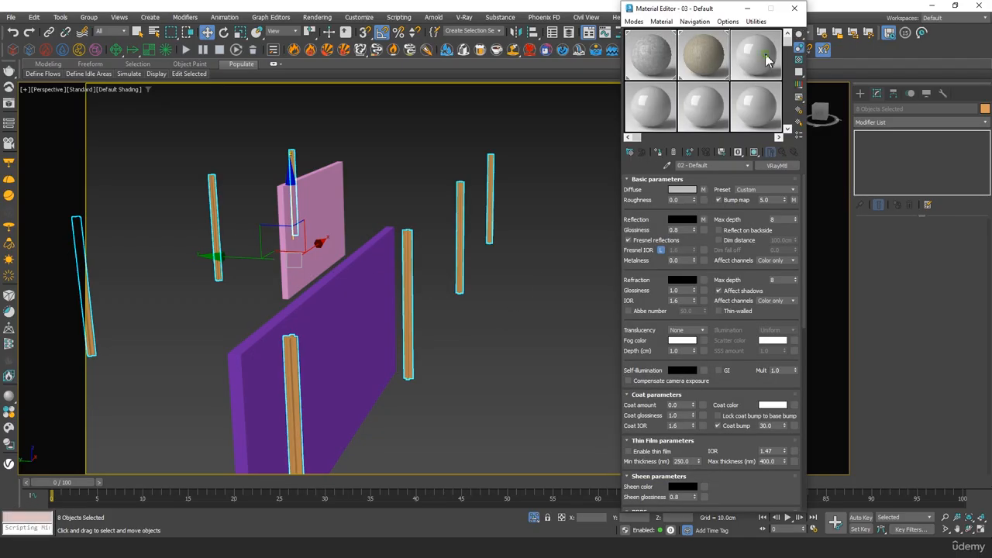
pyautogui.click(776, 165)
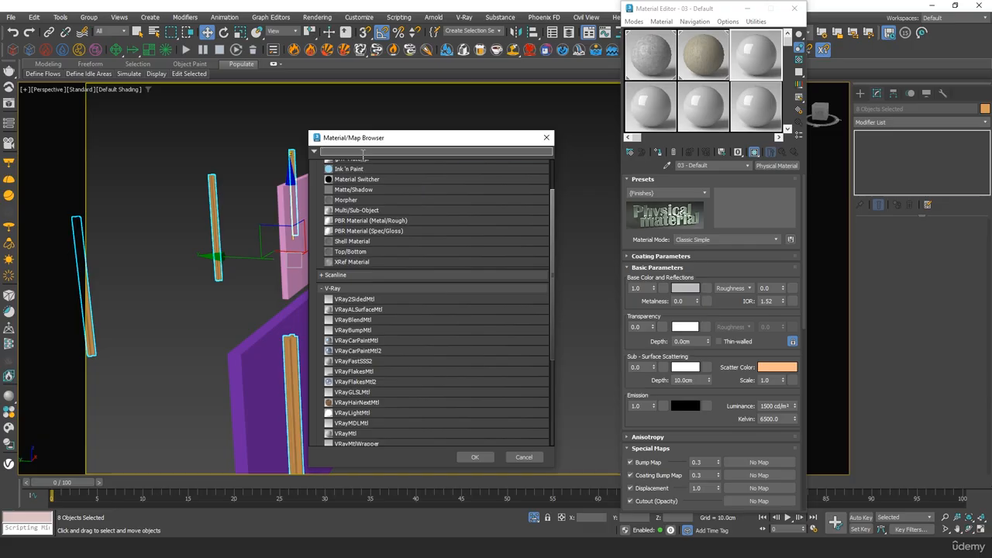
pyautogui.write('vraymtl')
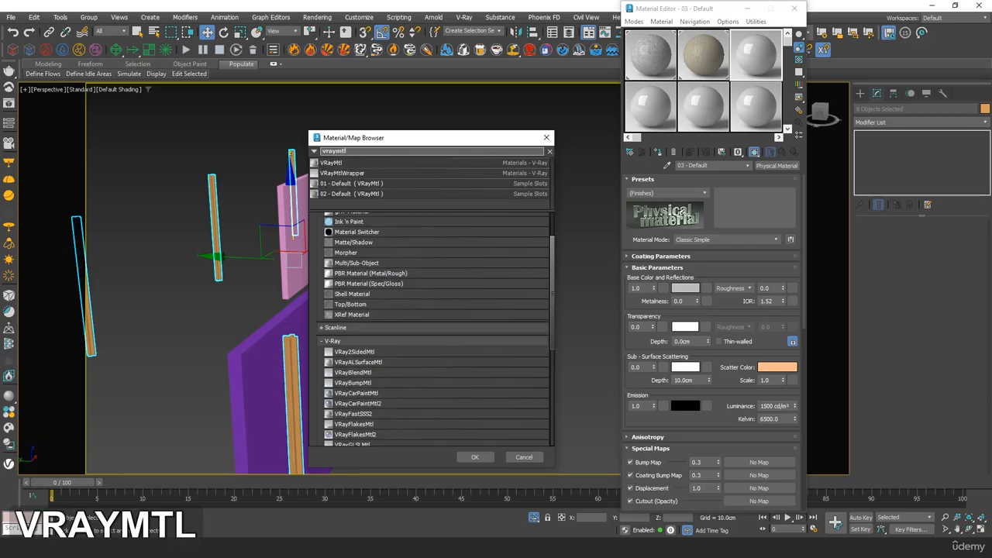
pyautogui.doubleClick(347, 164)
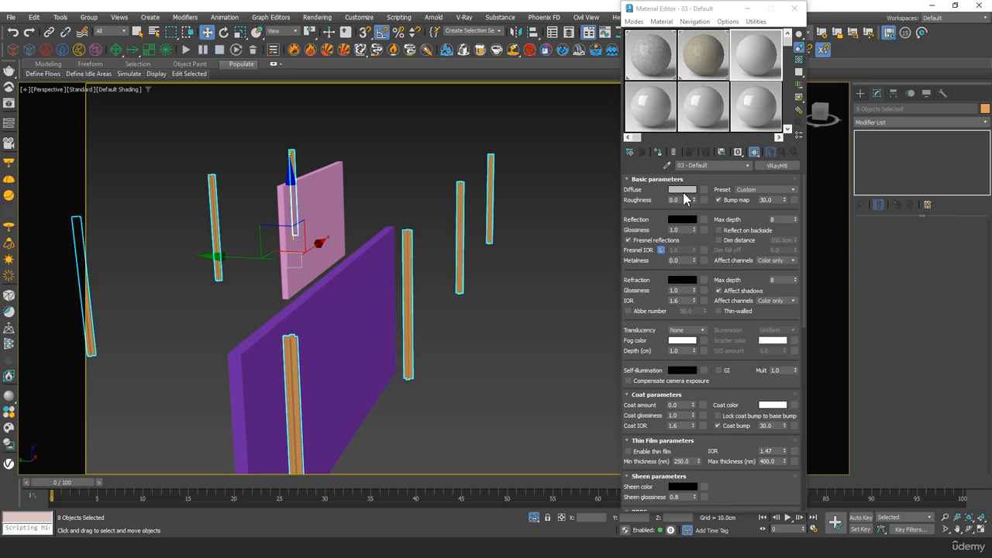
# Set the new material's diffuse color to black and its reflection color to near white, value 254.
pyautogui.click(685, 192)
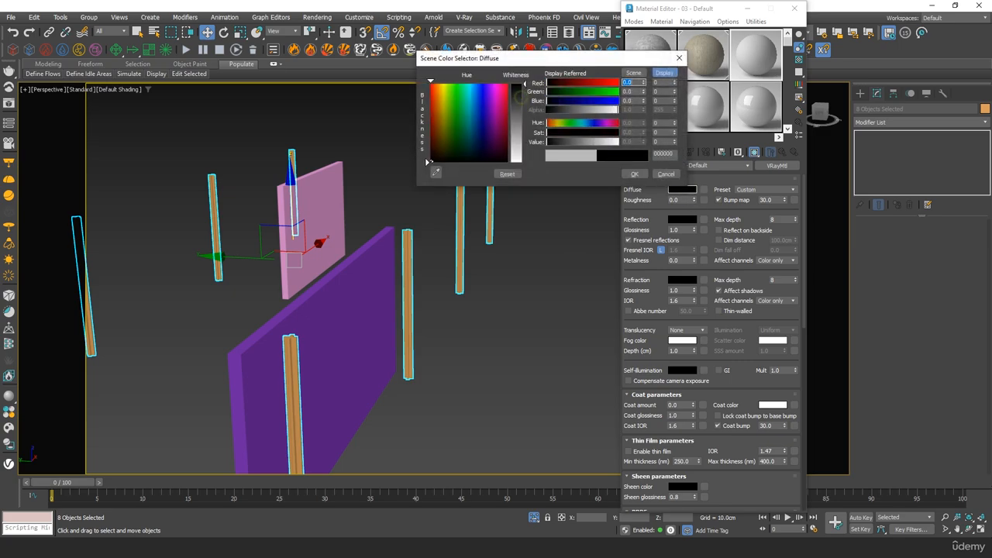
pyautogui.click(634, 174)
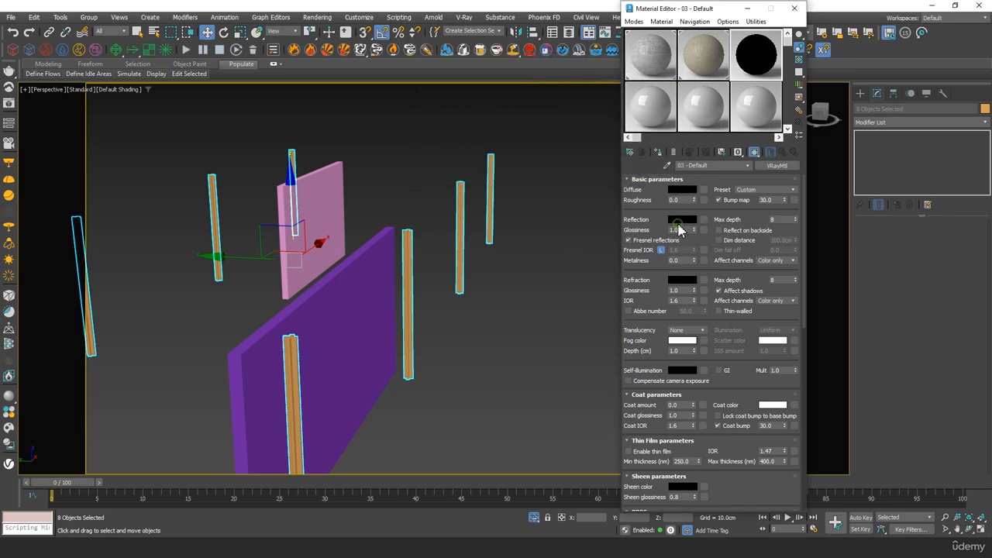
pyautogui.click(681, 220)
pyautogui.click(501, 147)
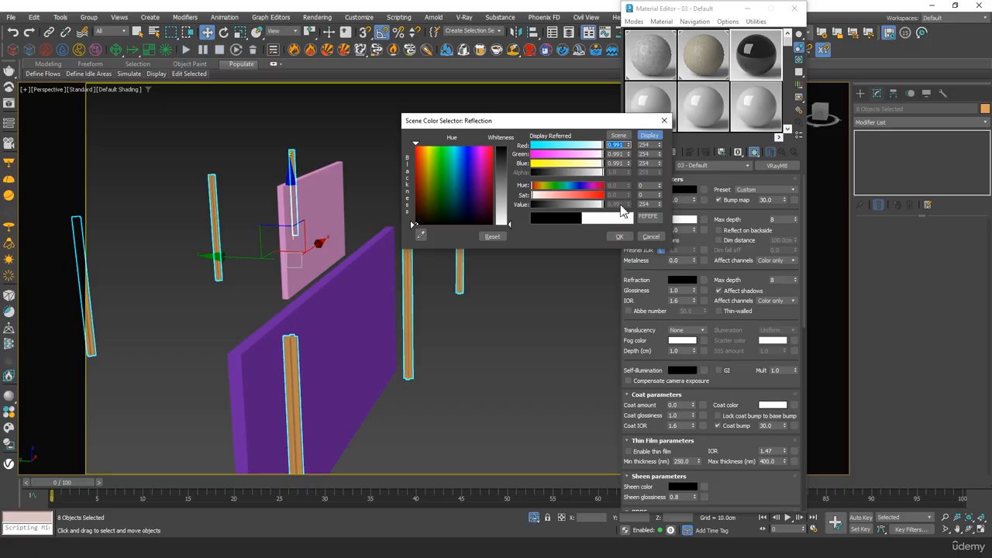
pyautogui.click(619, 237)
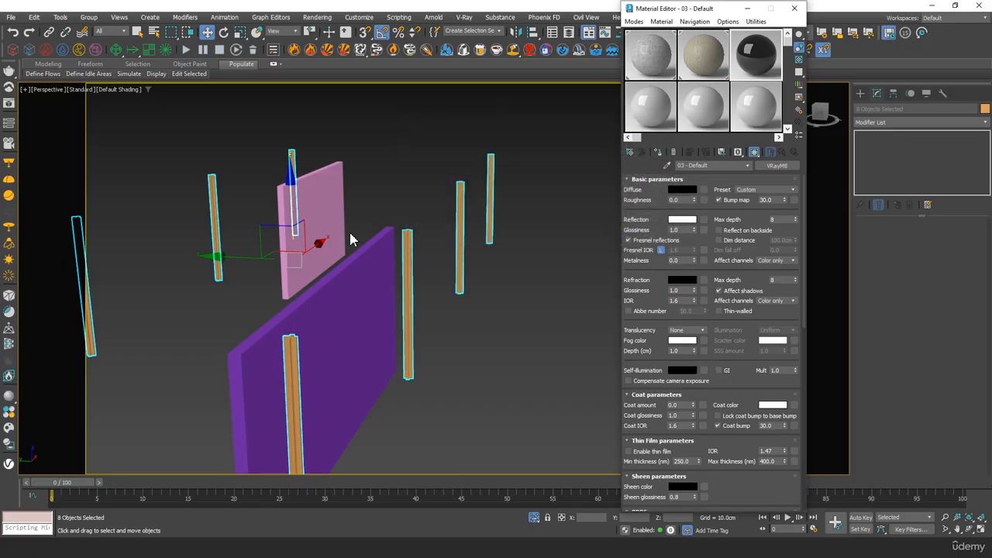
# Set the reflection glossiness of the black column material to 0.8.
pyautogui.keyDown('alt'); pyautogui.moveTo(350, 240); pyautogui.dragTo(308, 268, button='middle'); pyautogui.keyUp('alt')
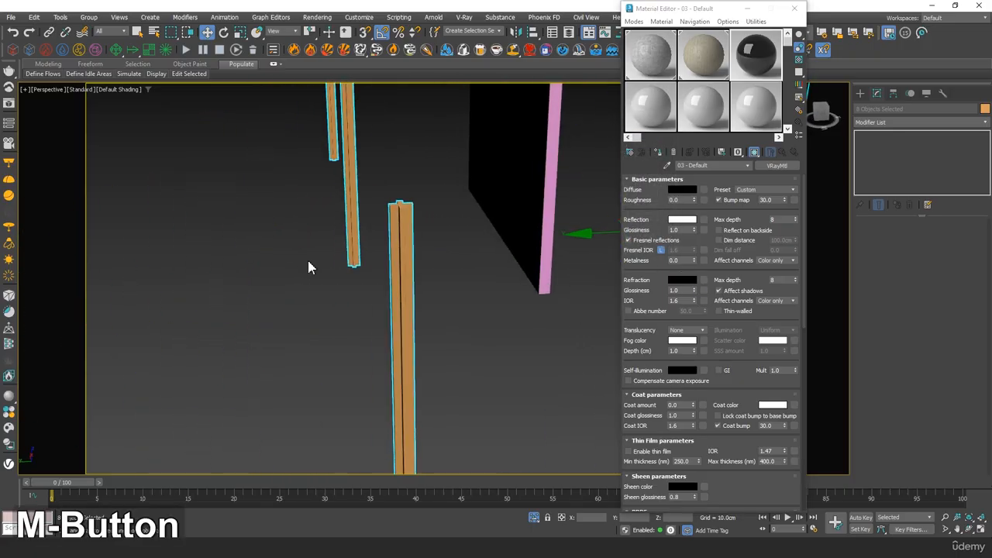
pyautogui.keyDown('alt'); pyautogui.moveTo(326, 202); pyautogui.dragTo(334, 212, button='middle'); pyautogui.keyUp('alt')
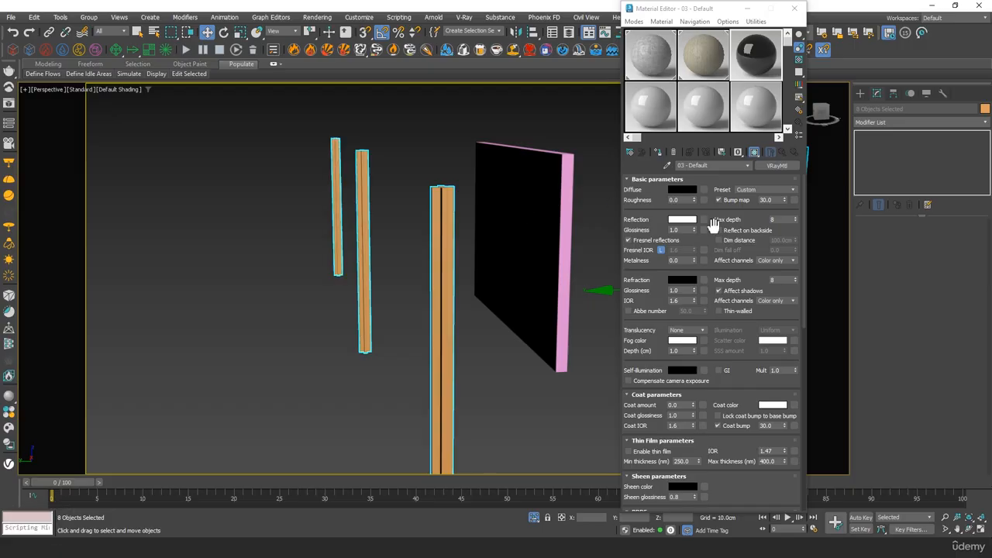
pyautogui.click(693, 231)
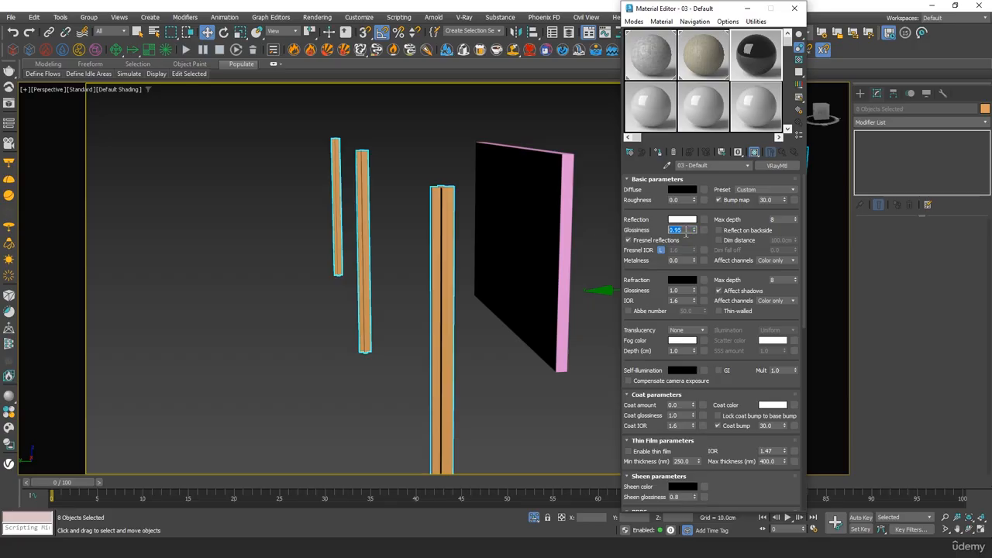
pyautogui.press('BackSpace')
pyautogui.press('BackSpace')
pyautogui.write('8')
pyautogui.press('Tab')
# Set the column material's metalness to 0.4 and turn off its Fresnel reflections.
pyautogui.press('BackSpace')
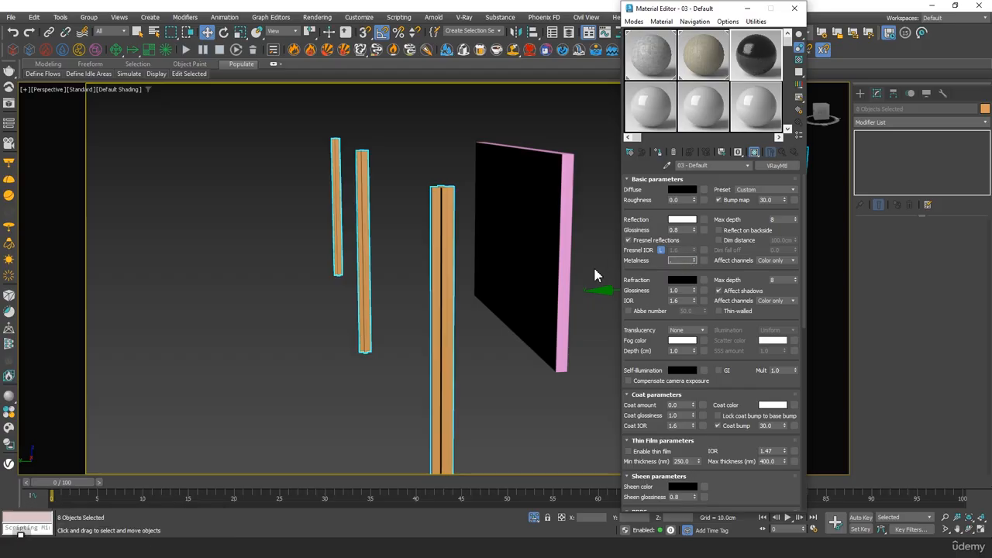
pyautogui.write('0.4')
pyautogui.press('Tab')
pyautogui.moveTo(488, 248); pyautogui.dragTo(520, 235, button='middle')
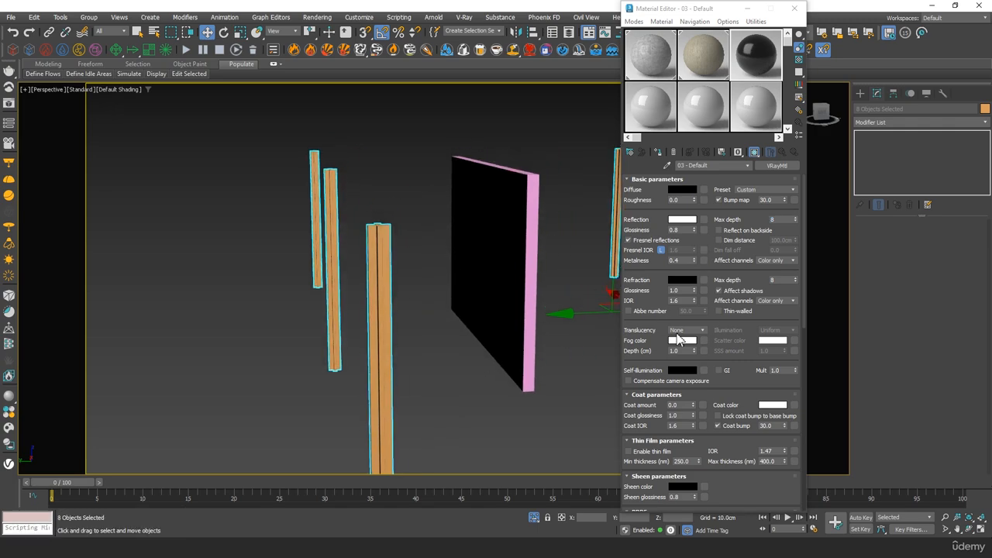
pyautogui.click(639, 245)
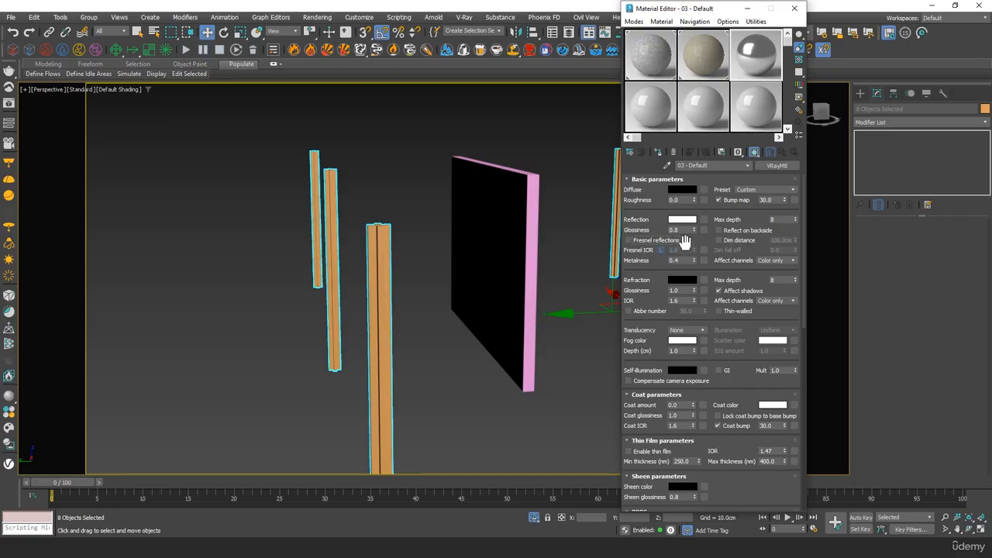
# Assign the 03 - Default material to the selected columns and exit isolation to show the whole pavilion.
pyautogui.click(659, 153)
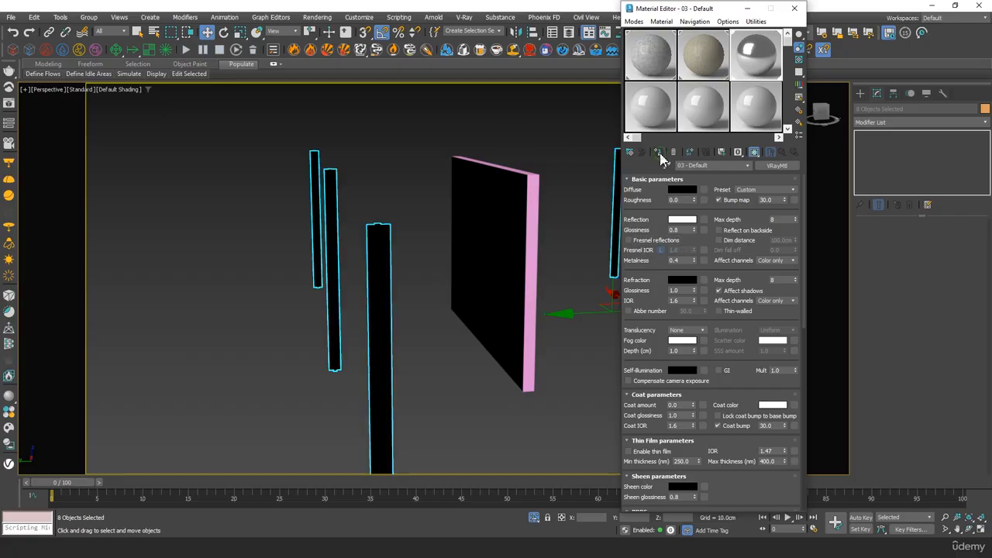
pyautogui.moveTo(448, 217)
pyautogui.keyDown('alt'); pyautogui.mouseDown(button='middle')
pyautogui.moveTo(465, 178)
pyautogui.moveTo(339, 209)
pyautogui.moveTo(431, 220)
pyautogui.mouseUp(button='middle'); pyautogui.keyUp('alt')
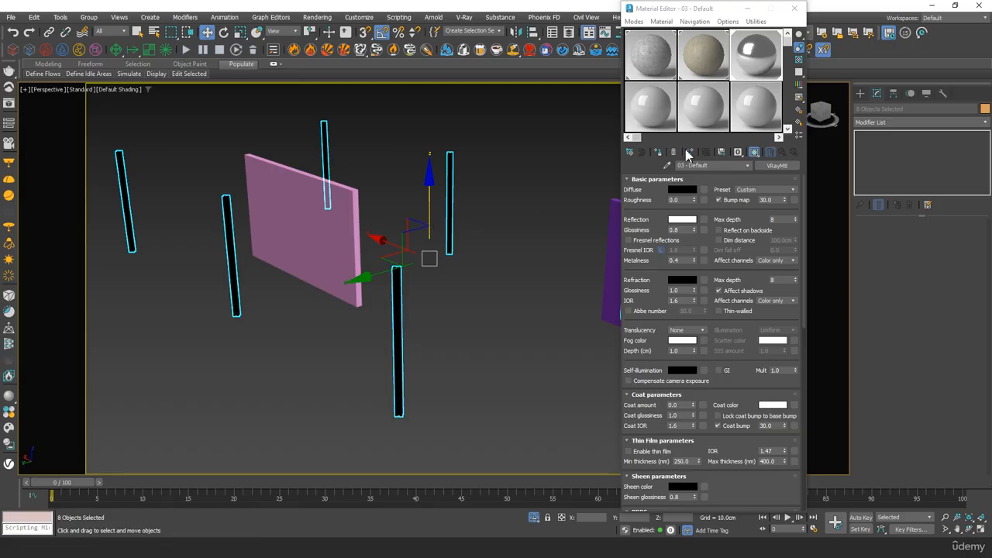
pyautogui.click(535, 518)
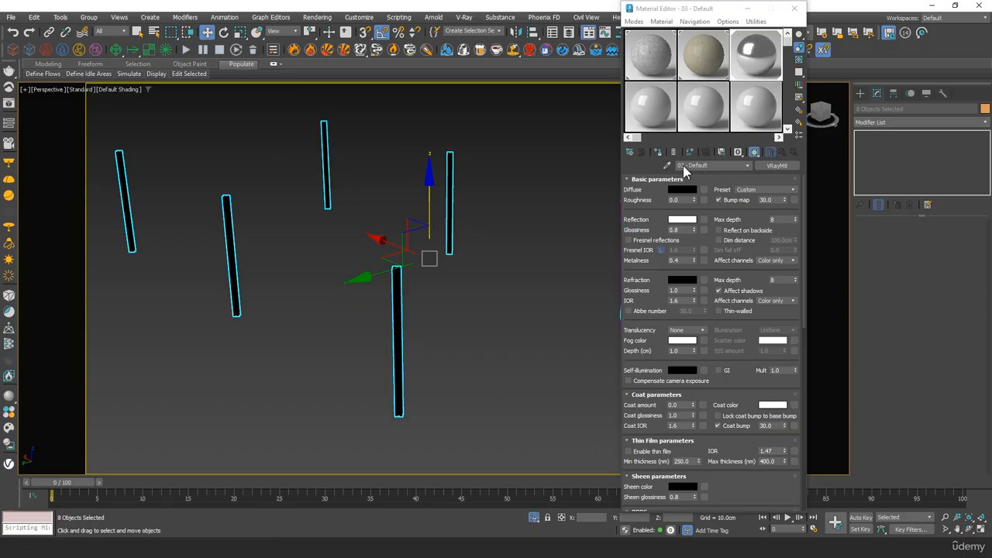
pyautogui.click(534, 518)
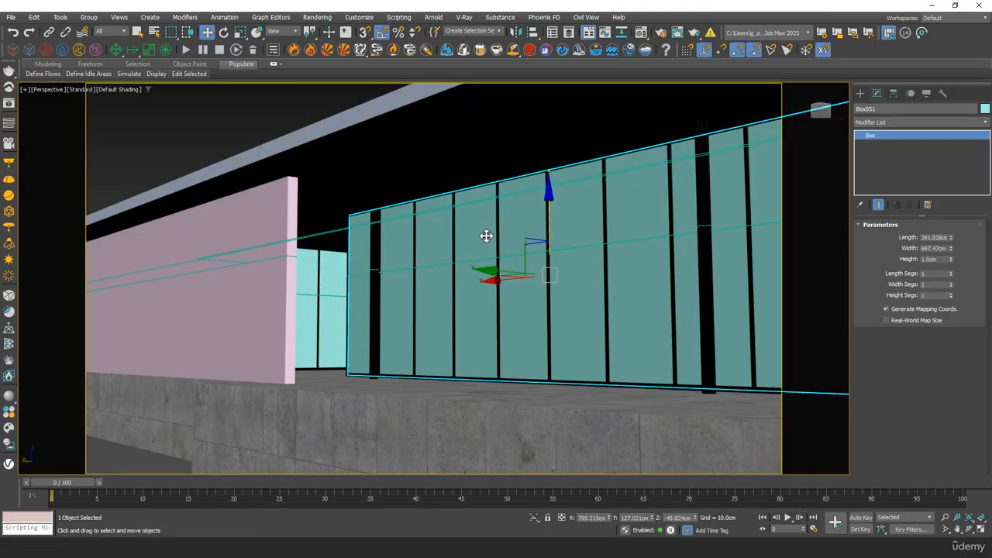
# Add the other cyan glass wall panels around the pavilion to the selection and isolate all four.
pyautogui.keyDown('alt'); pyautogui.moveTo(487, 233); pyautogui.dragTo(496, 255, button='middle'); pyautogui.keyUp('alt')
pyautogui.keyDown('ctrl'); pyautogui.click(496, 259); pyautogui.keyUp('ctrl')
pyautogui.scroll(-5, 516, 250)
pyautogui.keyDown('ctrl'); pyautogui.click(355, 306); pyautogui.keyUp('ctrl')
pyautogui.keyDown('alt'); pyautogui.moveTo(355, 306); pyautogui.dragTo(442, 290, button='middle'); pyautogui.keyUp('alt')
pyautogui.keyDown('ctrl'); pyautogui.click(443, 290); pyautogui.keyUp('ctrl')
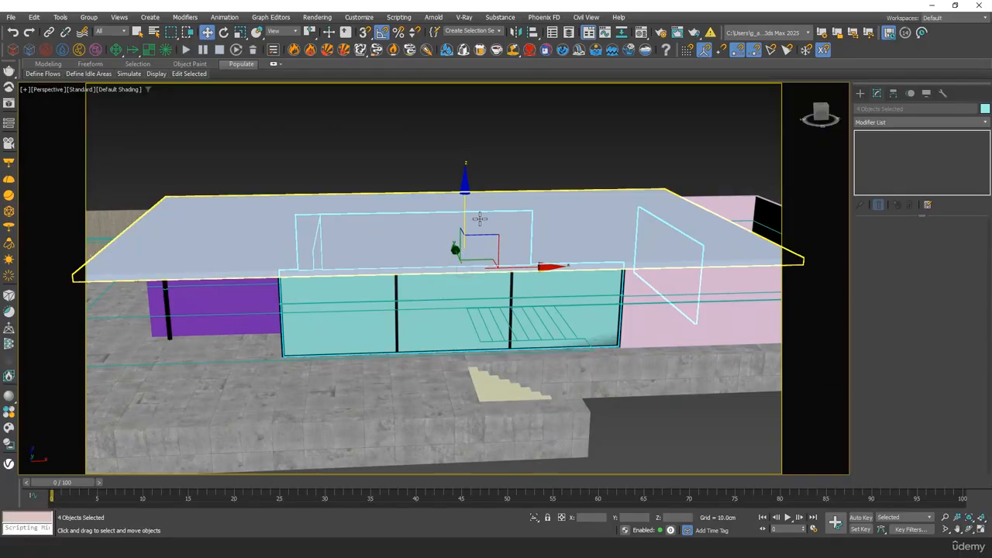
pyautogui.click(533, 517)
pyautogui.keyDown('alt'); pyautogui.moveTo(514, 315); pyautogui.dragTo(524, 322, button='middle'); pyautogui.keyUp('alt')
# Change the unused 07 - Default material from Physical Material to VRayMtl for the glass.
pyautogui.press('m')
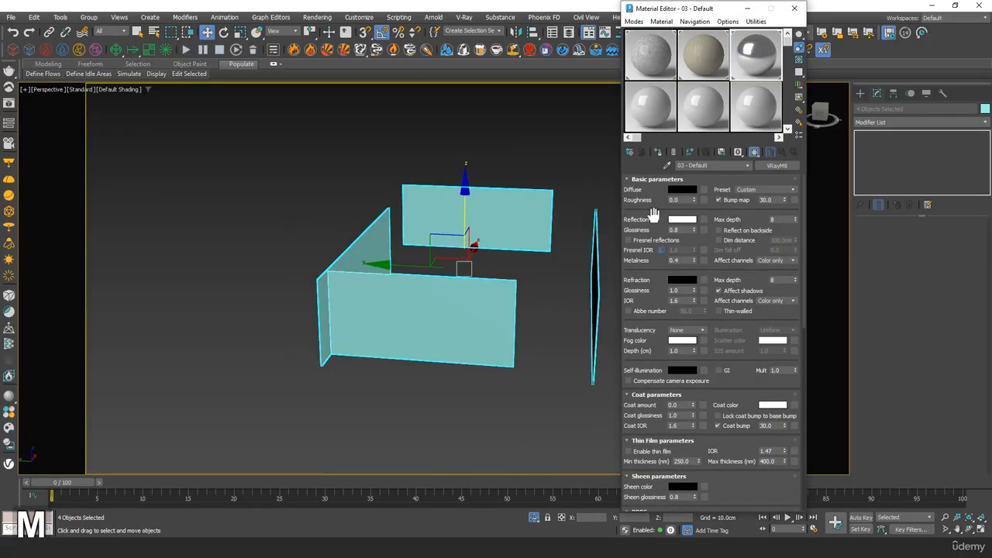
pyautogui.click(668, 109)
pyautogui.click(776, 165)
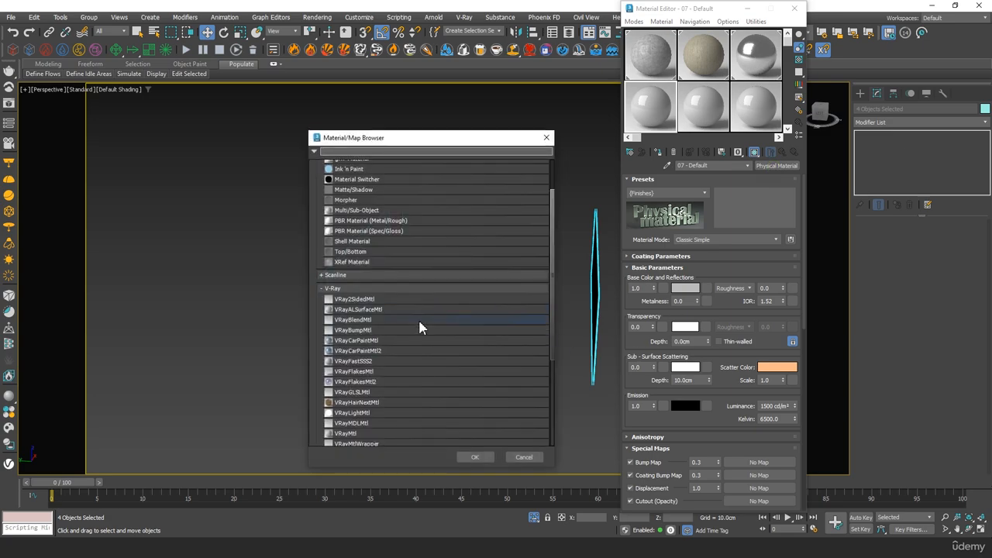
pyautogui.write('vray')
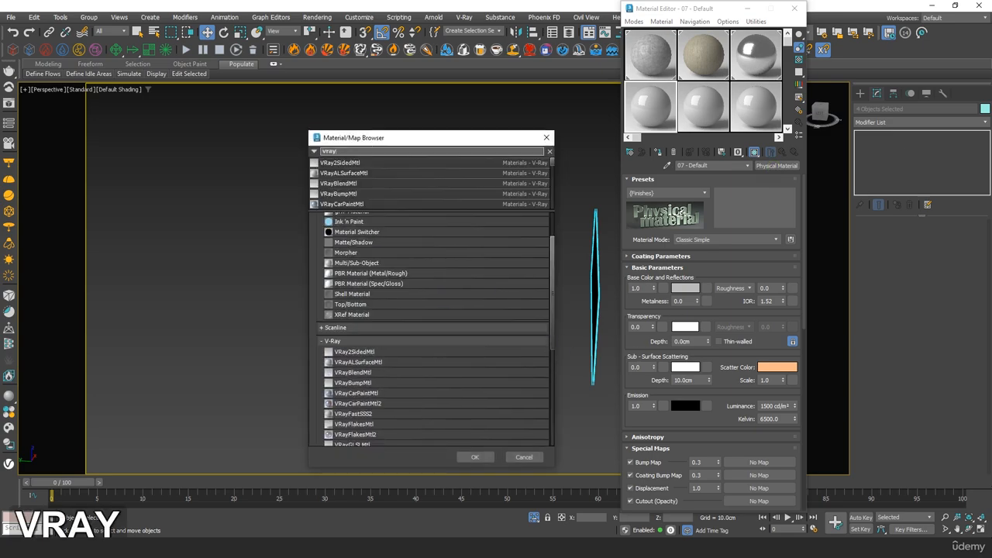
pyautogui.write('mtl')
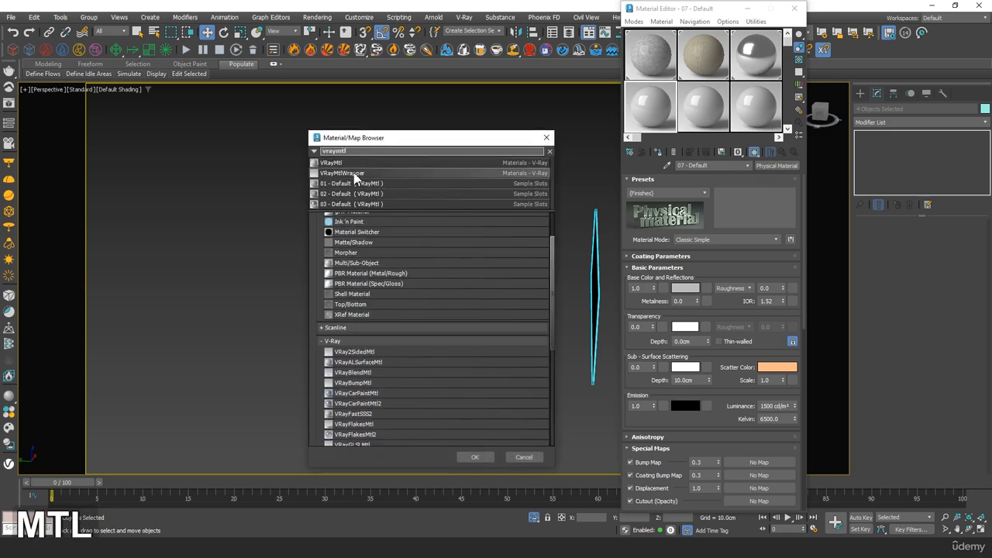
pyautogui.doubleClick(355, 166)
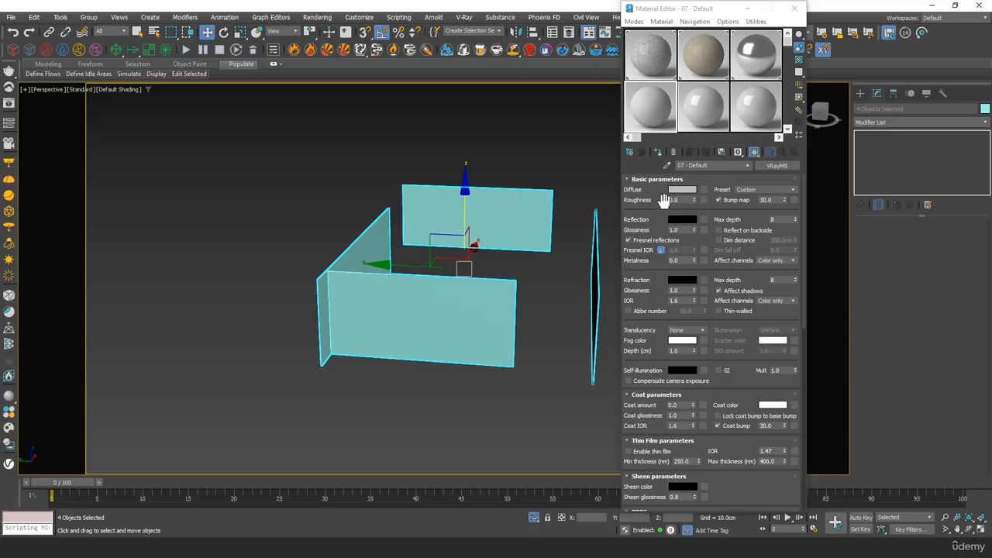
# Set the 07 - Default material's diffuse color to black and its refraction color to white.
pyautogui.scroll(-2, 650, 208)
pyautogui.scroll(2, 667, 202)
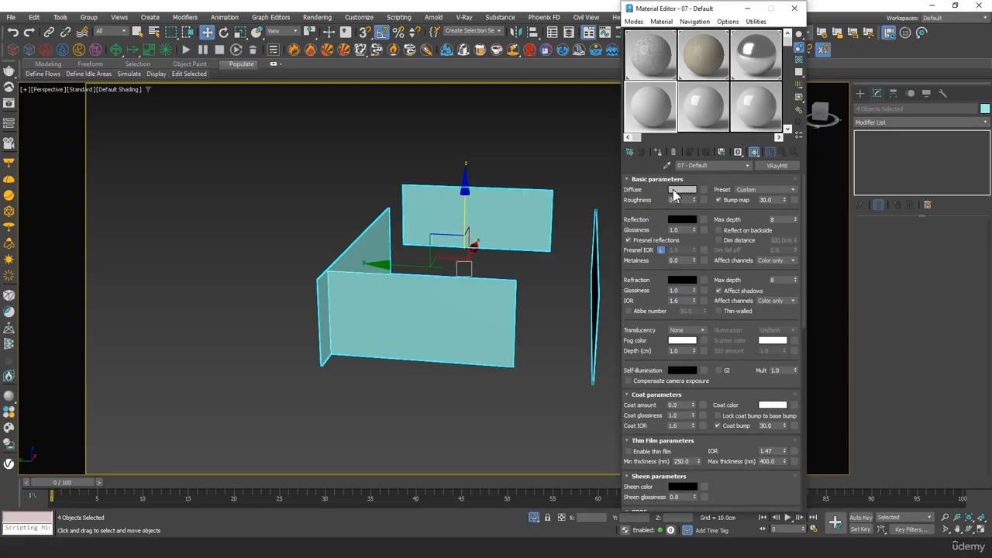
pyautogui.click(682, 189)
pyautogui.moveTo(528, 147); pyautogui.dragTo(518, 169)
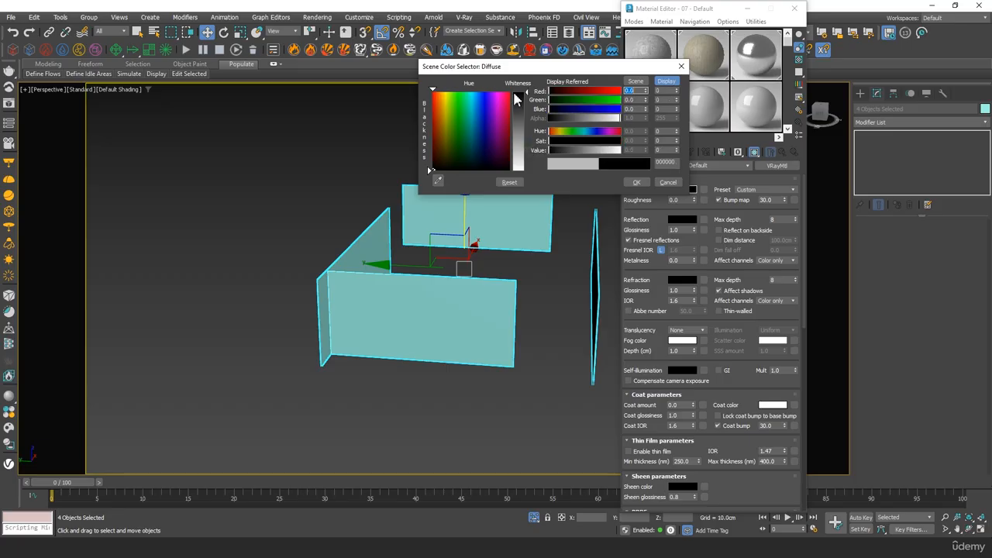
pyautogui.click(636, 182)
pyautogui.click(679, 279)
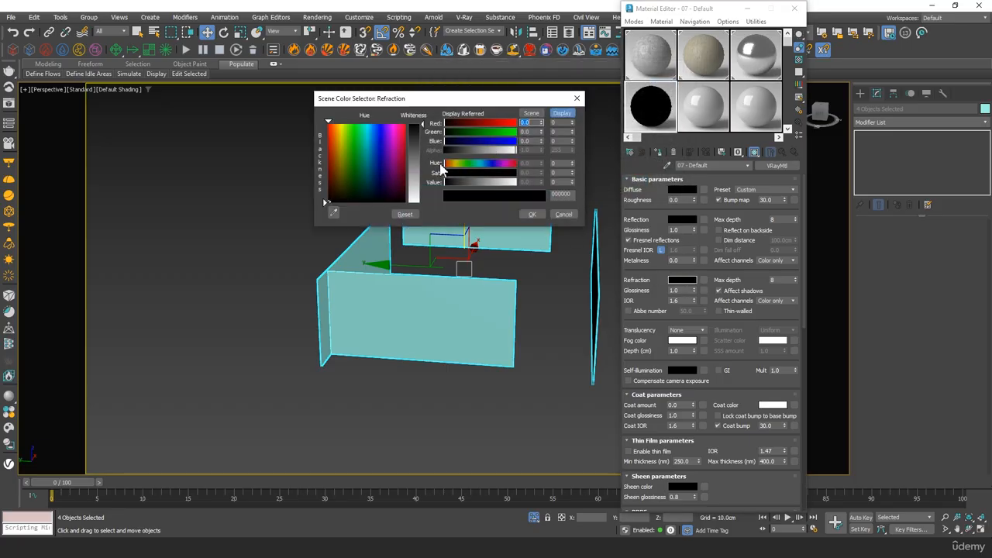
pyautogui.moveTo(421, 129); pyautogui.dragTo(421, 214)
pyautogui.click(532, 214)
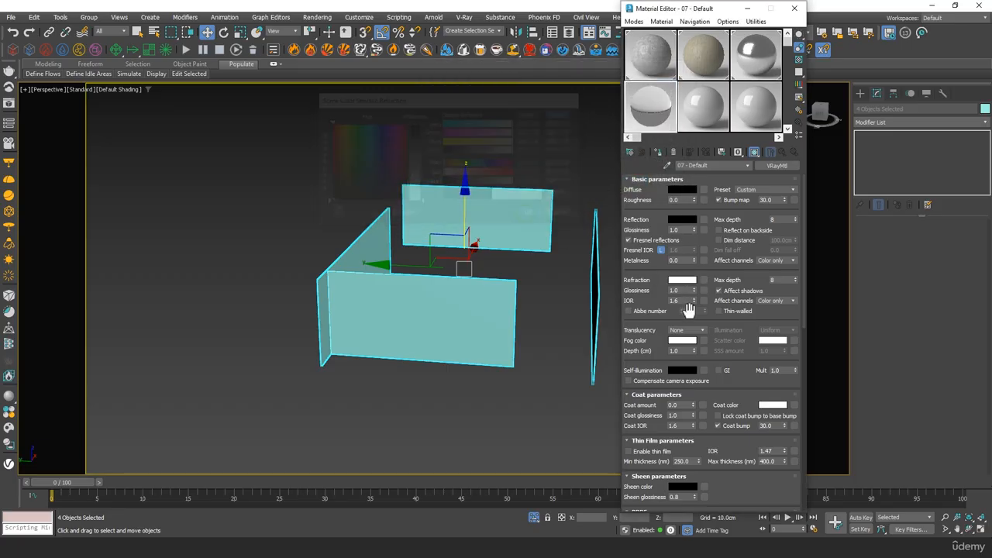
# Set the refraction IOR of the 07 - Default glass material to 1.5.
pyautogui.click(684, 301)
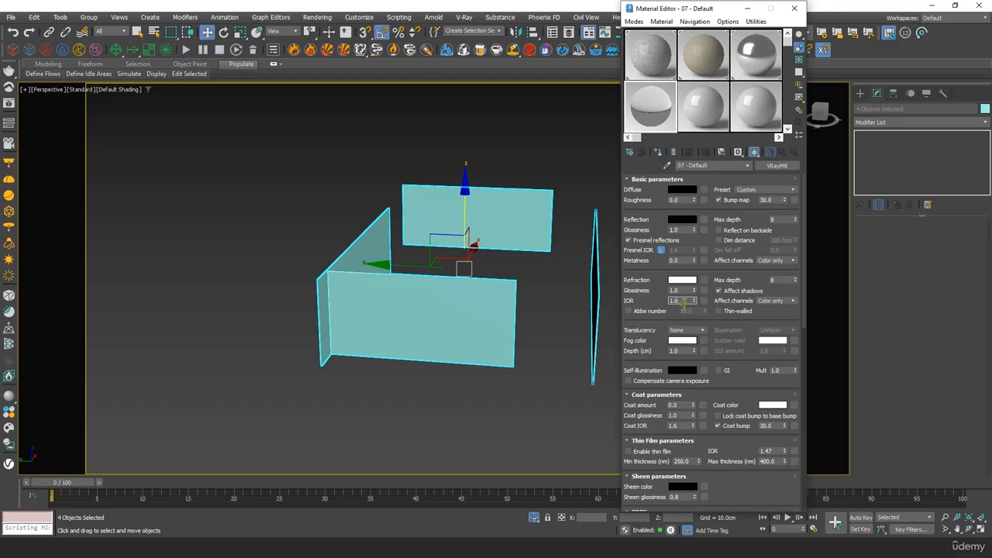
pyautogui.press('BackSpace')
pyautogui.write('5')
pyautogui.press('Tab')
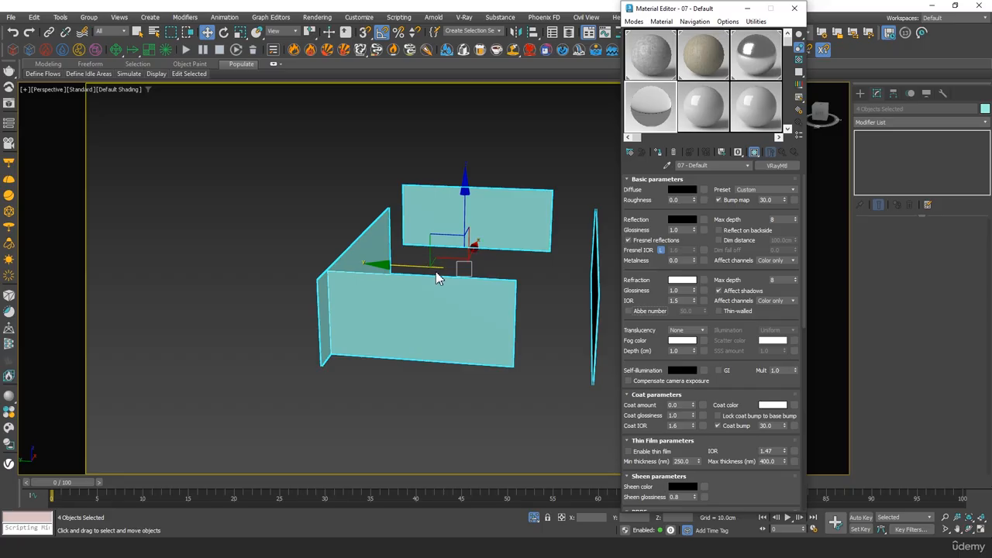
# Assign the 07 - Default glass material to the four selected panels and exit isolation.
pyautogui.keyDown('alt'); pyautogui.moveTo(439, 277); pyautogui.dragTo(496, 259, button='middle'); pyautogui.keyUp('alt')
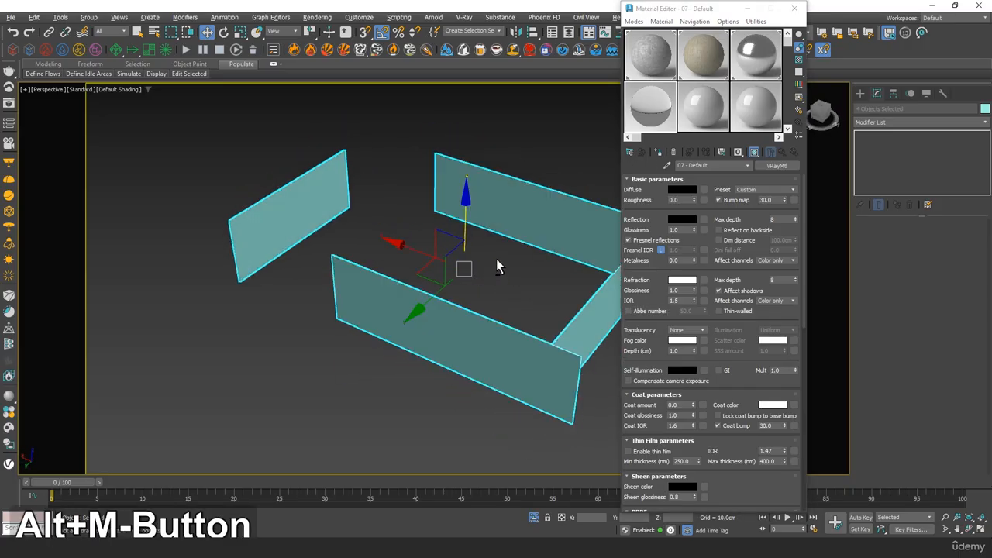
pyautogui.click(658, 152)
pyautogui.keyDown('alt'); pyautogui.moveTo(561, 312); pyautogui.dragTo(523, 298, button='middle'); pyautogui.keyUp('alt')
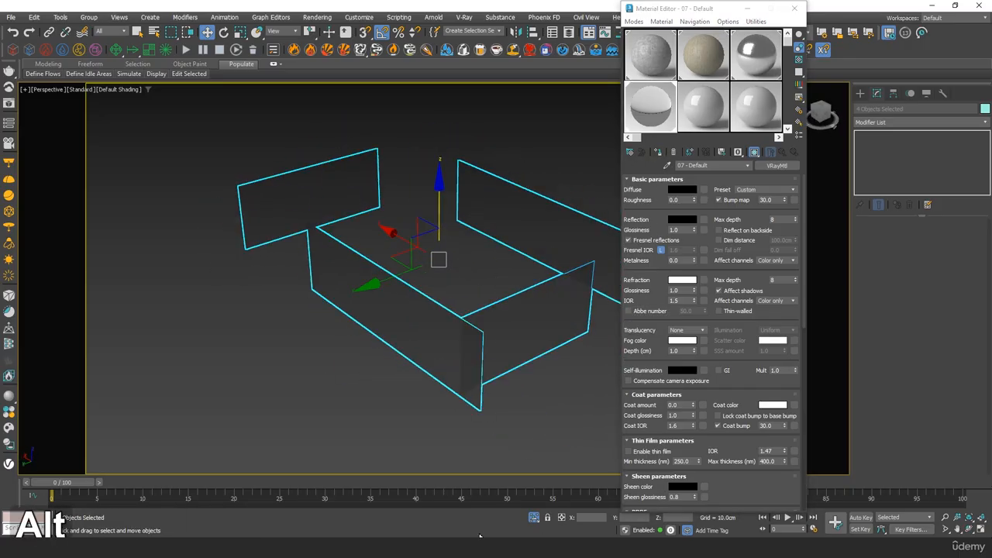
pyautogui.click(533, 517)
# Select the two parallel glass panels of the black-framed enclosure beside the purple wall and isolate them.
pyautogui.keyDown('alt'); pyautogui.moveTo(498, 380); pyautogui.dragTo(550, 359, button='middle'); pyautogui.keyUp('alt')
pyautogui.scroll(4, 543, 302)
pyautogui.moveTo(496, 290); pyautogui.dragTo(310, 317, button='middle')
pyautogui.scroll(3, 310, 318)
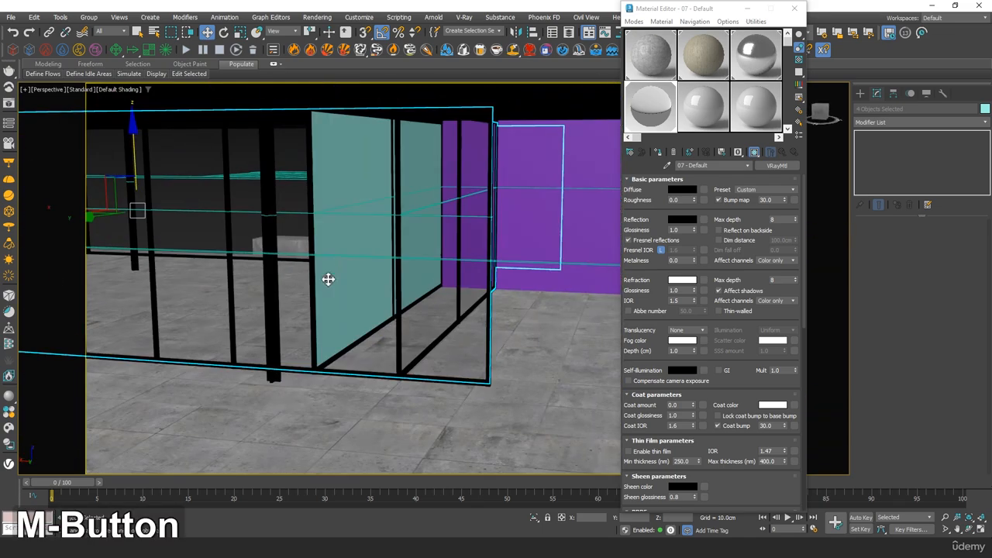
pyautogui.click(341, 214)
pyautogui.click(354, 240)
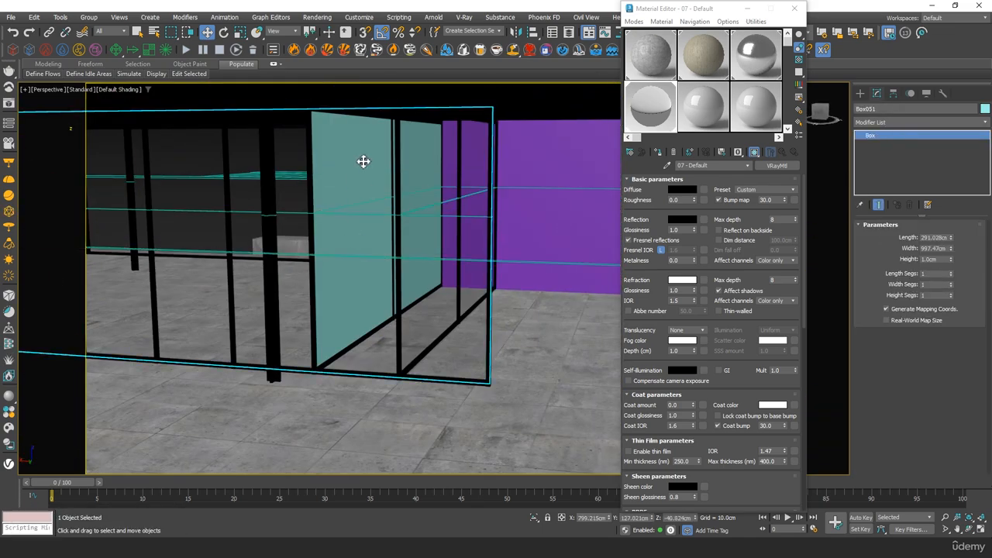
pyautogui.moveTo(427, 197)
pyautogui.keyDown('alt'); pyautogui.mouseDown(button='middle')
pyautogui.moveTo(438, 181)
pyautogui.moveTo(447, 193)
pyautogui.moveTo(565, 188)
pyautogui.moveTo(540, 187)
pyautogui.moveTo(496, 217)
pyautogui.moveTo(431, 223)
pyautogui.moveTo(426, 212)
pyautogui.moveTo(457, 241)
pyautogui.moveTo(414, 189)
pyautogui.mouseUp(button='middle'); pyautogui.keyUp('alt')
pyautogui.click(438, 182)
pyautogui.click(554, 207)
pyautogui.scroll(-2, 426, 212)
pyautogui.keyDown('ctrl'); pyautogui.click(461, 153); pyautogui.keyUp('ctrl')
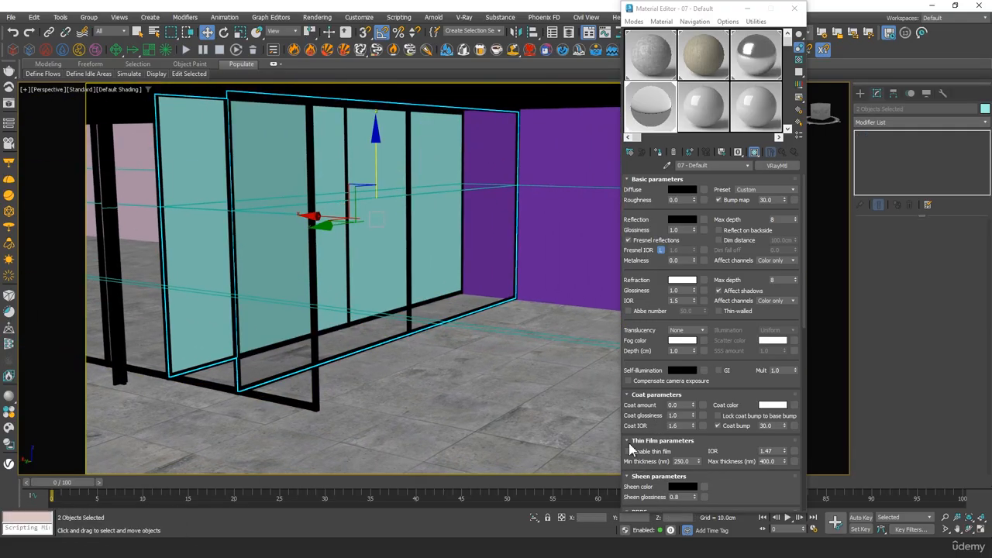
pyautogui.click(534, 518)
pyautogui.keyDown('alt'); pyautogui.moveTo(400, 313); pyautogui.dragTo(422, 327, button='middle'); pyautogui.keyUp('alt')
# Convert the 08 - Default material slot from Physical Material to VRayMtl.
pyautogui.click(695, 114)
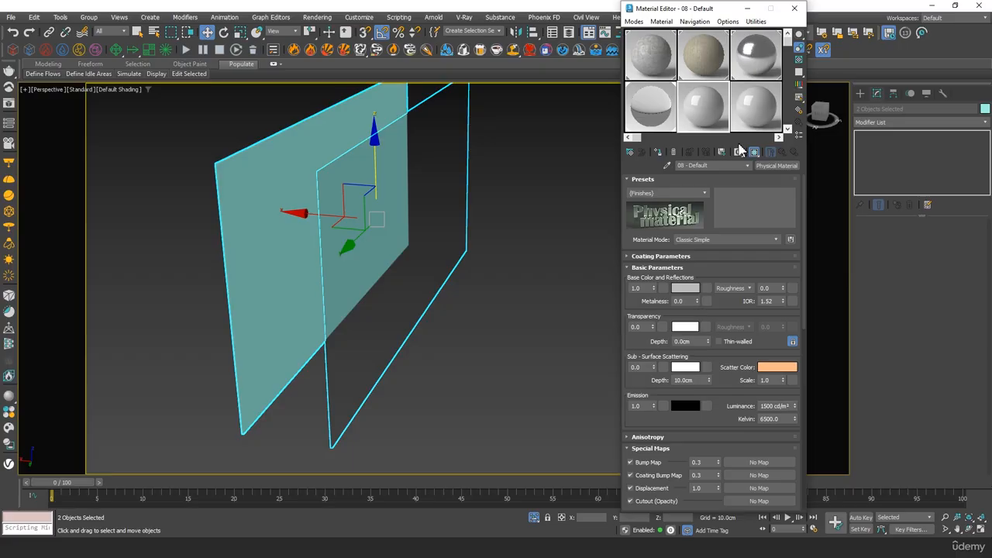
pyautogui.click(783, 165)
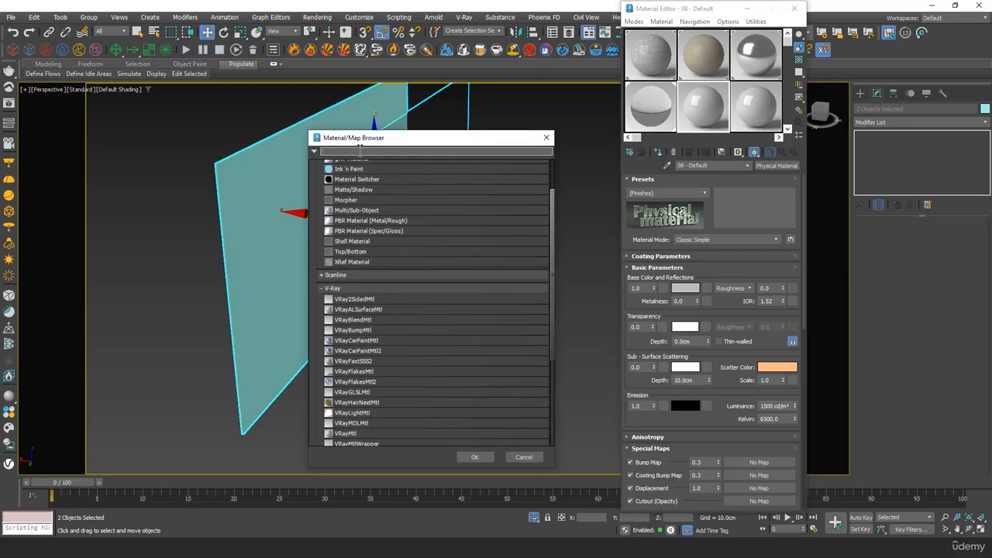
pyautogui.write('vraymtl')
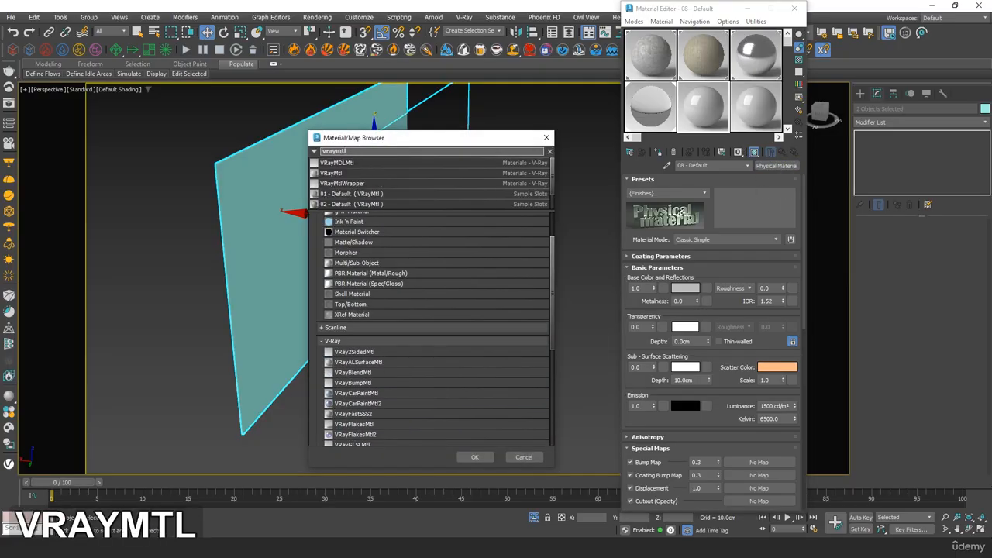
pyautogui.doubleClick(368, 172)
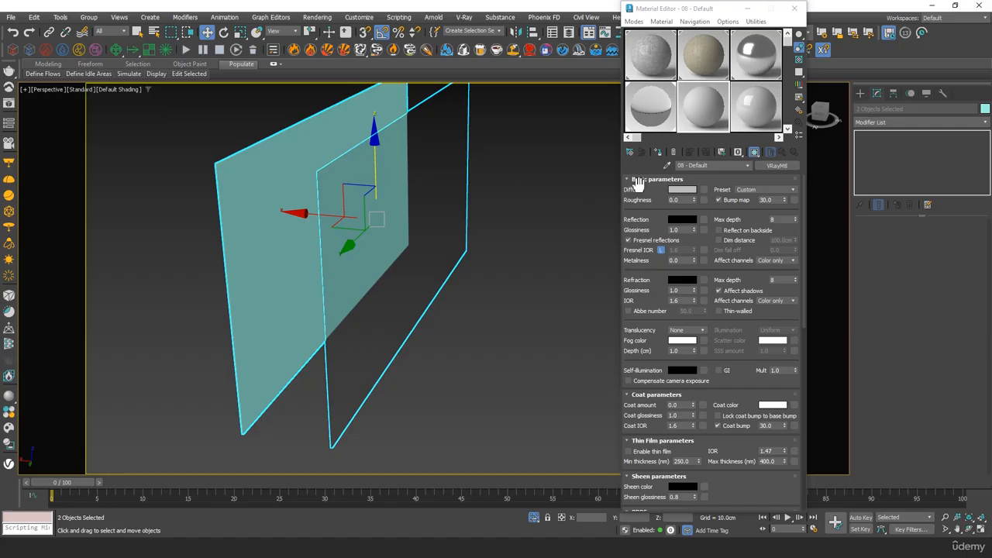
# Set the 08 - Default material's diffuse color to black and its refraction color to pure white.
pyautogui.click(676, 190)
pyautogui.moveTo(489, 137); pyautogui.dragTo(486, 80)
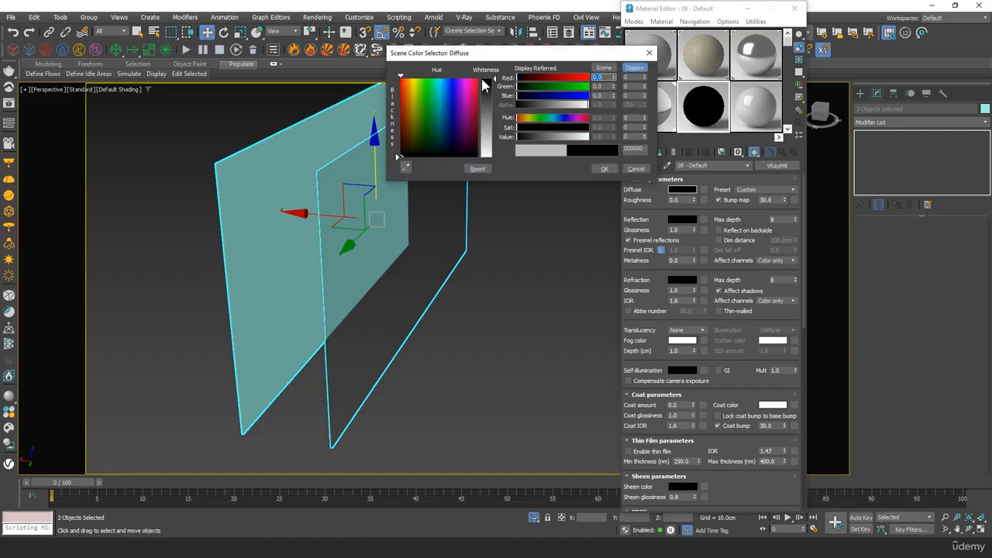
pyautogui.click(602, 170)
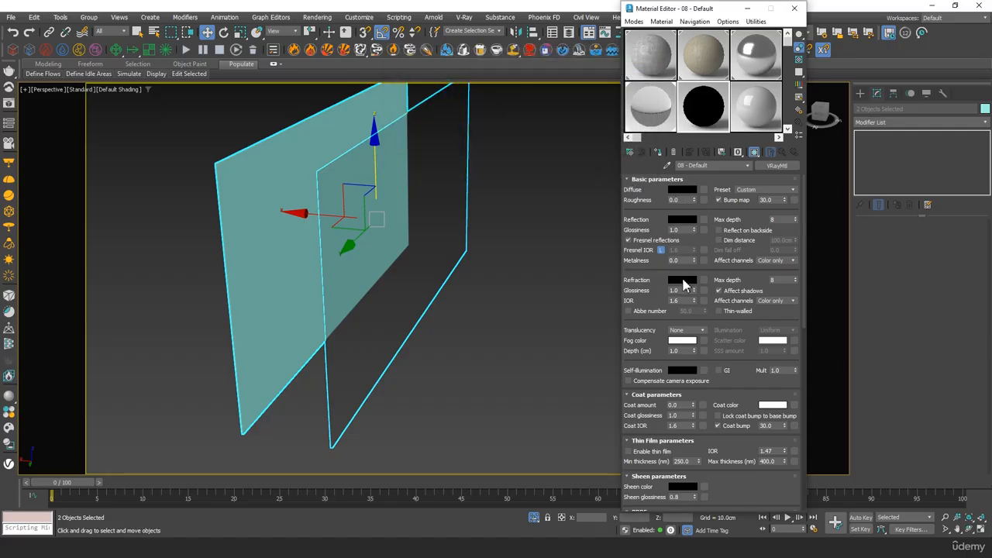
pyautogui.click(685, 281)
pyautogui.moveTo(521, 177); pyautogui.dragTo(524, 256)
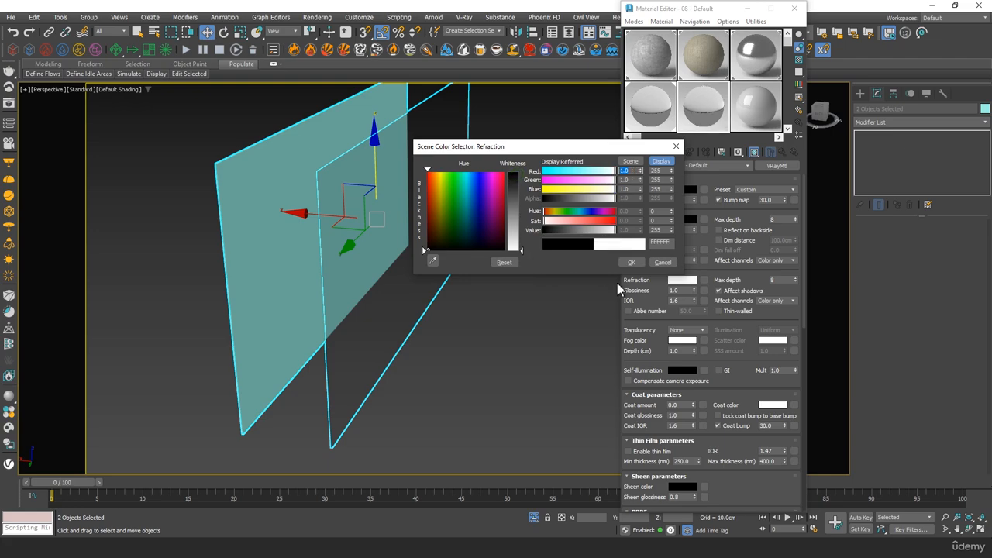
pyautogui.click(631, 262)
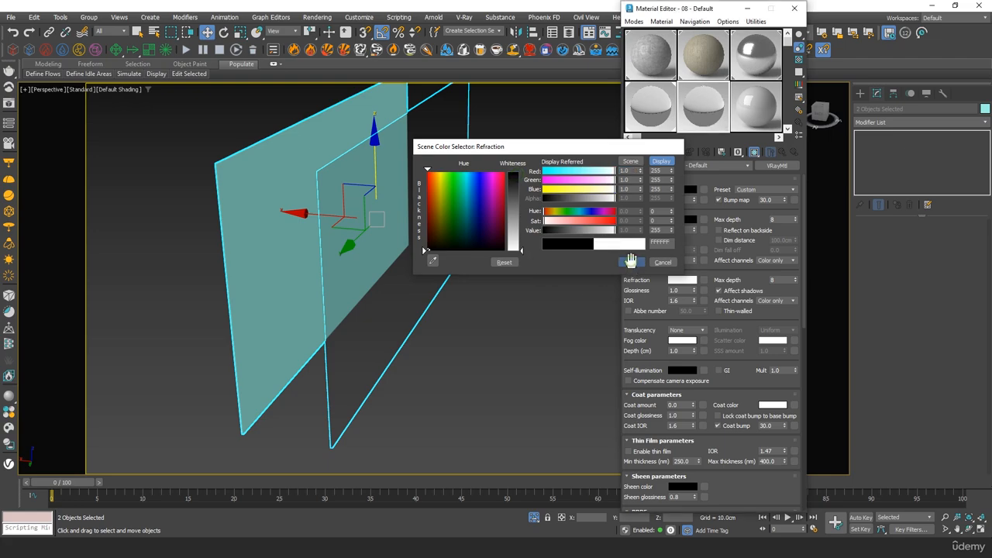
# Set the 08 - Default material's refraction glossiness to 0.7 for a frosted glass look.
pyautogui.click(719, 290)
pyautogui.moveTo(731, 391); pyautogui.dragTo(732, 378)
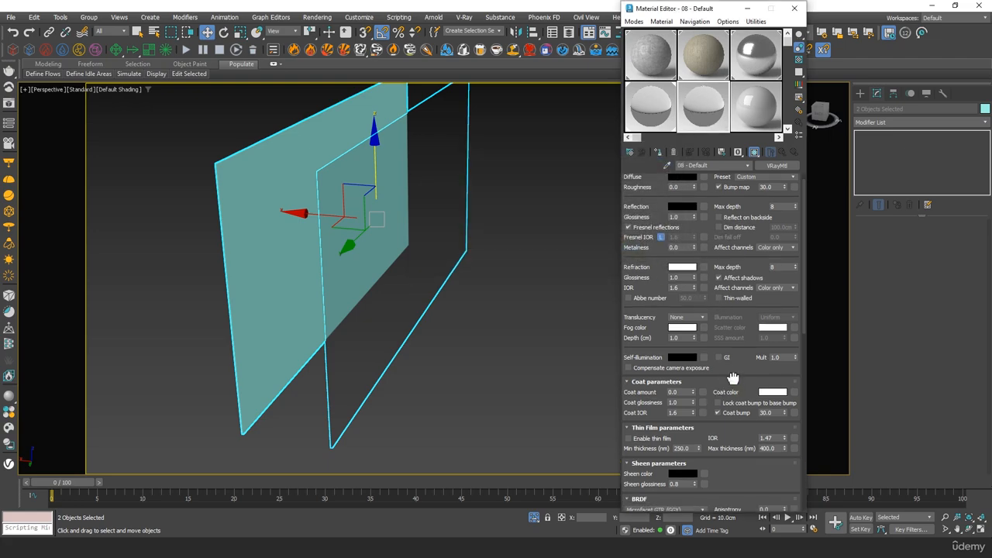
pyautogui.moveTo(642, 250); pyautogui.dragTo(644, 264)
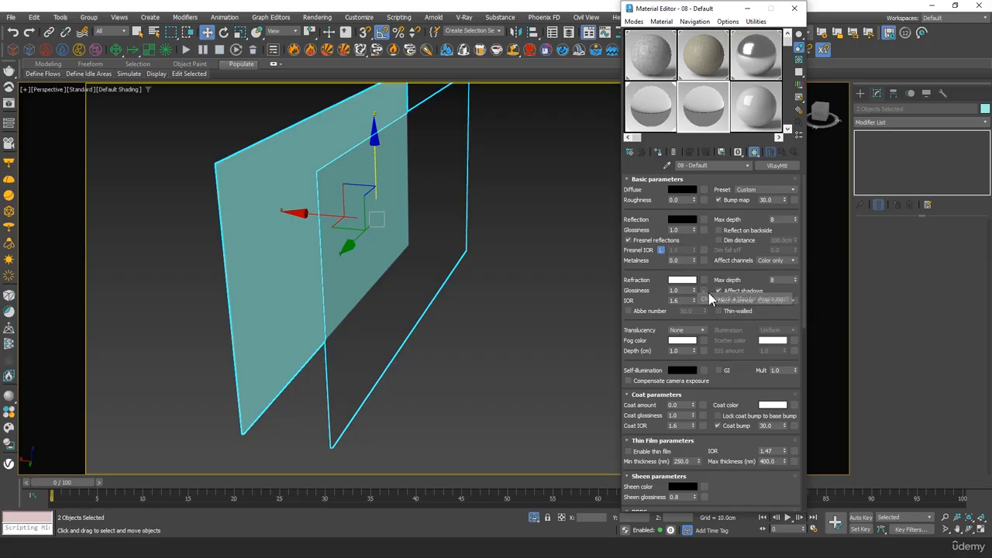
pyautogui.moveTo(695, 290); pyautogui.dragTo(699, 308)
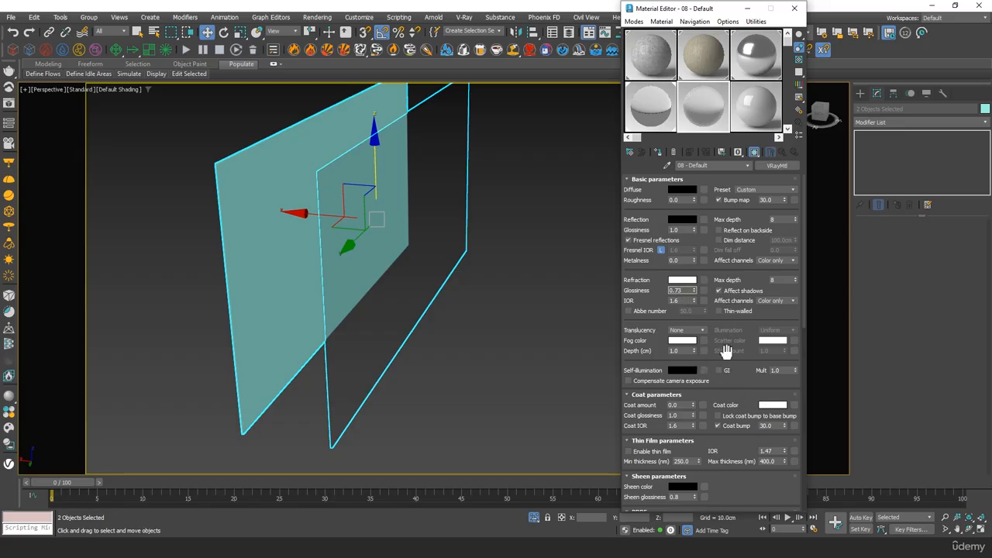
pyautogui.scroll(-1, 727, 350)
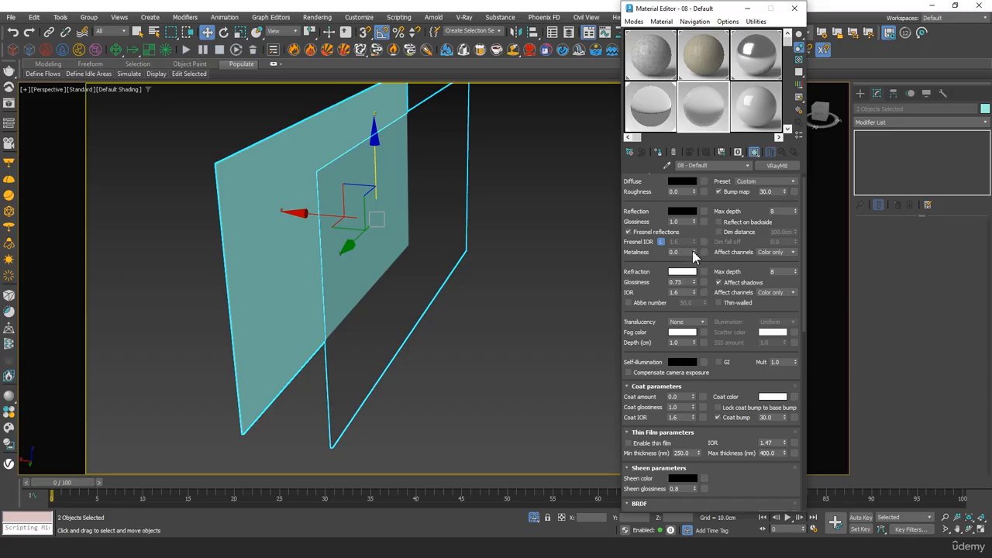
pyautogui.press('BackSpace')
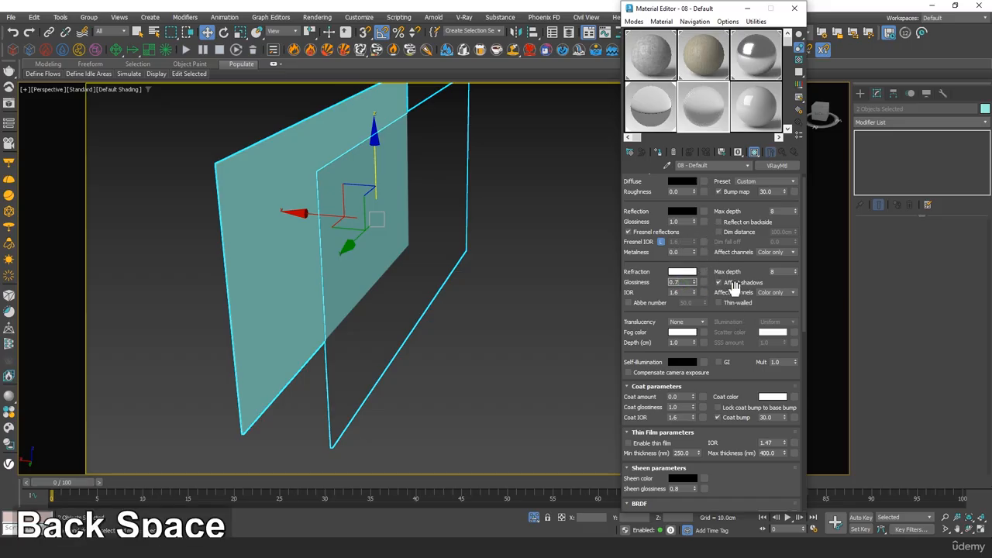
pyautogui.press('Tab')
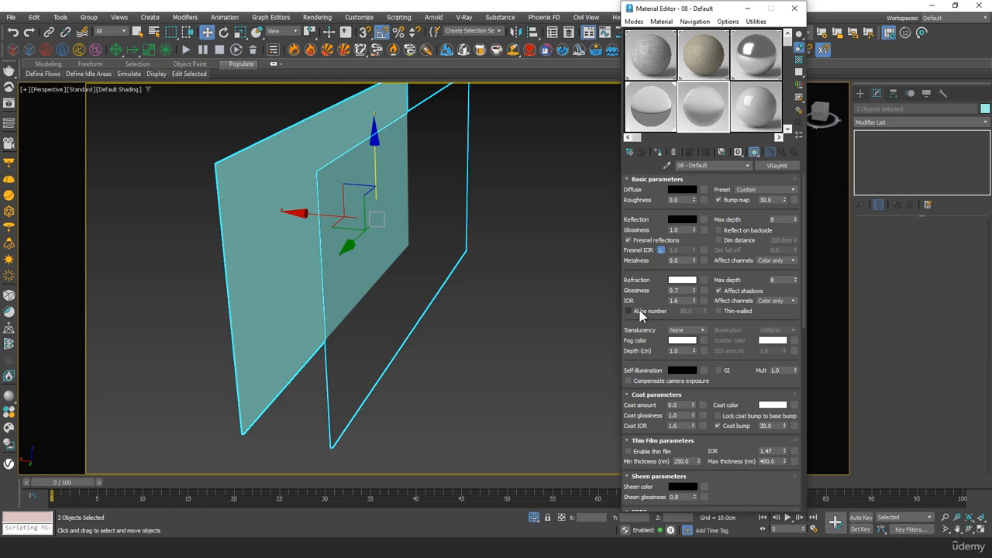
# Assign the frosted glass material to the two isolated panels, close the Material Editor and exit isolation.
pyautogui.click(658, 153)
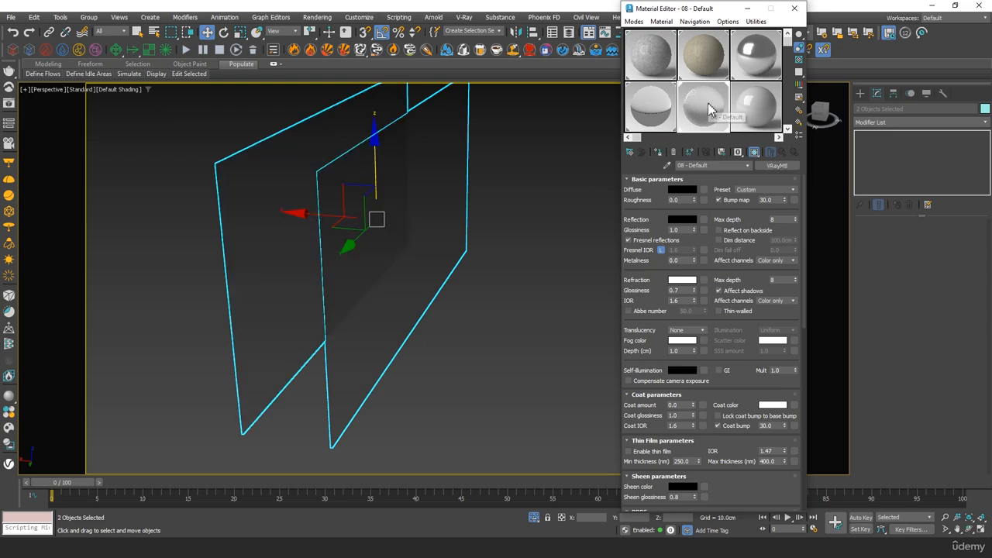
pyautogui.click(794, 9)
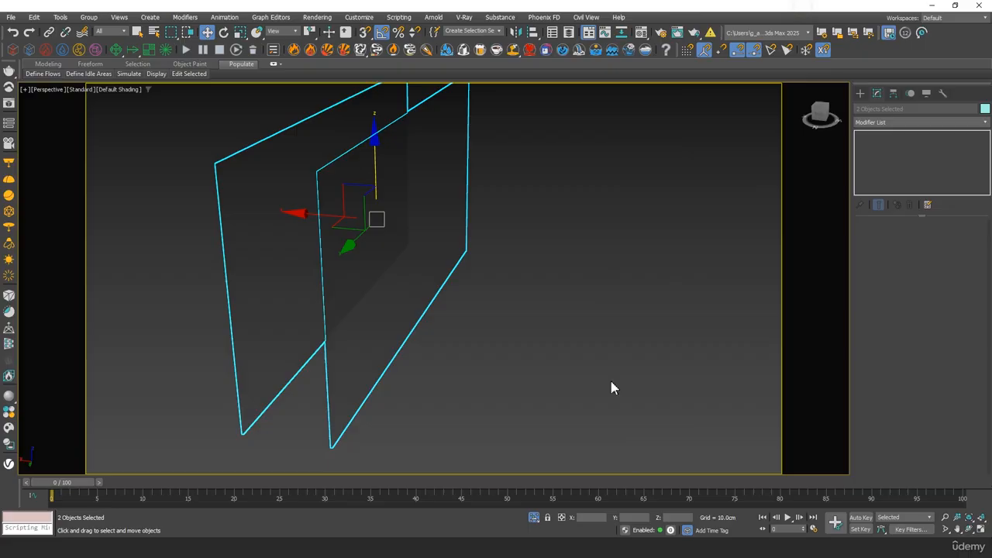
pyautogui.click(535, 518)
# Frame the perspective view facing the pink wall beside the black-framed partition and turn on edged faces.
pyautogui.keyDown('alt'); pyautogui.moveTo(488, 276); pyautogui.dragTo(398, 267, button='middle'); pyautogui.keyUp('alt')
pyautogui.scroll(-6, 486, 260)
pyautogui.scroll(5, 314, 249)
pyautogui.moveTo(314, 249); pyautogui.dragTo(419, 271, button='middle')
pyautogui.keyDown('alt'); pyautogui.moveTo(419, 270); pyautogui.dragTo(308, 235, button='middle'); pyautogui.keyUp('alt')
pyautogui.scroll(4, 362, 218)
pyautogui.moveTo(371, 234)
pyautogui.mouseDown(button='middle')
pyautogui.moveTo(372, 248)
pyautogui.moveTo(376, 235)
pyautogui.mouseUp(button='middle')
pyautogui.press('F4')
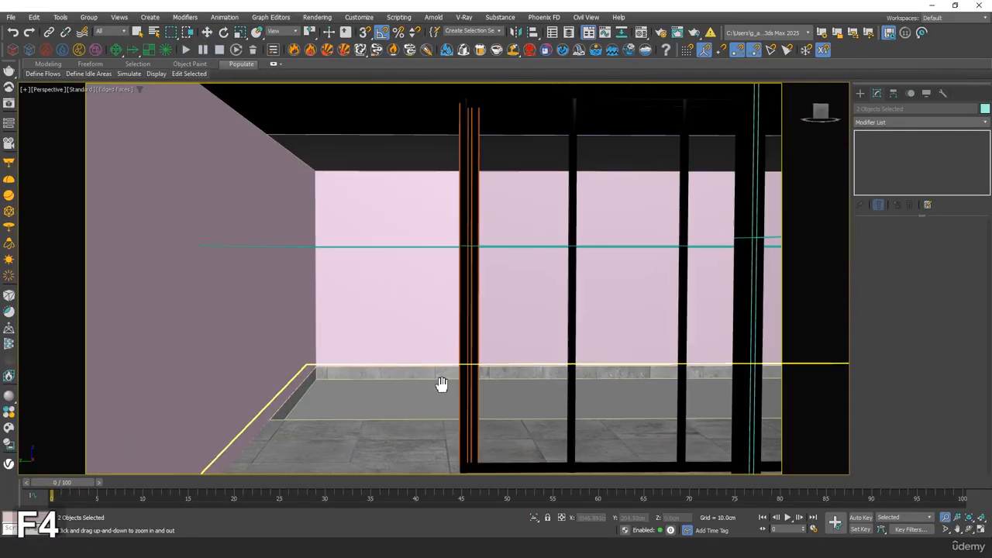
pyautogui.moveTo(441, 385); pyautogui.dragTo(440, 378, button='middle')
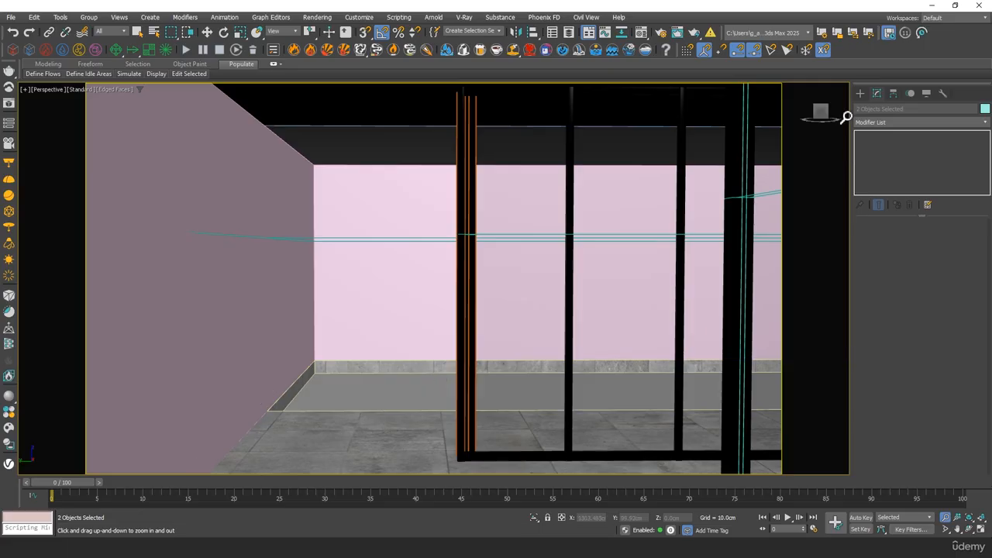
# Create a VRayPhysicalCamera matching the current perspective view.
pyautogui.click(860, 93)
pyautogui.click(900, 109)
pyautogui.click(923, 124)
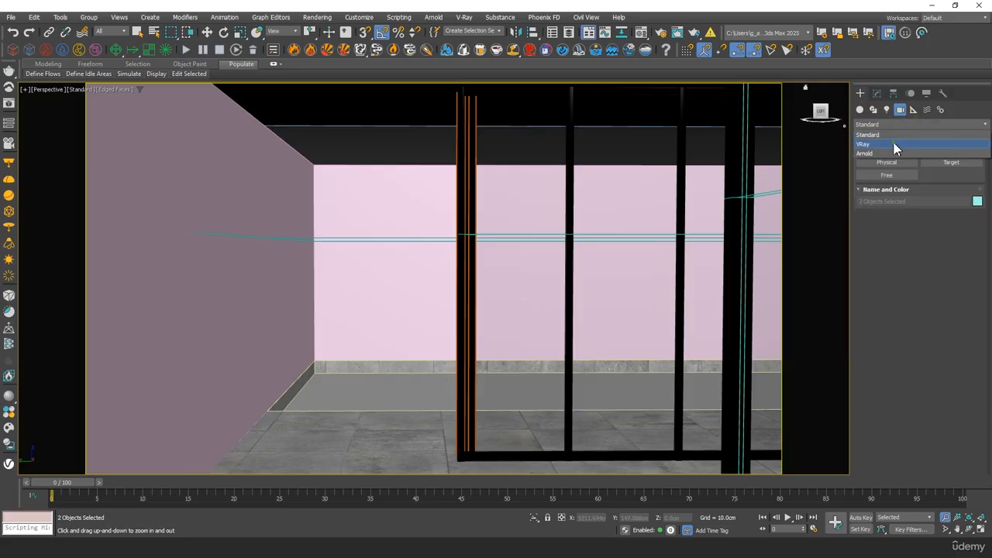
pyautogui.click(894, 145)
pyautogui.click(953, 163)
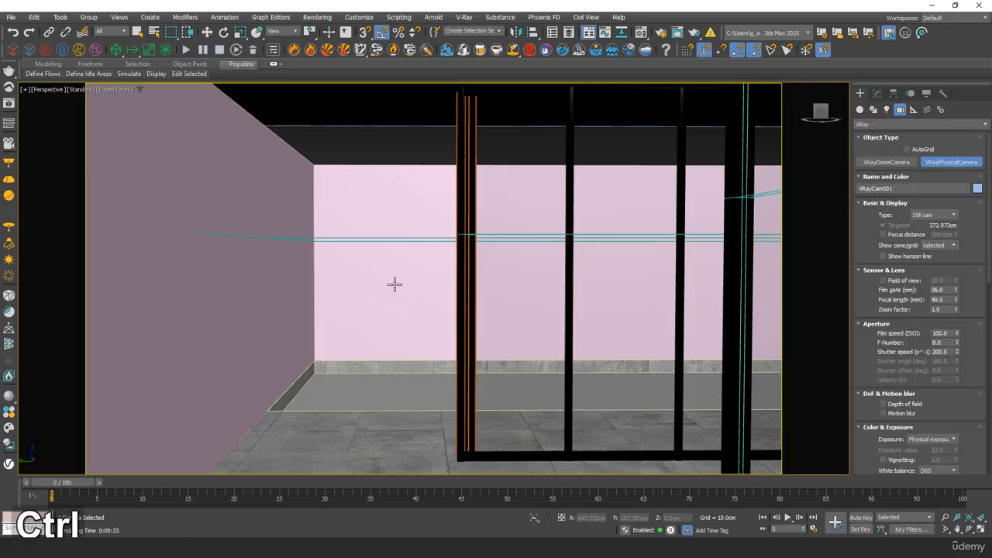
pyautogui.hotkey('ctrl', 'c')
pyautogui.press('F3')
pyautogui.press('F3')
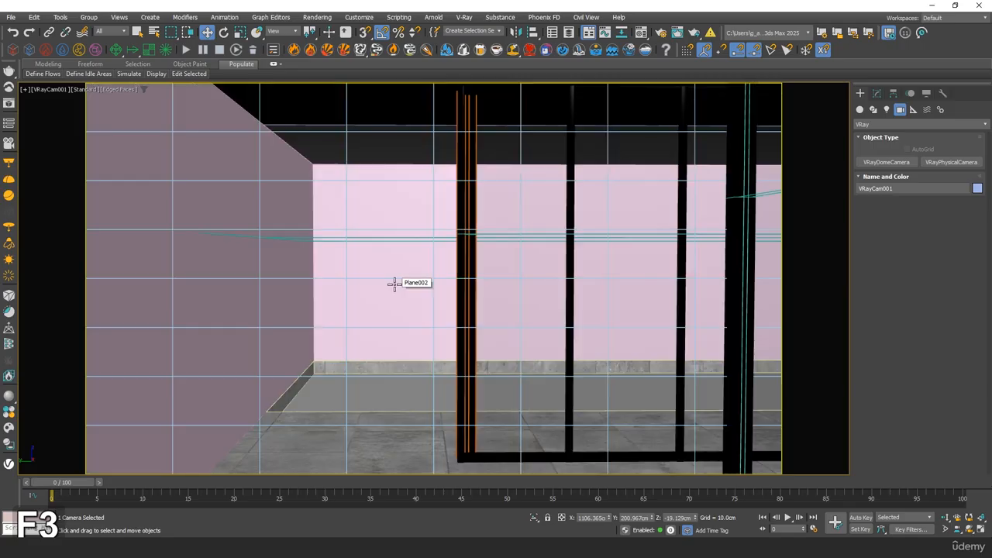
# Move the camera target about 420 cm along X toward the far glazing, and adjust the framing in the camera view.
pyautogui.press('p')
pyautogui.moveTo(403, 259)
pyautogui.keyDown('alt'); pyautogui.mouseDown(button='middle')
pyautogui.moveTo(403, 289)
pyautogui.moveTo(476, 282)
pyautogui.moveTo(416, 266)
pyautogui.moveTo(455, 290)
pyautogui.moveTo(536, 299)
pyautogui.moveTo(558, 290)
pyautogui.moveTo(507, 261)
pyautogui.moveTo(466, 308)
pyautogui.moveTo(479, 266)
pyautogui.mouseUp(button='middle'); pyautogui.keyUp('alt')
pyautogui.scroll(-4, 558, 290)
pyautogui.press('F3')
pyautogui.click(478, 265)
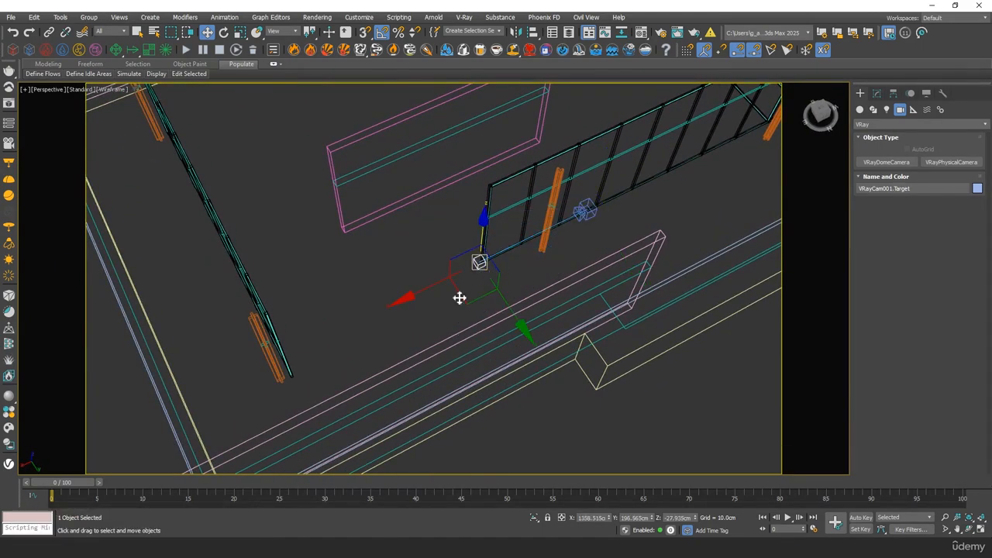
pyautogui.moveTo(459, 297); pyautogui.dragTo(507, 275, button='middle')
pyautogui.moveTo(473, 272); pyautogui.dragTo(260, 323)
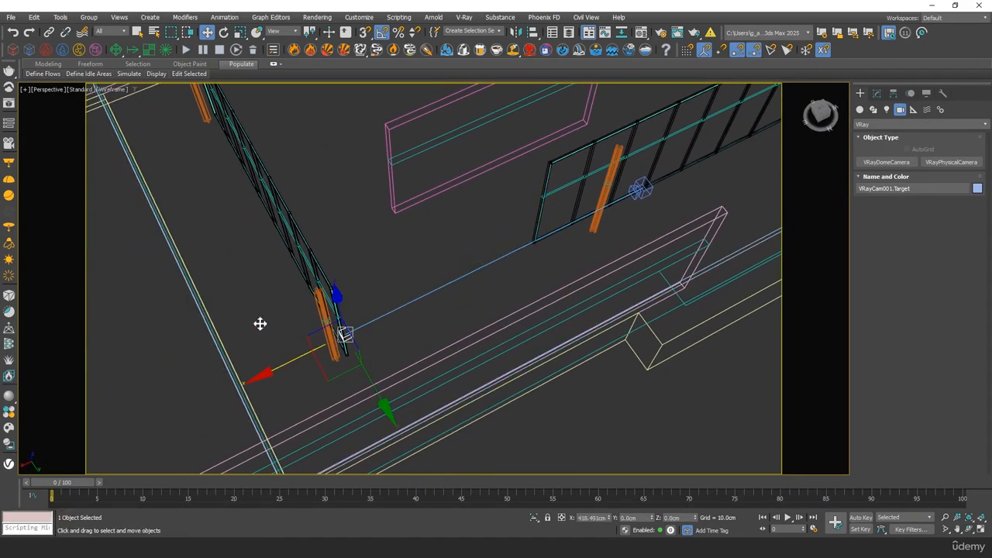
pyautogui.press('F3')
pyautogui.press('c')
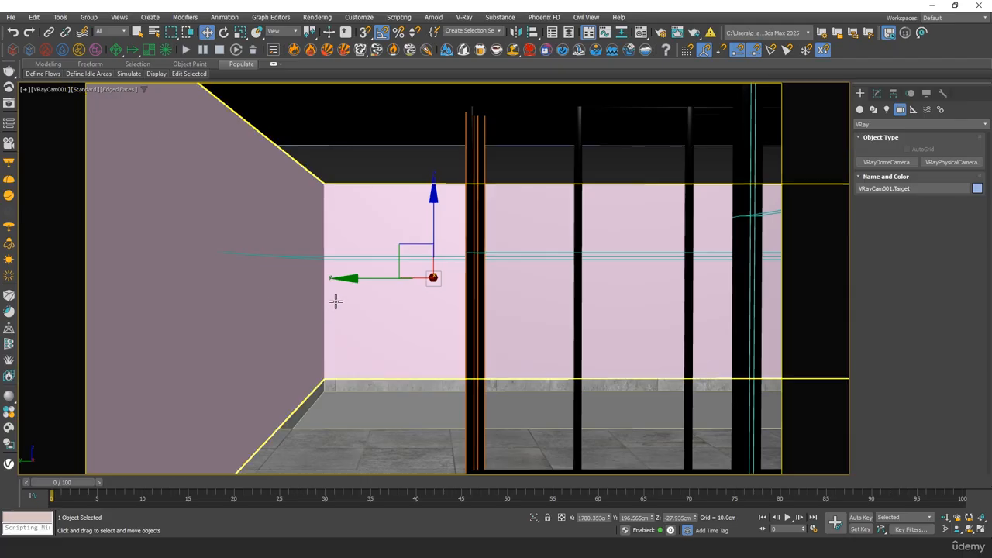
pyautogui.moveTo(393, 299); pyautogui.dragTo(396, 285, button='middle')
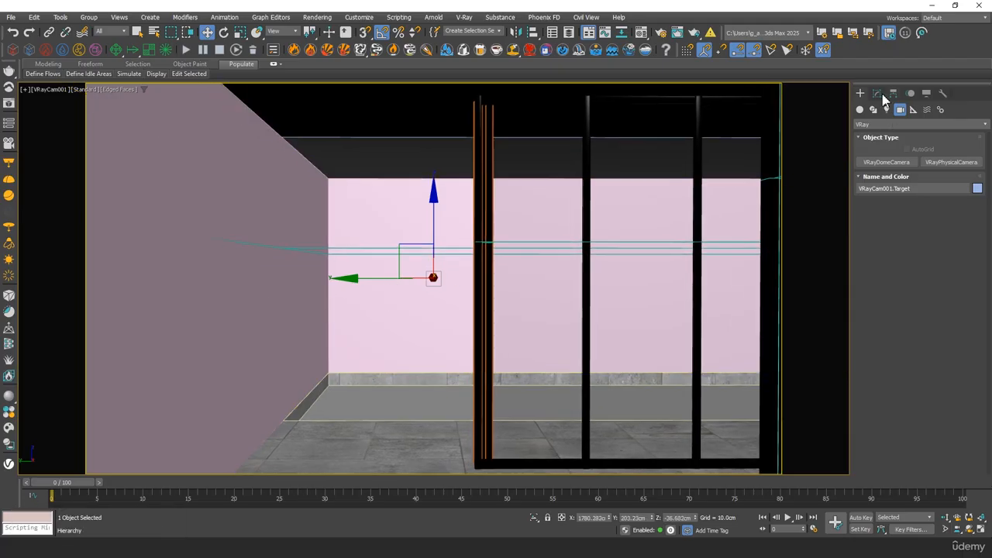
# Select VRayCam001 and set its focal length to 40 mm while viewing through the camera.
pyautogui.click(877, 93)
pyautogui.middleClick(429, 284)
pyautogui.press('p')
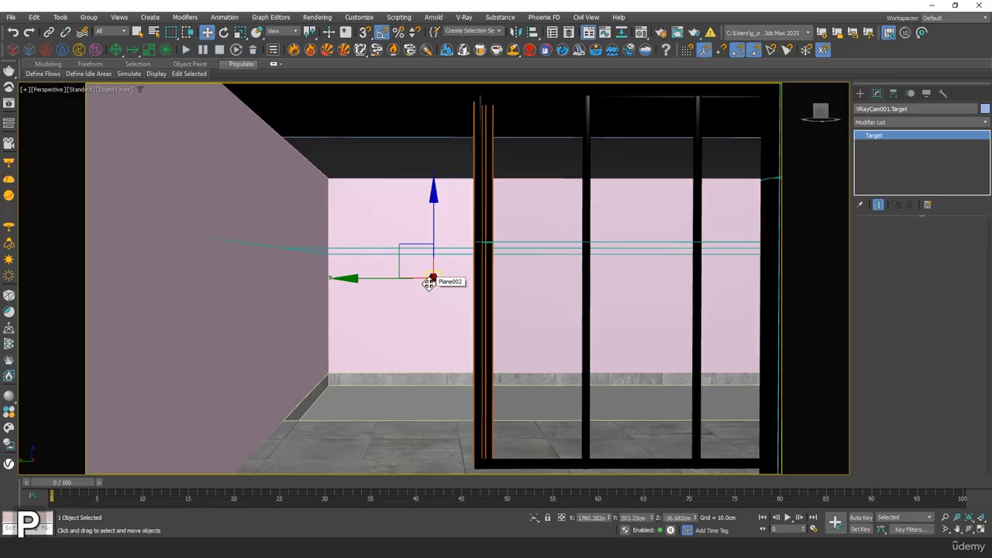
pyautogui.keyDown('alt'); pyautogui.moveTo(432, 281); pyautogui.dragTo(567, 305, button='middle'); pyautogui.keyUp('alt')
pyautogui.press('F3')
pyautogui.click(555, 304)
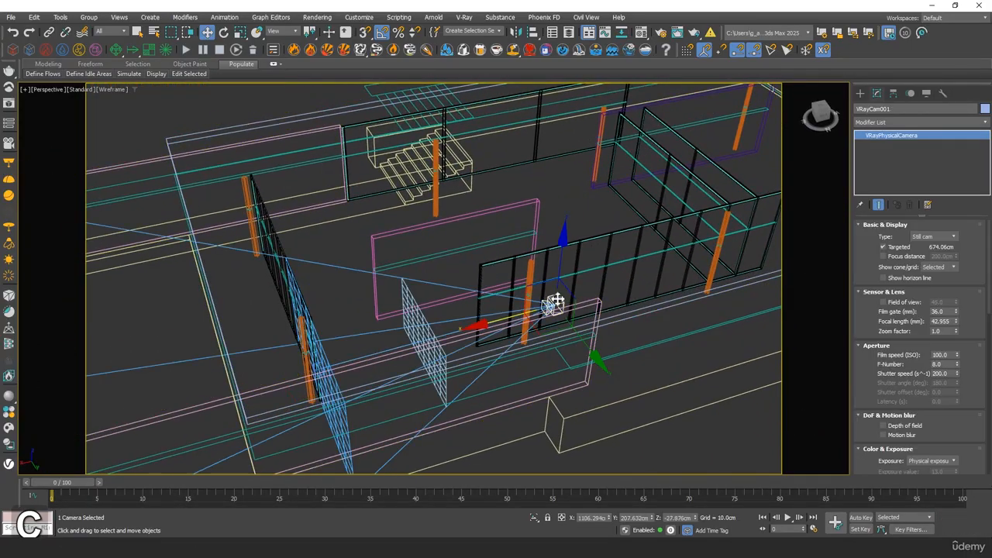
pyautogui.press('c')
pyautogui.press('F3')
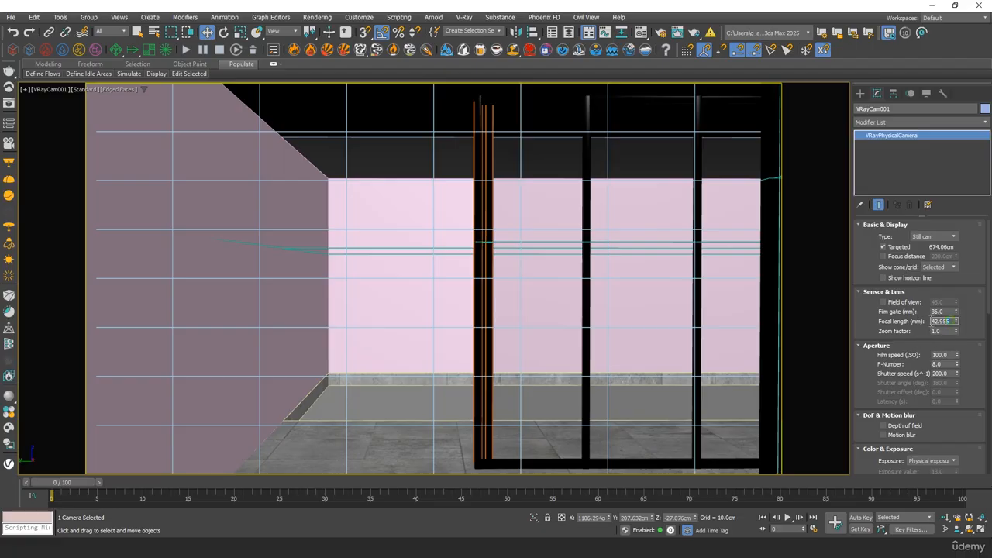
pyautogui.write('40')
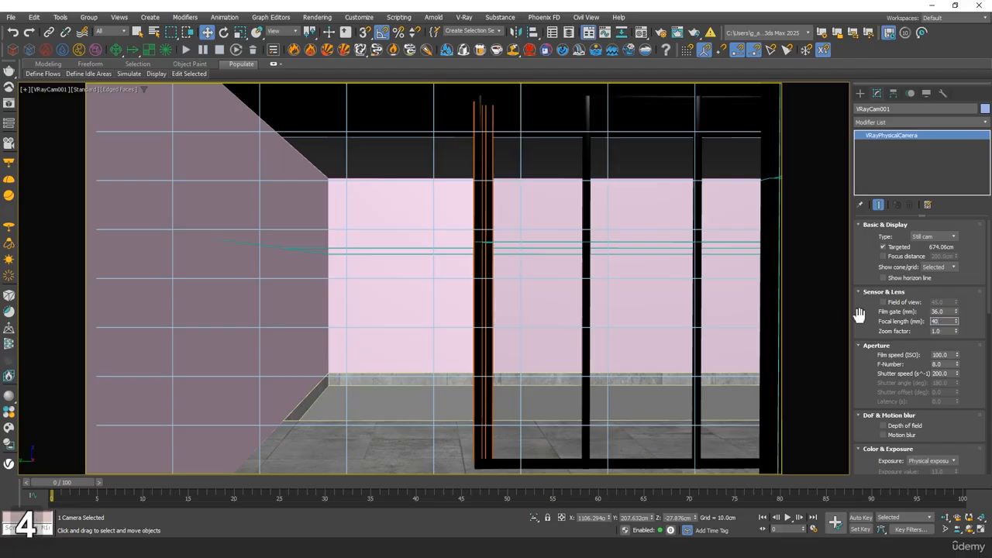
pyautogui.press('Tab')
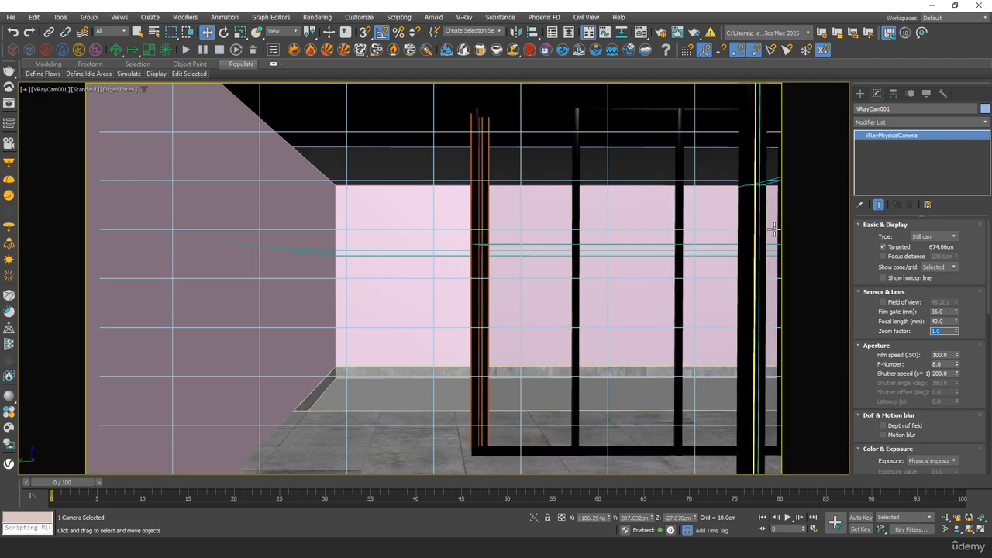
# Create a V-Ray dome light in the empty area beside the building, working in the perspective view.
pyautogui.click(861, 94)
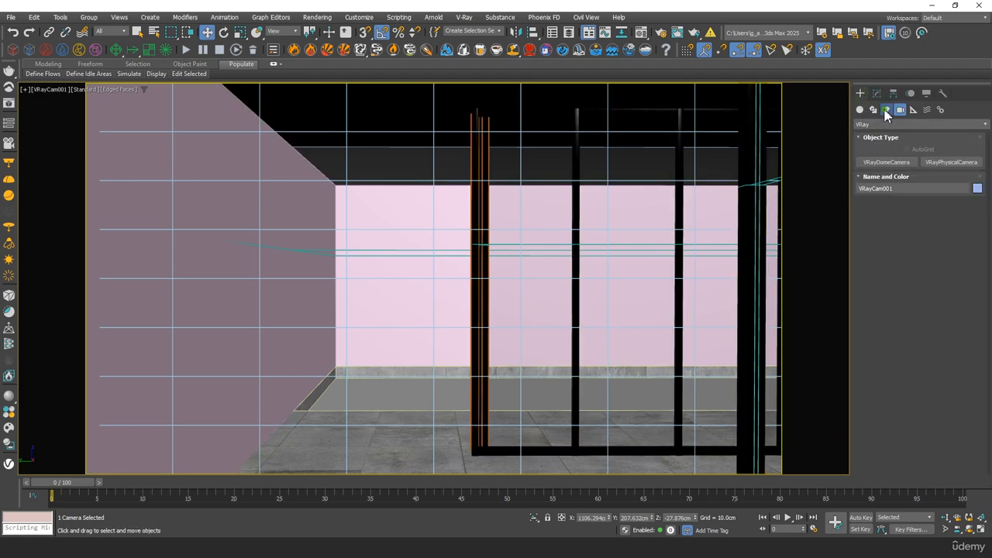
pyautogui.click(887, 109)
pyautogui.click(903, 125)
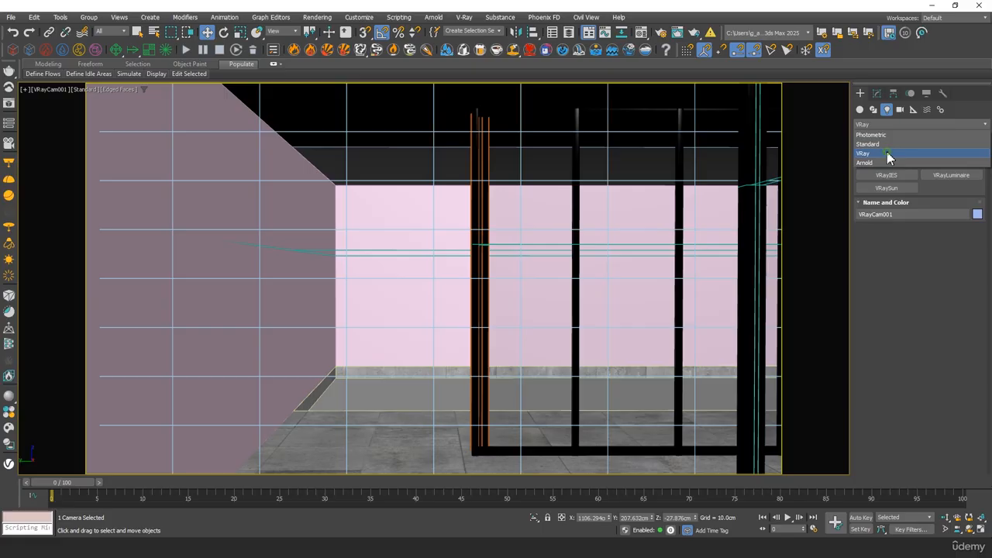
pyautogui.click(889, 155)
pyautogui.click(891, 163)
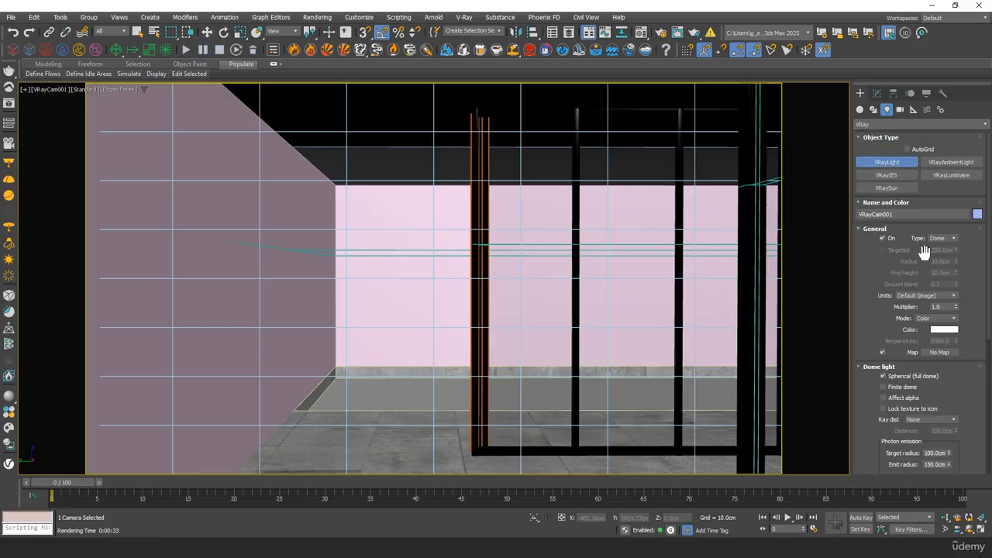
pyautogui.press('p')
pyautogui.middleClick(561, 292)
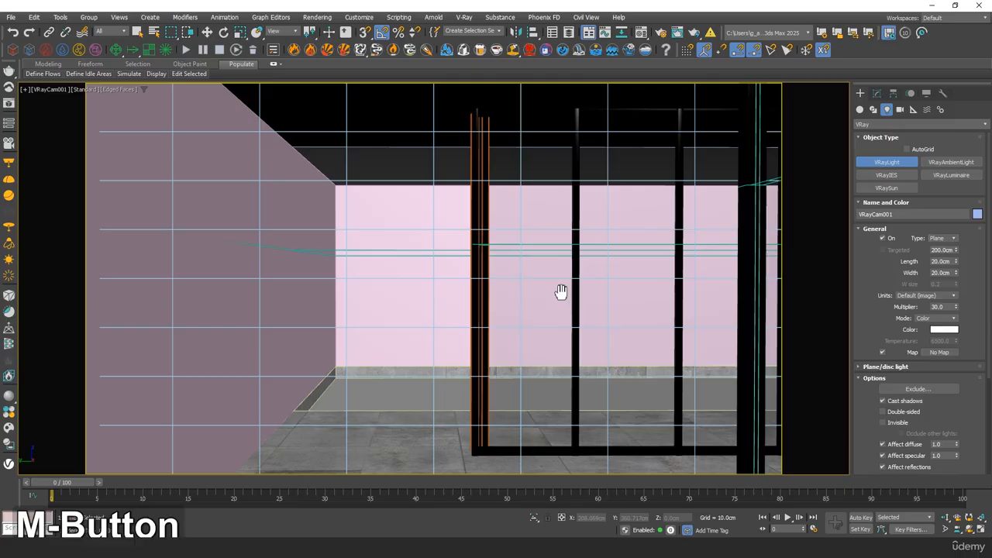
pyautogui.press('p')
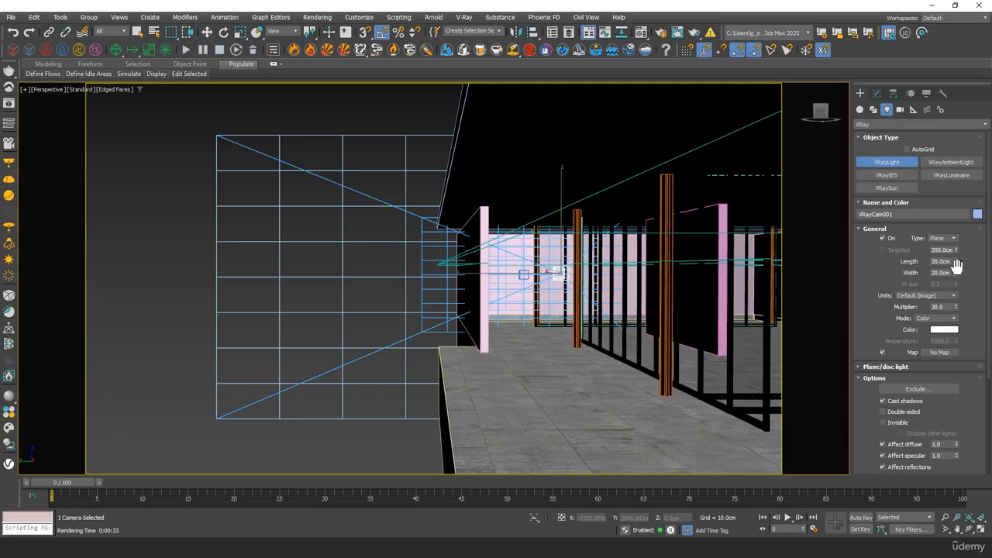
pyautogui.click(953, 239)
pyautogui.click(955, 257)
pyautogui.keyDown('alt'); pyautogui.moveTo(501, 275); pyautogui.dragTo(308, 349, button='middle'); pyautogui.keyUp('alt')
pyautogui.scroll(-3, 393, 342)
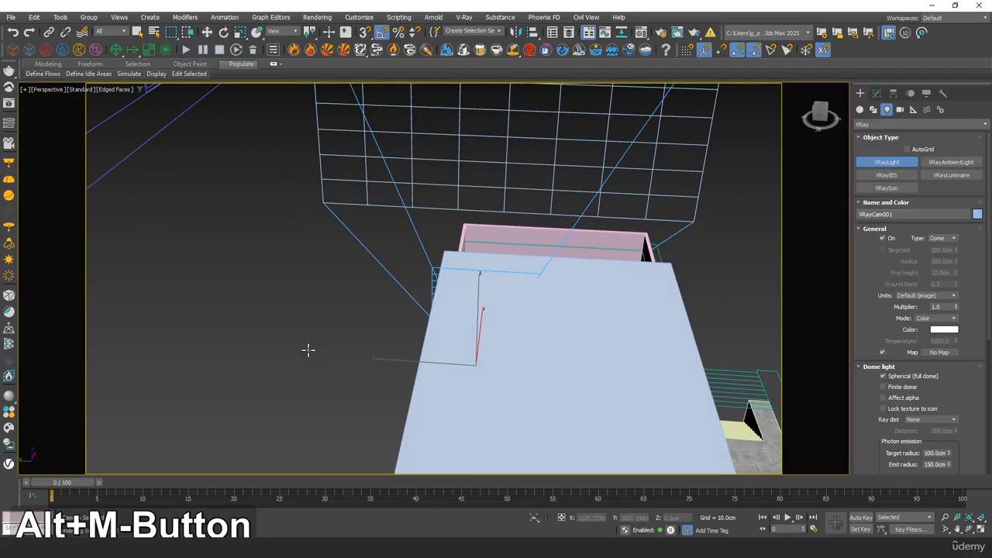
pyautogui.click(309, 350)
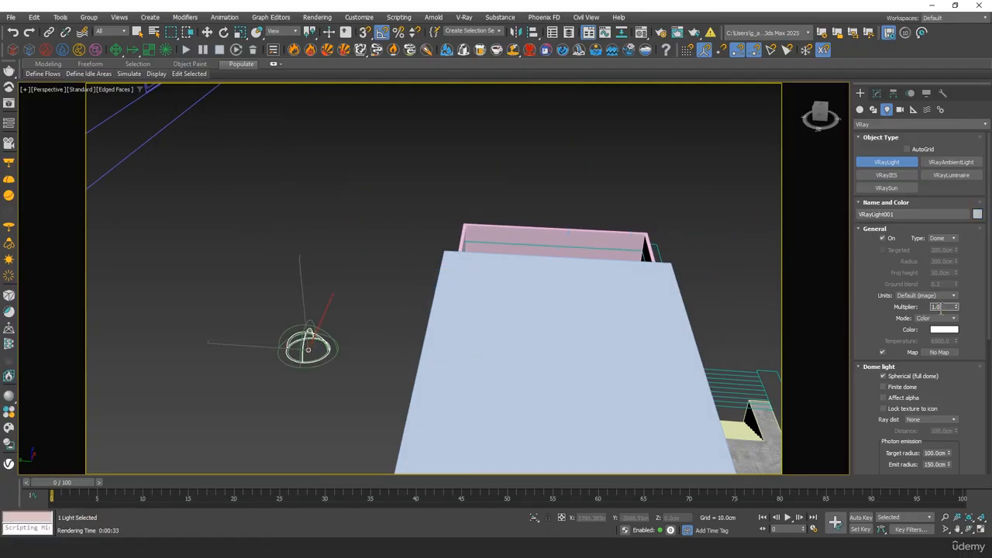
# Set the dome light's multiplier to 10, return to the camera view and start an interactive V-Ray render.
pyautogui.write('10')
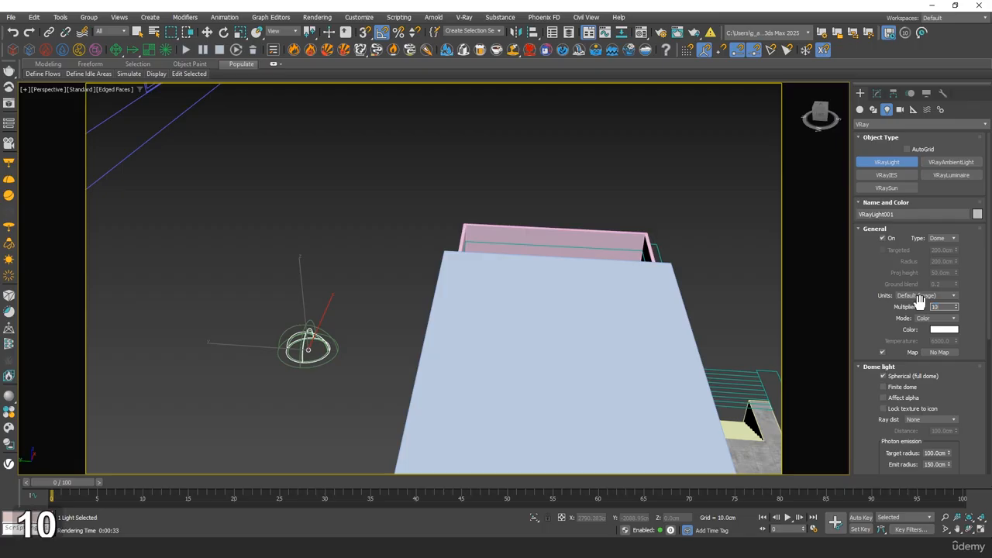
pyautogui.middleClick(615, 262)
pyautogui.press('c')
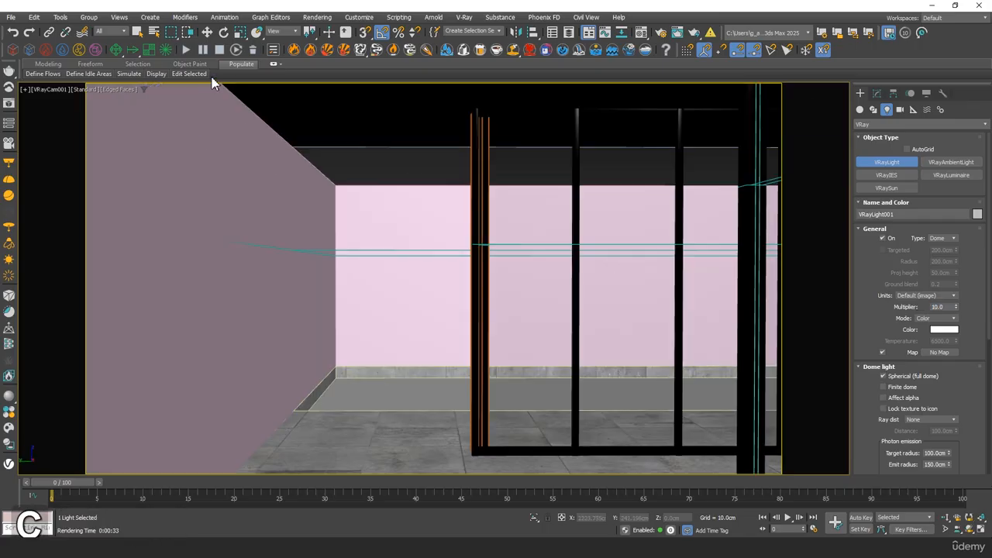
pyautogui.click(8, 103)
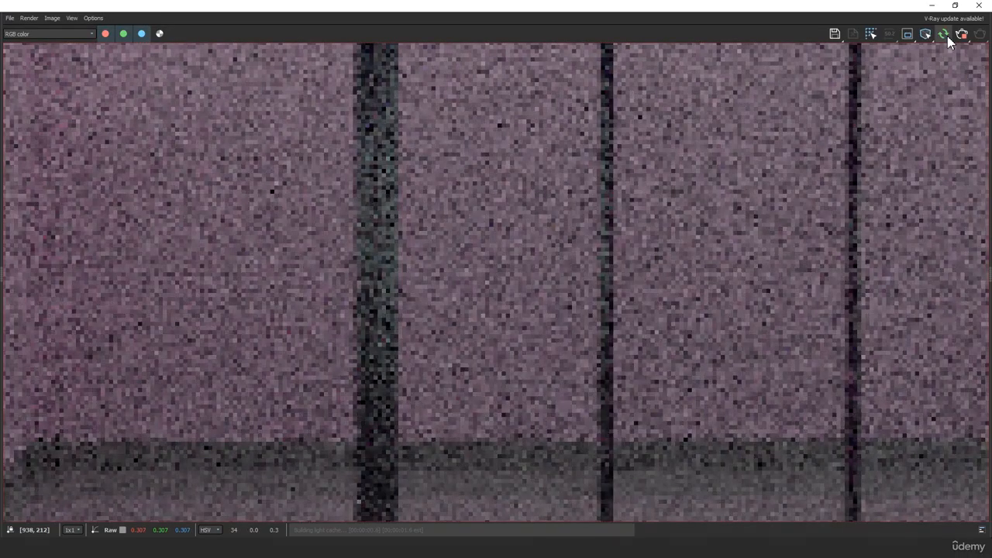
# Examine the render's brightness and detail on the pink walls, partition frame and tiled floor.
pyautogui.scroll(4, 483, 338)
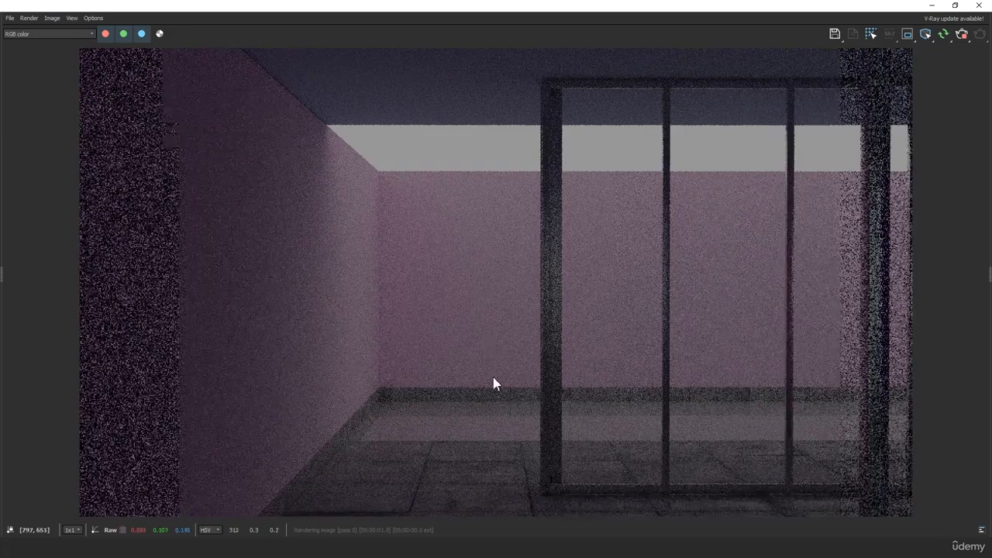
pyautogui.scroll(3, 583, 353)
pyautogui.scroll(-6, 551, 294)
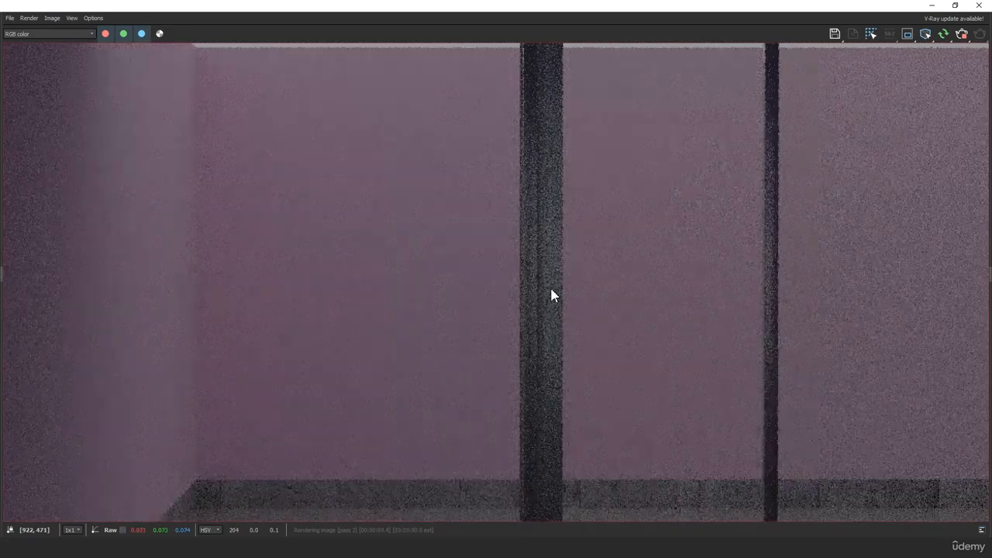
pyautogui.scroll(2, 551, 294)
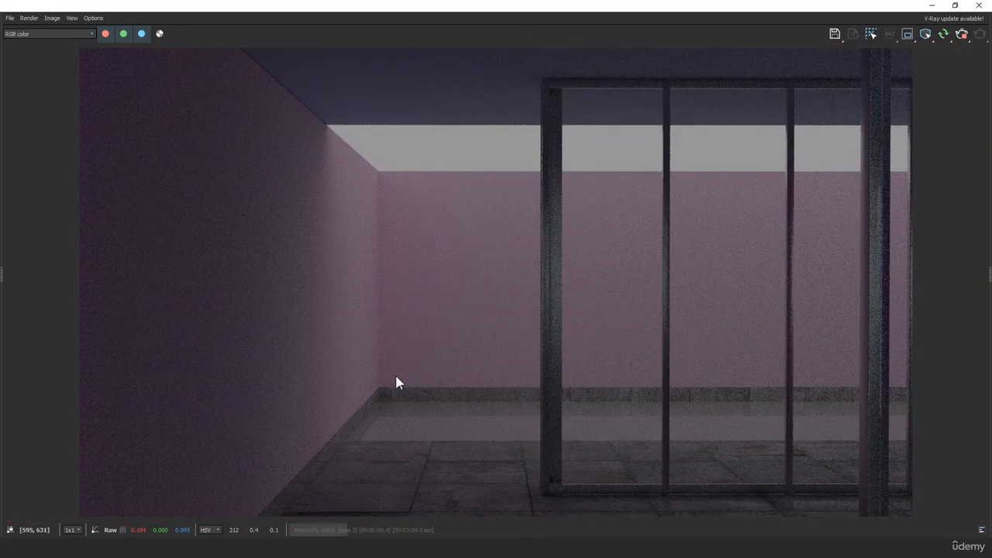
pyautogui.scroll(4, 397, 380)
pyautogui.moveTo(445, 283); pyautogui.dragTo(442, 222, button='middle')
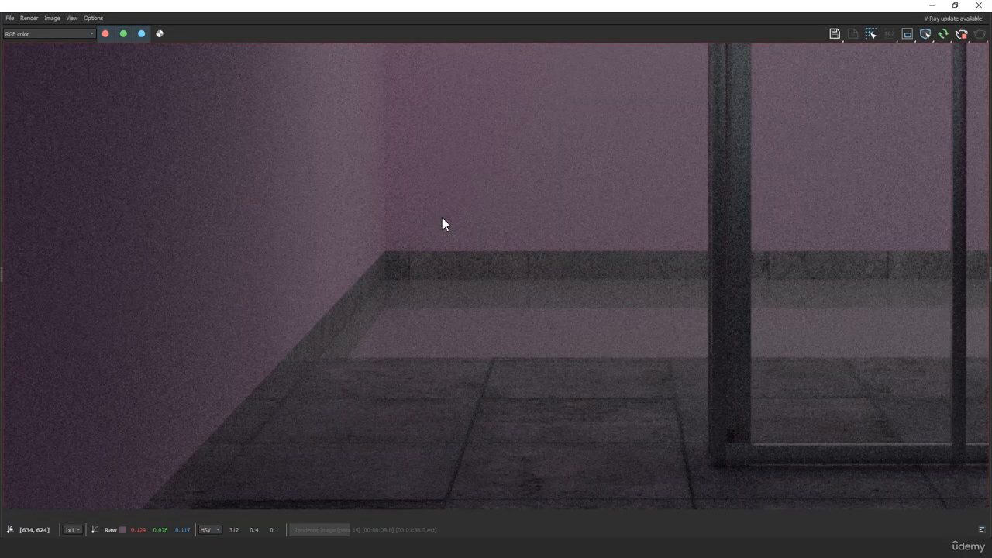
pyautogui.scroll(-4, 442, 224)
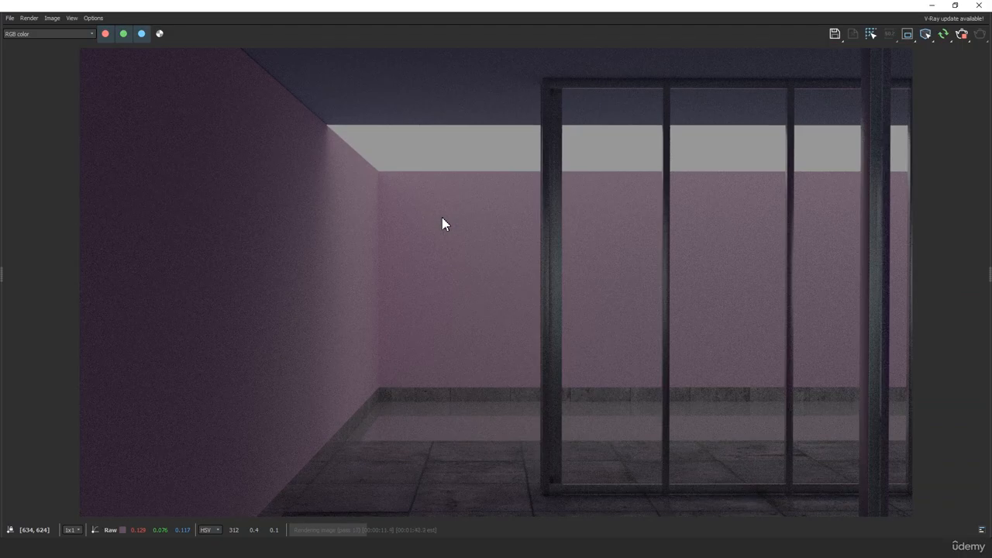
# Place the frame buffer beside the viewport and raise the dome light's multiplier to about 42.8.
pyautogui.moveTo(861, 6); pyautogui.dragTo(34, 131)
pyautogui.moveTo(956, 308); pyautogui.dragTo(951, 246)
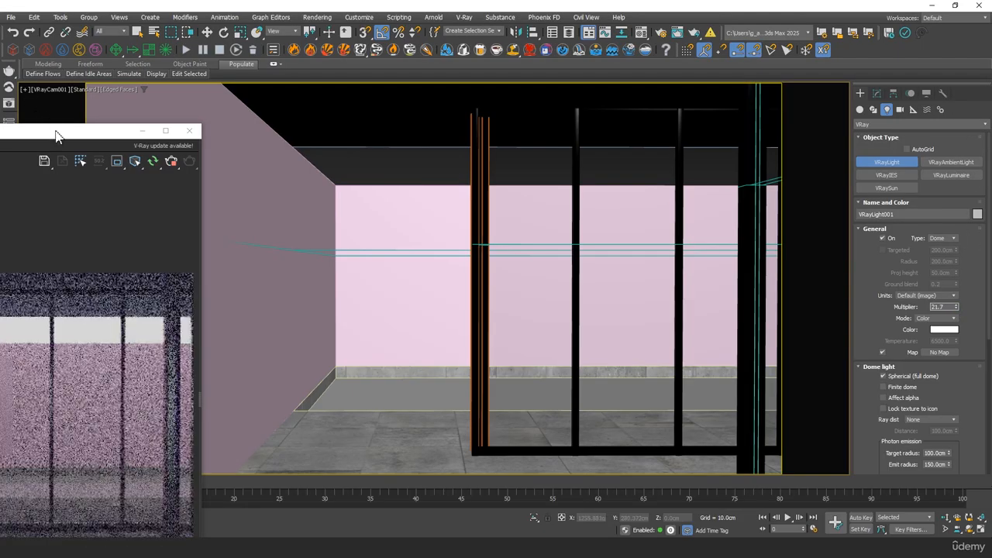
pyautogui.moveTo(55, 133); pyautogui.dragTo(10, 133)
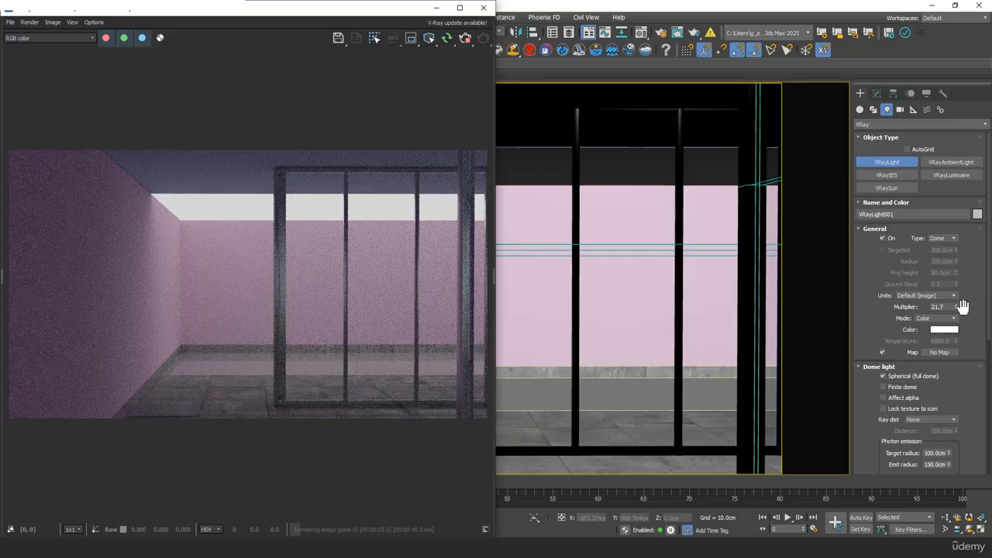
pyautogui.moveTo(958, 307); pyautogui.dragTo(960, 248)
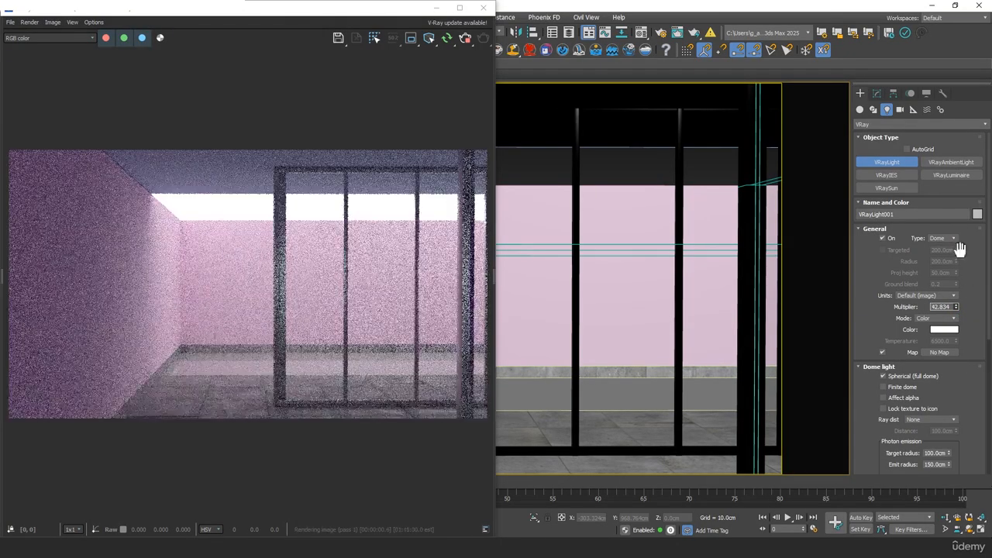
# Try the dome light's Invisible option while watching the render.
pyautogui.moveTo(899, 408); pyautogui.dragTo(896, 244)
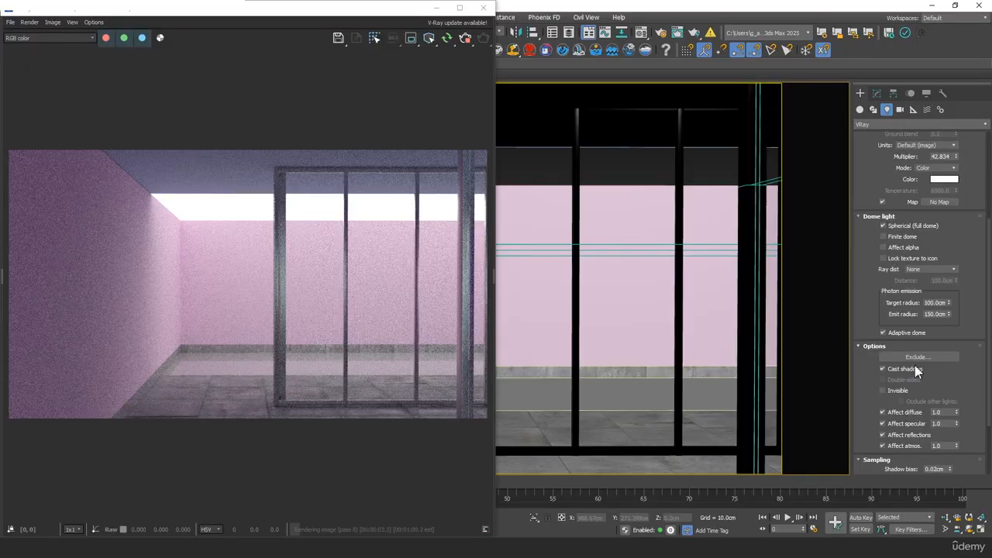
pyautogui.click(883, 391)
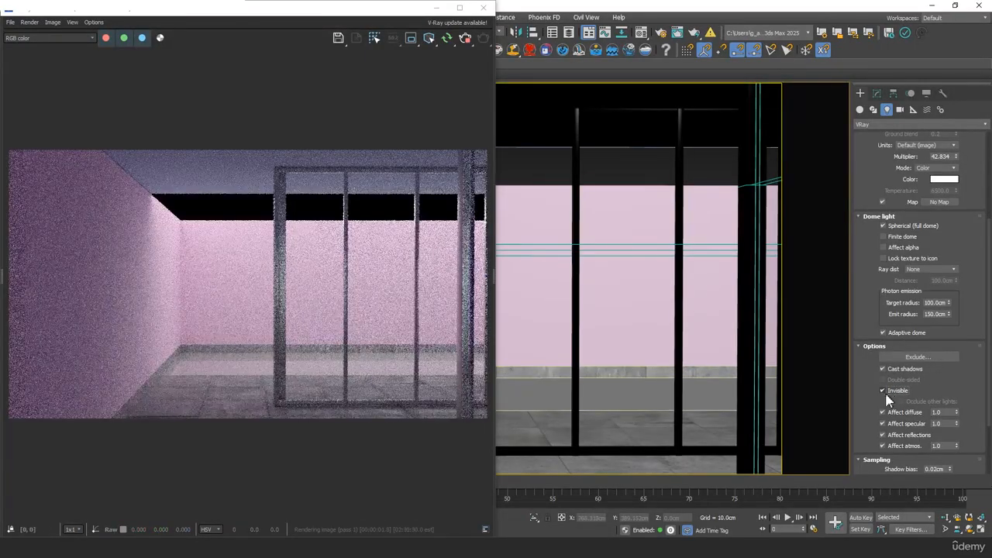
pyautogui.click(884, 392)
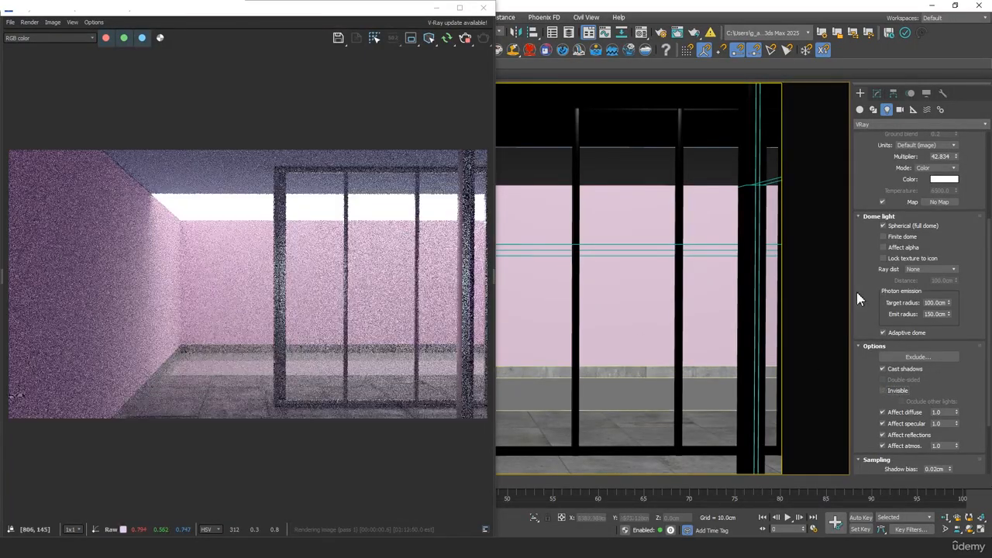
# Inspect the render around the partition frame and far wall, stop rendering and close the frame buffer.
pyautogui.scroll(3, 394, 288)
pyautogui.moveTo(394, 288); pyautogui.dragTo(363, 238, button='middle')
pyautogui.click(464, 41)
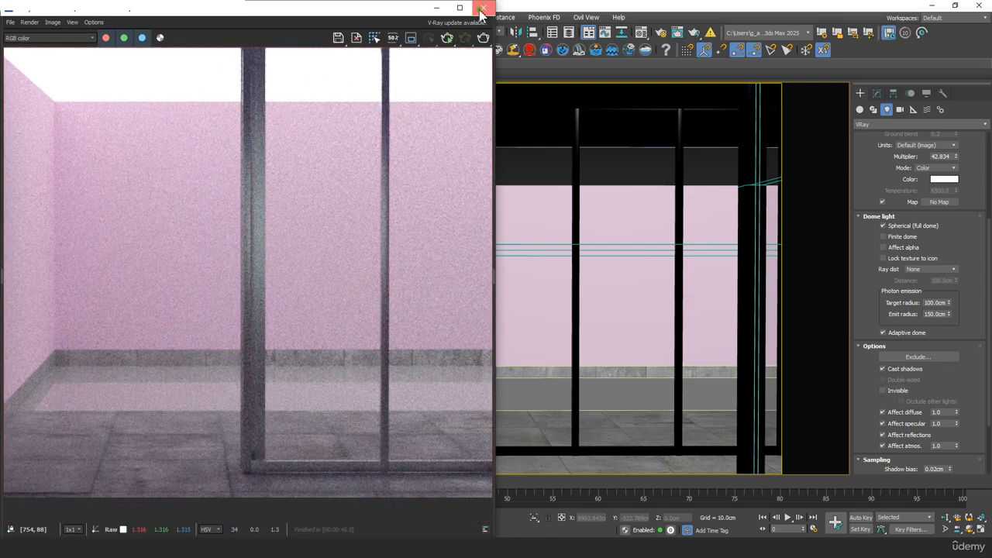
pyautogui.click(481, 10)
# Isolate the pink wall object and select its full ring of vertical edges in the perspective view.
pyautogui.click(426, 305)
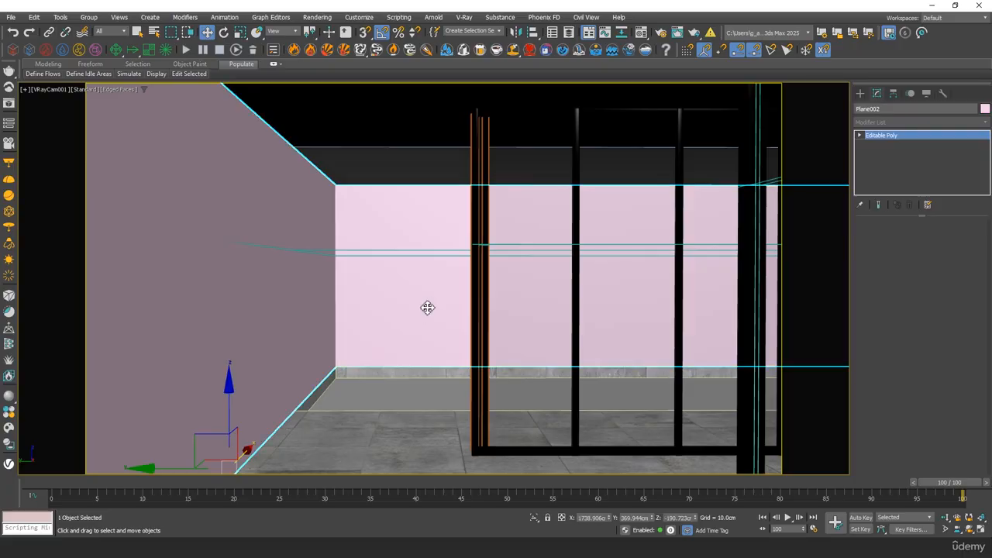
pyautogui.click(534, 518)
pyautogui.click(904, 237)
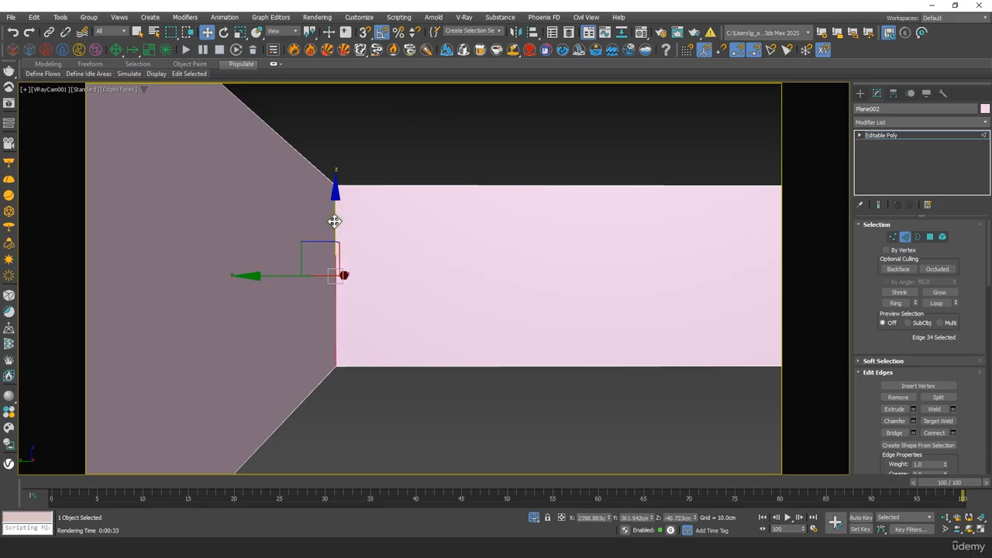
pyautogui.press('p')
pyautogui.press('z')
pyautogui.keyDown('alt'); pyautogui.moveTo(348, 317); pyautogui.dragTo(438, 315, button='middle'); pyautogui.keyUp('alt')
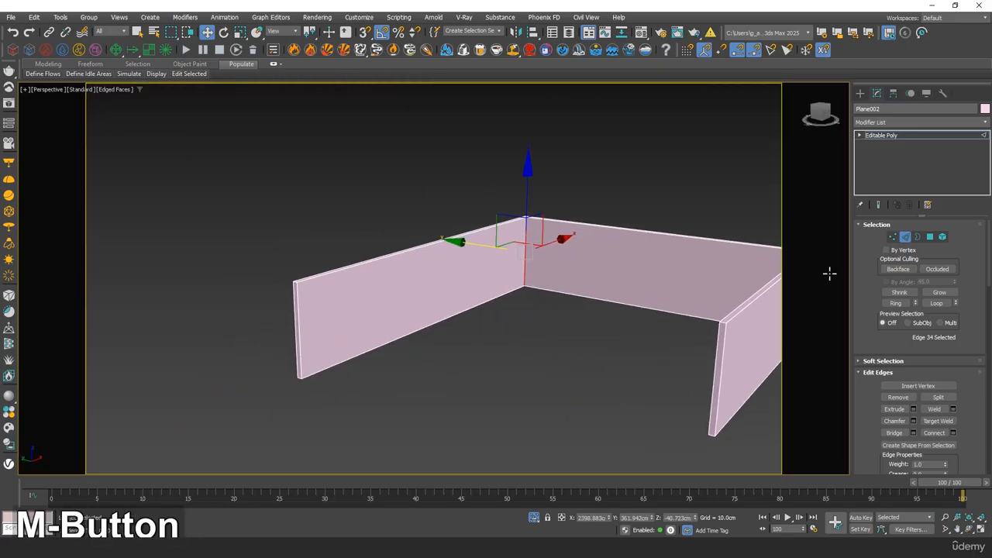
pyautogui.click(897, 304)
# Connect the pink wall's selected vertical edges with 2 segments.
pyautogui.moveTo(519, 302)
pyautogui.keyDown('alt'); pyautogui.mouseDown(button='middle')
pyautogui.moveTo(553, 305)
pyautogui.moveTo(516, 285)
pyautogui.mouseUp(button='middle'); pyautogui.keyUp('alt')
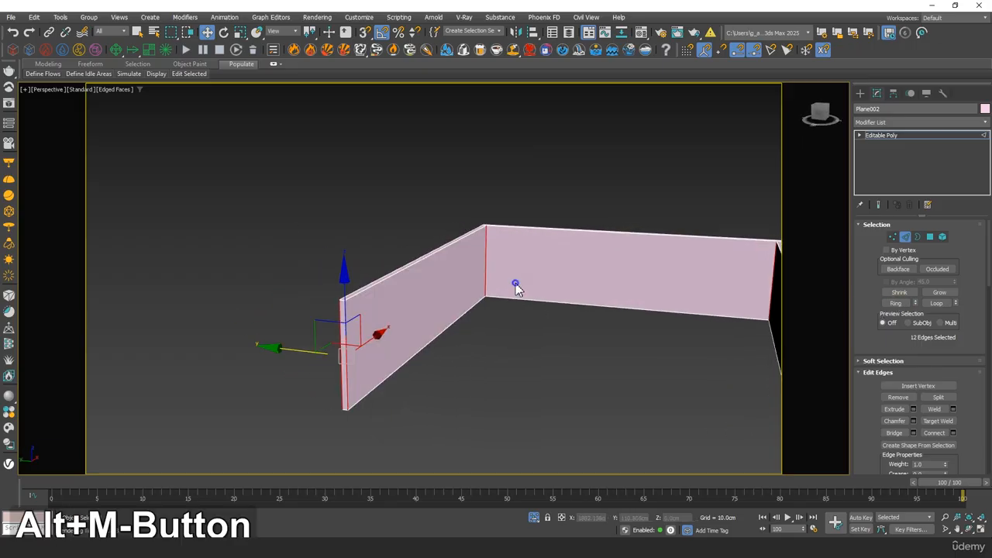
pyautogui.rightClick(511, 279)
pyautogui.click(414, 315)
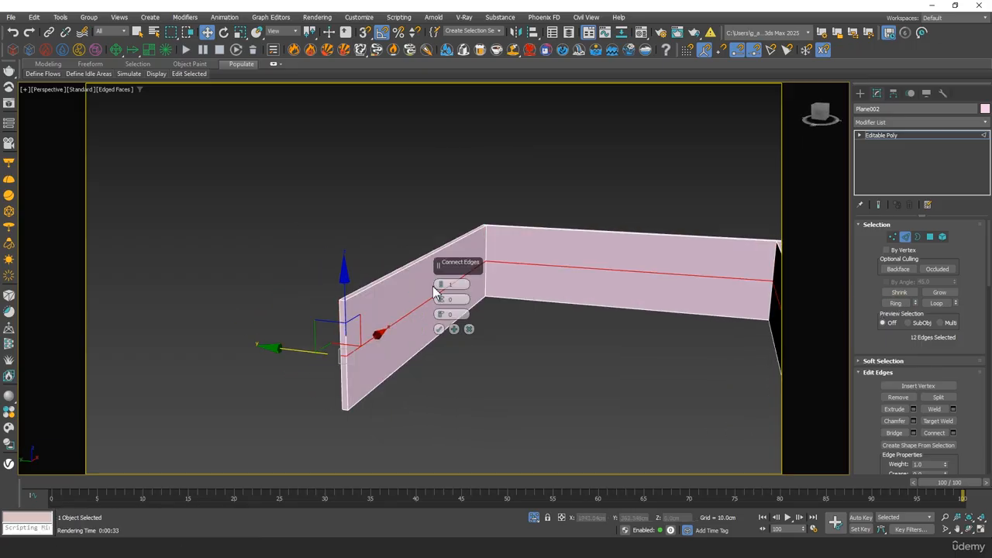
pyautogui.moveTo(440, 287); pyautogui.dragTo(441, 283)
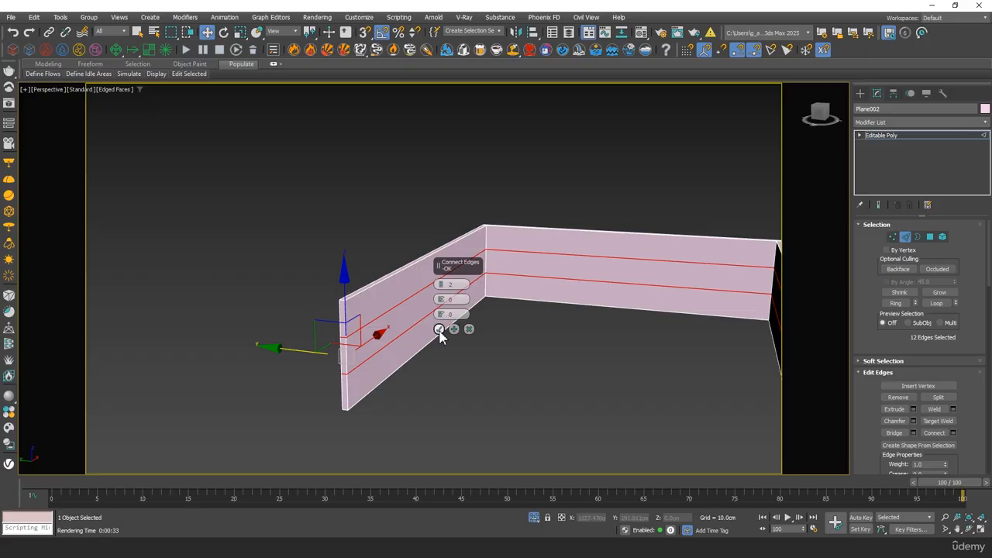
pyautogui.click(438, 330)
# Select the horizontal edges along the back wall section and connect them with 3 segments.
pyautogui.keyDown('alt'); pyautogui.moveTo(439, 330); pyautogui.dragTo(460, 222, button='middle'); pyautogui.keyUp('alt')
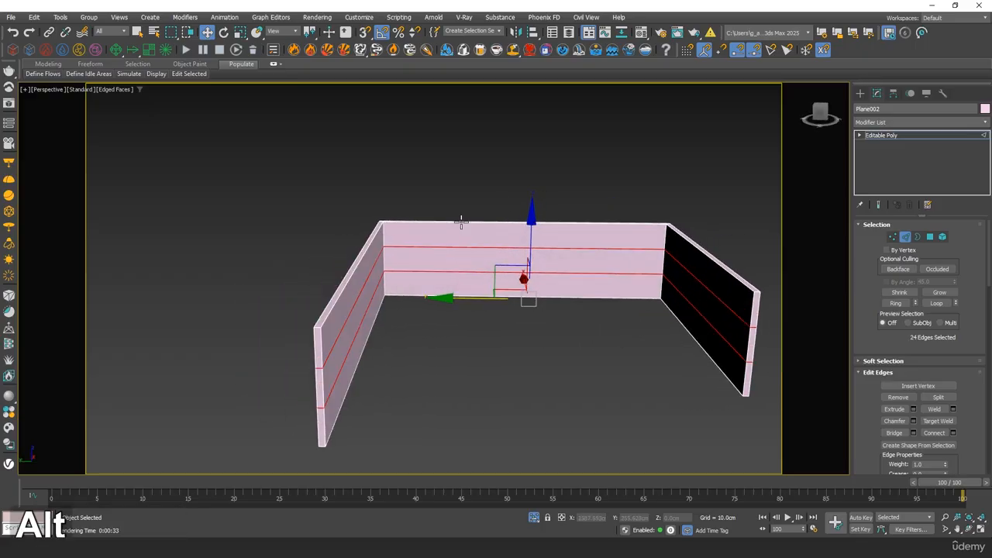
pyautogui.keyDown('alt'); pyautogui.moveTo(558, 395); pyautogui.dragTo(543, 375); pyautogui.keyUp('alt')
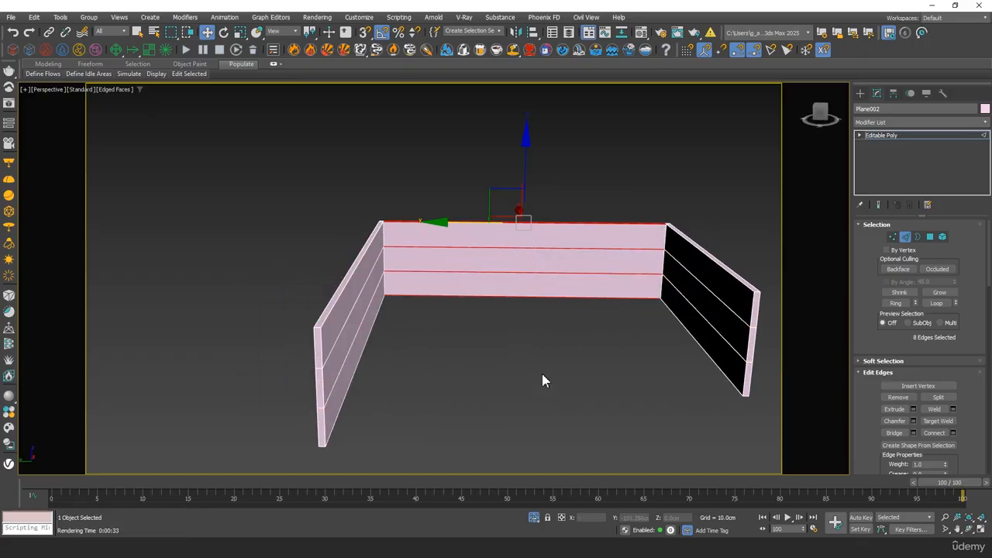
pyautogui.rightClick(513, 270)
pyautogui.click(419, 305)
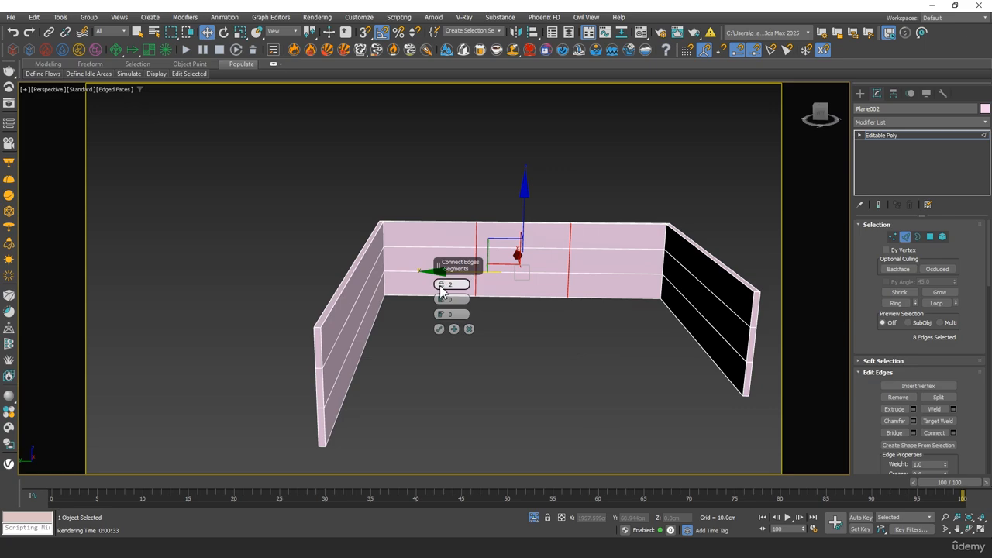
pyautogui.click(441, 283)
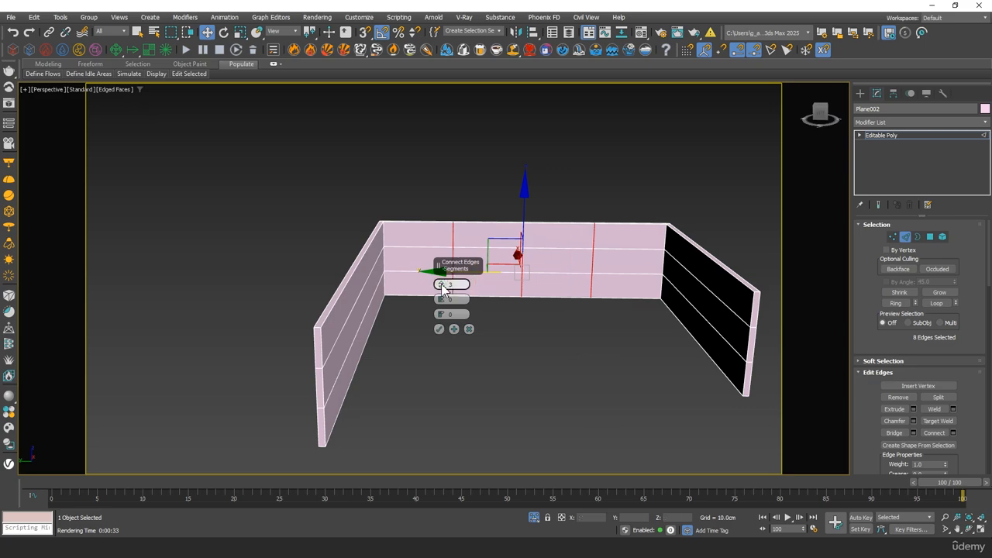
pyautogui.click(440, 329)
# Connect the horizontal edges of one side wall, using the same segment count as on the back wall.
pyautogui.keyDown('alt'); pyautogui.moveTo(512, 337); pyautogui.dragTo(580, 248, button='middle'); pyautogui.keyUp('alt')
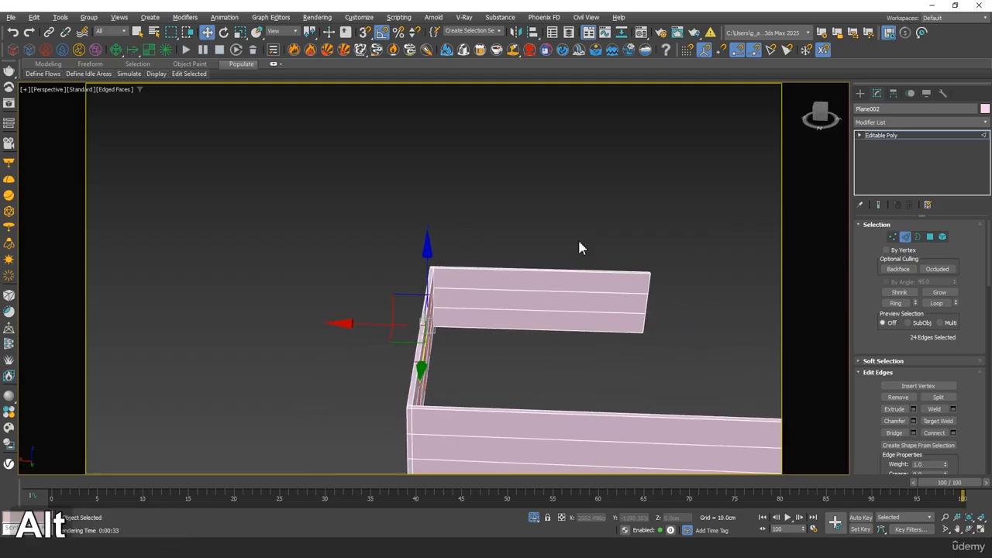
pyautogui.moveTo(580, 248); pyautogui.dragTo(578, 358)
pyautogui.rightClick(555, 325)
pyautogui.click(457, 361)
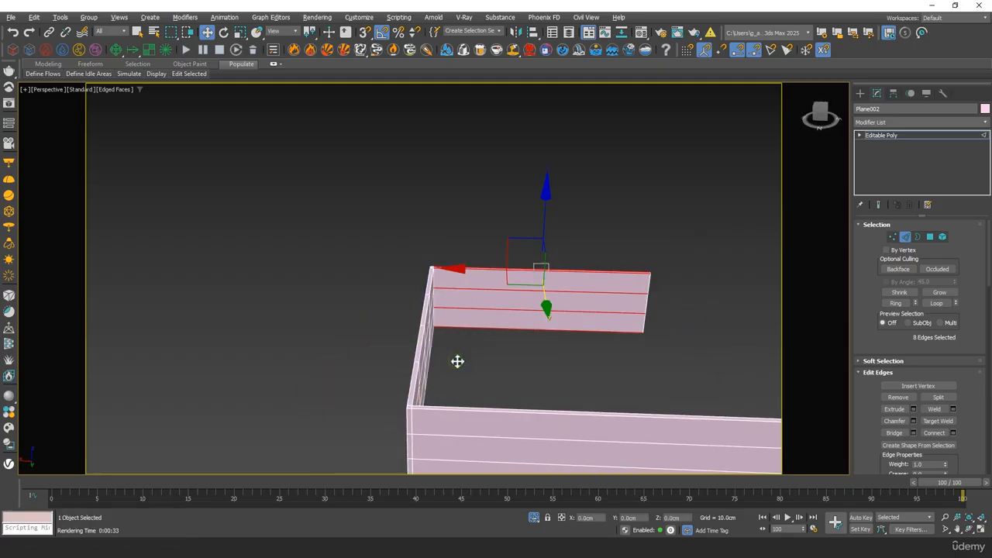
pyautogui.keyDown('alt'); pyautogui.moveTo(500, 334); pyautogui.dragTo(529, 366, button='middle'); pyautogui.keyUp('alt')
pyautogui.click(438, 328)
# Connect the horizontal edges of the remaining side wall section with 3 segments.
pyautogui.keyDown('alt'); pyautogui.moveTo(439, 329); pyautogui.dragTo(290, 297, button='middle'); pyautogui.keyUp('alt')
pyautogui.moveTo(398, 184); pyautogui.dragTo(439, 289)
pyautogui.rightClick(420, 260)
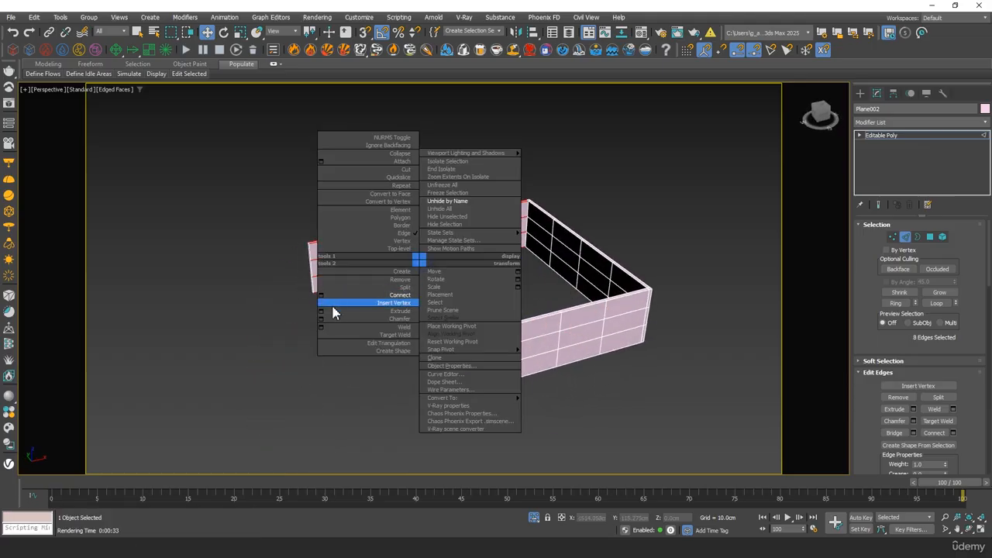
pyautogui.click(322, 295)
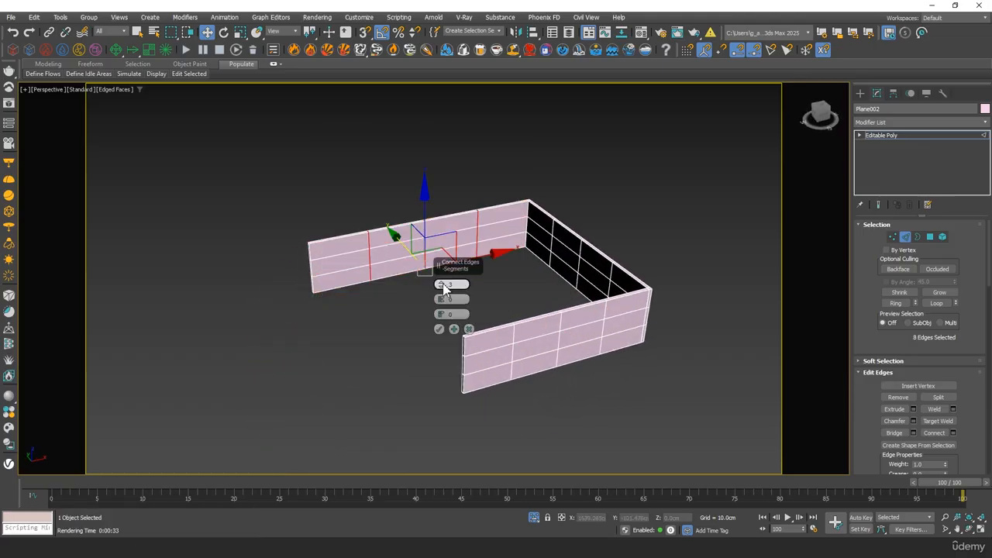
pyautogui.click(443, 283)
pyautogui.click(439, 332)
# Select all inner panel polygons on the back and both side wall sections, using selection by angle at 45.
pyautogui.keyDown('alt'); pyautogui.moveTo(443, 339); pyautogui.dragTo(740, 228, button='middle'); pyautogui.keyUp('alt')
pyautogui.click(931, 237)
pyautogui.click(535, 215)
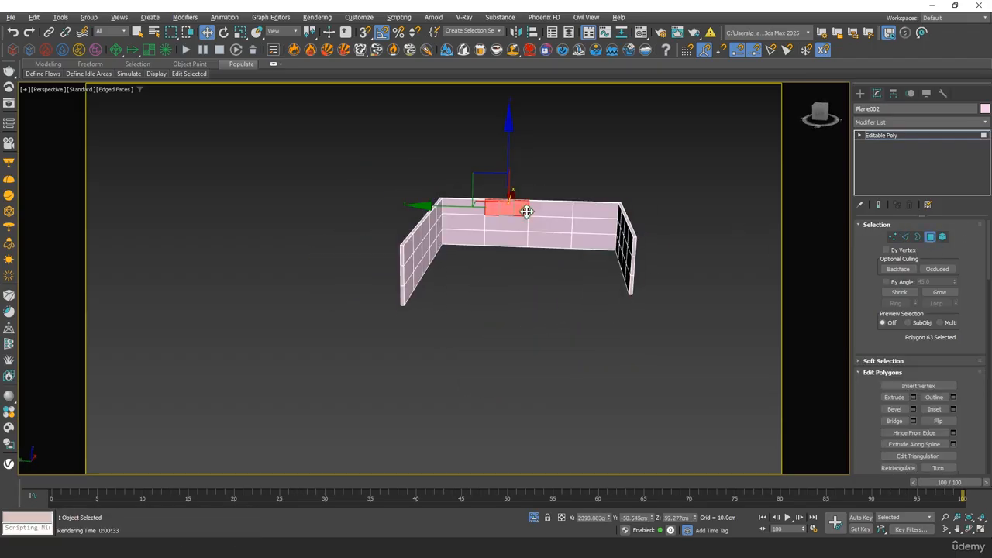
pyautogui.scroll(2, 556, 215)
pyautogui.keyDown('ctrl'); pyautogui.scroll(3, 451, 207); pyautogui.keyUp('ctrl')
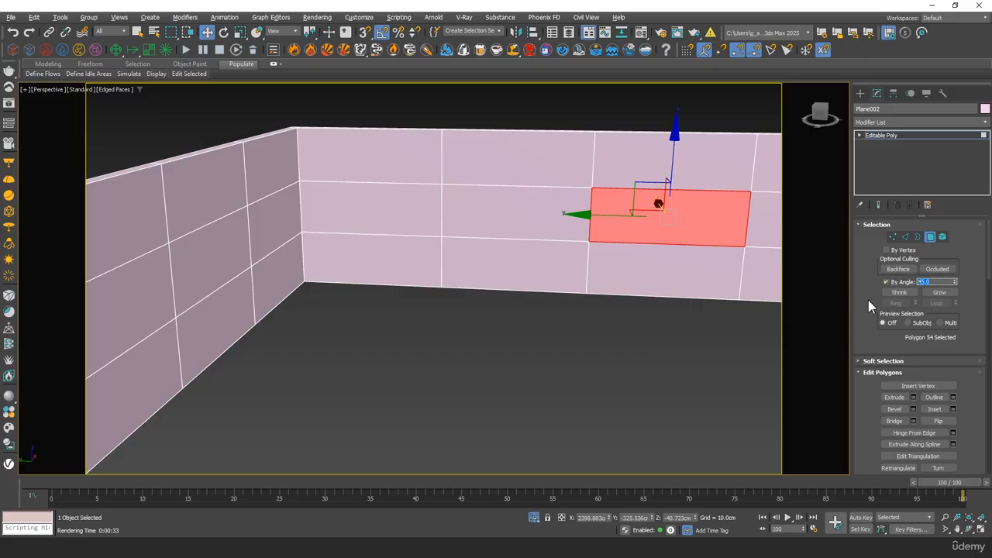
pyautogui.click(520, 218)
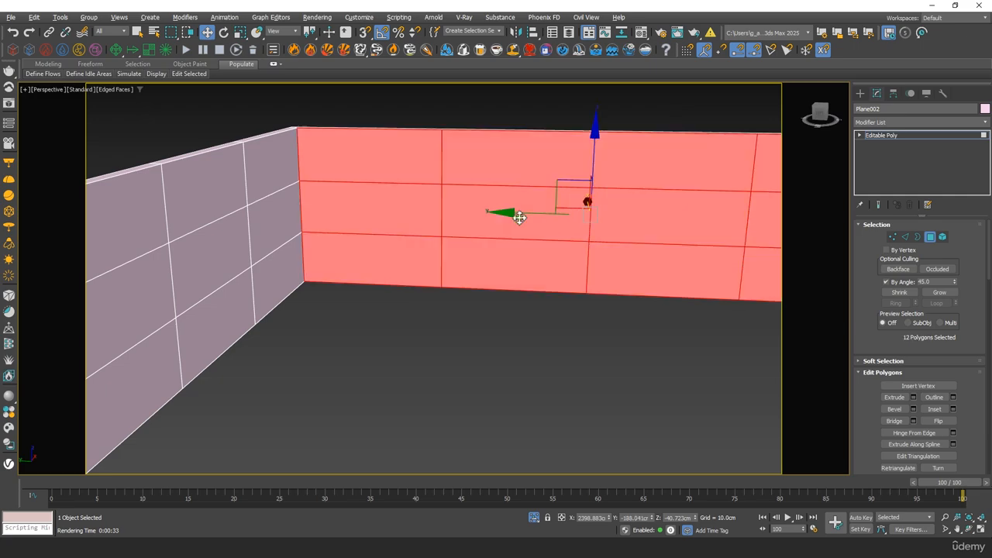
pyautogui.moveTo(305, 285); pyautogui.dragTo(388, 190, button='middle')
pyautogui.keyDown('ctrl'); pyautogui.click(603, 179); pyautogui.keyUp('ctrl')
pyautogui.keyDown('alt'); pyautogui.moveTo(546, 233); pyautogui.dragTo(652, 272, button='middle'); pyautogui.keyUp('alt')
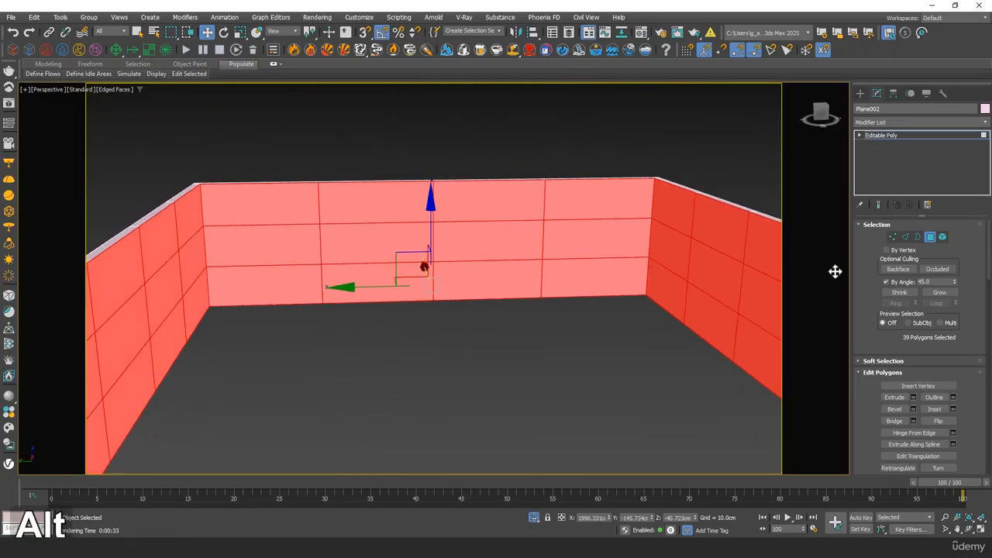
# Inset the selected wall panels by polygon with an amount of 0.5 cm.
pyautogui.keyDown('alt'); pyautogui.moveTo(465, 201); pyautogui.dragTo(520, 224, button='middle'); pyautogui.keyUp('alt')
pyautogui.rightClick(475, 217)
pyautogui.click(382, 269)
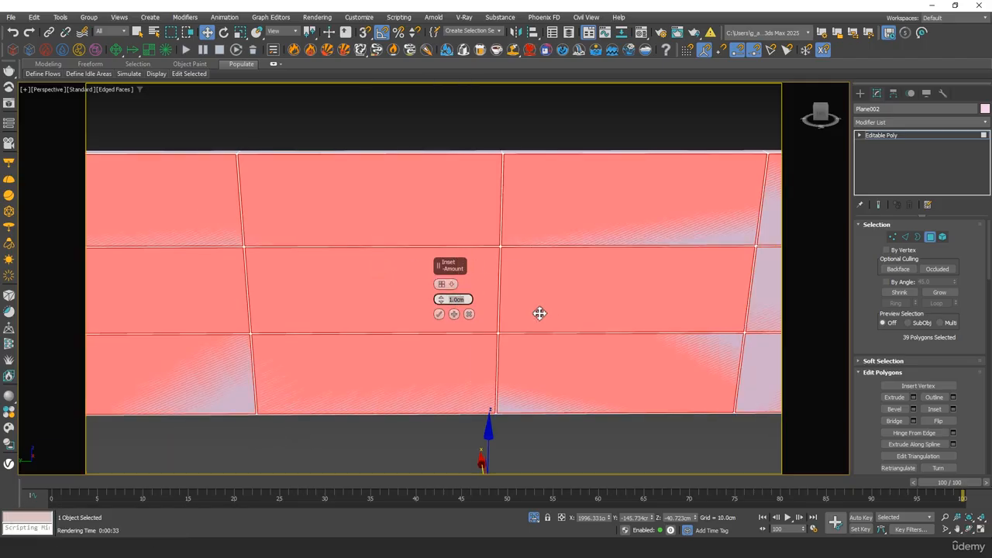
pyautogui.write('0.5')
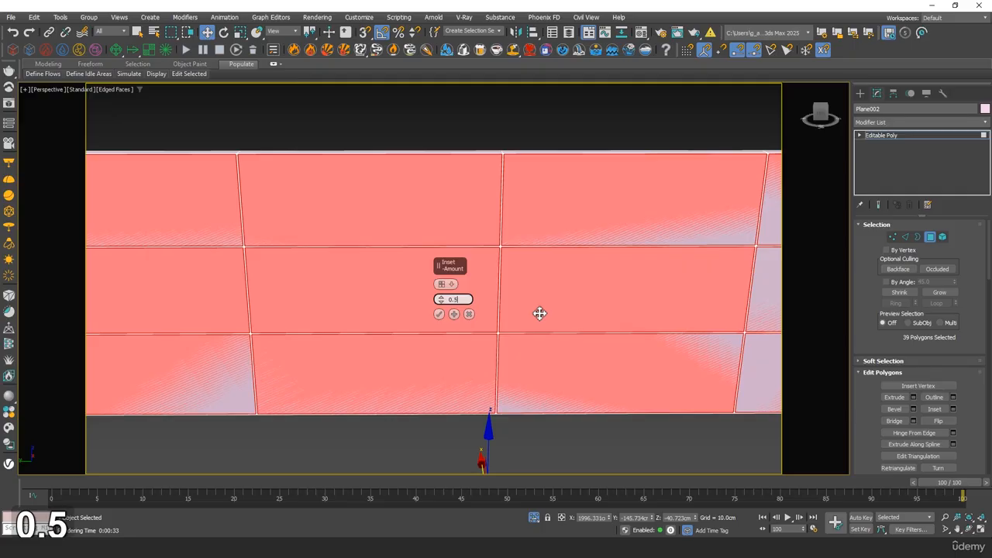
pyautogui.click(337, 288)
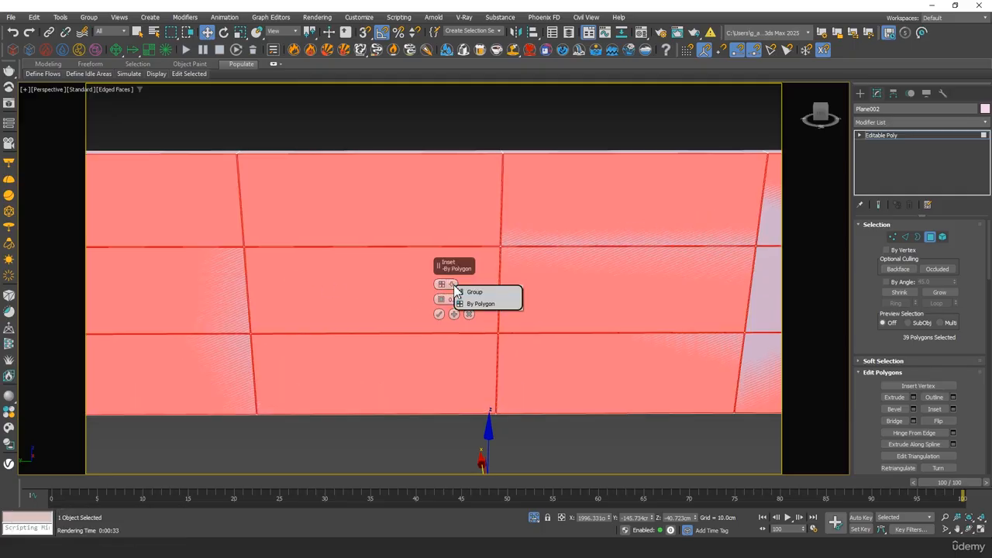
pyautogui.moveTo(314, 352); pyautogui.dragTo(412, 289, button='middle')
pyautogui.scroll(3, 411, 288)
pyautogui.moveTo(394, 132); pyautogui.dragTo(282, 283, button='middle')
pyautogui.click(439, 314)
# Extrude the inset wall panels to a height of 0.5 cm.
pyautogui.keyDown('alt'); pyautogui.moveTo(442, 323); pyautogui.dragTo(491, 138, button='middle'); pyautogui.keyUp('alt')
pyautogui.moveTo(536, 284); pyautogui.dragTo(507, 237, button='middle')
pyautogui.rightClick(507, 236)
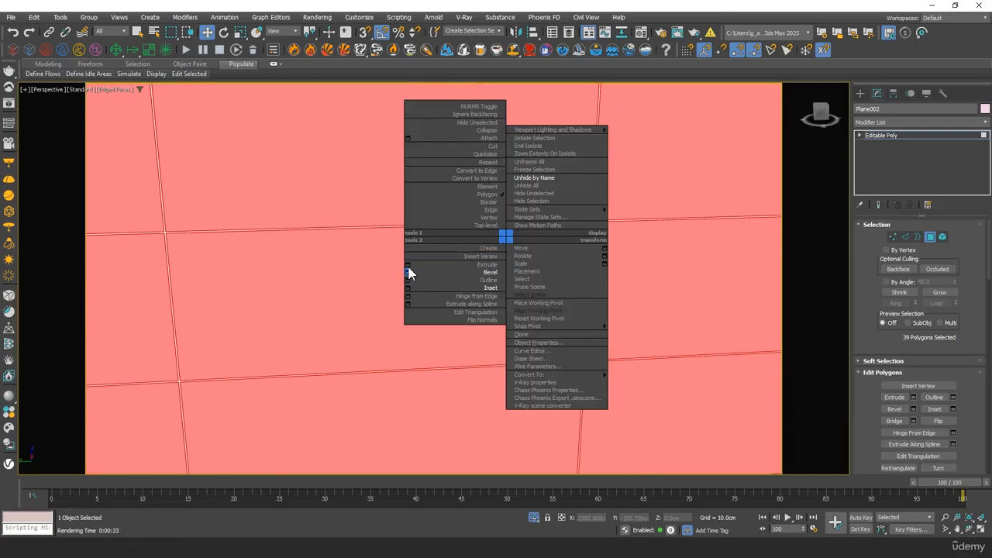
pyautogui.click(412, 271)
pyautogui.click(461, 299)
pyautogui.write('0')
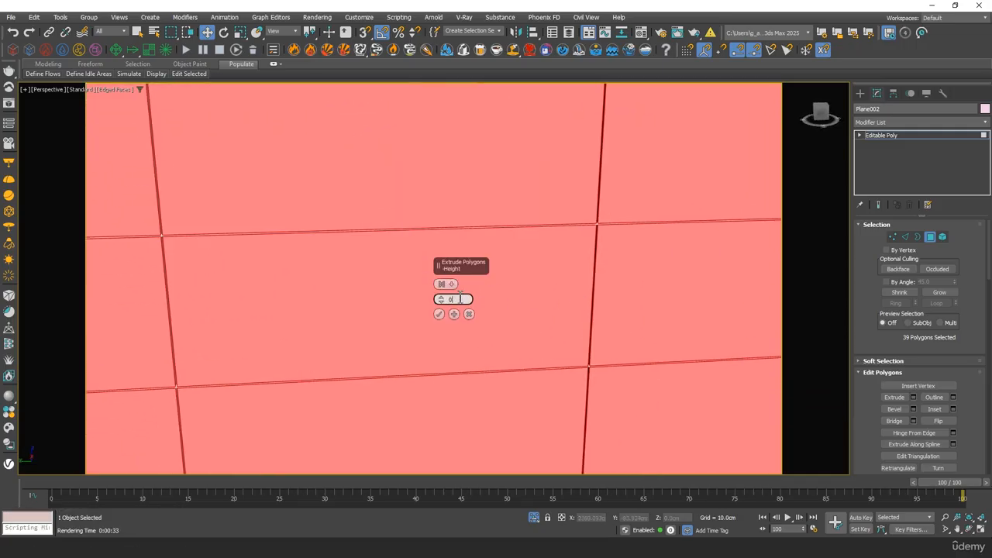
pyautogui.write('.5')
pyautogui.middleClick(372, 224)
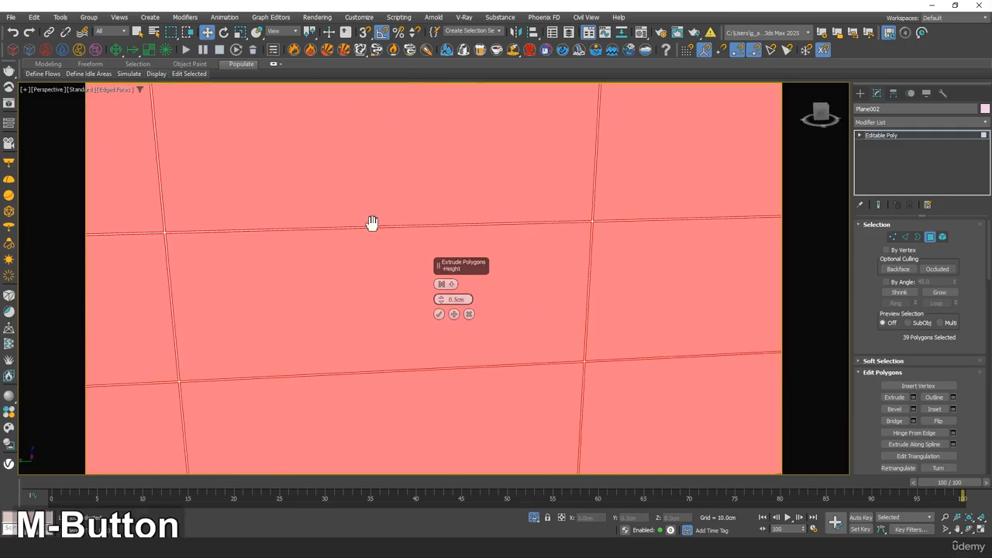
pyautogui.click(440, 315)
# Leave polygon editing and end the isolation to review the panelled wall in the room through the V-Ray camera.
pyautogui.scroll(-4, 443, 318)
pyautogui.keyDown('alt'); pyautogui.moveTo(443, 317); pyautogui.dragTo(427, 279, button='middle'); pyautogui.keyUp('alt')
pyautogui.press('c')
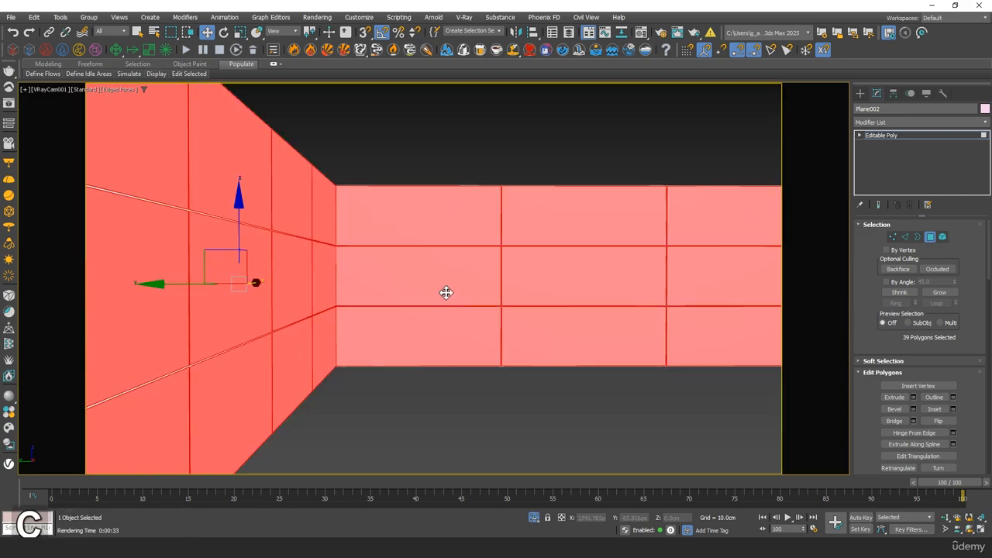
pyautogui.click(930, 237)
pyautogui.click(574, 434)
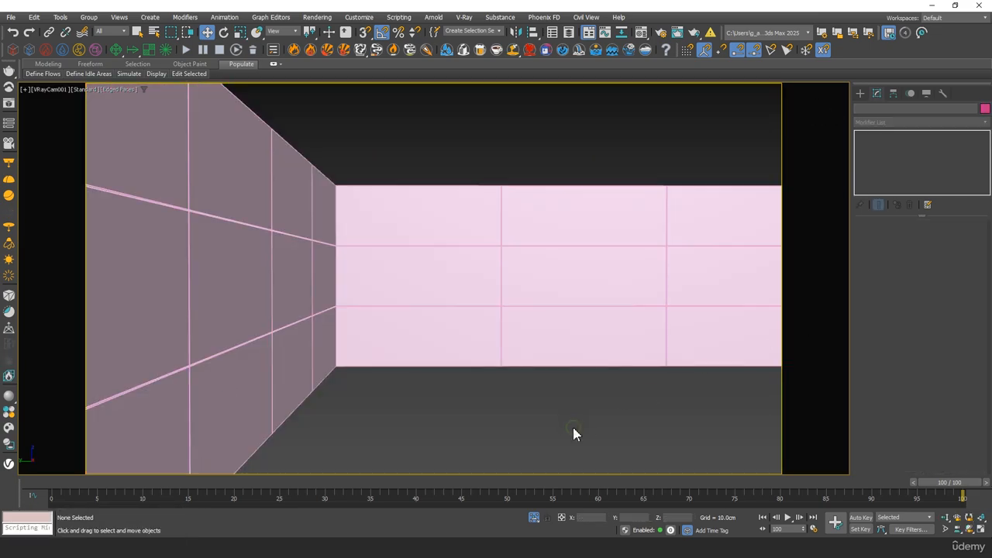
pyautogui.click(533, 517)
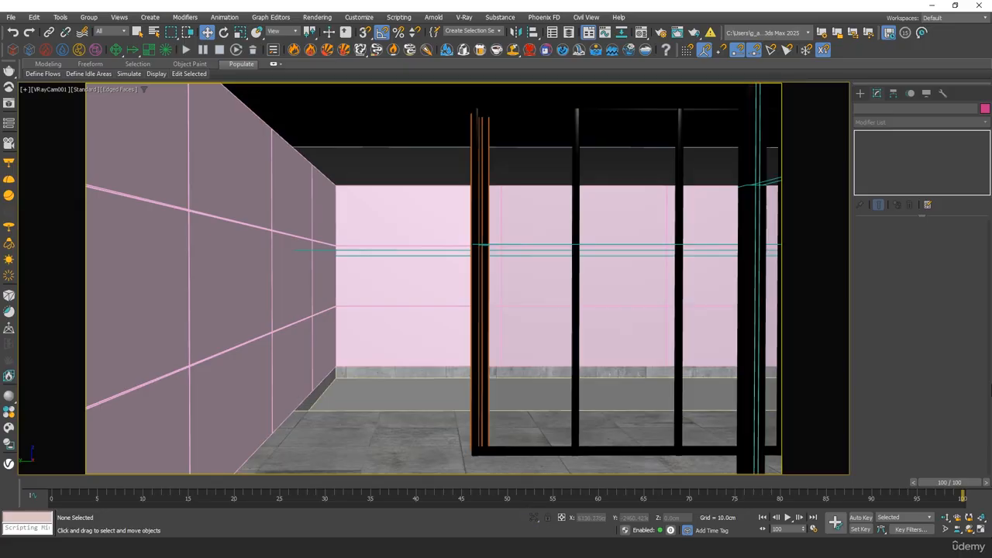
# Select the panelled wall, isolate it again, and show it in the perspective view.
pyautogui.click(393, 207)
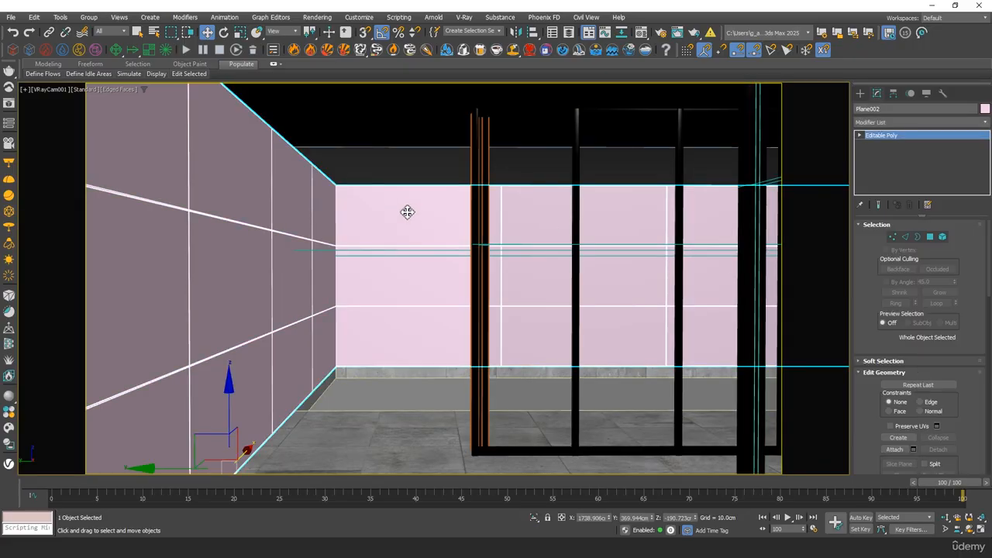
pyautogui.click(533, 517)
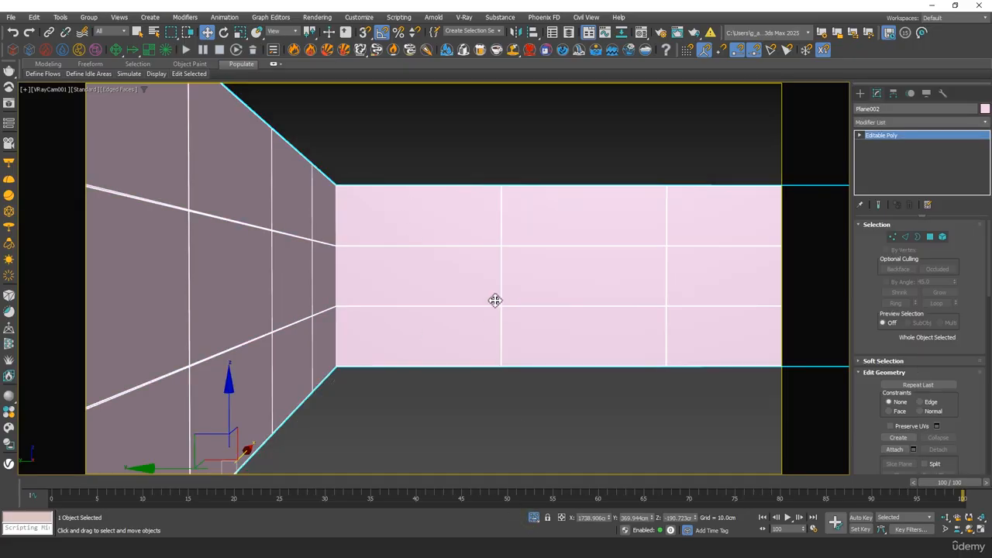
pyautogui.press('p')
pyautogui.press('z')
pyautogui.moveTo(483, 300); pyautogui.dragTo(414, 286, button='middle')
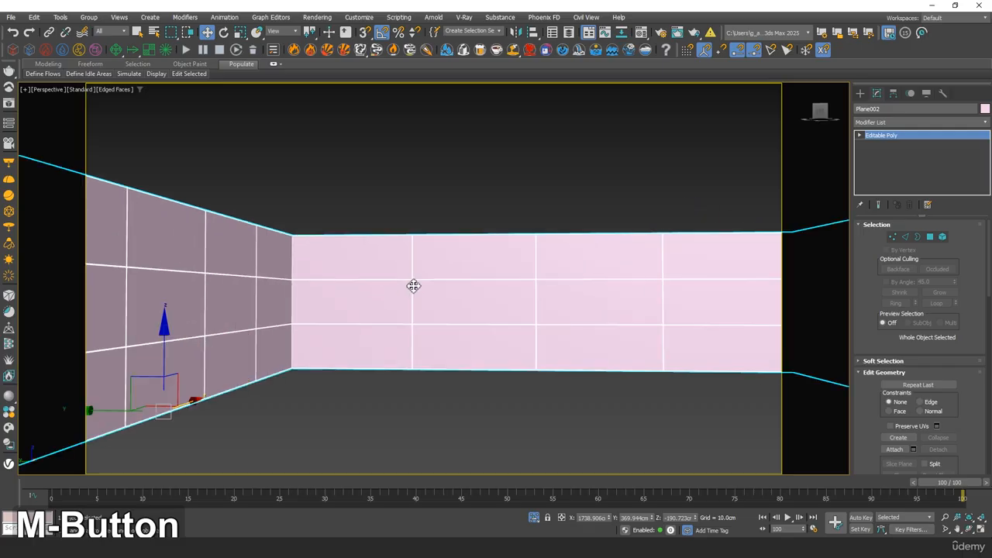
# Change the 234 - Default material in the Material Editor to a VRayMtl.
pyautogui.press('m')
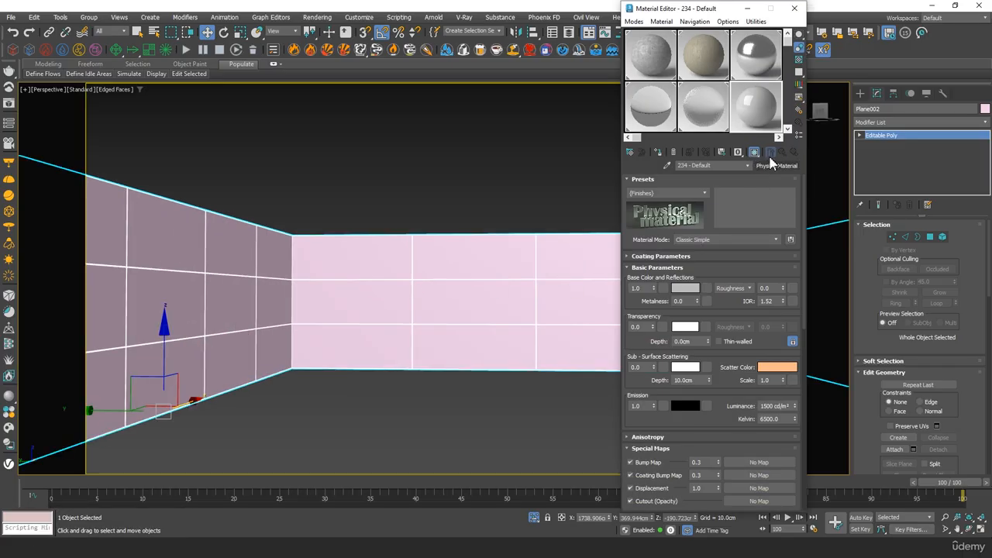
pyautogui.click(773, 165)
pyautogui.write('vraymtl')
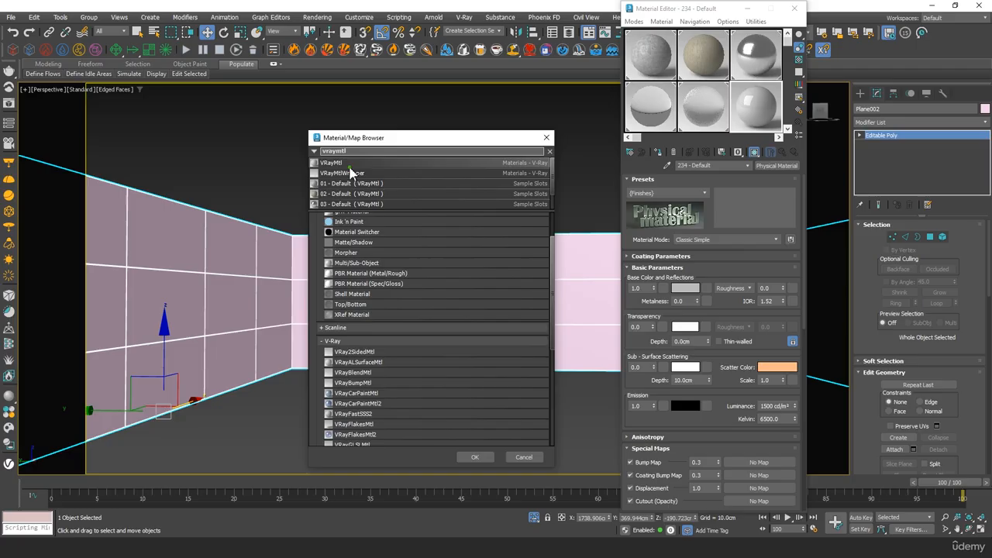
pyautogui.doubleClick(350, 164)
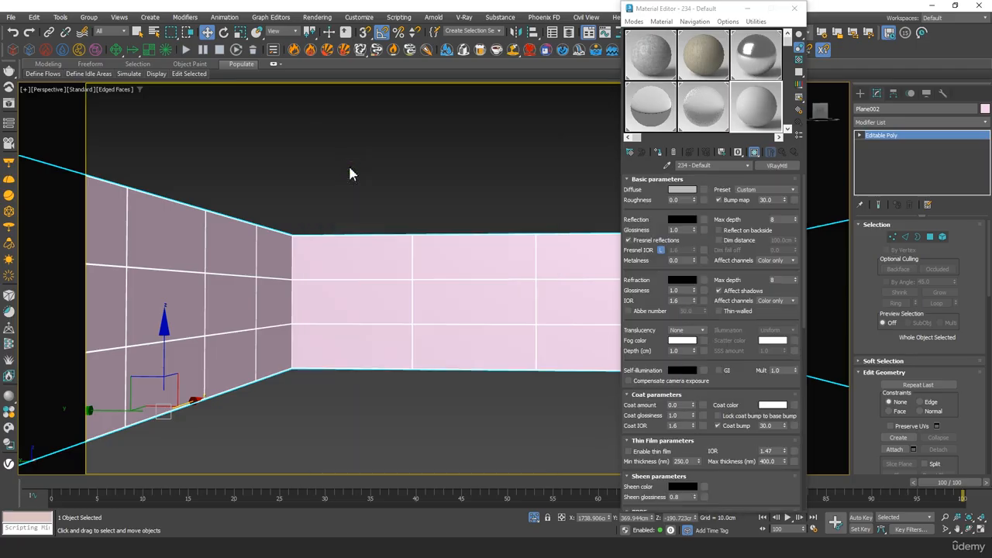
# Add a Color Correction map to the material's diffuse channel.
pyautogui.click(703, 189)
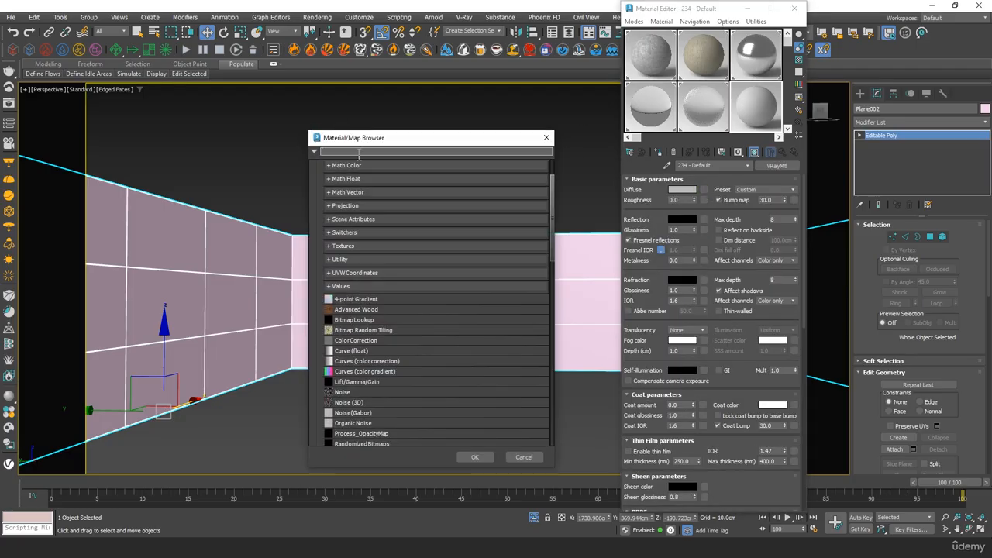
pyautogui.write('color')
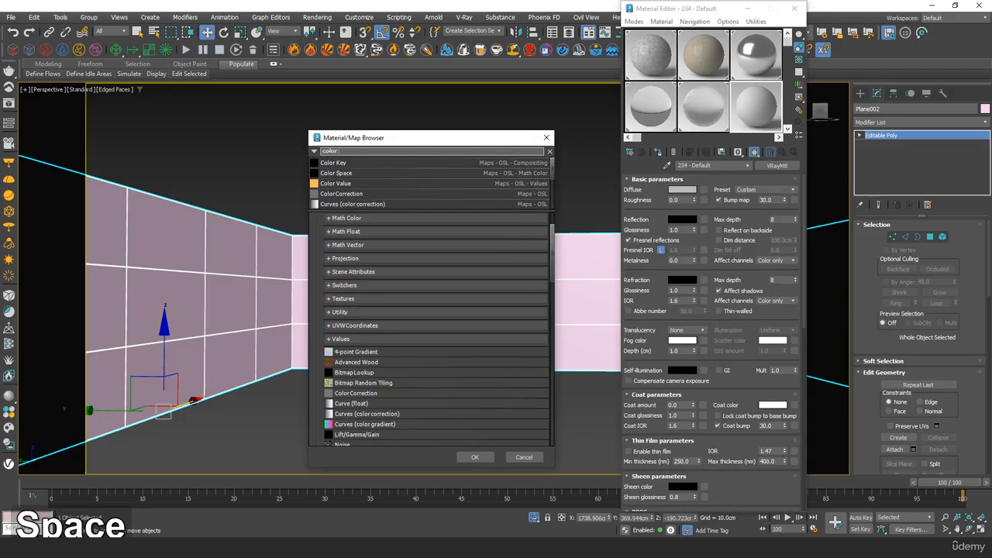
pyautogui.write(' cor')
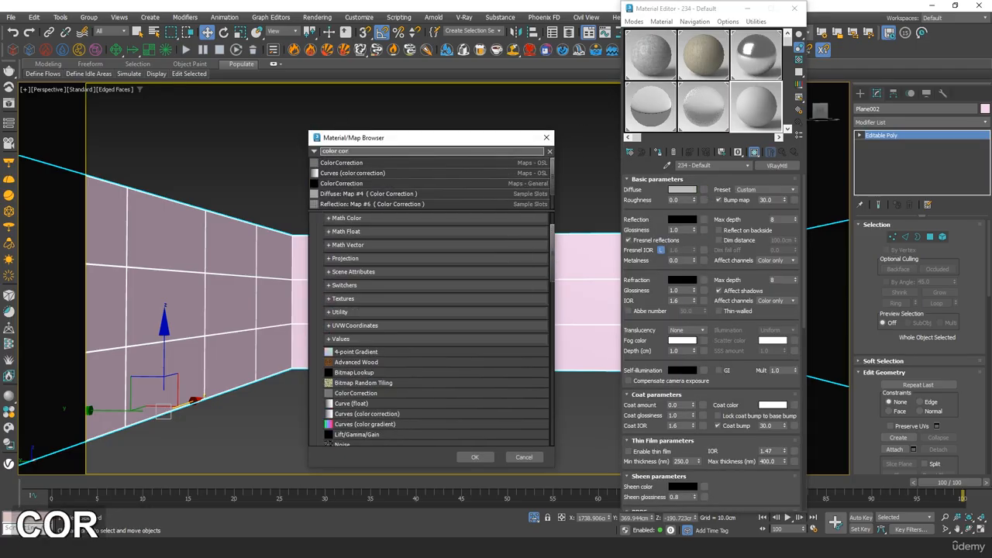
pyautogui.doubleClick(523, 190)
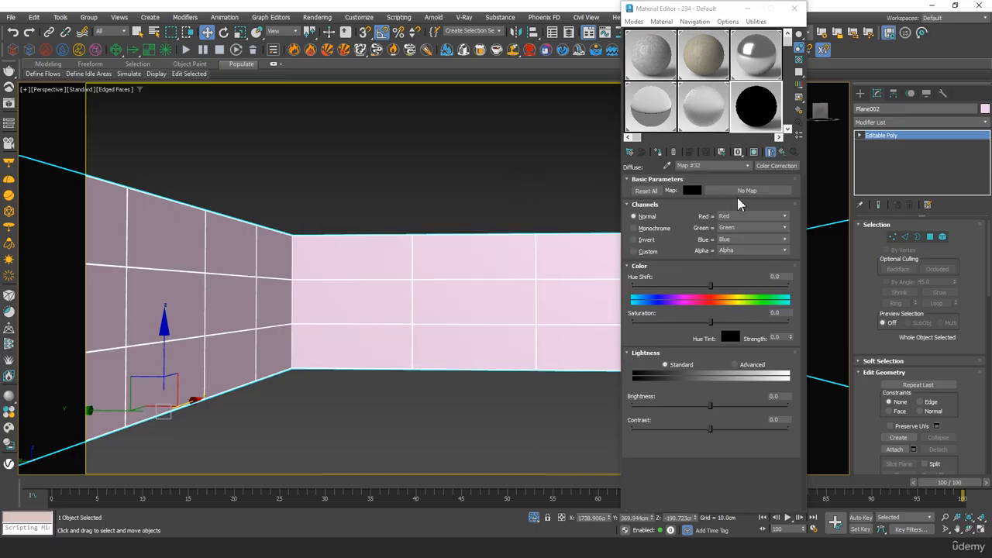
# Load the bitmap Marble greem13.jpg from the green marble folder as the Color Correction's source map.
pyautogui.click(746, 191)
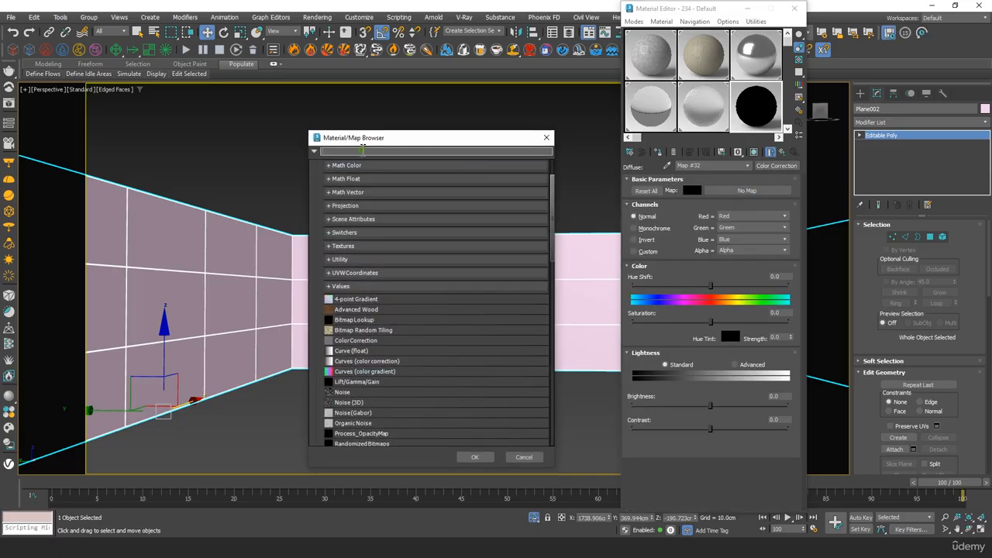
pyautogui.write('bitm')
pyautogui.press('BackSpace')
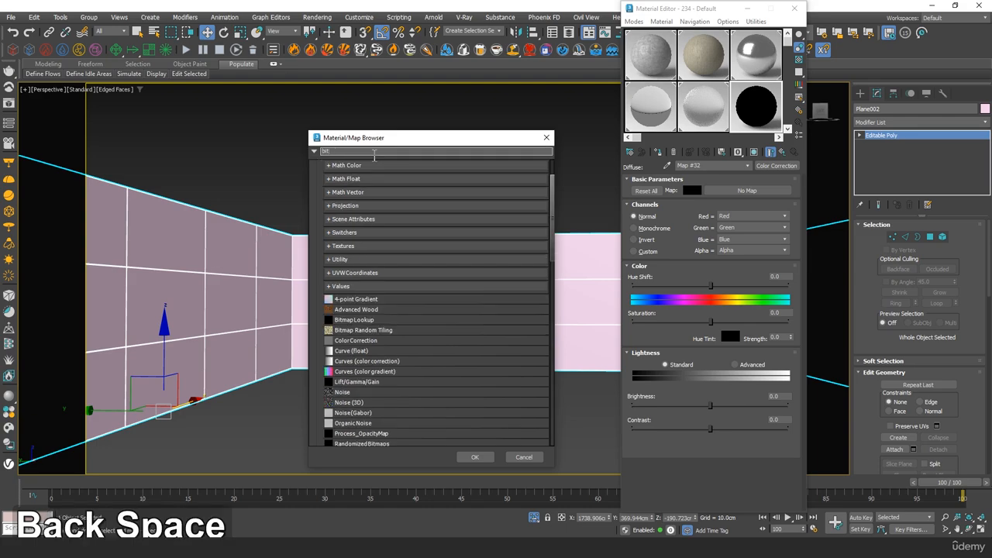
pyautogui.write('ma')
pyautogui.doubleClick(365, 208)
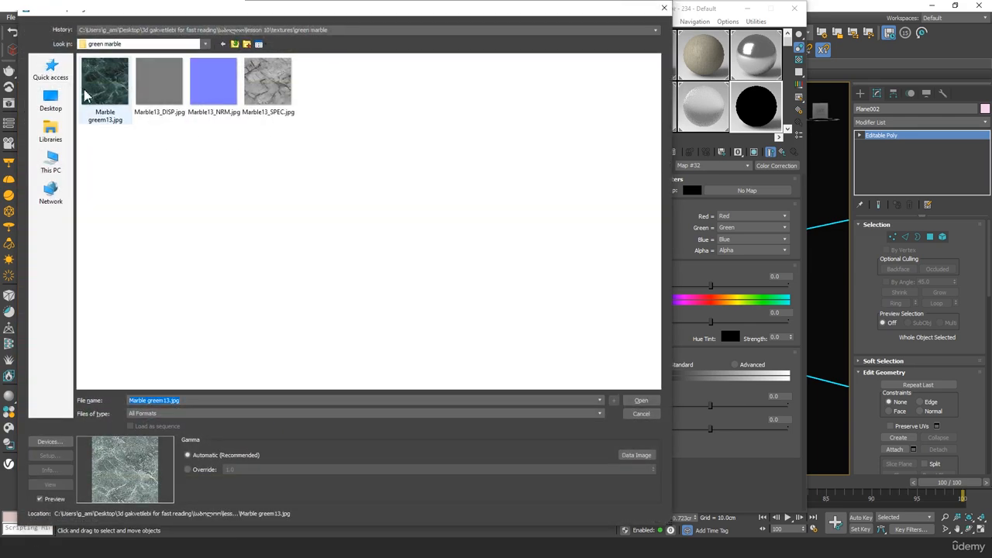
pyautogui.doubleClick(85, 95)
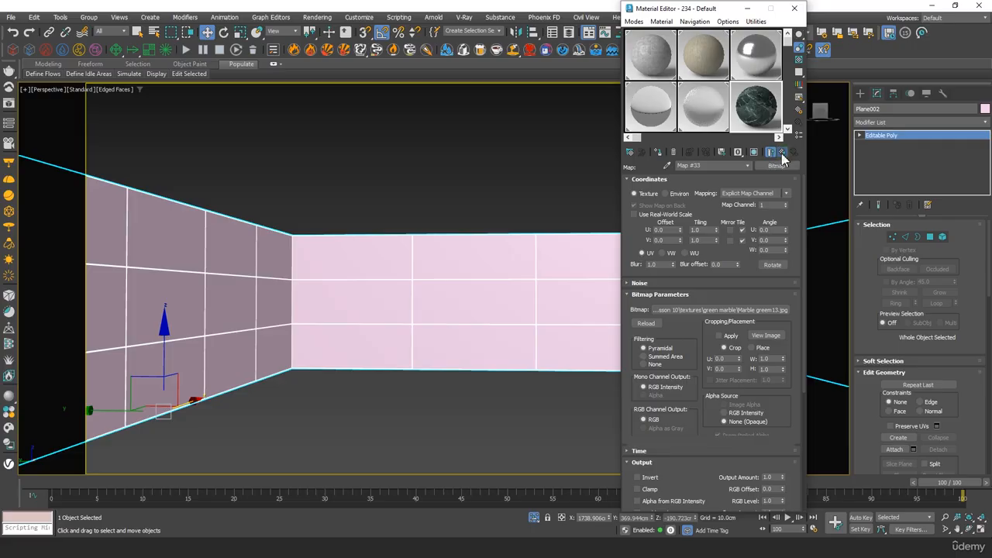
# Assign the marble material to the wall, display its texture in the viewport, and close the Material Editor.
pyautogui.click(658, 153)
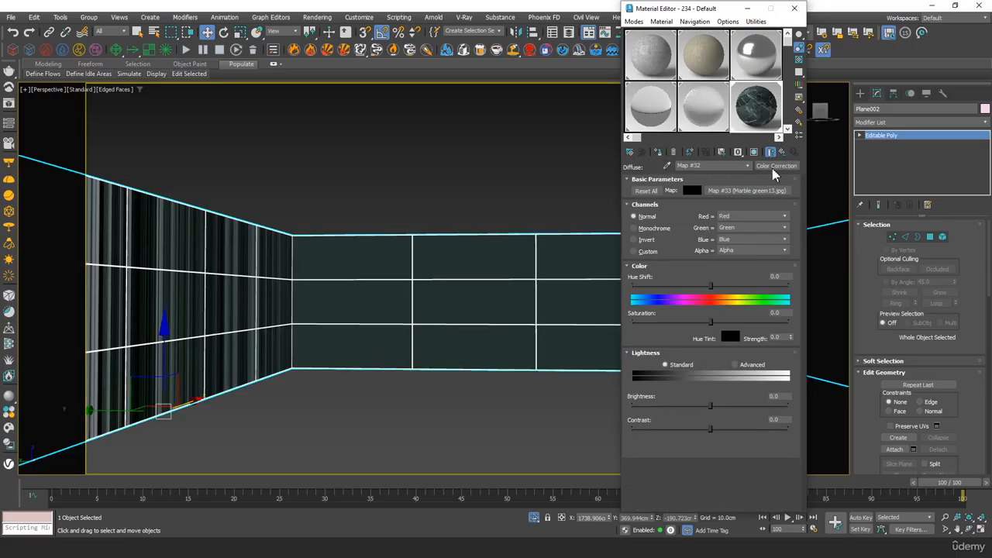
pyautogui.click(753, 153)
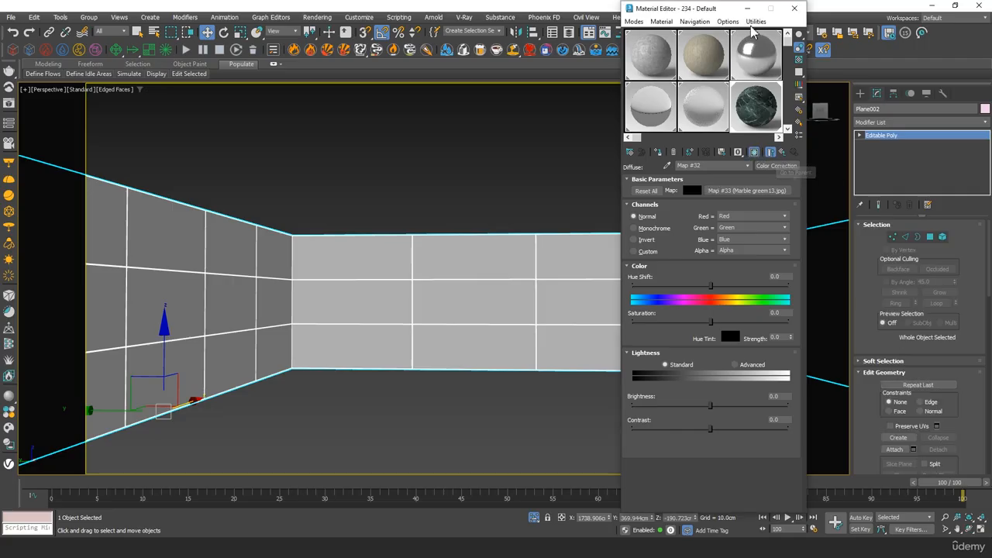
pyautogui.click(770, 153)
pyautogui.click(754, 152)
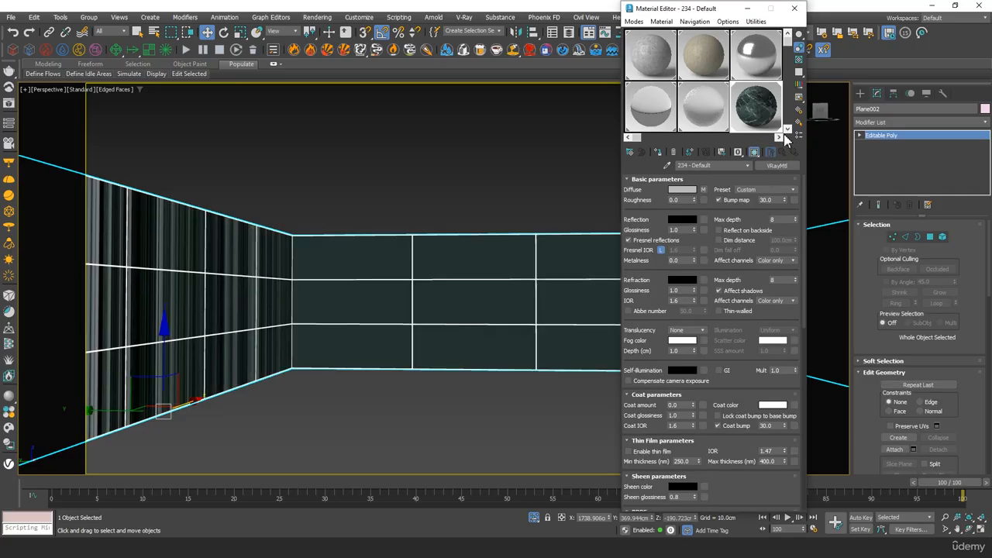
pyautogui.click(794, 8)
# Add a UVW Map modifier to the wall and set its mapping to Box.
pyautogui.click(895, 124)
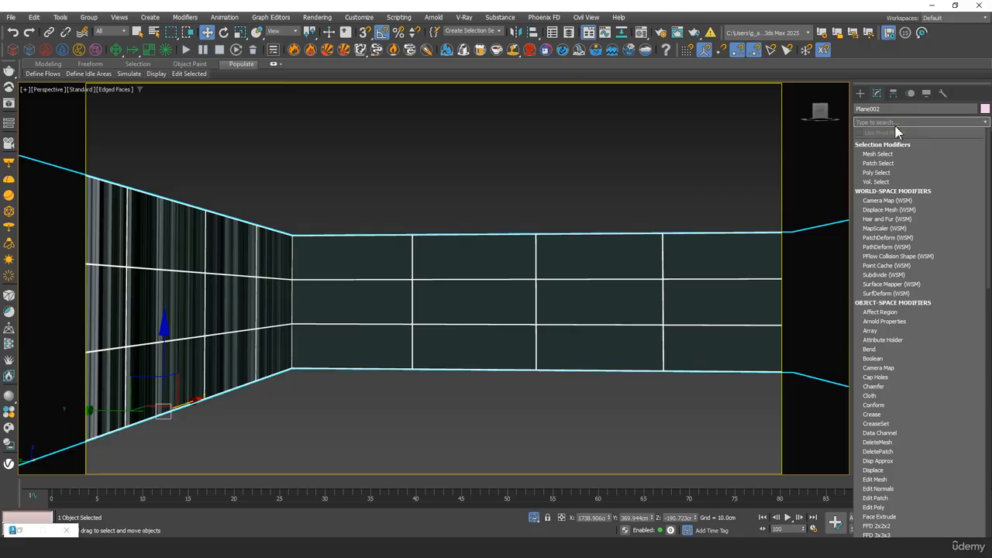
pyautogui.write('uvw')
pyautogui.press('Return')
pyautogui.middleClick(549, 209)
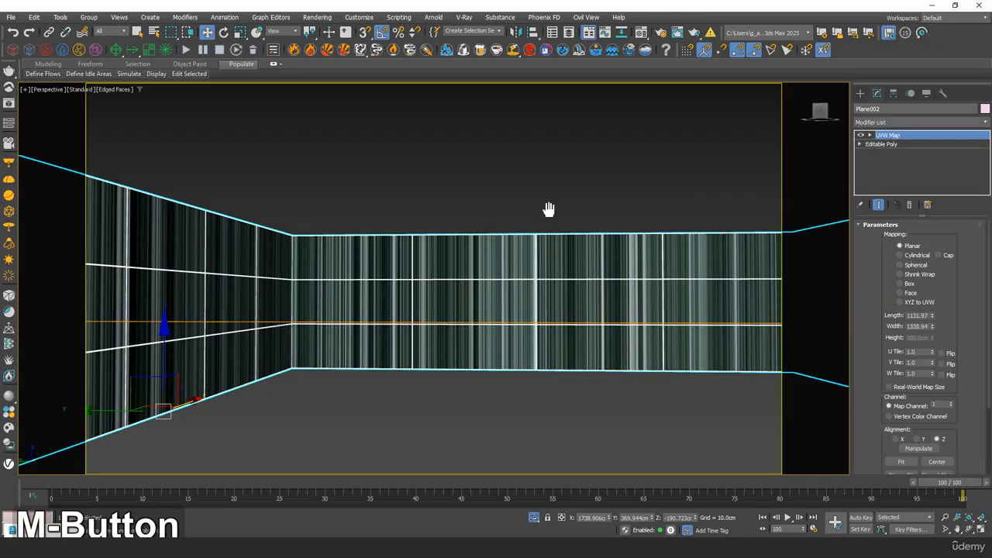
pyautogui.click(900, 284)
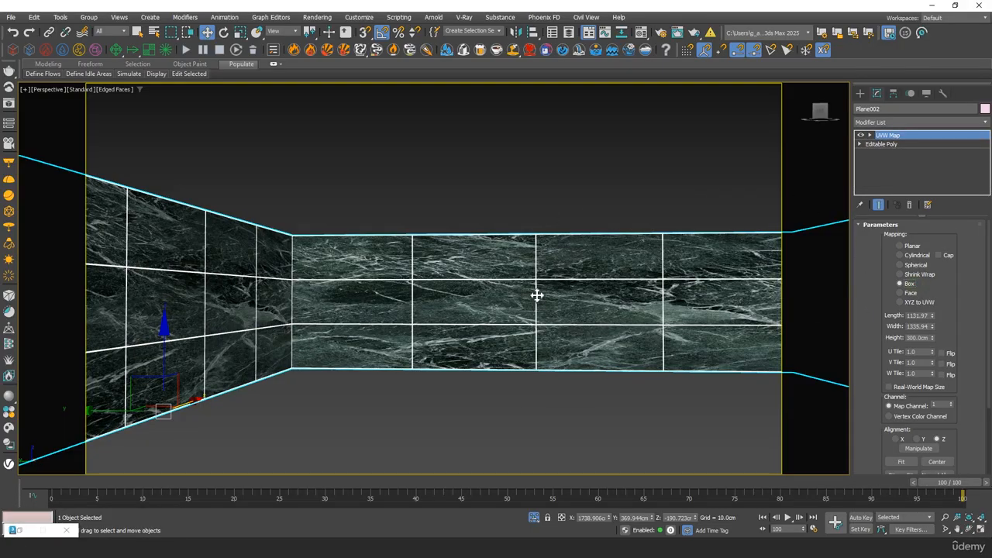
# Set the wall's UVW Map length and width to 400 cm each.
pyautogui.moveTo(461, 306); pyautogui.dragTo(383, 266, button='middle')
pyautogui.press('z')
pyautogui.scroll(4, 383, 265)
pyautogui.moveTo(310, 247); pyautogui.dragTo(387, 263, button='middle')
pyautogui.doubleClick(917, 315)
pyautogui.write('400')
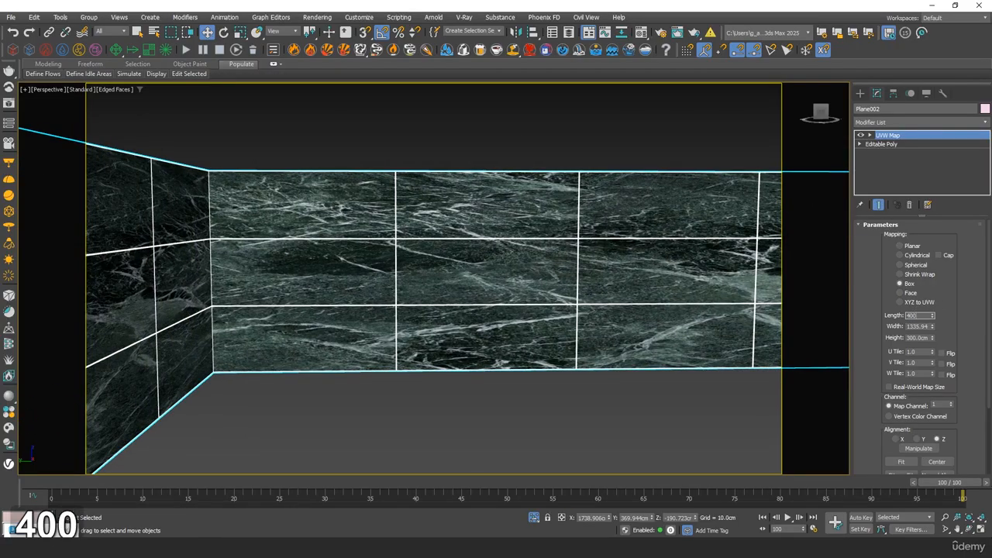
pyautogui.press('Tab')
pyautogui.write('400')
pyautogui.press('Tab')
# Raise the UVW Map gizmo about 74 cm along Z to reposition the marble on the wall, and leave gizmo editing.
pyautogui.keyDown('alt'); pyautogui.moveTo(518, 269); pyautogui.dragTo(467, 281, button='middle'); pyautogui.keyUp('alt')
pyautogui.keyDown('alt'); pyautogui.moveTo(768, 196); pyautogui.dragTo(427, 282, button='middle'); pyautogui.keyUp('alt')
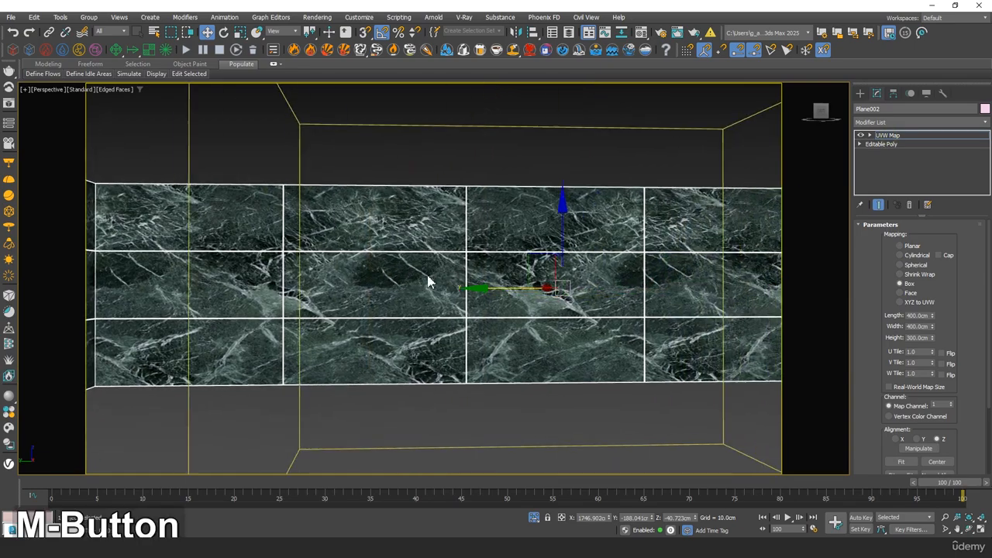
pyautogui.moveTo(569, 235); pyautogui.dragTo(588, 116)
pyautogui.moveTo(504, 236); pyautogui.dragTo(567, 221, button='middle')
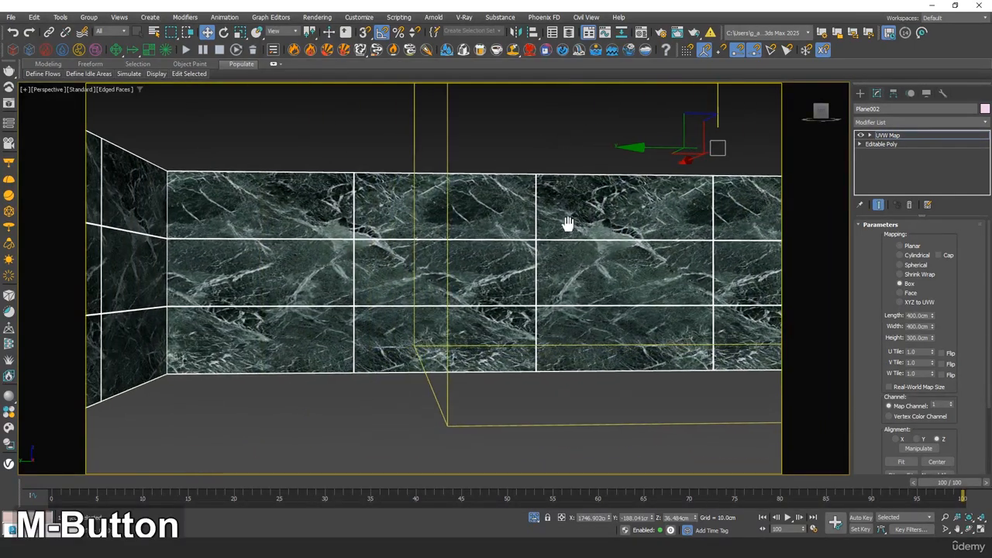
pyautogui.moveTo(717, 102); pyautogui.dragTo(717, 107)
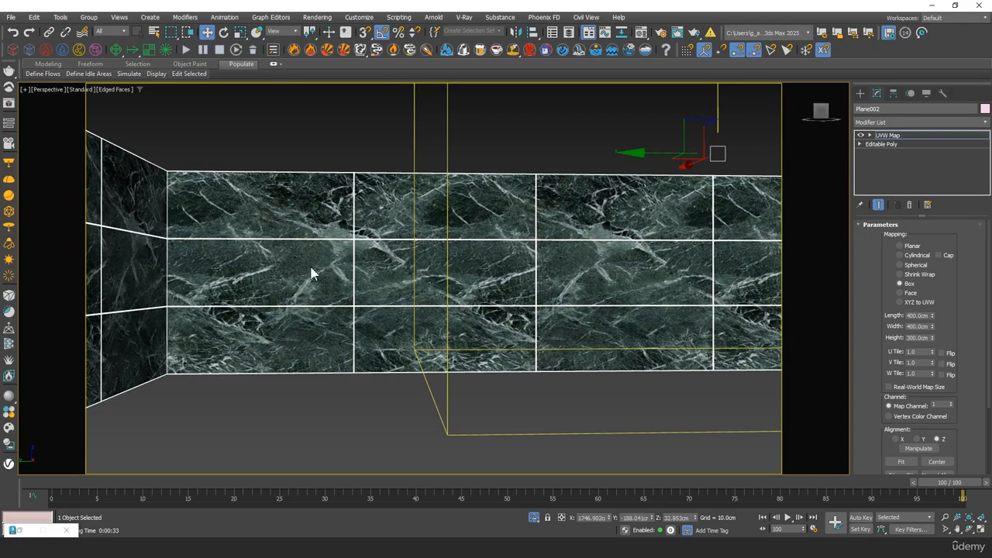
pyautogui.click(904, 136)
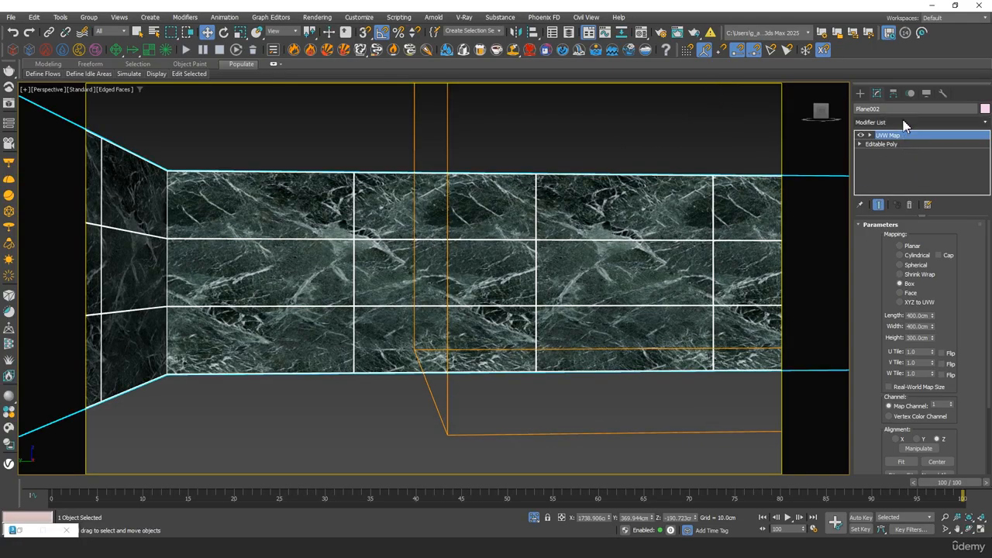
# Add an Edit Poly modifier above the wall's UVW Map.
pyautogui.click(904, 122)
pyautogui.write('edi')
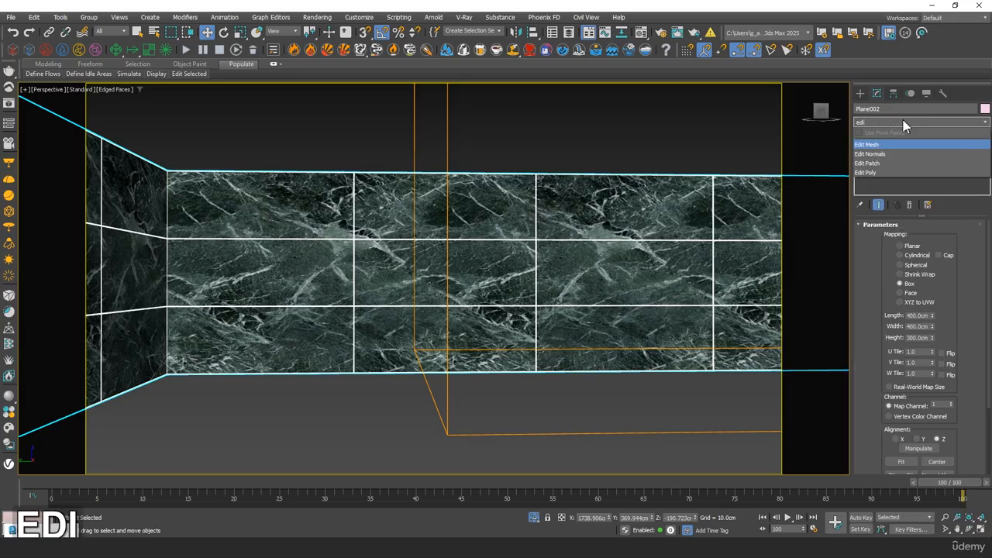
pyautogui.click(877, 171)
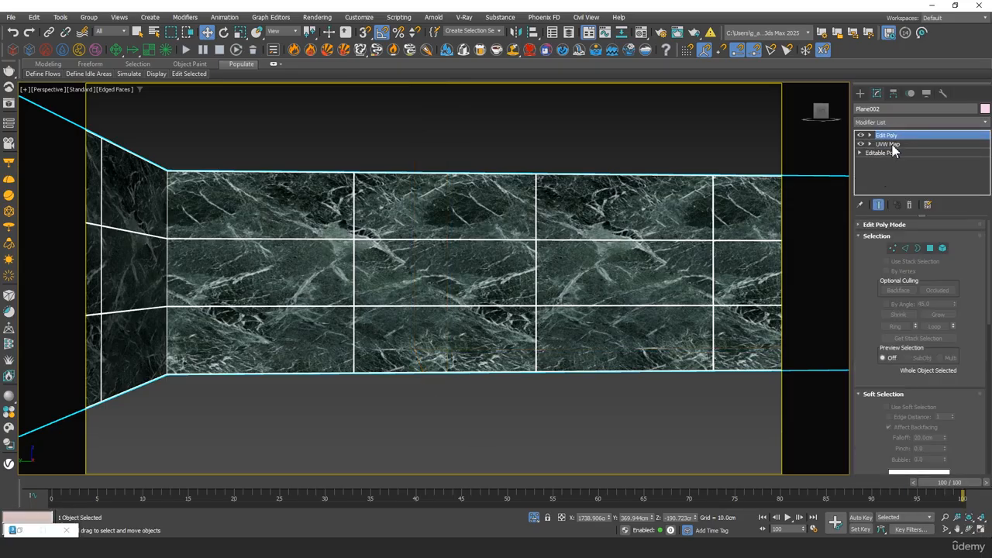
pyautogui.click(892, 145)
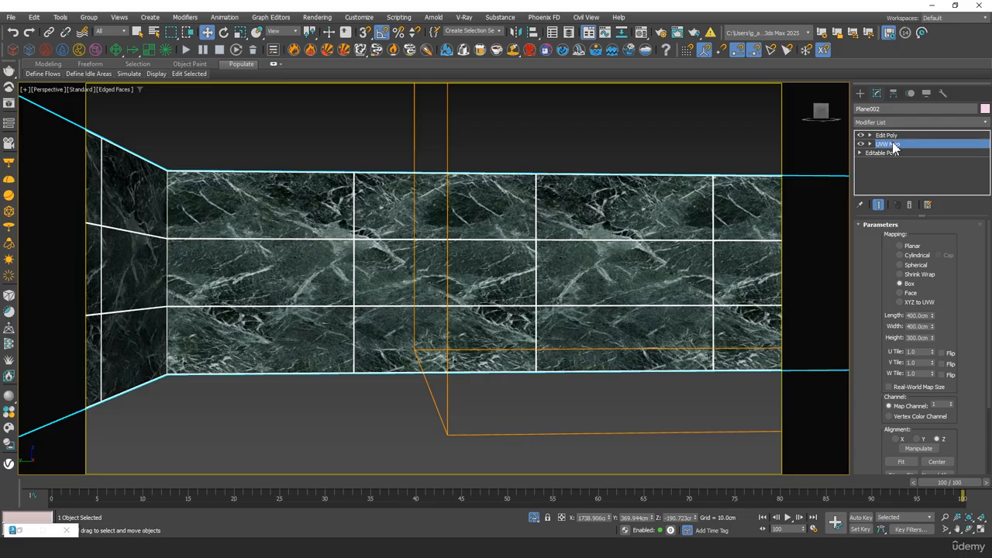
pyautogui.click(888, 136)
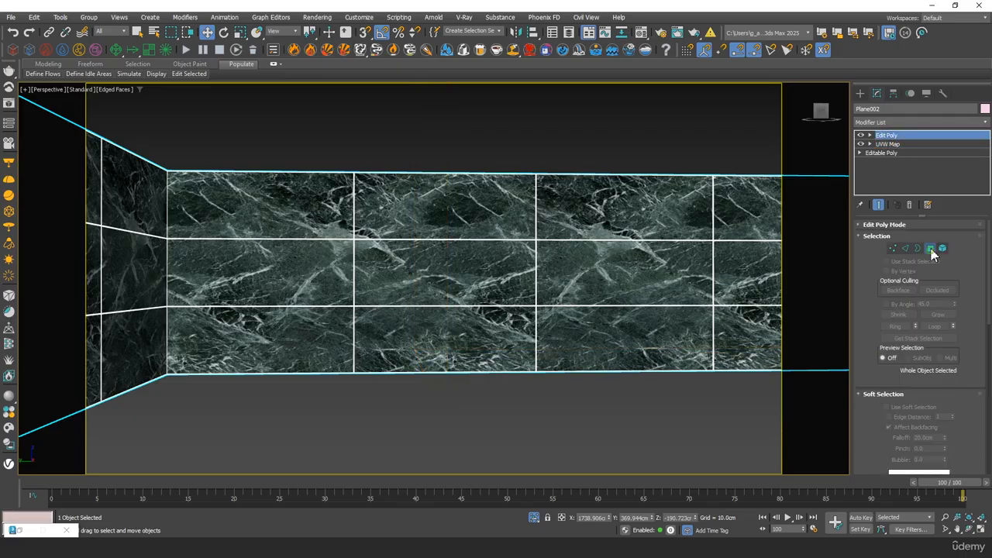
# Select the three stacked polygons of the back wall's second tile column in the Edit Poly modifier.
pyautogui.click(930, 248)
pyautogui.click(436, 343)
pyautogui.press('F2')
pyautogui.keyDown('ctrl'); pyautogui.click(449, 260); pyautogui.keyUp('ctrl')
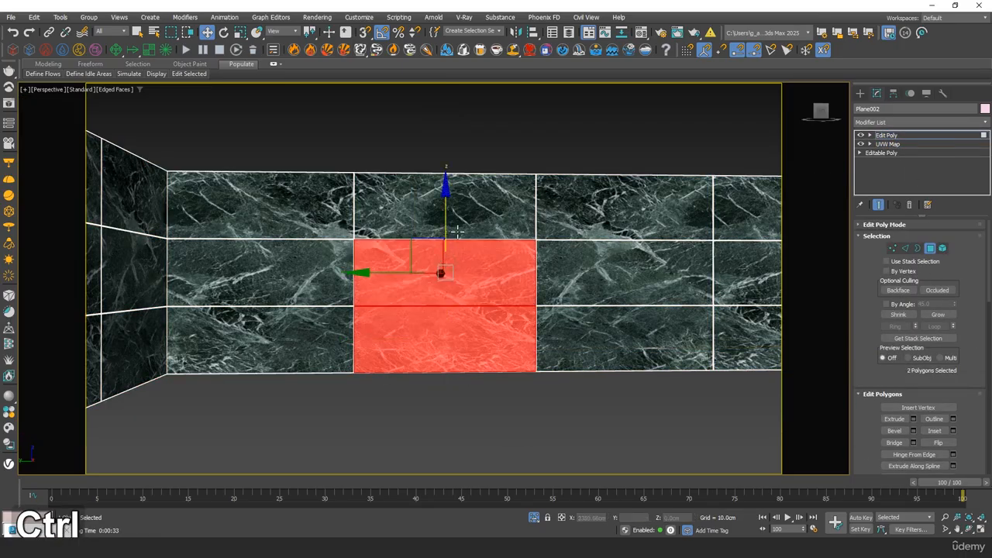
pyautogui.keyDown('ctrl'); pyautogui.click(457, 231); pyautogui.keyUp('ctrl')
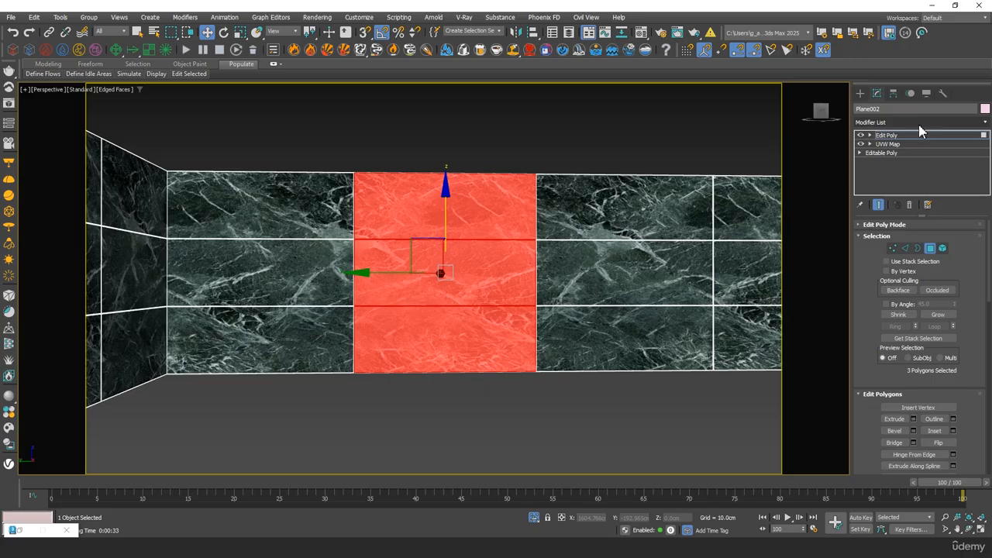
# Copy the UVW Map modifier and paste it above the Edit Poly so it maps only the selected tile column.
pyautogui.click(888, 144)
pyautogui.rightClick(888, 144)
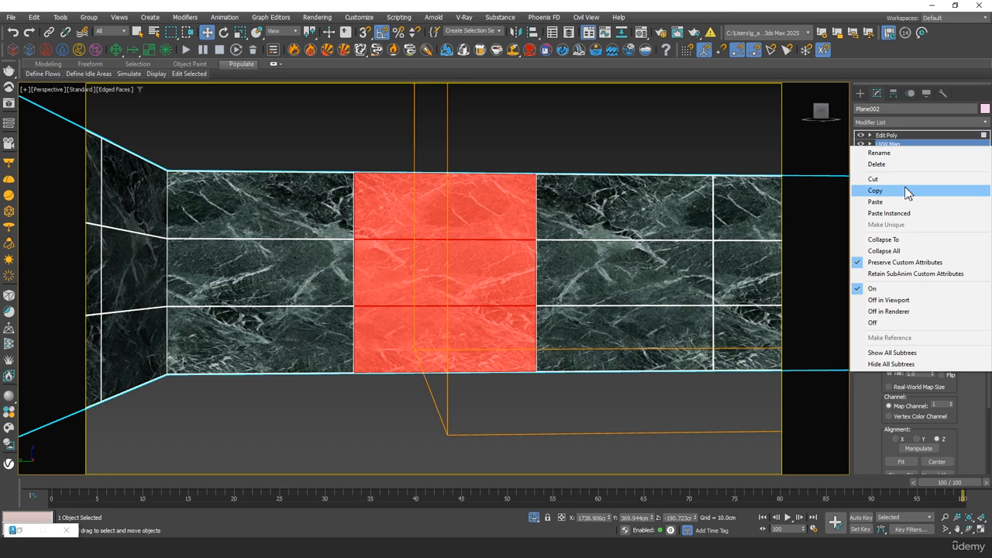
pyautogui.click(907, 191)
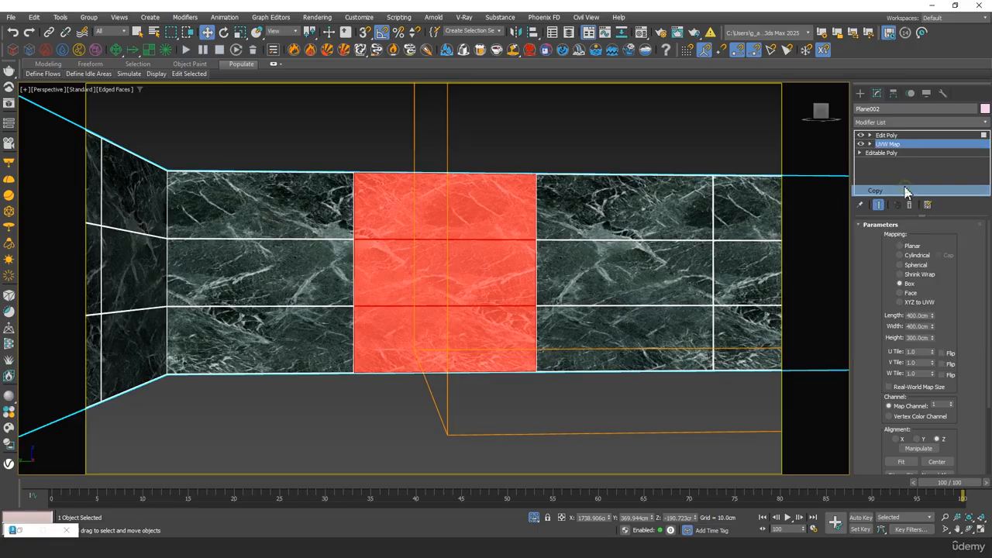
pyautogui.click(898, 137)
pyautogui.rightClick(900, 142)
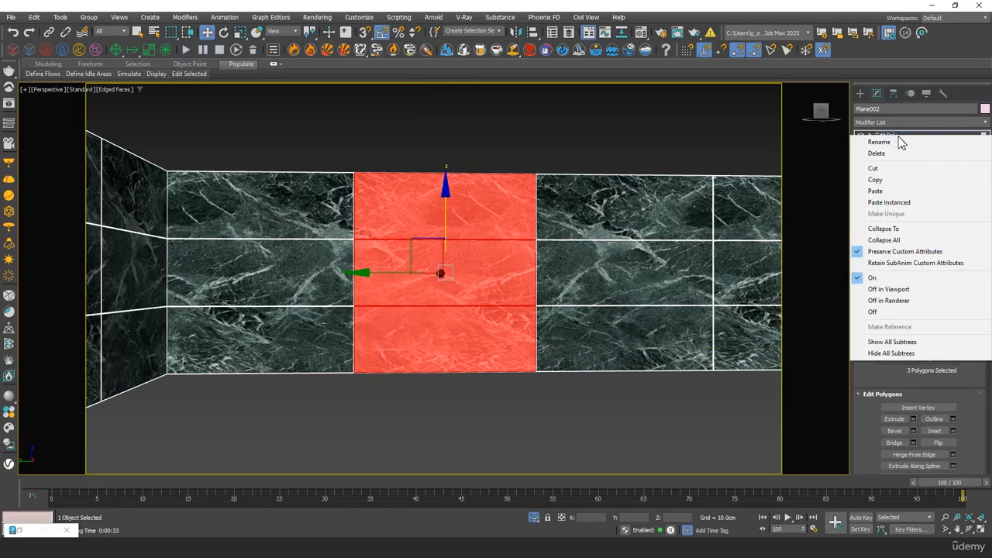
pyautogui.click(900, 192)
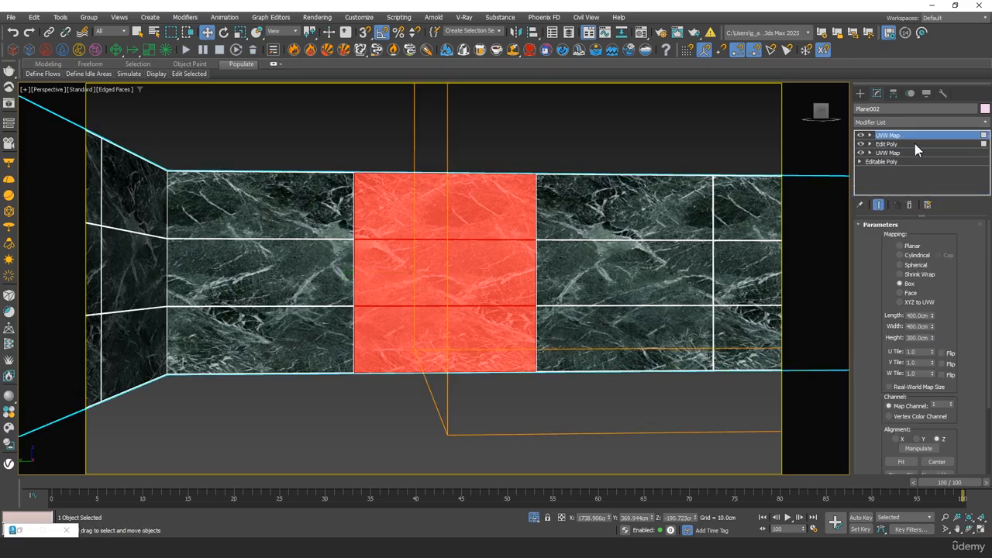
# Display the Edit Poly's selected polygons as outlines instead of shaded faces.
pyautogui.middleClick(517, 259)
pyautogui.press('F2')
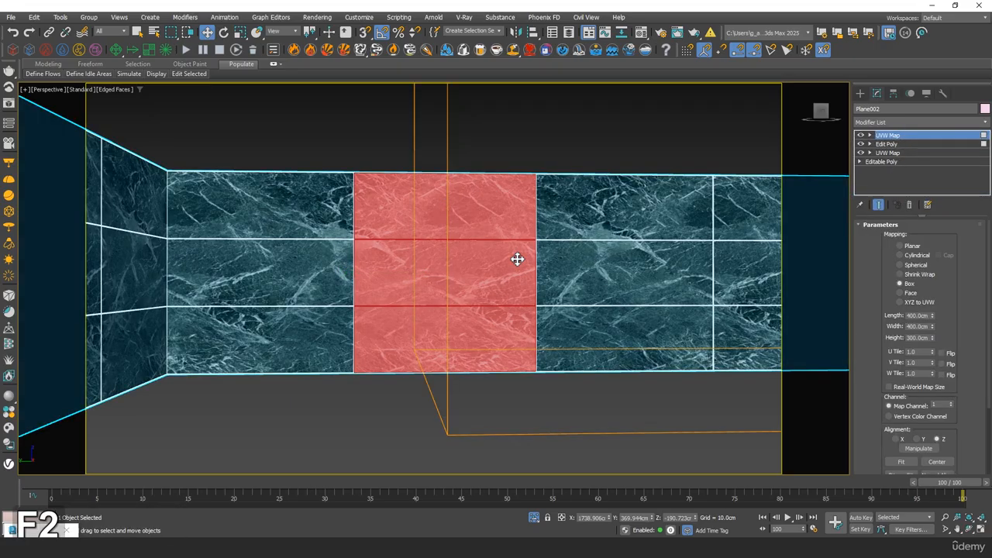
pyautogui.press('F2')
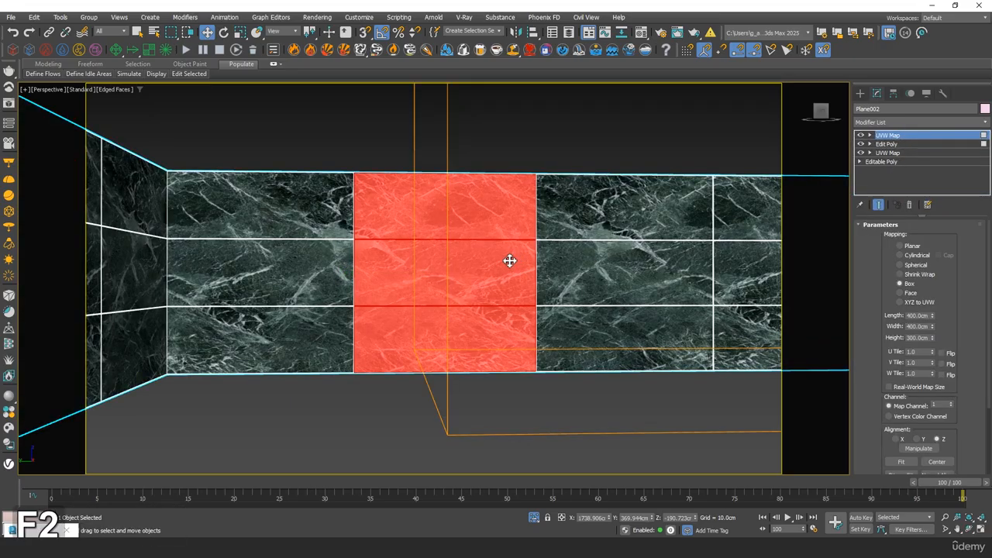
pyautogui.click(896, 145)
pyautogui.middleClick(506, 293)
pyautogui.press('F2')
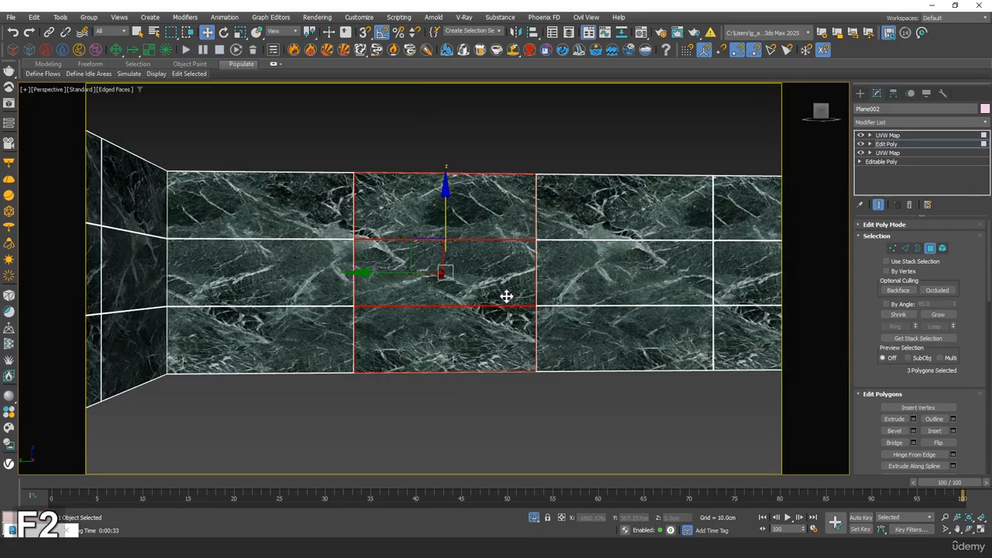
# Set the pasted UVW Map's length to -400 cm and shift its gizmo about 150 cm along Y to mirror the veins at the tile seam.
pyautogui.click(905, 136)
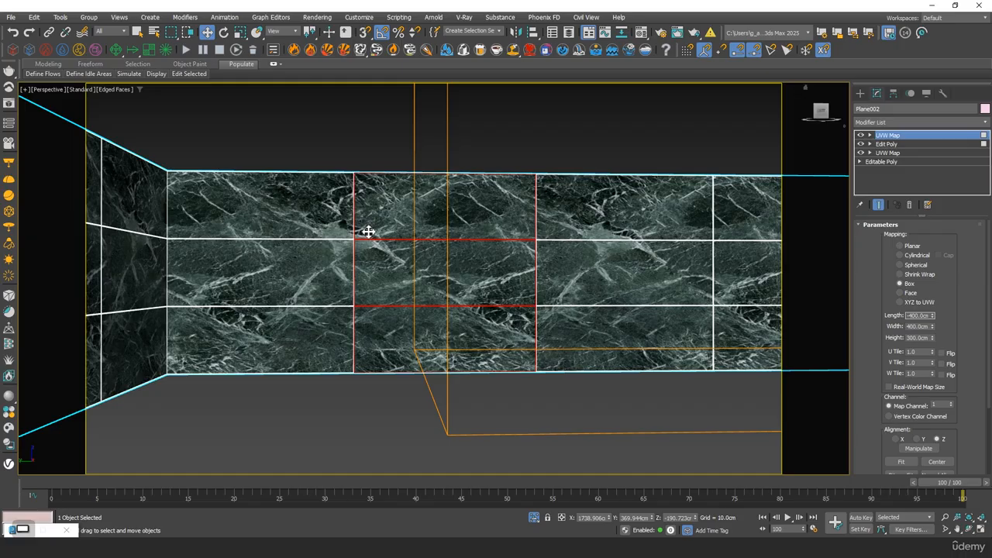
pyautogui.press('Tab')
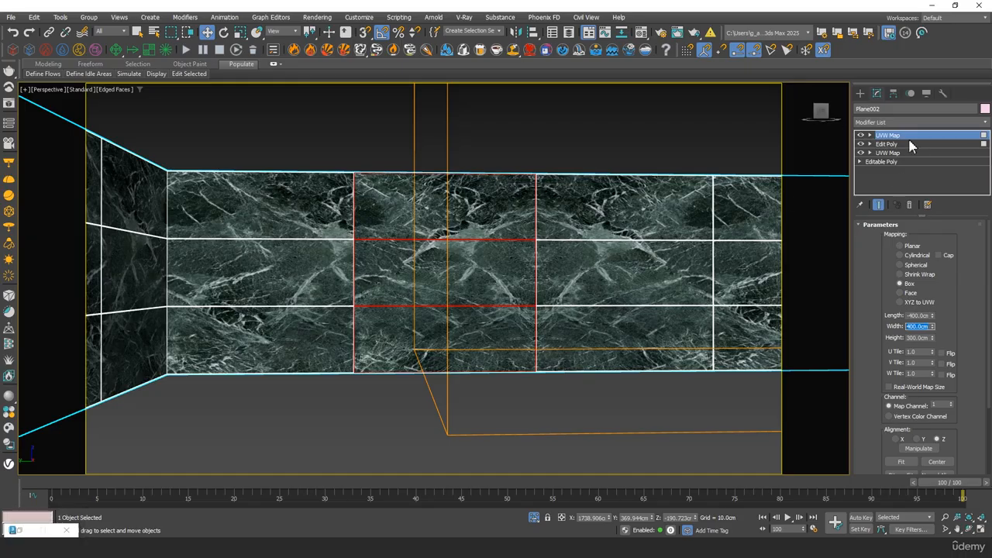
pyautogui.press('1')
pyautogui.moveTo(651, 153); pyautogui.dragTo(433, 160)
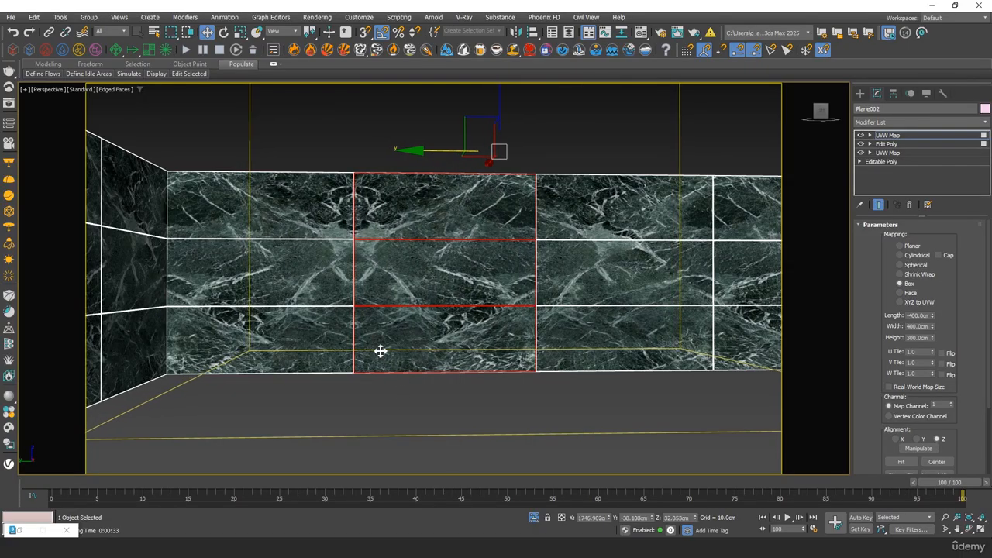
pyautogui.moveTo(423, 278); pyautogui.dragTo(476, 310, button='middle')
pyautogui.scroll(4, 364, 215)
pyautogui.moveTo(365, 215); pyautogui.dragTo(373, 296, button='middle')
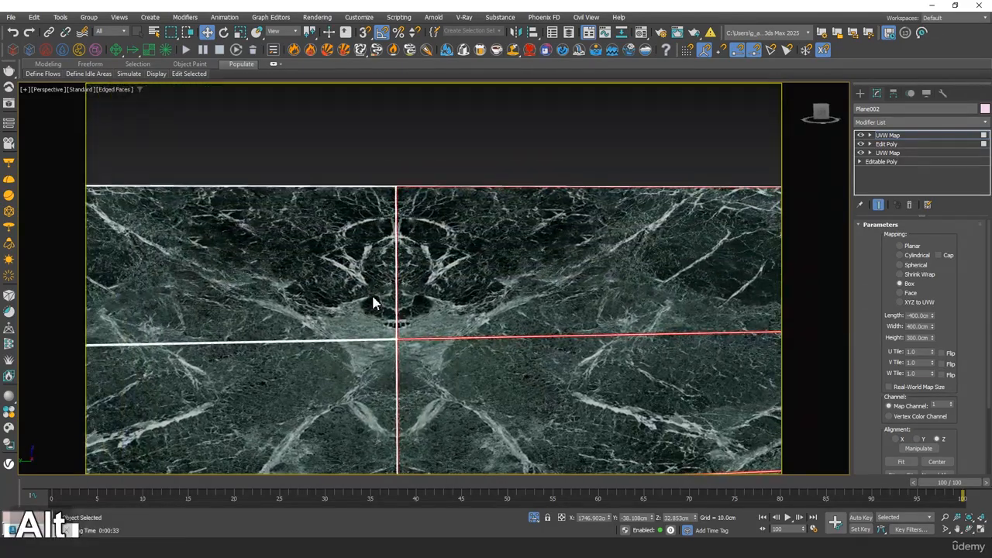
pyautogui.scroll(-3, 373, 297)
pyautogui.moveTo(436, 335); pyautogui.dragTo(355, 286, button='middle')
pyautogui.scroll(-3, 454, 285)
# Add a second Edit Poly modifier on top of the mirrored UVW Map.
pyautogui.click(886, 123)
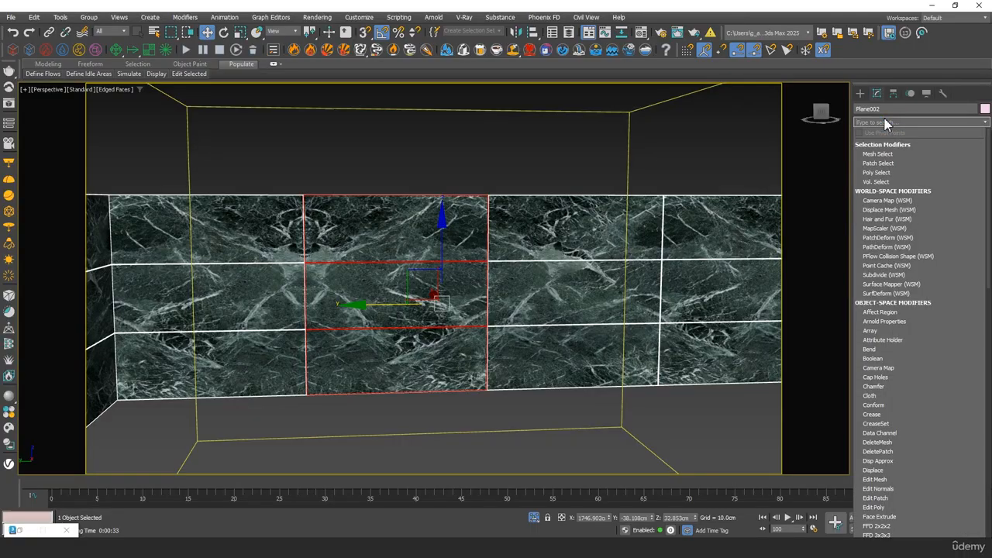
pyautogui.moveTo(716, 226); pyautogui.dragTo(606, 246, button='middle')
pyautogui.moveTo(314, 300); pyautogui.dragTo(423, 232, button='middle')
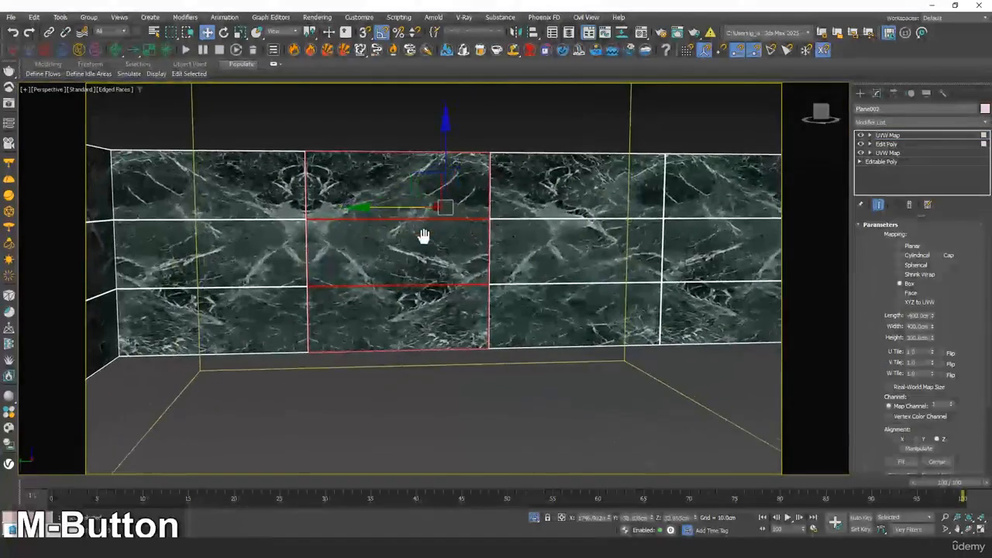
pyautogui.click(904, 123)
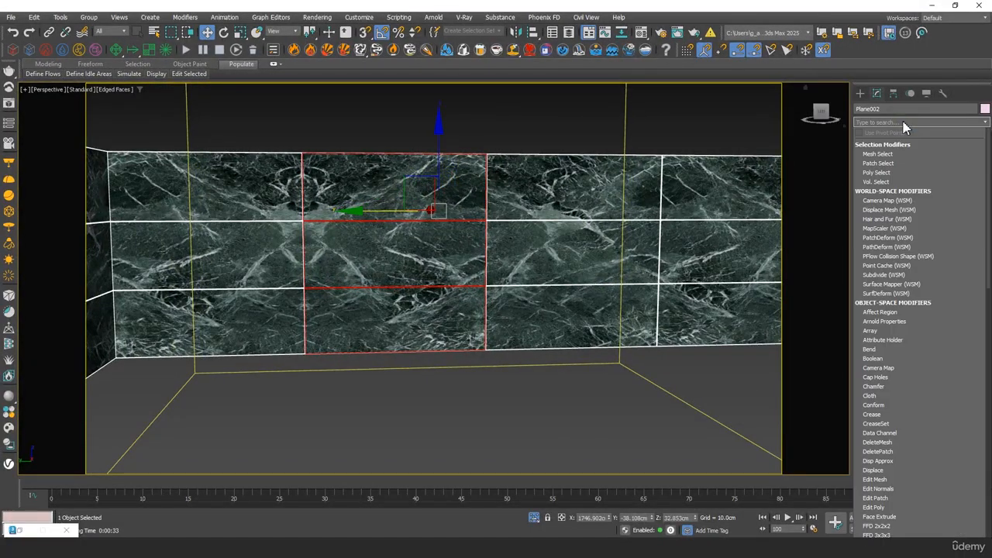
pyautogui.write('edi')
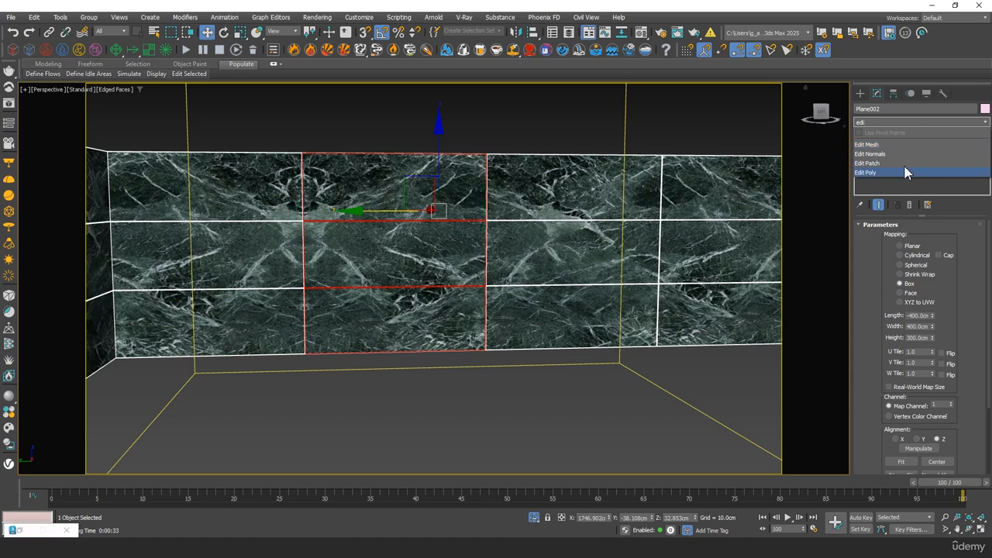
pyautogui.click(895, 173)
# Select the three stacked polygons of the back wall's last tile column in the new Edit Poly, shown as outlines.
pyautogui.moveTo(711, 197); pyautogui.dragTo(389, 247, button='middle')
pyautogui.click(930, 248)
pyautogui.click(596, 191)
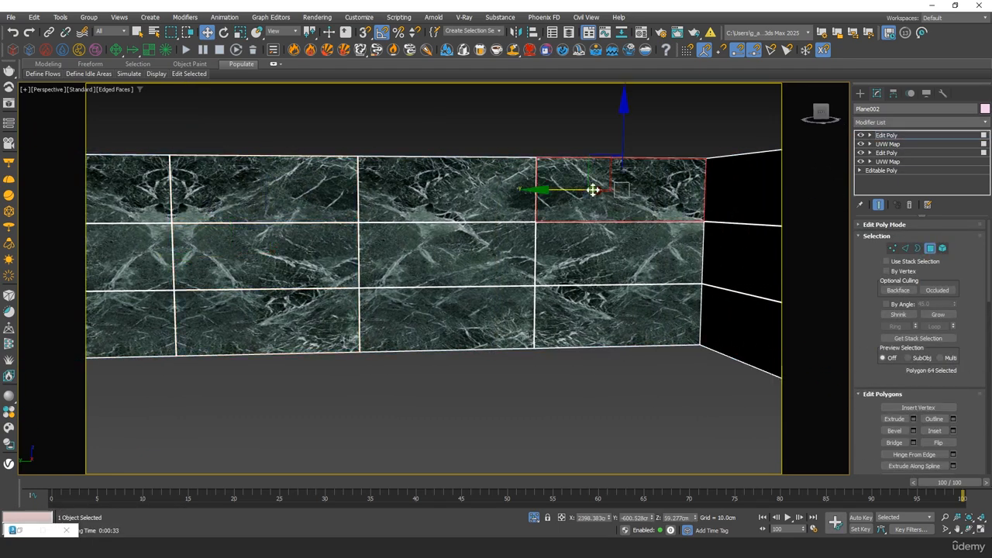
pyautogui.keyDown('ctrl'); pyautogui.click(608, 264); pyautogui.keyUp('ctrl')
pyautogui.keyDown('ctrl'); pyautogui.click(622, 297); pyautogui.keyUp('ctrl')
pyautogui.press('F2')
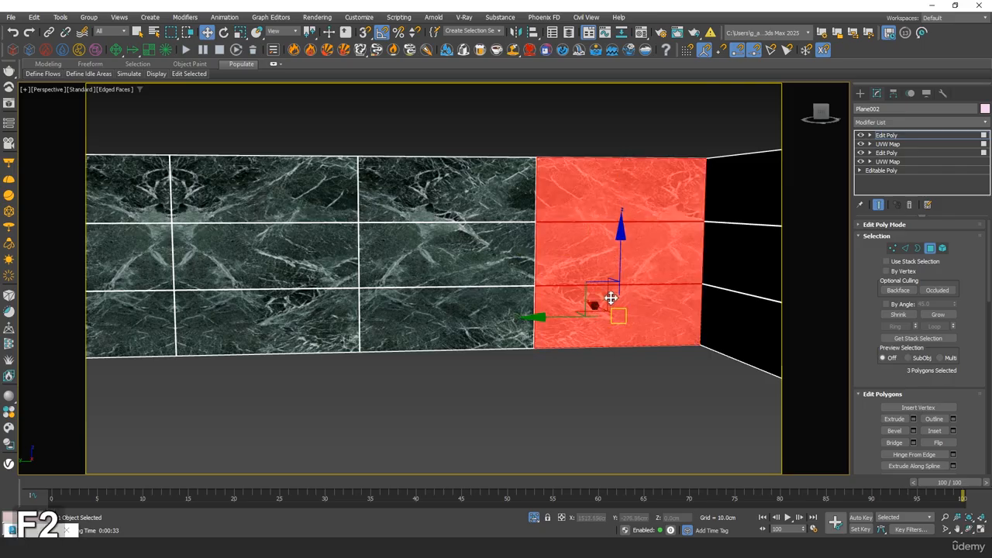
pyautogui.press('F2')
# Copy the mirrored UVW Map and paste it above the topmost Edit Poly.
pyautogui.click(889, 144)
pyautogui.rightClick(893, 146)
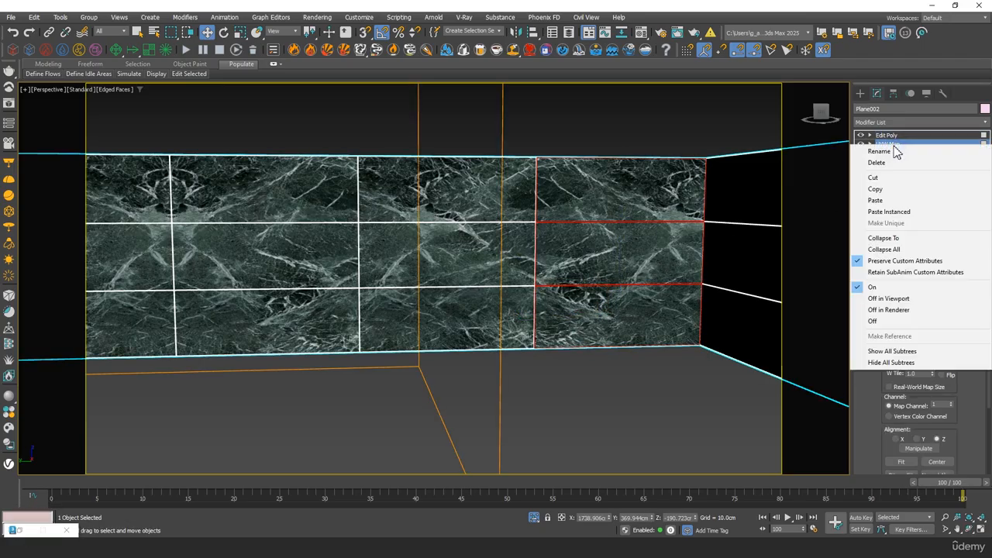
pyautogui.click(908, 196)
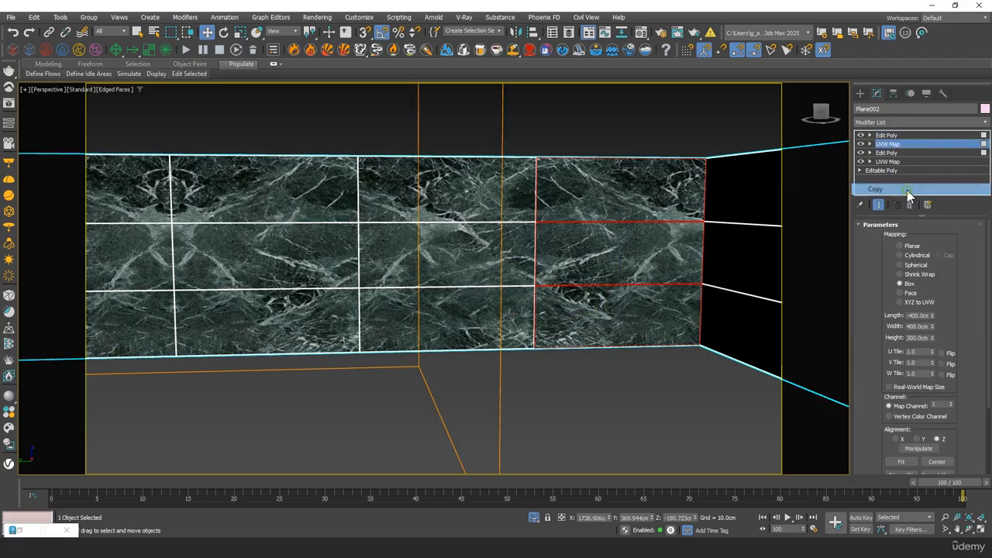
pyautogui.click(888, 137)
pyautogui.rightClick(889, 138)
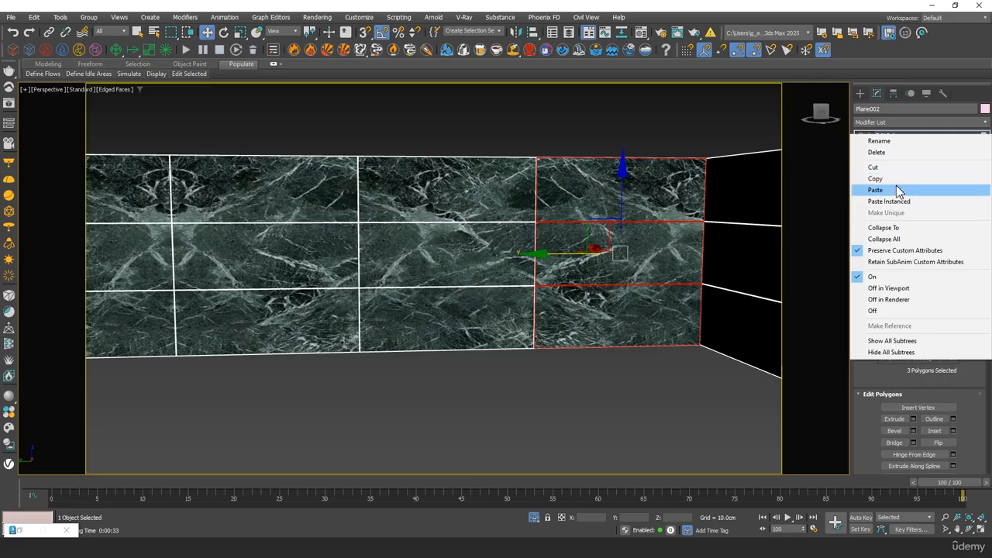
pyautogui.click(897, 192)
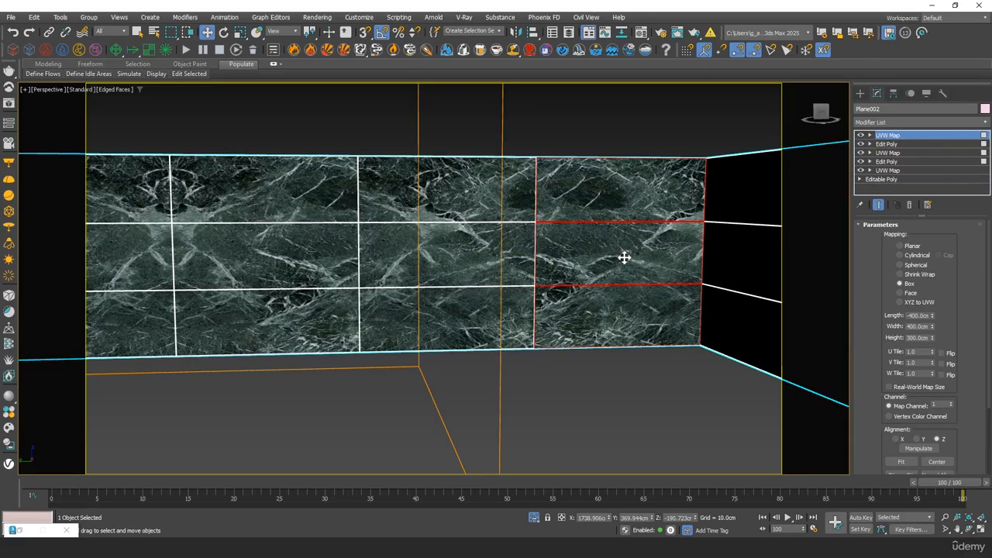
# Shift the topmost UVW Map's gizmo about 100 cm along Y to mirror the veins at the last tile column's seam.
pyautogui.press('F2')
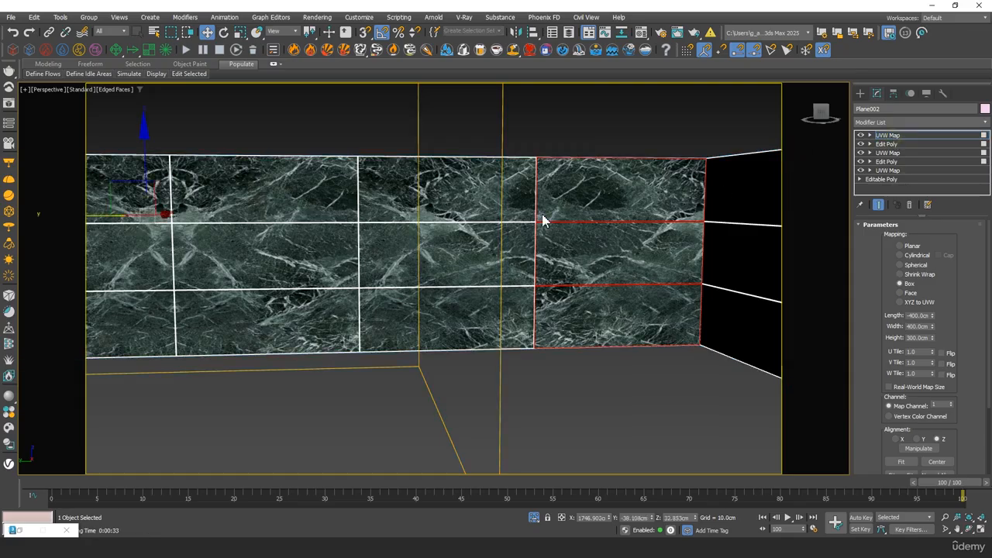
pyautogui.scroll(-4, 543, 221)
pyautogui.moveTo(275, 217); pyautogui.dragTo(205, 231)
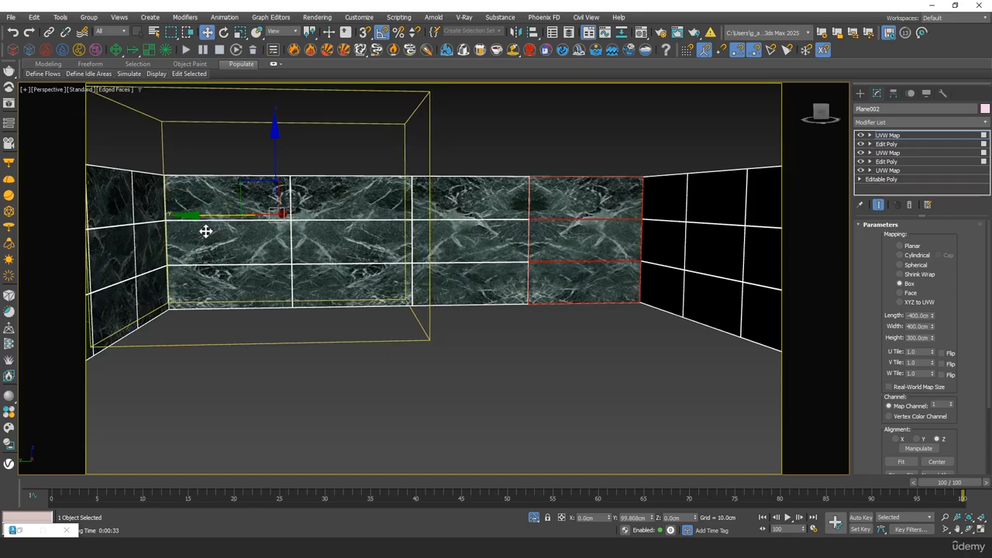
pyautogui.moveTo(390, 295)
pyautogui.keyDown('alt'); pyautogui.mouseDown(button='middle')
pyautogui.moveTo(383, 281)
pyautogui.moveTo(395, 270)
pyautogui.moveTo(471, 280)
pyautogui.moveTo(443, 279)
pyautogui.moveTo(394, 303)
pyautogui.mouseUp(button='middle'); pyautogui.keyUp('alt')
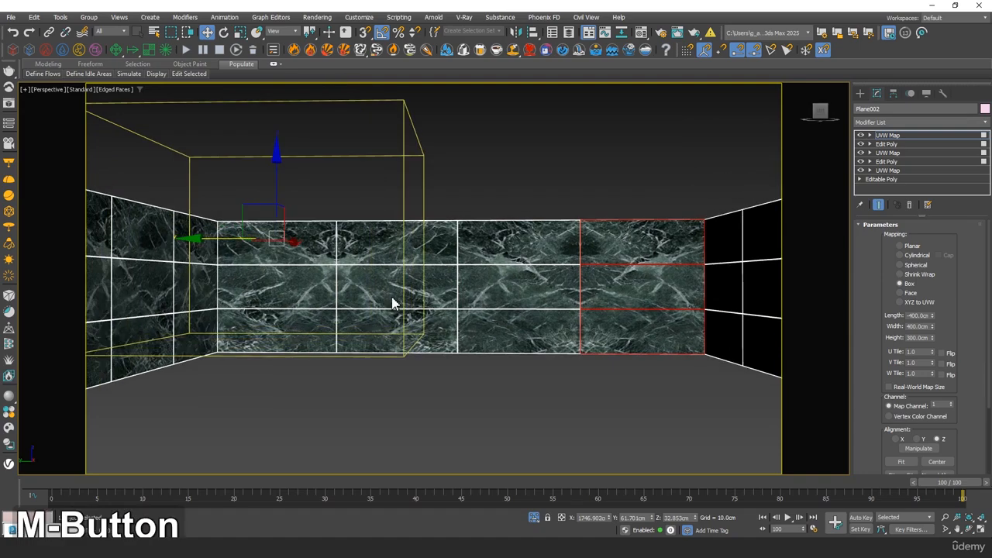
# Return to the V-Ray camera view and end isolation so the whole scene is shown around the marble wall.
pyautogui.press('c')
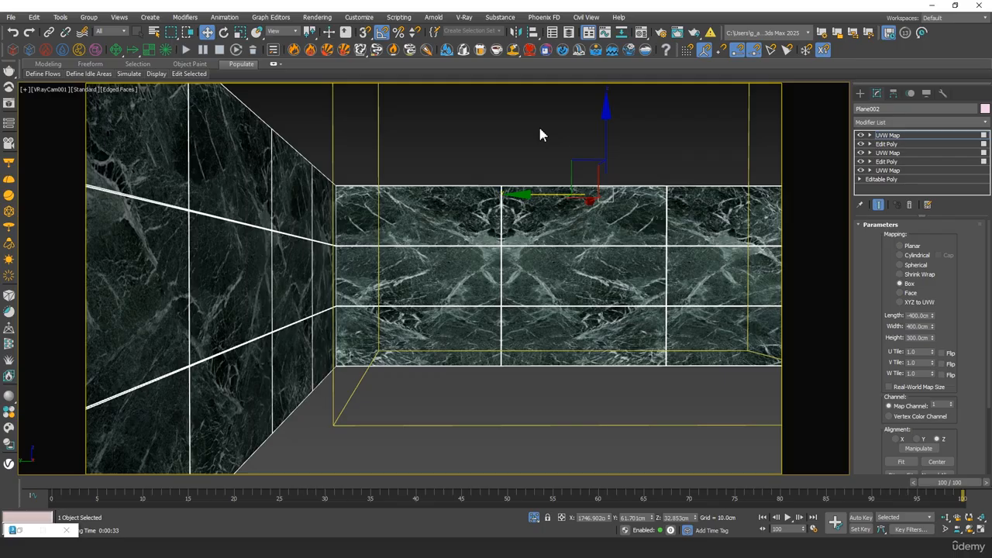
pyautogui.click(537, 518)
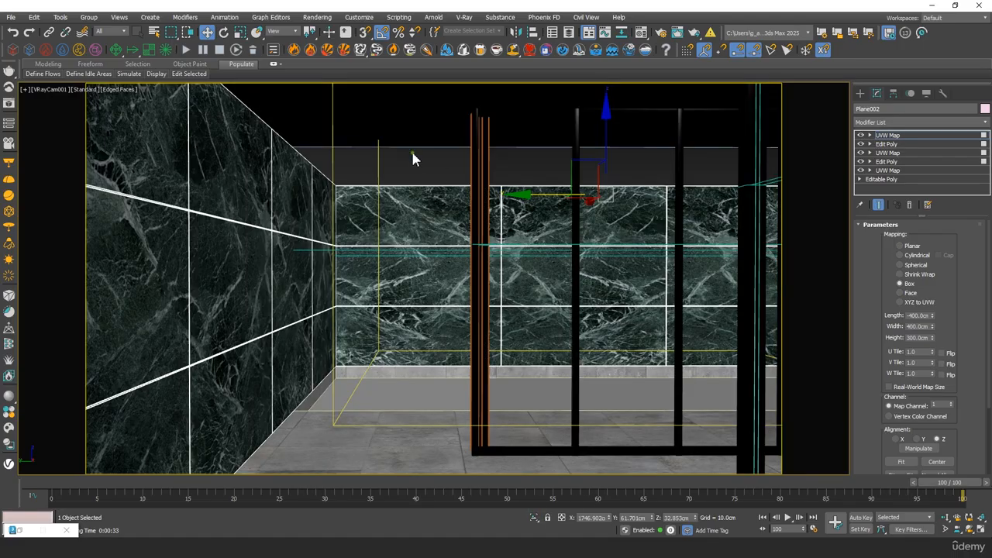
# Set the green marble material's reflection colour to a grey of 149 and its reflection glossiness to 0.8.
pyautogui.press('m')
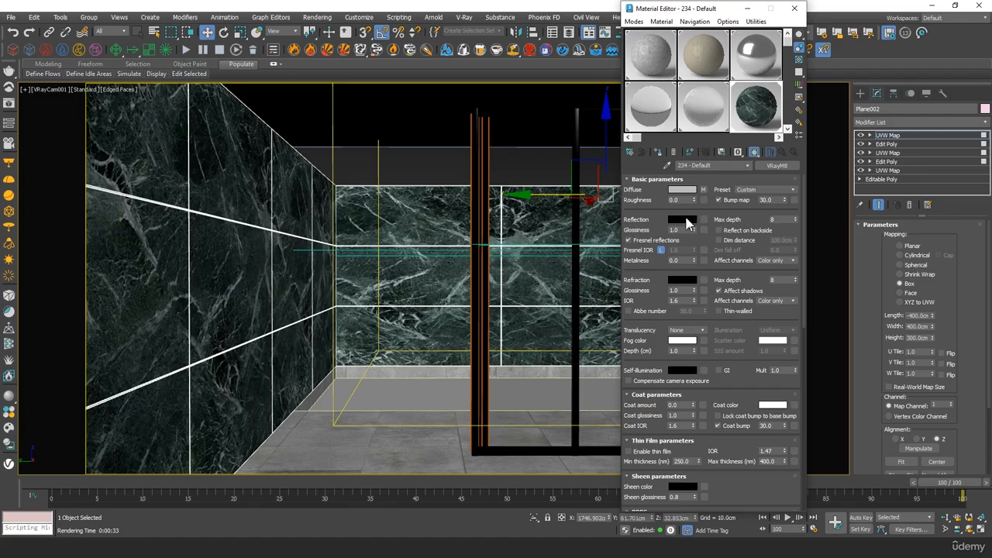
pyautogui.doubleClick(749, 114)
pyautogui.click(683, 220)
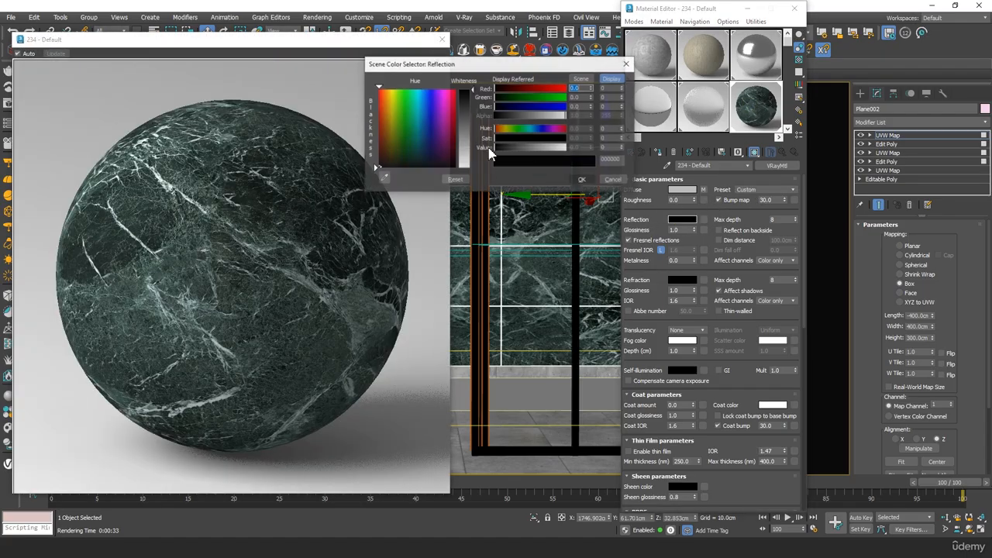
pyautogui.moveTo(473, 114); pyautogui.dragTo(468, 135)
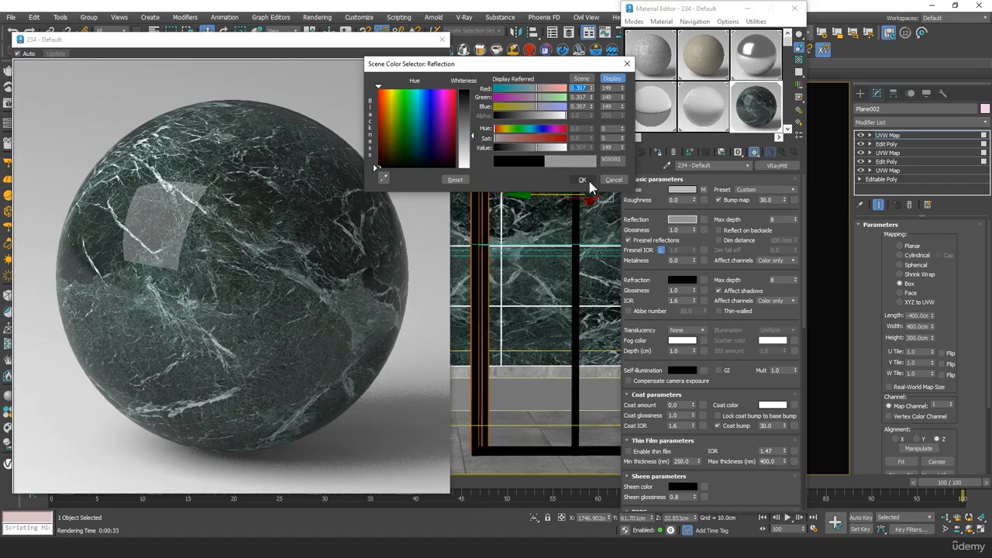
pyautogui.click(583, 180)
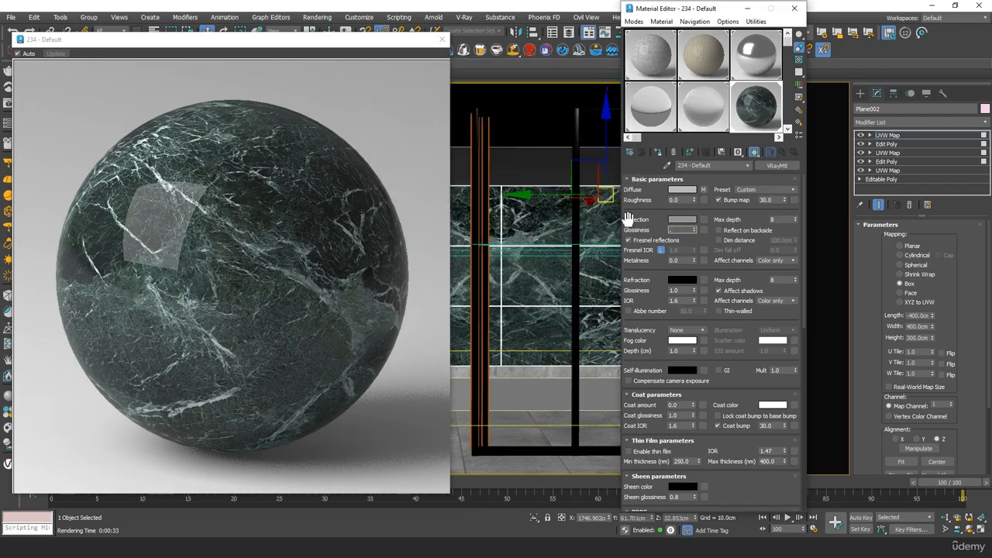
pyautogui.write('0.8')
pyautogui.press('Tab')
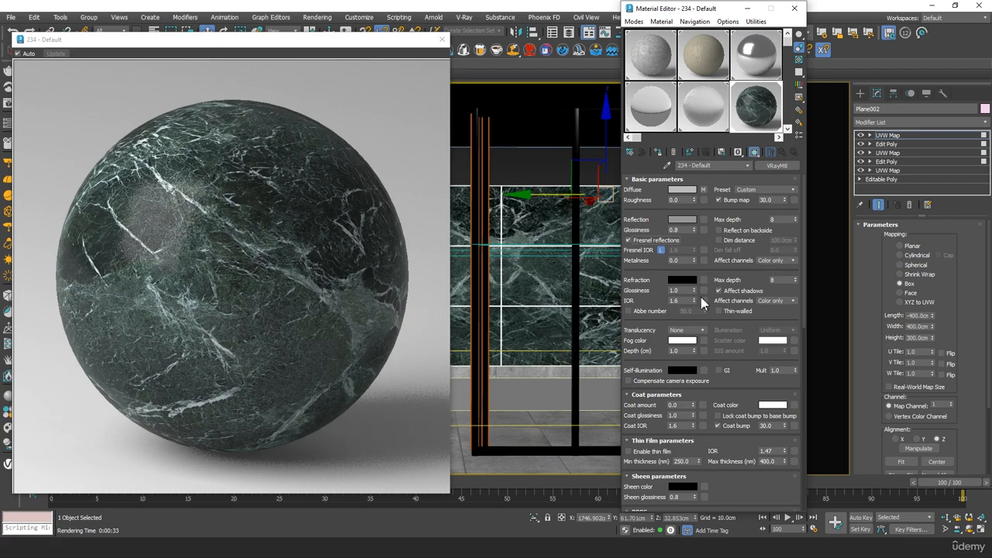
# Set the marble material's coat amount to 0.1 and close the enlarged material preview.
pyautogui.moveTo(643, 291); pyautogui.dragTo(665, 263)
pyautogui.moveTo(697, 378); pyautogui.dragTo(696, 361)
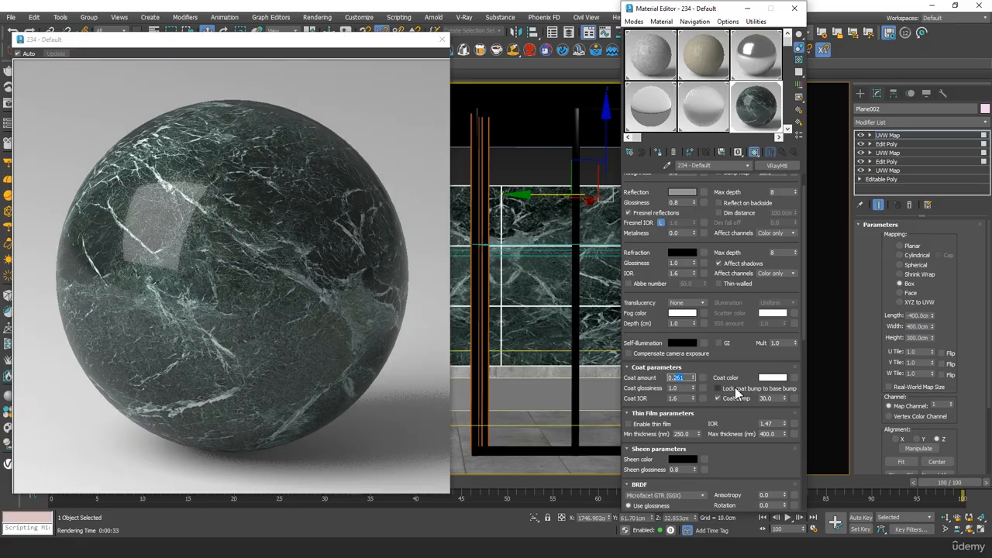
pyautogui.write('0.1')
pyautogui.press('Tab')
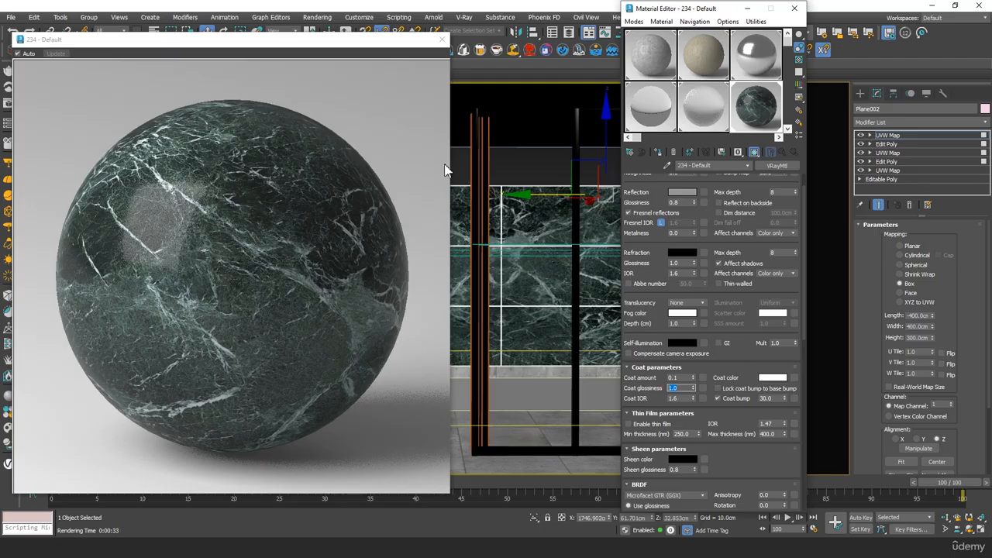
pyautogui.click(442, 38)
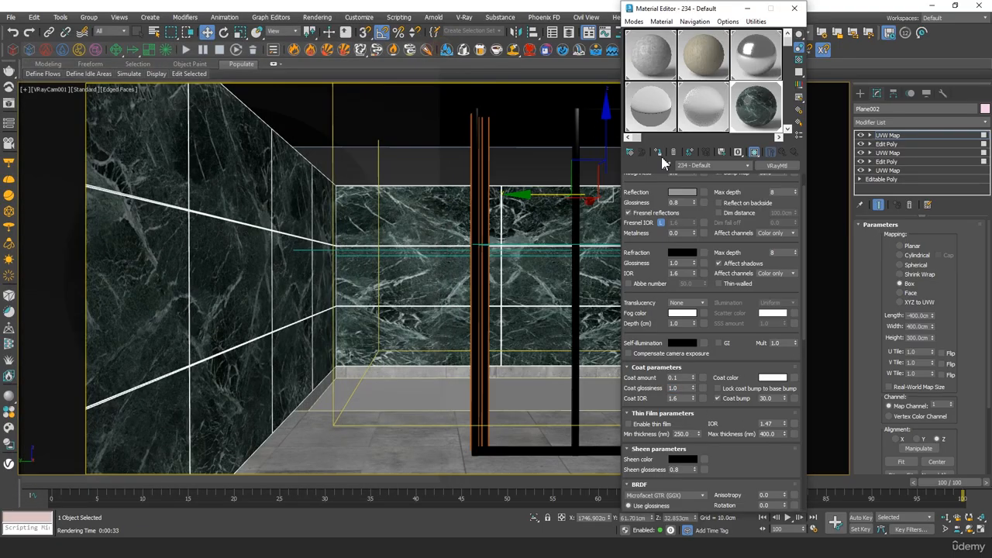
# Start an interactive render of the camera view in the V-Ray Frame Buffer and reposition its window.
pyautogui.click(8, 103)
pyautogui.click(446, 110)
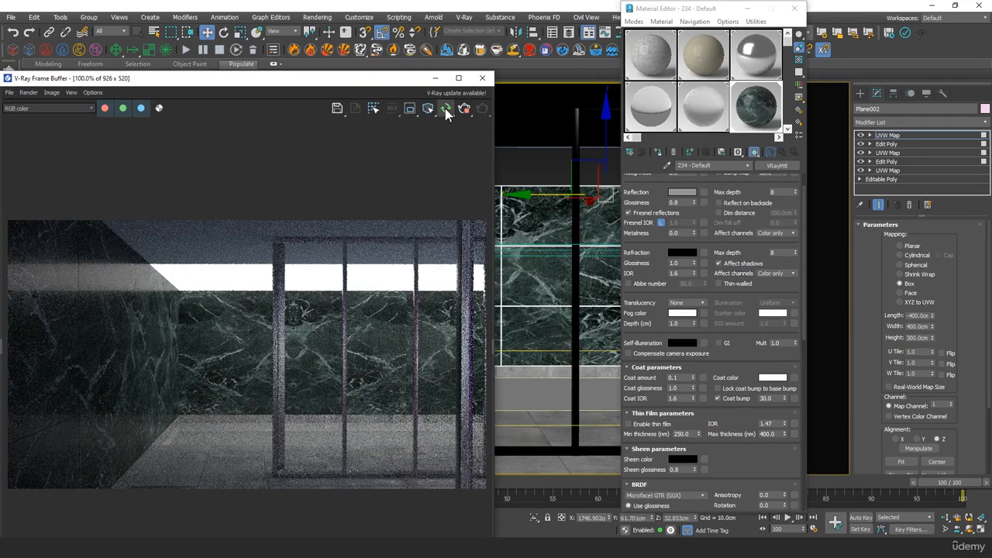
pyautogui.scroll(1, 252, 368)
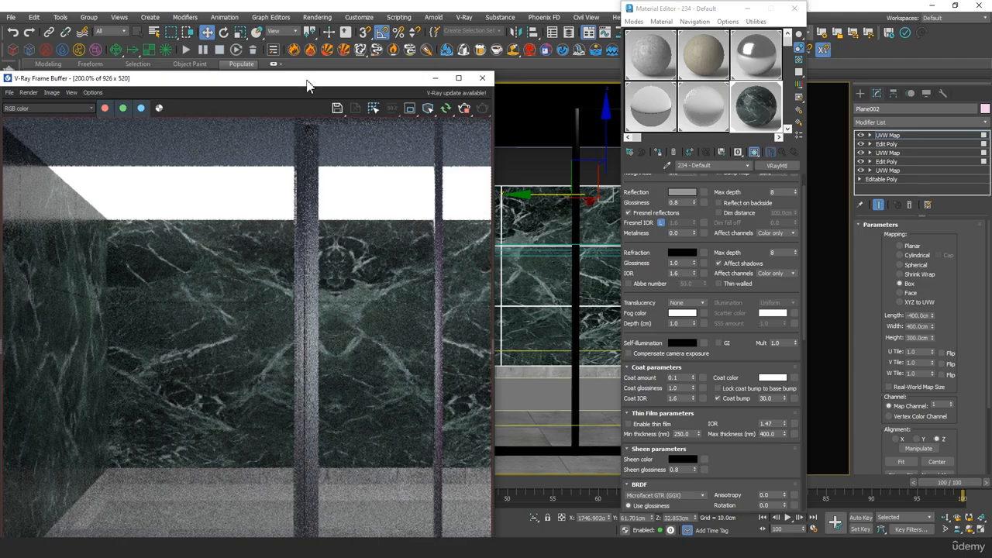
pyautogui.moveTo(307, 85); pyautogui.dragTo(307, 15)
pyautogui.scroll(-1, 370, 316)
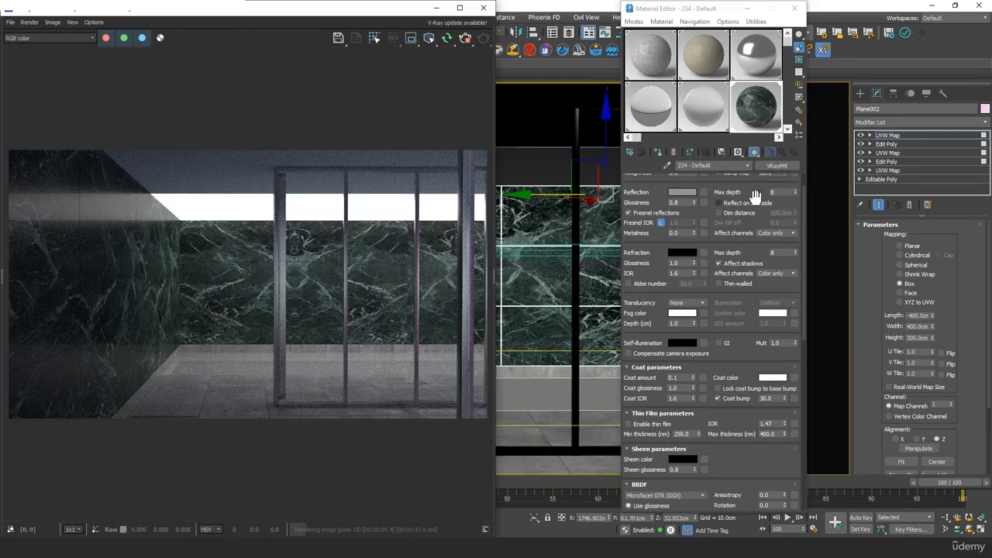
# In the marble diffuse map's Color Correction, set brightness to about 5, contrast to about 13 and saturation to about -13.6.
pyautogui.moveTo(755, 197); pyautogui.dragTo(749, 349)
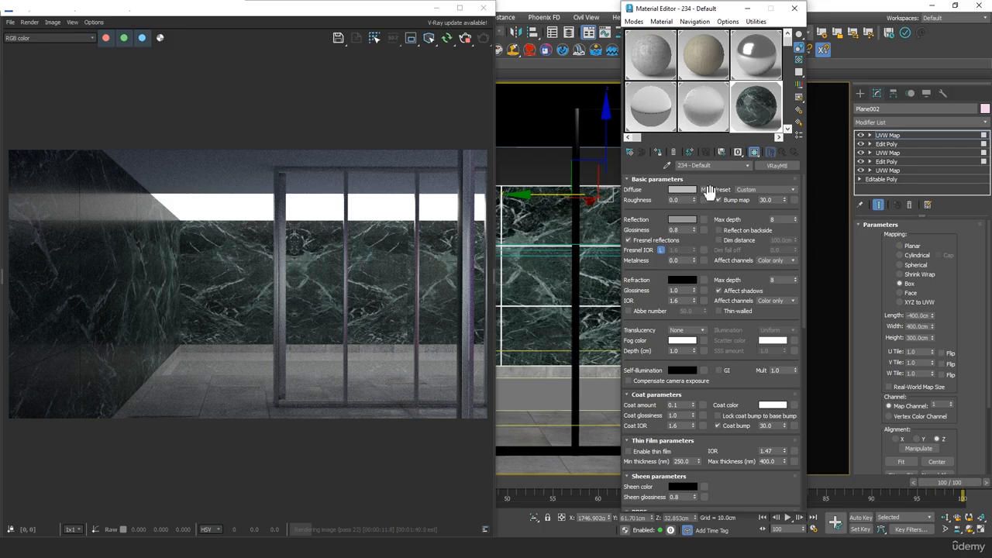
pyautogui.click(703, 190)
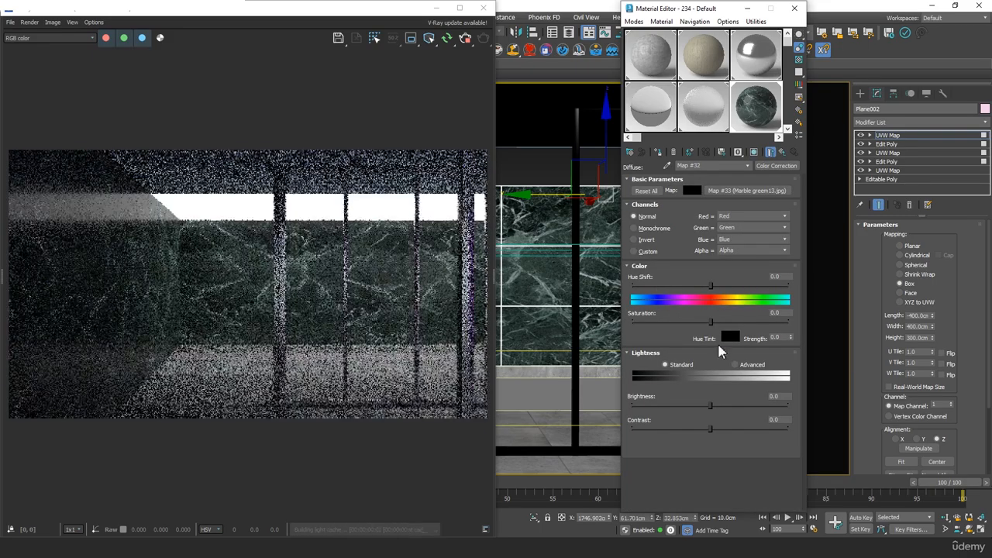
pyautogui.moveTo(714, 404)
pyautogui.mouseDown()
pyautogui.moveTo(725, 431)
pyautogui.moveTo(724, 404)
pyautogui.moveTo(721, 432)
pyautogui.moveTo(714, 402)
pyautogui.mouseUp()
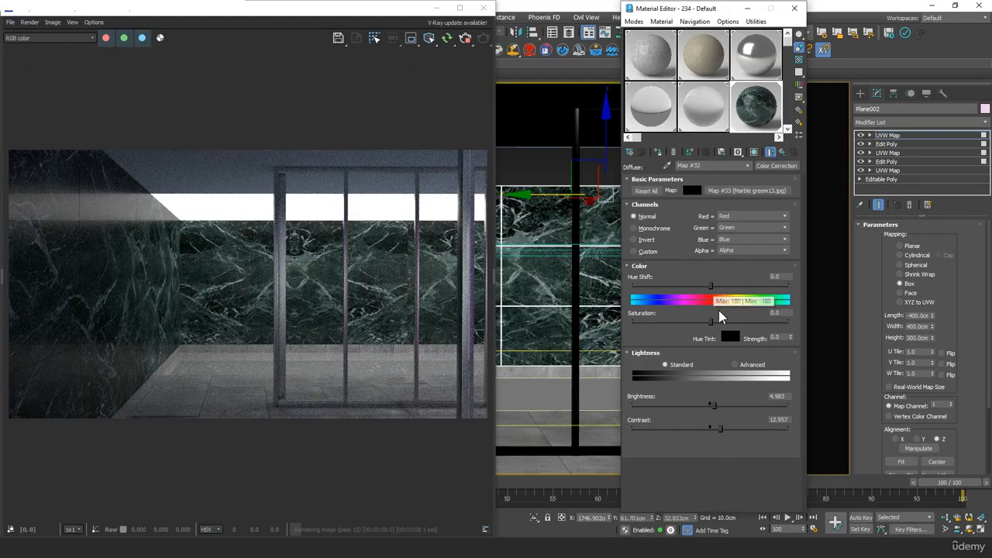
pyautogui.moveTo(710, 321); pyautogui.dragTo(700, 322)
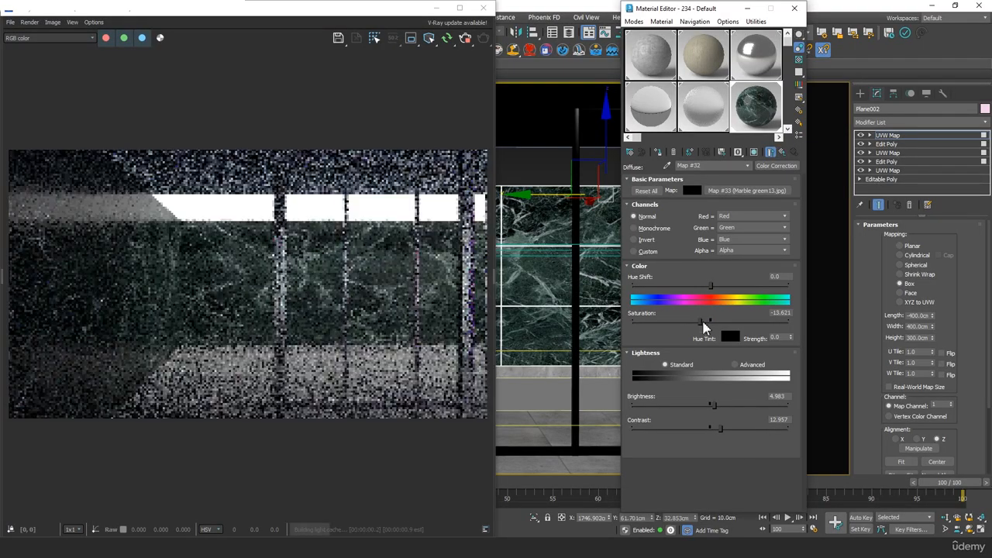
# Set the Color Correction's brightness to 6 and contrast to 7, and check the marble in the render.
pyautogui.moveTo(713, 404); pyautogui.dragTo(716, 405)
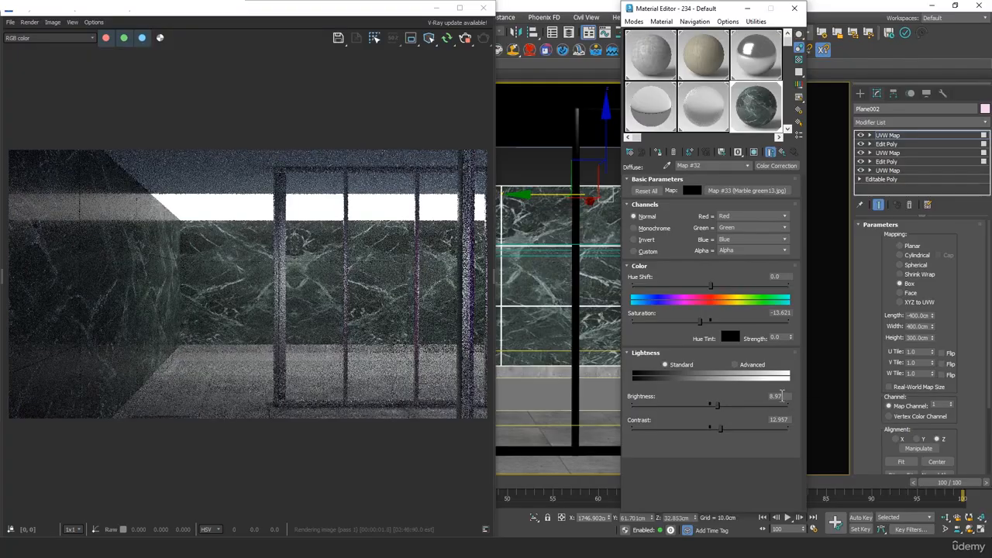
pyautogui.doubleClick(779, 396)
pyautogui.write('6')
pyautogui.press('Tab')
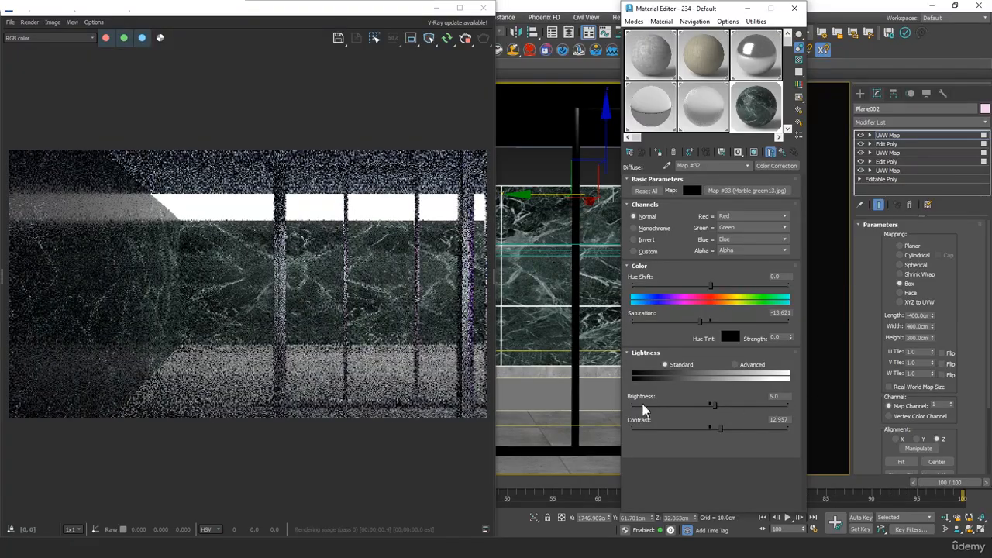
pyautogui.write('7')
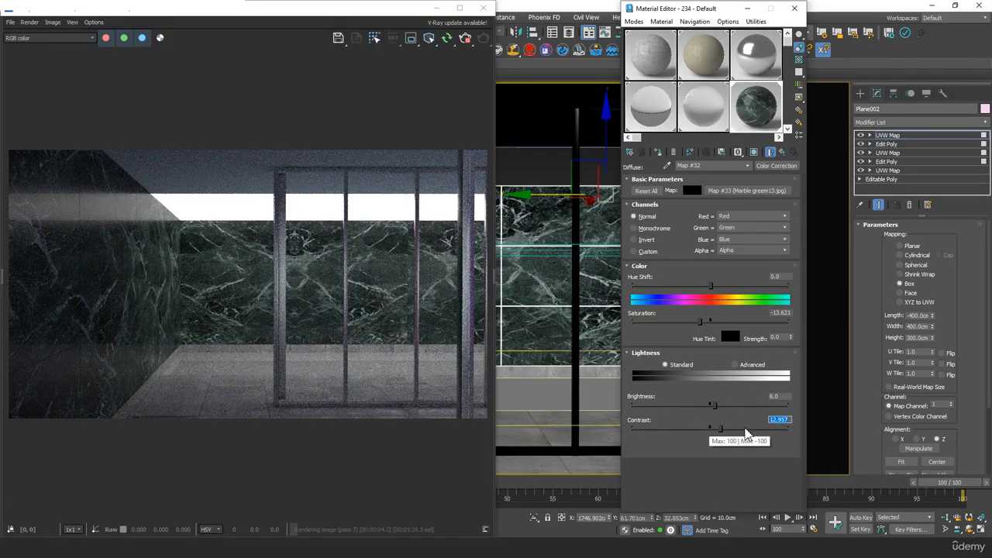
pyautogui.press('Tab')
pyautogui.scroll(-2, 264, 310)
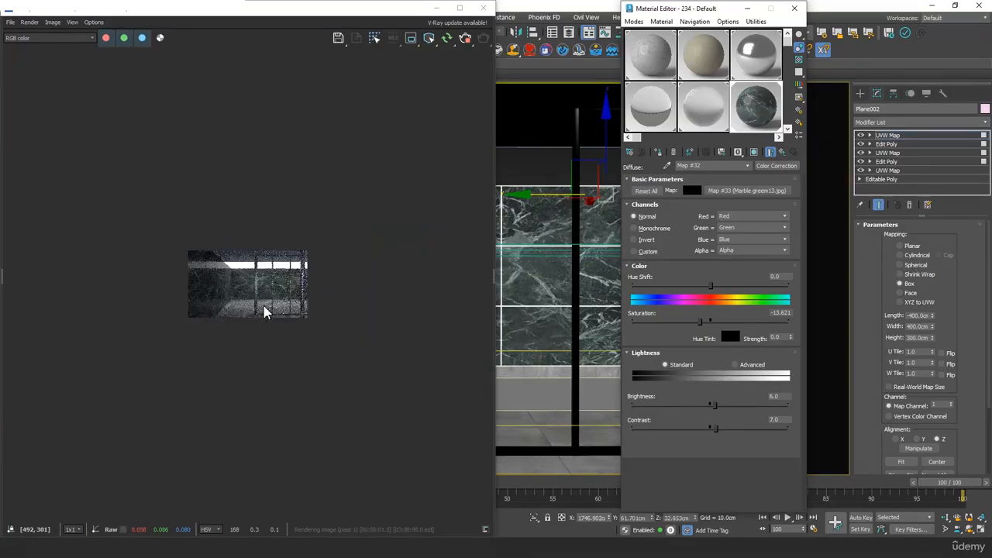
pyautogui.scroll(3, 256, 290)
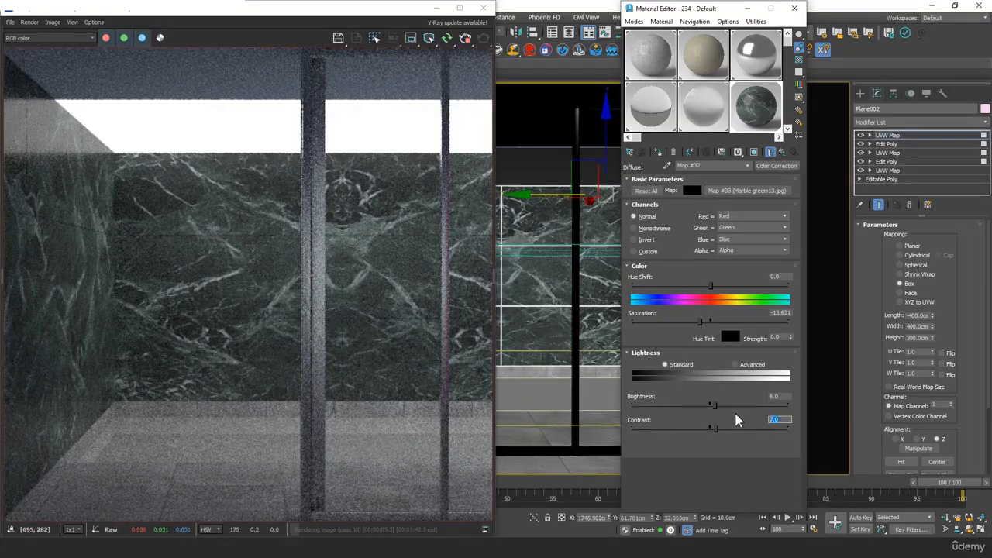
# Raise the Color Correction's contrast to 9 and inspect the rendered marble back wall.
pyautogui.write('9')
pyautogui.press('Tab')
pyautogui.scroll(-2, 268, 323)
pyautogui.scroll(3, 243, 376)
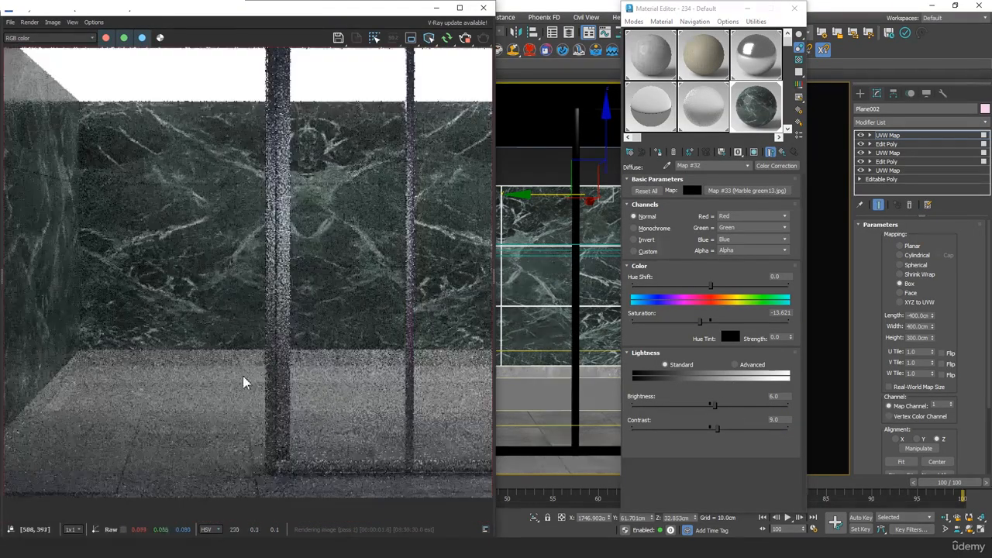
pyautogui.moveTo(243, 376); pyautogui.dragTo(272, 312, button='middle')
pyautogui.scroll(-2, 264, 306)
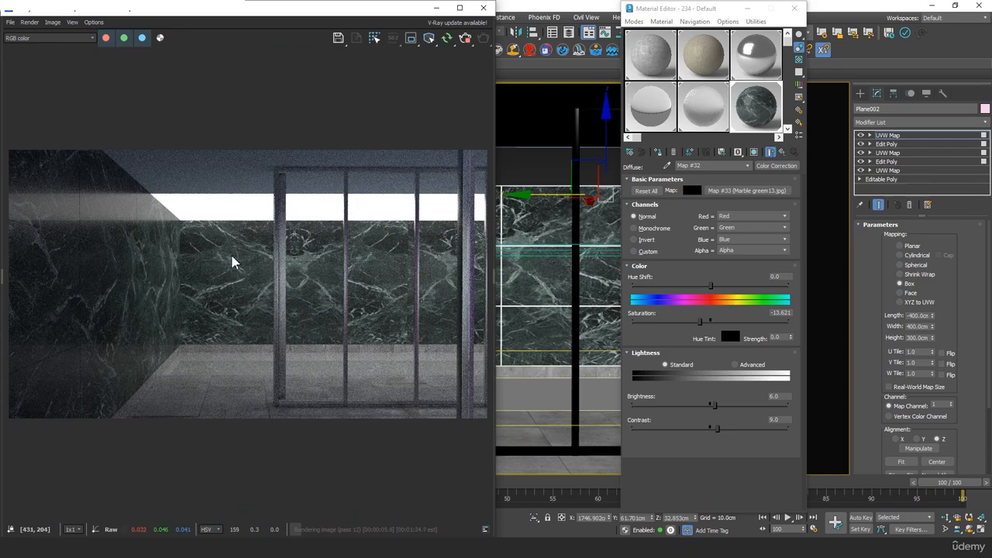
# Go back to the marble's base material, inspect the rendered wall corner and set the reflection glossiness to 0.7.
pyautogui.click(781, 151)
pyautogui.scroll(1, 102, 220)
pyautogui.moveTo(102, 220); pyautogui.dragTo(182, 213, button='middle')
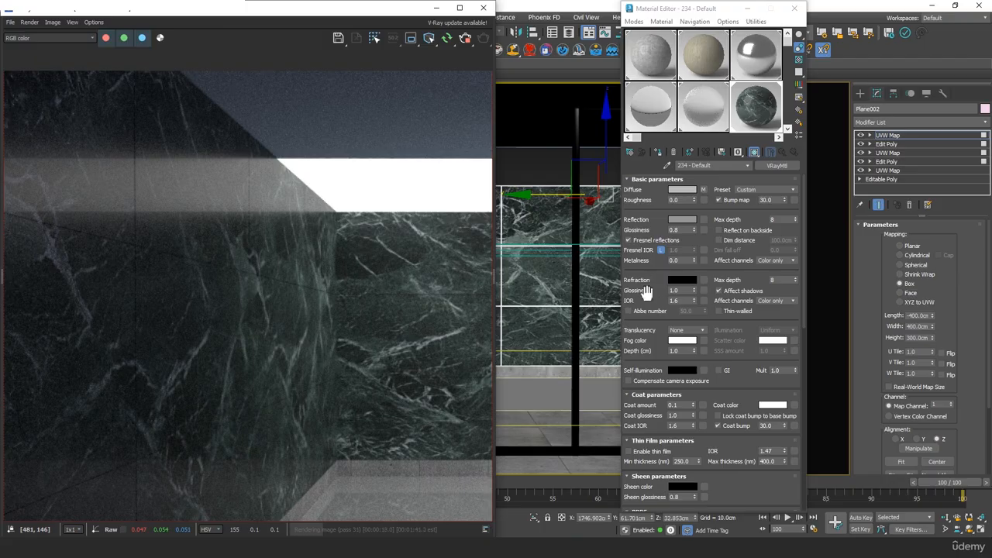
pyautogui.middleClick(392, 304)
pyautogui.click(682, 229)
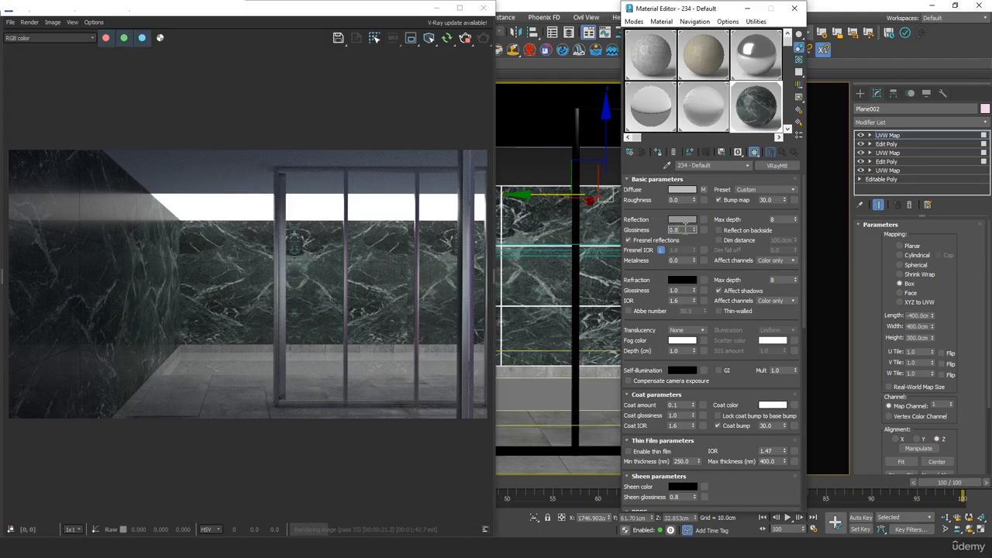
pyautogui.press('BackSpace')
pyautogui.write('7')
pyautogui.press('Tab')
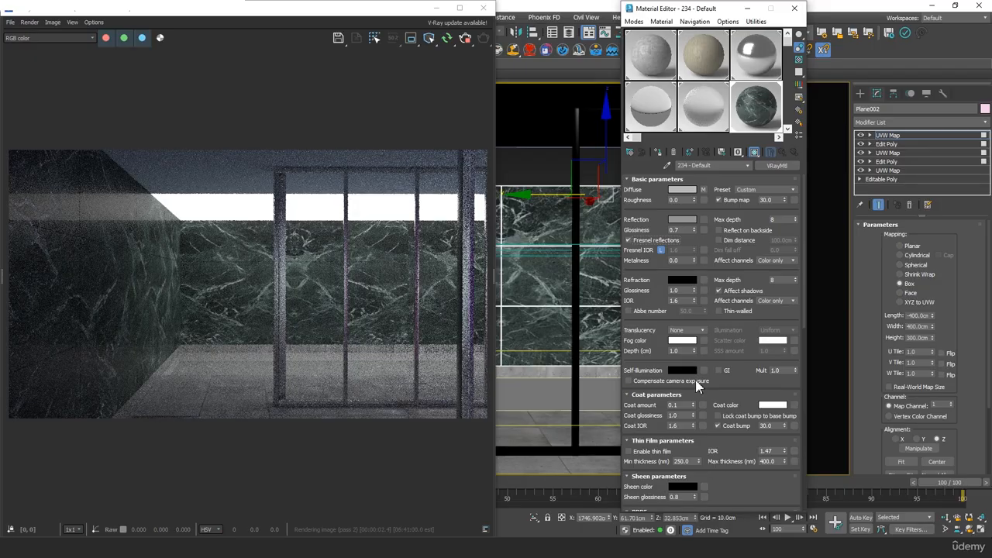
# Try a coat amount of 0 on the marble material to judge its reflections without a coat.
pyautogui.click(686, 405)
pyautogui.press('BackSpace')
pyautogui.write('0')
pyautogui.press('Tab')
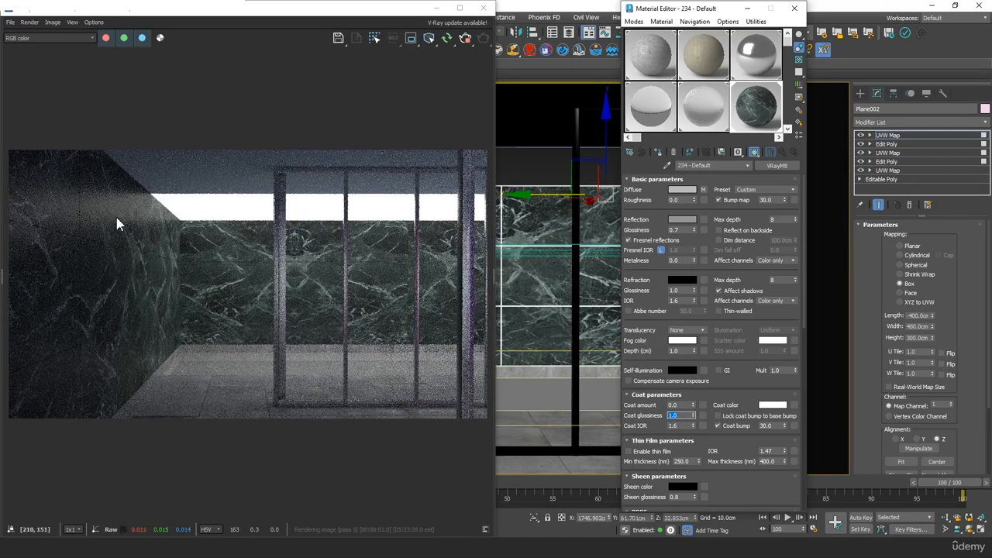
# Try a coat amount of 1 on the marble material and examine the reflections on the rendered walls.
pyautogui.click(682, 405)
pyautogui.write('1')
pyautogui.press('Return')
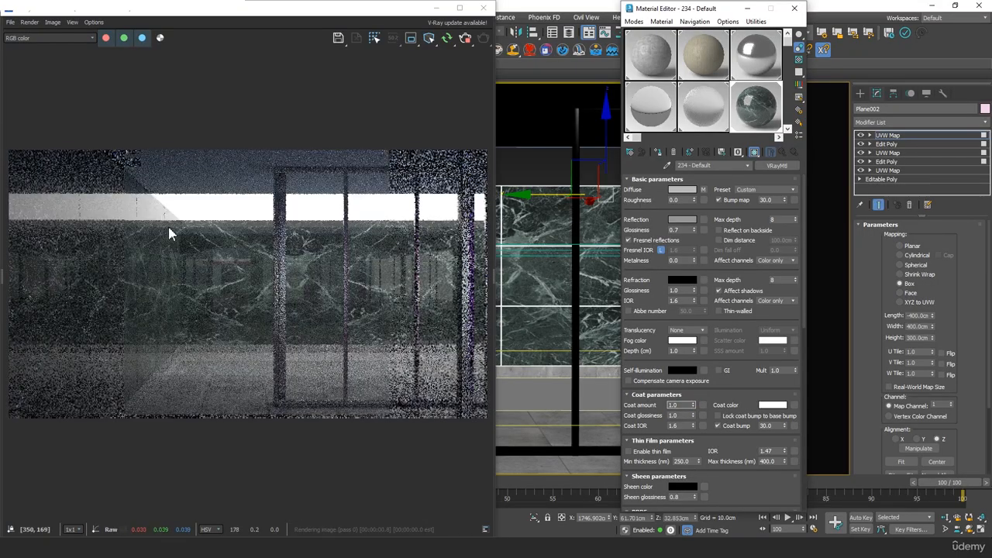
pyautogui.scroll(2, 217, 256)
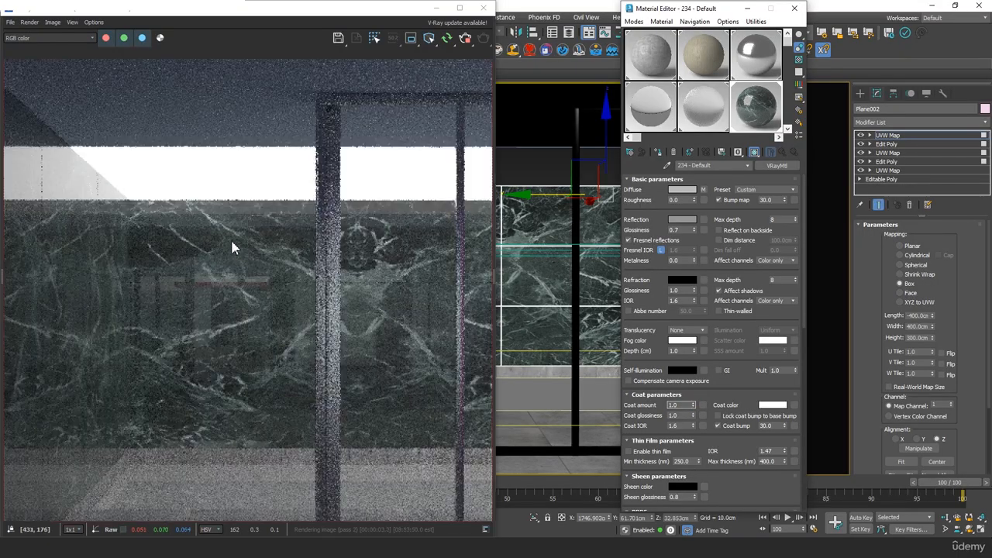
pyautogui.moveTo(252, 306); pyautogui.dragTo(310, 303, button='middle')
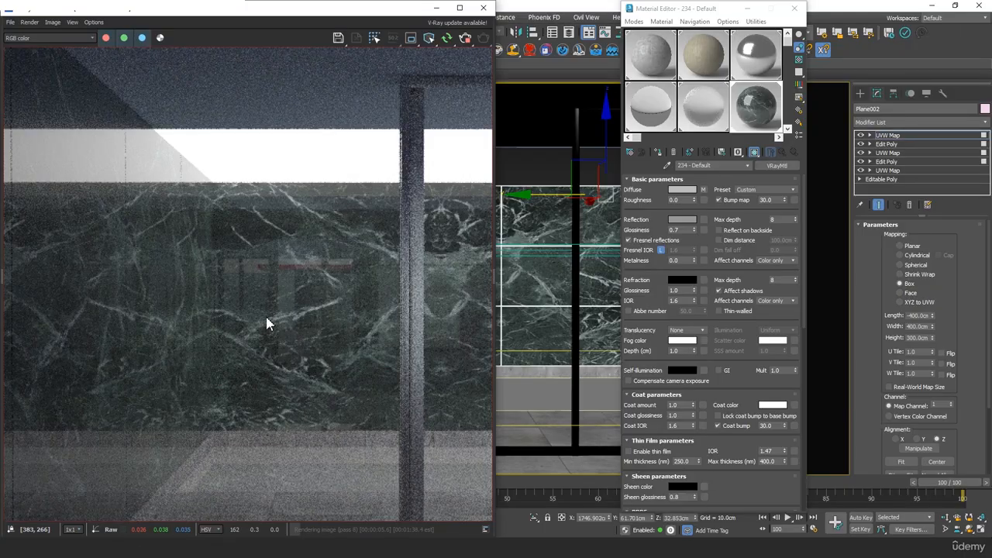
pyautogui.scroll(-2, 268, 322)
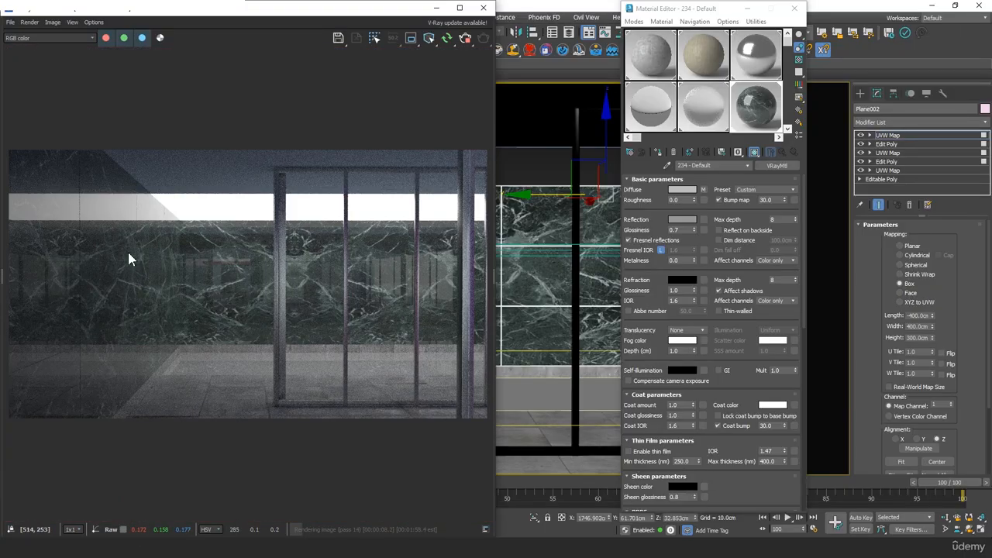
# Set the marble material's coat amount to 0.1 and coat glossiness to 0.8, and inspect the rendered walls.
pyautogui.click(686, 404)
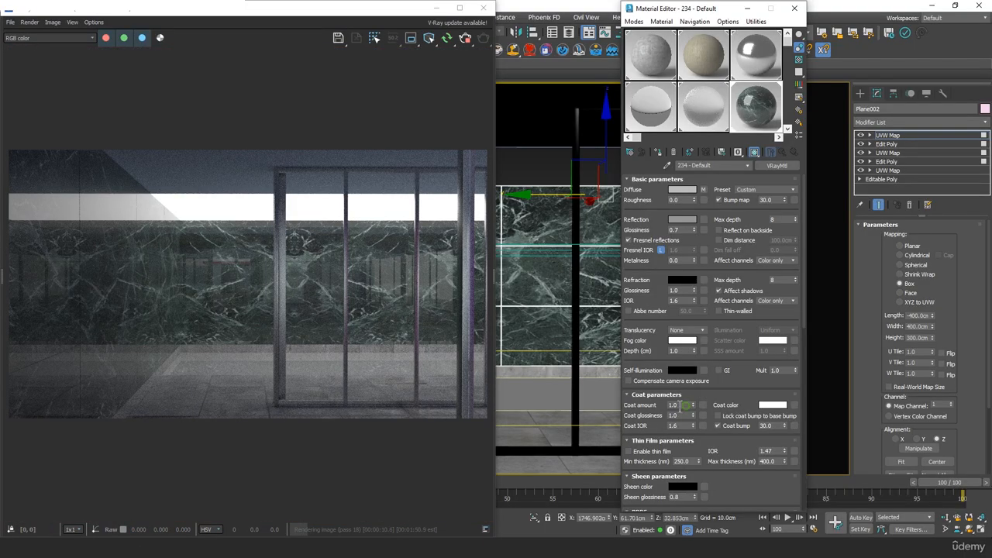
pyautogui.write('0.1')
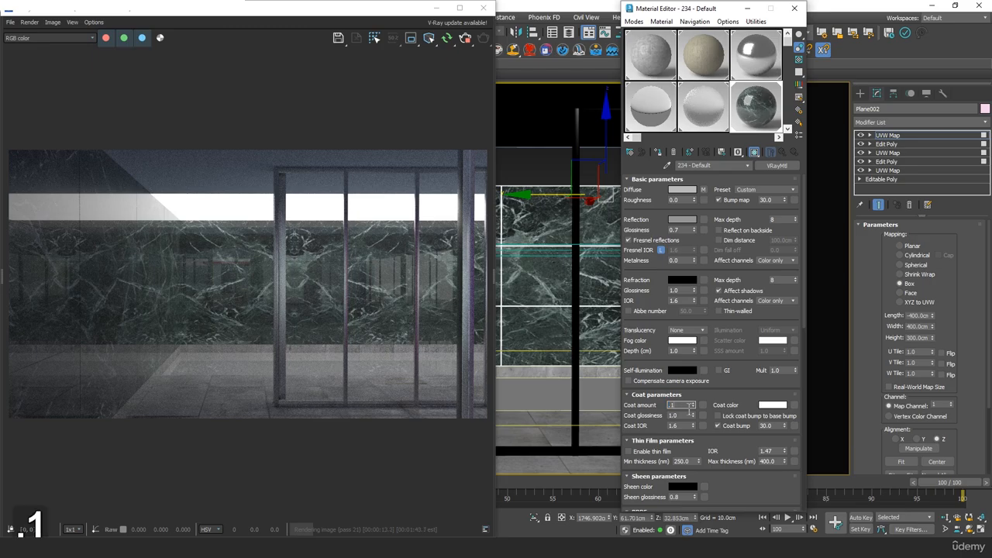
pyautogui.press('Tab')
pyautogui.write('0.8')
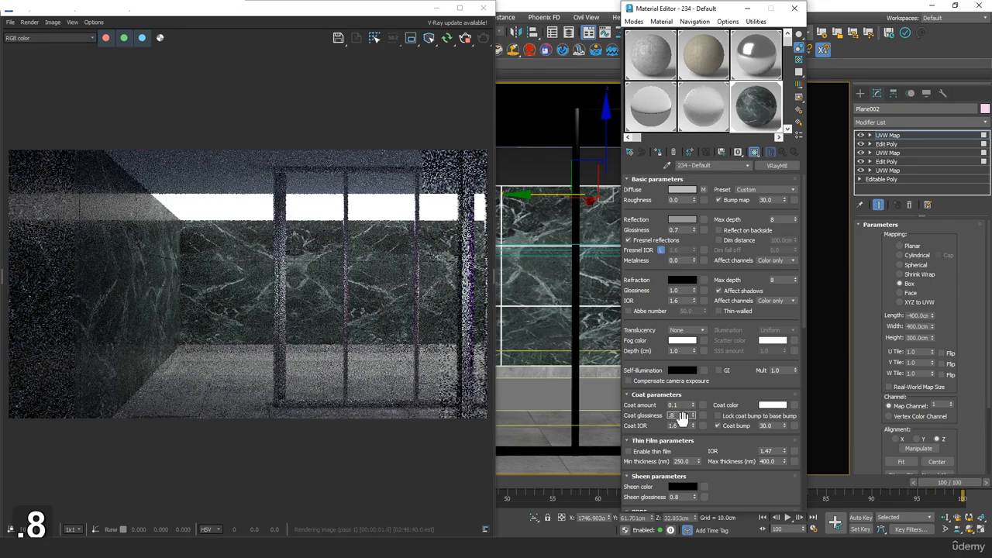
pyautogui.press('Tab')
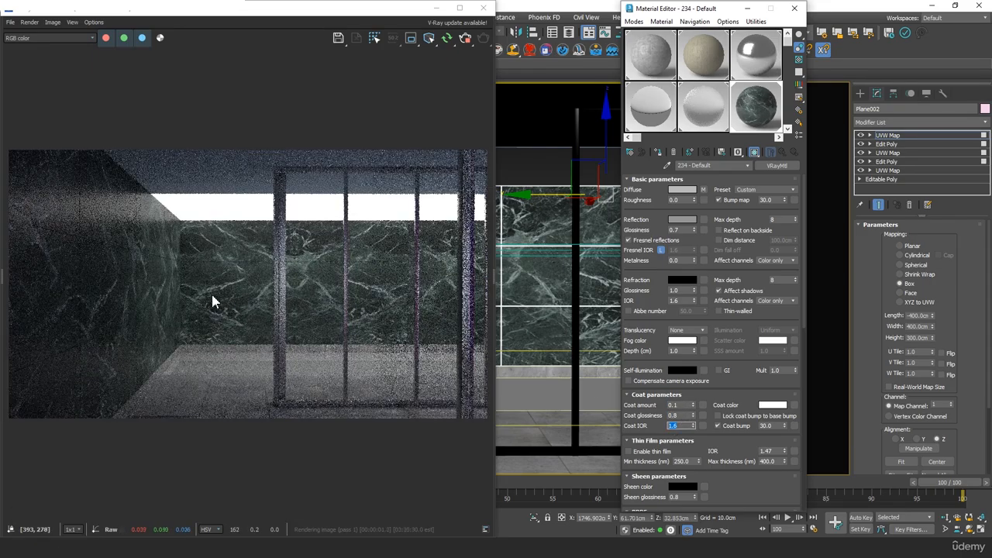
pyautogui.scroll(2, 89, 215)
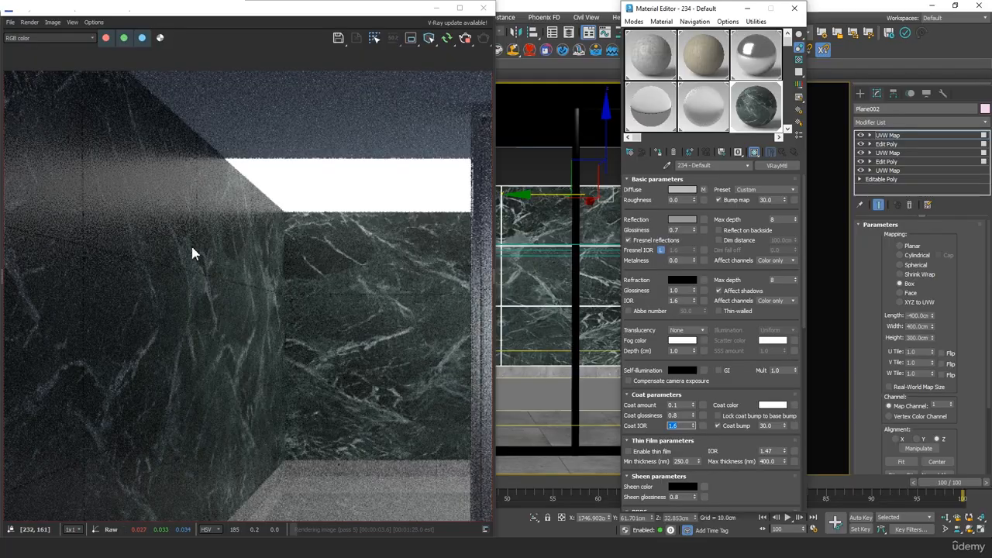
pyautogui.moveTo(341, 339); pyautogui.dragTo(240, 303, button='middle')
pyautogui.scroll(-2, 287, 316)
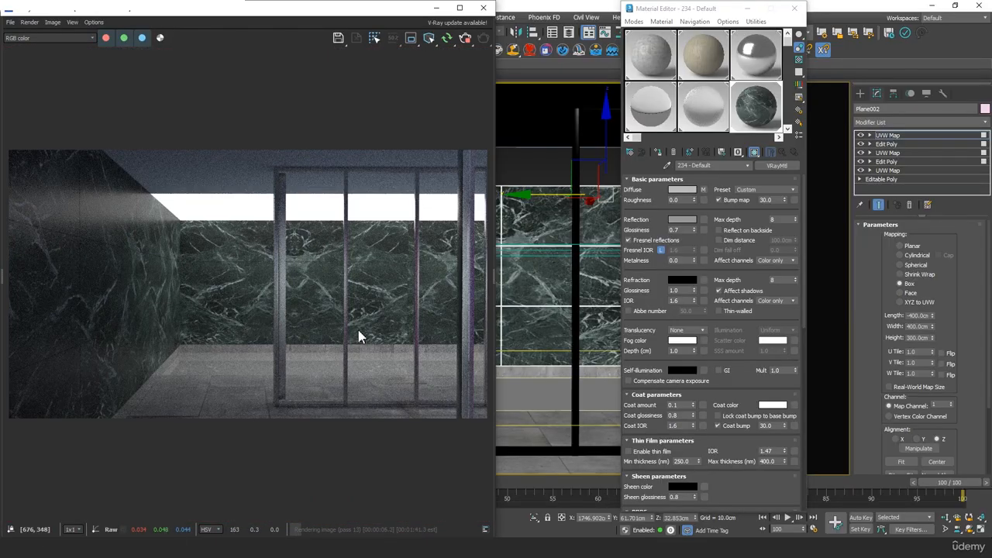
pyautogui.scroll(2, 309, 237)
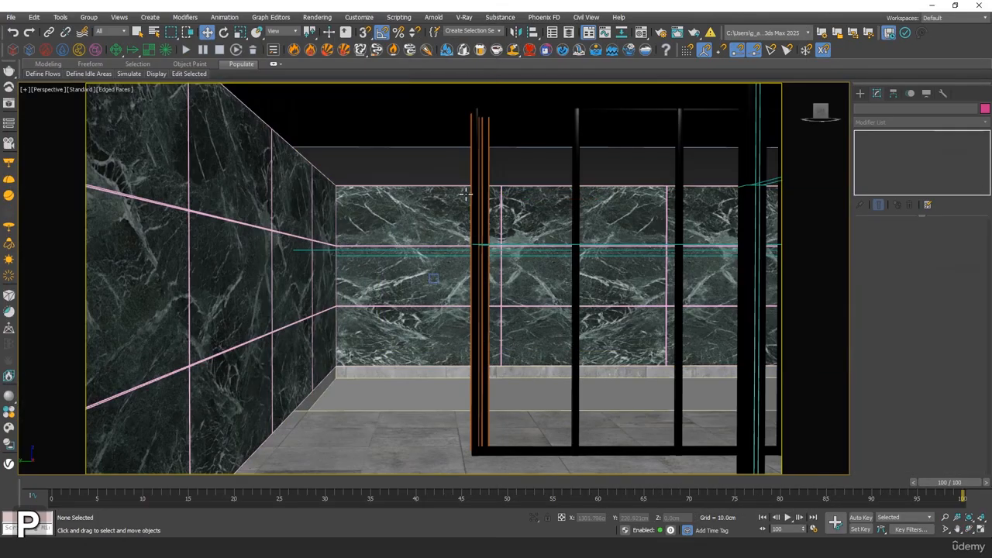
# Select the V-Ray dome light outside the building, return to the camera view and bring up the light's map setting.
pyautogui.press('z')
pyautogui.keyDown('alt'); pyautogui.moveTo(439, 230); pyautogui.dragTo(345, 253, button='middle'); pyautogui.keyUp('alt')
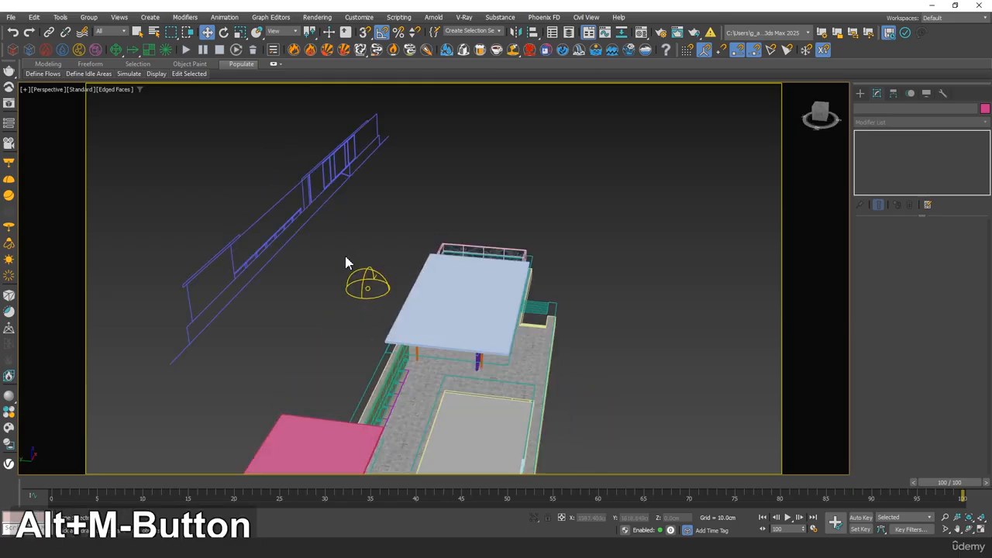
pyautogui.scroll(2, 344, 252)
pyautogui.moveTo(344, 253); pyautogui.dragTo(391, 343)
pyautogui.press('c')
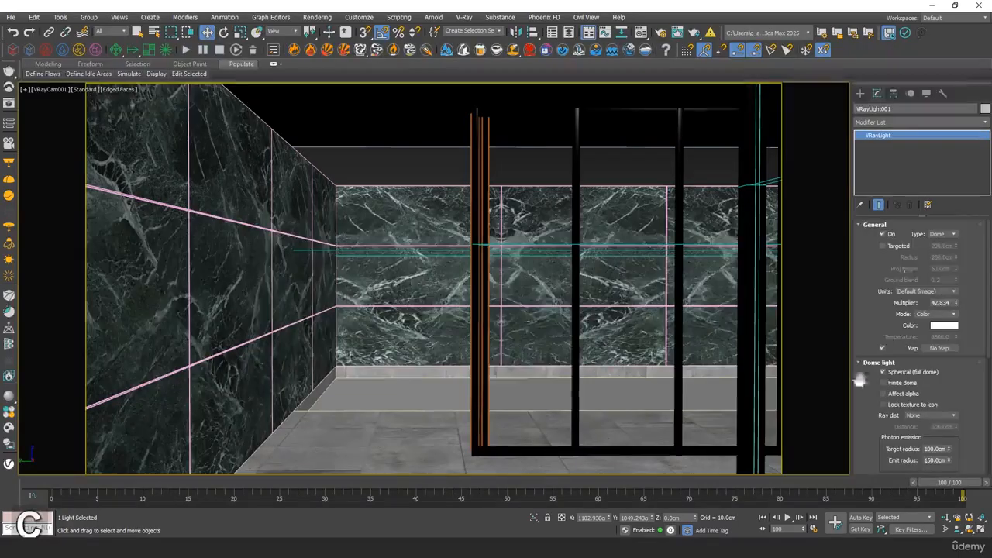
pyautogui.moveTo(955, 392); pyautogui.dragTo(963, 291)
pyautogui.scroll(2, 954, 306)
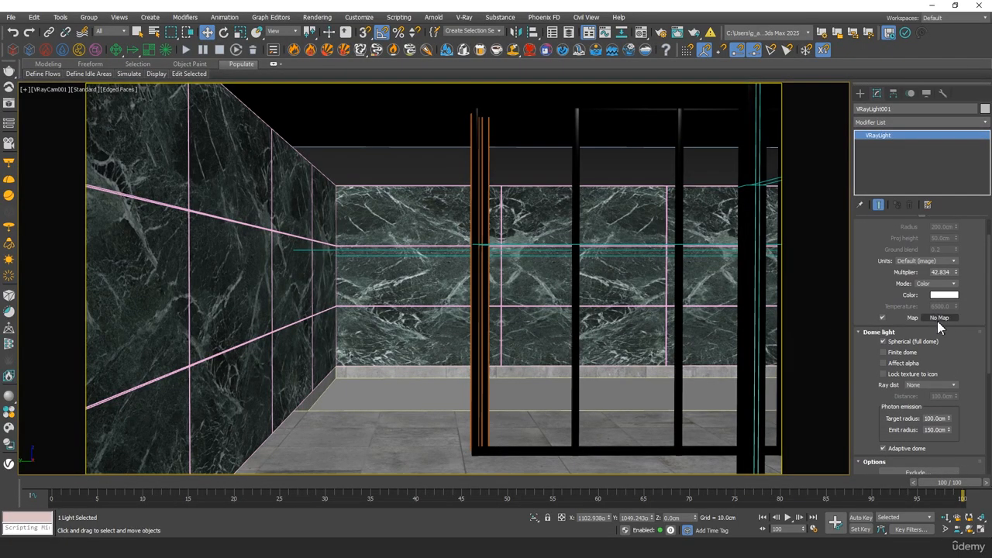
# Assign a VRayBitmap with greenwich_park_03_4k.hdr from the hdri folder as the dome light's map.
pyautogui.click(939, 317)
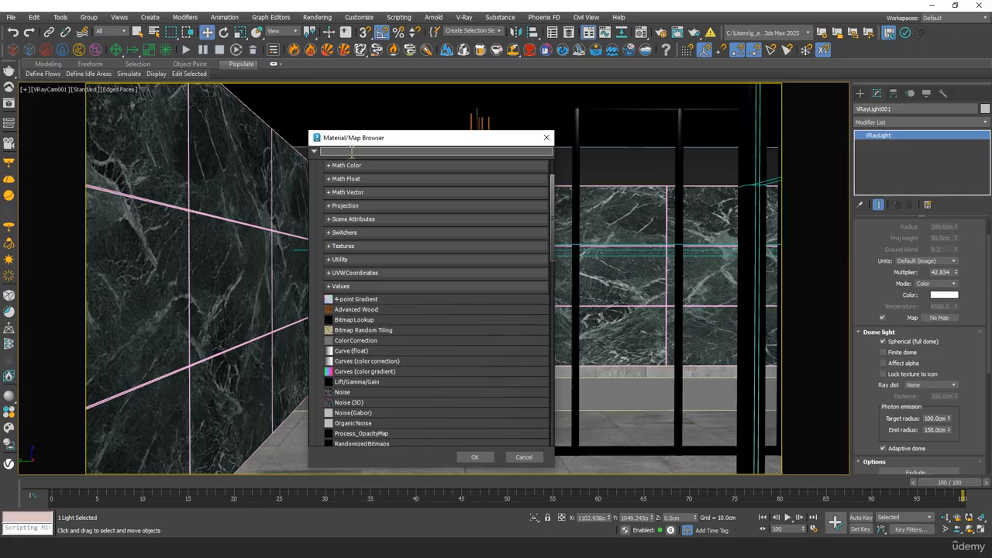
pyautogui.write('vraybi')
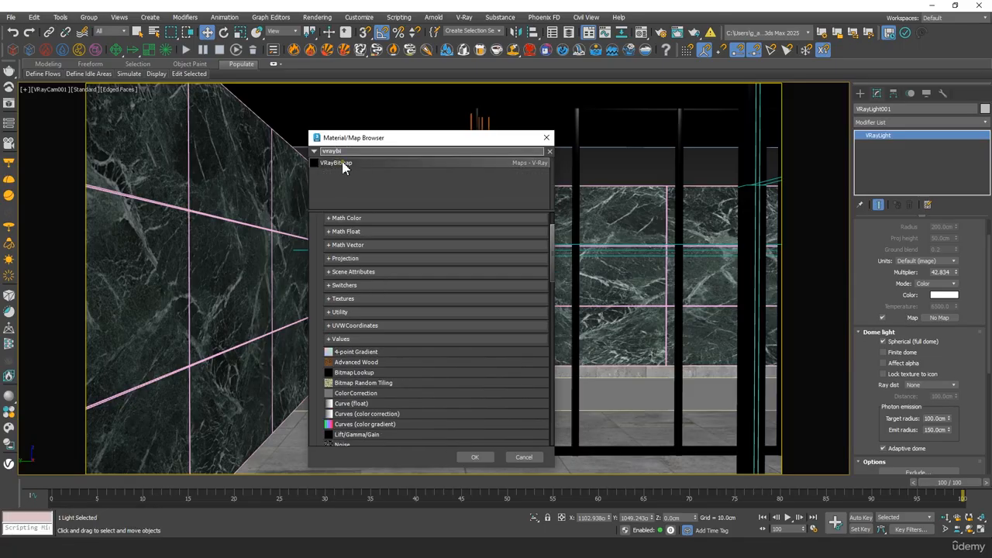
pyautogui.doubleClick(342, 163)
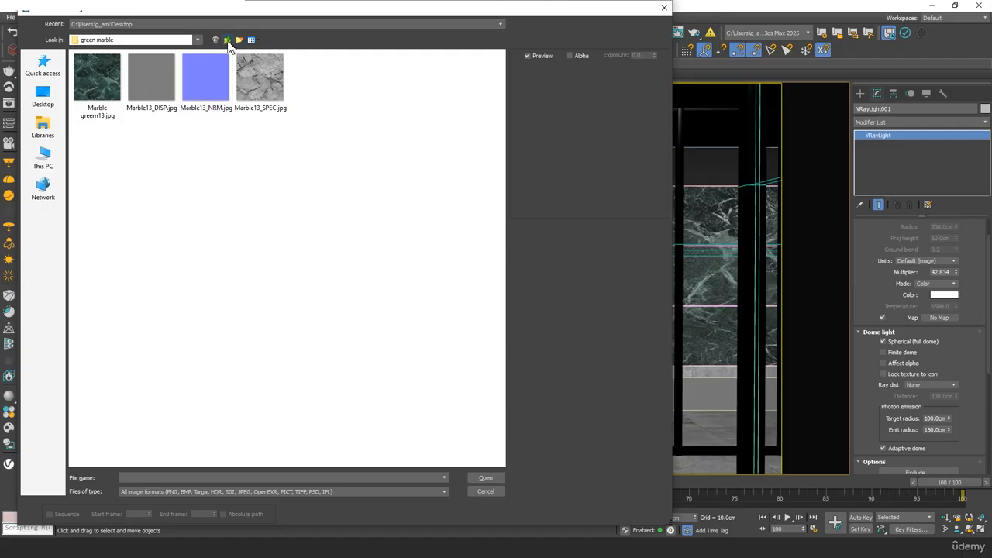
pyautogui.click(227, 39)
pyautogui.doubleClick(206, 83)
pyautogui.click(206, 77)
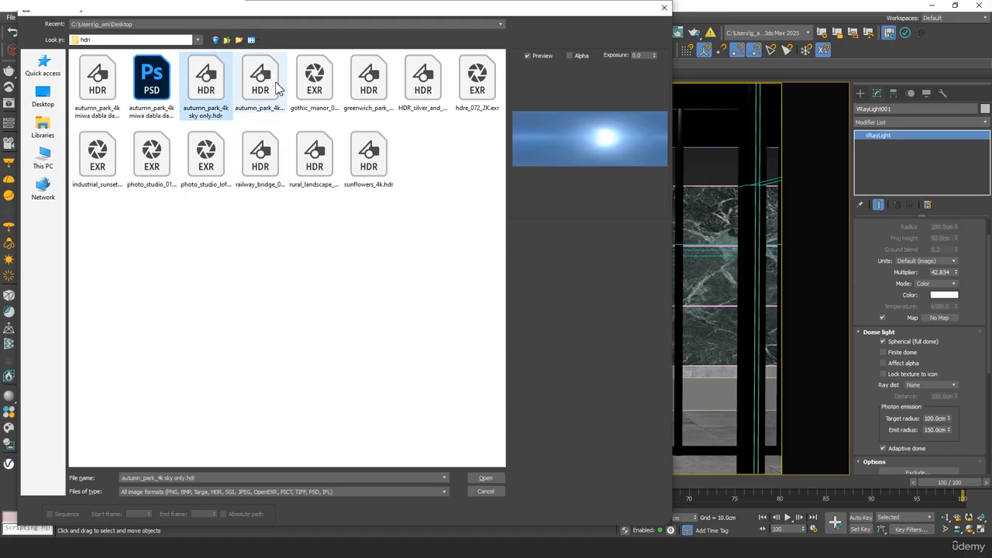
pyautogui.click(263, 79)
pyautogui.click(314, 79)
pyautogui.click(368, 79)
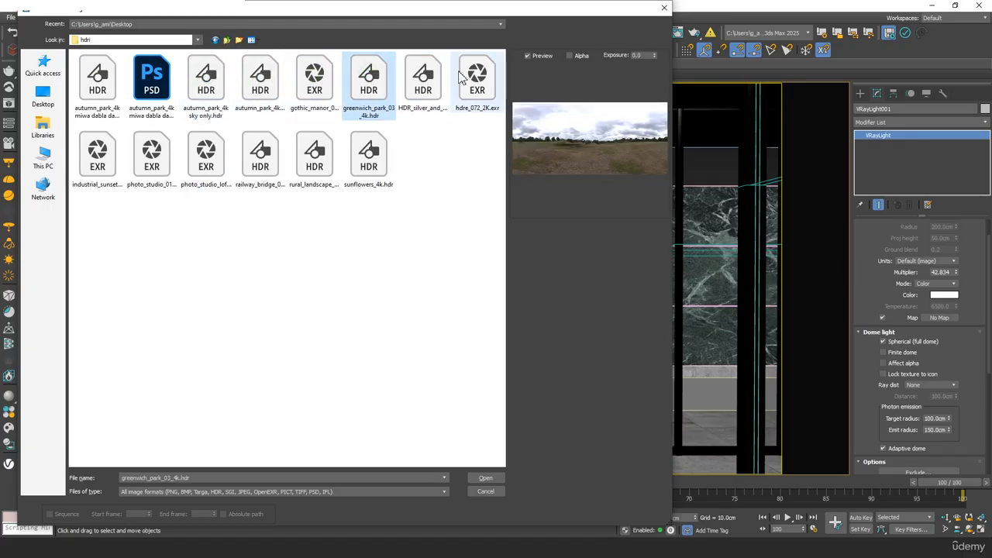
pyautogui.doubleClick(371, 81)
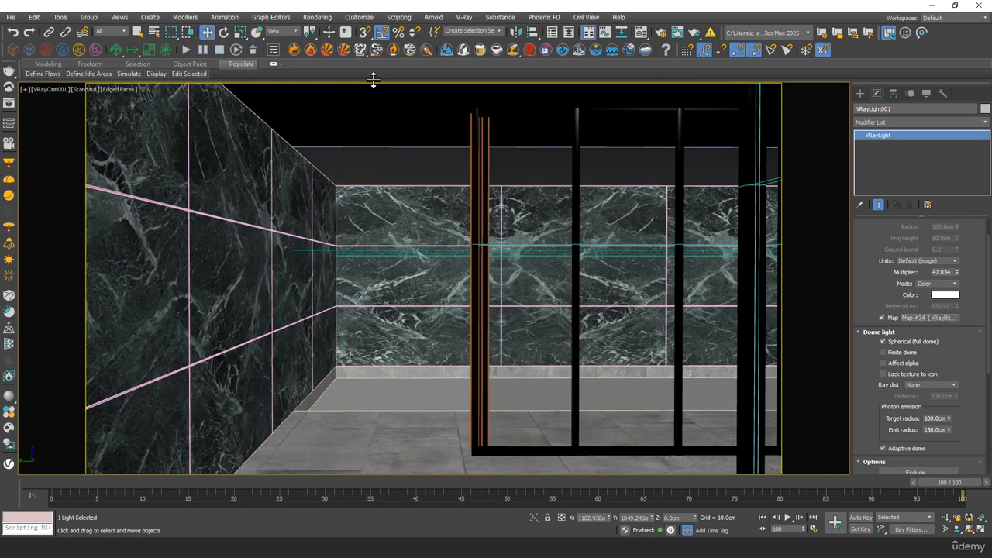
# Place the dome light's HDRI map as an instance in a spare Material Editor sample slot.
pyautogui.middleClick(523, 169)
pyautogui.press('m')
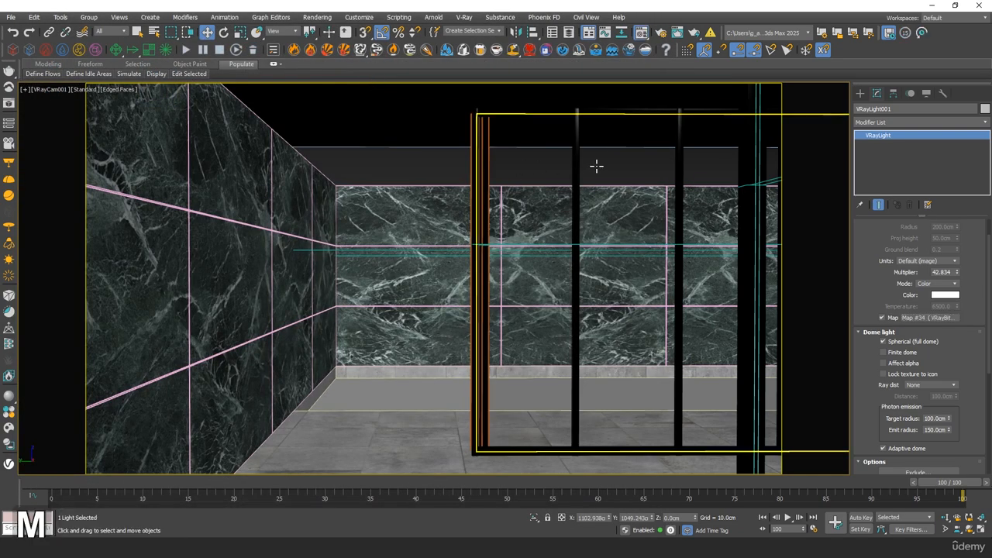
pyautogui.moveTo(709, 15); pyautogui.dragTo(466, 58)
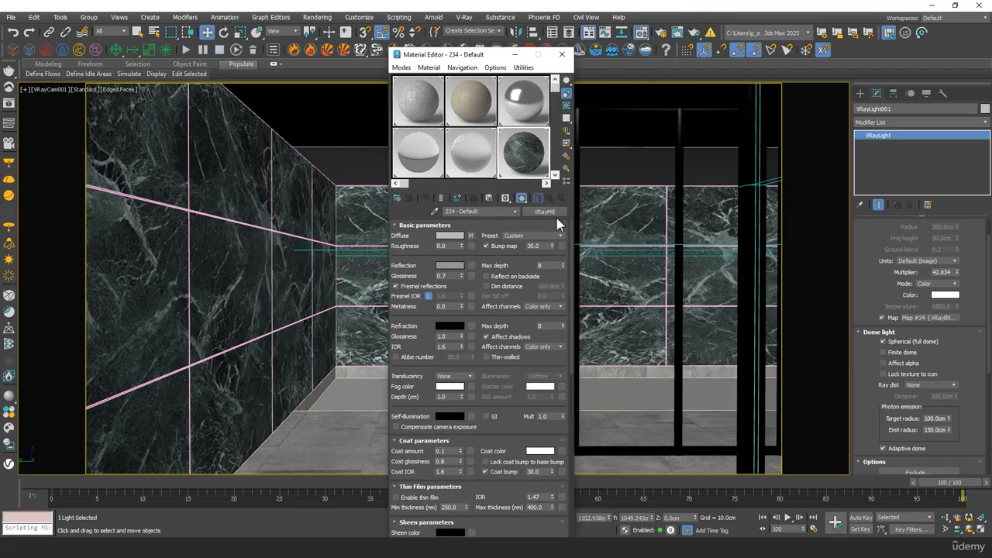
pyautogui.click(546, 183)
pyautogui.click(518, 94)
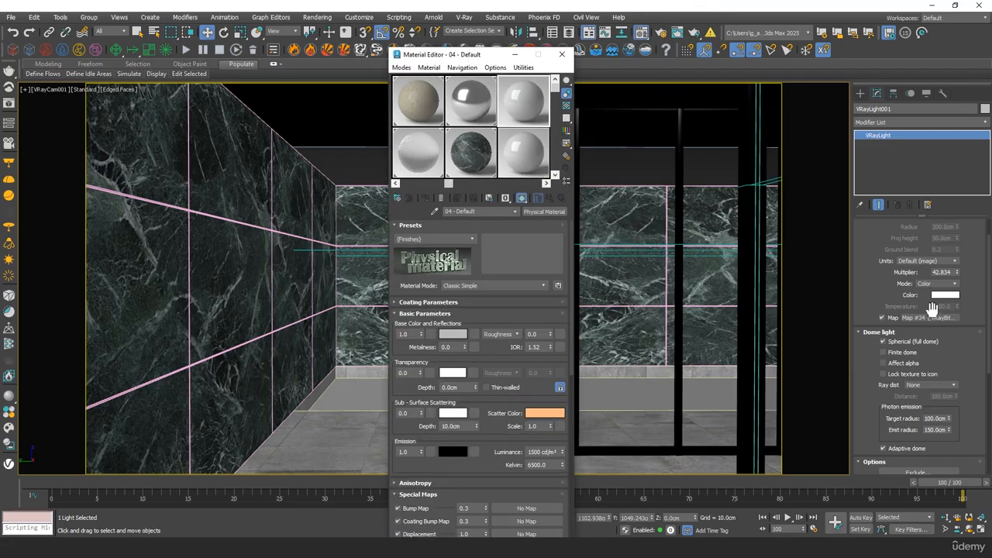
pyautogui.moveTo(927, 318); pyautogui.dragTo(526, 156)
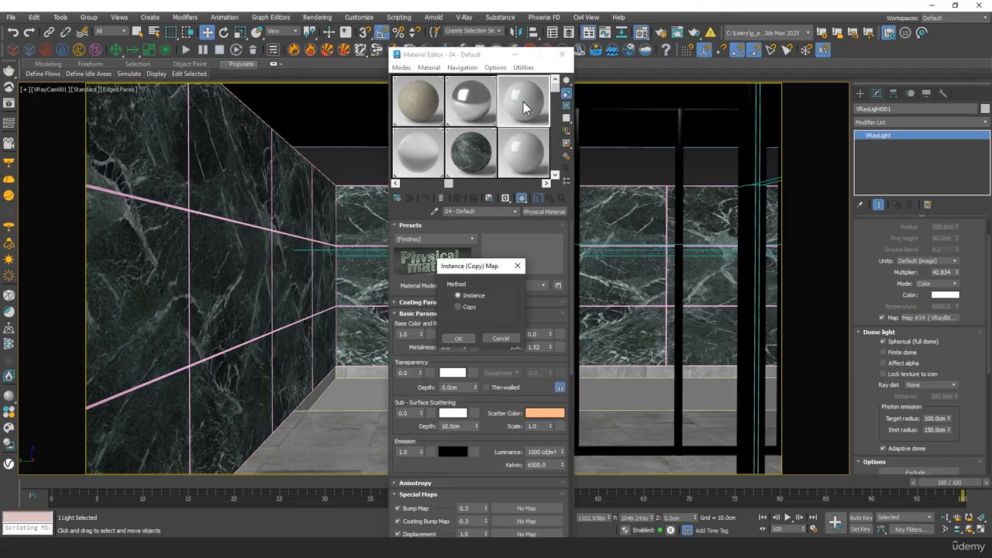
pyautogui.click(457, 339)
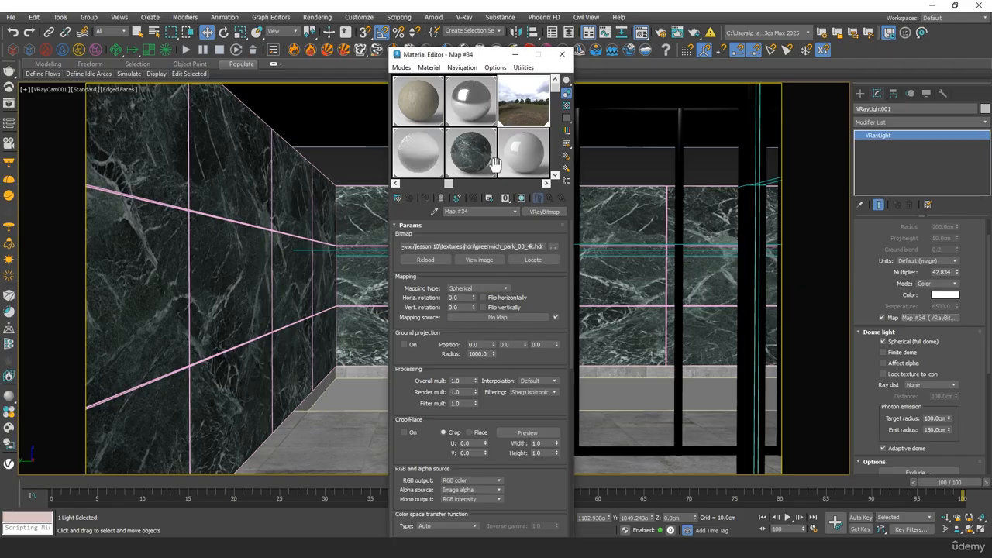
# Assign the HDRI map as an instance to the scene's environment map and minimize the Material Editor and environment dialogs.
pyautogui.moveTo(472, 59); pyautogui.dragTo(311, 65)
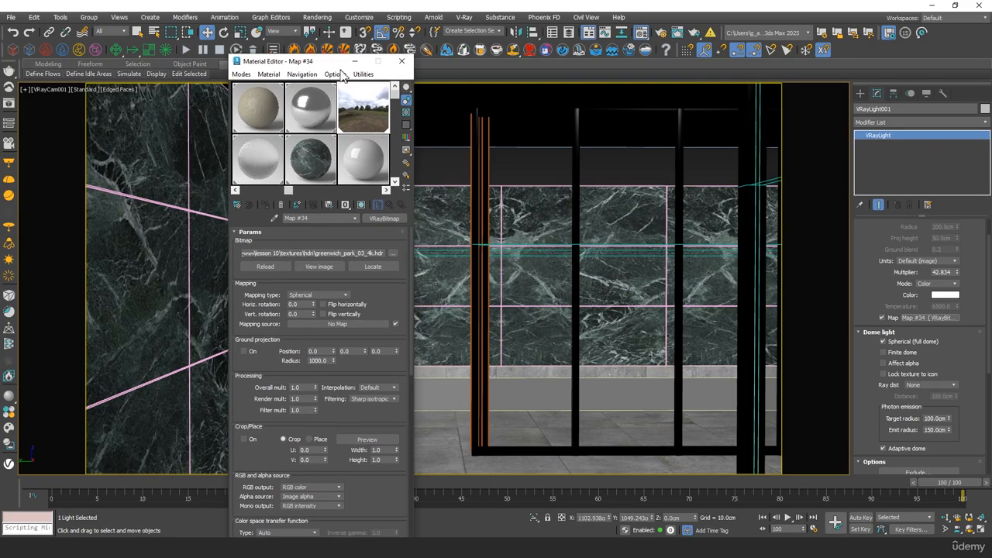
pyautogui.click(314, 17)
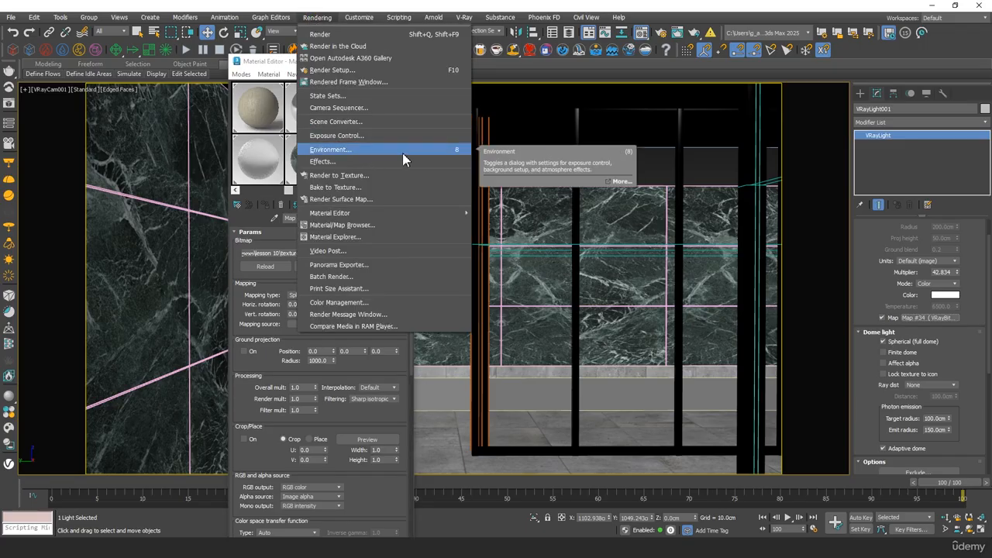
pyautogui.click(457, 152)
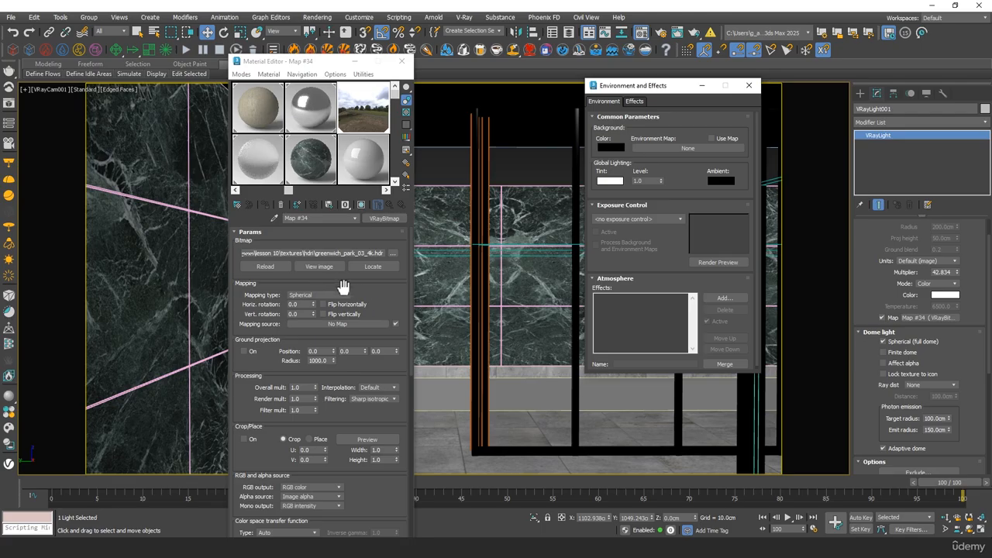
pyautogui.click(381, 225)
pyautogui.moveTo(663, 148); pyautogui.dragTo(663, 148)
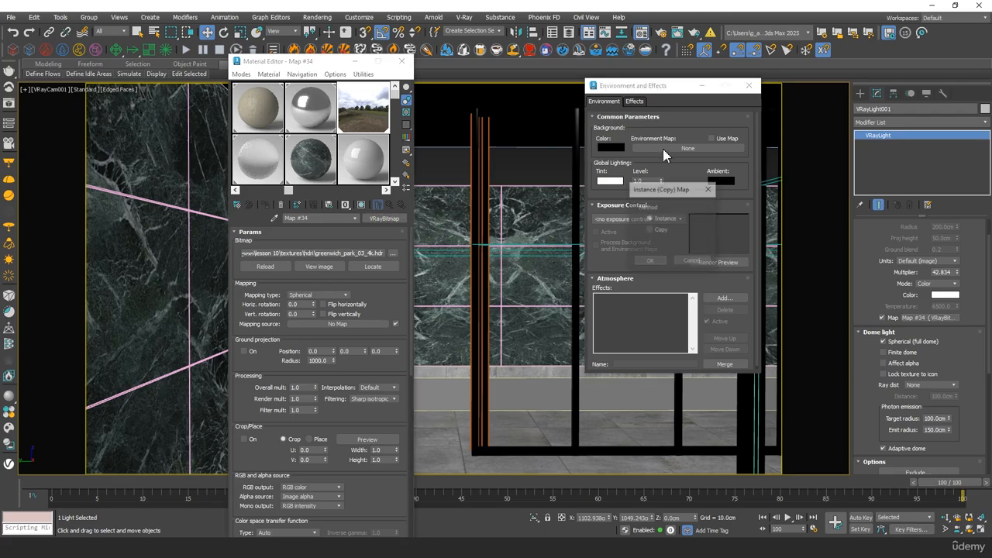
pyautogui.click(651, 264)
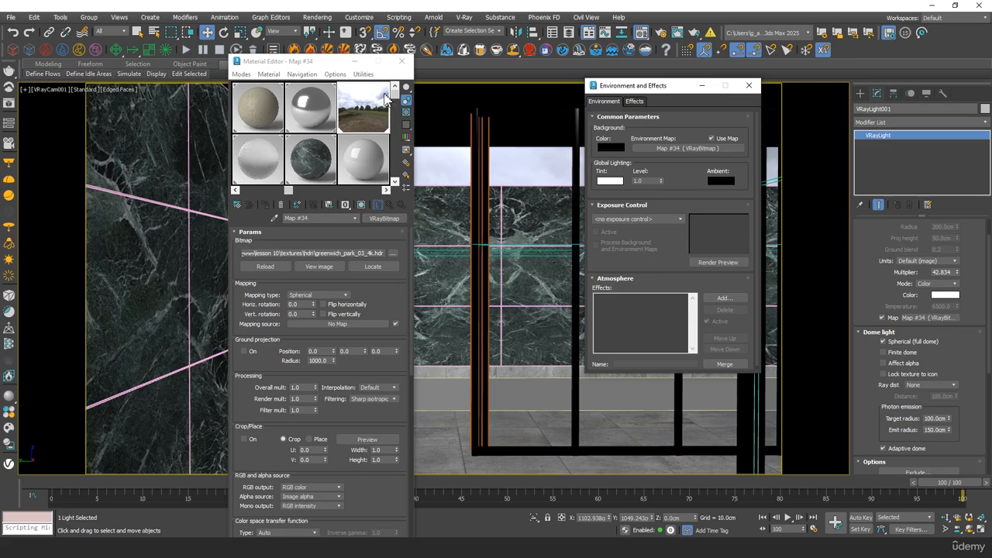
pyautogui.click(355, 62)
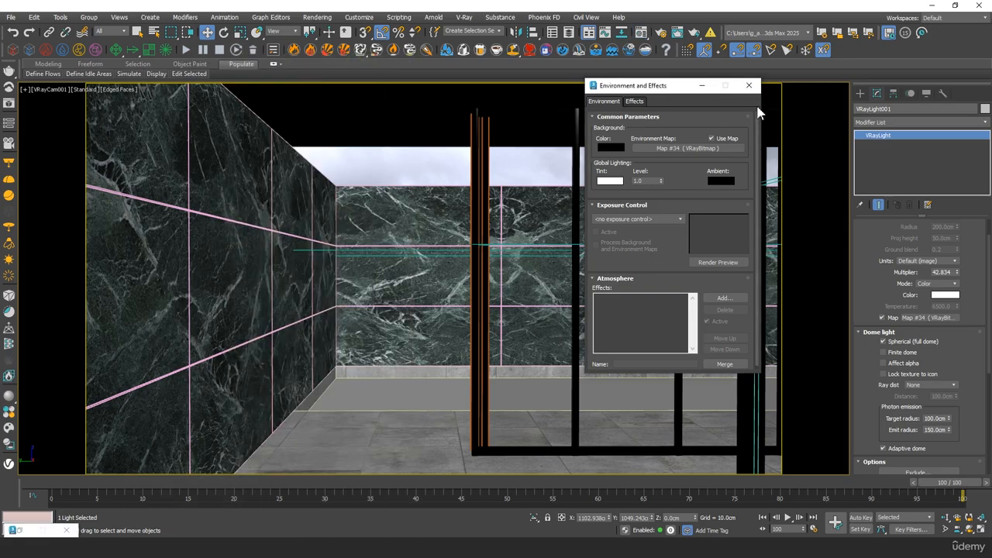
pyautogui.click(702, 86)
pyautogui.middleClick(545, 188)
pyautogui.press('p')
pyautogui.scroll(-3, 545, 188)
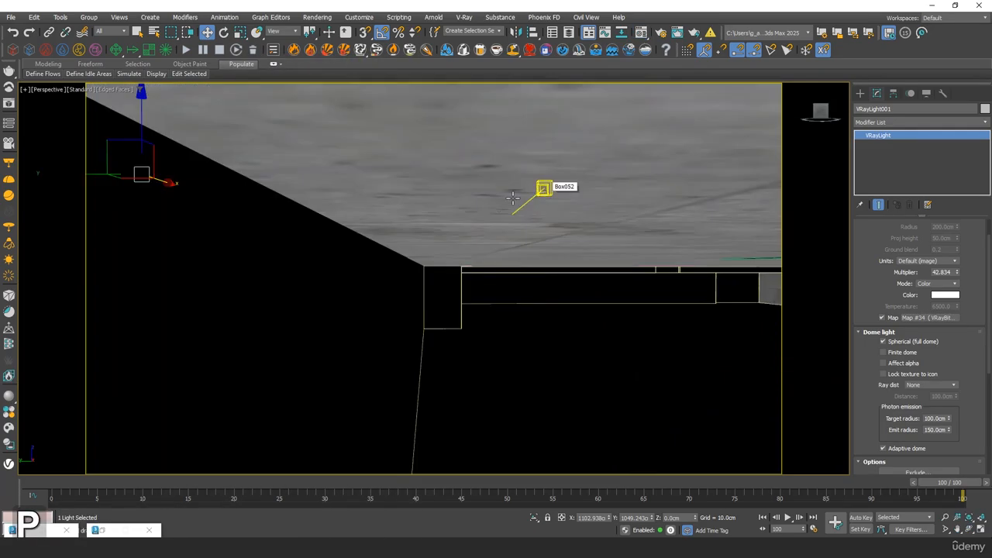
pyautogui.keyDown('alt'); pyautogui.moveTo(545, 188); pyautogui.dragTo(600, 249, button='middle'); pyautogui.keyUp('alt')
pyautogui.press('c')
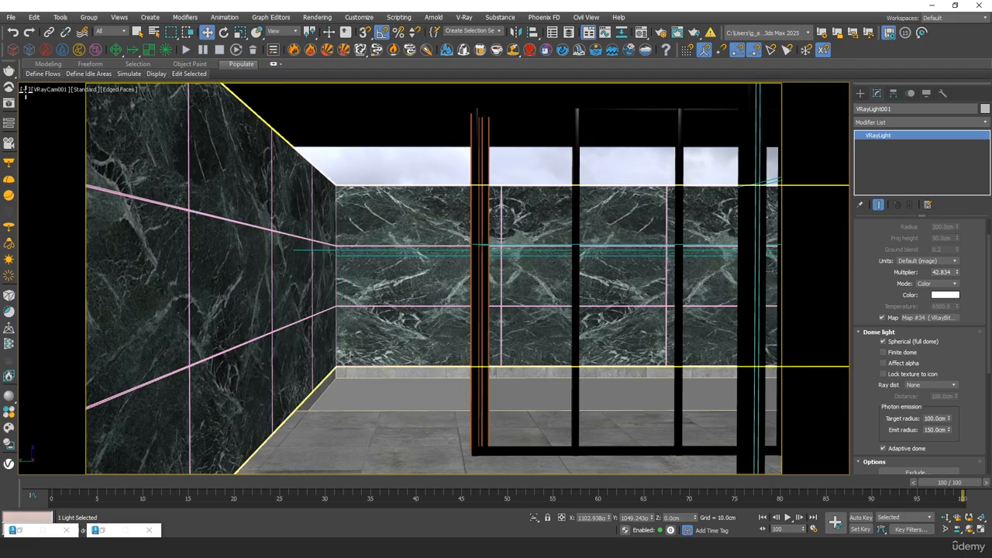
# Configure the viewport background with the Use Environment Background option.
pyautogui.click(25, 90)
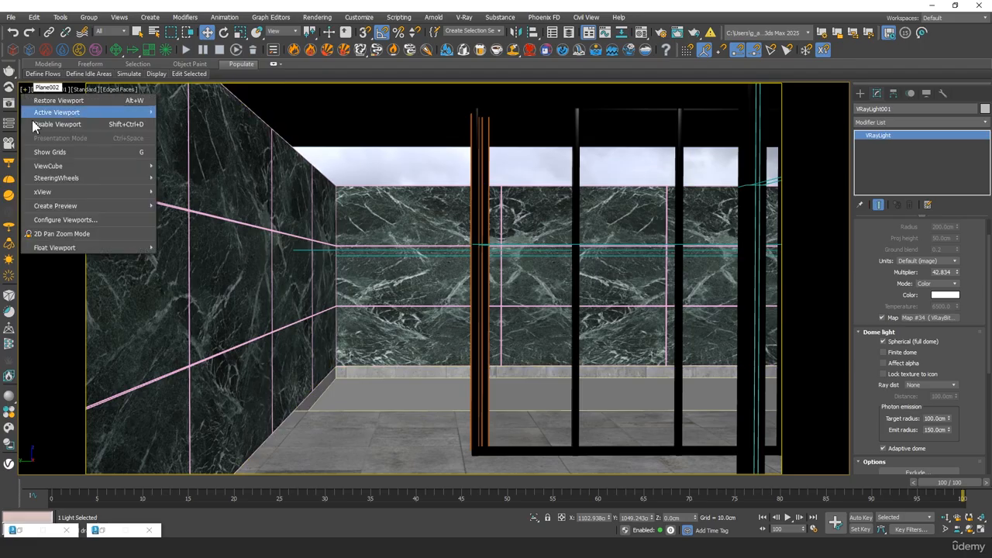
pyautogui.click(95, 224)
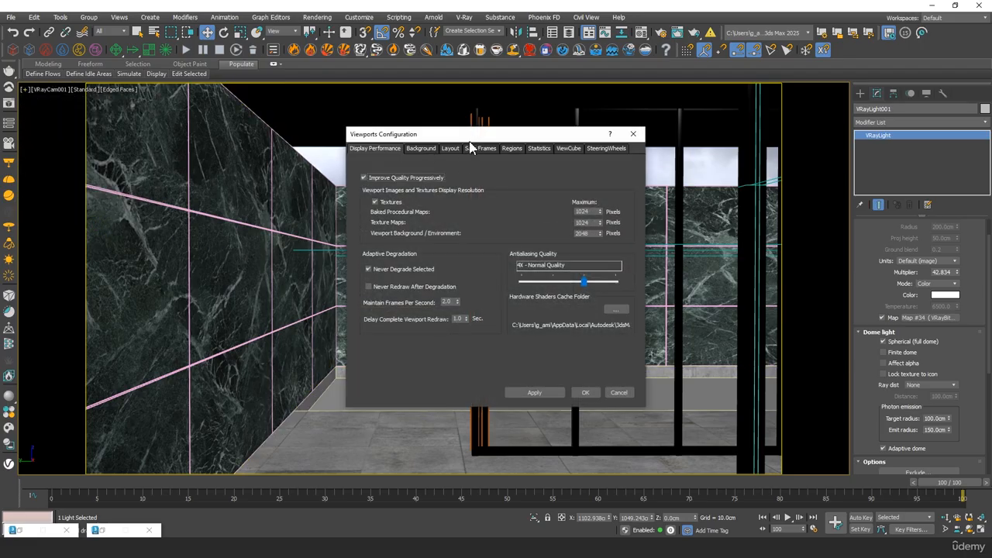
pyautogui.click(421, 148)
pyautogui.moveTo(461, 134); pyautogui.dragTo(609, 134)
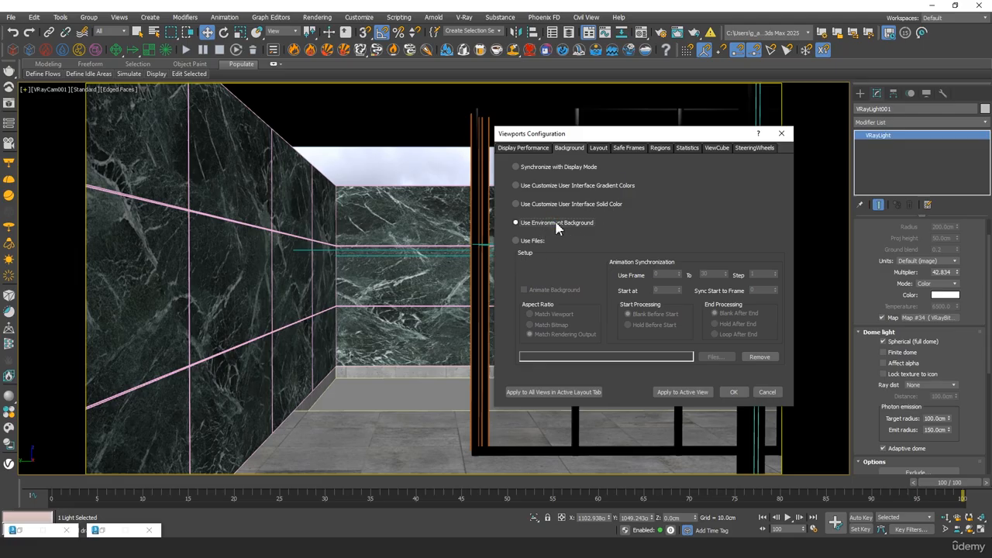
pyautogui.click(733, 393)
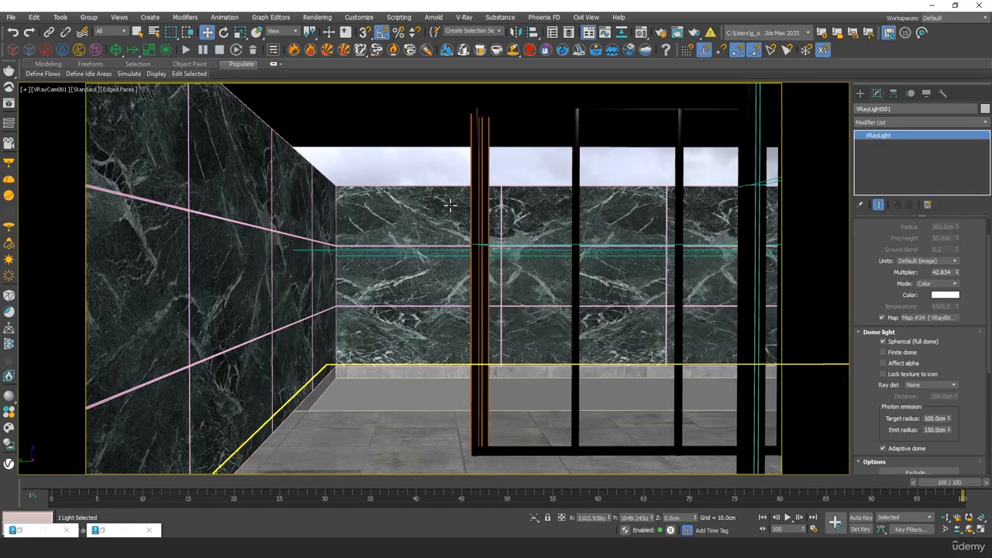
# Restart the interactive render in the V-Ray frame buffer with the HDRI lighting and background.
pyautogui.click(8, 105)
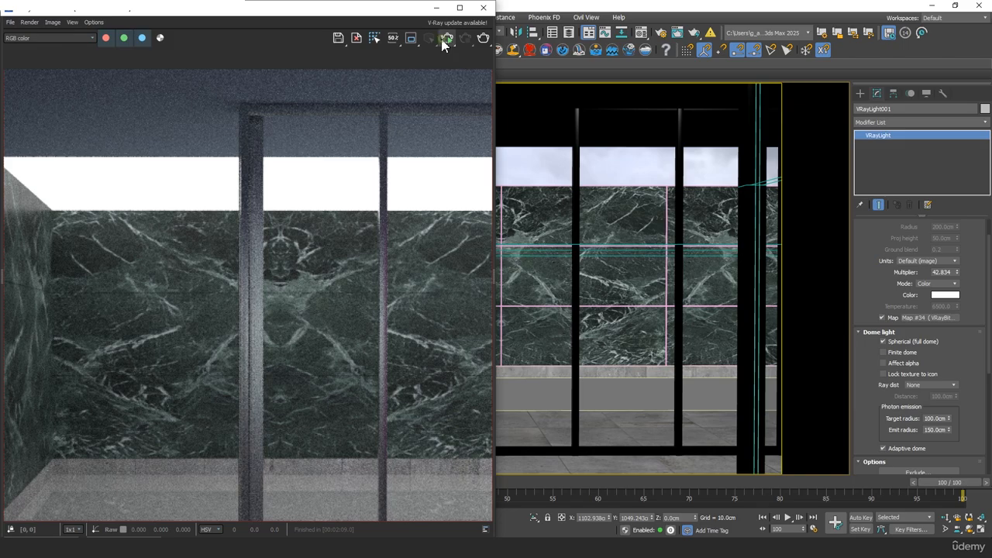
pyautogui.click(445, 40)
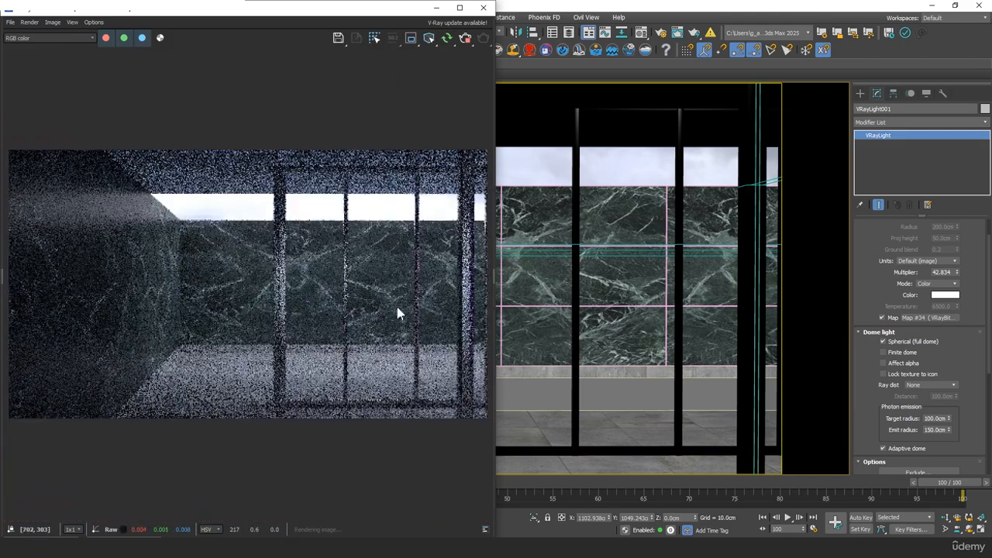
# Compare the HDRI lighting in the interactive render from outside the building and from the camera view, and minimize the frame buffer.
pyautogui.middleClick(671, 252)
pyautogui.press('p')
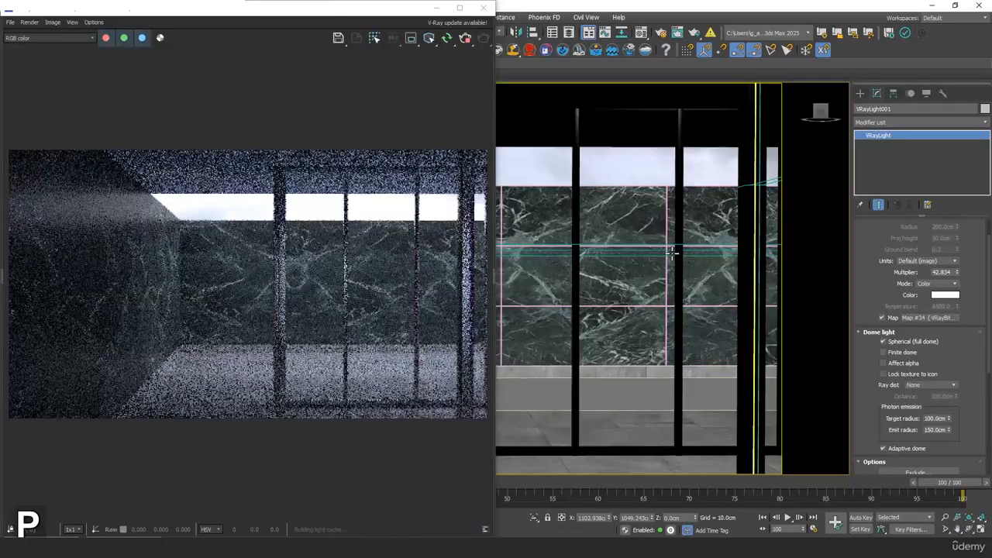
pyautogui.keyDown('alt'); pyautogui.moveTo(671, 252); pyautogui.dragTo(760, 271, button='middle'); pyautogui.keyUp('alt')
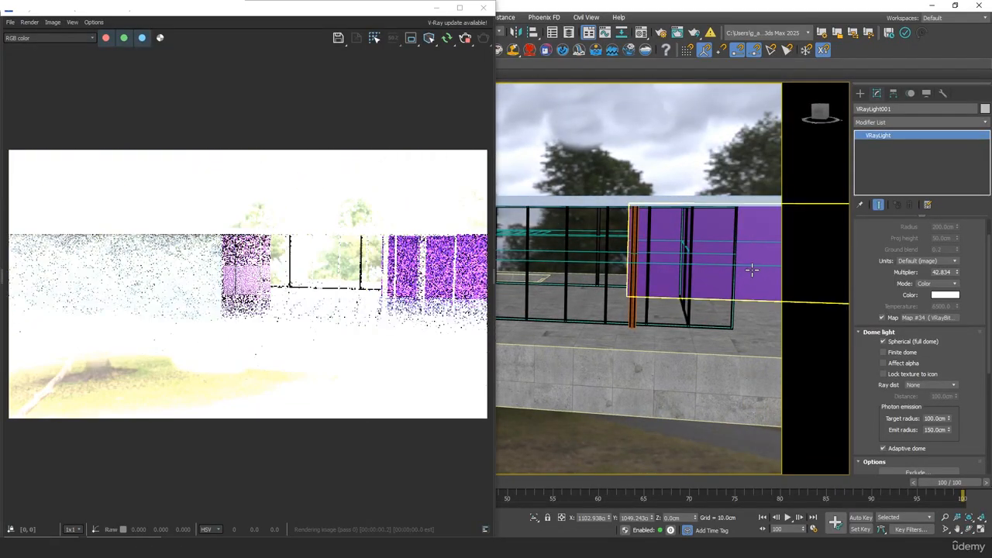
pyautogui.press('c')
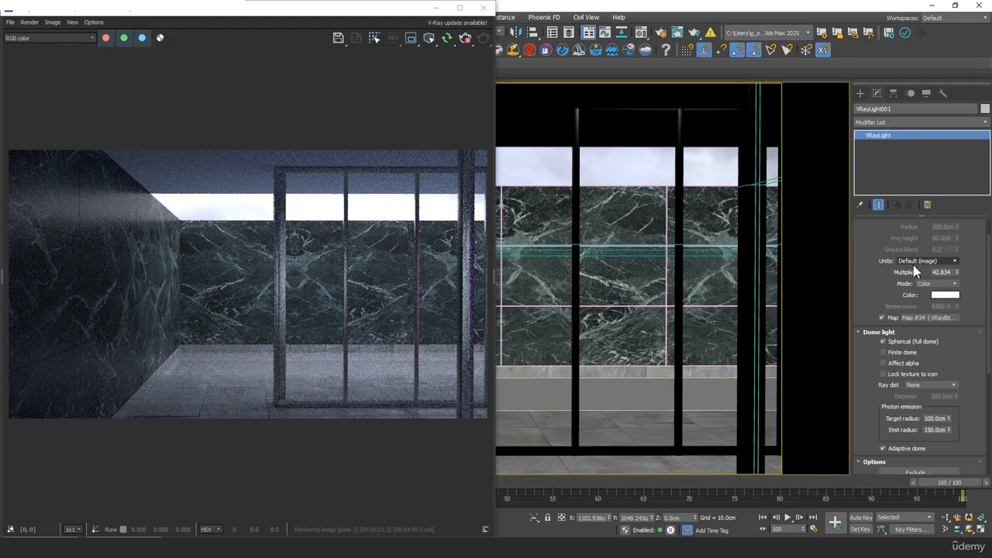
pyautogui.moveTo(959, 279); pyautogui.dragTo(892, 151)
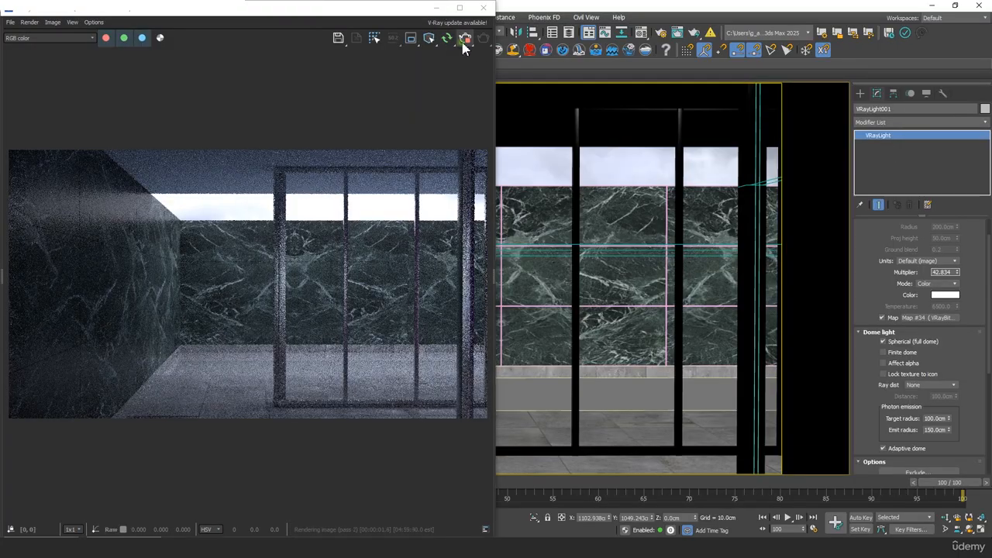
pyautogui.click(437, 8)
# Select the roof slab and turn a spare Material Editor sample slot into a VRayMtl material.
pyautogui.click(405, 107)
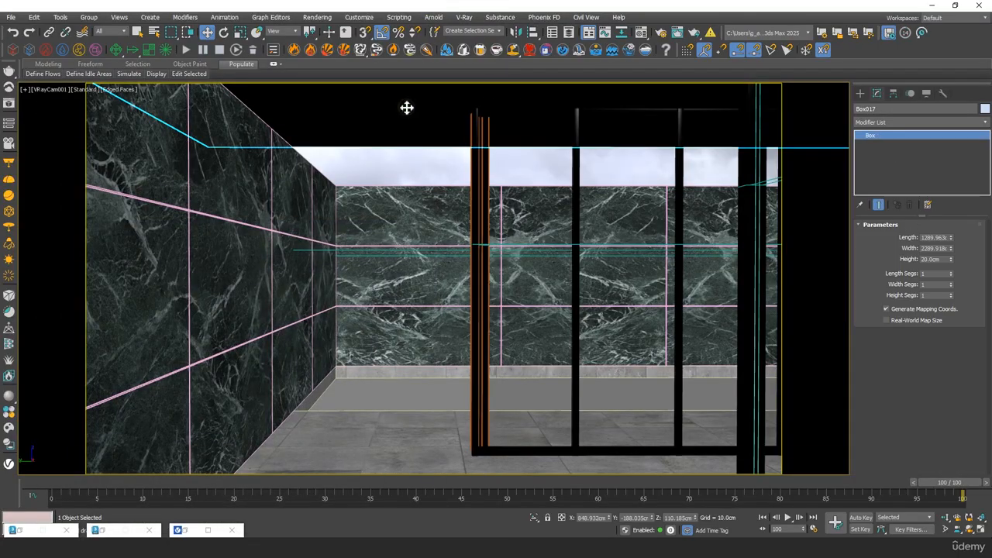
pyautogui.press('p')
pyautogui.press('z')
pyautogui.keyDown('alt'); pyautogui.moveTo(408, 168); pyautogui.dragTo(398, 207, button='middle'); pyautogui.keyUp('alt')
pyautogui.press('m')
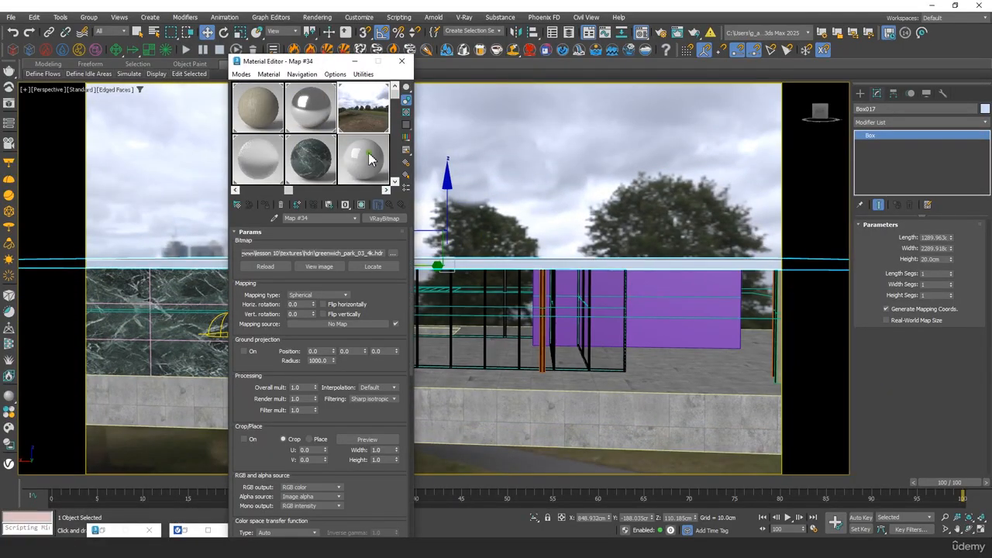
pyautogui.click(386, 205)
pyautogui.click(384, 218)
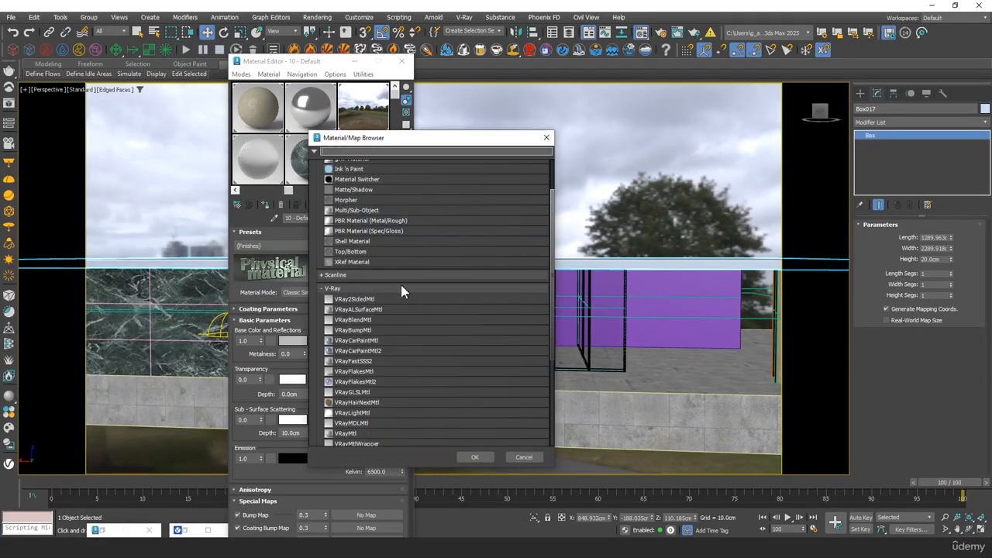
pyautogui.write('vraymtl')
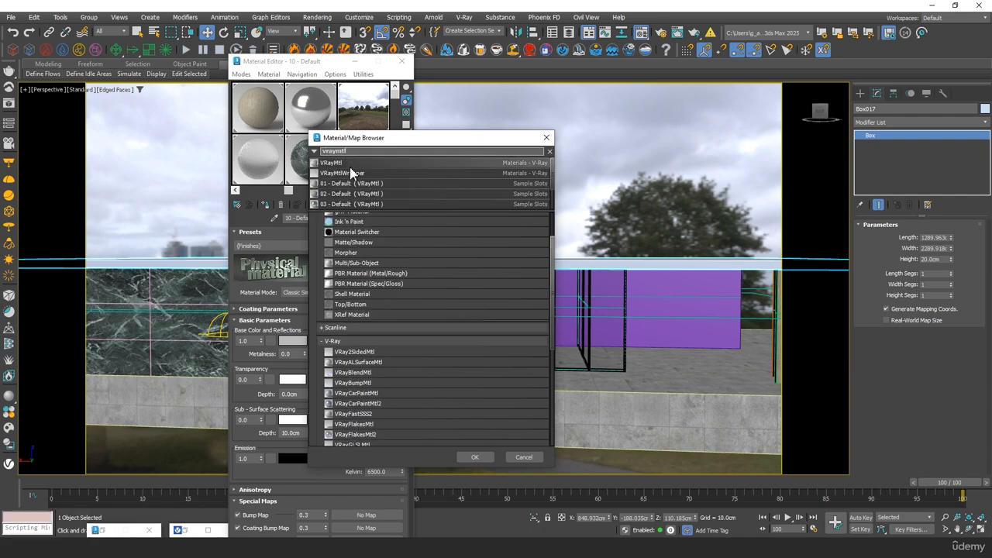
pyautogui.doubleClick(348, 163)
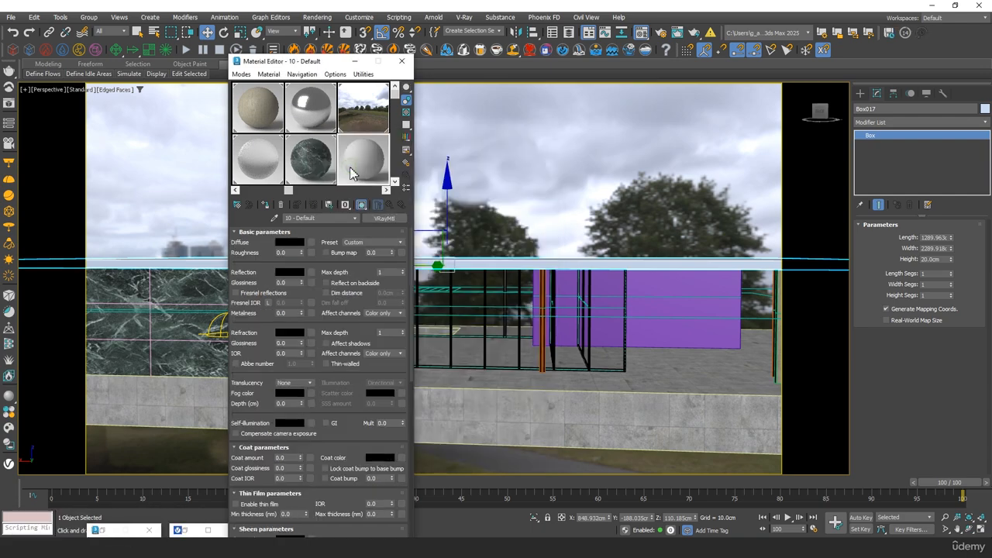
# Set the new material's diffuse color to pure white and its roughness to 0.82, and assign it to the roof slab.
pyautogui.click(285, 233)
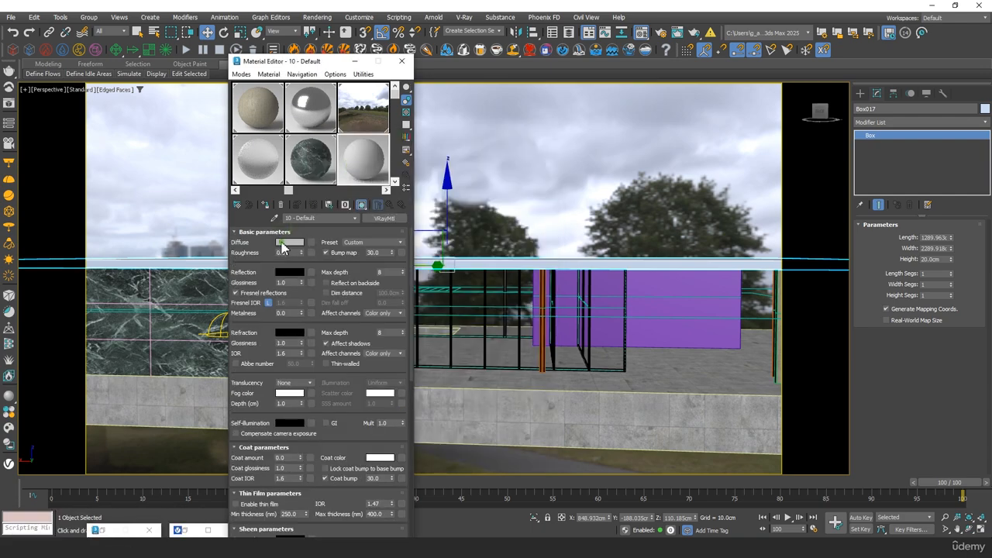
pyautogui.click(289, 242)
pyautogui.moveTo(170, 189); pyautogui.dragTo(170, 210)
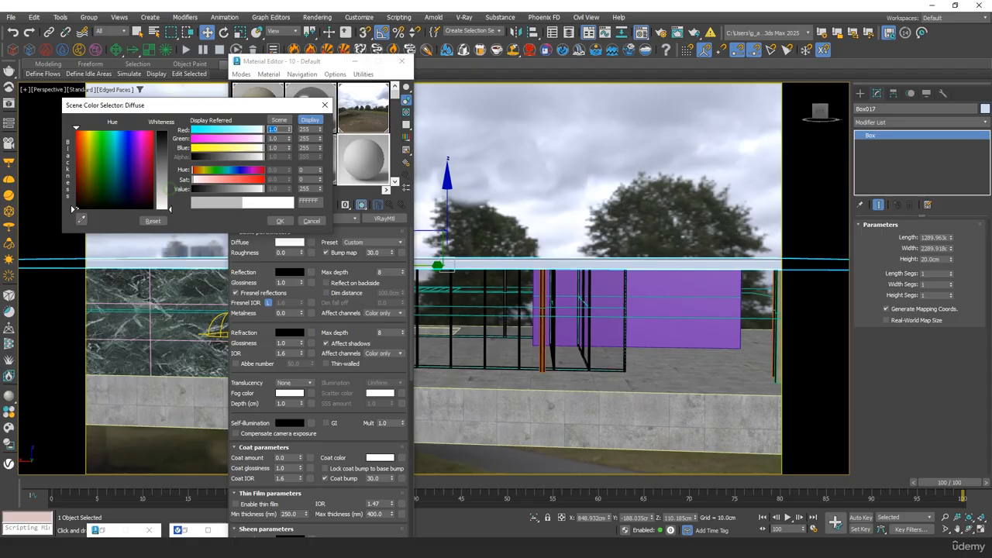
pyautogui.click(279, 220)
pyautogui.moveTo(301, 252); pyautogui.dragTo(316, 68)
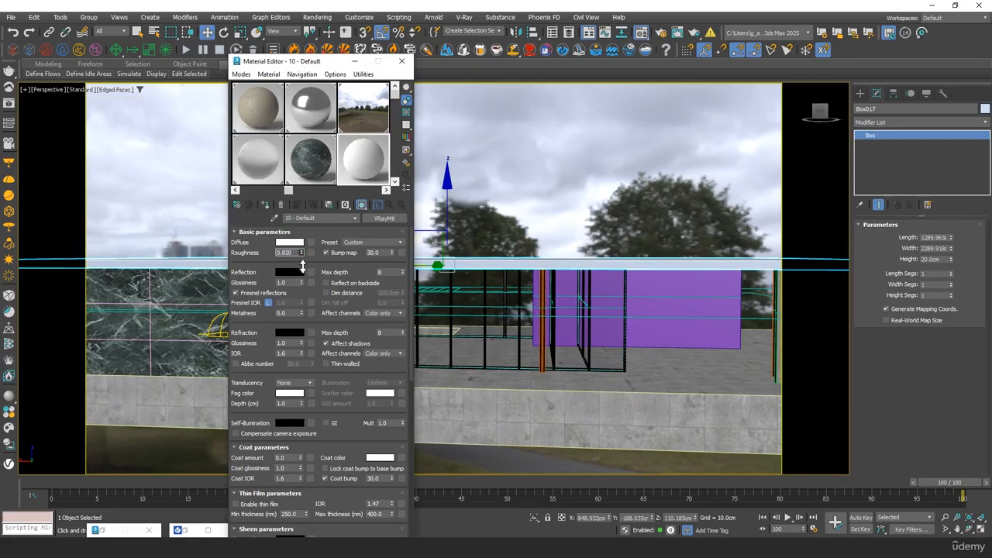
pyautogui.click(265, 204)
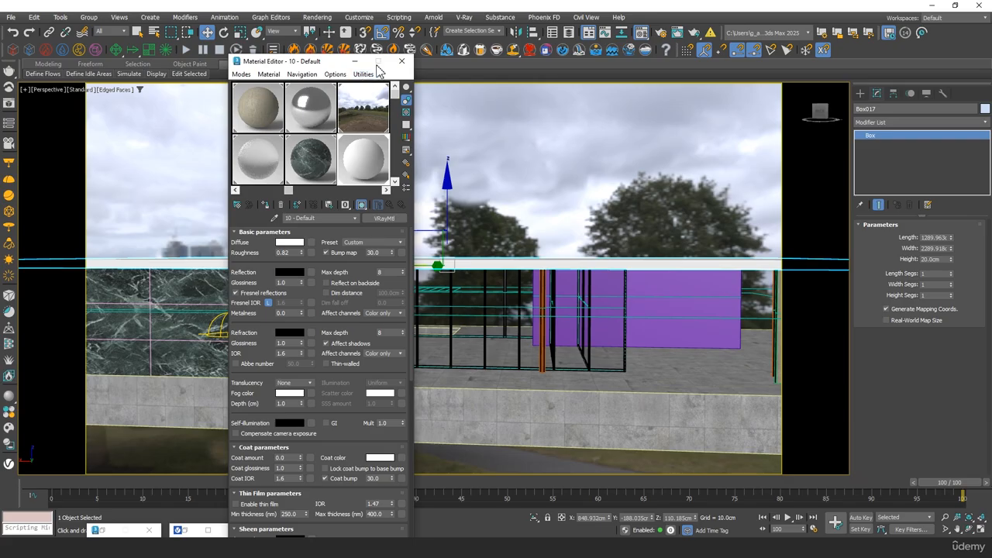
# Give the roof material a dark grey reflection with glossiness 0.7, check its enlarged preview, and close the Material Editor.
pyautogui.click(289, 272)
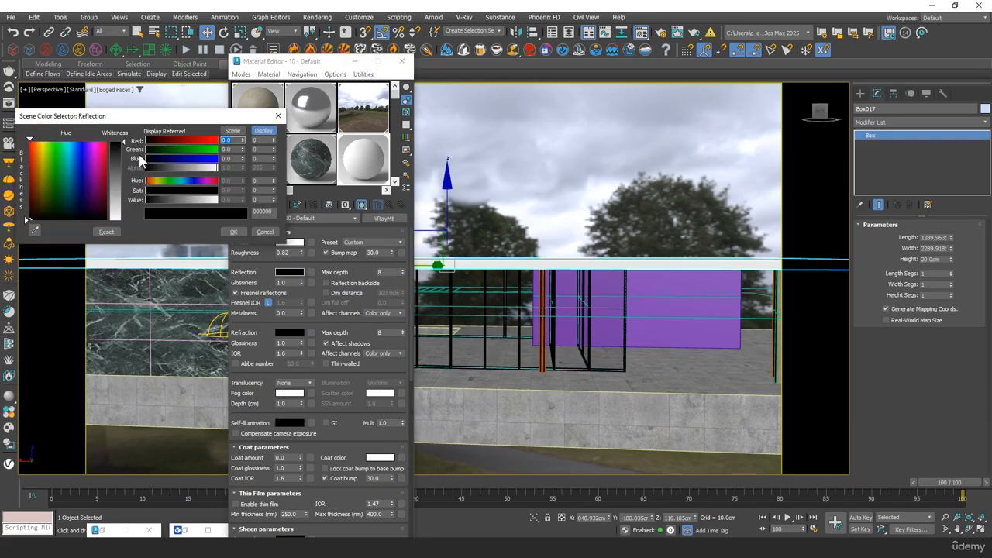
pyautogui.click(231, 232)
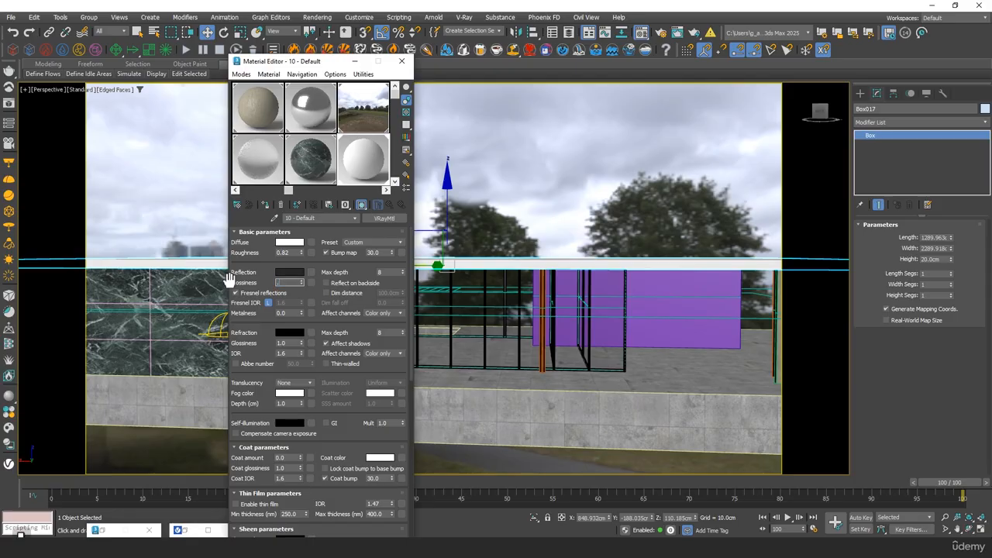
pyautogui.click(245, 286)
pyautogui.doubleClick(360, 151)
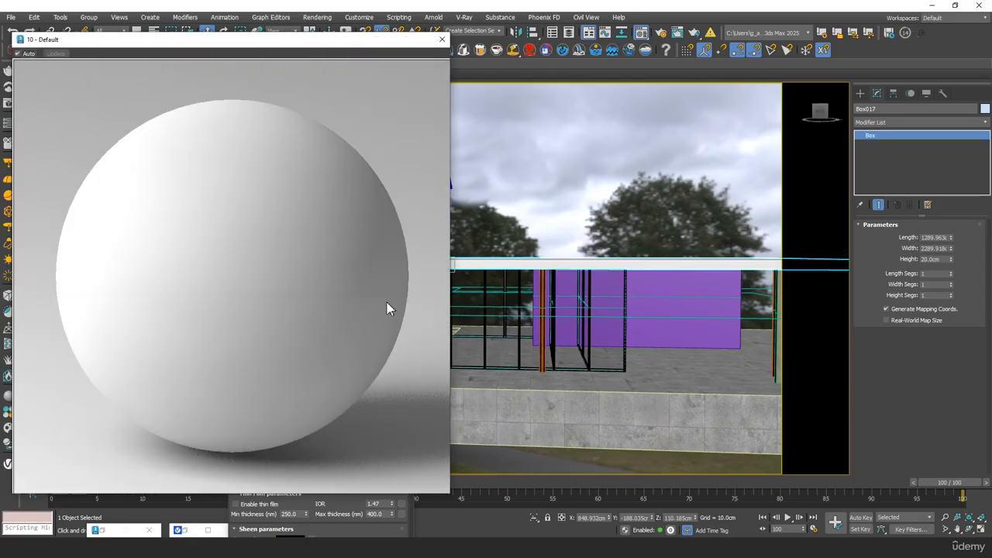
pyautogui.click(441, 40)
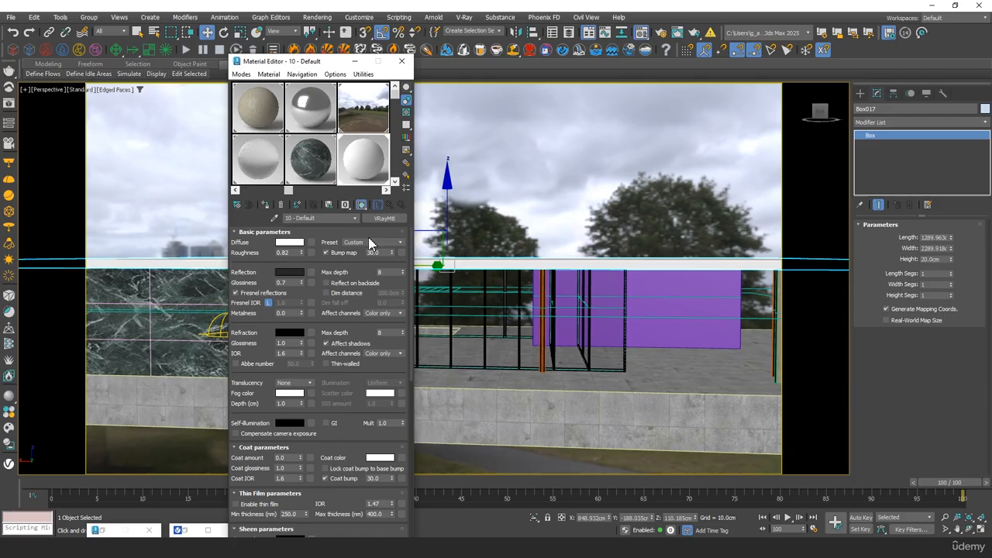
pyautogui.click(400, 62)
# Check the white roof slab from above, return to the camera view, and start a V-Ray interactive render.
pyautogui.keyDown('alt'); pyautogui.moveTo(436, 268); pyautogui.dragTo(486, 341, button='middle'); pyautogui.keyUp('alt')
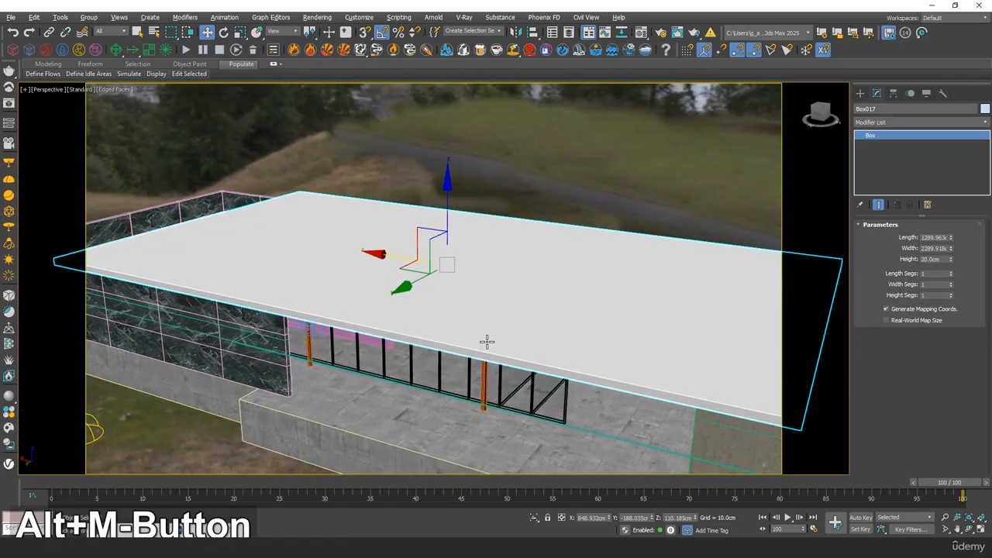
pyautogui.press('m')
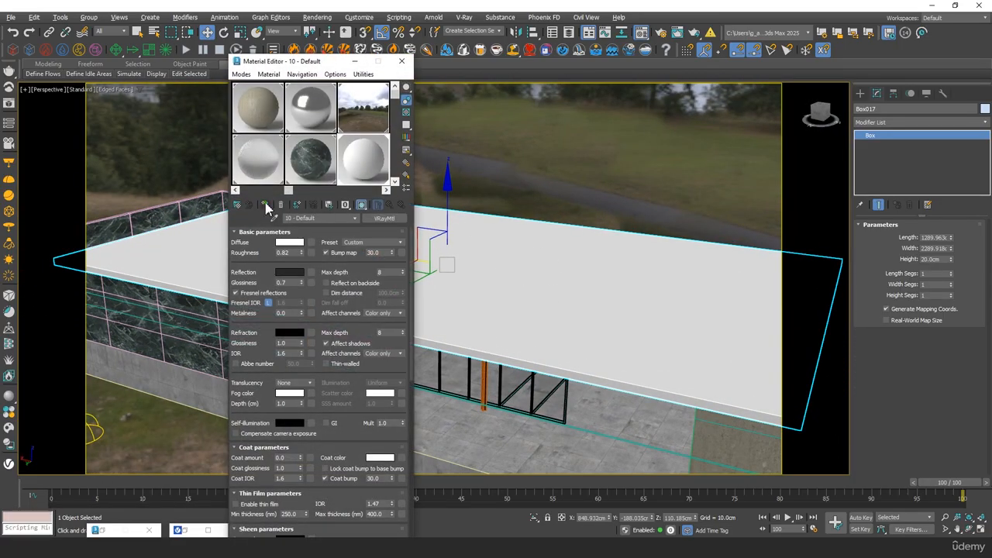
pyautogui.click(401, 61)
pyautogui.press('c')
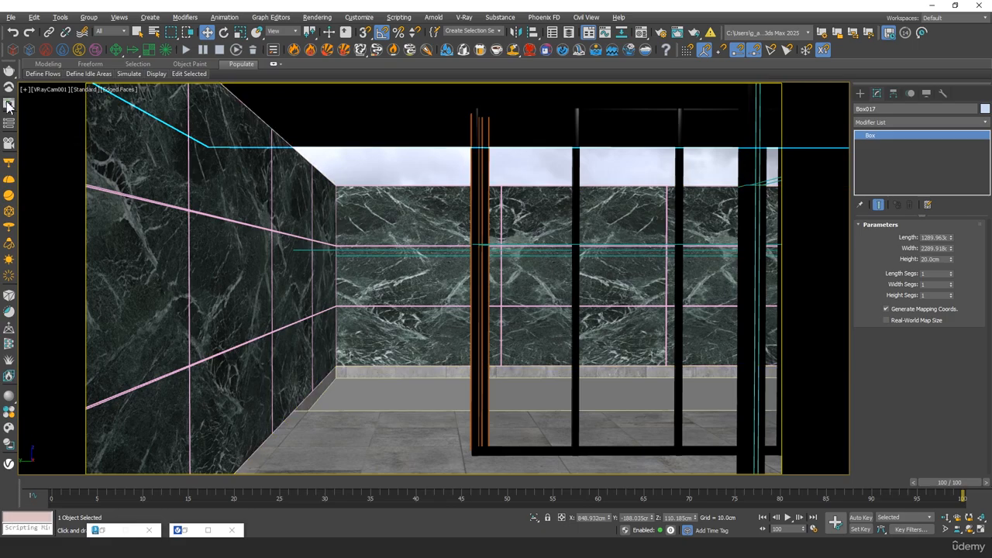
pyautogui.click(9, 103)
pyautogui.click(77, 145)
pyautogui.moveTo(41, 117); pyautogui.dragTo(1, 128)
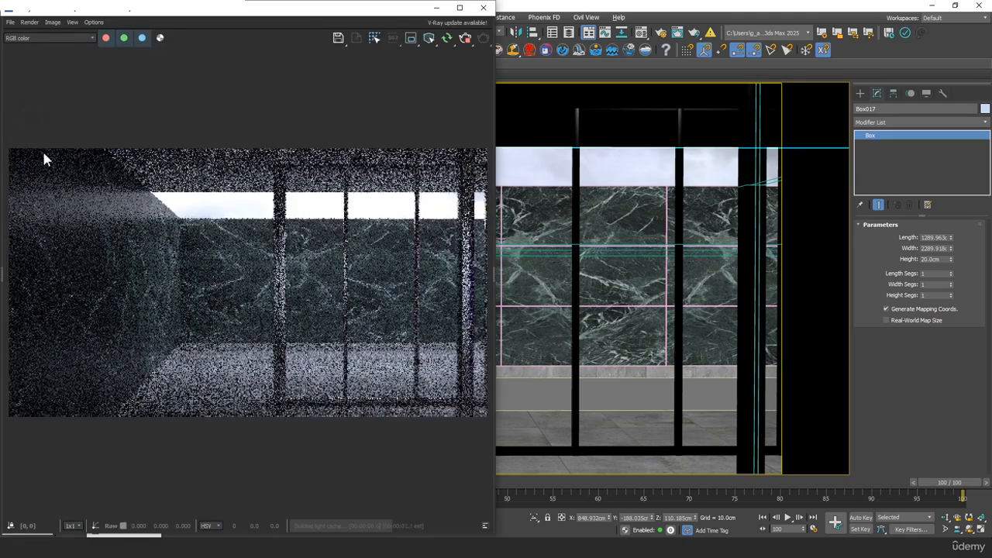
# Examine the rendered marble walls and ceiling up close, stop the render, and close the frame buffer.
pyautogui.scroll(-1, 301, 226)
pyautogui.scroll(2, 262, 283)
pyautogui.scroll(-1, 259, 286)
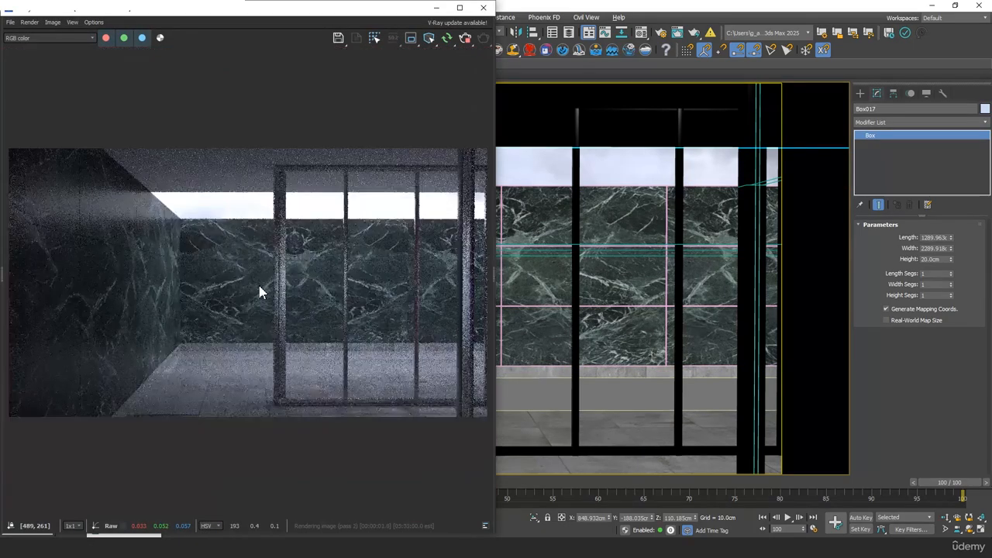
pyautogui.scroll(1, 259, 285)
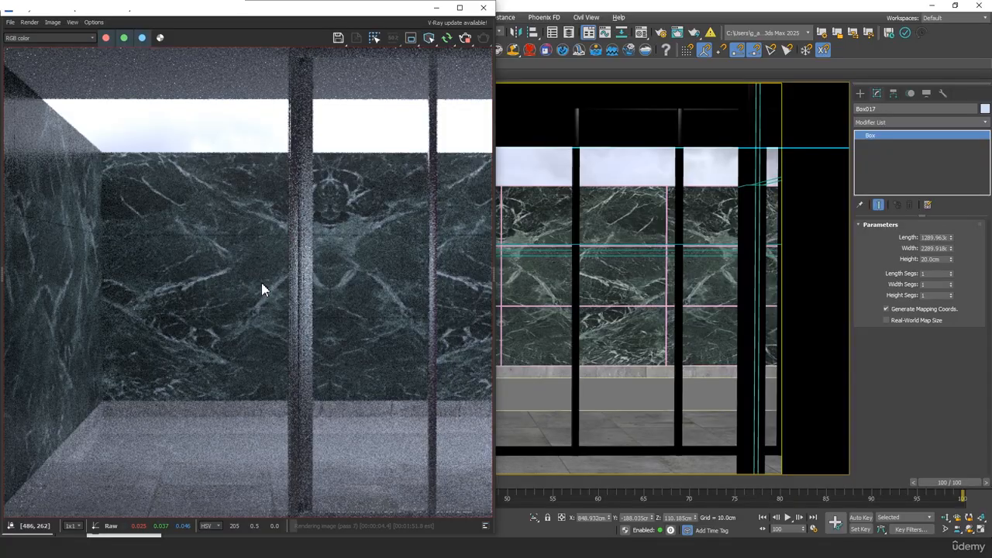
pyautogui.scroll(-2, 261, 287)
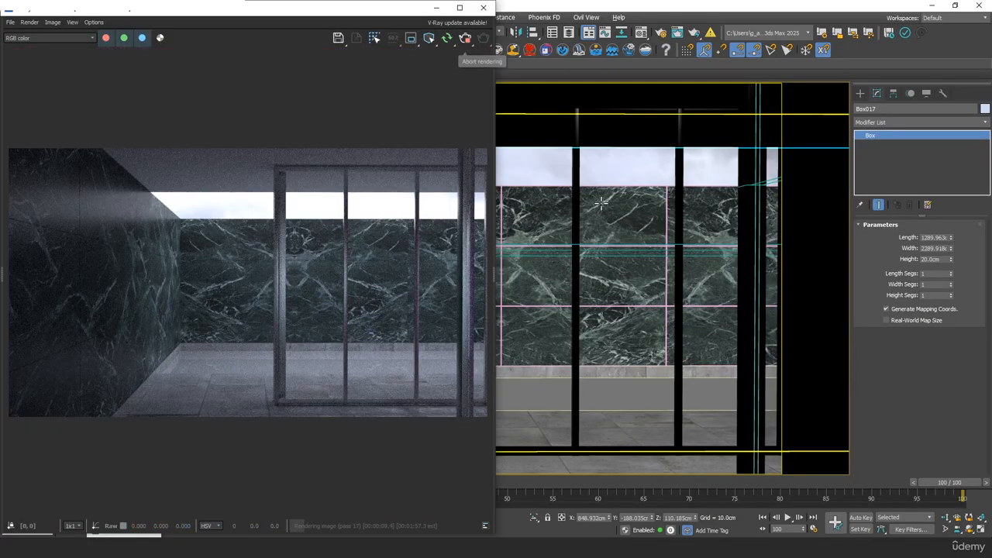
pyautogui.click(466, 38)
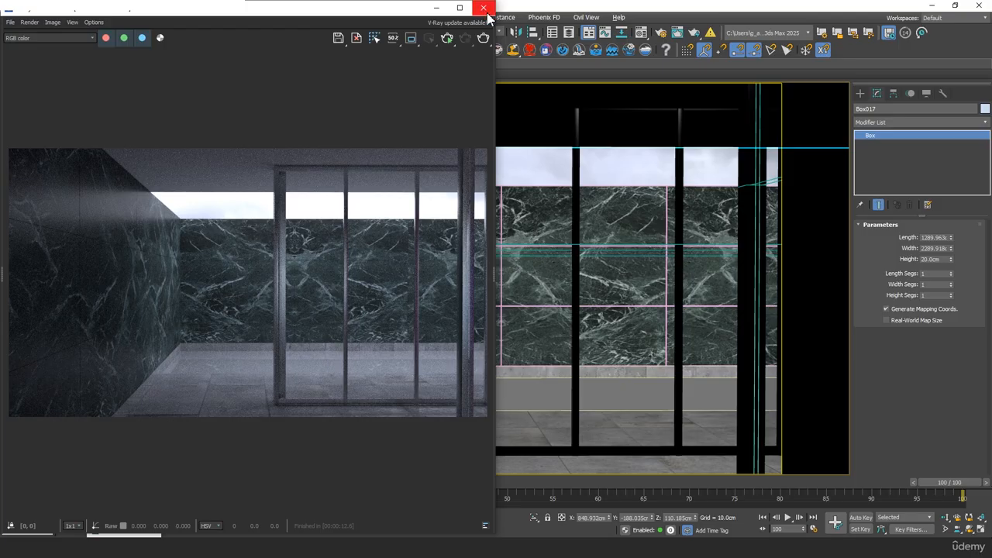
pyautogui.click(483, 8)
# Select the bottom polygon of the recessed basin in the floor object and isolate that object.
pyautogui.click(806, 419)
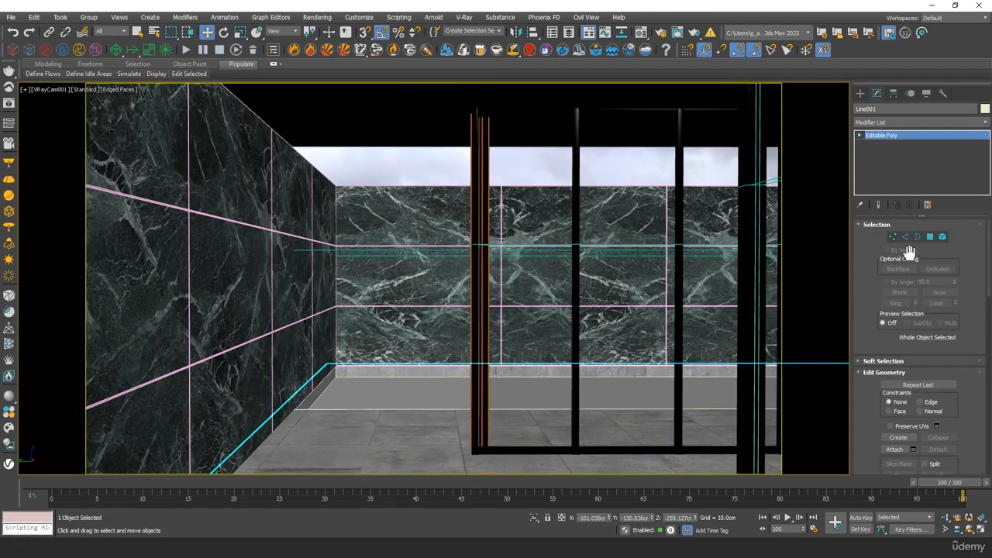
pyautogui.press('4')
pyautogui.click(388, 380)
pyautogui.press('F2')
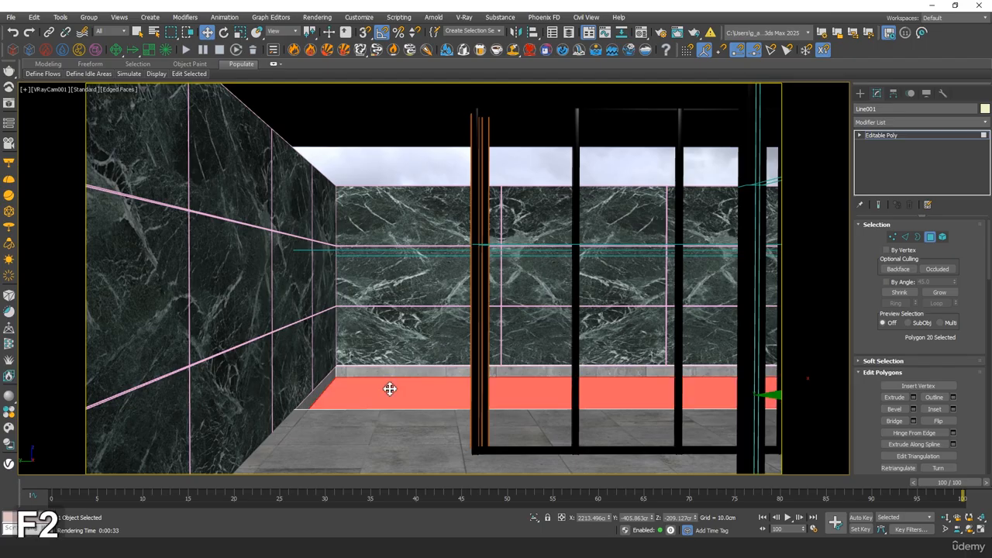
pyautogui.click(537, 521)
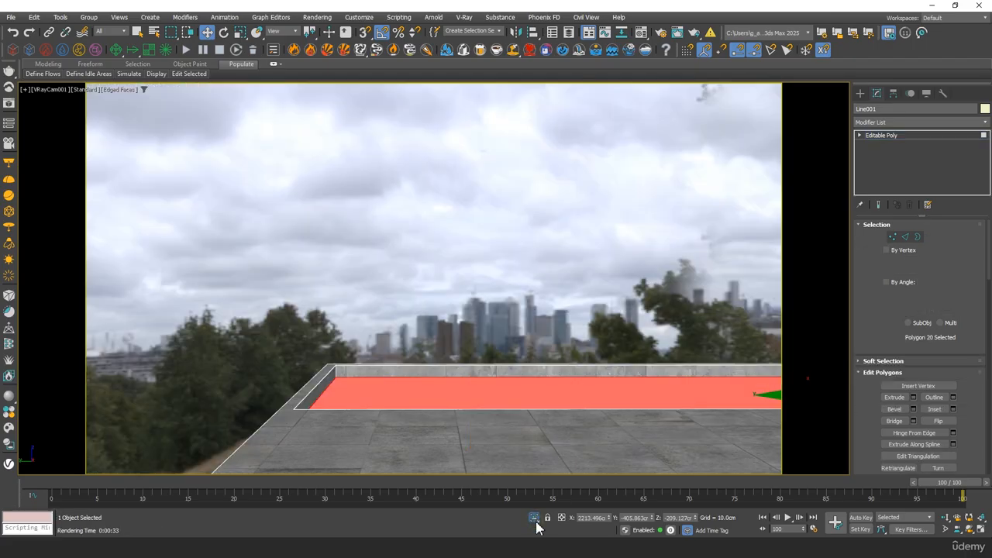
# Clone the basin's bottom polygon straight up above the floor in the perspective view, using Clone To Element.
pyautogui.press('p')
pyautogui.press('z')
pyautogui.keyDown('alt'); pyautogui.moveTo(334, 277); pyautogui.dragTo(634, 227, button='middle'); pyautogui.keyUp('alt')
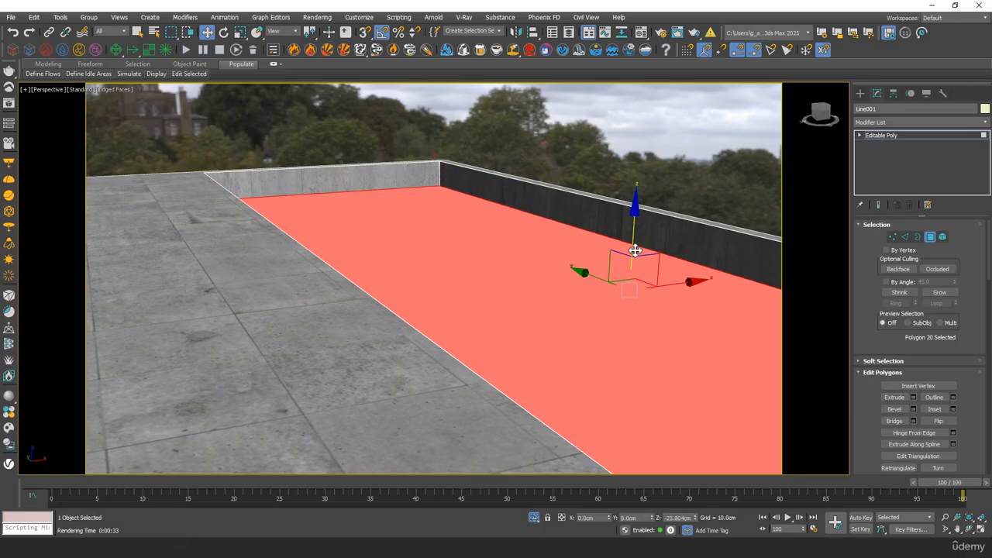
pyautogui.moveTo(597, 255); pyautogui.dragTo(532, 243, button='middle')
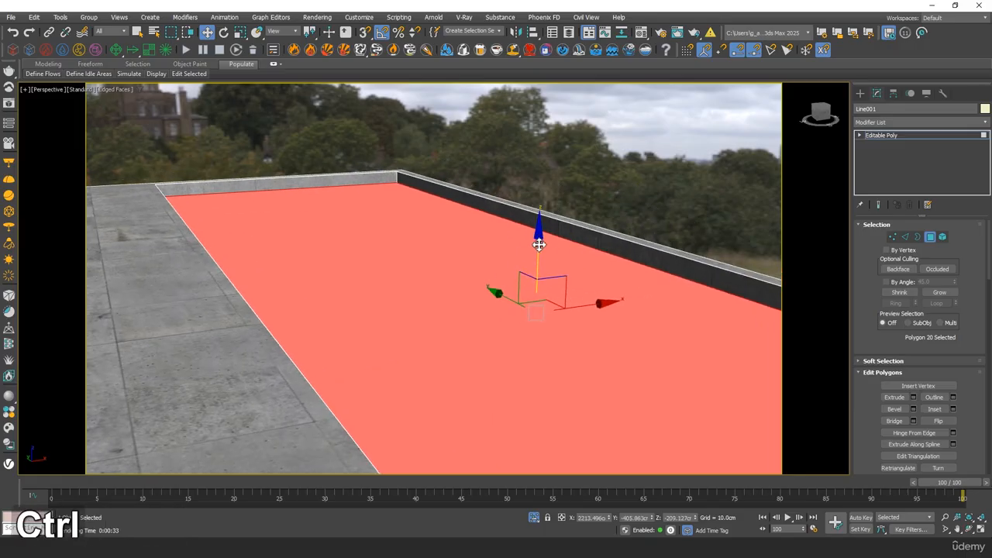
pyautogui.keyDown('shift'); pyautogui.moveTo(539, 242); pyautogui.dragTo(535, 147); pyautogui.keyUp('shift')
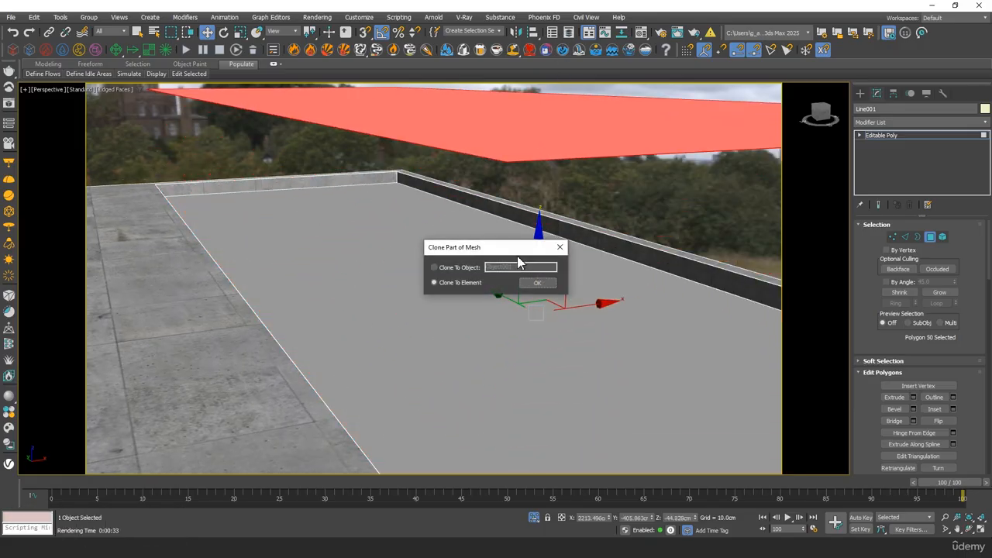
pyautogui.click(537, 284)
# Detach the cloned polygon from the floor as a separate object.
pyautogui.scroll(-3, 969, 352)
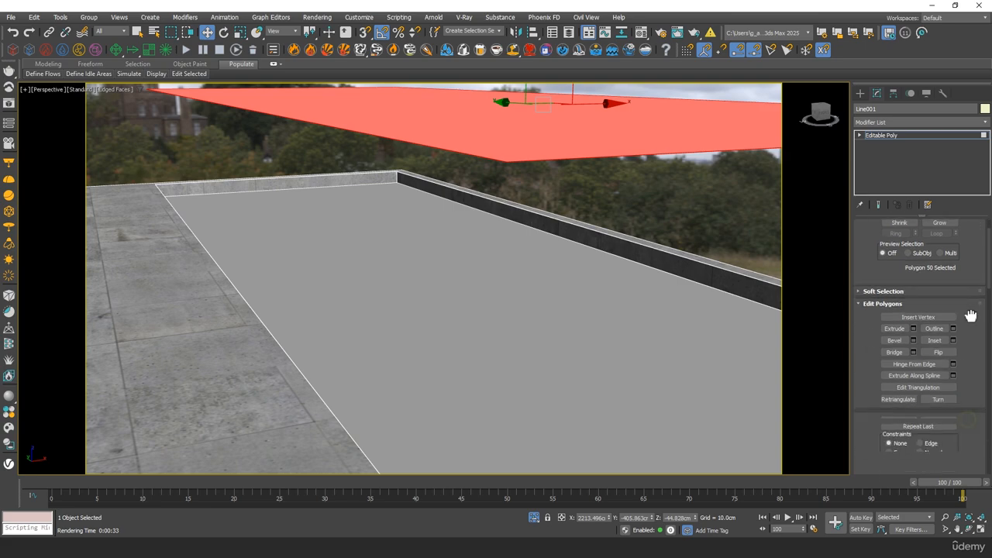
pyautogui.scroll(-1, 967, 403)
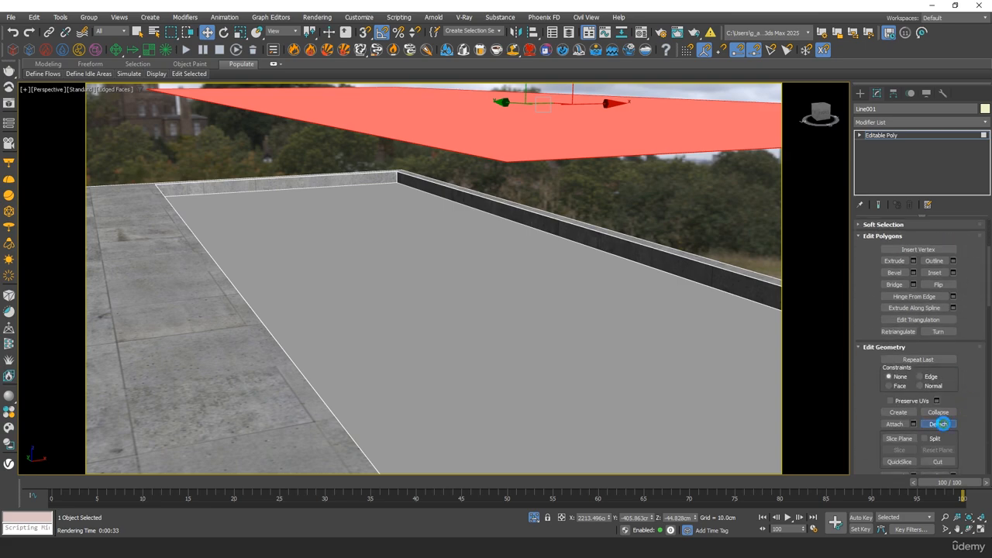
pyautogui.click(938, 424)
pyautogui.click(529, 290)
pyautogui.moveTo(525, 282); pyautogui.dragTo(551, 224, button='middle')
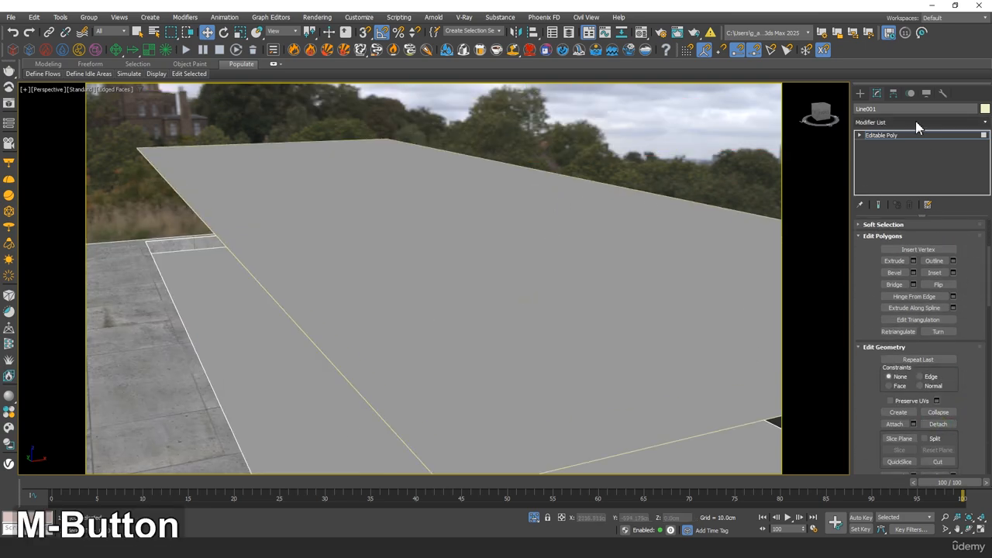
# Leave polygon editing, select the detached basin surface, and center its pivot to the object.
pyautogui.click(876, 135)
pyautogui.click(538, 295)
pyautogui.moveTo(538, 294); pyautogui.dragTo(542, 232, button='middle')
pyautogui.click(893, 93)
pyautogui.click(919, 165)
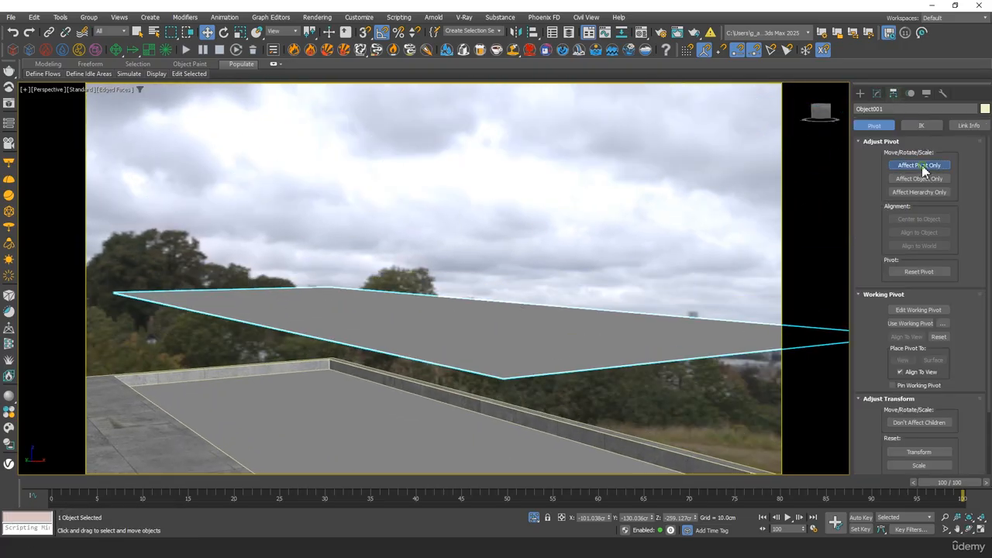
pyautogui.click(919, 219)
pyautogui.click(920, 166)
# Move the detached surface straight down about 162 cm so that it sits inside the floor basin.
pyautogui.keyDown('alt'); pyautogui.moveTo(542, 349); pyautogui.dragTo(370, 99, button='middle'); pyautogui.keyUp('alt')
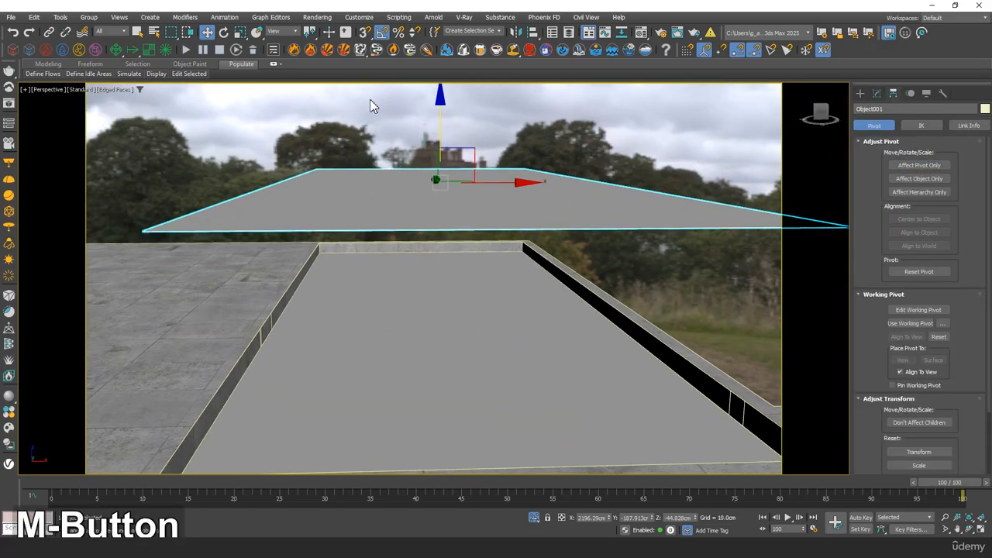
pyautogui.moveTo(440, 97); pyautogui.dragTo(455, 229)
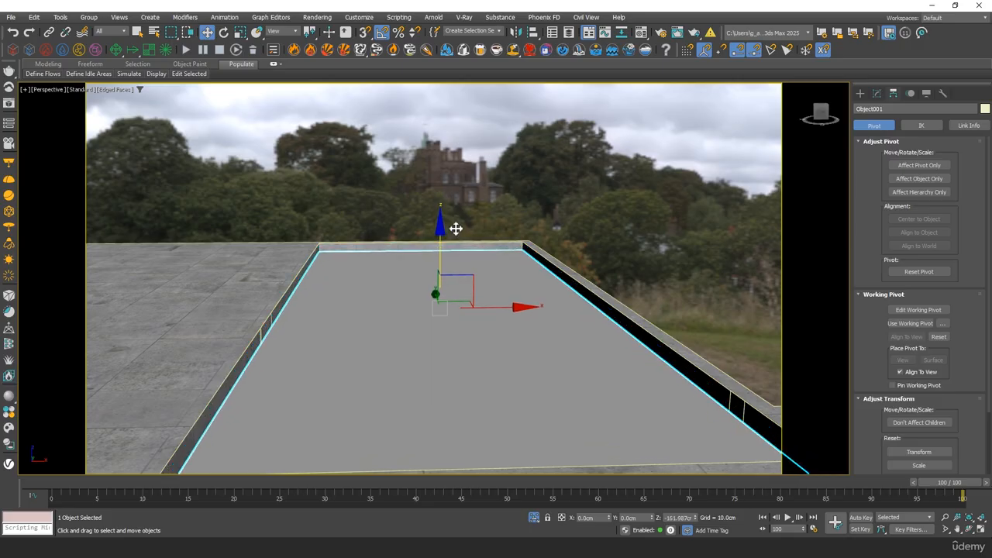
pyautogui.moveTo(456, 228); pyautogui.dragTo(501, 227, button='middle')
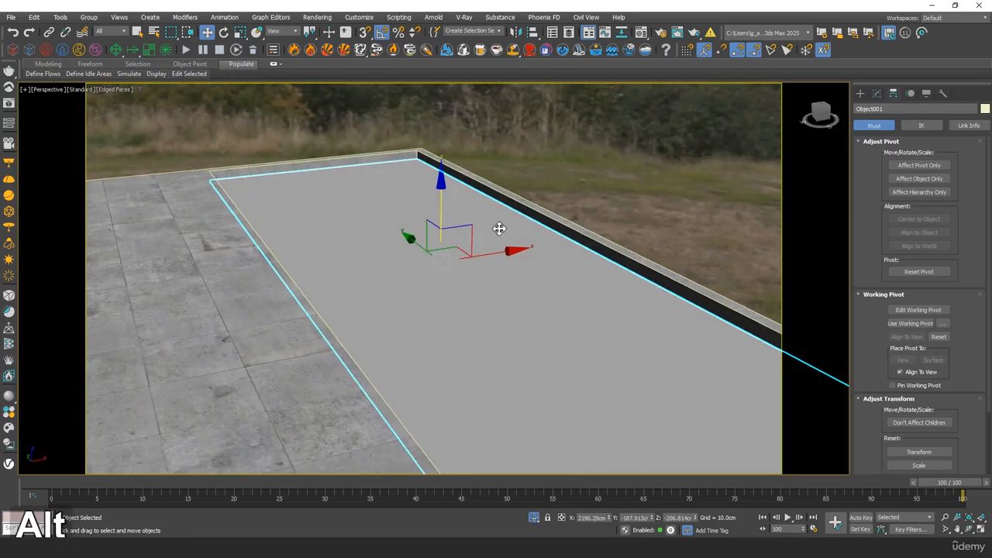
# Change the selected physical material in the Material Editor to a VRayMtl.
pyautogui.press('m')
pyautogui.click(706, 216)
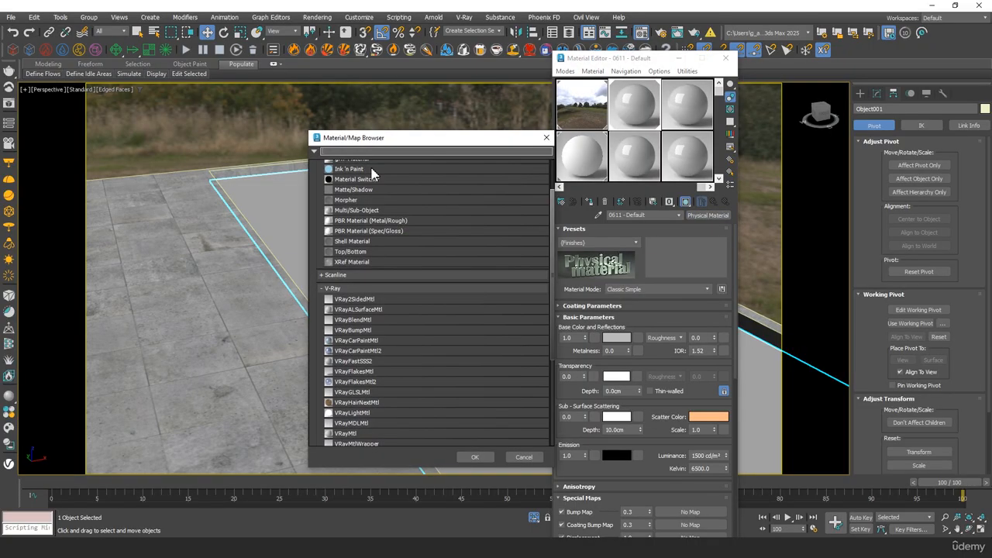
pyautogui.write('vraymtl')
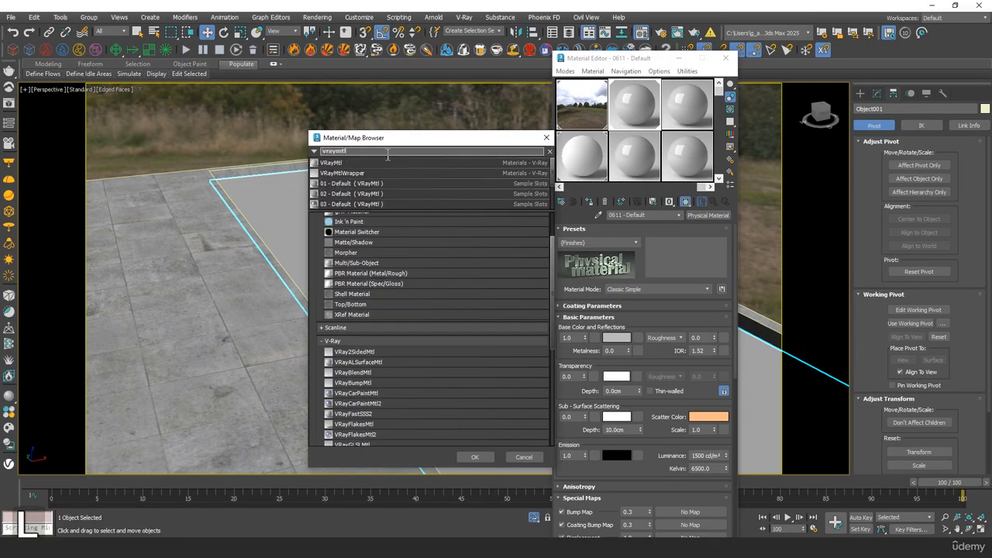
pyautogui.doubleClick(391, 162)
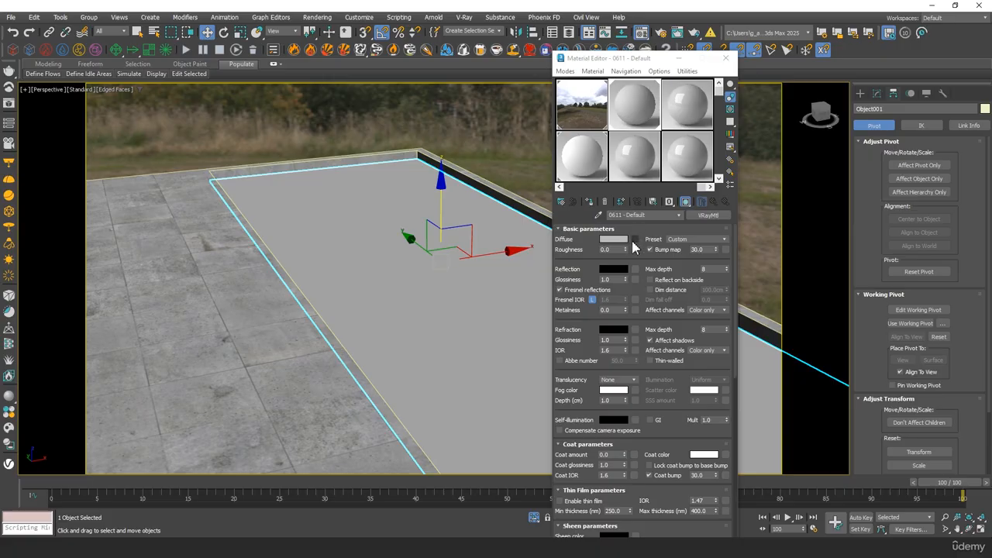
# Put a Color Correction map in the material's diffuse and load the bitmap gravel-001_04_smoothed1_2m_d-ao.jpg into it.
pyautogui.click(636, 240)
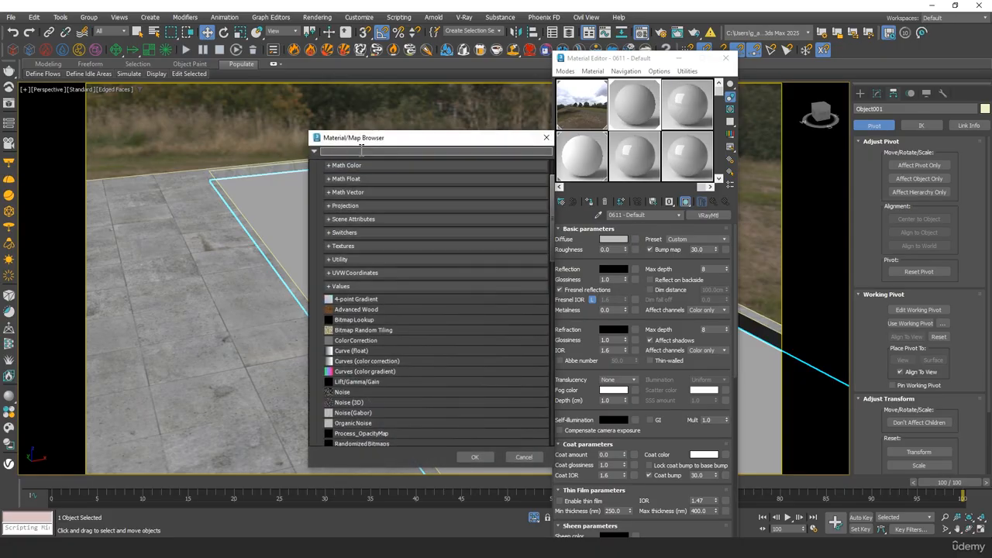
pyautogui.write('color c')
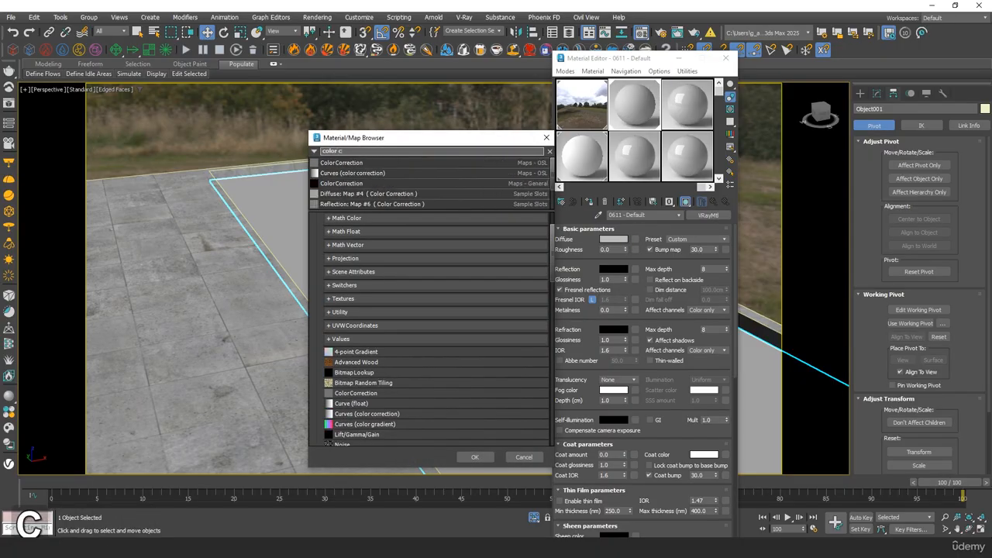
pyautogui.doubleClick(419, 183)
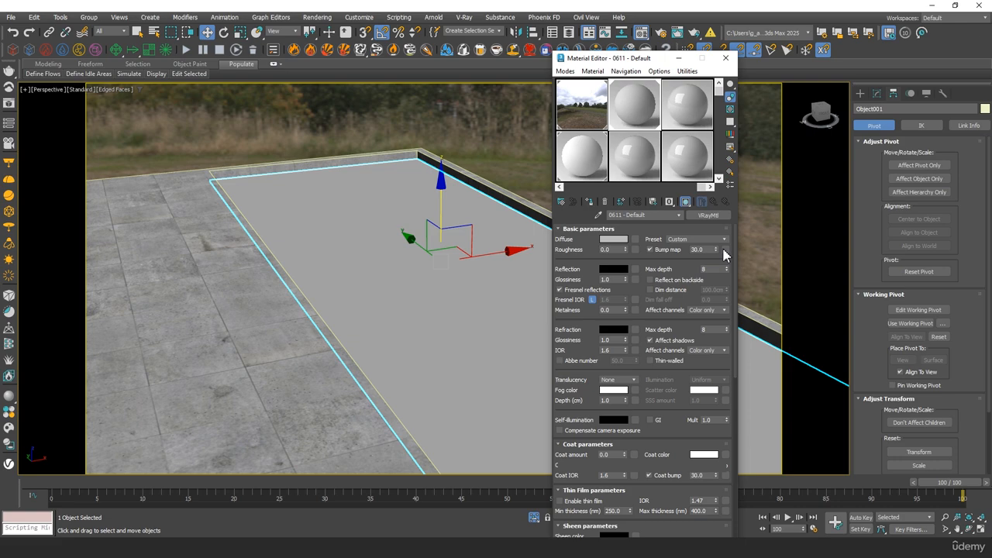
pyautogui.click(678, 239)
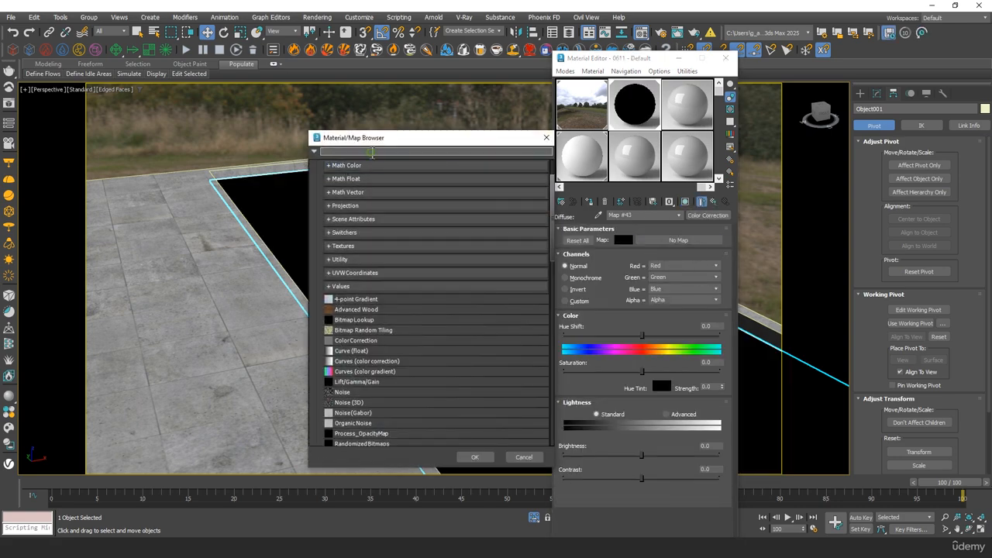
pyautogui.write('bit')
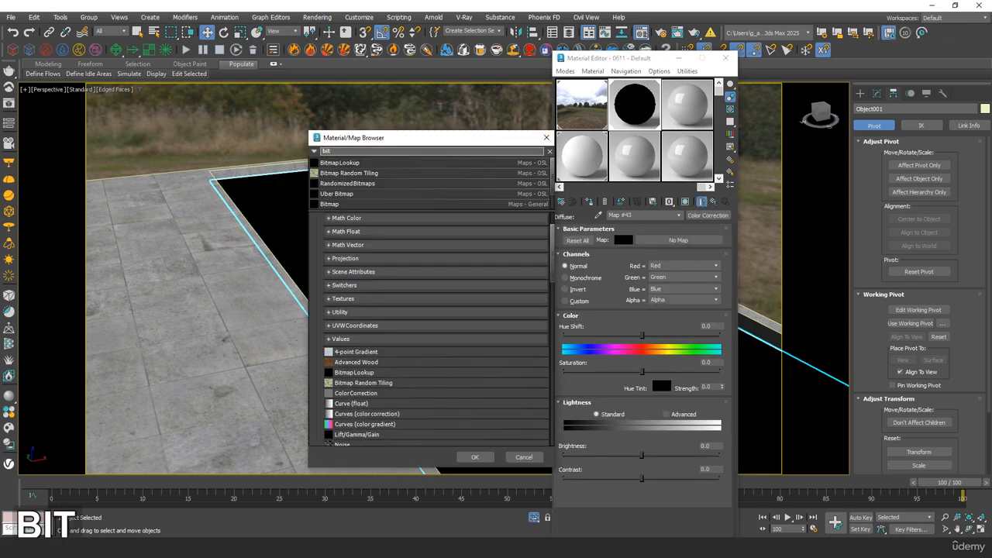
pyautogui.doubleClick(333, 203)
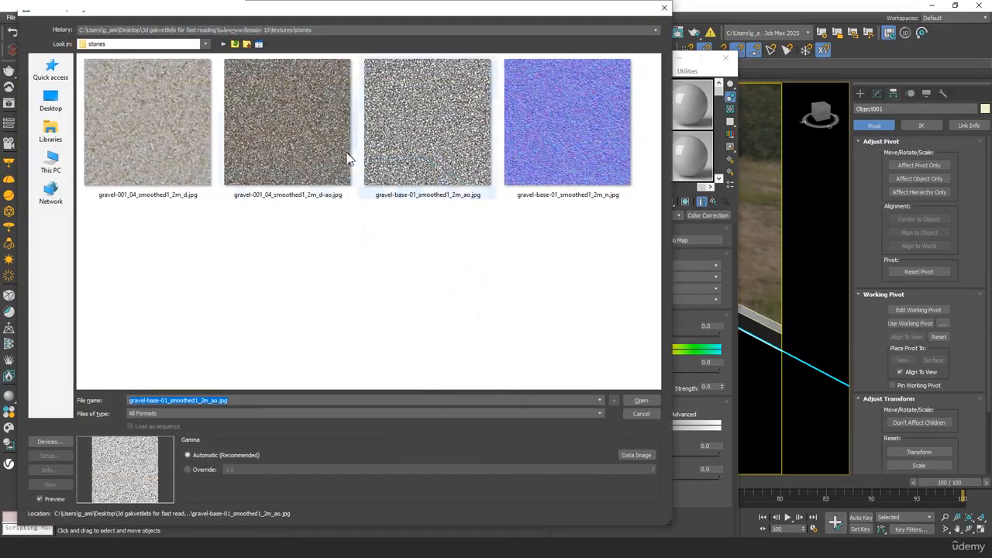
pyautogui.doubleClick(306, 128)
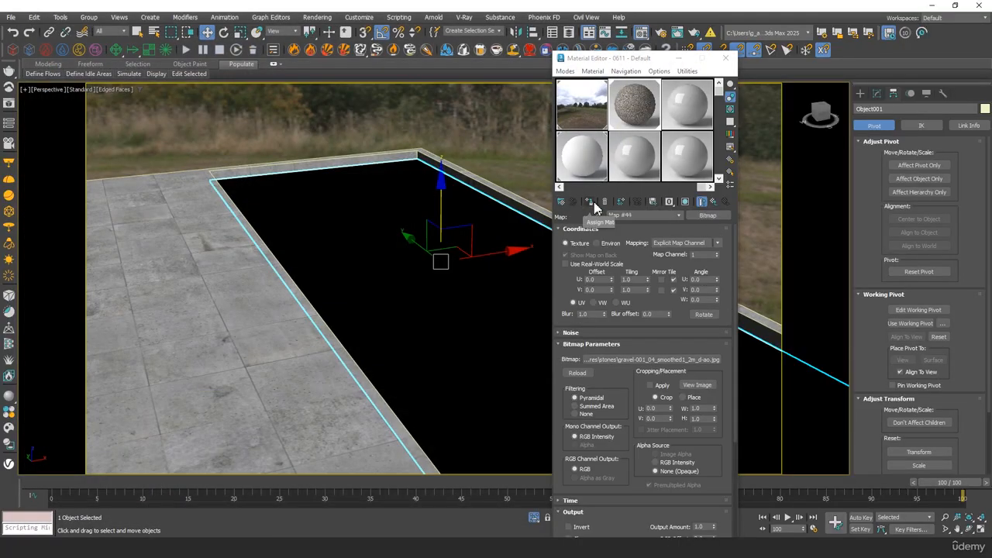
# Assign the gravel material to the basin surface, show its texture in the viewport, and add a UVW Map modifier.
pyautogui.click(592, 203)
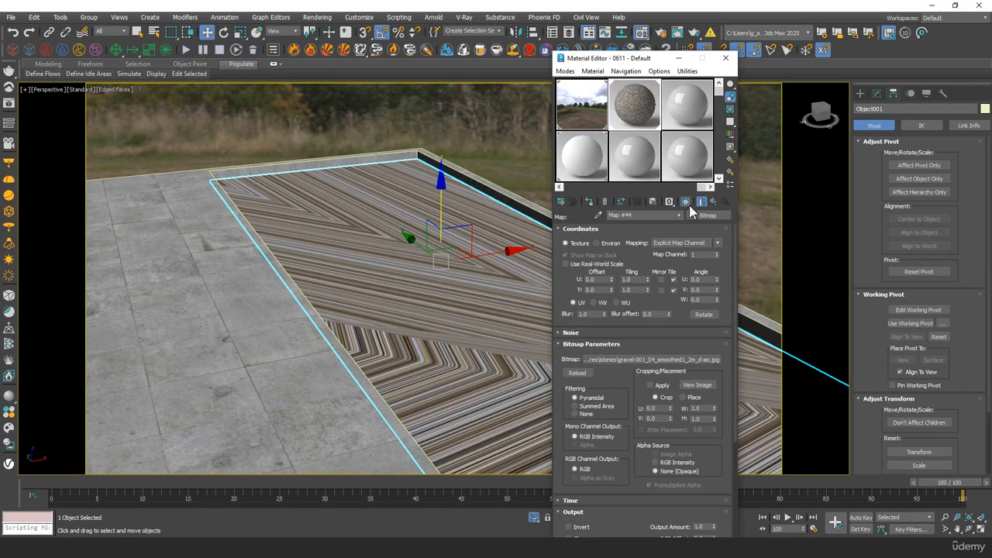
pyautogui.click(679, 60)
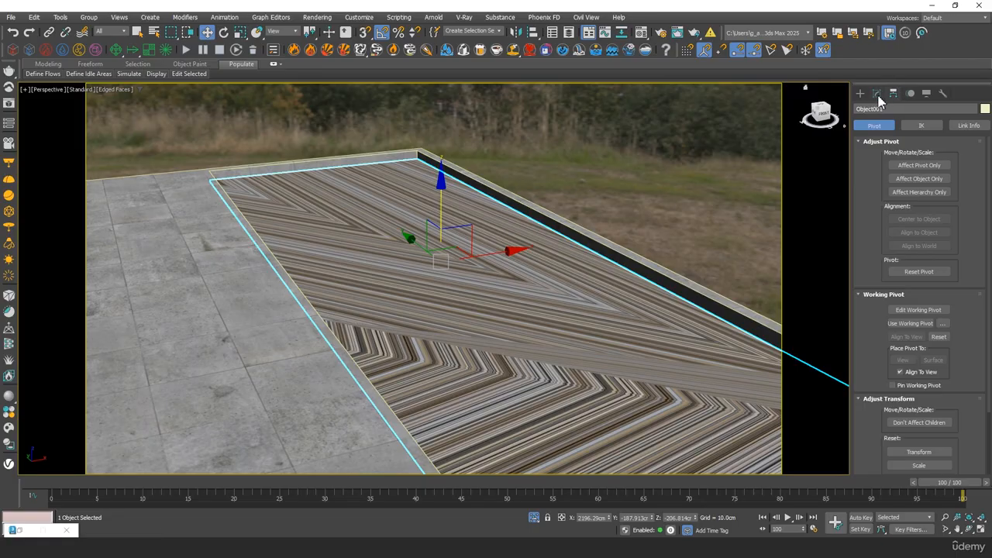
pyautogui.click(877, 93)
pyautogui.click(927, 123)
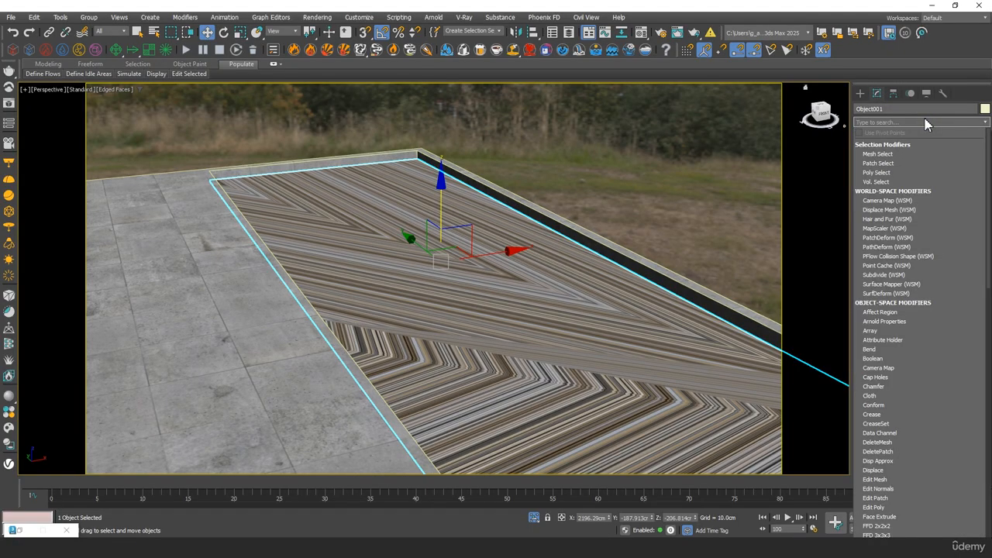
pyautogui.write('uvw')
pyautogui.press('Return')
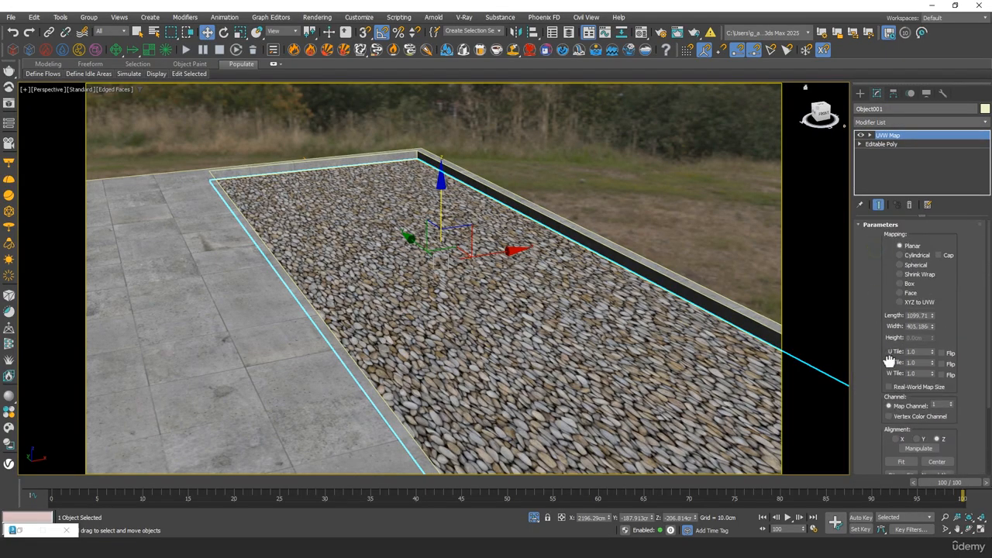
# Set the planar UVW Map's length to about 389 cm so the gravel stones are not stretched.
pyautogui.middleClick(491, 231)
pyautogui.press('t')
pyautogui.press('z')
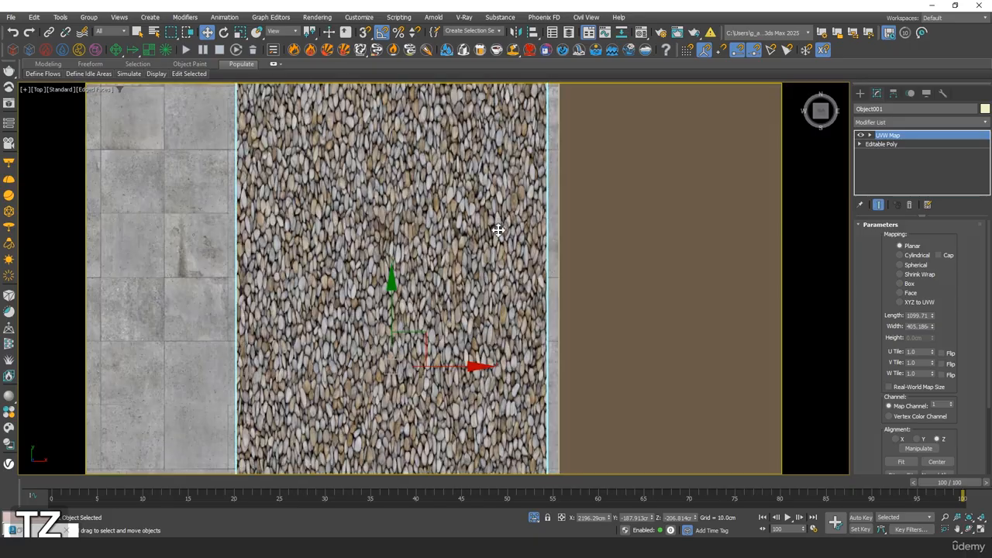
pyautogui.moveTo(934, 319); pyautogui.dragTo(933, 354)
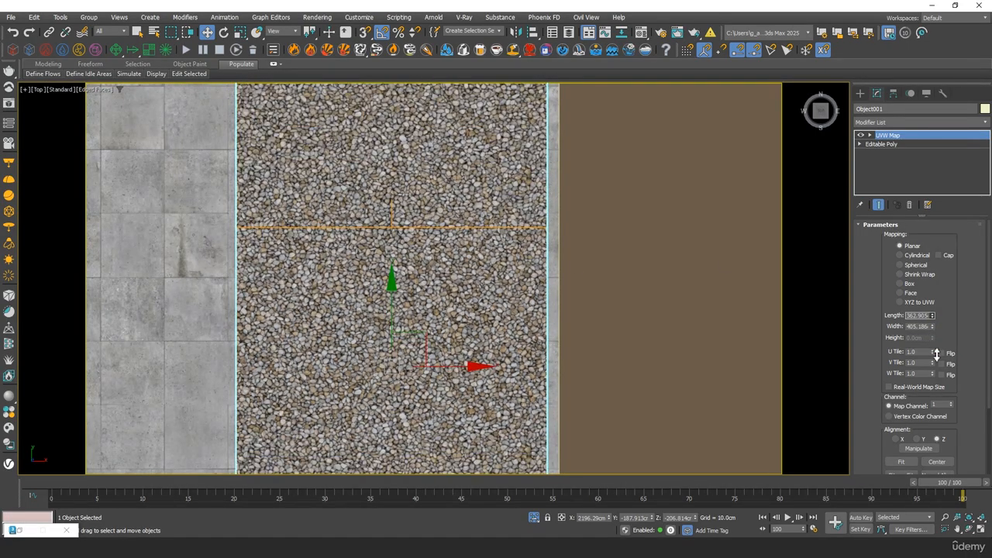
pyautogui.scroll(3, 310, 286)
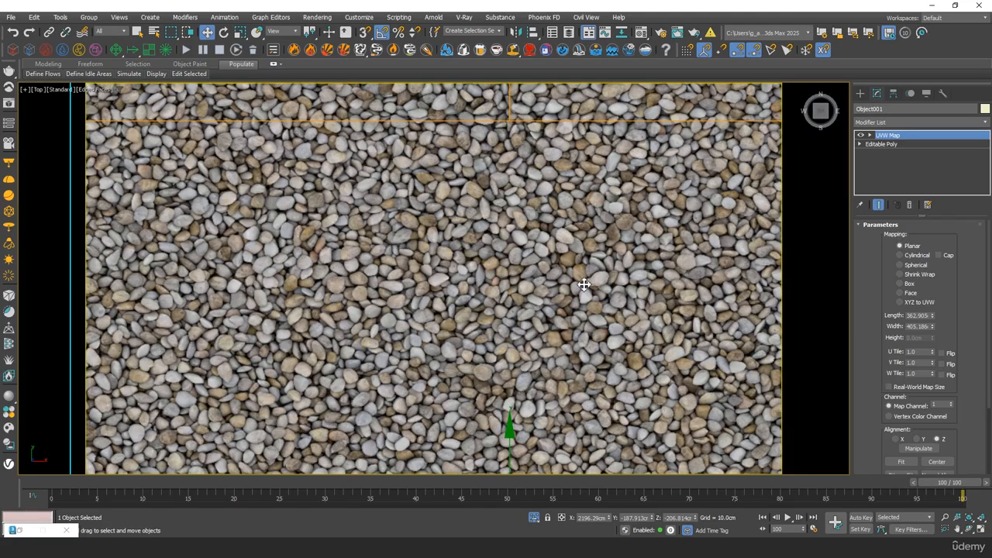
pyautogui.press('p')
pyautogui.press('z')
pyautogui.keyDown('alt'); pyautogui.moveTo(582, 284); pyautogui.dragTo(513, 229, button='middle'); pyautogui.keyUp('alt')
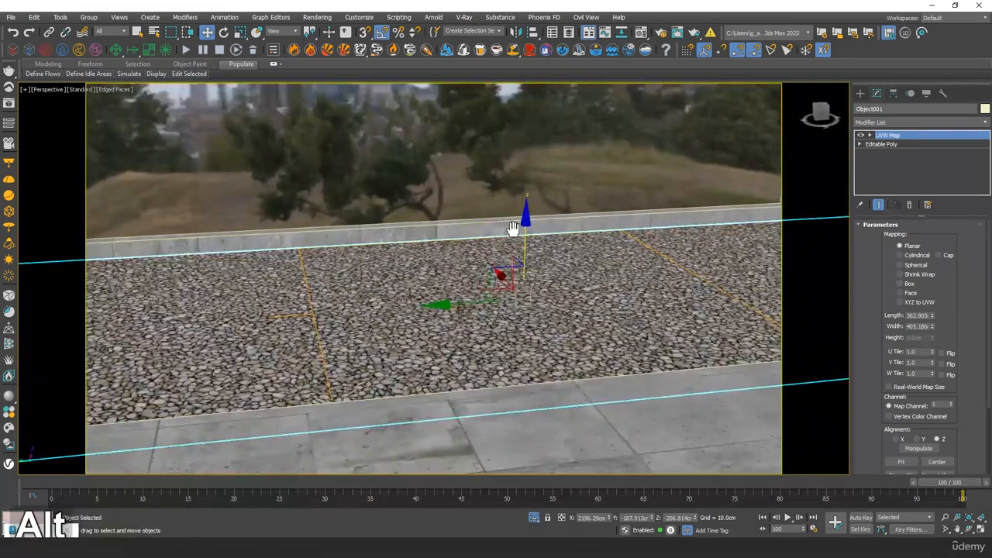
pyautogui.moveTo(933, 321); pyautogui.dragTo(933, 312)
pyautogui.keyDown('alt'); pyautogui.moveTo(472, 238); pyautogui.dragTo(548, 218, button='middle'); pyautogui.keyUp('alt')
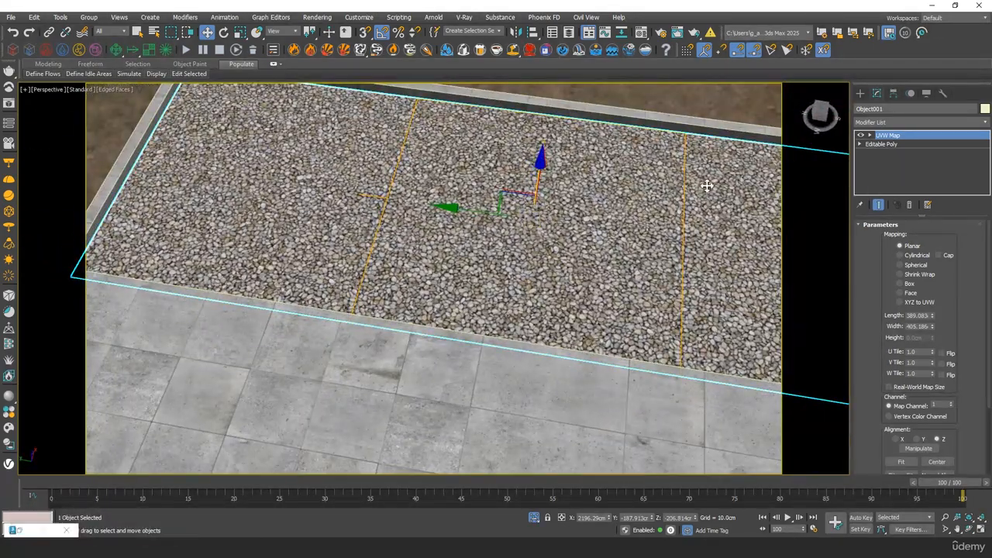
# Return to the gravel material's top level and add a VRayNormalMap as its bump map.
pyautogui.press('m')
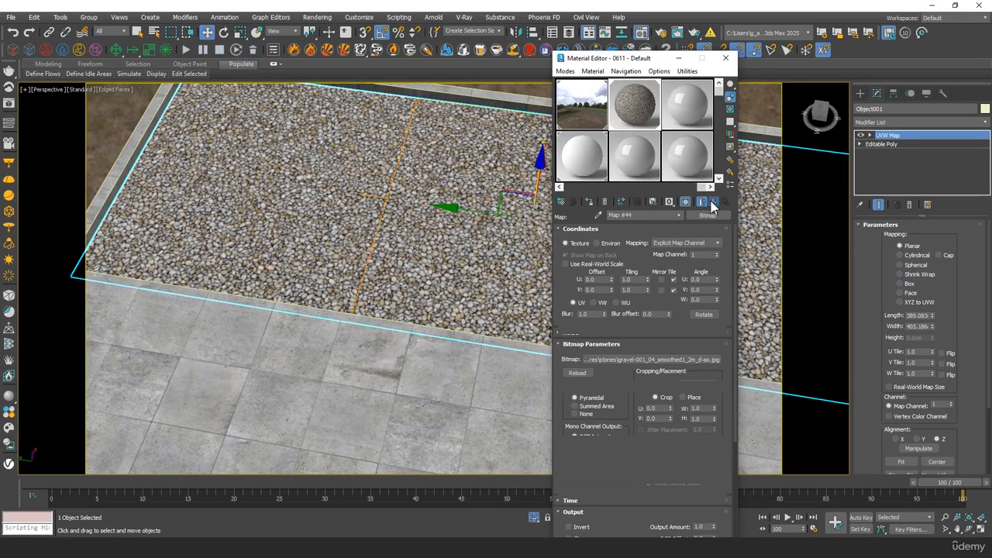
pyautogui.click(713, 202)
pyautogui.click(713, 202)
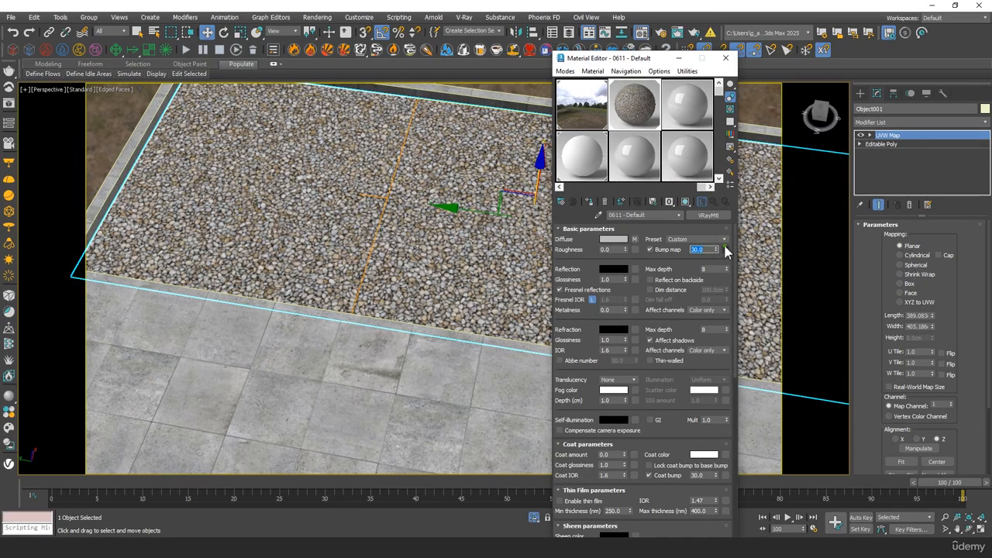
pyautogui.click(726, 250)
pyautogui.press('BackSpace')
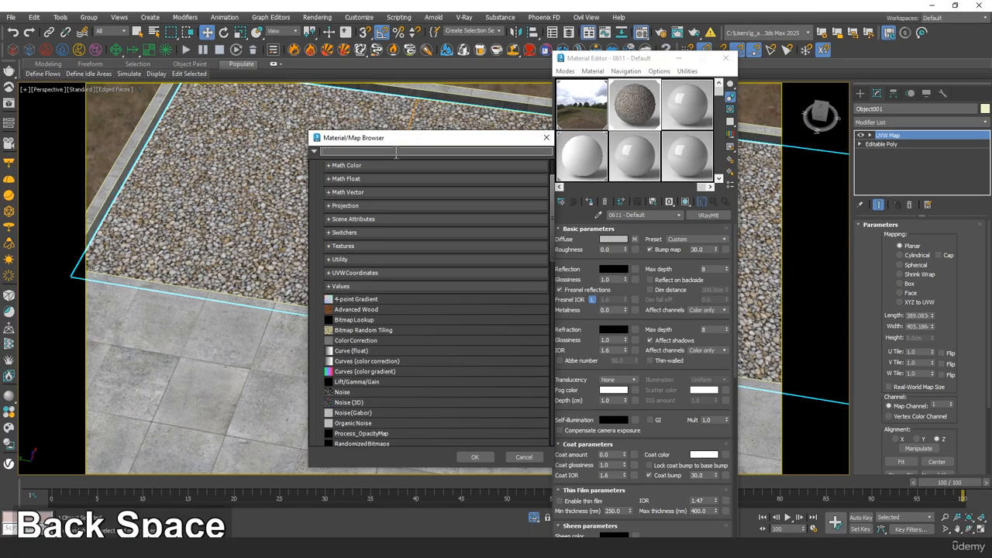
pyautogui.write('vraynorm')
pyautogui.doubleClick(357, 162)
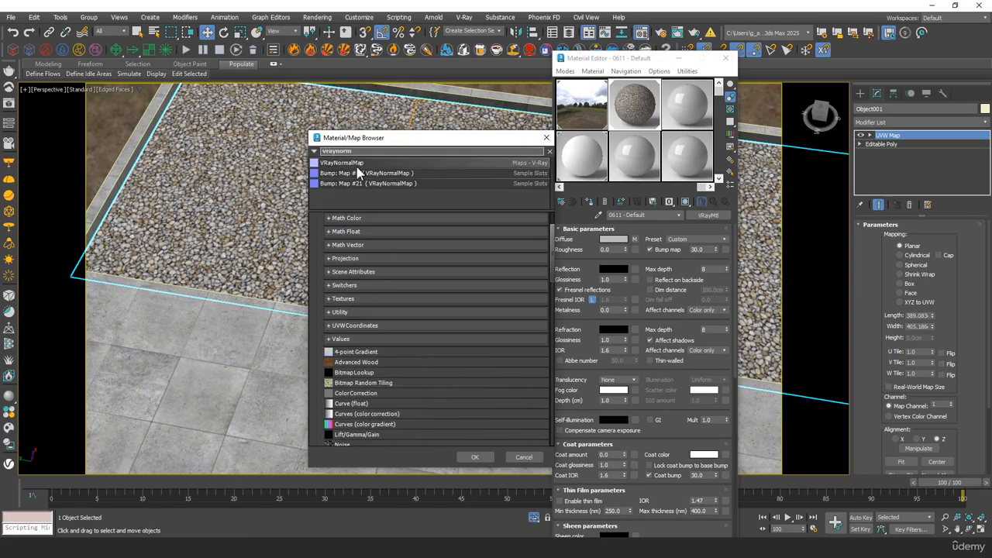
# Load gravel-base-01_smoothed1_2m_n.jpg as the VRayNormalMap's normal map and open an enlarged preview of the material sample.
pyautogui.click(701, 238)
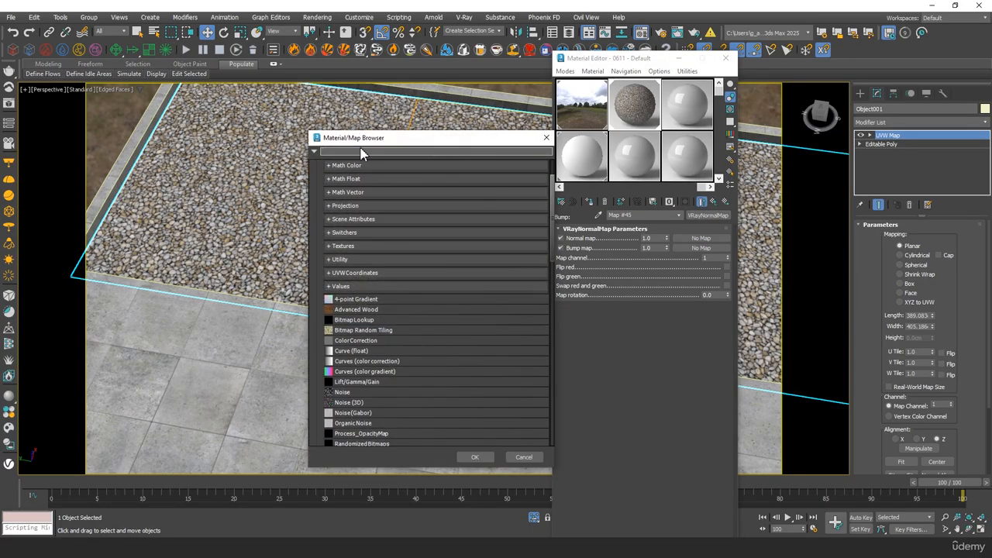
pyautogui.write('bitm')
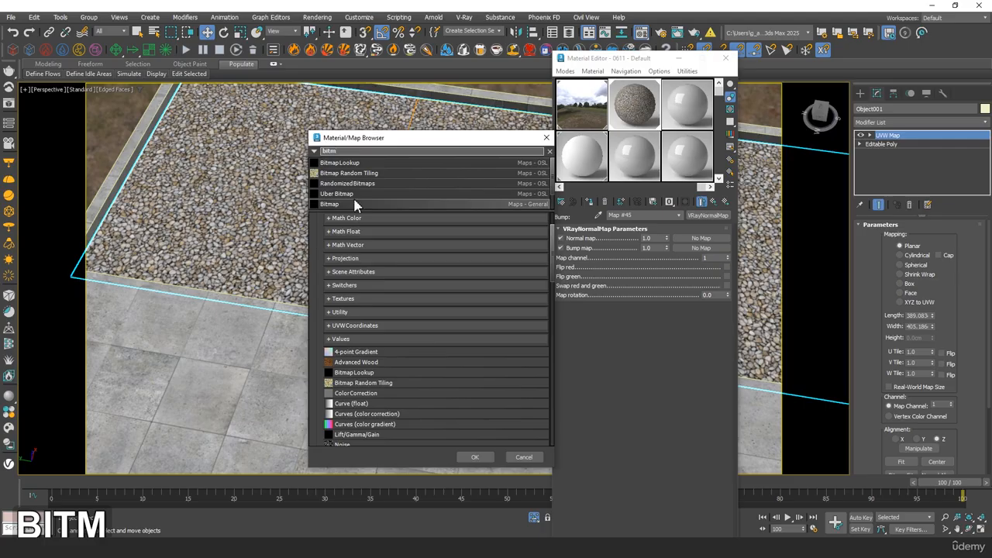
pyautogui.doubleClick(355, 201)
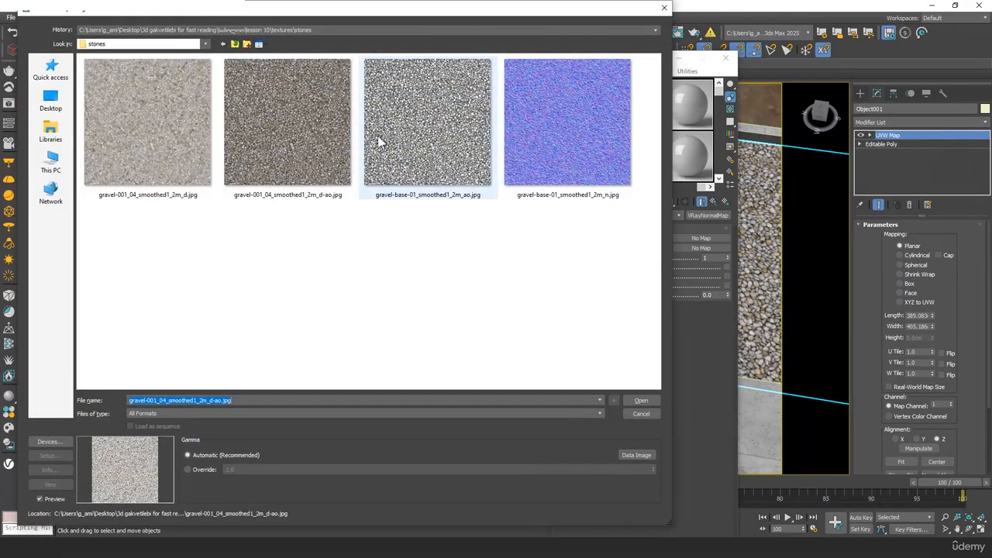
pyautogui.doubleClick(611, 106)
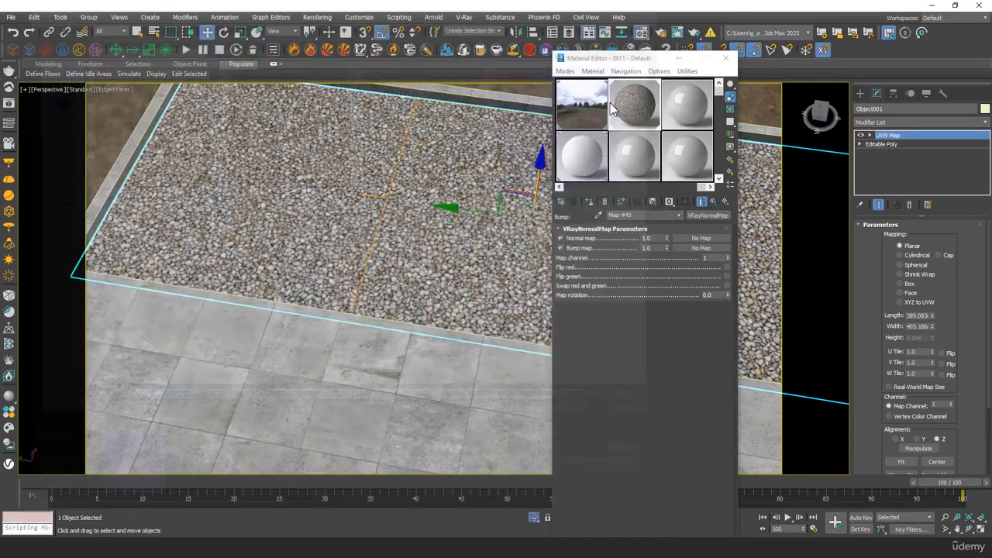
pyautogui.click(711, 205)
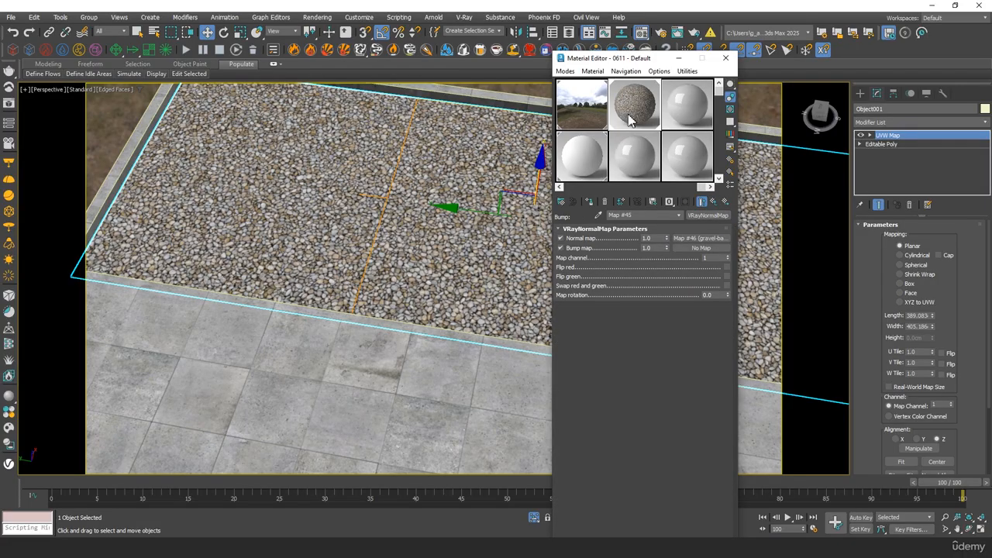
pyautogui.doubleClick(630, 116)
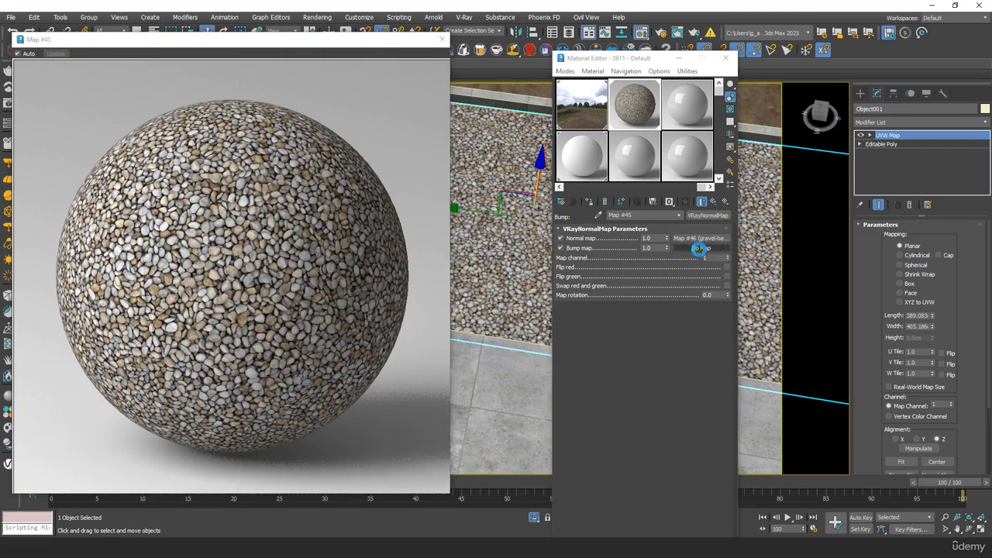
# Load gravel-base-01_smoothed1_2m_ao.jpg as a bitmap into the bump map slot of the VRayNormalMap.
pyautogui.click(701, 248)
pyautogui.write('bitm')
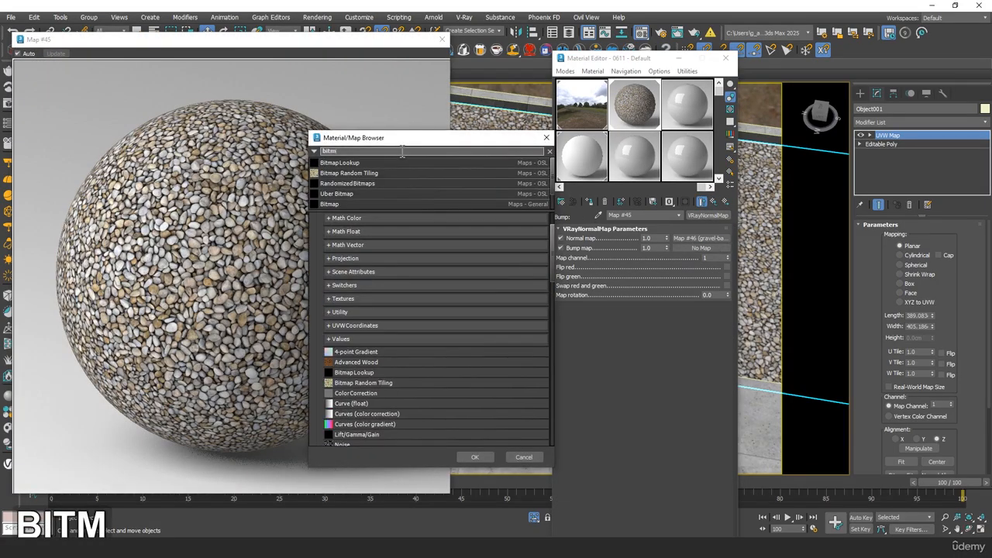
pyautogui.doubleClick(374, 204)
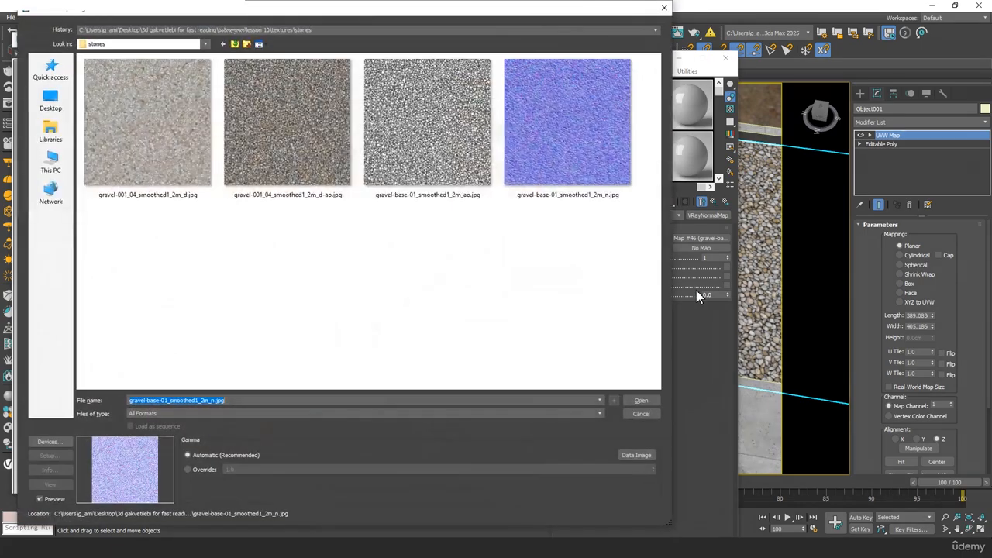
pyautogui.click(372, 167)
pyautogui.doubleClick(427, 146)
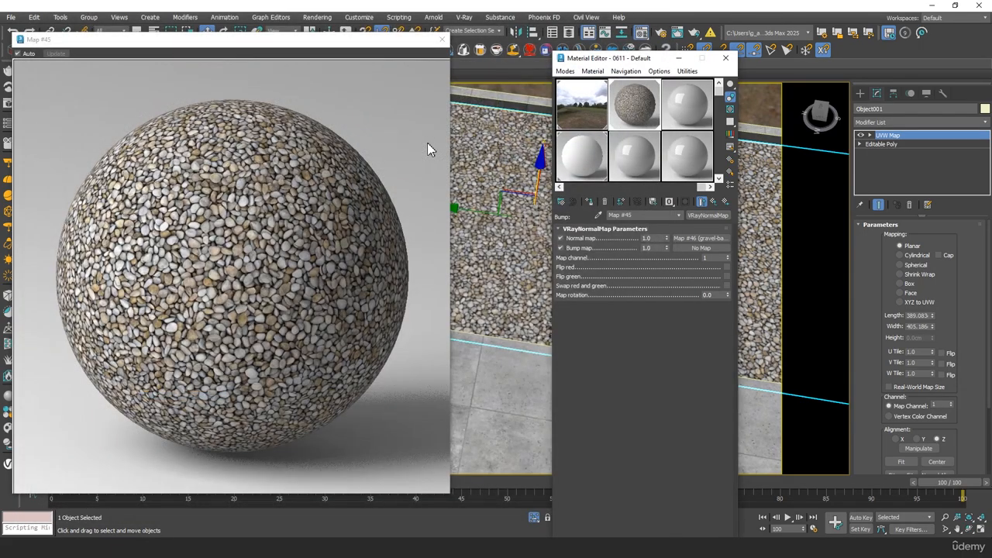
# Set the VRayNormalMap's normal map amount to 3 and the gravel material's top-level bump amount to 3.
pyautogui.click(714, 201)
pyautogui.write('3')
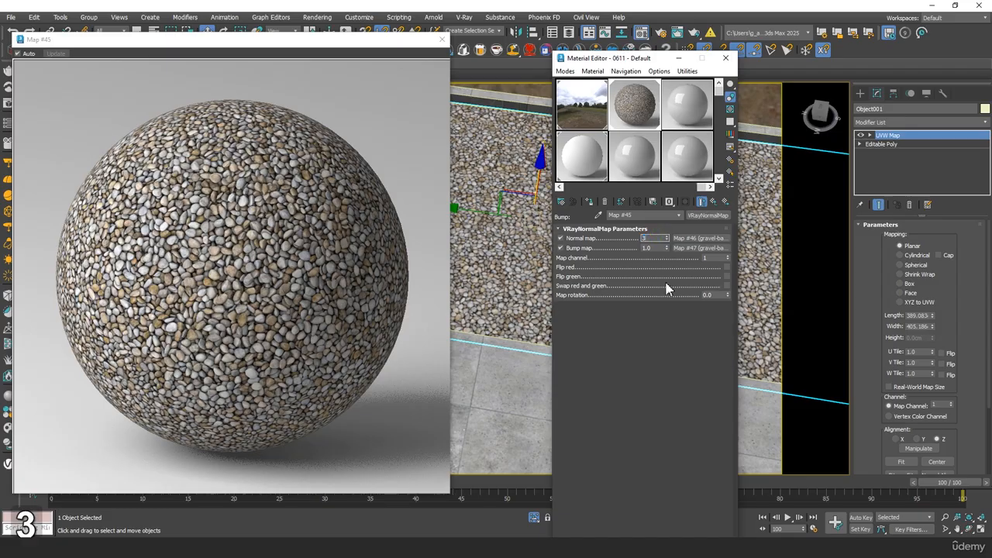
pyautogui.press('Tab')
pyautogui.click(714, 201)
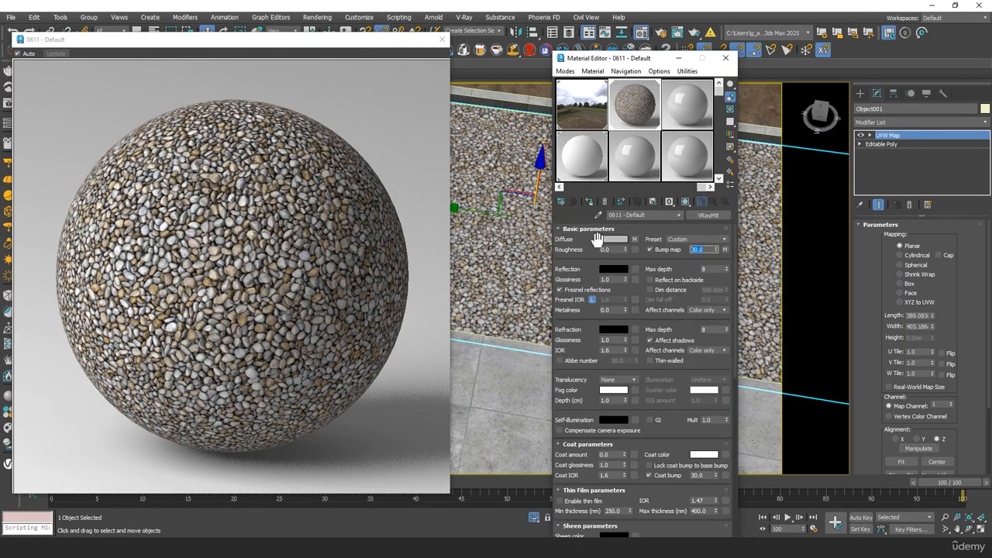
pyautogui.write('3')
pyautogui.press('Tab')
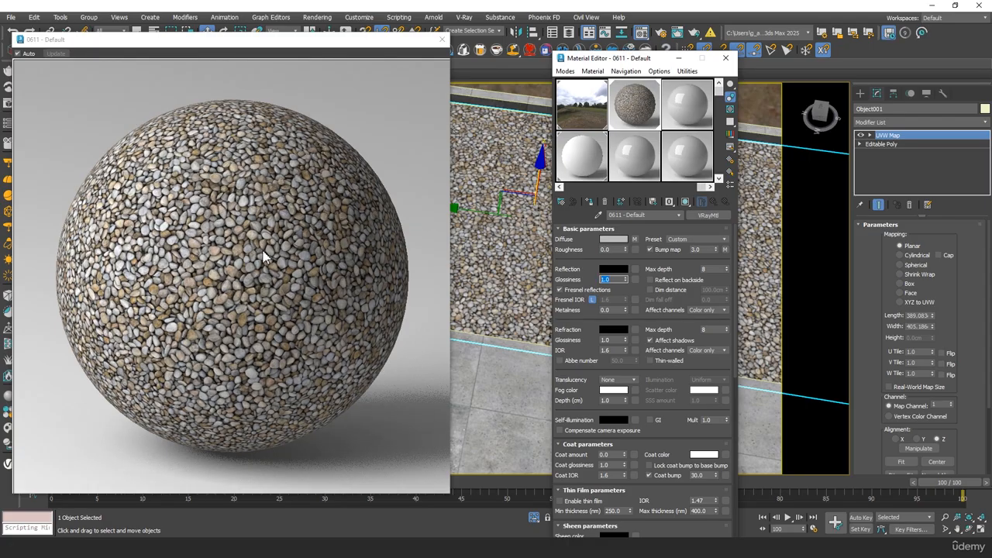
pyautogui.middleClick(267, 256)
pyautogui.doubleClick(695, 249)
# Add a VRayDisplacementMod modifier above the UVW Map on the gravel basin surface.
pyautogui.click(907, 122)
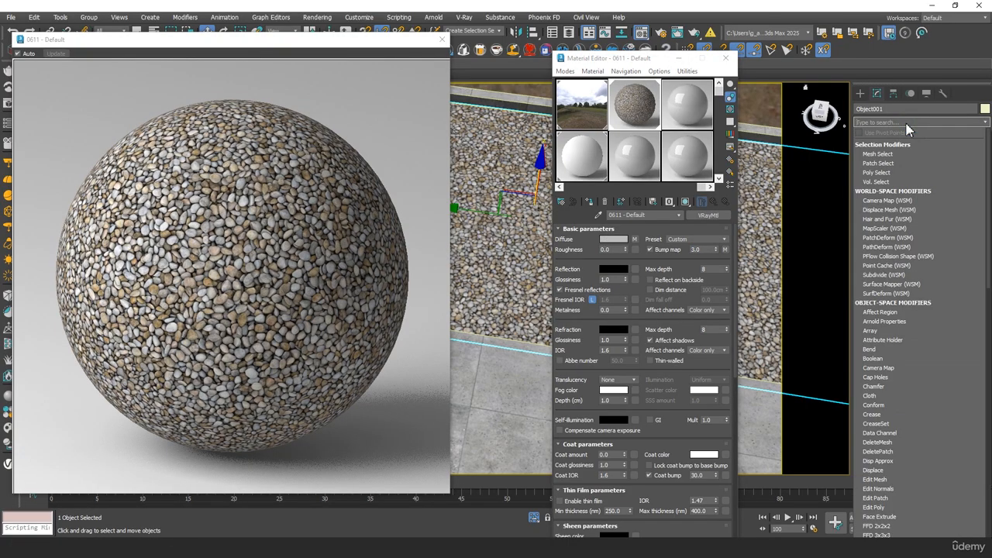
pyautogui.write('vraydis')
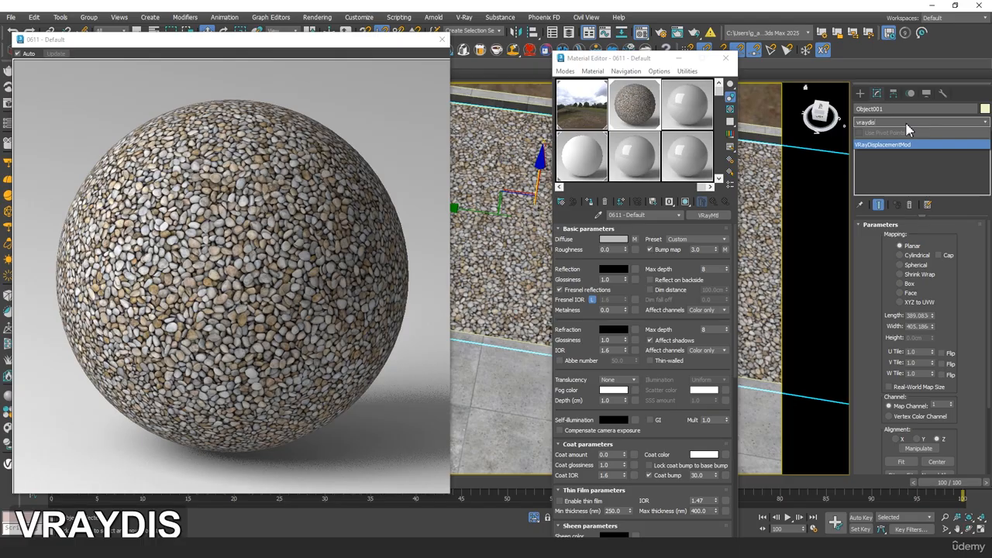
pyautogui.click(903, 146)
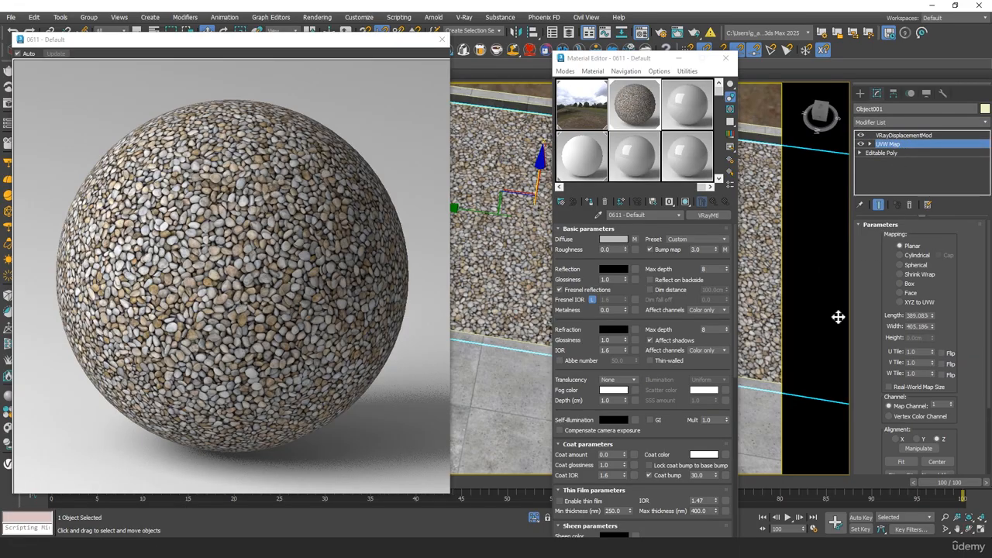
pyautogui.click(903, 135)
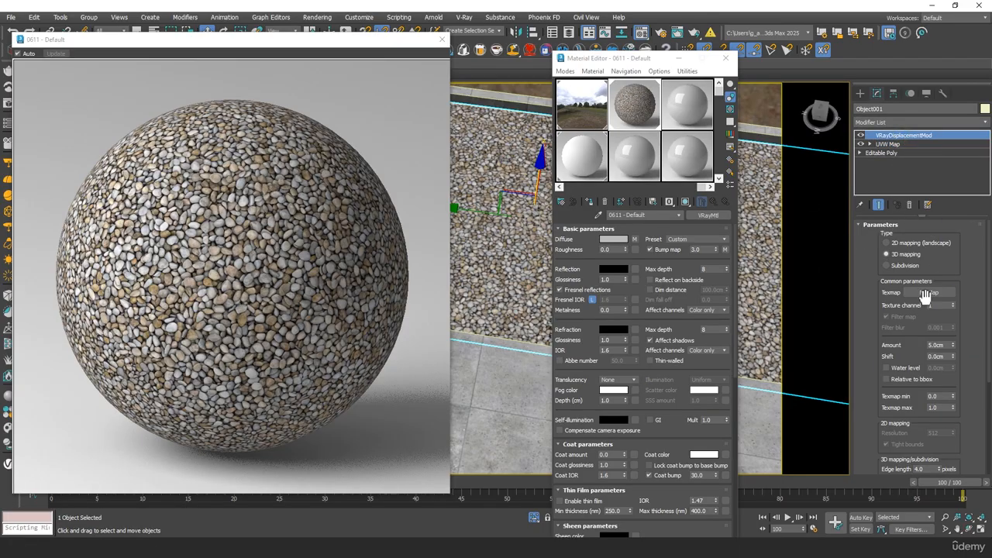
# Load gravel-base-01_smoothed1_2m_ao.jpg as a bitmap for the displacement modifier's texmap.
pyautogui.click(927, 293)
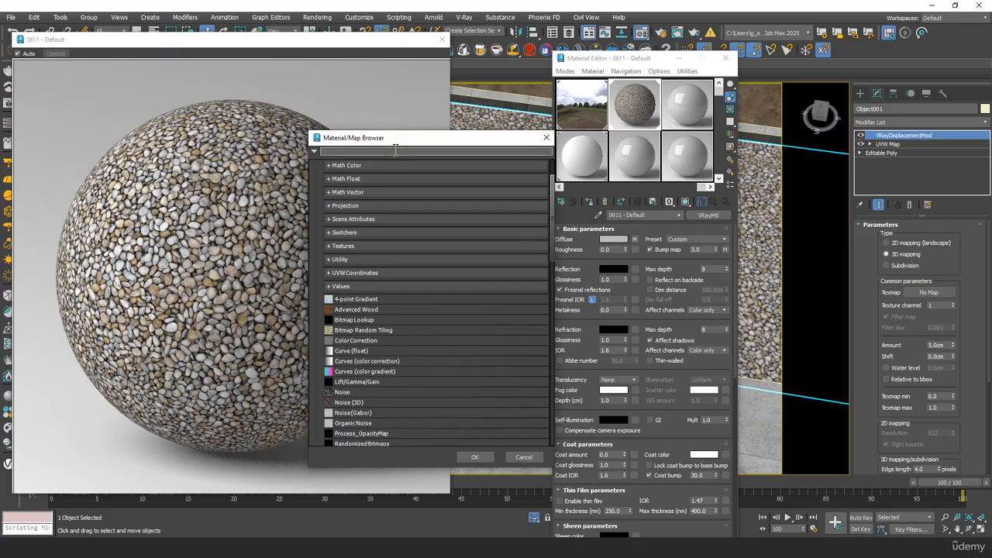
pyautogui.write('bitm')
pyautogui.doubleClick(343, 197)
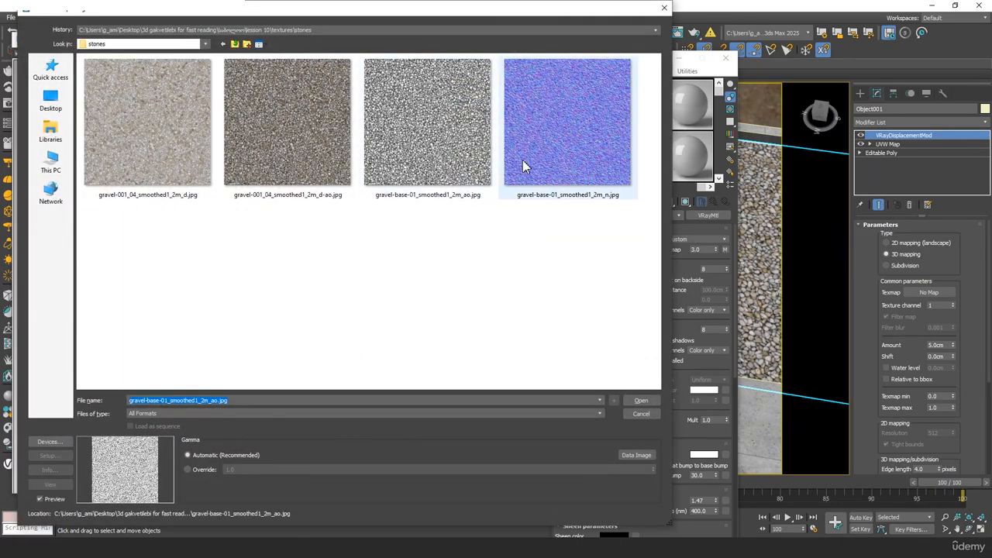
pyautogui.doubleClick(413, 111)
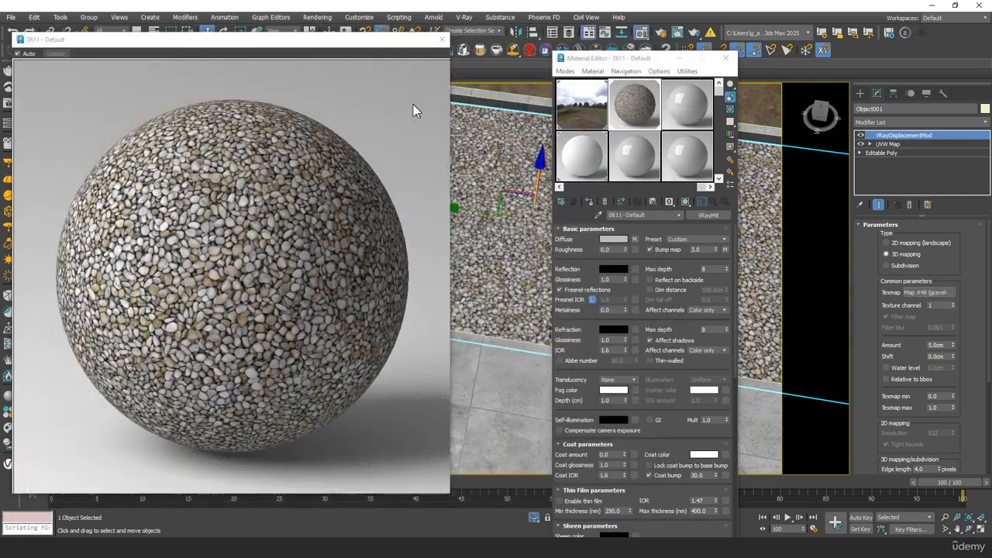
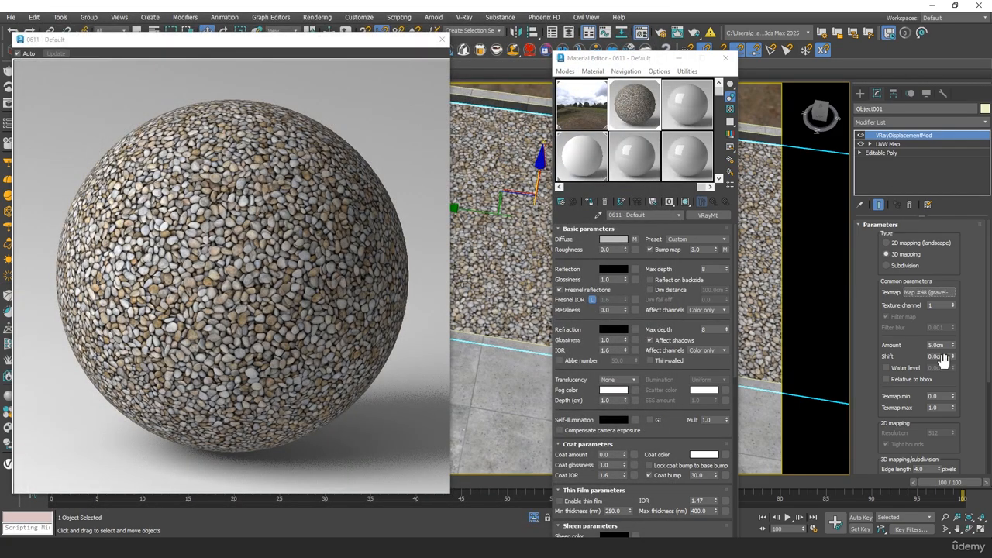
# Close the sample preview and Material Editor, switch to the VRayCam001 view and end isolation to show the whole pavilion.
pyautogui.click(441, 41)
pyautogui.click(725, 58)
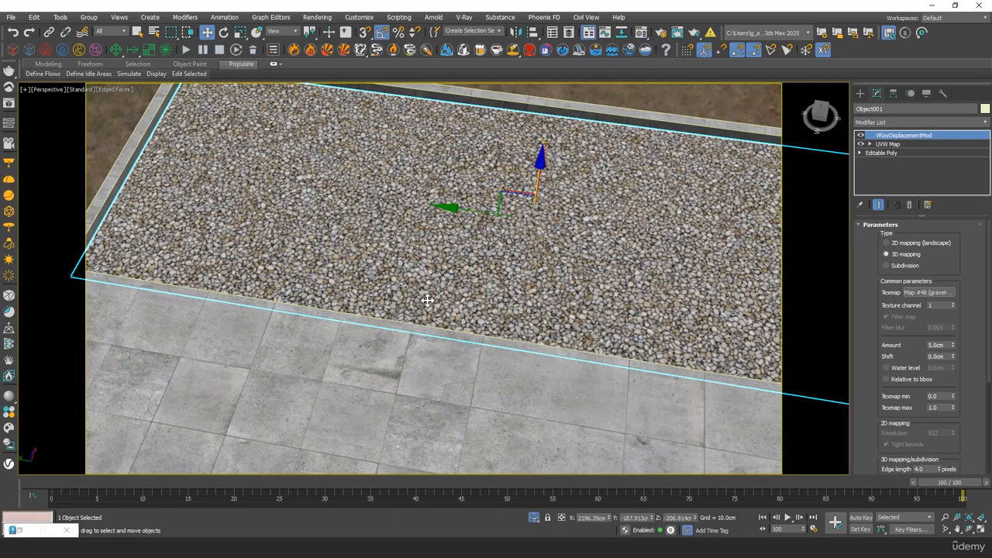
pyautogui.press('c')
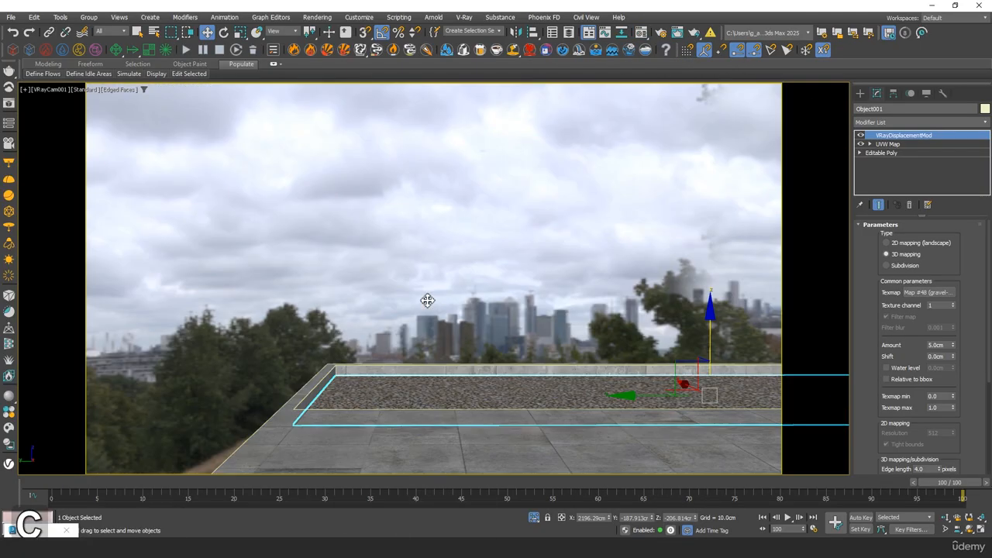
pyautogui.click(534, 517)
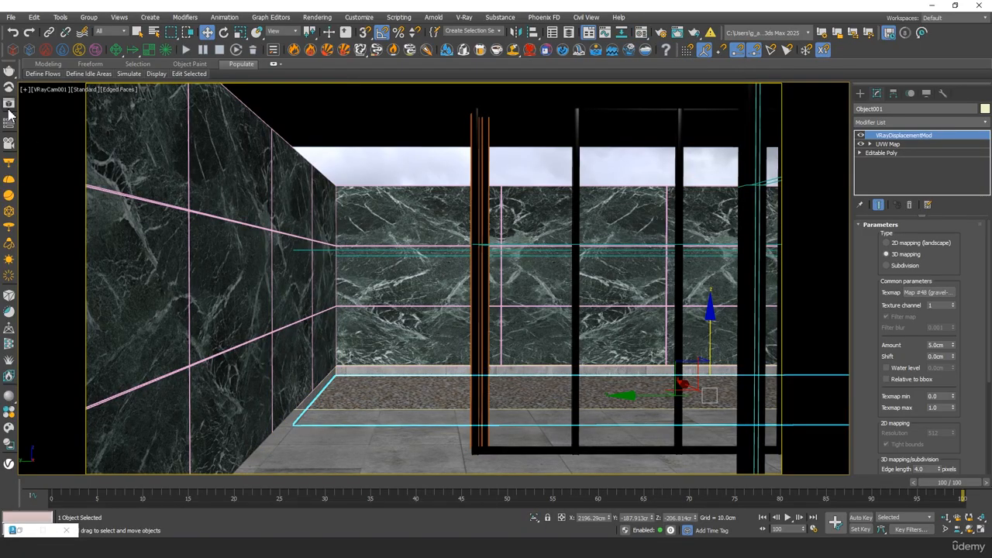
# Render the camera view to check the gravel displacement in the basin, then stop the render and close the frame buffer.
pyautogui.click(9, 114)
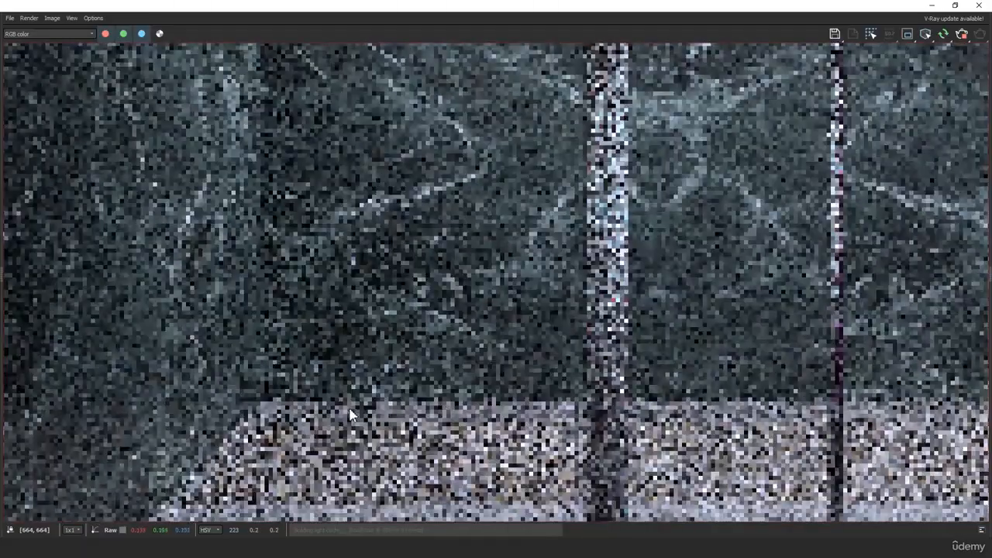
pyautogui.scroll(-1, 524, 365)
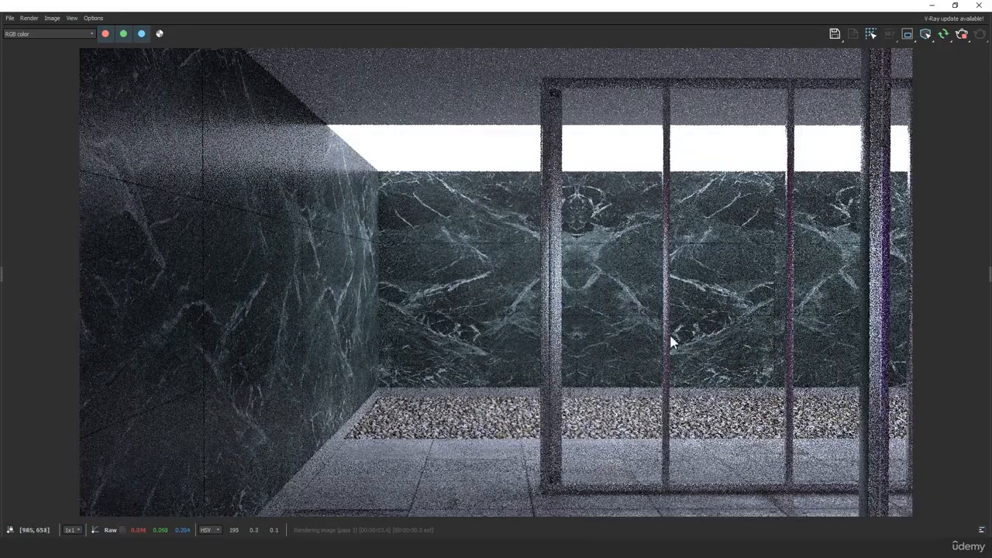
pyautogui.scroll(1, 439, 399)
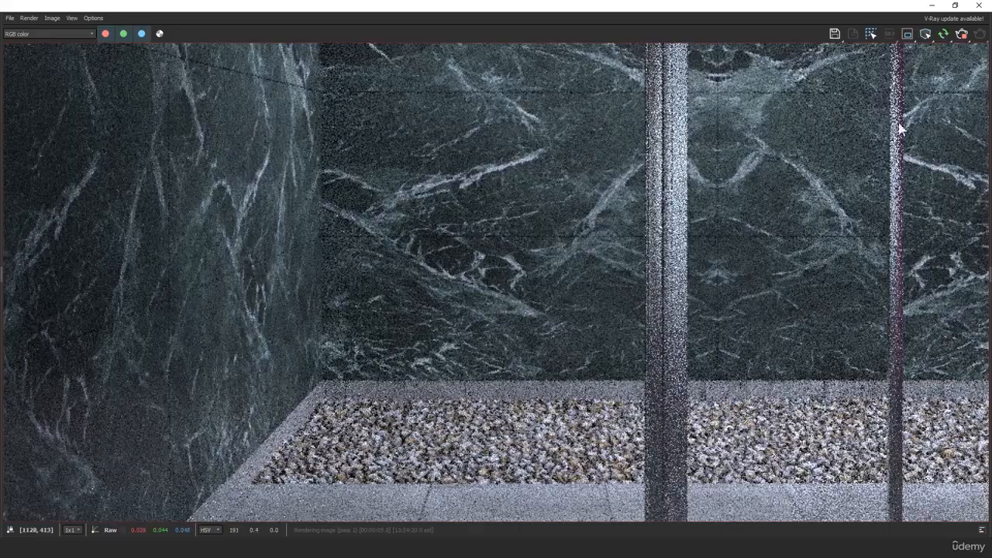
pyautogui.click(961, 34)
pyautogui.click(980, 5)
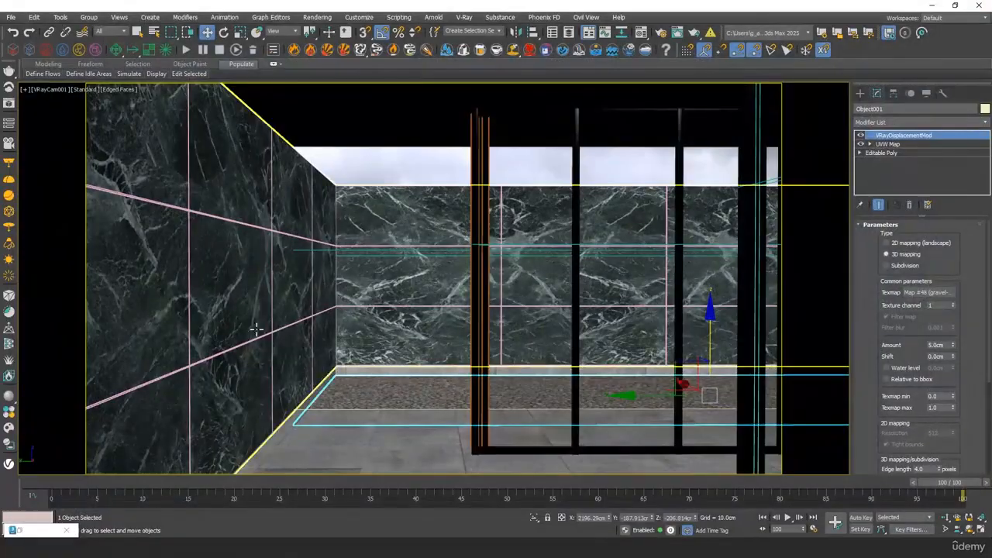
# Restart the render with the frame buffer docked beside the viewport and set the gravel's displacement amount to 2 cm.
pyautogui.click(8, 109)
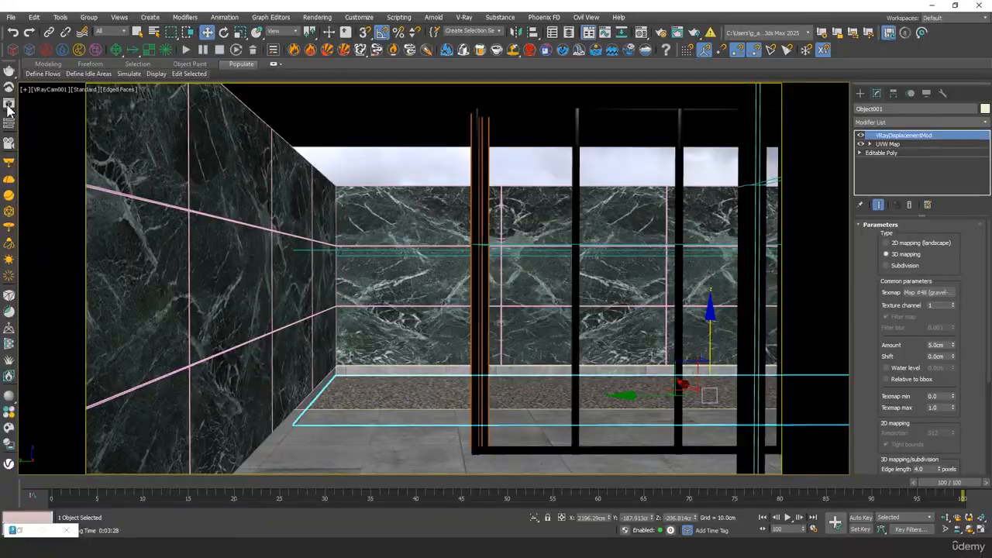
pyautogui.click(961, 34)
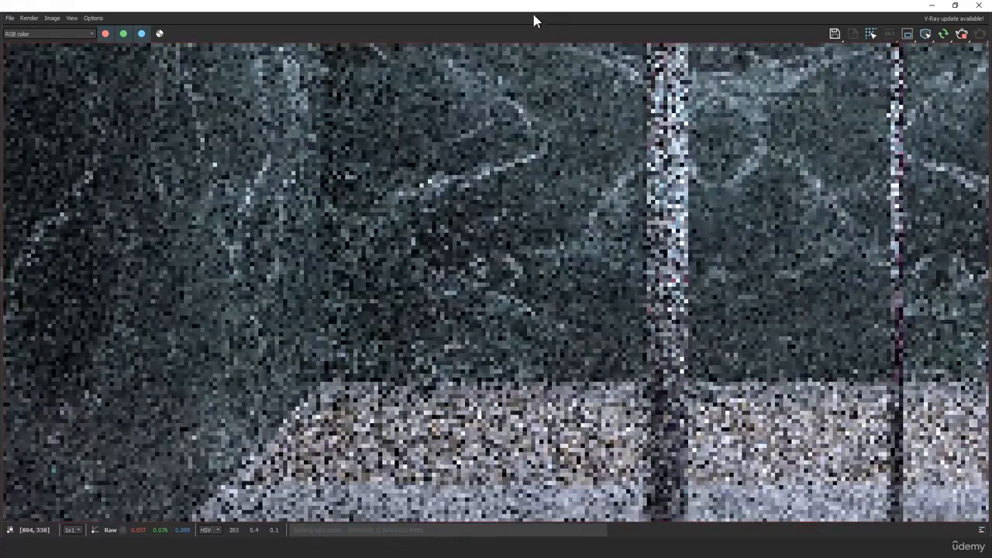
pyautogui.moveTo(534, 9); pyautogui.dragTo(0, 144)
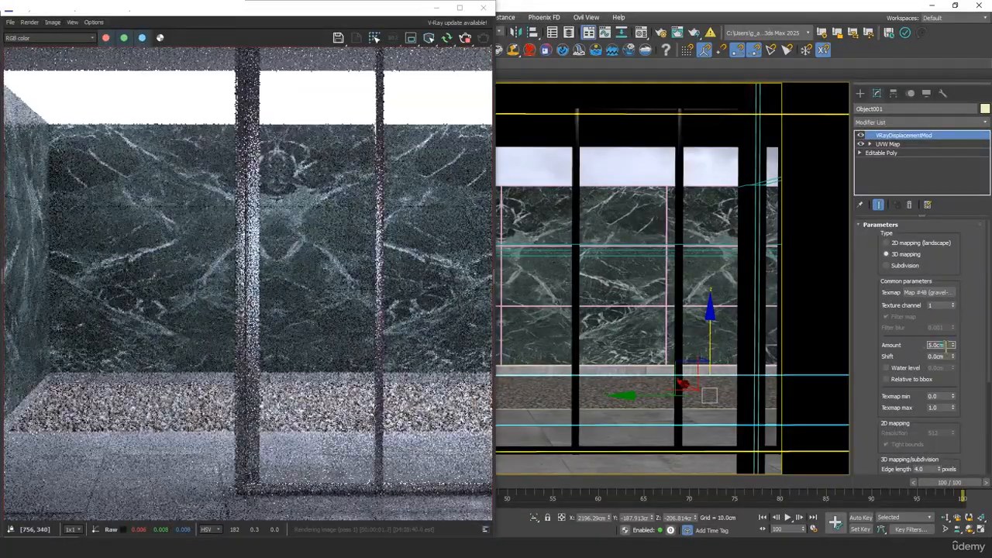
pyautogui.write('2')
pyautogui.press('Tab')
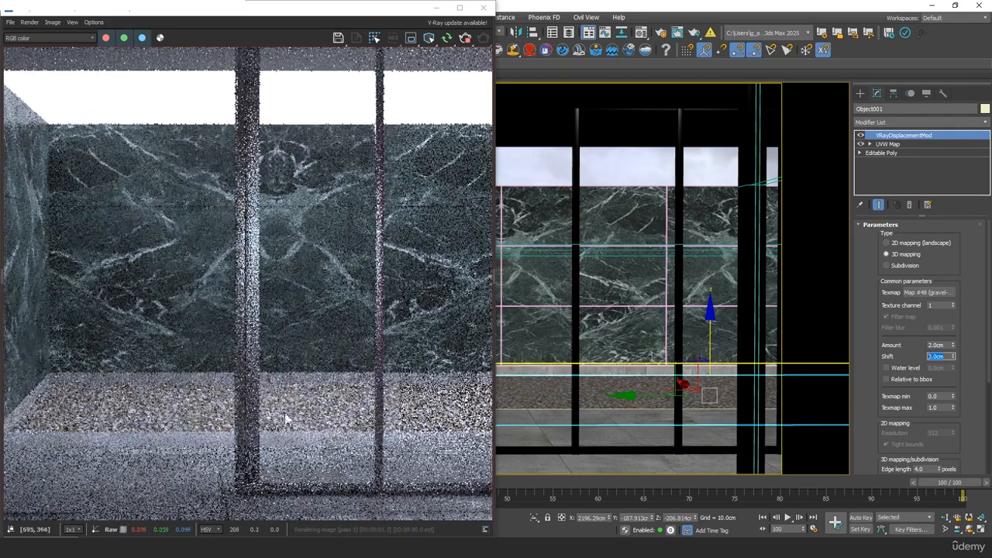
# Examine the displaced gravel in the render up close and against the basin edge, floor tiles and marble walls.
pyautogui.scroll(1, 121, 384)
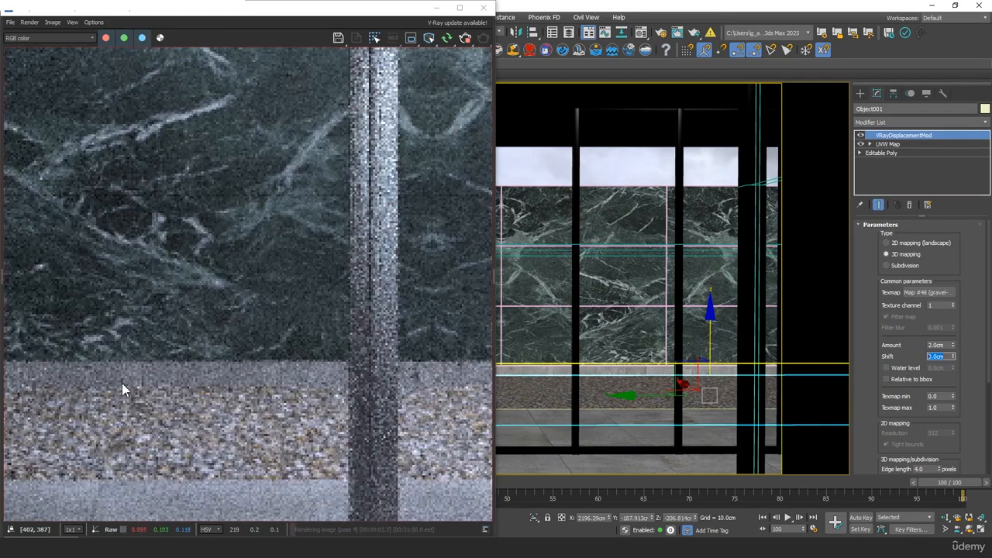
pyautogui.scroll(-1, 194, 378)
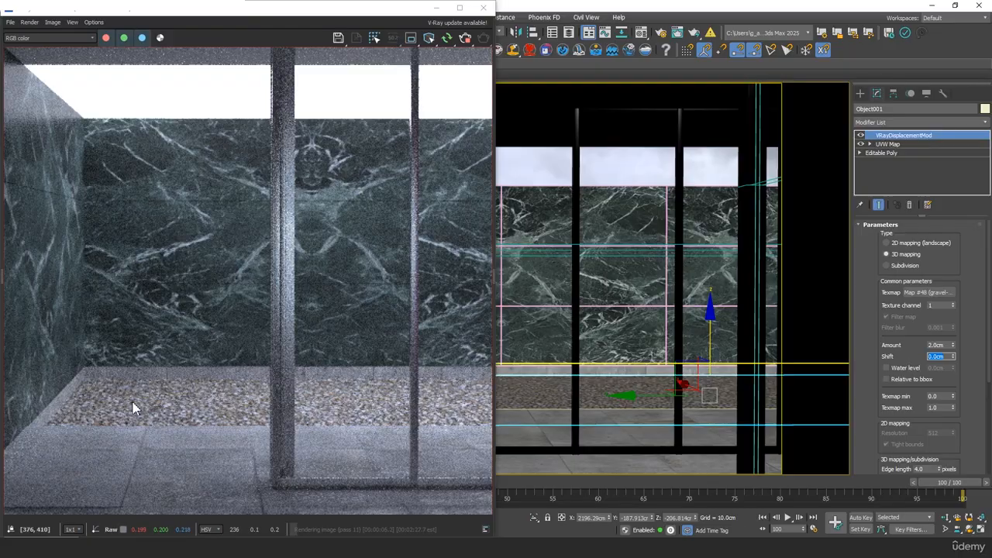
pyautogui.scroll(1, 133, 408)
pyautogui.moveTo(172, 399); pyautogui.dragTo(314, 367, button='middle')
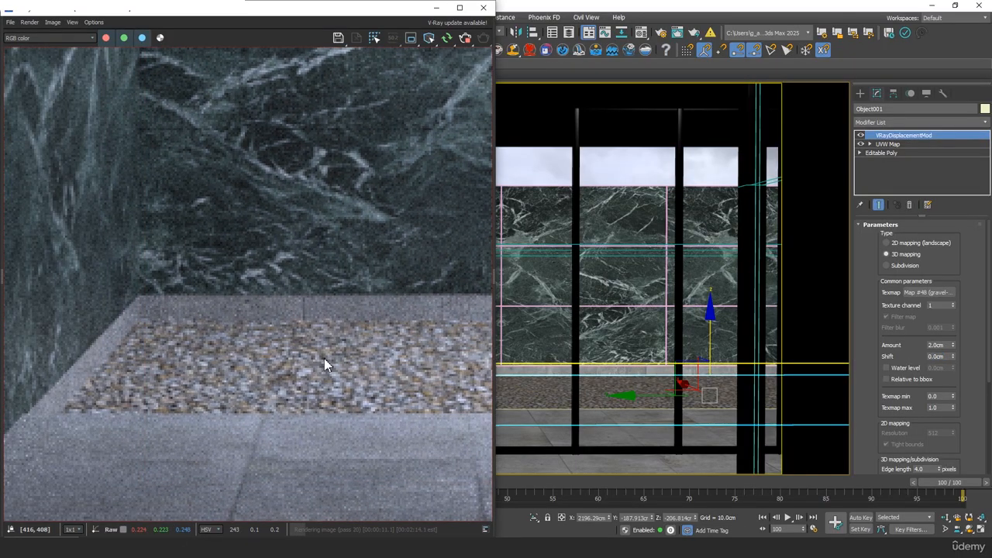
pyautogui.scroll(-1, 320, 360)
pyautogui.scroll(1, 328, 401)
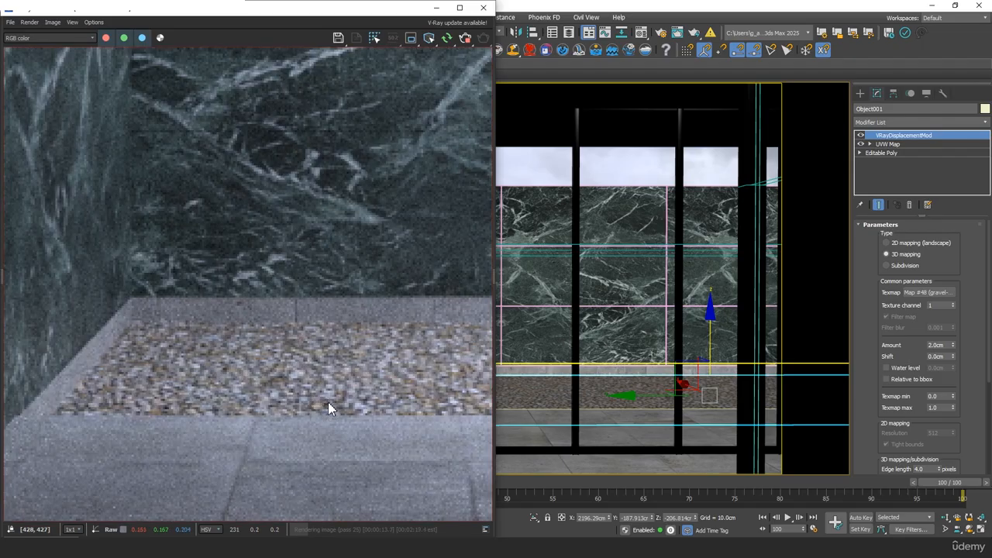
pyautogui.scroll(1, 179, 341)
pyautogui.scroll(-3, 248, 316)
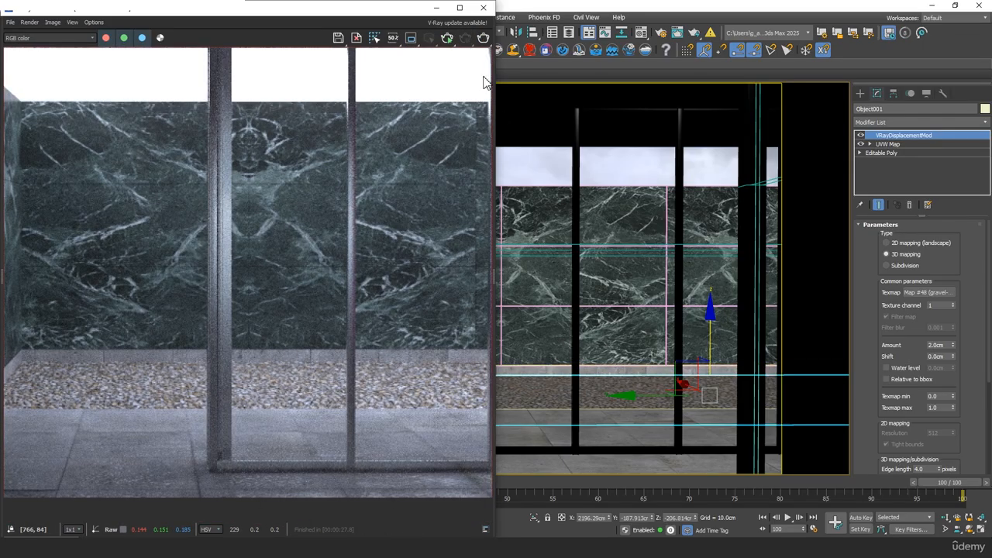
# In the wireframe Top view, create a plane about 1113 cm long and 415 cm wide covering the gravel basin.
pyautogui.click(436, 8)
pyautogui.press('t')
pyautogui.press('F3')
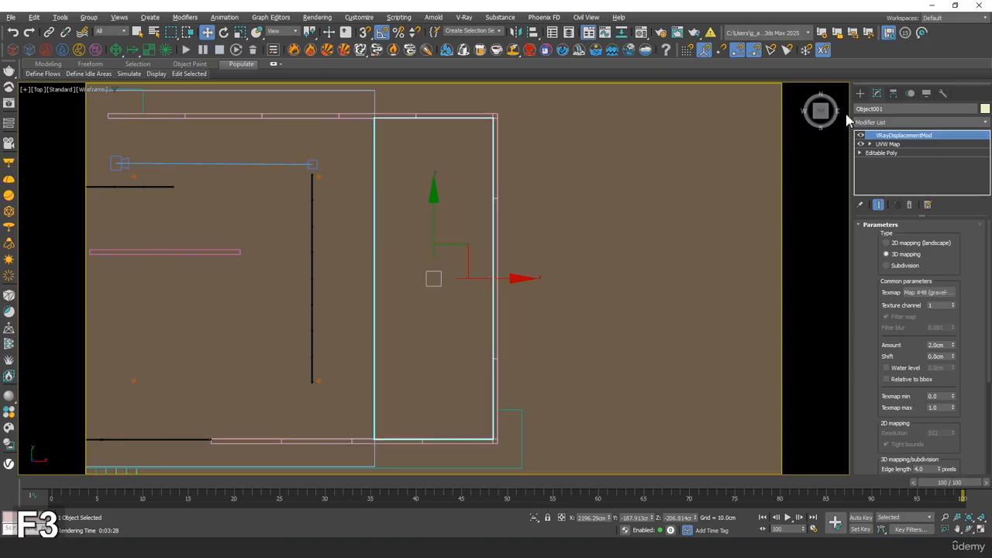
pyautogui.click(859, 93)
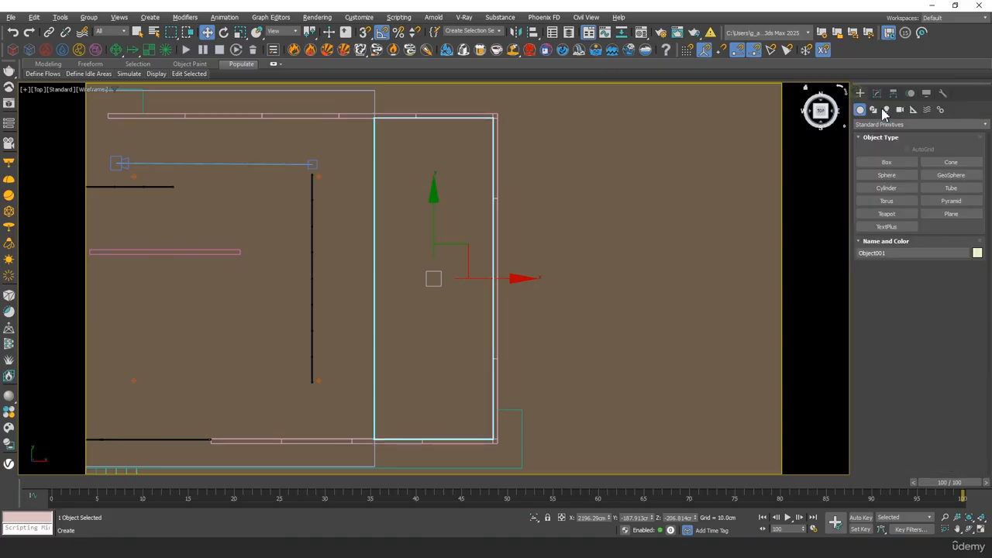
pyautogui.click(952, 214)
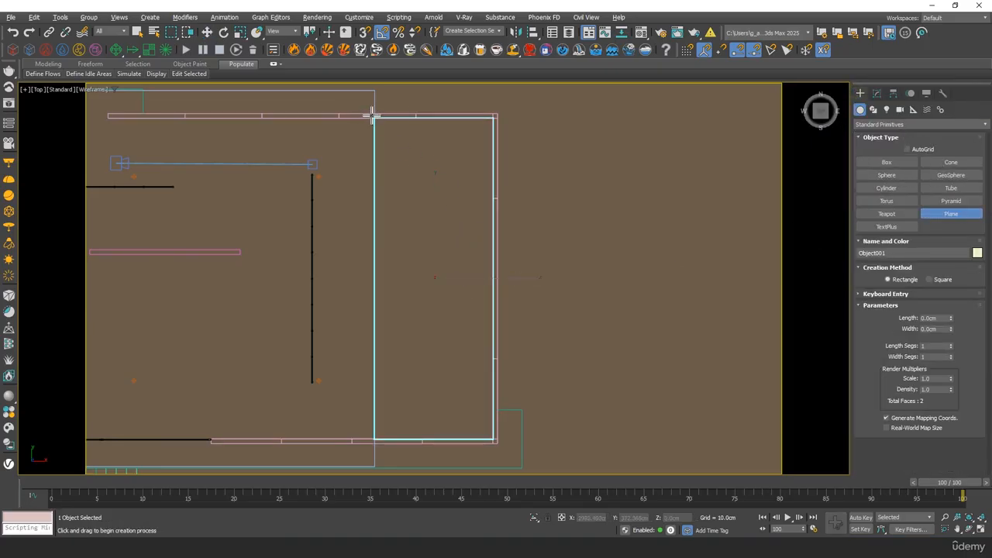
pyautogui.moveTo(372, 114); pyautogui.dragTo(494, 441)
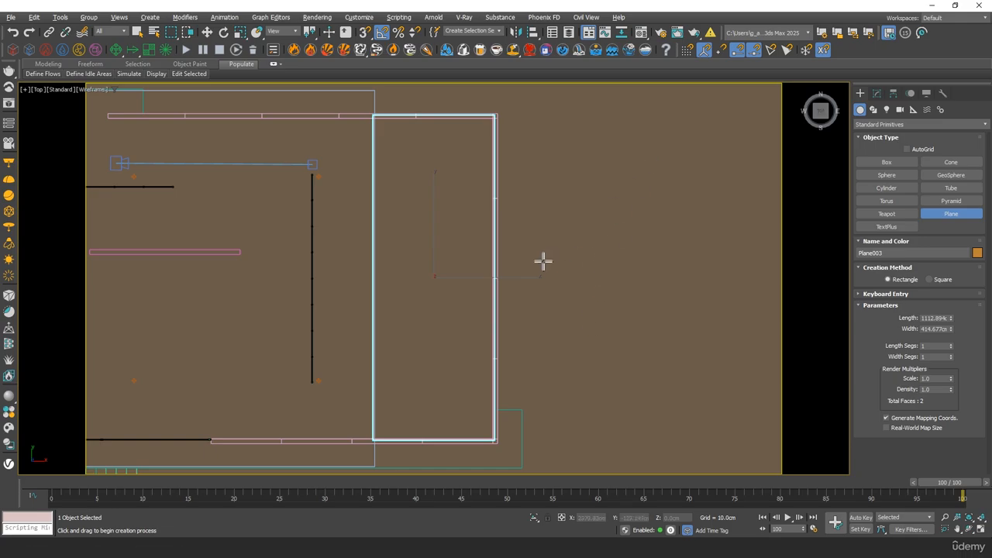
# Lower the new plane along Z in the Perspective view so it sits inside the basin, below the top of the marble walls.
pyautogui.press('p')
pyautogui.press('z')
pyautogui.keyDown('alt'); pyautogui.moveTo(522, 250); pyautogui.dragTo(414, 212, button='middle'); pyautogui.keyUp('alt')
pyautogui.press('w')
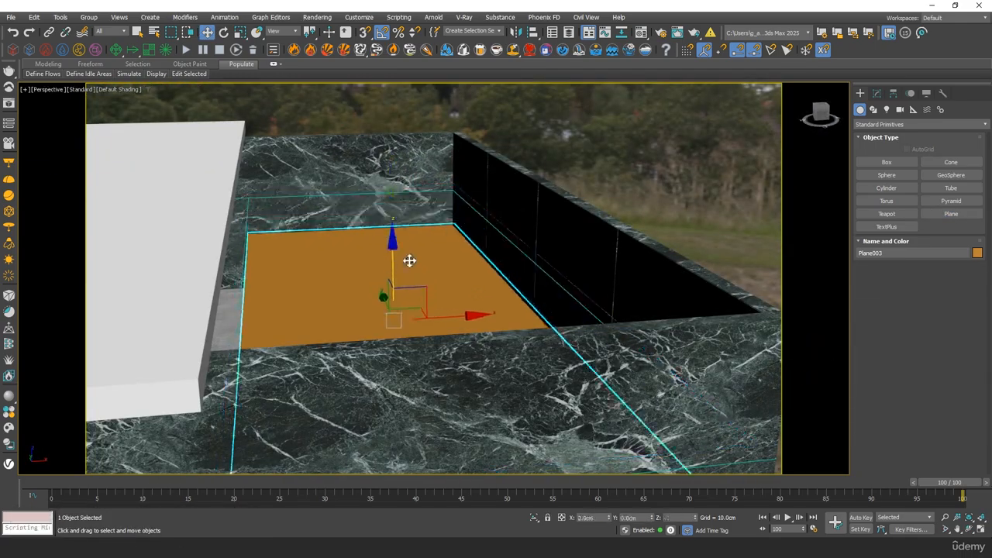
pyautogui.moveTo(410, 260); pyautogui.dragTo(426, 320)
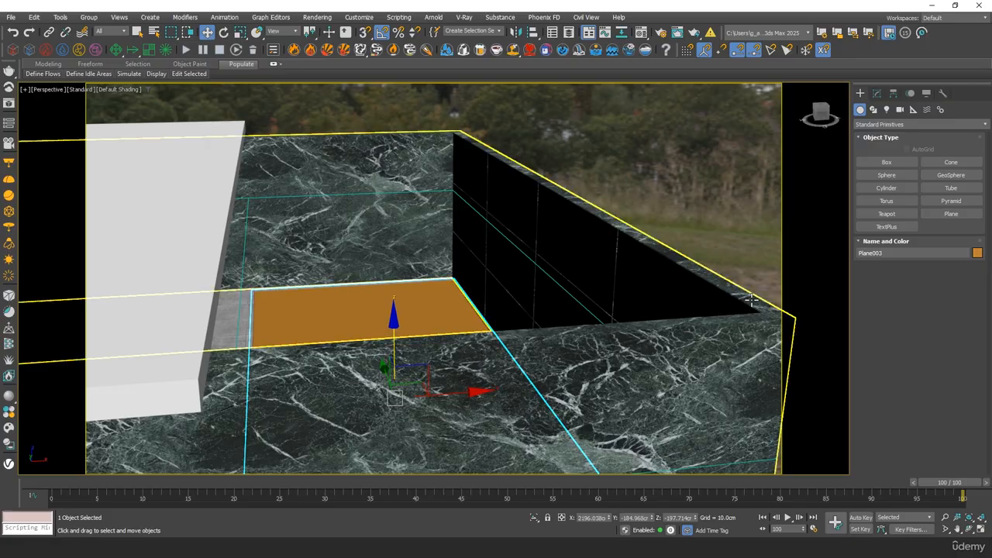
pyautogui.keyDown('alt'); pyautogui.moveTo(425, 320); pyautogui.dragTo(449, 261, button='middle'); pyautogui.keyUp('alt')
# Subdivide the basin plane into 284 length segments and 100 width segments and check the mesh density with edged faces.
pyautogui.click(880, 93)
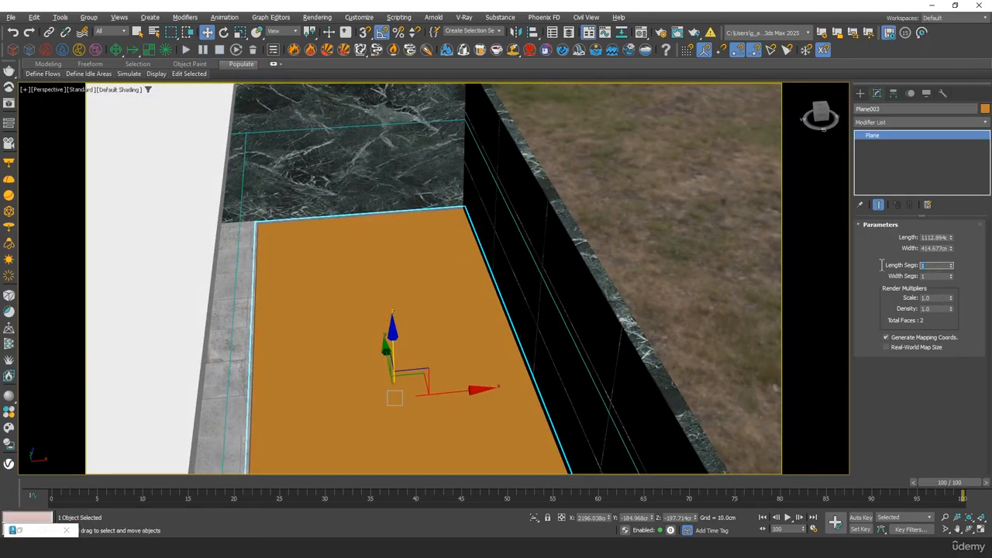
pyautogui.write('200')
pyautogui.press('Tab')
pyautogui.write('100')
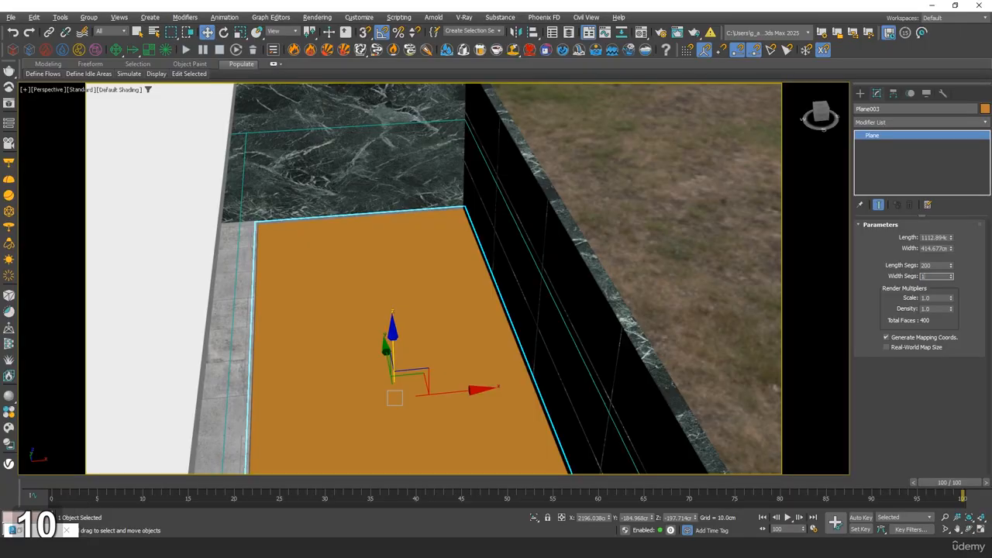
pyautogui.press('Tab')
pyautogui.press('F4')
pyautogui.keyDown('alt'); pyautogui.moveTo(431, 274); pyautogui.dragTo(561, 179, button='middle'); pyautogui.keyUp('alt')
pyautogui.scroll(4, 410, 278)
pyautogui.moveTo(951, 265); pyautogui.dragTo(953, 239)
pyautogui.moveTo(511, 250)
pyautogui.keyDown('alt'); pyautogui.mouseDown(button='middle')
pyautogui.moveTo(473, 251)
pyautogui.moveTo(459, 280)
pyautogui.moveTo(496, 266)
pyautogui.moveTo(504, 233)
pyautogui.mouseUp(button='middle'); pyautogui.keyUp('alt')
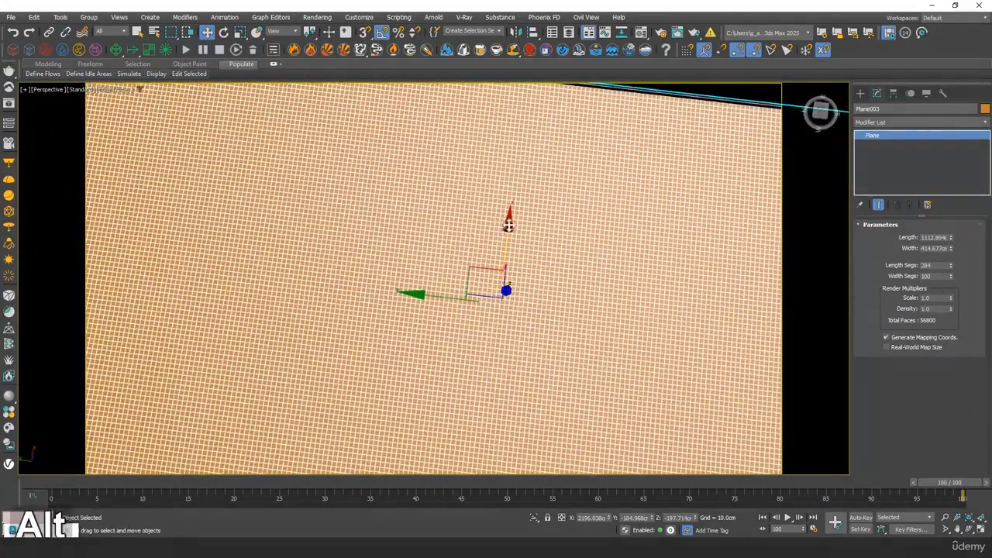
# Add a Noise modifier to the basin plane with scale 30 and a Z strength of 2 cm.
pyautogui.keyDown('alt'); pyautogui.moveTo(584, 241); pyautogui.dragTo(585, 215, button='middle'); pyautogui.keyUp('alt')
pyautogui.click(890, 124)
pyautogui.write('nois')
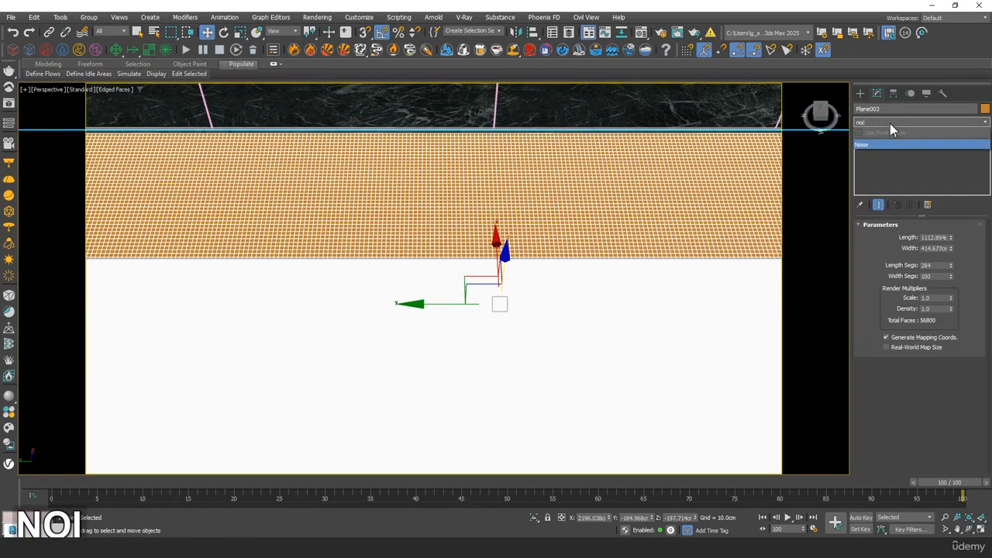
pyautogui.click(867, 146)
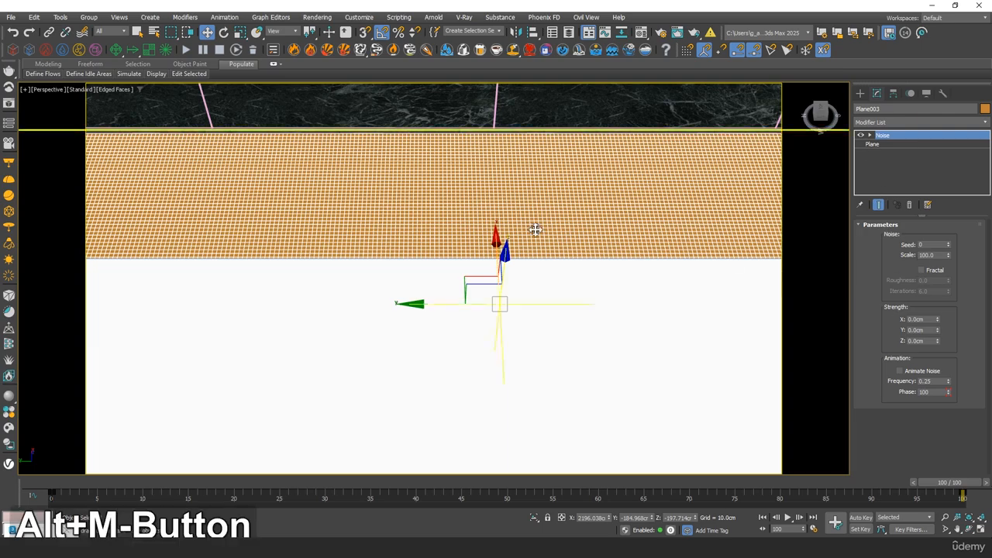
pyautogui.keyDown('alt'); pyautogui.moveTo(533, 225); pyautogui.dragTo(535, 271, button='middle'); pyautogui.keyUp('alt')
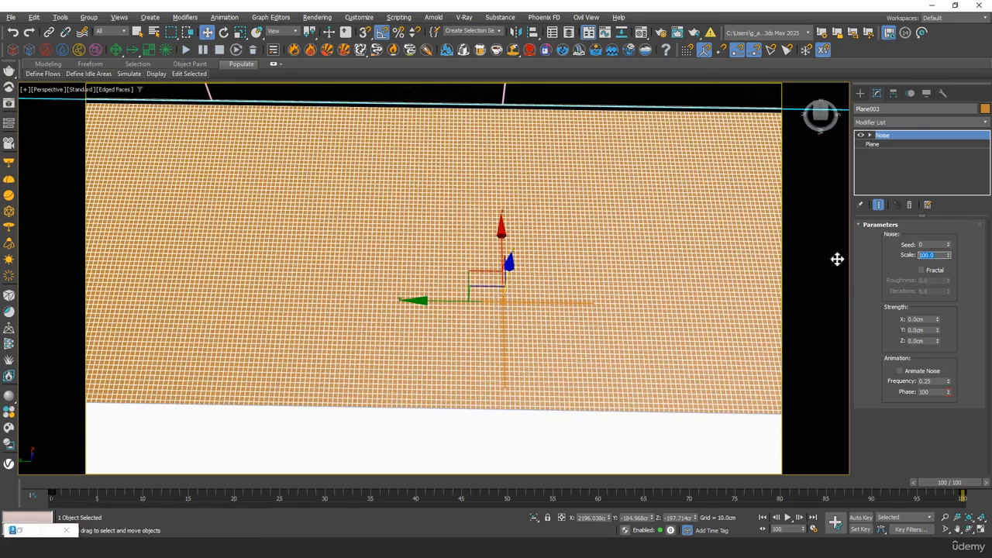
pyautogui.write('30')
pyautogui.press('Tab')
pyautogui.moveTo(939, 341); pyautogui.dragTo(947, 246)
pyautogui.write('2')
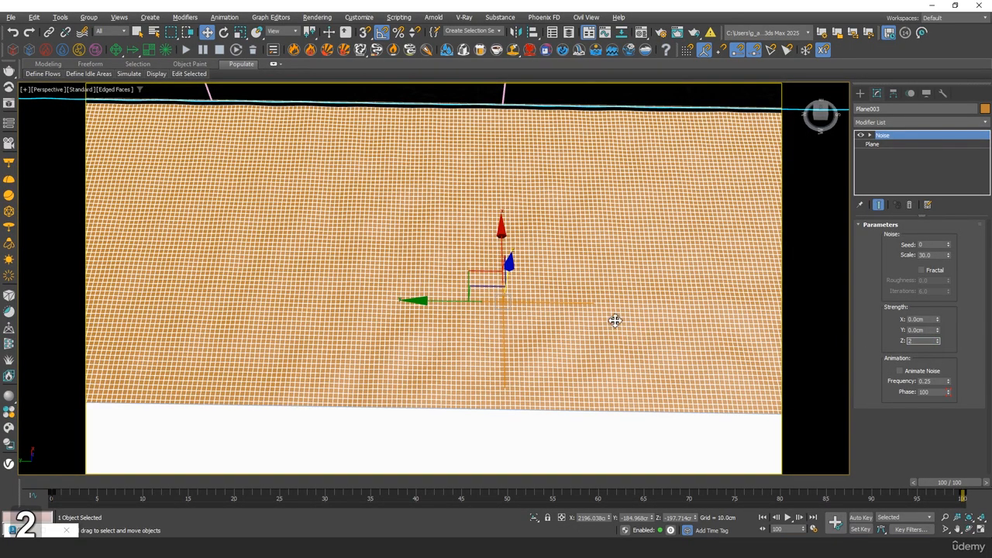
pyautogui.press('Tab')
# Turn off edged faces and reduce the Noise modifier's Z strength to 1 cm.
pyautogui.moveTo(615, 320); pyautogui.dragTo(580, 342, button='middle')
pyautogui.press('F4')
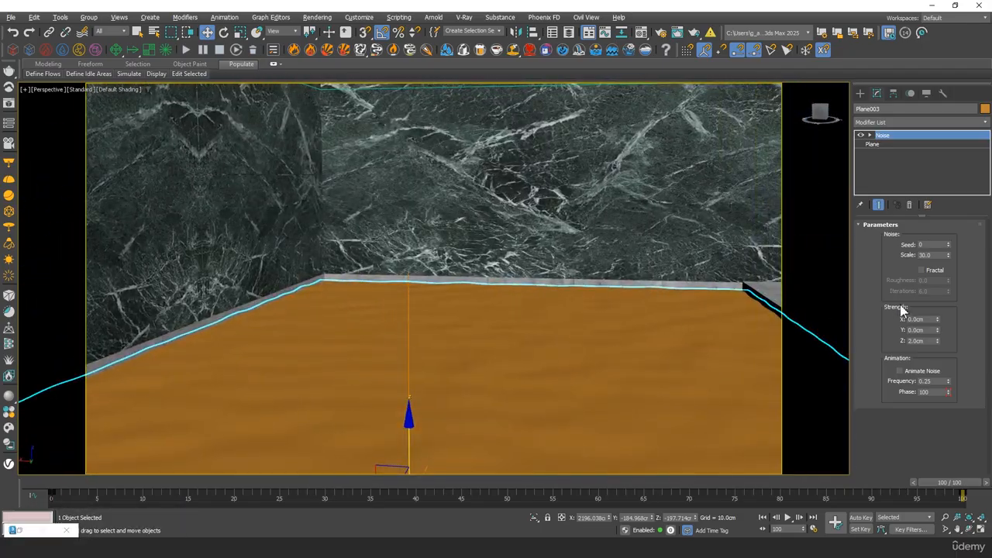
pyautogui.doubleClick(926, 341)
pyautogui.write('1')
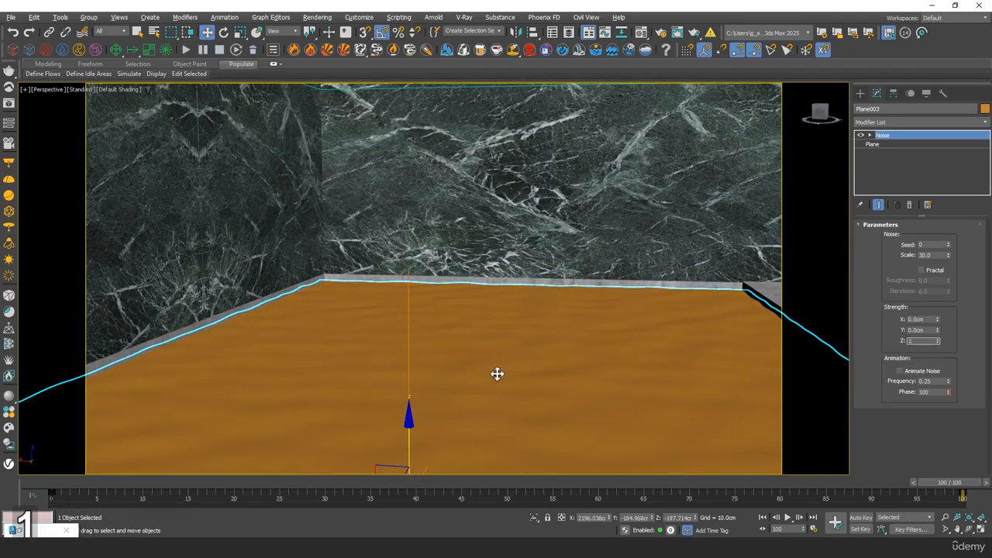
pyautogui.press('Tab')
pyautogui.moveTo(552, 324); pyautogui.dragTo(578, 273, button='middle')
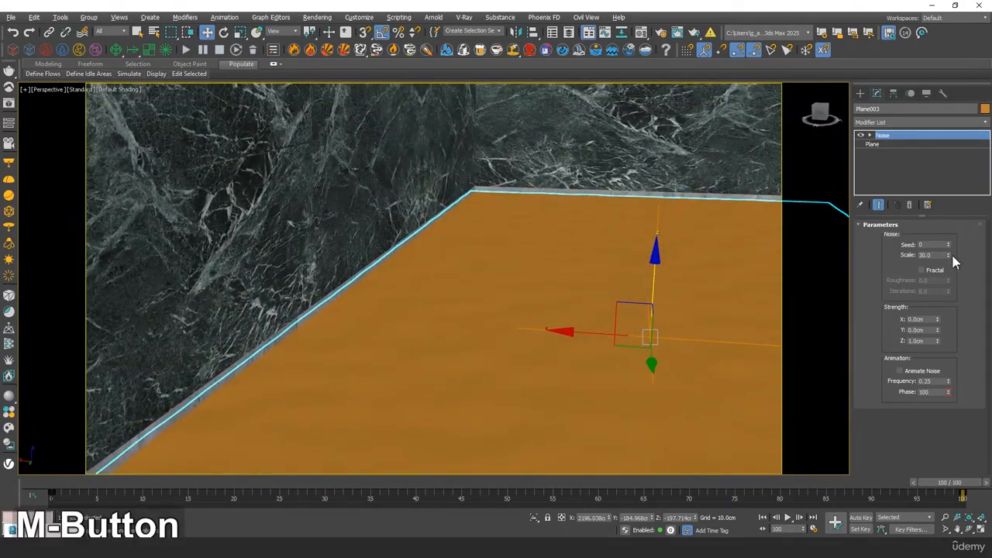
# Try other Noise scale values on the basin plane and cancel the change.
pyautogui.moveTo(949, 255); pyautogui.dragTo(907, 289)
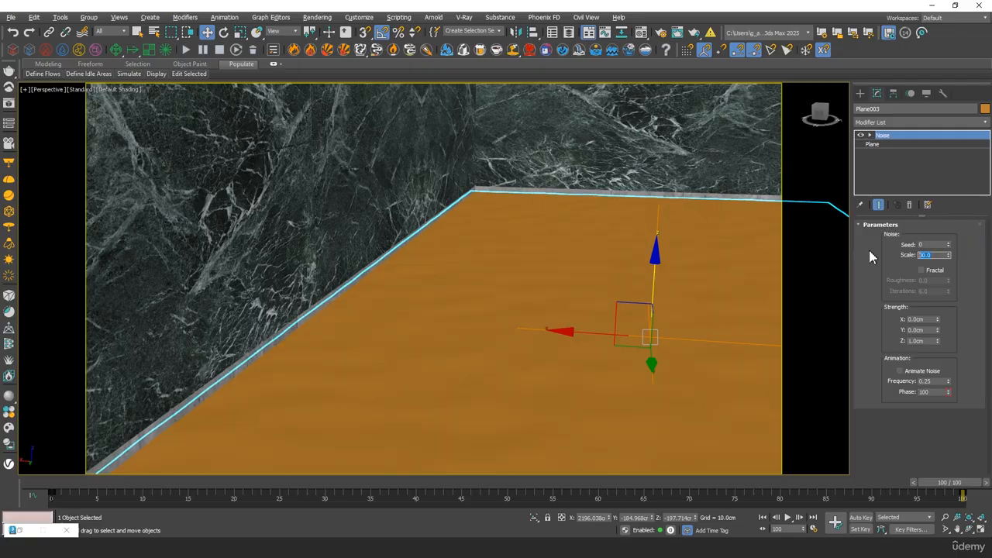
pyautogui.moveTo(950, 255)
pyautogui.mouseDown()
pyautogui.moveTo(958, 234)
pyautogui.moveTo(950, 240)
pyautogui.mouseUp()
pyautogui.rightClick(958, 235)
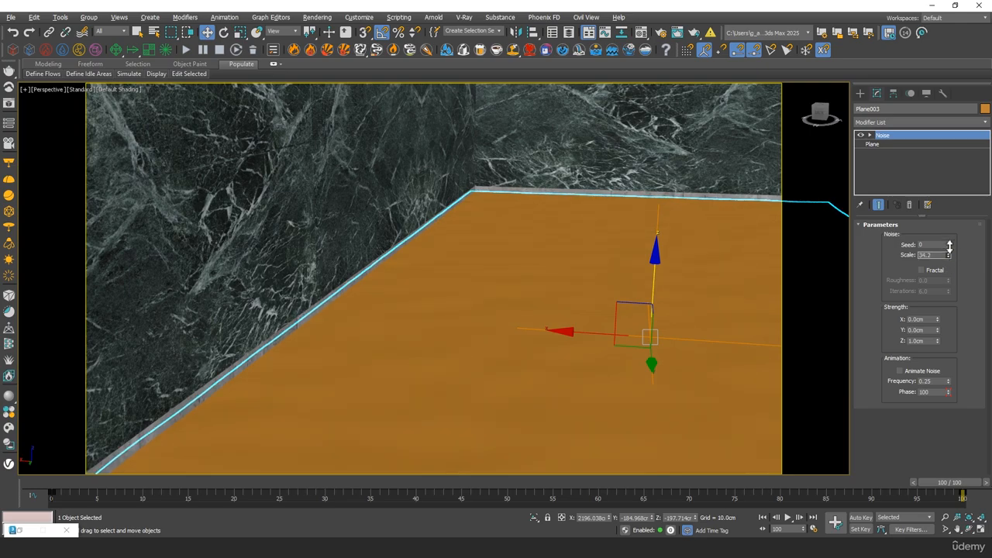
pyautogui.rightClick(950, 241)
# Return to the camera view, change the 12 - Default material to VRayMtl and enlarge its preview.
pyautogui.keyDown('alt'); pyautogui.moveTo(573, 286); pyautogui.dragTo(452, 245, button='middle'); pyautogui.keyUp('alt')
pyautogui.press('c')
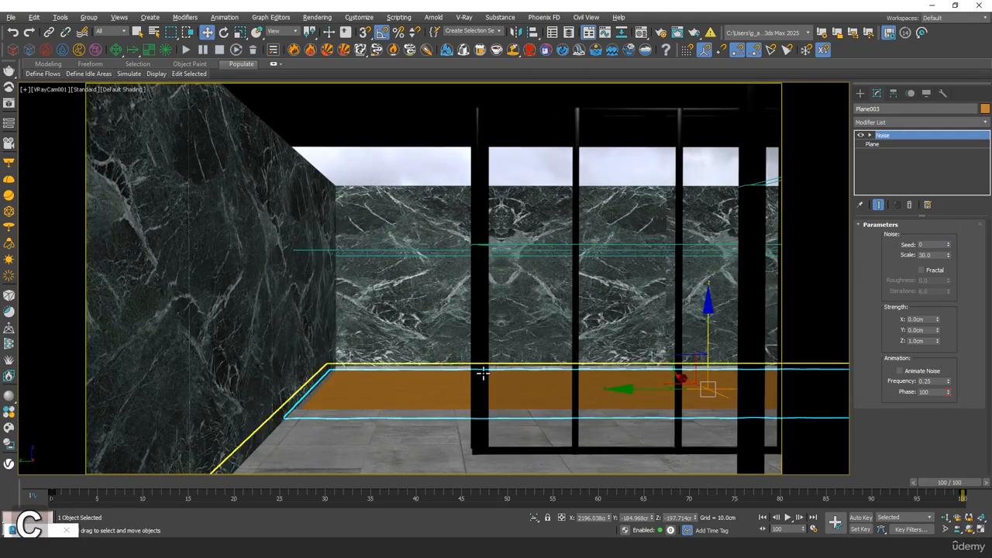
pyautogui.press('m')
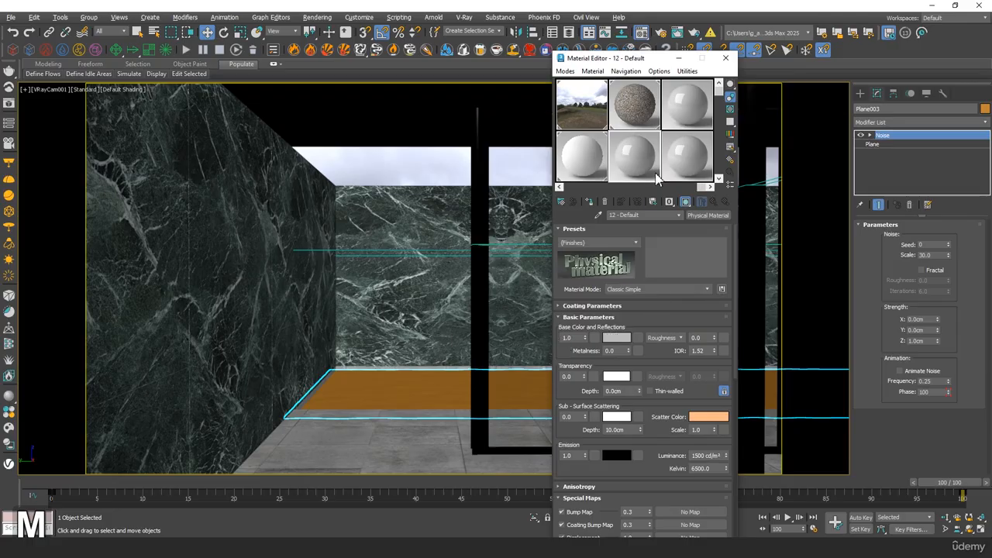
pyautogui.click(701, 215)
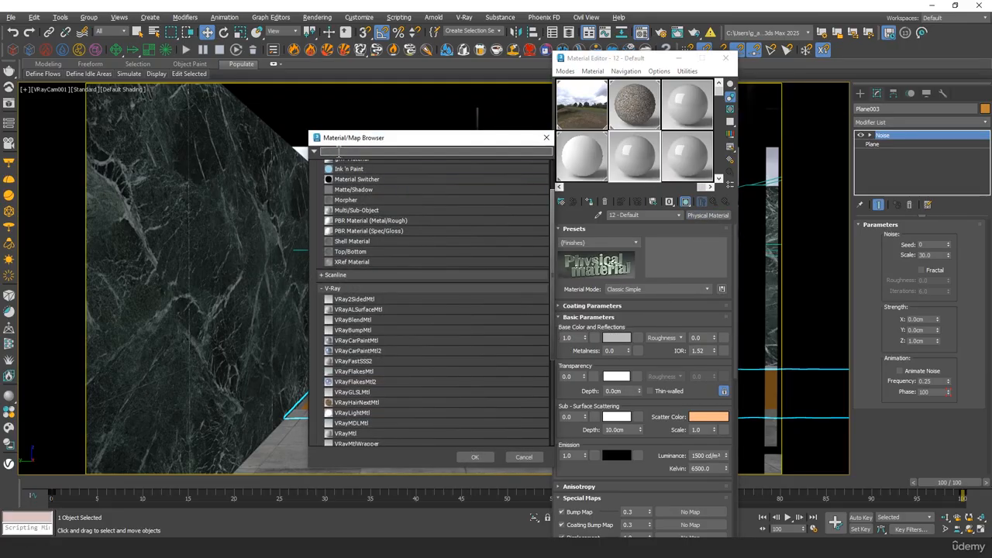
pyautogui.write('vraymt')
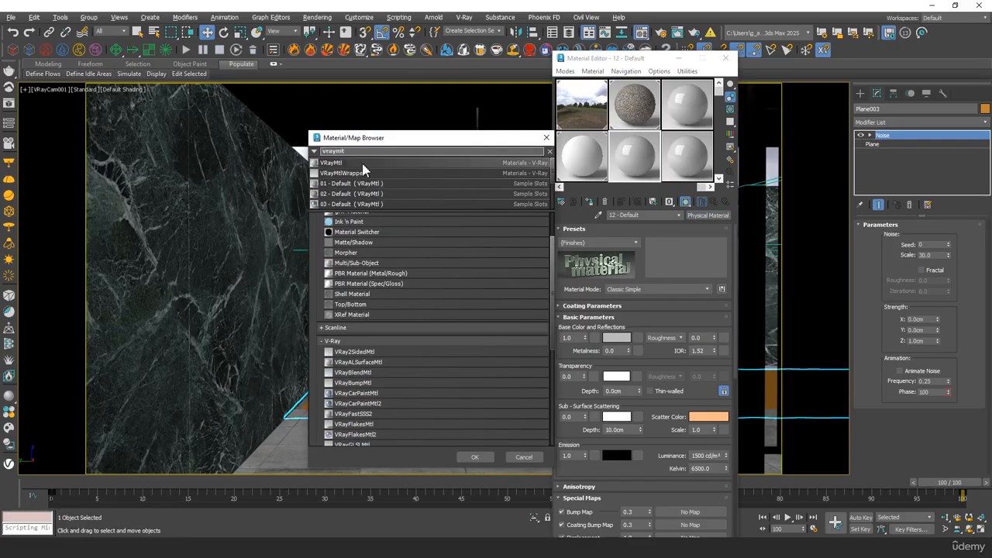
pyautogui.doubleClick(363, 165)
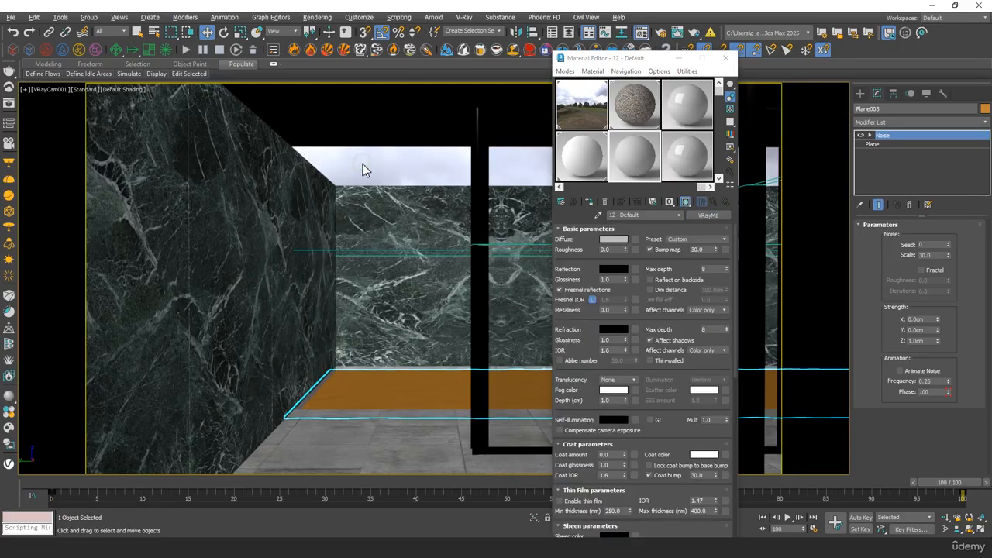
pyautogui.doubleClick(634, 172)
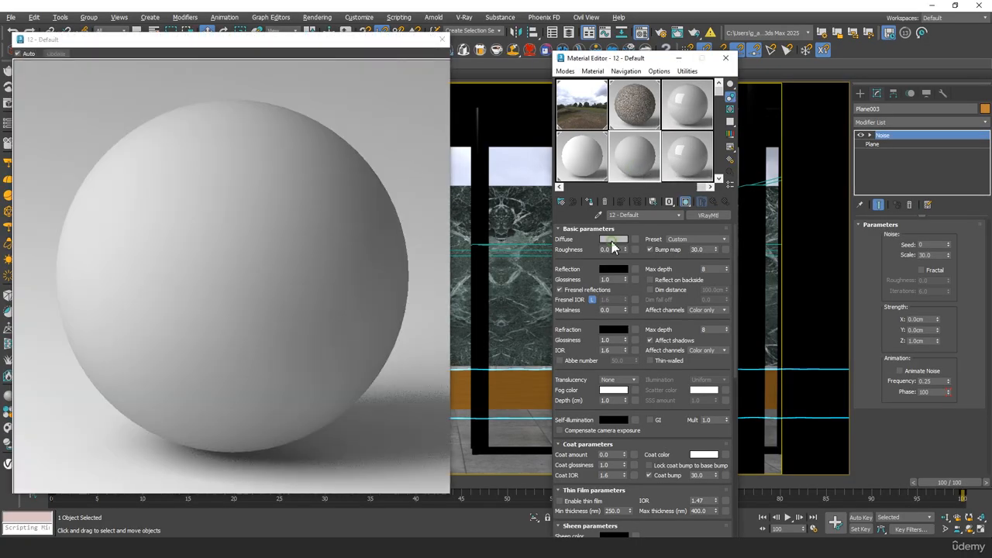
# Make the material's diffuse color black and its reflection white with 0.98 glossiness, testing Fresnel reflections off and on.
pyautogui.click(614, 239)
pyautogui.moveTo(474, 121); pyautogui.dragTo(472, 94)
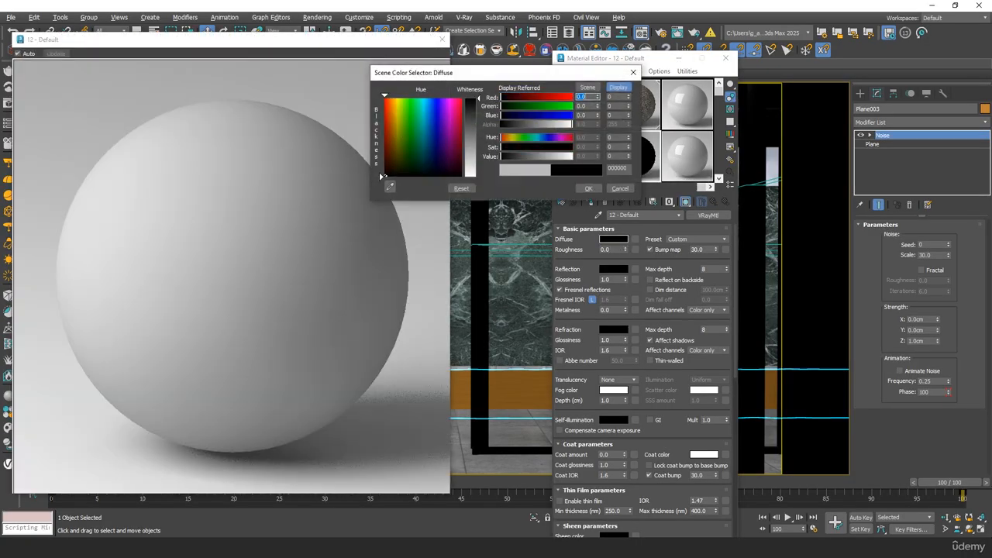
pyautogui.click(591, 186)
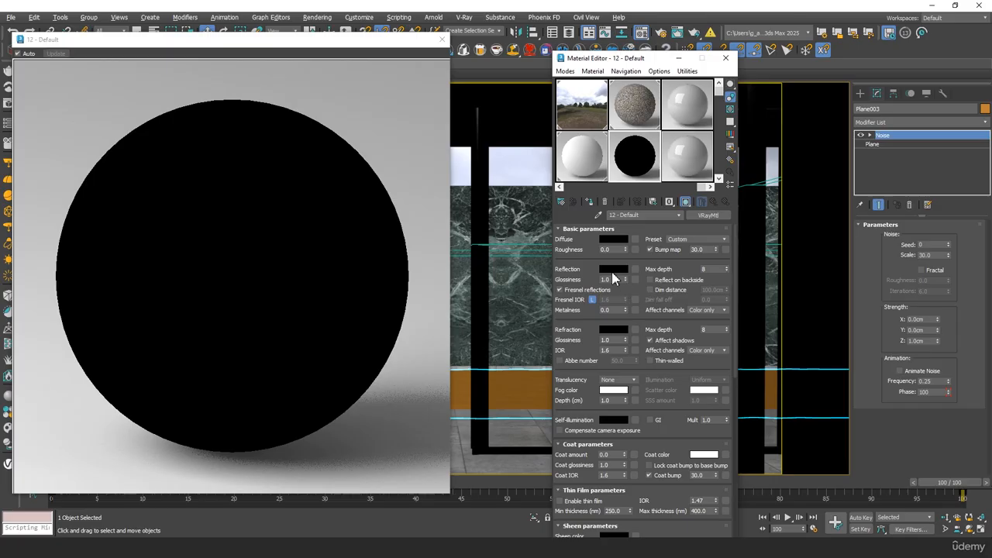
pyautogui.click(615, 269)
pyautogui.moveTo(484, 173); pyautogui.dragTo(484, 237)
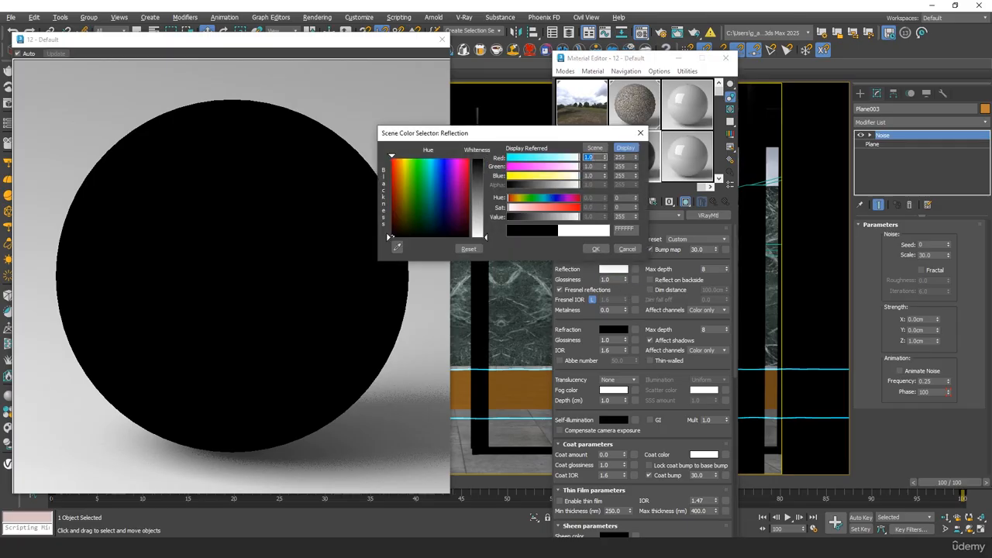
pyautogui.click(596, 249)
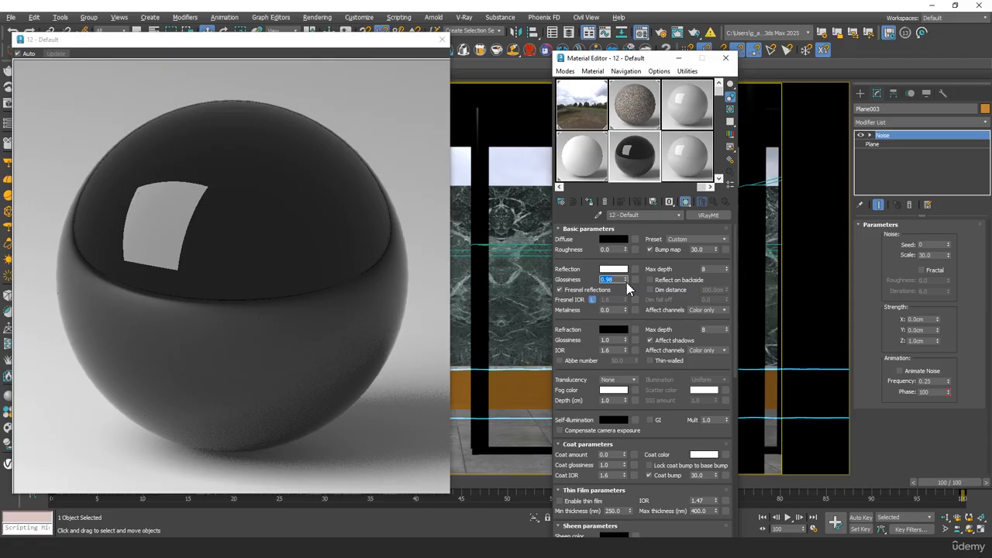
pyautogui.click(560, 289)
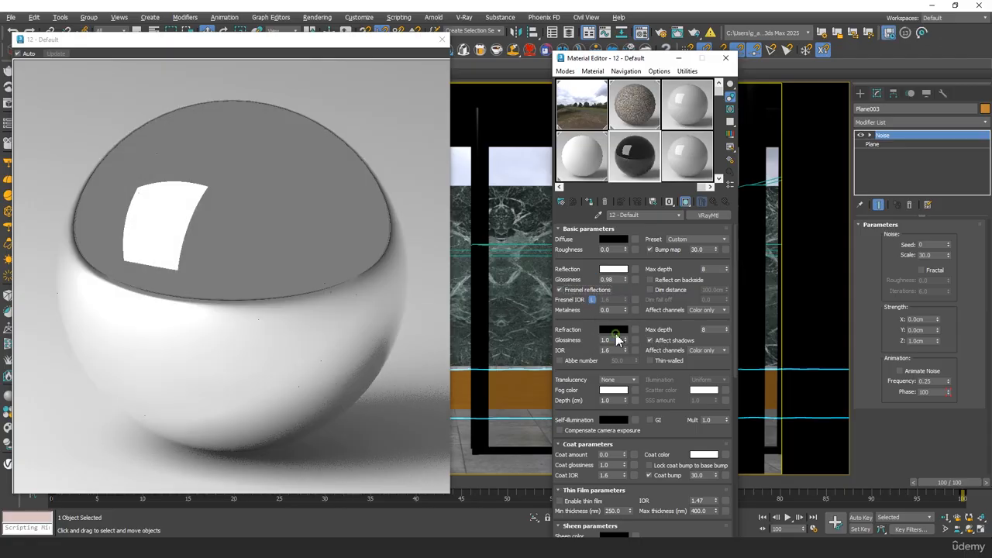
# Set the material's refraction color to white with 0.97 glossiness and keep translucency at None.
pyautogui.click(615, 331)
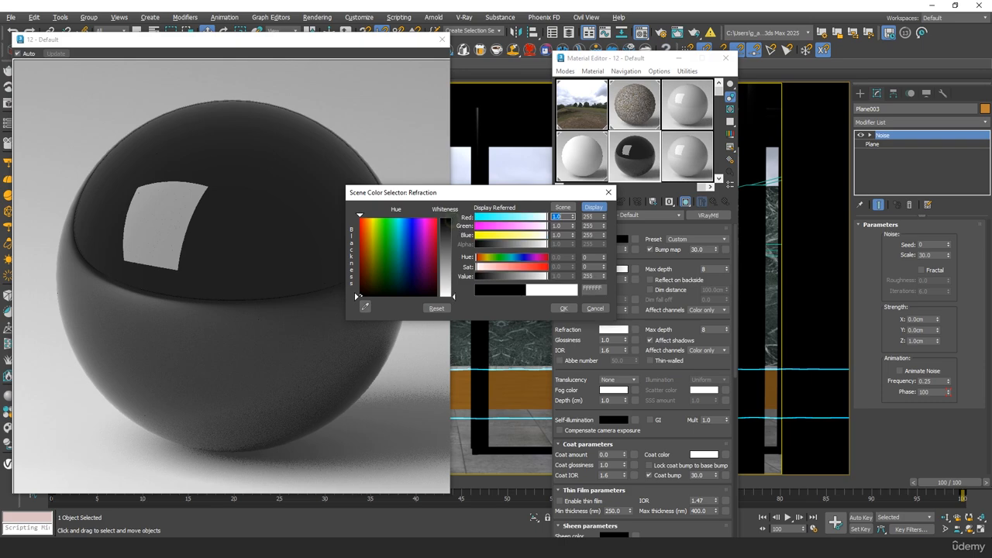
pyautogui.click(564, 309)
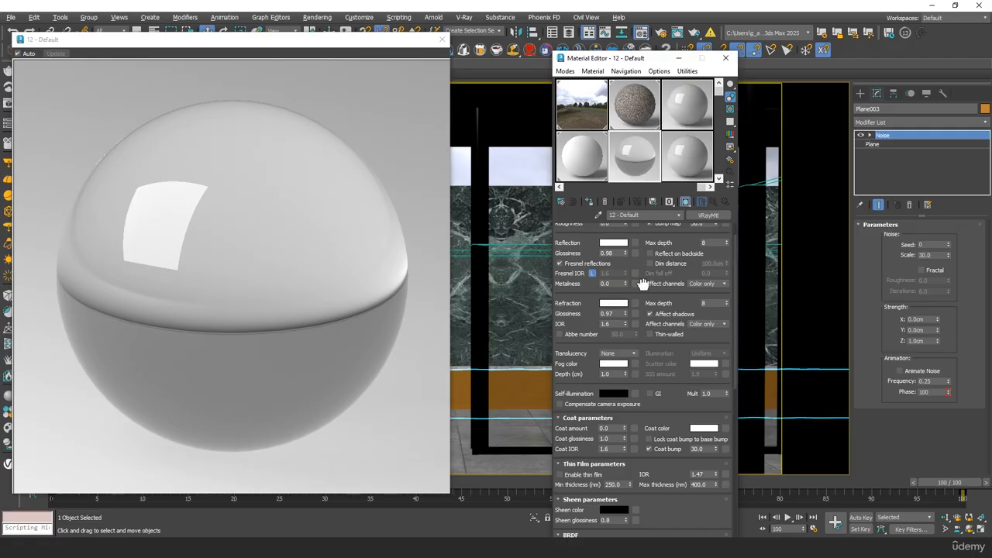
pyautogui.moveTo(643, 284); pyautogui.dragTo(642, 281)
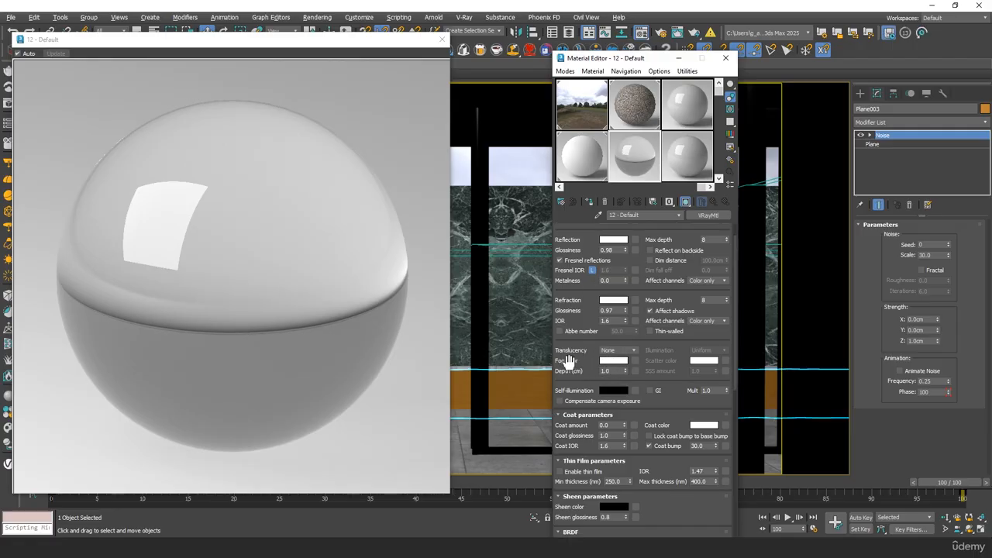
pyautogui.click(620, 350)
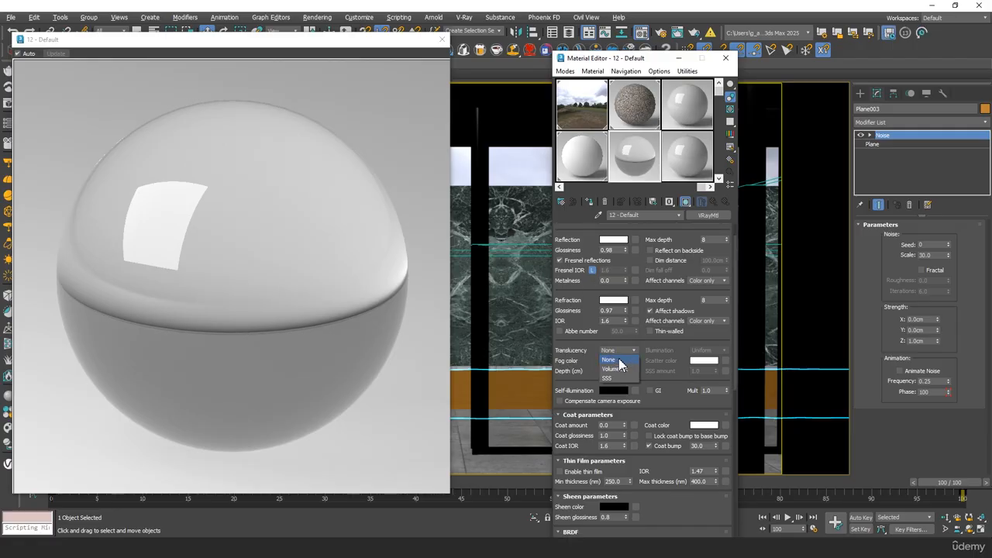
pyautogui.click(618, 361)
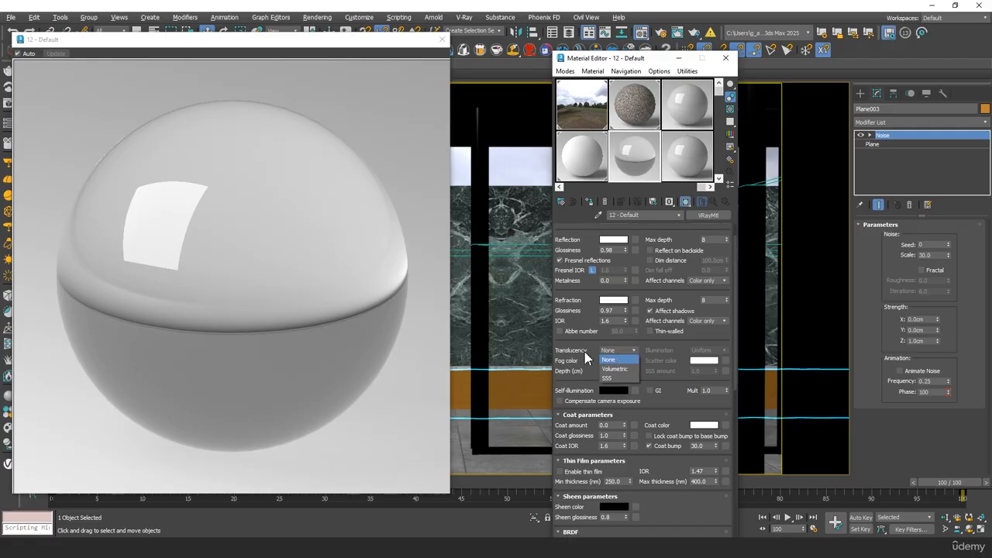
# Try pale green tints for the water material's refraction fog color.
pyautogui.click(624, 364)
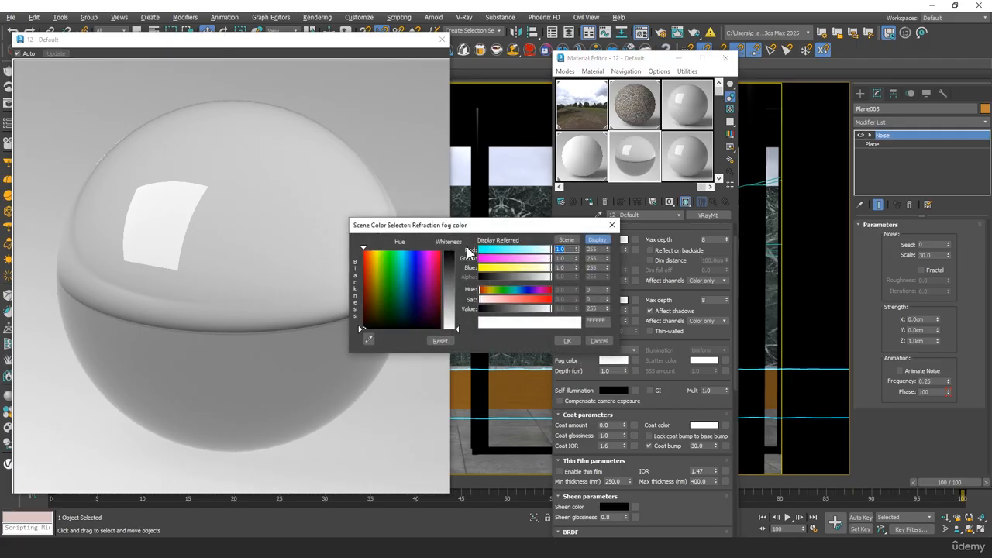
pyautogui.click(396, 280)
pyautogui.click(456, 304)
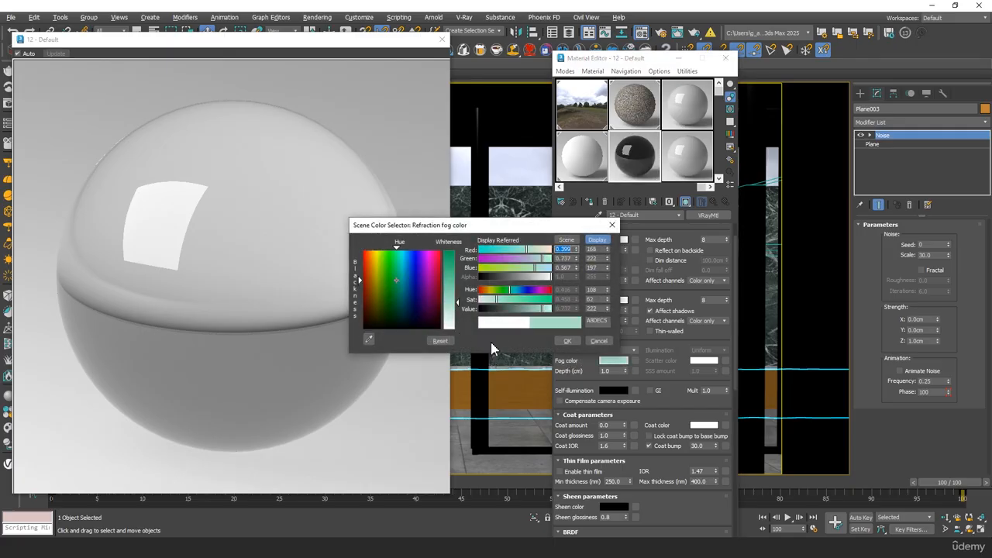
pyautogui.moveTo(475, 226); pyautogui.dragTo(636, 209)
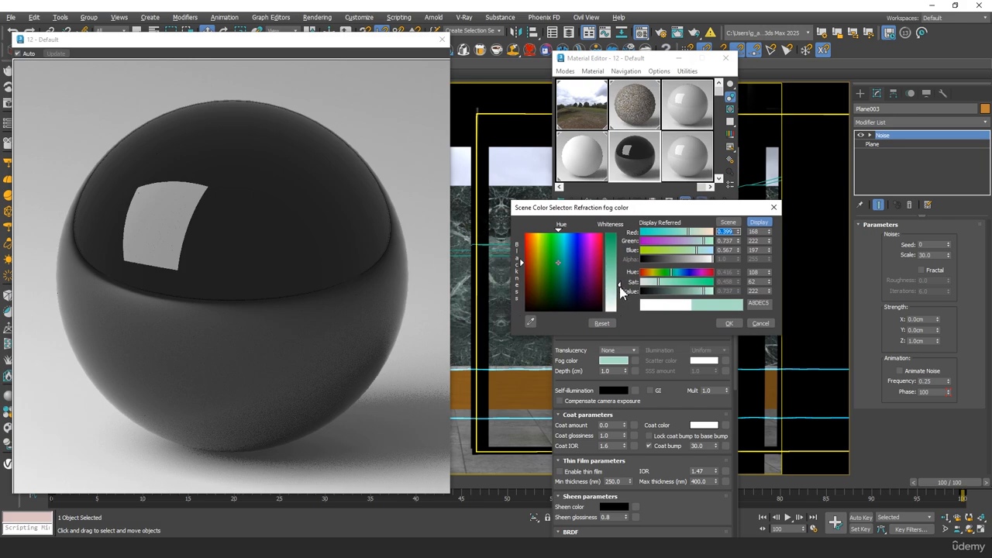
pyautogui.moveTo(620, 288); pyautogui.dragTo(619, 311)
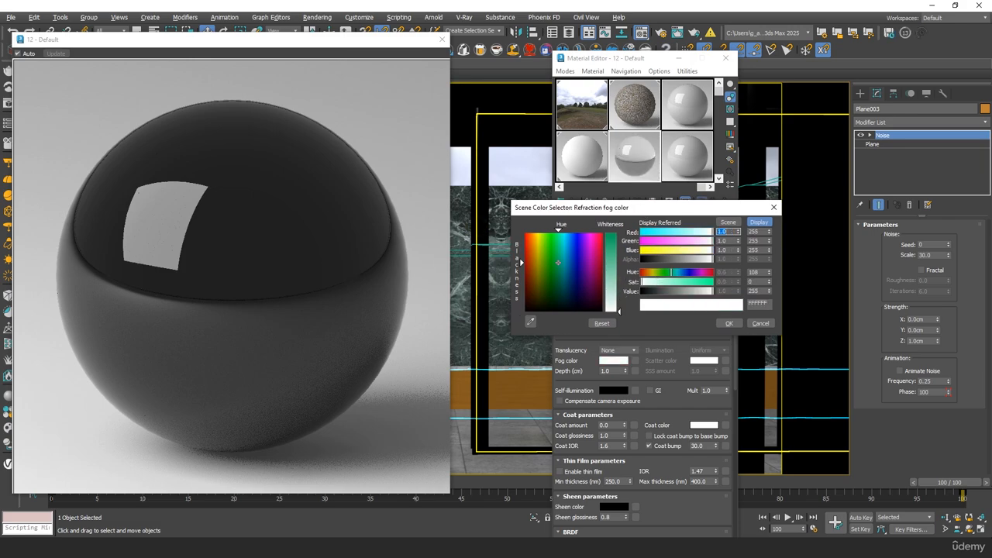
pyautogui.moveTo(618, 311); pyautogui.dragTo(618, 305)
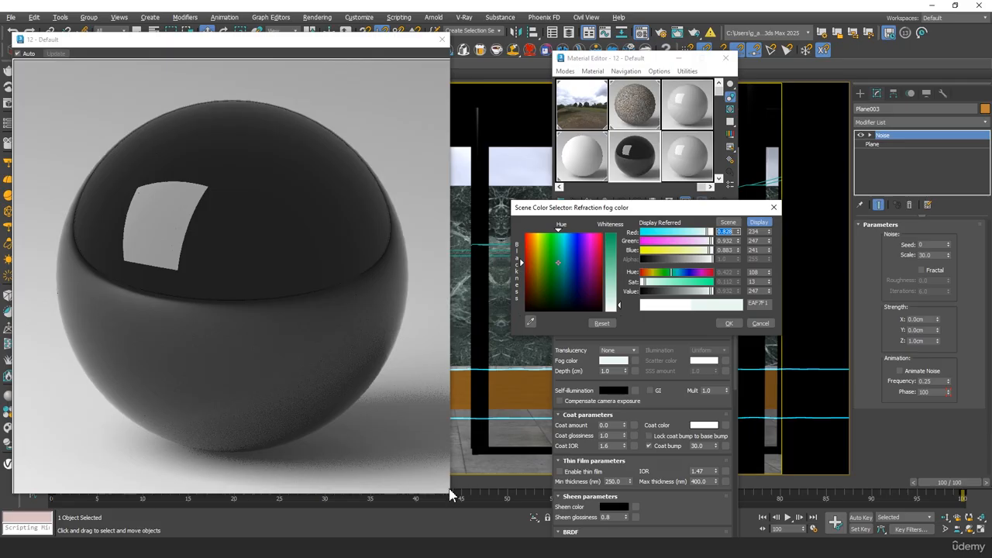
# Shrink the material preview and set the fog color to red 0.997, green 0.998 and blue 0.997.
pyautogui.moveTo(450, 492); pyautogui.dragTo(263, 308)
pyautogui.moveTo(179, 41); pyautogui.dragTo(320, 86)
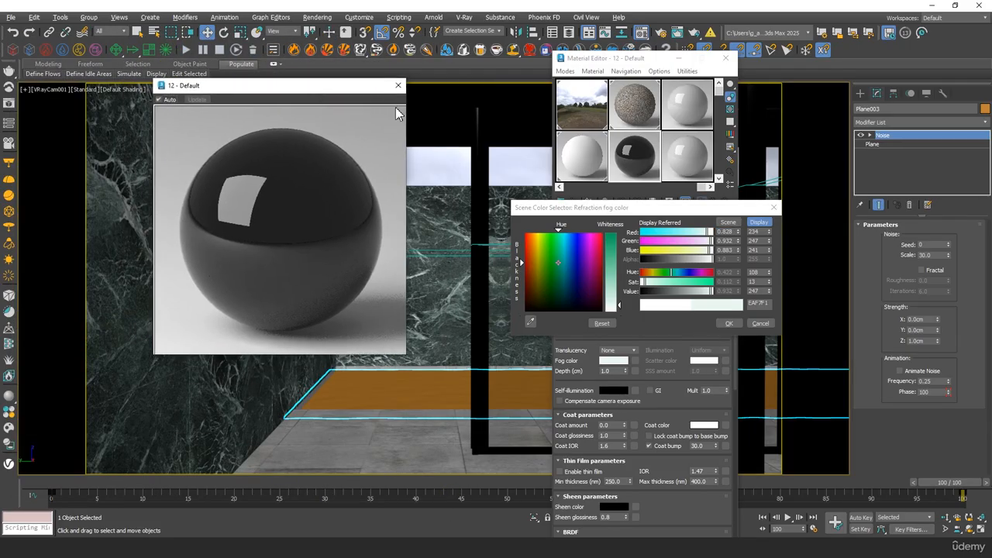
pyautogui.moveTo(620, 308); pyautogui.dragTo(620, 315)
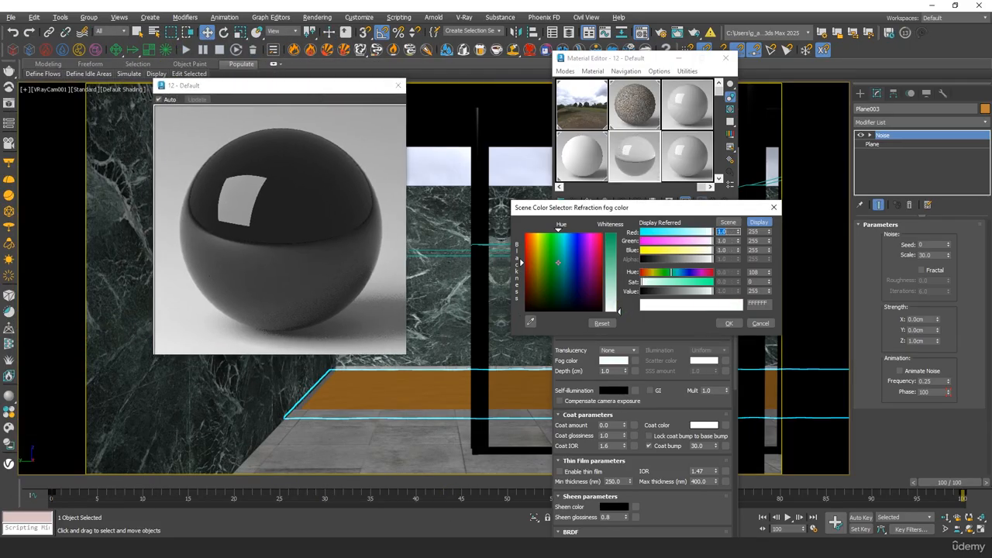
pyautogui.click(739, 234)
pyautogui.click(737, 242)
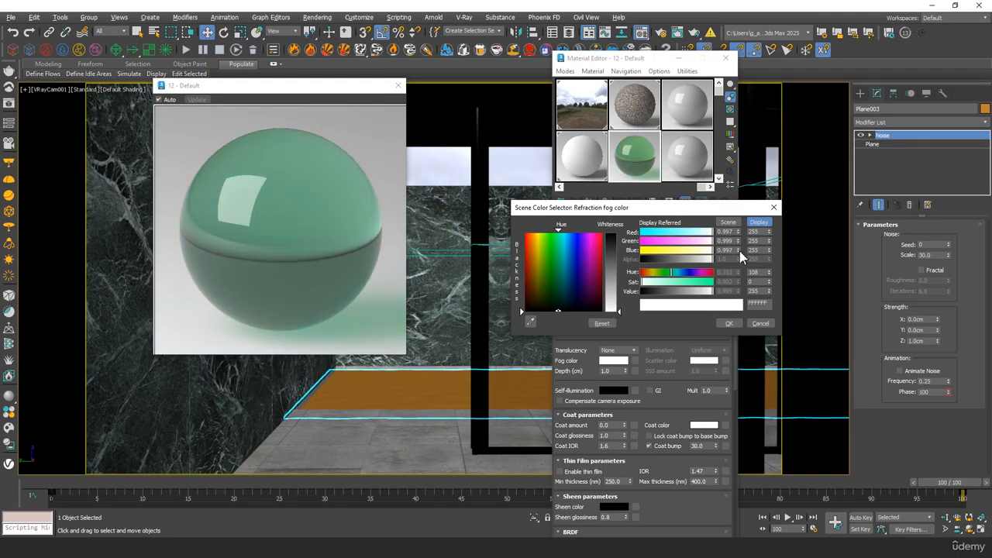
pyautogui.click(738, 243)
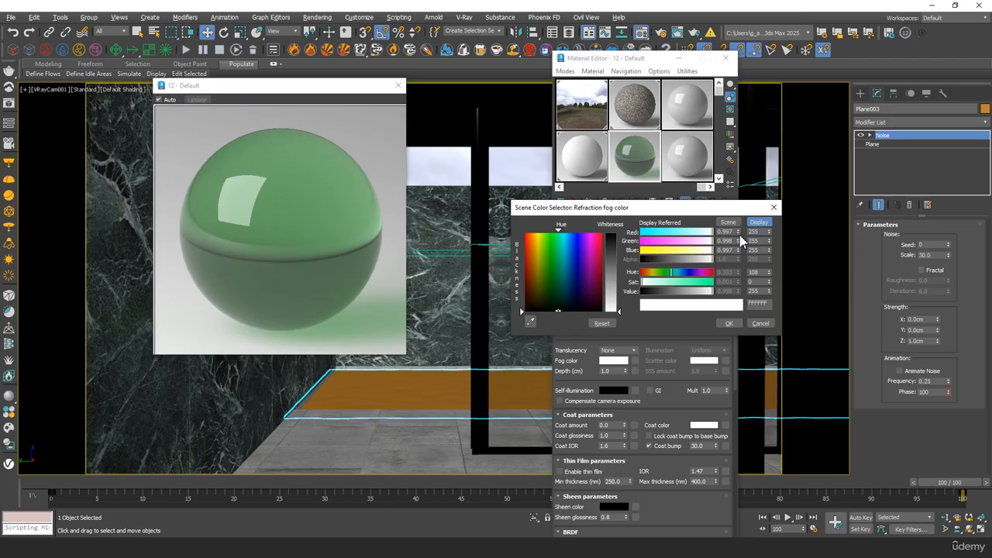
pyautogui.click(728, 323)
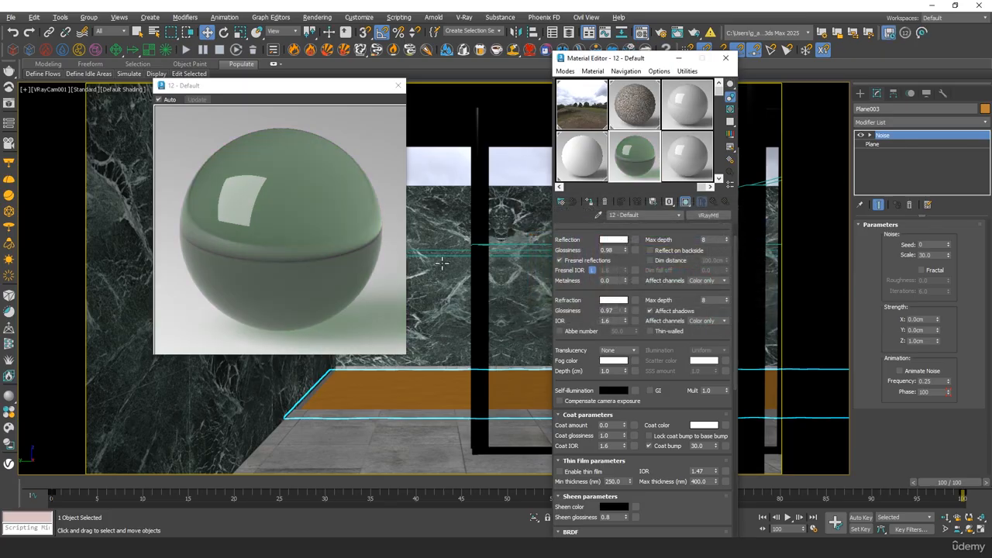
# Close the enlarged preview, assign the water material to the selected basin plane and minimize the Material Editor.
pyautogui.click(399, 85)
pyautogui.click(589, 203)
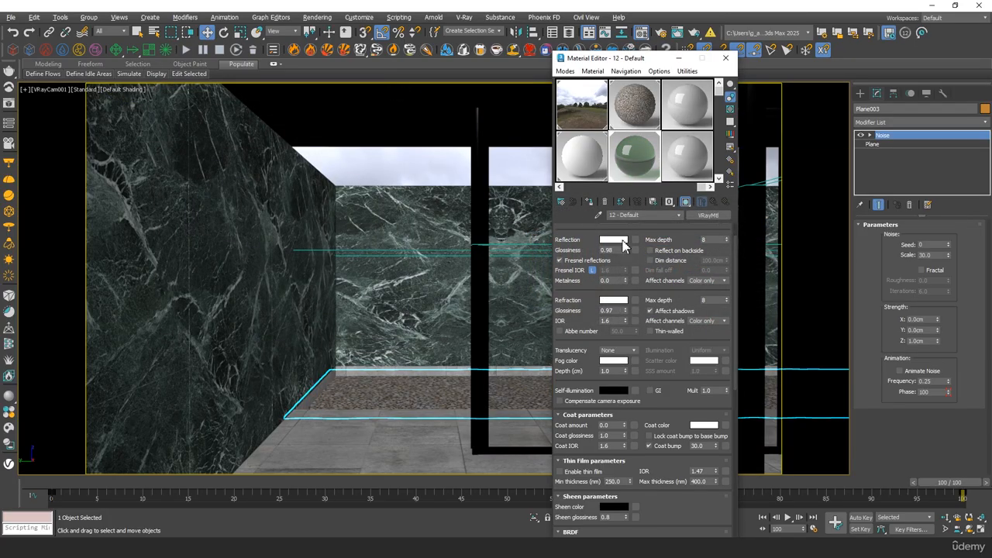
pyautogui.click(683, 60)
# Bring up the V-Ray frame buffer, start an interactive render and examine the basin's water surface.
pyautogui.click(9, 104)
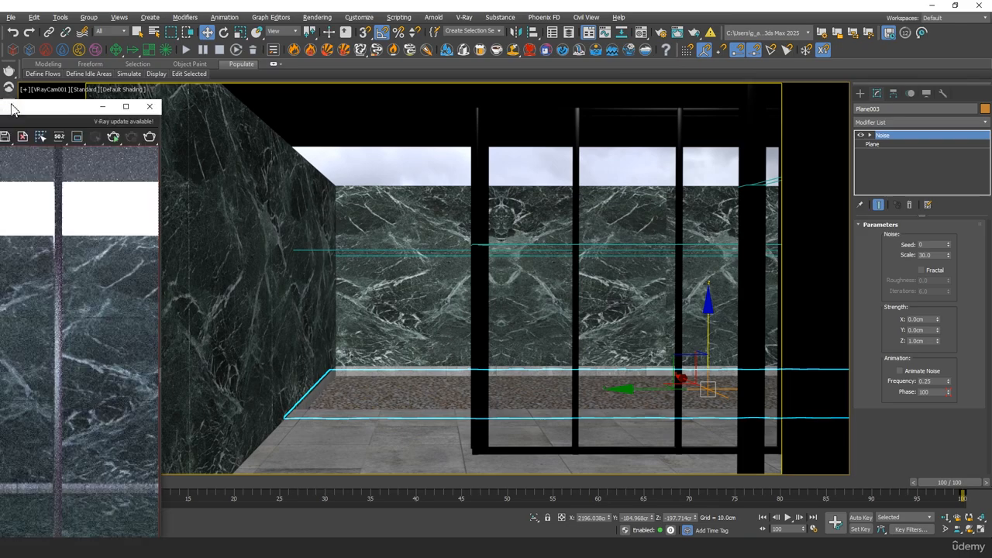
pyautogui.moveTo(39, 112); pyautogui.dragTo(0, 138)
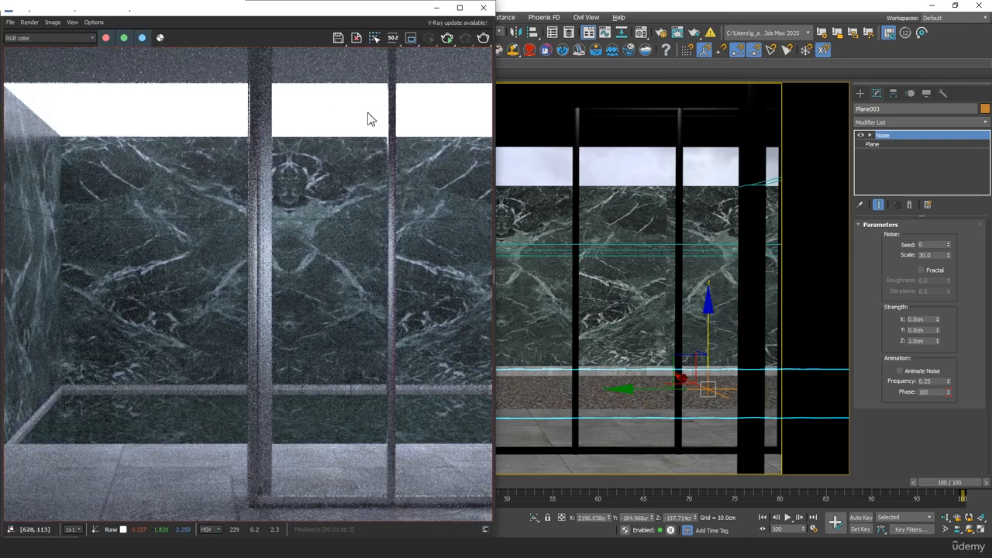
pyautogui.click(445, 40)
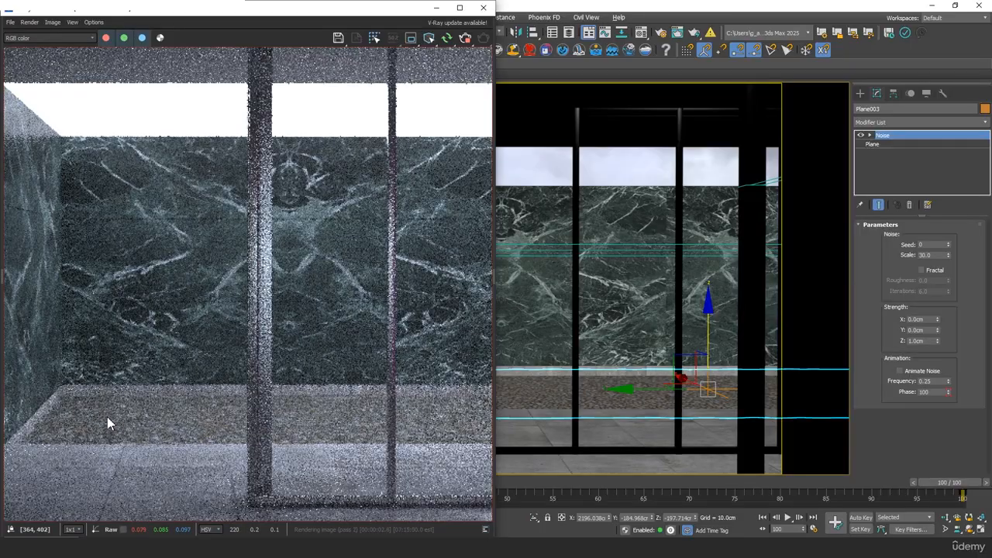
pyautogui.scroll(3, 107, 417)
# Add a Shell modifier to the basin plane above Noise and toggle edged faces in the camera view.
pyautogui.click(899, 123)
pyautogui.write('s')
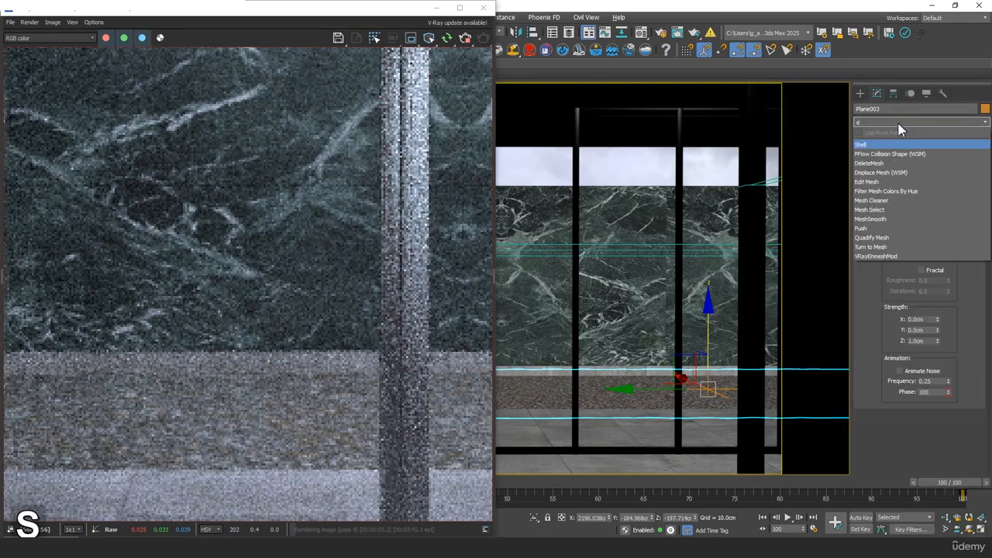
pyautogui.write('hel')
pyautogui.press('Return')
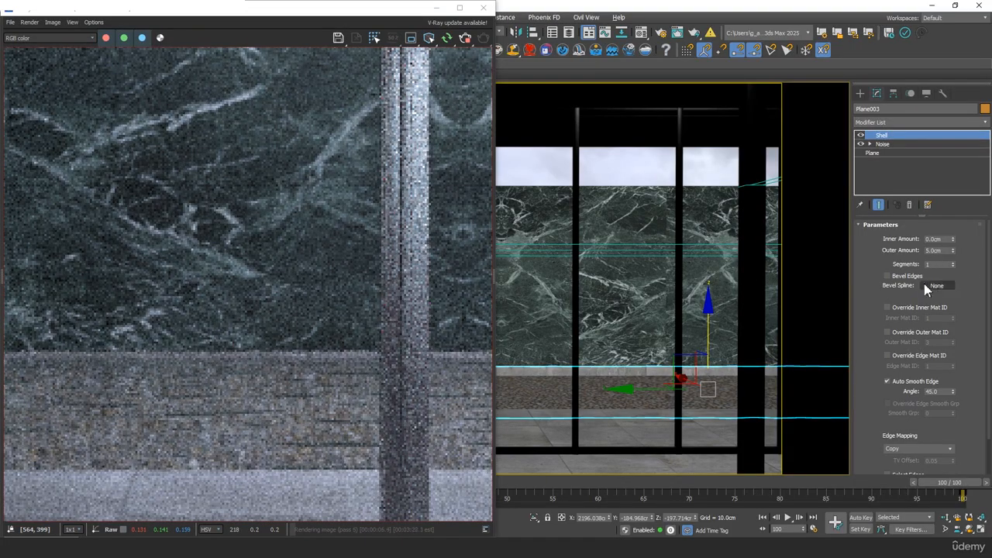
pyautogui.middleClick(775, 434)
pyautogui.press('F4')
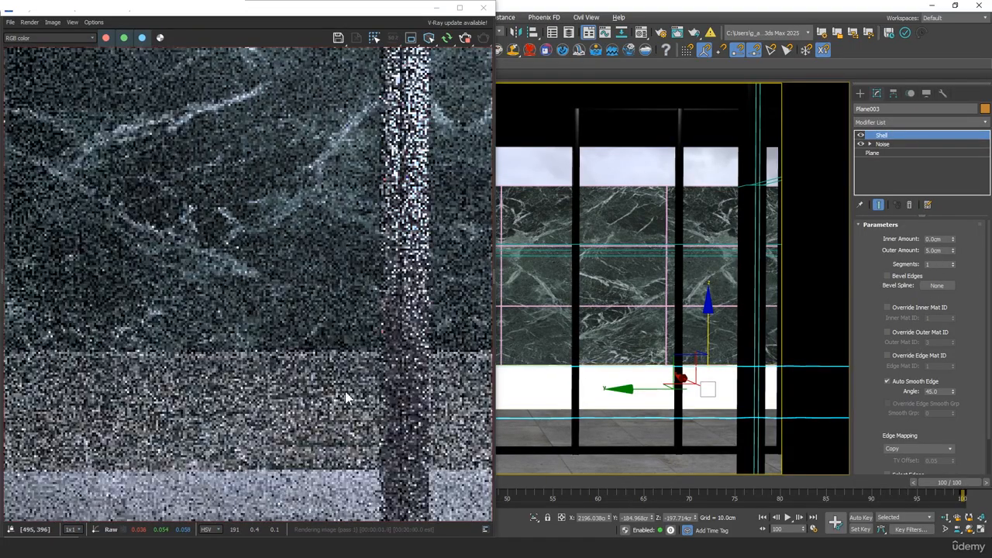
# Examine the shelled water surface in the interactive render and reopen the 12 - Default material's settings.
pyautogui.scroll(-1, 345, 397)
pyautogui.scroll(1, 322, 408)
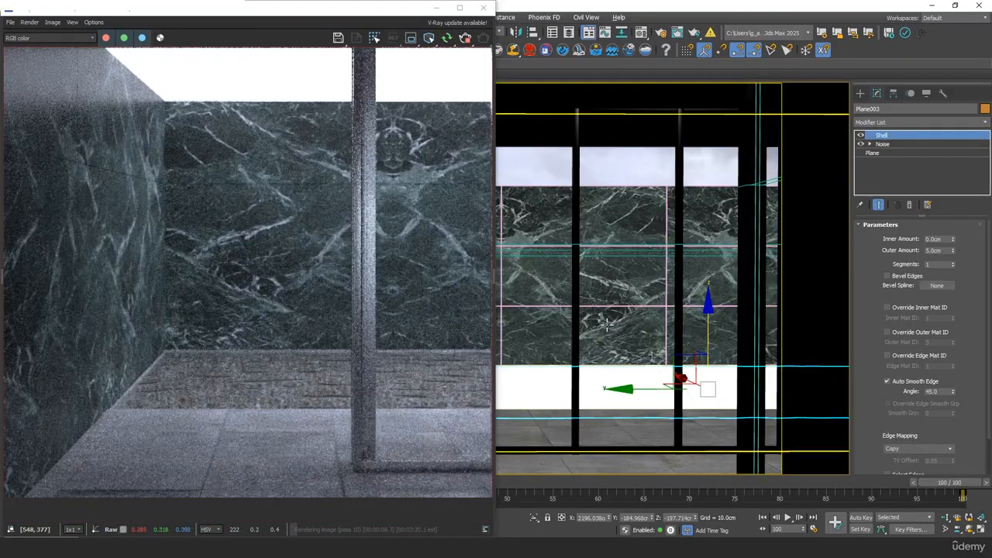
pyautogui.middleClick(630, 364)
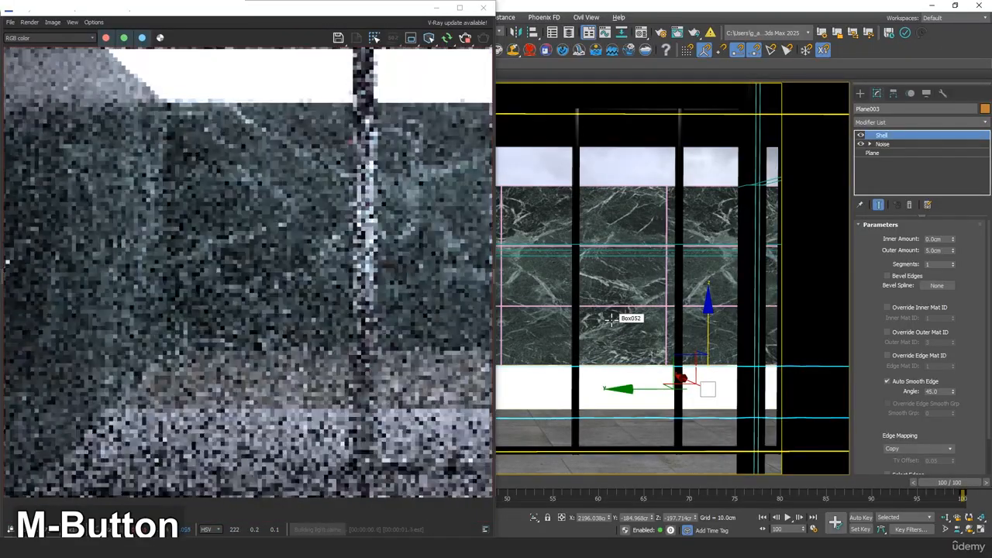
pyautogui.press('m')
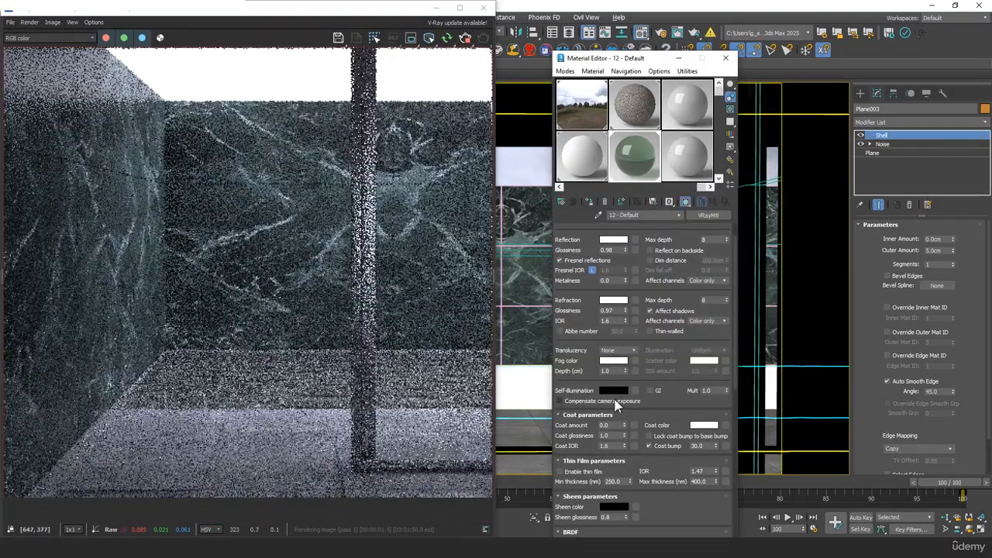
# Lower the refraction fog color of the water material to RGB 254, 254, 254.
pyautogui.click(614, 360)
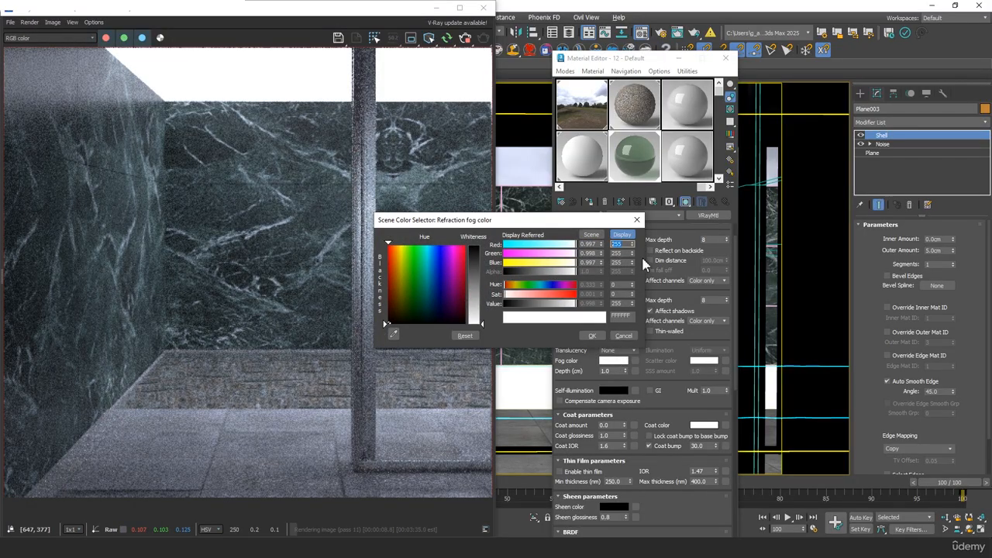
pyautogui.click(632, 247)
pyautogui.click(631, 255)
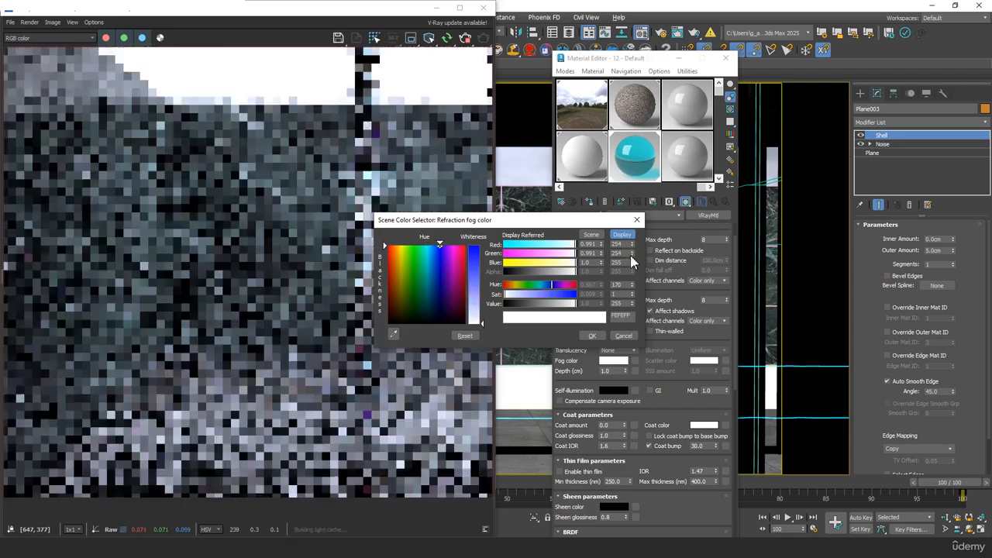
pyautogui.click(632, 263)
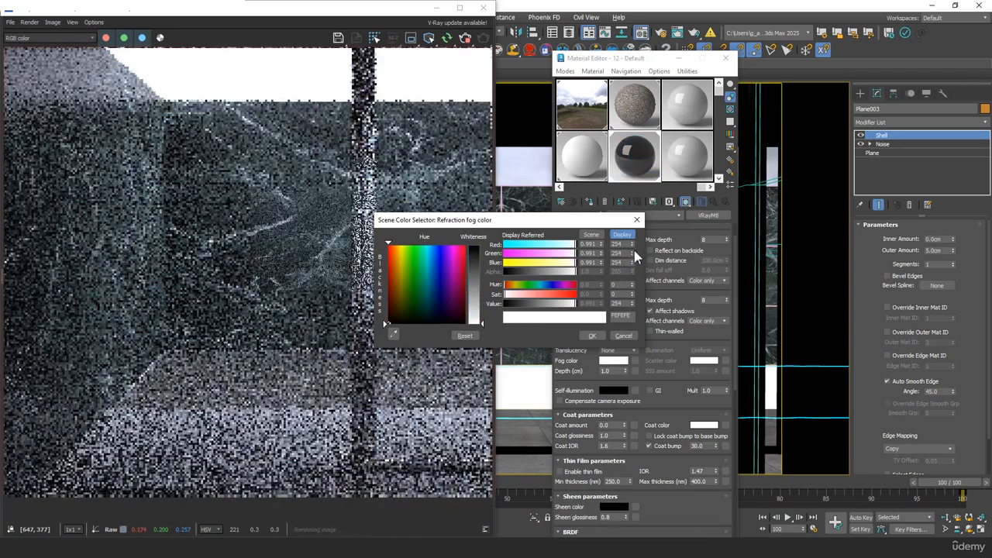
# Tint the refraction fog color a pale olive green, RGB 243, 244, 240, and apply it.
pyautogui.moveTo(412, 287); pyautogui.dragTo(406, 300)
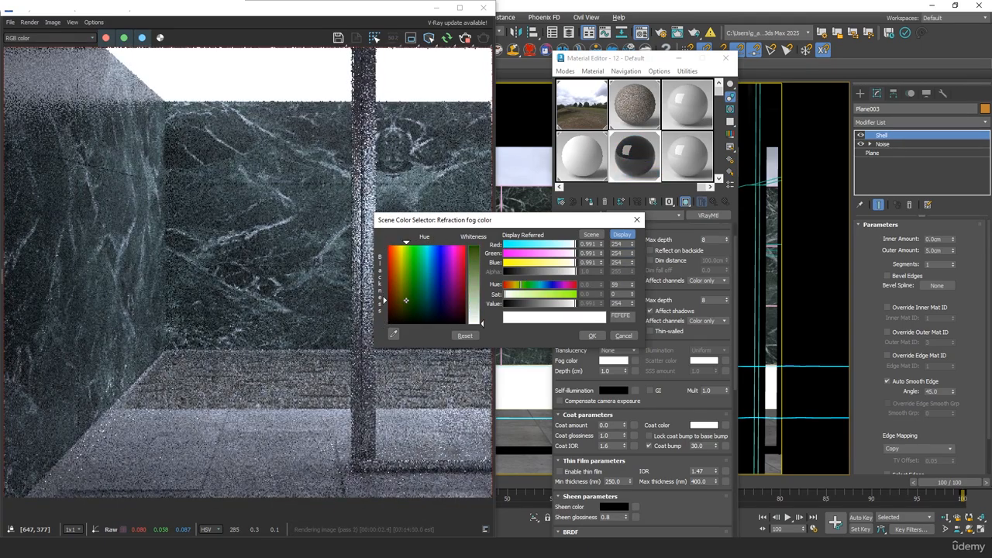
pyautogui.click(473, 313)
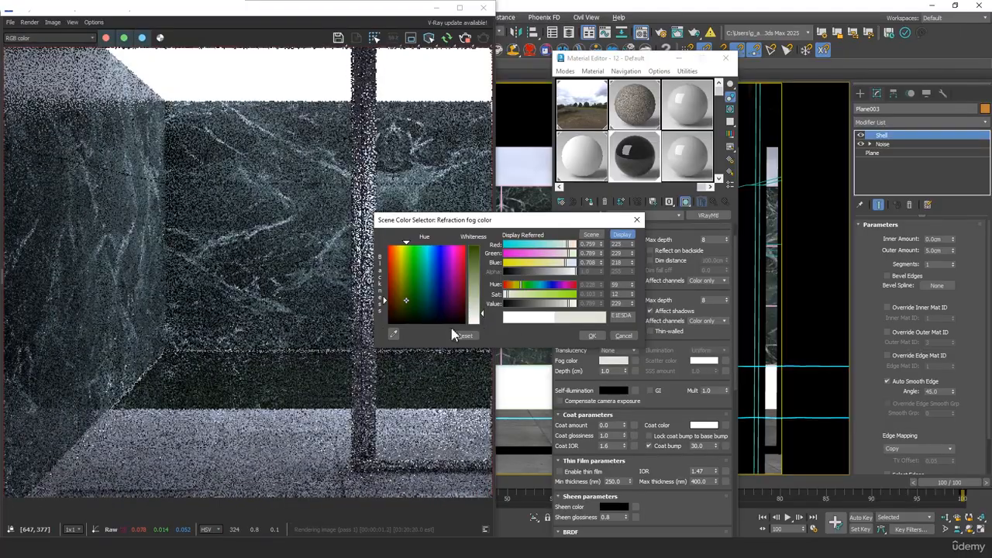
pyautogui.moveTo(500, 225); pyautogui.dragTo(579, 188)
pyautogui.moveTo(568, 283); pyautogui.dragTo(562, 279)
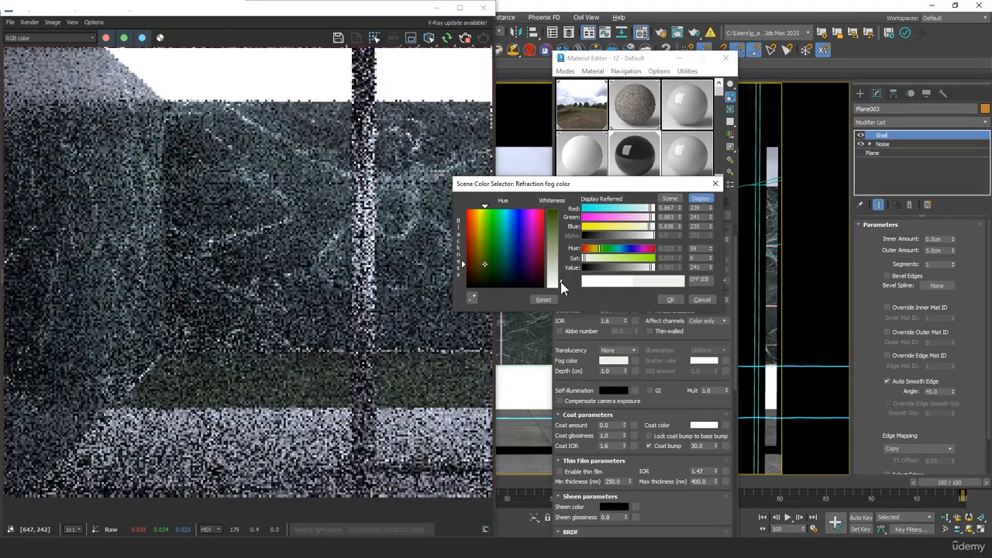
pyautogui.moveTo(563, 288); pyautogui.dragTo(566, 290)
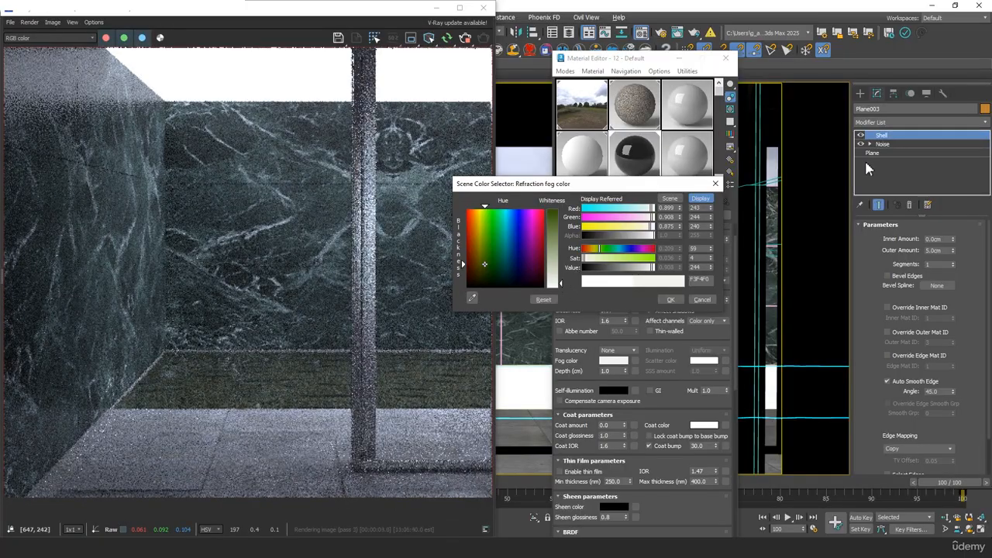
pyautogui.click(669, 299)
# Turn off the Shell modifier on the water plane and inspect the pool in the render.
pyautogui.click(860, 136)
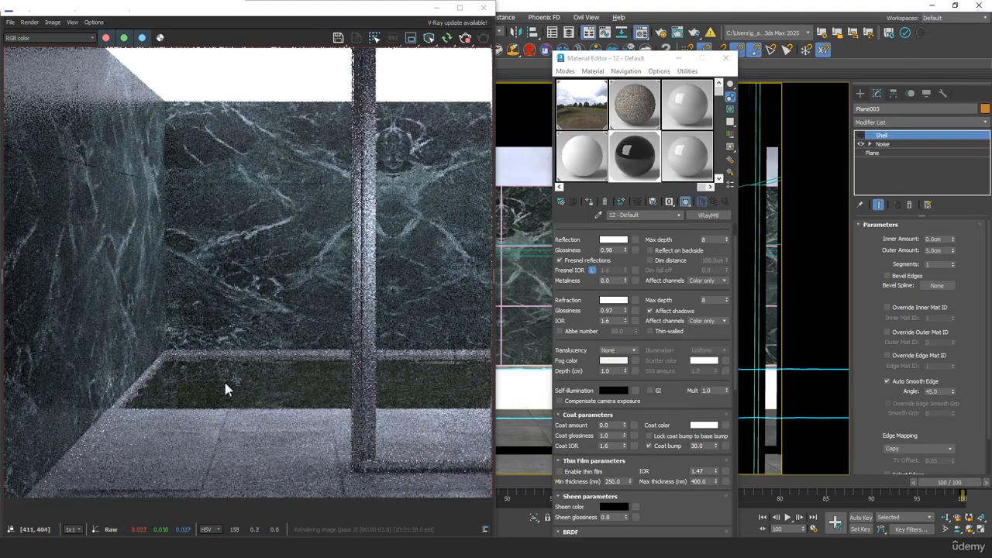
pyautogui.scroll(2, 203, 382)
pyautogui.scroll(-1, 311, 385)
pyautogui.scroll(1, 232, 378)
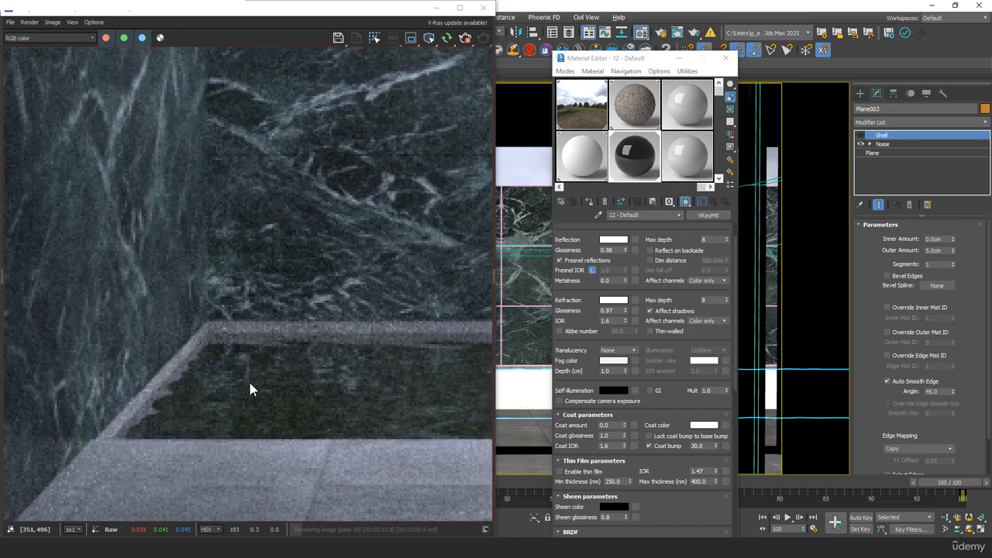
pyautogui.scroll(-1, 394, 381)
# Raise the water plane about 5 cm in the Front view and return to the shaded VRayCam001 view with edged faces.
pyautogui.click(437, 8)
pyautogui.click(726, 58)
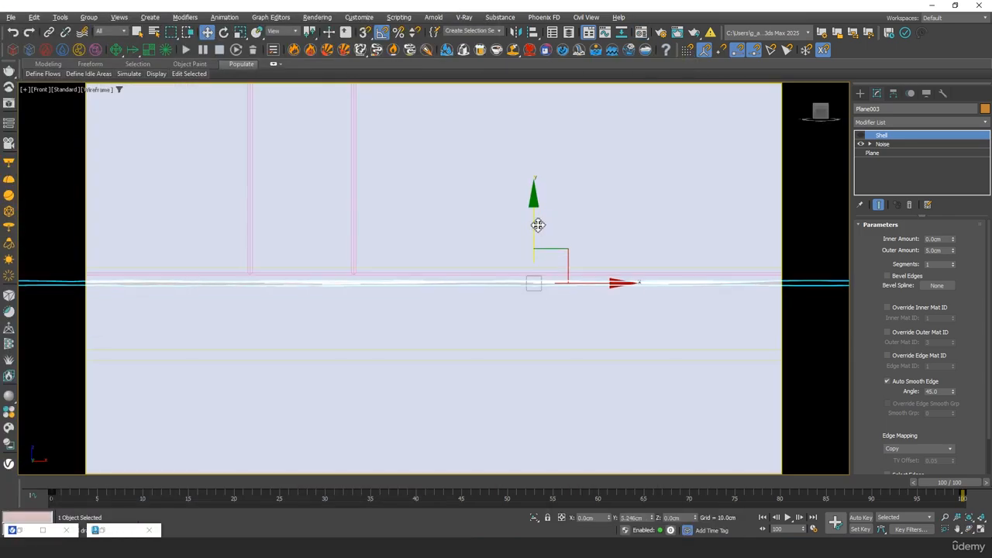
pyautogui.press('F3')
pyautogui.press('F4')
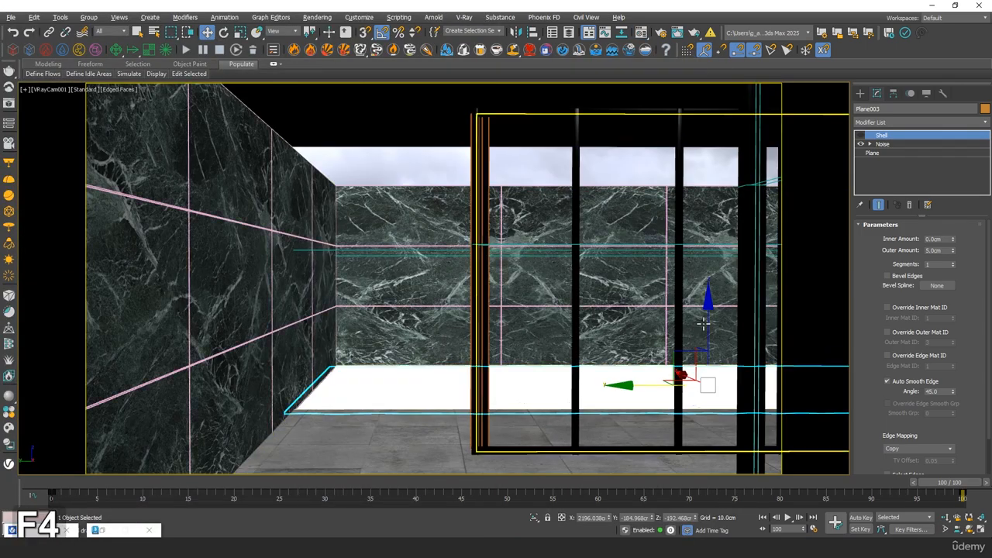
# Bring back the render window and examine the water level against the pool edge and marble walls.
pyautogui.click(19, 530)
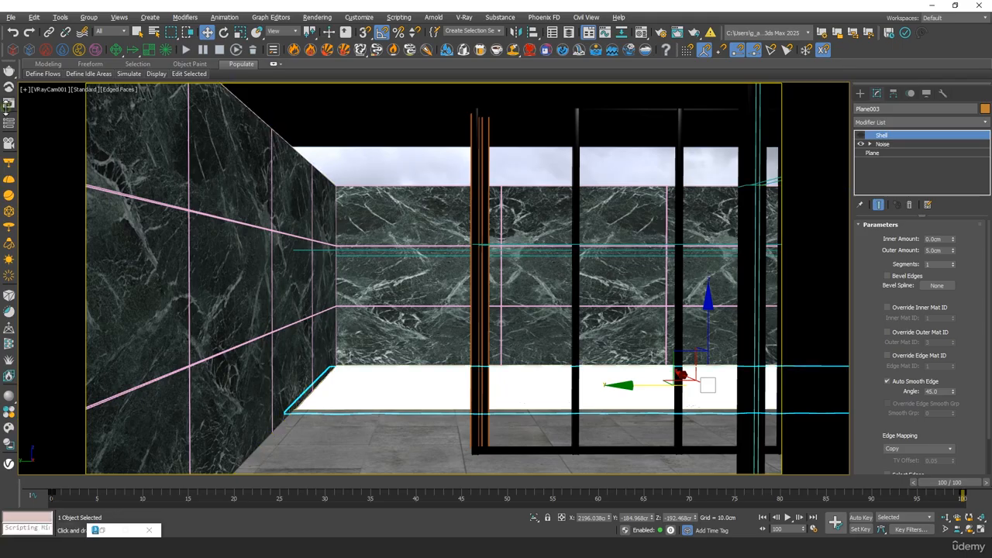
pyautogui.moveTo(20, 111); pyautogui.dragTo(0, 127)
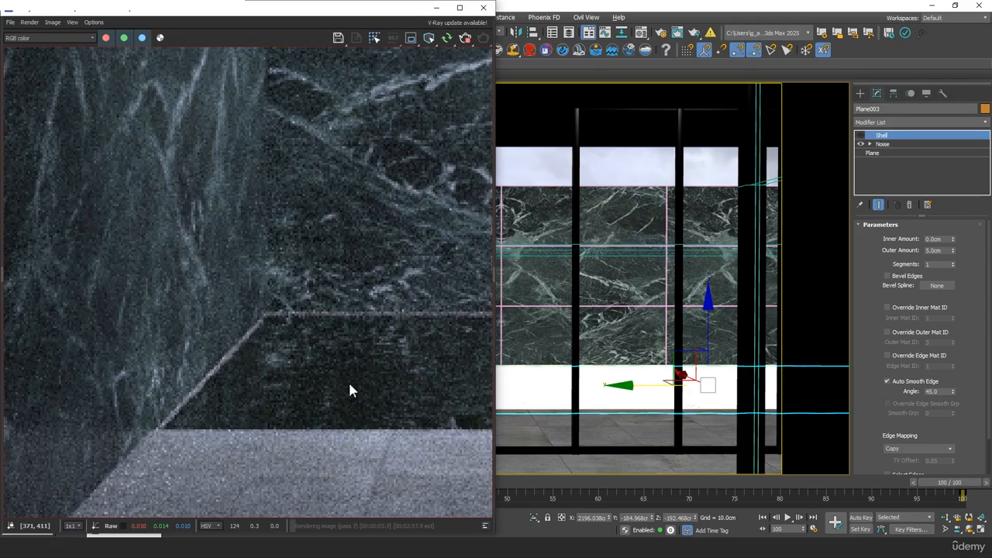
pyautogui.scroll(-1, 374, 320)
pyautogui.middleClick(616, 272)
pyautogui.scroll(-2, 339, 299)
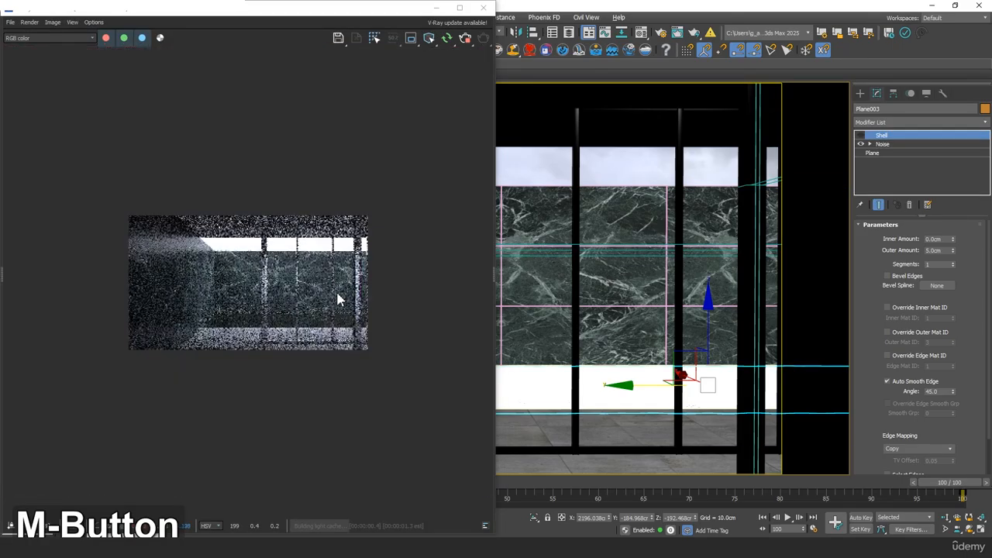
pyautogui.scroll(3, 322, 306)
pyautogui.moveTo(323, 312); pyautogui.dragTo(396, 251, button='middle')
pyautogui.scroll(-1, 396, 250)
pyautogui.middleClick(558, 254)
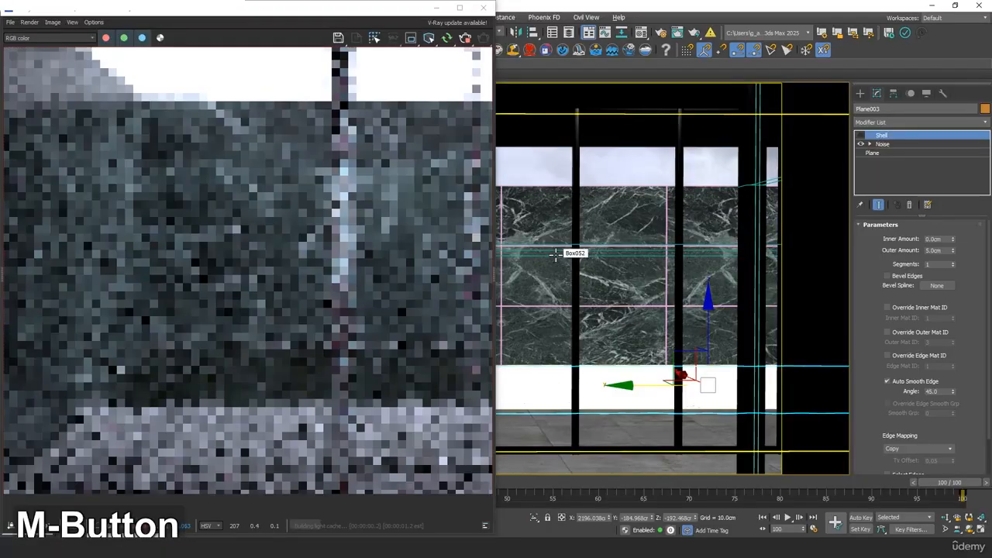
# Lighten the water material's refraction fog color to a near-white tint and check the pool in the render.
pyautogui.press('m')
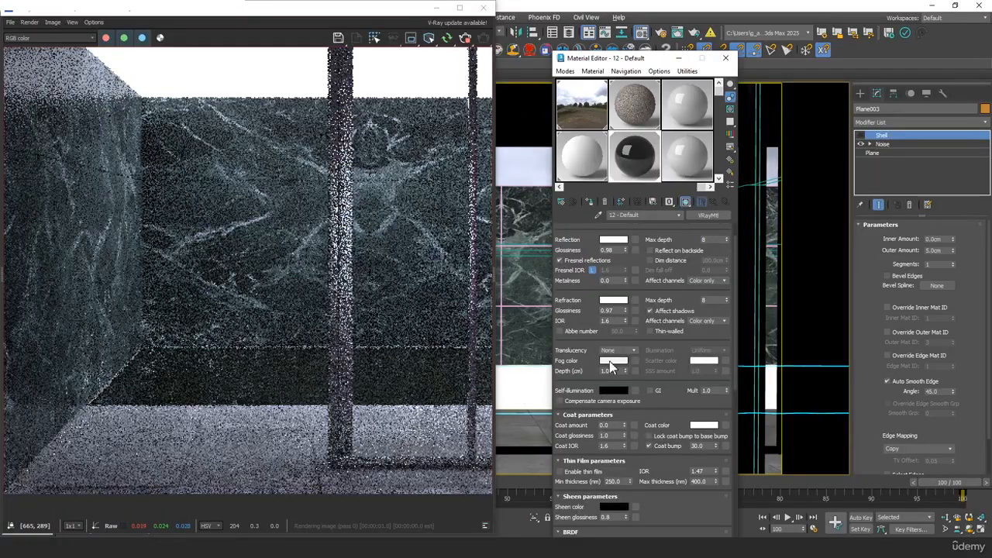
pyautogui.click(612, 360)
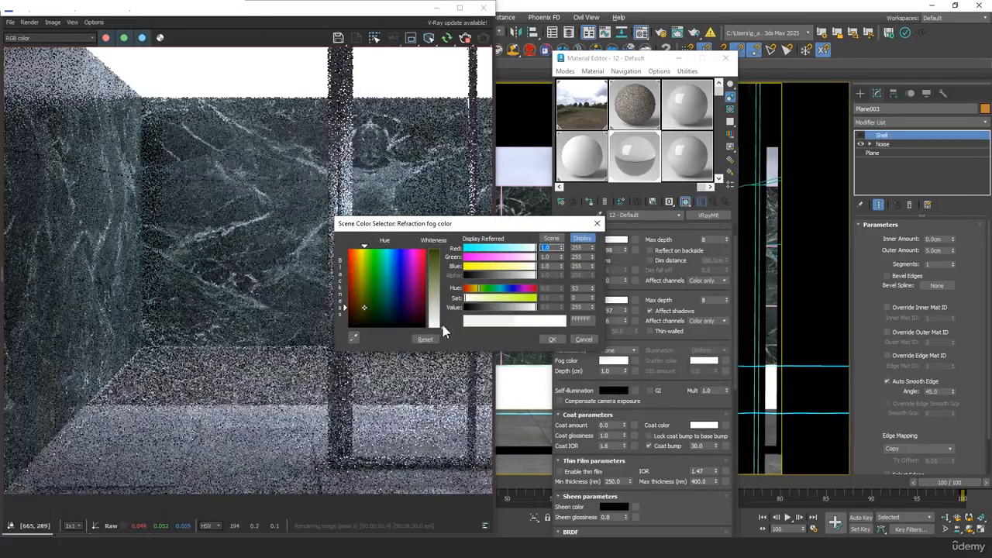
pyautogui.moveTo(443, 327); pyautogui.dragTo(449, 321)
pyautogui.click(552, 339)
pyautogui.scroll(1, 369, 413)
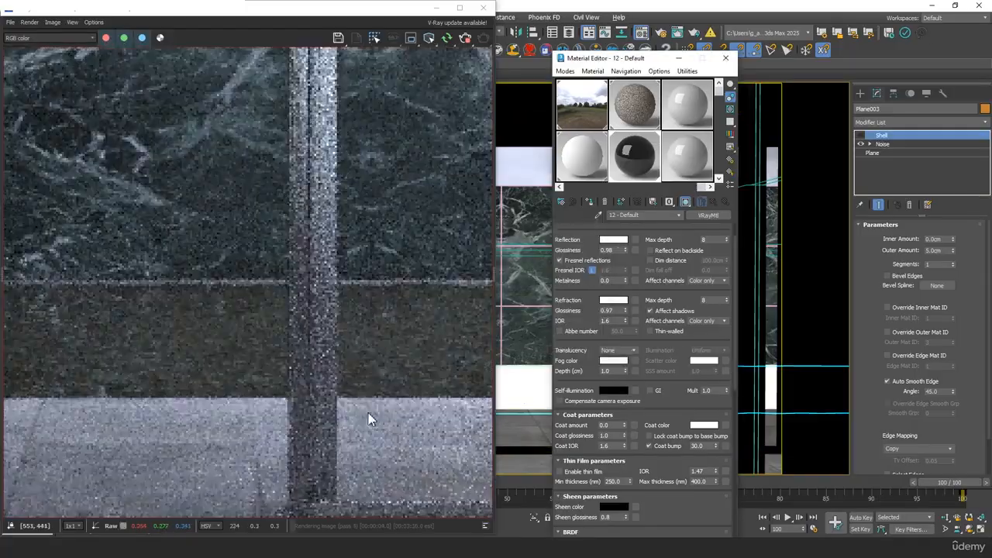
pyautogui.middleClick(339, 359)
# Shift the refraction fog color's hue to green, hue 81, at RGB 249, 250, 249.
pyautogui.click(612, 361)
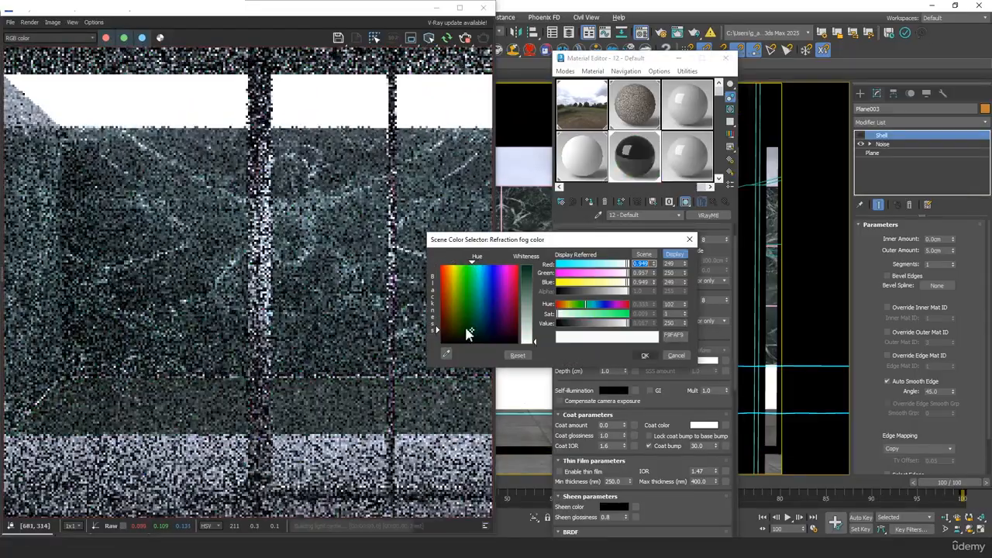
pyautogui.moveTo(466, 328); pyautogui.dragTo(469, 327)
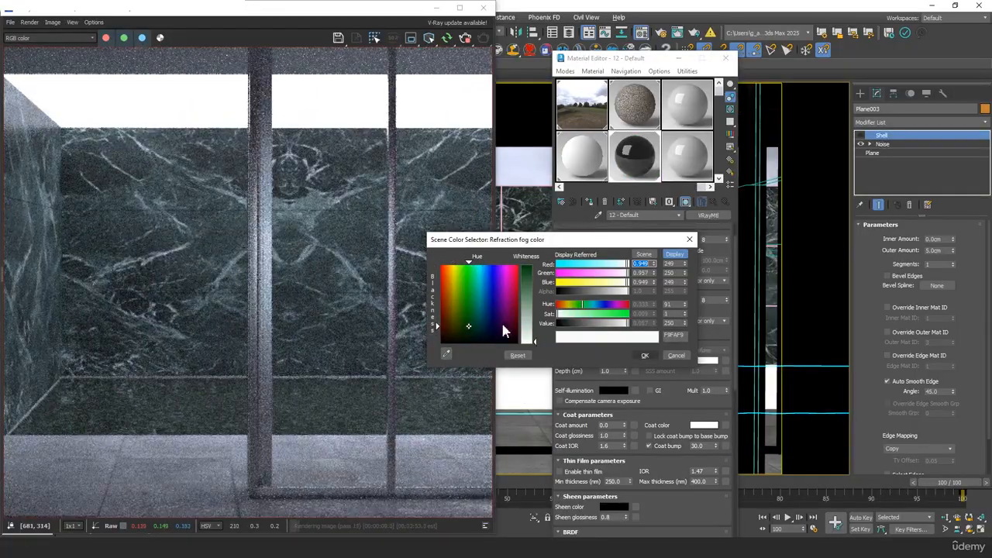
pyautogui.moveTo(469, 263)
pyautogui.mouseDown()
pyautogui.moveTo(492, 265)
pyautogui.moveTo(469, 265)
pyautogui.mouseUp()
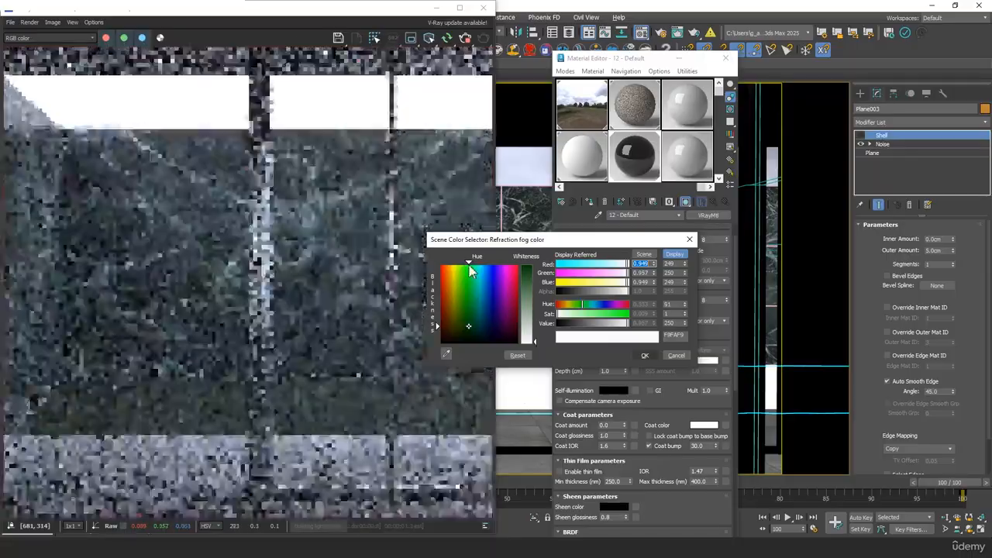
pyautogui.click(645, 355)
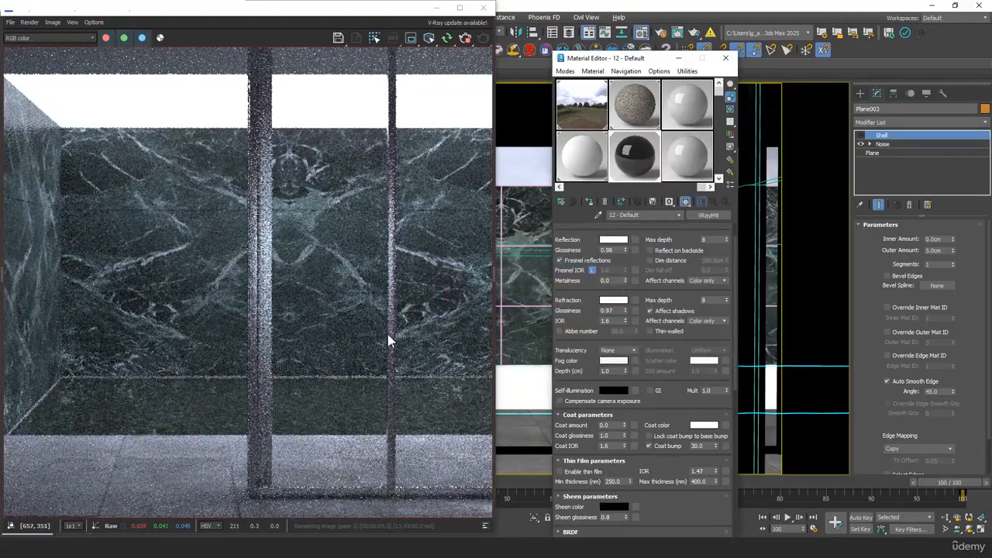
# Examine the water's color and reflections in the render, both close up and across the full frame.
pyautogui.scroll(-3, 364, 329)
pyautogui.scroll(8, 266, 326)
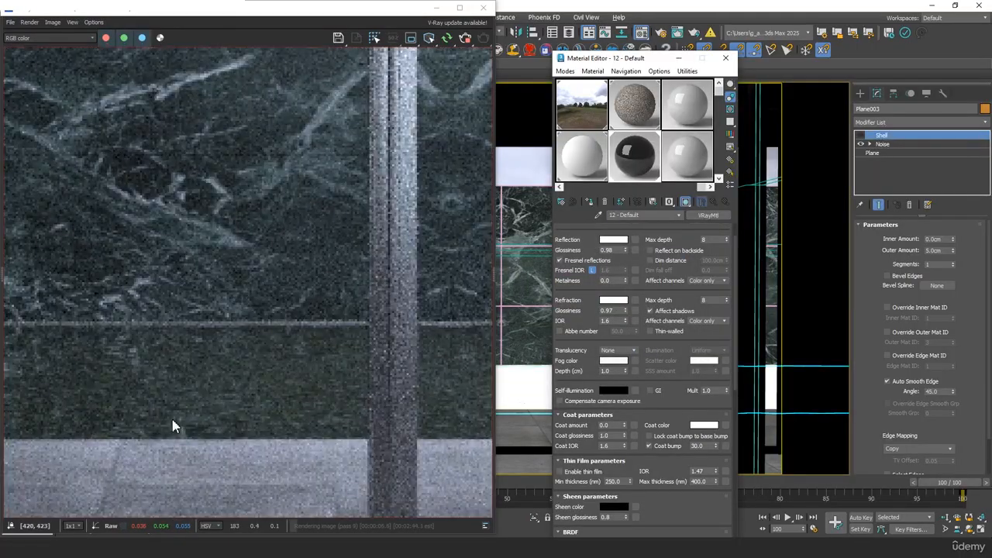
pyautogui.moveTo(172, 420); pyautogui.dragTo(231, 333, button='middle')
pyautogui.middleClick(271, 329)
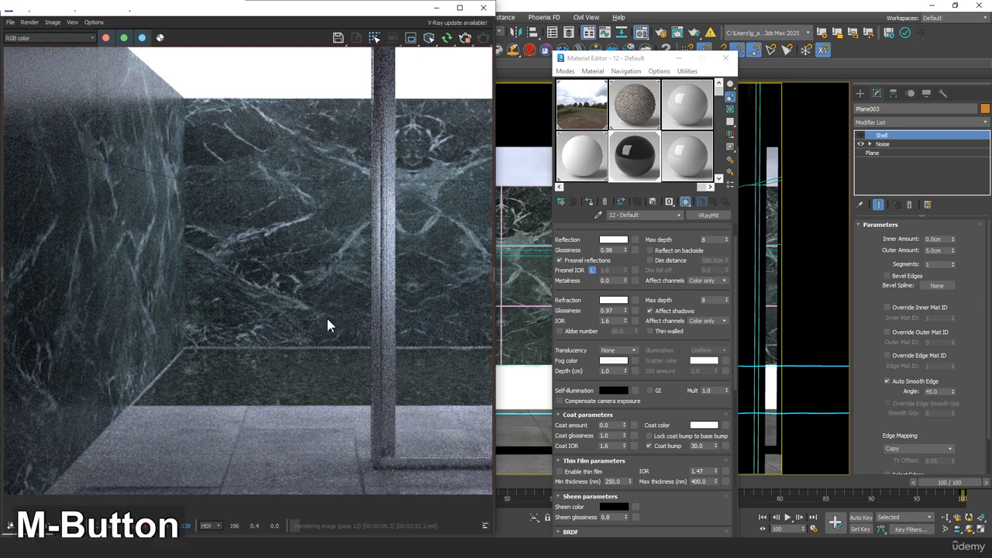
pyautogui.moveTo(327, 326); pyautogui.dragTo(320, 342, button='middle')
pyautogui.scroll(-5, 347, 401)
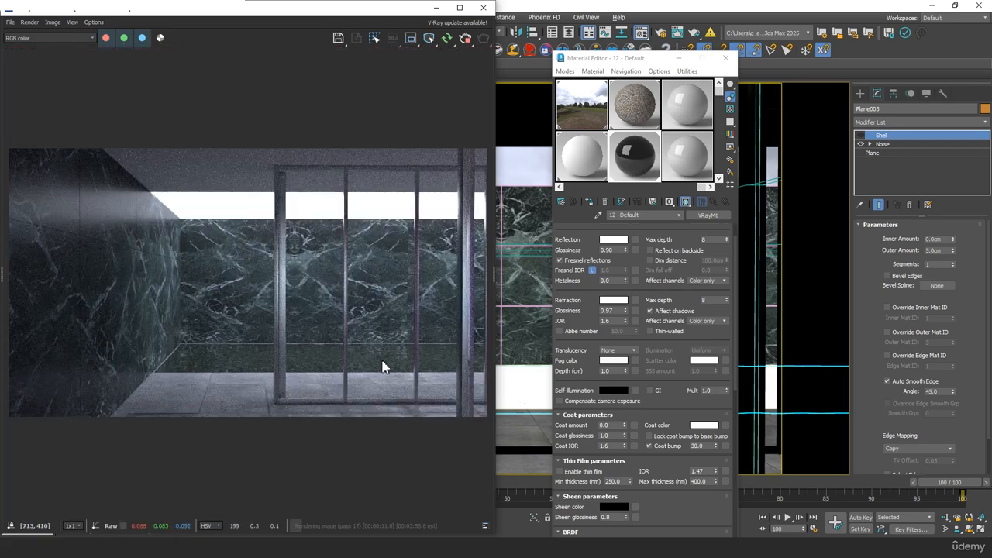
pyautogui.scroll(5, 417, 369)
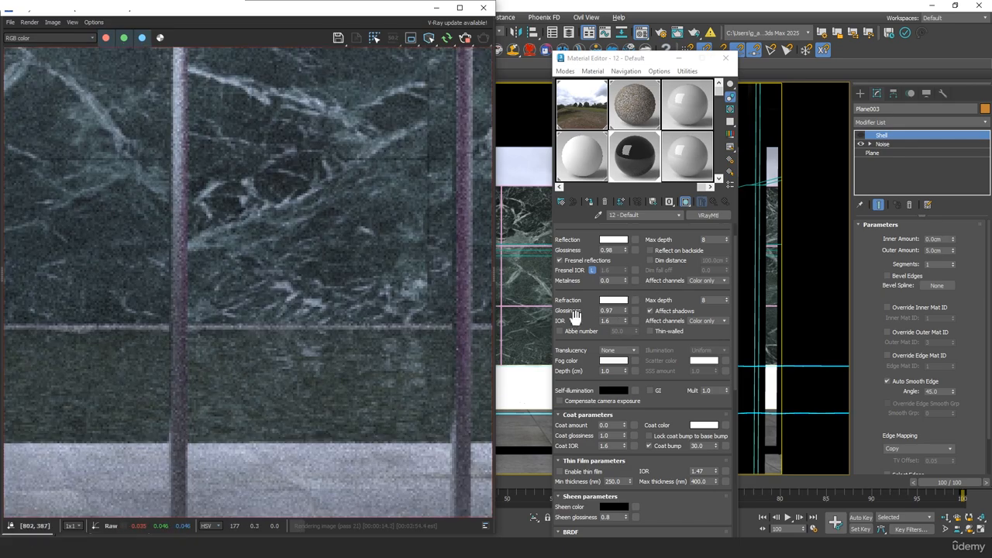
# Compare the water in the render with the material's Fresnel reflections turned off and turned back on.
pyautogui.scroll(2, 575, 316)
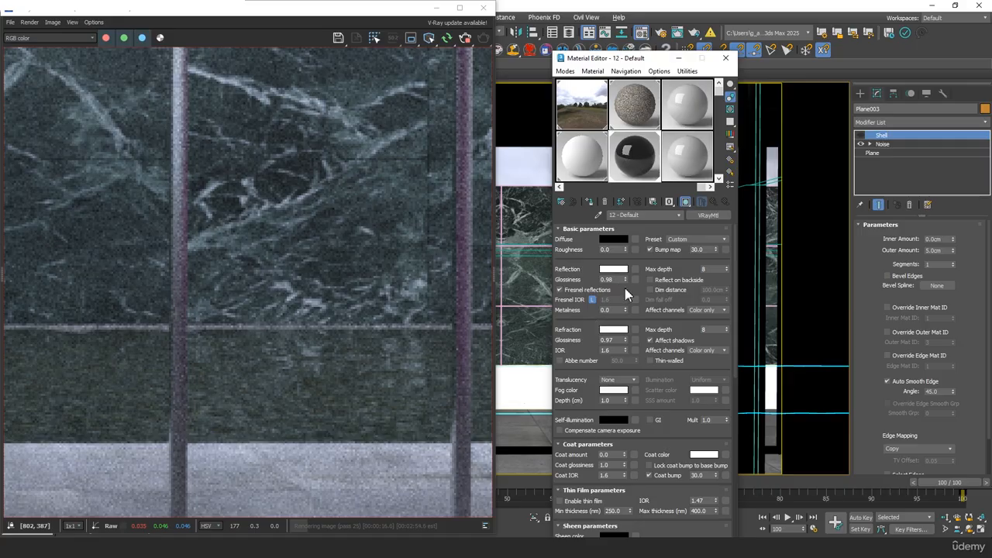
pyautogui.click(559, 289)
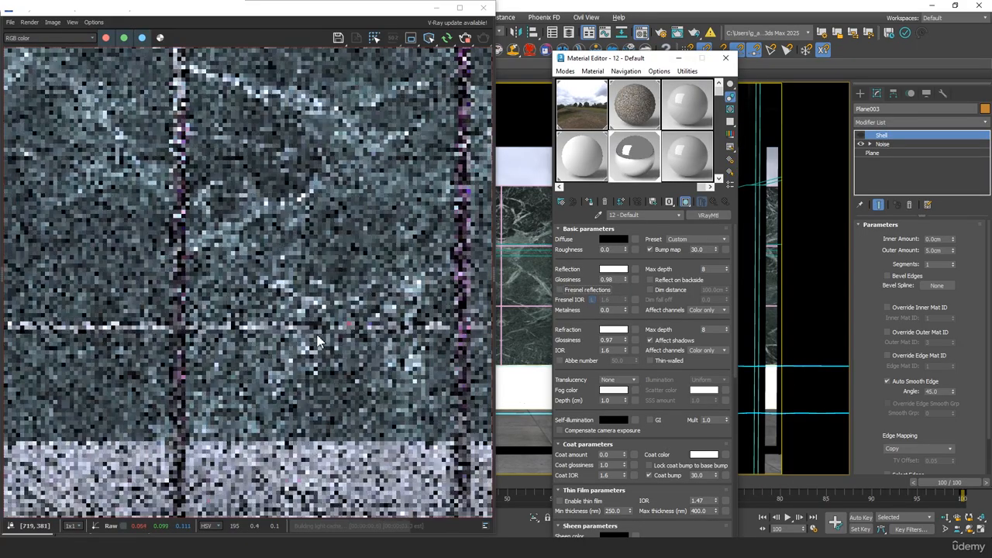
pyautogui.scroll(-3, 273, 380)
pyautogui.moveTo(121, 387); pyautogui.dragTo(302, 392, button='middle')
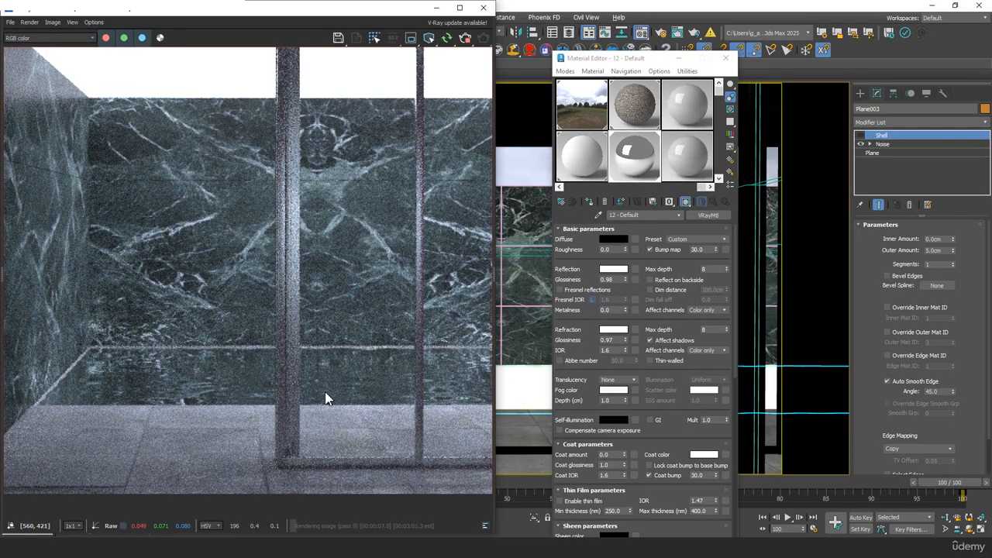
pyautogui.scroll(-3, 325, 392)
pyautogui.scroll(2, 325, 397)
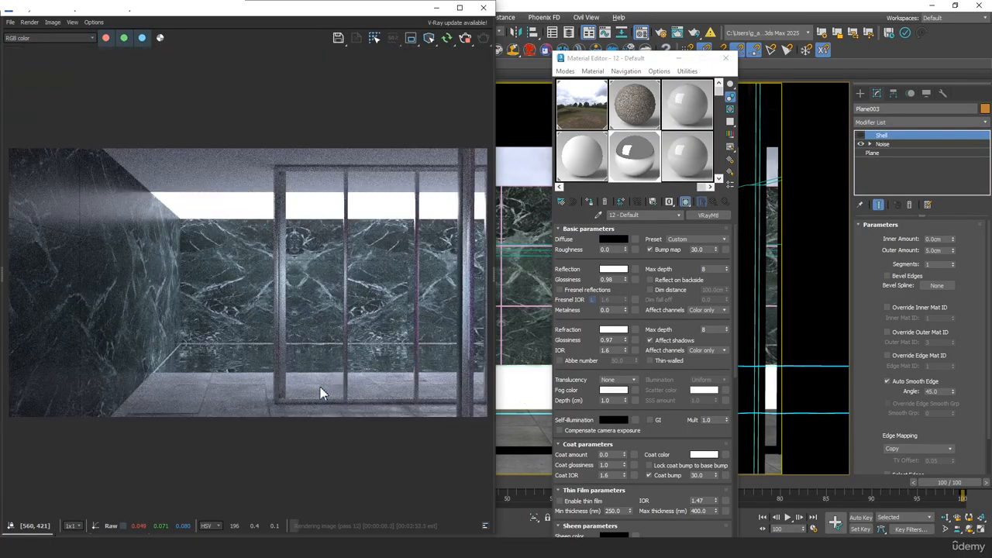
pyautogui.click(561, 290)
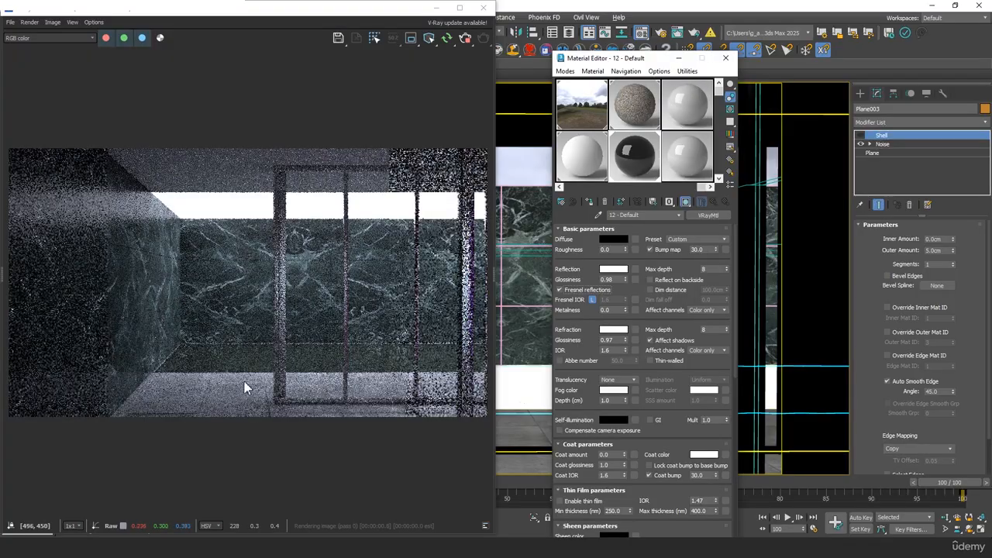
pyautogui.scroll(3, 225, 374)
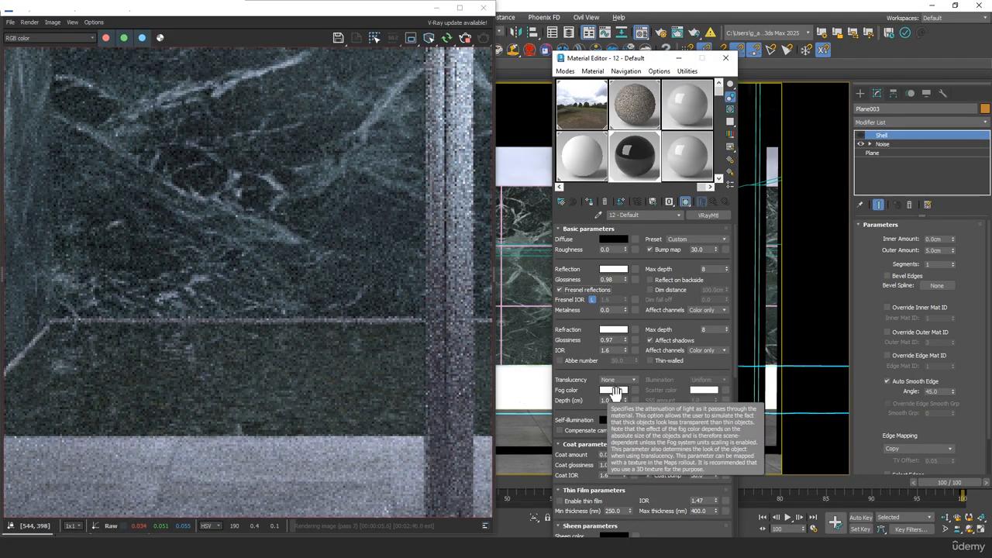
# Set the water material's fog depth to 0.2 cm and further reduce it to 0.1 cm.
pyautogui.moveTo(628, 419); pyautogui.dragTo(613, 512)
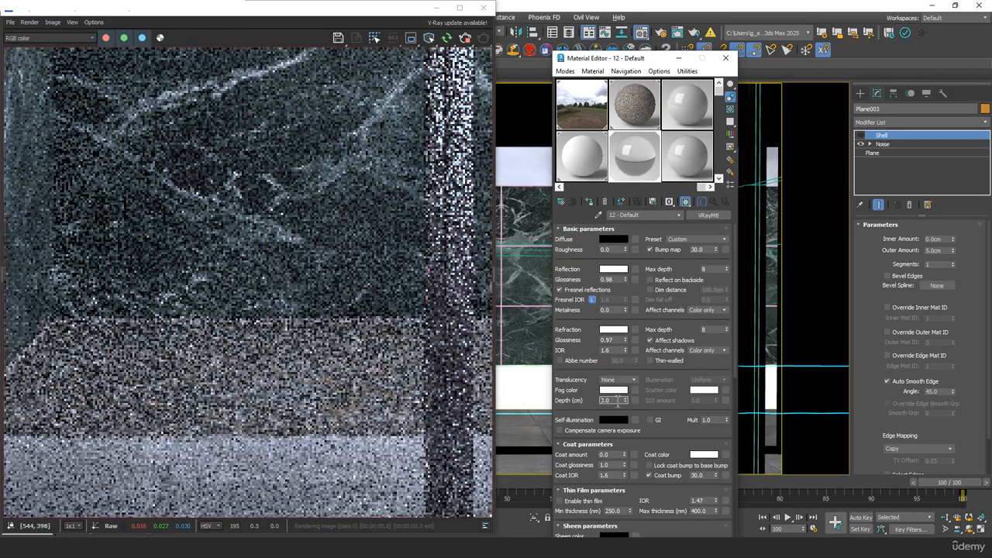
pyautogui.click(618, 401)
pyautogui.press('BackSpace')
pyautogui.write('2')
pyautogui.press('Tab')
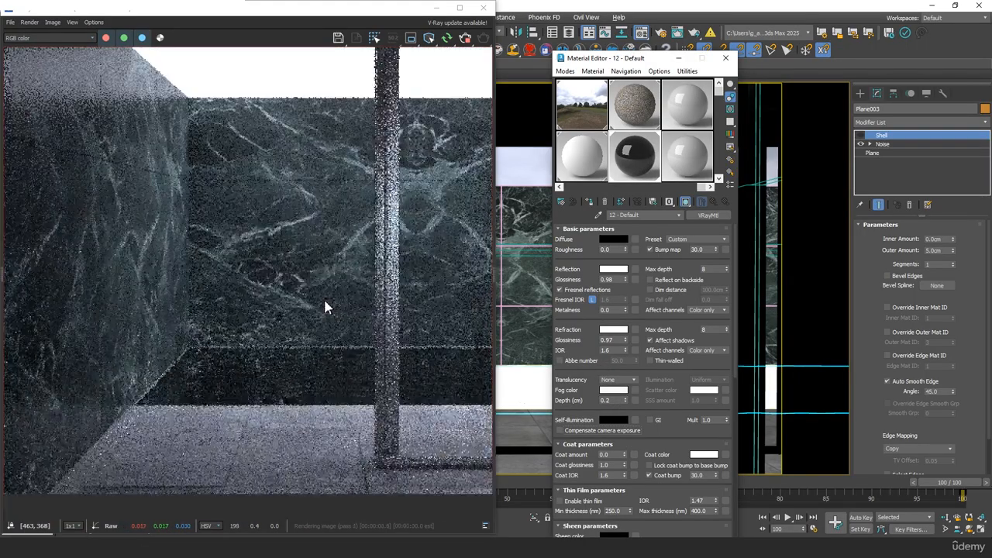
pyautogui.click(613, 400)
pyautogui.press('BackSpace')
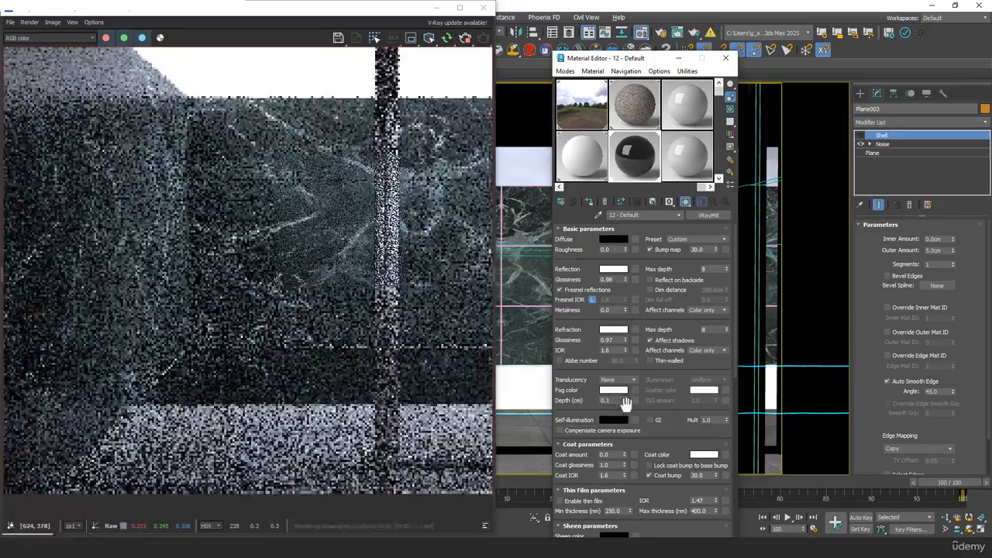
# Try much smaller fog depths for the water material, down to 0.001 cm.
pyautogui.write('1')
pyautogui.press('Tab')
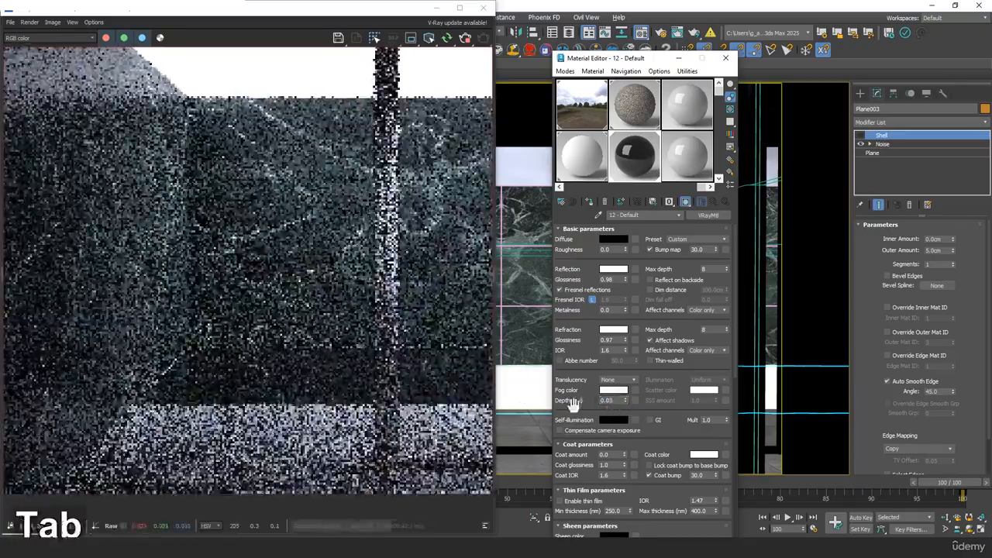
pyautogui.click(617, 400)
pyautogui.press('BackSpace')
pyautogui.write('01')
pyautogui.press('Tab')
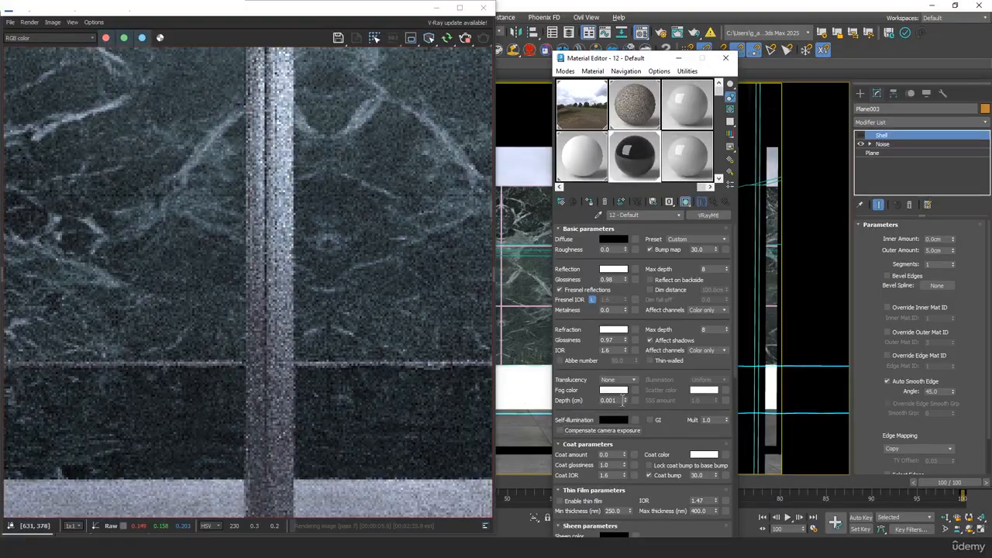
# Set the water material's fog depth to 2 cm and check the pool water's tone in the render.
pyautogui.write('2')
pyautogui.press('Tab')
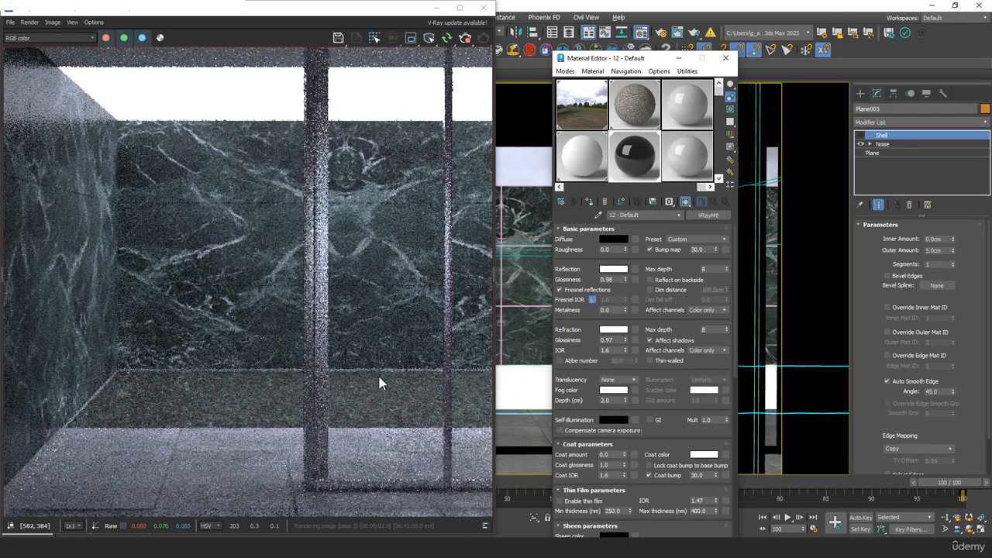
pyautogui.scroll(2, 201, 427)
pyautogui.scroll(-2, 264, 384)
pyautogui.scroll(2, 260, 386)
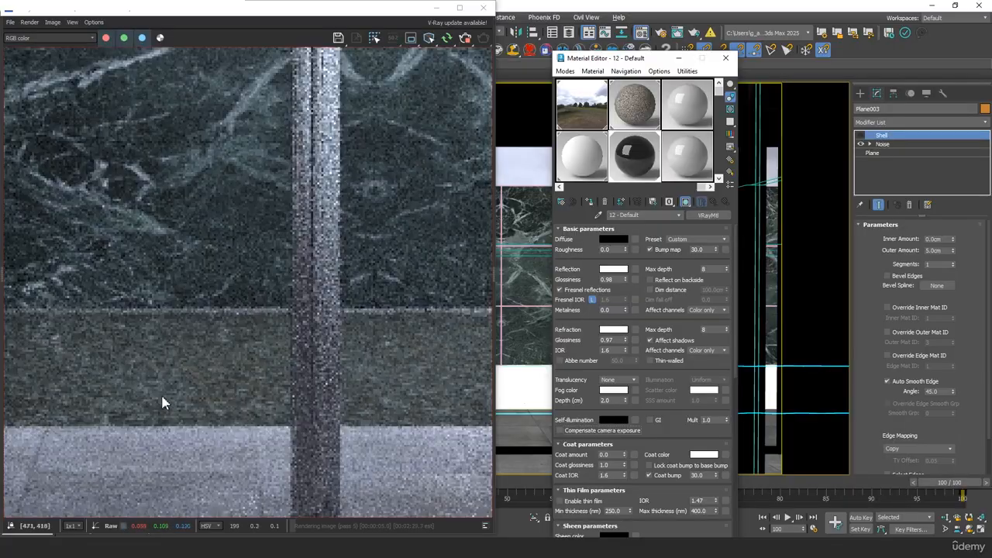
pyautogui.scroll(1, 308, 351)
pyautogui.moveTo(161, 392); pyautogui.dragTo(401, 343, button='middle')
pyautogui.scroll(-2, 401, 343)
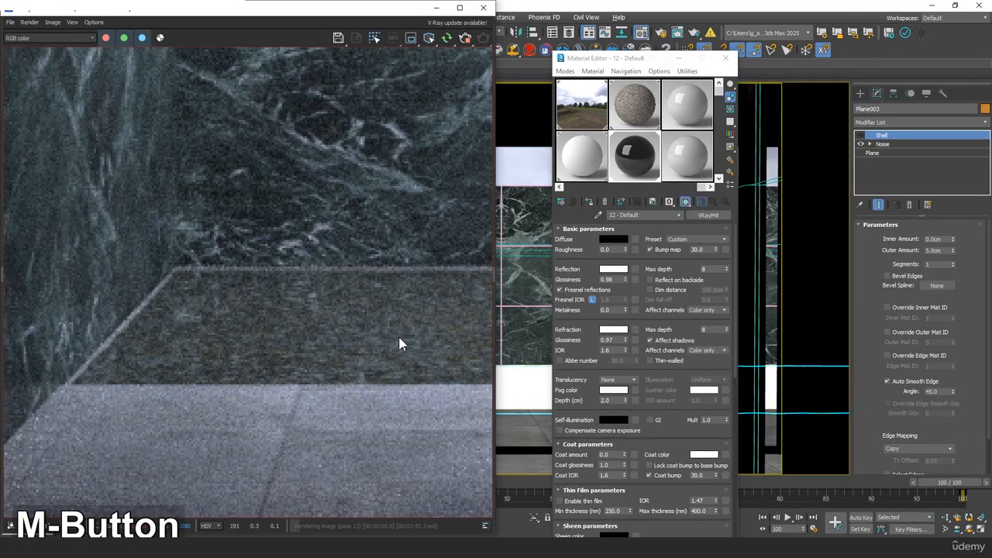
# Lower the water material's fog depth to 1.5 cm and inspect the pool surface in the render.
pyautogui.doubleClick(618, 398)
pyautogui.write('1.5')
pyautogui.press('Tab')
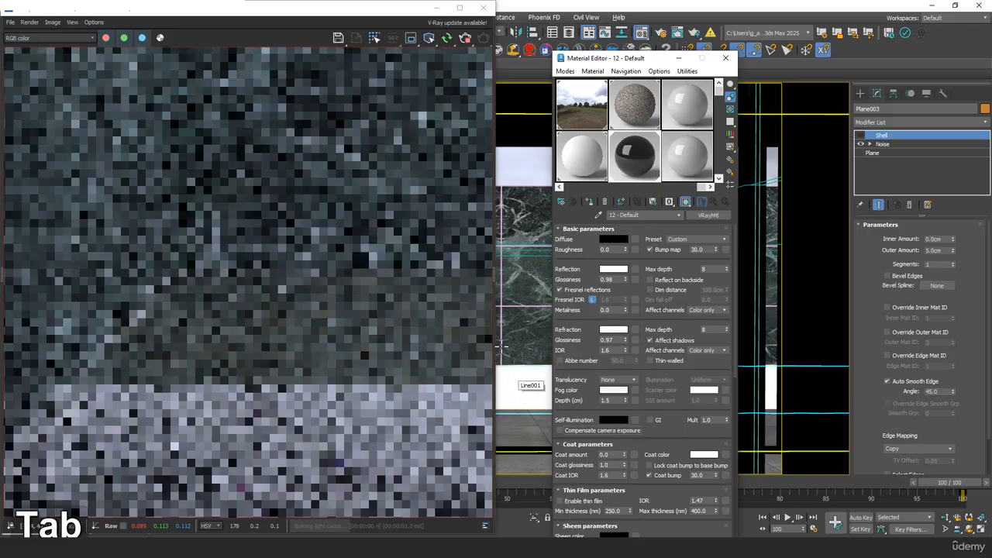
pyautogui.scroll(5, 246, 384)
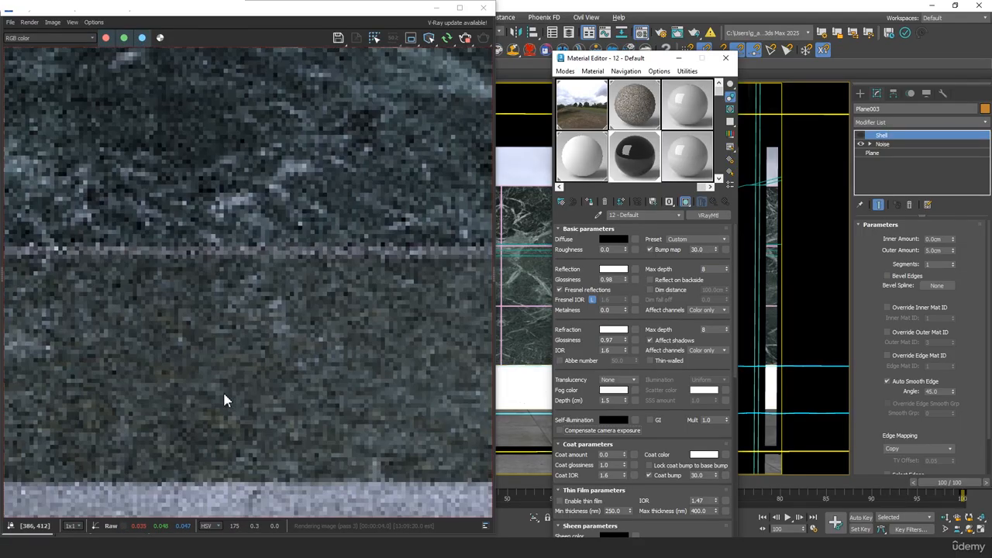
pyautogui.scroll(-5, 268, 394)
pyautogui.scroll(3, 376, 383)
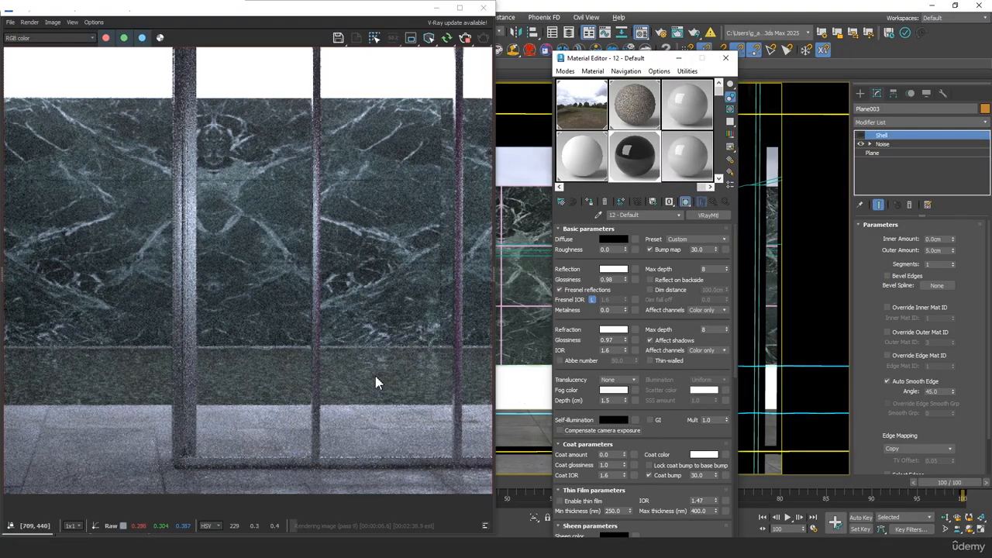
pyautogui.moveTo(349, 378); pyautogui.dragTo(401, 328, button='middle')
pyautogui.scroll(2, 327, 396)
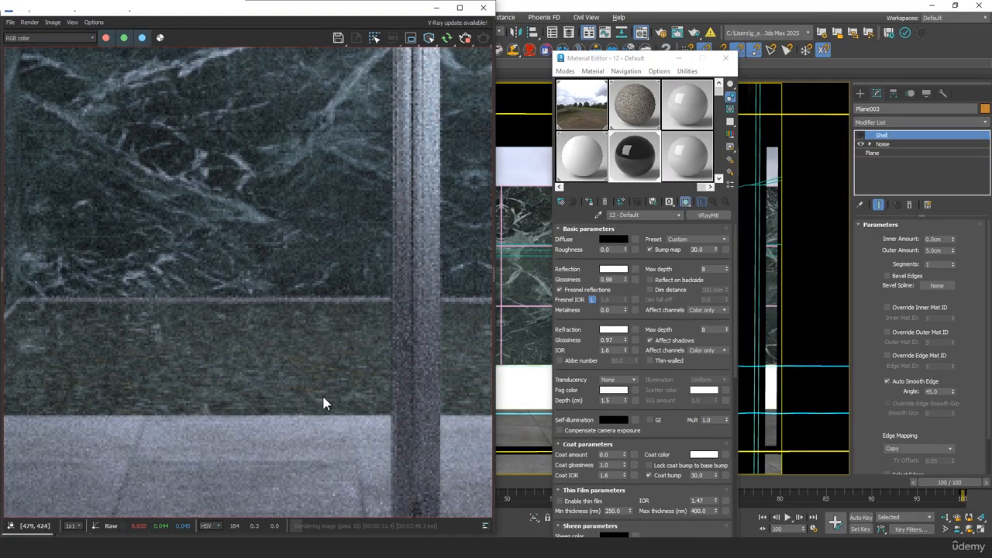
# Stop the interactive render and close the frame buffer and Material Editor.
pyautogui.click(465, 37)
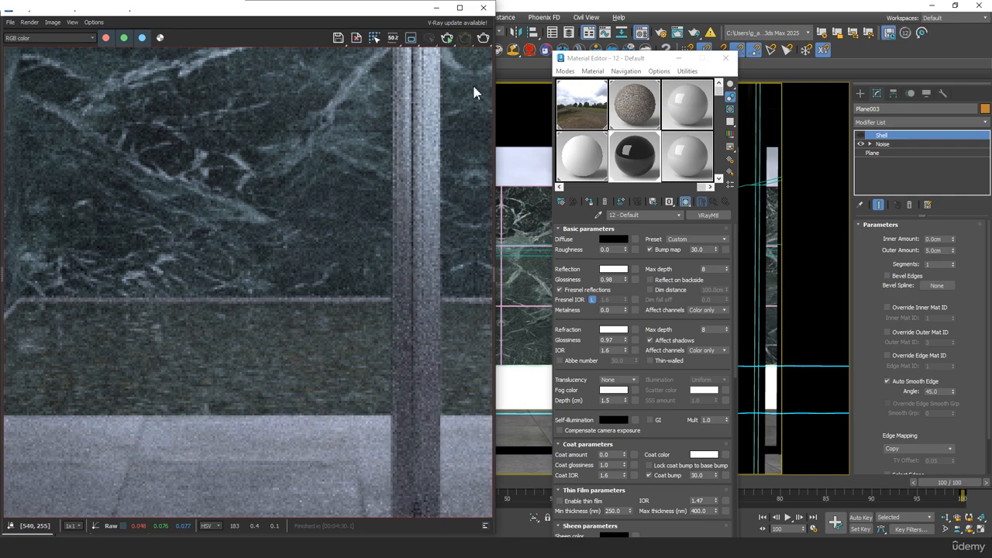
pyautogui.scroll(-2, 294, 223)
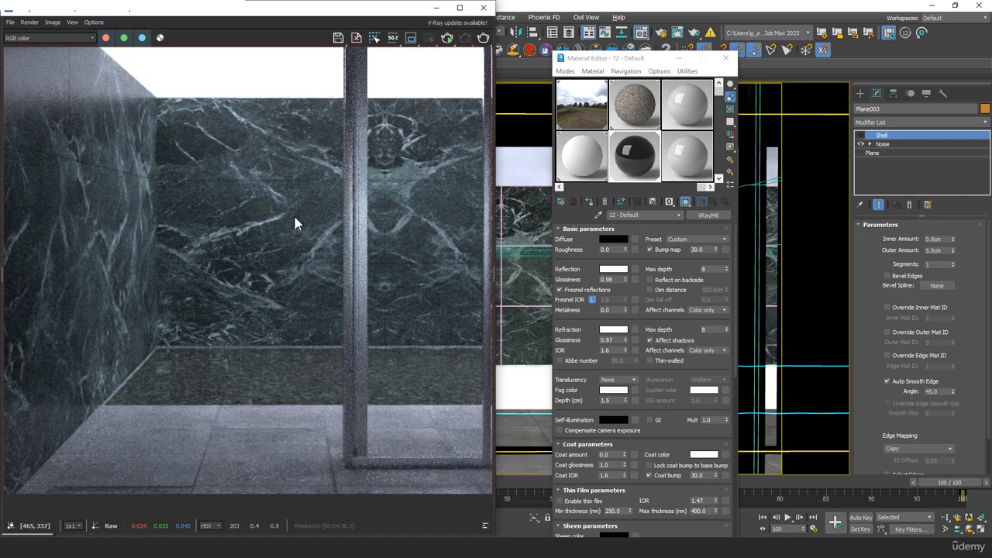
pyautogui.scroll(2, 214, 417)
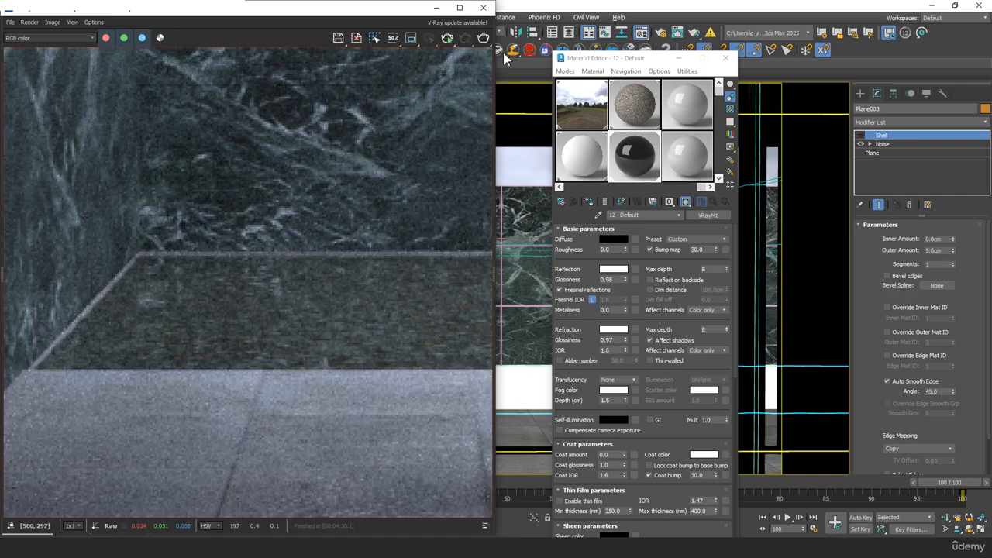
pyautogui.click(483, 7)
pyautogui.click(726, 59)
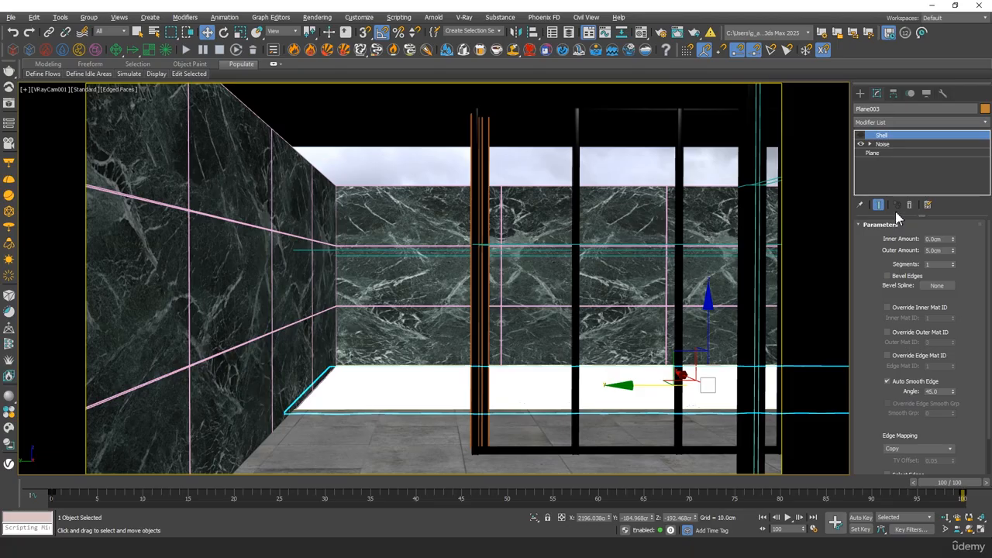
# Deselect the water plane, reopen the V-Ray frame buffer and restart the interactive render focused on the metal column.
pyautogui.click(357, 164)
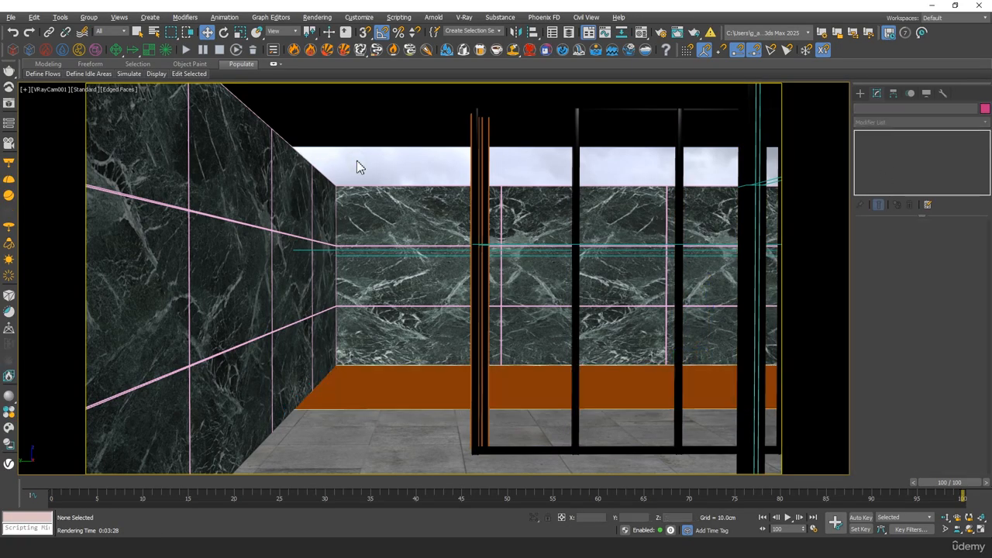
pyautogui.click(405, 430)
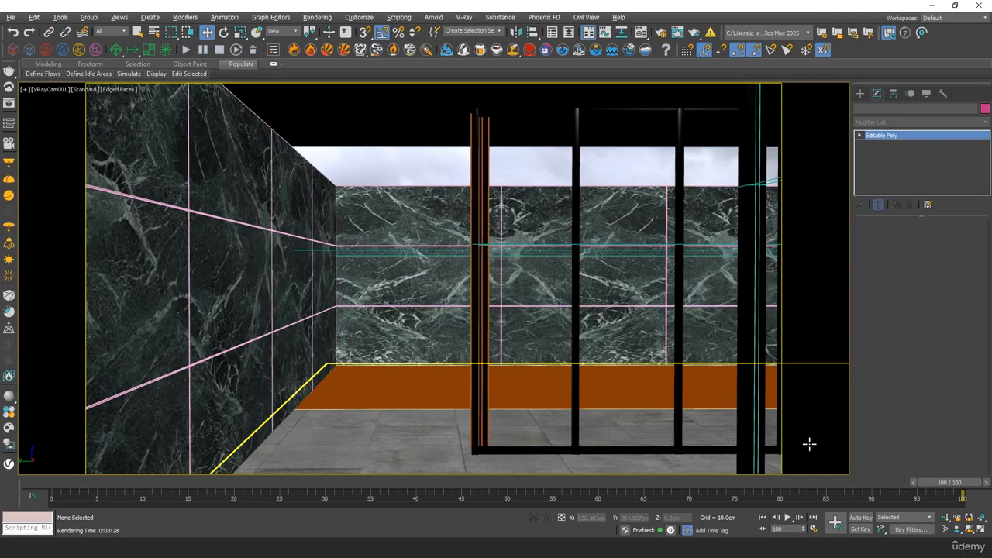
pyautogui.click(411, 173)
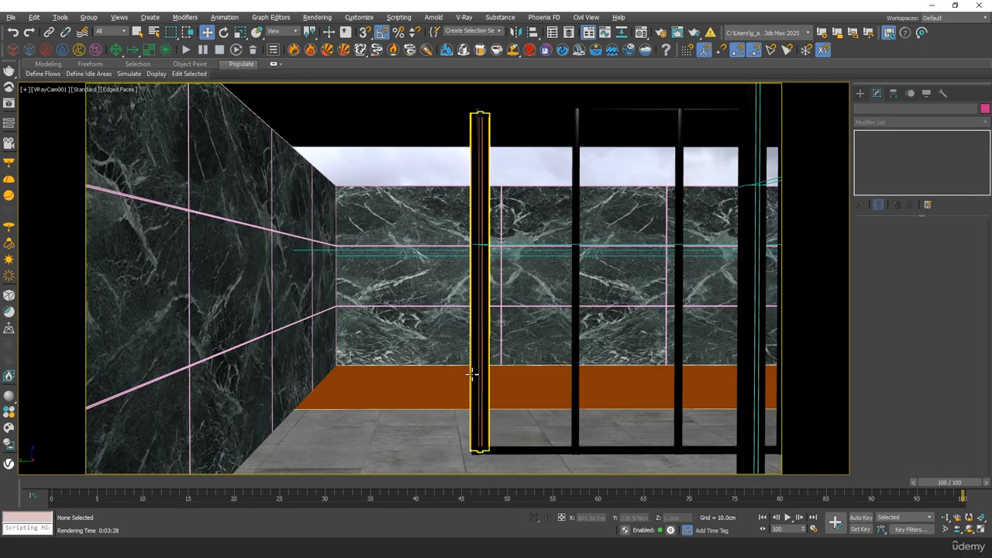
pyautogui.click(5, 110)
pyautogui.moveTo(348, 18); pyautogui.dragTo(2, 85)
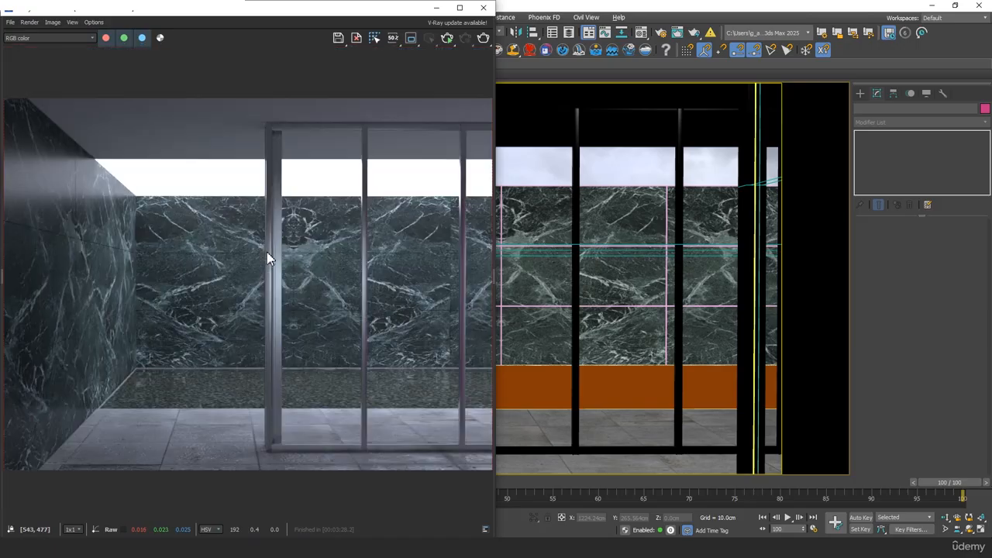
pyautogui.scroll(3, 266, 252)
pyautogui.click(446, 39)
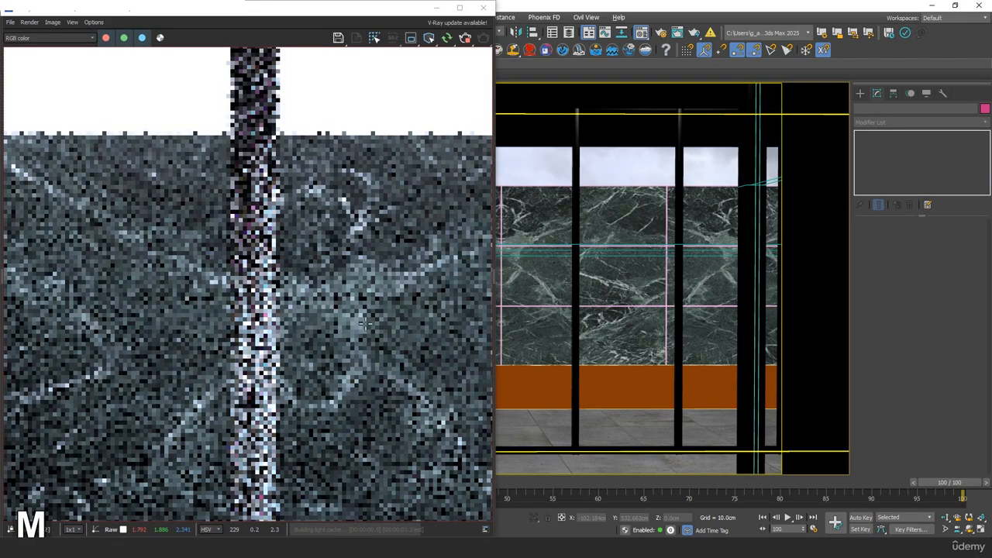
# Set the reflection glossiness of the metal material 03 - Default to 0.95 and check the column in the render.
pyautogui.press('m')
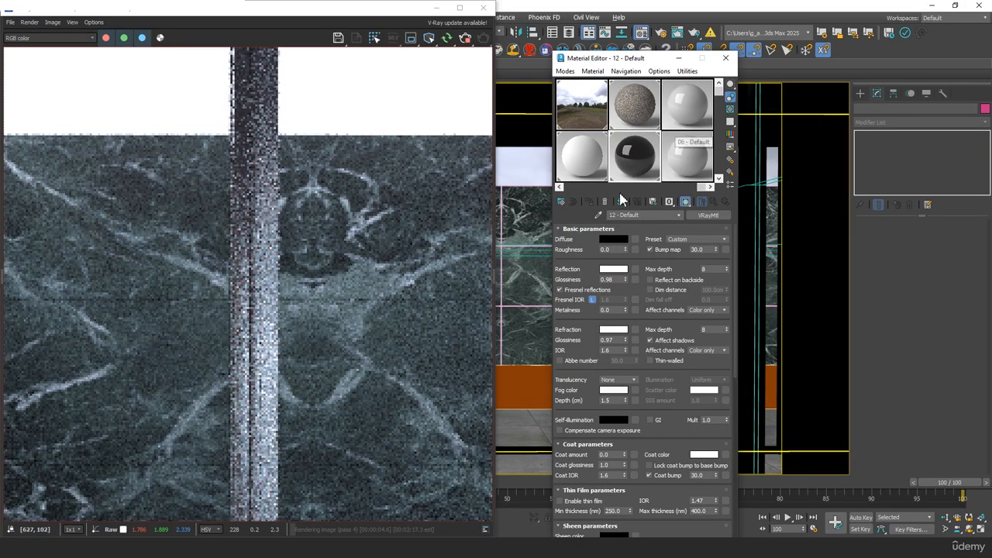
pyautogui.moveTo(700, 186); pyautogui.dragTo(582, 193)
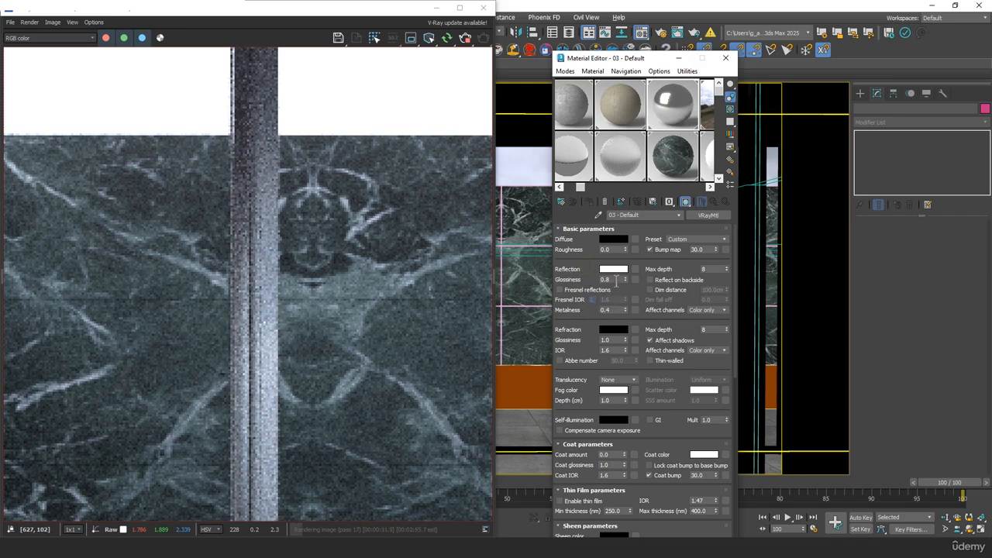
pyautogui.press('BackSpace')
pyautogui.write('95')
pyautogui.press('Tab')
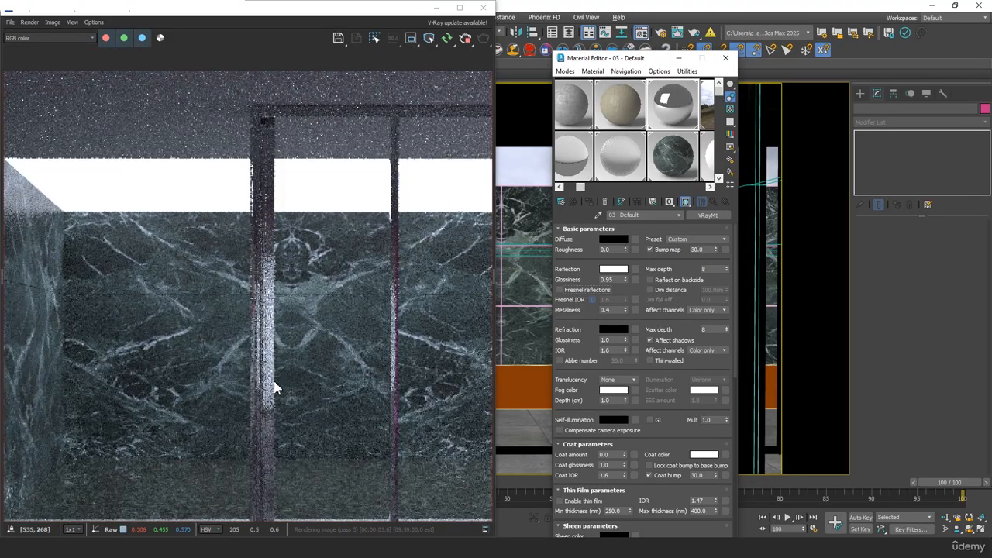
pyautogui.moveTo(275, 385); pyautogui.dragTo(287, 314, button='middle')
pyautogui.scroll(3, 292, 386)
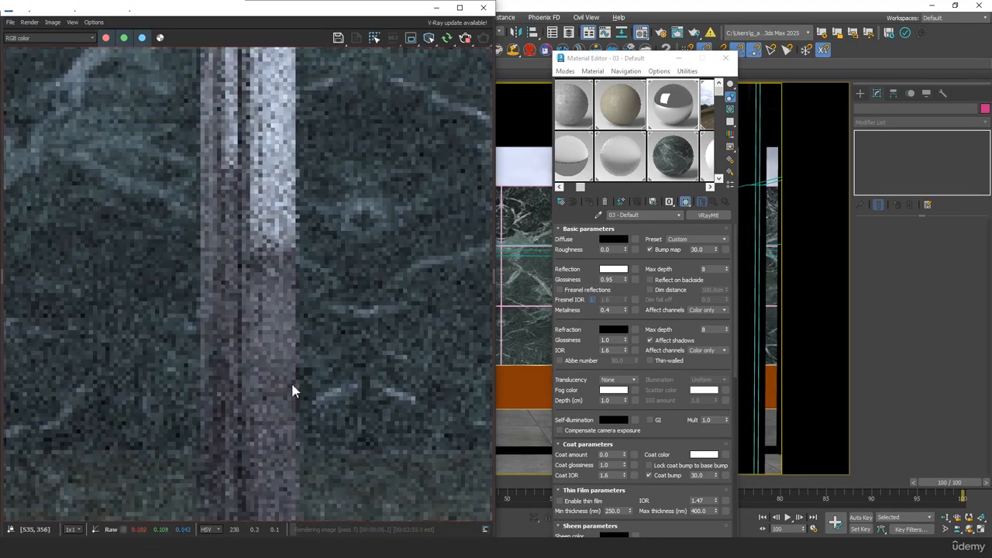
pyautogui.moveTo(292, 390); pyautogui.dragTo(321, 273, button='middle')
pyautogui.scroll(-3, 321, 273)
pyautogui.scroll(2, 360, 407)
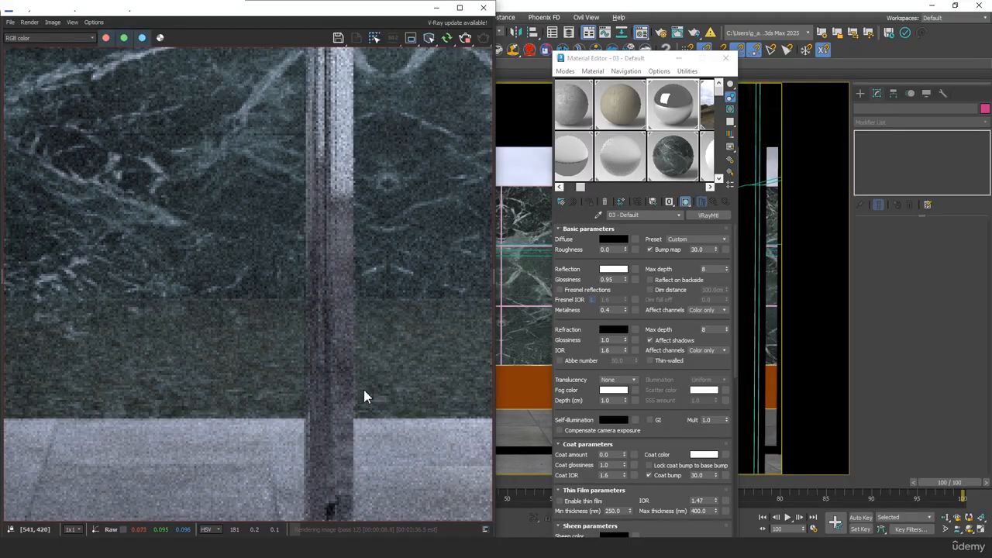
# Set the metal material's reflection glossiness to 0.92 and its metalness to 0.6.
pyautogui.click(620, 281)
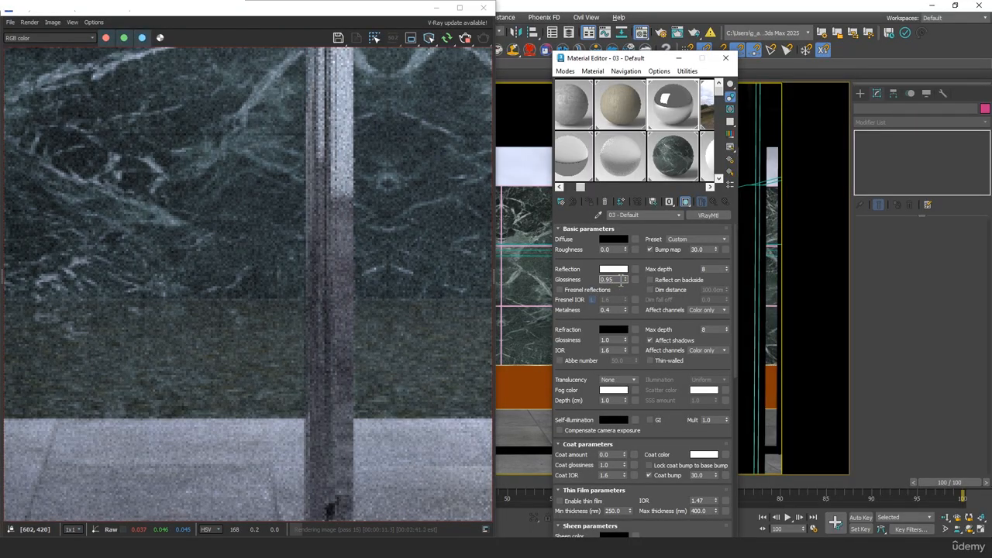
pyautogui.write('0.92')
pyautogui.press('Tab')
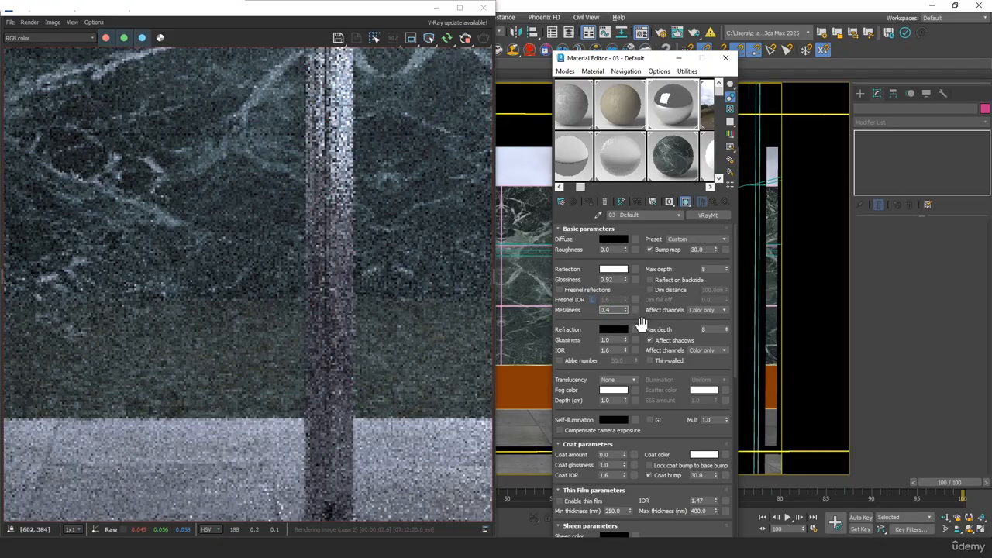
pyautogui.write('6')
pyautogui.press('Tab')
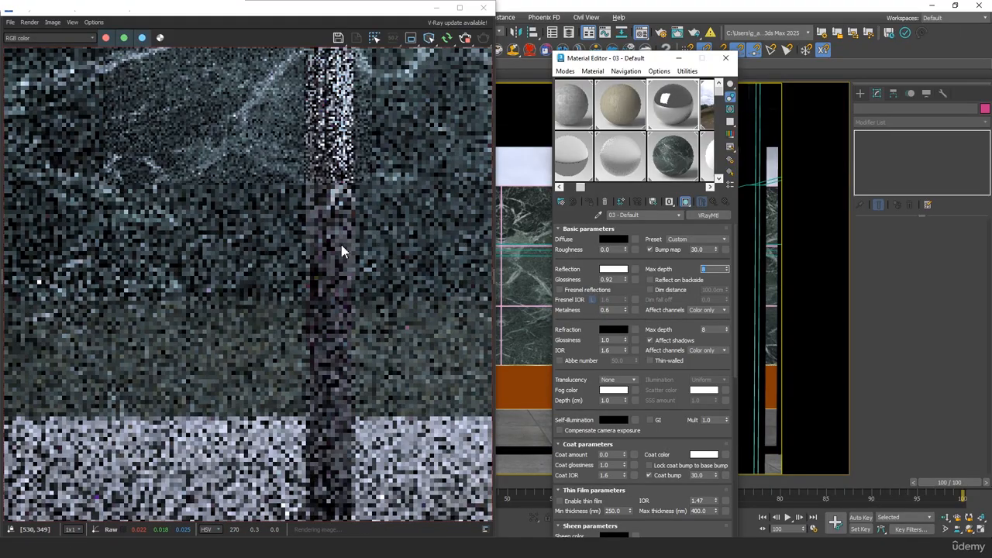
# Review the column's reflections in the render and set the metal material's reflection glossiness to 0.95.
pyautogui.scroll(-3, 341, 250)
pyautogui.scroll(3, 285, 292)
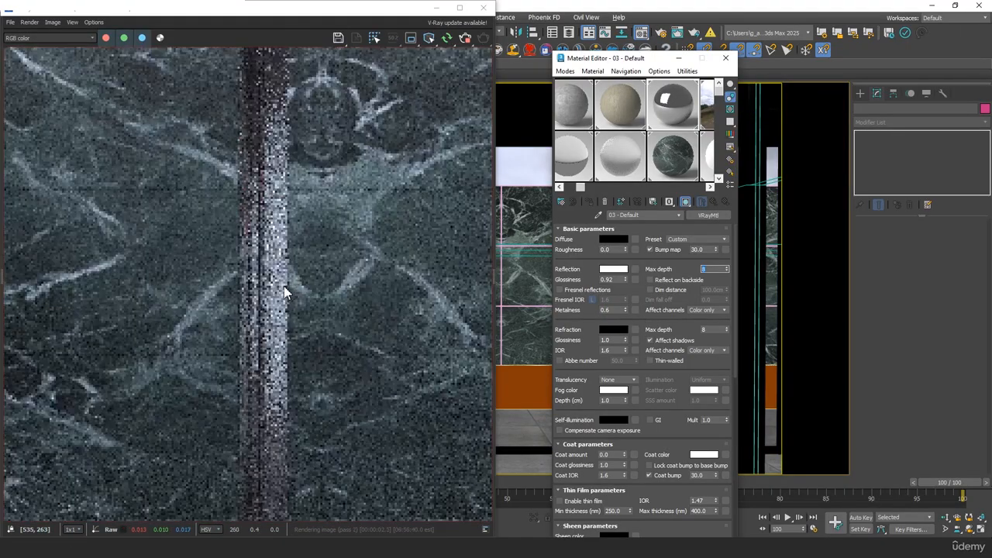
pyautogui.scroll(-3, 266, 303)
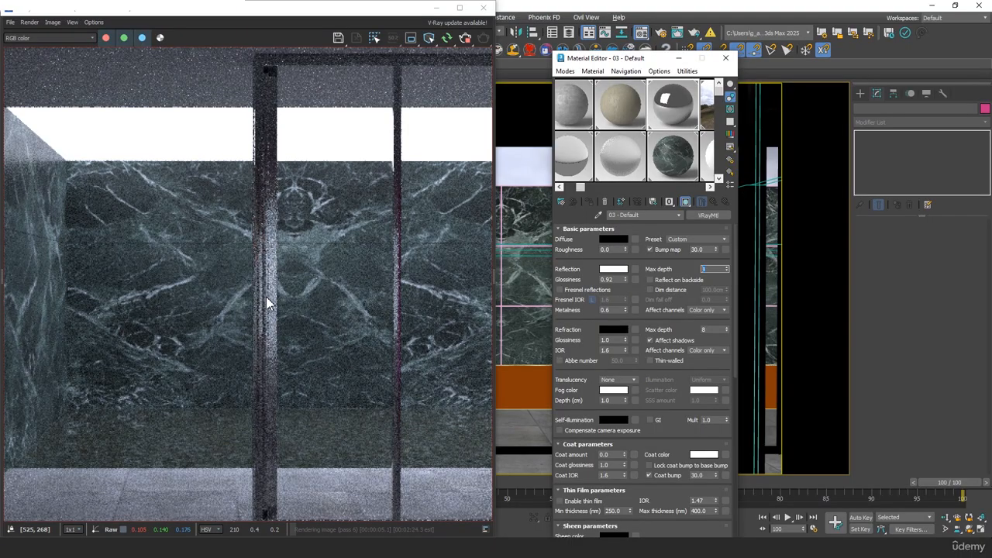
pyautogui.scroll(3, 266, 303)
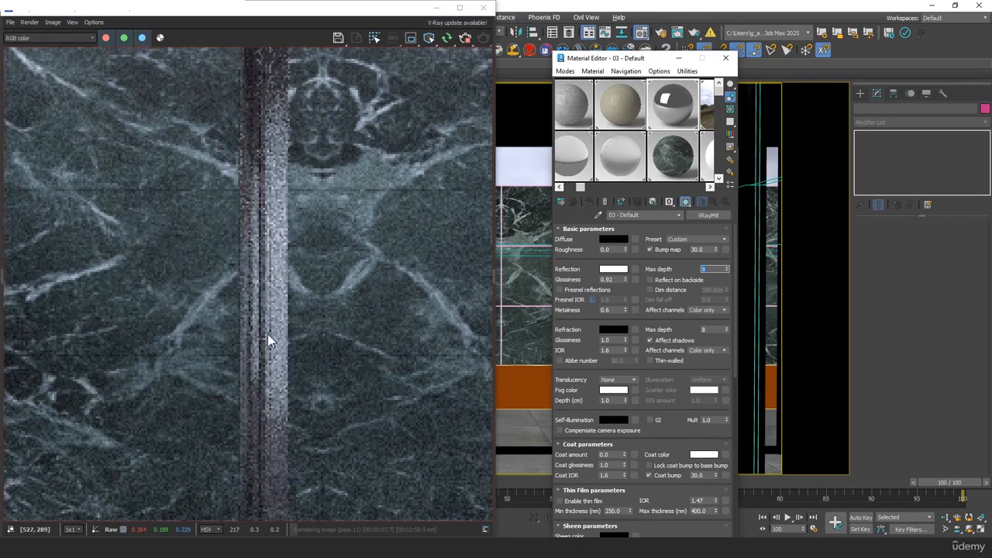
pyautogui.middleClick(301, 278)
pyautogui.scroll(3, 317, 407)
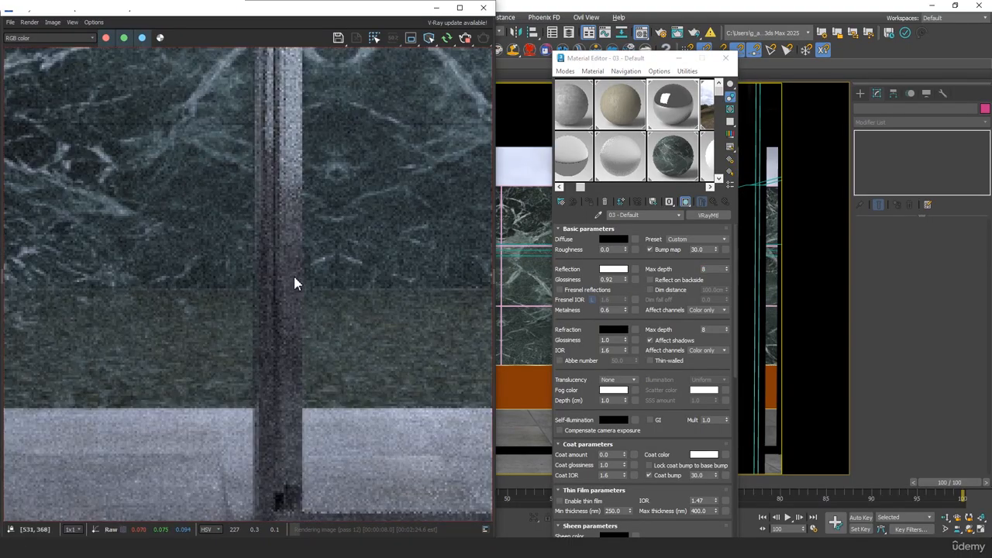
pyautogui.moveTo(294, 277); pyautogui.dragTo(307, 438, button='middle')
pyautogui.click(618, 280)
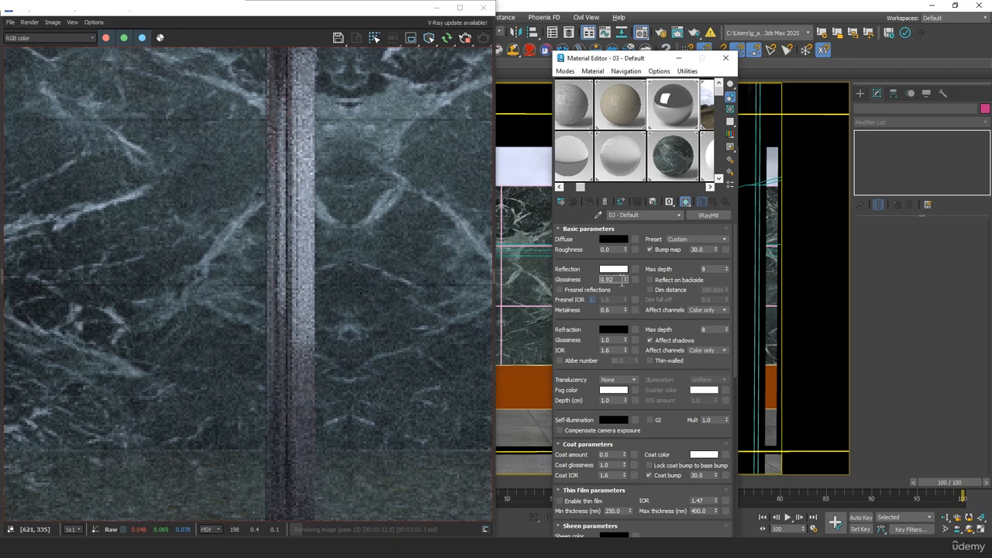
pyautogui.press('BackSpace')
pyautogui.write('5')
pyautogui.press('Tab')
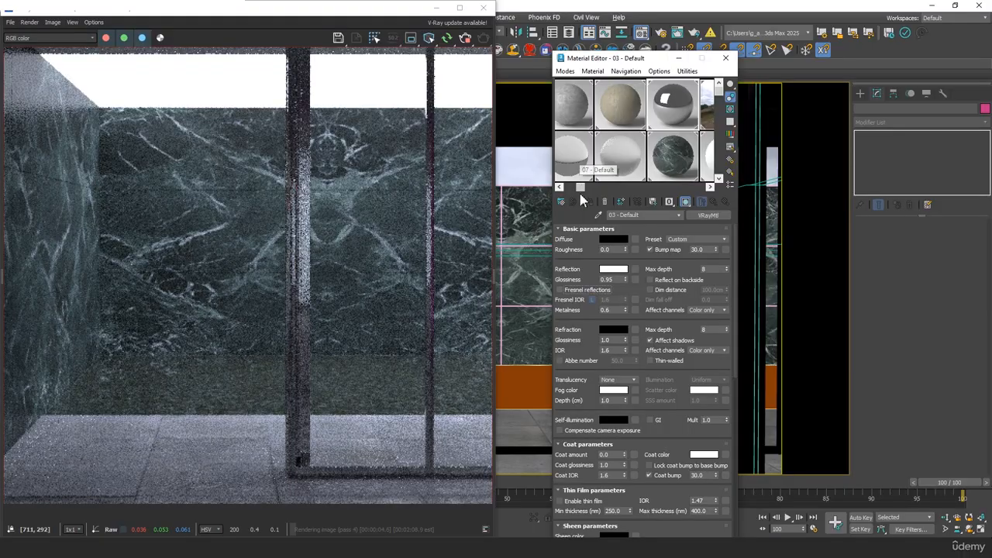
# Enable Reflect on backside for the refractive material 07 - Default.
pyautogui.moveTo(579, 191); pyautogui.dragTo(550, 197)
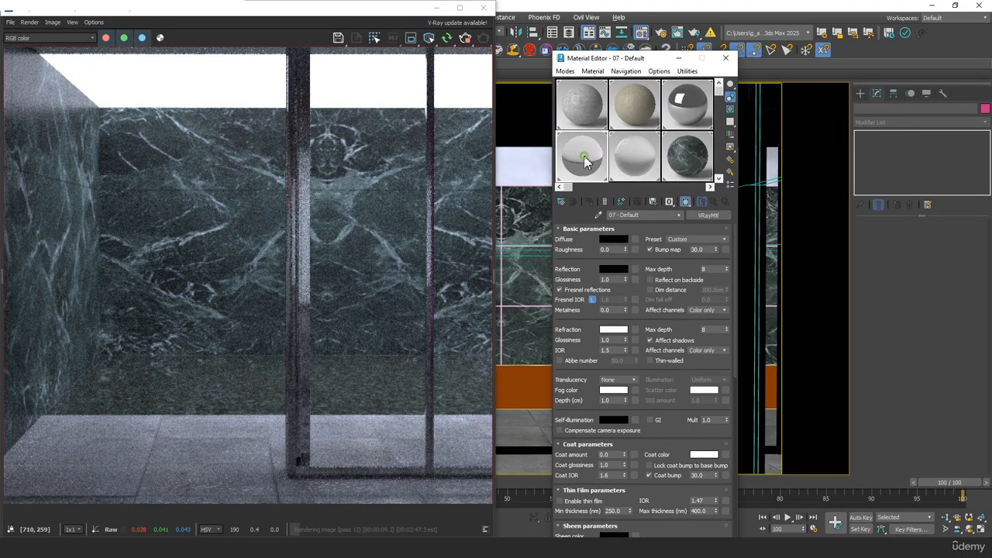
pyautogui.scroll(-1, 671, 296)
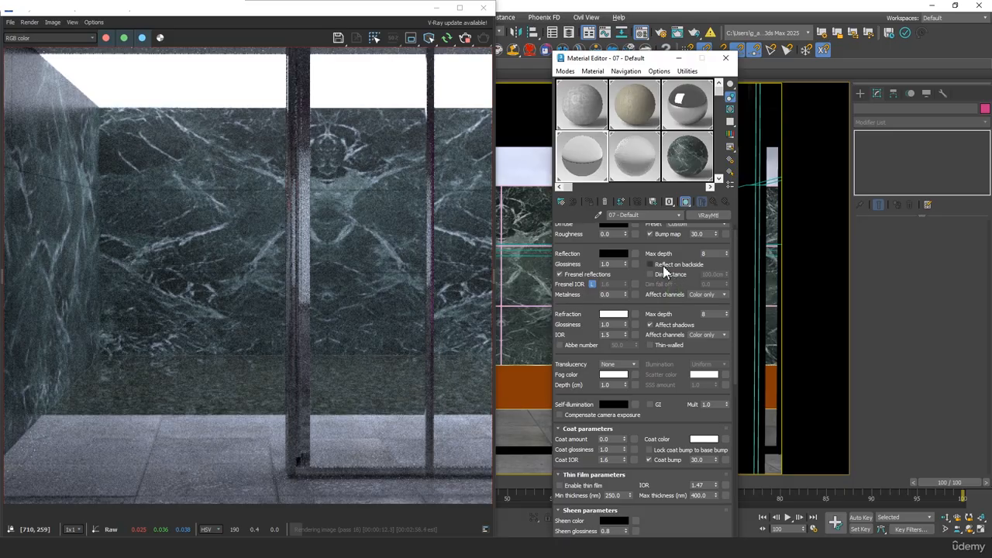
pyautogui.click(664, 266)
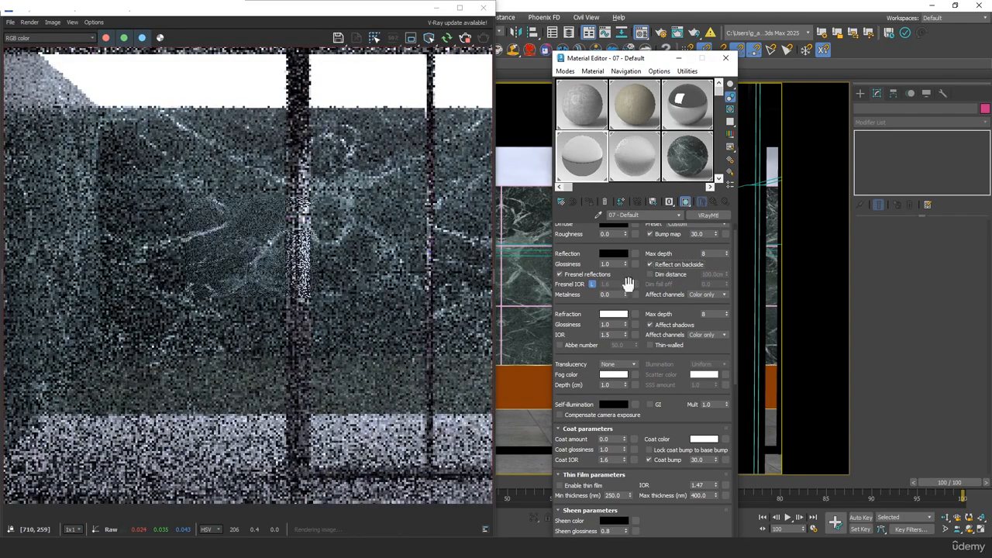
# Set the reflection color of the glass material 07 - Default to pure white (255, 255, 255).
pyautogui.scroll(1, 605, 276)
pyautogui.click(612, 270)
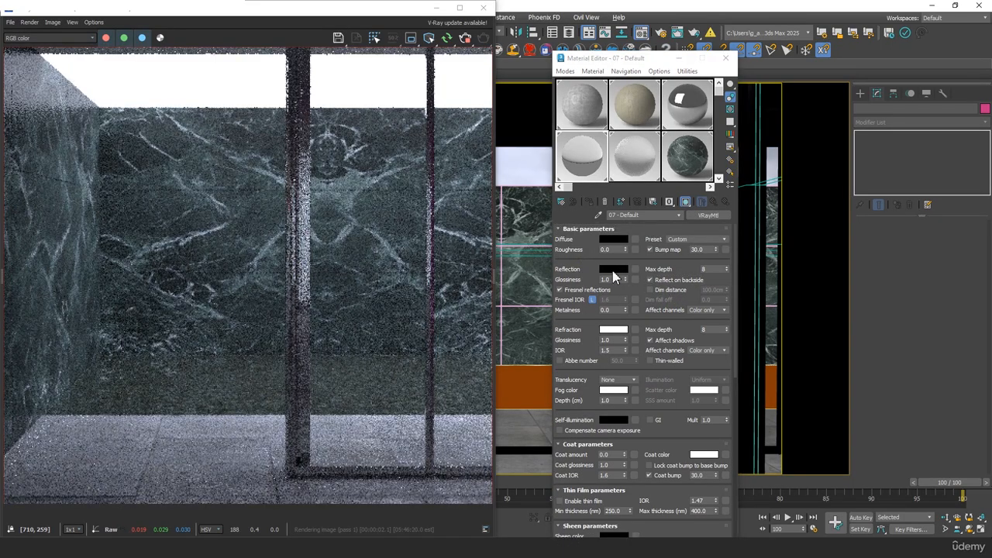
pyautogui.moveTo(447, 168); pyautogui.dragTo(448, 243)
pyautogui.moveTo(434, 133); pyautogui.dragTo(630, 104)
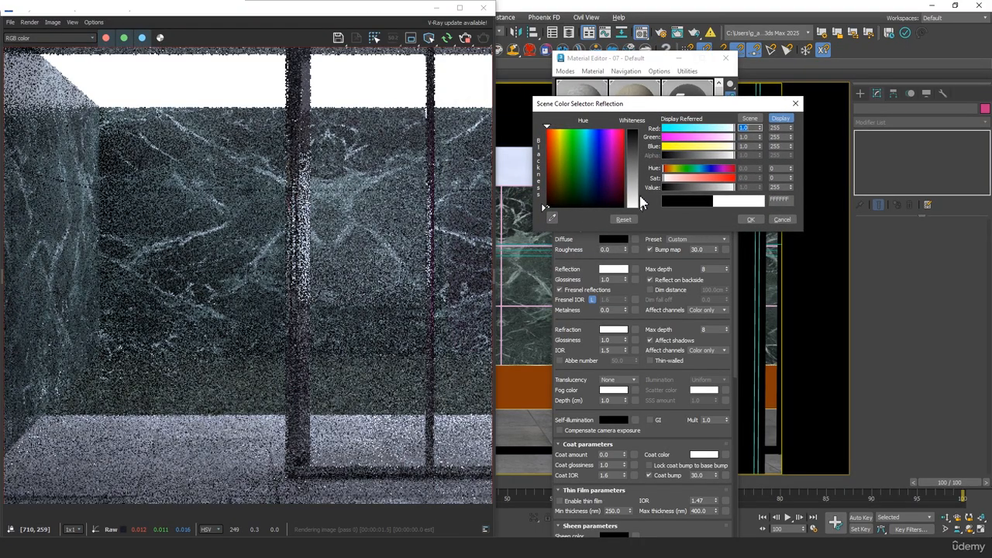
pyautogui.moveTo(642, 211); pyautogui.dragTo(636, 190)
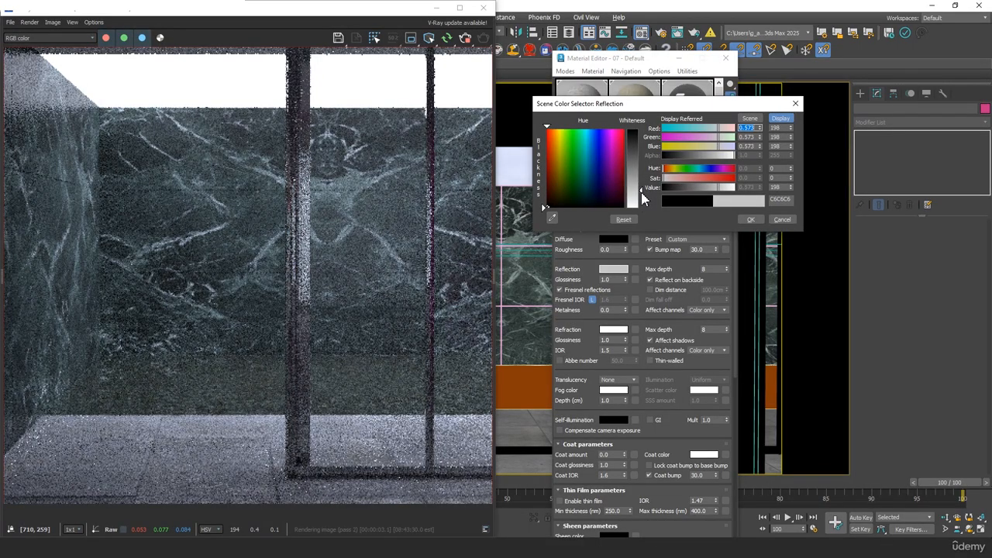
pyautogui.moveTo(633, 194); pyautogui.dragTo(641, 211)
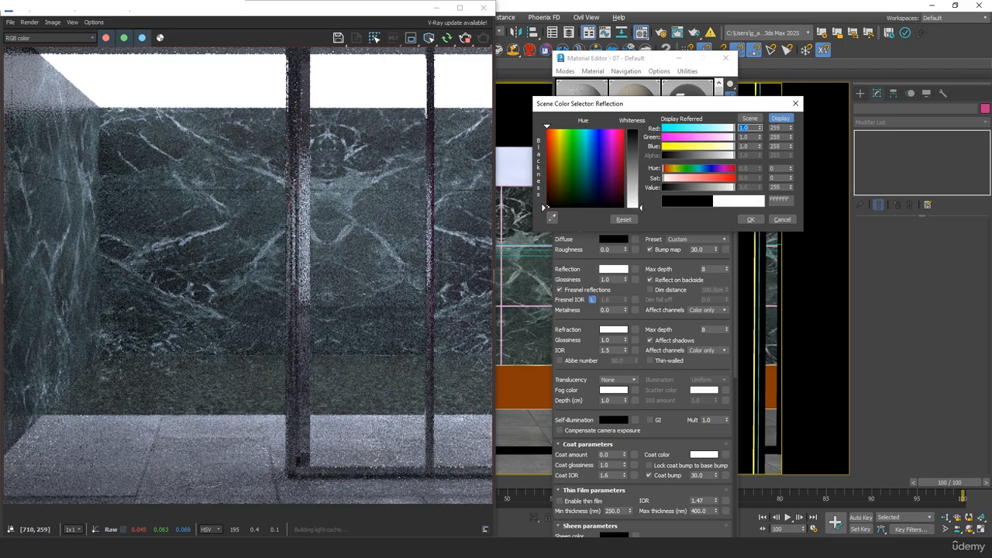
pyautogui.click(750, 220)
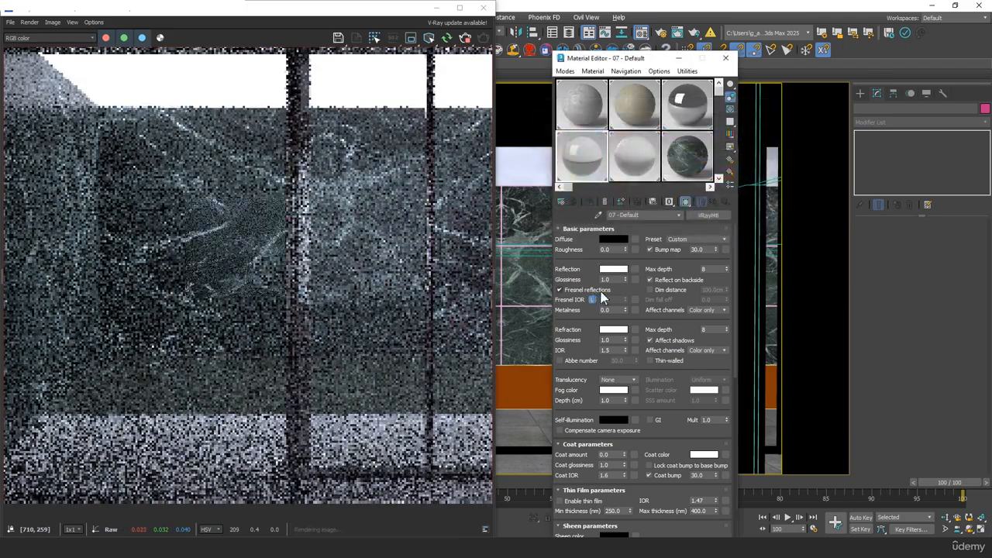
# Set both the reflection glossiness and the refraction glossiness of 07 - Default to 0.99, checking the glass in the render.
pyautogui.click(624, 282)
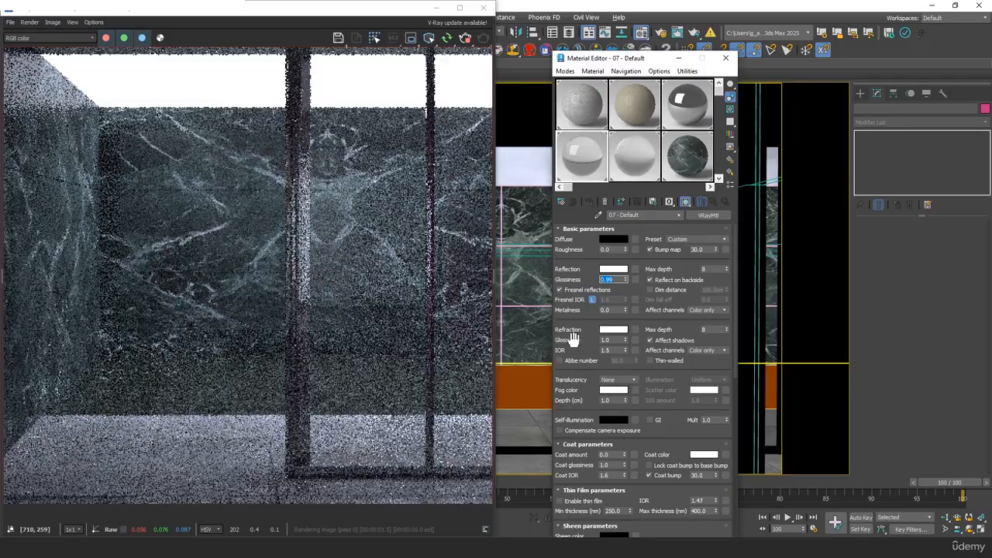
pyautogui.scroll(-2, 581, 318)
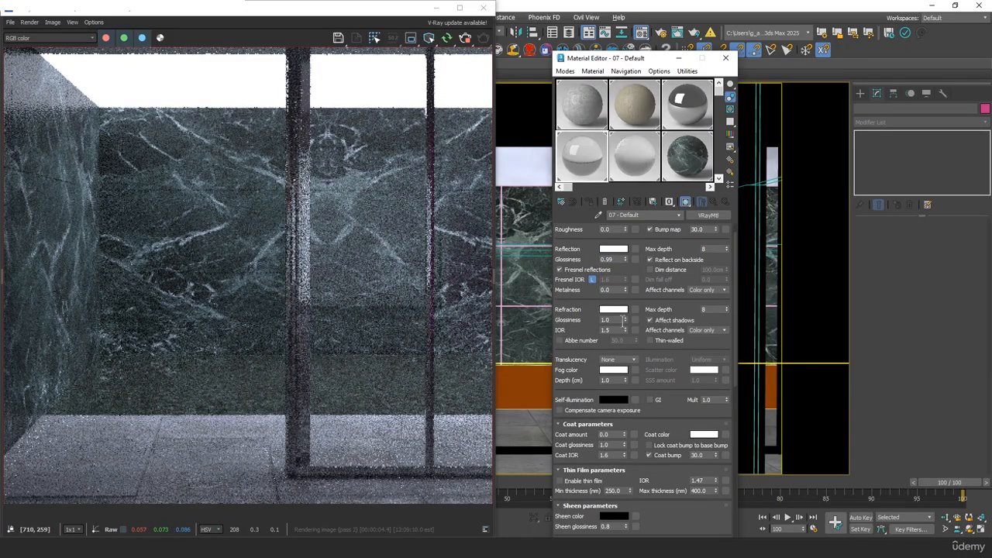
pyautogui.click(624, 323)
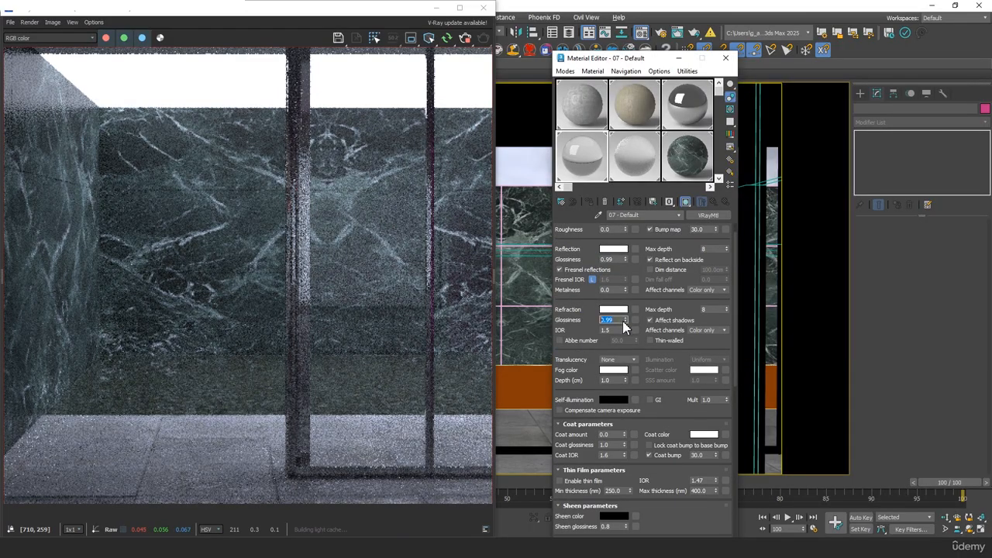
pyautogui.click(624, 322)
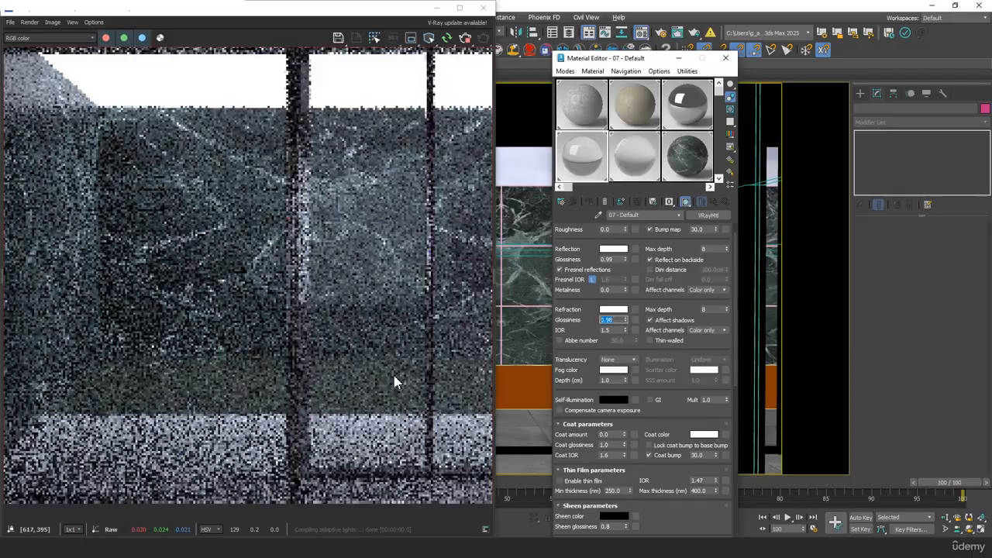
pyautogui.scroll(-1, 394, 375)
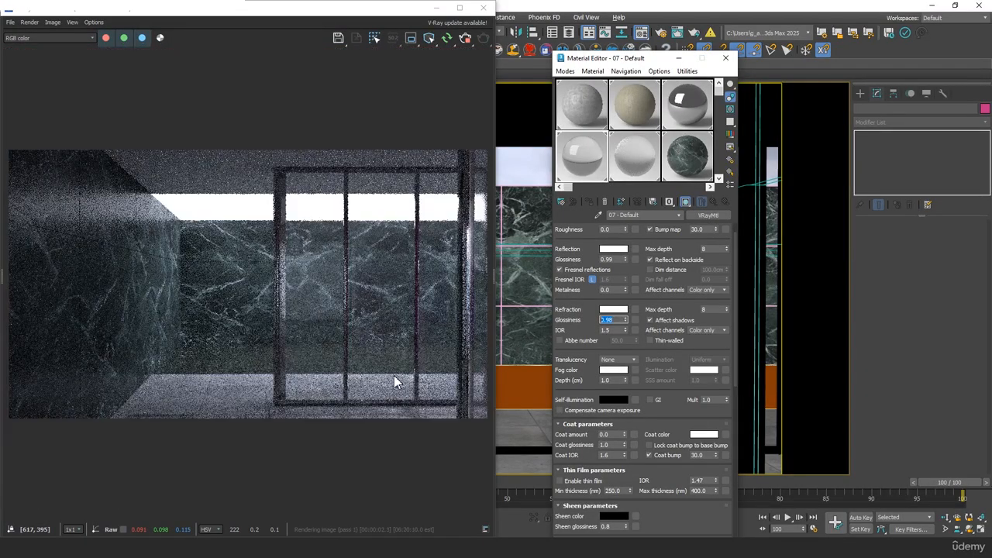
pyautogui.scroll(1, 345, 310)
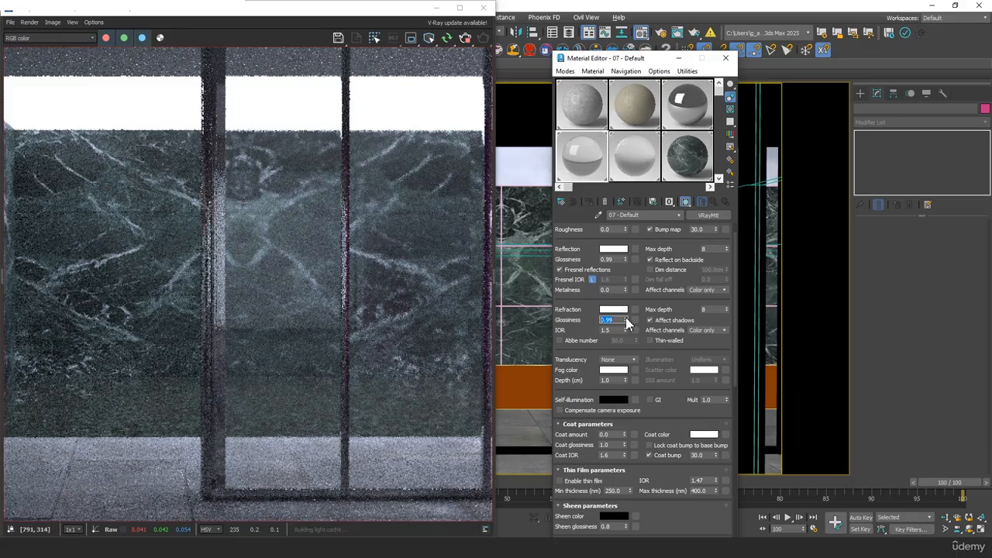
# Open the refraction fog color of 07 - Default for editing, keeping the color selector clear of the render.
pyautogui.scroll(-2, 612, 349)
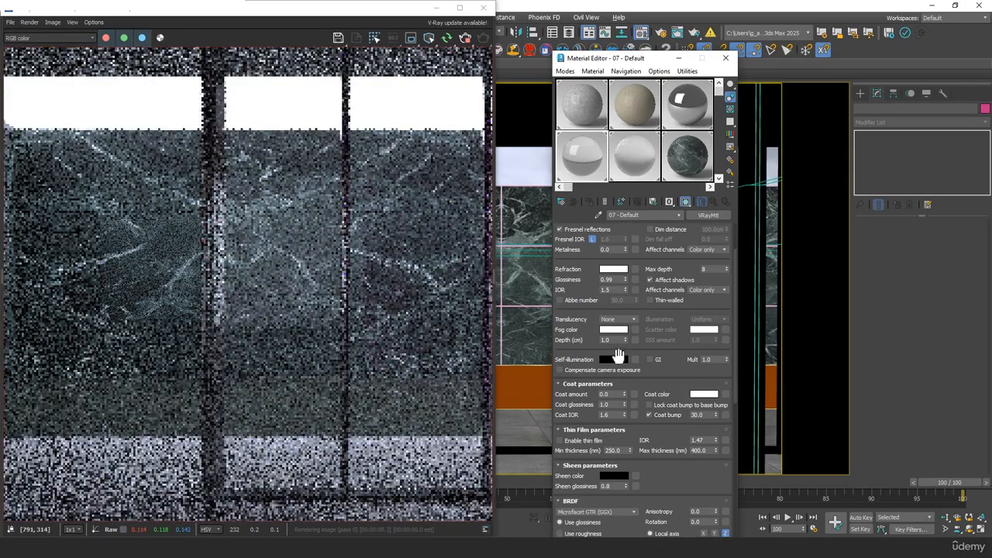
pyautogui.scroll(-2, 656, 325)
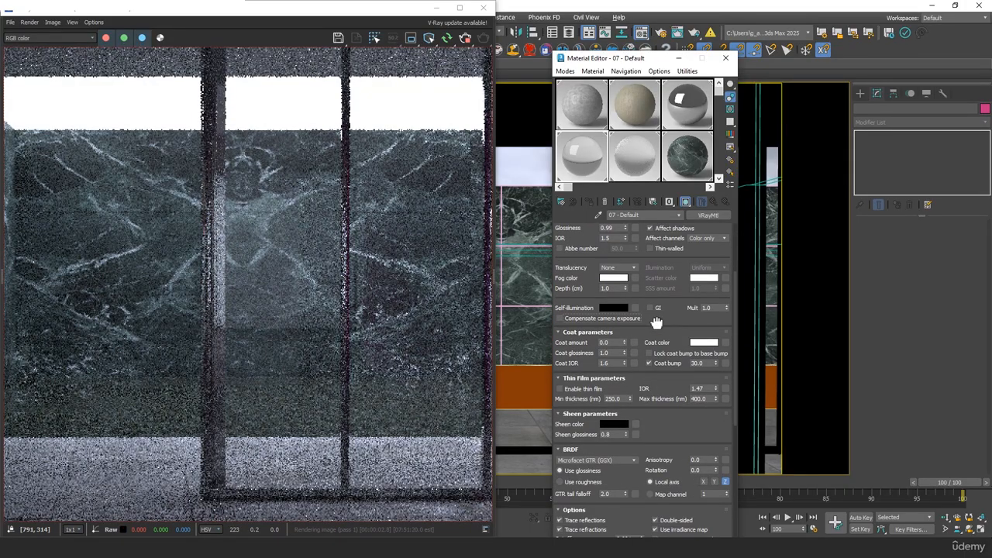
pyautogui.moveTo(656, 322); pyautogui.dragTo(660, 353)
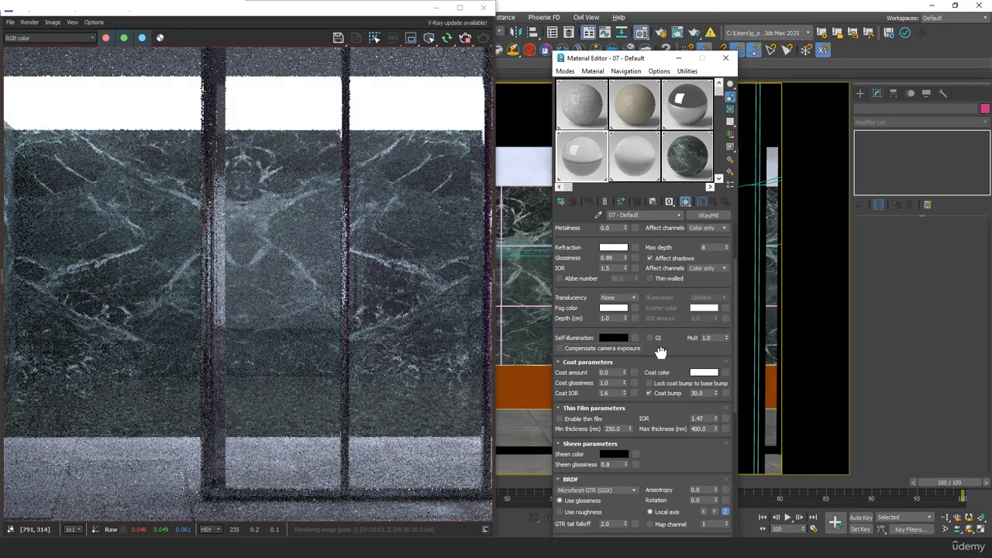
pyautogui.click(614, 309)
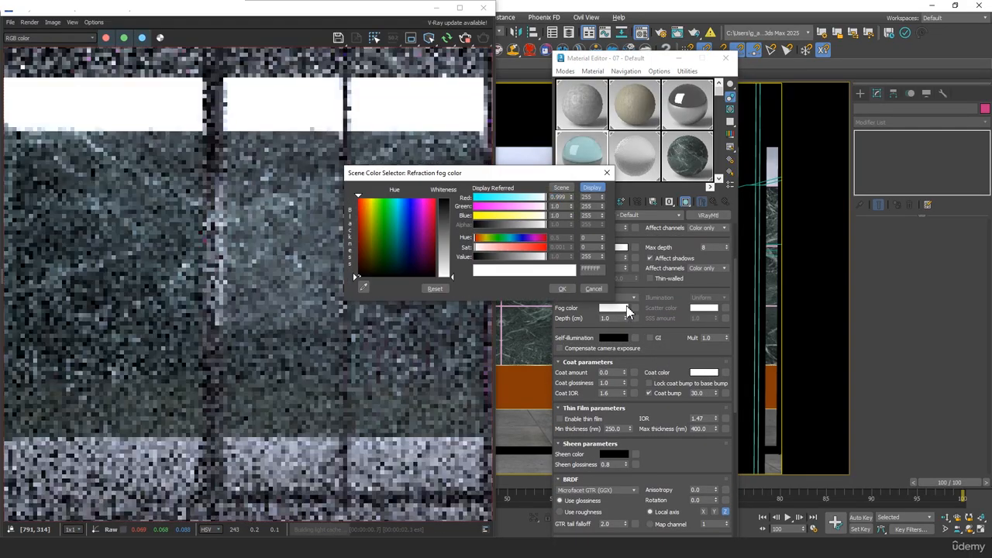
pyautogui.moveTo(523, 175); pyautogui.dragTo(774, 189)
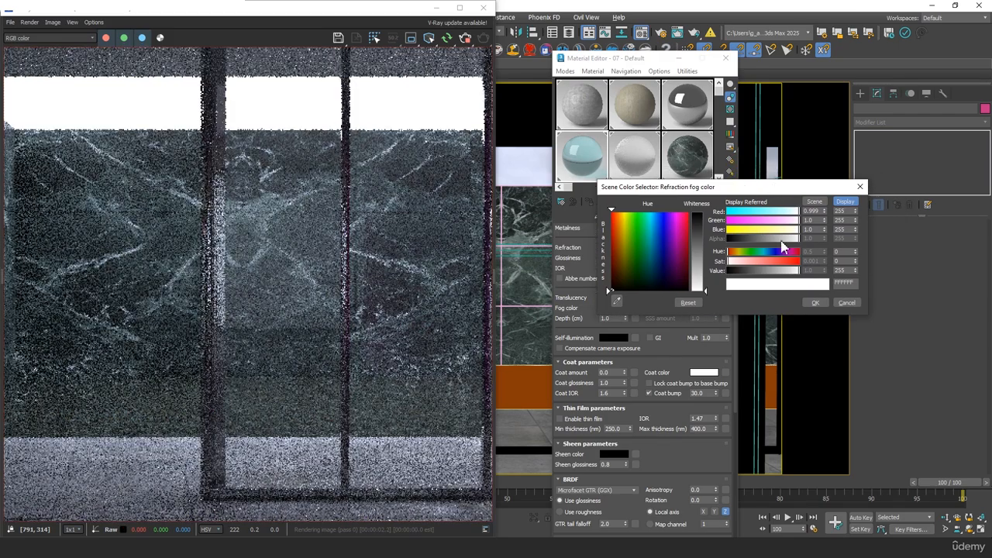
# Try darker neutral fog colors of RGB 254 and 145, and return the fog color to white.
pyautogui.click(856, 213)
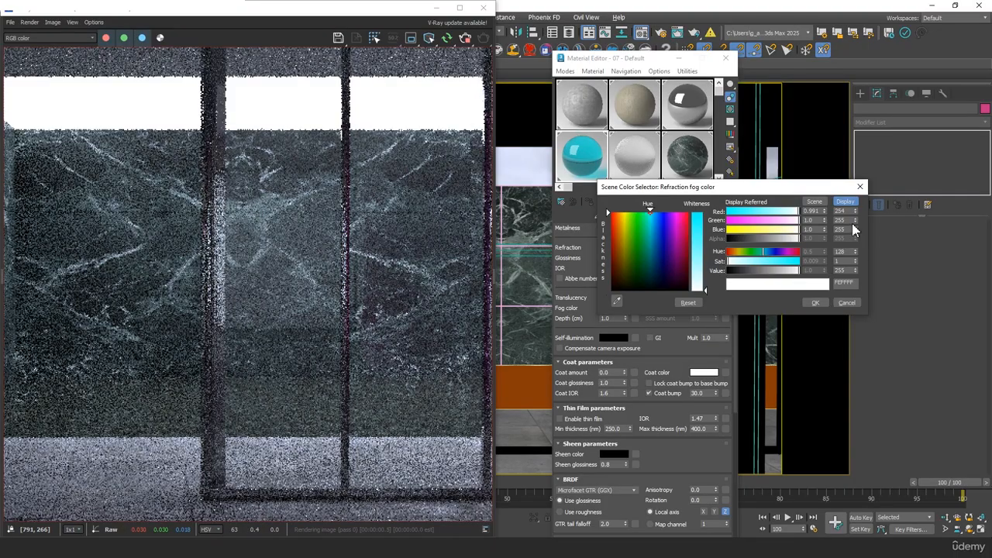
pyautogui.click(855, 222)
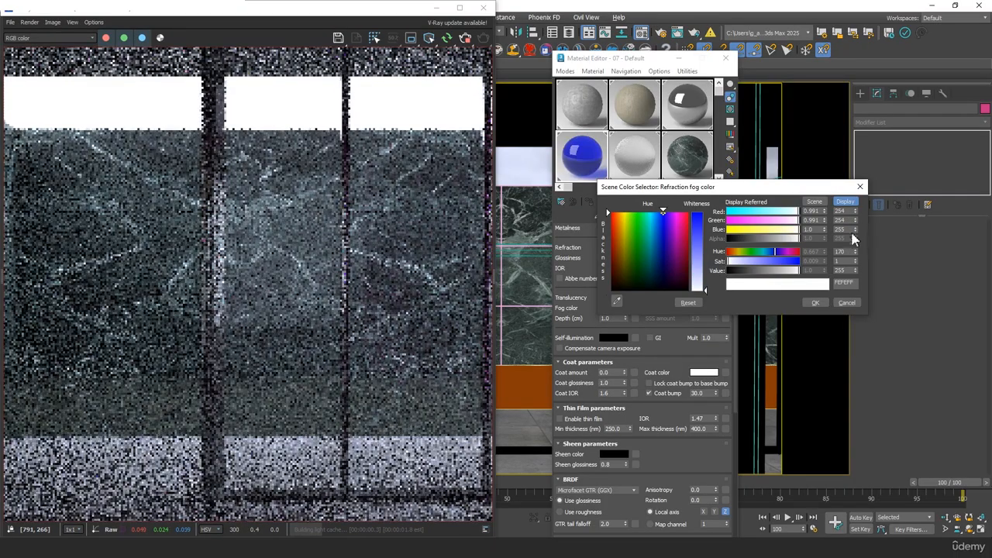
pyautogui.click(856, 232)
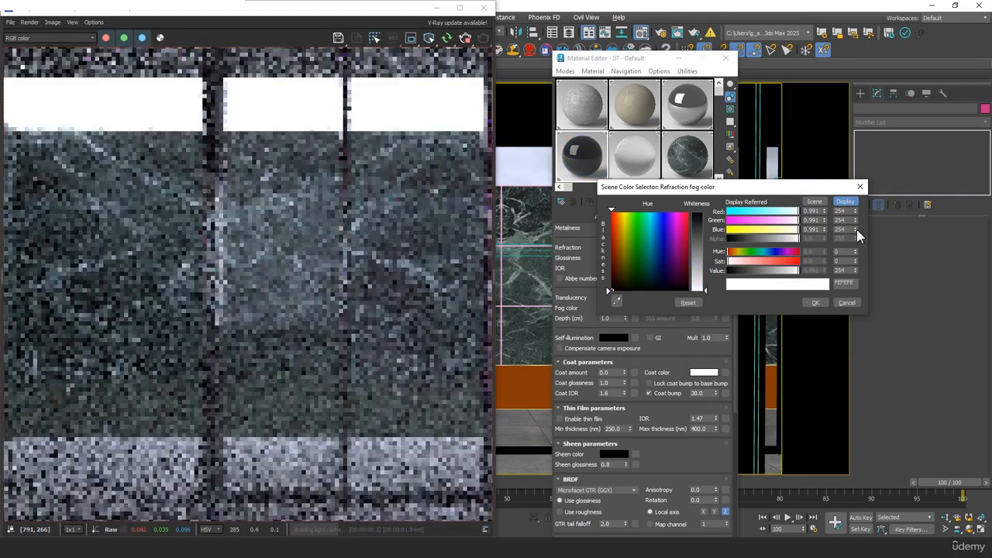
pyautogui.click(705, 261)
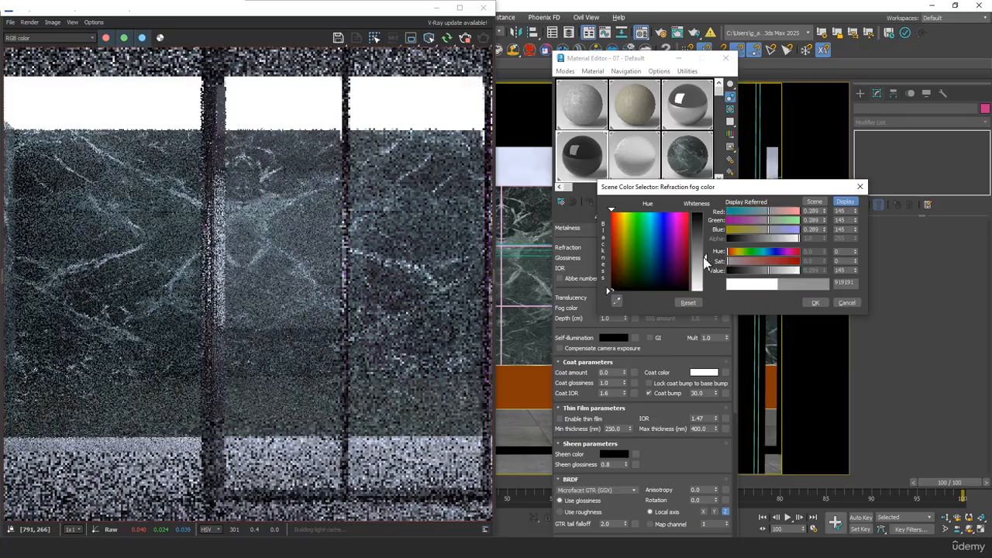
pyautogui.moveTo(706, 261); pyautogui.dragTo(705, 291)
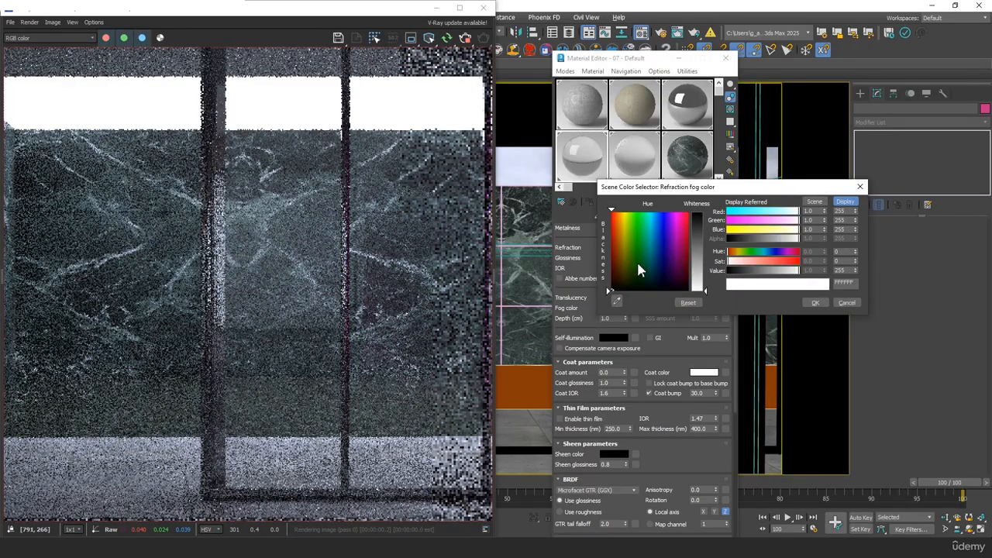
# Tint the fog color of 07 - Default a light blue-grey, checking the glass in the render while adjusting its whiteness.
pyautogui.click(652, 276)
pyautogui.moveTo(705, 291)
pyautogui.mouseDown()
pyautogui.moveTo(705, 260)
pyautogui.moveTo(700, 276)
pyautogui.mouseUp()
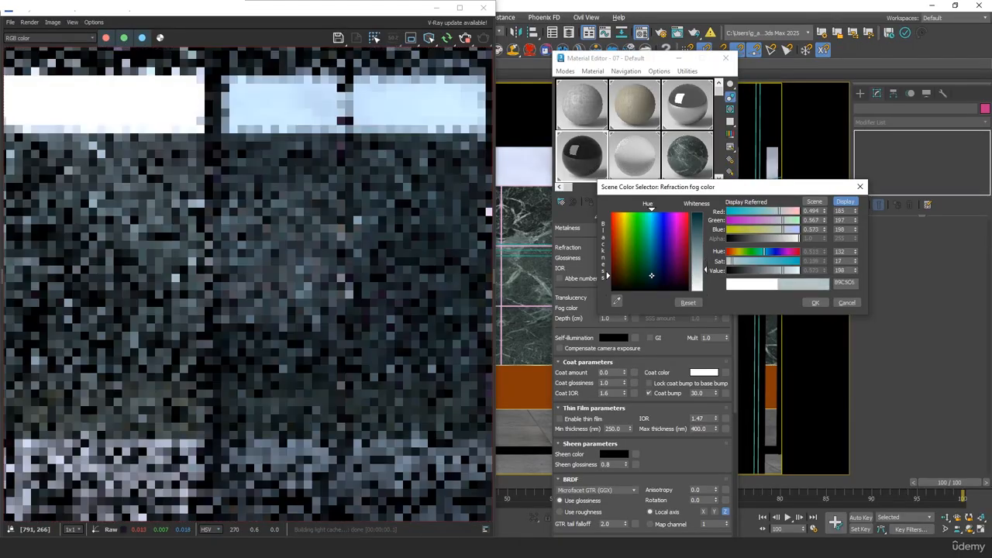
pyautogui.scroll(-3, 343, 259)
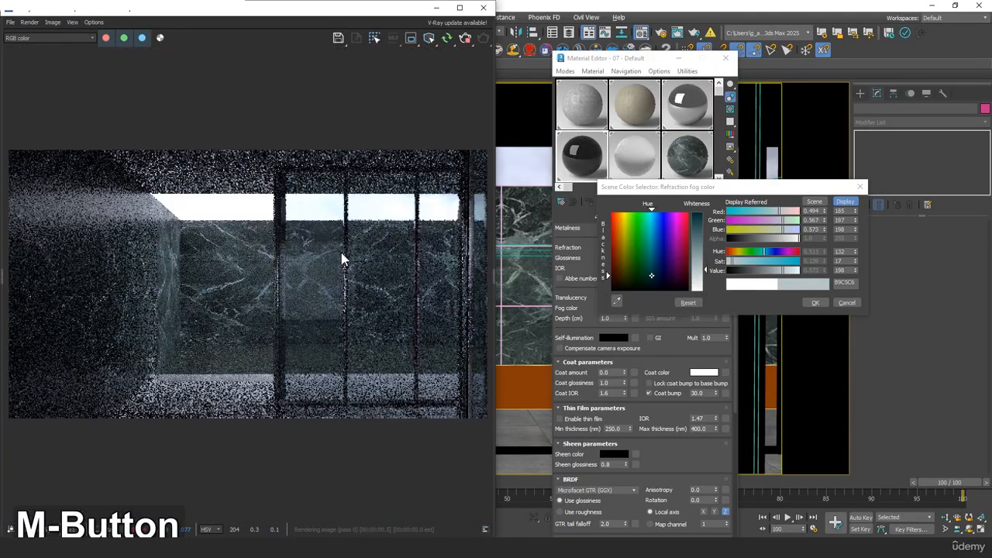
pyautogui.scroll(2, 364, 285)
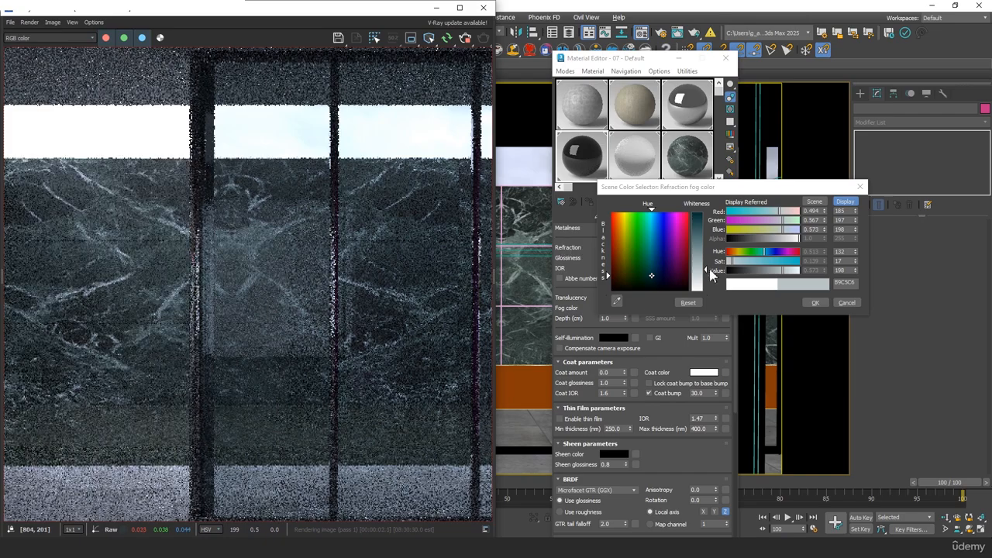
pyautogui.scroll(-3, 326, 279)
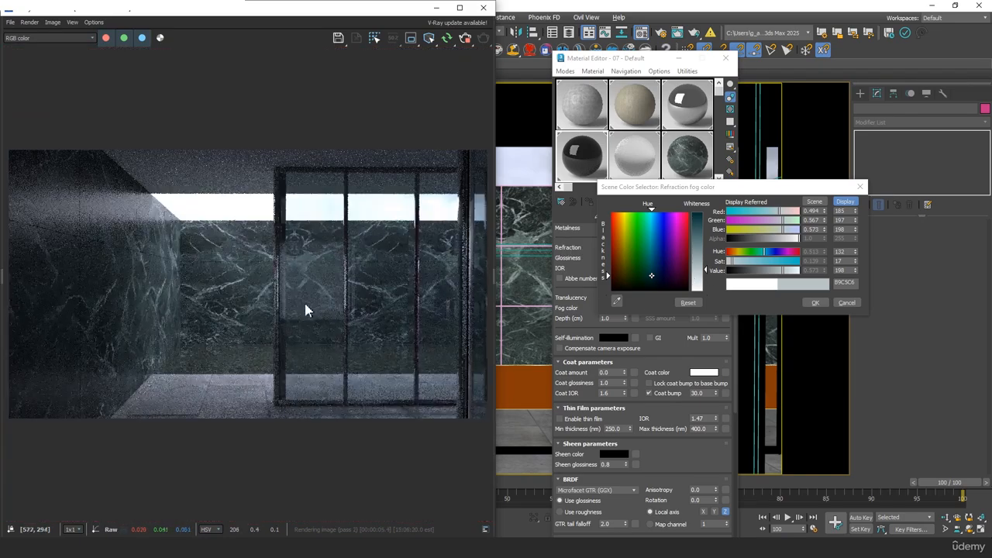
pyautogui.scroll(4, 285, 300)
pyautogui.scroll(-2, 285, 300)
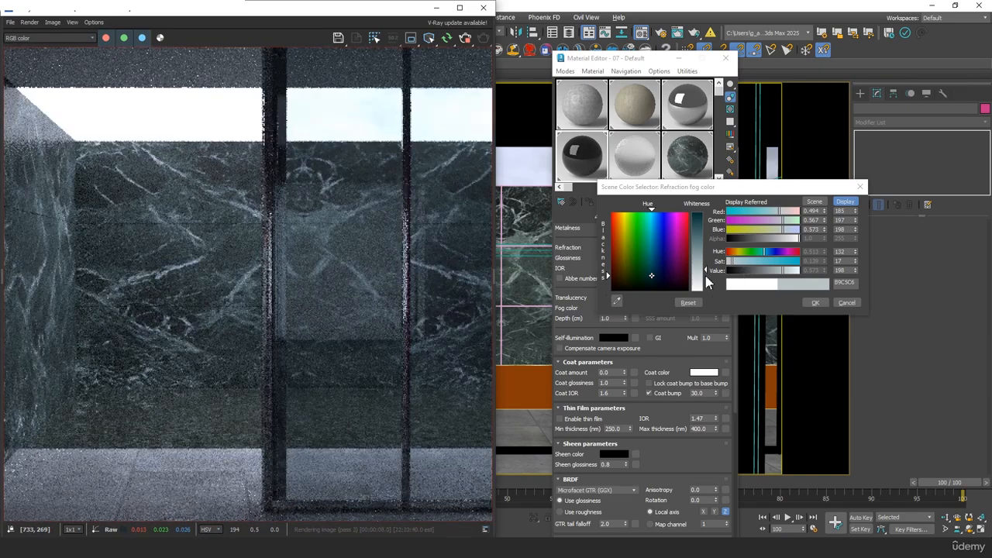
pyautogui.click(707, 282)
pyautogui.click(815, 302)
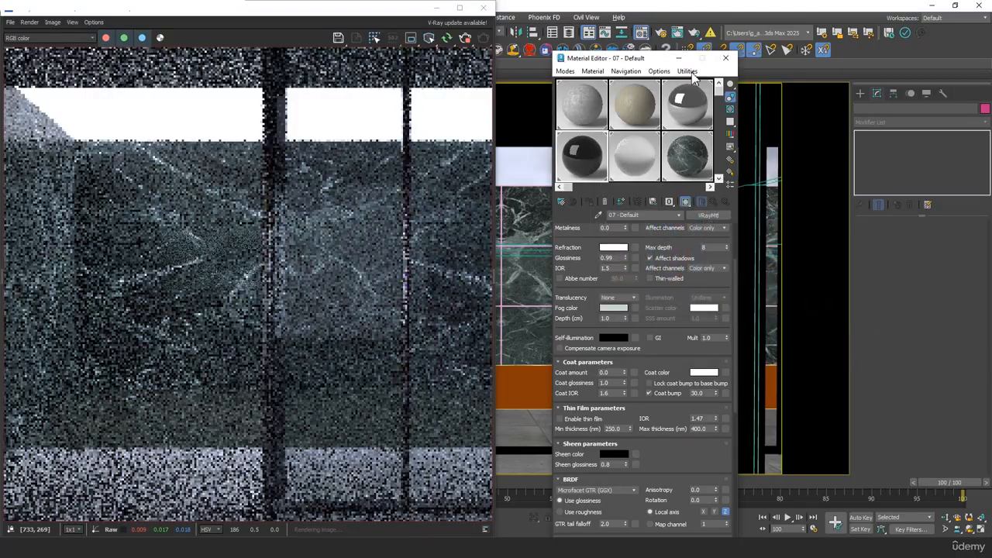
# Examine the tinted glass, metal frame and marble wall in the render from a slightly shifted camera view.
pyautogui.click(679, 58)
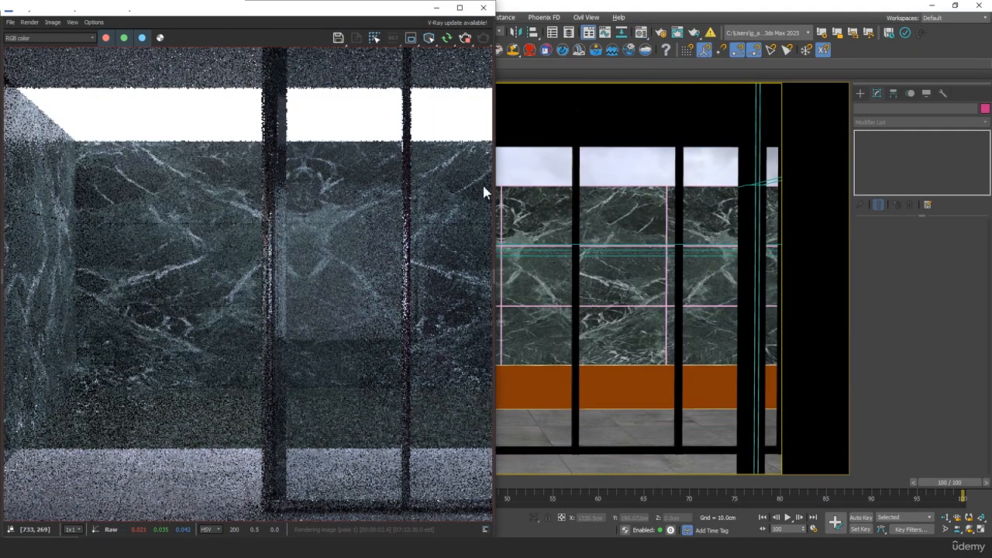
pyautogui.scroll(-3, 335, 288)
pyautogui.scroll(2, 335, 287)
pyautogui.middleClick(648, 289)
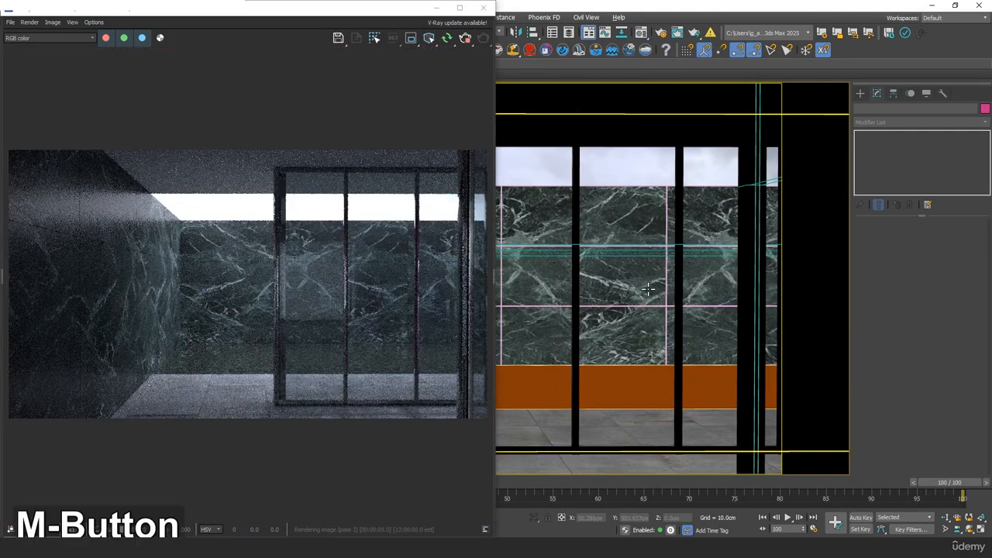
pyautogui.moveTo(648, 289); pyautogui.dragTo(643, 279, button='middle')
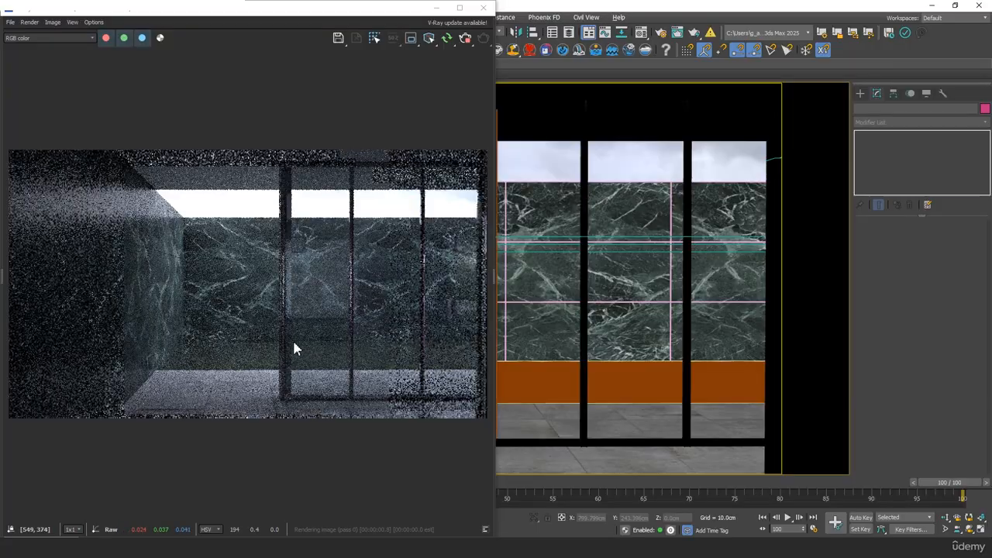
pyautogui.scroll(5, 292, 338)
pyautogui.scroll(-3, 288, 328)
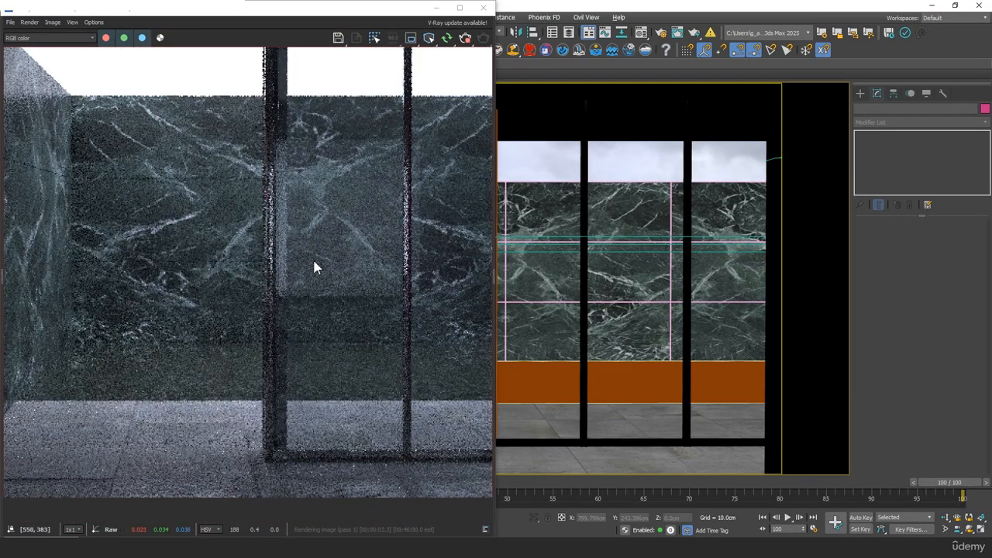
pyautogui.moveTo(314, 262); pyautogui.dragTo(288, 343, button='middle')
pyautogui.scroll(-3, 222, 270)
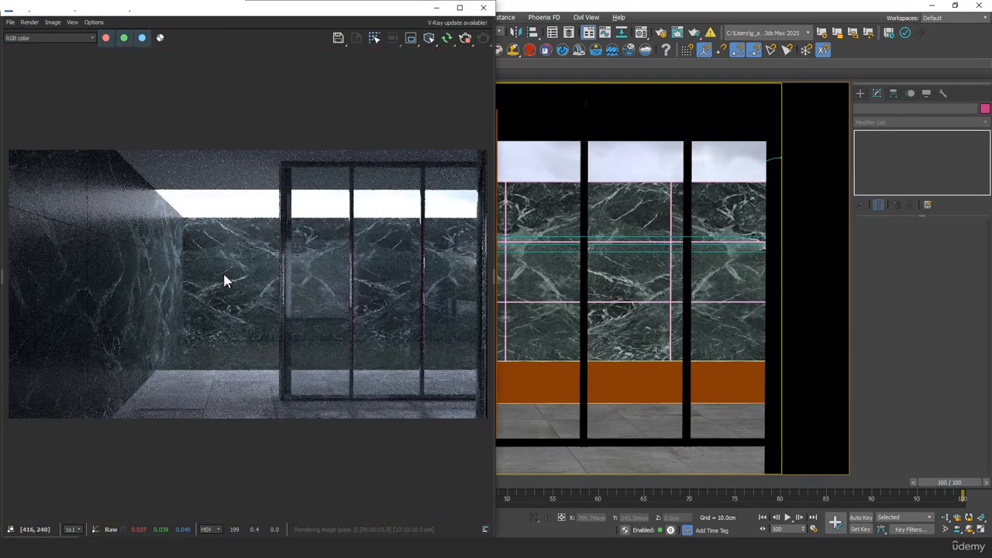
pyautogui.scroll(3, 345, 330)
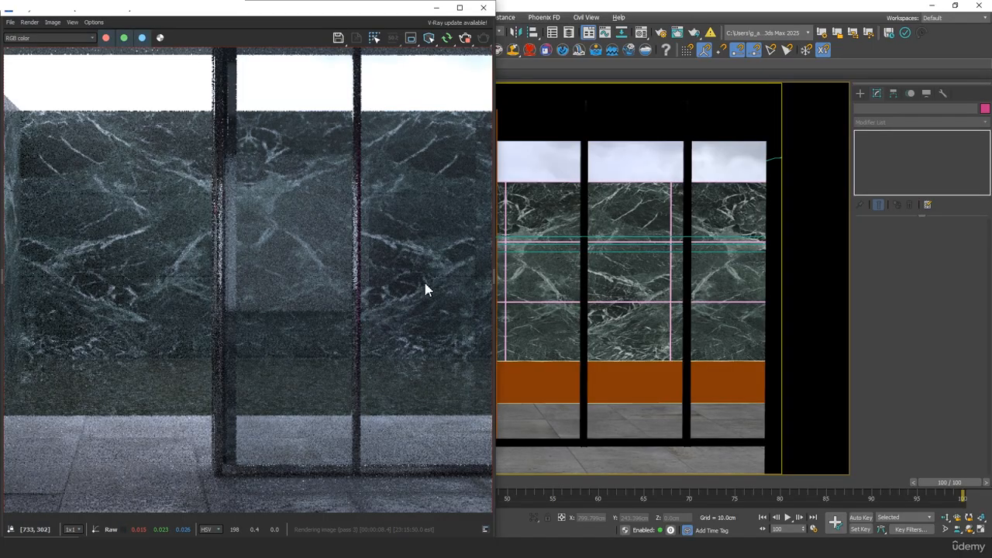
pyautogui.moveTo(196, 304); pyautogui.dragTo(334, 318, button='middle')
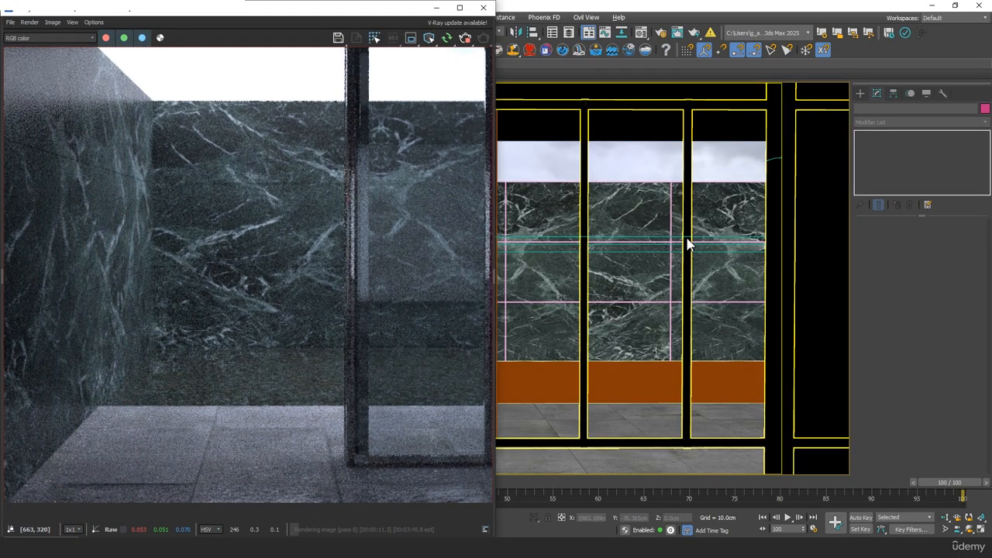
# Raise the saturation in the diffuse Color Correction map of the green marble material 234 - Default to 76.08.
pyautogui.press('m')
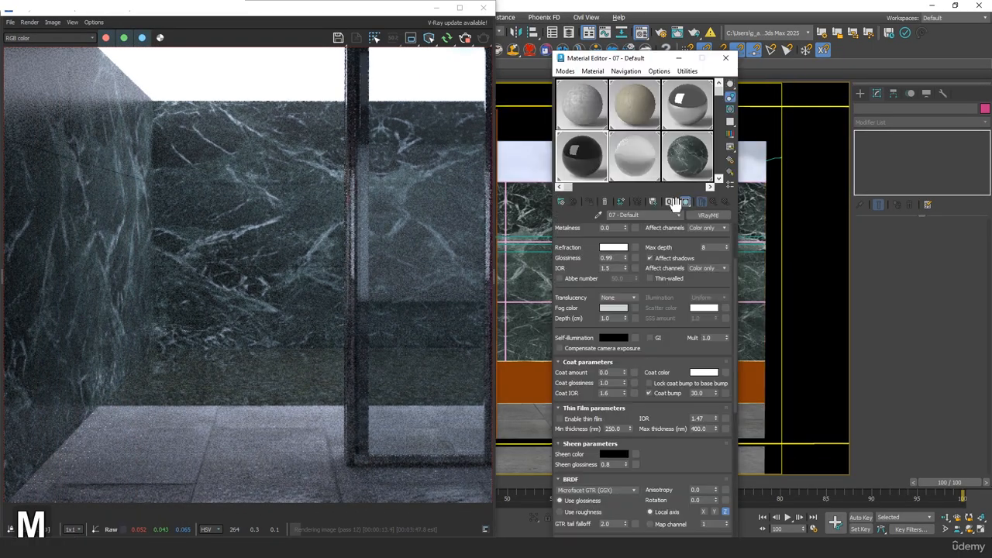
pyautogui.click(702, 162)
pyautogui.scroll(3, 655, 256)
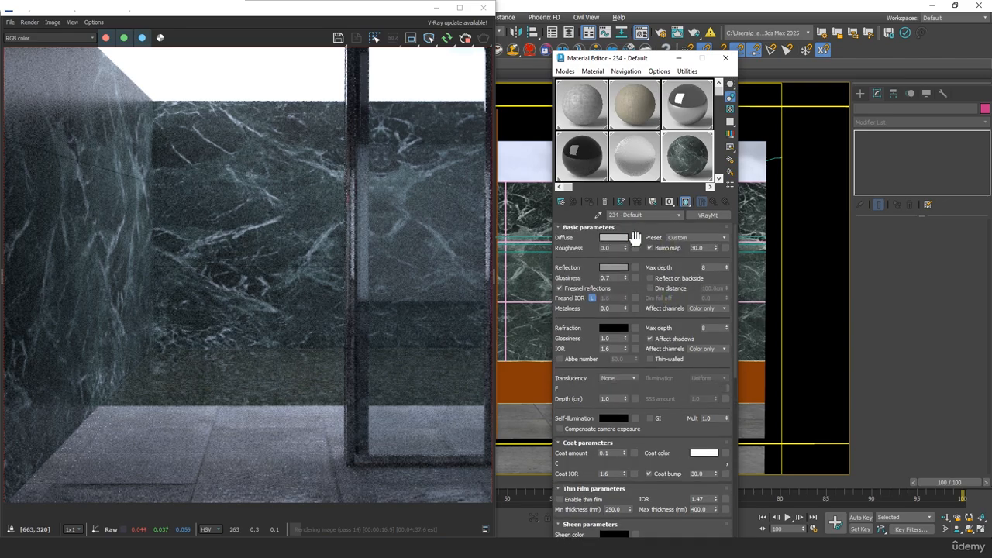
pyautogui.click(635, 237)
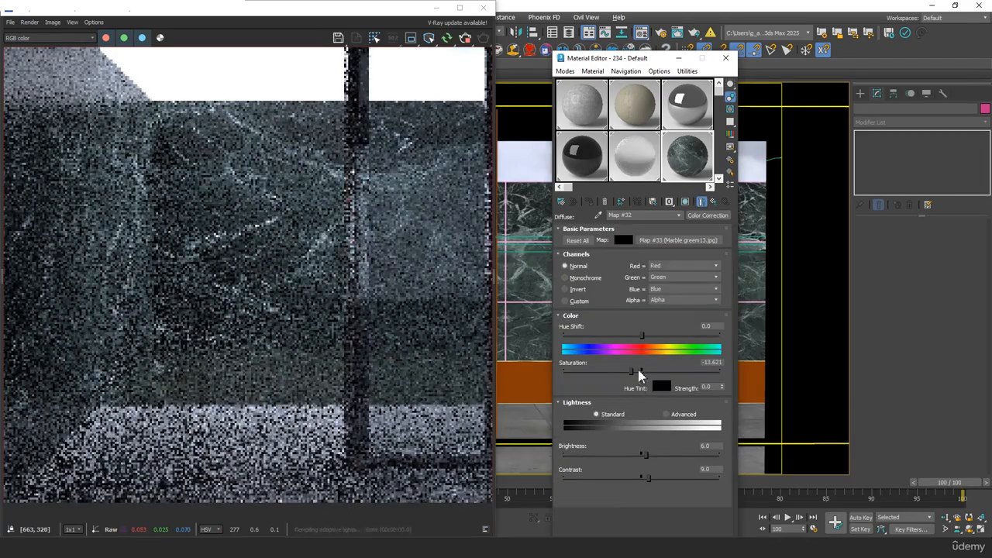
pyautogui.moveTo(638, 372); pyautogui.dragTo(673, 373)
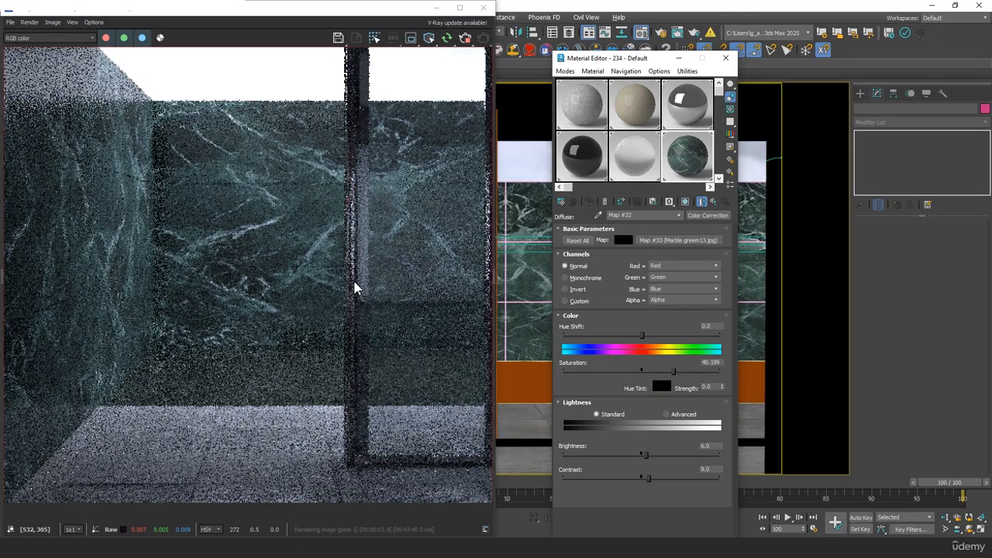
pyautogui.scroll(-1, 403, 307)
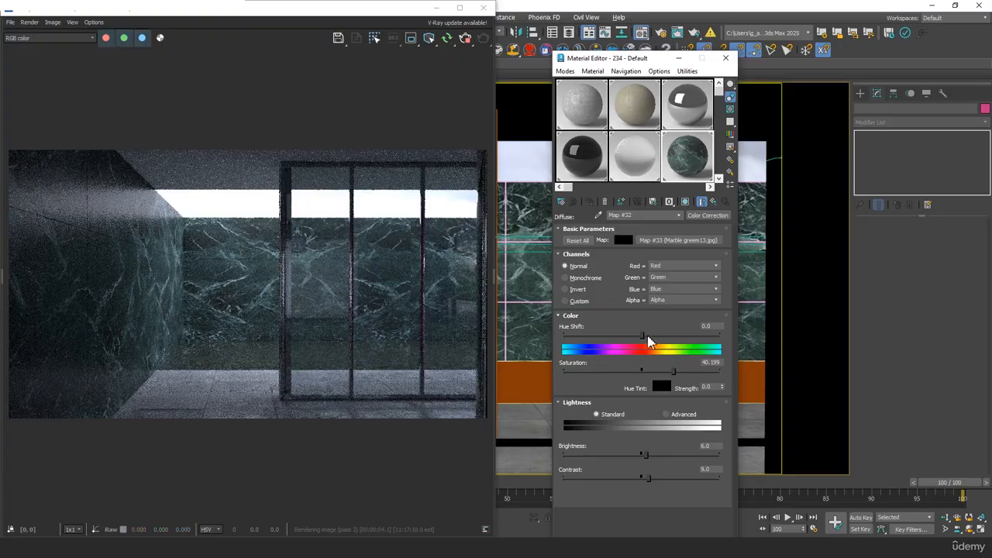
pyautogui.moveTo(683, 372); pyautogui.dragTo(723, 372)
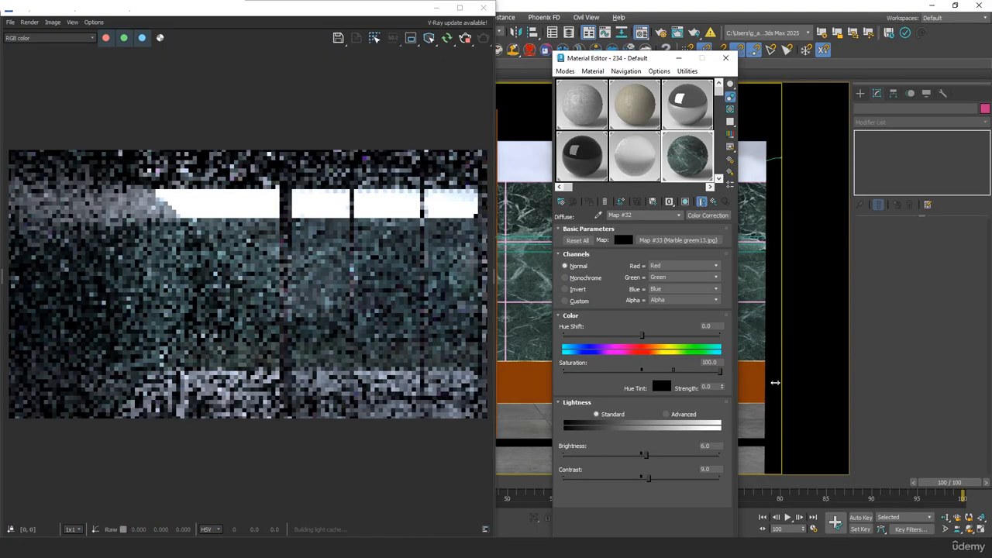
pyautogui.click(701, 373)
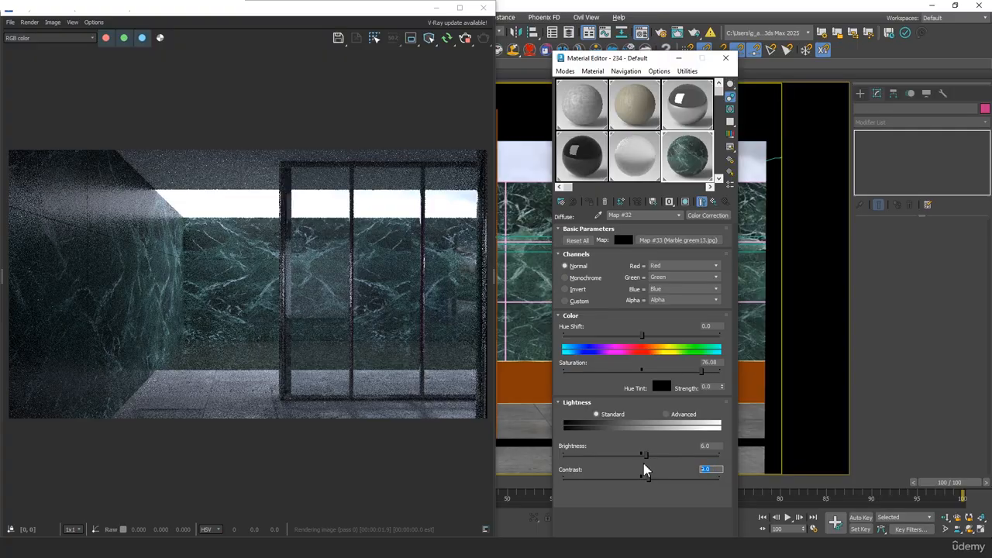
# Set the marble map's Color Correction contrast to 7 and its brightness to 4.
pyautogui.write('7')
pyautogui.press('Tab')
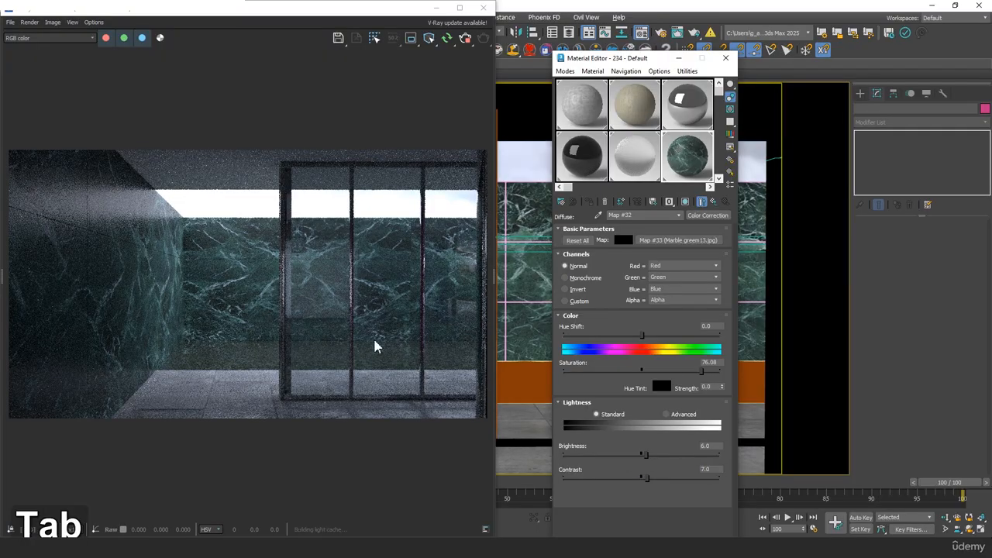
pyautogui.scroll(-2, 347, 338)
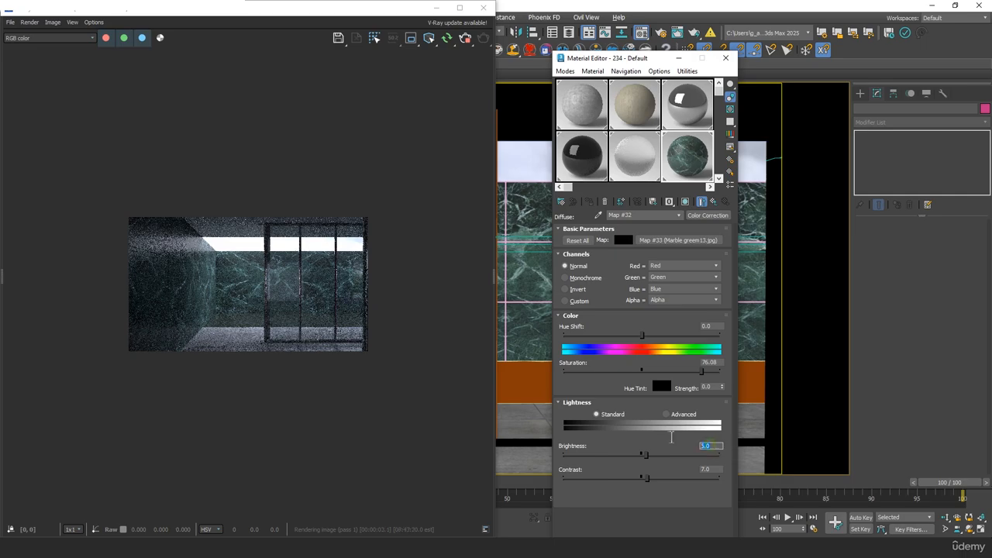
pyautogui.press('Tab')
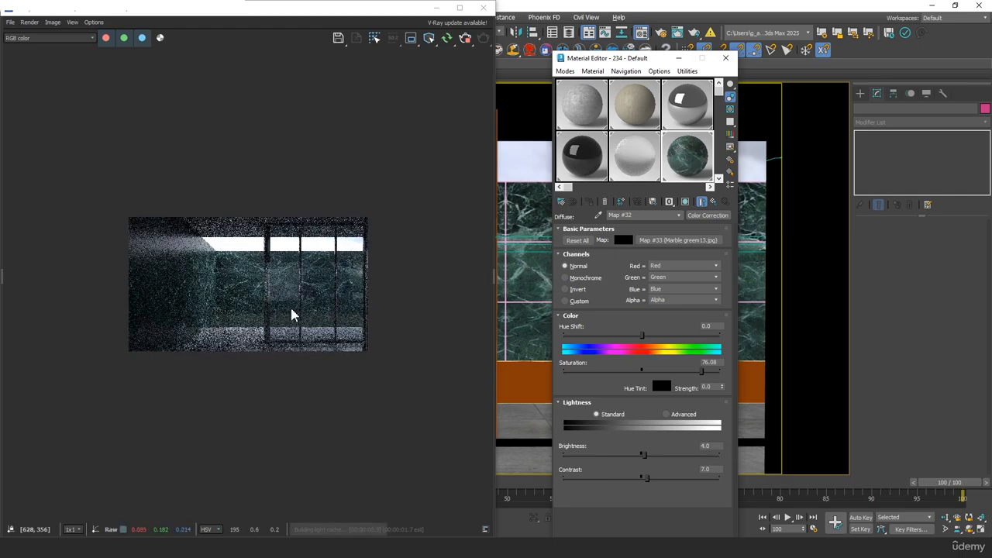
# Examine the green marble wall and the glass panels in the render, both up close and as a whole.
pyautogui.scroll(2, 292, 312)
pyautogui.moveTo(292, 312); pyautogui.dragTo(331, 358, button='middle')
pyautogui.scroll(-2, 331, 358)
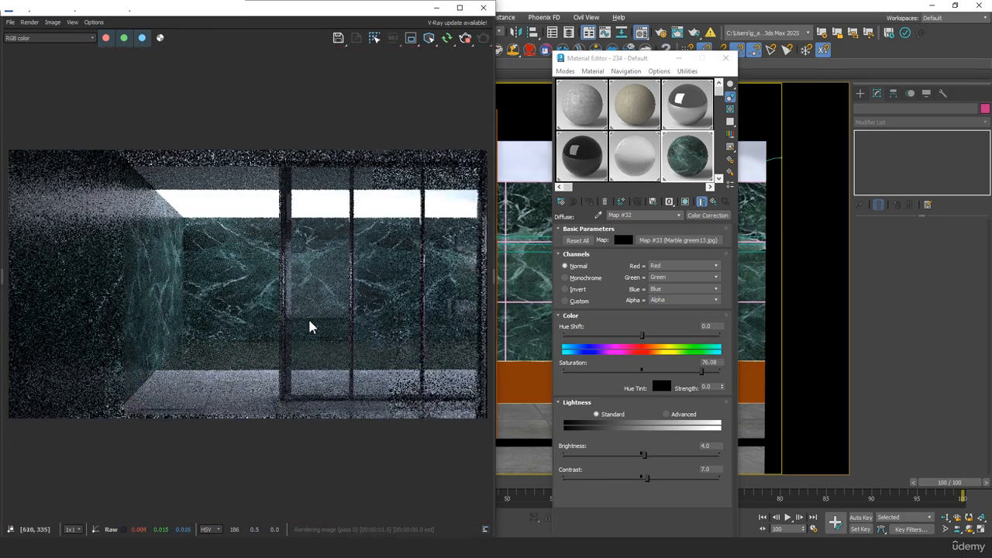
pyautogui.scroll(2, 277, 316)
pyautogui.moveTo(277, 316); pyautogui.dragTo(333, 375, button='middle')
pyautogui.scroll(-2, 267, 334)
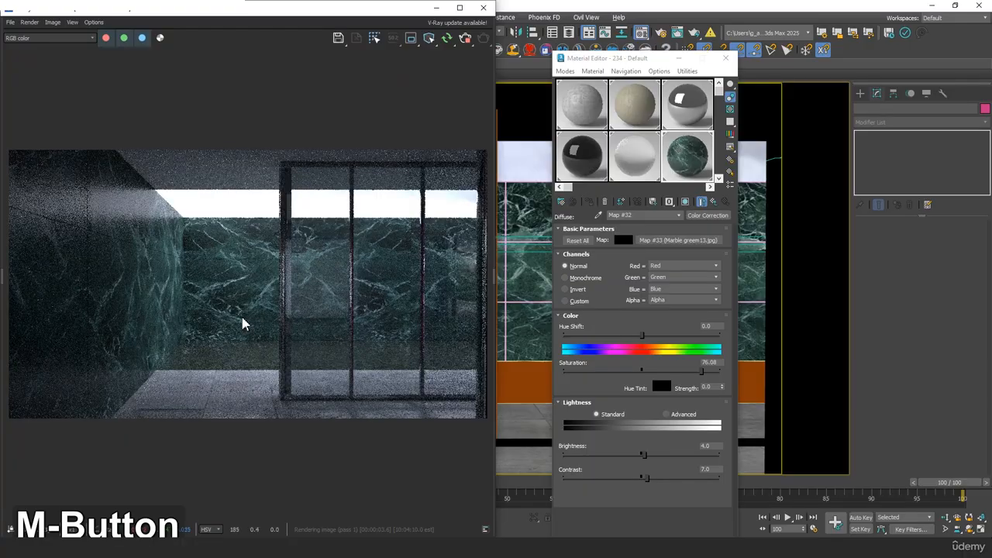
pyautogui.scroll(2, 278, 324)
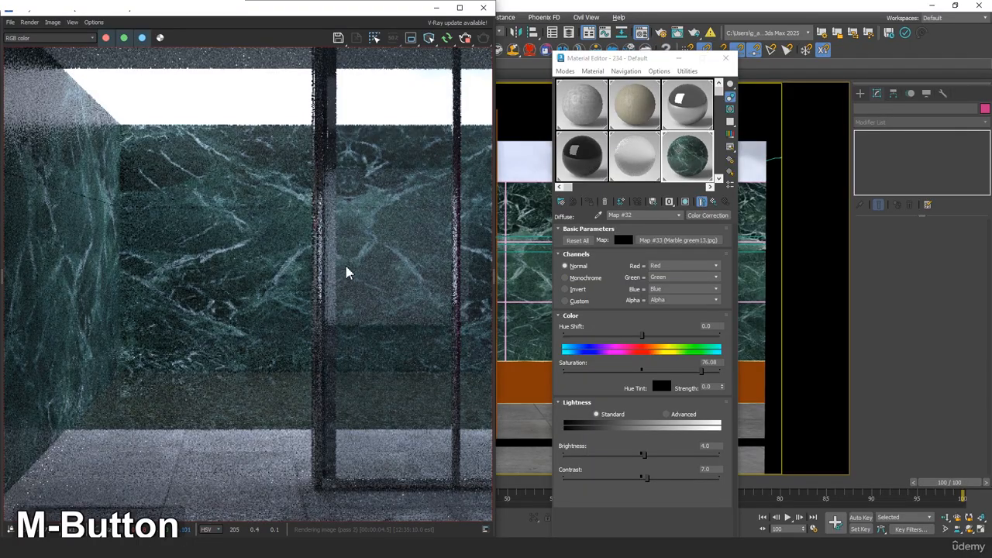
pyautogui.moveTo(348, 272); pyautogui.dragTo(349, 308, button='middle')
pyautogui.scroll(-2, 317, 350)
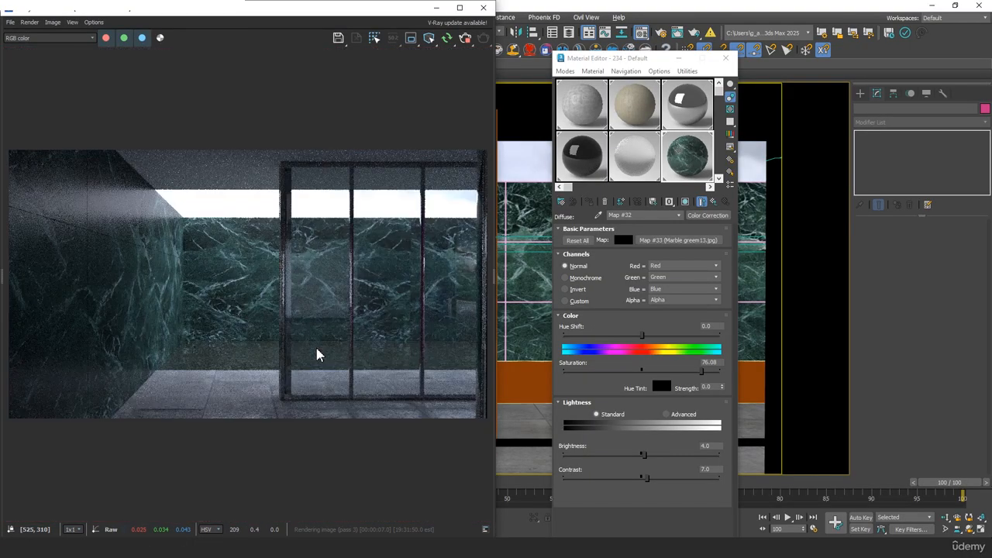
pyautogui.scroll(2, 271, 183)
# Try a metalness of 1.0 on the frame material 03 - Default, and set it to 0.
pyautogui.click(695, 112)
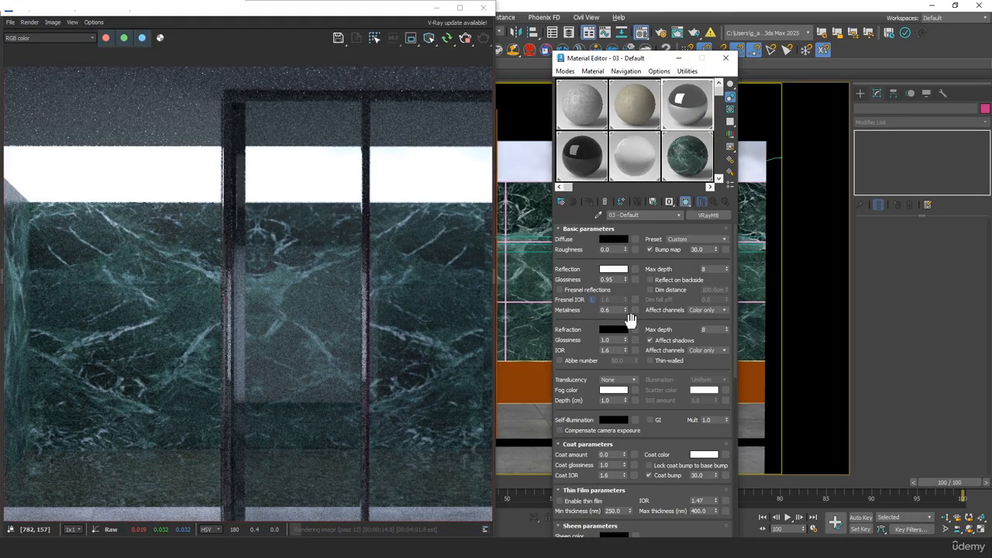
pyautogui.press('Return')
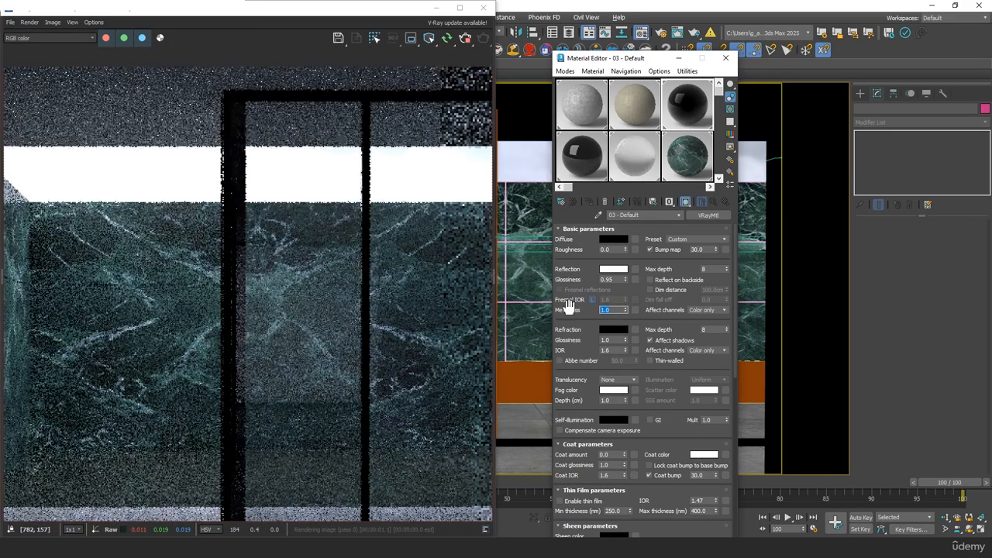
pyautogui.write('0')
pyautogui.press('Tab')
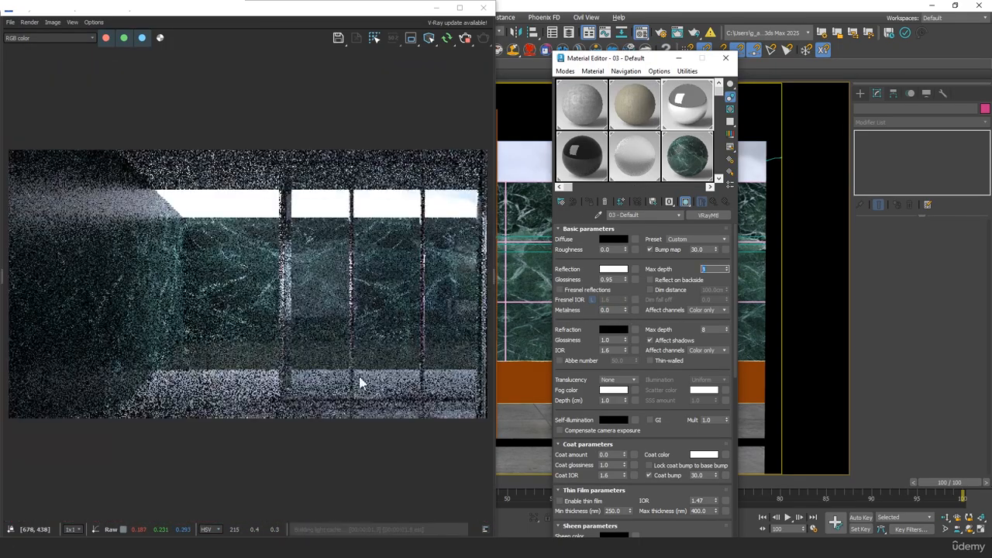
# Examine the reflections on the metal frame posts, the glass and the floor in the updated render.
pyautogui.scroll(2, 304, 324)
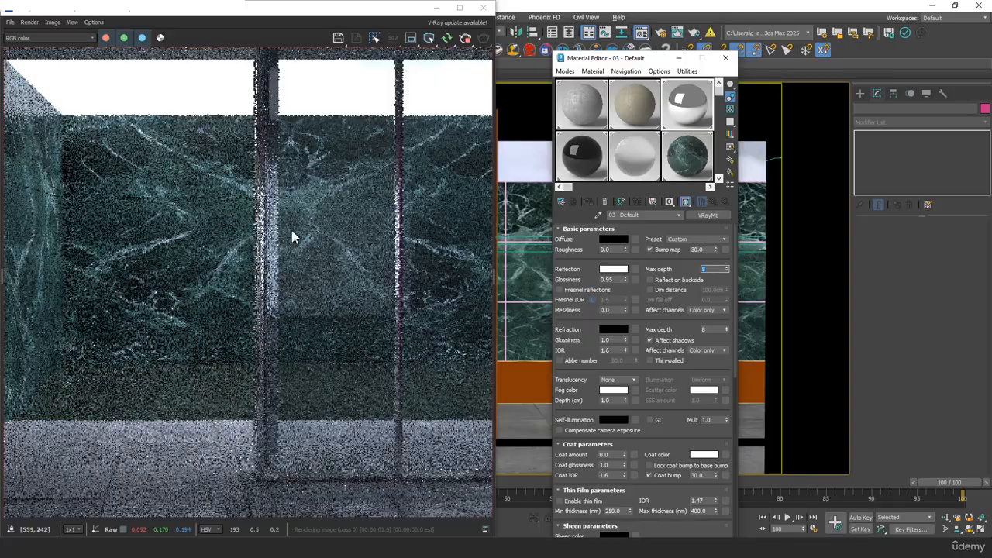
pyautogui.moveTo(293, 238); pyautogui.dragTo(329, 281, button='middle')
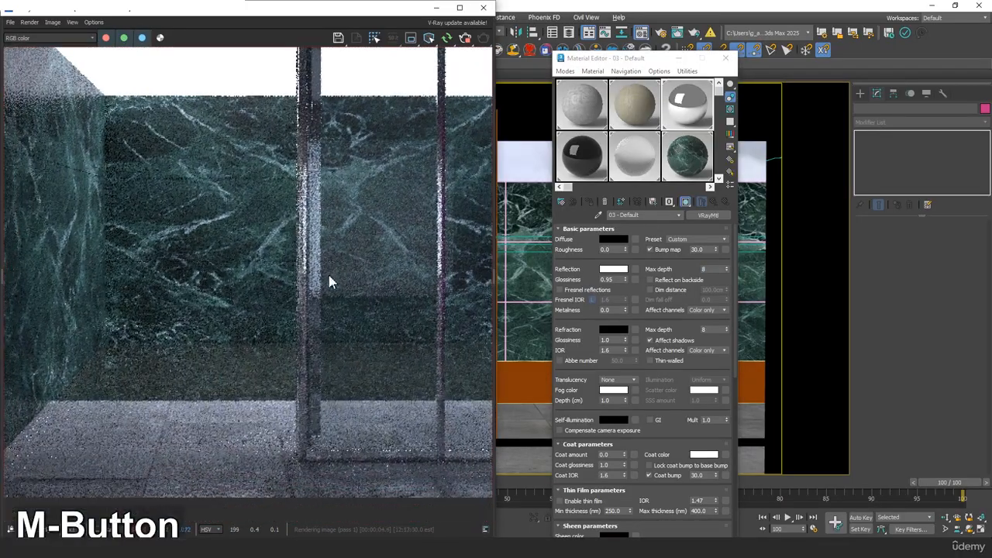
pyautogui.scroll(1, 342, 409)
pyautogui.moveTo(342, 410); pyautogui.dragTo(357, 350, button='middle')
pyautogui.scroll(-1, 356, 352)
pyautogui.moveTo(263, 271); pyautogui.dragTo(308, 317, button='middle')
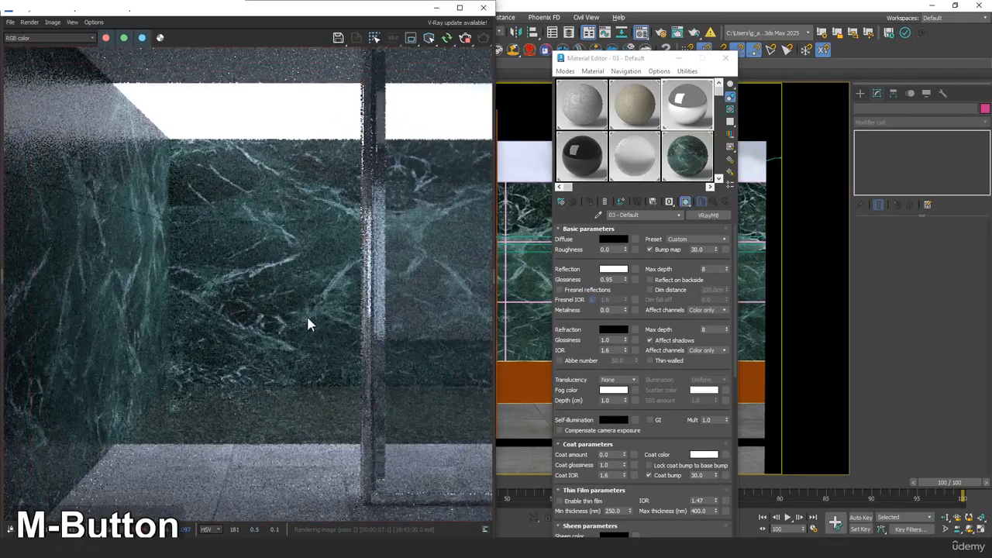
pyautogui.scroll(-2, 341, 314)
pyautogui.scroll(1, 372, 317)
pyautogui.scroll(1, 192, 303)
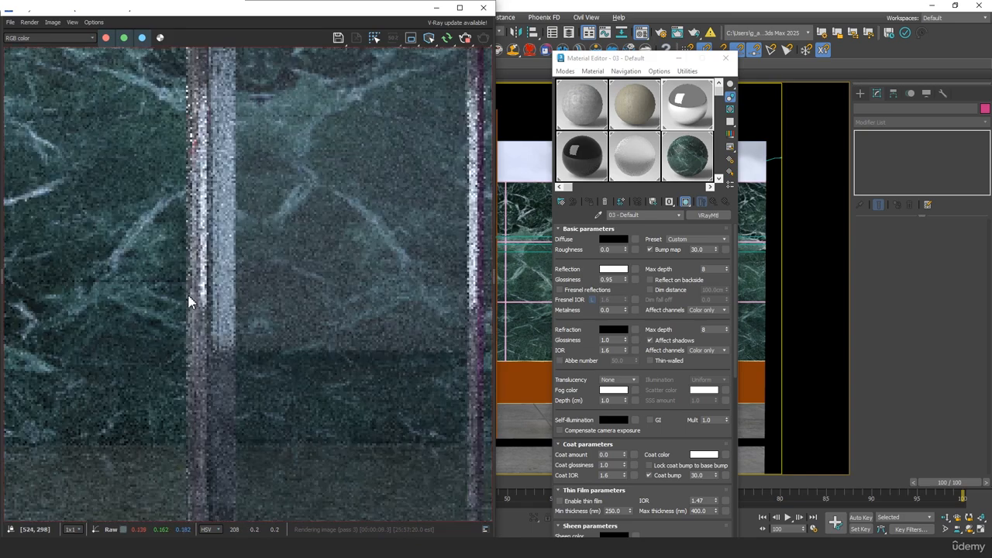
pyautogui.moveTo(192, 303); pyautogui.dragTo(259, 376, button='middle')
pyautogui.scroll(-2, 259, 376)
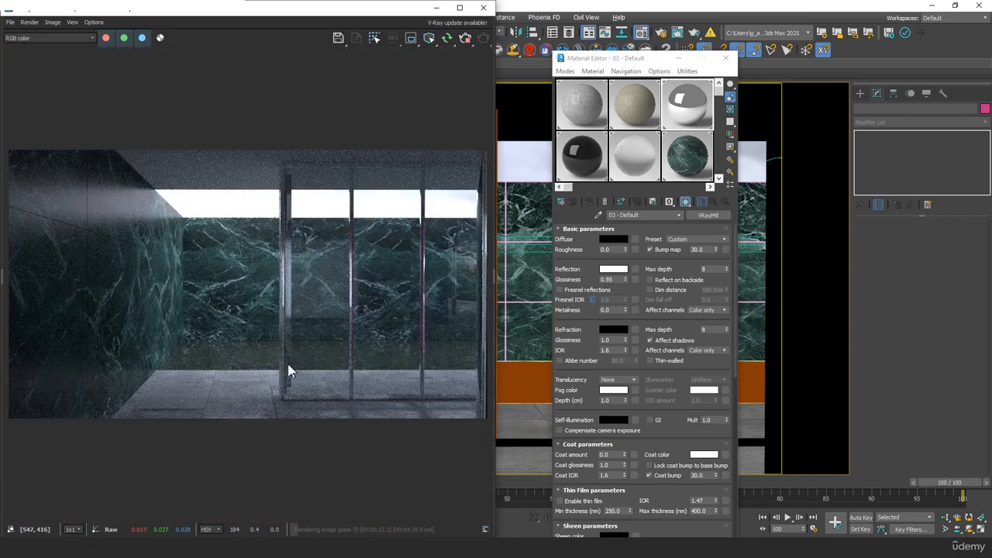
pyautogui.scroll(1, 286, 370)
pyautogui.scroll(-1, 280, 369)
pyautogui.scroll(1, 280, 369)
pyautogui.moveTo(231, 341); pyautogui.dragTo(255, 335, button='middle')
pyautogui.scroll(1, 244, 414)
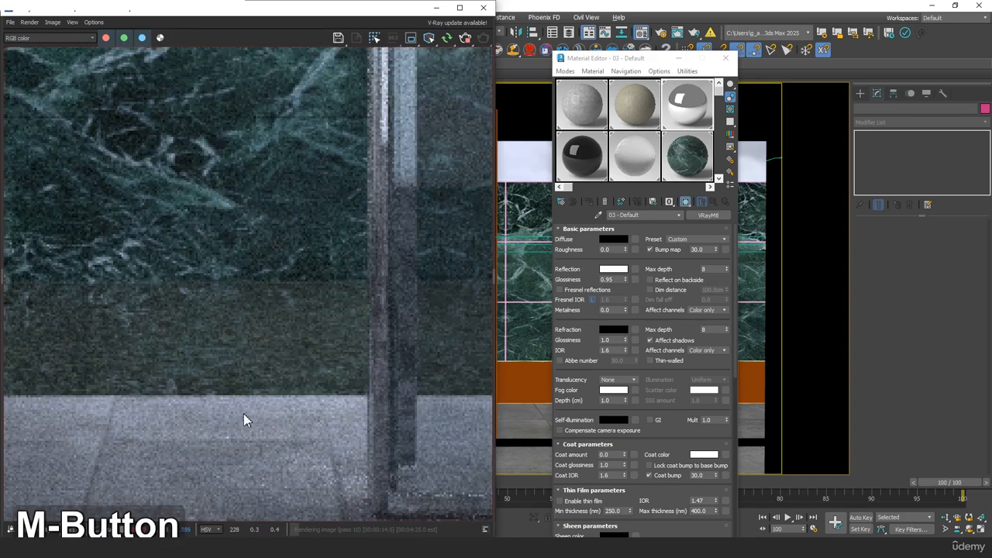
pyautogui.moveTo(243, 414); pyautogui.dragTo(256, 362, button='middle')
pyautogui.scroll(-3, 284, 359)
pyautogui.scroll(2, 346, 400)
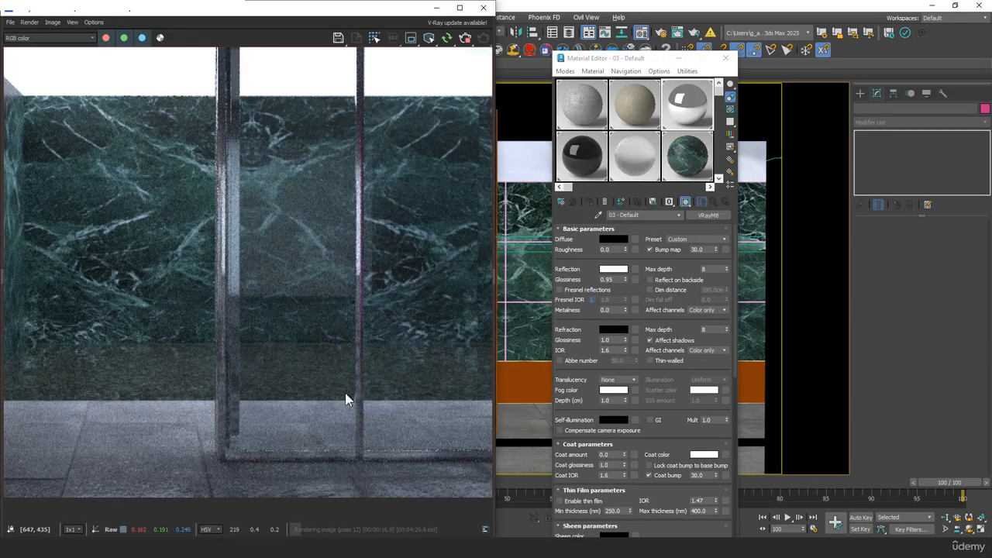
pyautogui.moveTo(345, 328); pyautogui.dragTo(304, 386, button='middle')
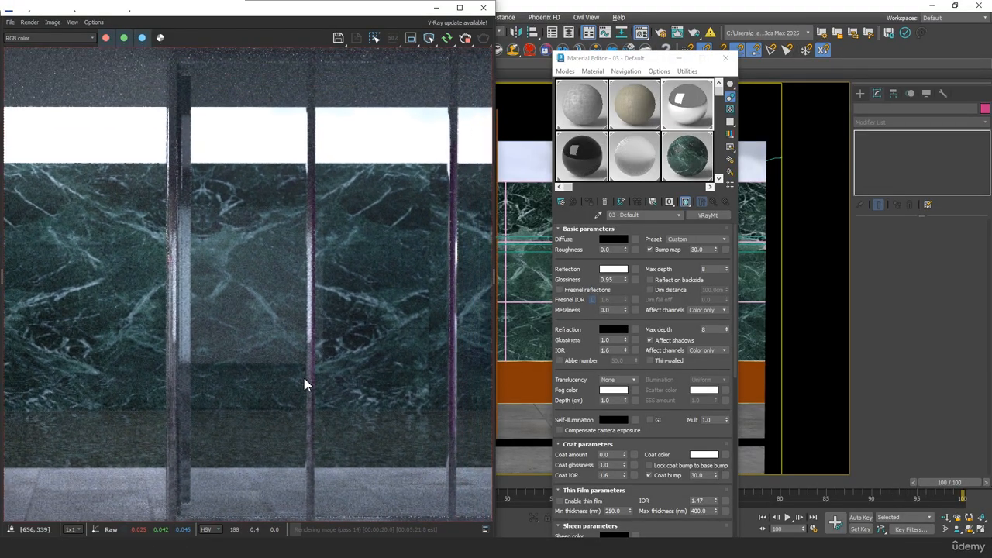
# Close the render and assign the white material 10 - Default to the pink roof slab in the perspective view.
pyautogui.click(482, 11)
pyautogui.click(732, 61)
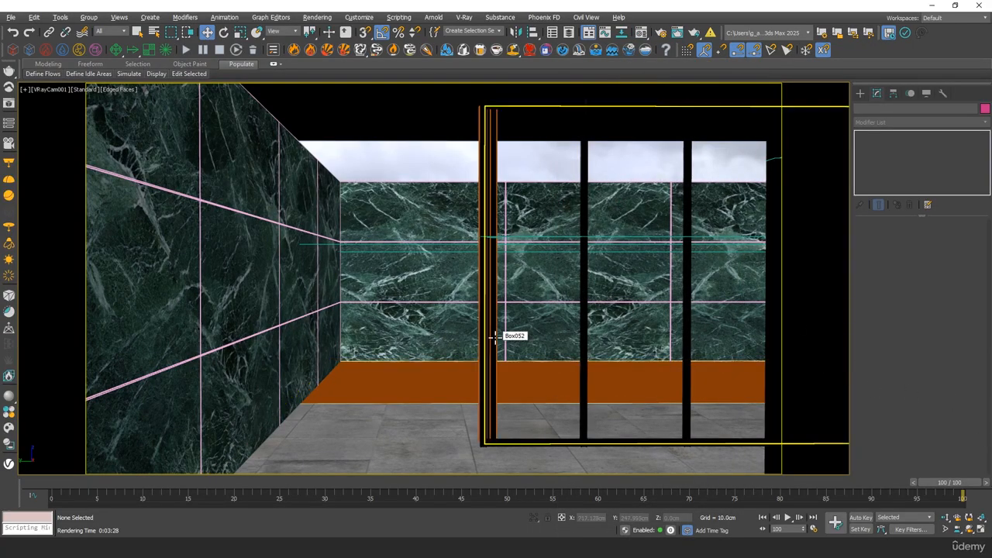
pyautogui.press('p')
pyautogui.press('z')
pyautogui.keyDown('alt'); pyautogui.moveTo(491, 338); pyautogui.dragTo(543, 418, button='middle'); pyautogui.keyUp('alt')
pyautogui.scroll(3, 265, 400)
pyautogui.moveTo(265, 401); pyautogui.dragTo(351, 251, button='middle')
pyautogui.click(351, 250)
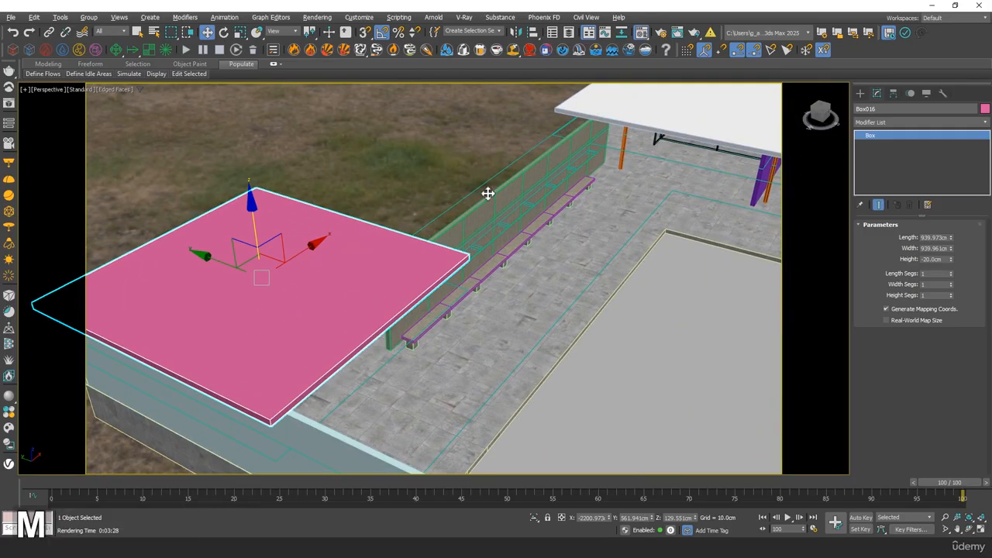
pyautogui.press('m')
pyautogui.click(709, 187)
pyautogui.click(710, 188)
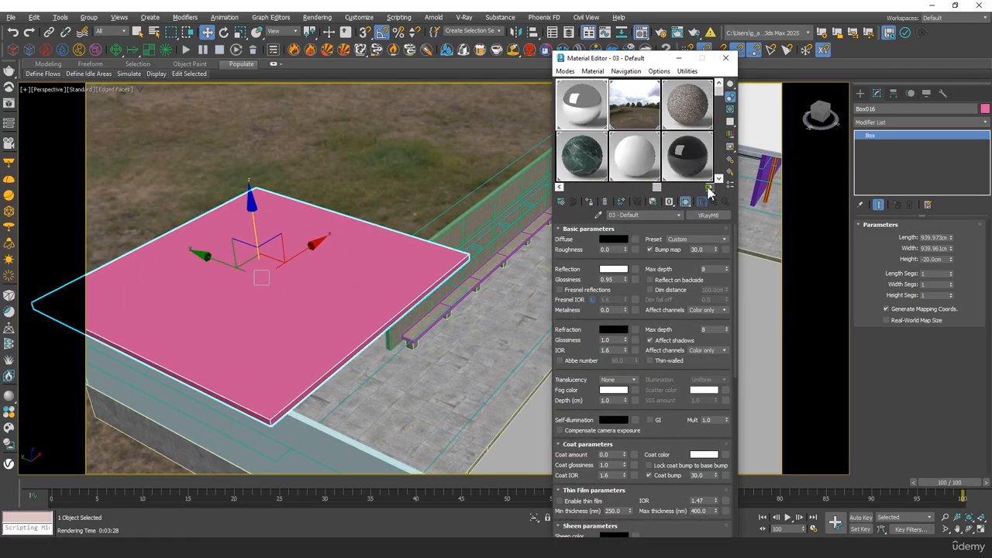
pyautogui.click(591, 205)
pyautogui.click(726, 58)
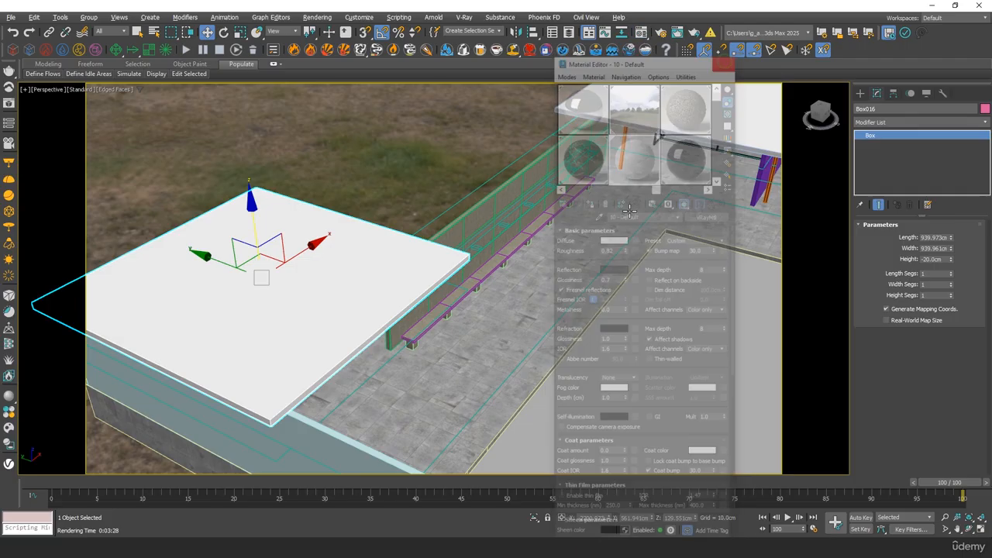
# Select the light-blue perimeter wall around the pool and turn off the viewport's safe frames.
pyautogui.keyDown('alt'); pyautogui.moveTo(589, 255); pyautogui.dragTo(466, 308, button='middle'); pyautogui.keyUp('alt')
pyautogui.moveTo(242, 369); pyautogui.dragTo(299, 335, button='middle')
pyautogui.click(203, 272)
pyautogui.click(202, 272)
pyautogui.keyDown('alt'); pyautogui.moveTo(435, 325); pyautogui.dragTo(472, 336, button='middle'); pyautogui.keyUp('alt')
pyautogui.scroll(-4, 449, 232)
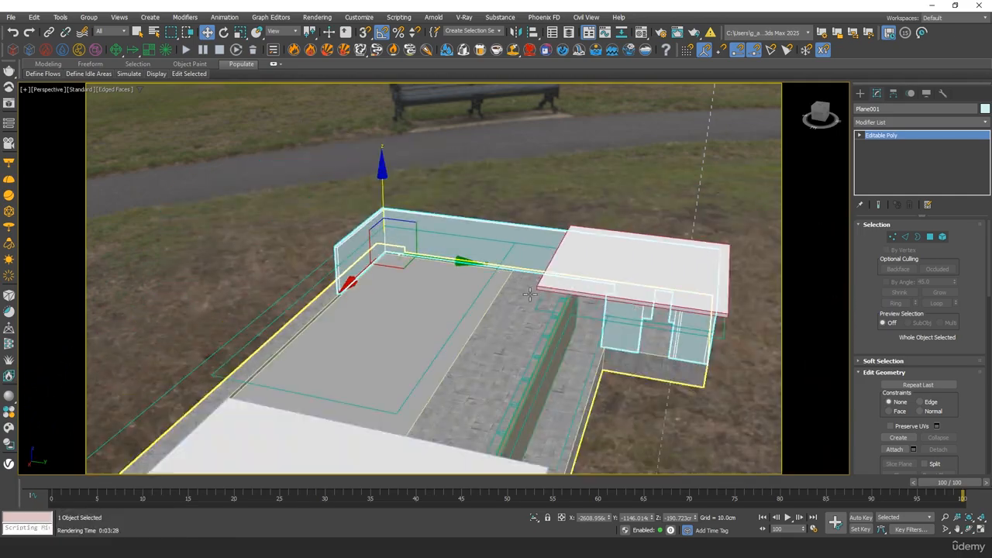
pyautogui.keyDown('alt'); pyautogui.moveTo(449, 233); pyautogui.dragTo(698, 263, button='middle'); pyautogui.keyUp('alt')
pyautogui.scroll(4, 698, 264)
pyautogui.keyDown('alt'); pyautogui.moveTo(461, 298); pyautogui.dragTo(268, 213, button='middle'); pyautogui.keyUp('alt')
pyautogui.hotkey('shift', 'f')
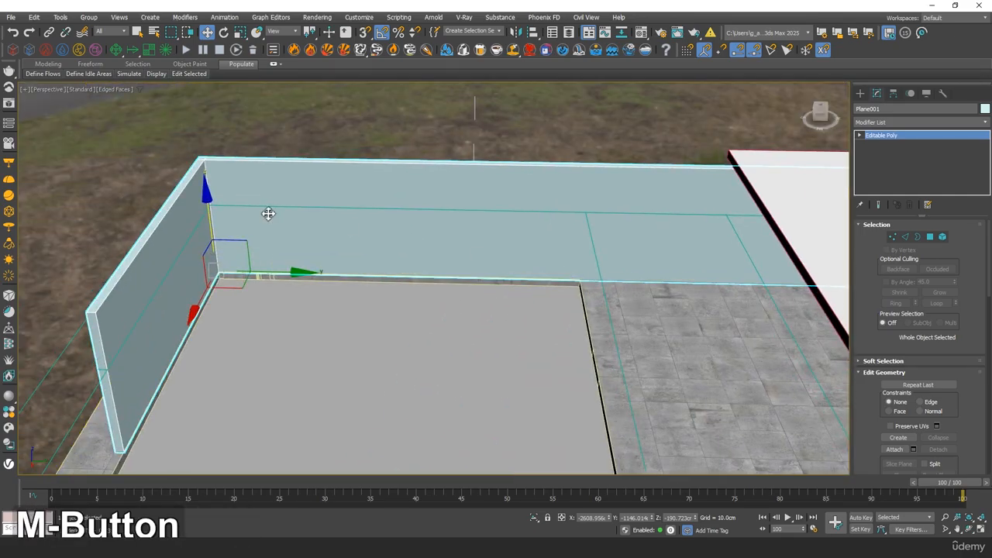
# Ring-select the vertical edges of the perimeter wall and connect them with 2 segments.
pyautogui.rightClick(264, 209)
pyautogui.click(904, 237)
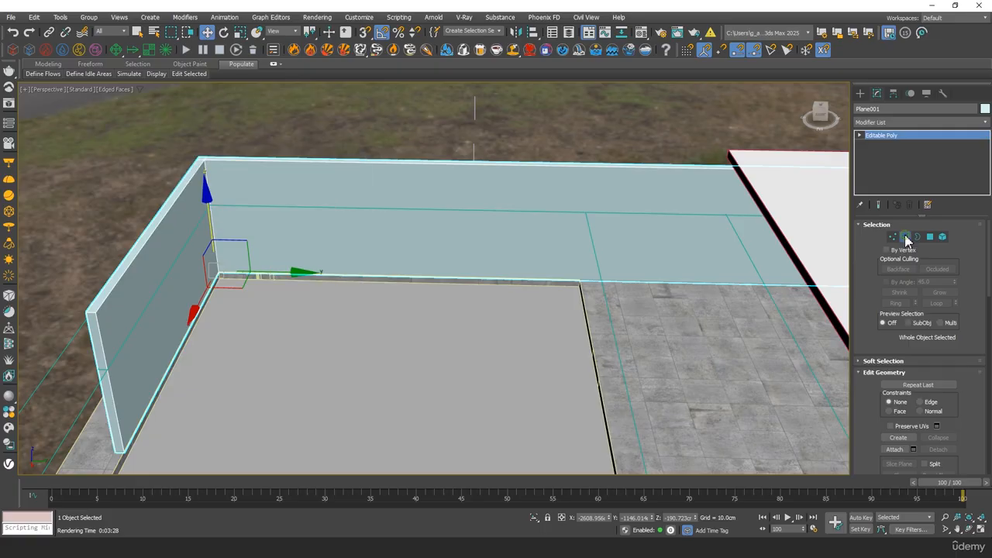
pyautogui.keyDown('alt'); pyautogui.moveTo(290, 268); pyautogui.dragTo(387, 249, button='middle'); pyautogui.keyUp('alt')
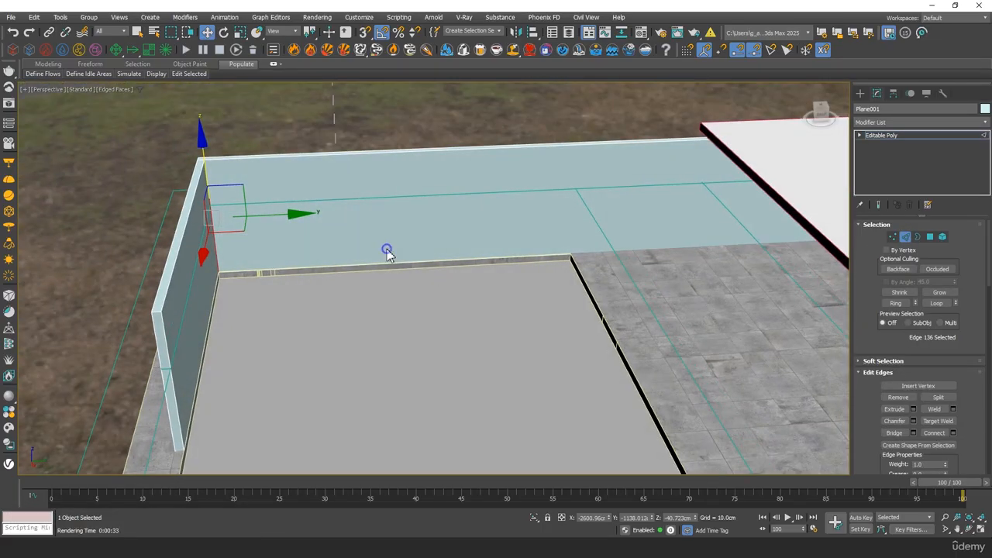
pyautogui.rightClick(385, 248)
pyautogui.click(898, 305)
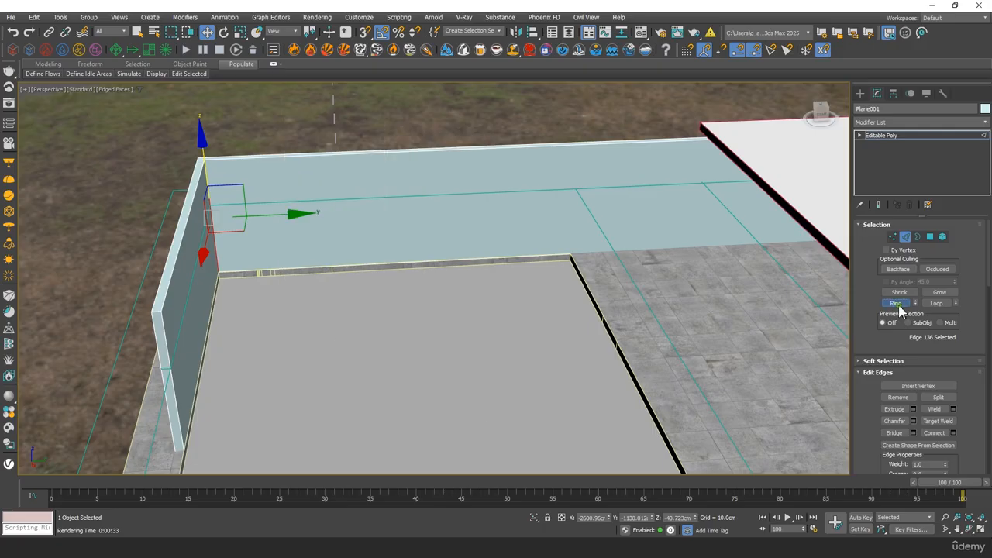
pyautogui.keyDown('alt'); pyautogui.moveTo(479, 296); pyautogui.dragTo(381, 231, button='middle'); pyautogui.keyUp('alt')
pyautogui.rightClick(381, 231)
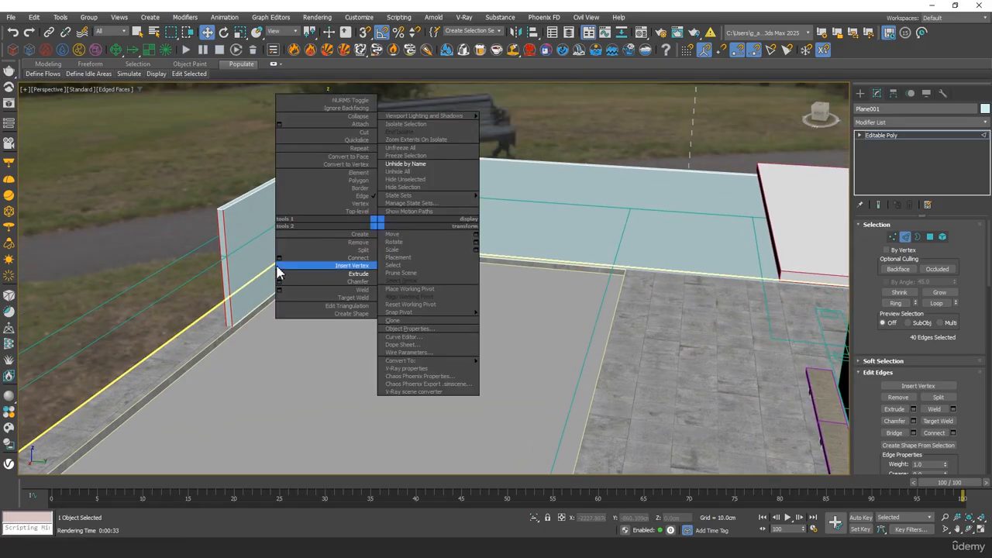
pyautogui.click(280, 266)
pyautogui.click(439, 282)
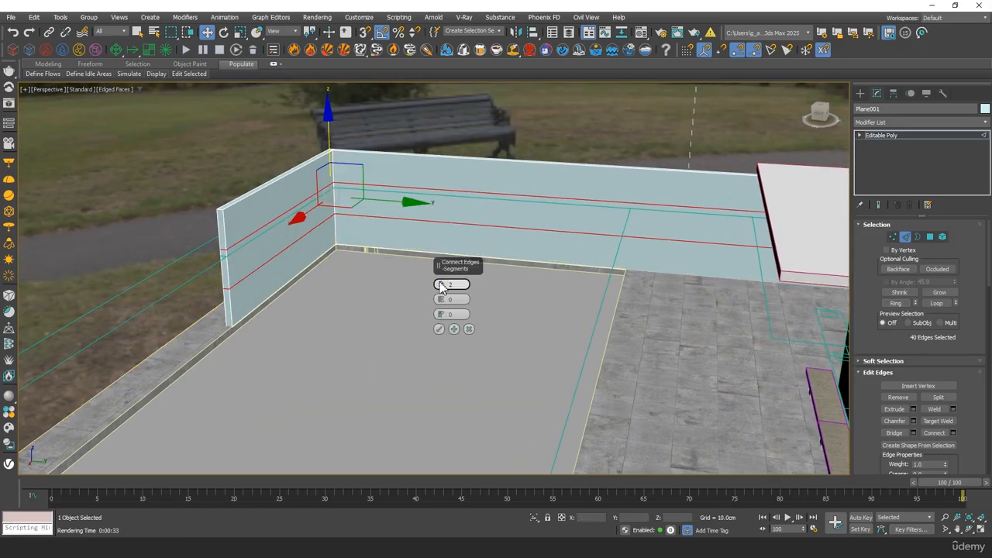
pyautogui.click(441, 329)
# Select the horizontal edges of the wall's short end section and connect them with 2 segments.
pyautogui.keyDown('alt'); pyautogui.moveTo(436, 304); pyautogui.dragTo(382, 226, button='middle'); pyautogui.keyUp('alt')
pyautogui.moveTo(370, 184); pyautogui.dragTo(428, 405)
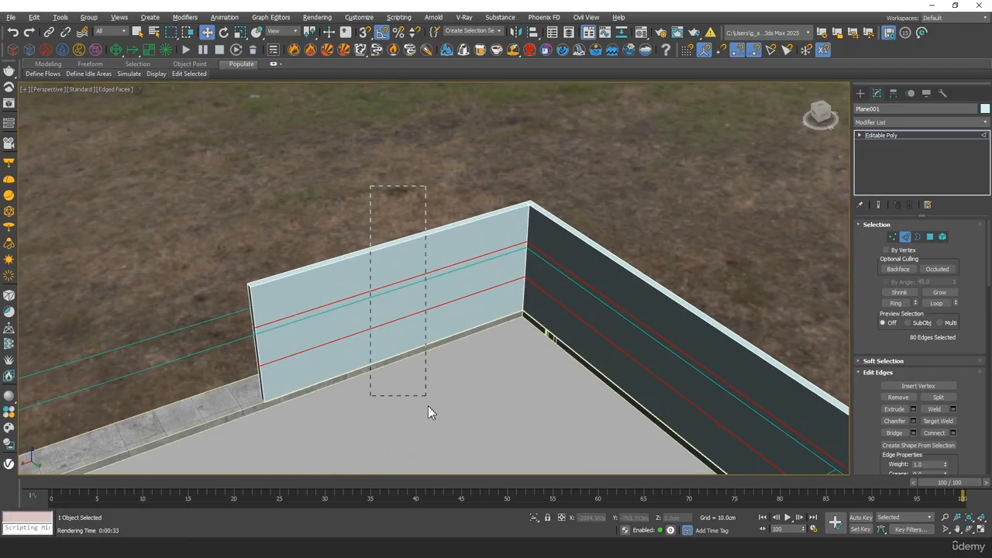
pyautogui.rightClick(418, 310)
pyautogui.click(327, 346)
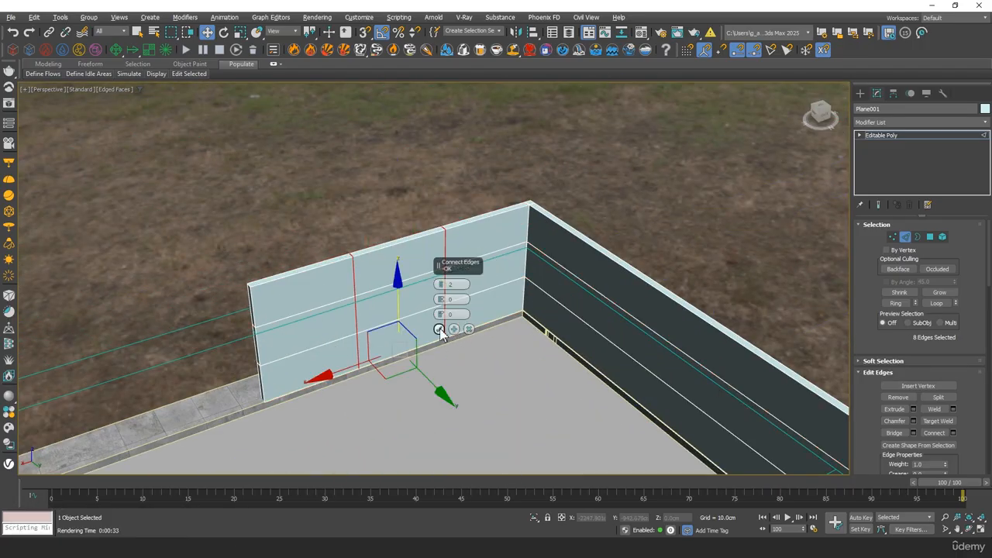
pyautogui.click(440, 330)
# Isolate the perimeter wall and connect the horizontal edges of its long section with 8 segments.
pyautogui.keyDown('alt'); pyautogui.moveTo(440, 330); pyautogui.dragTo(464, 328, button='middle'); pyautogui.keyUp('alt')
pyautogui.click(535, 517)
pyautogui.keyDown('alt'); pyautogui.moveTo(516, 454); pyautogui.dragTo(419, 196, button='middle'); pyautogui.keyUp('alt')
pyautogui.moveTo(424, 150); pyautogui.dragTo(481, 379)
pyautogui.moveTo(481, 379); pyautogui.dragTo(455, 334, button='middle')
pyautogui.rightClick(391, 219)
pyautogui.click(294, 252)
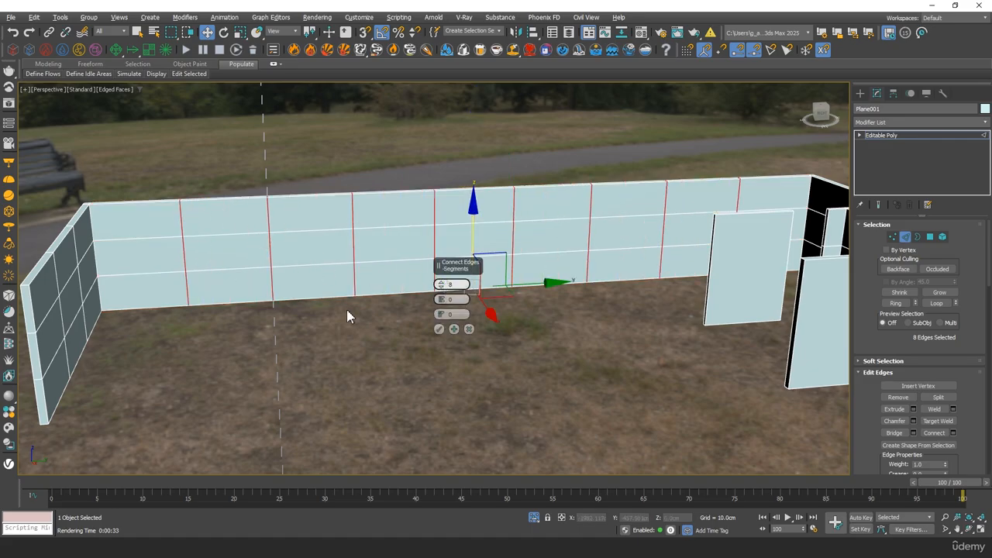
pyautogui.moveTo(347, 309)
pyautogui.keyDown('alt'); pyautogui.mouseDown(button='middle')
pyautogui.moveTo(269, 314)
pyautogui.moveTo(343, 304)
pyautogui.mouseUp(button='middle'); pyautogui.keyUp('alt')
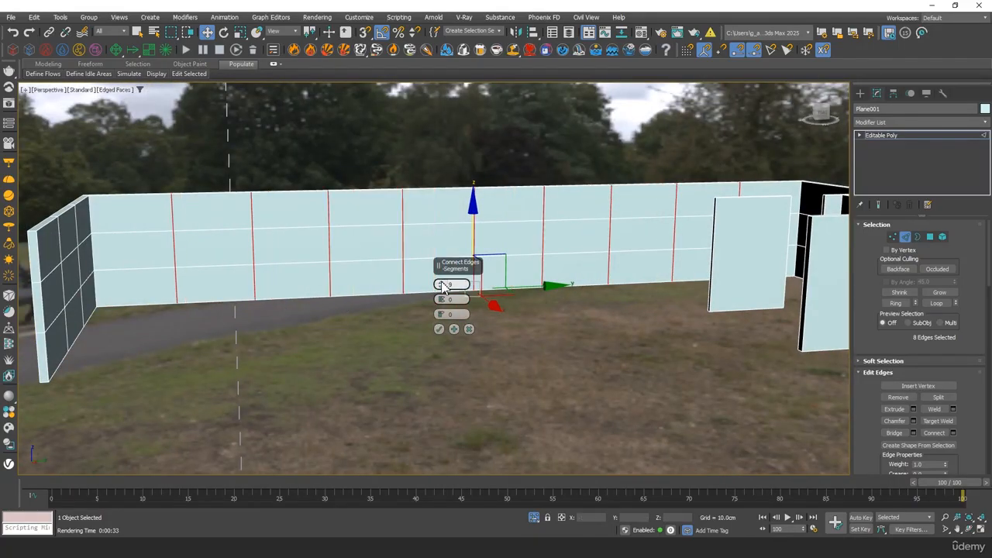
pyautogui.keyDown('alt'); pyautogui.moveTo(338, 304); pyautogui.dragTo(395, 307, button='middle'); pyautogui.keyUp('alt')
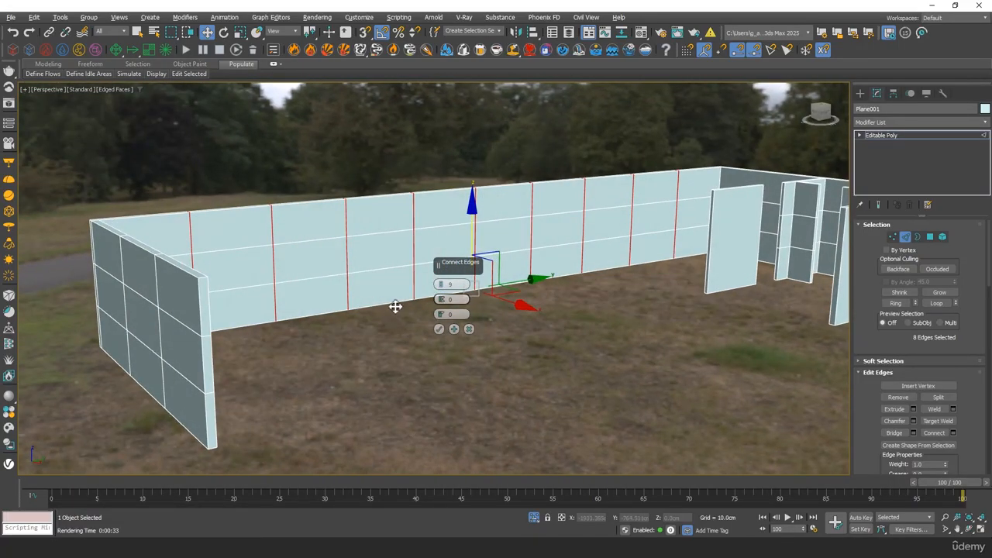
pyautogui.click(440, 329)
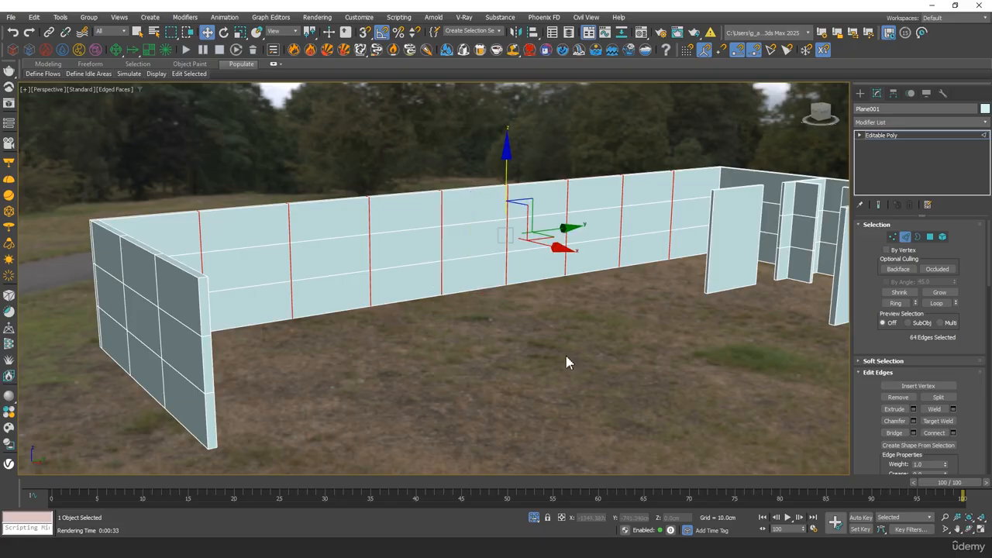
# Select the wall's pool-facing polygons on the long and short sections, limiting the selection by a 45.0 angle.
pyautogui.keyDown('alt'); pyautogui.moveTo(566, 361); pyautogui.dragTo(667, 301, button='middle'); pyautogui.keyUp('alt')
pyautogui.press('4')
pyautogui.scroll(4, 534, 269)
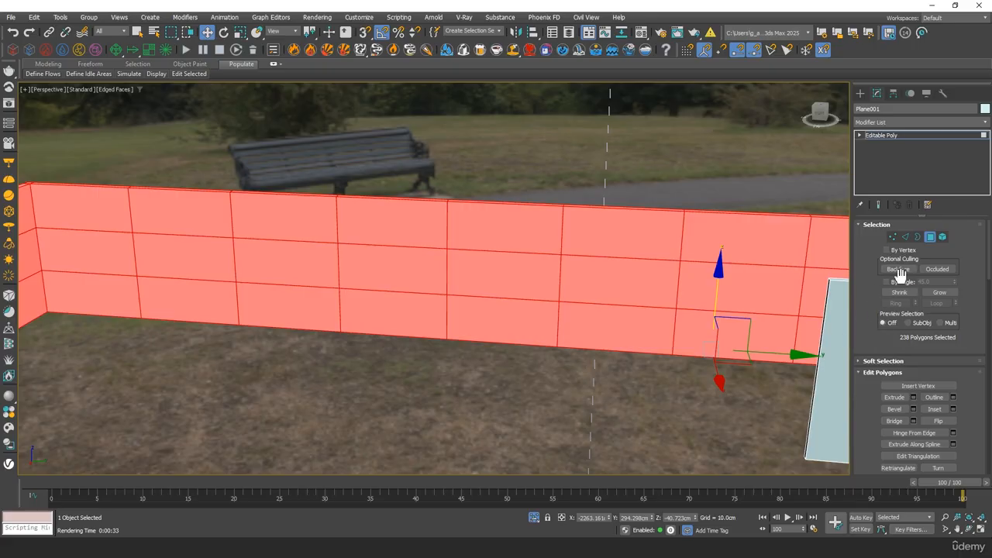
pyautogui.click(543, 255)
pyautogui.moveTo(354, 280); pyautogui.dragTo(541, 271, button='middle')
pyautogui.keyDown('ctrl'); pyautogui.click(305, 197); pyautogui.keyUp('ctrl')
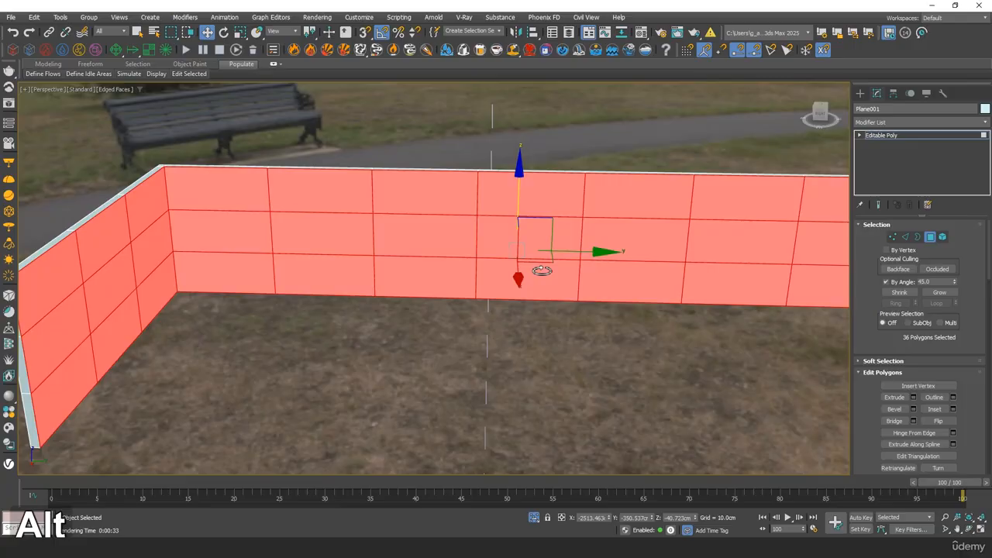
# Inset the selected wall faces by 1.0 cm, each polygon individually.
pyautogui.rightClick(530, 230)
pyautogui.click(443, 257)
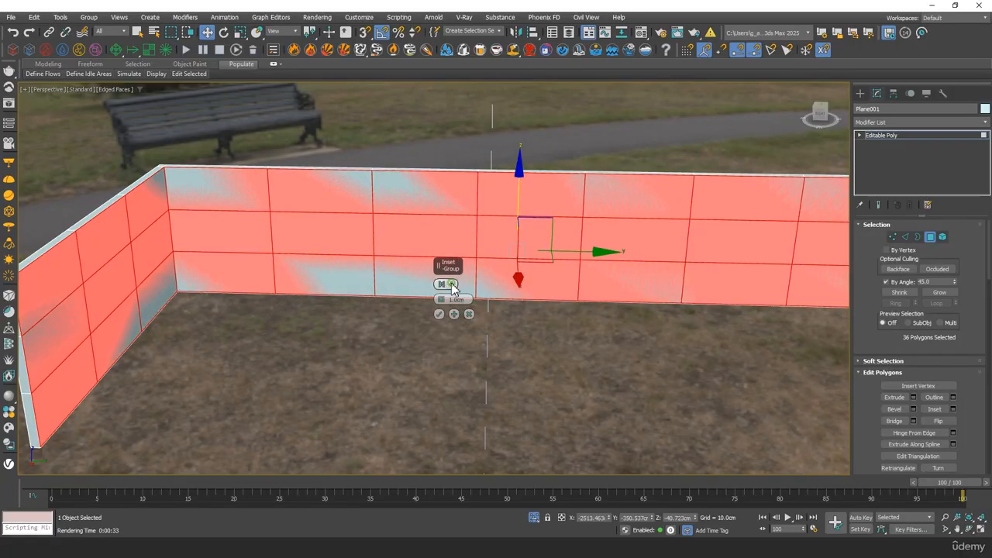
pyautogui.click(451, 283)
pyautogui.click(452, 299)
pyautogui.moveTo(555, 264); pyautogui.dragTo(543, 263, button='middle')
pyautogui.scroll(4, 516, 245)
pyautogui.scroll(-2, 516, 245)
pyautogui.scroll(4, 465, 272)
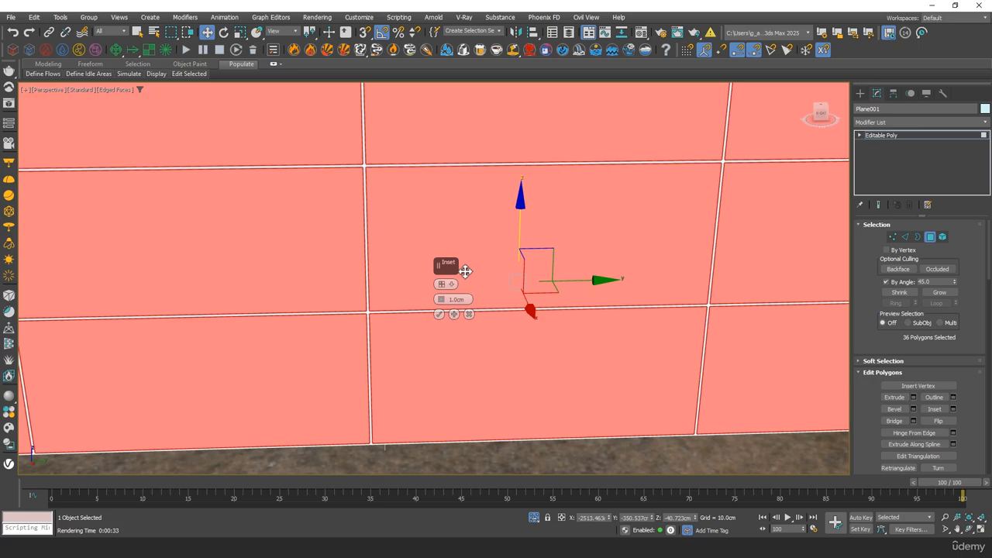
pyautogui.click(439, 314)
# Extrude the inset wall panels by 1.0 cm and leave polygon editing.
pyautogui.scroll(-3, 486, 323)
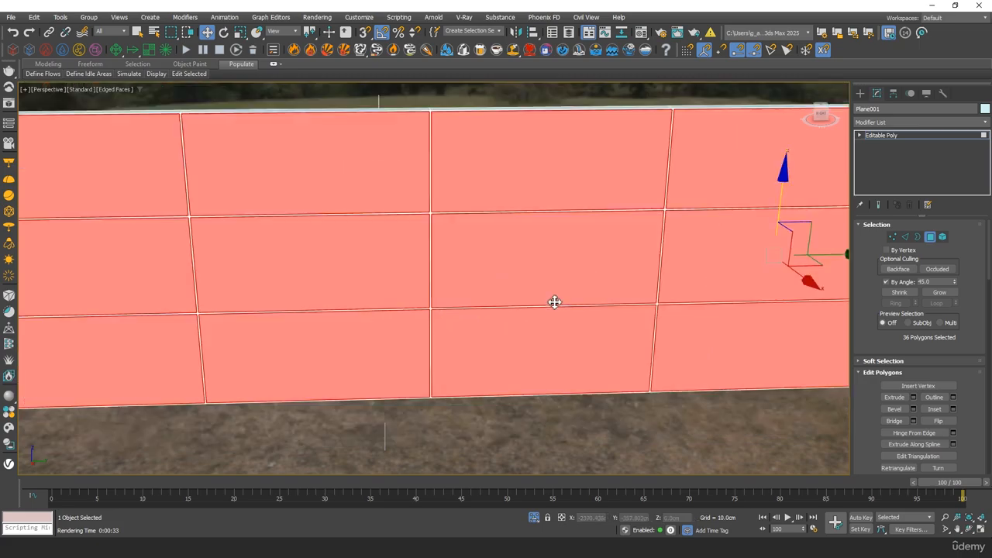
pyautogui.keyDown('alt'); pyautogui.moveTo(553, 302); pyautogui.dragTo(475, 311, button='middle'); pyautogui.keyUp('alt')
pyautogui.keyDown('alt'); pyautogui.moveTo(620, 319); pyautogui.dragTo(571, 282, button='middle'); pyautogui.keyUp('alt')
pyautogui.rightClick(570, 278)
pyautogui.click(470, 306)
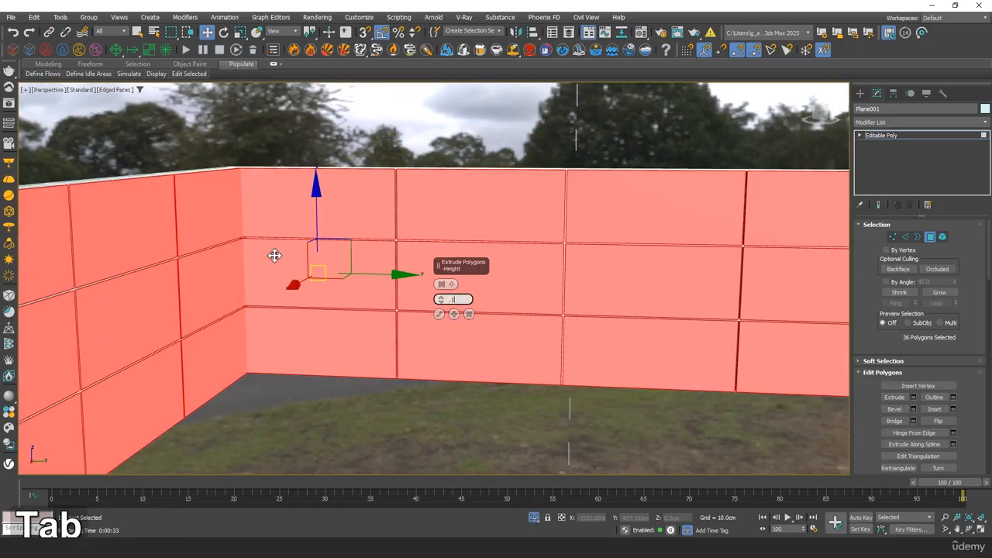
pyautogui.write('.1')
pyautogui.moveTo(275, 256); pyautogui.dragTo(242, 331, button='middle')
pyautogui.keyDown('alt'); pyautogui.moveTo(303, 318); pyautogui.dragTo(514, 255, button='middle'); pyautogui.keyUp('alt')
pyautogui.scroll(6, 465, 198)
pyautogui.moveTo(473, 180); pyautogui.dragTo(471, 256, button='middle')
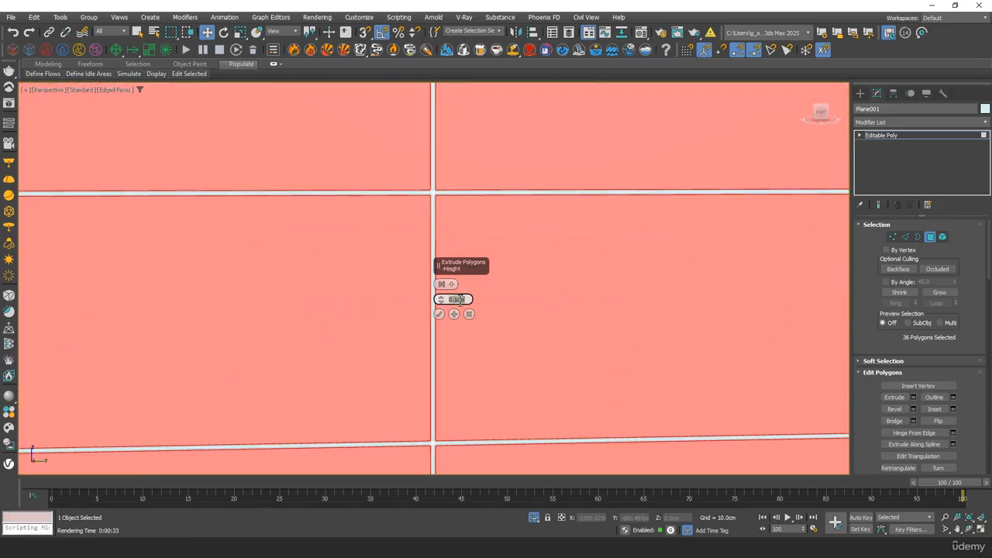
pyautogui.moveTo(297, 288); pyautogui.dragTo(332, 259, button='middle')
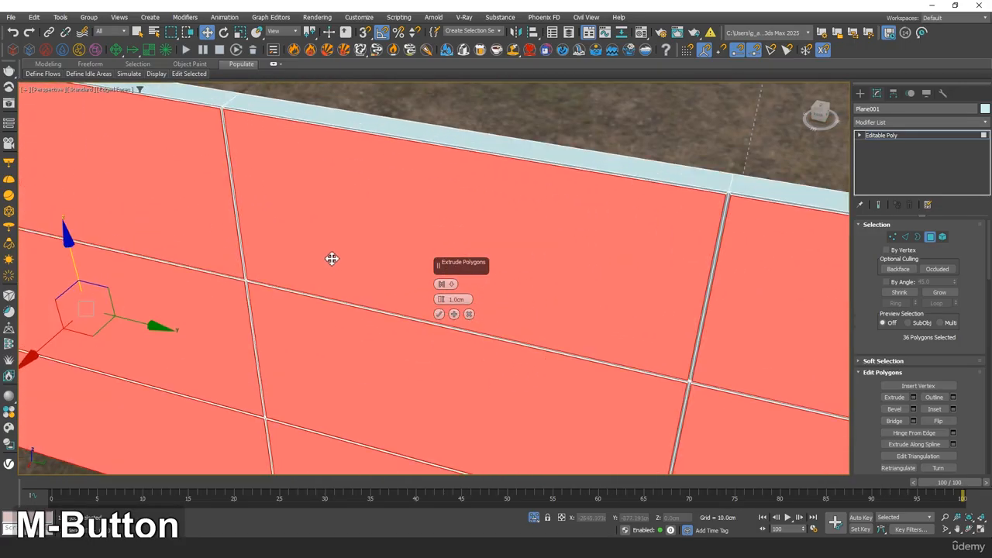
pyautogui.moveTo(675, 300); pyautogui.dragTo(496, 268, button='middle')
pyautogui.moveTo(594, 221); pyautogui.dragTo(483, 317, button='middle')
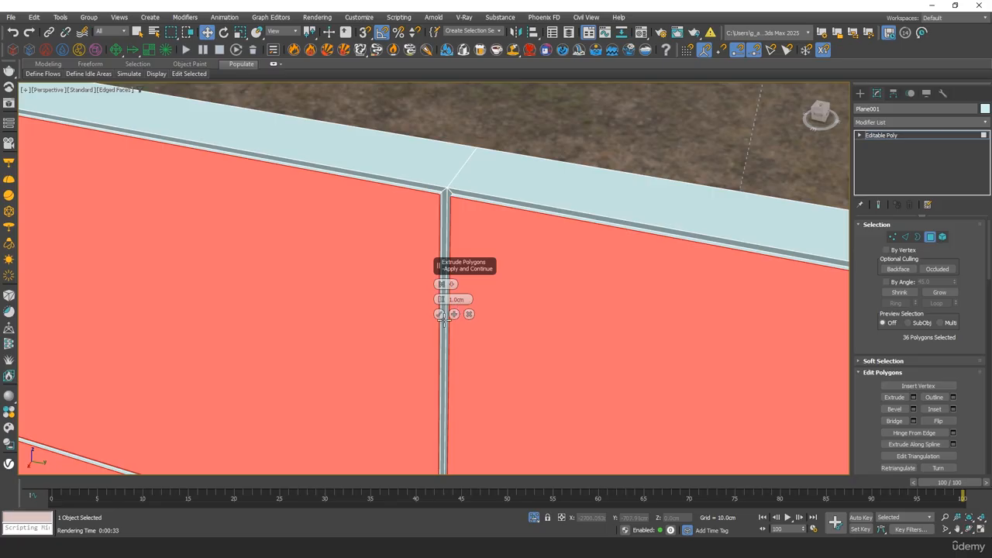
pyautogui.scroll(-5, 441, 316)
pyautogui.keyDown('alt'); pyautogui.moveTo(474, 365); pyautogui.dragTo(951, 217, button='middle'); pyautogui.keyUp('alt')
pyautogui.click(931, 236)
# Assign the concrete material 02 - Default to the paneled perimeter wall.
pyautogui.moveTo(477, 283); pyautogui.dragTo(463, 299, button='middle')
pyautogui.press('m')
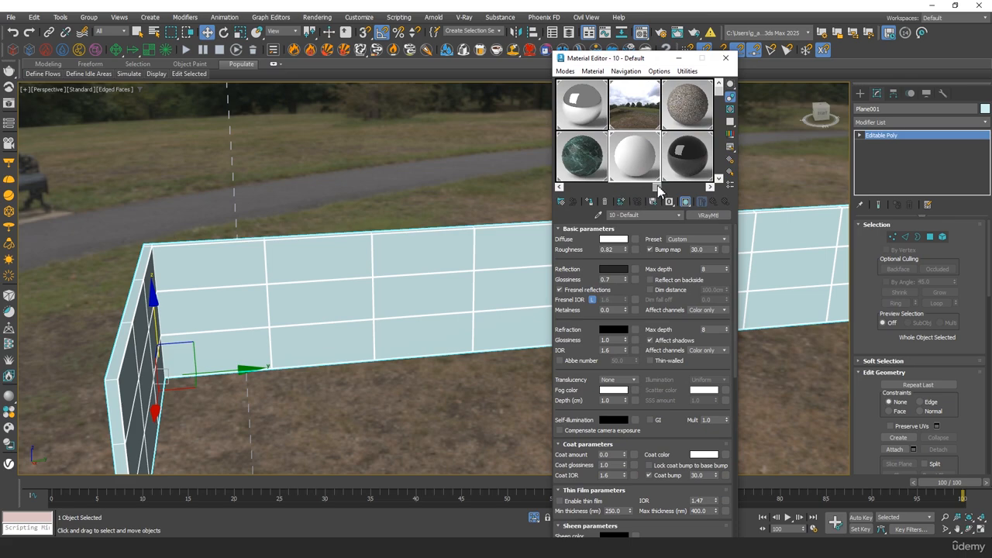
pyautogui.moveTo(658, 189); pyautogui.dragTo(571, 188)
pyautogui.click(639, 97)
pyautogui.click(591, 203)
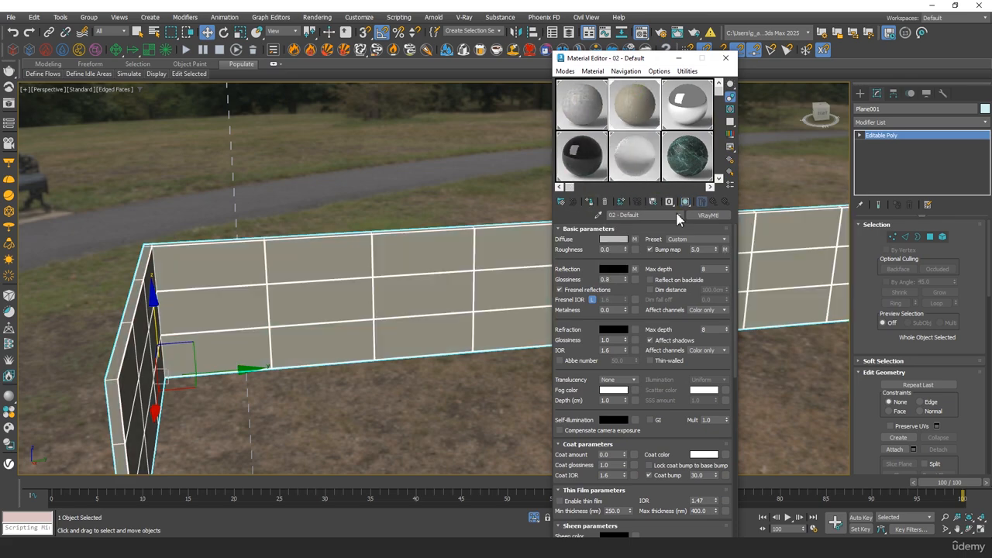
pyautogui.click(723, 59)
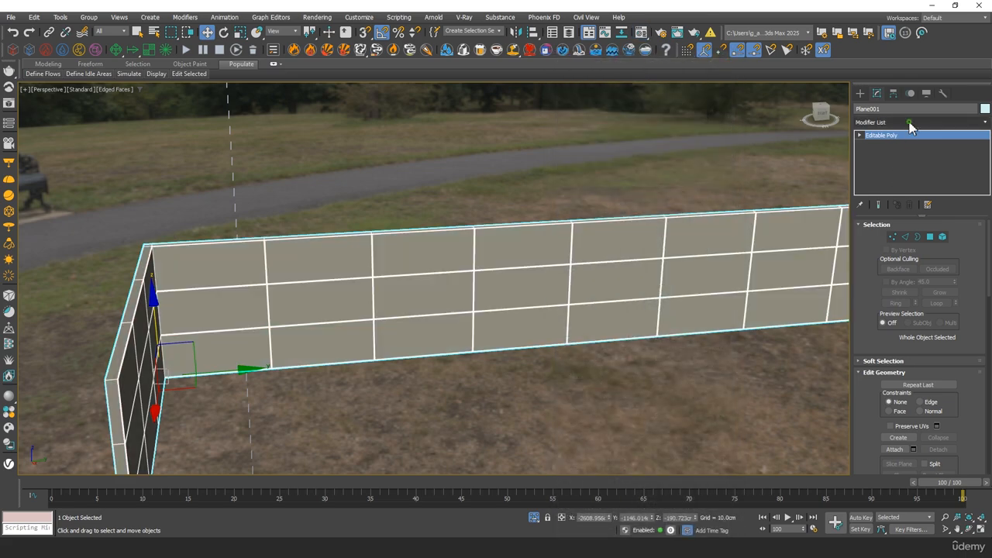
# Add a UVW Map modifier with box mapping to the perimeter wall.
pyautogui.click(910, 124)
pyautogui.write('uvw')
pyautogui.press('Return')
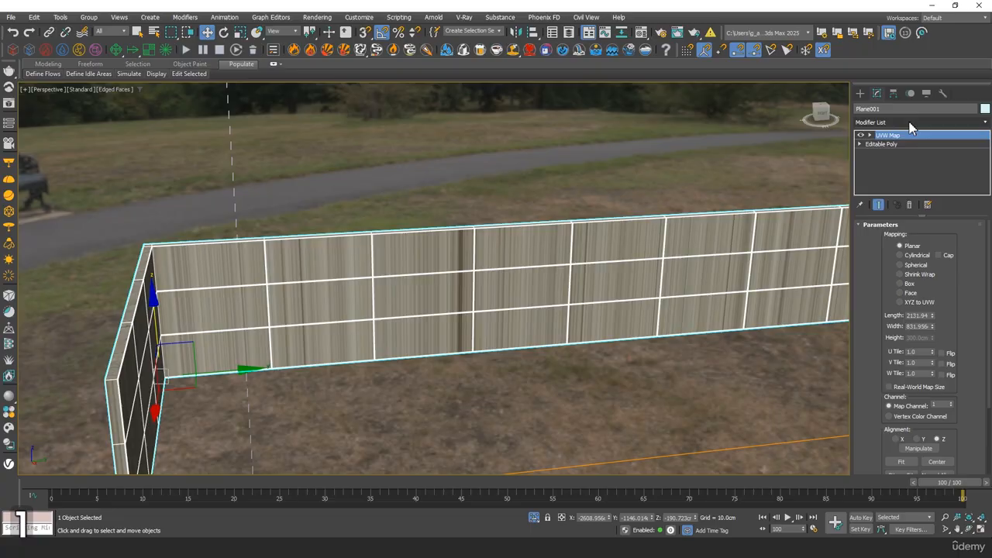
pyautogui.click(909, 284)
# Set the wall's UVW mapping length and width to 800 cm and check the concrete texture scale up close.
pyautogui.keyDown('alt'); pyautogui.moveTo(563, 321); pyautogui.dragTo(457, 166, button='middle'); pyautogui.keyUp('alt')
pyautogui.scroll(4, 456, 166)
pyautogui.moveTo(934, 316); pyautogui.dragTo(935, 339)
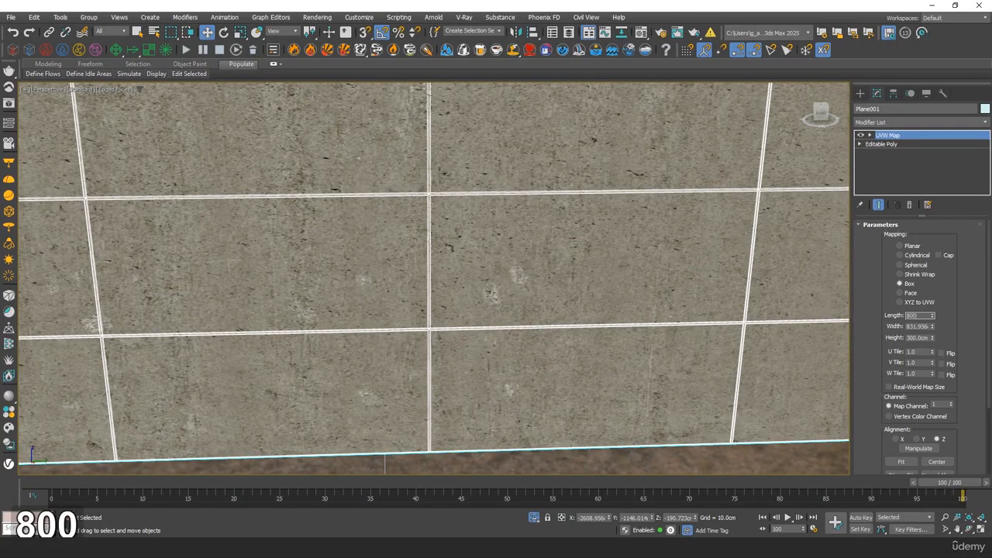
pyautogui.press('Tab')
pyautogui.moveTo(668, 230); pyautogui.dragTo(667, 226, button='middle')
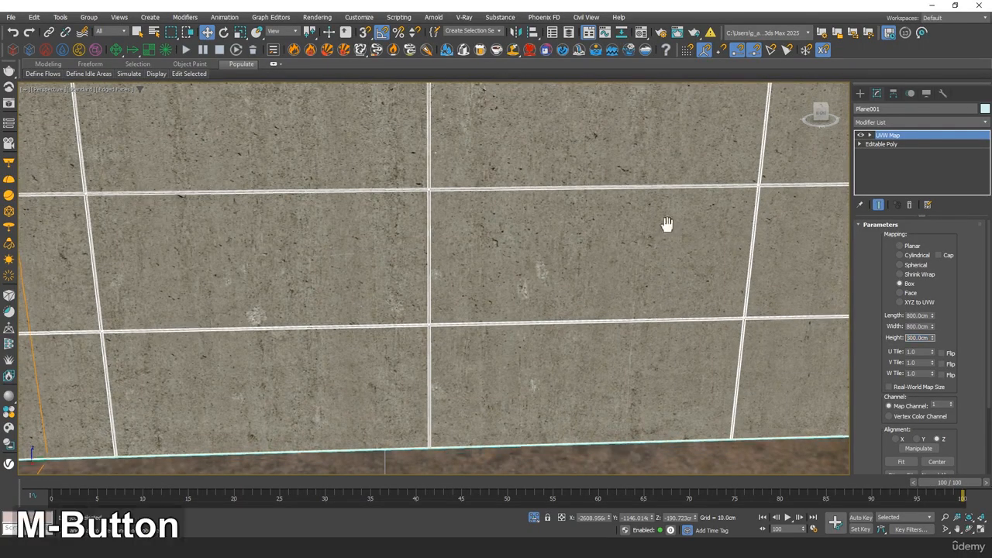
pyautogui.scroll(-4, 667, 225)
pyautogui.moveTo(550, 318); pyautogui.dragTo(598, 186, button='middle')
pyautogui.scroll(3, 558, 242)
pyautogui.scroll(5, 607, 189)
pyautogui.scroll(-8, 631, 194)
# Bring back the rest of the scene from isolation and hide the white roof slab over the pavilion.
pyautogui.keyDown('alt'); pyautogui.moveTo(651, 296); pyautogui.dragTo(666, 176, button='middle'); pyautogui.keyUp('alt')
pyautogui.scroll(-2, 705, 253)
pyautogui.scroll(-4, 562, 304)
pyautogui.moveTo(562, 304)
pyautogui.keyDown('alt'); pyautogui.mouseDown(button='middle')
pyautogui.moveTo(580, 290)
pyautogui.moveTo(503, 268)
pyautogui.moveTo(564, 224)
pyautogui.moveTo(580, 305)
pyautogui.mouseUp(button='middle'); pyautogui.keyUp('alt')
pyautogui.click(717, 158)
pyautogui.rightClick(717, 158)
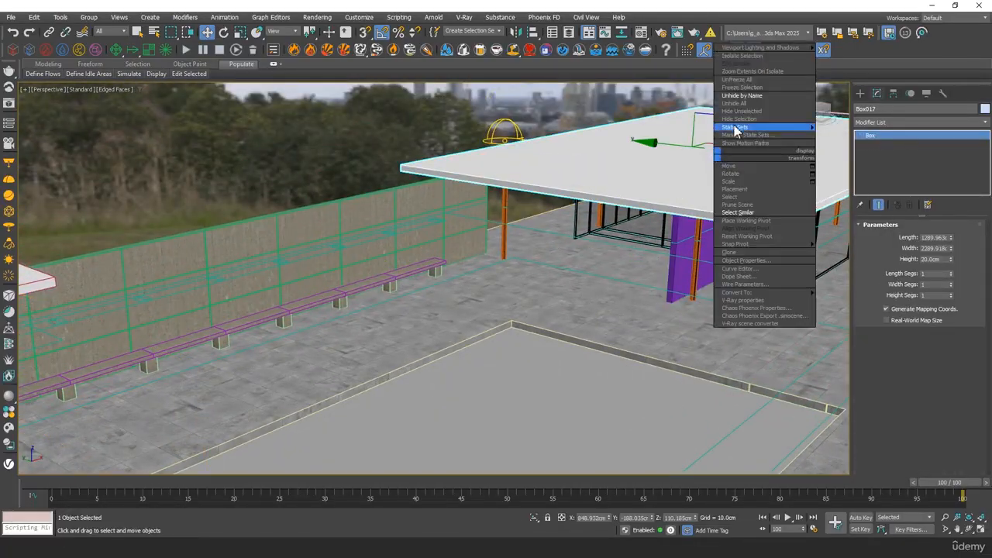
pyautogui.click(756, 124)
pyautogui.keyDown('alt'); pyautogui.moveTo(755, 124); pyautogui.dragTo(704, 248, button='middle'); pyautogui.keyUp('alt')
# Select the pink interior wall between the frames and zoom to it in the top view.
pyautogui.click(557, 321)
pyautogui.keyDown('alt'); pyautogui.moveTo(496, 271); pyautogui.dragTo(613, 267, button='middle'); pyautogui.keyUp('alt')
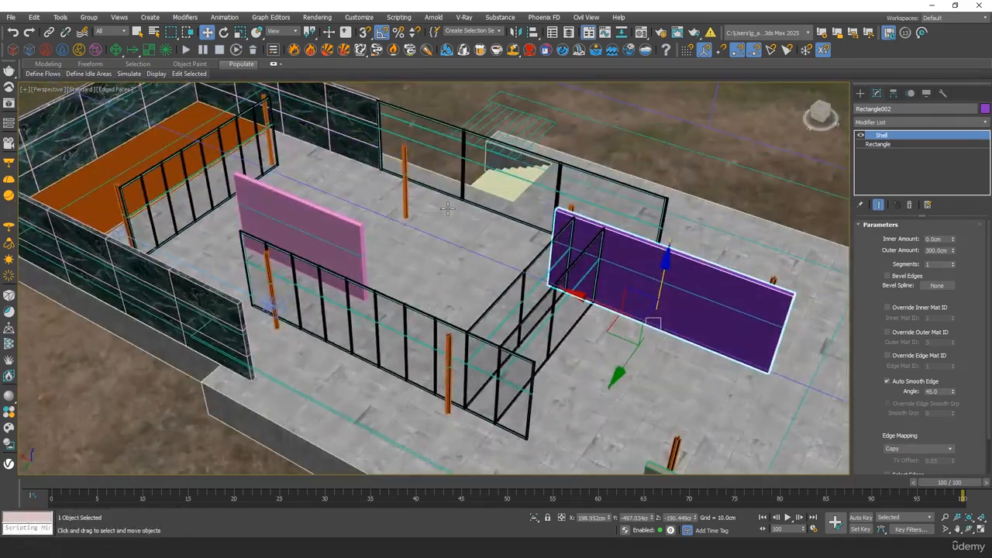
pyautogui.moveTo(448, 208); pyautogui.dragTo(421, 281, button='middle')
pyautogui.click(421, 281)
pyautogui.press('t')
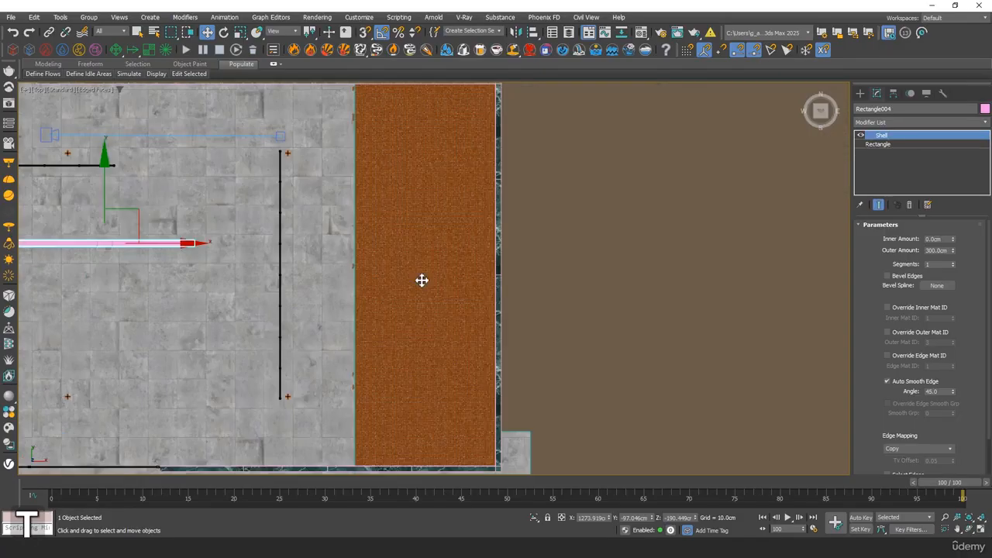
pyautogui.press('z')
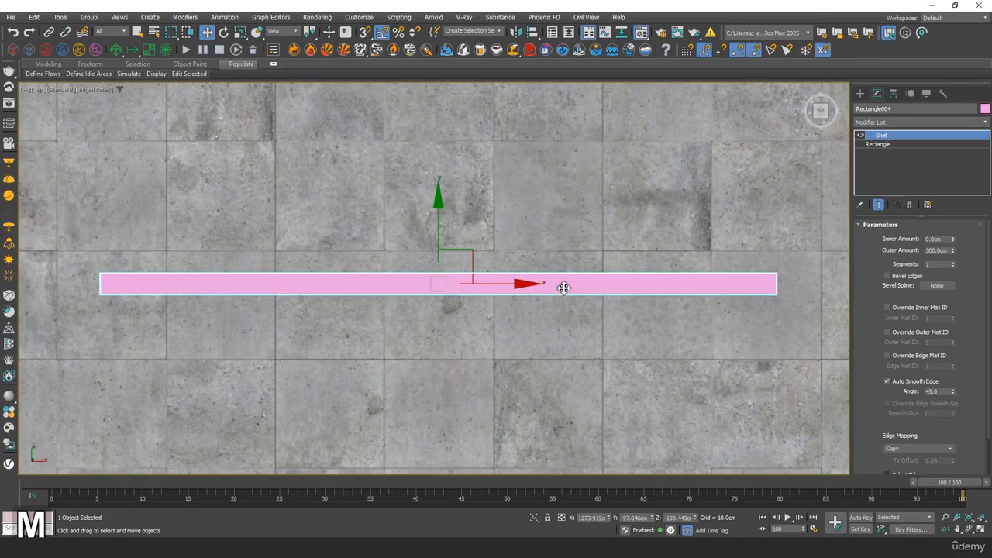
# Change an unused sample material from Physical Material to VRayMtl.
pyautogui.press('m')
pyautogui.click(710, 186)
pyautogui.click(710, 186)
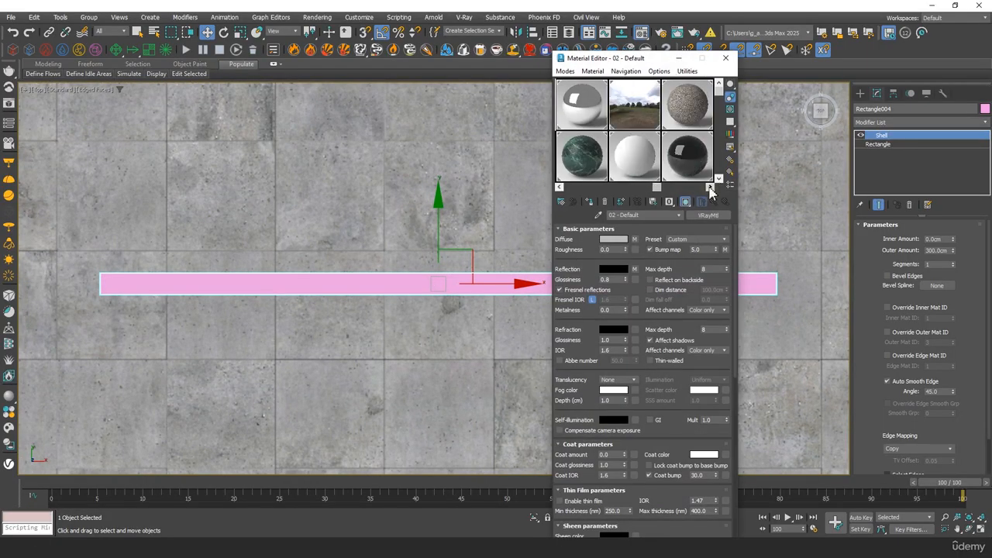
pyautogui.click(710, 186)
pyautogui.click(682, 91)
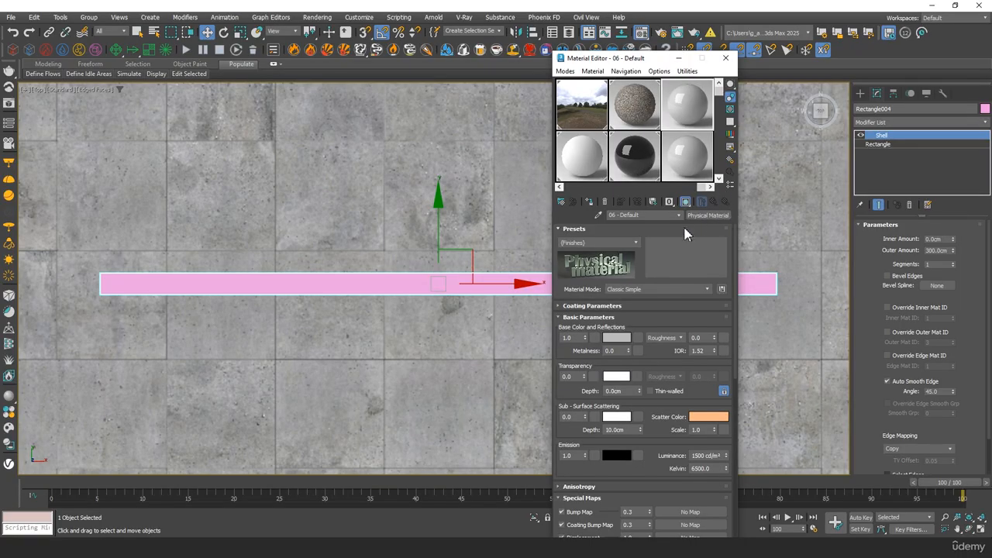
pyautogui.click(712, 216)
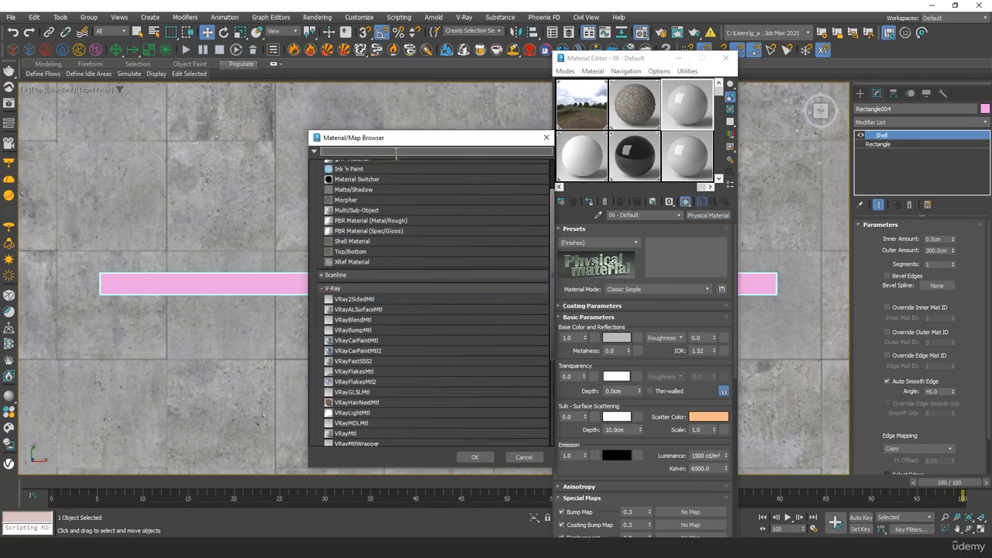
pyautogui.write('vraymt')
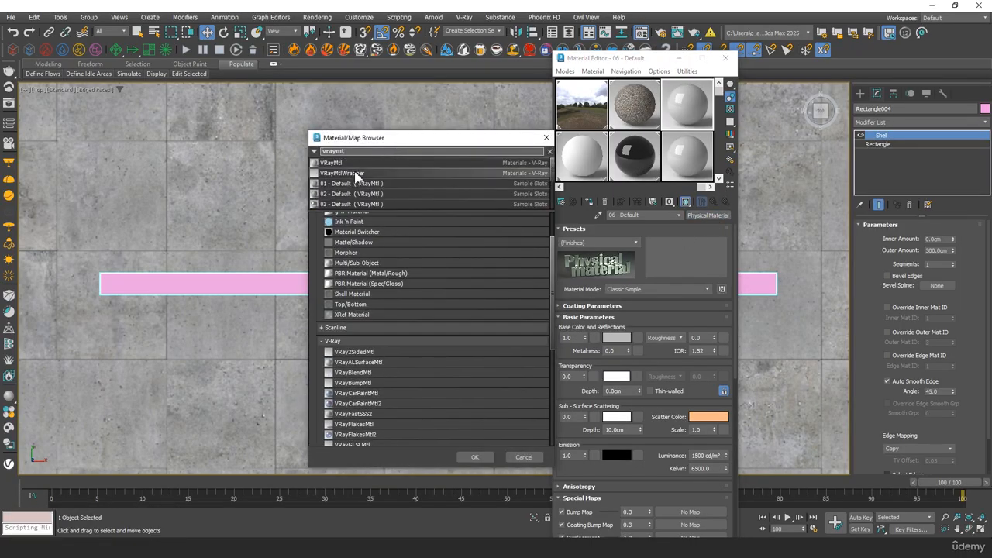
pyautogui.doubleClick(356, 162)
# Add the general Color Correction map to the new material's diffuse.
pyautogui.click(635, 239)
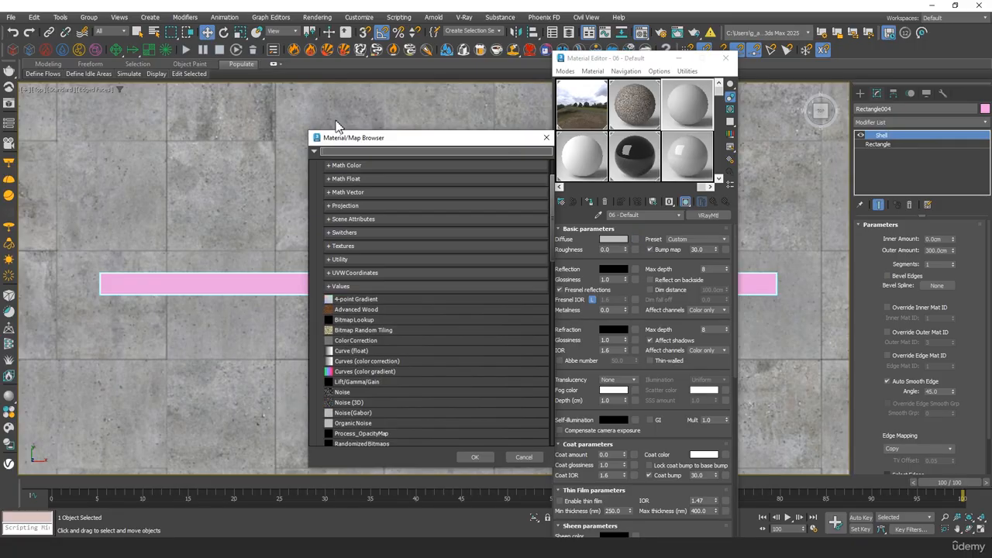
pyautogui.write('color corr')
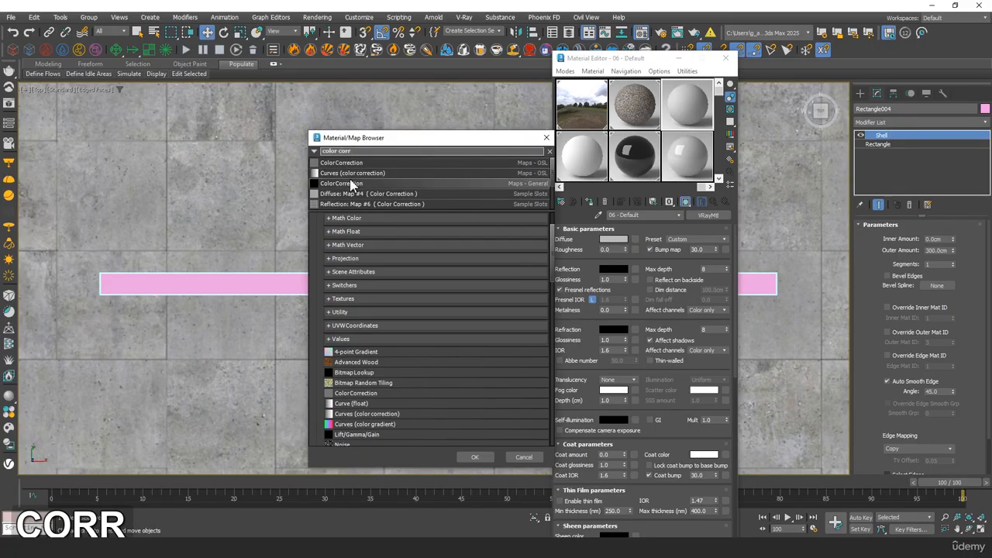
pyautogui.doubleClick(351, 184)
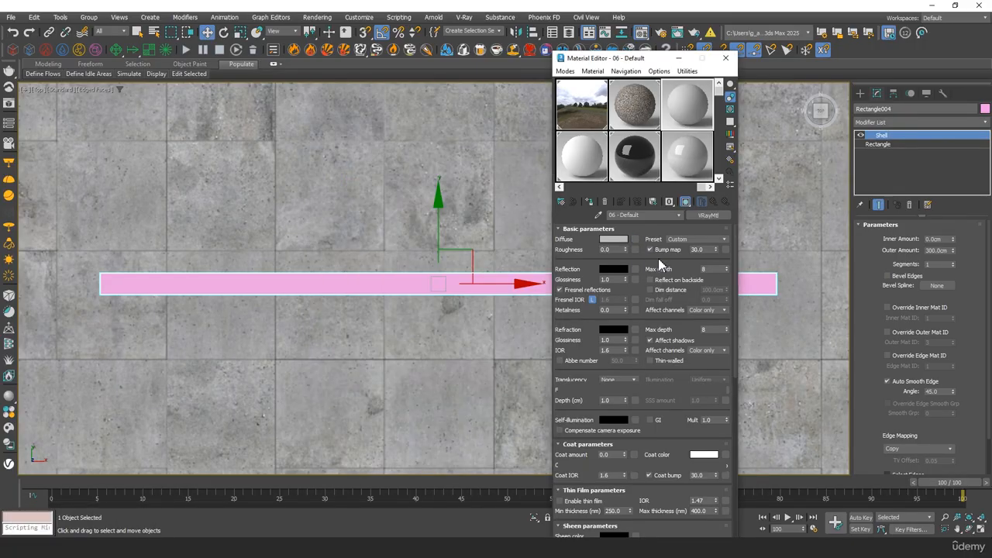
# Load Marble053_COL_6K.jpg from the Marble 053 folder as the Color Correction's bitmap and assign the material to the selected wall.
pyautogui.click(677, 240)
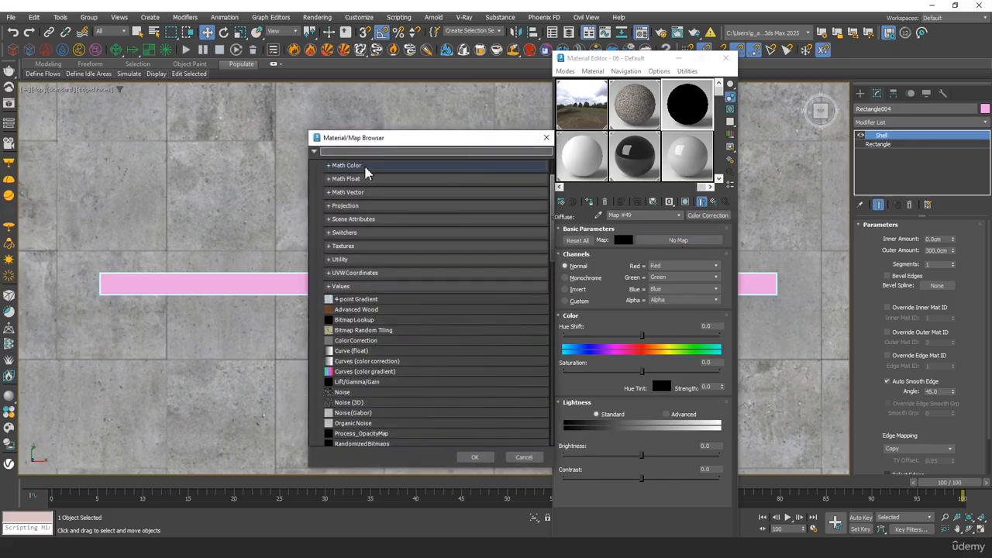
pyautogui.write('bitma')
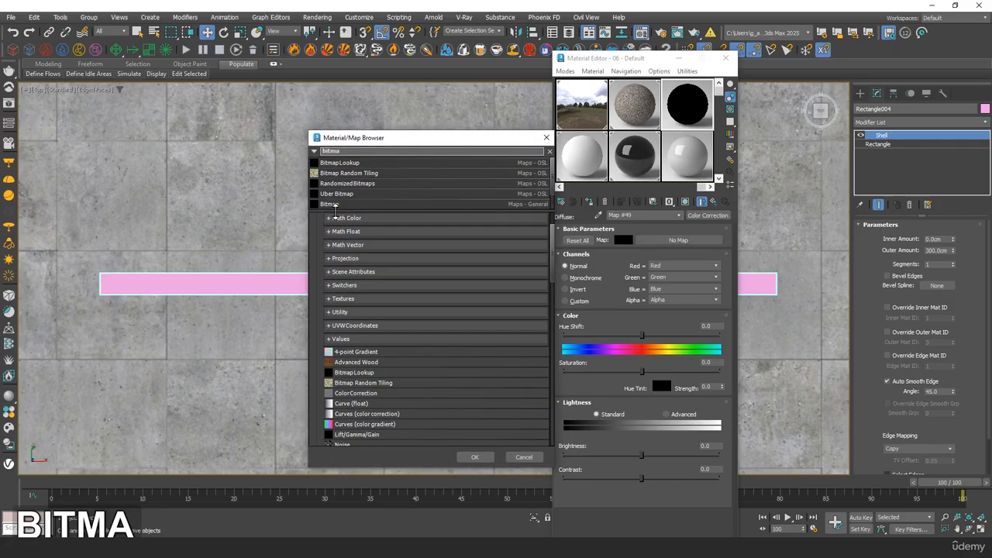
pyautogui.doubleClick(330, 204)
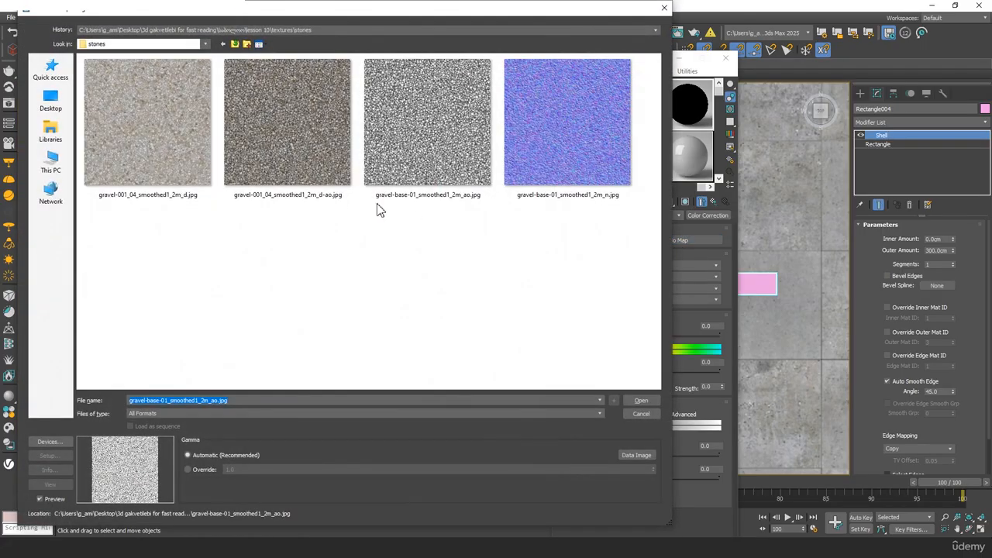
pyautogui.click(236, 45)
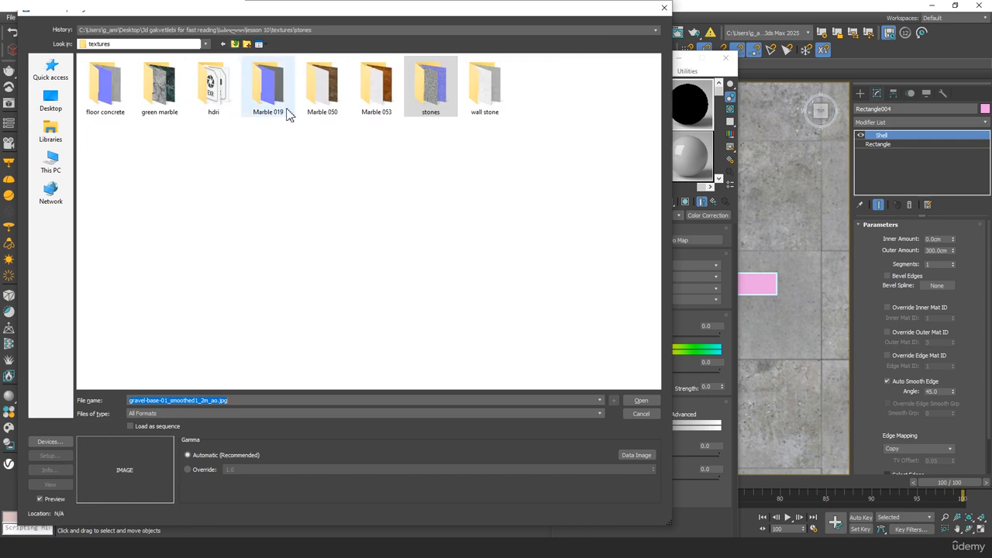
pyautogui.doubleClick(377, 85)
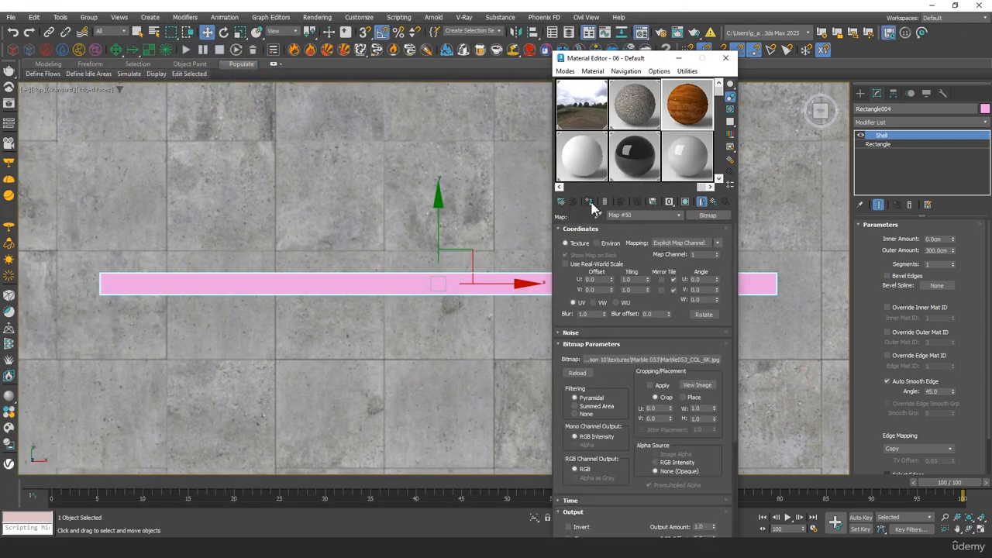
pyautogui.click(678, 59)
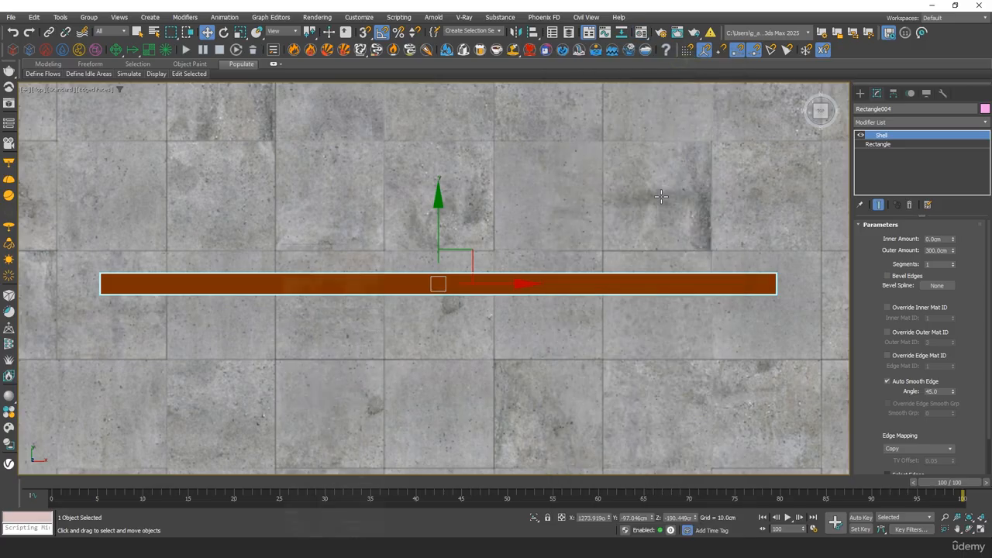
# Add a UVW Map modifier with box mapping to the interior wall.
pyautogui.press('p')
pyautogui.keyDown('alt'); pyautogui.moveTo(678, 190); pyautogui.dragTo(635, 325, button='middle'); pyautogui.keyUp('alt')
pyautogui.click(920, 122)
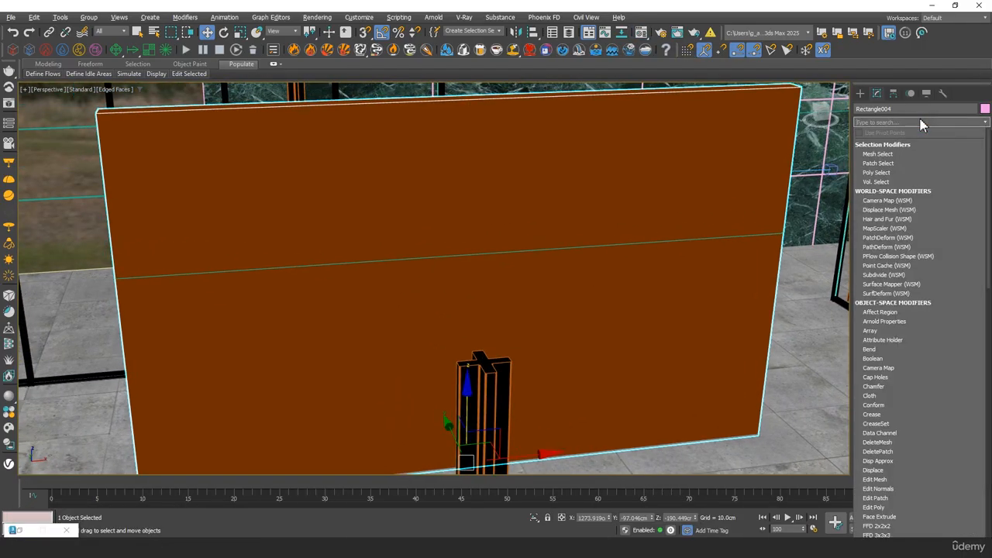
pyautogui.write('uvw')
pyautogui.press('BackSpace')
pyautogui.write('w')
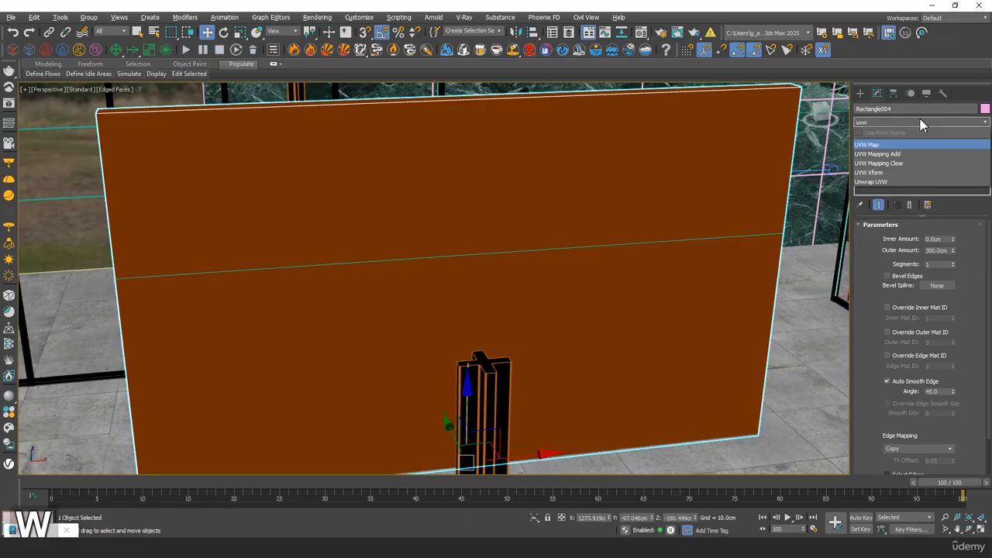
pyautogui.press('Return')
pyautogui.click(900, 283)
# Convert the marble-textured interior wall to an Editable Poly.
pyautogui.scroll(-3, 581, 221)
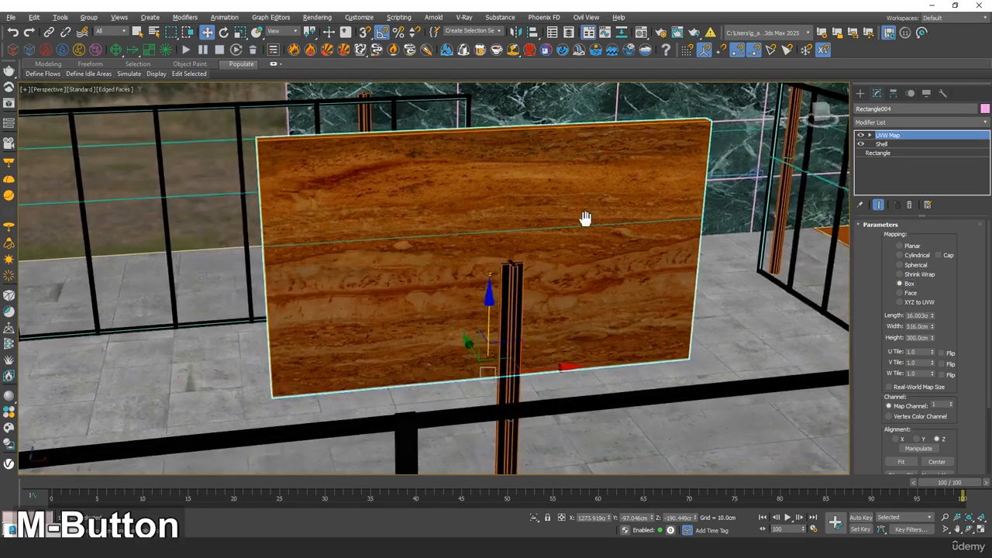
pyautogui.keyDown('alt'); pyautogui.moveTo(585, 217); pyautogui.dragTo(550, 210, button='middle'); pyautogui.keyUp('alt')
pyautogui.scroll(3, 528, 255)
pyautogui.keyDown('alt'); pyautogui.moveTo(527, 255); pyautogui.dragTo(603, 233, button='middle'); pyautogui.keyUp('alt')
pyautogui.rightClick(582, 185)
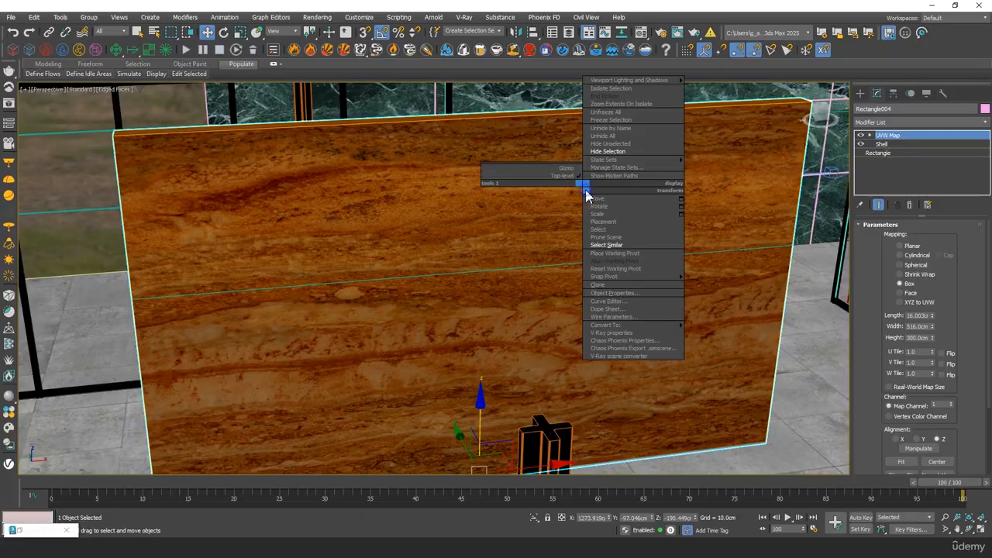
pyautogui.moveTo(676, 325)
pyautogui.click(732, 335)
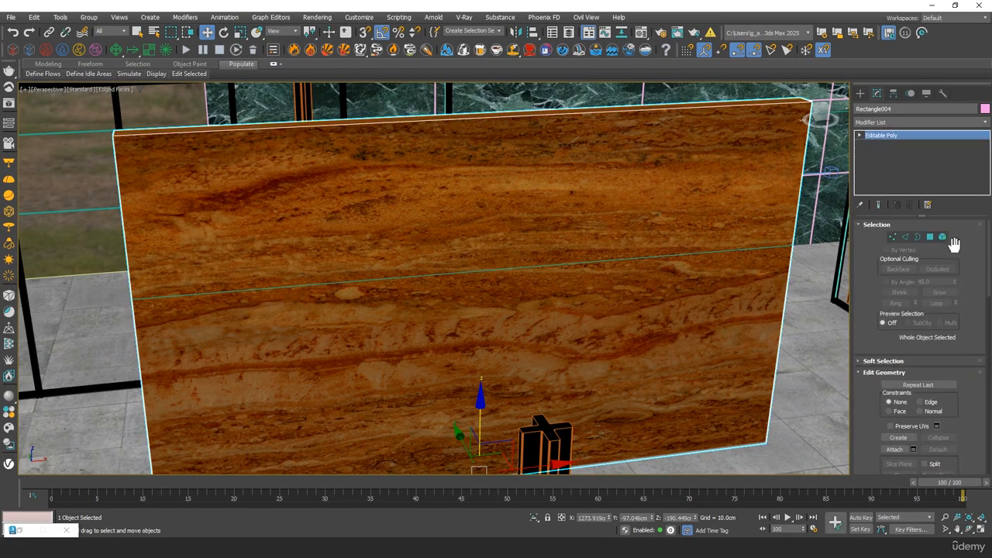
# Connect the wall's four vertical edges with one horizontal edge loop at mid-height.
pyautogui.click(907, 236)
pyautogui.moveTo(509, 250); pyautogui.dragTo(420, 245, button='middle')
pyautogui.scroll(-3, 512, 246)
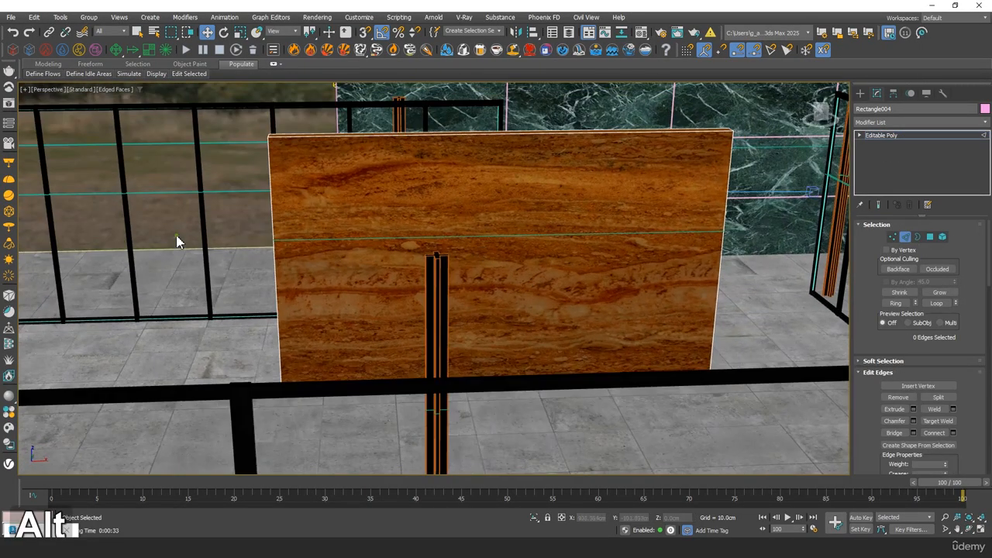
pyautogui.rightClick(521, 220)
pyautogui.click(427, 252)
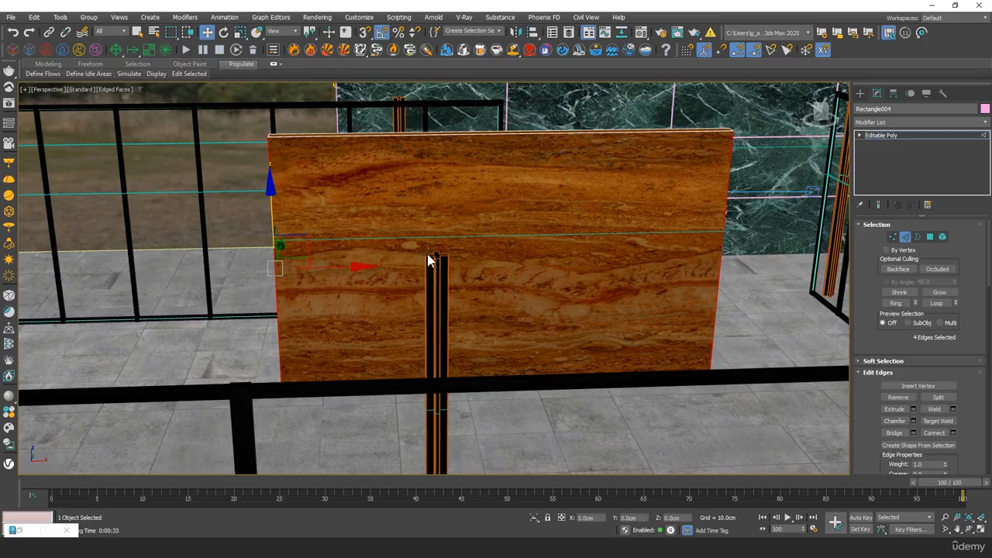
pyautogui.keyDown('alt'); pyautogui.moveTo(457, 268); pyautogui.dragTo(443, 334, button='middle'); pyautogui.keyUp('alt')
pyautogui.click(439, 329)
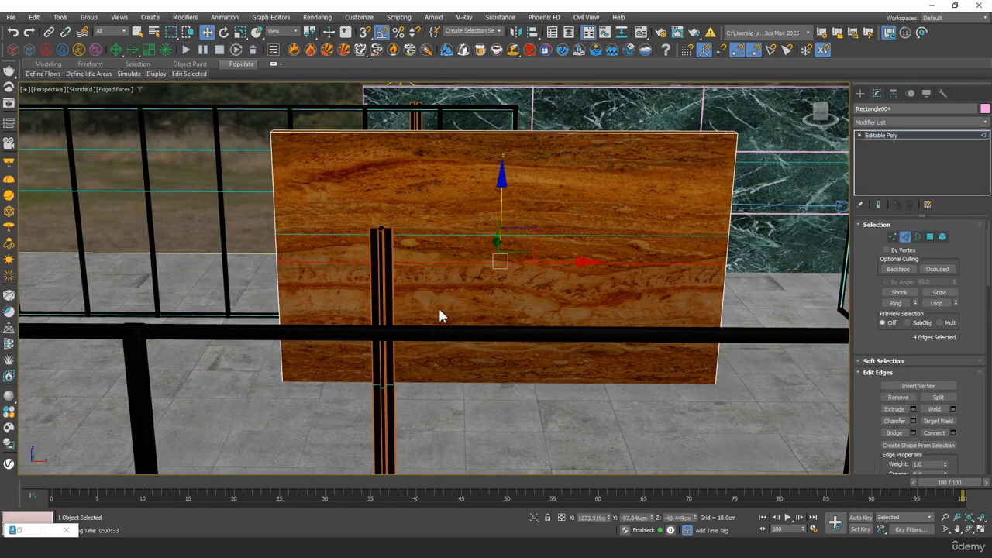
# Isolate the wall and connect its horizontal edges with one vertical segment, using a slide of 20.
pyautogui.press('F3')
pyautogui.click(534, 518)
pyautogui.press('F3')
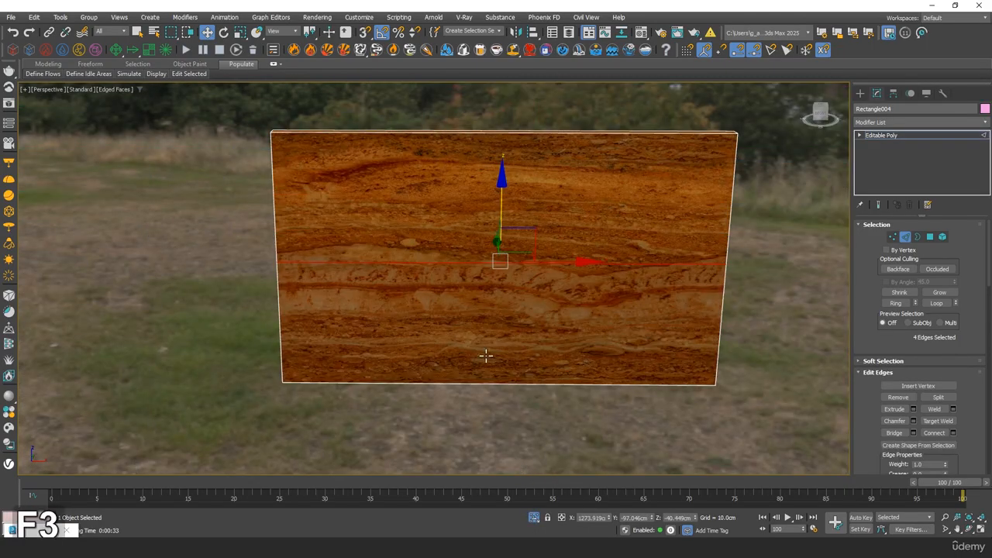
pyautogui.moveTo(504, 211); pyautogui.dragTo(525, 399)
pyautogui.keyDown('alt'); pyautogui.moveTo(532, 346); pyautogui.dragTo(527, 279, button='middle'); pyautogui.keyUp('alt')
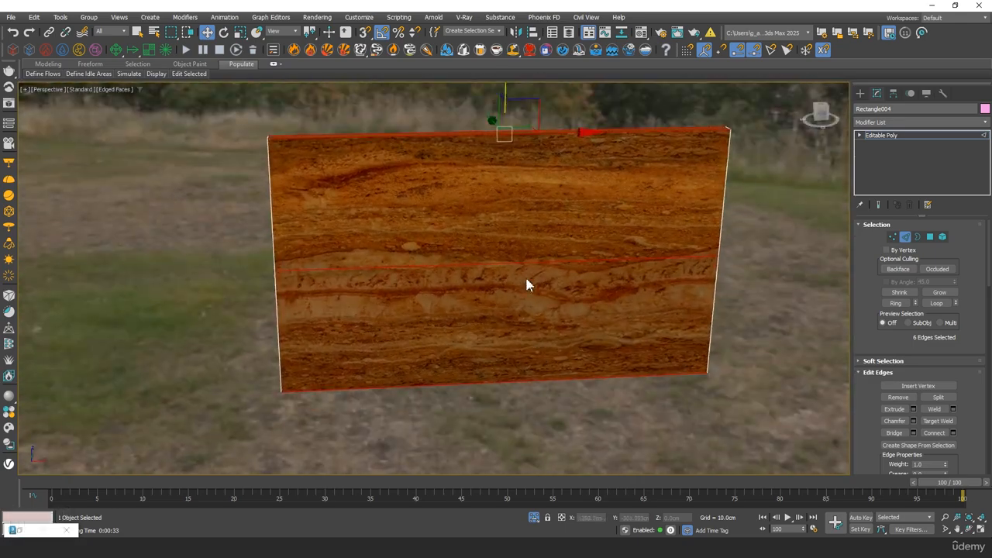
pyautogui.rightClick(520, 216)
pyautogui.click(423, 254)
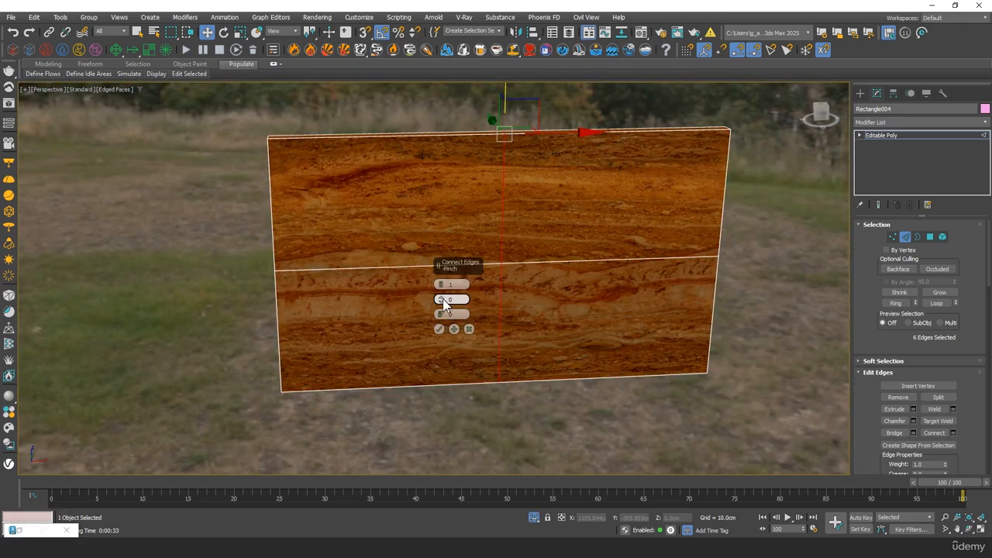
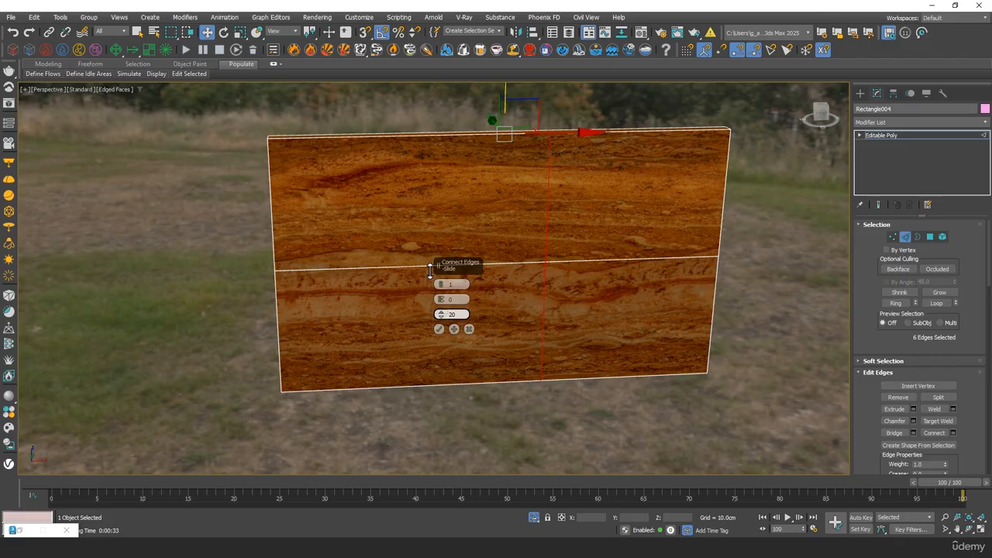
pyautogui.click(439, 329)
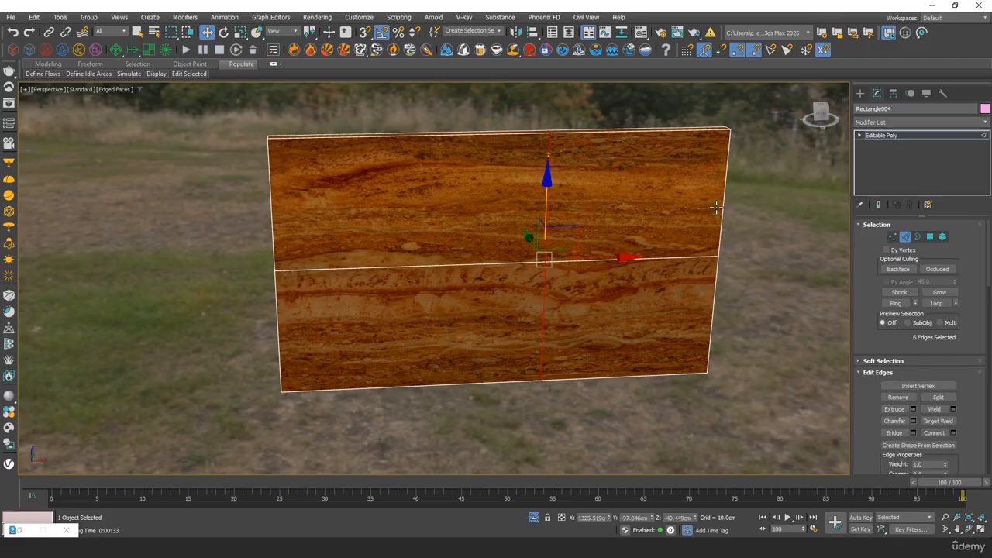
# Add a UVW Map modifier with box mapping above the wall's Editable Poly.
pyautogui.click(914, 122)
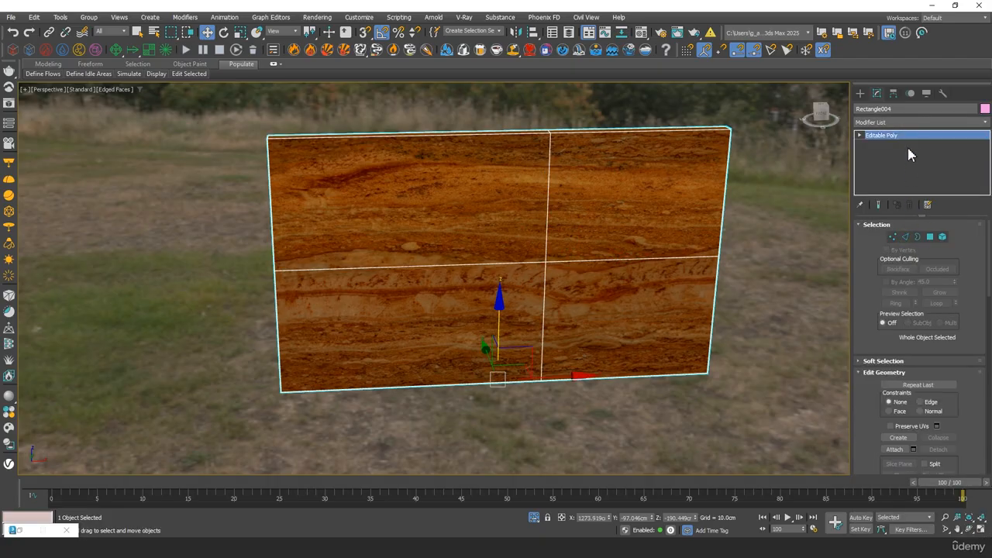
pyautogui.click(912, 124)
pyautogui.write('u')
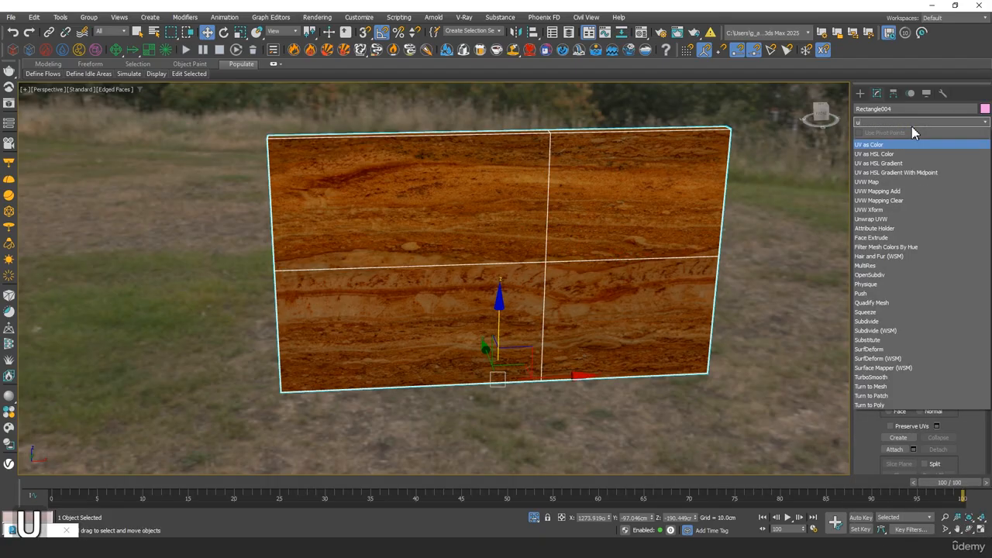
pyautogui.write('vw')
pyautogui.press('Return')
pyautogui.keyDown('alt'); pyautogui.moveTo(527, 229); pyautogui.dragTo(551, 222, button='middle'); pyautogui.keyUp('alt')
pyautogui.click(901, 283)
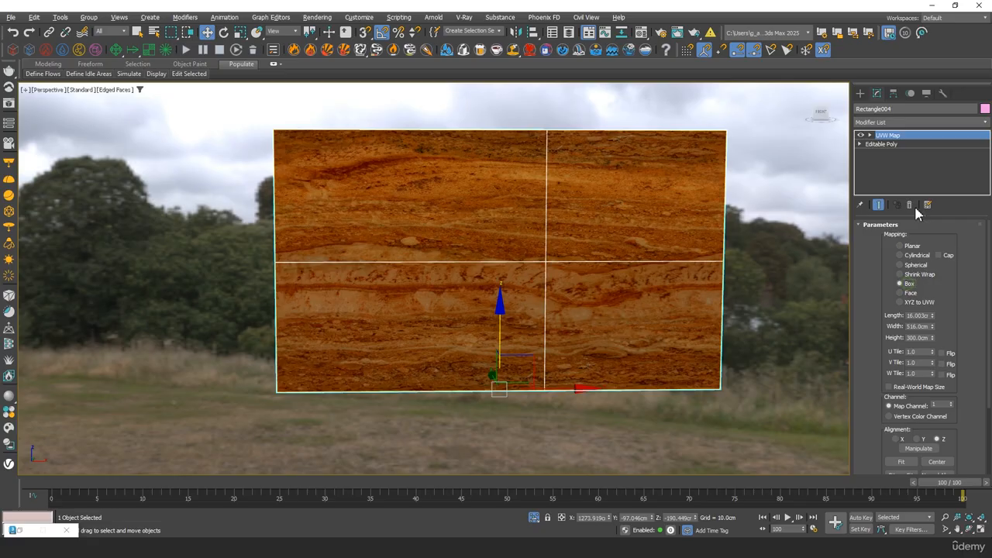
# Raise the UVW Map gizmo about 32 cm to shift the marble veining on the wall.
pyautogui.click(913, 138)
pyautogui.moveTo(500, 195); pyautogui.dragTo(503, 164)
pyautogui.keyDown('alt'); pyautogui.moveTo(670, 217); pyautogui.dragTo(690, 204, button='middle'); pyautogui.keyUp('alt')
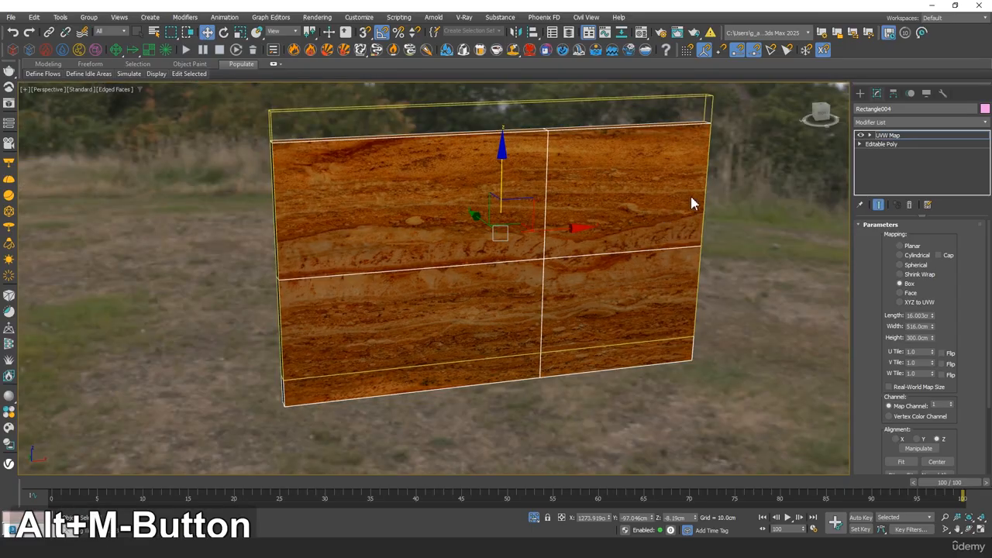
# Add an Edit Poly modifier above the wall's UVW Map.
pyautogui.click(907, 122)
pyautogui.write('edi')
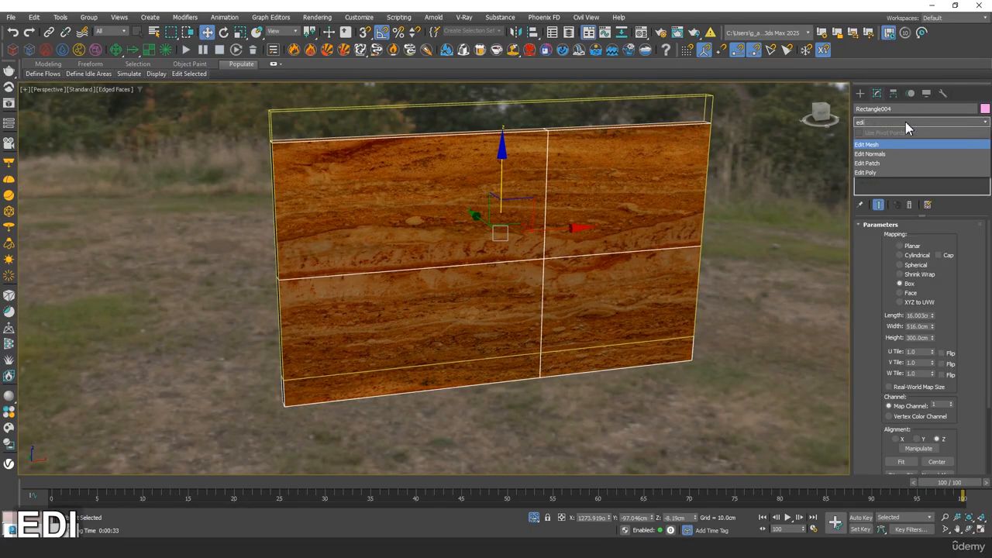
pyautogui.click(883, 173)
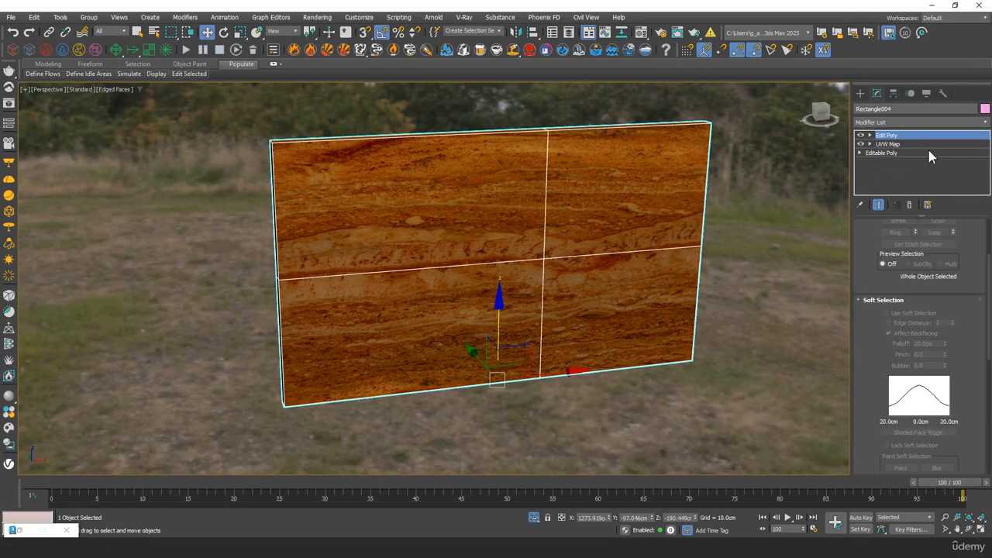
# Copy the wall's UVW Map modifier, paste it above the Edit Poly, and return to the Edit Poly level.
pyautogui.click(888, 144)
pyautogui.rightClick(890, 144)
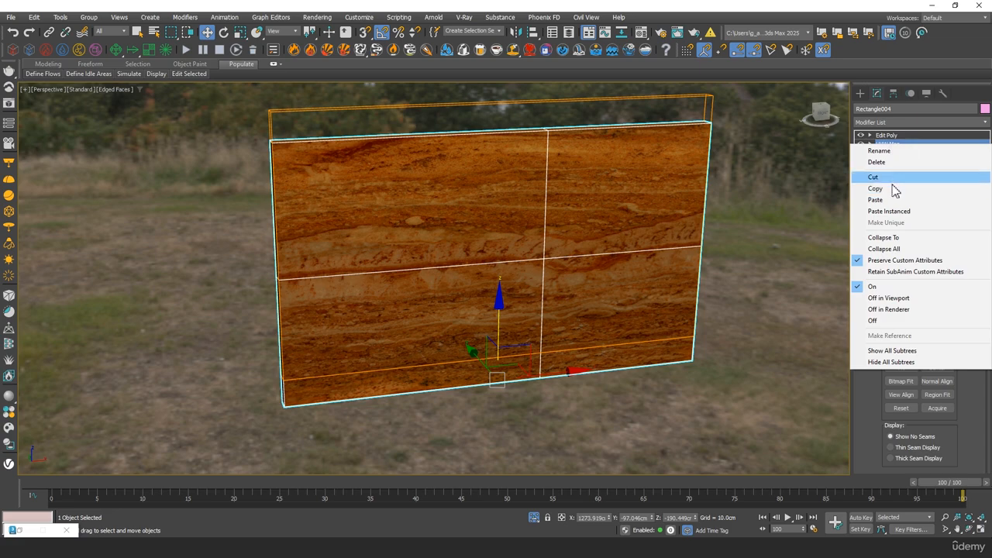
pyautogui.click(891, 147)
pyautogui.rightClick(892, 140)
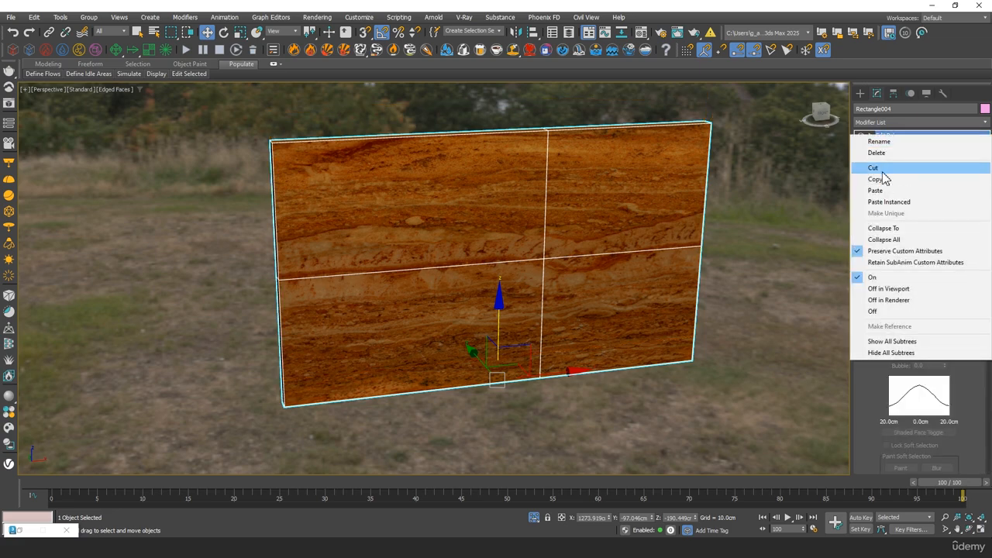
pyautogui.click(883, 193)
pyautogui.moveTo(867, 240); pyautogui.dragTo(852, 422)
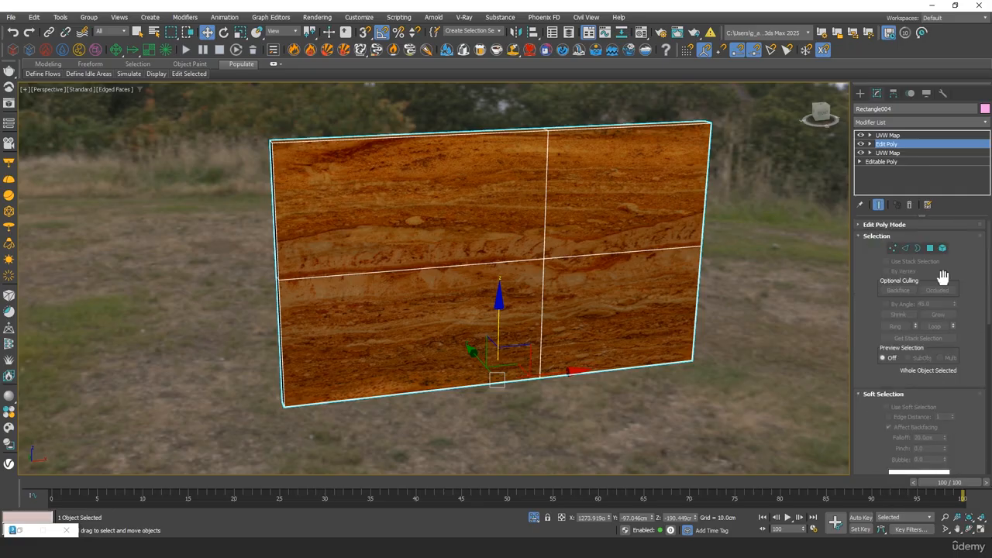
# Select the two front polygons in the wall's narrower column at the Edit Poly level, and return to the upper UVW Map.
pyautogui.click(930, 248)
pyautogui.keyDown('alt'); pyautogui.moveTo(613, 302); pyautogui.dragTo(612, 245, button='middle'); pyautogui.keyUp('alt')
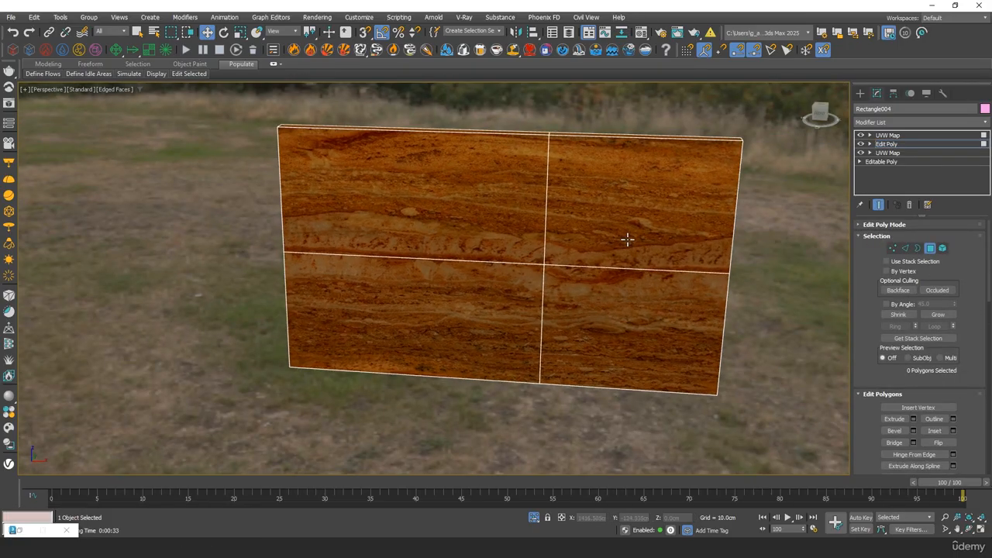
pyautogui.keyDown('ctrl'); pyautogui.click(627, 237); pyautogui.keyUp('ctrl')
pyautogui.keyDown('ctrl'); pyautogui.click(630, 314); pyautogui.keyUp('ctrl')
pyautogui.middleClick(602, 270)
pyautogui.press('F2')
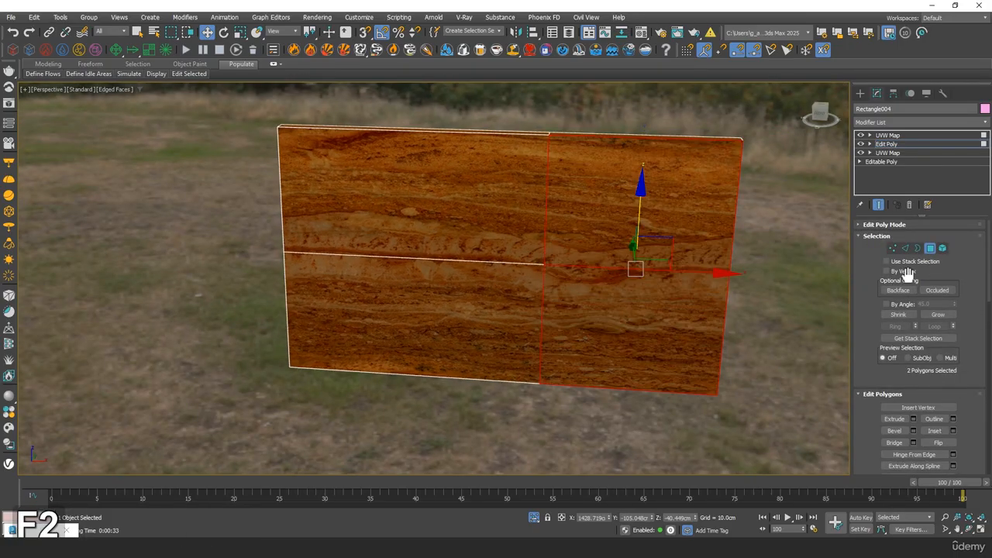
pyautogui.click(889, 136)
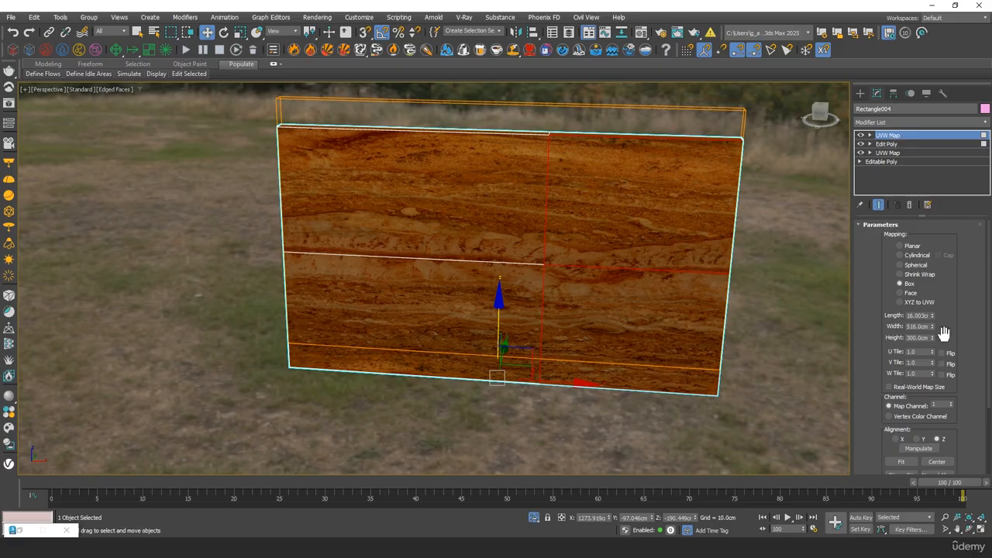
# Try mirroring the selected polygons' marble with the U and V flip options and a mapping length of -16.003 cm.
pyautogui.click(941, 354)
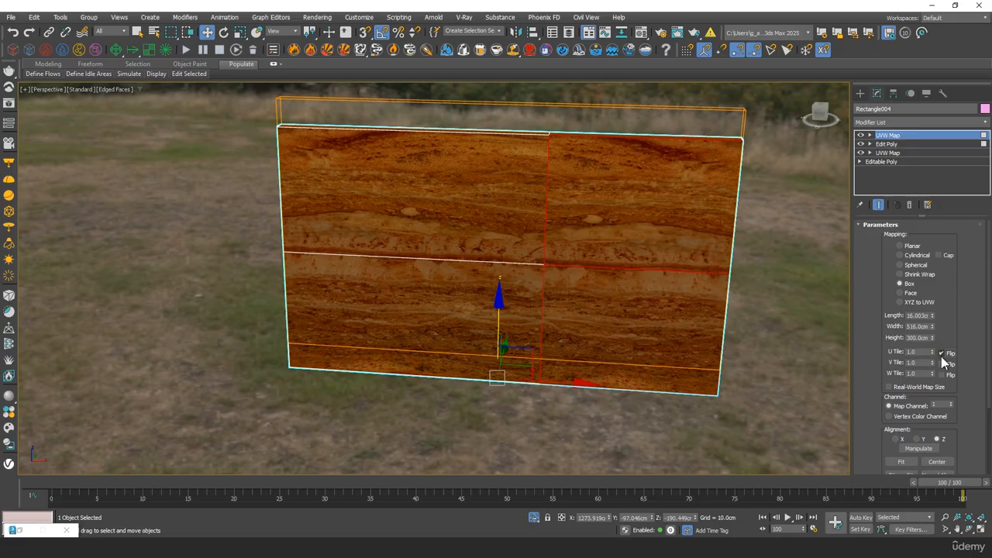
pyautogui.click(941, 353)
pyautogui.click(941, 364)
pyautogui.click(941, 365)
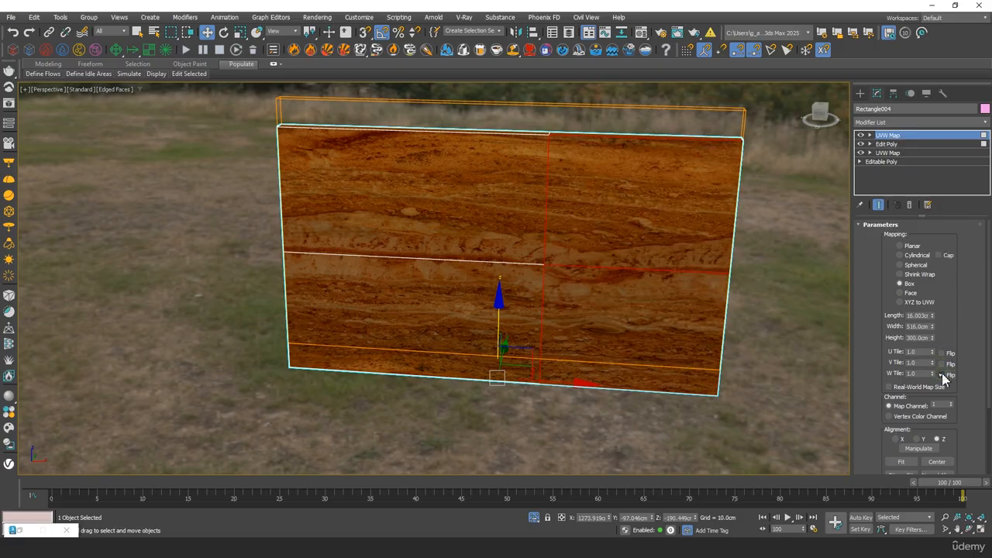
pyautogui.moveTo(676, 322); pyautogui.dragTo(673, 280, button='middle')
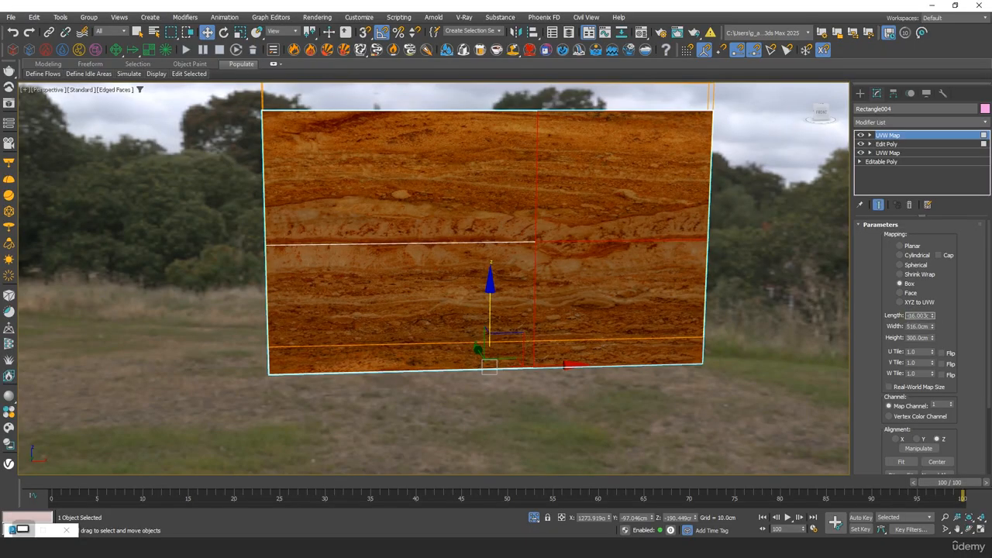
pyautogui.press('Tab')
pyautogui.keyDown('alt'); pyautogui.moveTo(503, 277); pyautogui.dragTo(485, 290, button='middle'); pyautogui.keyUp('alt')
pyautogui.hotkey('ctrl', 'z')
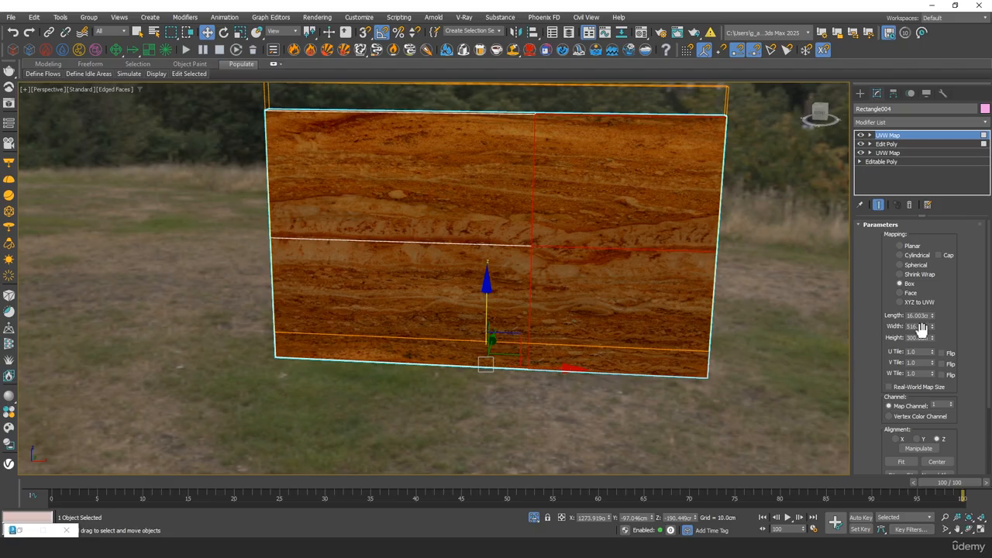
# Set the upper UVW Map's width to -516 cm to mirror the marble on the selected polygons.
pyautogui.moveTo(933, 326)
pyautogui.mouseDown()
pyautogui.moveTo(932, 303)
pyautogui.moveTo(930, 346)
pyautogui.mouseUp()
pyautogui.rightClick(930, 346)
pyautogui.press('Tab')
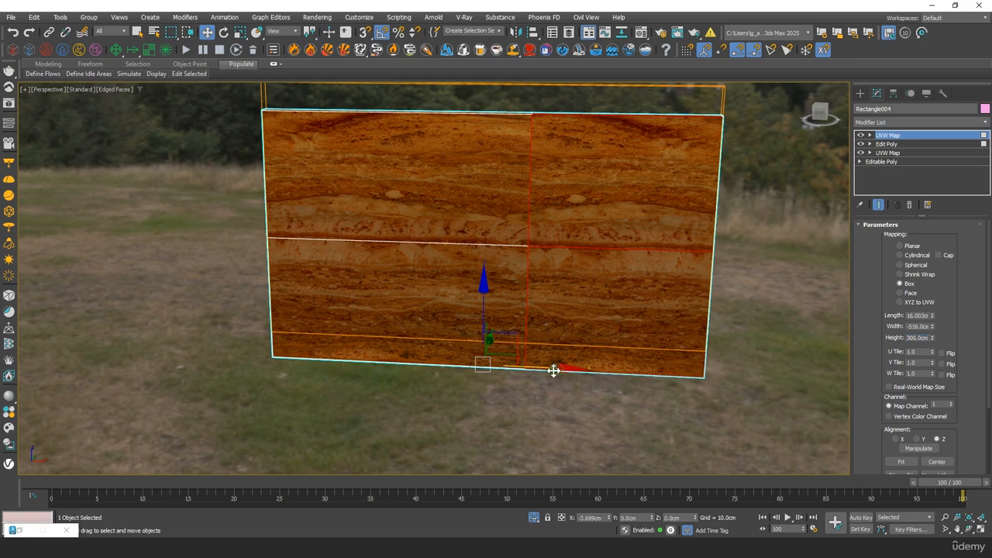
# Shift the upper UVW Map gizmo about 103 cm along X to align the mirrored veining at the vertical seam.
pyautogui.press('1')
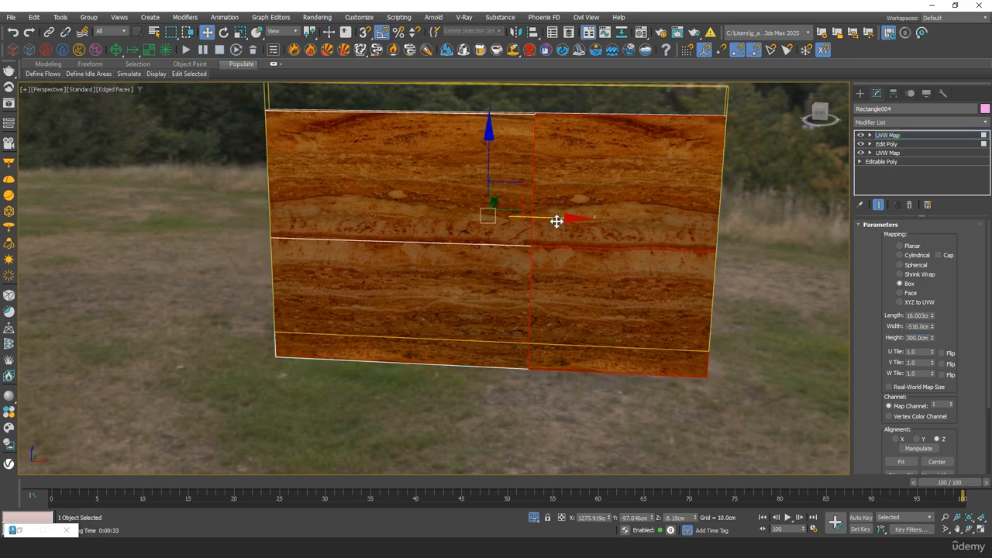
pyautogui.moveTo(557, 221); pyautogui.dragTo(649, 235)
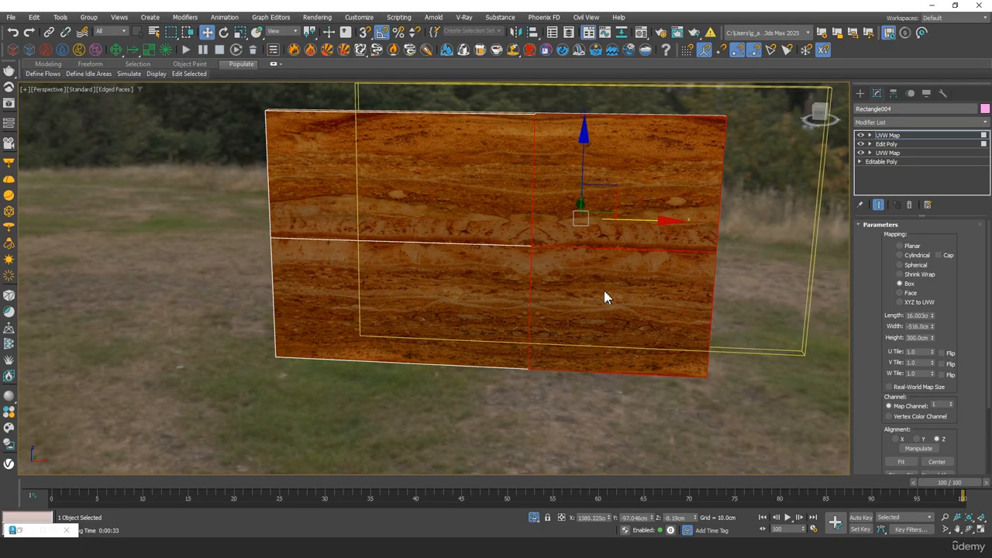
pyautogui.moveTo(607, 298)
pyautogui.keyDown('alt'); pyautogui.mouseDown(button='middle')
pyautogui.moveTo(635, 295)
pyautogui.moveTo(625, 321)
pyautogui.moveTo(595, 309)
pyautogui.mouseUp(button='middle'); pyautogui.keyUp('alt')
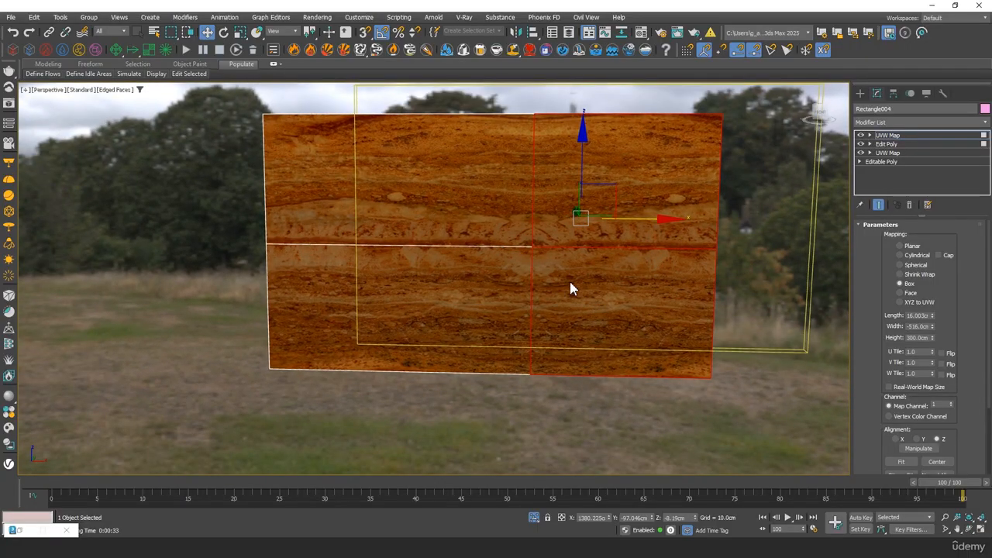
pyautogui.scroll(4, 613, 255)
pyautogui.scroll(-5, 689, 219)
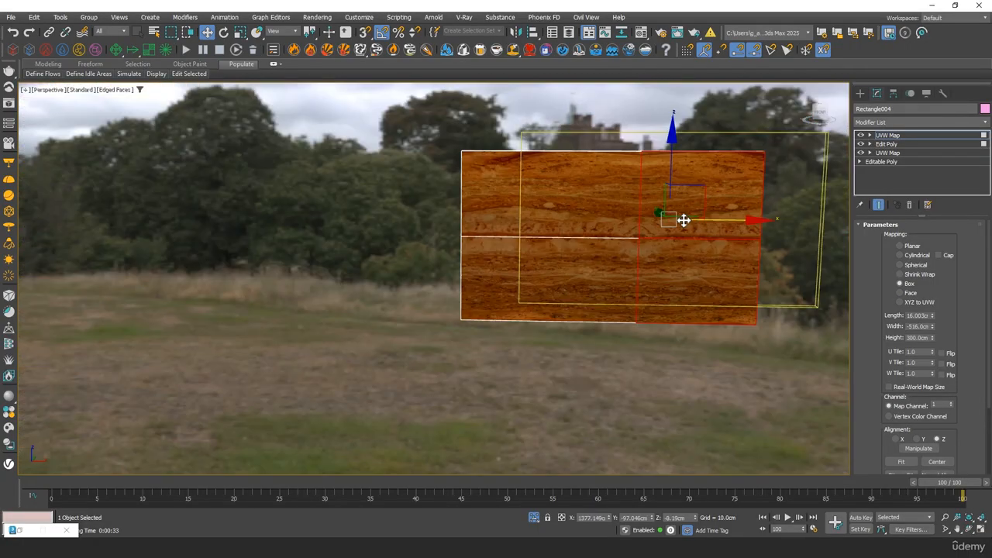
pyautogui.moveTo(684, 219); pyautogui.dragTo(592, 298, button='middle')
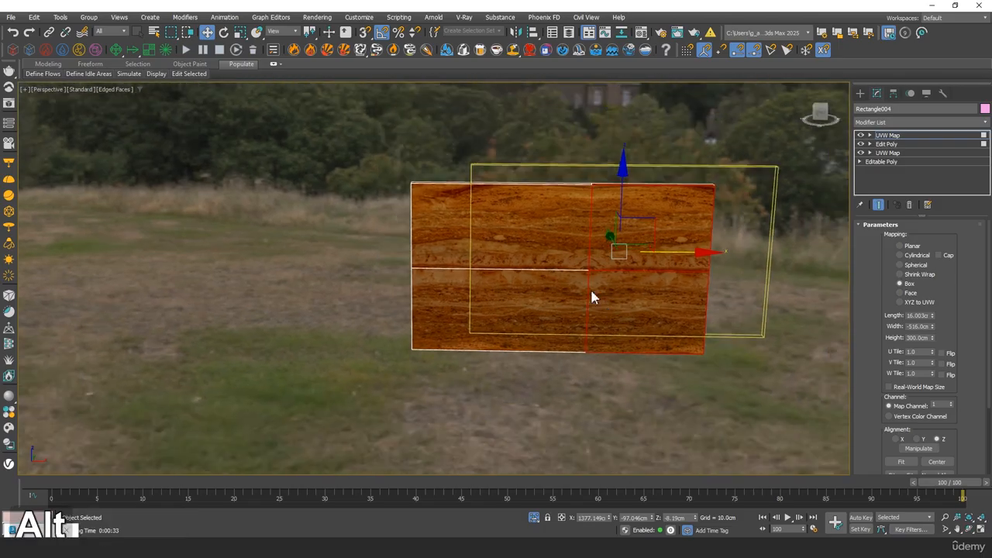
pyautogui.rightClick(631, 249)
# Add the wall's matching back polygons in the narrower column to the Edit Poly selection, and return to the upper UVW Map.
pyautogui.keyDown('alt'); pyautogui.moveTo(729, 395); pyautogui.dragTo(635, 258, button='middle'); pyautogui.keyUp('alt')
pyautogui.keyDown('alt'); pyautogui.moveTo(700, 262); pyautogui.dragTo(719, 242, button='middle'); pyautogui.keyUp('alt')
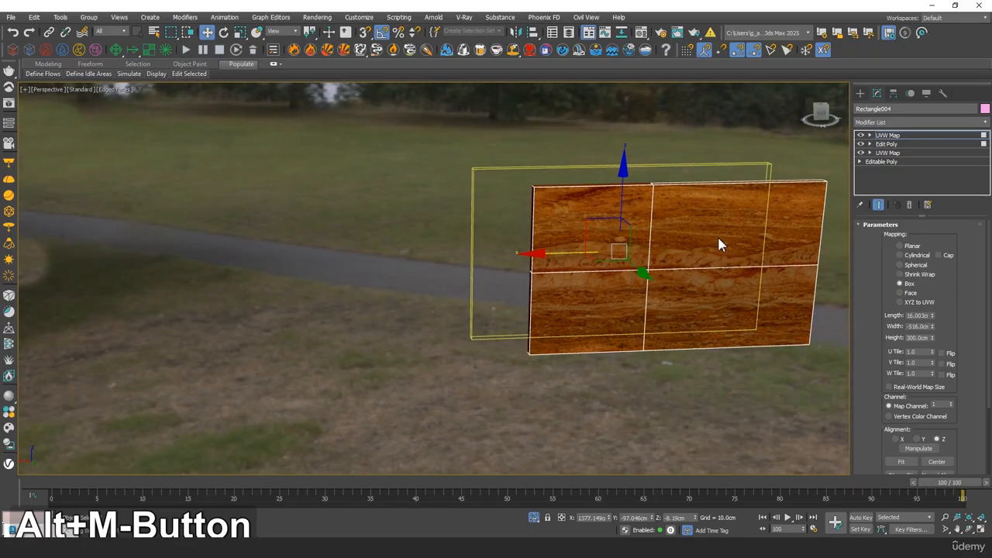
pyautogui.rightClick(717, 234)
pyautogui.moveTo(806, 341); pyautogui.dragTo(794, 347, button='middle')
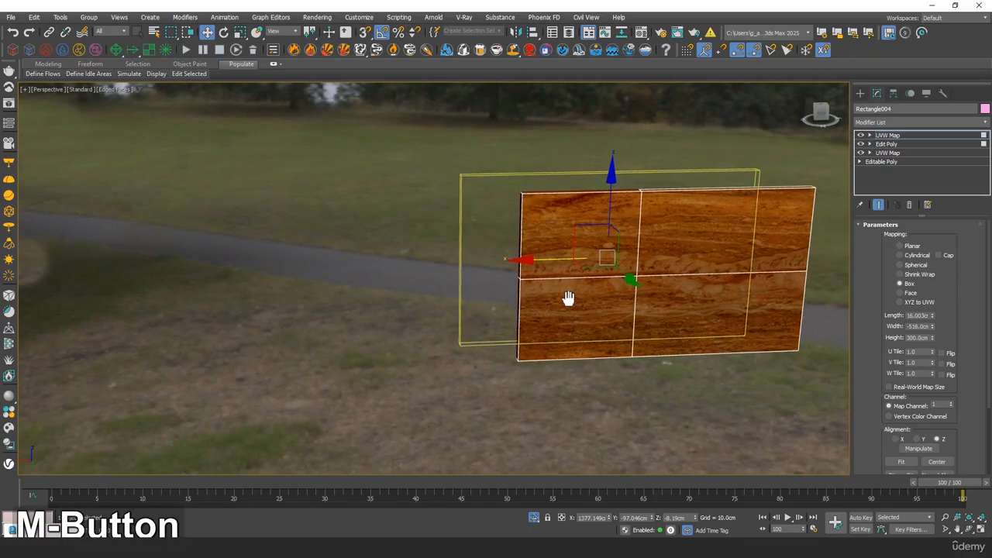
pyautogui.click(906, 144)
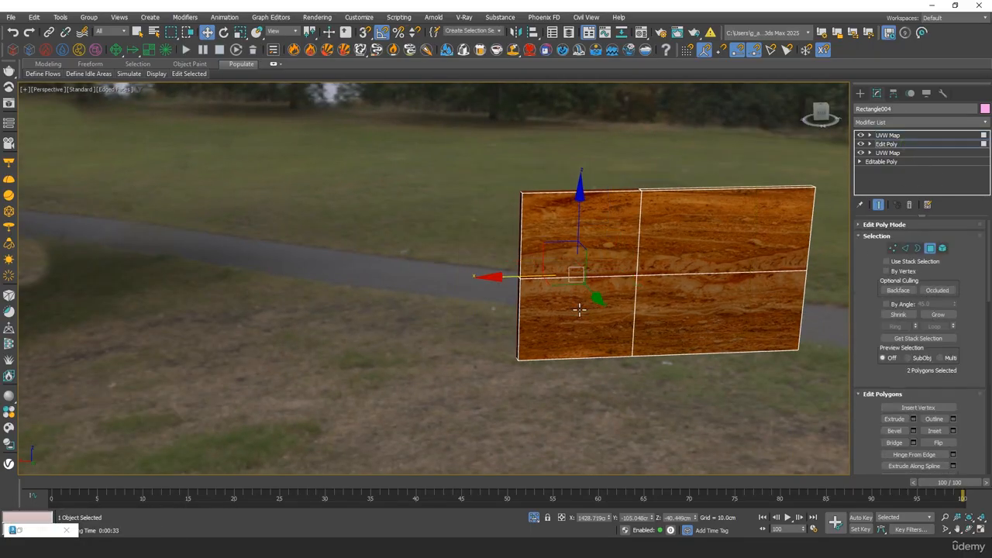
pyautogui.keyDown('ctrl'); pyautogui.click(579, 309); pyautogui.keyUp('ctrl')
pyautogui.click(887, 135)
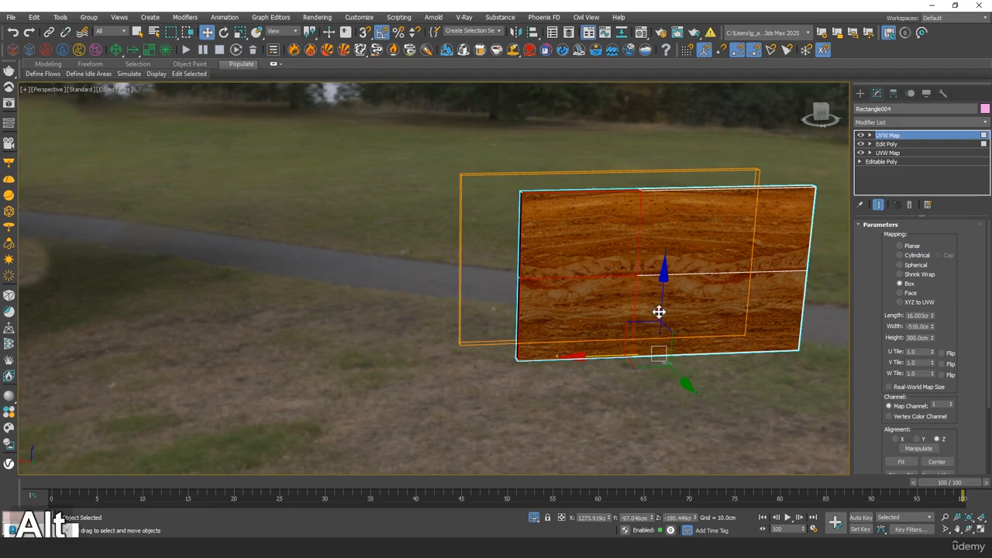
# Convert the wall and its mapping modifiers to a single Editable Poly.
pyautogui.keyDown('alt'); pyautogui.moveTo(659, 312); pyautogui.dragTo(514, 277, button='middle'); pyautogui.keyUp('alt')
pyautogui.scroll(3, 538, 215)
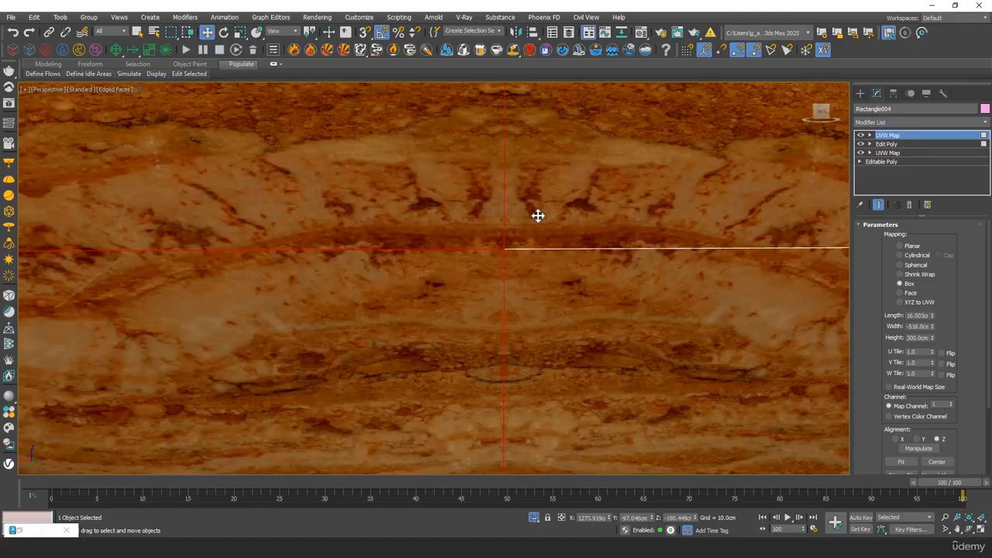
pyautogui.scroll(-4, 550, 308)
pyautogui.keyDown('alt'); pyautogui.moveTo(615, 357); pyautogui.dragTo(483, 348, button='middle'); pyautogui.keyUp('alt')
pyautogui.scroll(-3, 662, 359)
pyautogui.scroll(2, 535, 333)
pyautogui.keyDown('alt'); pyautogui.moveTo(584, 317); pyautogui.dragTo(635, 316, button='middle'); pyautogui.keyUp('alt')
pyautogui.rightClick(613, 308)
pyautogui.moveTo(704, 448)
pyautogui.click(749, 452)
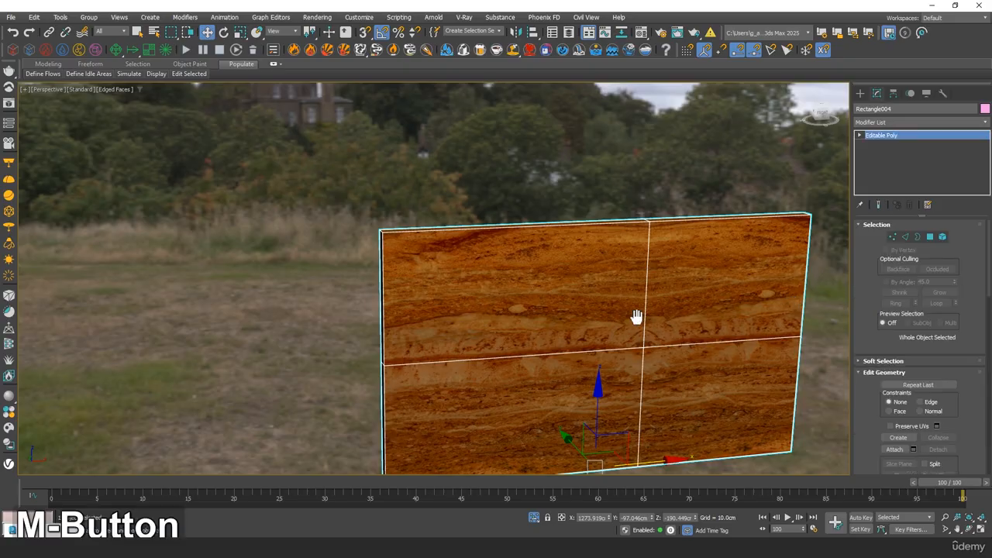
# Select the wall's four front panel polygons at Polygon level, with selected faces shaded.
pyautogui.press('F4')
pyautogui.moveTo(671, 380)
pyautogui.keyDown('alt'); pyautogui.mouseDown(button='middle')
pyautogui.moveTo(643, 343)
pyautogui.moveTo(662, 329)
pyautogui.moveTo(651, 314)
pyautogui.mouseUp(button='middle'); pyautogui.keyUp('alt')
pyautogui.click(930, 238)
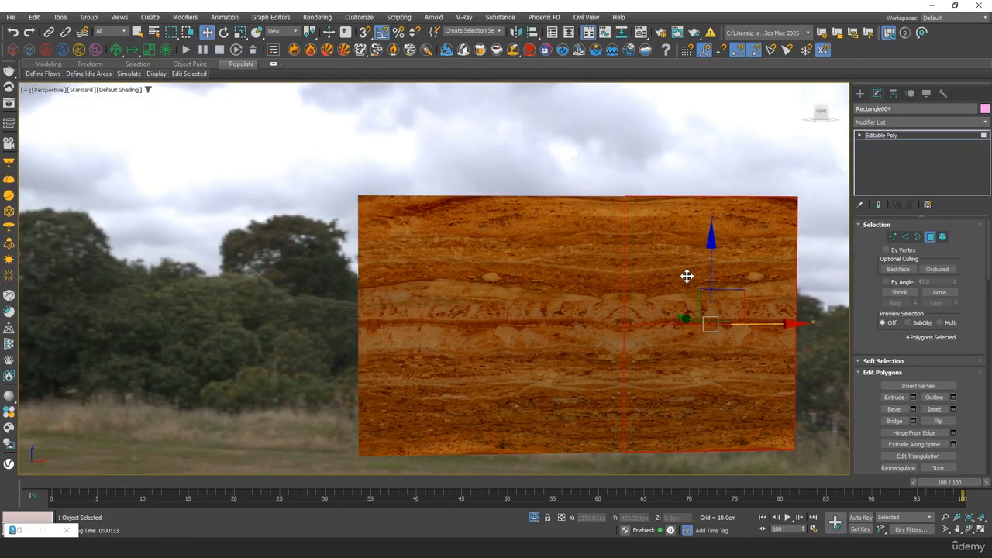
pyautogui.press('F4')
pyautogui.click(536, 286)
pyautogui.press('F2')
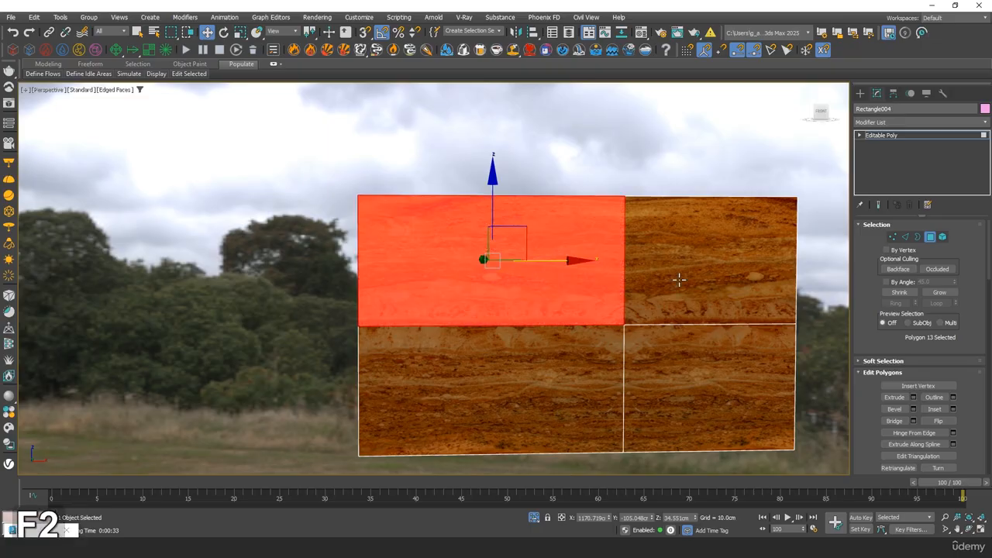
pyautogui.keyDown('ctrl'); pyautogui.click(680, 276); pyautogui.keyUp('ctrl')
pyautogui.keyDown('ctrl'); pyautogui.click(555, 374); pyautogui.keyUp('ctrl')
pyautogui.keyDown('ctrl'); pyautogui.click(656, 373); pyautogui.keyUp('ctrl')
# Add the four panel polygons on the wall's back to the selection.
pyautogui.keyDown('alt'); pyautogui.moveTo(656, 374); pyautogui.dragTo(666, 326, button='middle'); pyautogui.keyUp('alt')
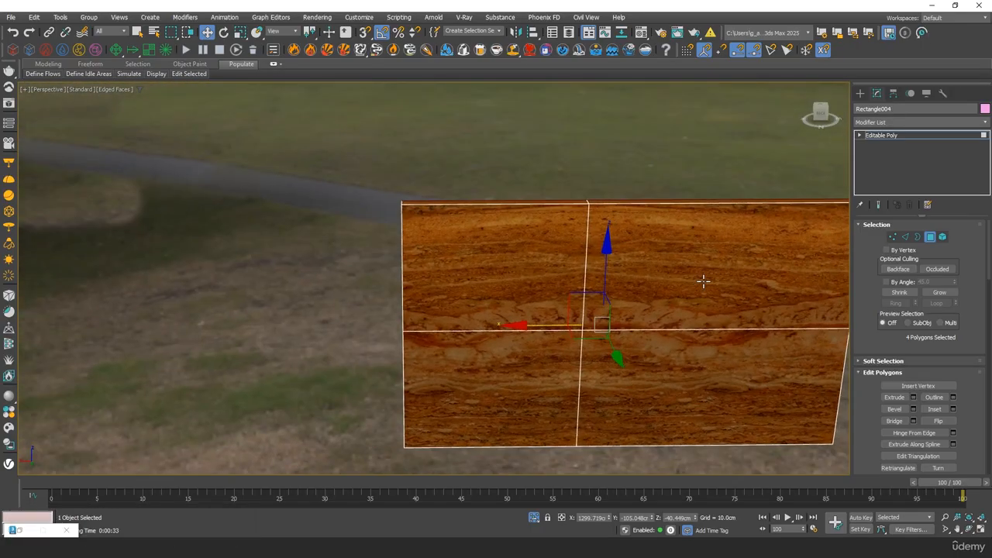
pyautogui.keyDown('ctrl'); pyautogui.click(702, 279); pyautogui.keyUp('ctrl')
pyautogui.keyDown('ctrl'); pyautogui.click(549, 277); pyautogui.keyUp('ctrl')
pyautogui.keyDown('ctrl'); pyautogui.click(534, 370); pyautogui.keyUp('ctrl')
pyautogui.keyDown('ctrl'); pyautogui.click(665, 373); pyautogui.keyUp('ctrl')
pyautogui.moveTo(647, 363); pyautogui.dragTo(540, 318, button='middle')
# Inset the eight selected front and back panels using the By Polygon option.
pyautogui.rightClick(540, 318)
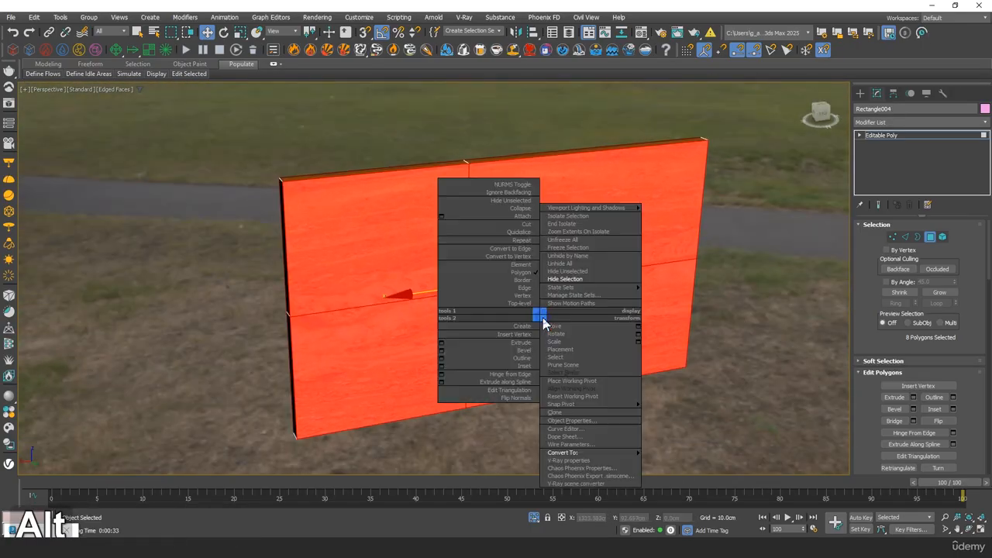
pyautogui.click(442, 367)
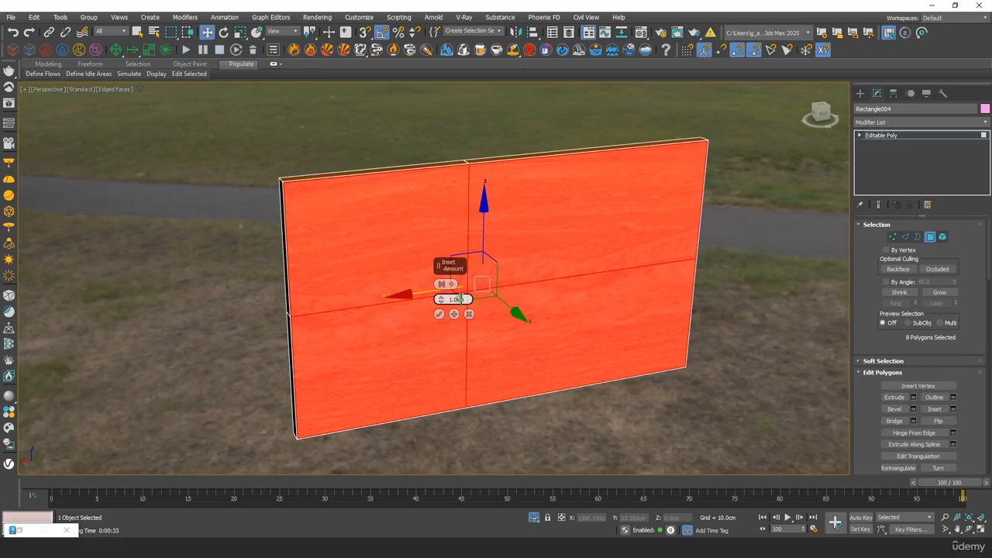
pyautogui.press('Return')
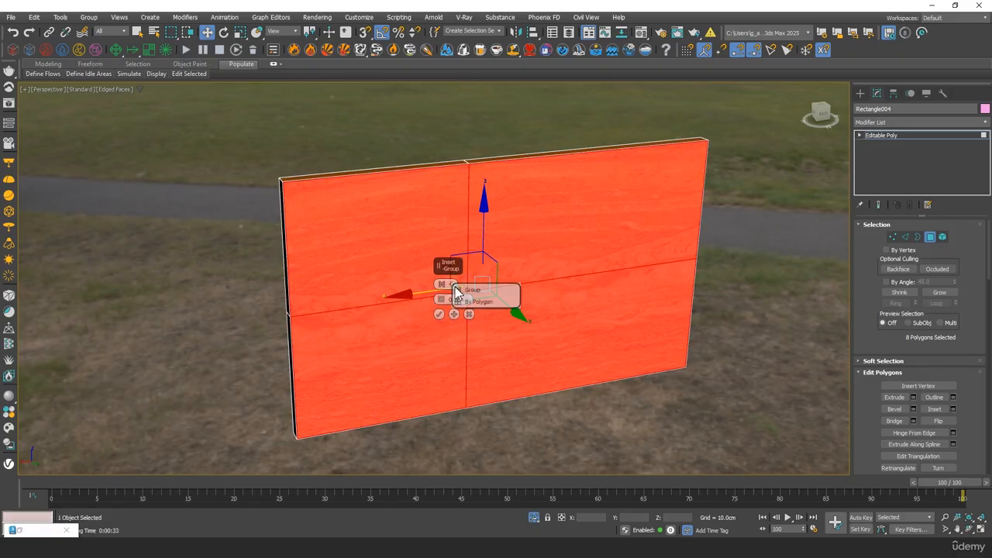
pyautogui.click(439, 314)
pyautogui.keyDown('alt'); pyautogui.moveTo(439, 314); pyautogui.dragTo(474, 324, button='middle'); pyautogui.keyUp('alt')
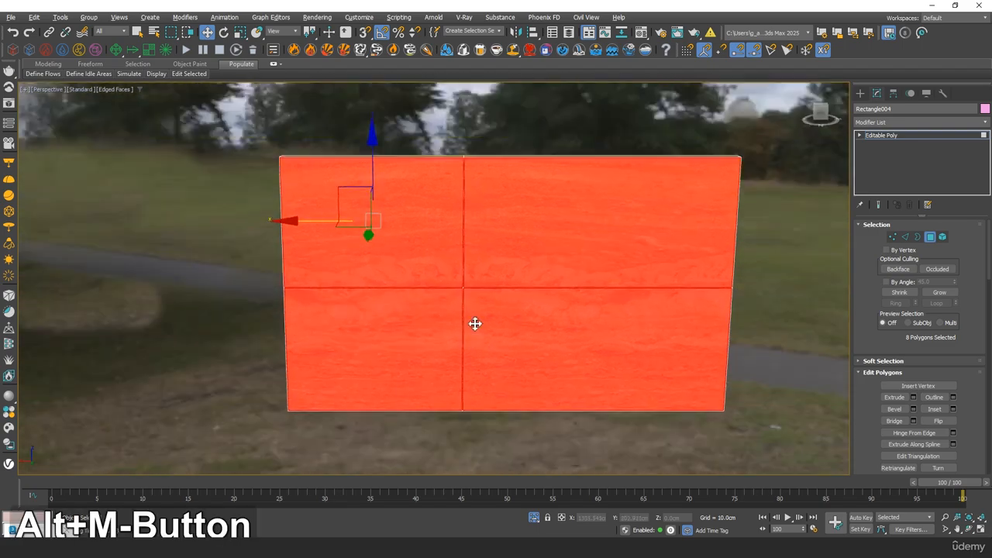
# Extrude the inset panels by 1 cm to form joint grooves between them.
pyautogui.scroll(5, 478, 294)
pyautogui.rightClick(483, 239)
pyautogui.click(385, 268)
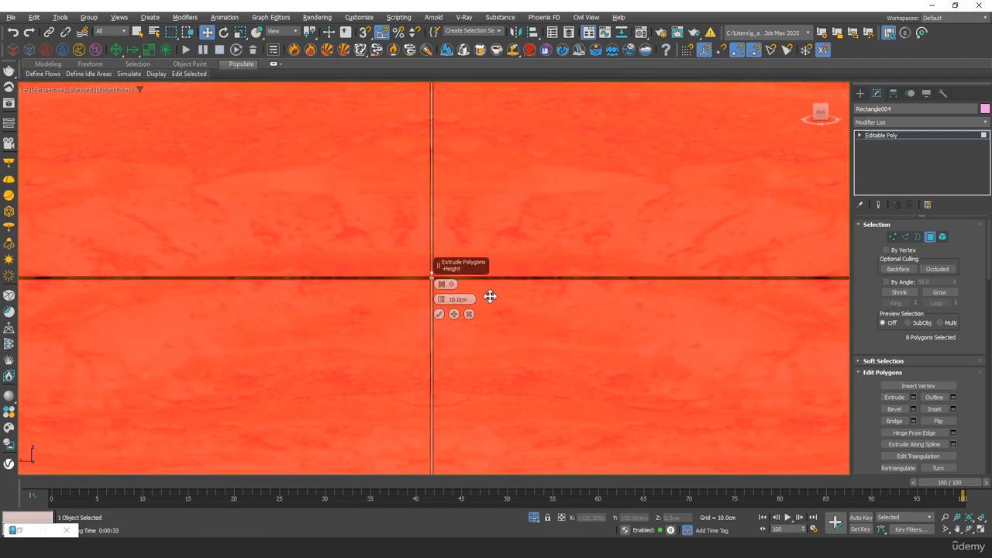
pyautogui.write('1')
pyautogui.press('Return')
pyautogui.middleClick(282, 297)
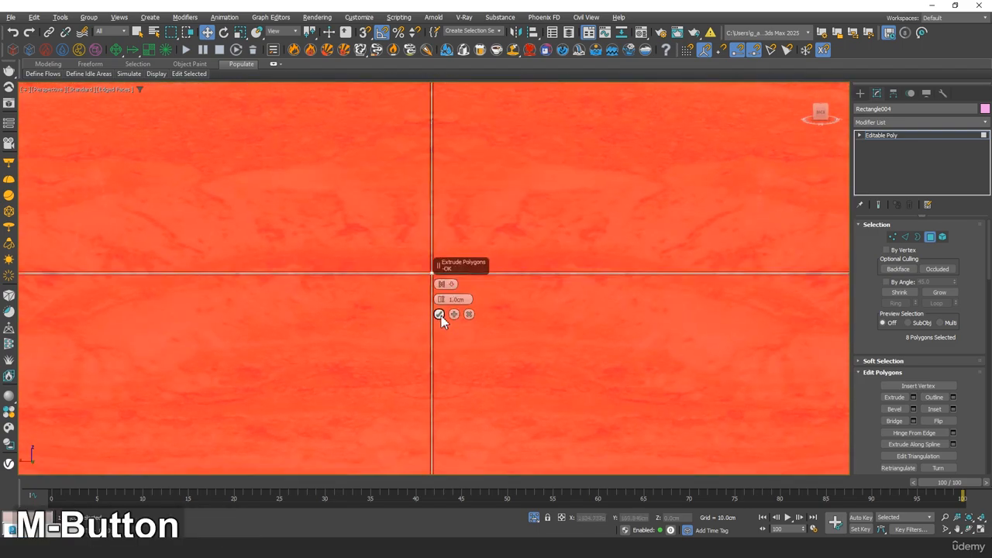
pyautogui.click(439, 315)
# Select the wall's two top polygons and the two polygons on the end beside the narrower panels.
pyautogui.moveTo(439, 319)
pyautogui.keyDown('alt'); pyautogui.mouseDown(button='middle')
pyautogui.moveTo(441, 350)
pyautogui.moveTo(389, 353)
pyautogui.moveTo(385, 319)
pyautogui.moveTo(403, 315)
pyautogui.moveTo(394, 275)
pyautogui.moveTo(438, 302)
pyautogui.mouseUp(button='middle'); pyautogui.keyUp('alt')
pyautogui.scroll(-4, 389, 354)
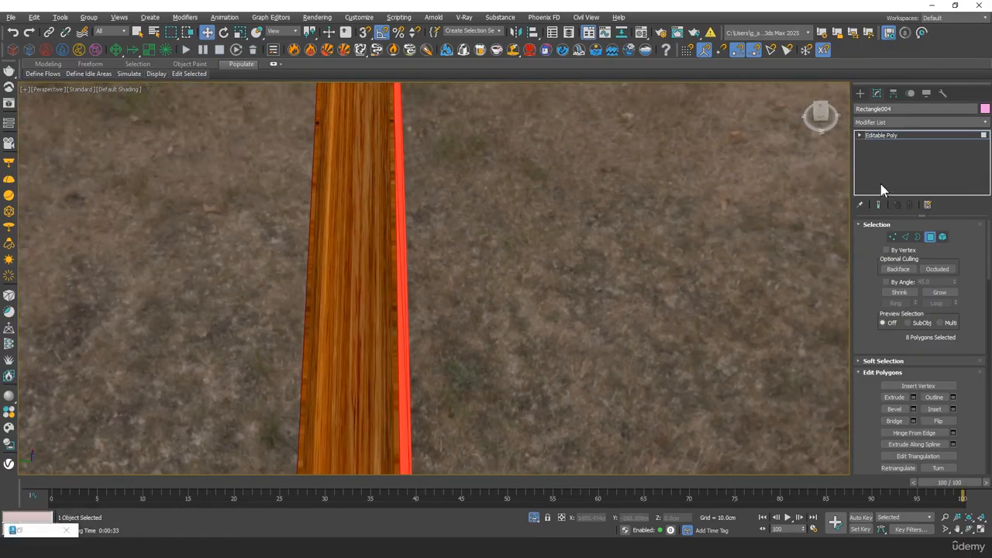
pyautogui.click(926, 240)
pyautogui.scroll(-3, 623, 191)
pyautogui.click(931, 237)
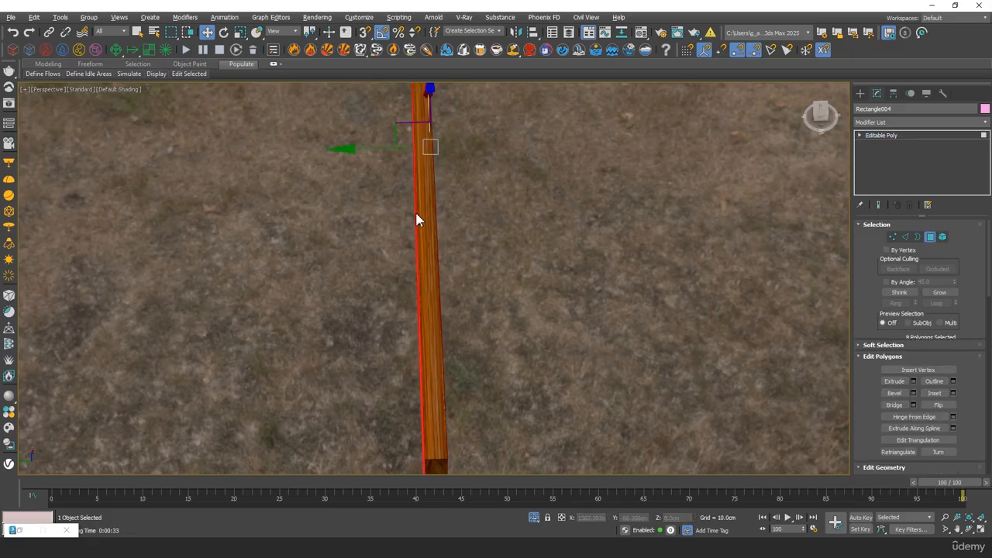
pyautogui.click(420, 205)
pyautogui.keyDown('ctrl'); pyautogui.click(443, 237); pyautogui.keyUp('ctrl')
pyautogui.keyDown('alt'); pyautogui.moveTo(444, 236); pyautogui.dragTo(393, 268, button='middle'); pyautogui.keyUp('alt')
pyautogui.keyDown('ctrl'); pyautogui.click(447, 238); pyautogui.keyUp('ctrl')
pyautogui.keyDown('alt'); pyautogui.moveTo(446, 239); pyautogui.dragTo(445, 180, button='middle'); pyautogui.keyUp('alt')
pyautogui.keyDown('ctrl'); pyautogui.click(447, 248); pyautogui.keyUp('ctrl')
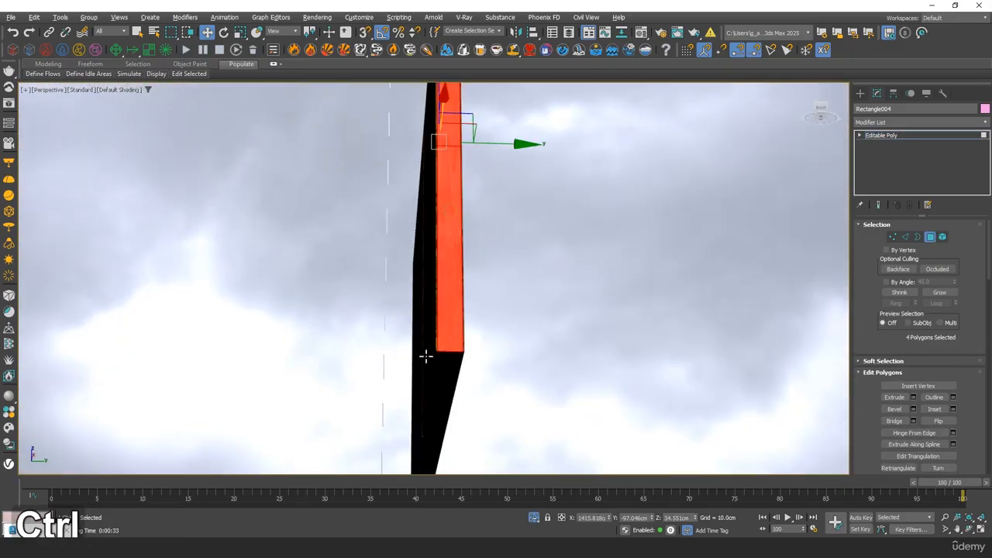
# Add the wall's two bottom polygons and the opposite end's two polygons to the selection, and turn off selected-face shading.
pyautogui.keyDown('alt'); pyautogui.moveTo(425, 357); pyautogui.dragTo(529, 169, button='middle'); pyautogui.keyUp('alt')
pyautogui.keyDown('ctrl'); pyautogui.click(414, 192); pyautogui.keyUp('ctrl')
pyautogui.keyDown('alt'); pyautogui.moveTo(414, 192); pyautogui.dragTo(372, 253, button='middle'); pyautogui.keyUp('alt')
pyautogui.keyDown('ctrl'); pyautogui.click(352, 238); pyautogui.keyUp('ctrl')
pyautogui.keyDown('ctrl'); pyautogui.click(427, 195); pyautogui.keyUp('ctrl')
pyautogui.keyDown('alt'); pyautogui.moveTo(427, 195); pyautogui.dragTo(416, 337, button='middle'); pyautogui.keyUp('alt')
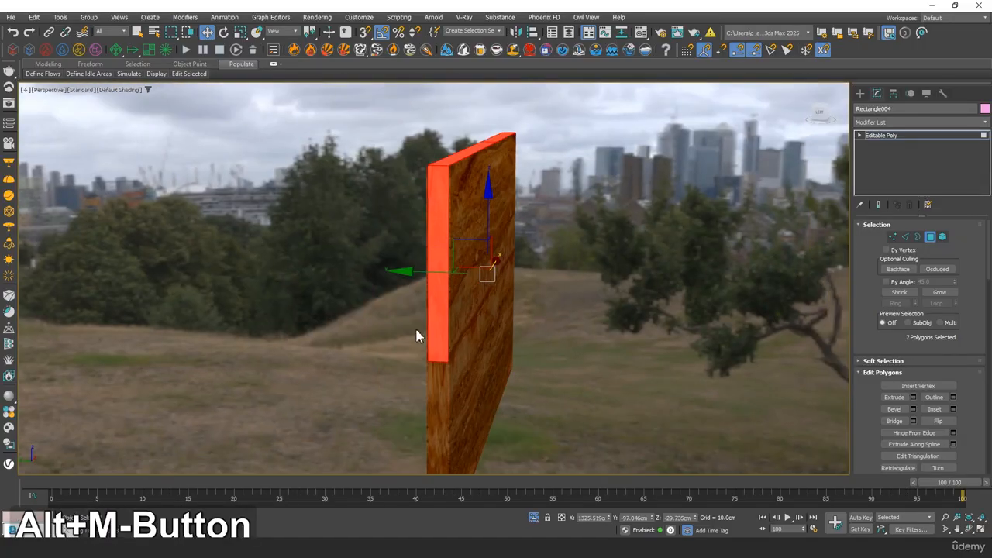
pyautogui.keyDown('ctrl'); pyautogui.click(443, 399); pyautogui.keyUp('ctrl')
pyautogui.moveTo(443, 399)
pyautogui.keyDown('alt'); pyautogui.mouseDown(button='middle')
pyautogui.moveTo(423, 313)
pyautogui.moveTo(324, 308)
pyautogui.moveTo(407, 307)
pyautogui.mouseUp(button='middle'); pyautogui.keyUp('alt')
pyautogui.press('F2')
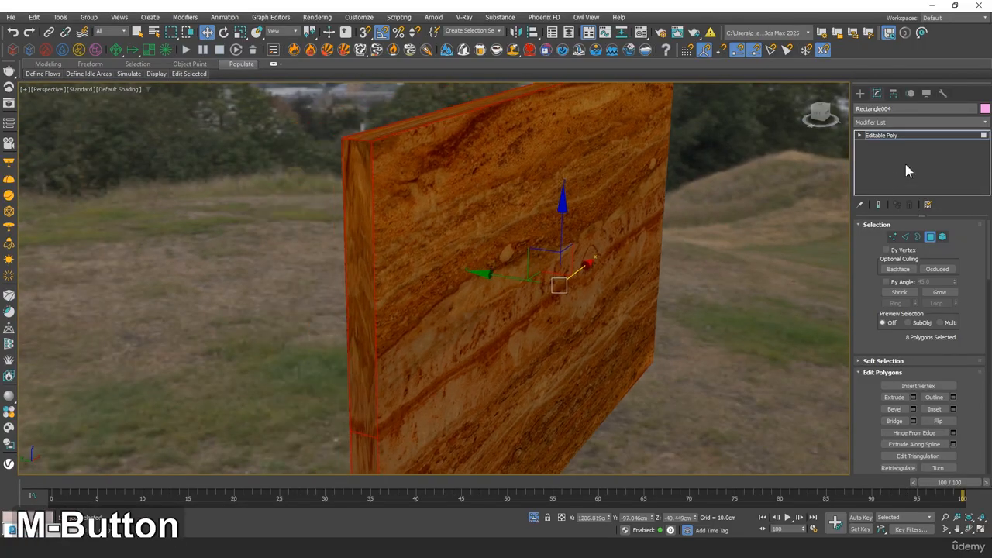
# Add a UVW Map modifier with box mapping to the wall's selected edge polygons.
pyautogui.click(923, 121)
pyautogui.write('uvw')
pyautogui.press('Return')
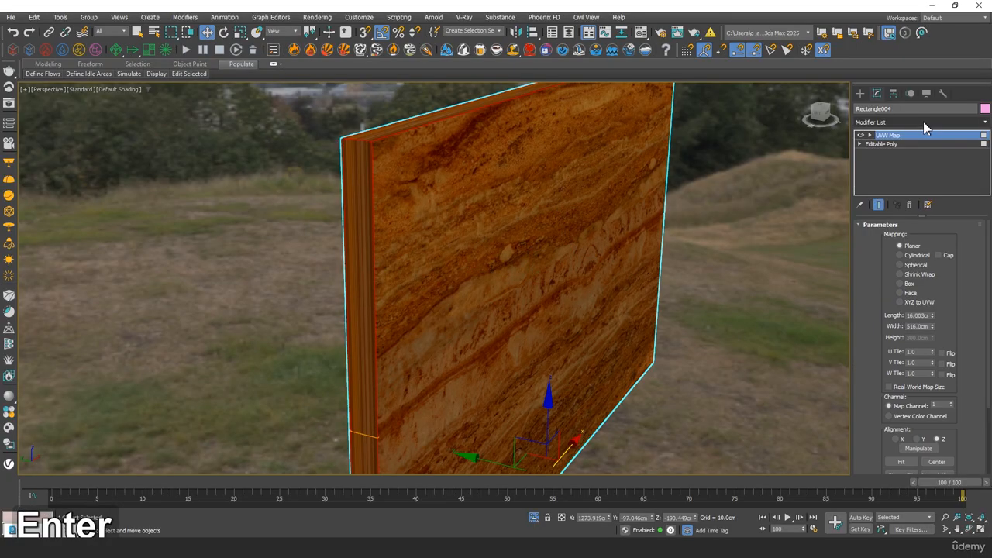
pyautogui.click(908, 285)
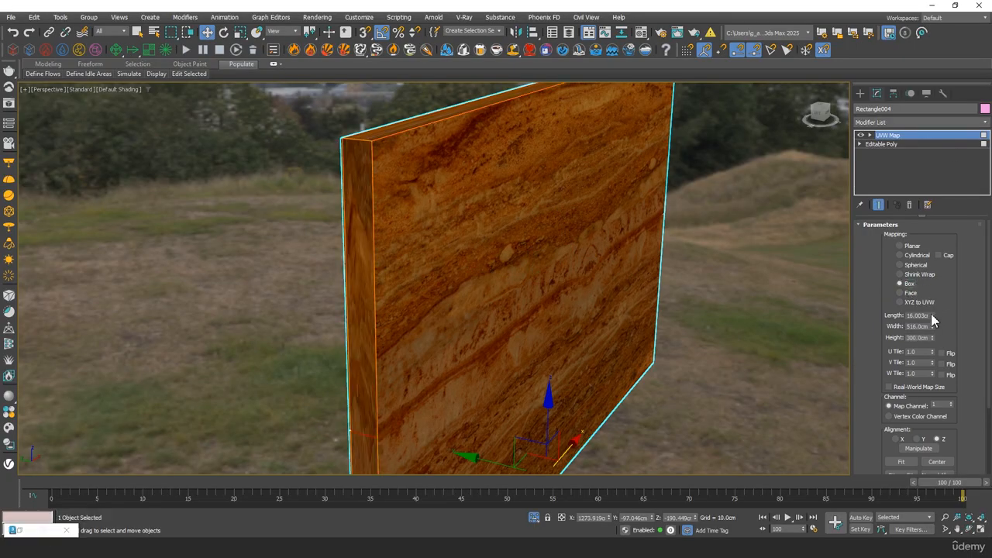
# Set the box mapping length on the orange wall's edge polygons to about -263.88 cm and exit isolation.
pyautogui.moveTo(934, 316); pyautogui.dragTo(333, 152)
pyautogui.moveTo(421, 188); pyautogui.dragTo(574, 225, button='middle')
pyautogui.click(534, 517)
pyautogui.keyDown('alt'); pyautogui.moveTo(504, 275); pyautogui.dragTo(483, 277, button='middle'); pyautogui.keyUp('alt')
pyautogui.scroll(-5, 483, 277)
pyautogui.moveTo(282, 323); pyautogui.dragTo(367, 258, button='middle')
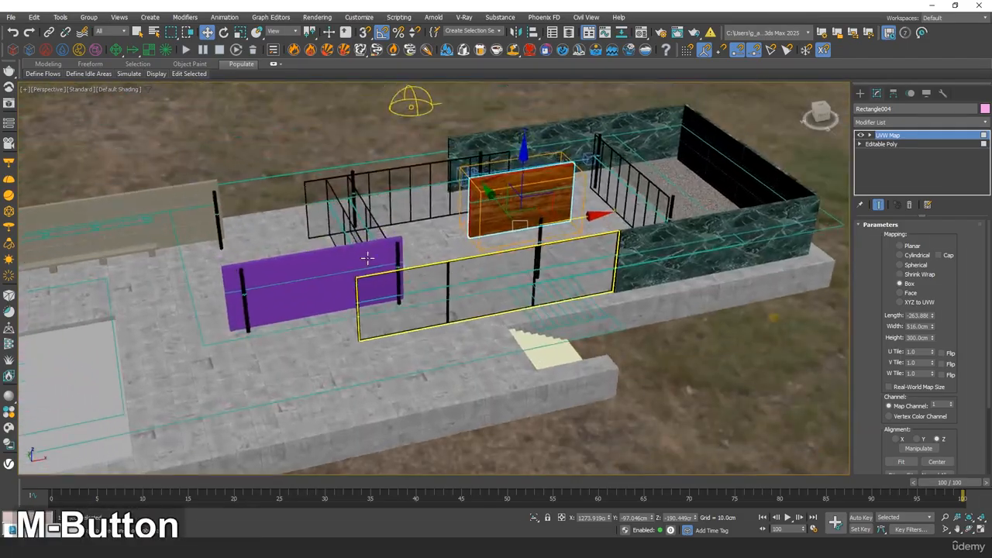
# Assign the green marble material to the purple wall and show its Marble green13.jpg bitmap in the viewport.
pyautogui.click(355, 256)
pyautogui.press('m')
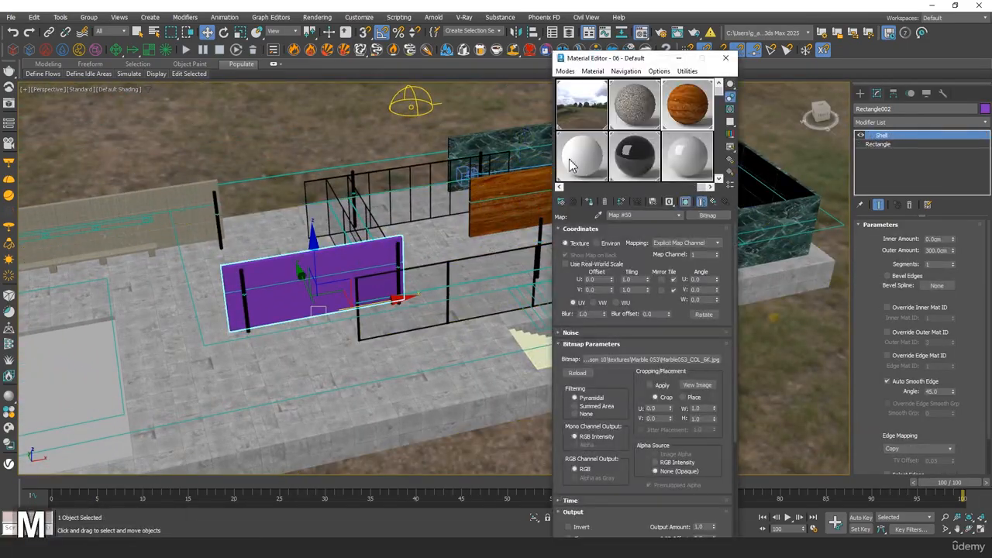
pyautogui.moveTo(700, 189); pyautogui.dragTo(624, 191)
pyautogui.click(621, 158)
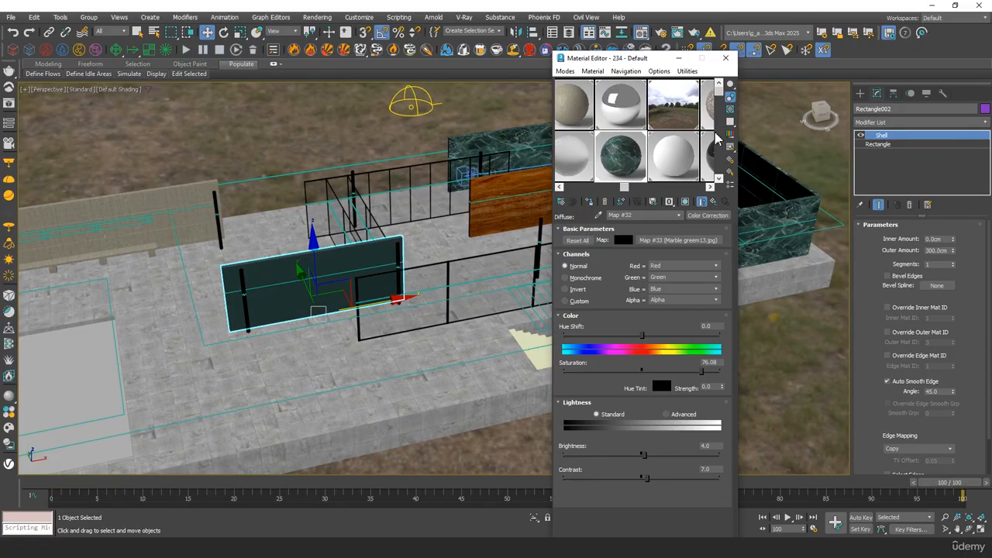
pyautogui.click(686, 202)
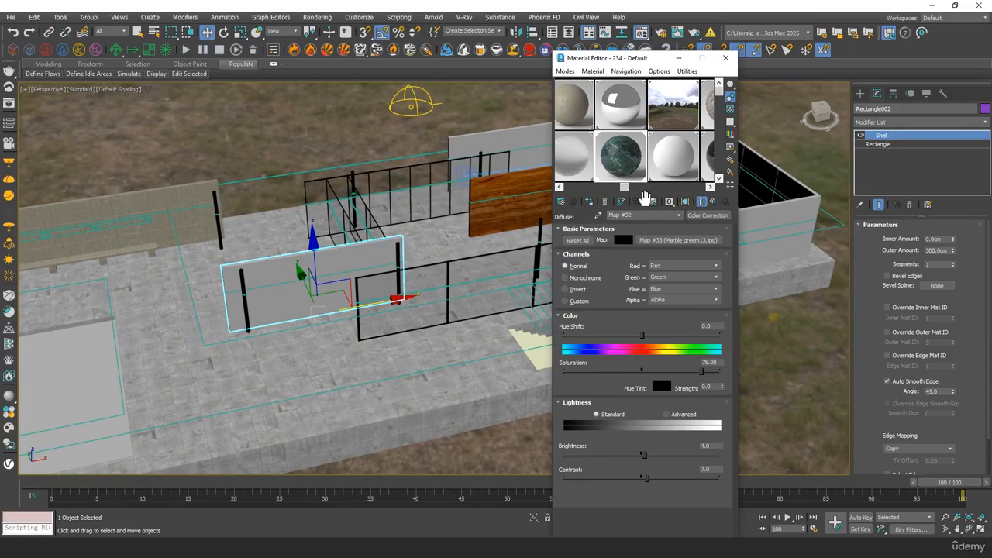
pyautogui.click(672, 242)
pyautogui.click(685, 202)
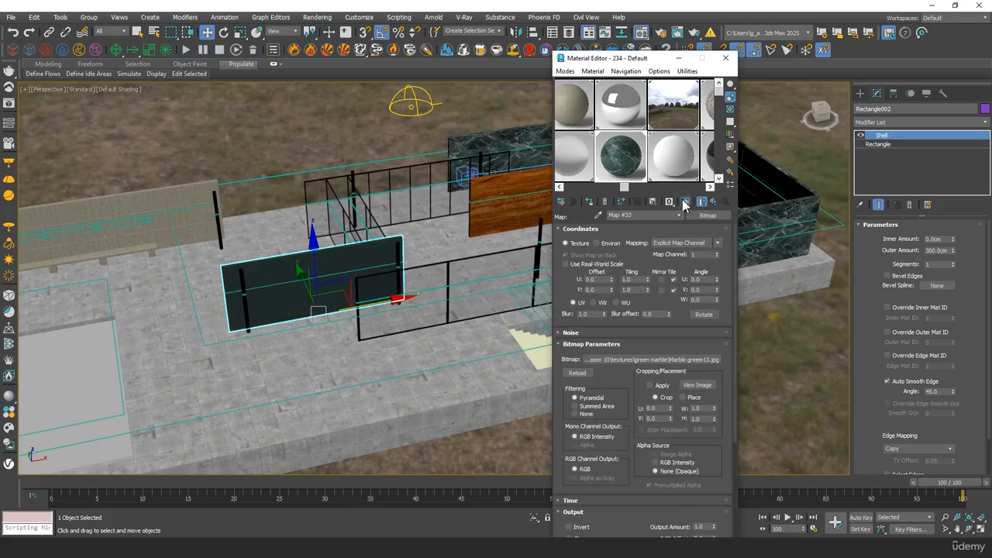
pyautogui.click(679, 58)
# Add a UVW Map modifier with box mapping to the green marble wall.
pyautogui.press('z')
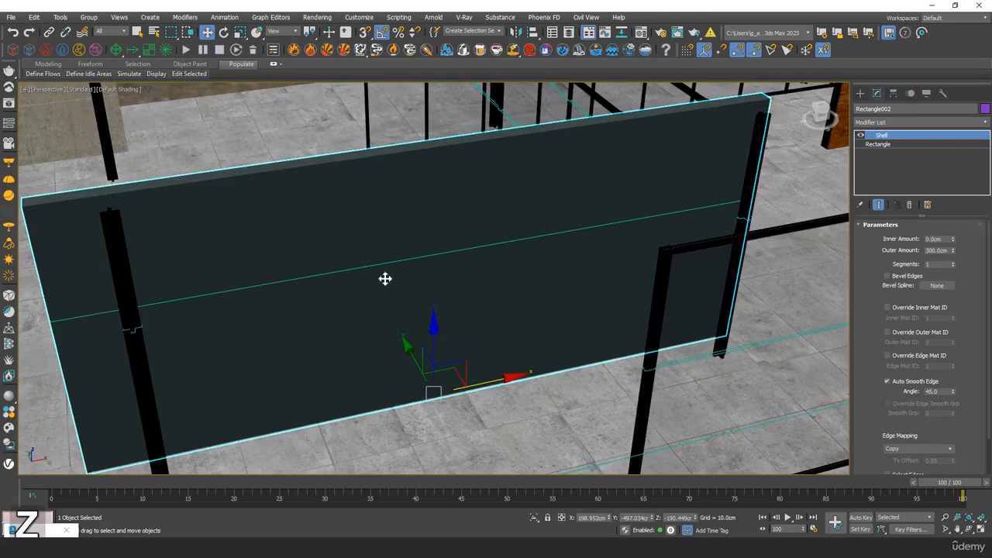
pyautogui.keyDown('alt'); pyautogui.moveTo(385, 276); pyautogui.dragTo(508, 255, button='middle'); pyautogui.keyUp('alt')
pyautogui.click(922, 123)
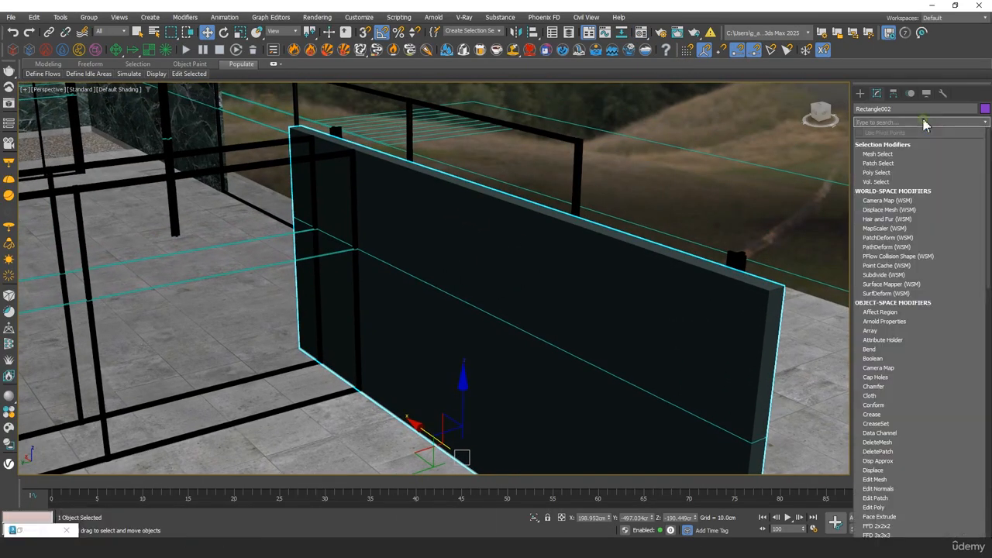
pyautogui.write('uvw')
pyautogui.press('Return')
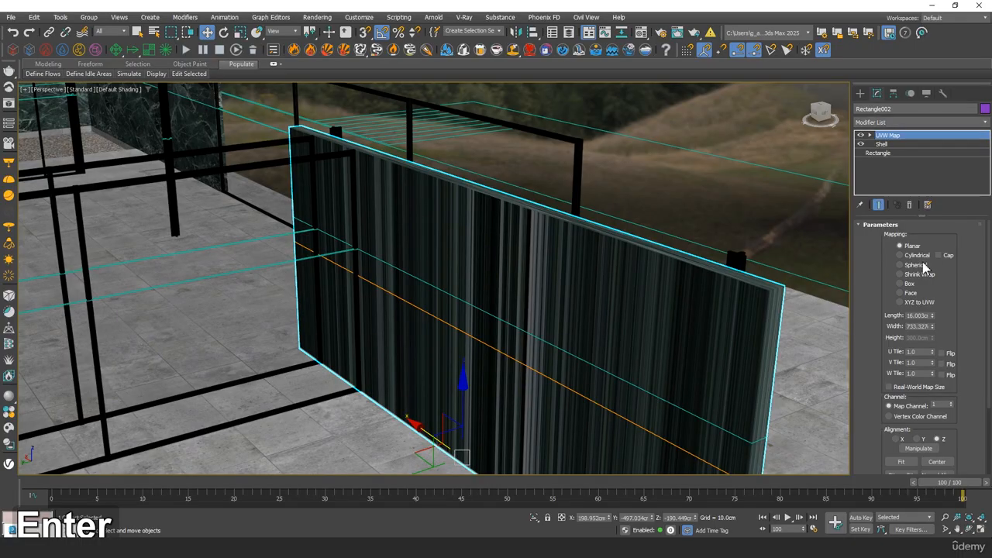
pyautogui.click(903, 284)
pyautogui.keyDown('alt'); pyautogui.moveTo(587, 261); pyautogui.dragTo(692, 239, button='middle'); pyautogui.keyUp('alt')
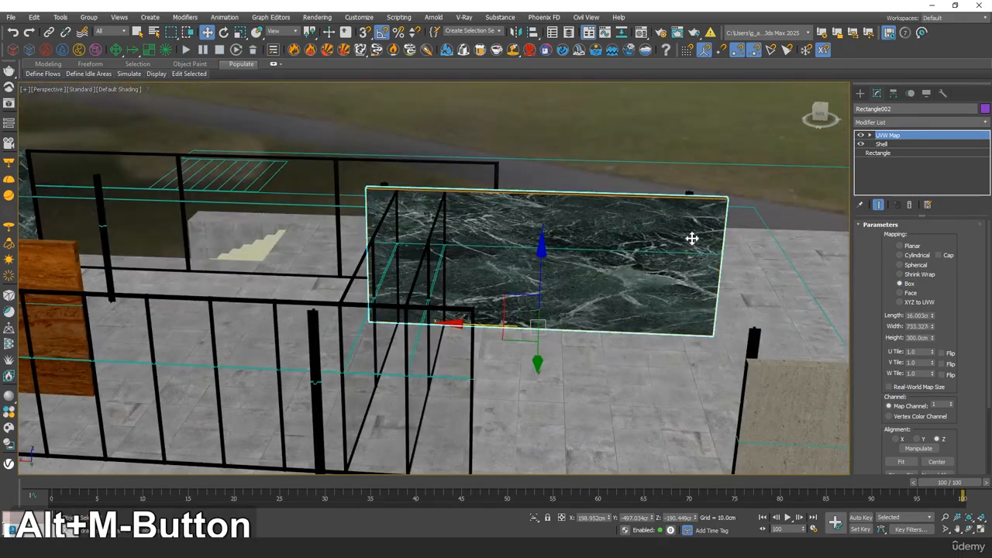
# Reduce the green wall's mapping width to about 324 cm so the marble repeats along its length.
pyautogui.moveTo(934, 325); pyautogui.dragTo(933, 359)
pyautogui.keyDown('alt'); pyautogui.moveTo(543, 255); pyautogui.dragTo(352, 230, button='middle'); pyautogui.keyUp('alt')
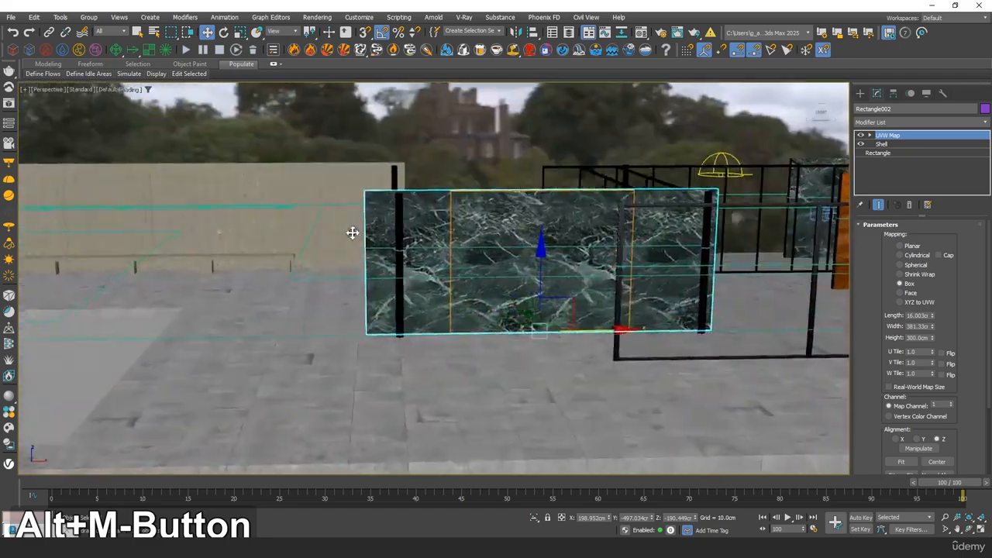
pyautogui.scroll(3, 475, 215)
pyautogui.scroll(-1, 509, 219)
pyautogui.moveTo(508, 219); pyautogui.dragTo(624, 198, button='middle')
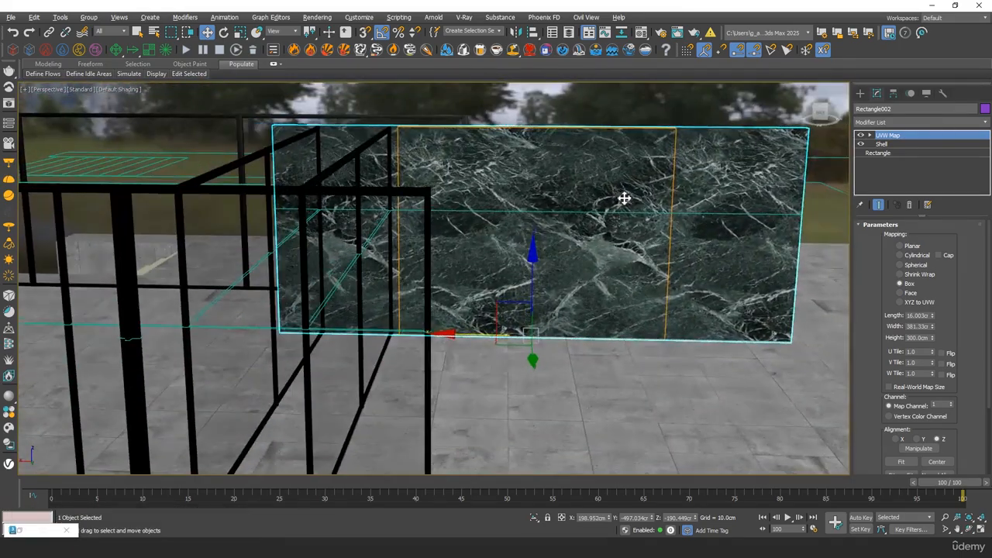
pyautogui.moveTo(932, 328); pyautogui.dragTo(934, 338)
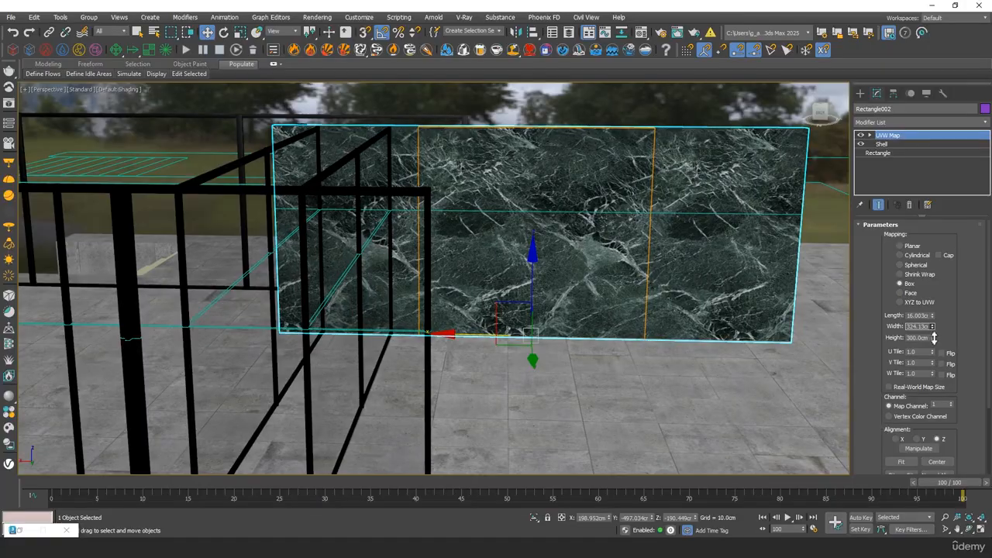
# Shift the UVW Map gizmo along the green wall to about X 292.69 cm and Z -40.45 cm.
pyautogui.click(904, 136)
pyautogui.moveTo(461, 235); pyautogui.dragTo(395, 237)
pyautogui.keyDown('alt'); pyautogui.moveTo(554, 220); pyautogui.dragTo(693, 173, button='middle'); pyautogui.keyUp('alt')
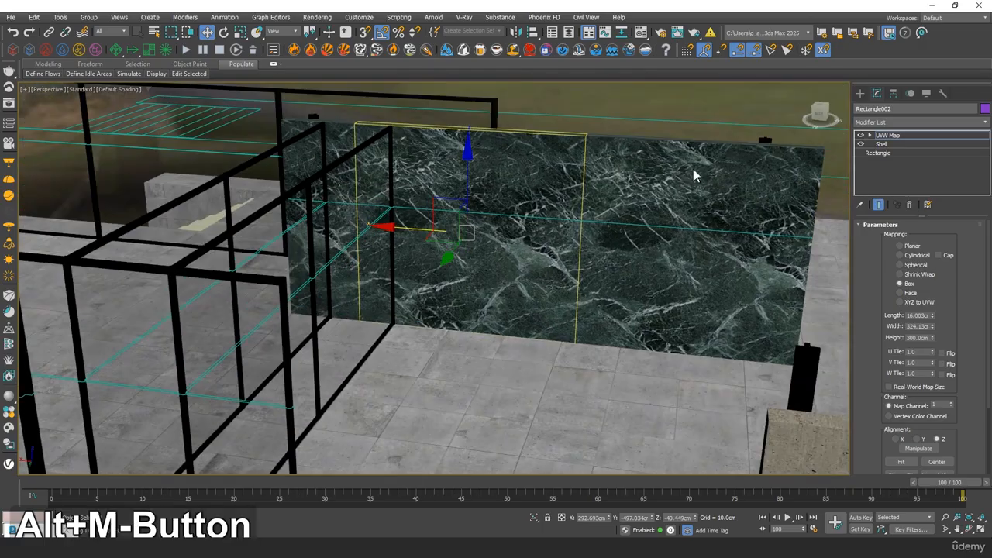
pyautogui.rightClick(618, 187)
# Set the green wall's mapping length to about 325.66 cm and convert the wall to an Editable Poly.
pyautogui.keyDown('alt'); pyautogui.moveTo(650, 284); pyautogui.dragTo(456, 260, button='middle'); pyautogui.keyUp('alt')
pyautogui.scroll(3, 511, 244)
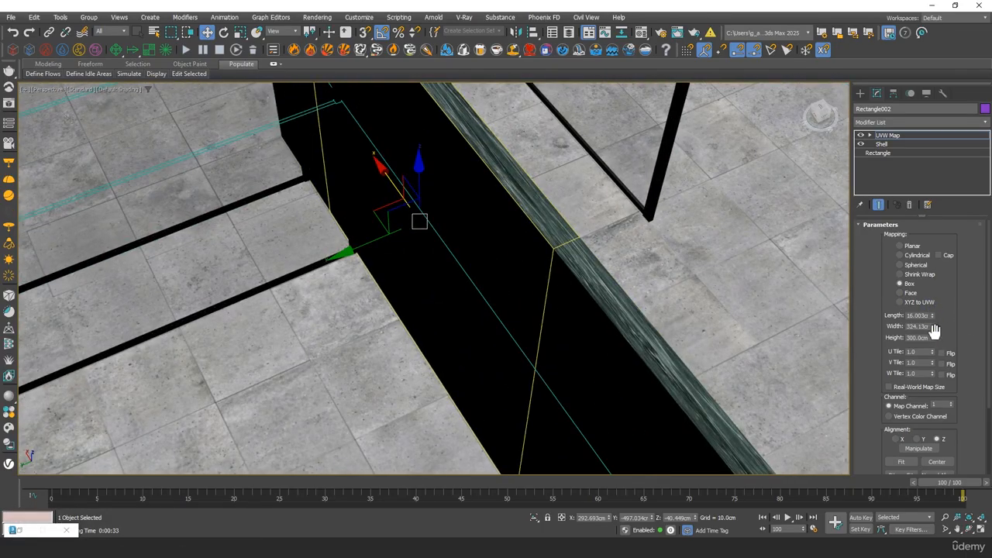
pyautogui.moveTo(934, 322); pyautogui.dragTo(958, 374)
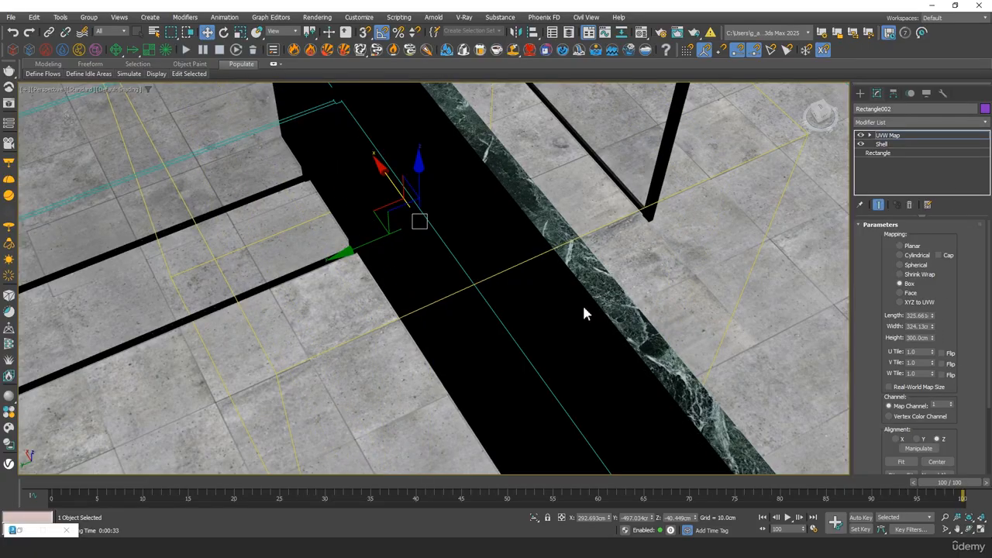
pyautogui.keyDown('alt'); pyautogui.moveTo(585, 314); pyautogui.dragTo(545, 240, button='middle'); pyautogui.keyUp('alt')
pyautogui.rightClick(545, 215)
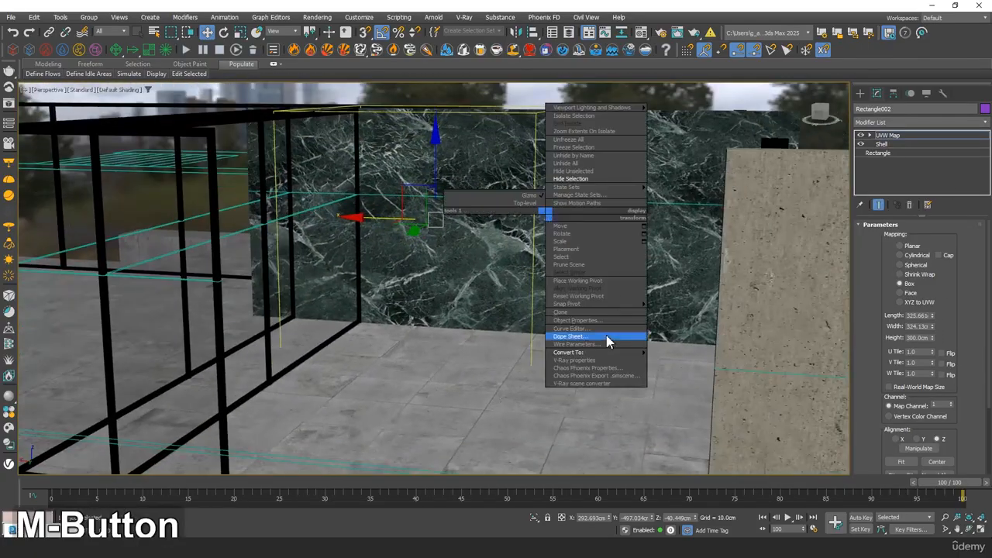
pyautogui.click(682, 360)
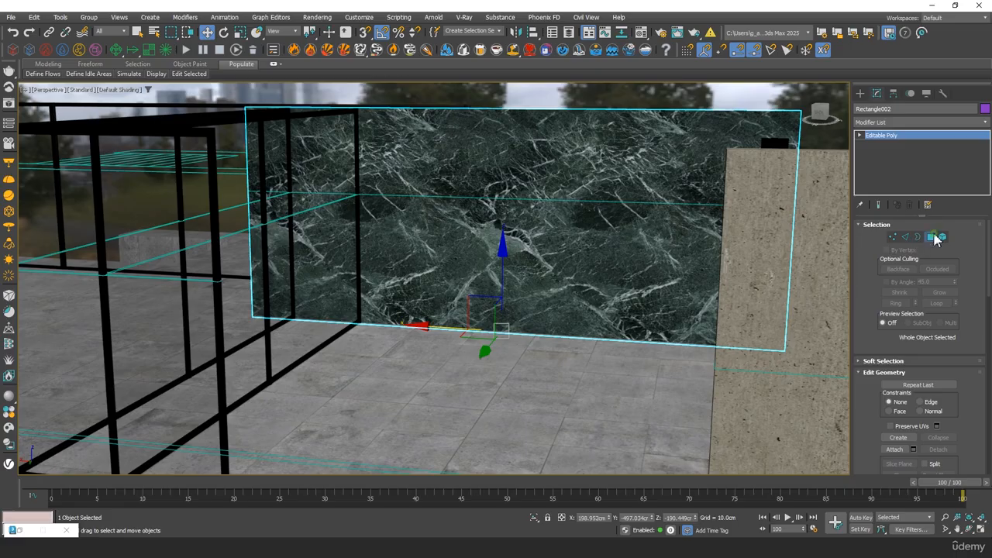
# Connect the wall's four long horizontal edges with one segment to divide it vertically, and display edged faces.
pyautogui.click(934, 237)
pyautogui.click(904, 238)
pyautogui.keyDown('alt'); pyautogui.moveTo(540, 239); pyautogui.dragTo(604, 261, button='middle'); pyautogui.keyUp('alt')
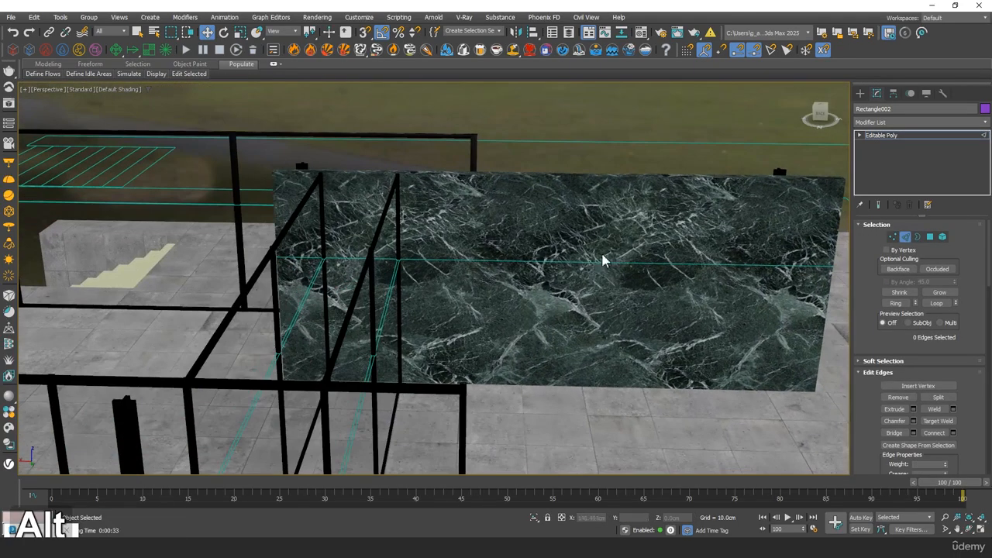
pyautogui.moveTo(604, 396); pyautogui.dragTo(609, 455)
pyautogui.moveTo(377, 298); pyautogui.dragTo(368, 299, button='middle')
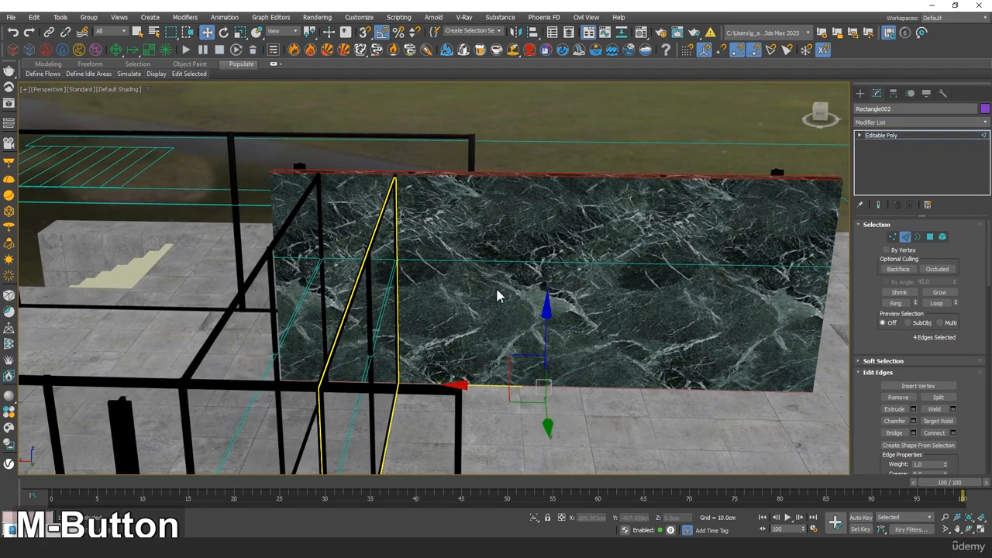
pyautogui.rightClick(535, 339)
pyautogui.click(443, 381)
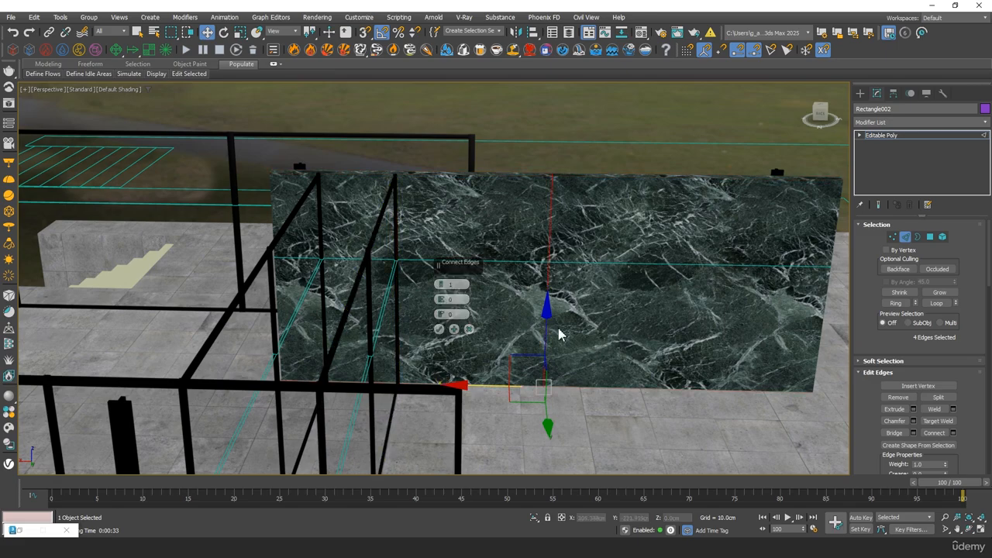
pyautogui.click(440, 330)
pyautogui.press('F4')
pyautogui.scroll(-3, 430, 331)
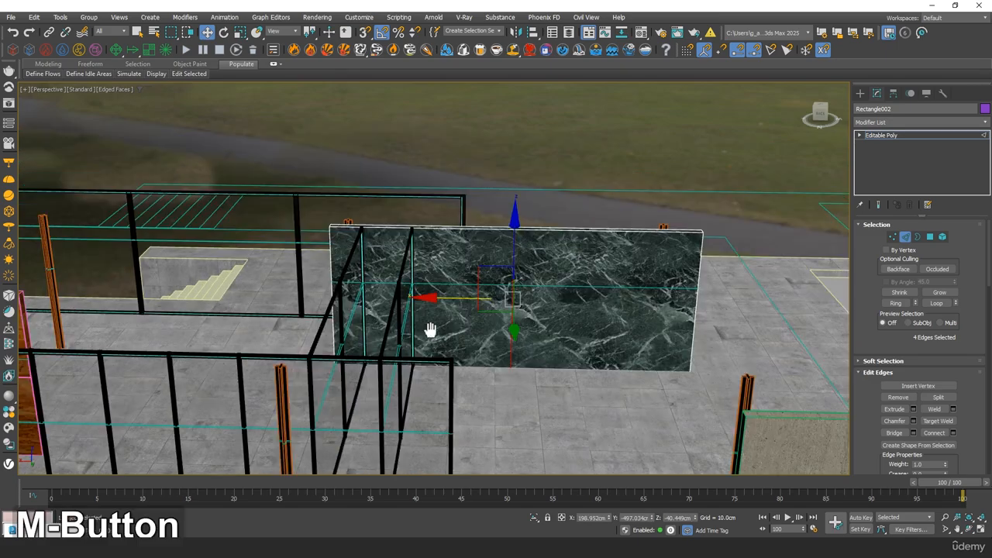
# Isolate the green wall and connect its six vertical edges with one horizontal segment at mid-height.
pyautogui.click(532, 518)
pyautogui.keyDown('alt'); pyautogui.moveTo(465, 361); pyautogui.dragTo(398, 300, button='middle'); pyautogui.keyUp('alt')
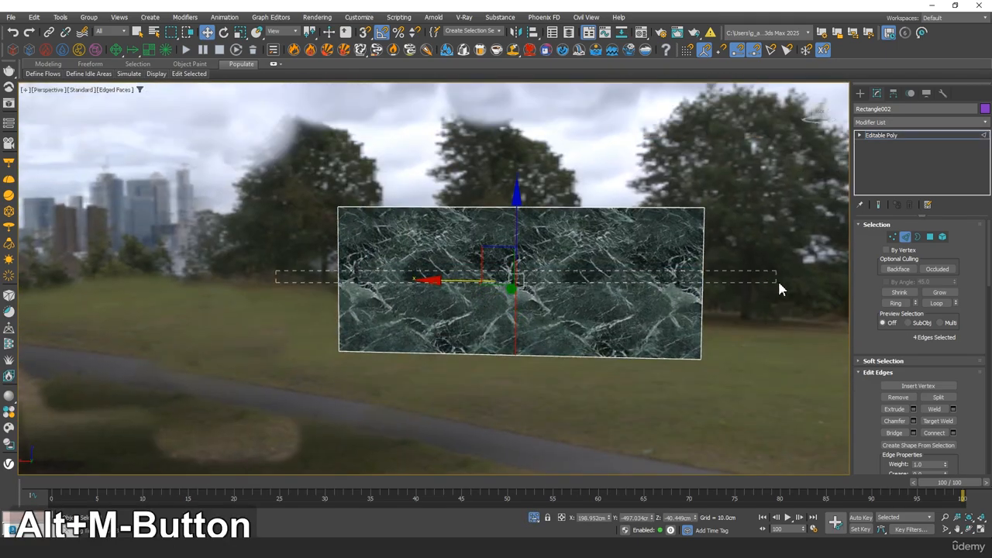
pyautogui.moveTo(779, 283); pyautogui.dragTo(779, 283)
pyautogui.rightClick(552, 286)
pyautogui.click(451, 320)
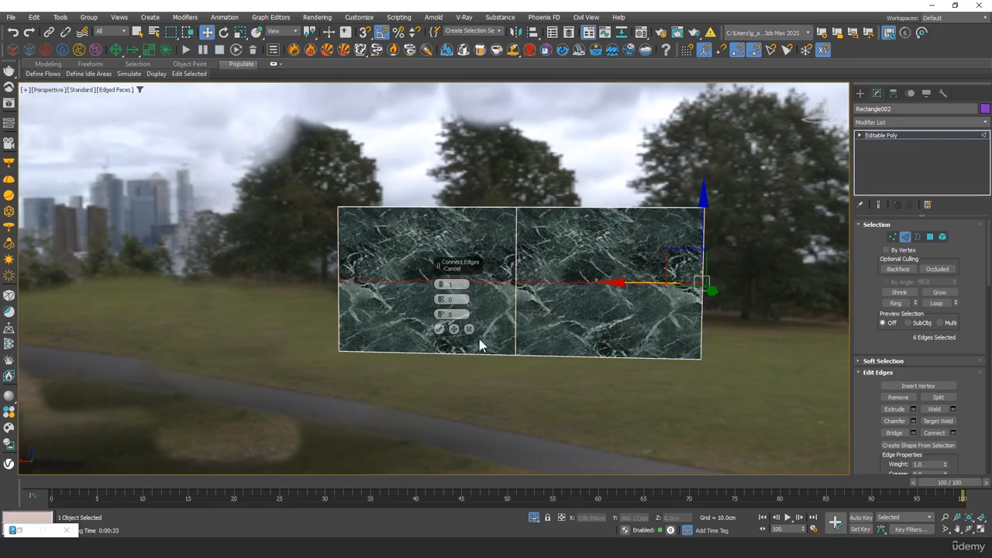
pyautogui.click(439, 331)
# Select the four panel polygons on each of the green wall's two large faces.
pyautogui.click(930, 236)
pyautogui.click(596, 323)
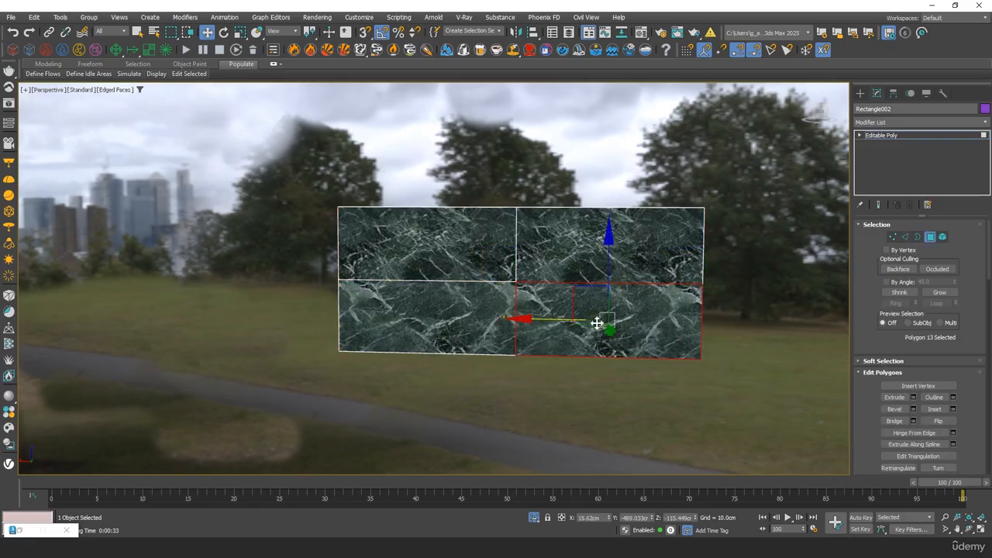
pyautogui.keyDown('ctrl'); pyautogui.click(481, 310); pyautogui.keyUp('ctrl')
pyautogui.keyDown('ctrl'); pyautogui.click(481, 256); pyautogui.keyUp('ctrl')
pyautogui.keyDown('ctrl'); pyautogui.click(620, 257); pyautogui.keyUp('ctrl')
pyautogui.keyDown('alt'); pyautogui.moveTo(620, 272); pyautogui.dragTo(555, 245, button='middle'); pyautogui.keyUp('alt')
pyautogui.keyDown('ctrl'); pyautogui.click(589, 227); pyautogui.keyUp('ctrl')
pyautogui.keyDown('ctrl'); pyautogui.click(455, 268); pyautogui.keyUp('ctrl')
pyautogui.keyDown('ctrl'); pyautogui.click(438, 341); pyautogui.keyUp('ctrl')
pyautogui.keyDown('ctrl'); pyautogui.click(540, 292); pyautogui.keyUp('ctrl')
# Inset the eight marble panels individually by 0.5 cm and keep all of them selected.
pyautogui.scroll(3, 556, 245)
pyautogui.rightClick(551, 243)
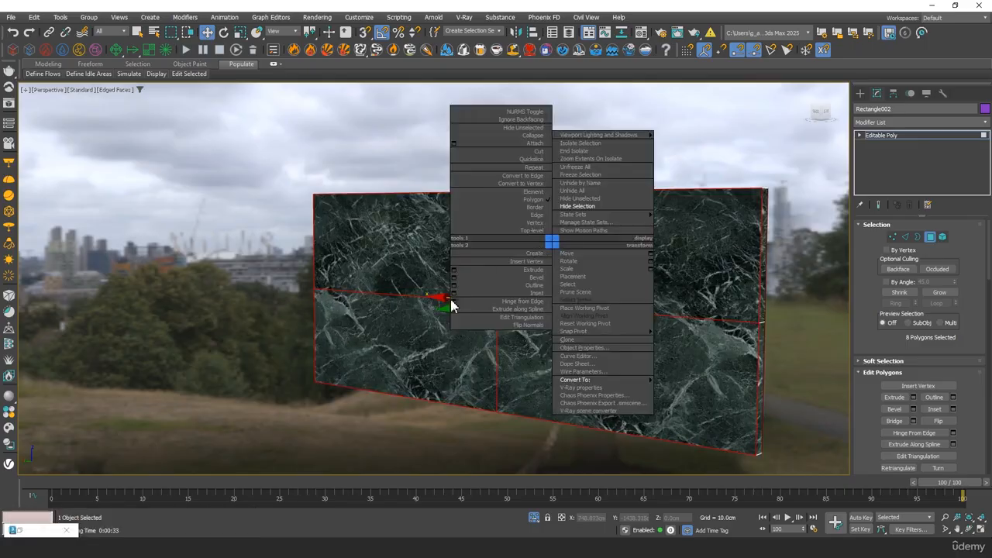
pyautogui.click(454, 293)
pyautogui.keyDown('alt'); pyautogui.moveTo(621, 354); pyautogui.dragTo(481, 321, button='middle'); pyautogui.keyUp('alt')
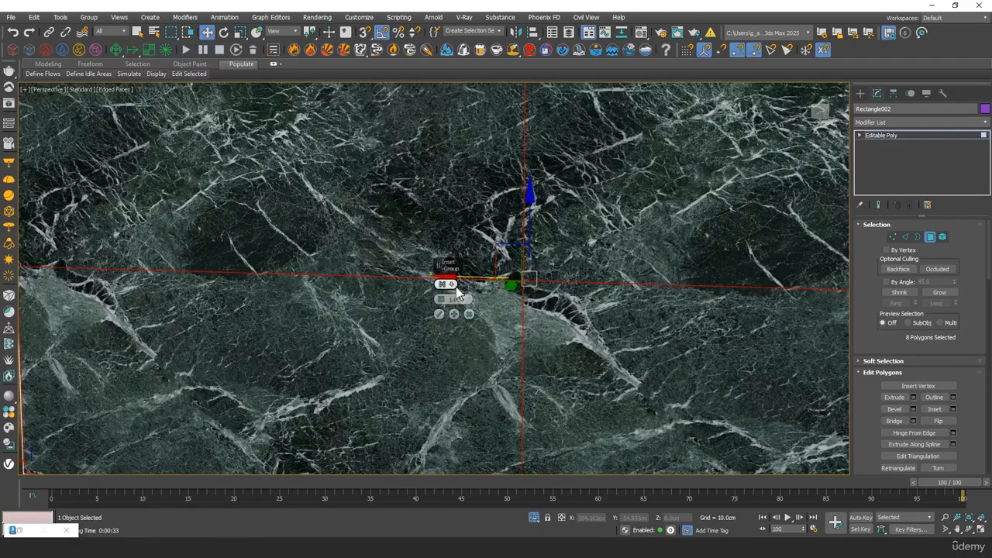
pyautogui.click(460, 306)
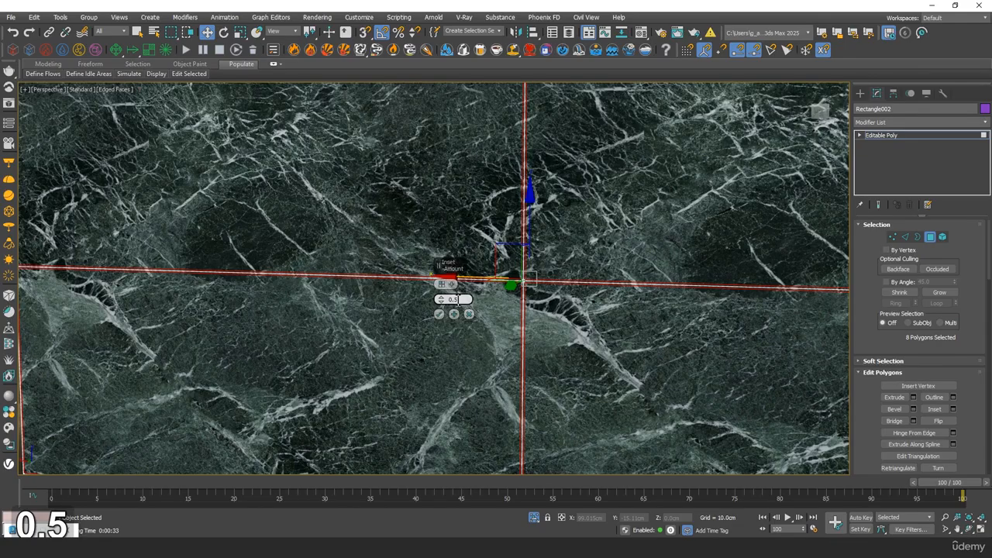
pyautogui.press('Return')
pyautogui.click(439, 314)
pyautogui.click(439, 317)
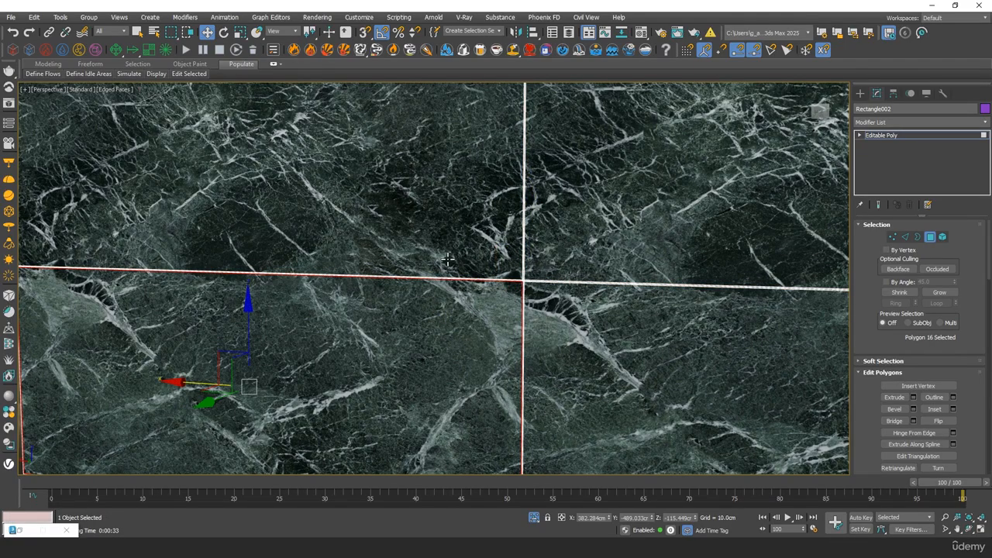
pyautogui.hotkey('ctrl', 'z')
# Shade the selected faces, extrude the eight panels by 0.5 cm to form joint grooves, and leave polygon editing.
pyautogui.press('F2')
pyautogui.moveTo(448, 259)
pyautogui.keyDown('alt'); pyautogui.mouseDown(button='middle')
pyautogui.moveTo(472, 268)
pyautogui.moveTo(381, 265)
pyautogui.moveTo(392, 239)
pyautogui.mouseUp(button='middle'); pyautogui.keyUp('alt')
pyautogui.rightClick(392, 239)
pyautogui.click(290, 271)
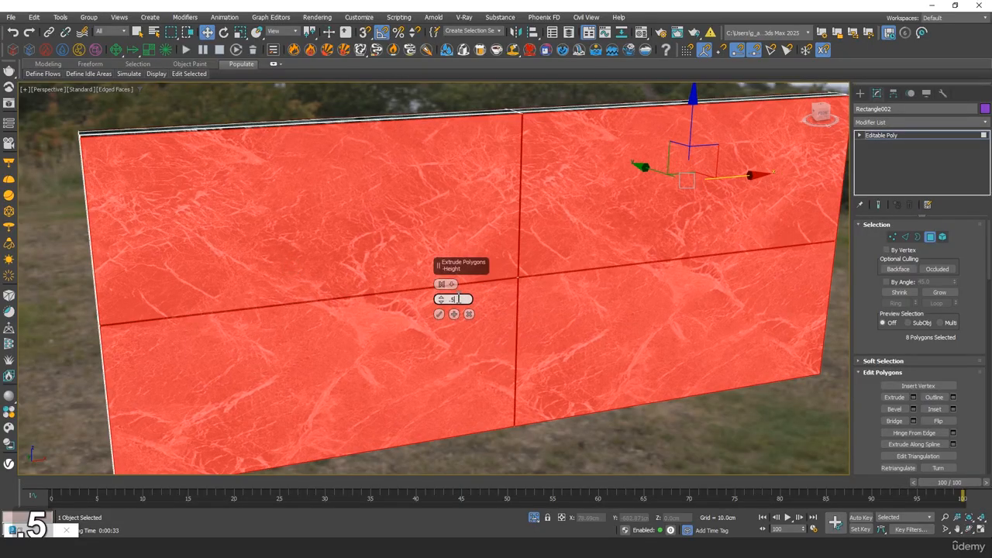
pyautogui.press('Return')
pyautogui.click(439, 314)
pyautogui.click(441, 317)
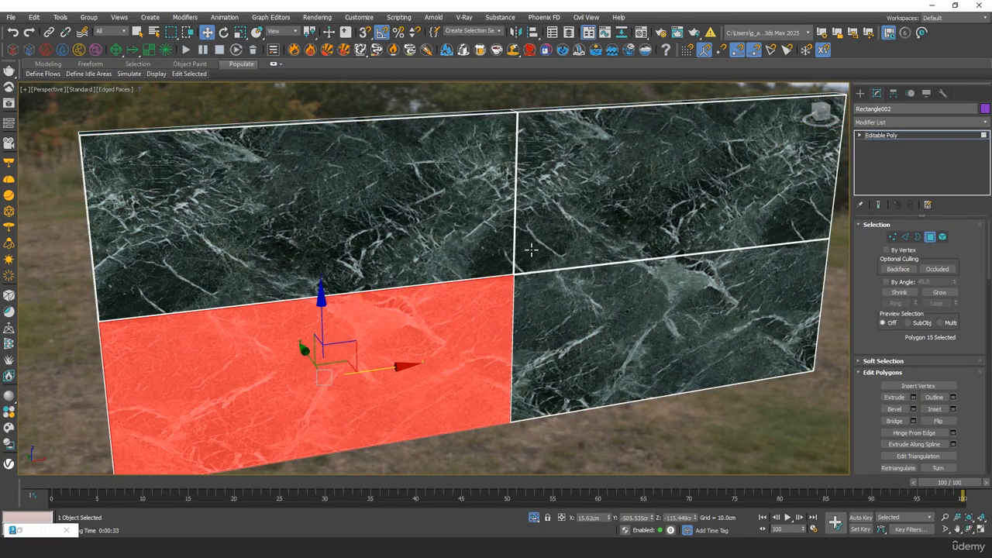
pyautogui.keyDown('alt'); pyautogui.moveTo(627, 368); pyautogui.dragTo(679, 323, button='middle'); pyautogui.keyUp('alt')
pyautogui.click(679, 323)
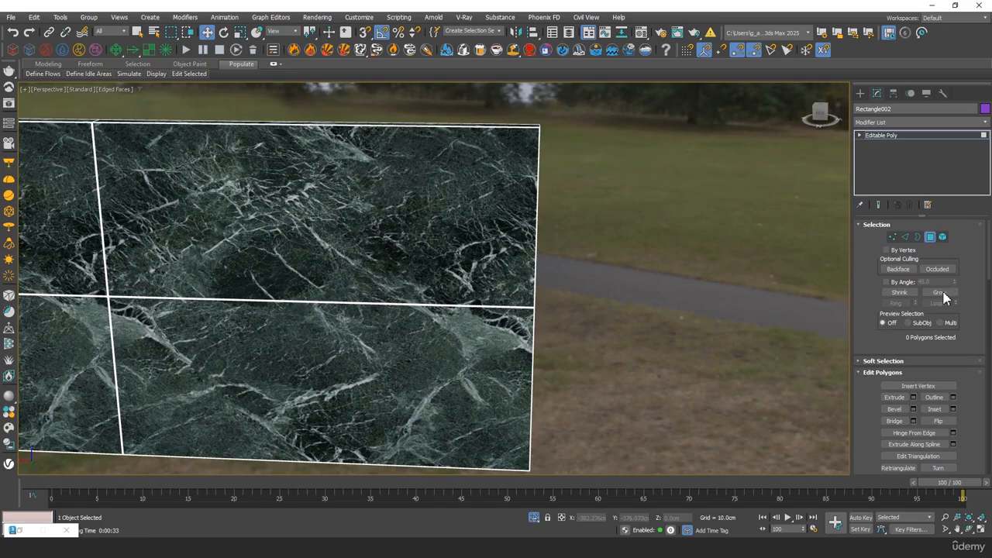
pyautogui.click(934, 236)
# Select the staircase beside the platform and assign the gray 01 - Default material to it.
pyautogui.scroll(-8, 509, 368)
pyautogui.keyDown('alt'); pyautogui.moveTo(509, 326); pyautogui.dragTo(637, 322, button='middle'); pyautogui.keyUp('alt')
pyautogui.keyDown('alt'); pyautogui.moveTo(684, 370); pyautogui.dragTo(602, 362, button='middle'); pyautogui.keyUp('alt')
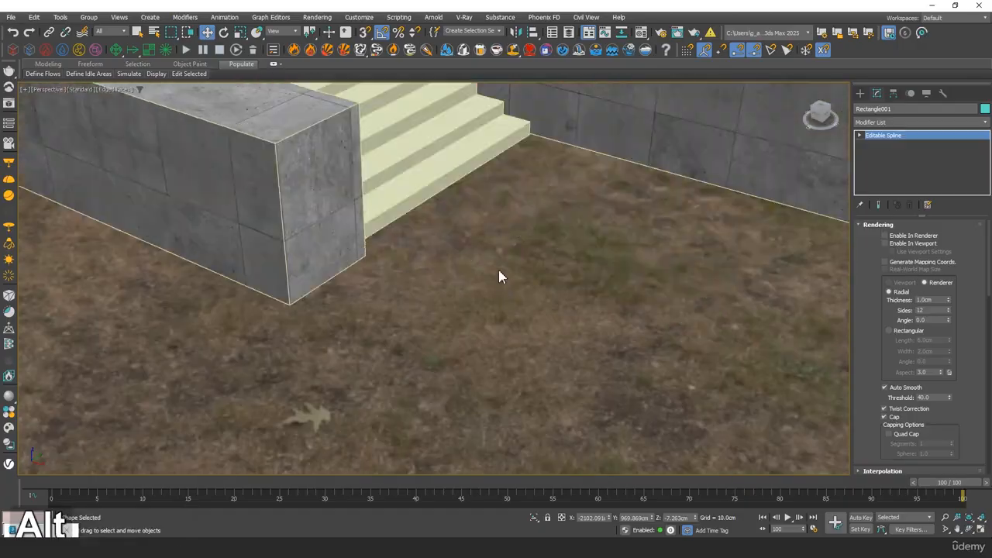
pyautogui.click(421, 166)
pyautogui.keyDown('alt'); pyautogui.moveTo(421, 166); pyautogui.dragTo(545, 350, button='middle'); pyautogui.keyUp('alt')
pyautogui.press('z')
pyautogui.press('m')
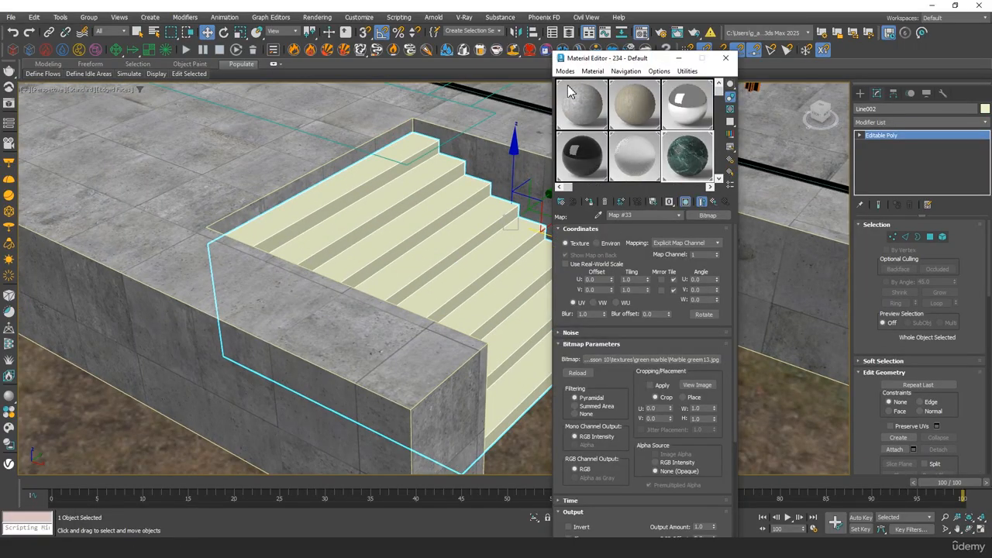
pyautogui.click(570, 92)
pyautogui.click(589, 201)
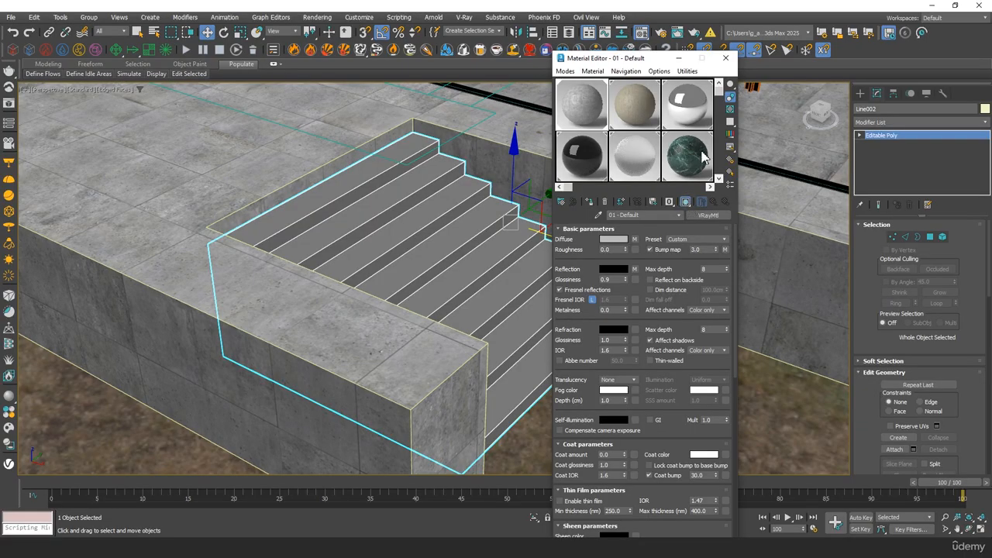
# Add a UVW Map modifier to the staircase and set its mapping to Box.
pyautogui.click(725, 58)
pyautogui.click(880, 122)
pyautogui.write('uvw')
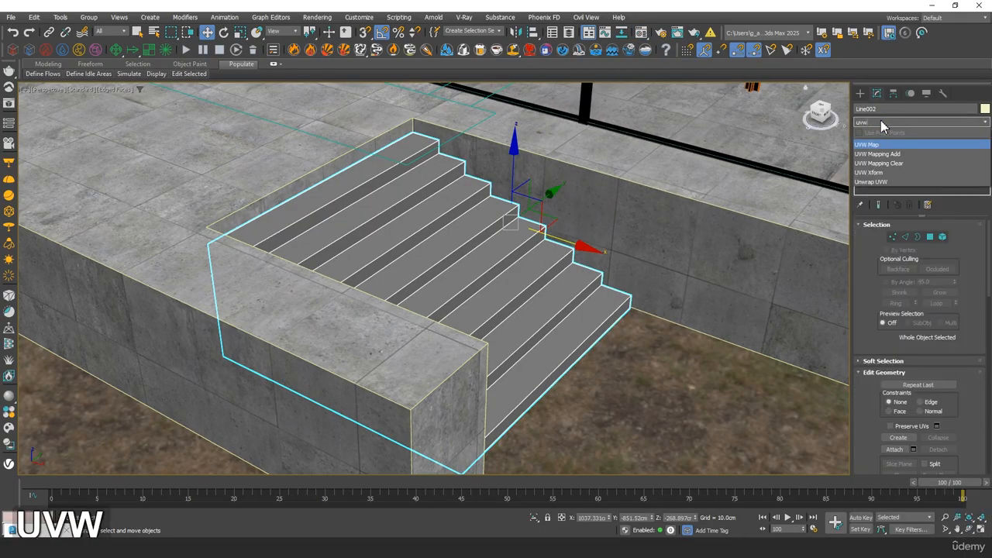
pyautogui.press('Return')
pyautogui.keyDown('alt'); pyautogui.moveTo(480, 310); pyautogui.dragTo(612, 310, button='middle'); pyautogui.keyUp('alt')
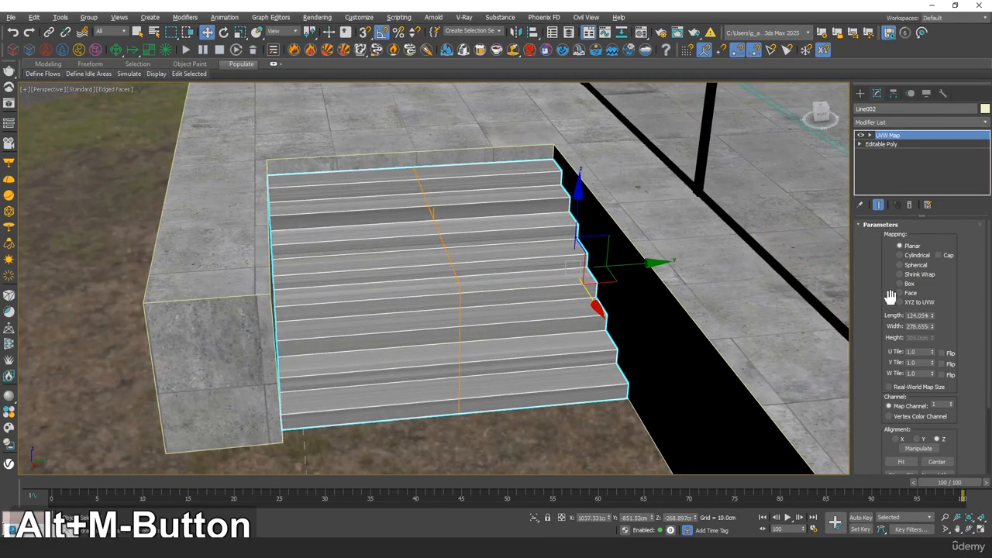
pyautogui.click(909, 283)
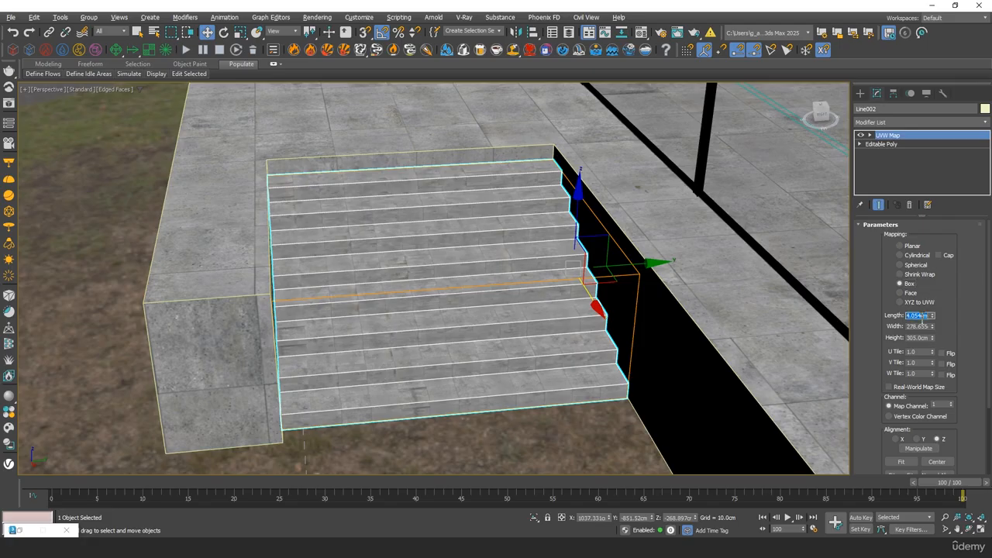
# Set the staircase mapping's length, width and height to 700 cm each.
pyautogui.write('700')
pyautogui.press('Tab')
pyautogui.write('700')
pyautogui.press('Tab')
pyautogui.write('700')
pyautogui.press('Tab')
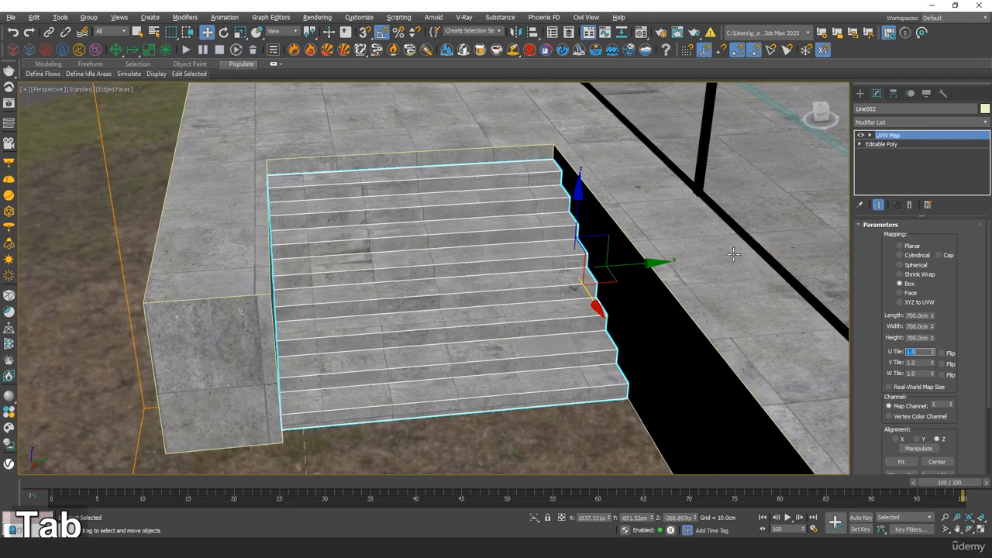
# Move the staircase's UVW Map gizmo to about X 922 cm, Y -1251 cm to line up the tile joints on the steps.
pyautogui.keyDown('alt'); pyautogui.moveTo(531, 241); pyautogui.dragTo(467, 222, button='middle'); pyautogui.keyUp('alt')
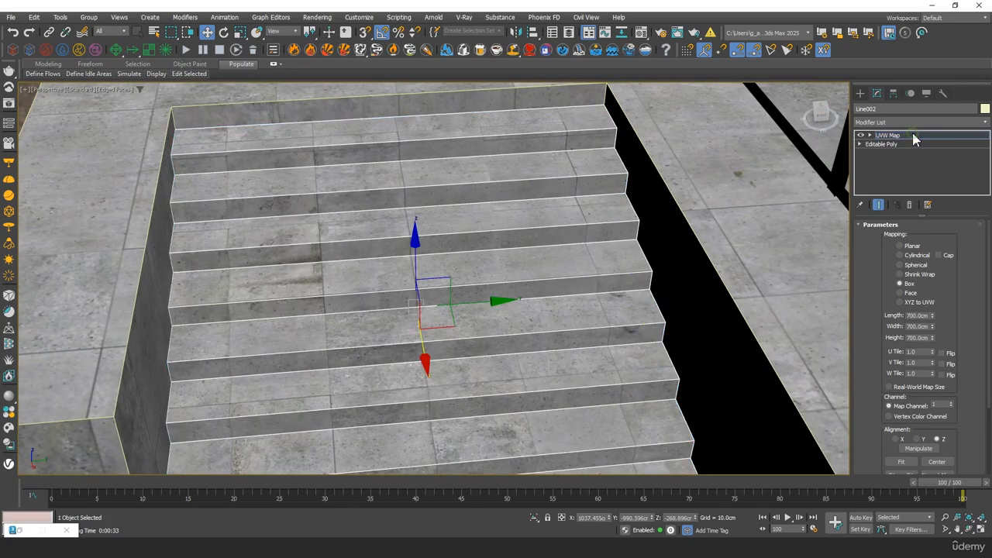
pyautogui.moveTo(494, 302); pyautogui.dragTo(62, 332)
pyautogui.keyDown('alt'); pyautogui.moveTo(62, 332); pyautogui.dragTo(654, 279, button='middle'); pyautogui.keyUp('alt')
pyautogui.scroll(-3, 654, 280)
pyautogui.moveTo(527, 371); pyautogui.dragTo(364, 359)
pyautogui.keyDown('alt'); pyautogui.moveTo(535, 326); pyautogui.dragTo(371, 194, button='middle'); pyautogui.keyUp('alt')
pyautogui.scroll(4, 631, 253)
pyautogui.moveTo(597, 221); pyautogui.dragTo(581, 272, button='middle')
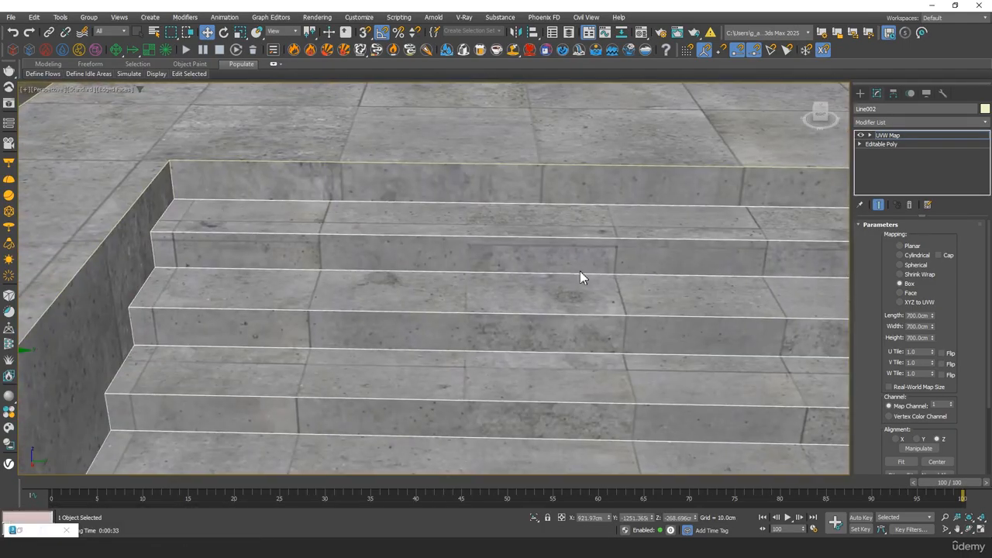
# Stretch the staircase mapping's height to about 1018.6 cm and shift its gizmo to about Y -1240.5 cm.
pyautogui.moveTo(934, 338); pyautogui.dragTo(941, 310)
pyautogui.click(931, 338)
pyautogui.keyDown('alt'); pyautogui.moveTo(697, 310); pyautogui.dragTo(531, 276, button='middle'); pyautogui.keyUp('alt')
pyautogui.moveTo(393, 295); pyautogui.dragTo(516, 285)
pyautogui.rightClick(516, 286)
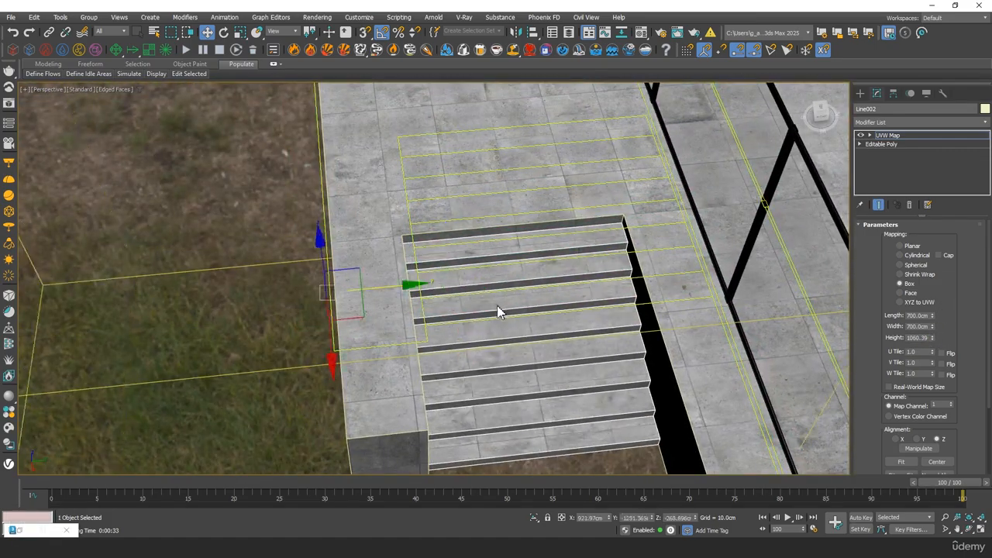
pyautogui.moveTo(498, 312)
pyautogui.keyDown('alt'); pyautogui.mouseDown(button='middle')
pyautogui.moveTo(410, 289)
pyautogui.moveTo(485, 310)
pyautogui.mouseUp(button='middle'); pyautogui.keyUp('alt')
pyautogui.moveTo(933, 337); pyautogui.dragTo(935, 350)
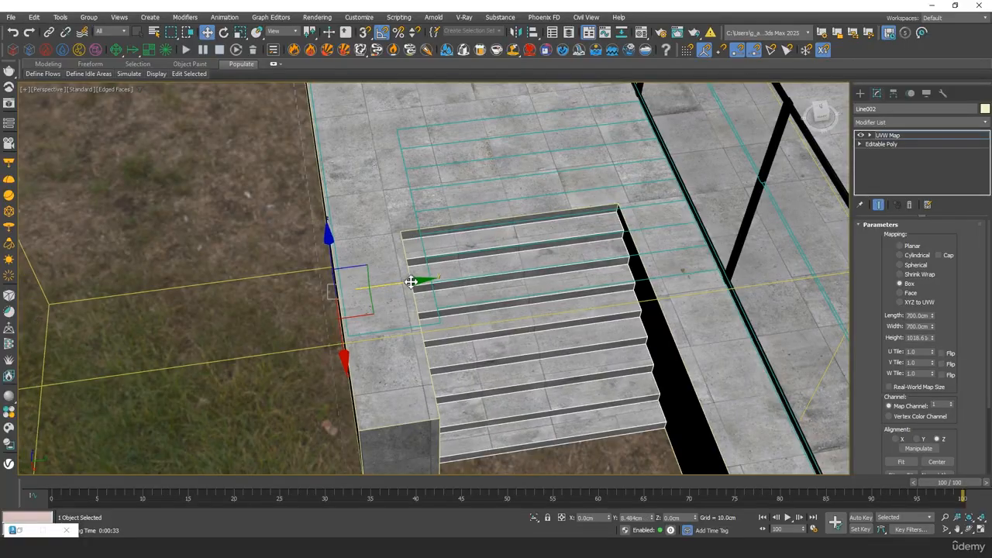
# Convert the platform to an Editable Poly and select the bottom polygon of its large rectangular recess.
pyautogui.keyDown('alt'); pyautogui.moveTo(776, 333); pyautogui.dragTo(512, 254, button='middle'); pyautogui.keyUp('alt')
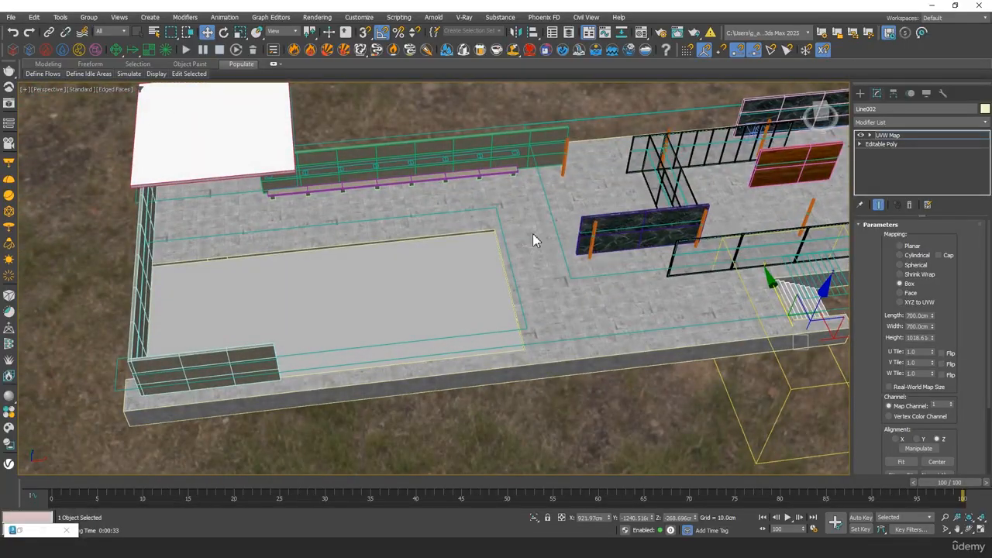
pyautogui.rightClick(532, 233)
pyautogui.moveTo(589, 369)
pyautogui.click(651, 377)
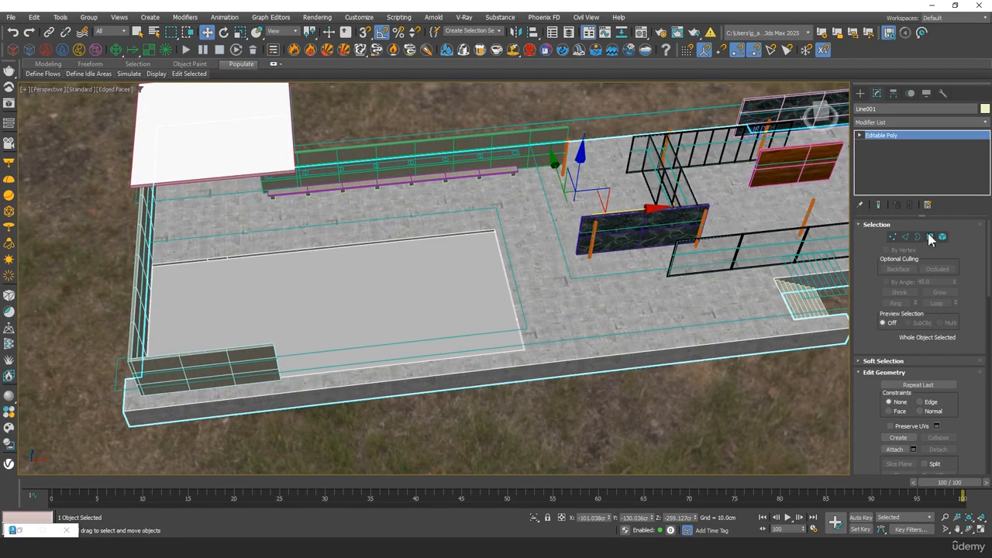
pyautogui.click(930, 237)
pyautogui.click(383, 277)
pyautogui.keyDown('alt'); pyautogui.moveTo(383, 275); pyautogui.dragTo(328, 224, button='middle'); pyautogui.keyUp('alt')
pyautogui.moveTo(403, 224); pyautogui.dragTo(410, 244, button='middle')
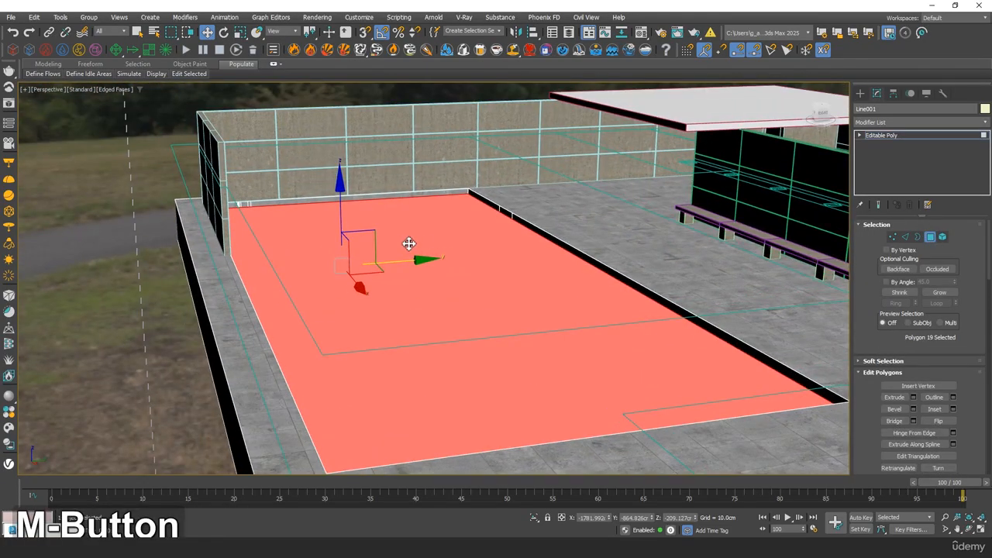
# Clone the recess bottom polygon slightly upward as an element, detach it as a separate object, and leave polygon editing.
pyautogui.click(342, 205)
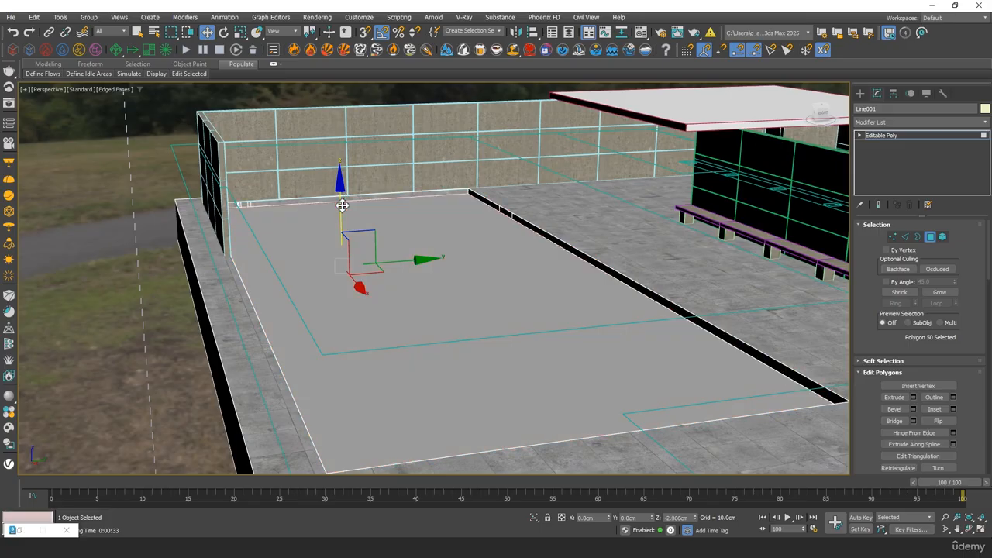
pyautogui.moveTo(342, 205); pyautogui.dragTo(345, 200)
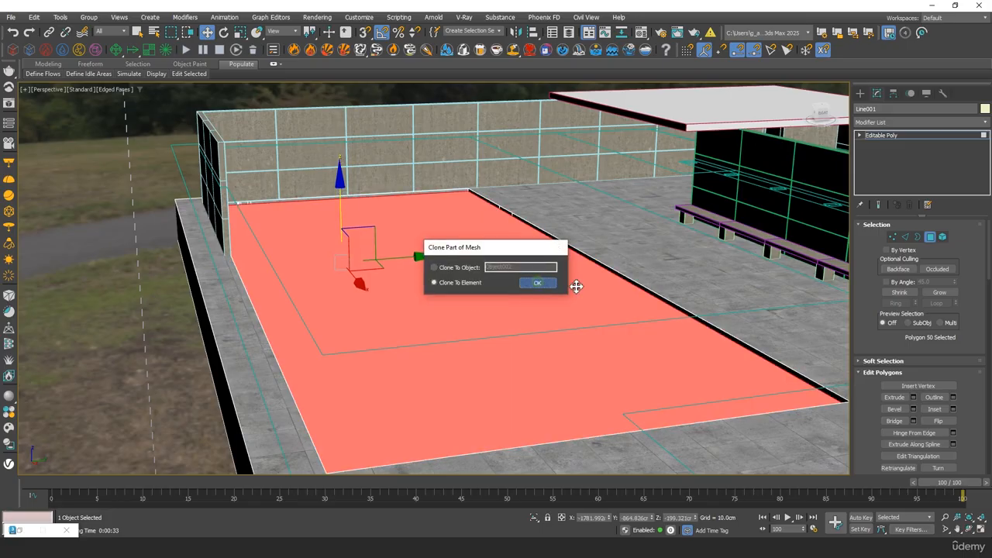
pyautogui.press('Return')
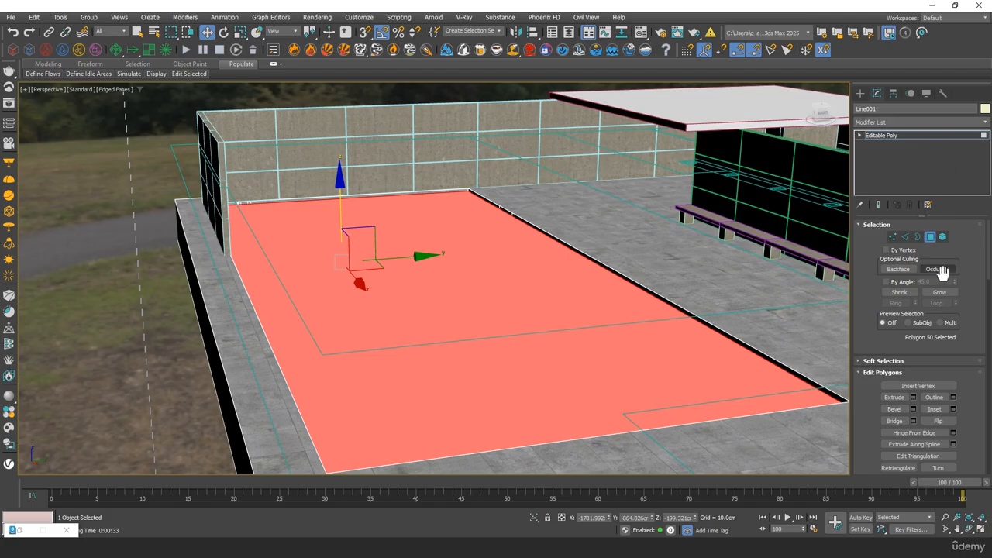
pyautogui.moveTo(978, 330); pyautogui.dragTo(978, 215)
pyautogui.click(940, 411)
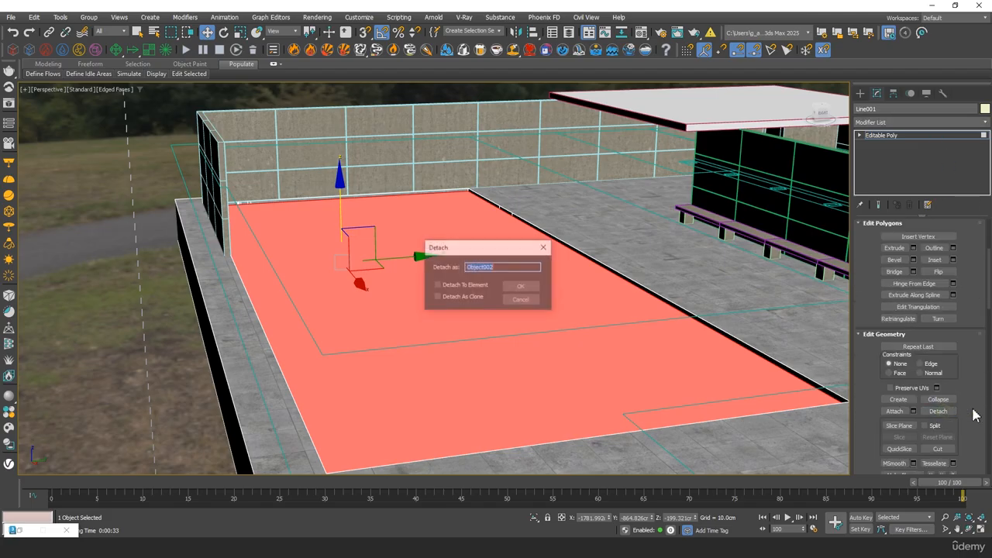
pyautogui.click(521, 290)
pyautogui.click(898, 137)
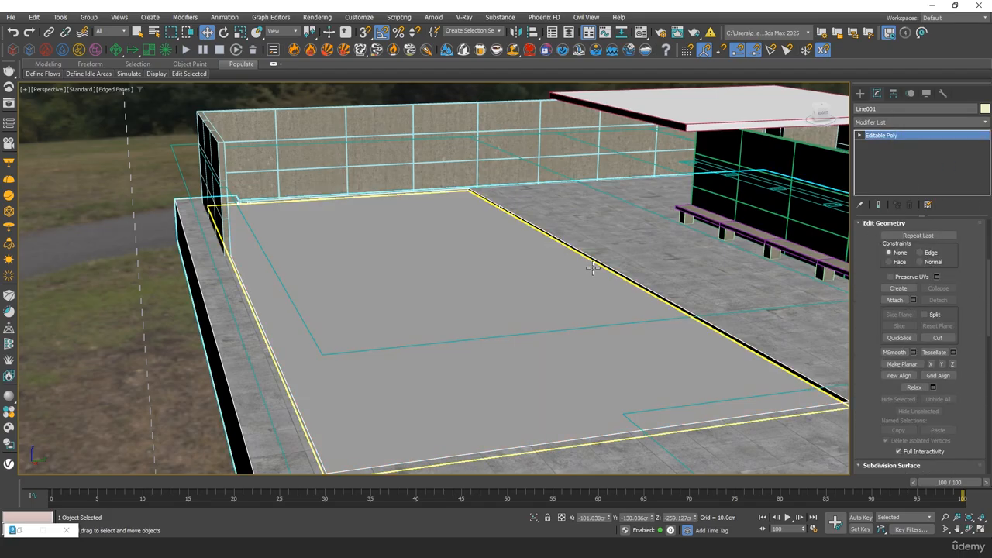
# Center the detached plane's pivot on the object and raise the plane to about Z 80 cm.
pyautogui.click(502, 289)
pyautogui.click(893, 93)
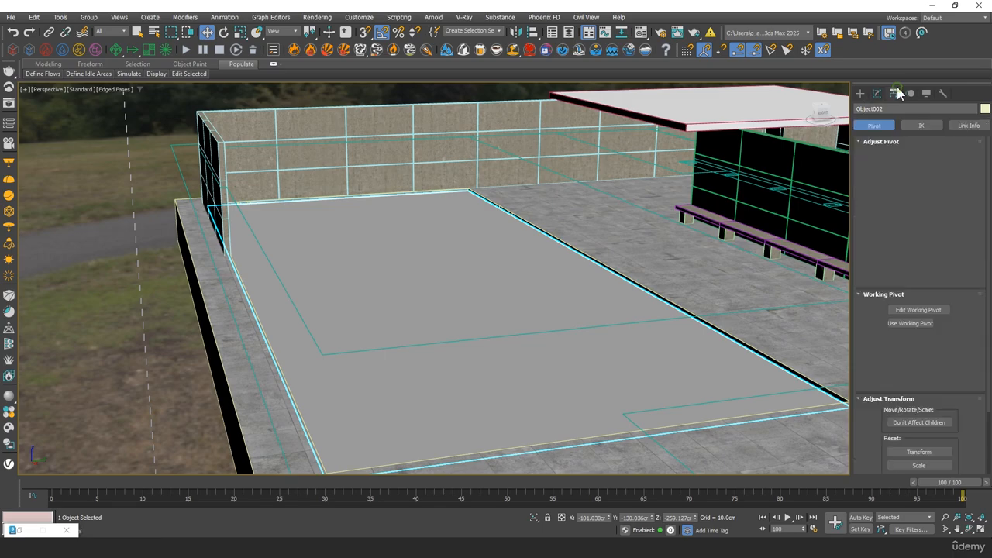
pyautogui.click(918, 165)
pyautogui.click(912, 166)
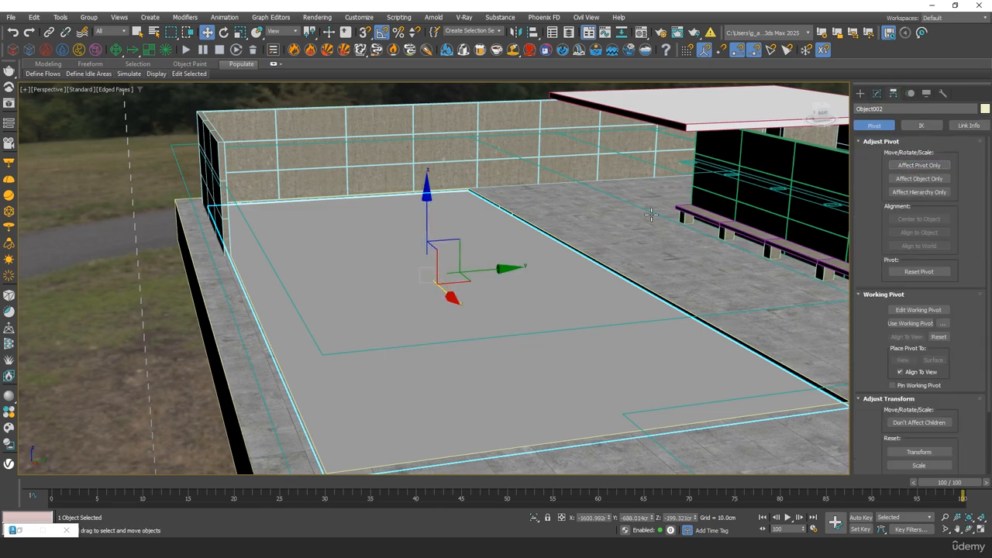
pyautogui.moveTo(425, 229); pyautogui.dragTo(445, 116)
pyautogui.keyDown('alt'); pyautogui.moveTo(463, 272); pyautogui.dragTo(434, 272, button='middle'); pyautogui.keyUp('alt')
pyautogui.keyDown('alt'); pyautogui.moveTo(485, 295); pyautogui.dragTo(491, 228, button='middle'); pyautogui.keyUp('alt')
pyautogui.scroll(-4, 426, 364)
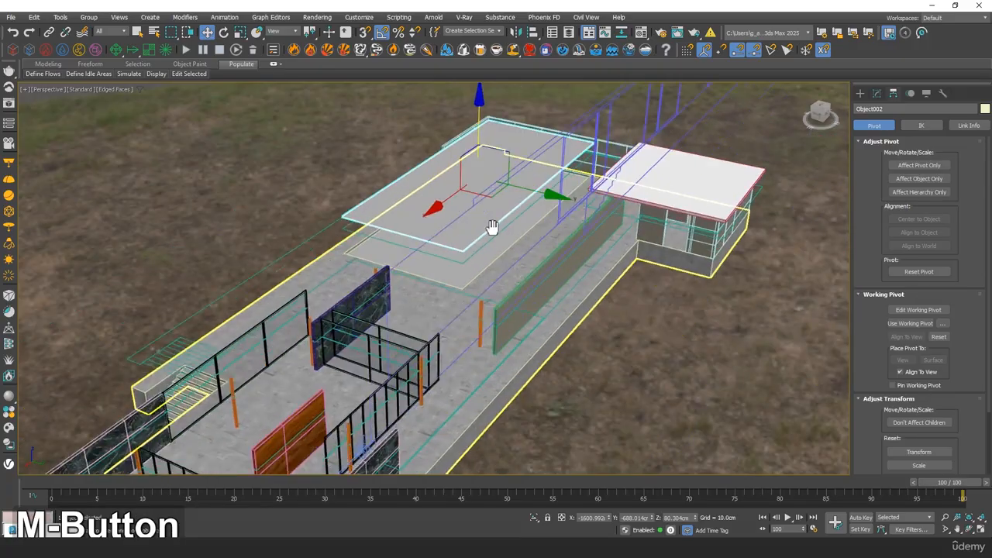
# Examine the modifier stack of the existing gravel strip at the other end of the platform.
pyautogui.moveTo(408, 331); pyautogui.dragTo(302, 290, button='middle')
pyautogui.scroll(4, 130, 363)
pyautogui.moveTo(130, 363); pyautogui.dragTo(379, 241, button='middle')
pyautogui.click(307, 327)
pyautogui.rightClick(379, 242)
pyautogui.click(421, 221)
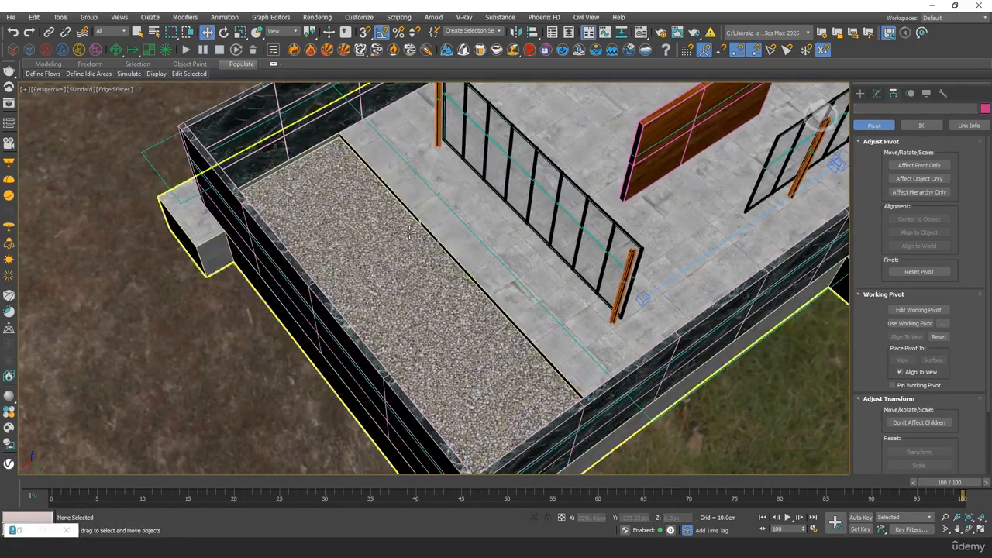
pyautogui.click(877, 94)
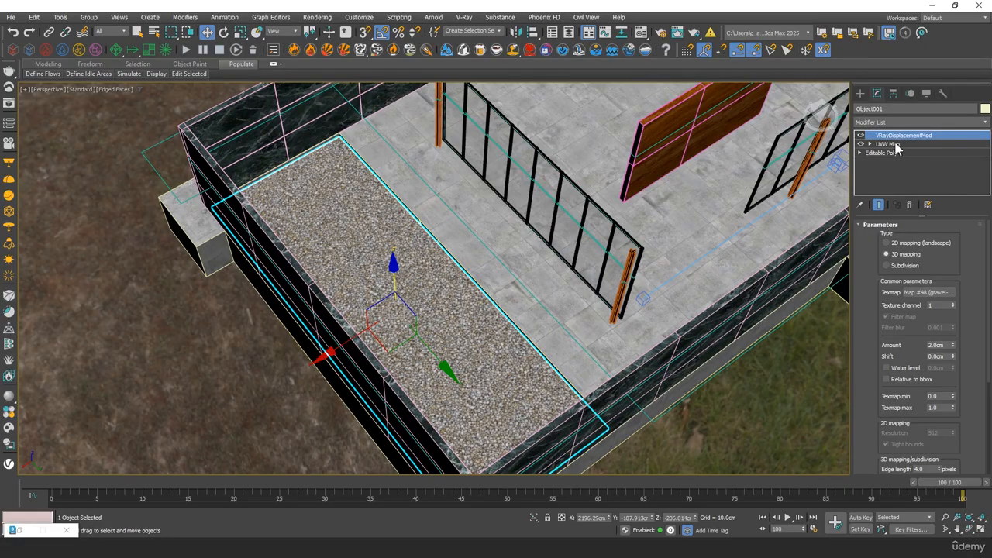
pyautogui.moveTo(725, 152); pyautogui.dragTo(485, 374, button='middle')
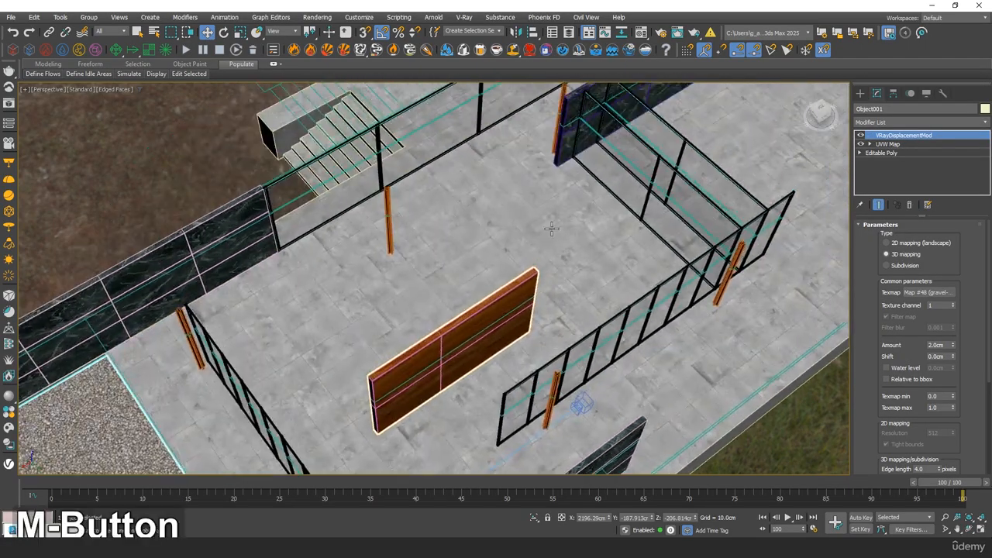
# Select the raised plane over the large recess and assign the gravel material 0611 - Default to it.
pyautogui.moveTo(666, 101); pyautogui.dragTo(424, 334, button='middle')
pyautogui.click(649, 188)
pyautogui.press('m')
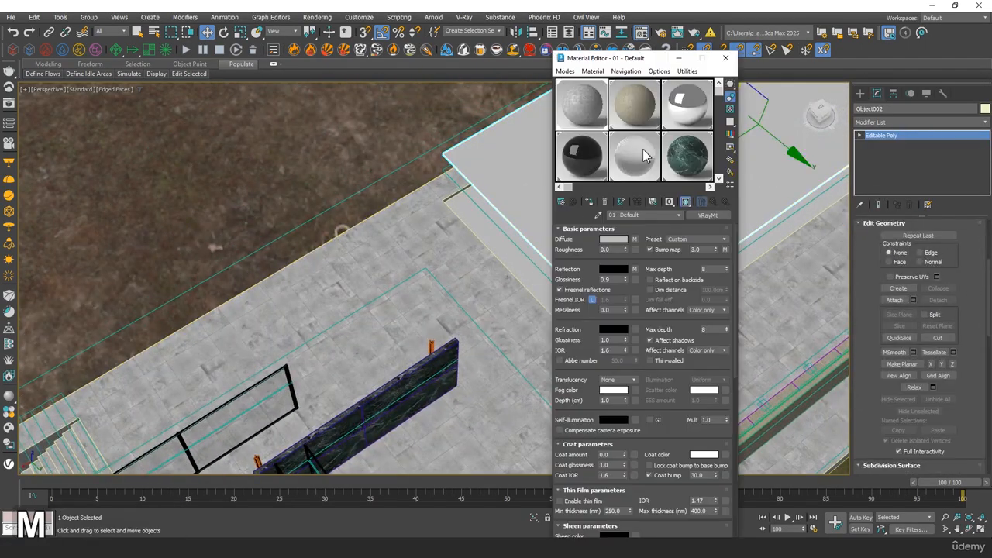
pyautogui.moveTo(568, 187); pyautogui.dragTo(701, 188)
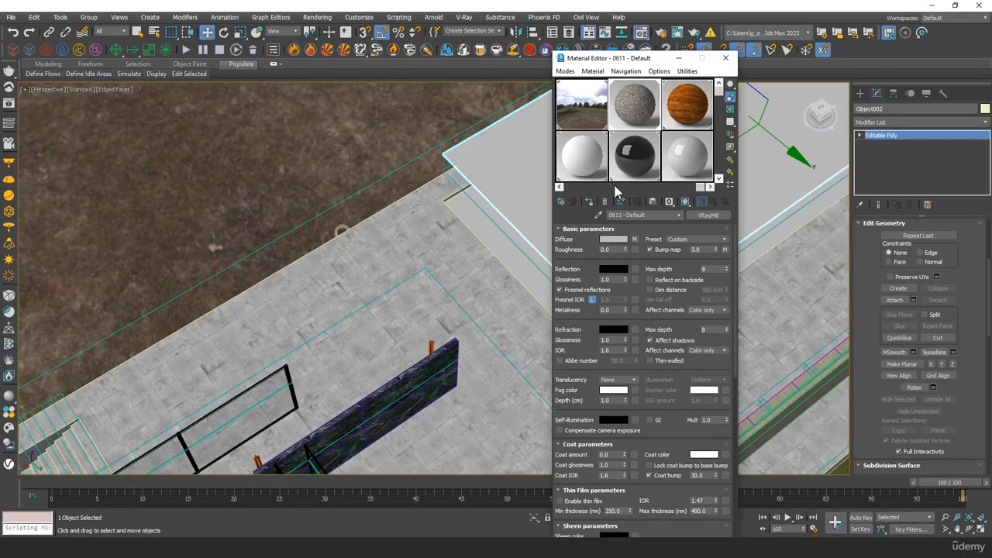
pyautogui.click(590, 202)
pyautogui.click(726, 58)
# Add a UVW Map modifier with planar mapping to the raised gravel plane.
pyautogui.keyDown('alt'); pyautogui.moveTo(675, 178); pyautogui.dragTo(866, 128, button='middle'); pyautogui.keyUp('alt')
pyautogui.click(914, 124)
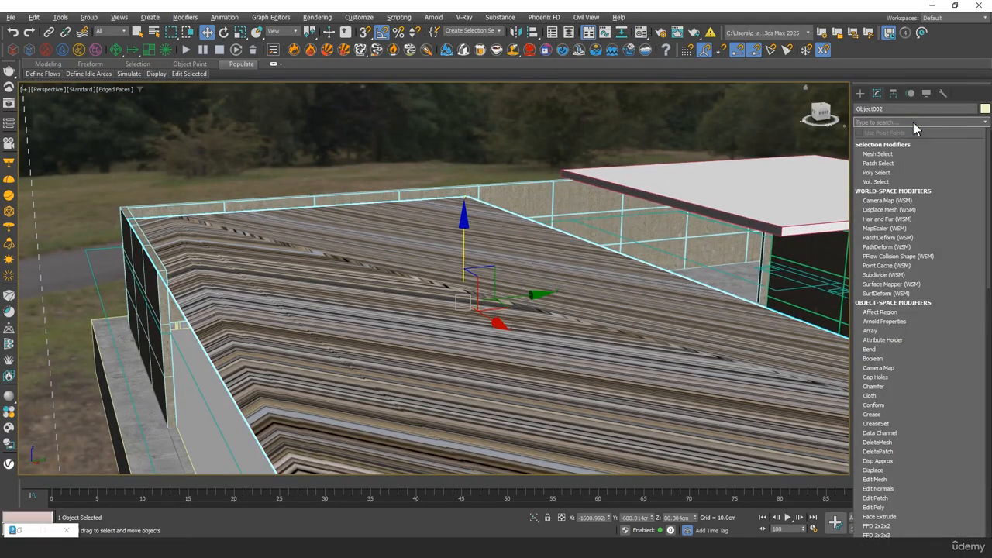
pyautogui.write('uvw')
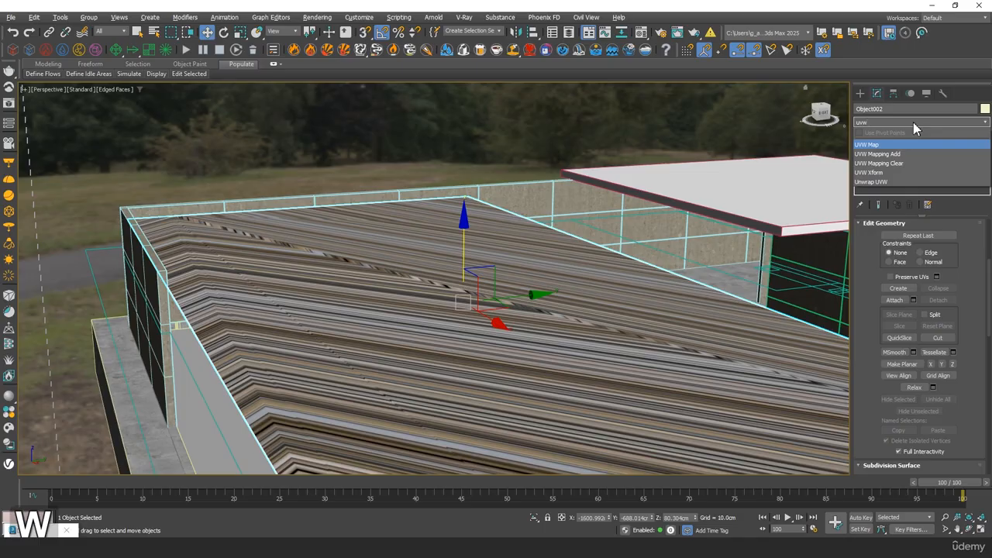
pyautogui.press('Return')
pyautogui.keyDown('alt'); pyautogui.moveTo(465, 232); pyautogui.dragTo(474, 299, button='middle'); pyautogui.keyUp('alt')
pyautogui.scroll(-5, 643, 273)
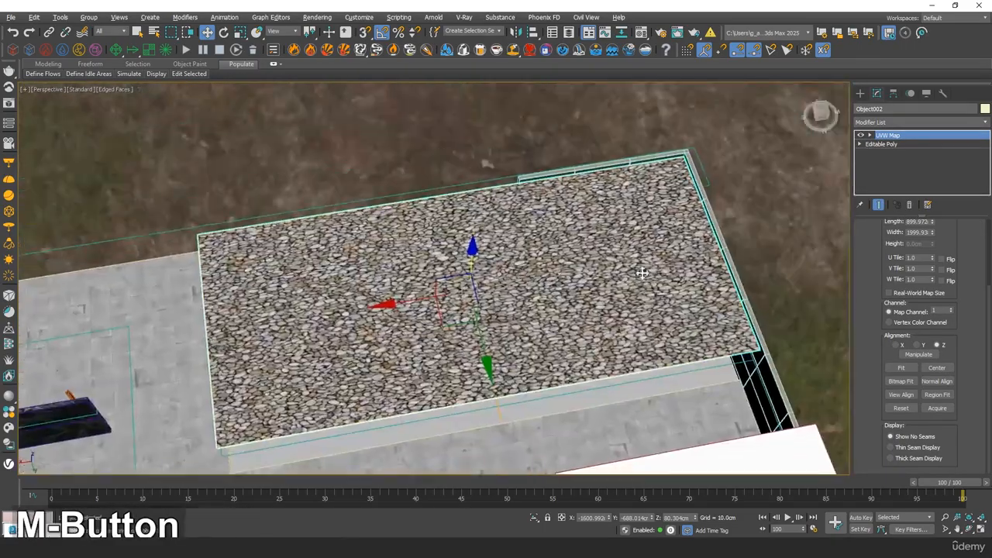
pyautogui.scroll(-5, 642, 264)
pyautogui.keyDown('alt'); pyautogui.moveTo(654, 263); pyautogui.dragTo(810, 261, button='middle'); pyautogui.keyUp('alt')
pyautogui.scroll(3, 910, 241)
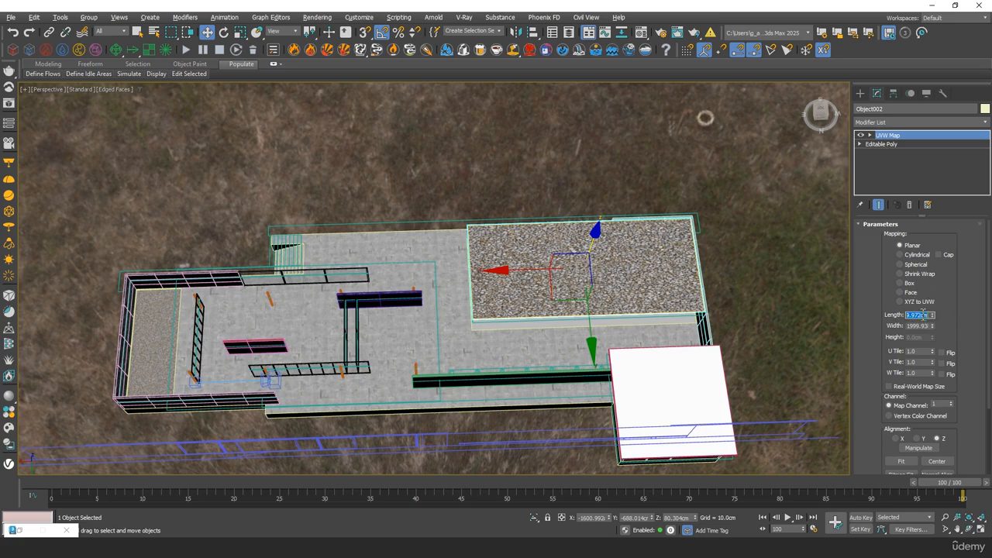
# Set the gravel plane's mapping length and width to 700 cm.
pyautogui.write('700')
pyautogui.press('Tab')
pyautogui.write('700')
pyautogui.press('Tab')
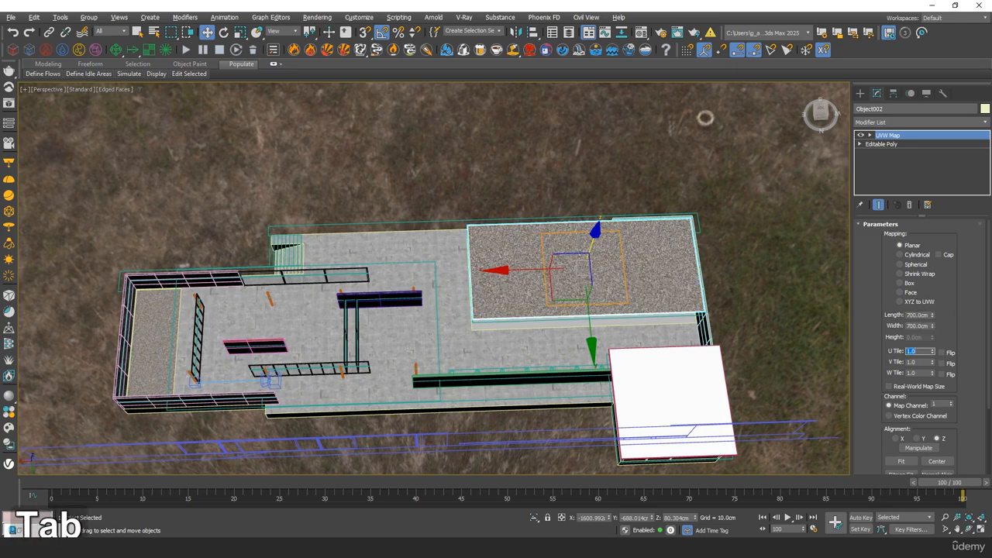
# Set the gravel plane's mapping length and width to 600 cm.
pyautogui.scroll(5, 571, 257)
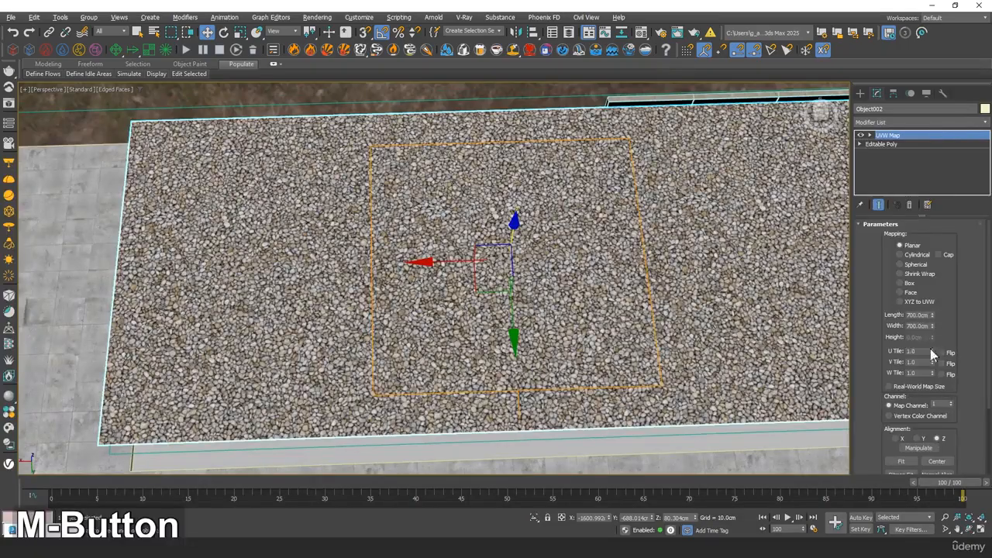
pyautogui.doubleClick(919, 315)
pyautogui.write('600')
pyautogui.press('Tab')
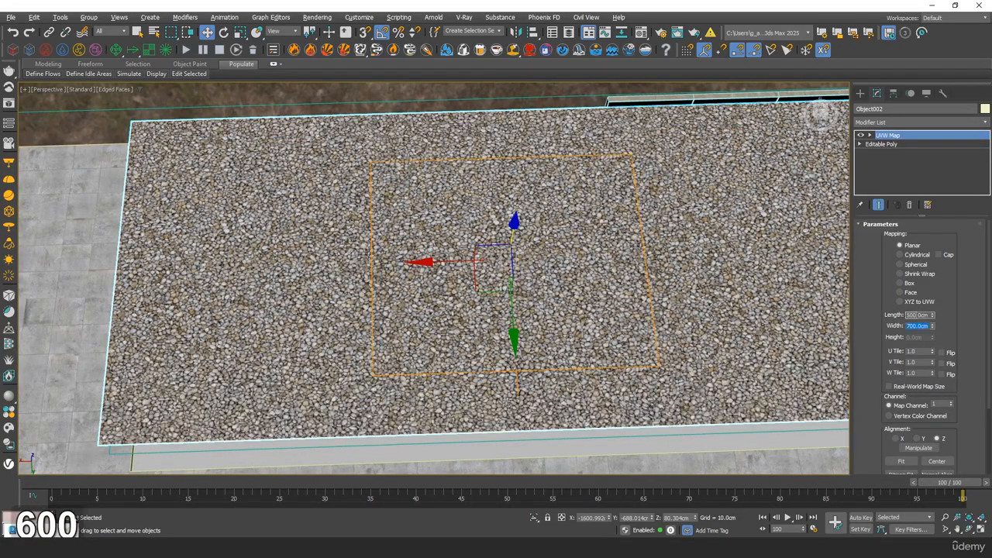
pyautogui.write('600')
pyautogui.press('Tab')
pyautogui.scroll(-5, 514, 248)
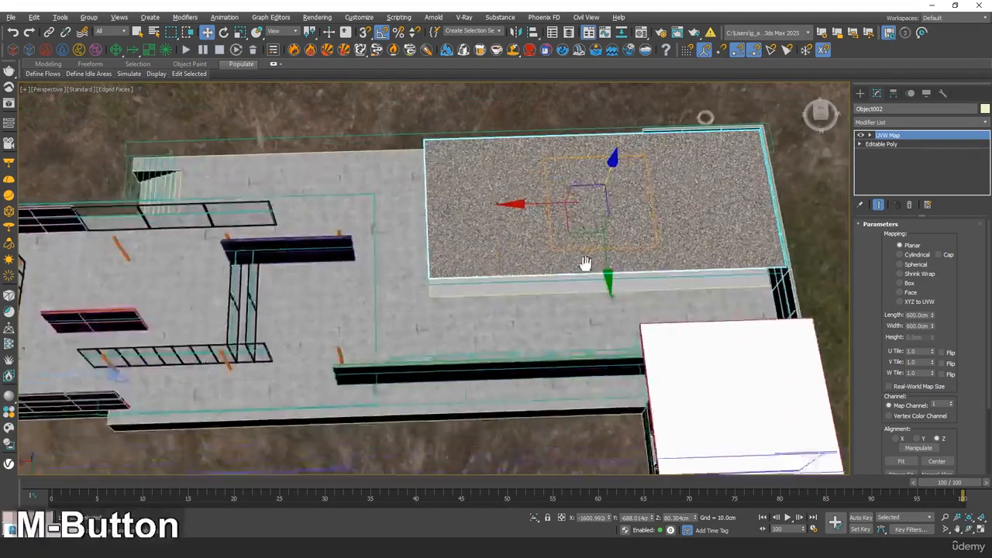
# Add a VRayDisplacementMod modifier to the gravel plane above its UVW Map.
pyautogui.keyDown('alt'); pyautogui.moveTo(585, 266); pyautogui.dragTo(624, 235, button='middle'); pyautogui.keyUp('alt')
pyautogui.scroll(3, 624, 235)
pyautogui.moveTo(607, 200); pyautogui.dragTo(574, 221, button='middle')
pyautogui.click(903, 122)
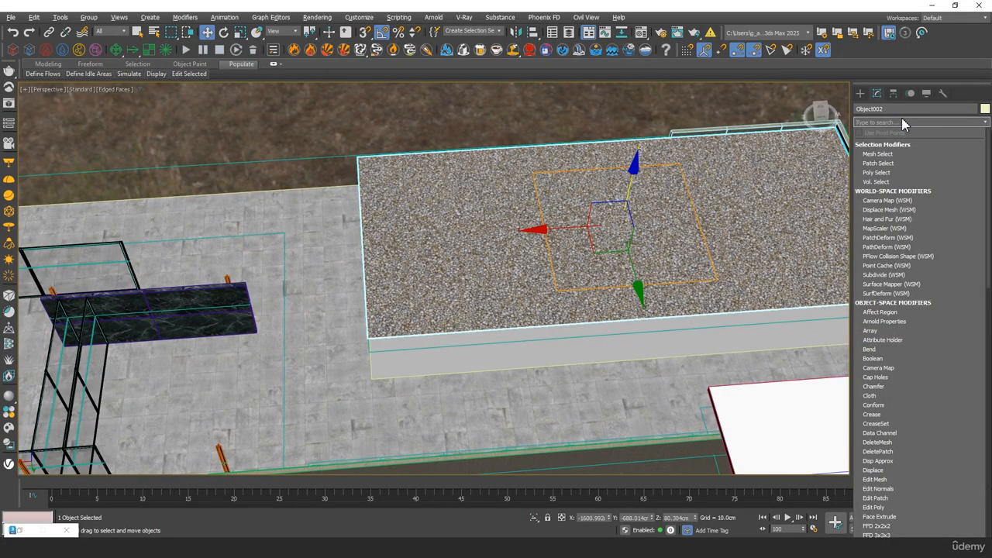
pyautogui.write('vray')
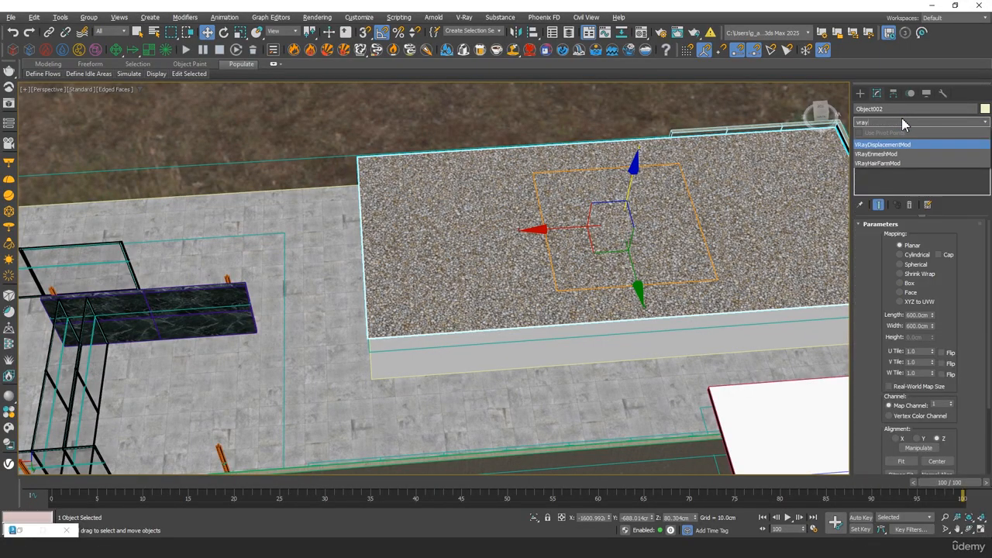
pyautogui.write('dis')
pyautogui.press('Return')
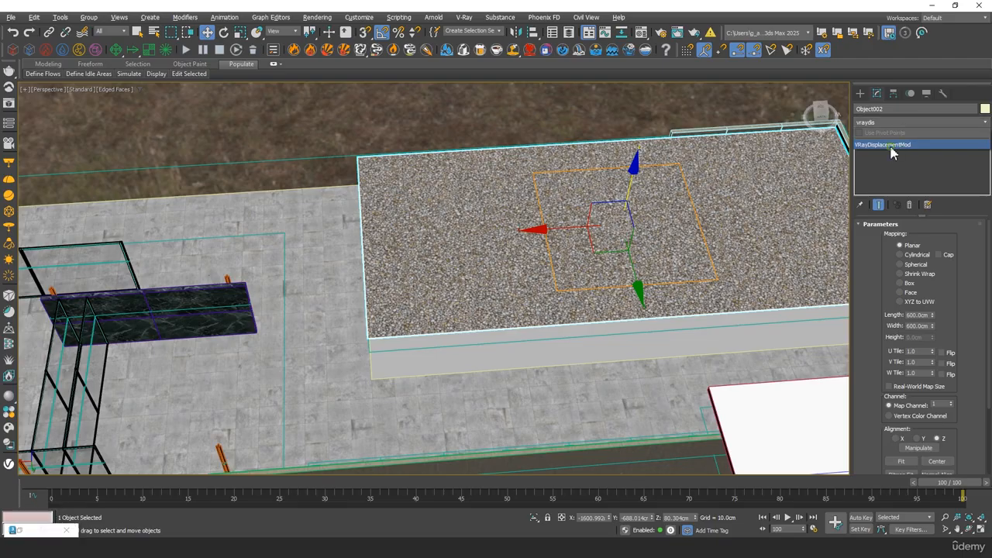
# Assign the bitmap gravel-base-01_smoothed1_2m_ao.jpg from the stones folder as the texmap of the gravel plane's VRayDisplacementMod.
pyautogui.click(902, 136)
pyautogui.click(929, 292)
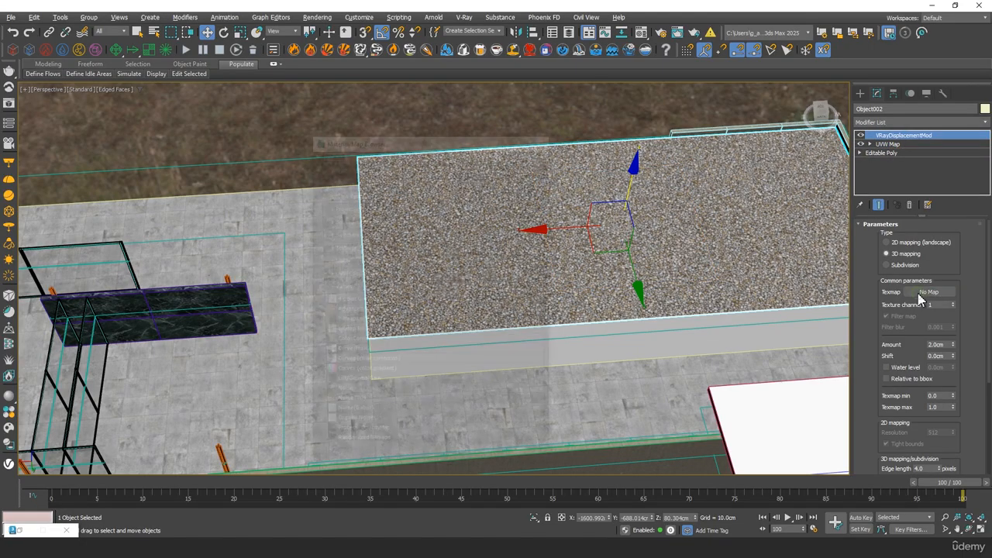
pyautogui.write('bitm')
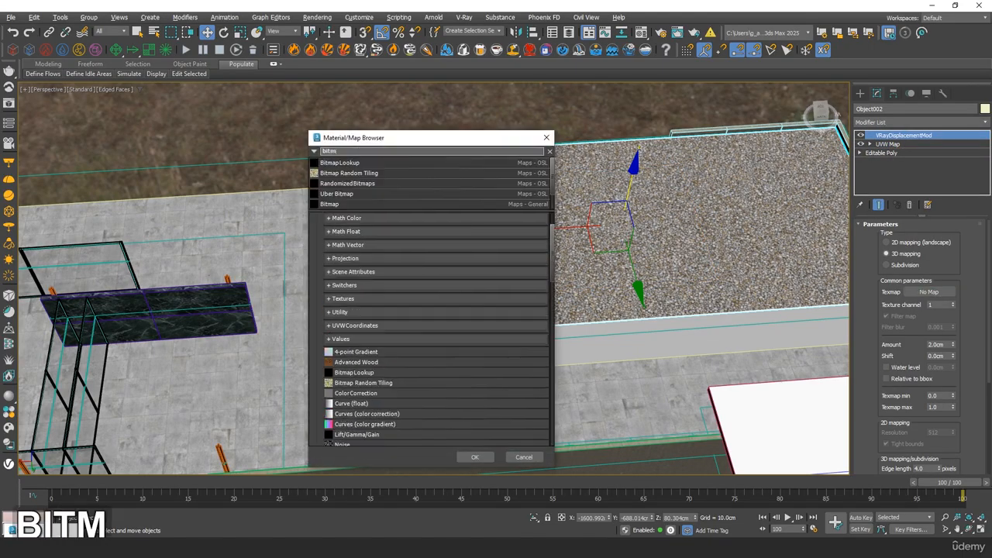
pyautogui.press('Down')
pyautogui.press('Down')
pyautogui.press('Down')
pyautogui.press('Down')
pyautogui.press('Return')
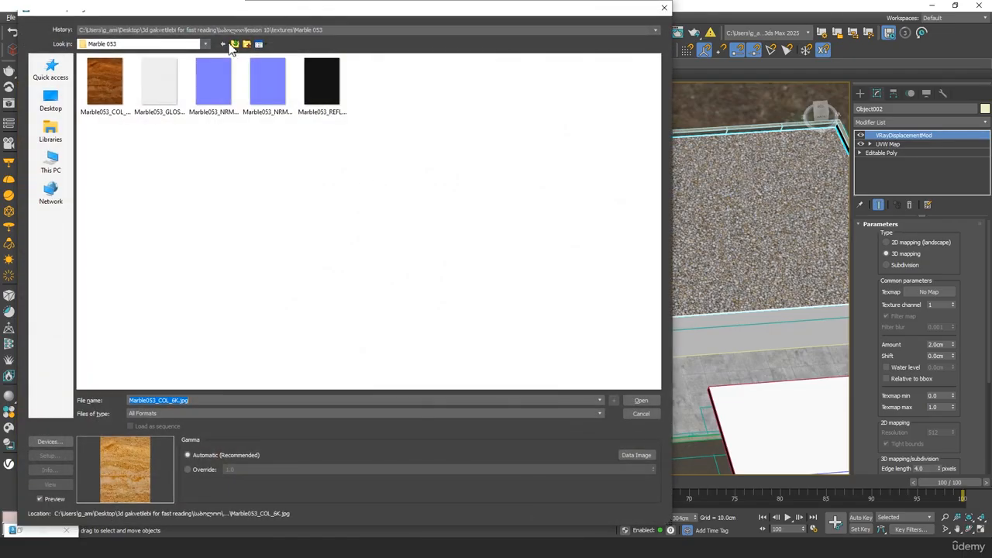
pyautogui.click(233, 45)
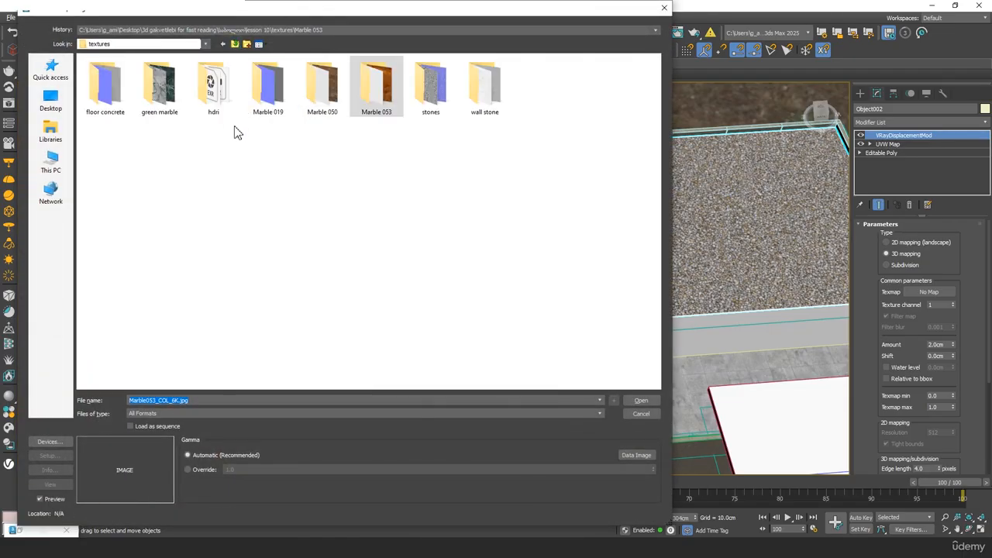
pyautogui.doubleClick(431, 89)
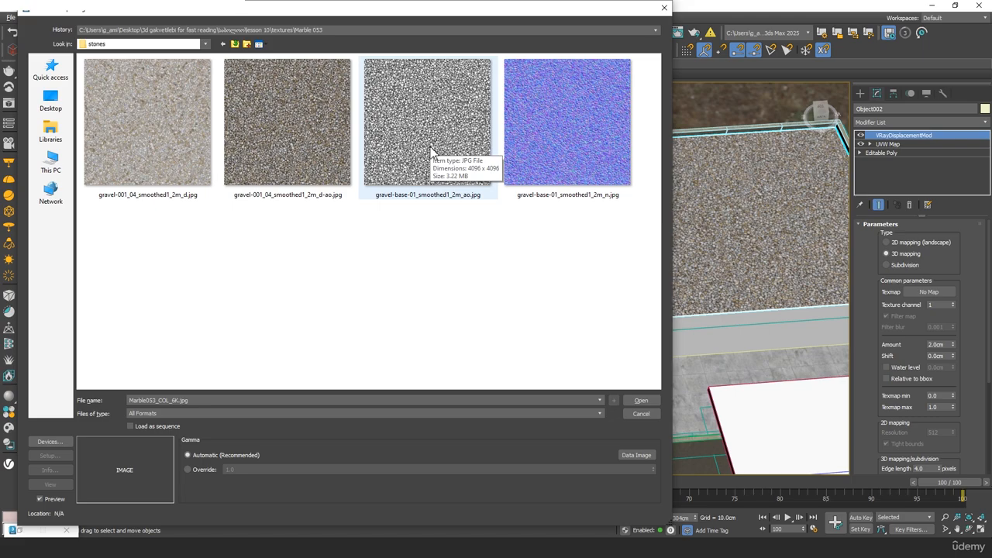
pyautogui.doubleClick(430, 147)
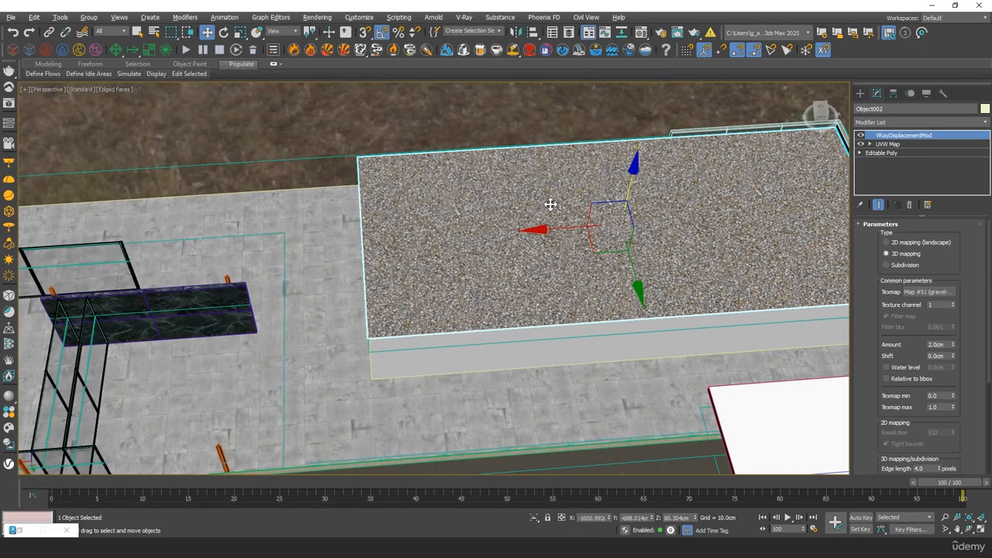
# Lower the gravel plane into the large recess, to a Z position of about -205.7 cm.
pyautogui.keyDown('alt'); pyautogui.moveTo(591, 267); pyautogui.dragTo(632, 245, button='middle'); pyautogui.keyUp('alt')
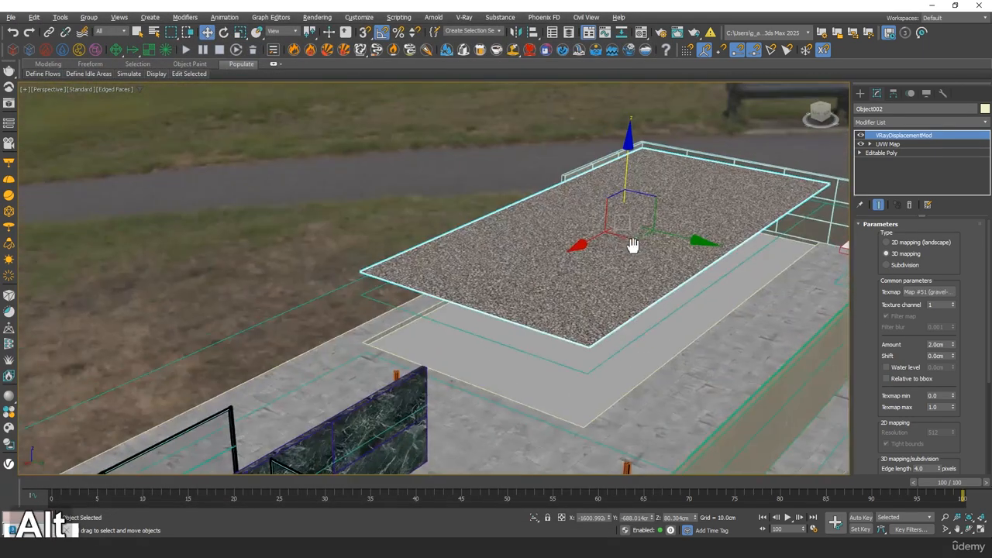
pyautogui.keyDown('alt'); pyautogui.moveTo(627, 152); pyautogui.dragTo(627, 214, button='middle'); pyautogui.keyUp('alt')
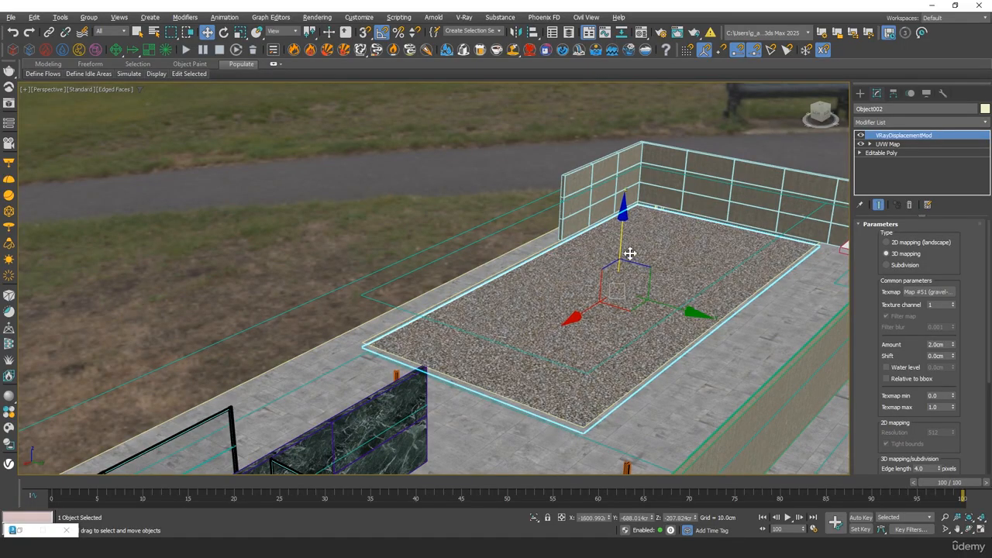
pyautogui.scroll(5, 631, 255)
pyautogui.moveTo(658, 210); pyautogui.dragTo(579, 265, button='middle')
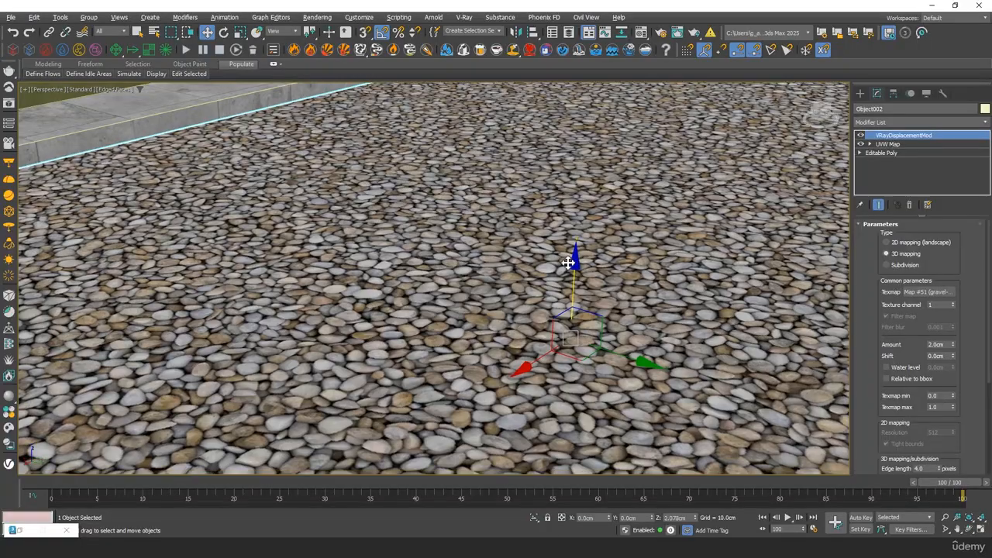
pyautogui.scroll(-5, 568, 267)
pyautogui.keyDown('alt'); pyautogui.moveTo(566, 261); pyautogui.dragTo(435, 330, button='middle'); pyautogui.keyUp('alt')
pyautogui.scroll(5, 295, 231)
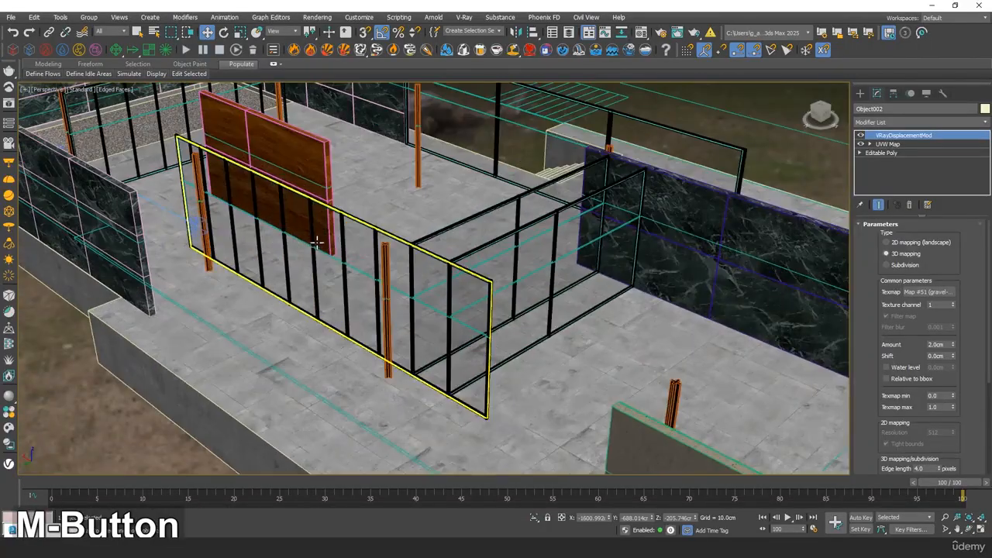
# Collapse the brown marble wall's UVW Map by converting the wall to an Editable Poly.
pyautogui.moveTo(310, 181); pyautogui.dragTo(402, 290, button='middle')
pyautogui.click(350, 214)
pyautogui.scroll(-3, 400, 286)
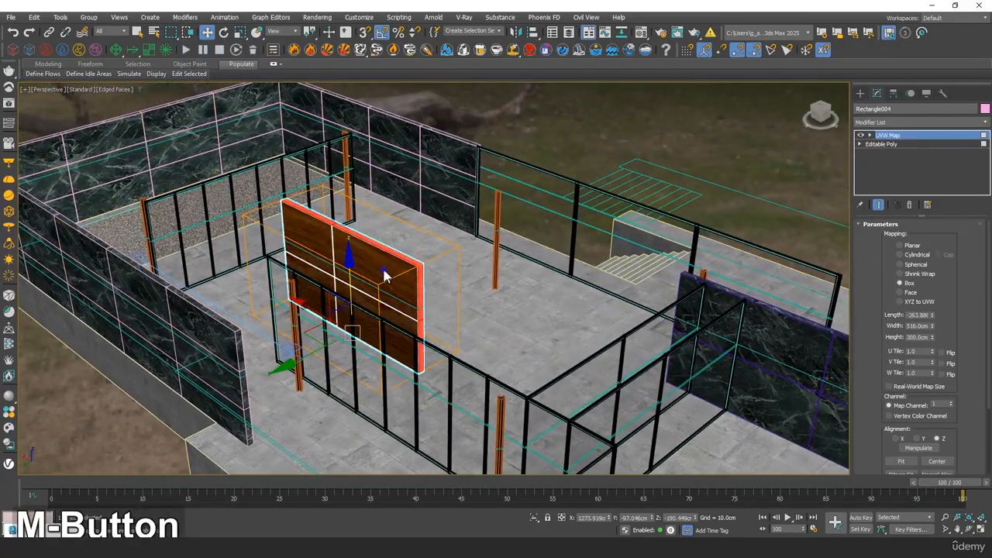
pyautogui.rightClick(379, 265)
pyautogui.click(517, 416)
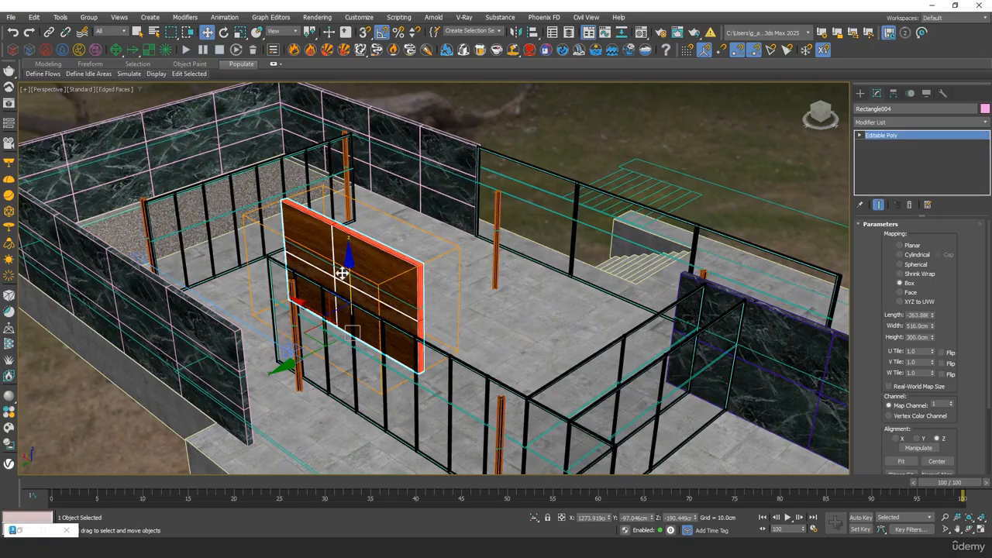
# Unhide all hidden objects, including the roof slabs and the plane covering the small gravel recess.
pyautogui.keyDown('alt'); pyautogui.moveTo(344, 277); pyautogui.dragTo(397, 279, button='middle'); pyautogui.keyUp('alt')
pyautogui.scroll(4, 529, 314)
pyautogui.moveTo(638, 259); pyautogui.dragTo(602, 306, button='middle')
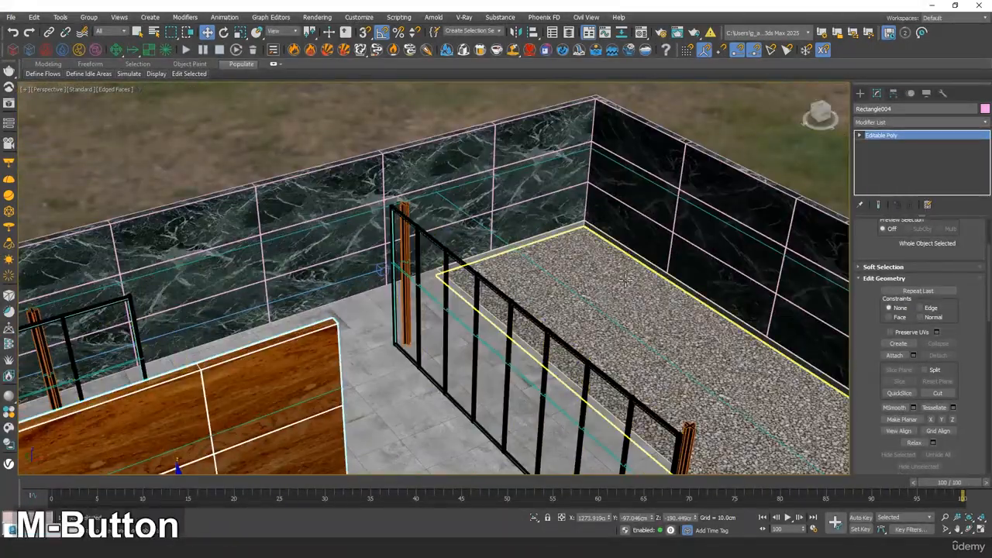
pyautogui.click(628, 276)
pyautogui.rightClick(648, 335)
pyautogui.click(683, 278)
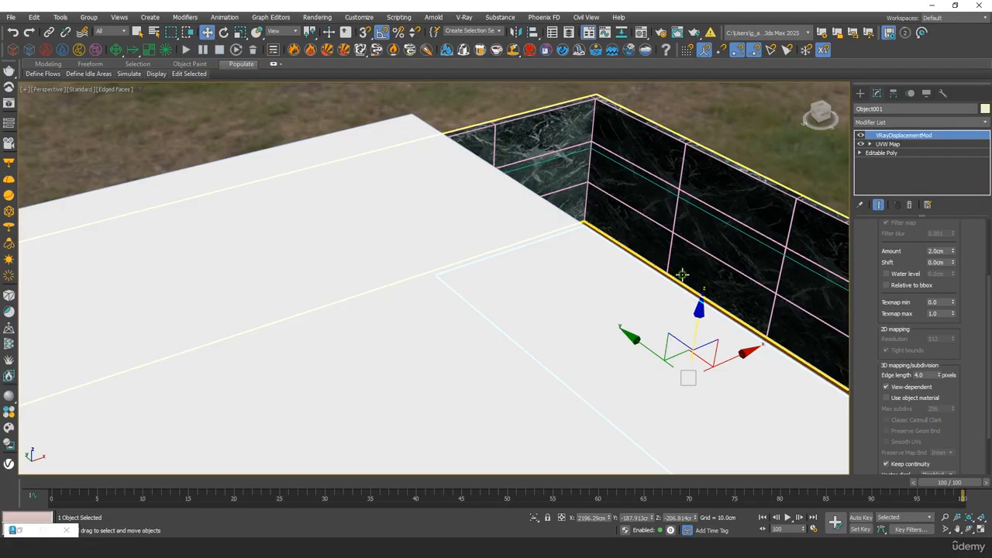
# Copy the plane with Noise and Shell modifiers from the small recess along X to the large gravel bed.
pyautogui.keyDown('alt'); pyautogui.moveTo(646, 317); pyautogui.dragTo(712, 338, button='middle'); pyautogui.keyUp('alt')
pyautogui.click(750, 225)
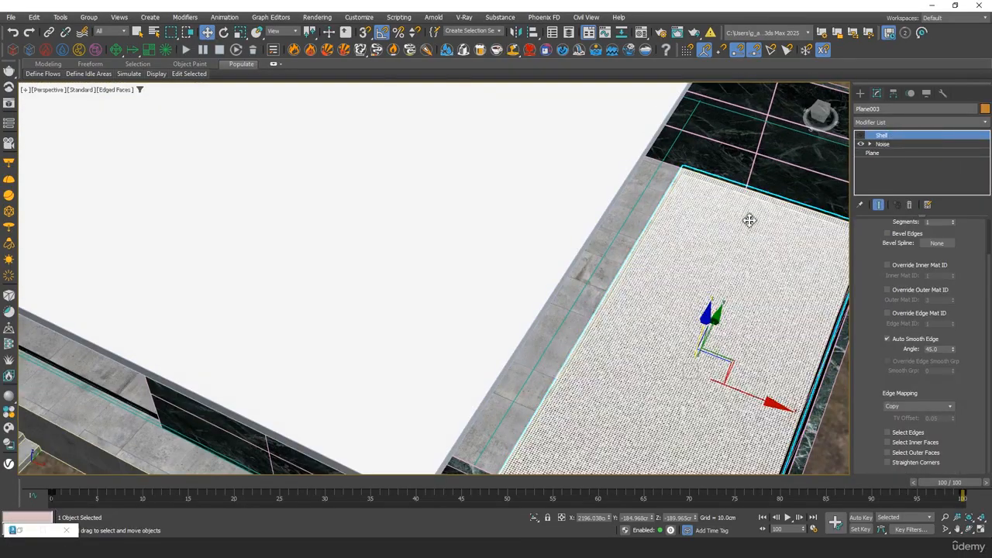
pyautogui.scroll(-5, 751, 222)
pyautogui.moveTo(694, 251); pyautogui.dragTo(680, 340, button='middle')
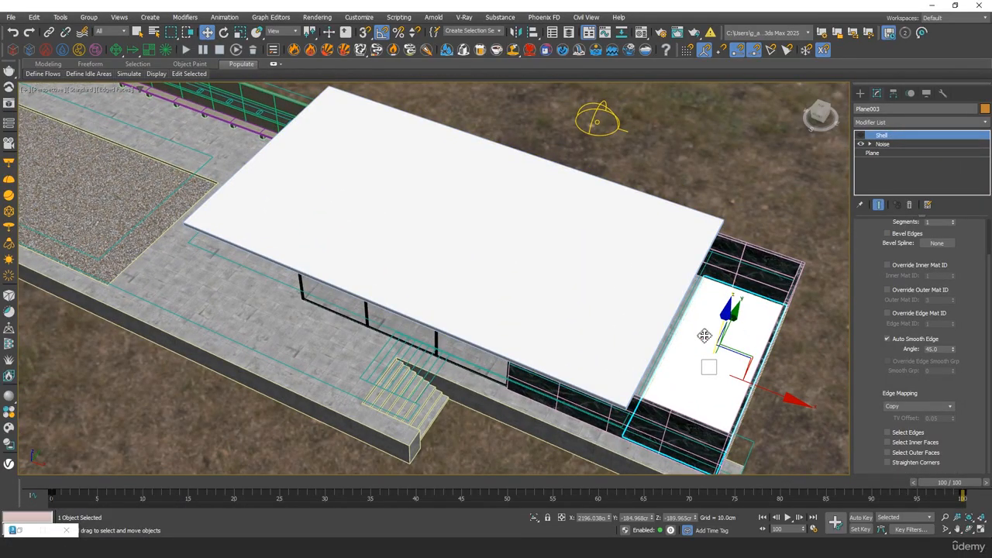
pyautogui.keyDown('shift'); pyautogui.moveTo(723, 324); pyautogui.dragTo(180, 222); pyautogui.keyUp('shift')
pyautogui.click(496, 315)
pyautogui.moveTo(331, 209); pyautogui.dragTo(463, 279, button='middle')
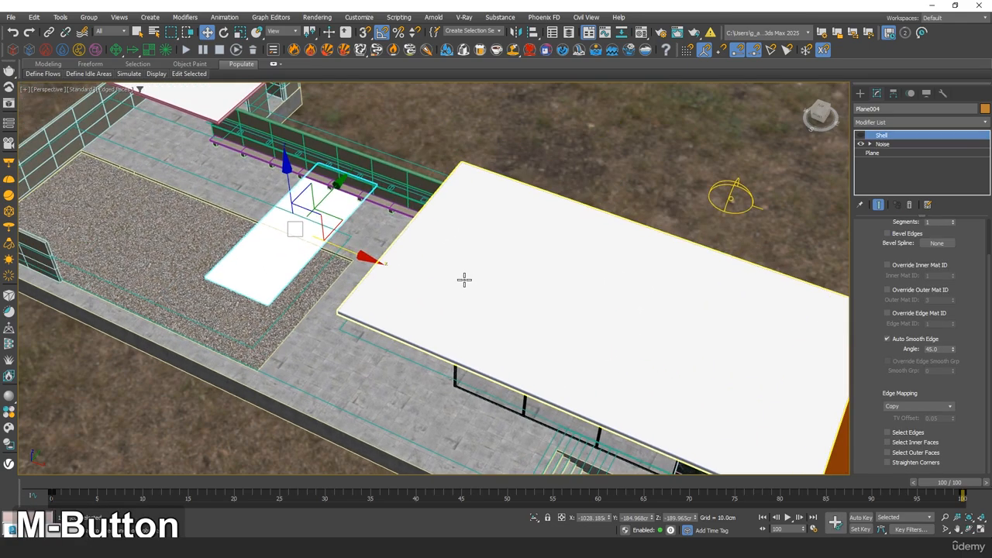
# In the top view, rotate the copied plane -90 degrees about Z and move it over the large gravel bed.
pyautogui.press('t')
pyautogui.scroll(-5, 472, 251)
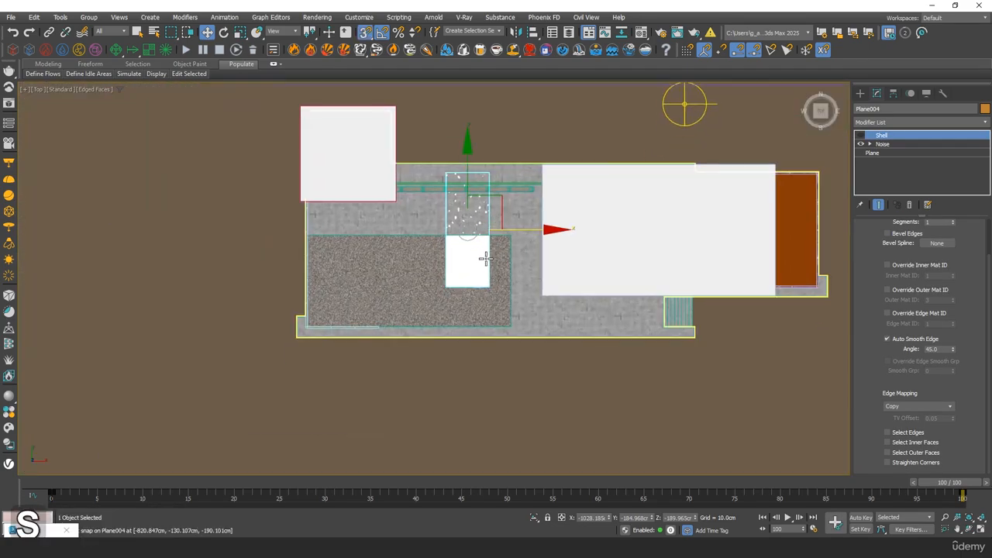
pyautogui.press('s')
pyautogui.press('s')
pyautogui.scroll(3, 511, 235)
pyautogui.press('e')
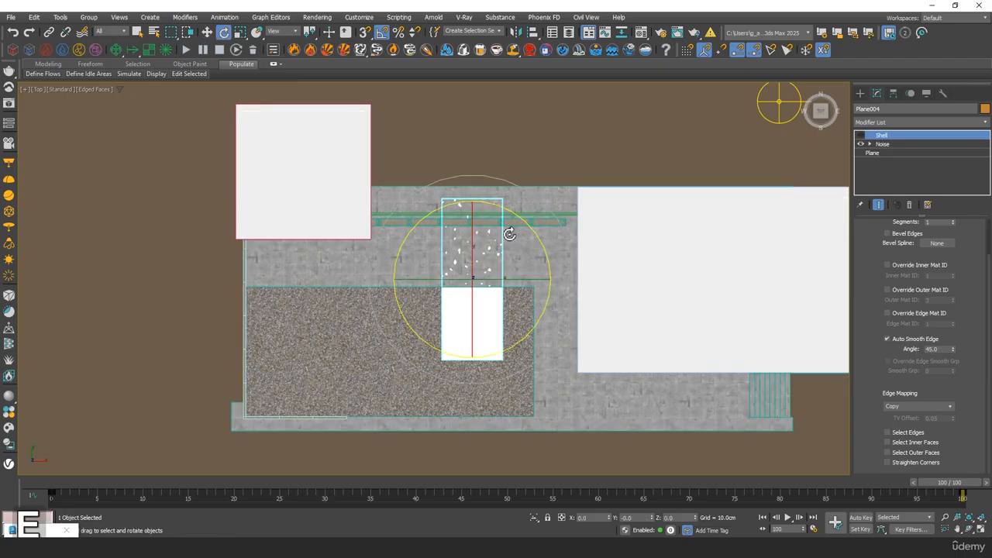
pyautogui.moveTo(524, 225); pyautogui.dragTo(520, 276)
pyautogui.moveTo(502, 249); pyautogui.dragTo(570, 227, button='middle')
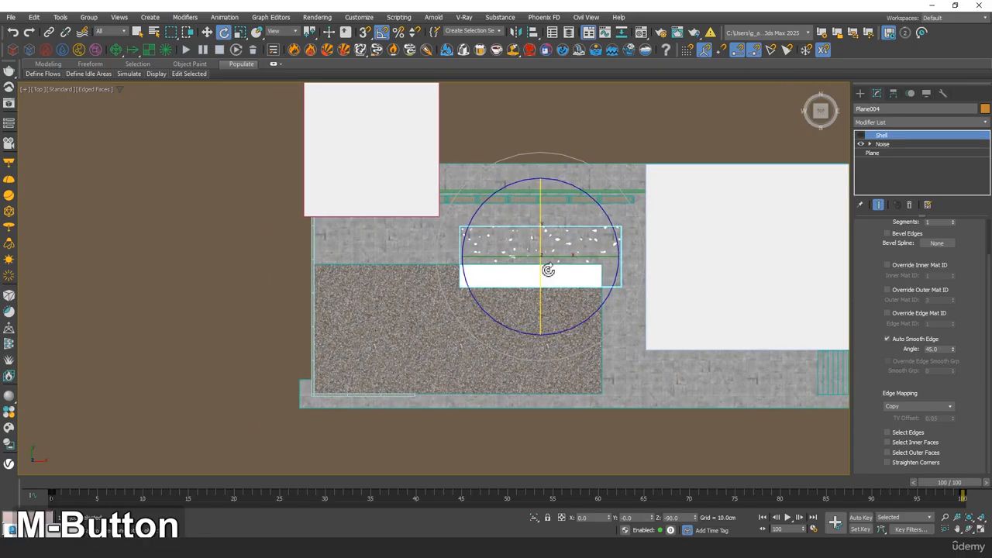
pyautogui.press('w')
pyautogui.moveTo(570, 226); pyautogui.dragTo(496, 290)
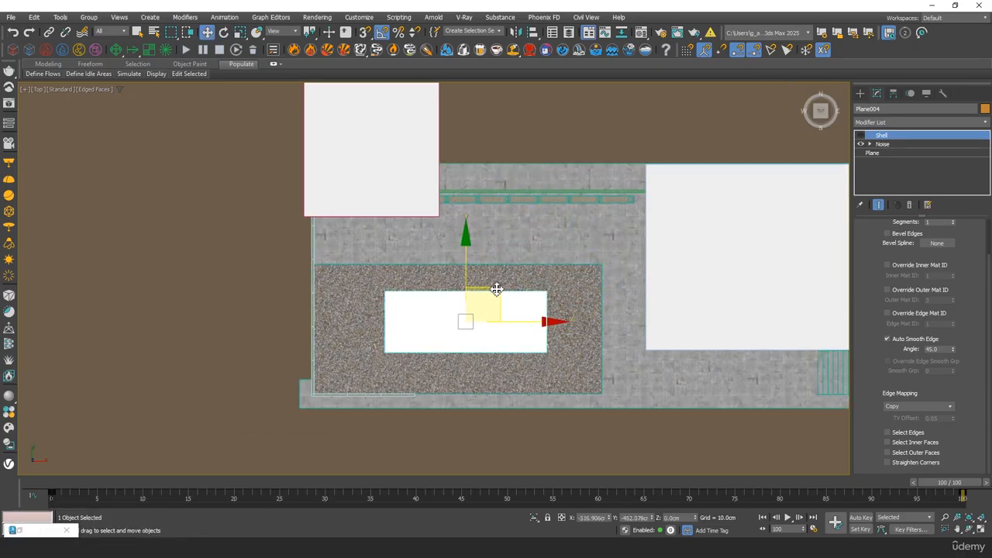
# Resize the copied plane to about 2001 cm long and 906 cm wide, aligning it to cover the whole gravel bed.
pyautogui.click(874, 153)
pyautogui.moveTo(949, 239); pyautogui.dragTo(954, 207)
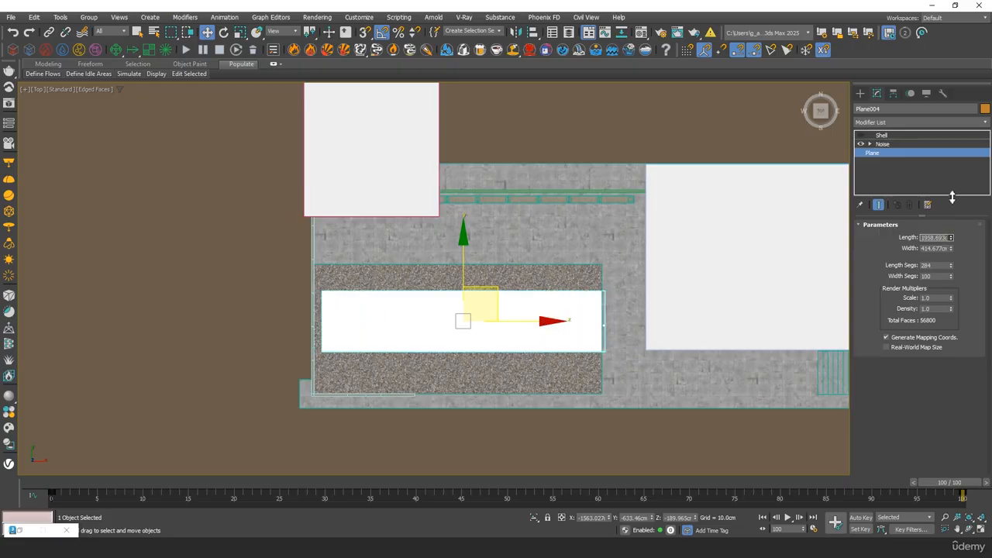
pyautogui.scroll(5, 502, 319)
pyautogui.moveTo(525, 317); pyautogui.dragTo(572, 303, button='middle')
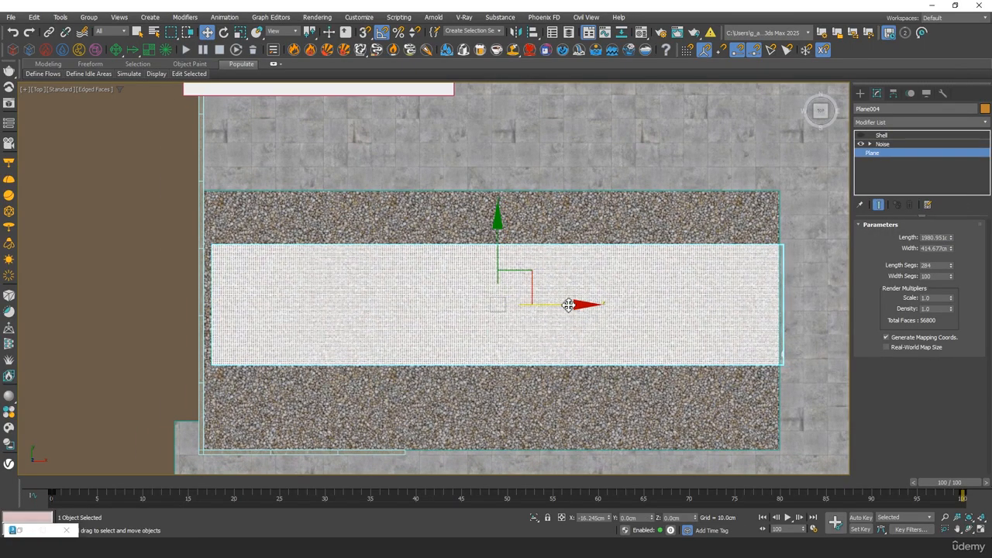
pyautogui.moveTo(565, 304); pyautogui.dragTo(560, 305)
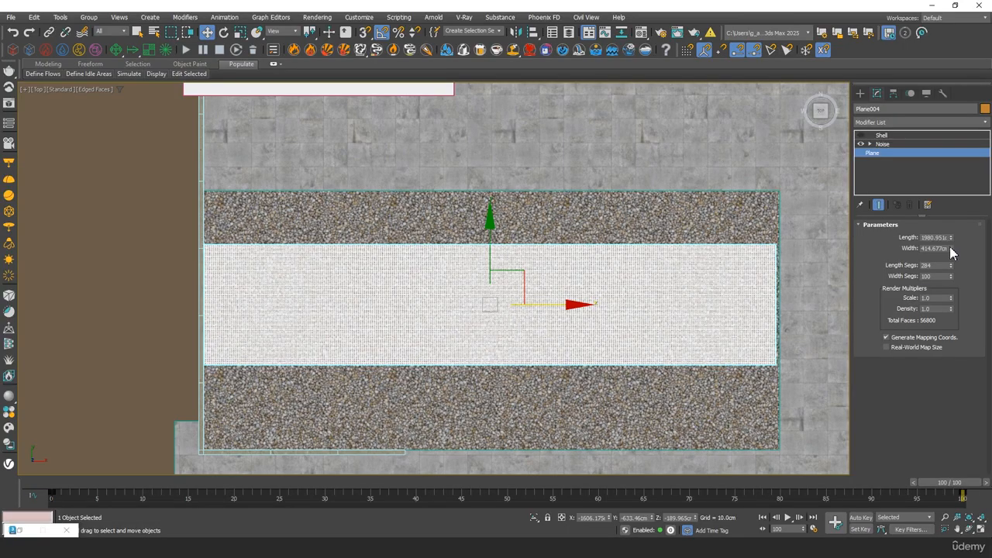
pyautogui.moveTo(951, 249)
pyautogui.mouseDown()
pyautogui.moveTo(954, 194)
pyautogui.moveTo(948, 248)
pyautogui.moveTo(953, 241)
pyautogui.mouseUp()
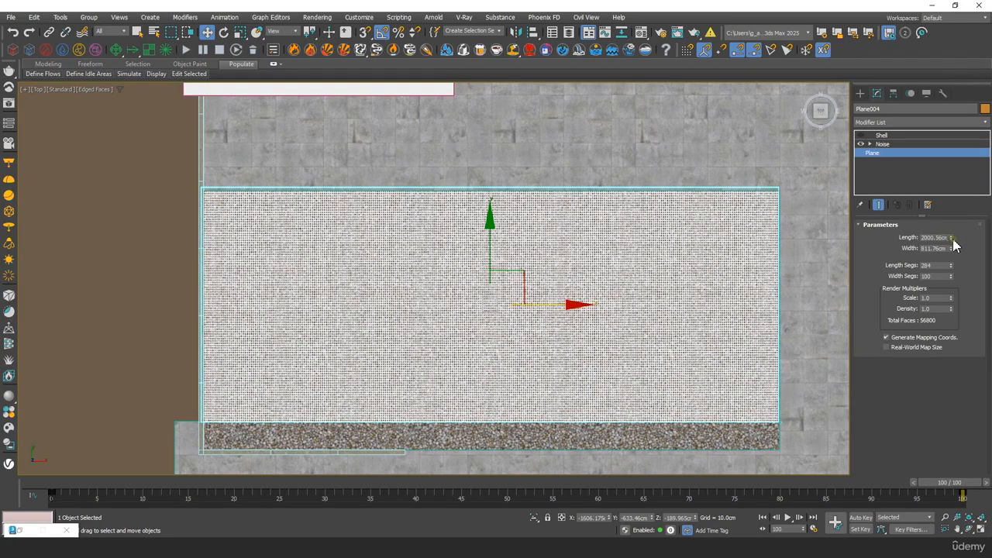
pyautogui.moveTo(542, 271); pyautogui.dragTo(572, 185, button='middle')
pyautogui.moveTo(954, 252); pyautogui.dragTo(953, 246)
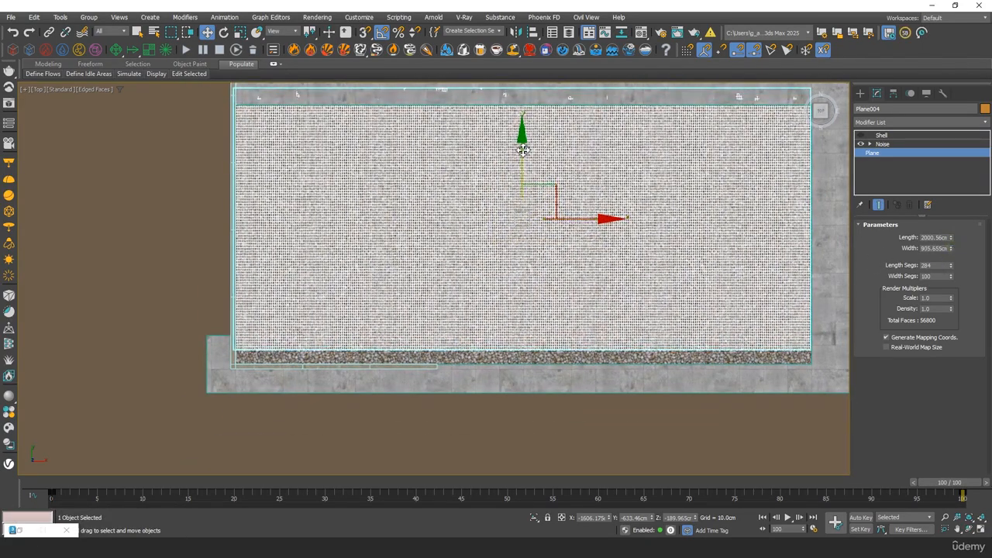
pyautogui.moveTo(523, 150); pyautogui.dragTo(521, 166)
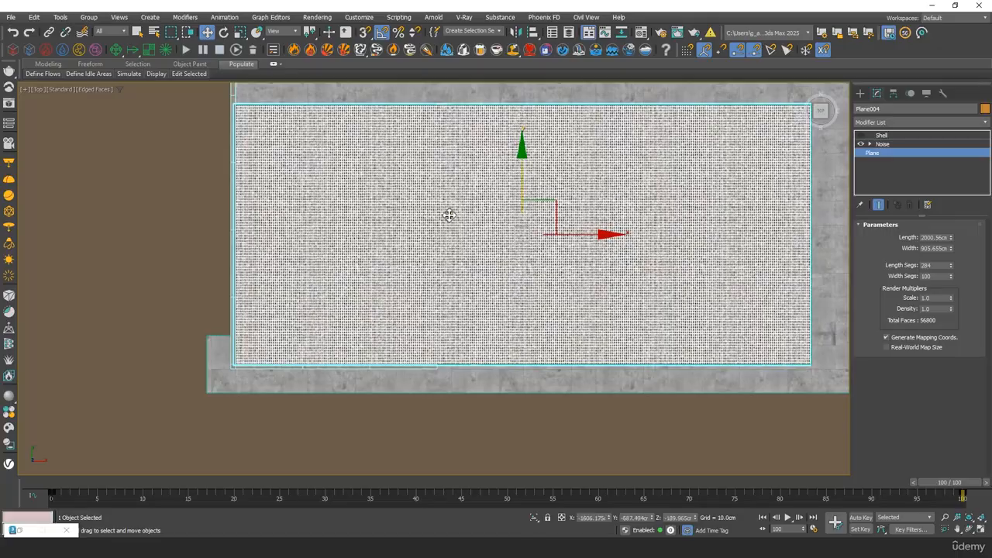
# In the perspective view, lower the copied plane over the gravel bed to a Z position of about -195 cm.
pyautogui.scroll(2, 449, 214)
pyautogui.press('p')
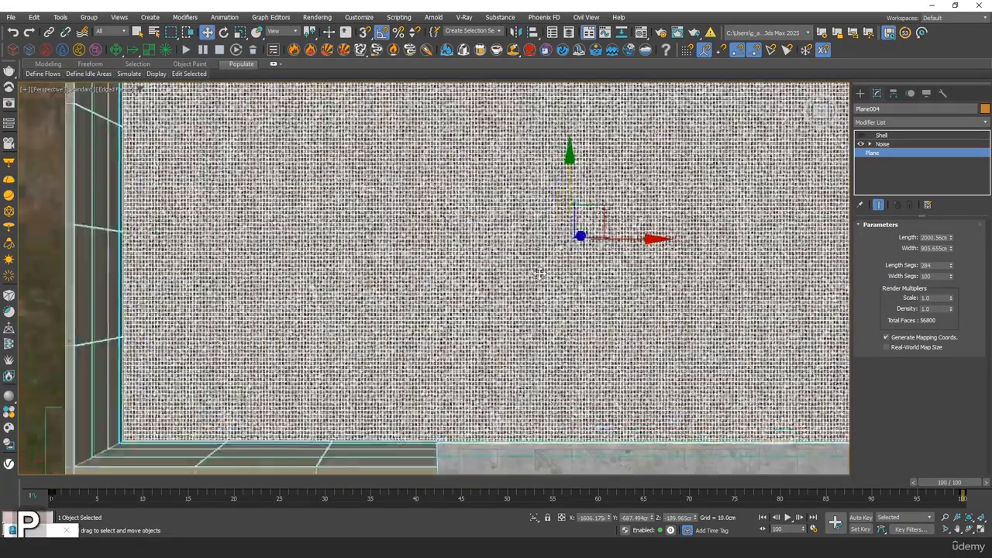
pyautogui.keyDown('alt'); pyautogui.moveTo(175, 311); pyautogui.dragTo(417, 221, button='middle'); pyautogui.keyUp('alt')
pyautogui.scroll(3, 417, 222)
pyautogui.press('F4')
pyautogui.moveTo(489, 229); pyautogui.dragTo(562, 310, button='middle')
pyautogui.press('F4')
# Set the base plane's length segments to 600 beneath its Noise and Shell modifiers.
pyautogui.click(881, 135)
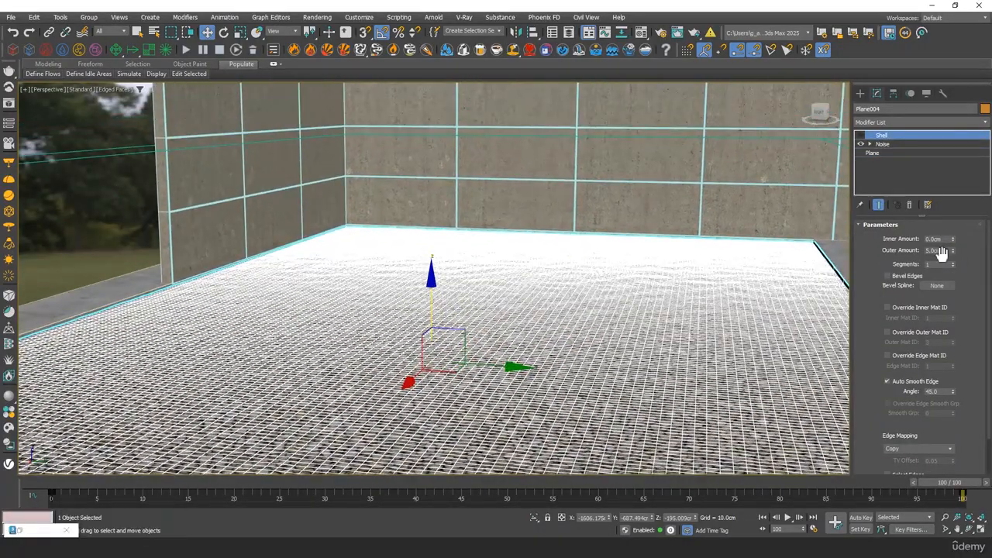
pyautogui.click(883, 144)
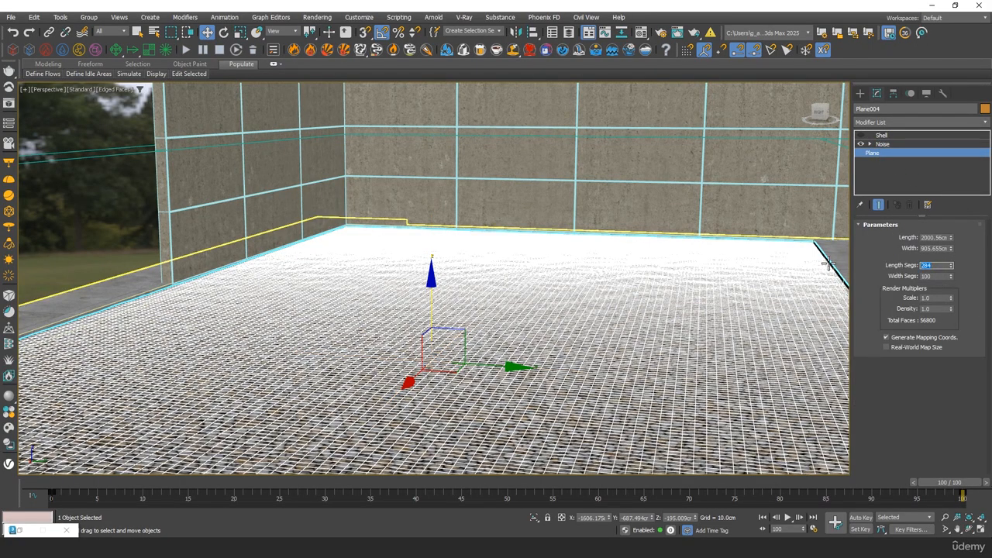
pyautogui.write('600')
pyautogui.press('Tab')
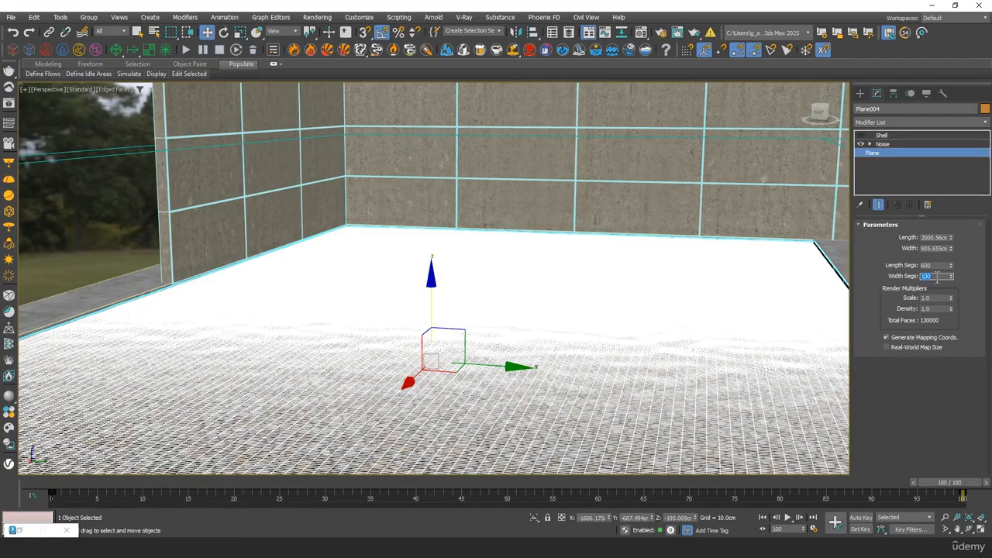
# Select the large roof slab over the pavilion interior and hide it.
pyautogui.keyDown('alt'); pyautogui.moveTo(552, 264); pyautogui.dragTo(530, 209, button='middle'); pyautogui.keyUp('alt')
pyautogui.click(725, 204)
pyautogui.scroll(2, 426, 224)
pyautogui.scroll(3, 545, 162)
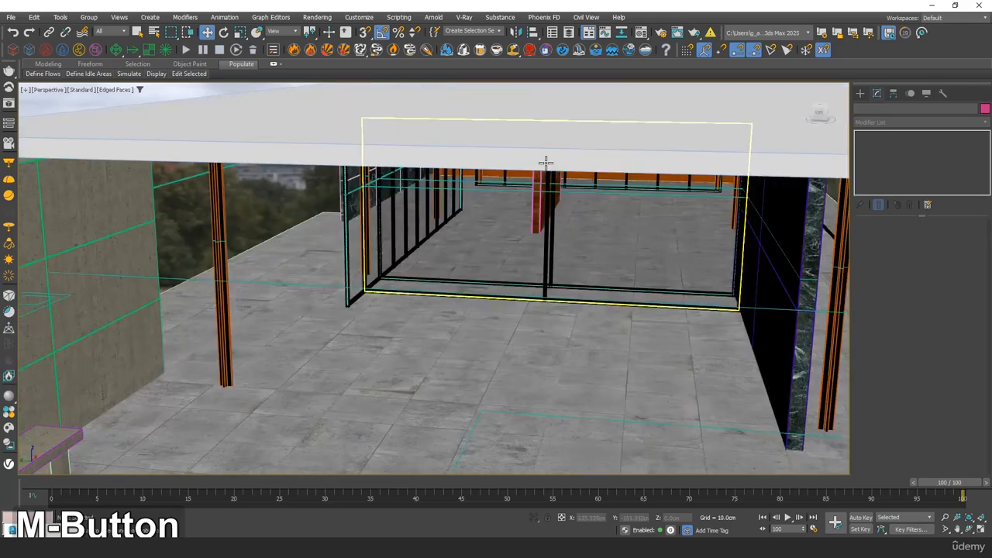
pyautogui.moveTo(545, 162); pyautogui.dragTo(556, 274, button='middle')
pyautogui.click(549, 234)
pyautogui.rightClick(548, 234)
pyautogui.click(593, 188)
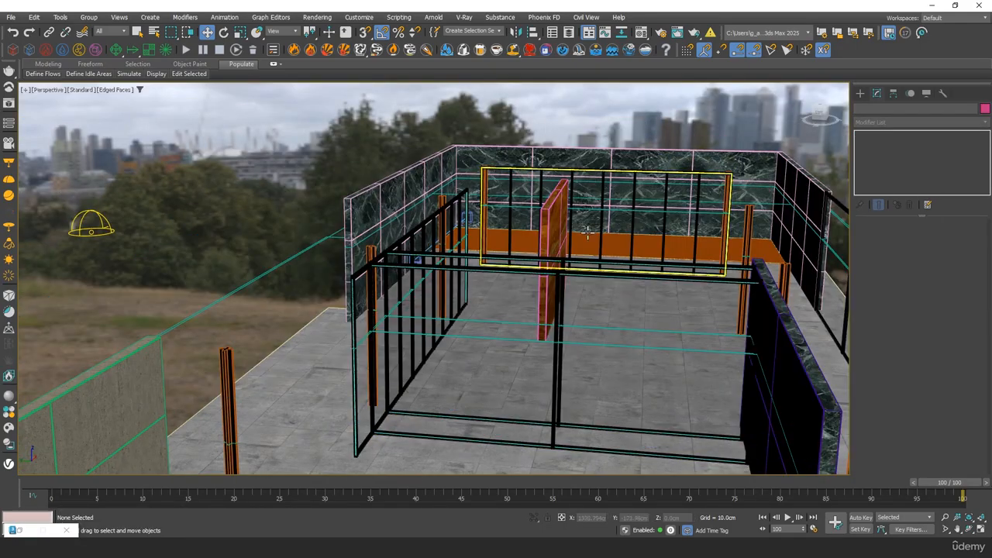
# Set the reflection colour of the freestanding brown marble wall's material to dark grey, value 73, with an enlarged material preview open.
pyautogui.click(552, 229)
pyautogui.scroll(3, 570, 277)
pyautogui.keyDown('alt'); pyautogui.moveTo(570, 277); pyautogui.dragTo(488, 299, button='middle'); pyautogui.keyUp('alt')
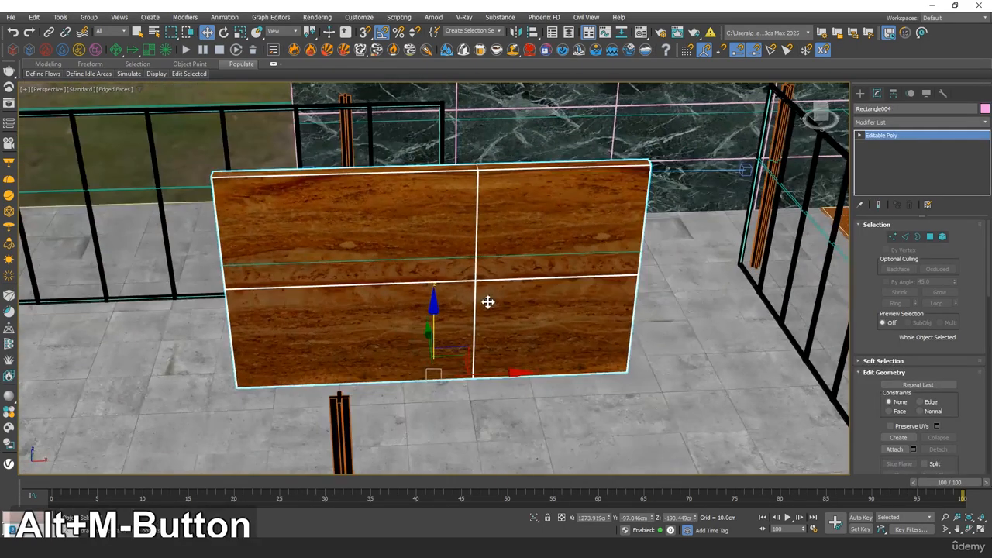
pyautogui.press('m')
pyautogui.click(634, 238)
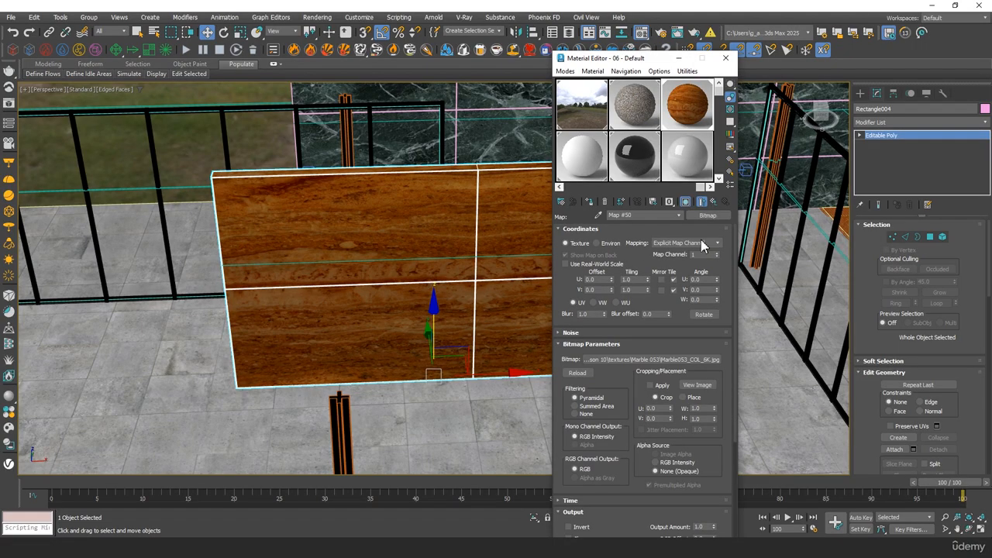
pyautogui.click(714, 201)
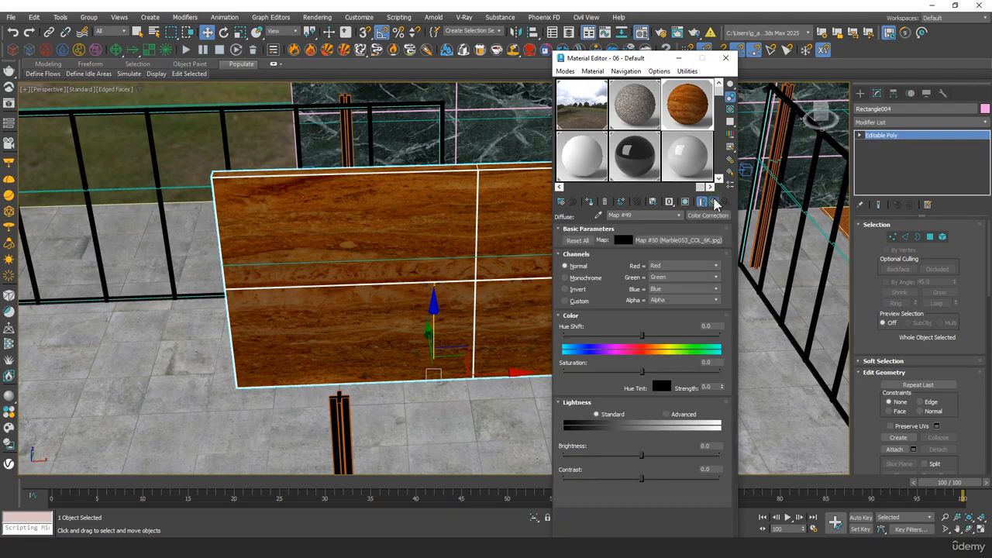
pyautogui.click(714, 201)
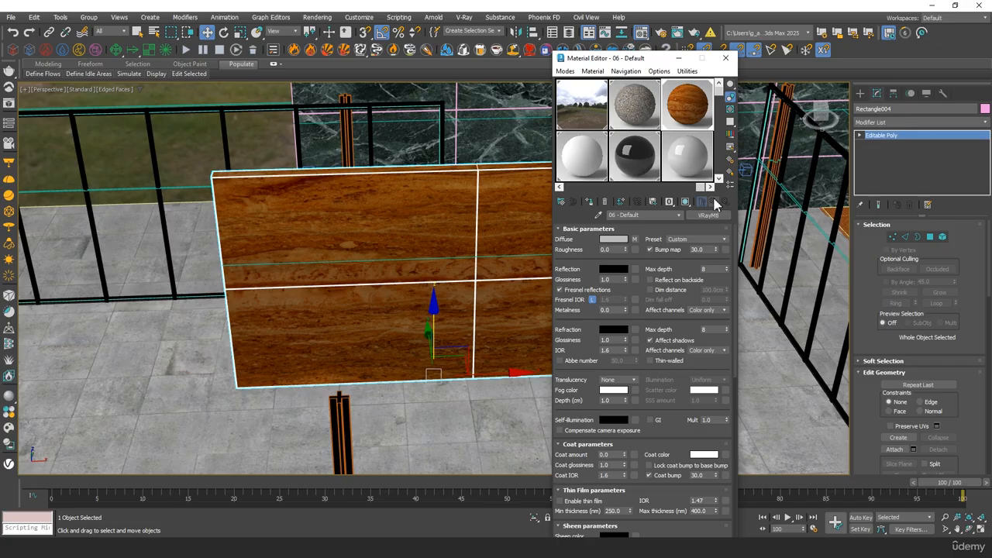
pyautogui.click(614, 270)
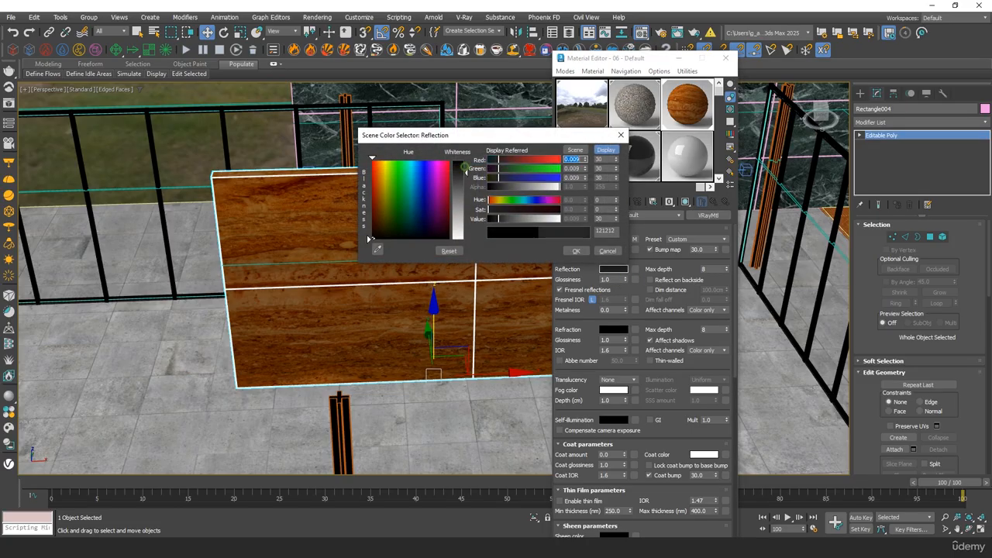
pyautogui.doubleClick(686, 106)
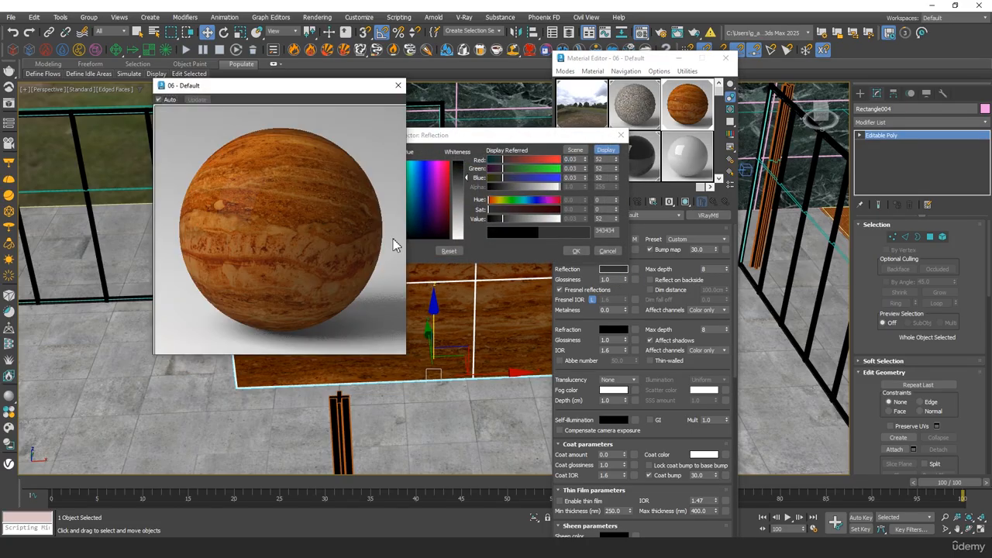
pyautogui.click(508, 219)
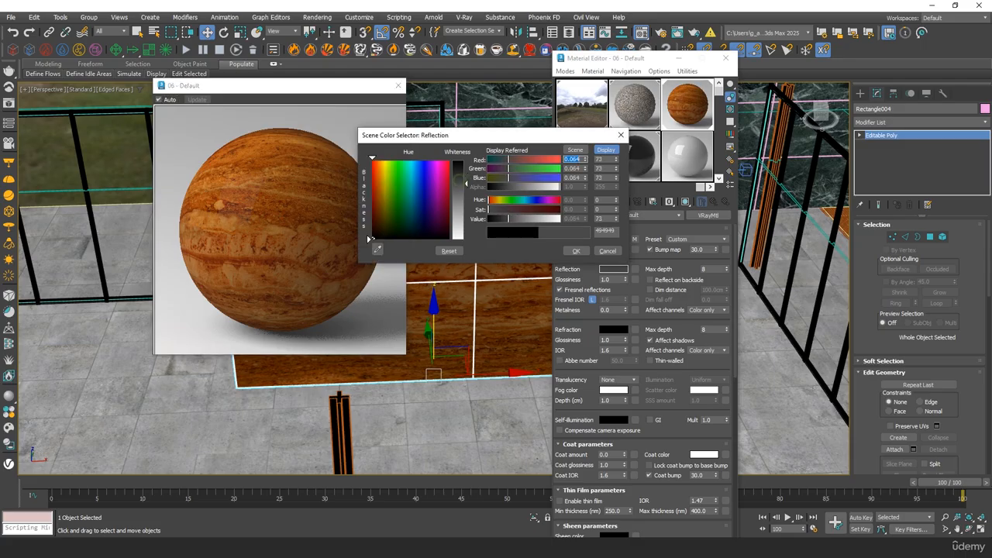
pyautogui.click(576, 252)
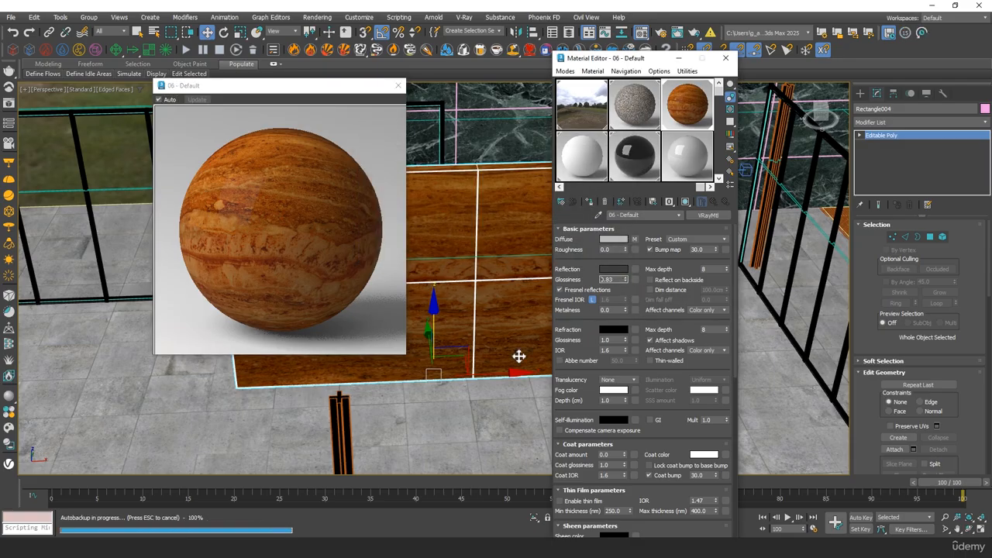
# Set the brown marble material's reflection glossiness to 0.9.
pyautogui.press('BackSpace')
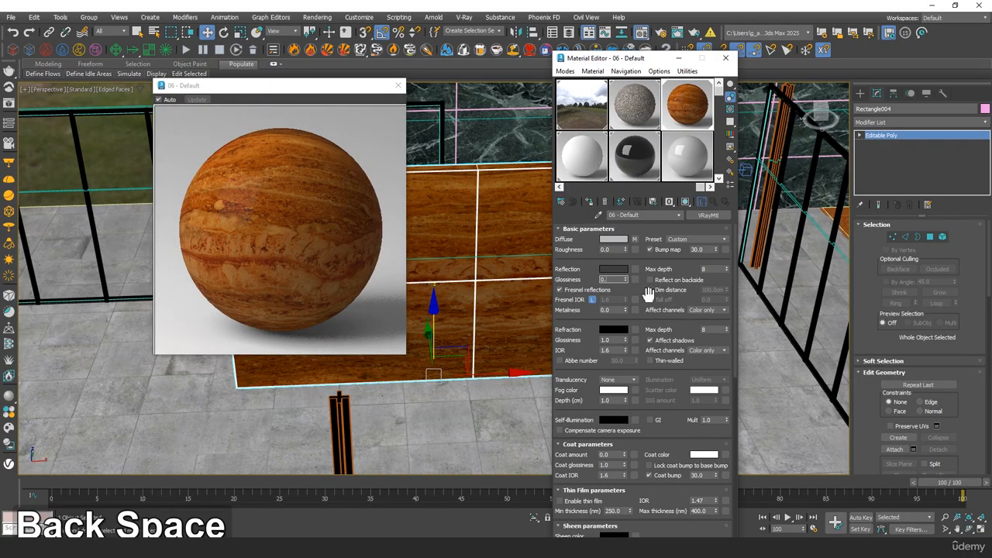
pyautogui.write('0.9')
pyautogui.press('Tab')
# Try a coat amount of 0.1 with a coat glossiness of 0.9 on the brown marble material.
pyautogui.scroll(-2, 579, 369)
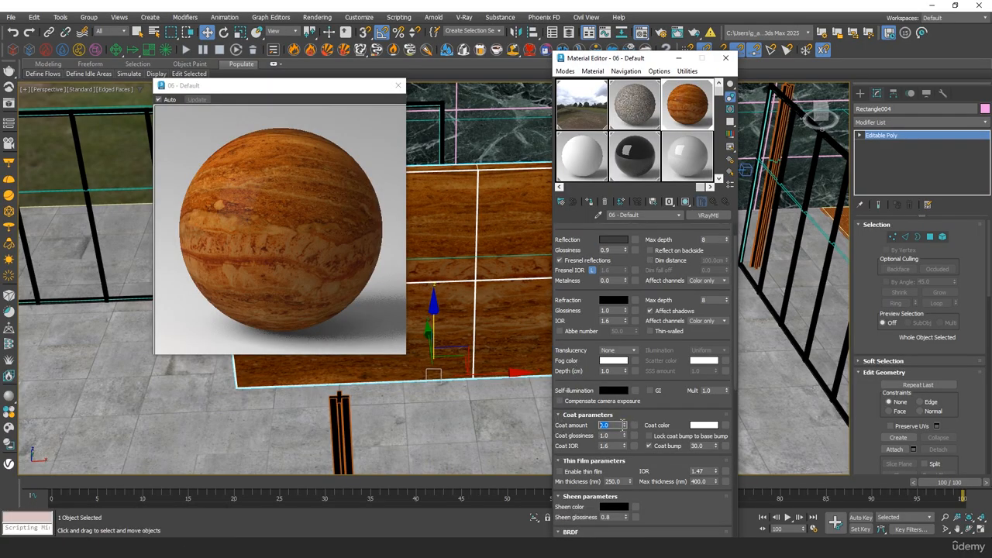
pyautogui.press('BackSpace')
pyautogui.write('1')
pyautogui.press('Tab')
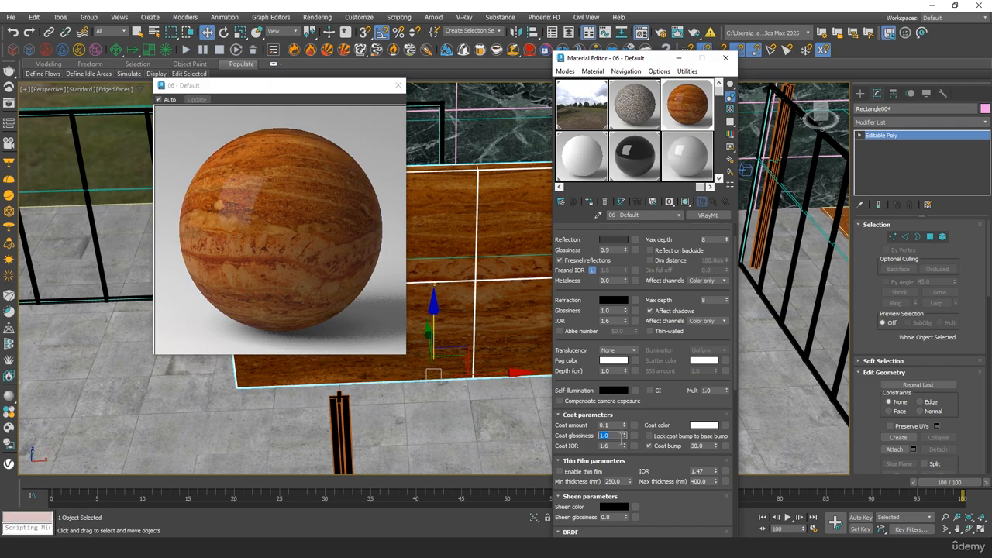
pyautogui.press('BackSpace')
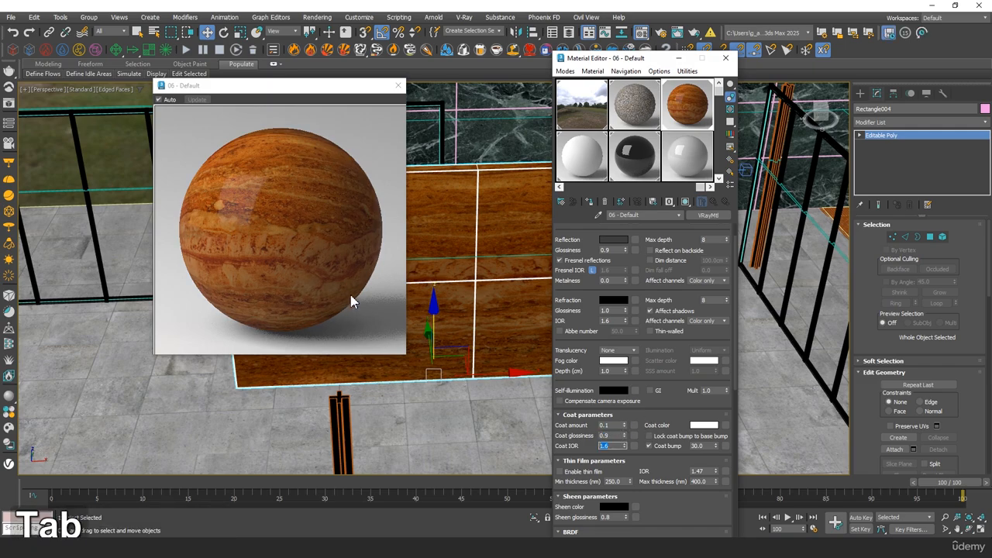
pyautogui.middleClick(250, 270)
# Set the brown marble material's coat glossiness to 0.8.
pyautogui.click(612, 435)
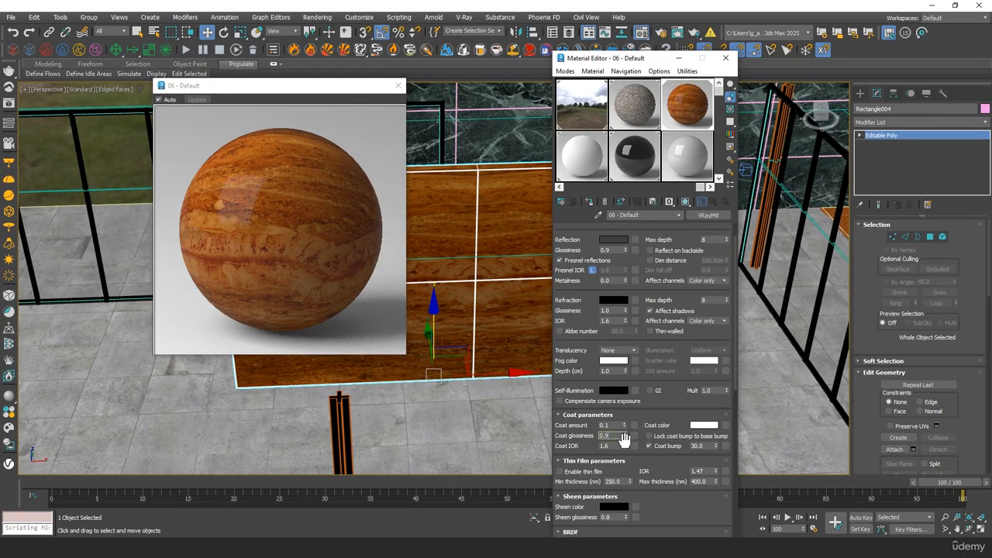
pyautogui.press('BackSpace')
pyautogui.write('8')
pyautogui.press('Tab')
pyautogui.middleClick(260, 287)
# Try a coat amount of 0.3 on the brown marble material and settle on 0.2.
pyautogui.press('BackSpace')
pyautogui.write('3')
pyautogui.press('Tab')
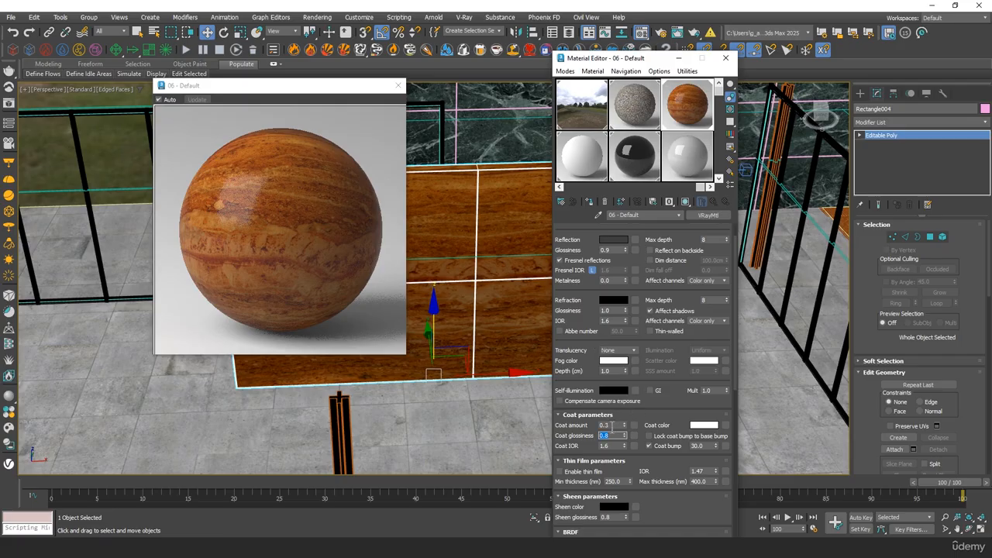
pyautogui.write('2')
# Set the brown marble material's reflection glossiness to 0.8 and close the preview and the material editor.
pyautogui.press('BackSpace')
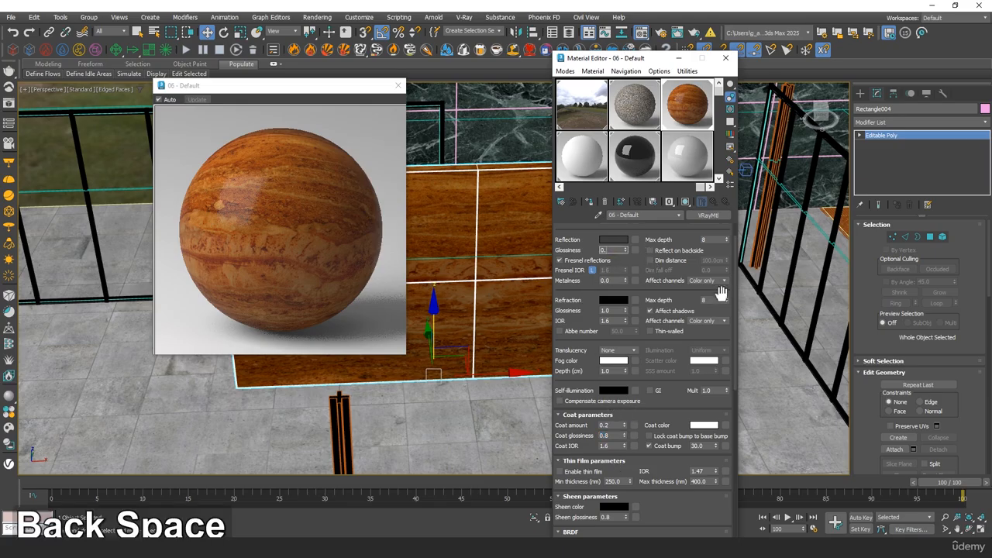
pyautogui.write('8')
pyautogui.middleClick(307, 256)
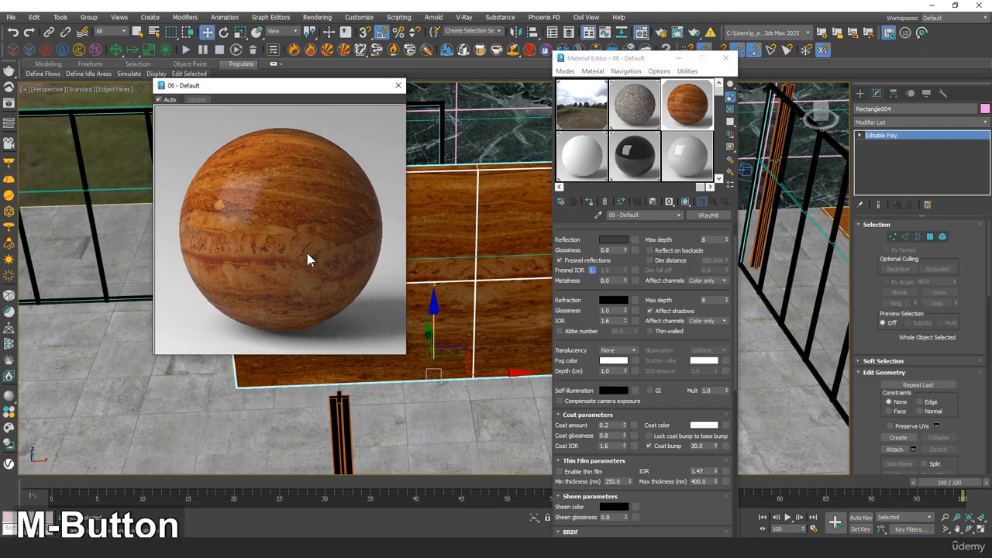
pyautogui.click(398, 86)
pyautogui.click(726, 58)
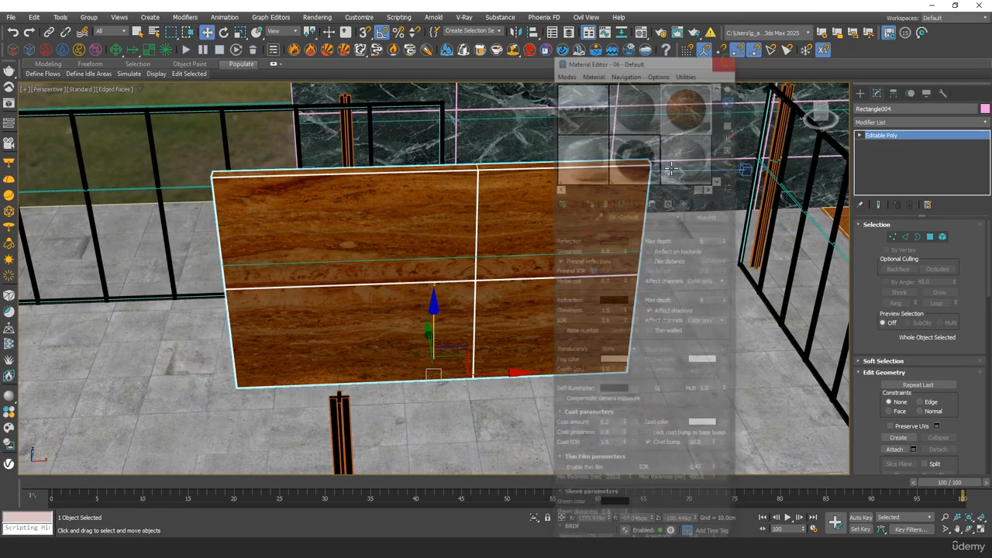
# Unhide the hidden roof slab over the pavilion and view the whole model from above.
pyautogui.scroll(-5, 474, 255)
pyautogui.rightClick(471, 252)
pyautogui.click(507, 200)
pyautogui.scroll(-5, 464, 285)
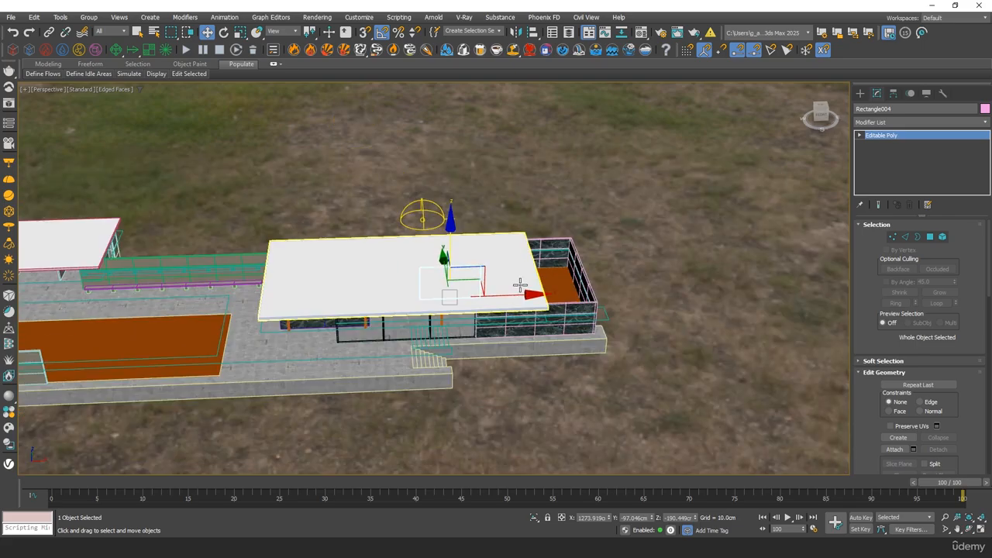
pyautogui.keyDown('alt'); pyautogui.moveTo(521, 286); pyautogui.dragTo(472, 239, button='middle'); pyautogui.keyUp('alt')
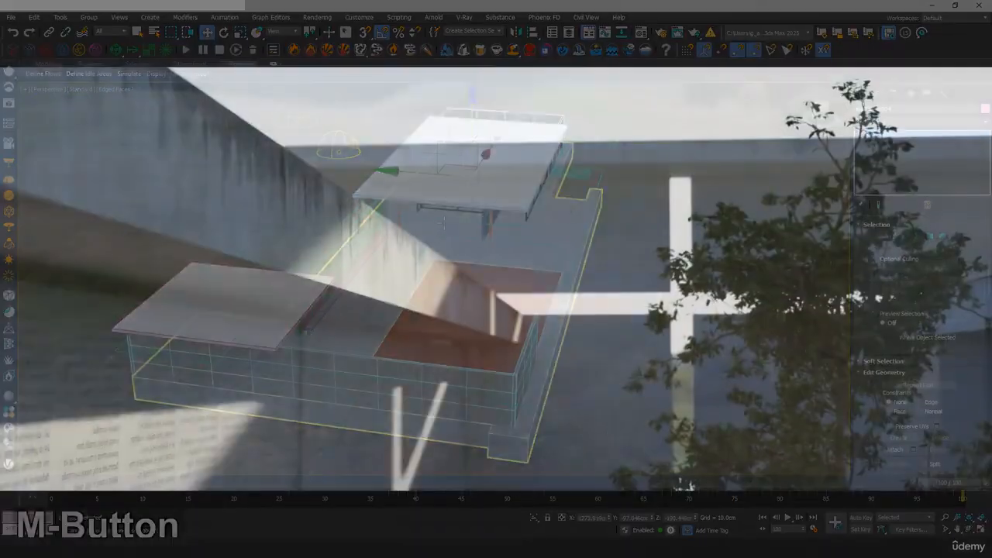